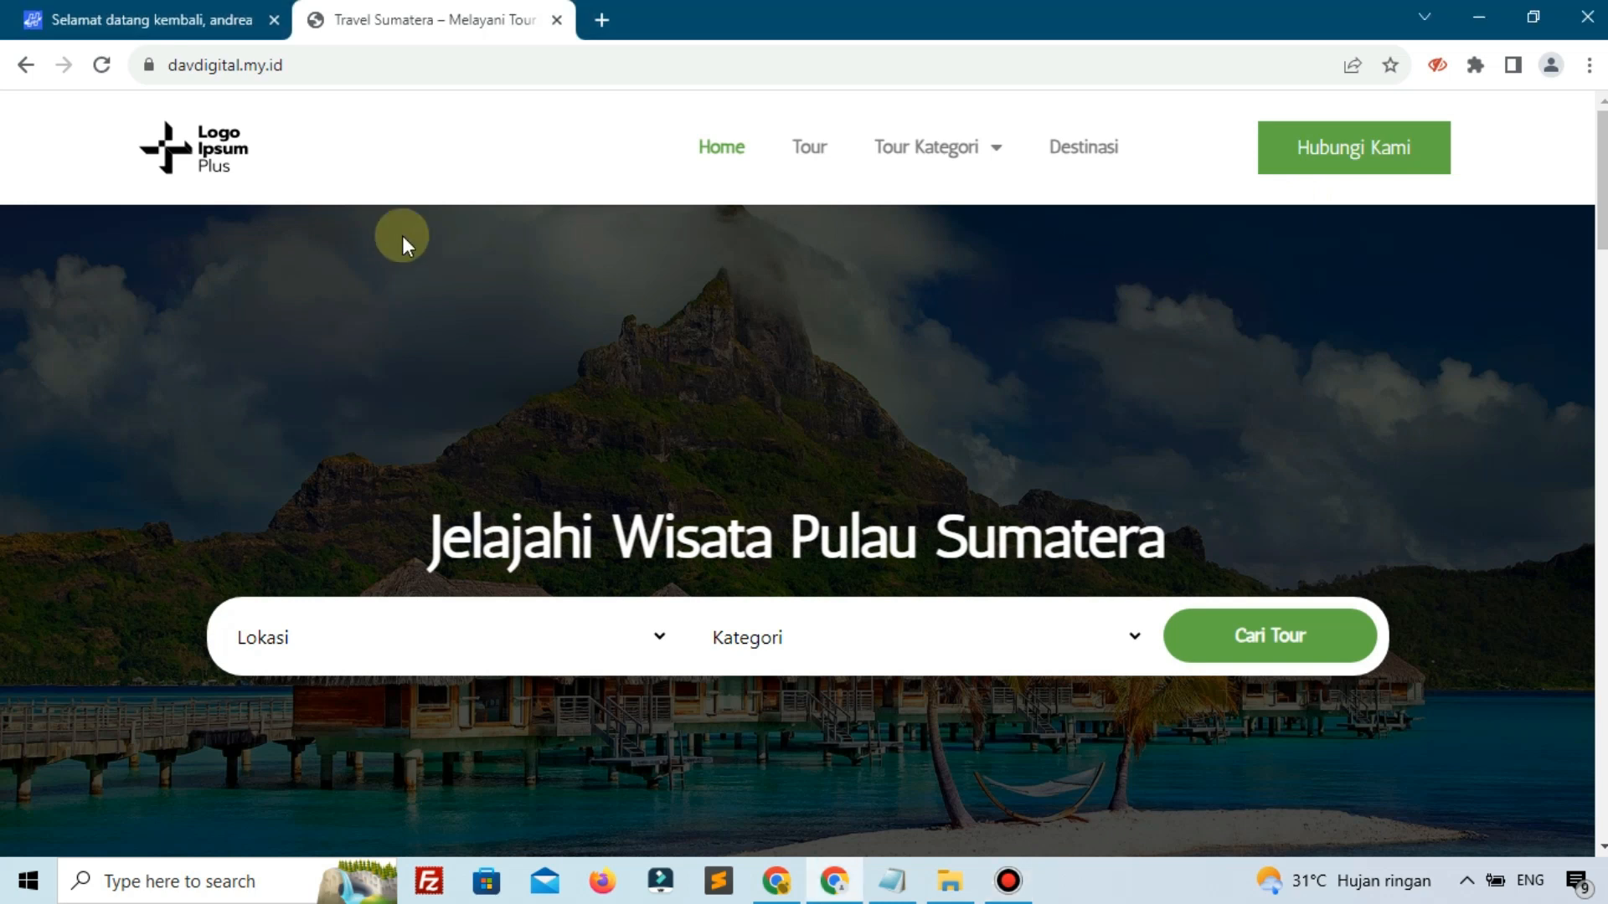
- Examine the site address and the opening section of the Travel Sumatera home page
left_click(530, 67)
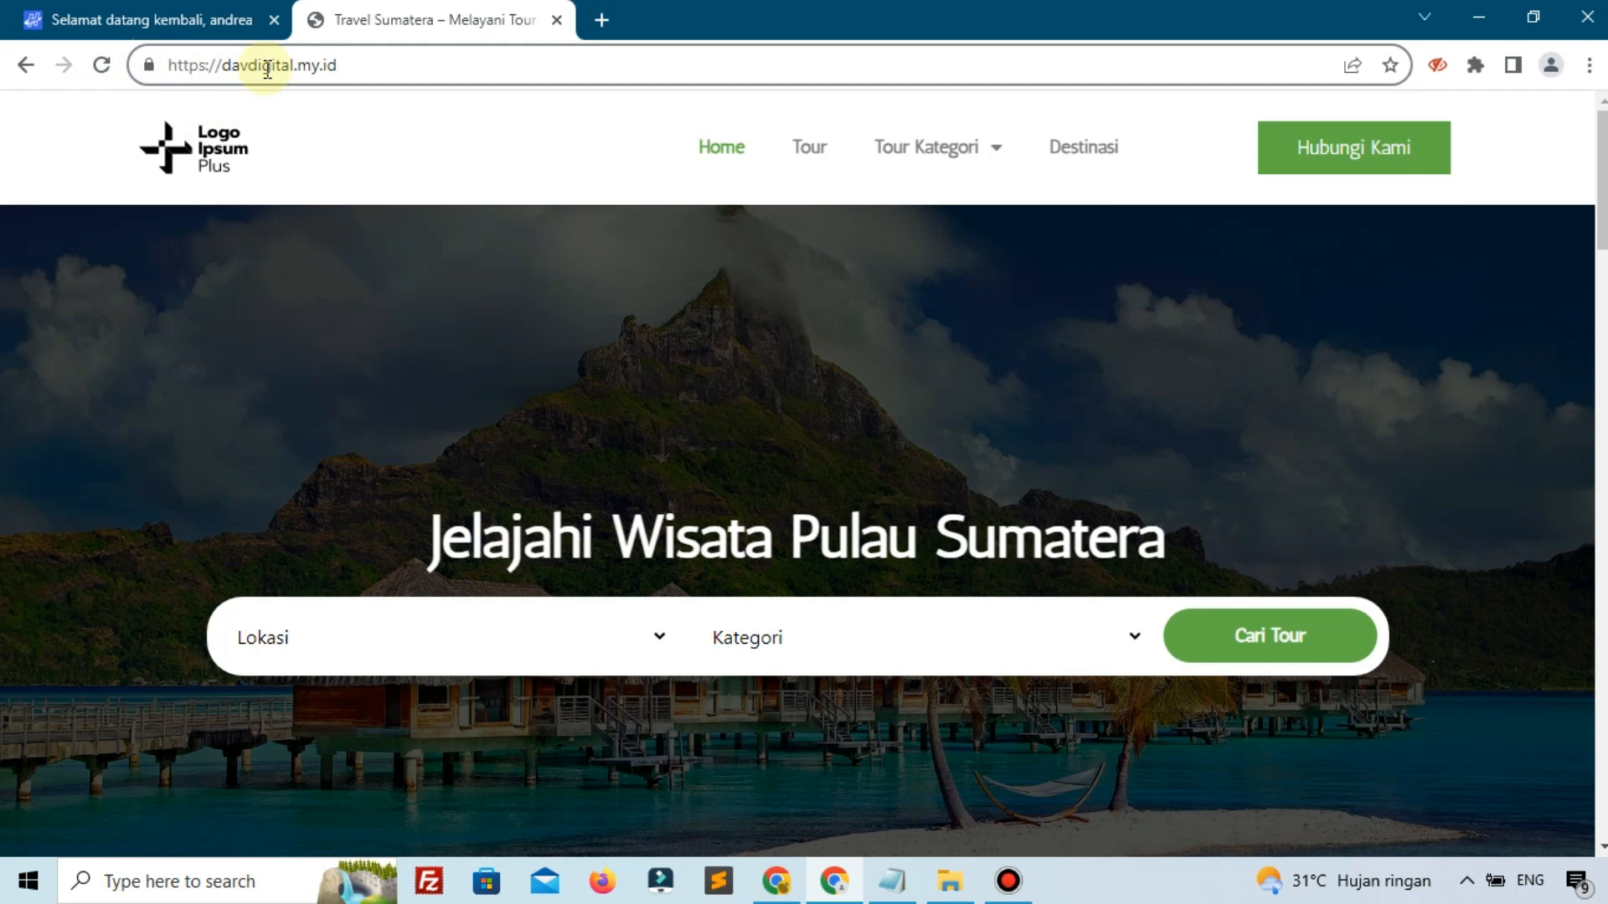
left_click(439, 289)
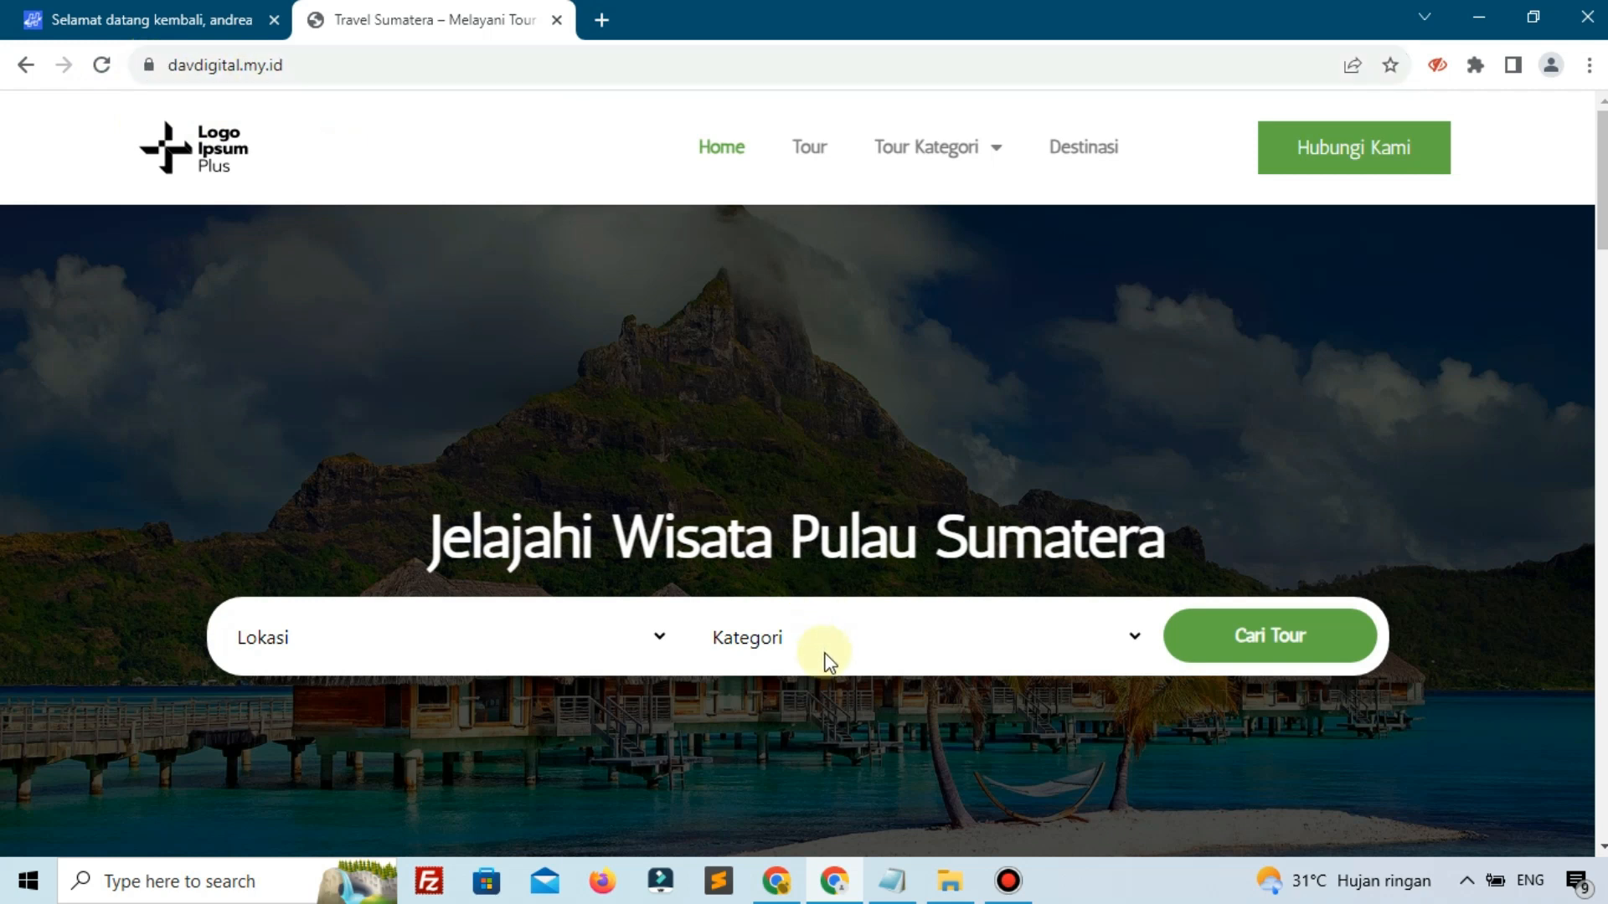
scroll(809, 402, "down", 5)
scroll(837, 619, "up", 5)
- Switch to Notepad and read through the five-item outline, from the CPT tour entry to the booking test
left_click(885, 892)
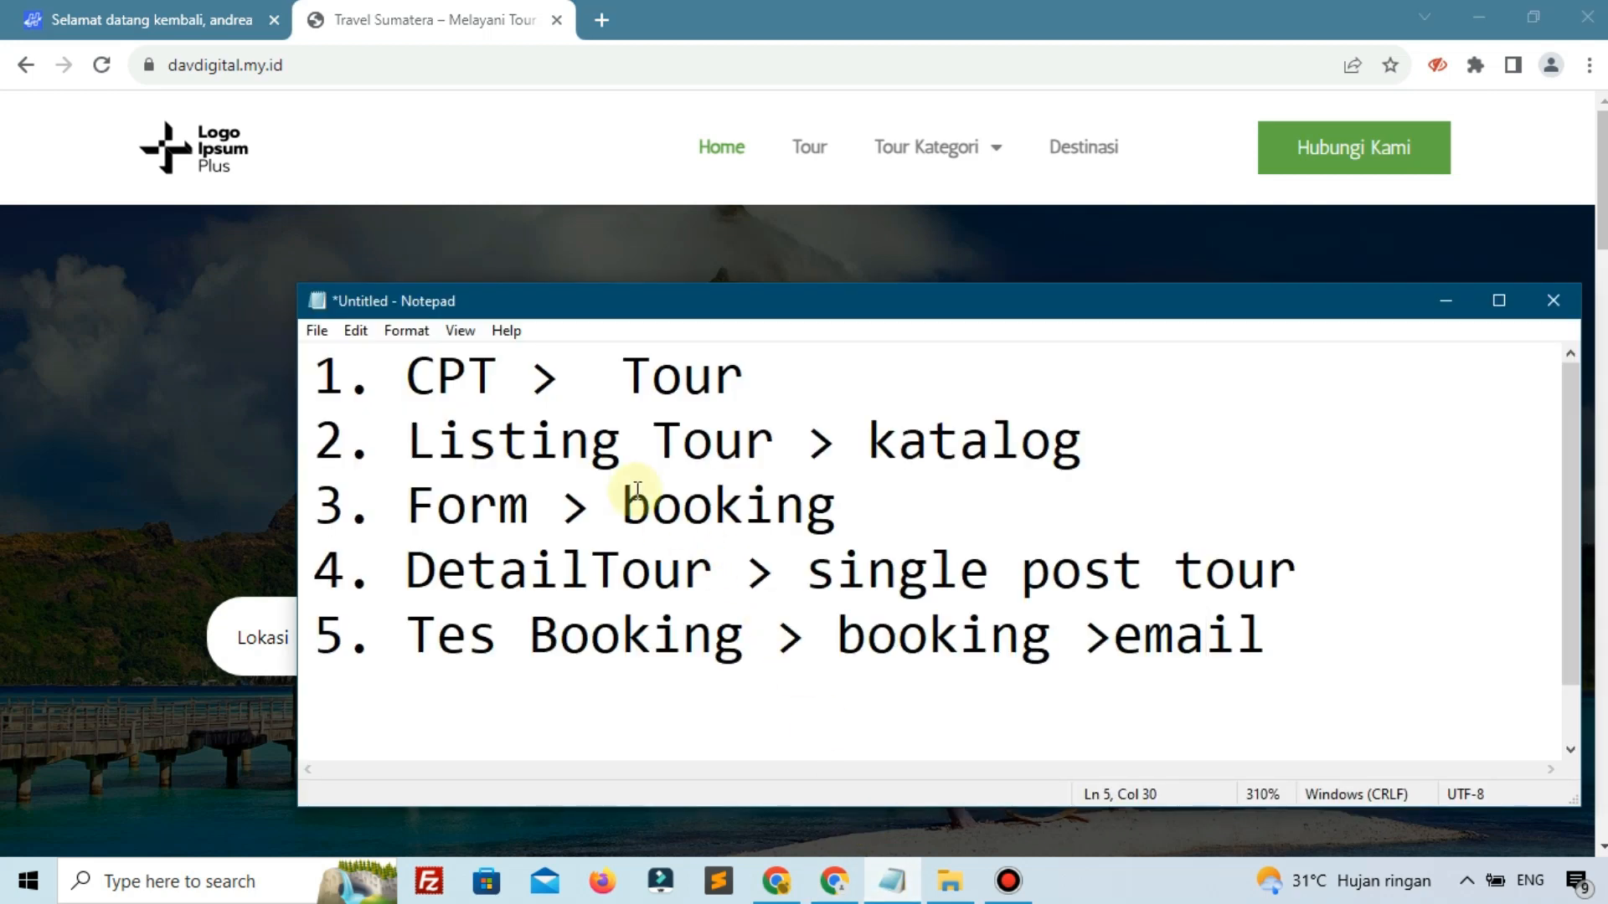
left_click_drag(500, 374, 409, 374)
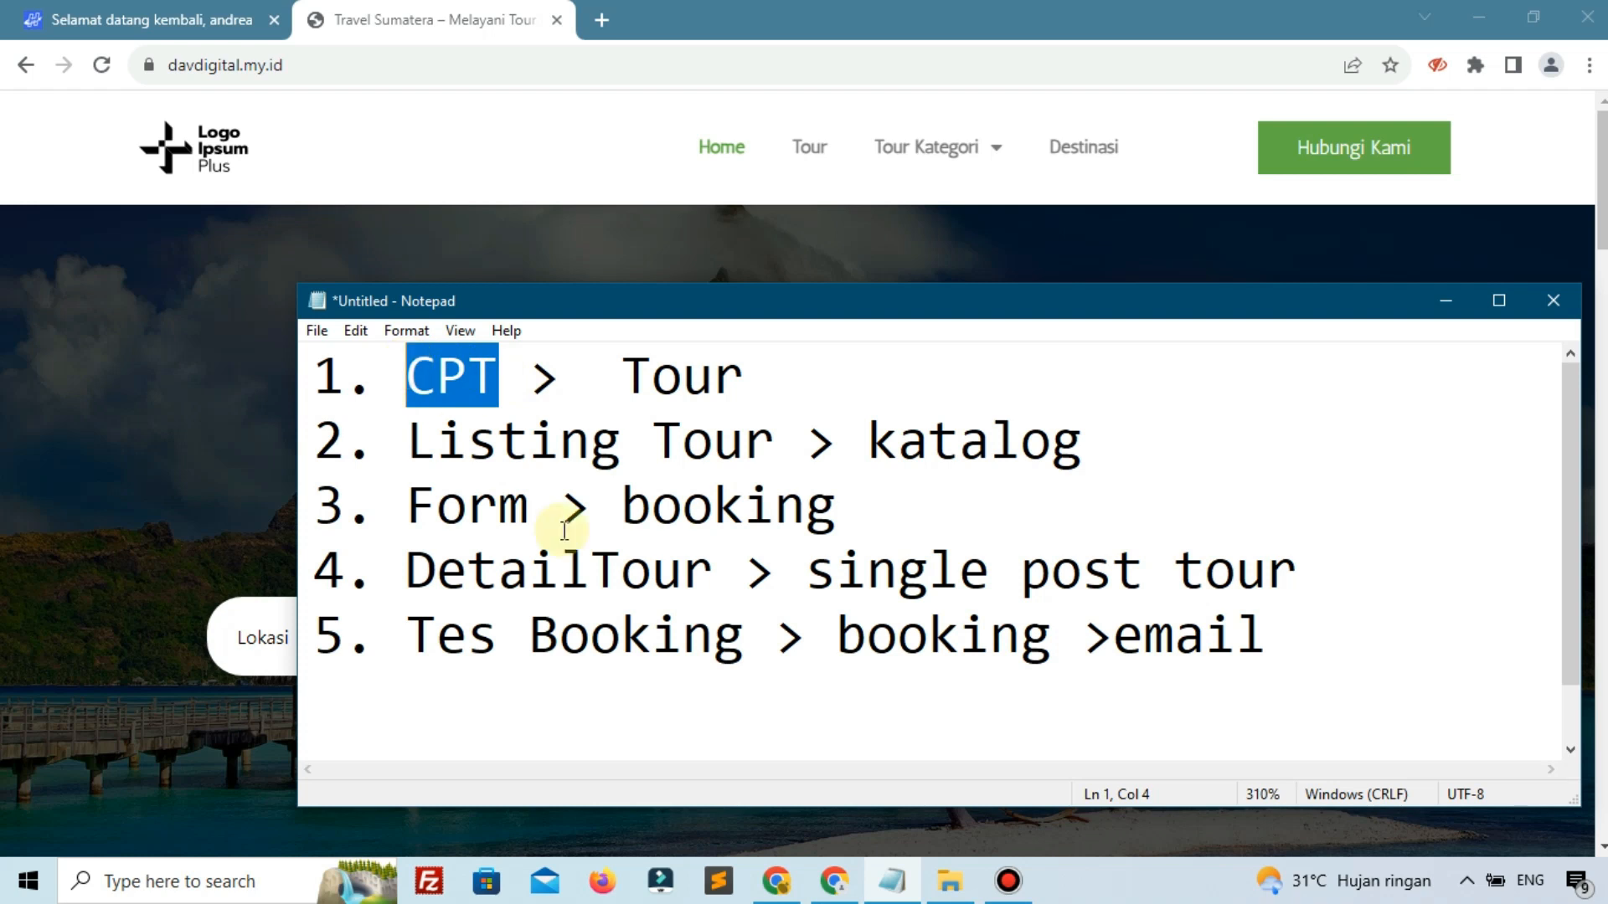
left_click(570, 441)
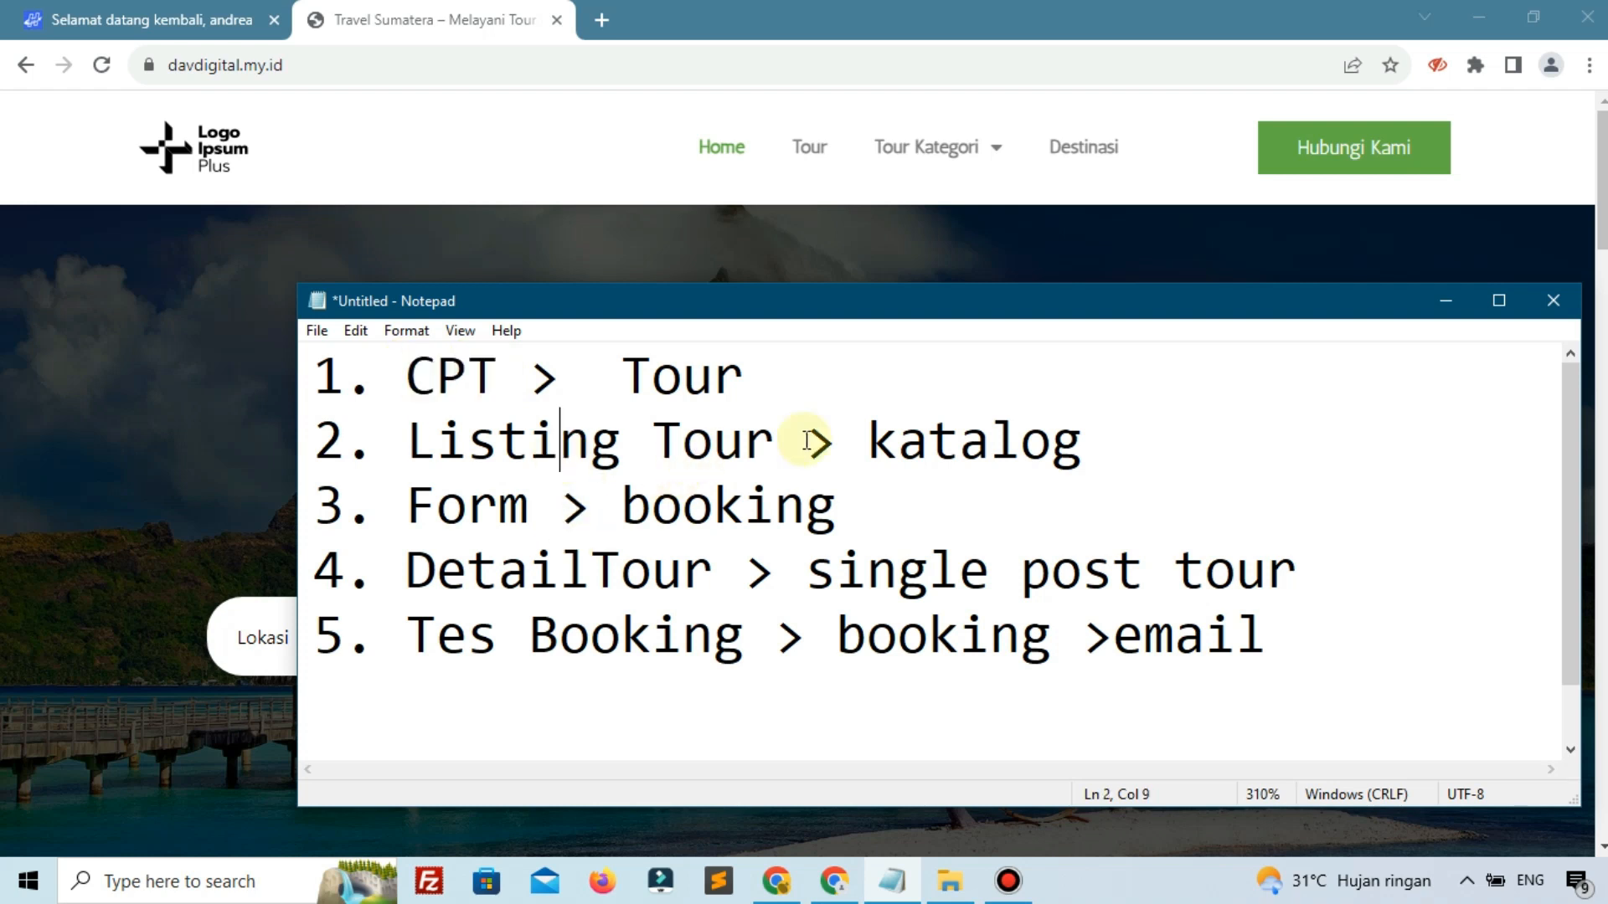
left_click_drag(808, 442, 525, 445)
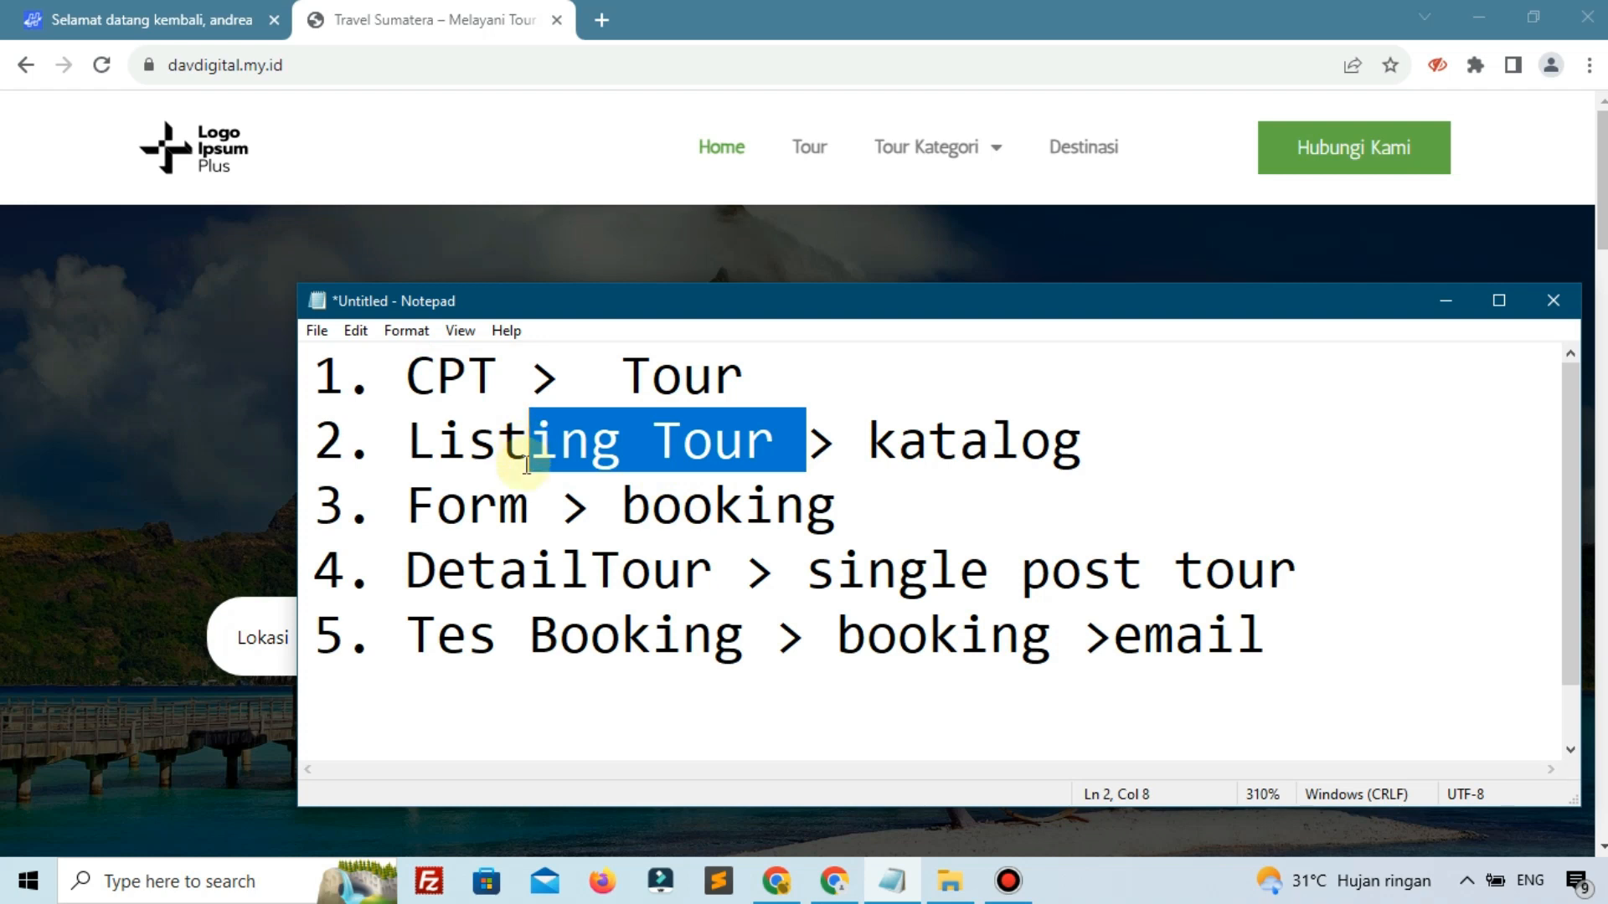
left_click(500, 508)
left_click(569, 505)
left_click(645, 505)
left_click(596, 561)
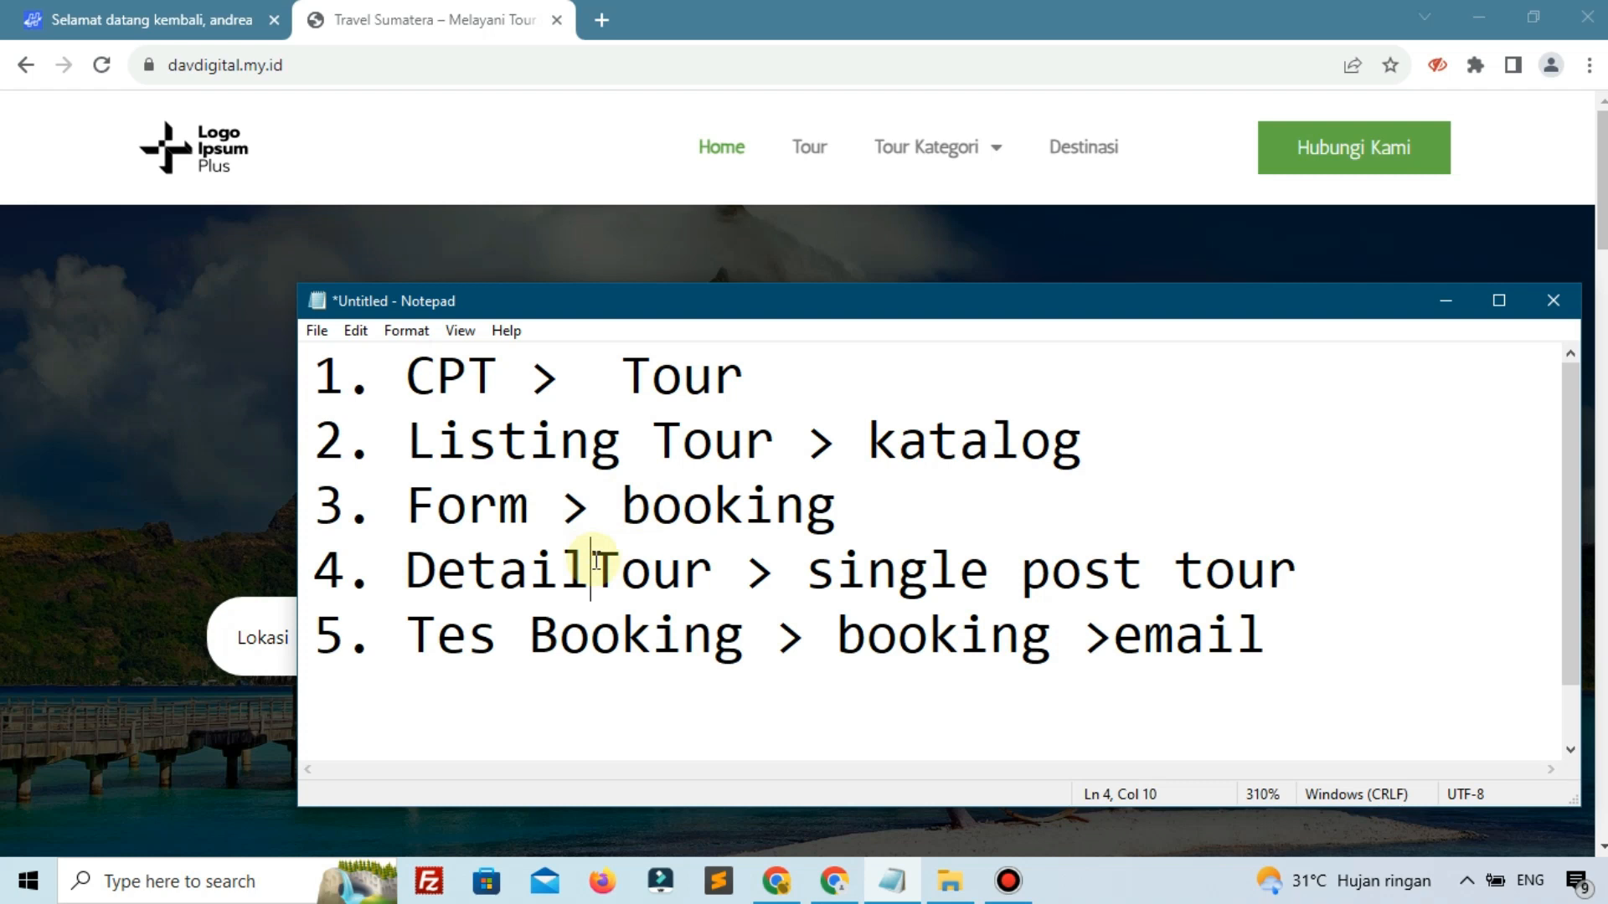
left_click(720, 674)
left_click(841, 653)
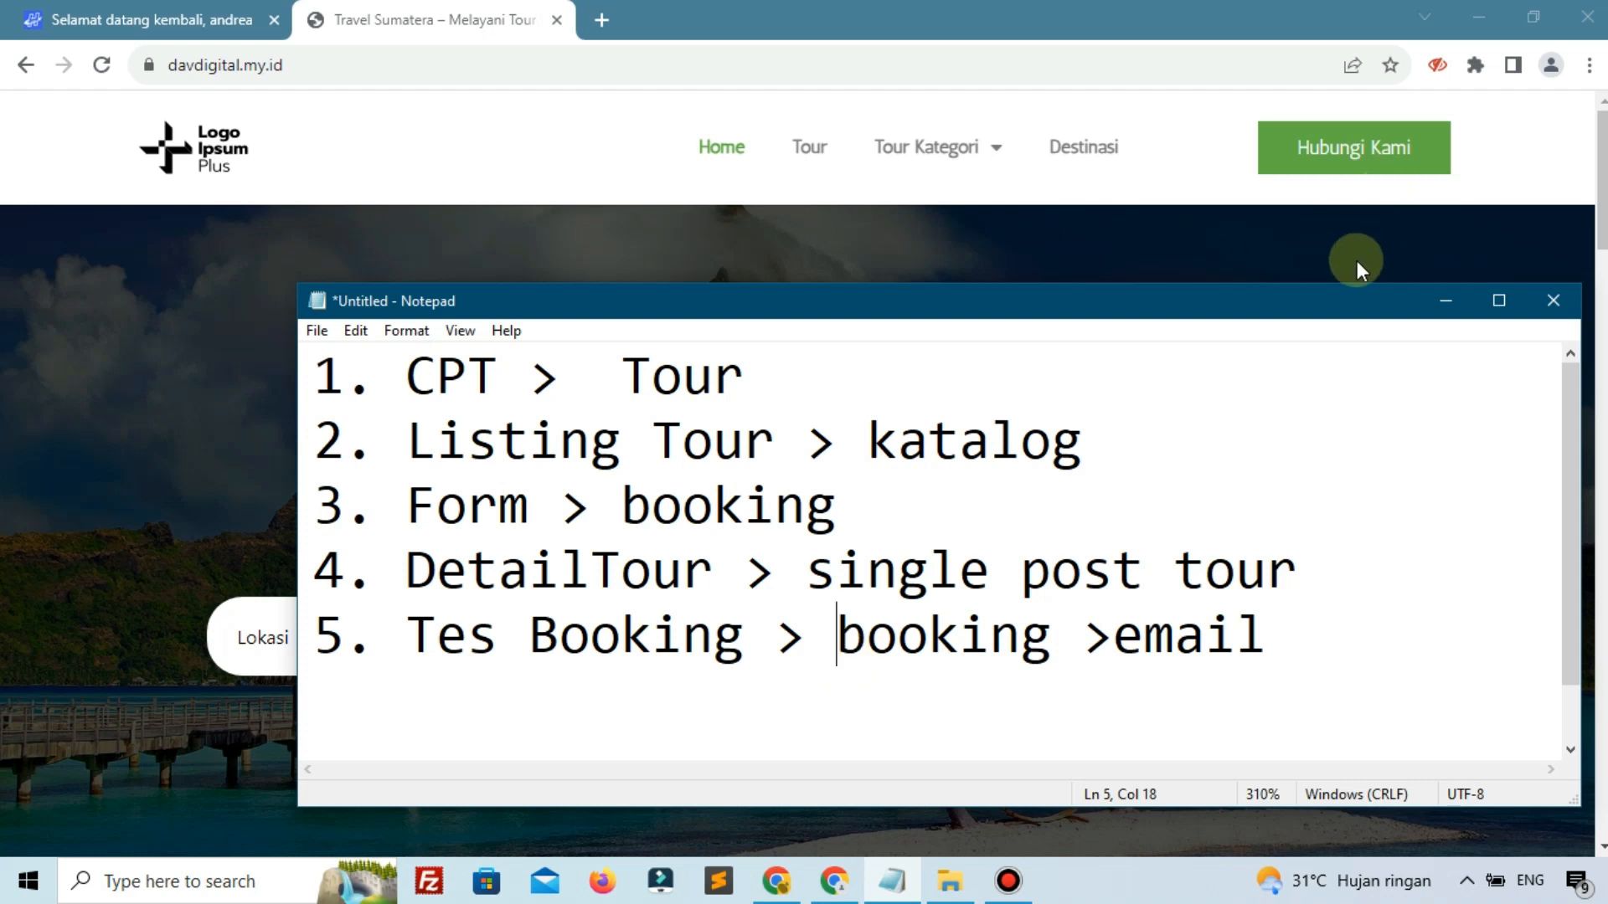
- Reposition the Notepad window, add a line reading "1" below the outline after a blank line, and minimize the window
left_click_drag(1337, 294, 1139, 247)
left_click(1122, 597)
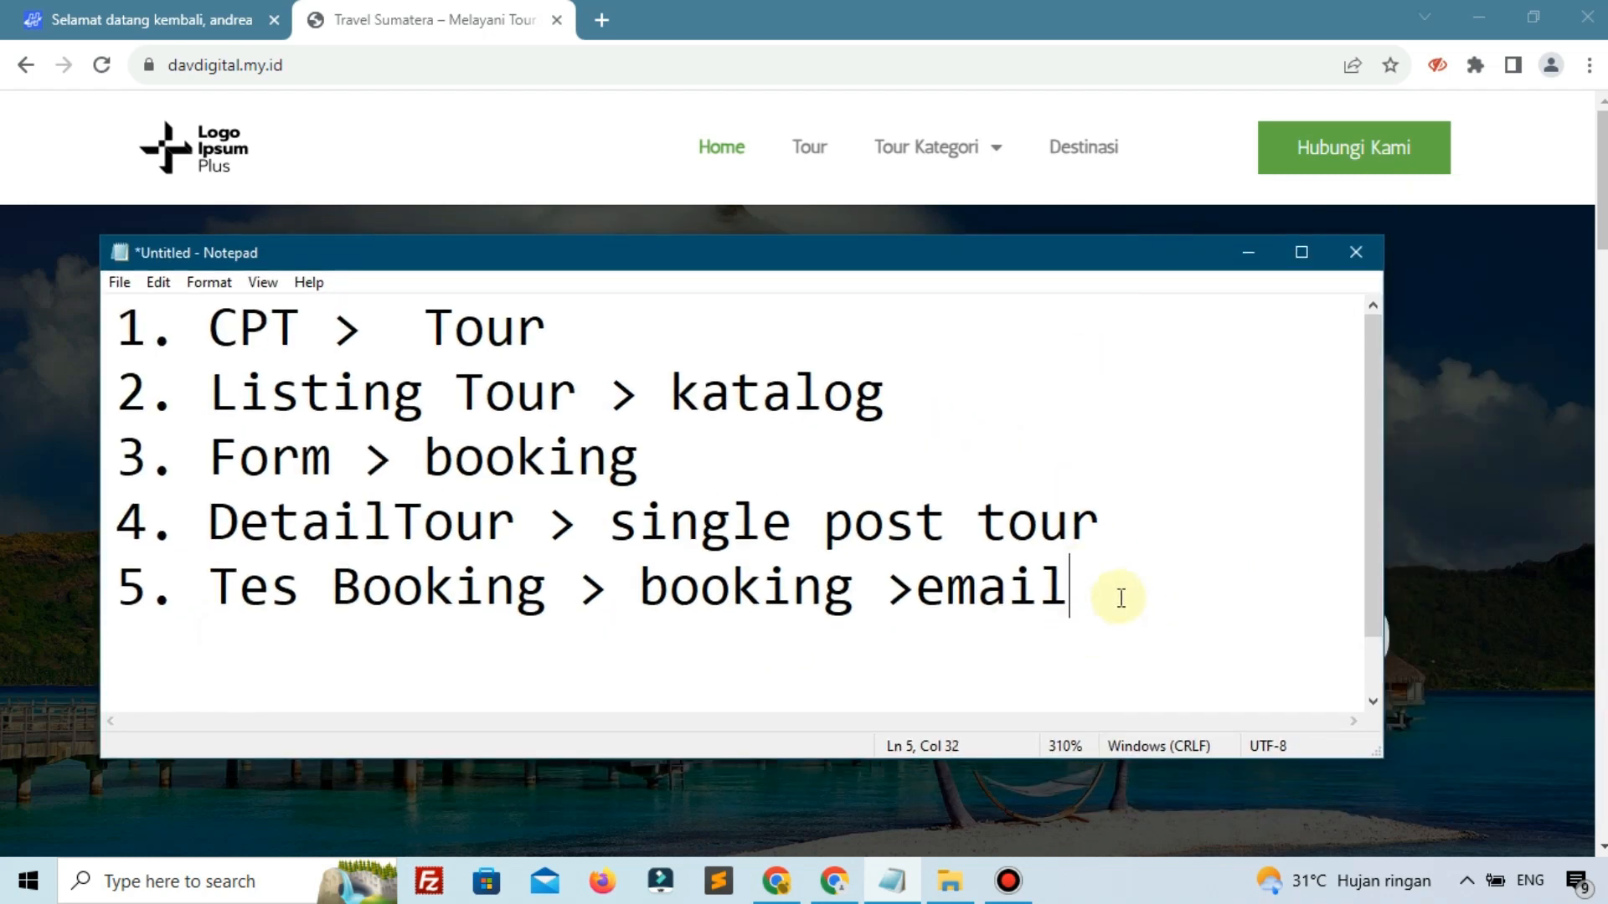
key("Return")
key("Return")
type("1")
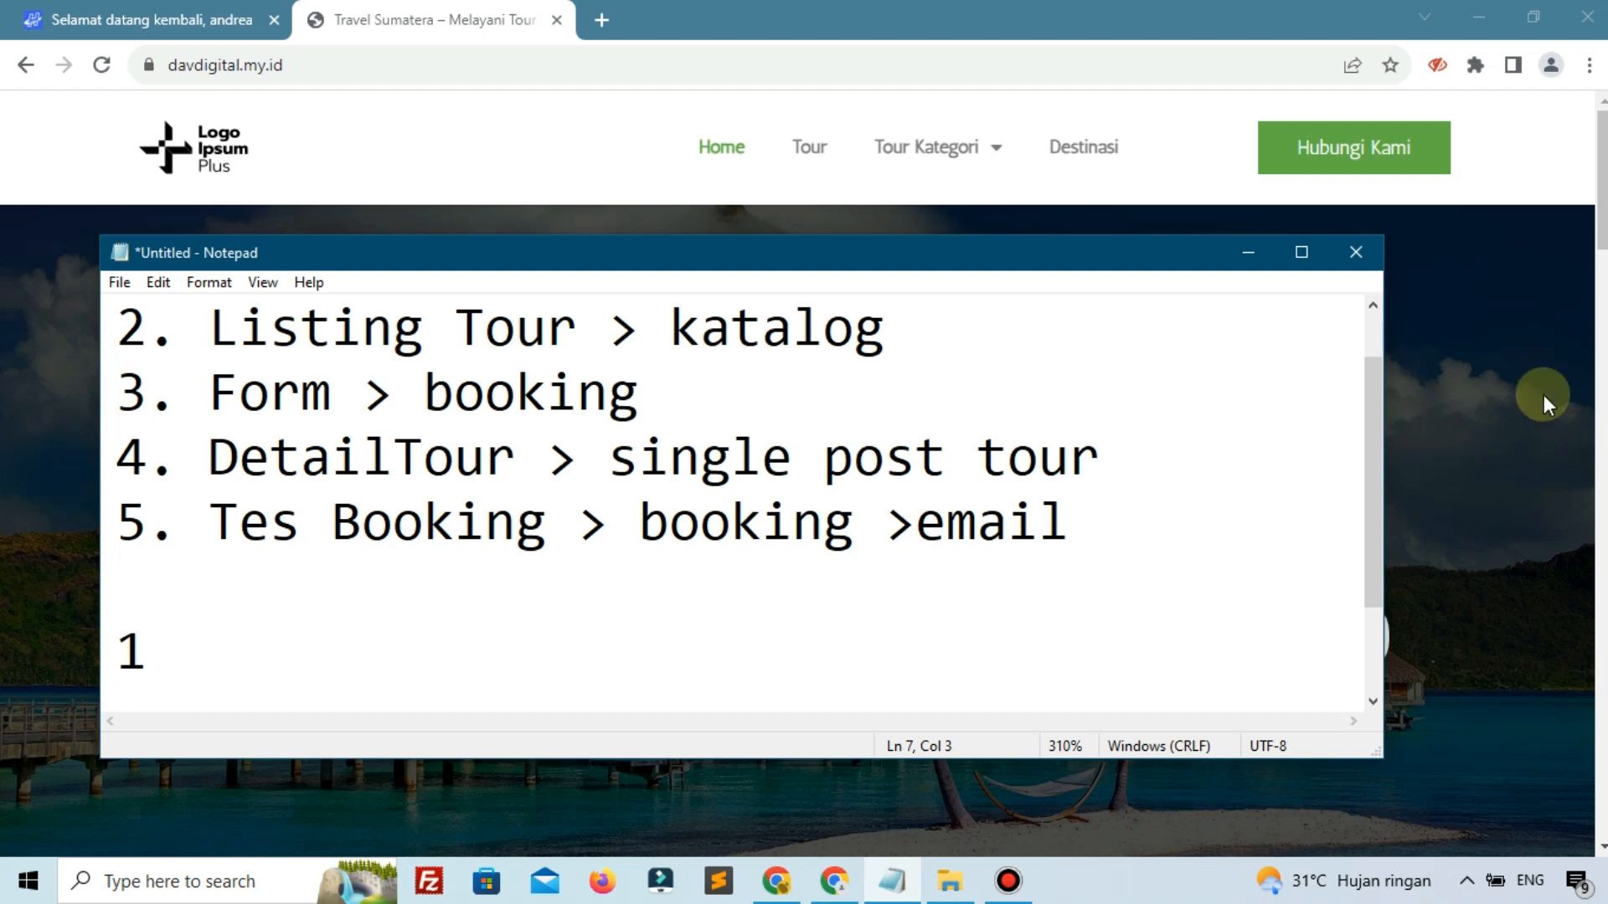
left_click(1242, 253)
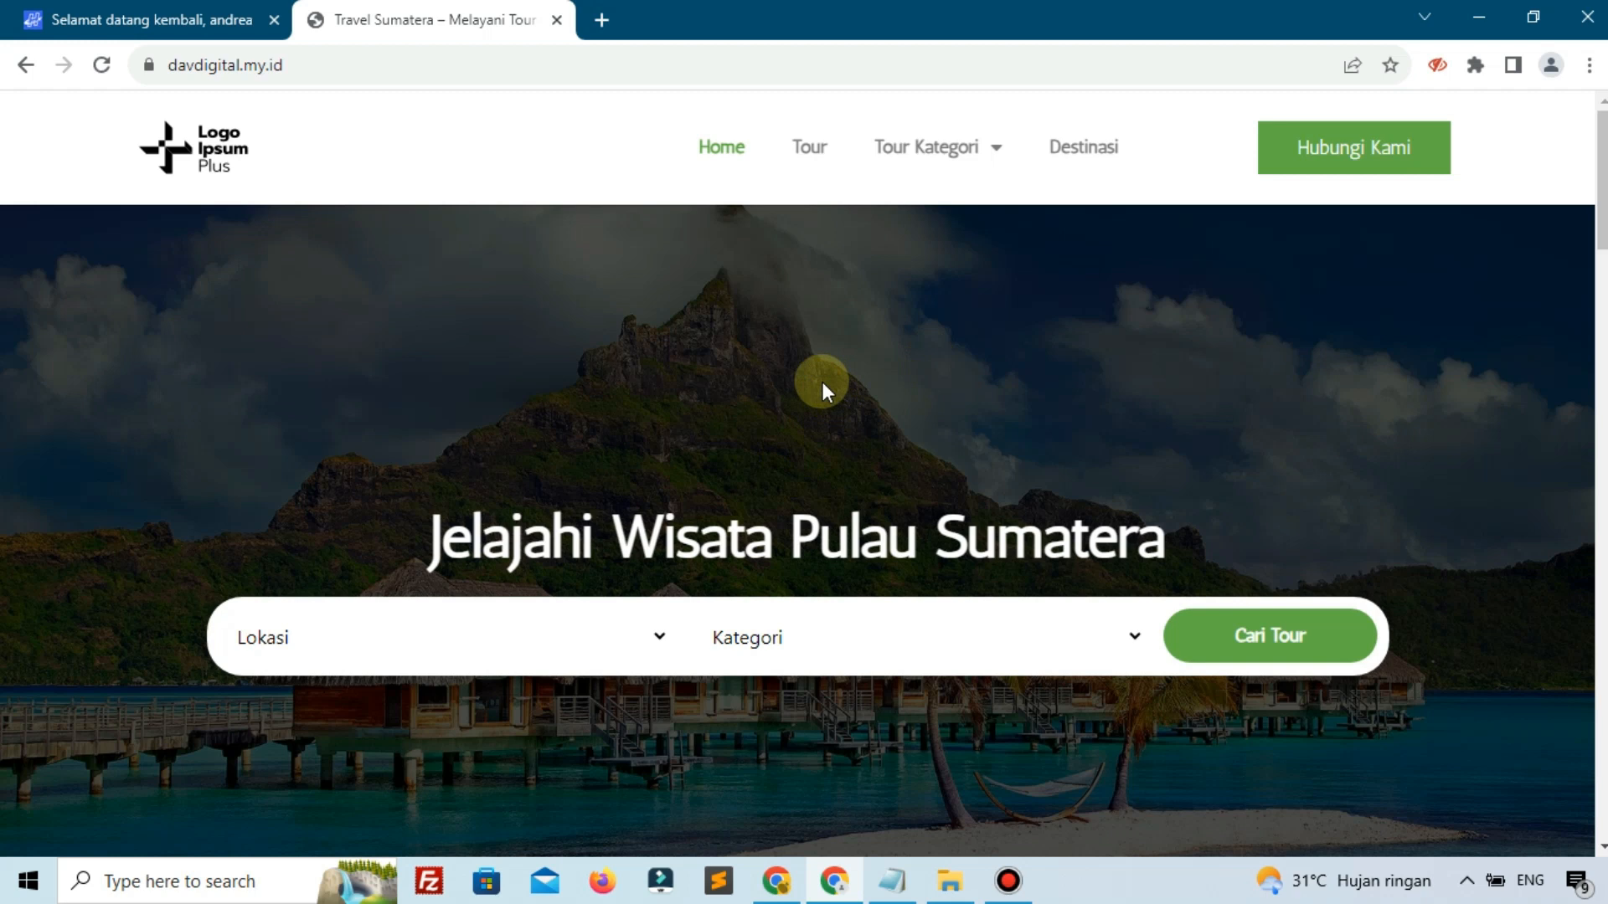
- Examine the demo home page's location filter options, about section, latest tours, articles and footer
left_click(381, 657)
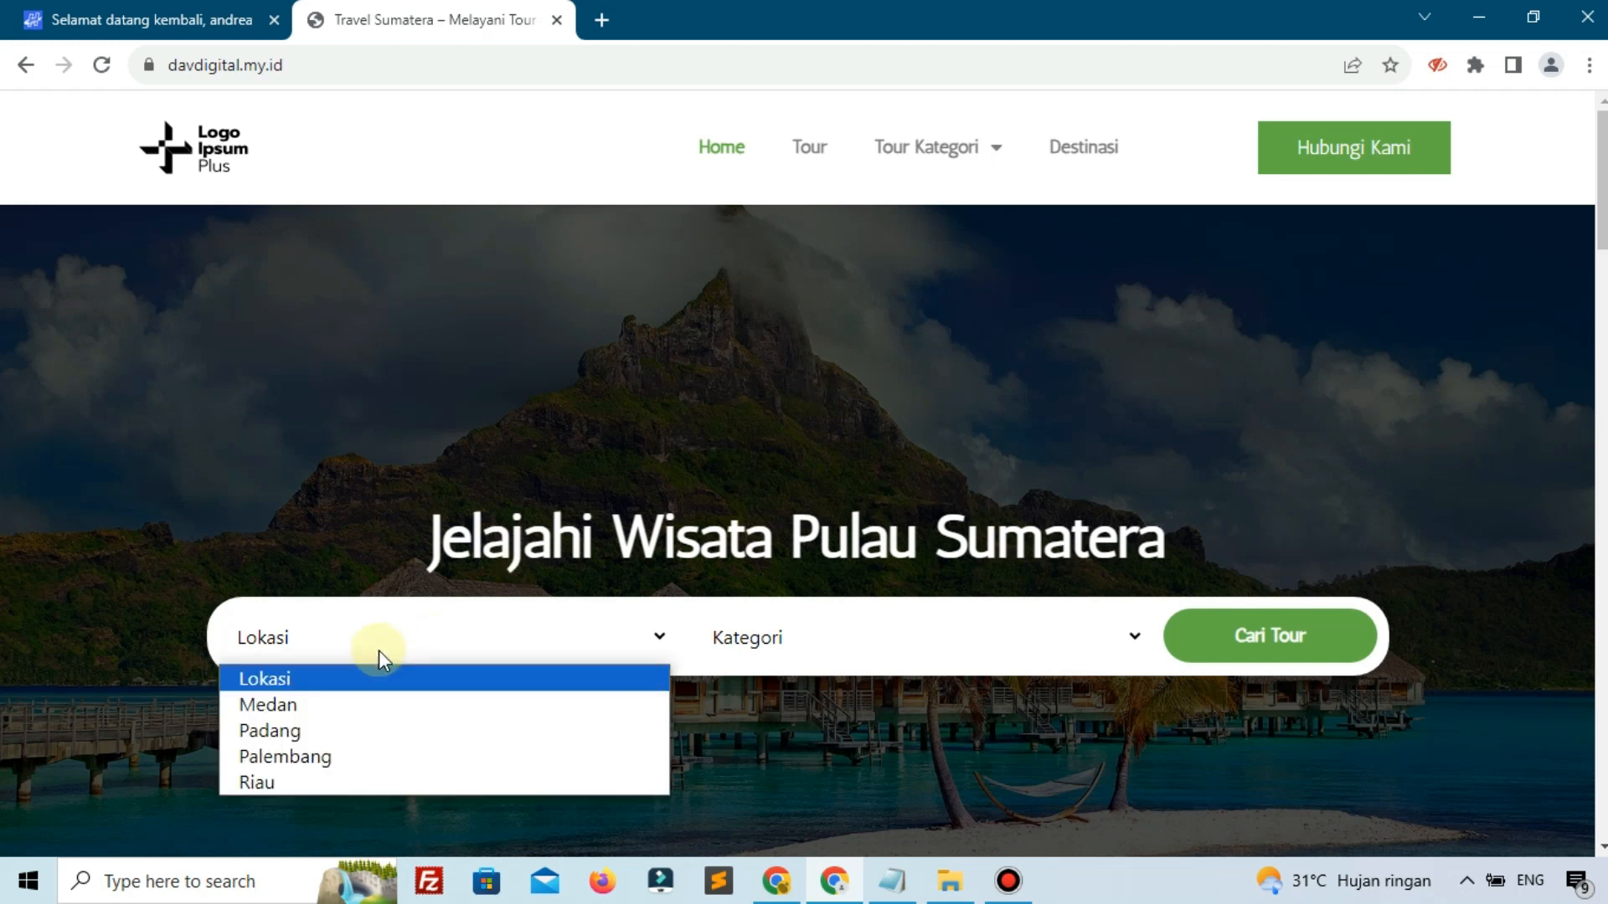
left_click(474, 520)
scroll(476, 525, "down", 5)
scroll(474, 523, "down", 7)
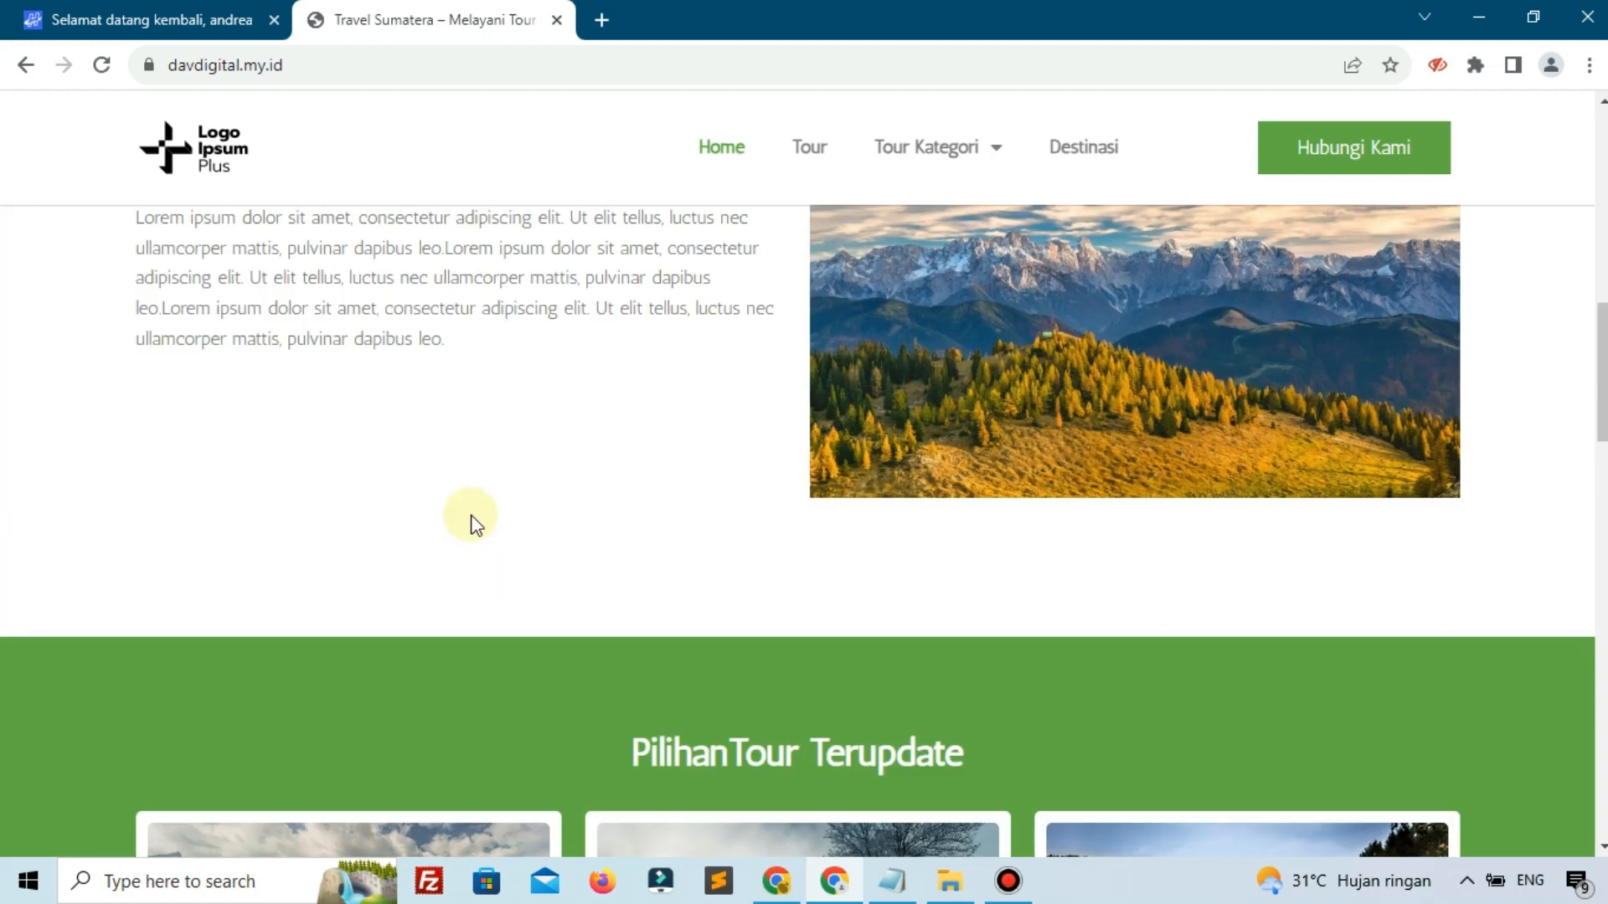
scroll(737, 460, "down", 14)
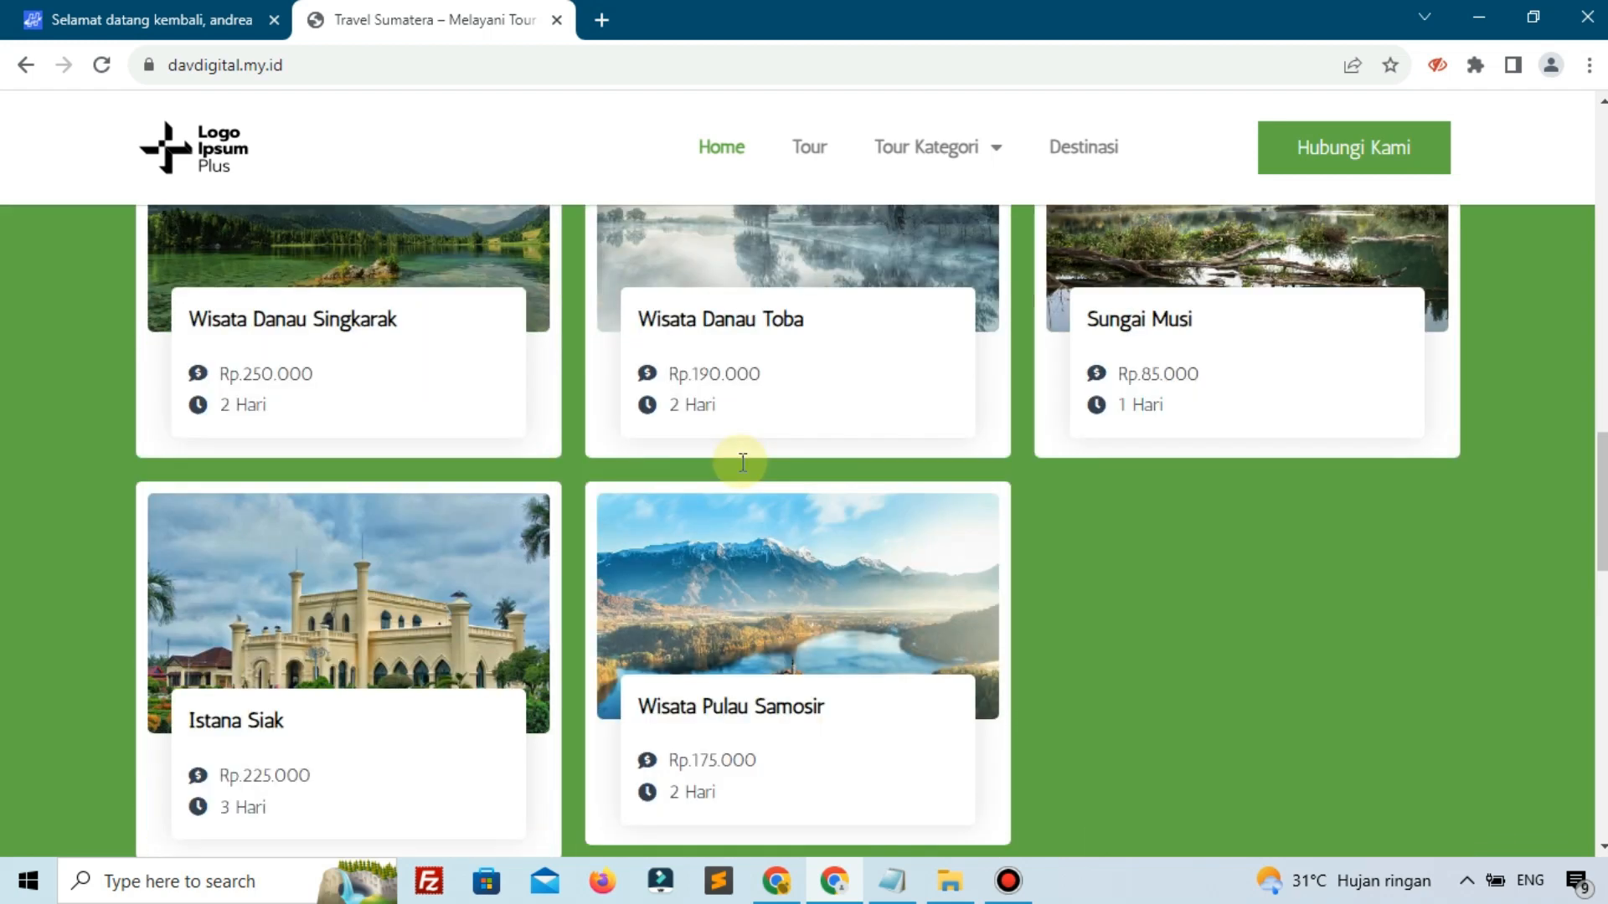
scroll(817, 525, "down", 6)
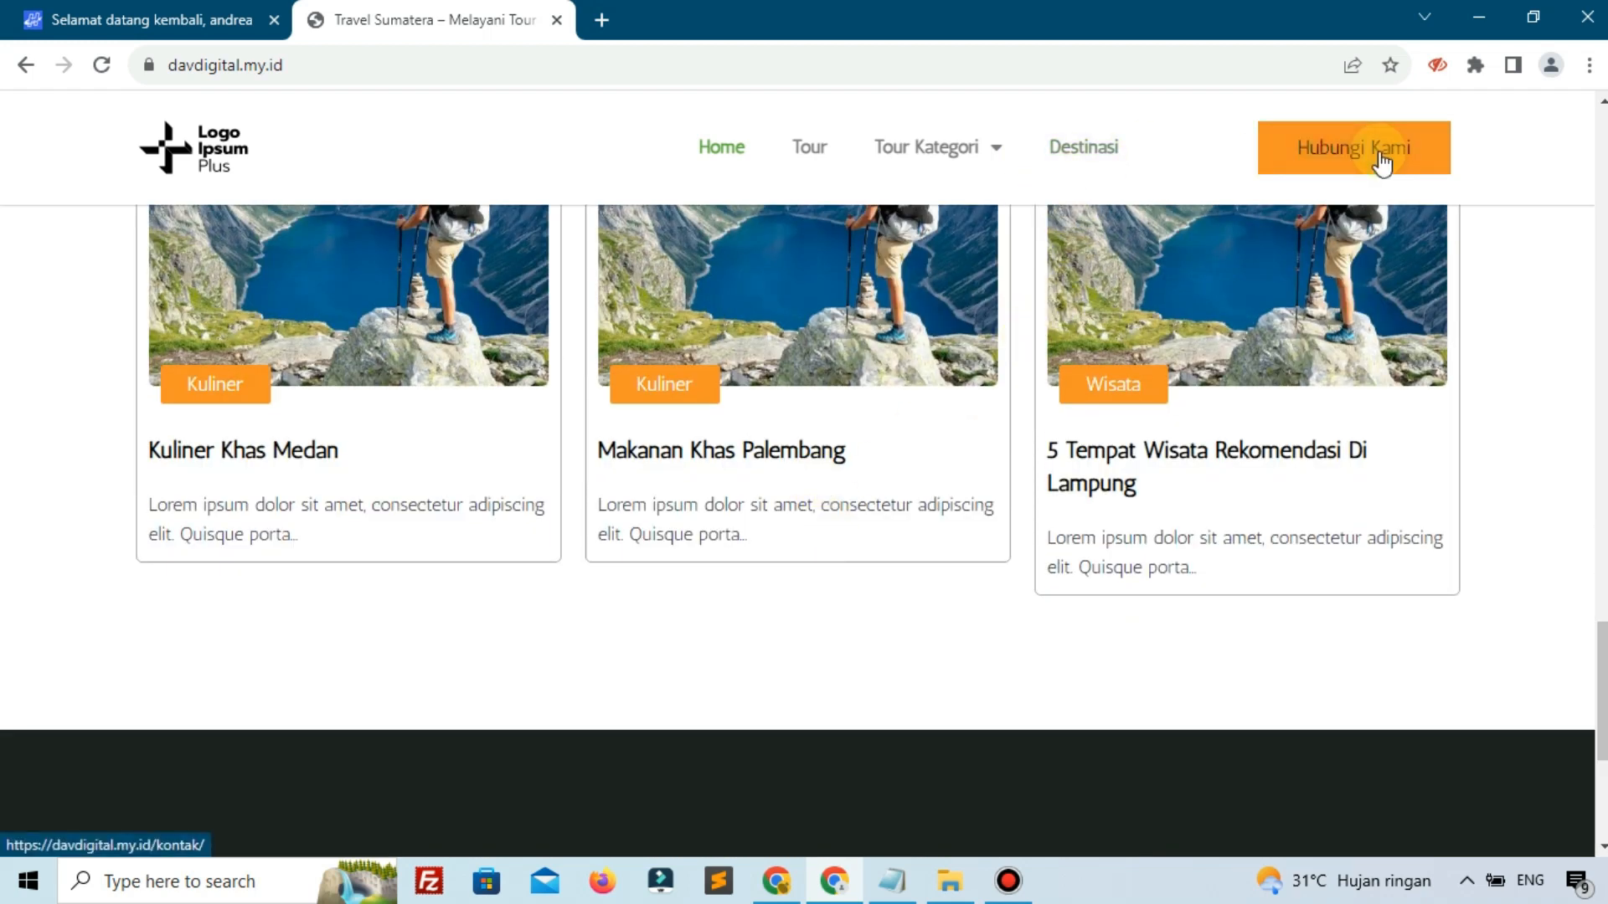
scroll(1213, 530, "down", 5)
scroll(1005, 519, "up", 5)
scroll(975, 525, "down", 5)
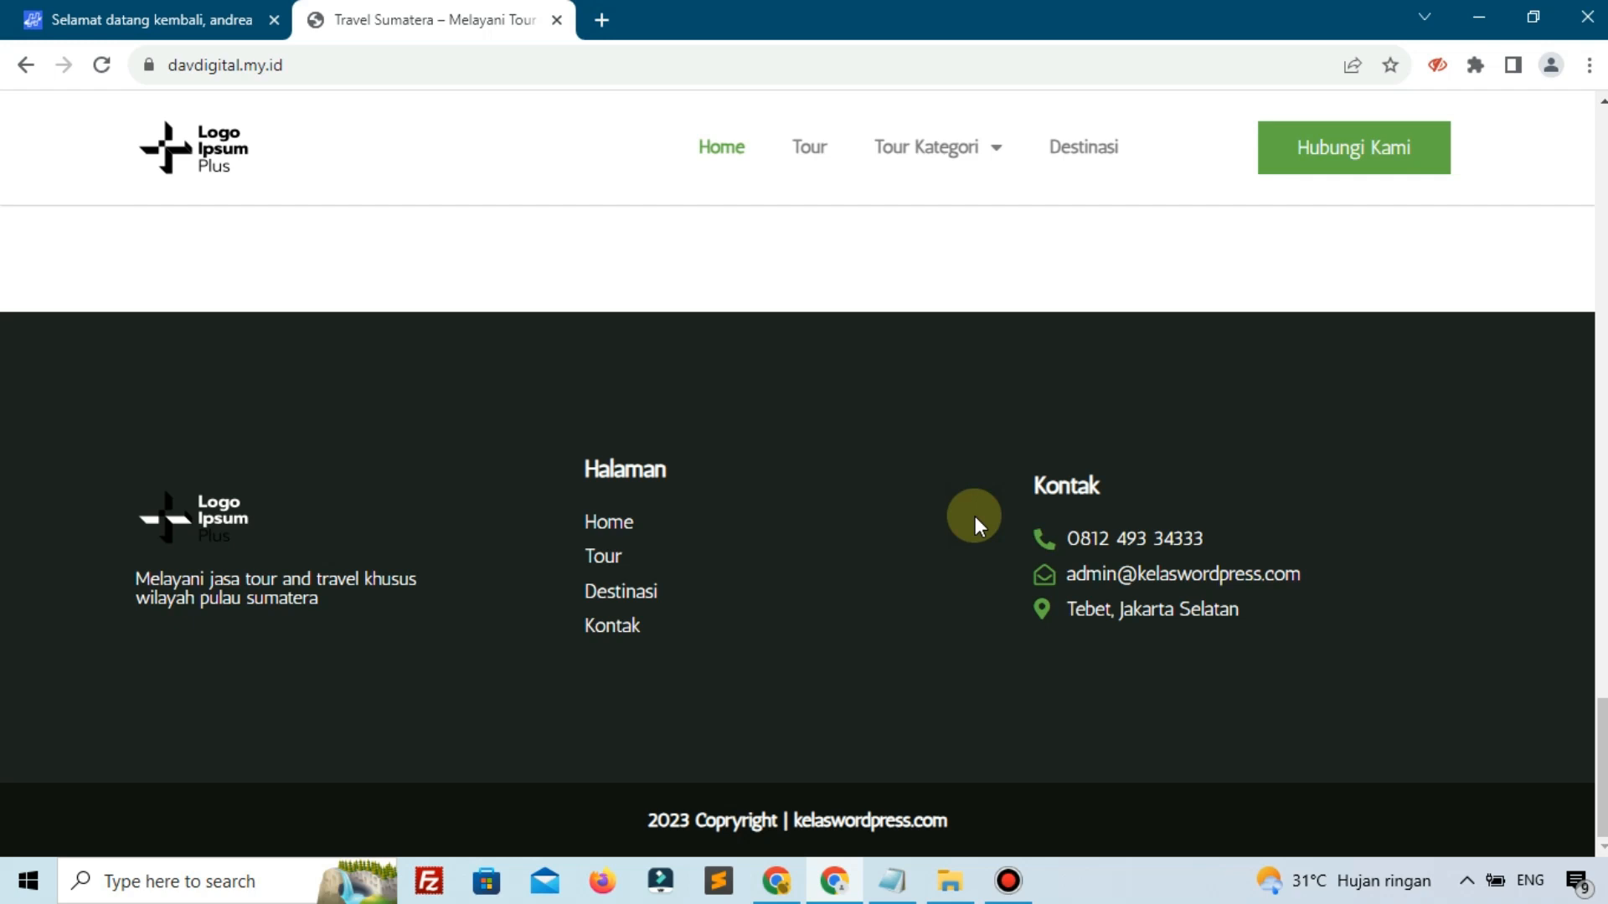
scroll(975, 516, "up", 20)
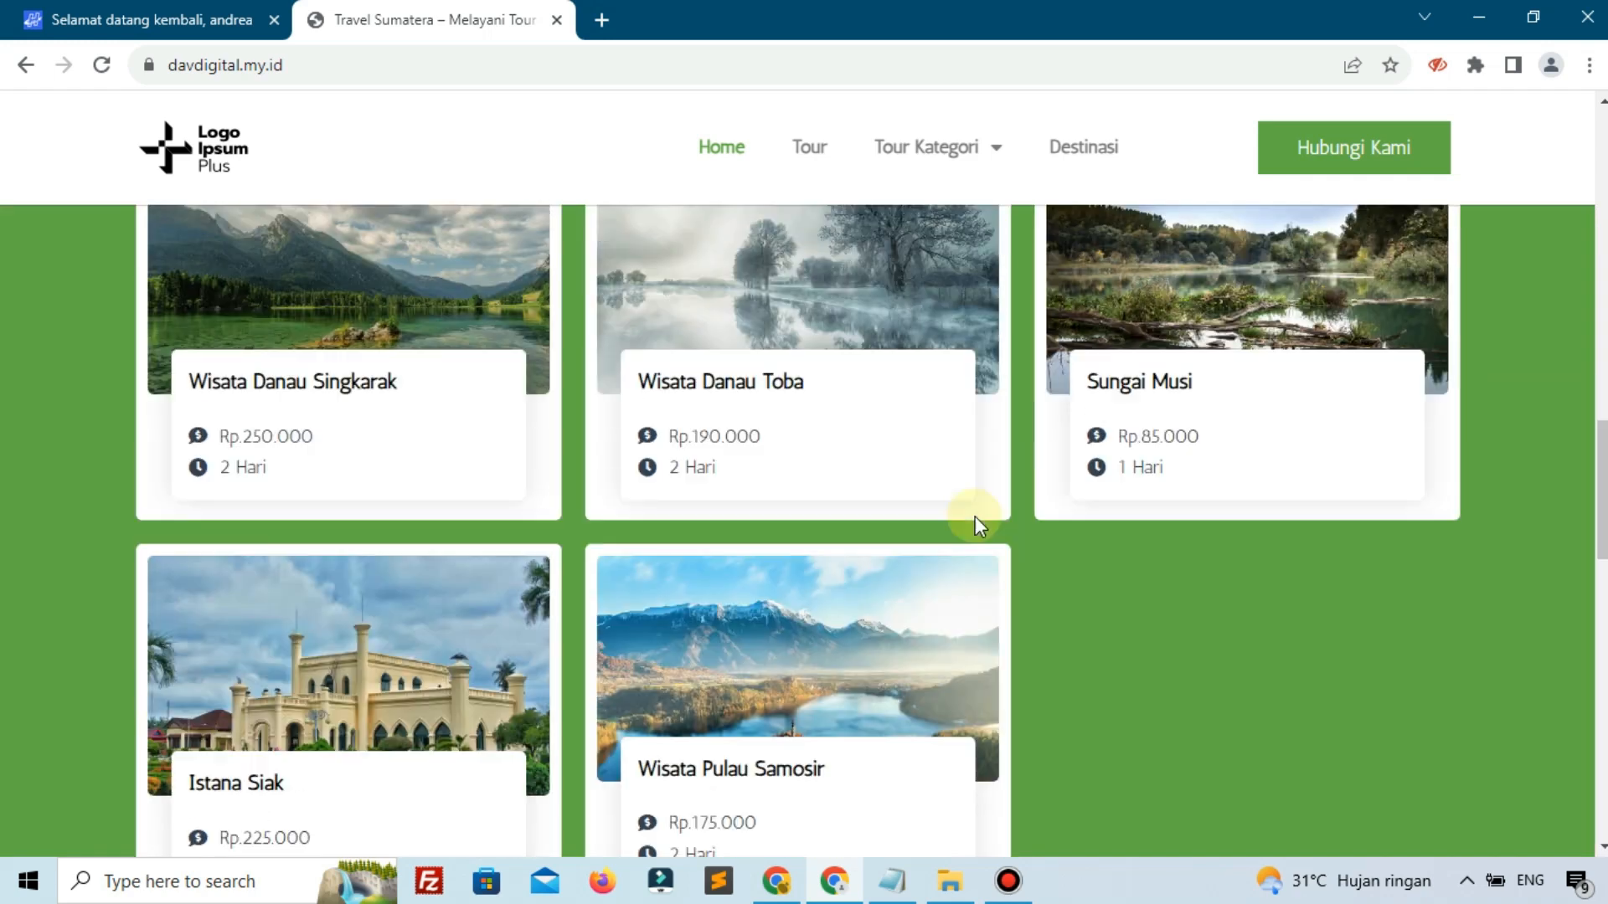
scroll(1102, 388, "up", 4)
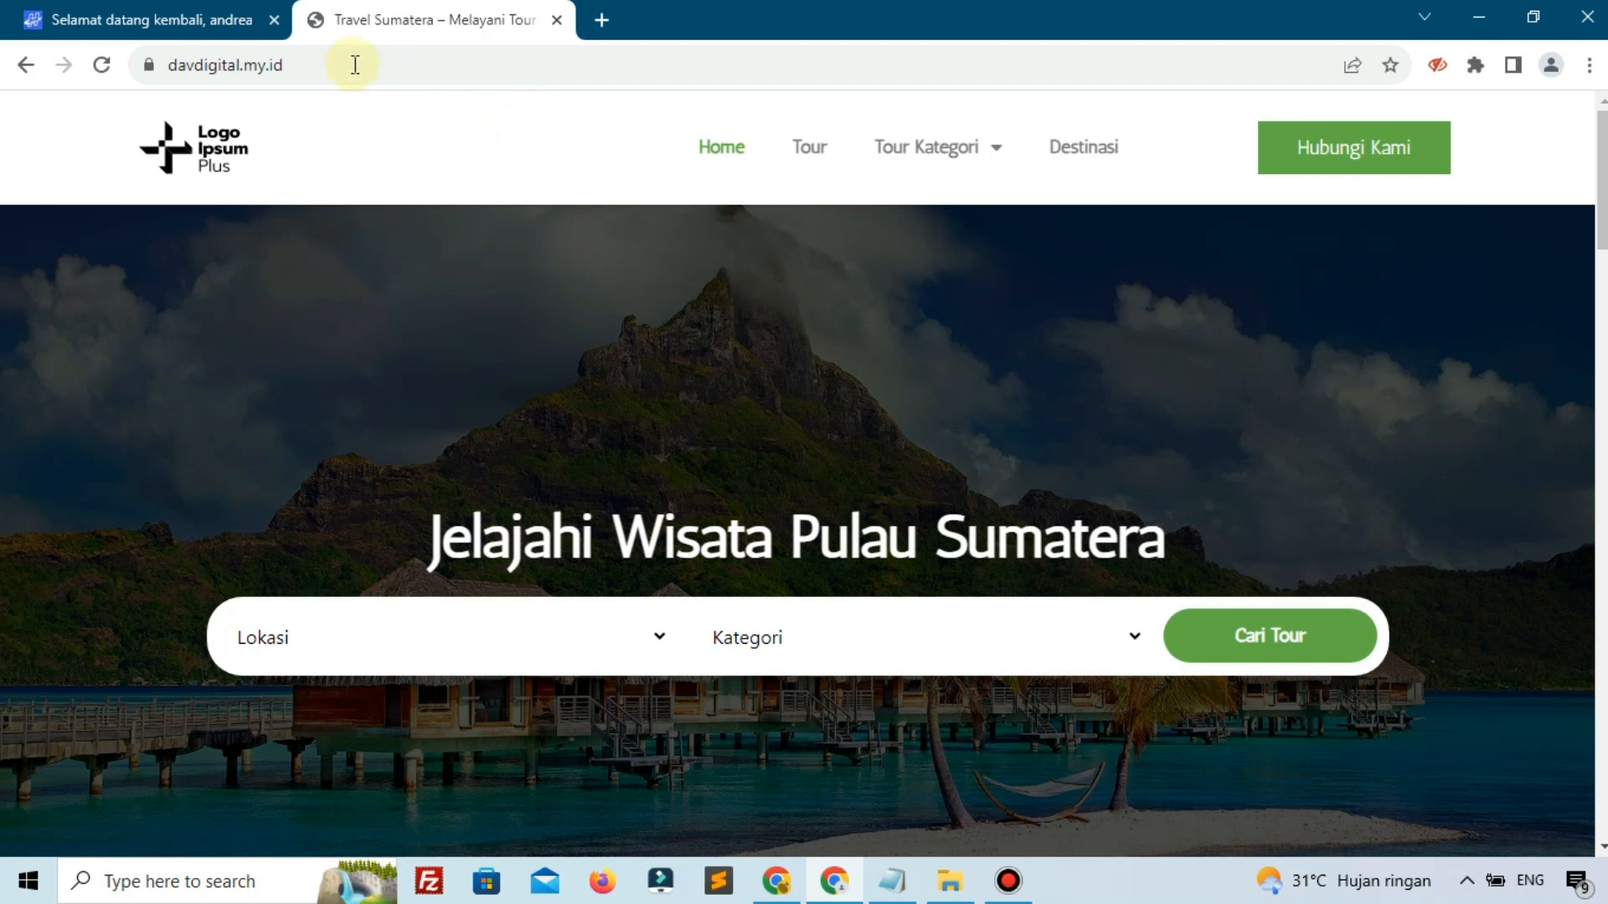
- Open kelaswordpress.com in a new browser tab and go to its Kursus Website Travel page
left_click(599, 20)
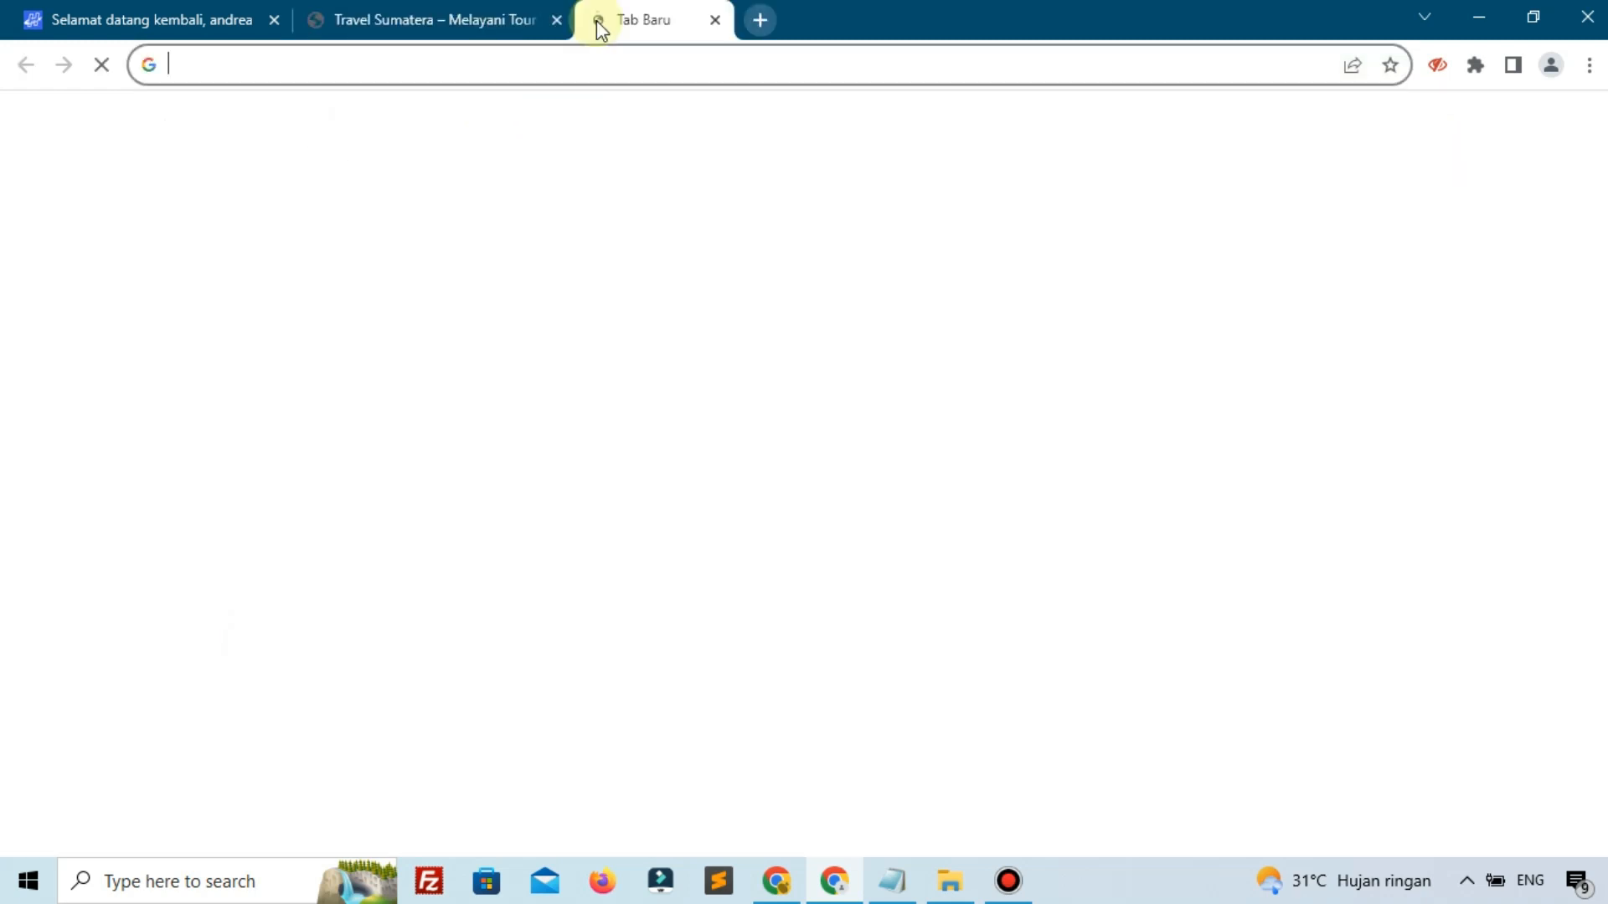
type("ke")
key("Return")
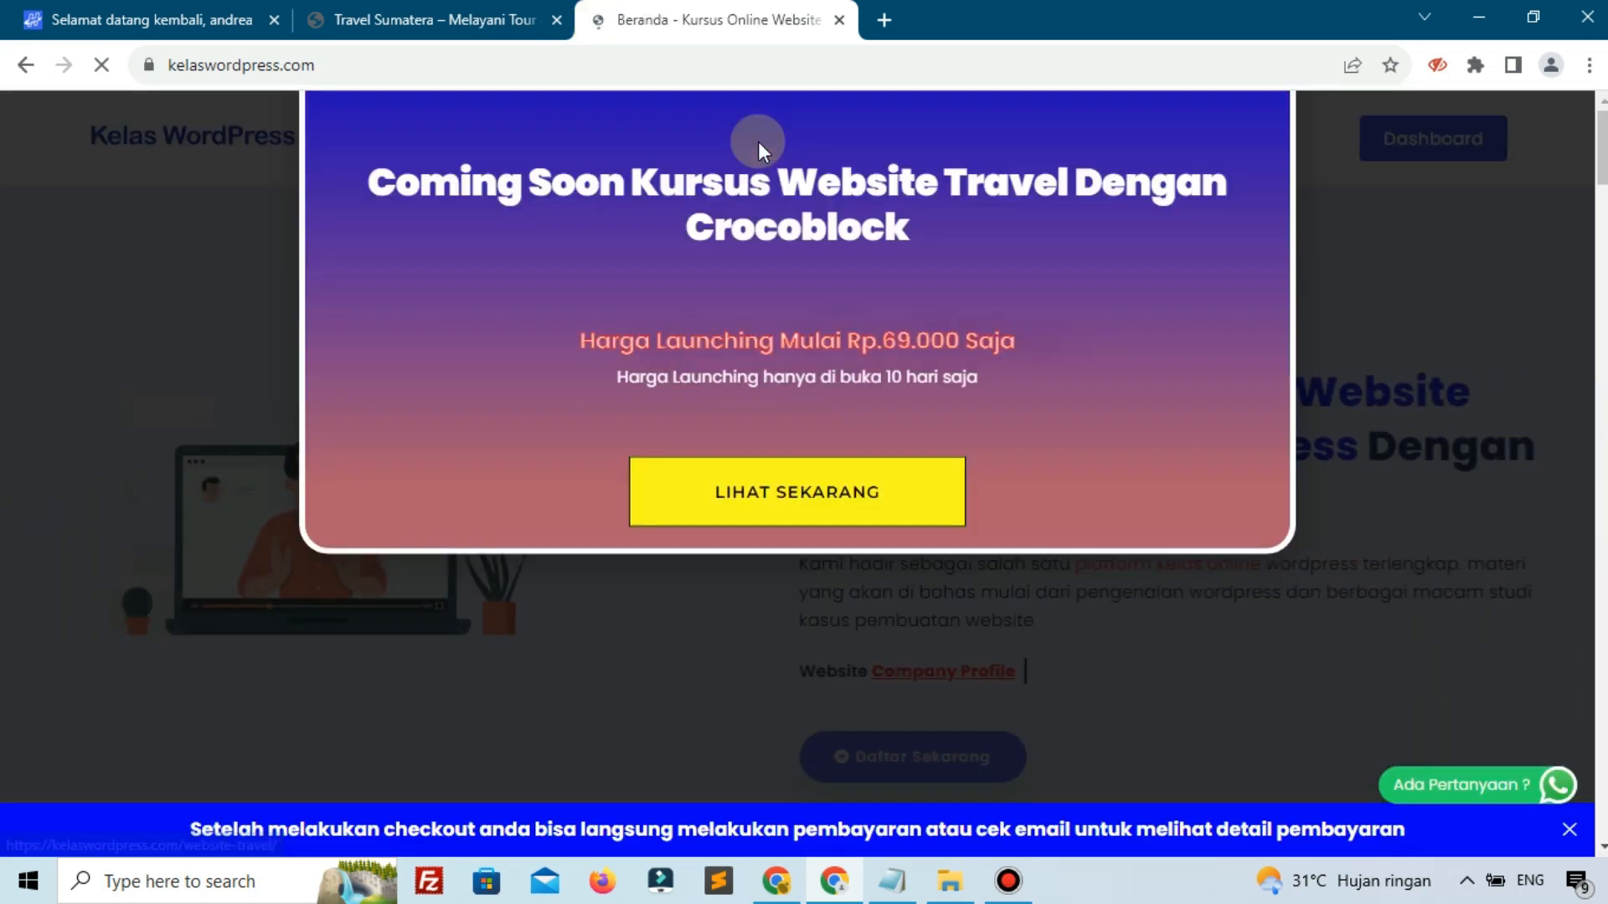
left_click(758, 144)
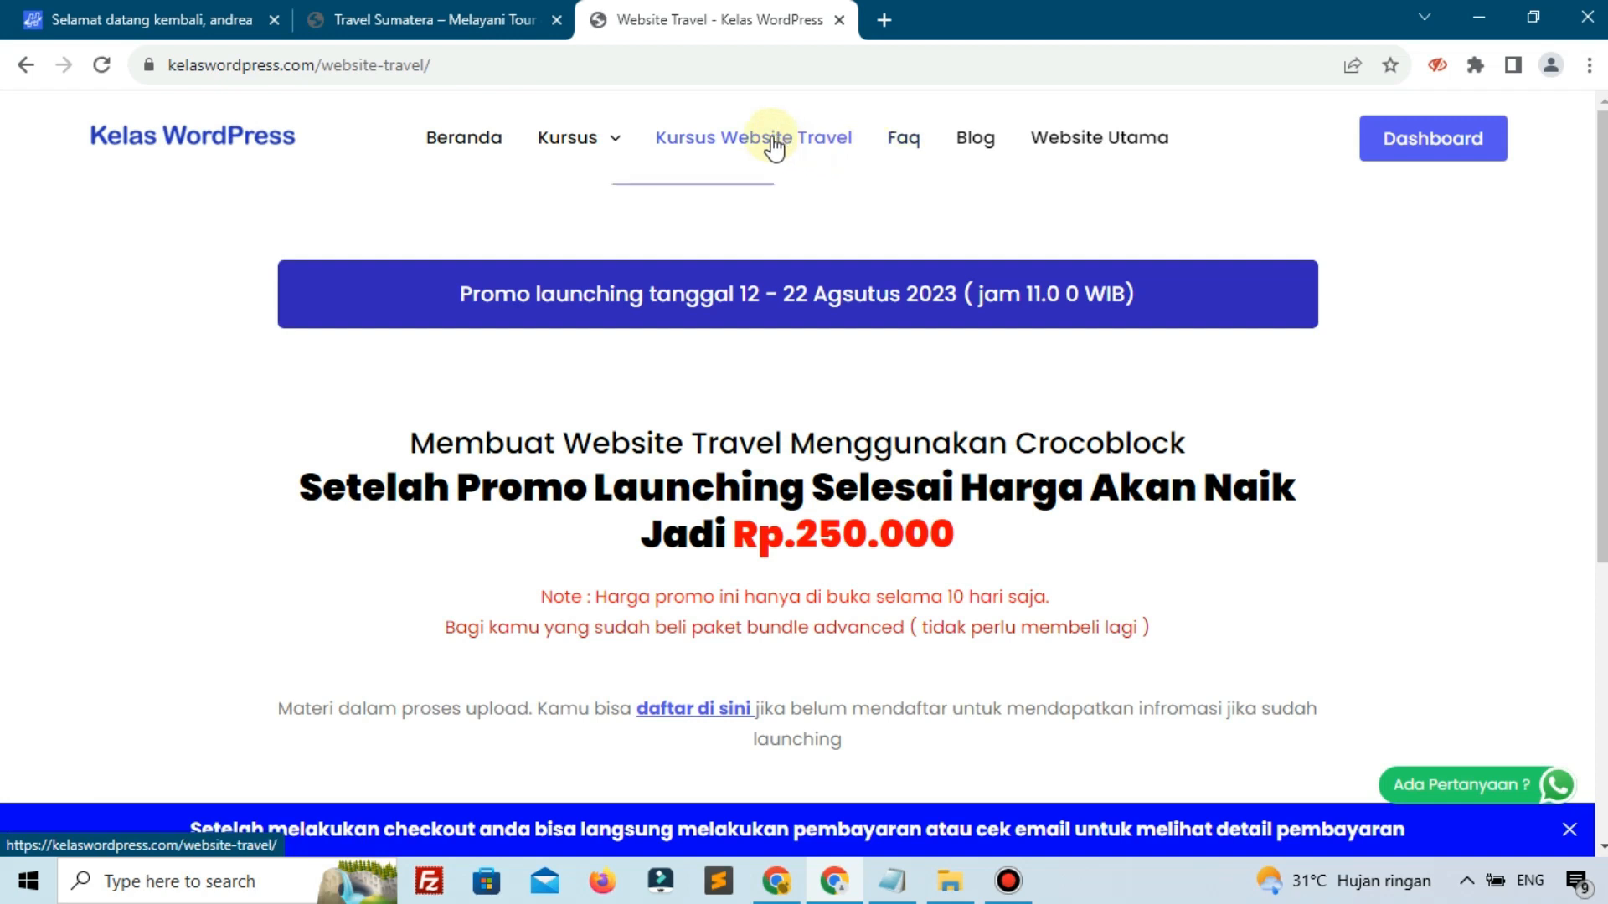
- Review the launch promo details and the three member price tiers on the travel course page, and close it
scroll(770, 402, "down", 5)
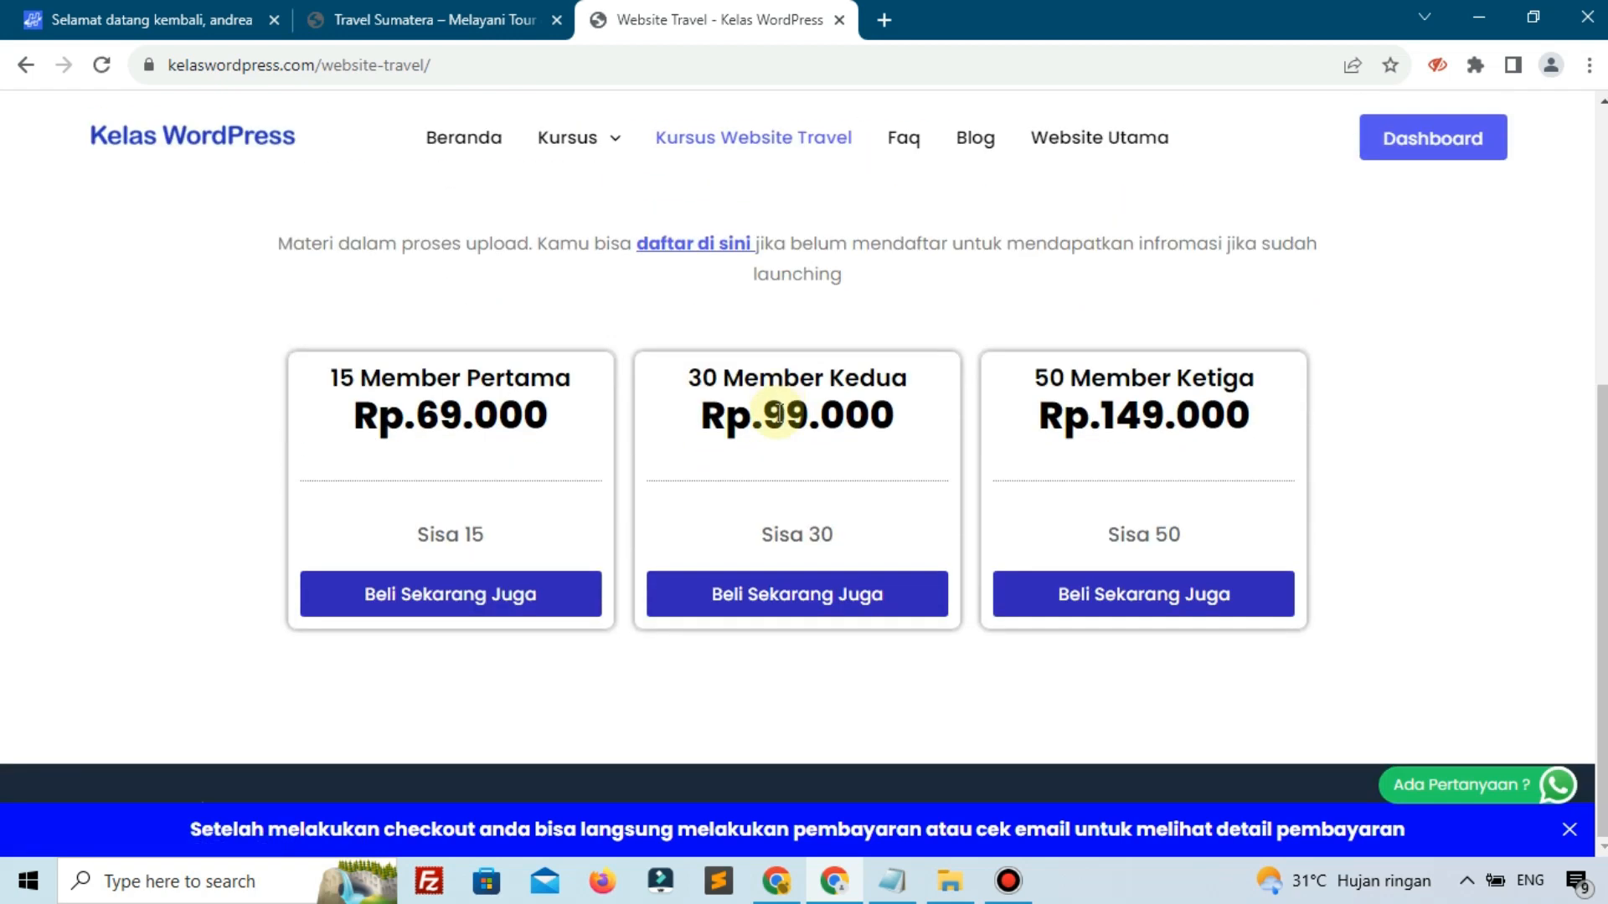
scroll(702, 485, "up", 5)
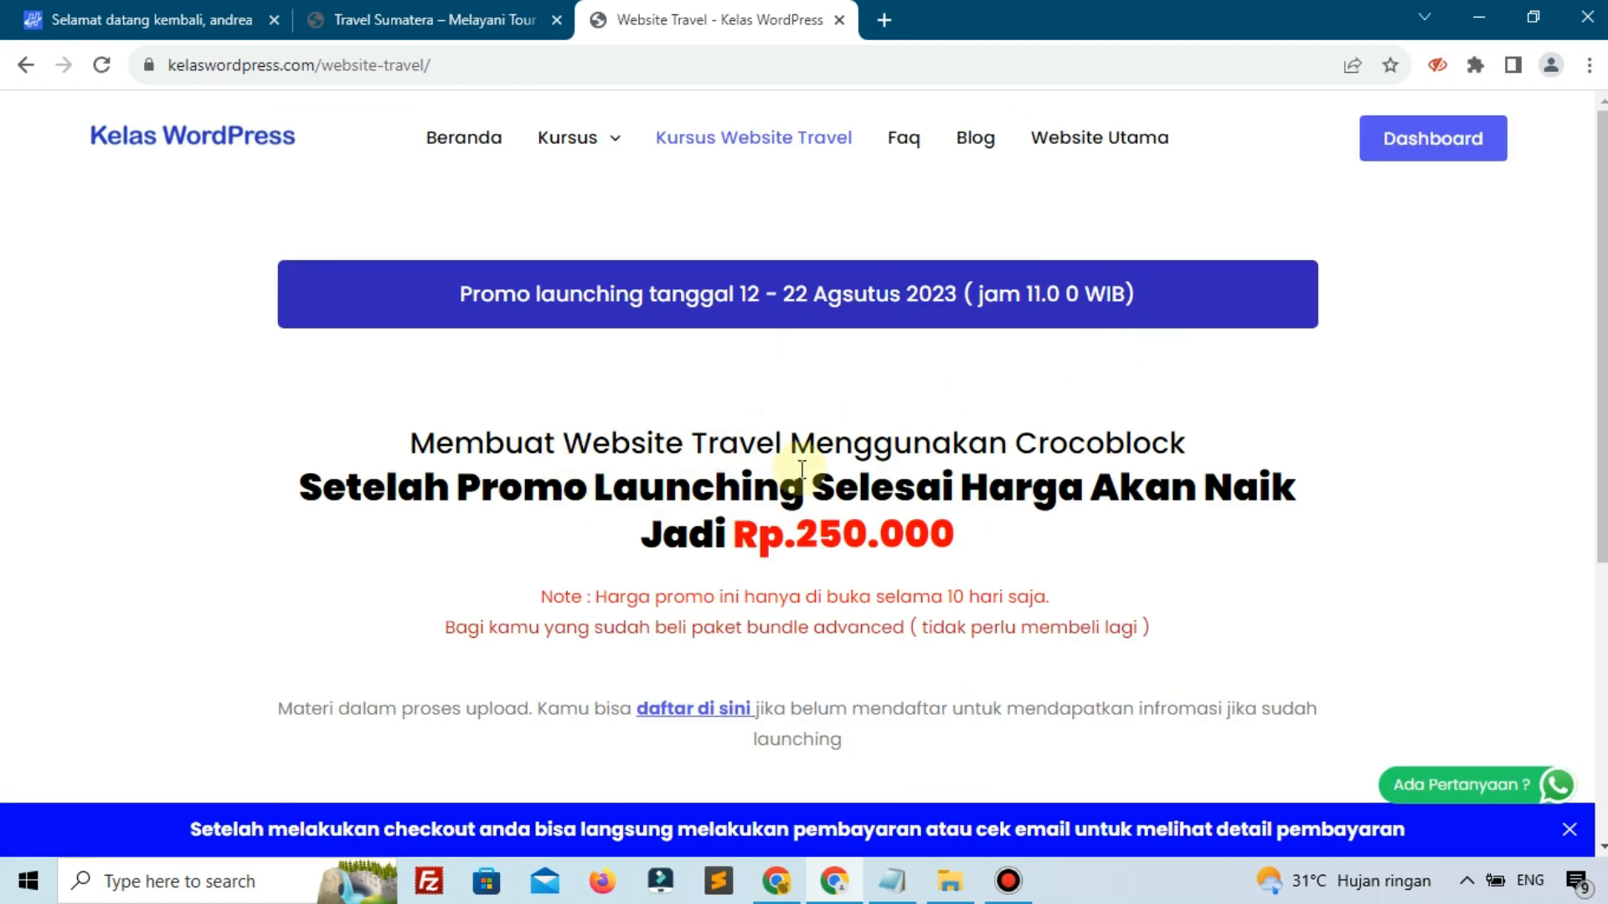
scroll(885, 463, "down", 5)
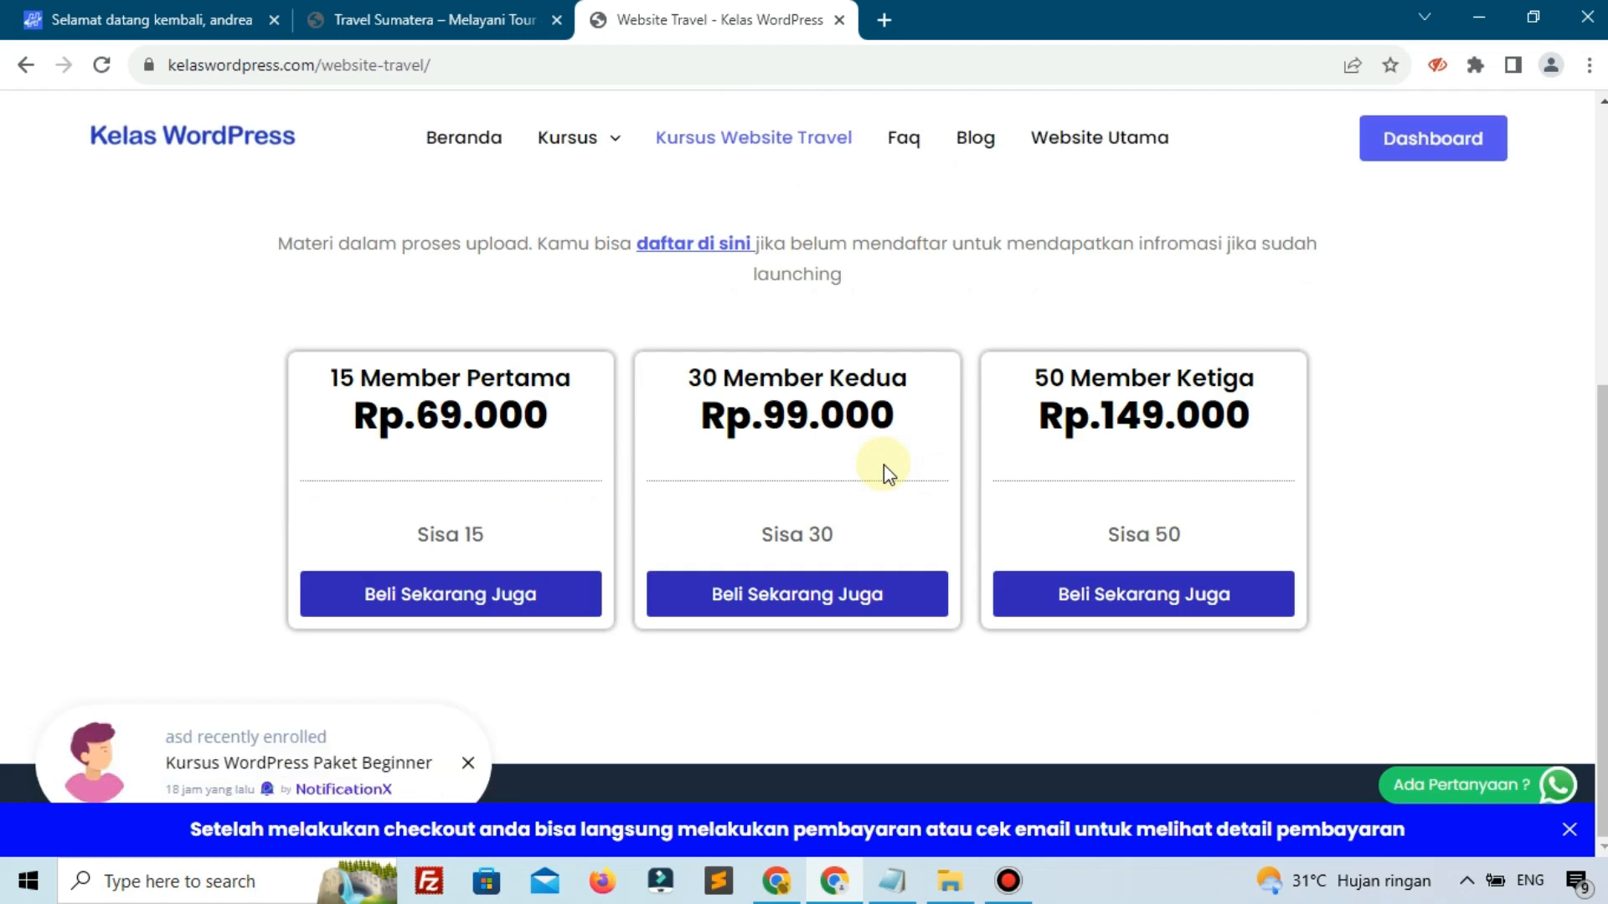
scroll(885, 463, "up", 1)
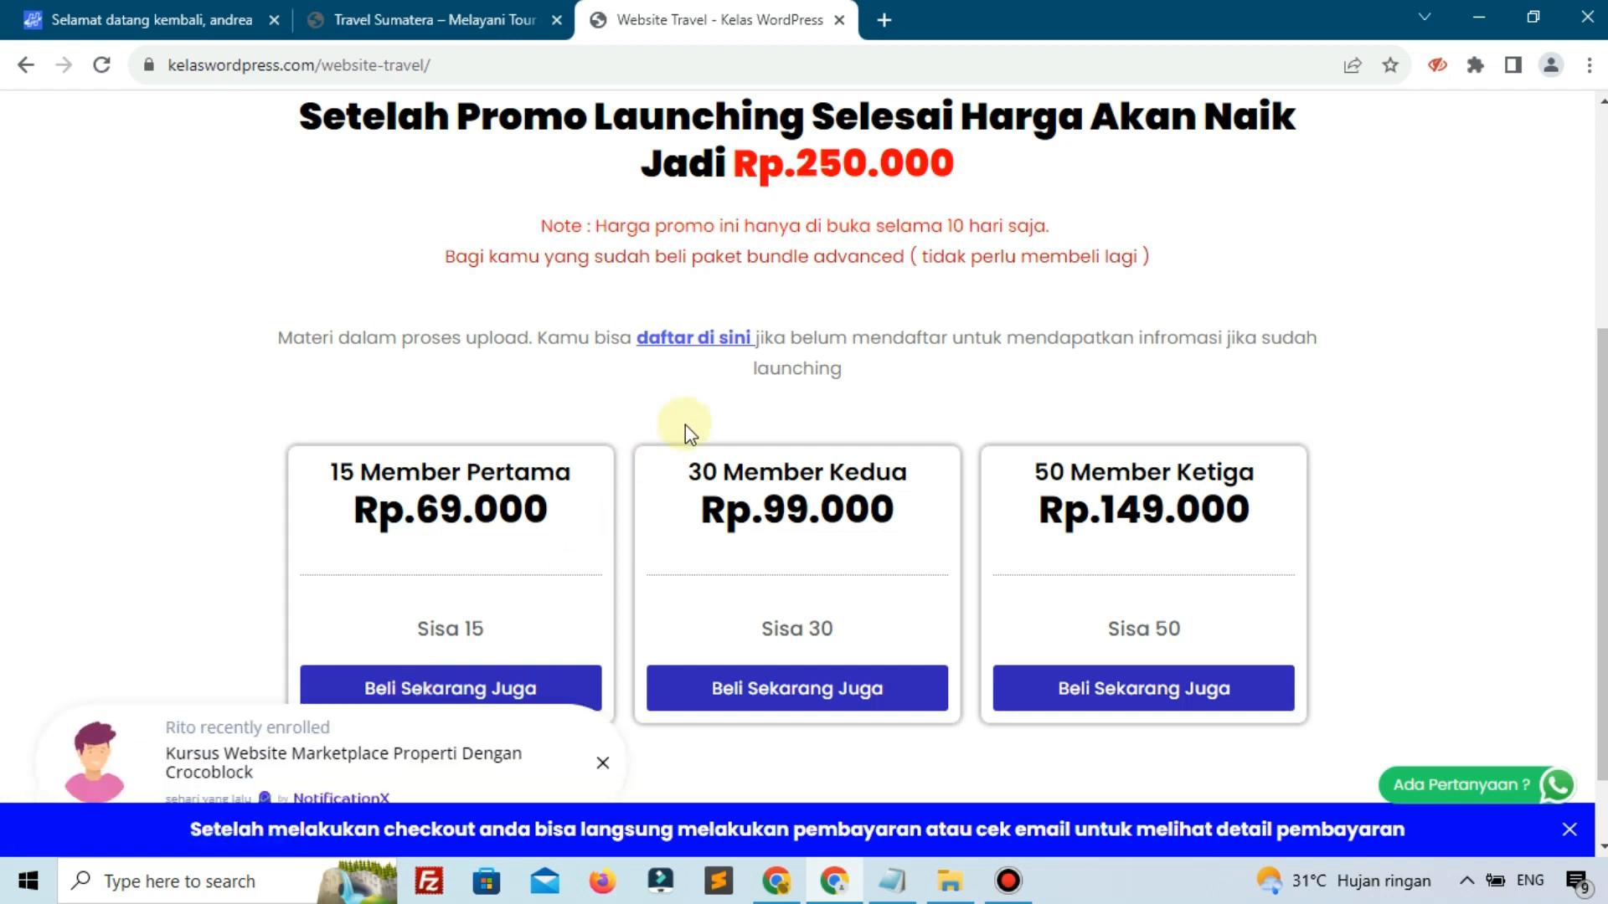
left_click(838, 20)
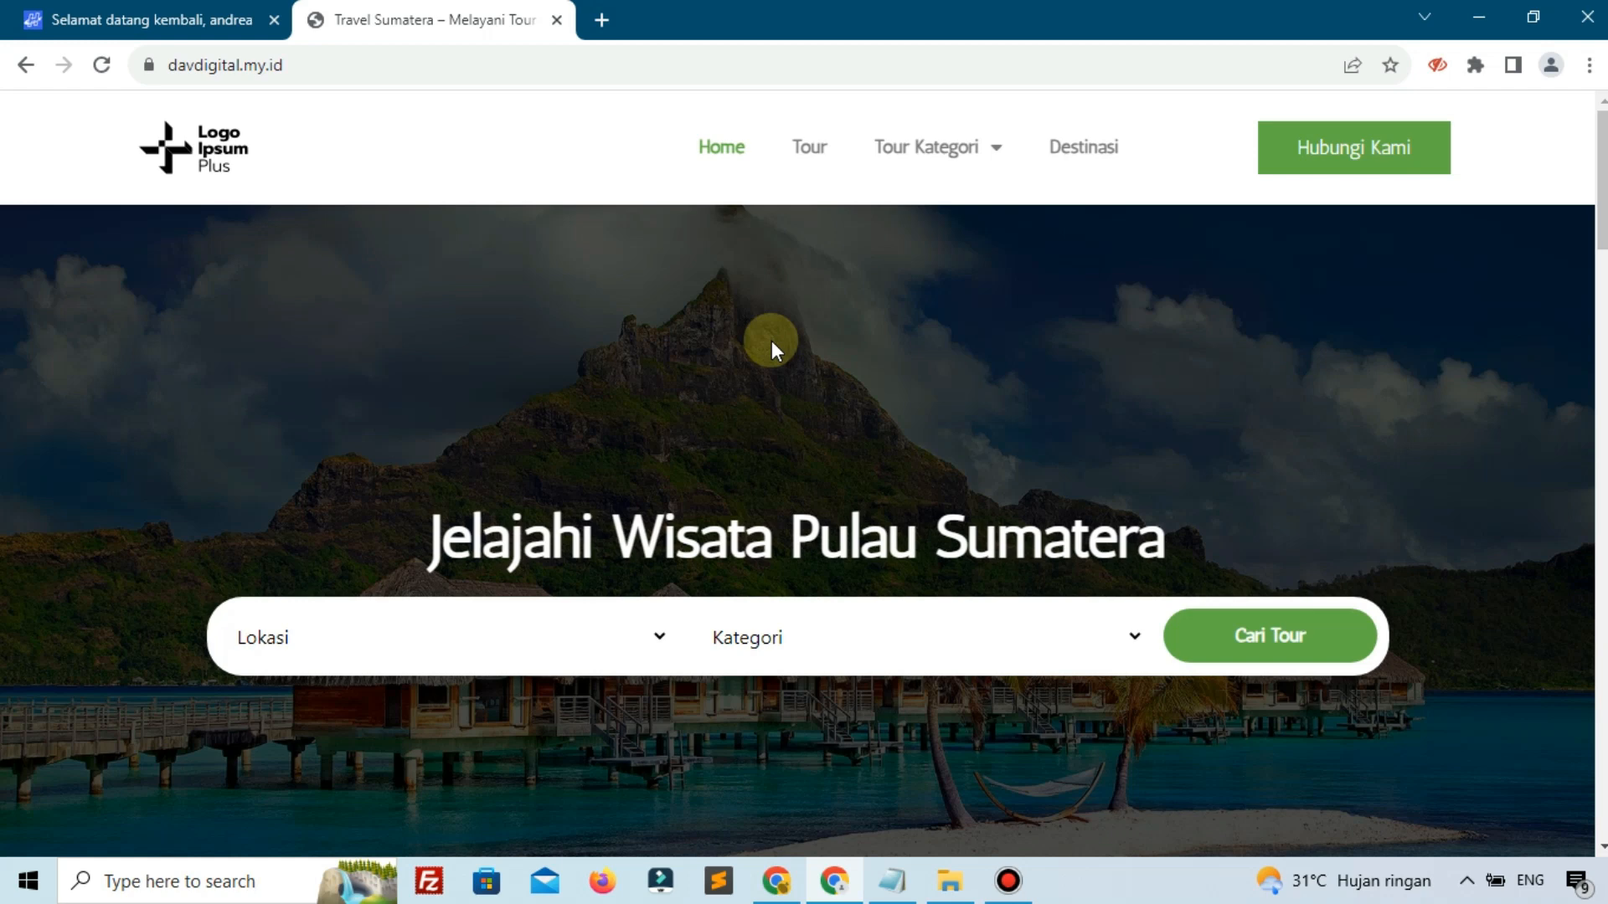
scroll(771, 340, "down", 20)
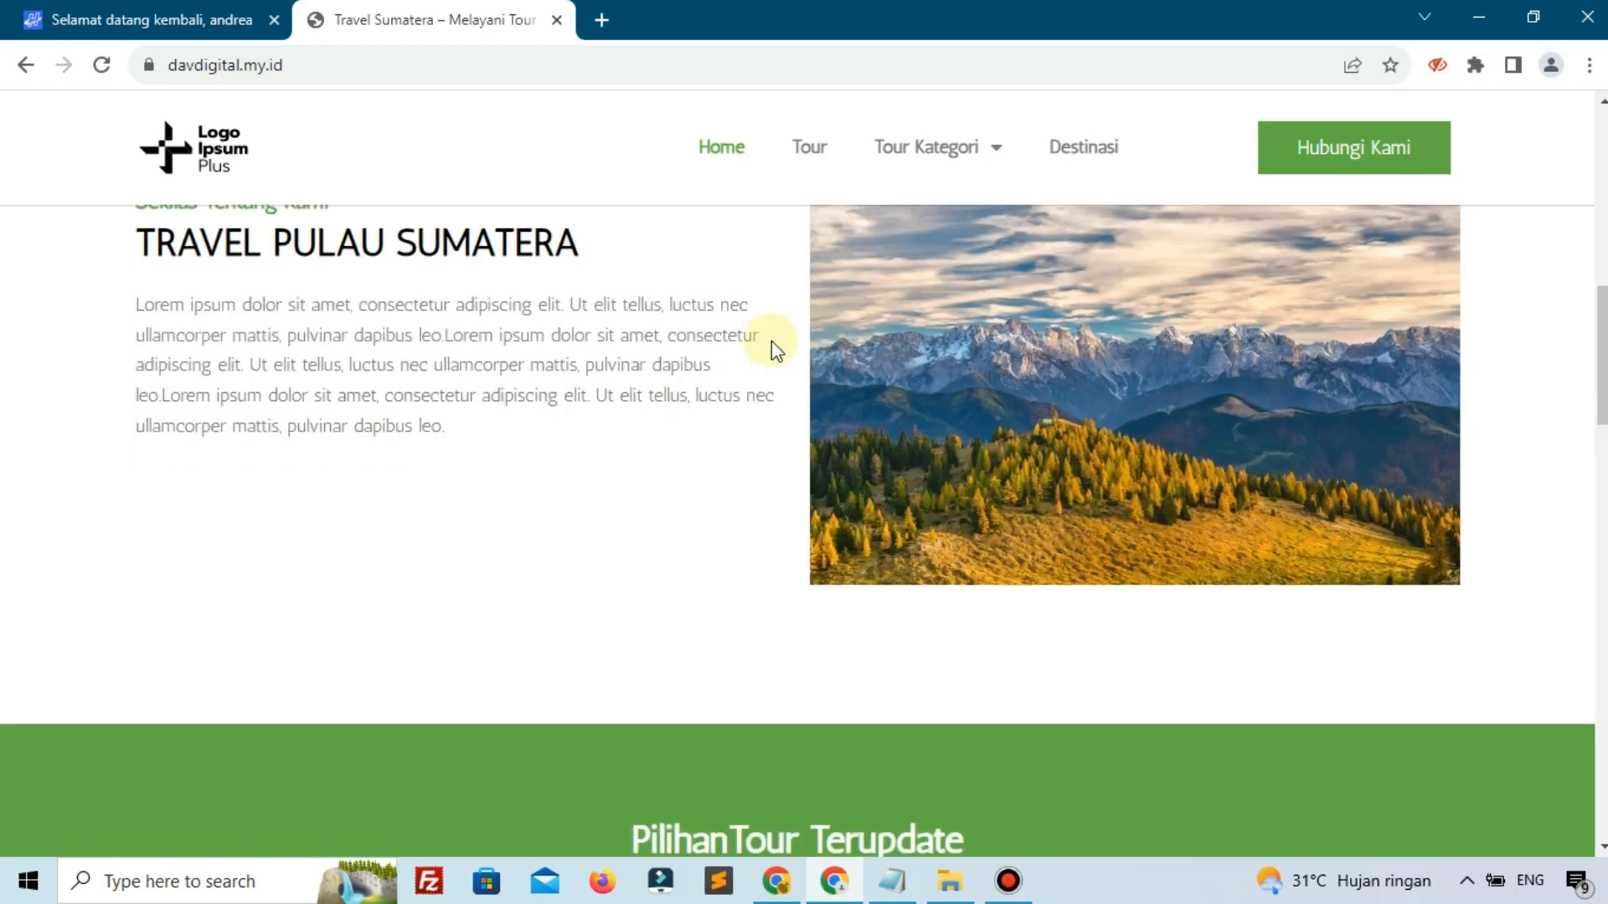
scroll(771, 350, "up", 20)
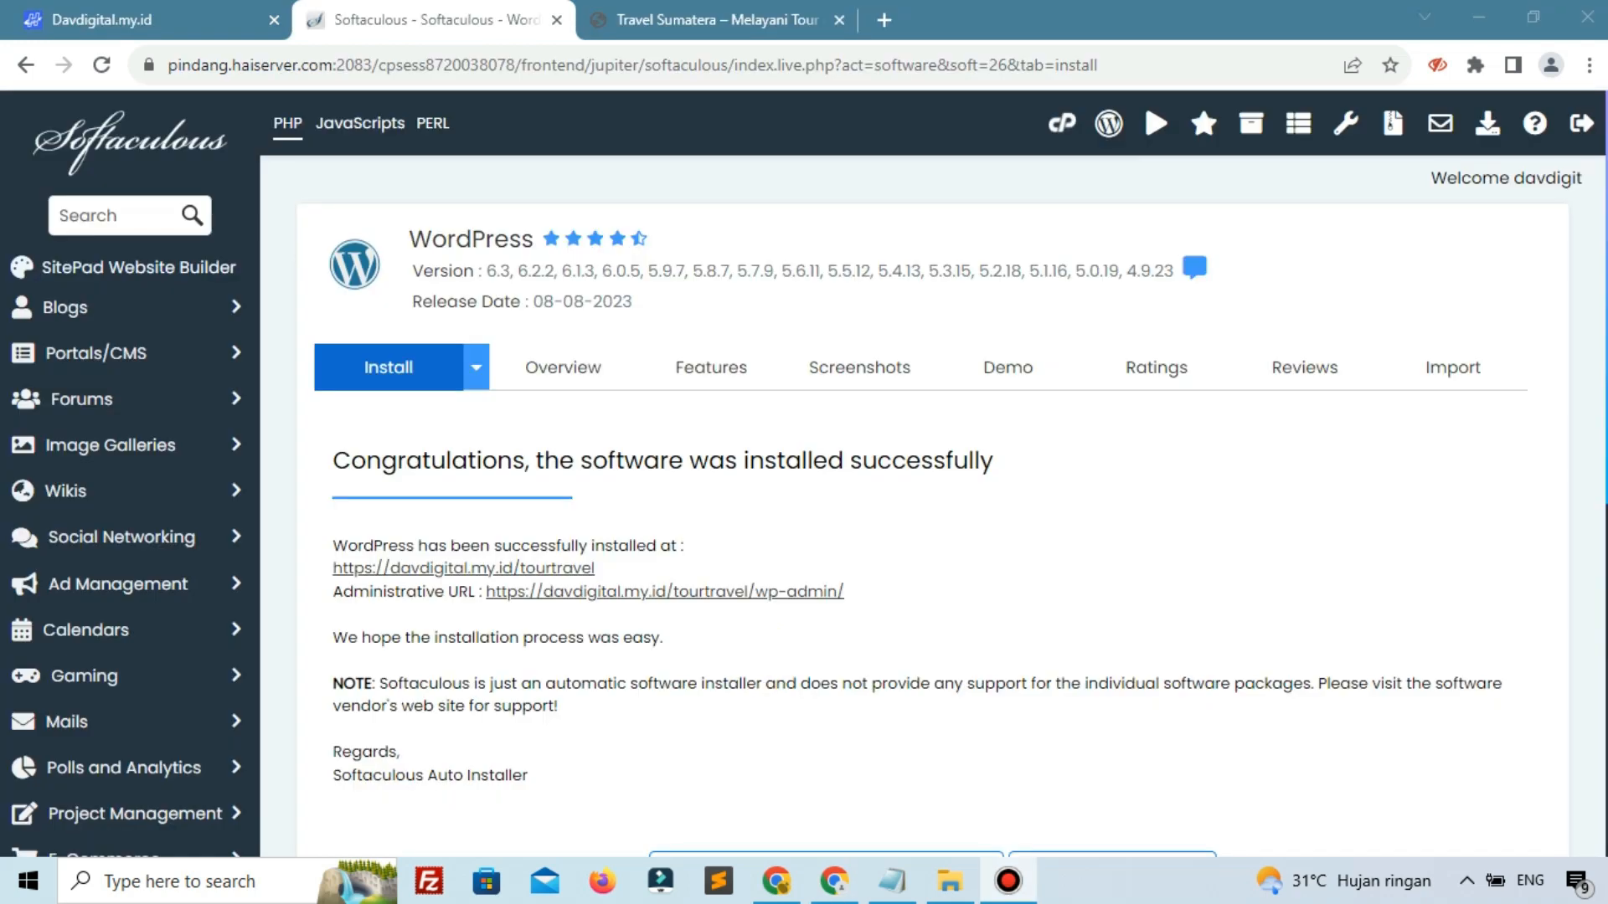
- Open the new tourtravel WordPress installation's admin dashboard and close the Davdigital.my.id and Softaculous pages
left_click(807, 600)
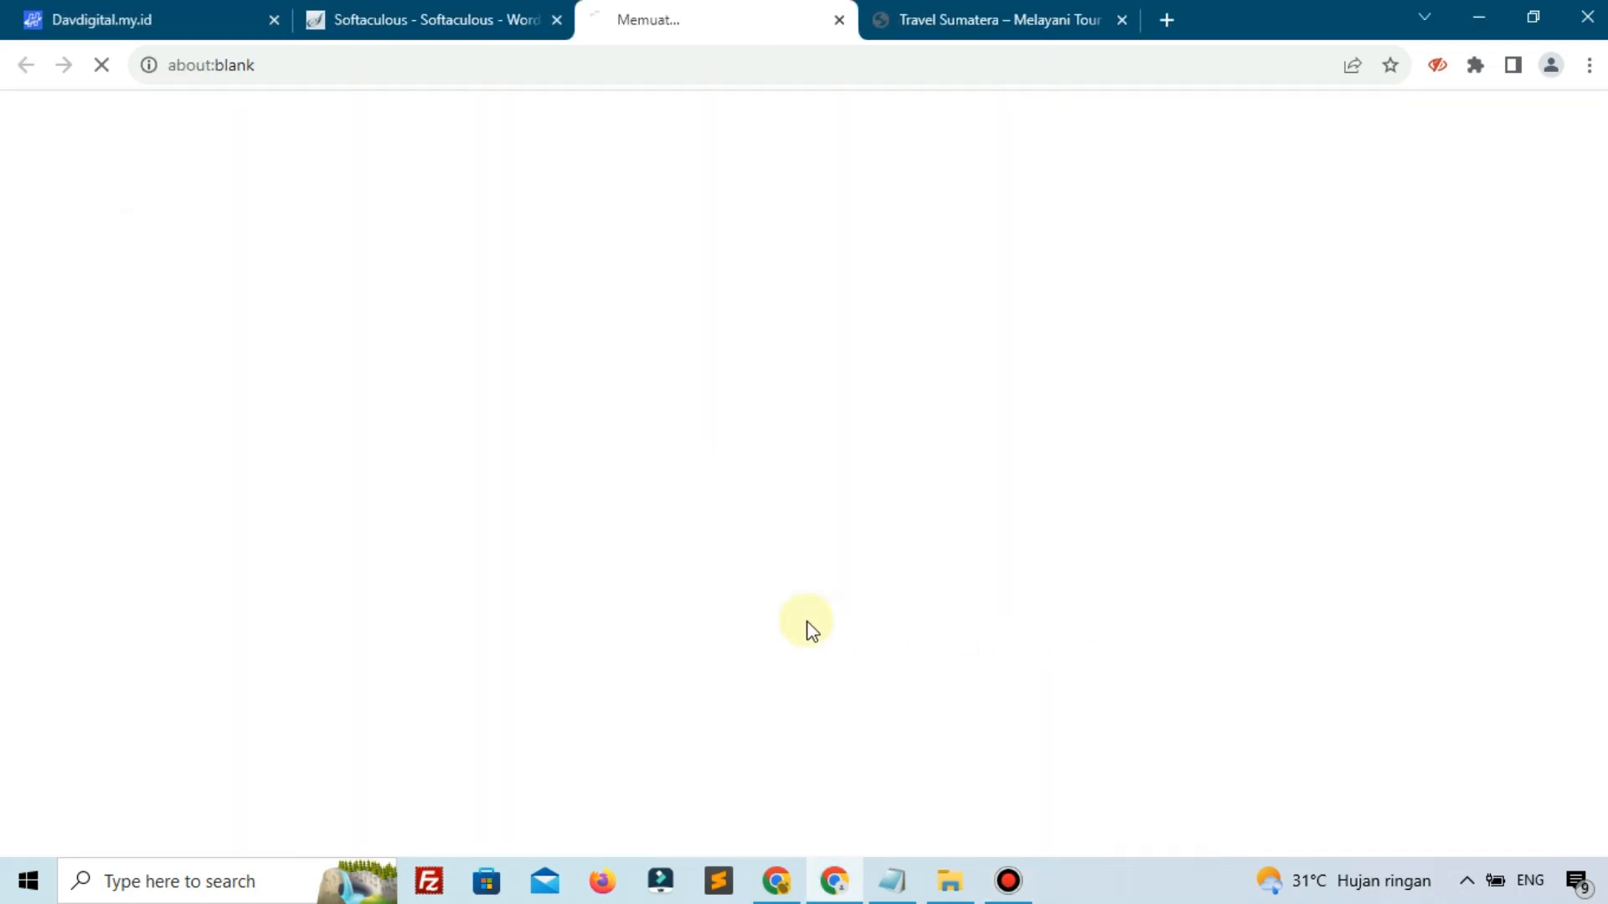
left_click(273, 19)
left_click(273, 19)
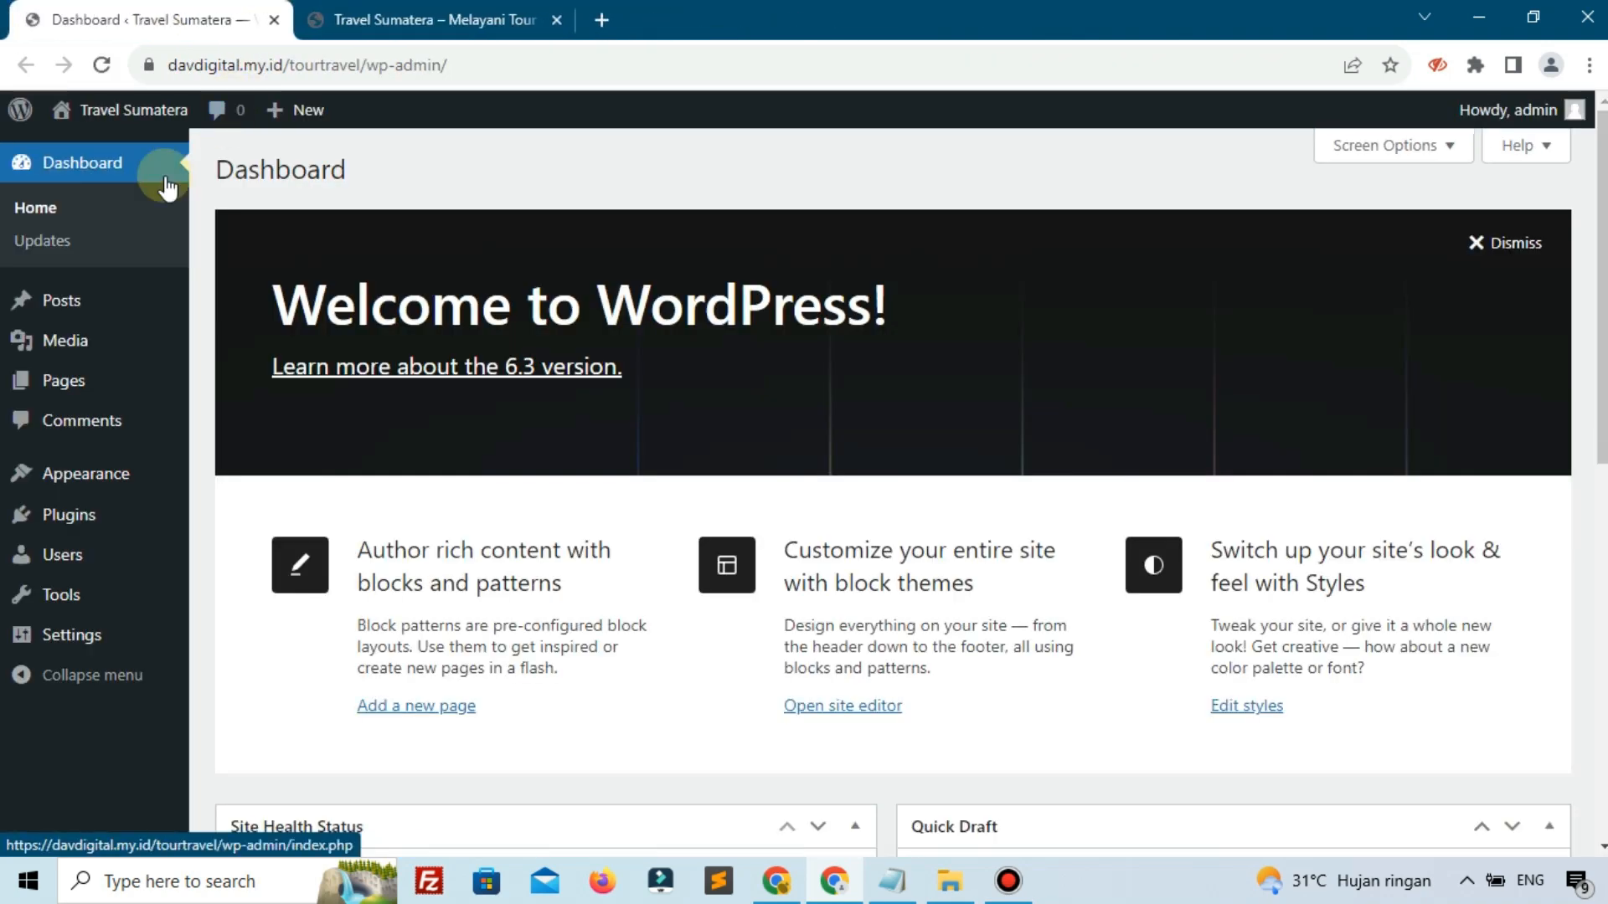
- Search the WordPress theme directory for "astra", then install and activate the Astra theme
mouse_move(144, 474)
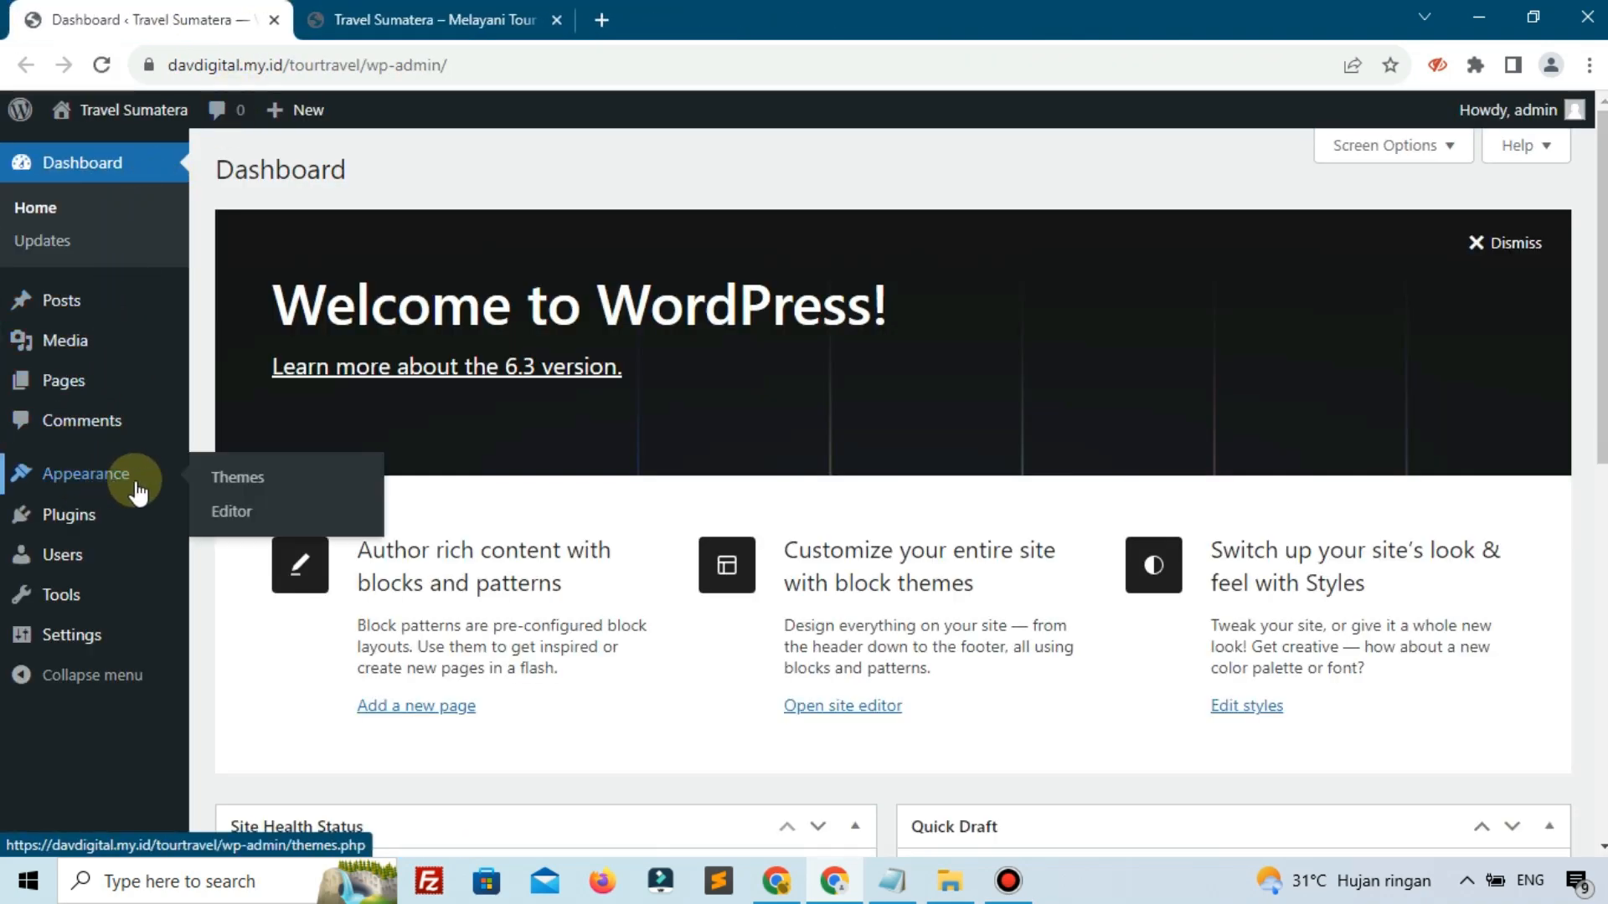
left_click(229, 494)
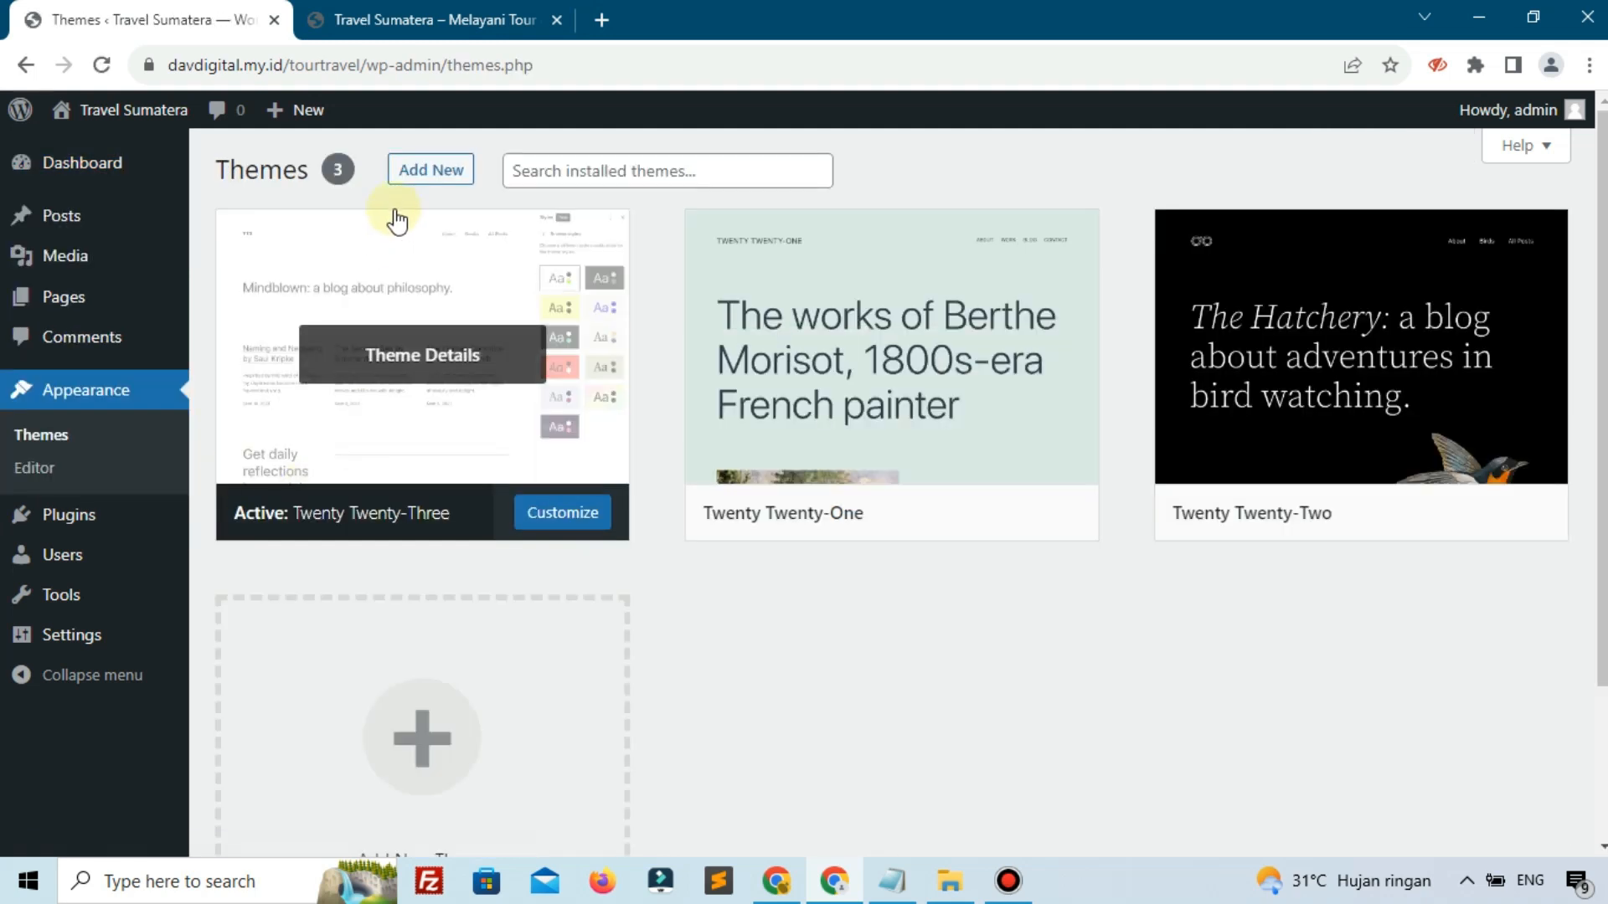
left_click(417, 174)
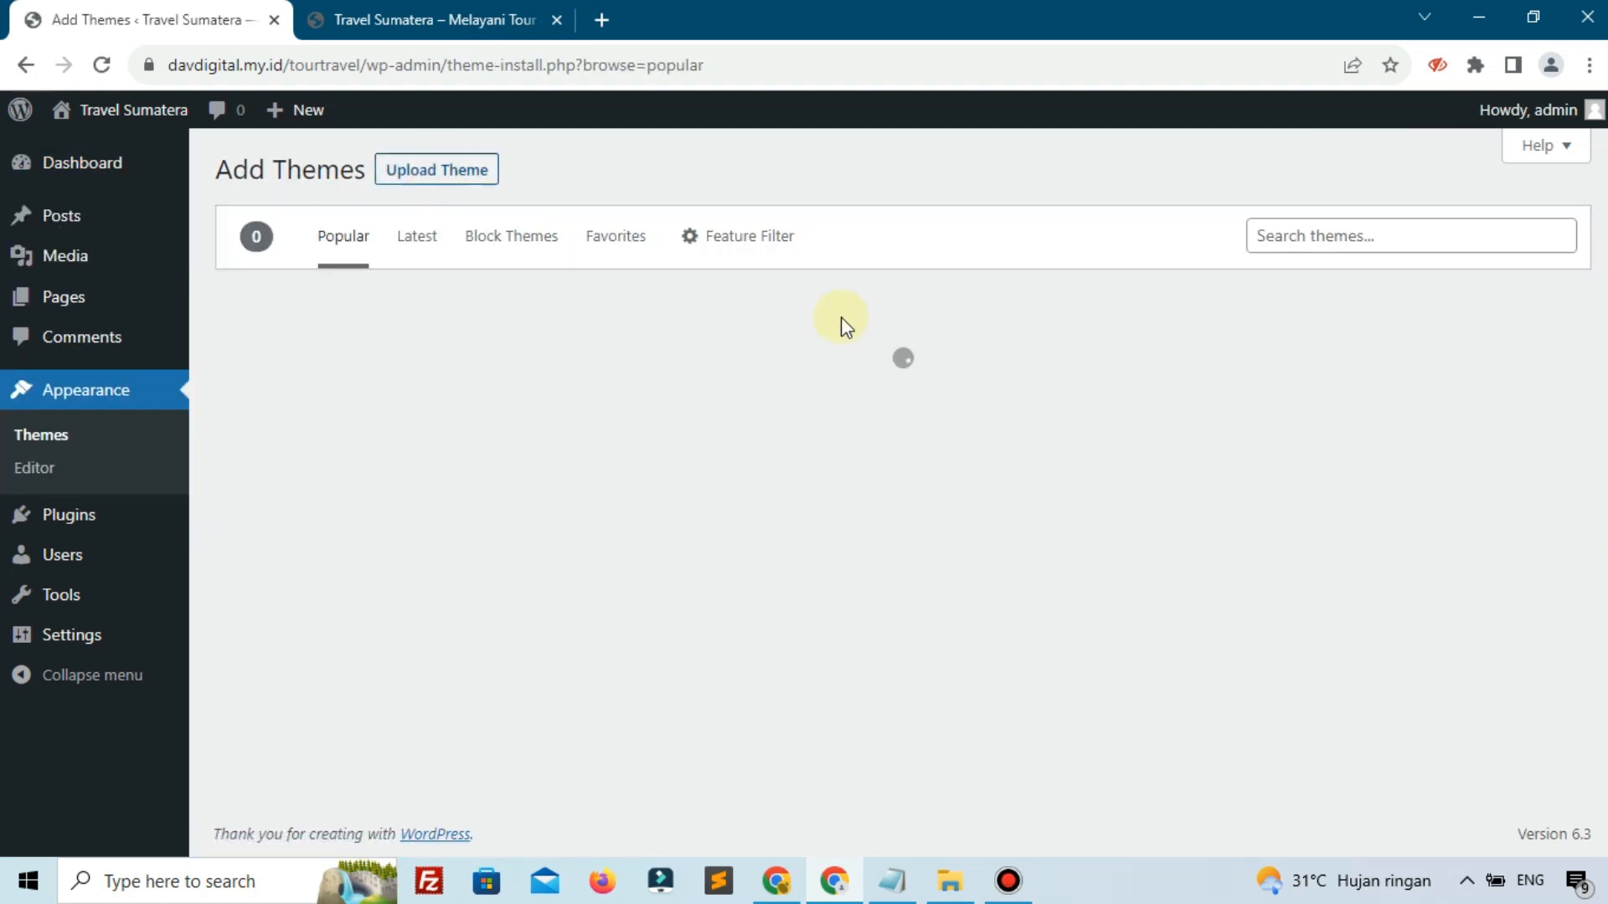
left_click(1324, 234)
type("ast")
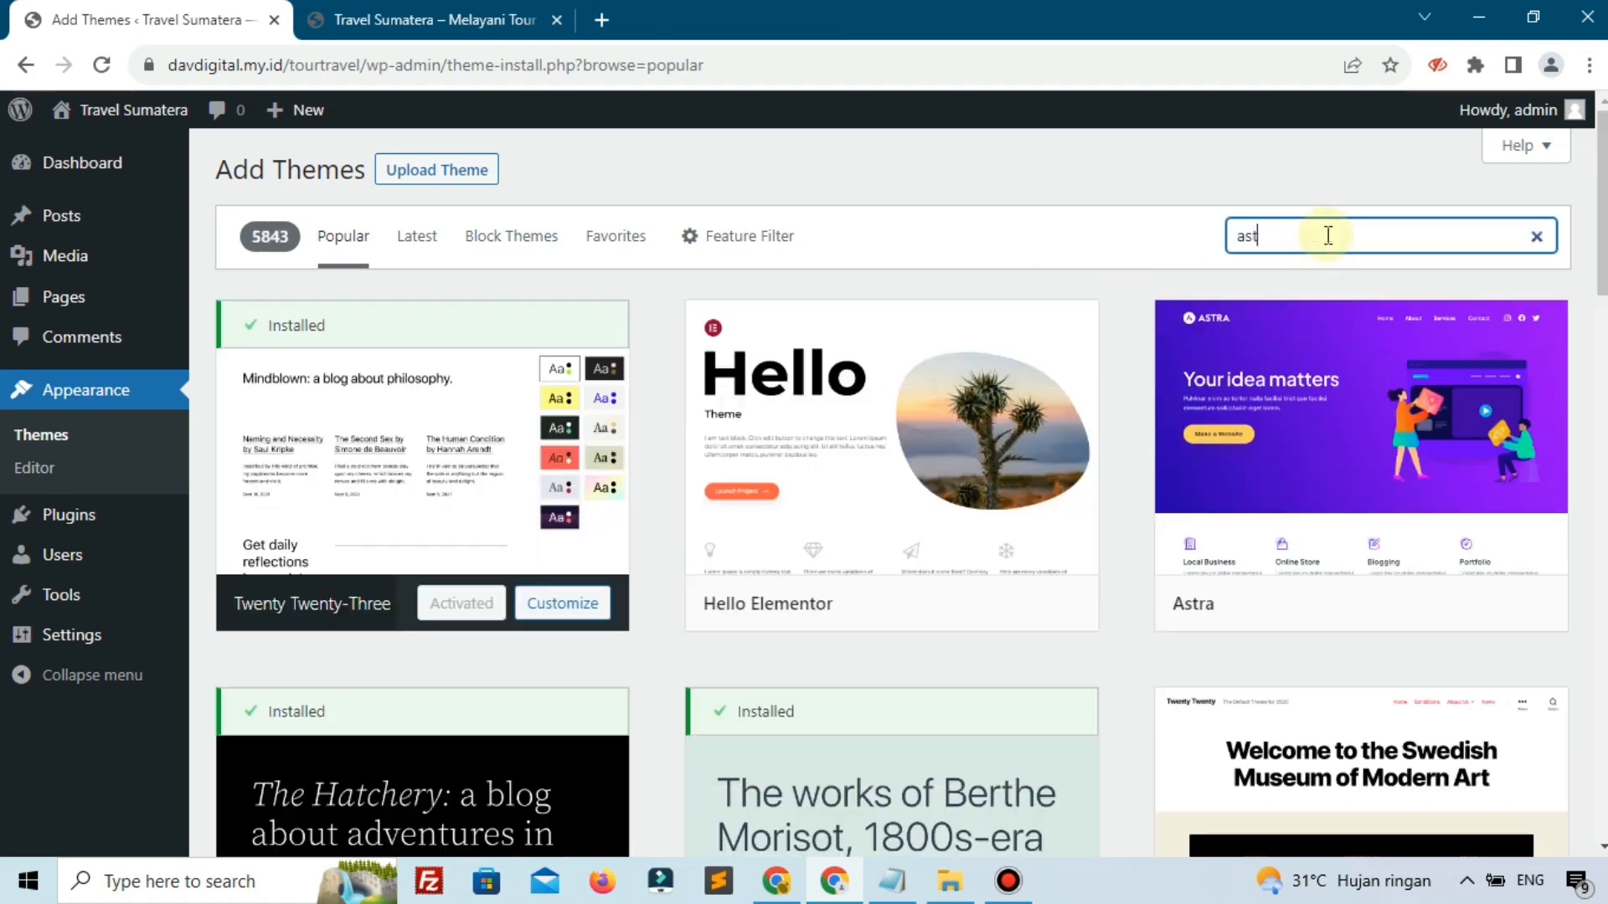
type("ra")
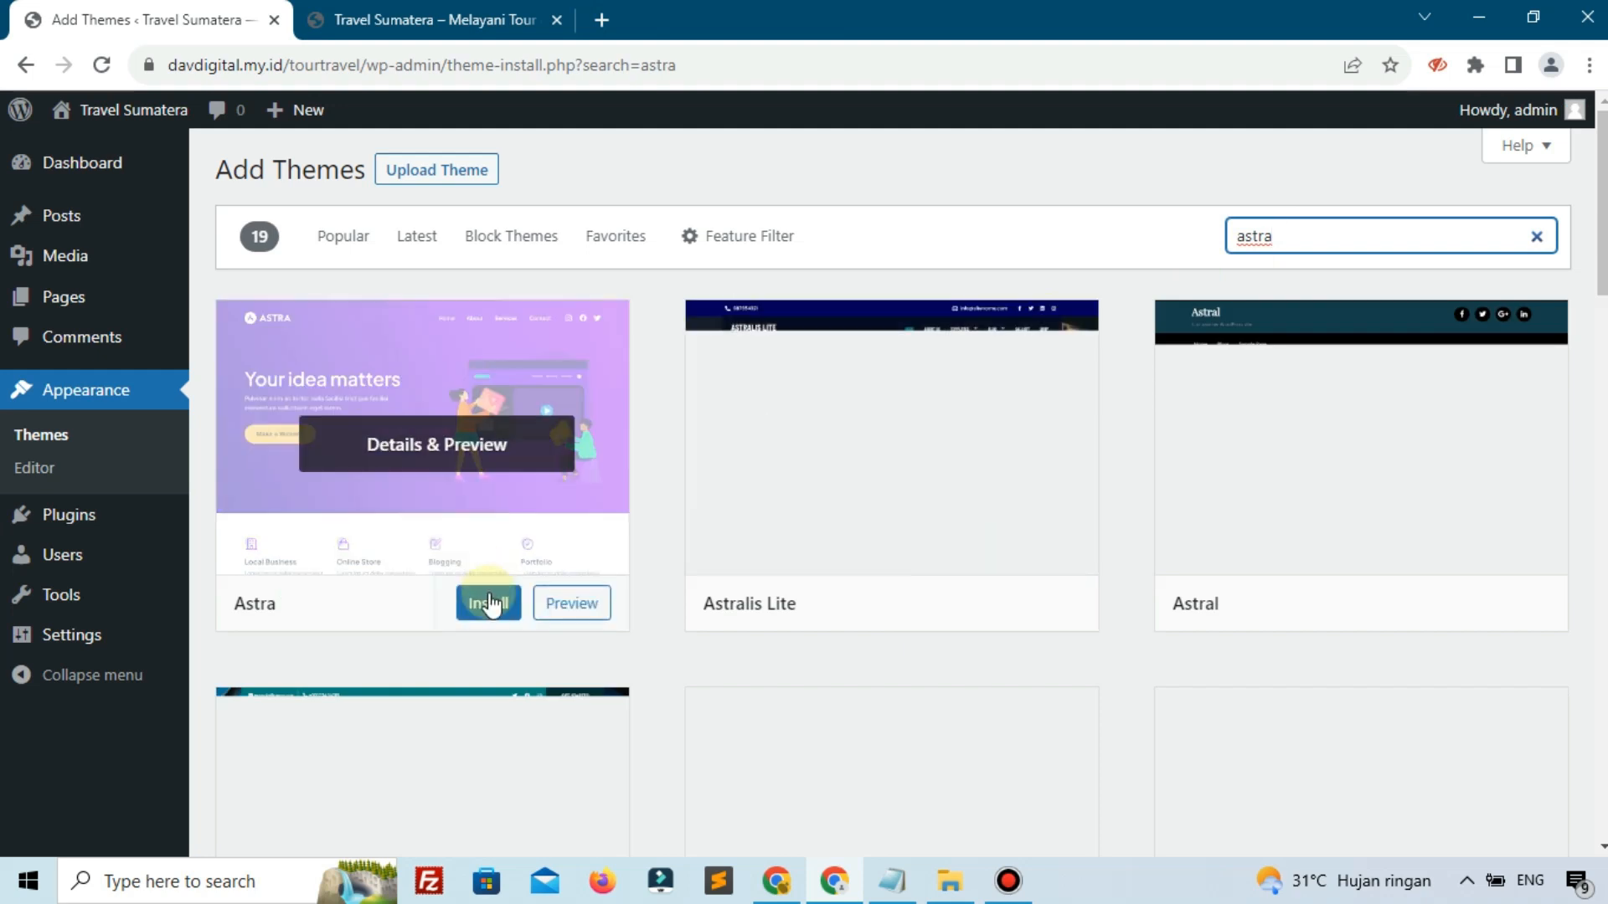
left_click(484, 601)
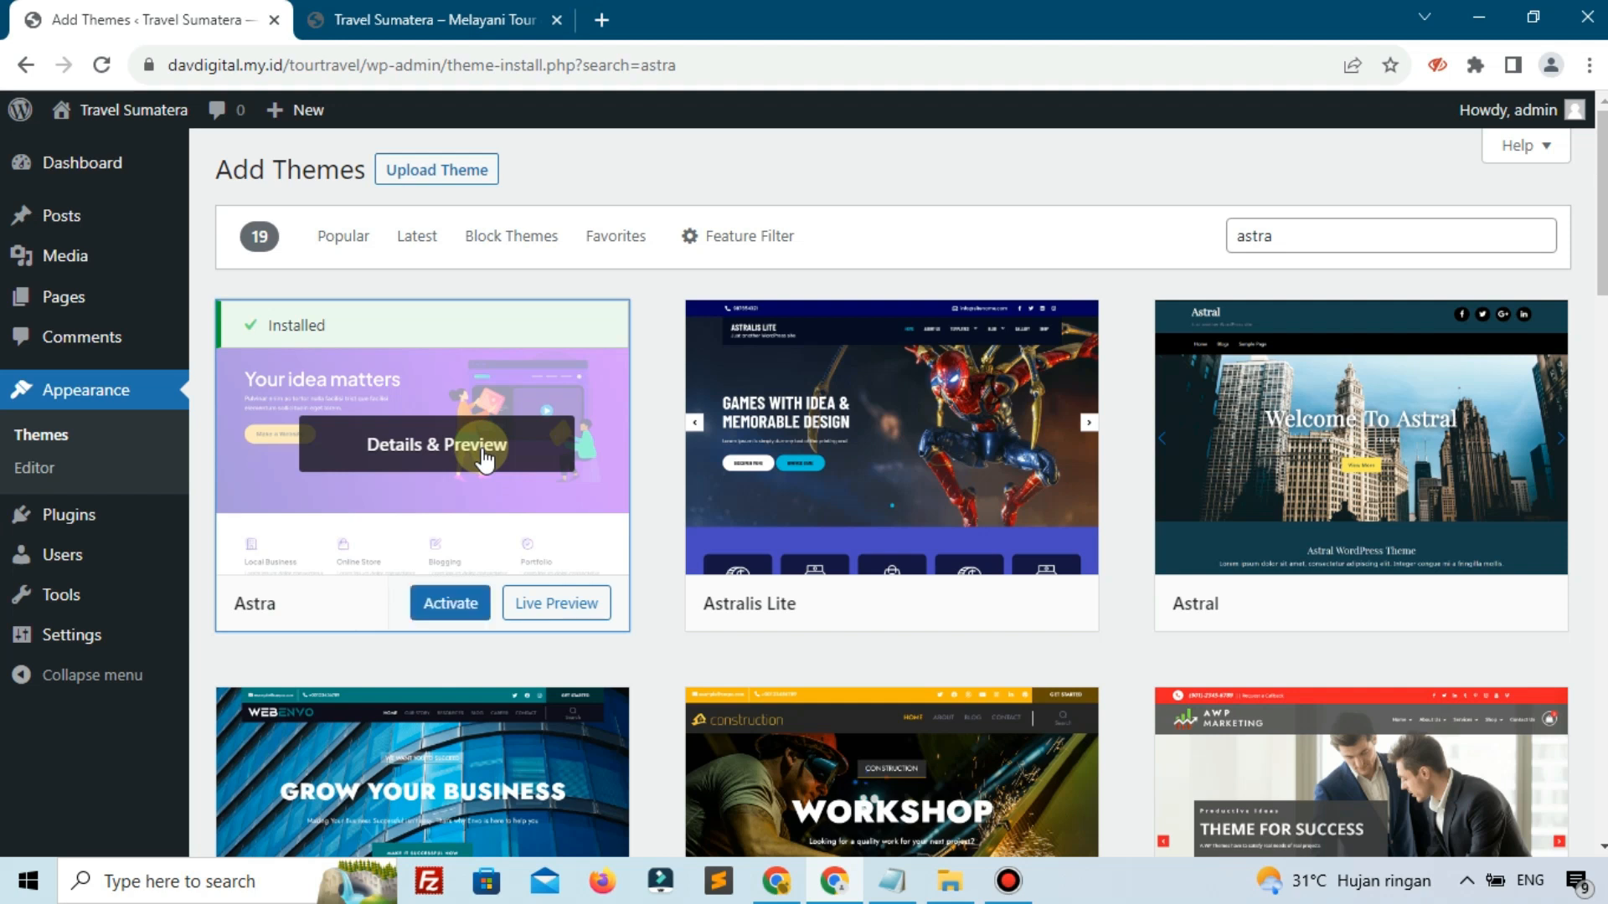
left_click(446, 615)
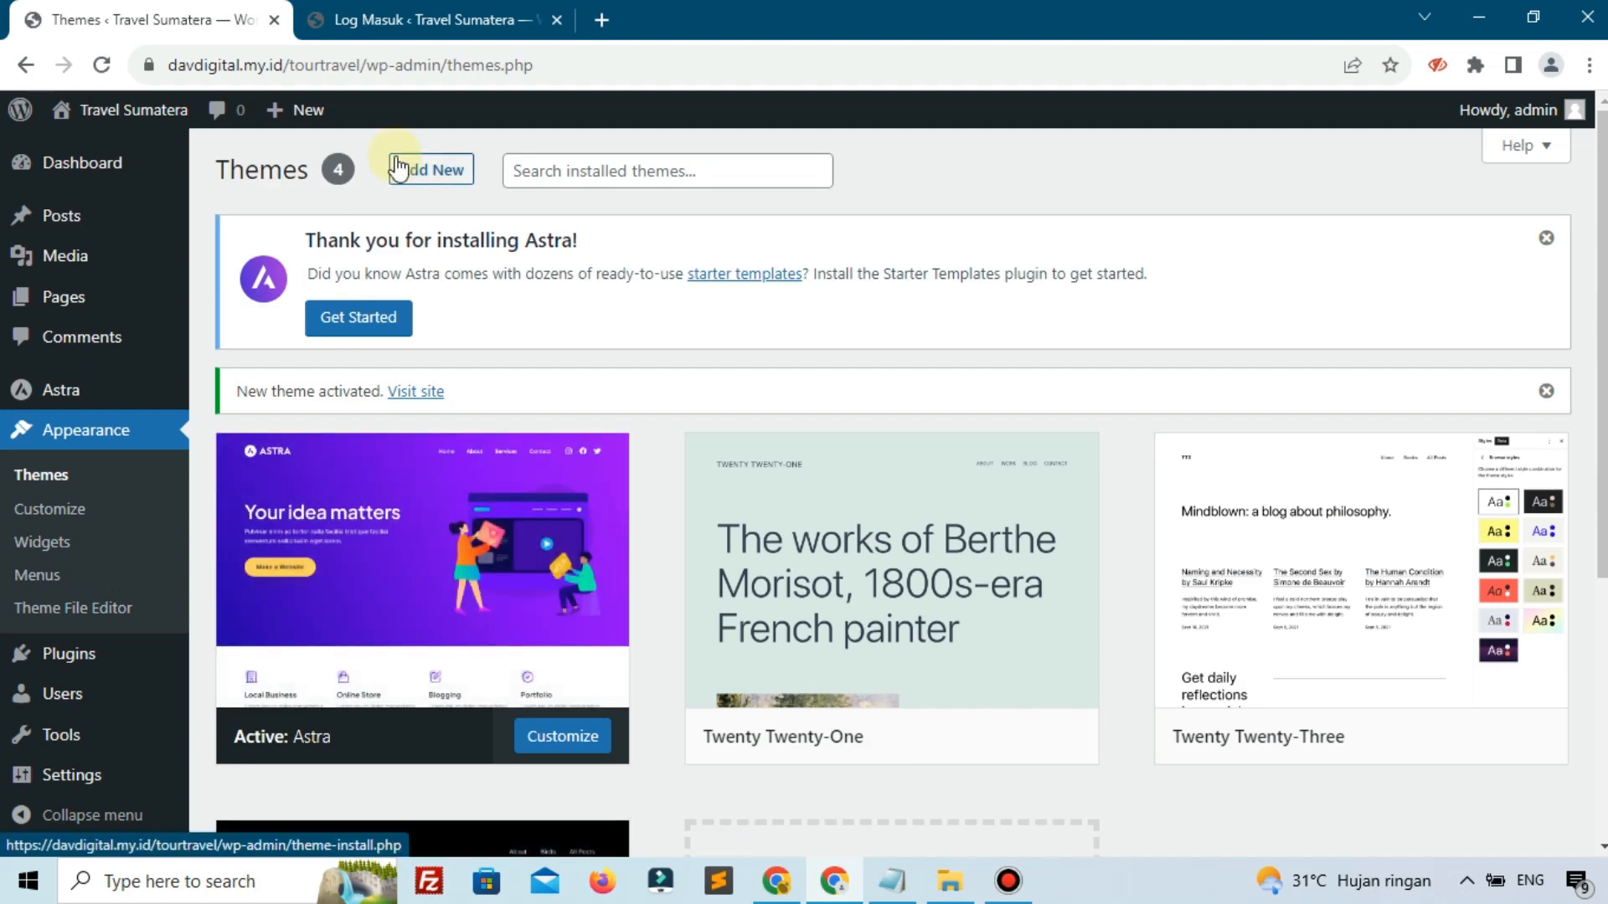
- Open the new site's page for adding plugins, and log in to the demo site's admin with the prefilled credentials
mouse_move(132, 680)
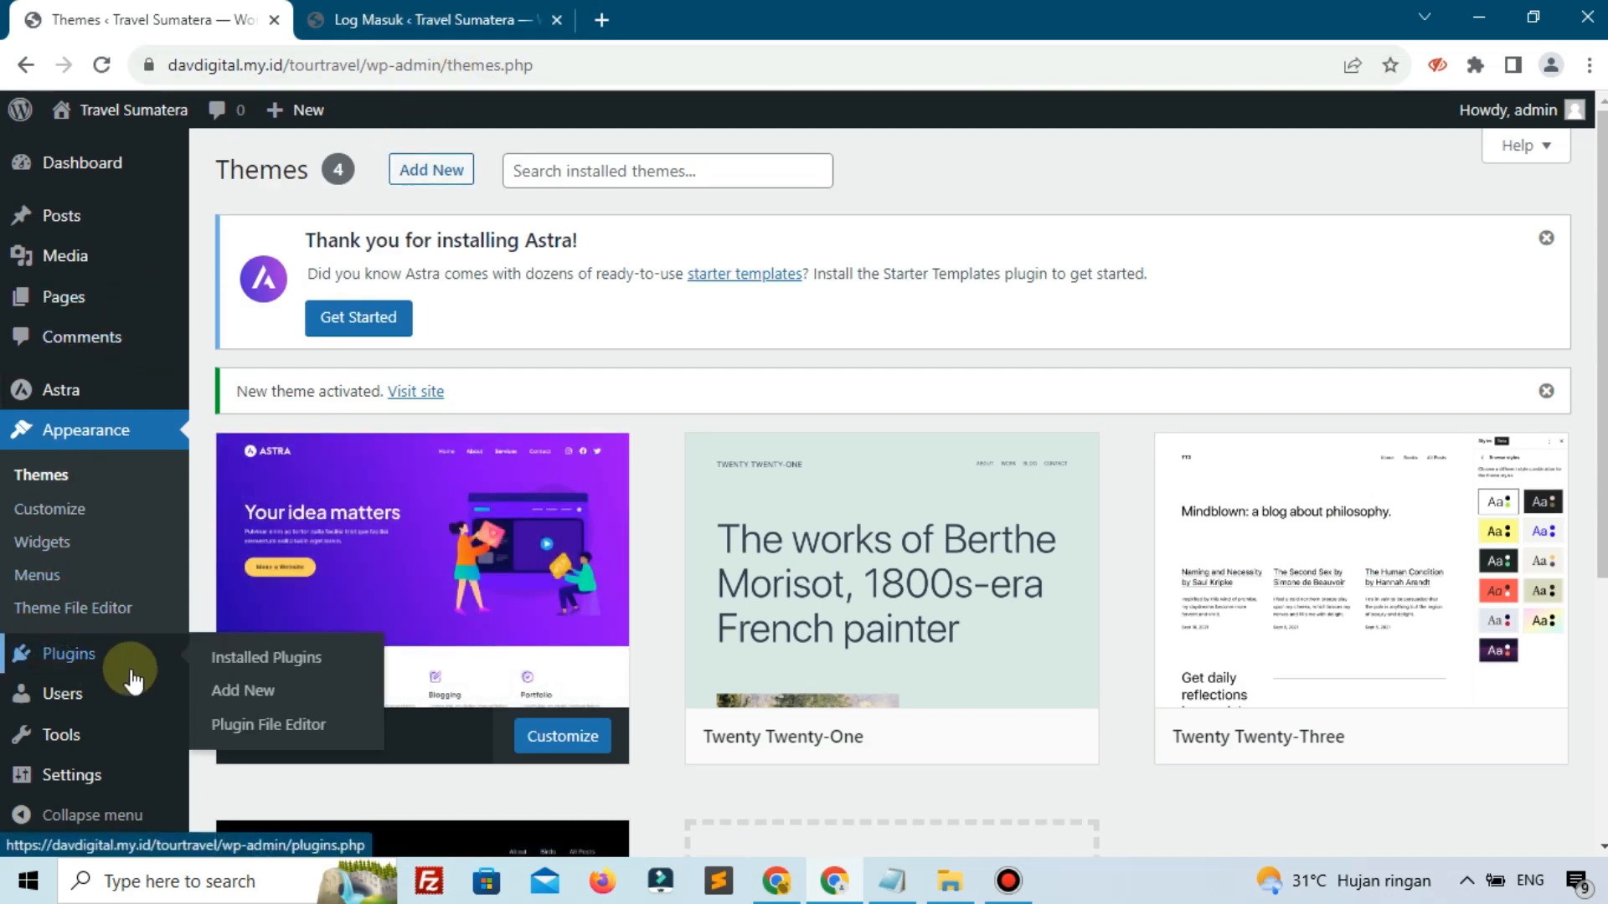
left_click(240, 685)
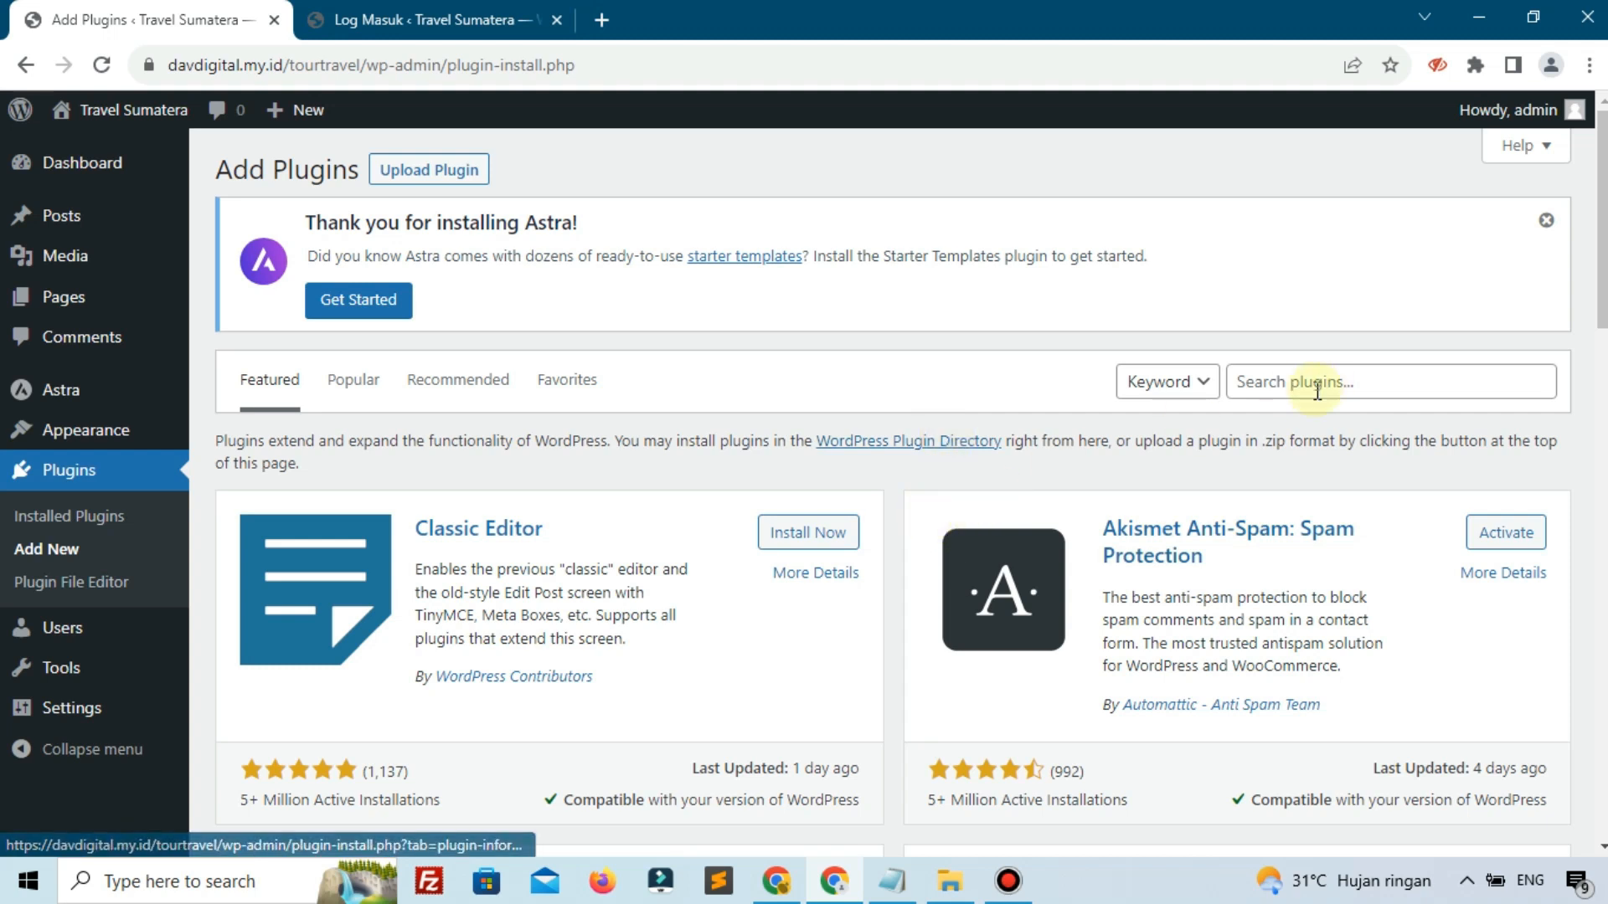
left_click(452, 19)
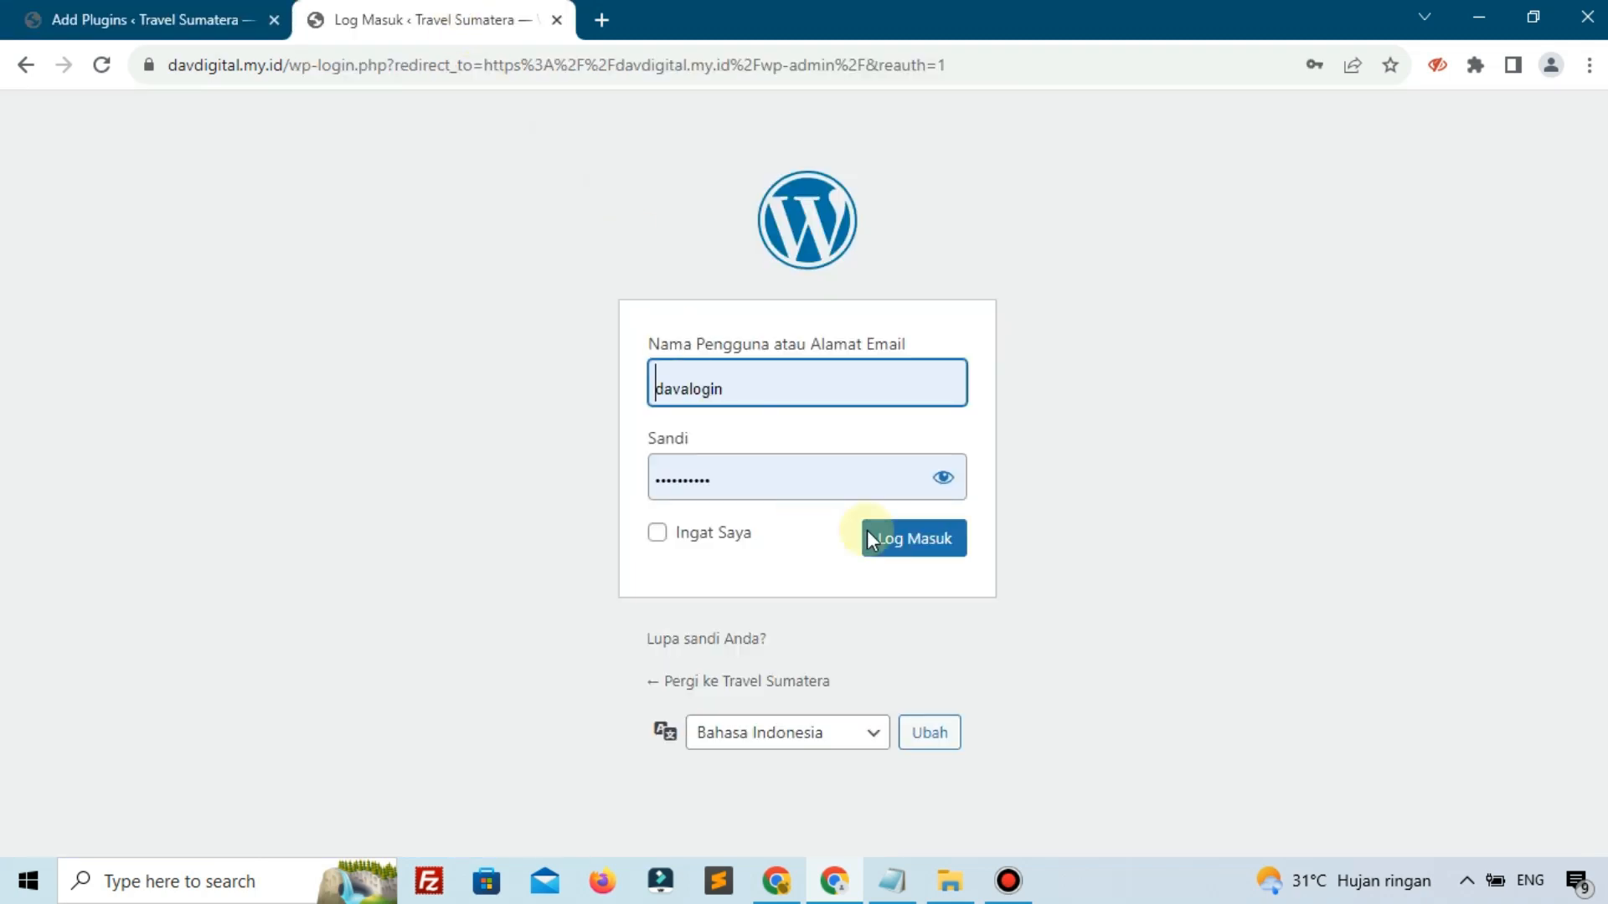
left_click(929, 533)
left_click(159, 10)
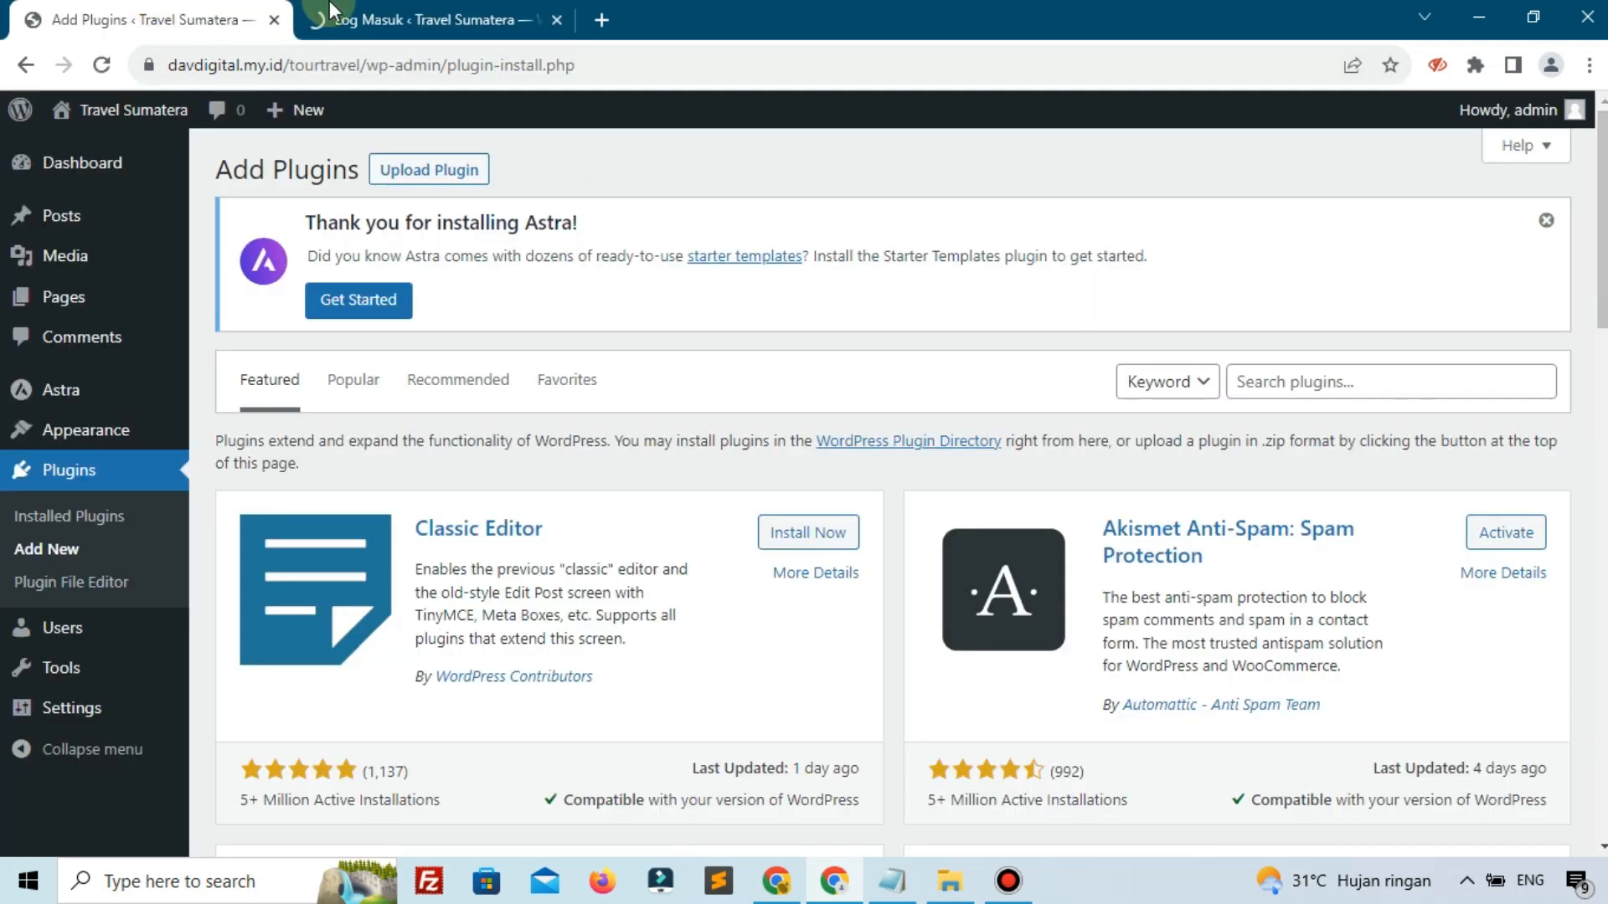
left_click(343, 19)
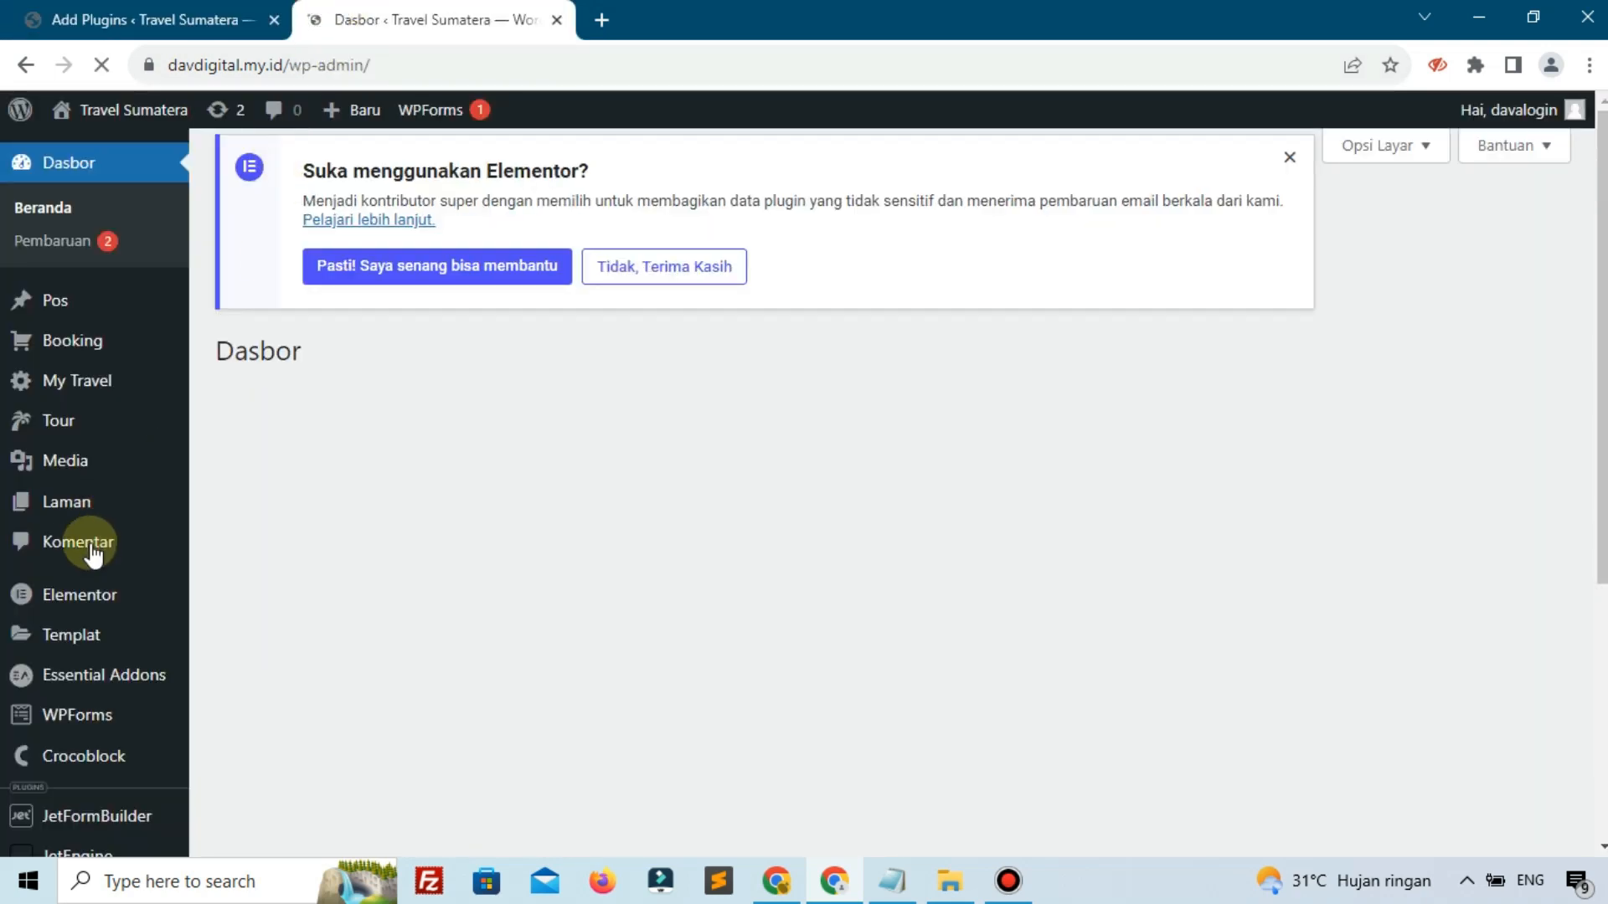
- Open the list of installed plugins in the demo site's admin
scroll(84, 569, "down", 3)
scroll(84, 636, "down", 1)
scroll(70, 666, "down", 2)
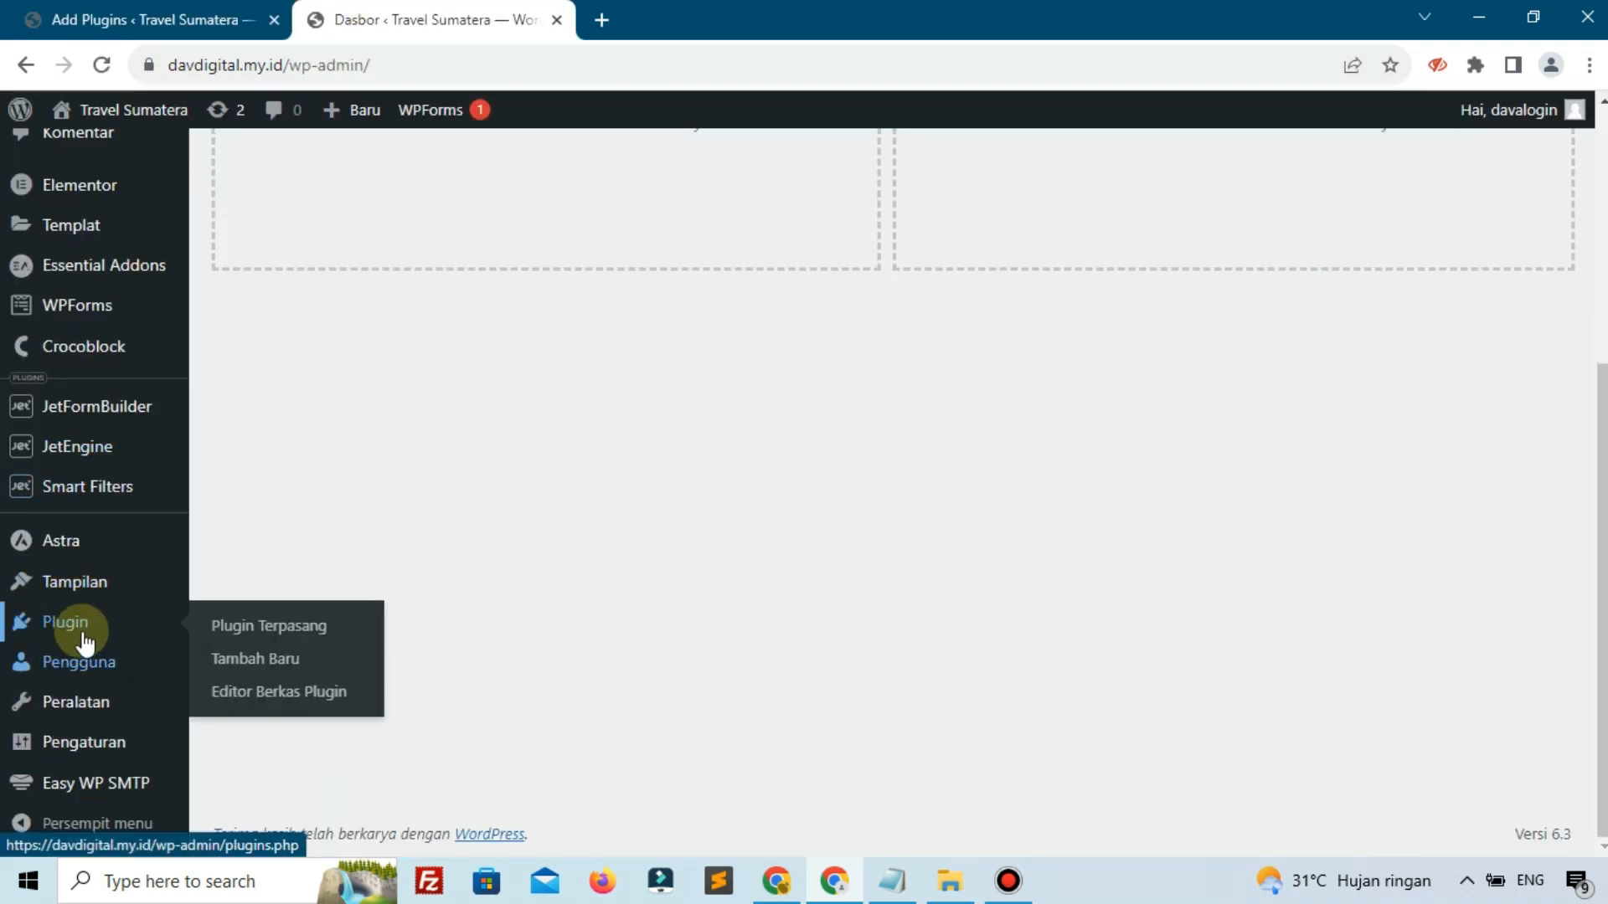
left_click(219, 634)
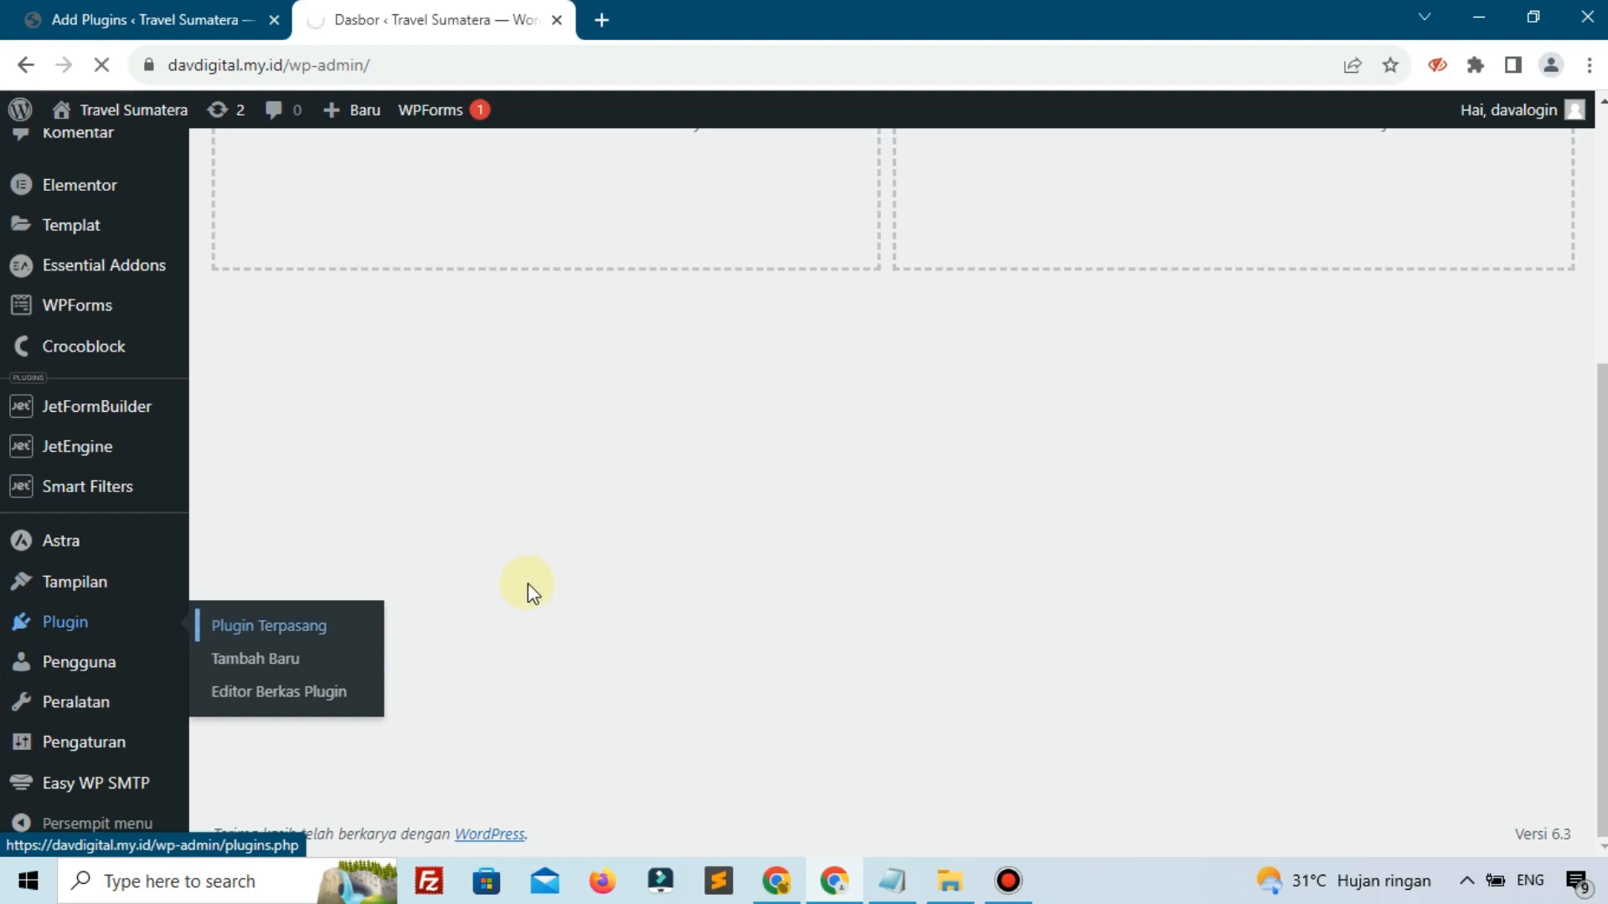
- Examine the demo site's installed plugins, including Elementor Pro, Essential Addons, the Jet plugins and WPForms Lite
scroll(528, 583, "down", 3)
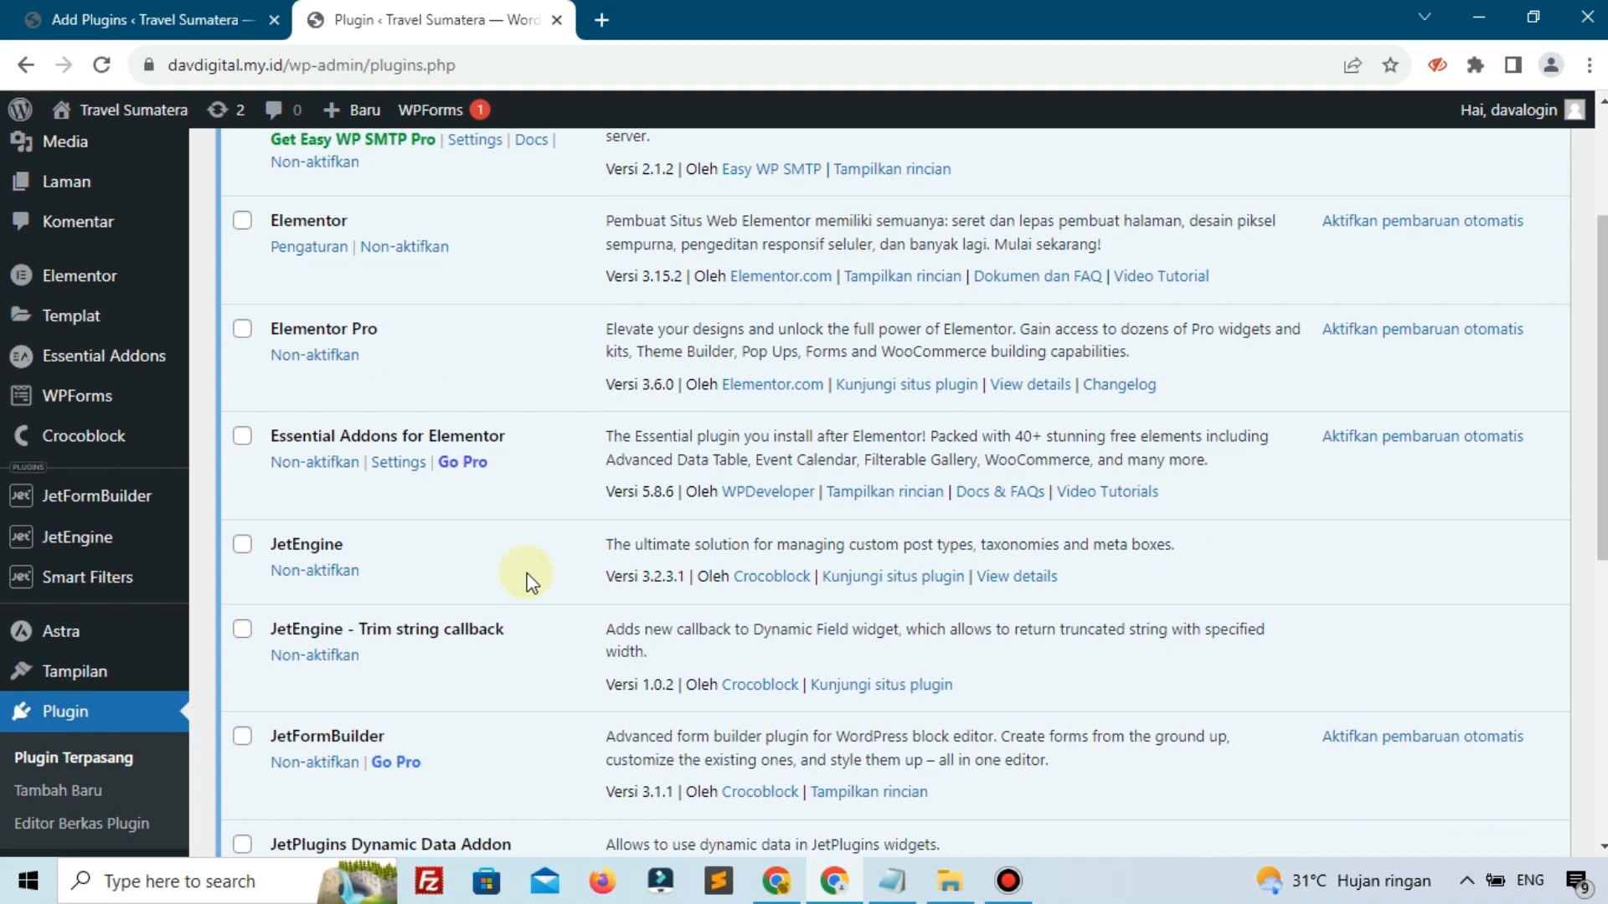
scroll(527, 583, "down", 1)
scroll(347, 220, "up", 1)
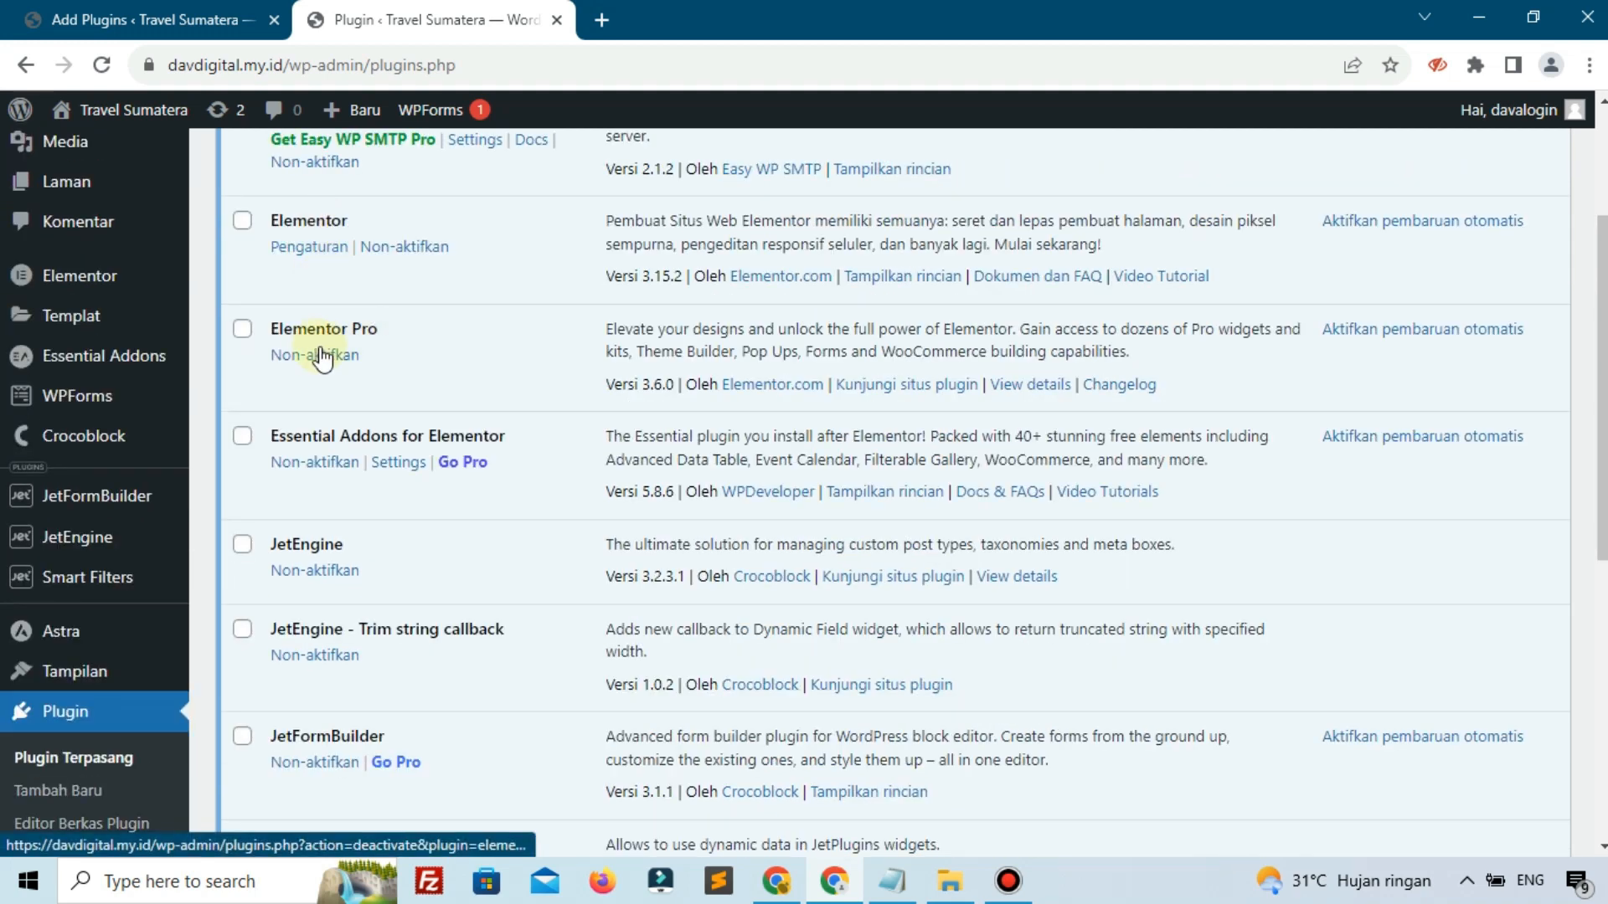
scroll(316, 352, "down", 1)
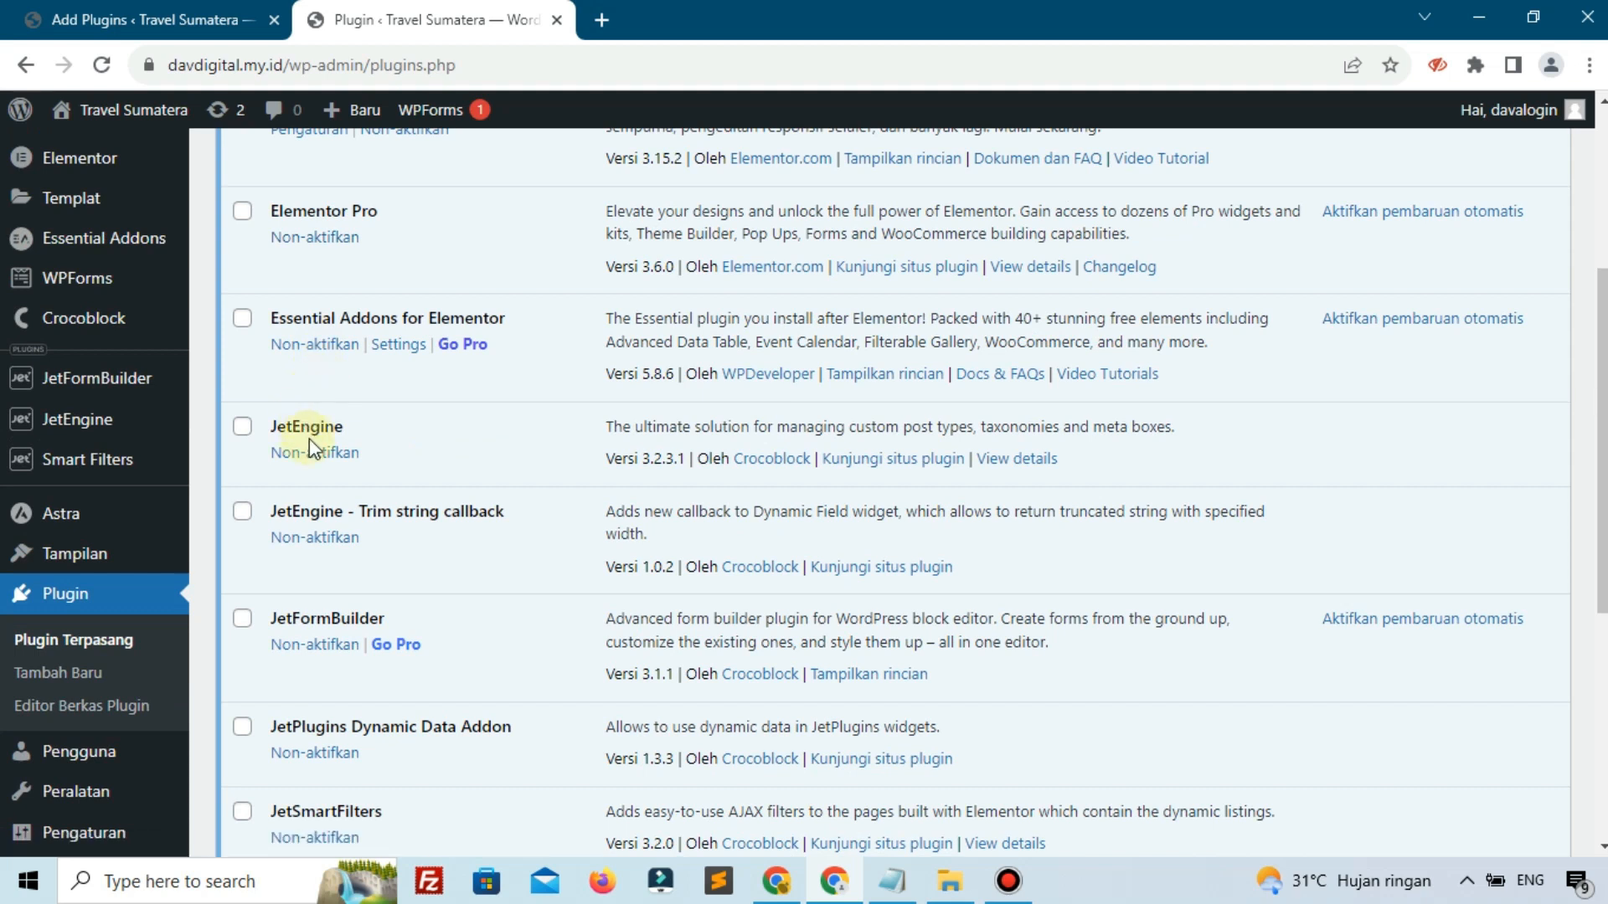
scroll(318, 444, "down", 1)
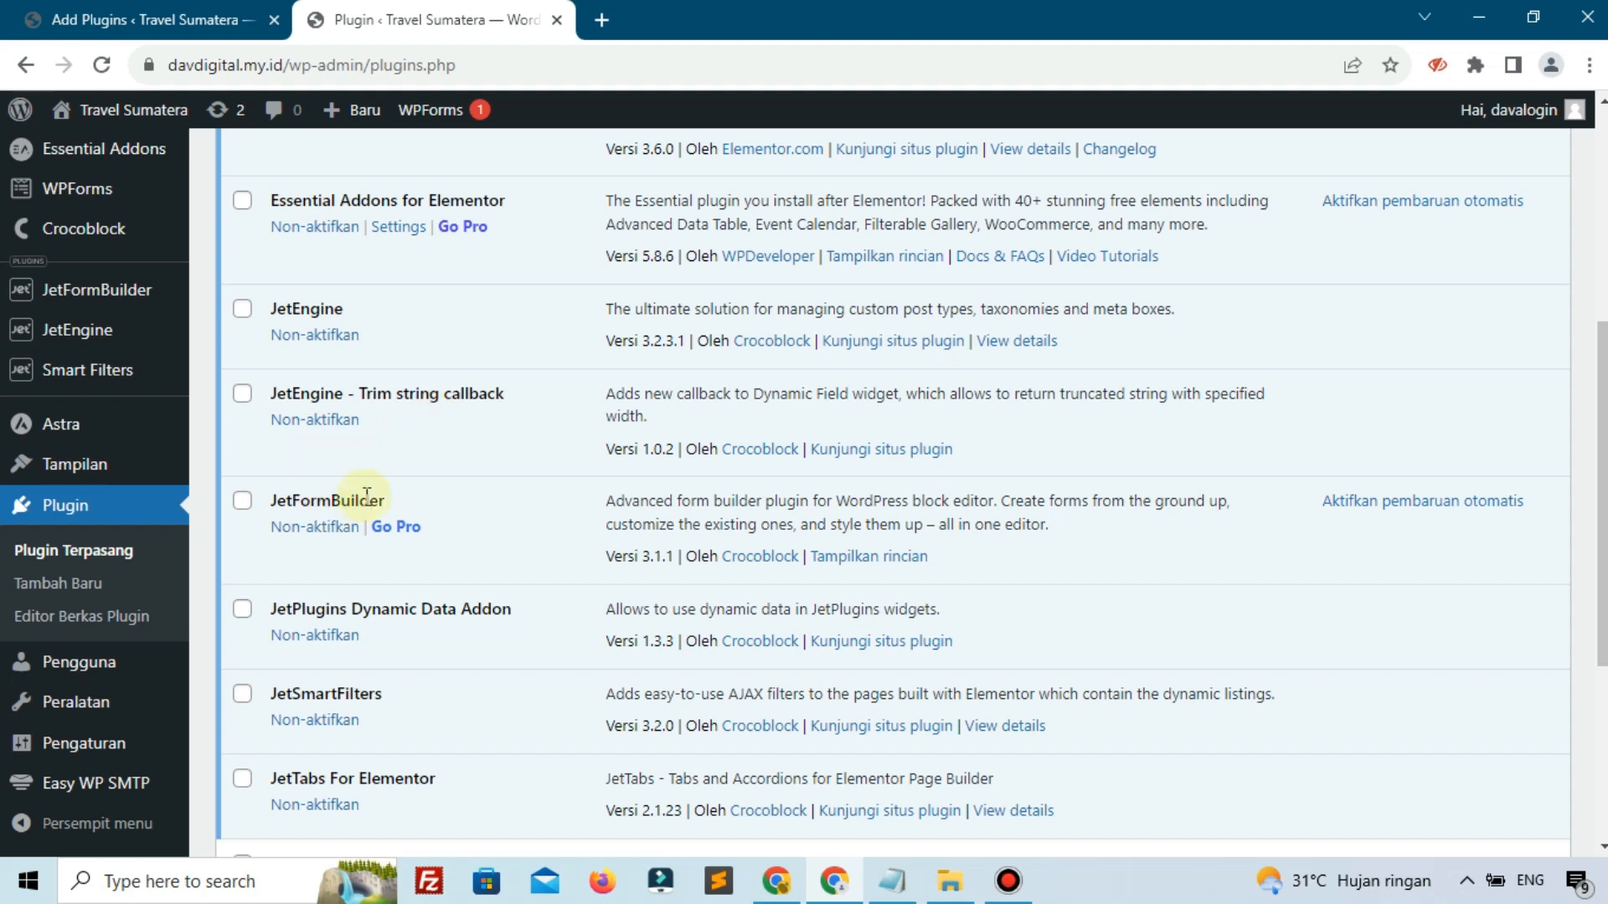
scroll(349, 499, "down", 1)
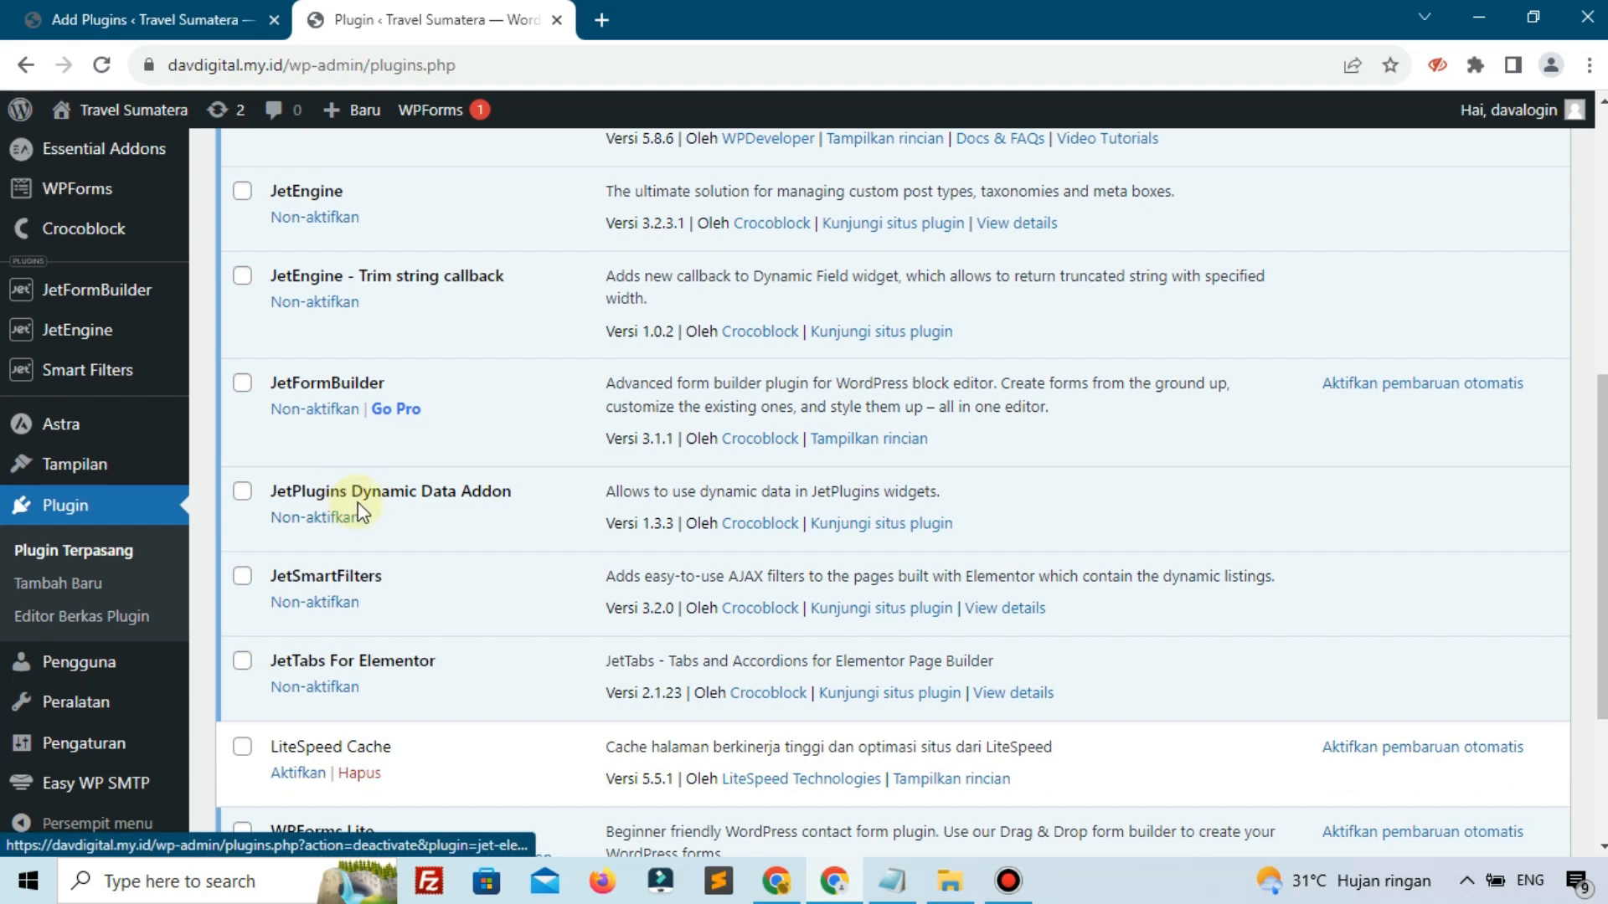
scroll(354, 511, "down", 1)
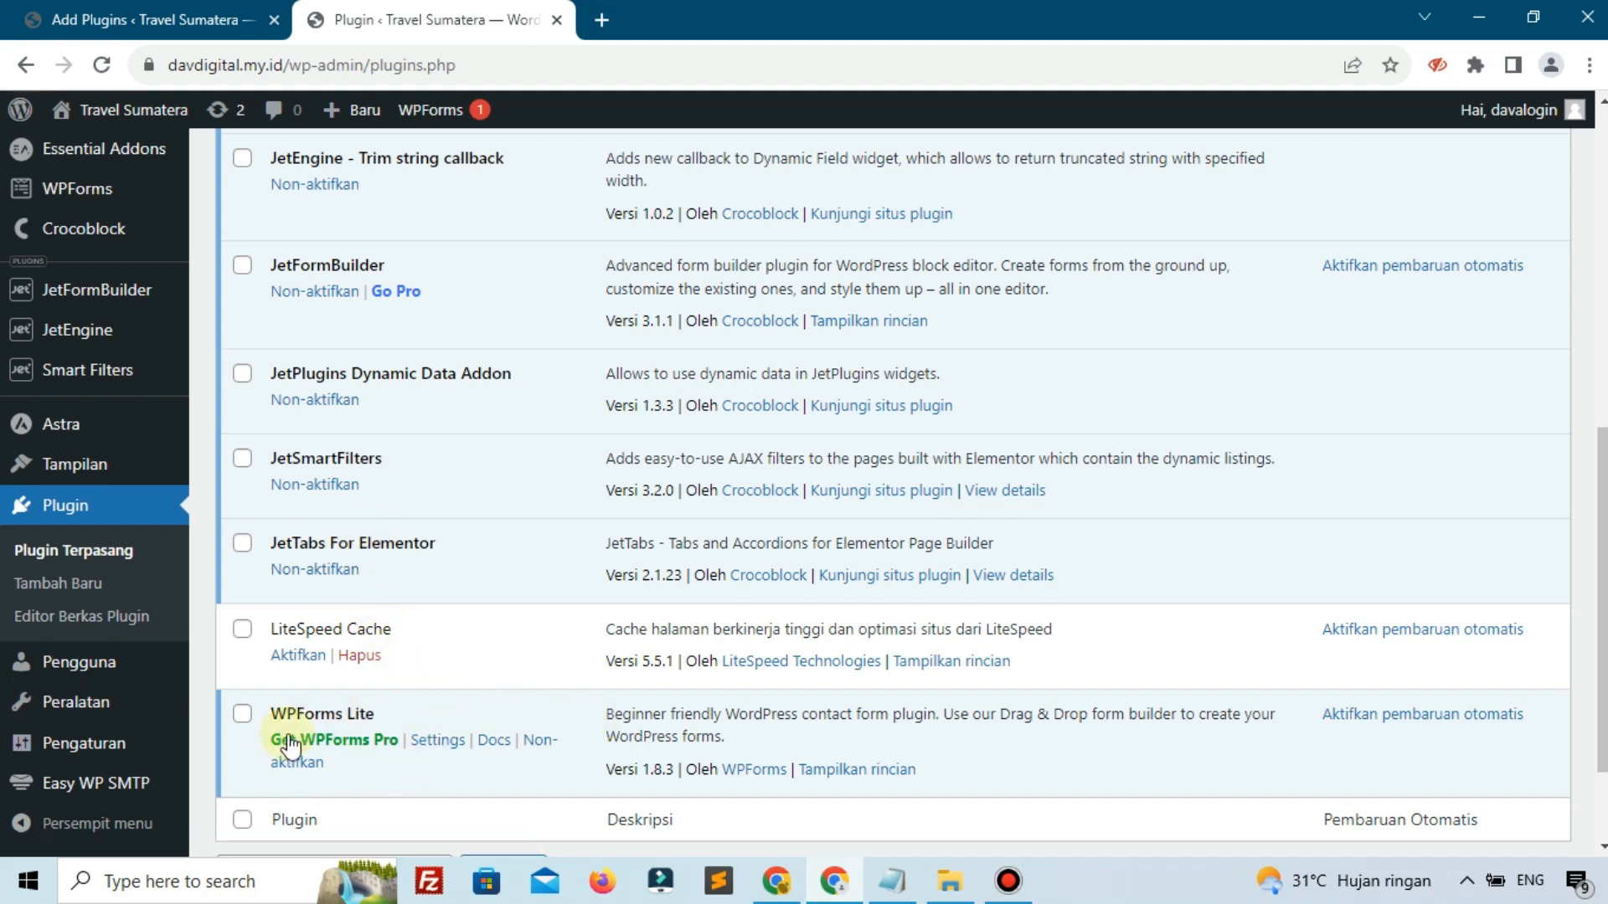
scroll(352, 708, "up", 5)
scroll(352, 703, "up", 3)
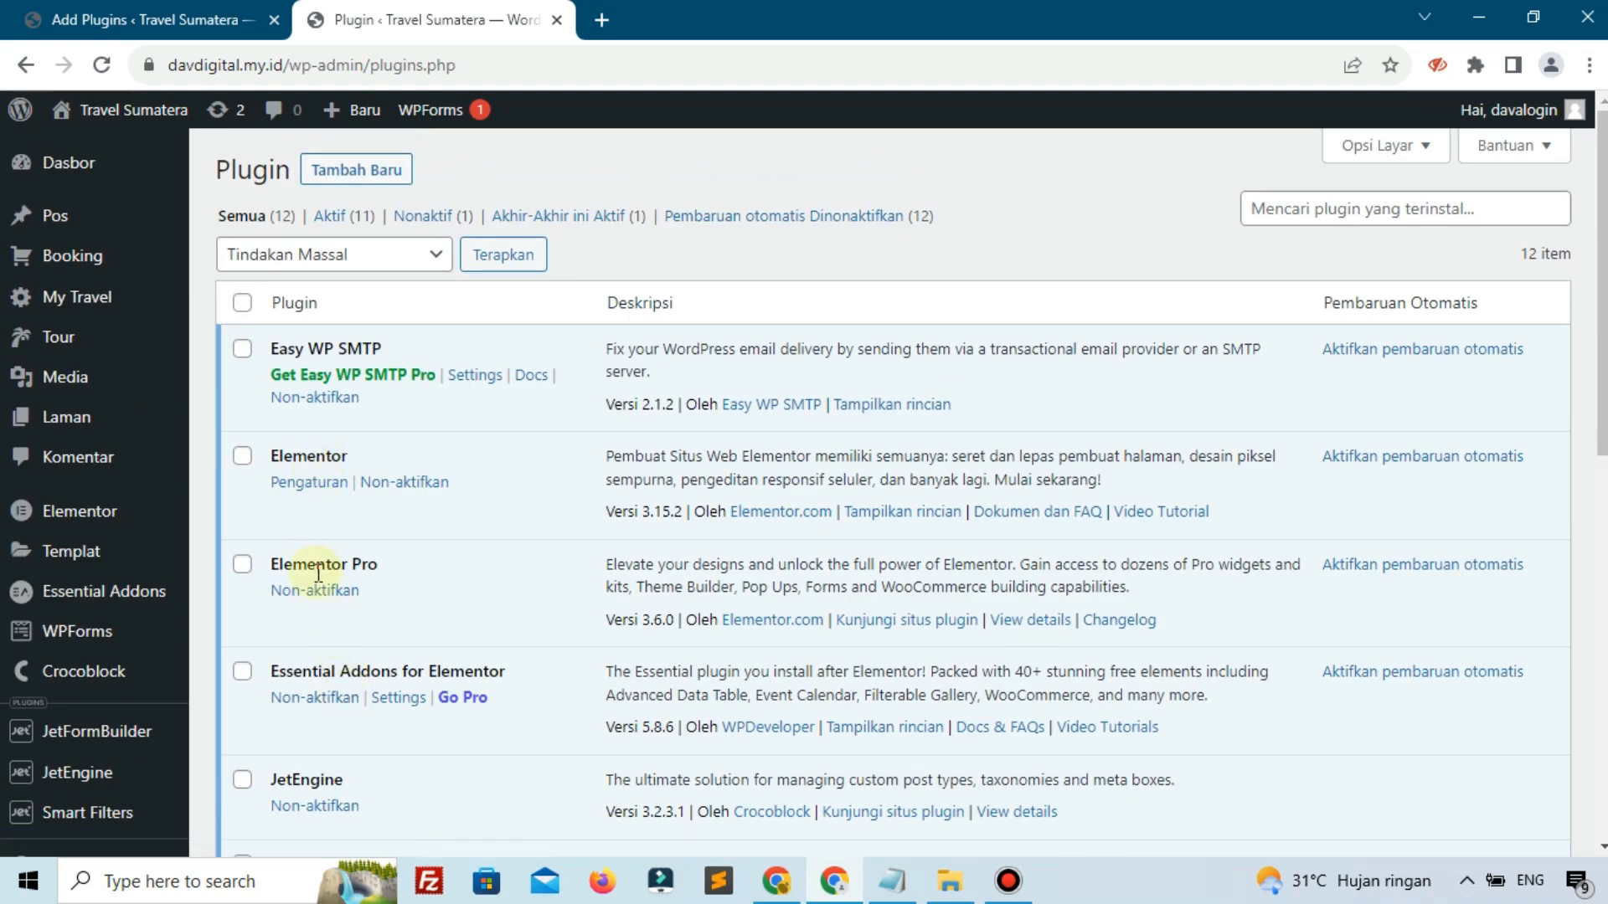
scroll(317, 565, "down", 3)
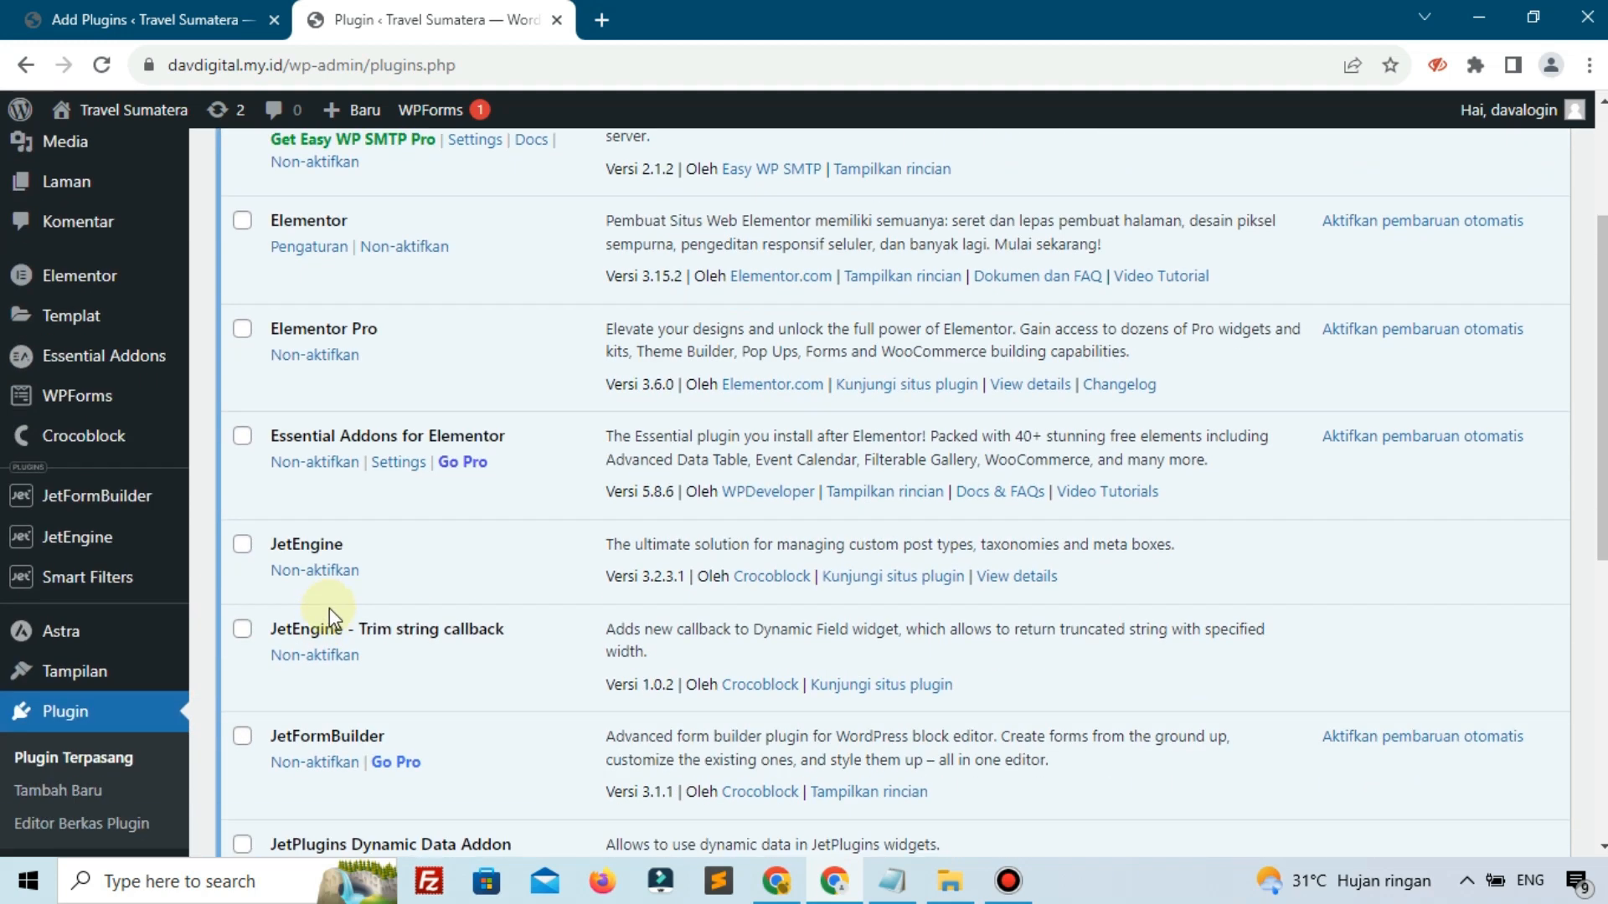
scroll(329, 611, "down", 2)
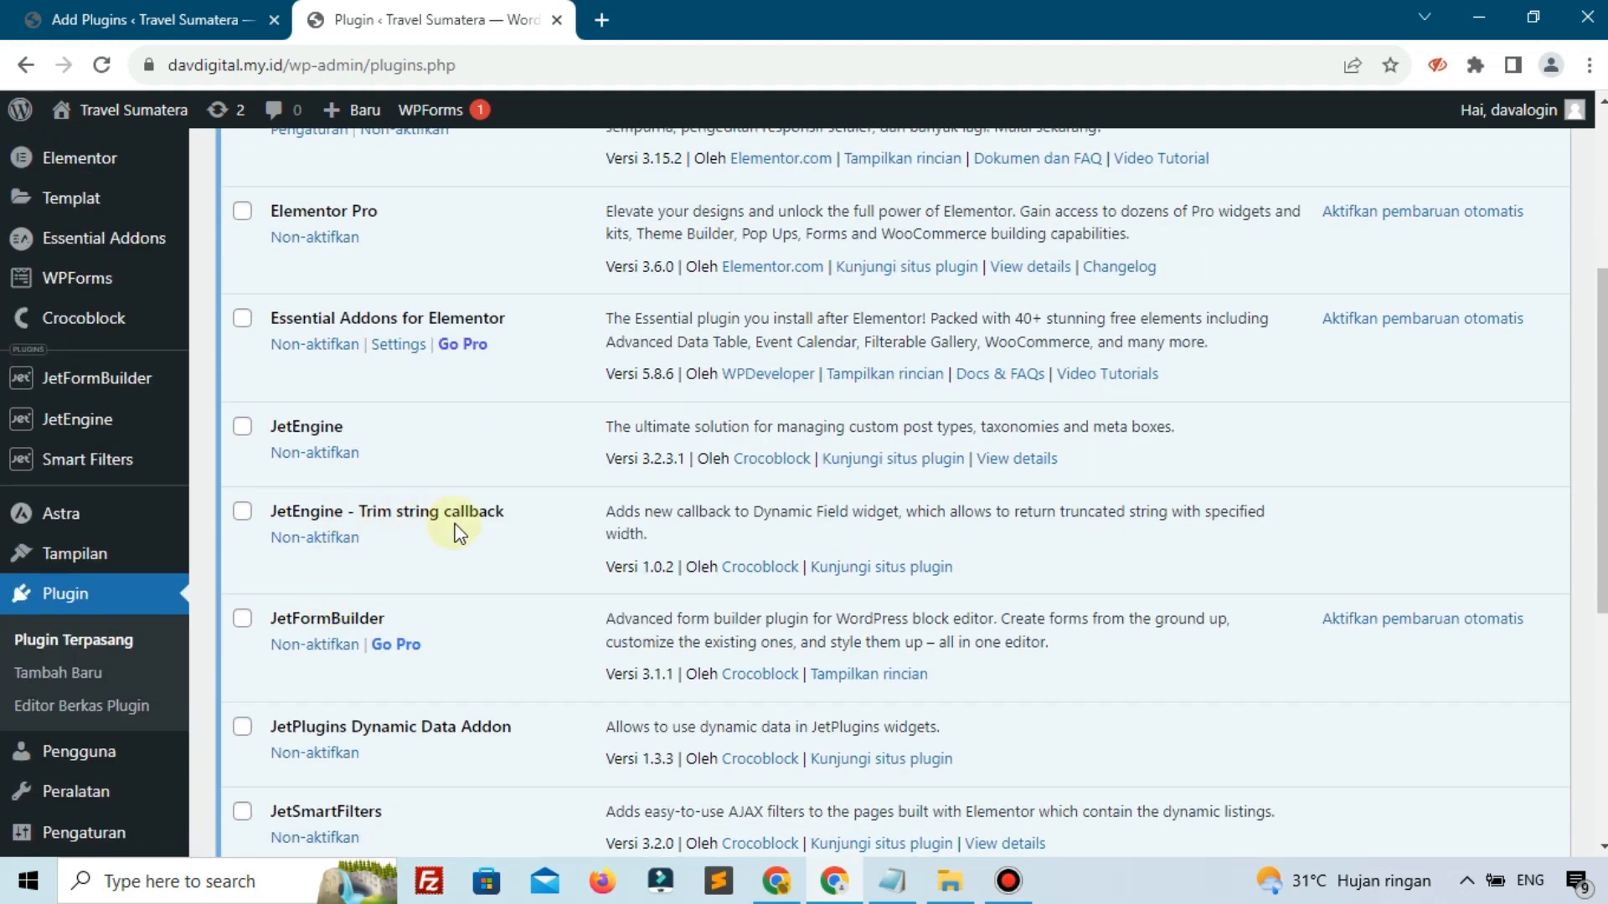
scroll(399, 514, "down", 2)
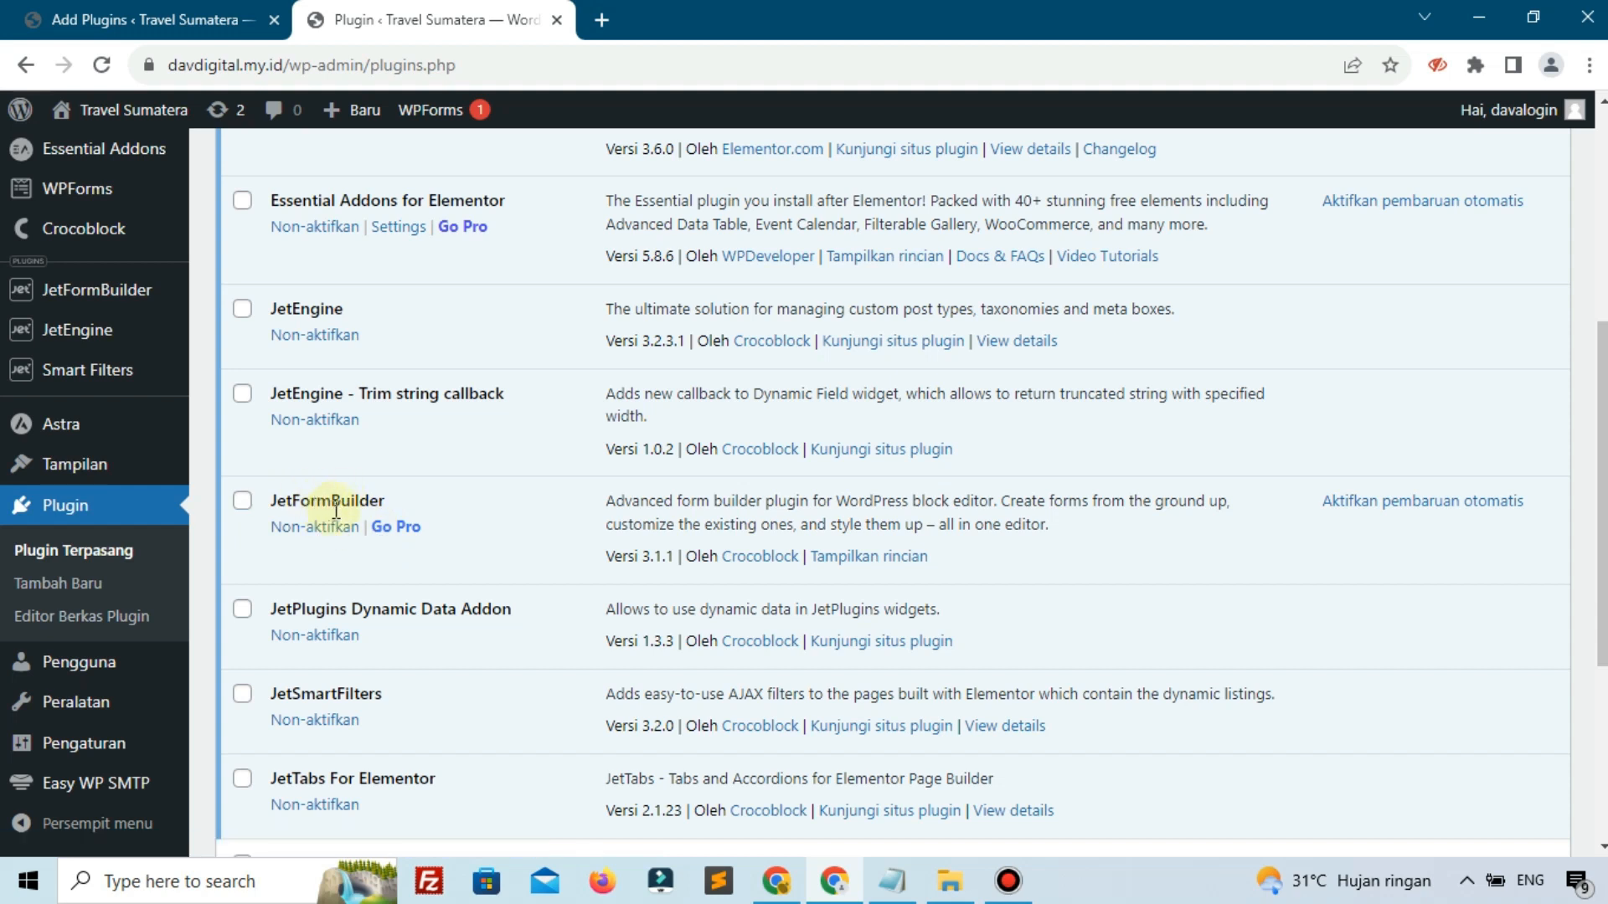
scroll(336, 510, "down", 2)
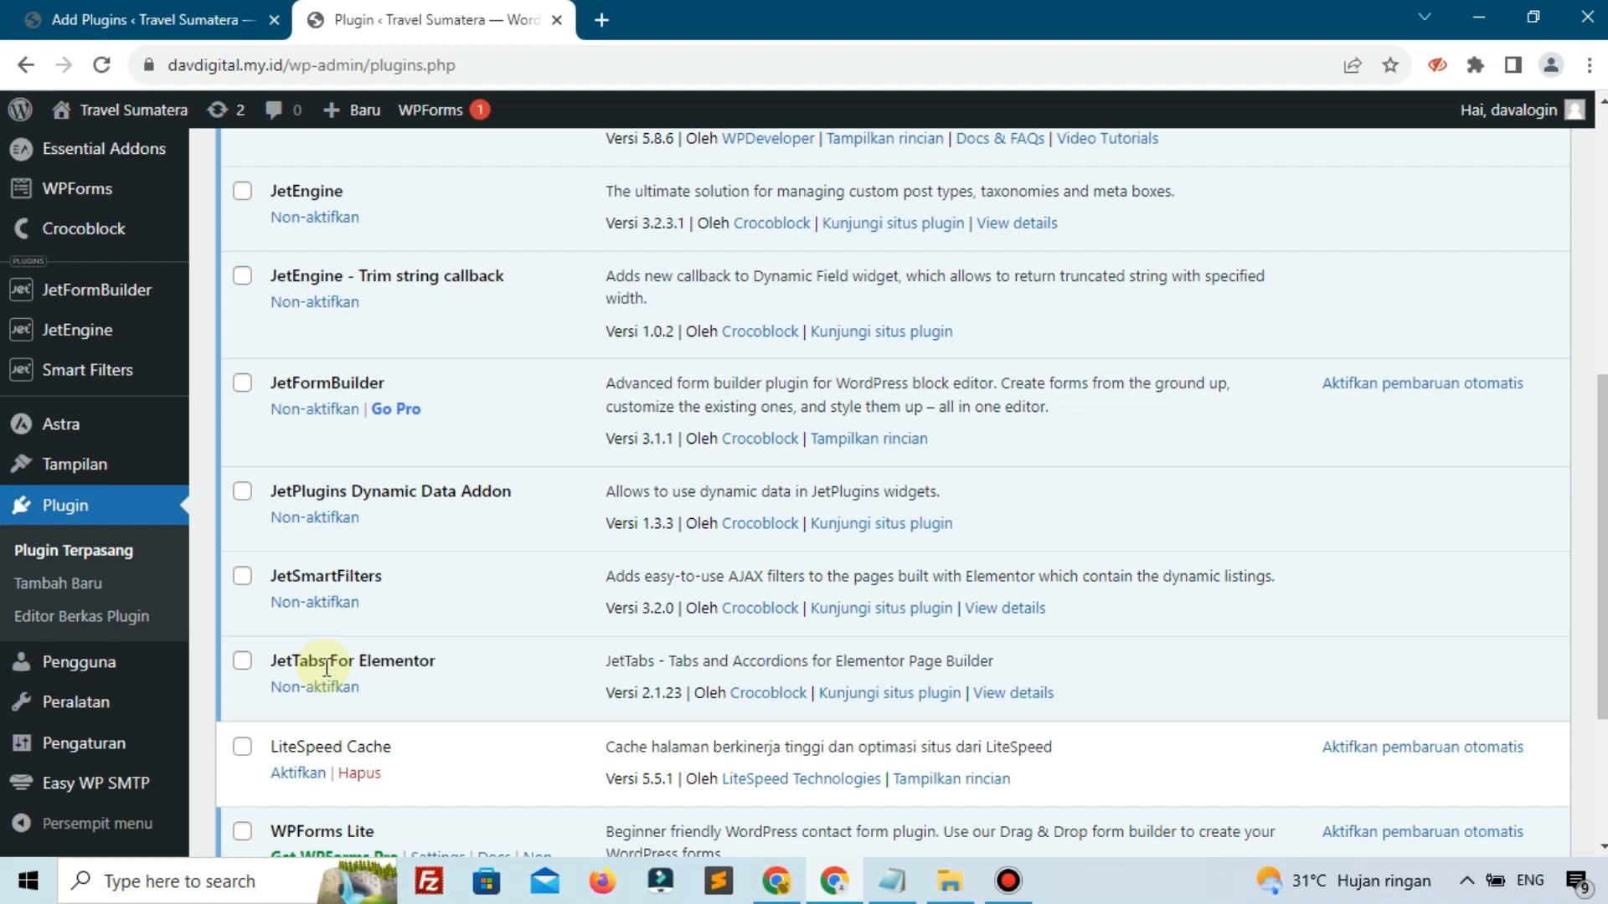
scroll(322, 662, "down", 2)
- Return to the new tourtravel site and search its plugin directory for "jetfo"
left_click(153, 10)
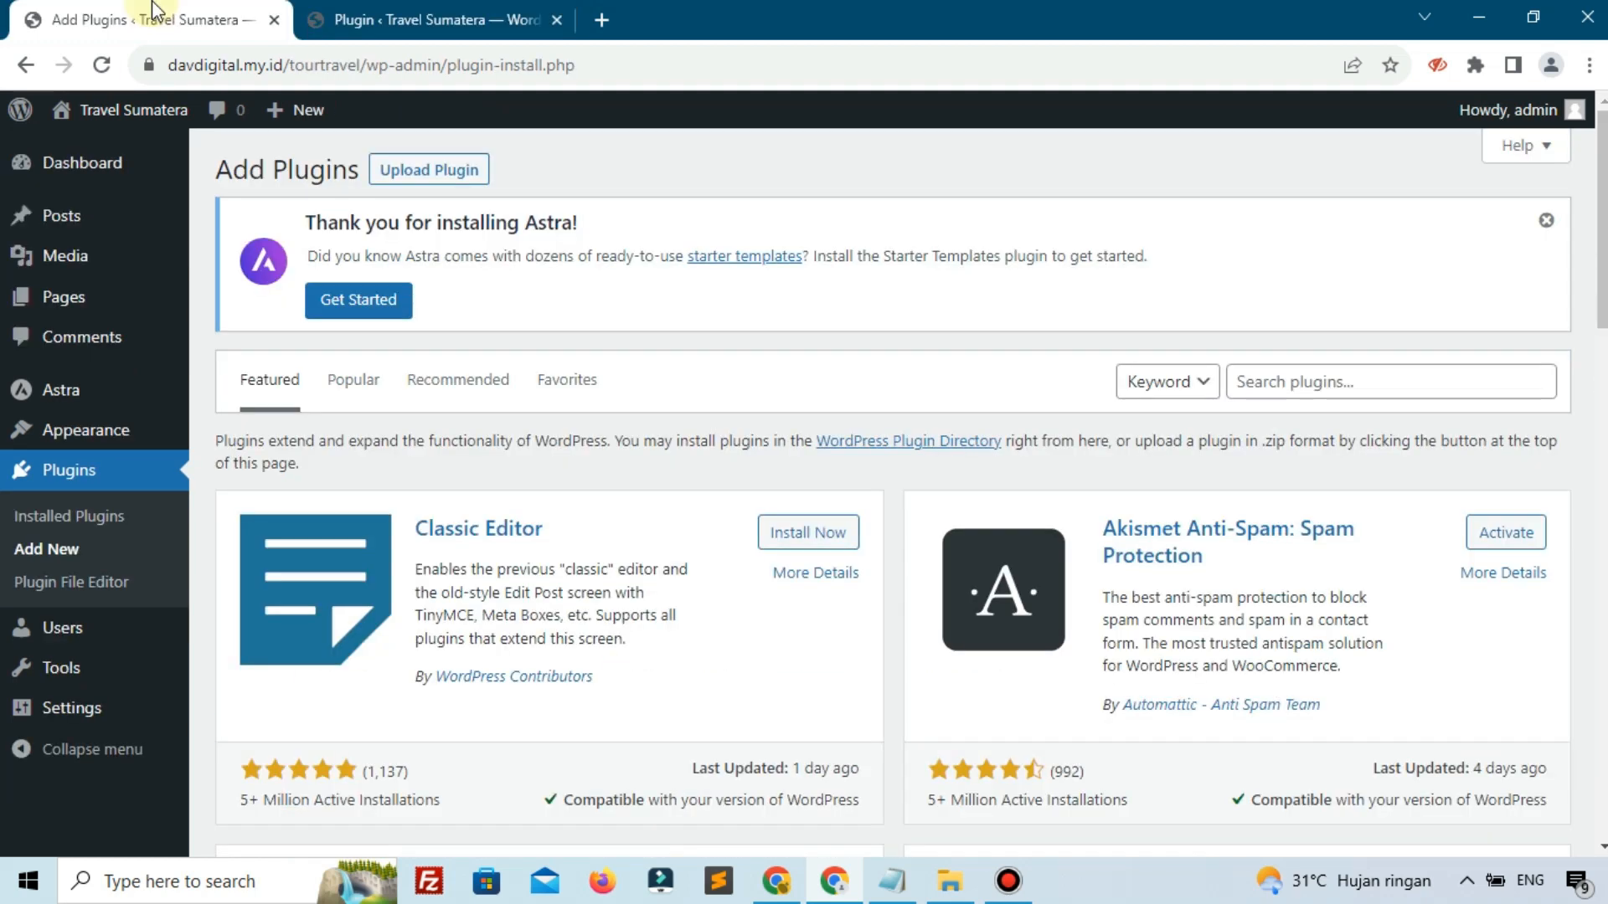
left_click(1274, 384)
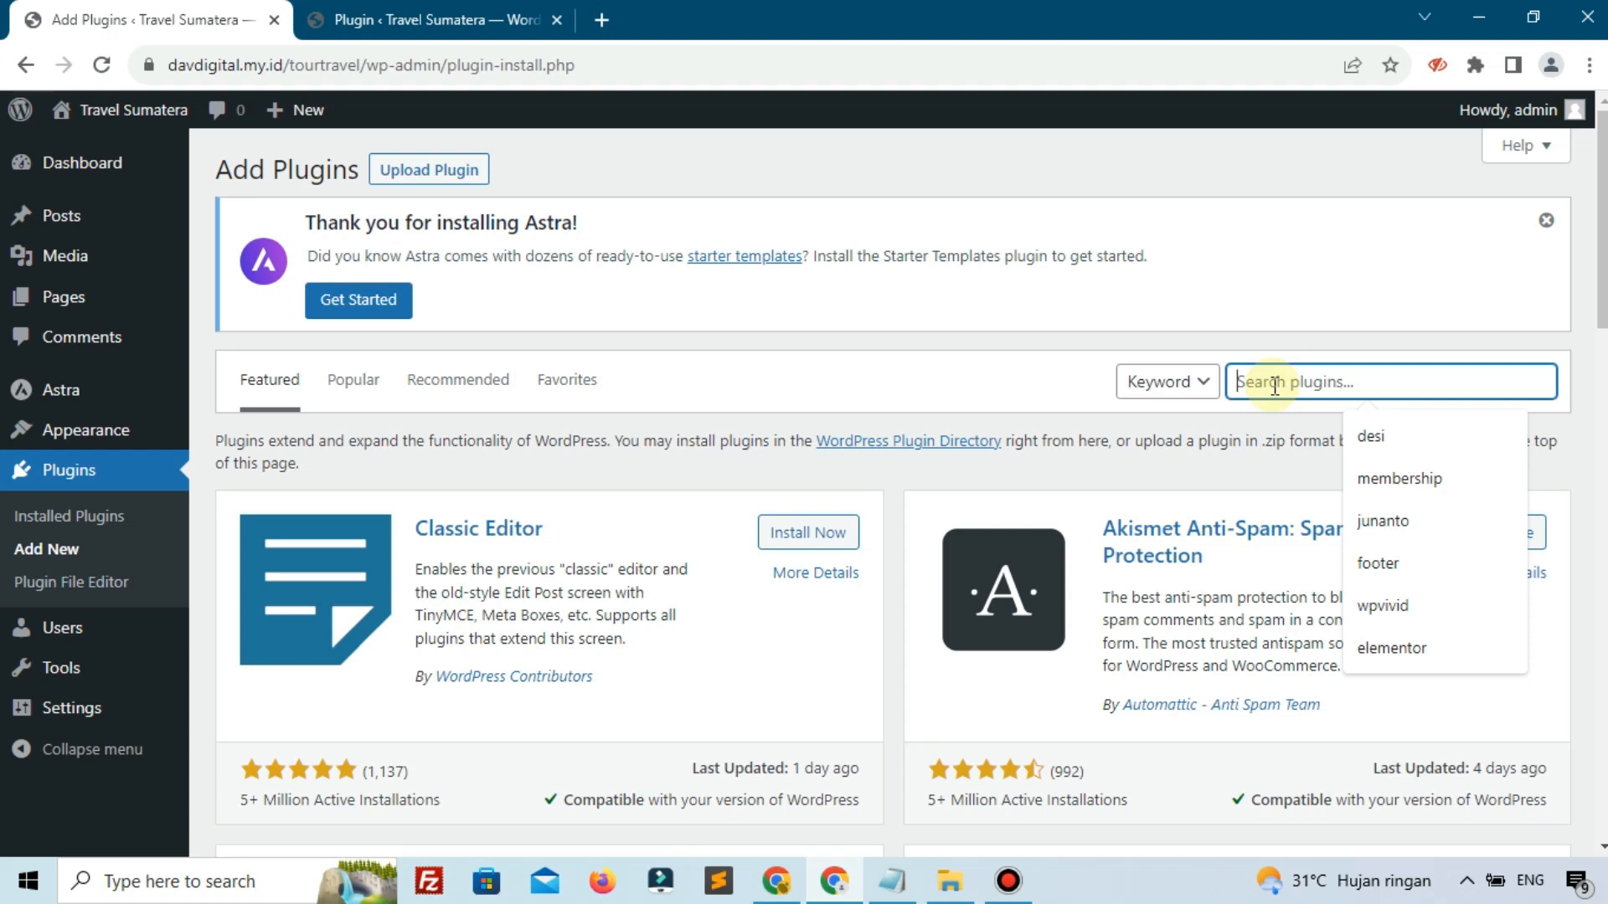
type("jetfo")
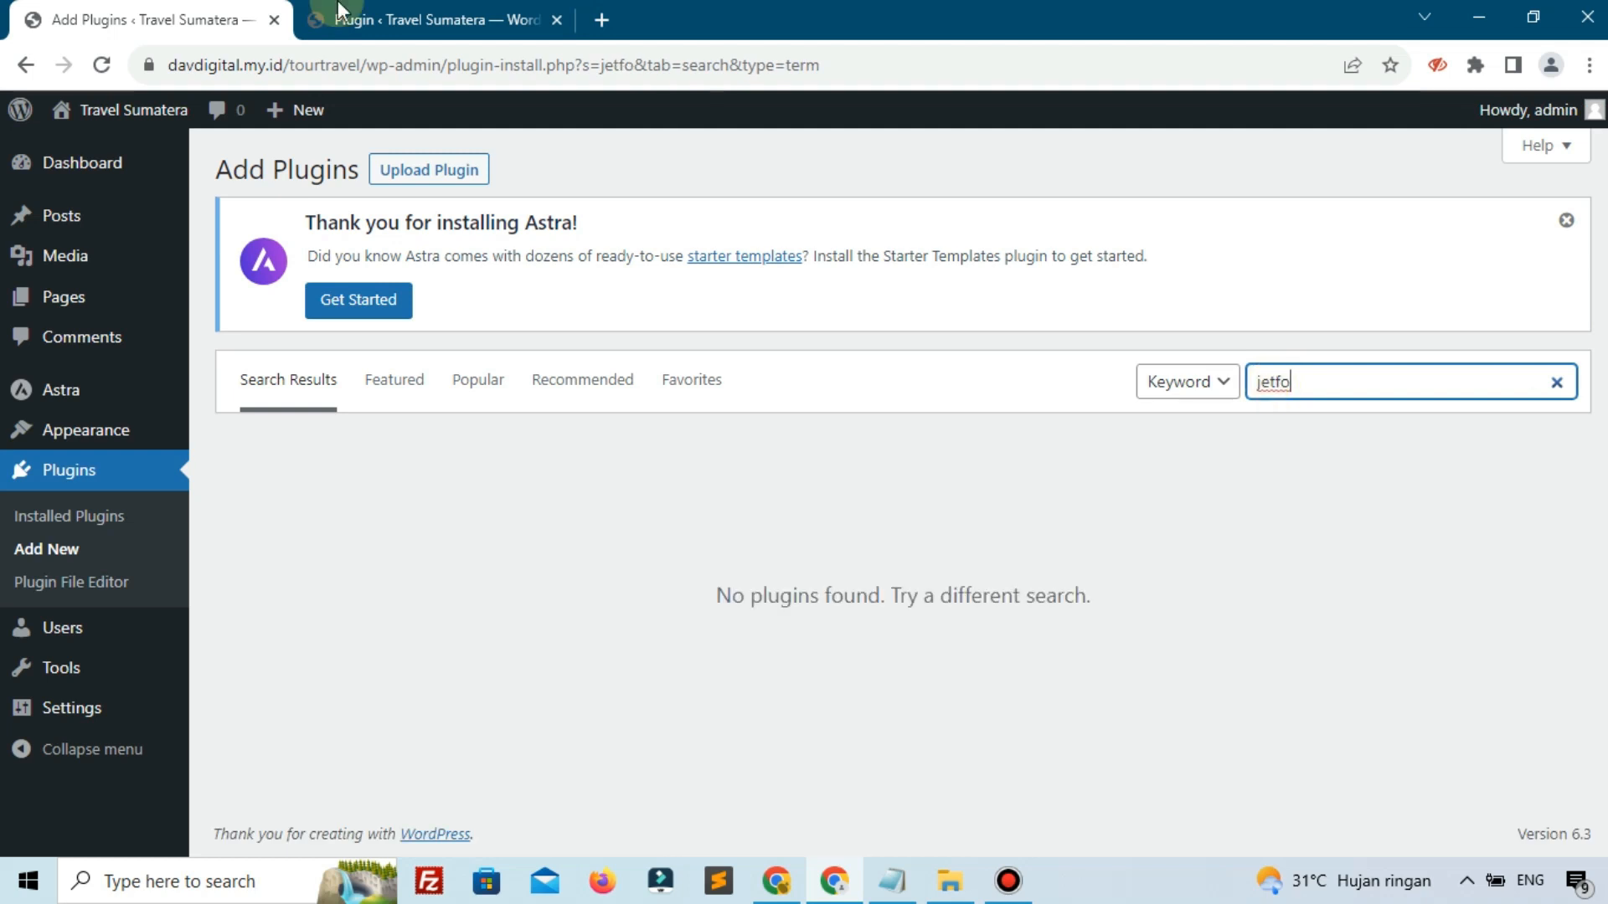
- Open the crocoblock.com home page in a new browser tab
left_click(603, 16)
type("cr")
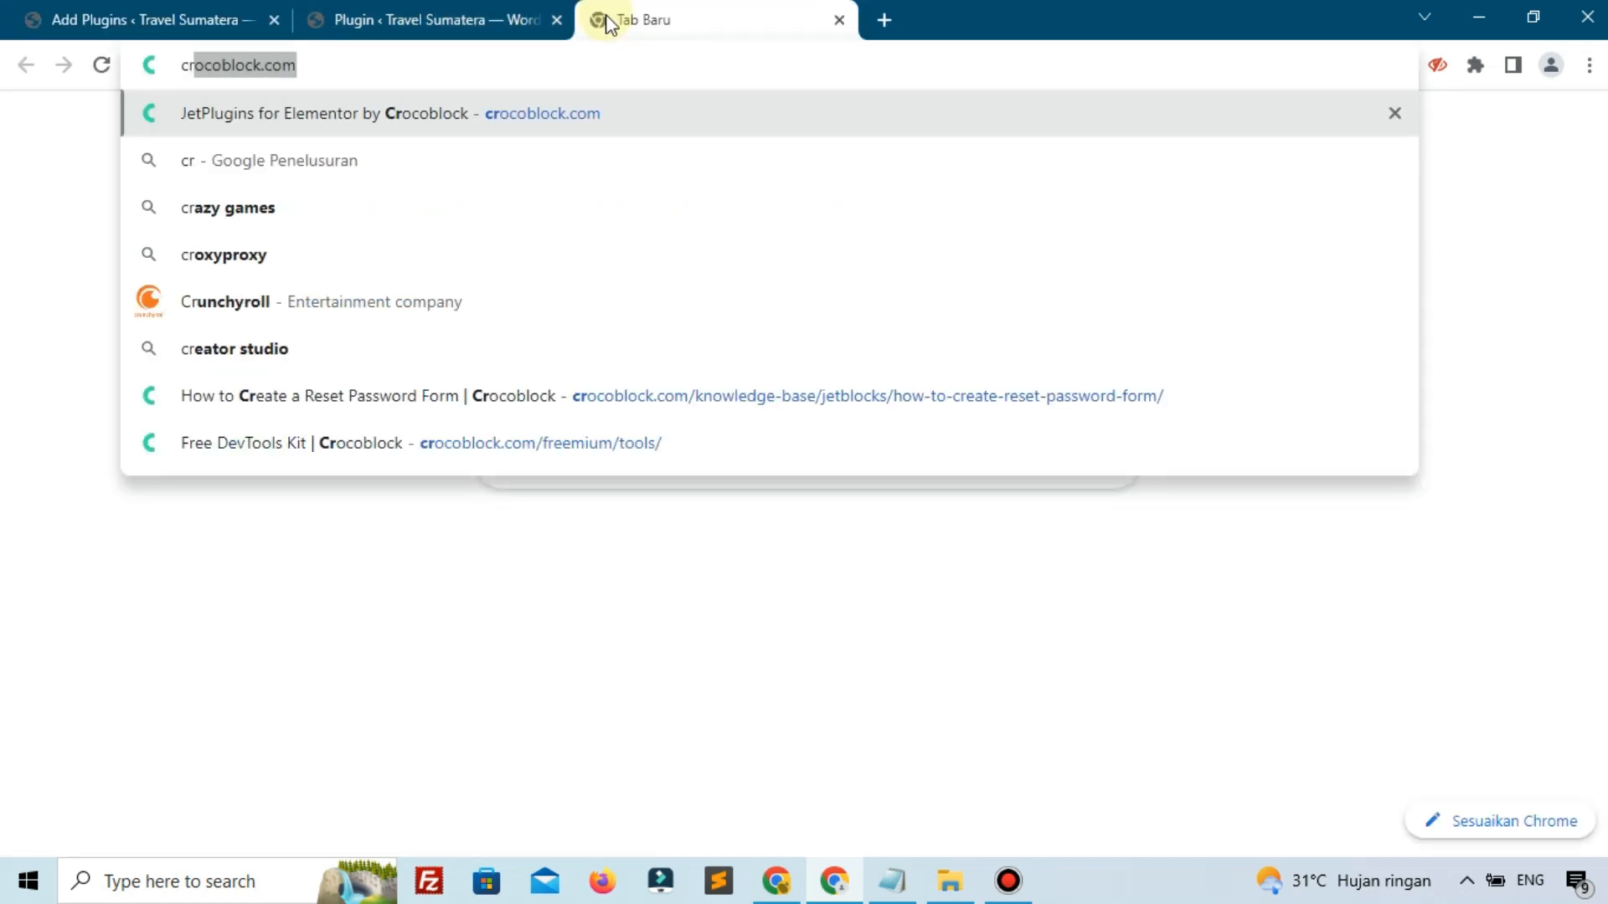
key("Return")
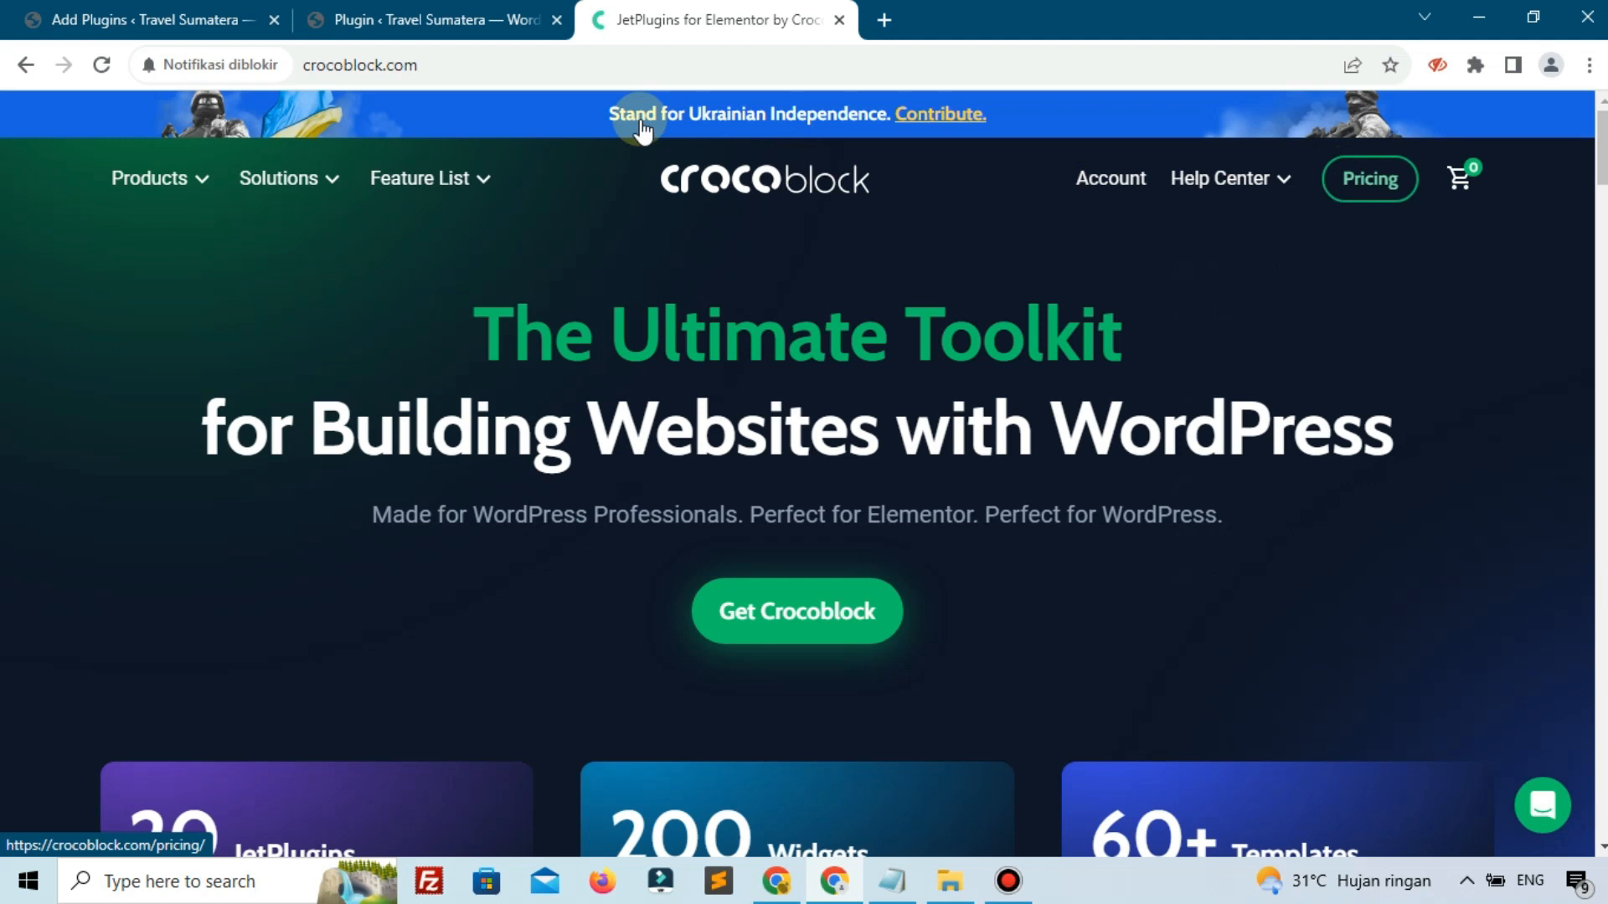
- Visit elementor.com and check its Pricing entry, close the page, and return to the new site's plugin search
left_click(581, 62)
type("eleme")
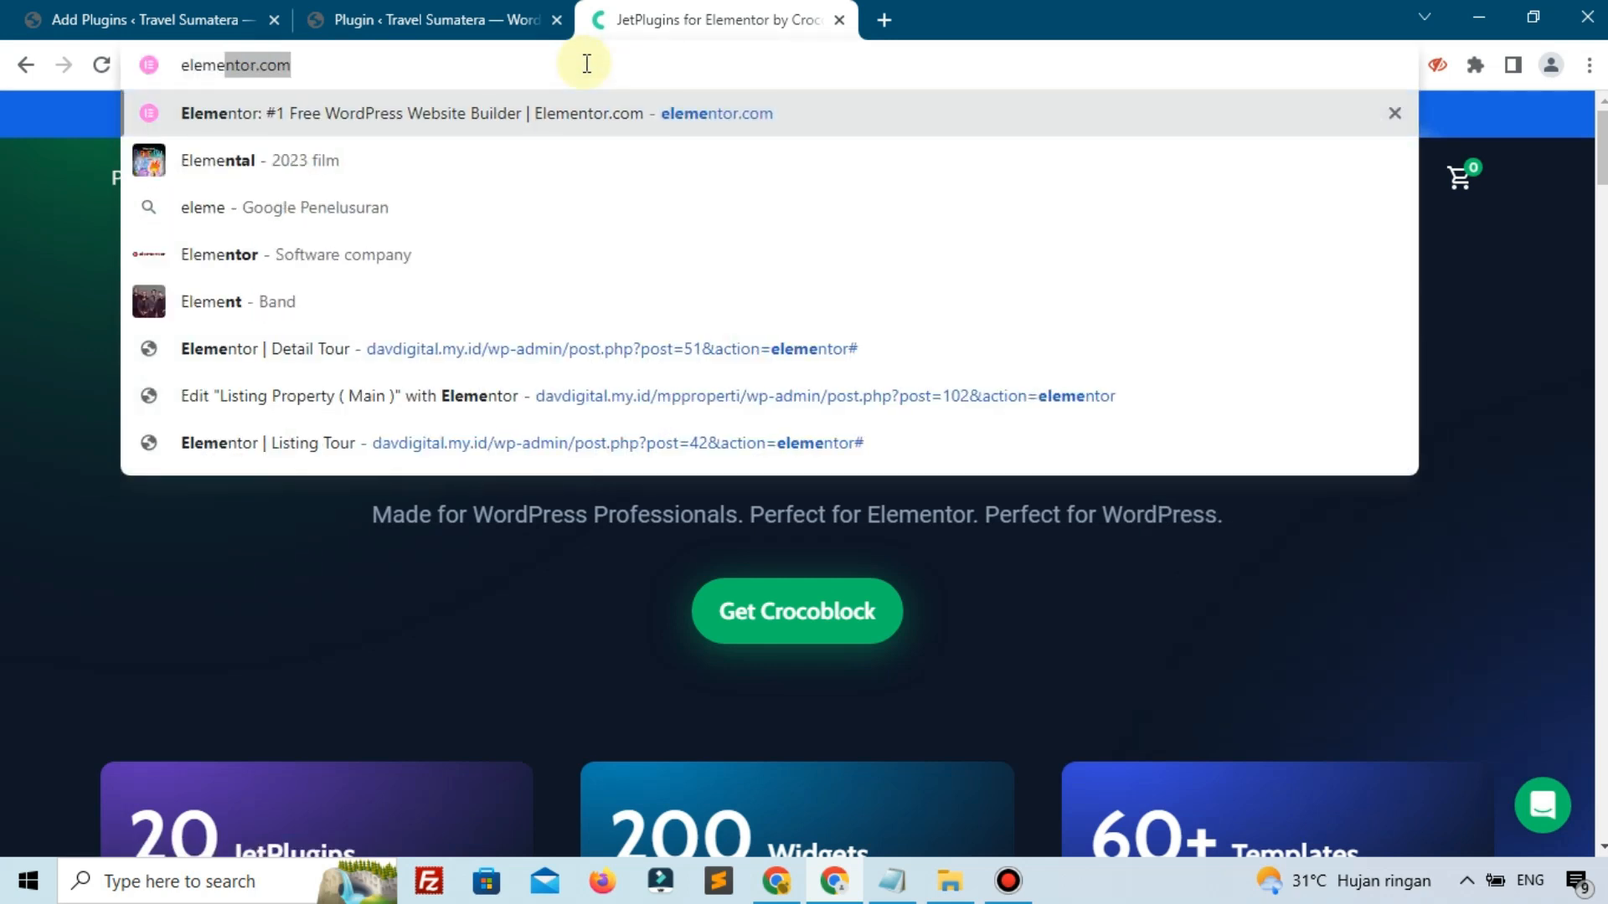
key("Return")
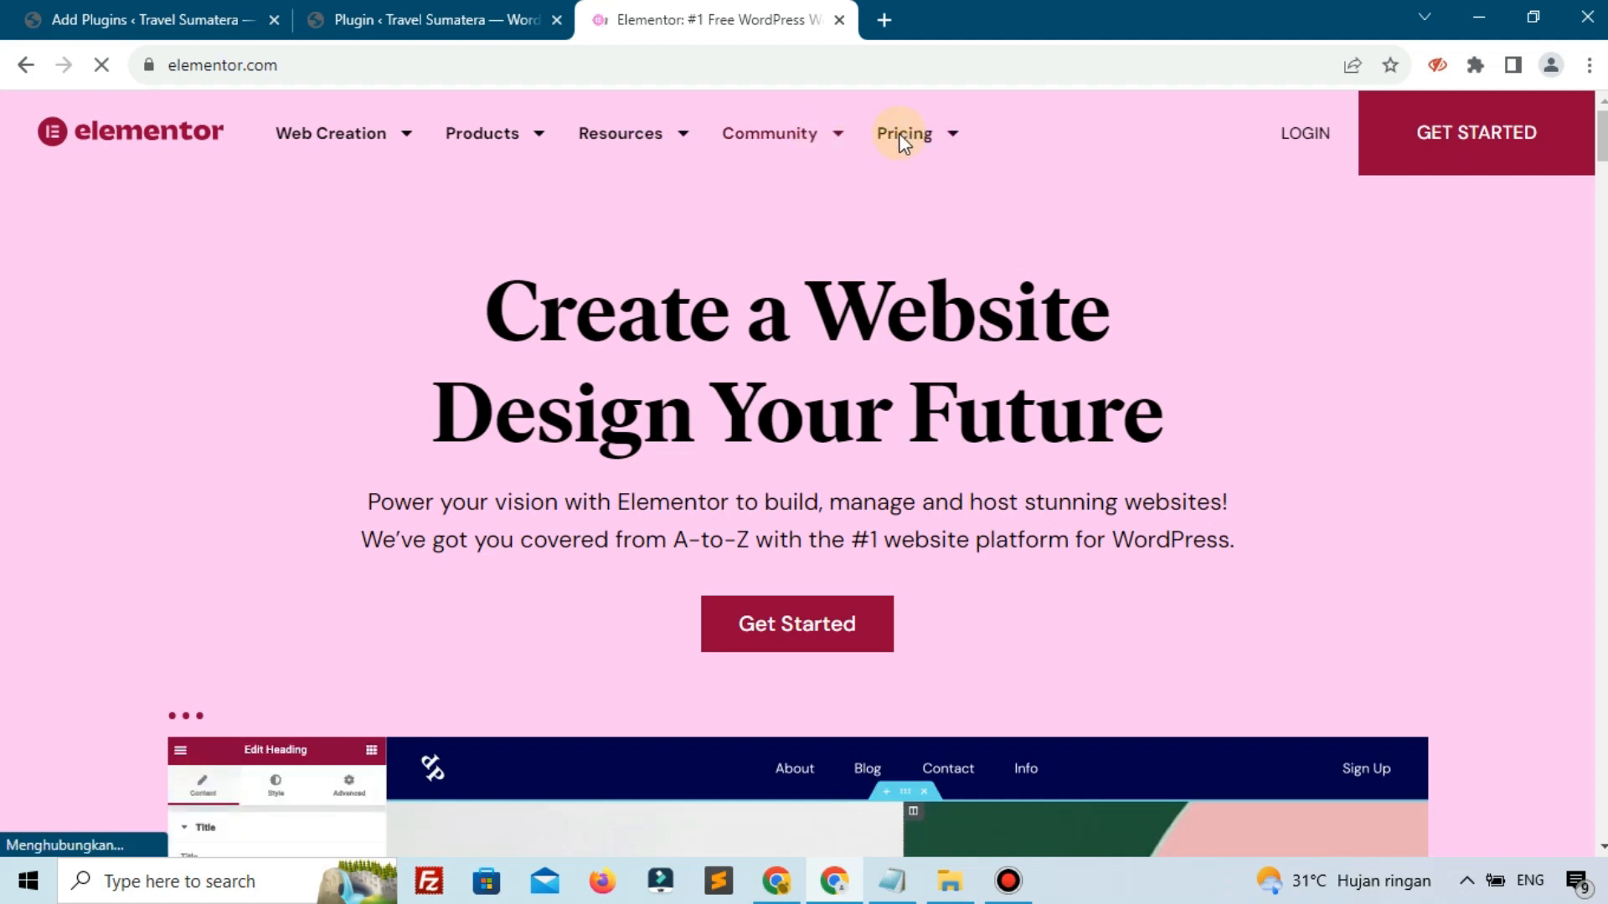
left_click(903, 145)
mouse_move(924, 149)
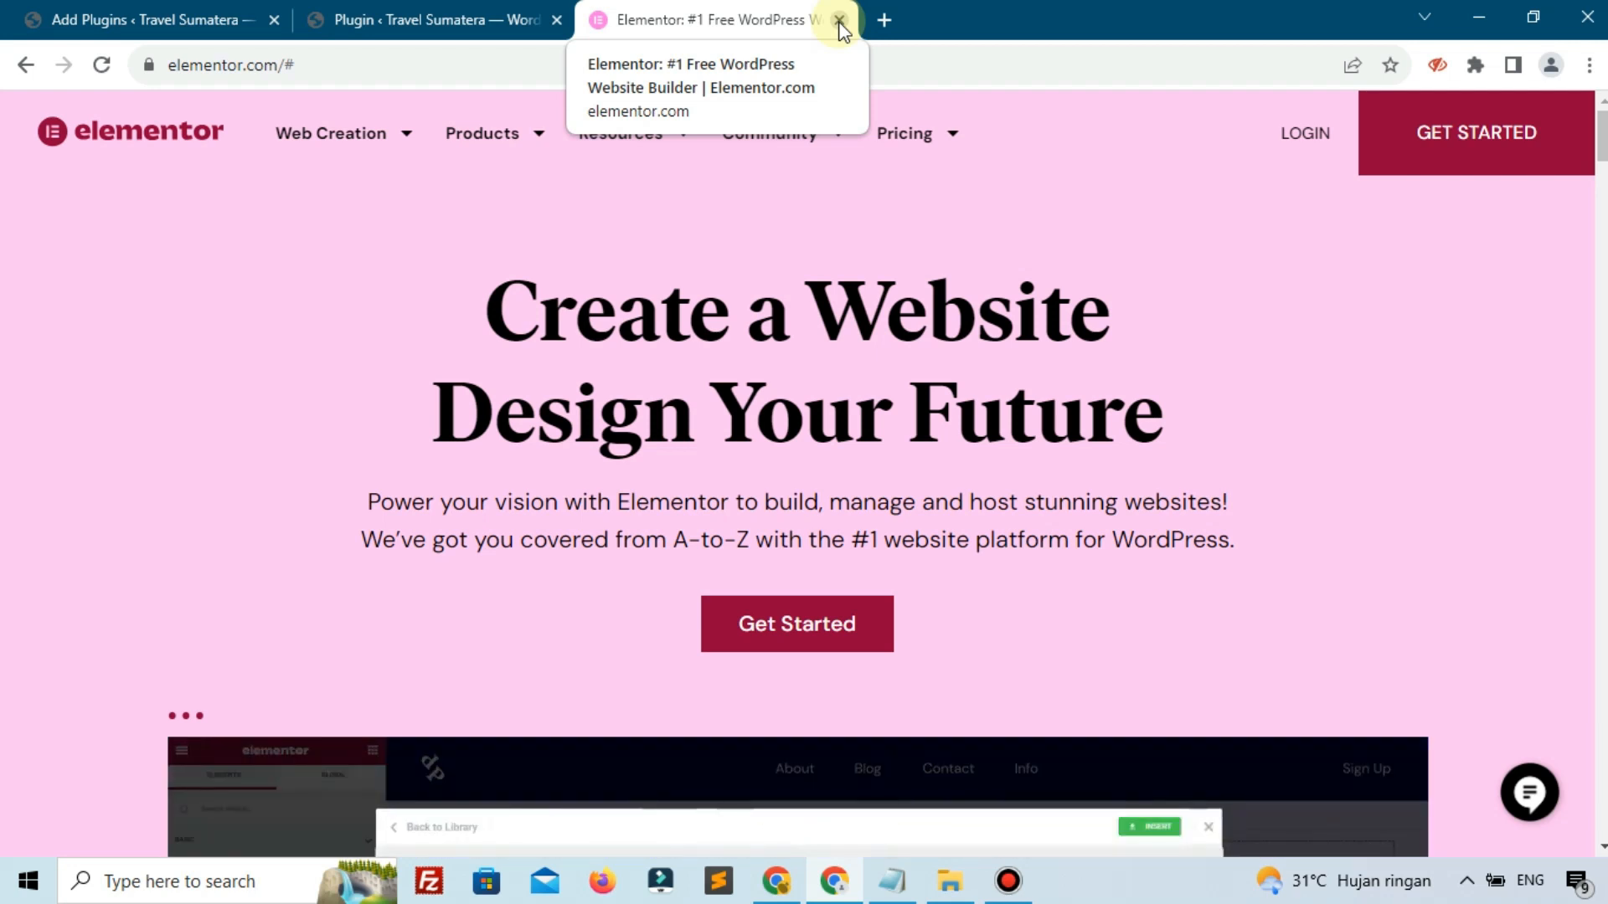
left_click(839, 19)
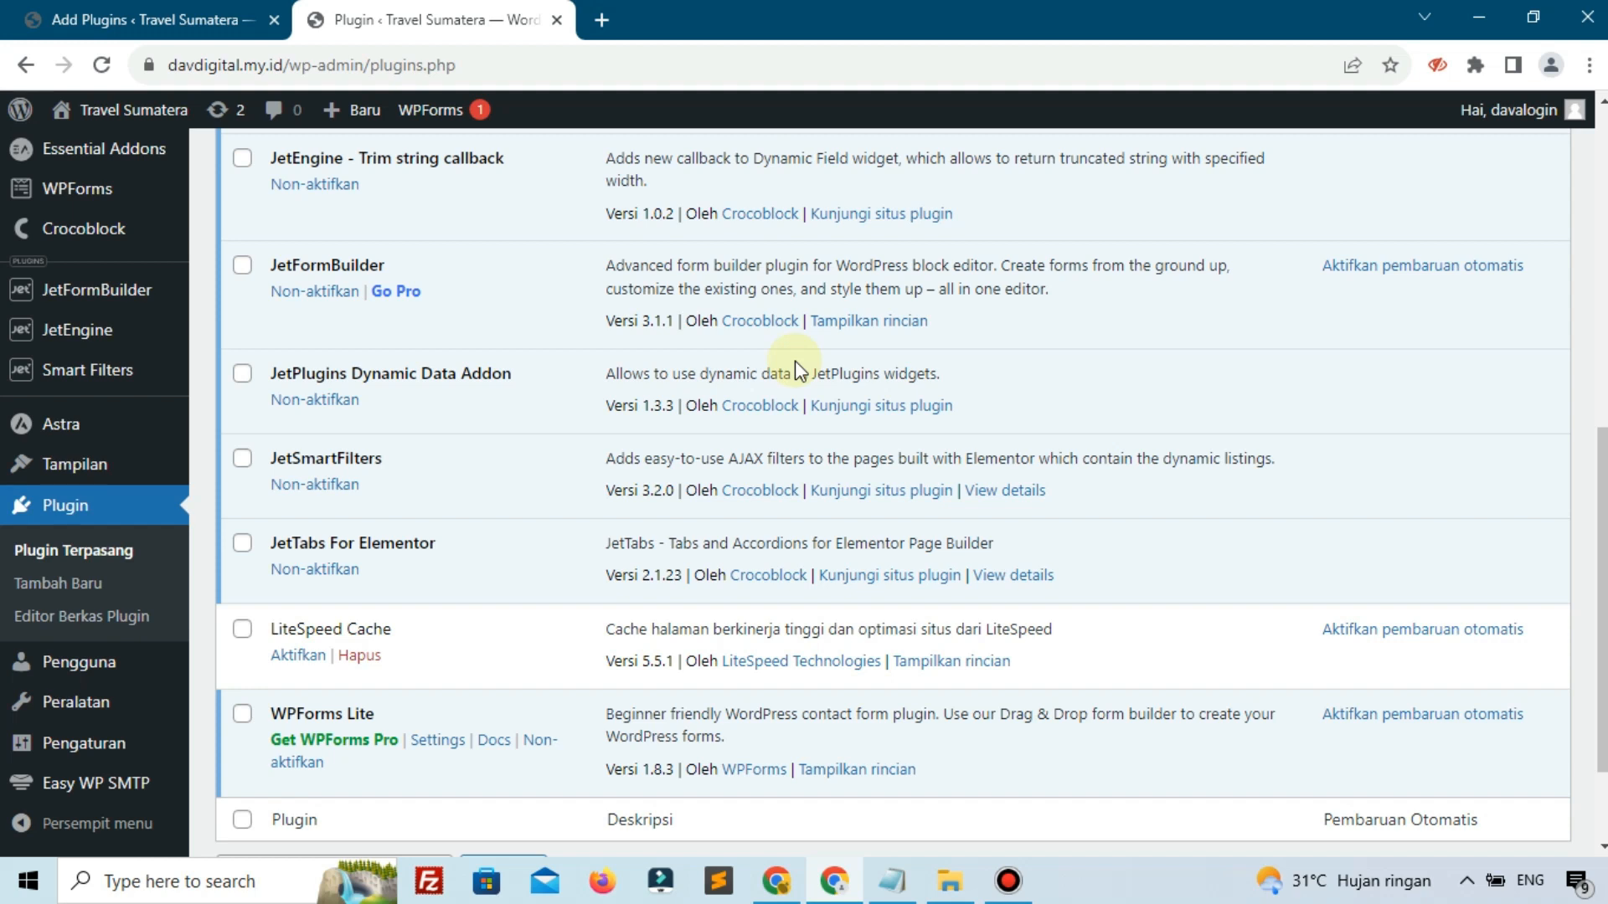
left_click(125, 19)
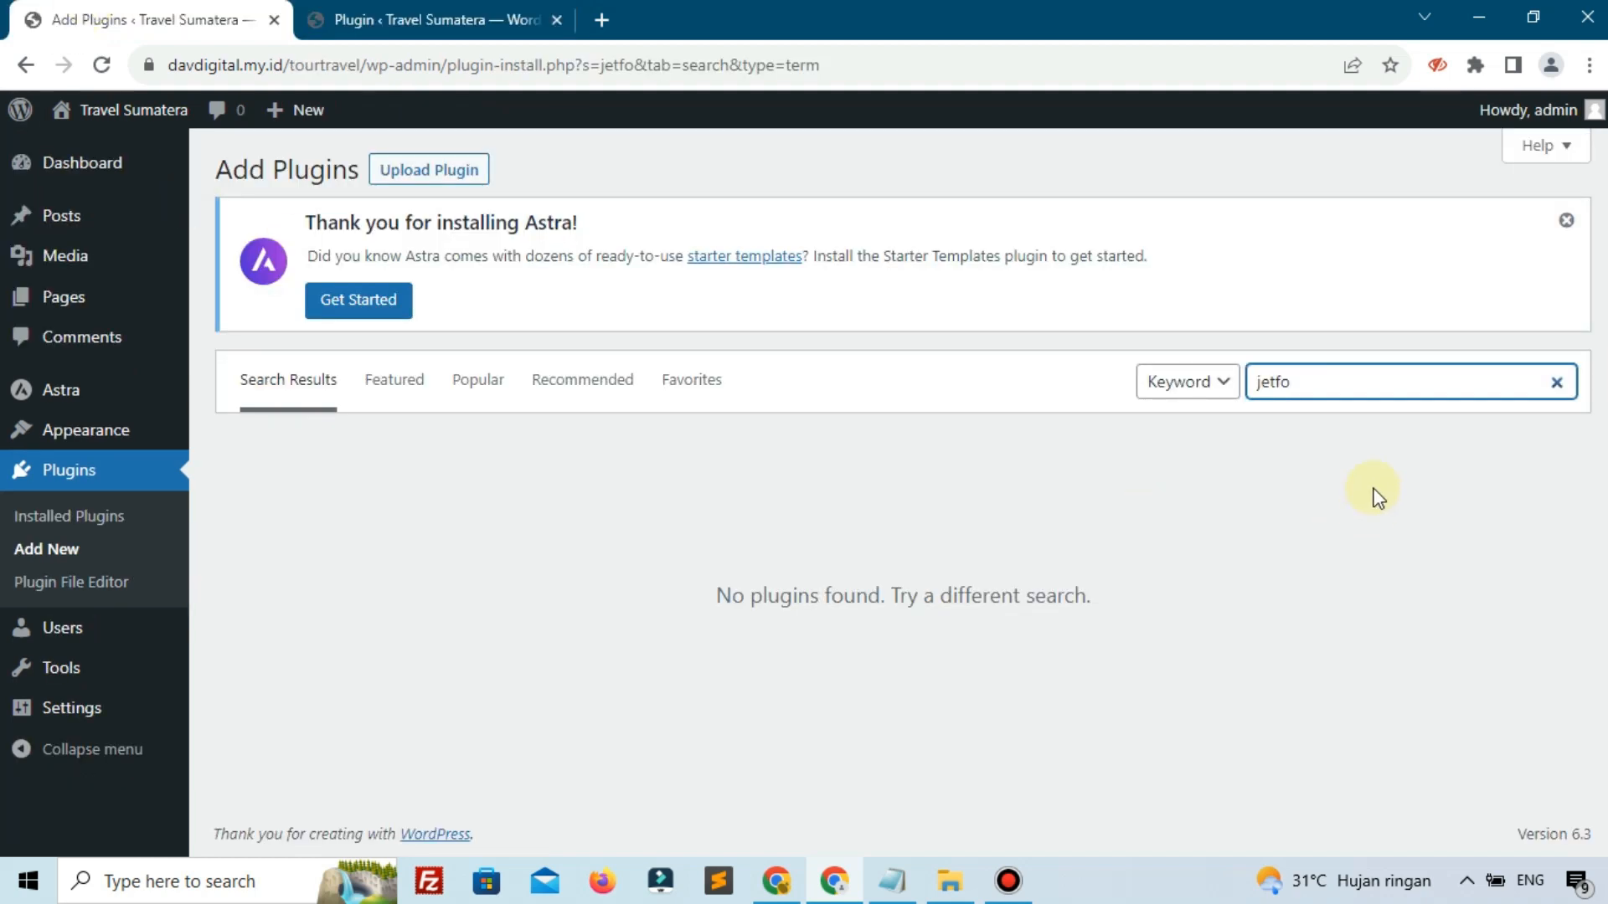
- Search the plugin directory for "jetform builder", then install and activate JetFormBuilder on the new site
type("rm builder")
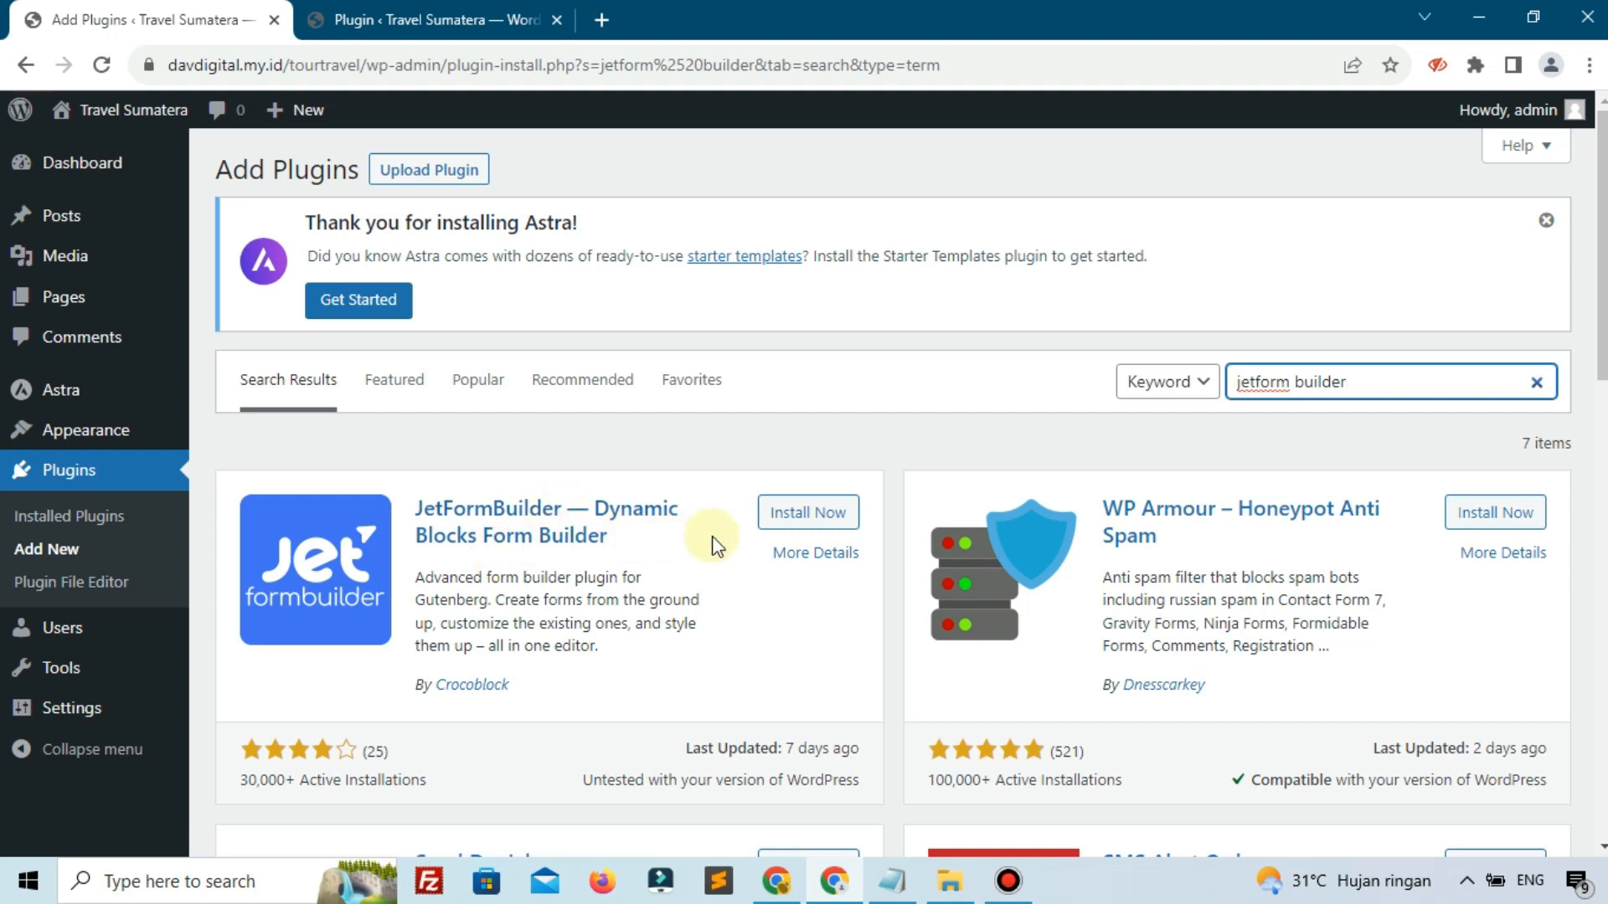
left_click(806, 520)
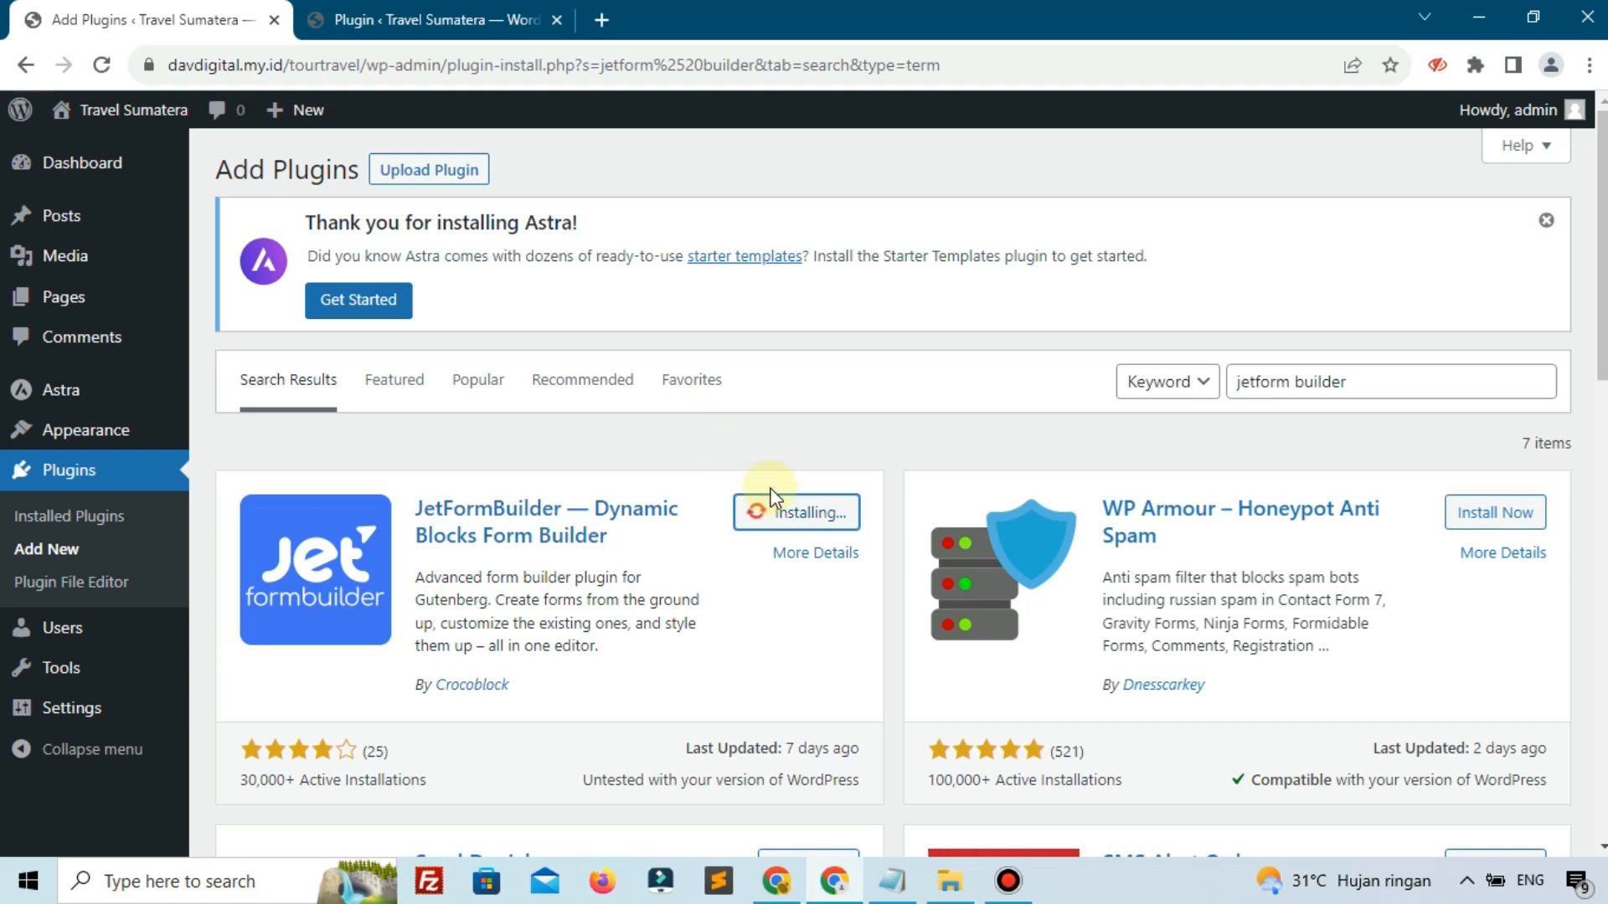
left_click(797, 515)
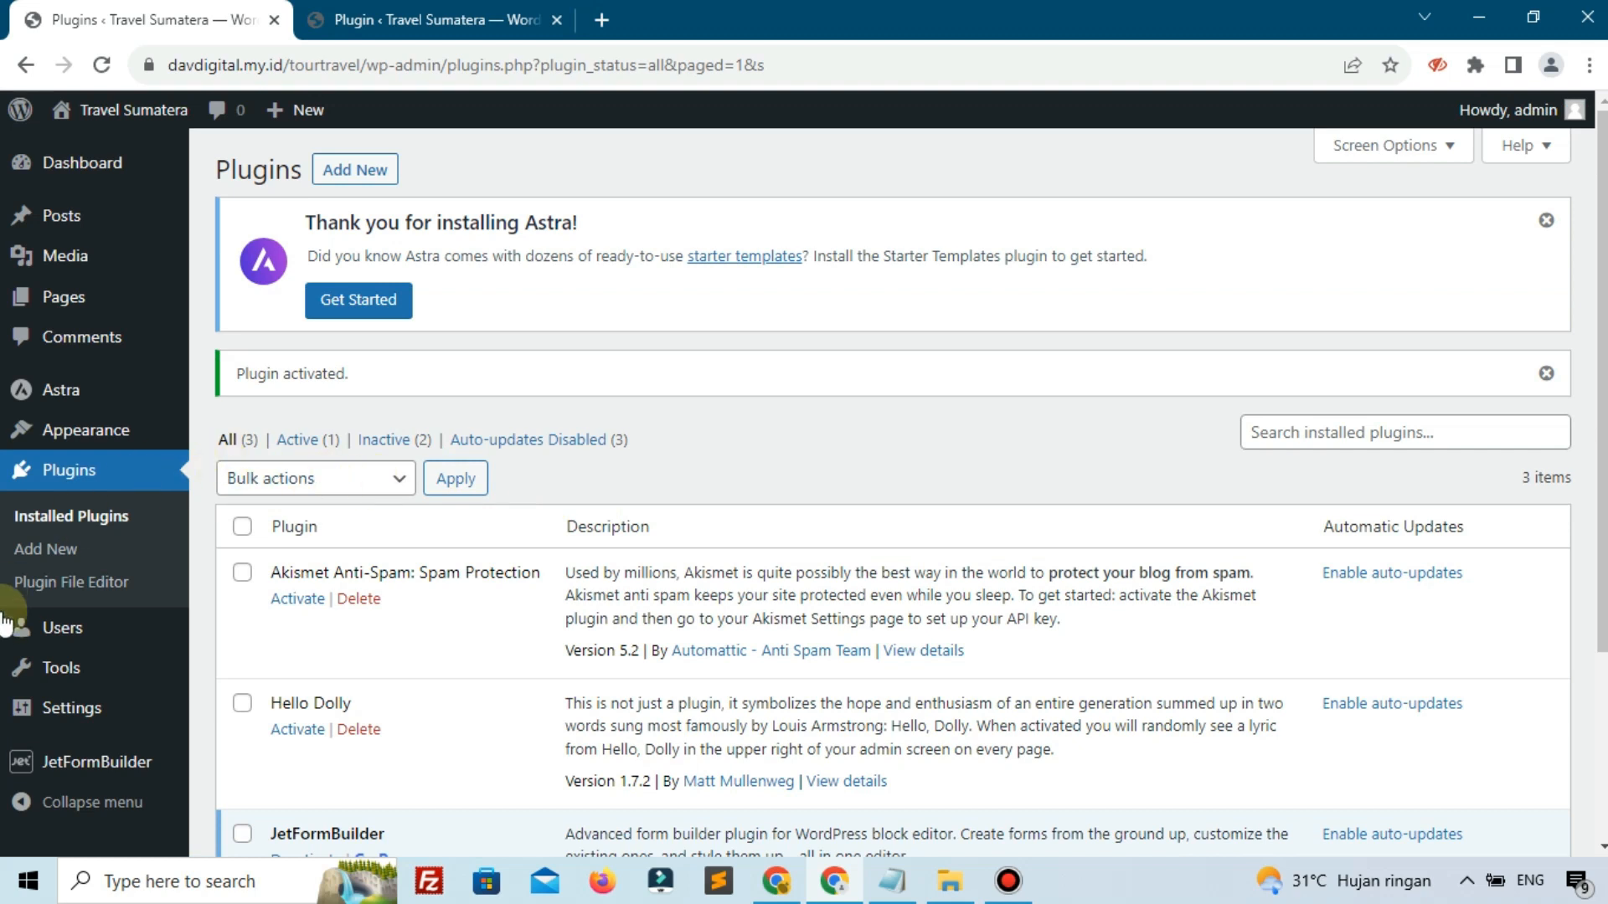
mouse_move(68, 762)
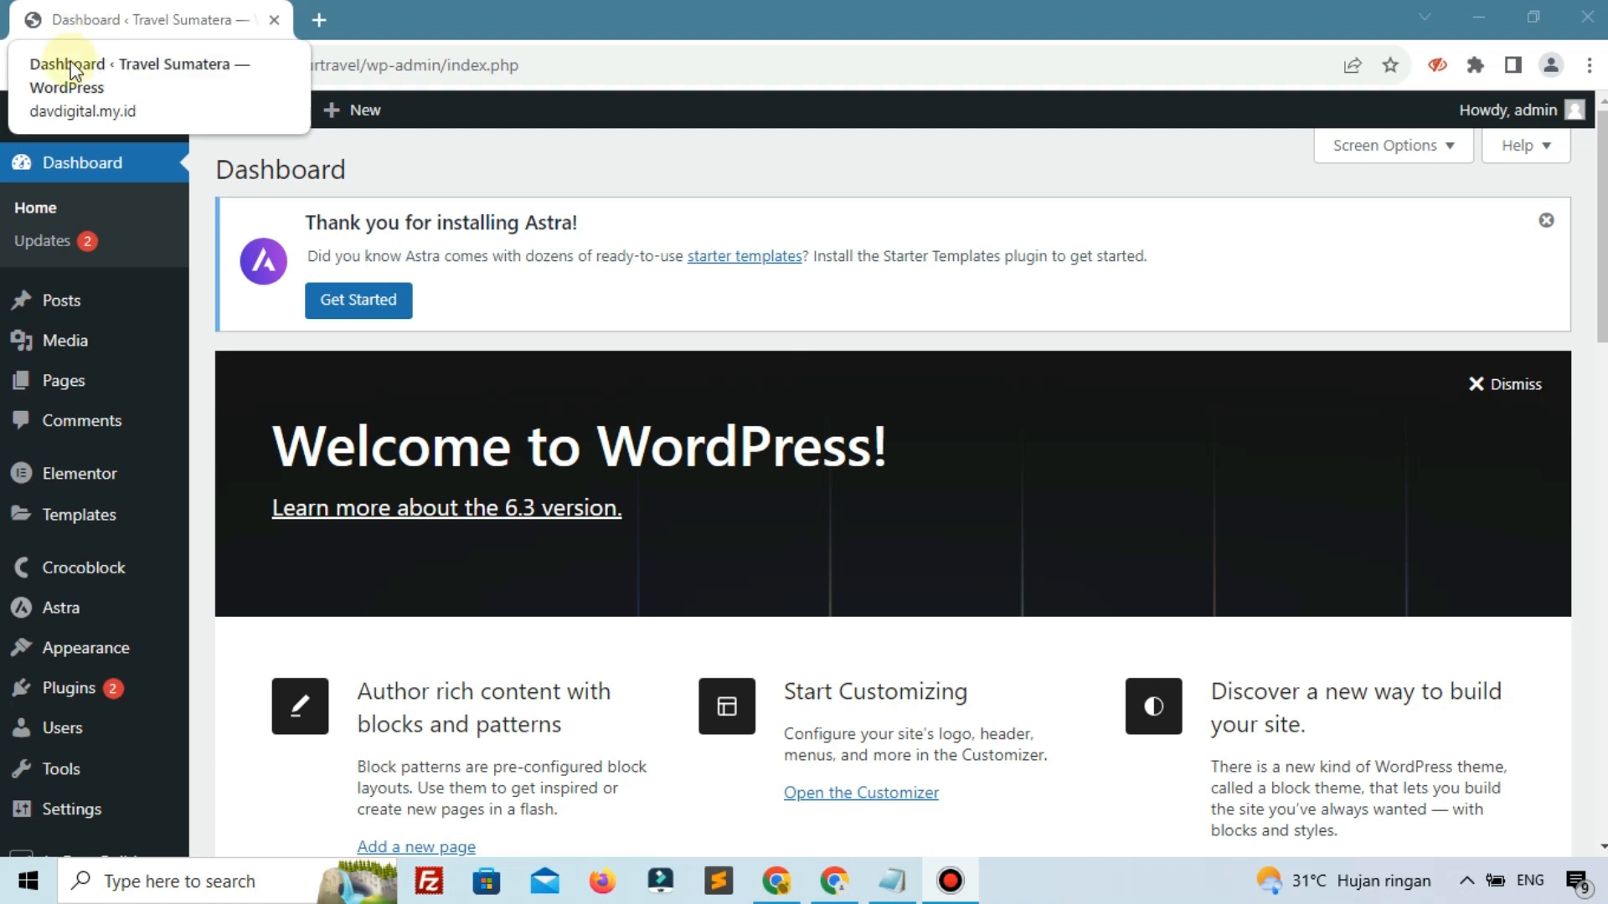
- Open the demo site davdigital.my.id in a new browser tab and examine the tour cards on its home page
mouse_move(139, 402)
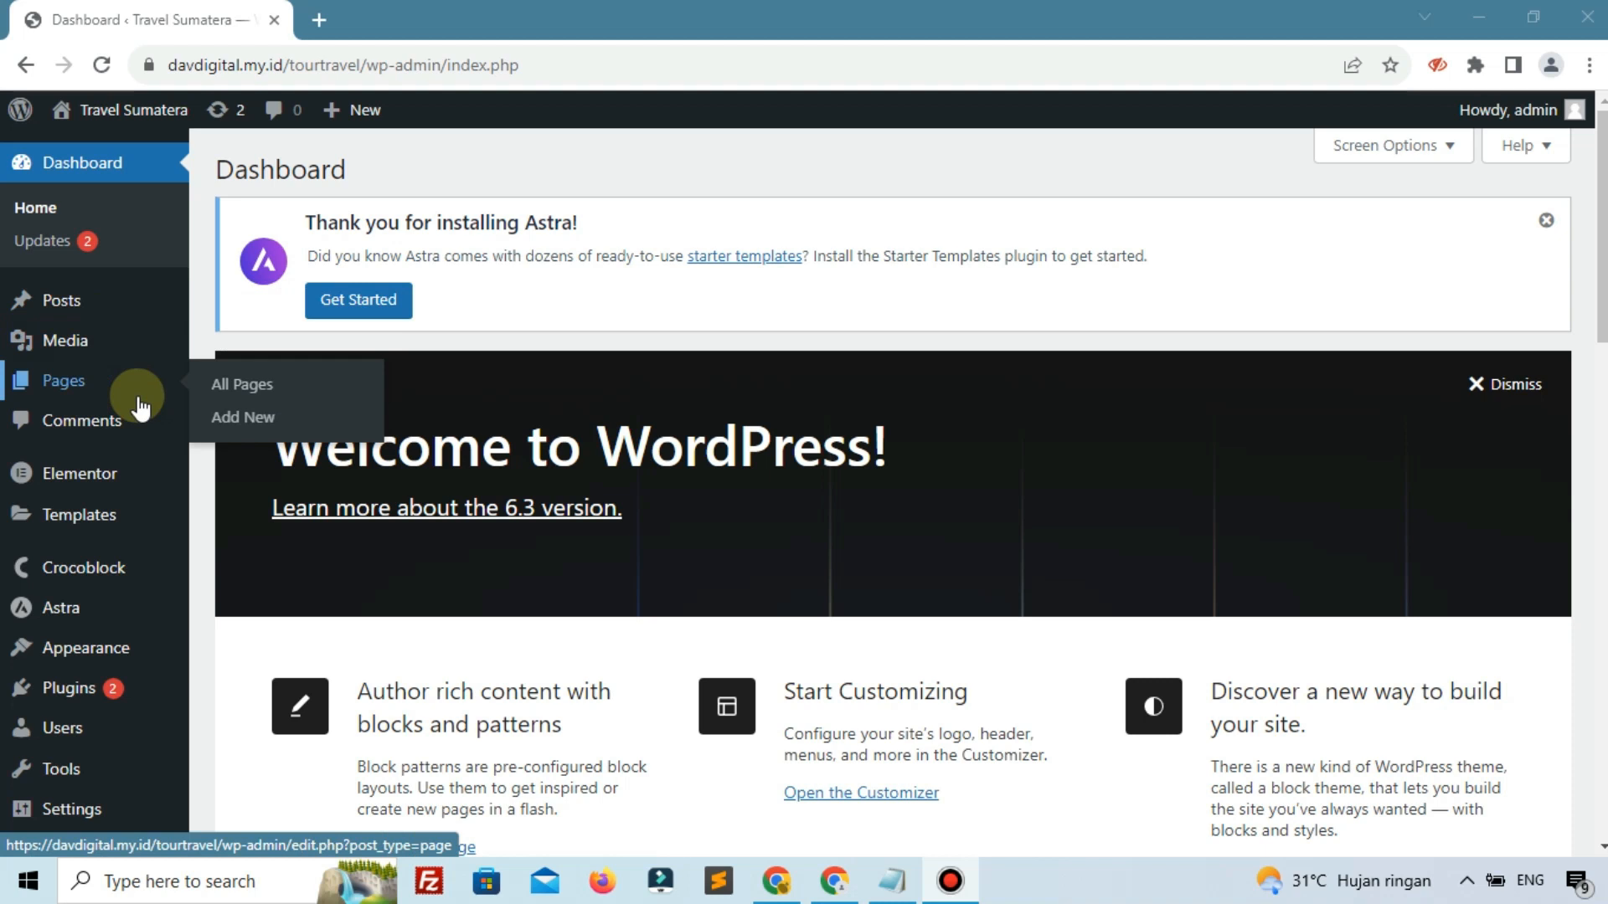
mouse_move(46, 311)
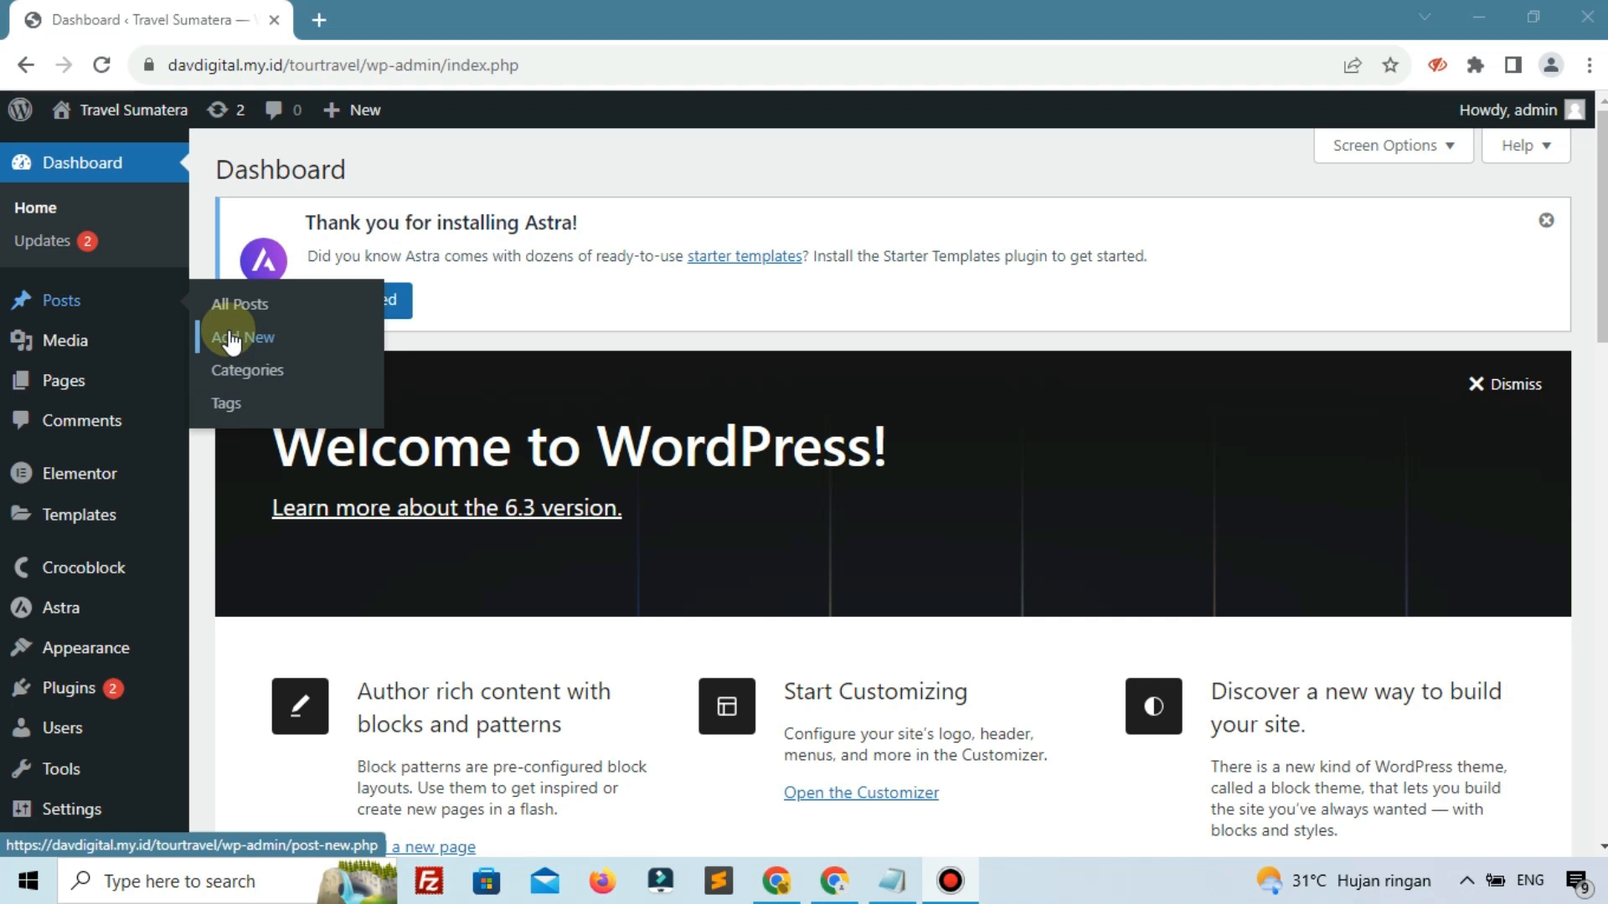
left_click(319, 19)
type("da")
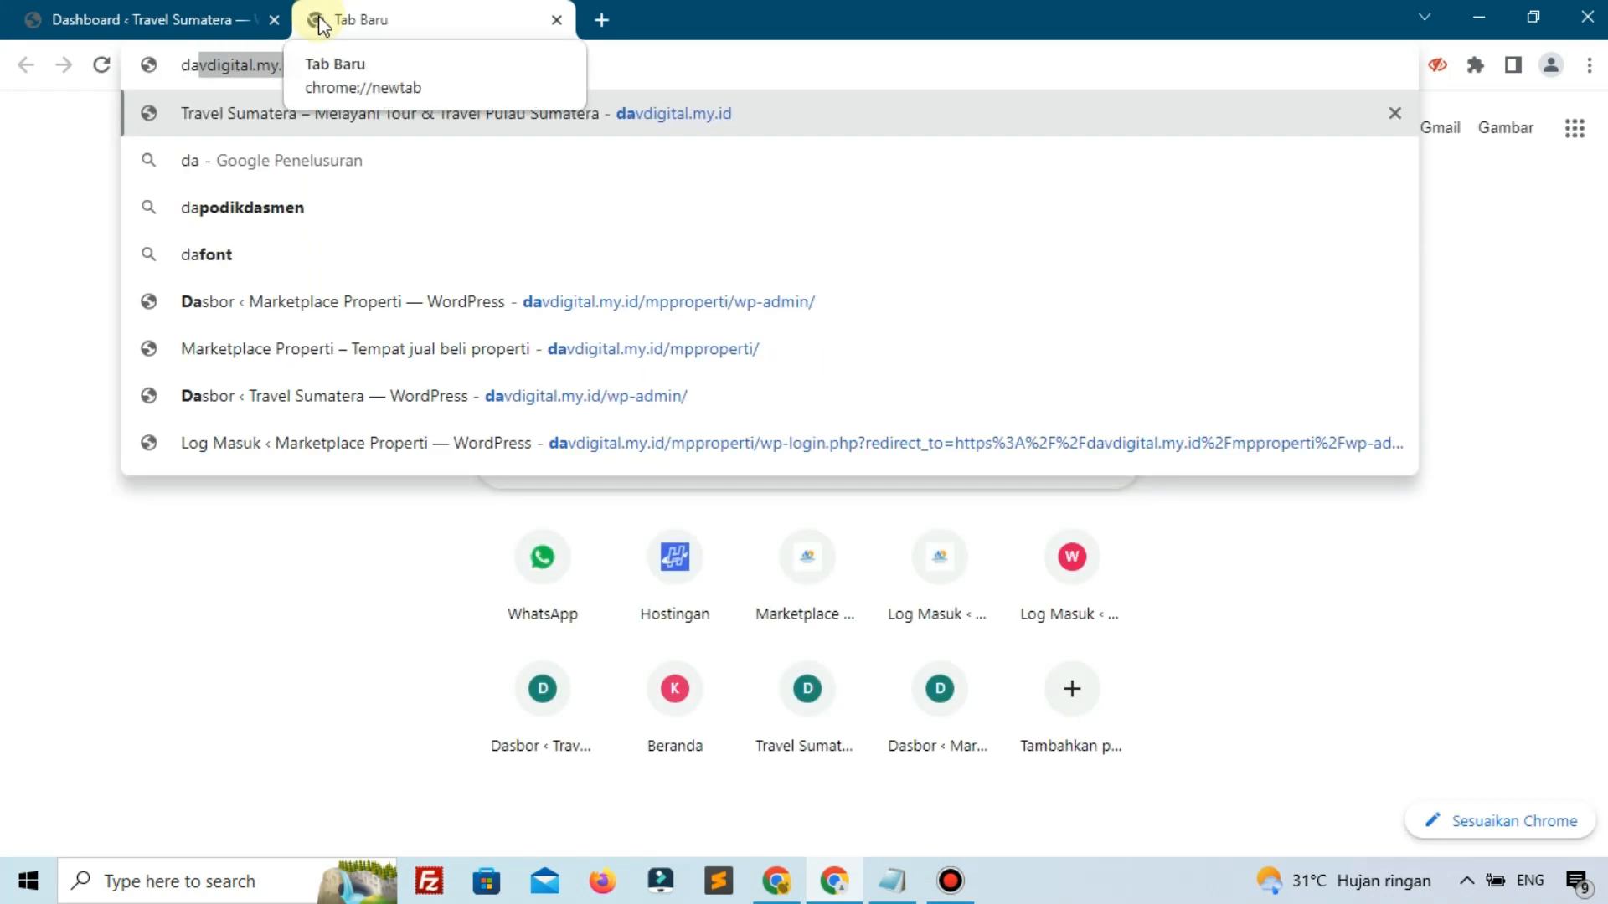
key("Return")
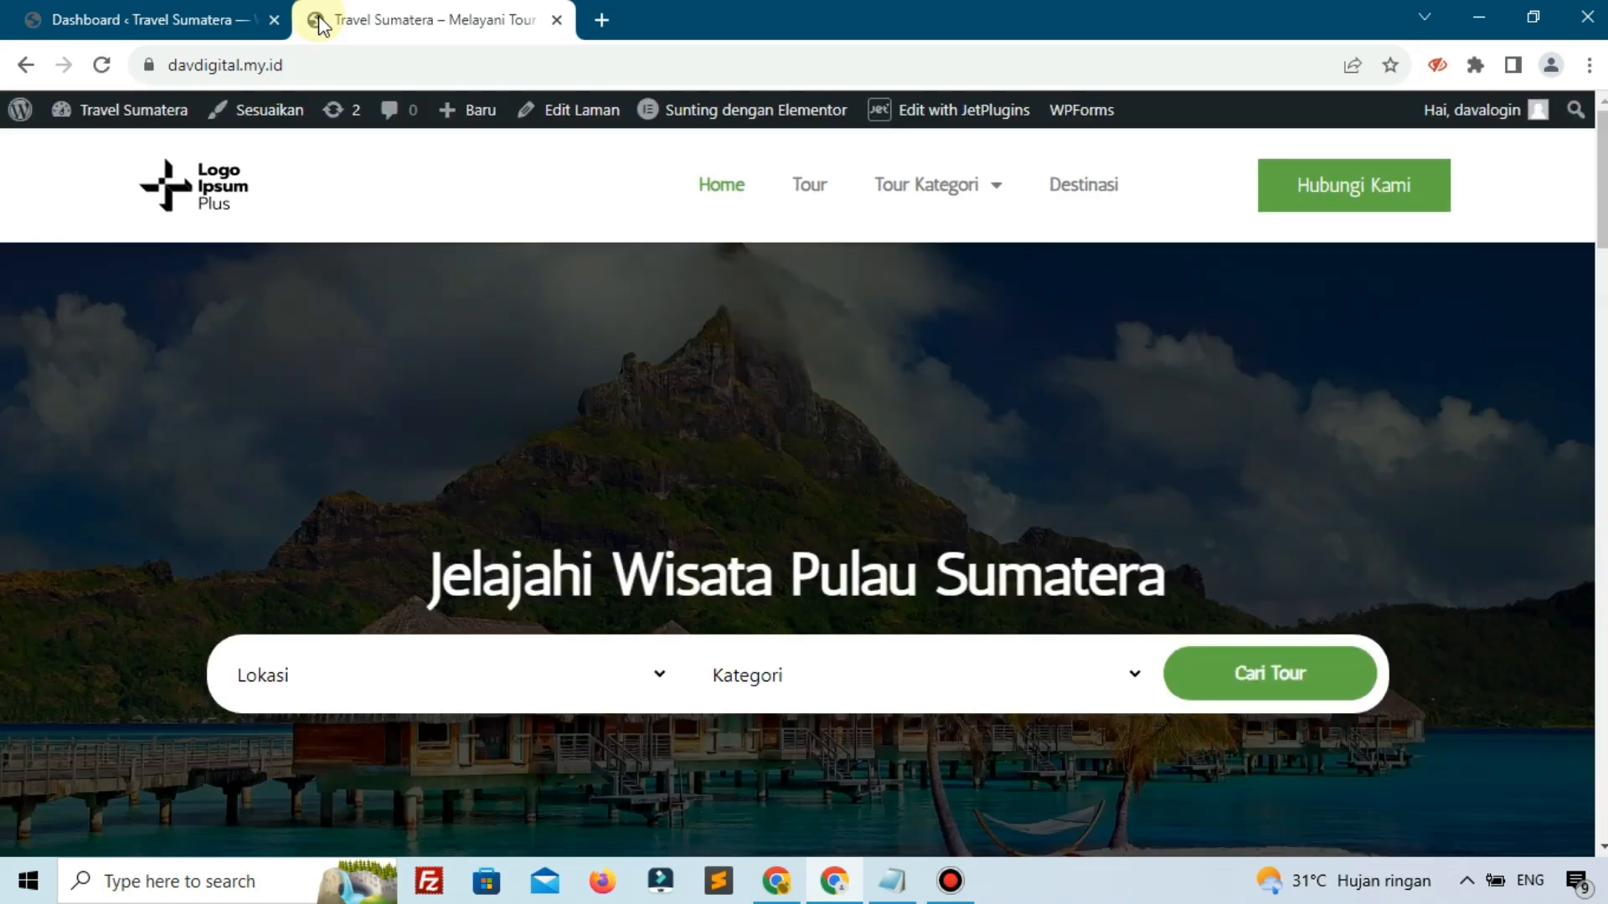
scroll(392, 457, "down", 10)
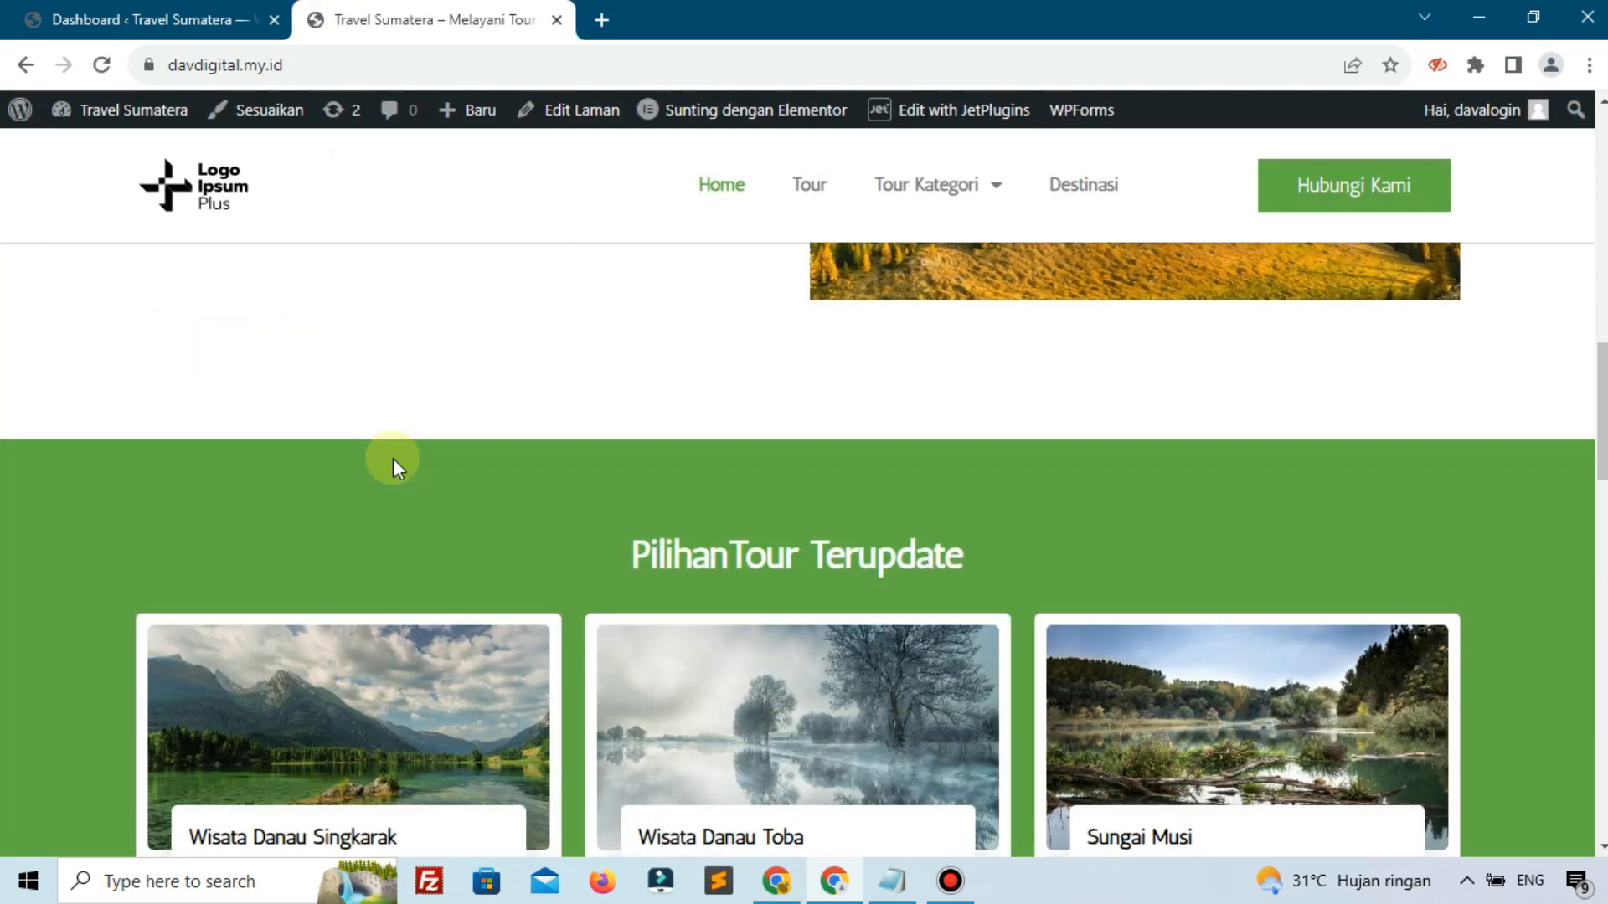
scroll(393, 459, "down", 5)
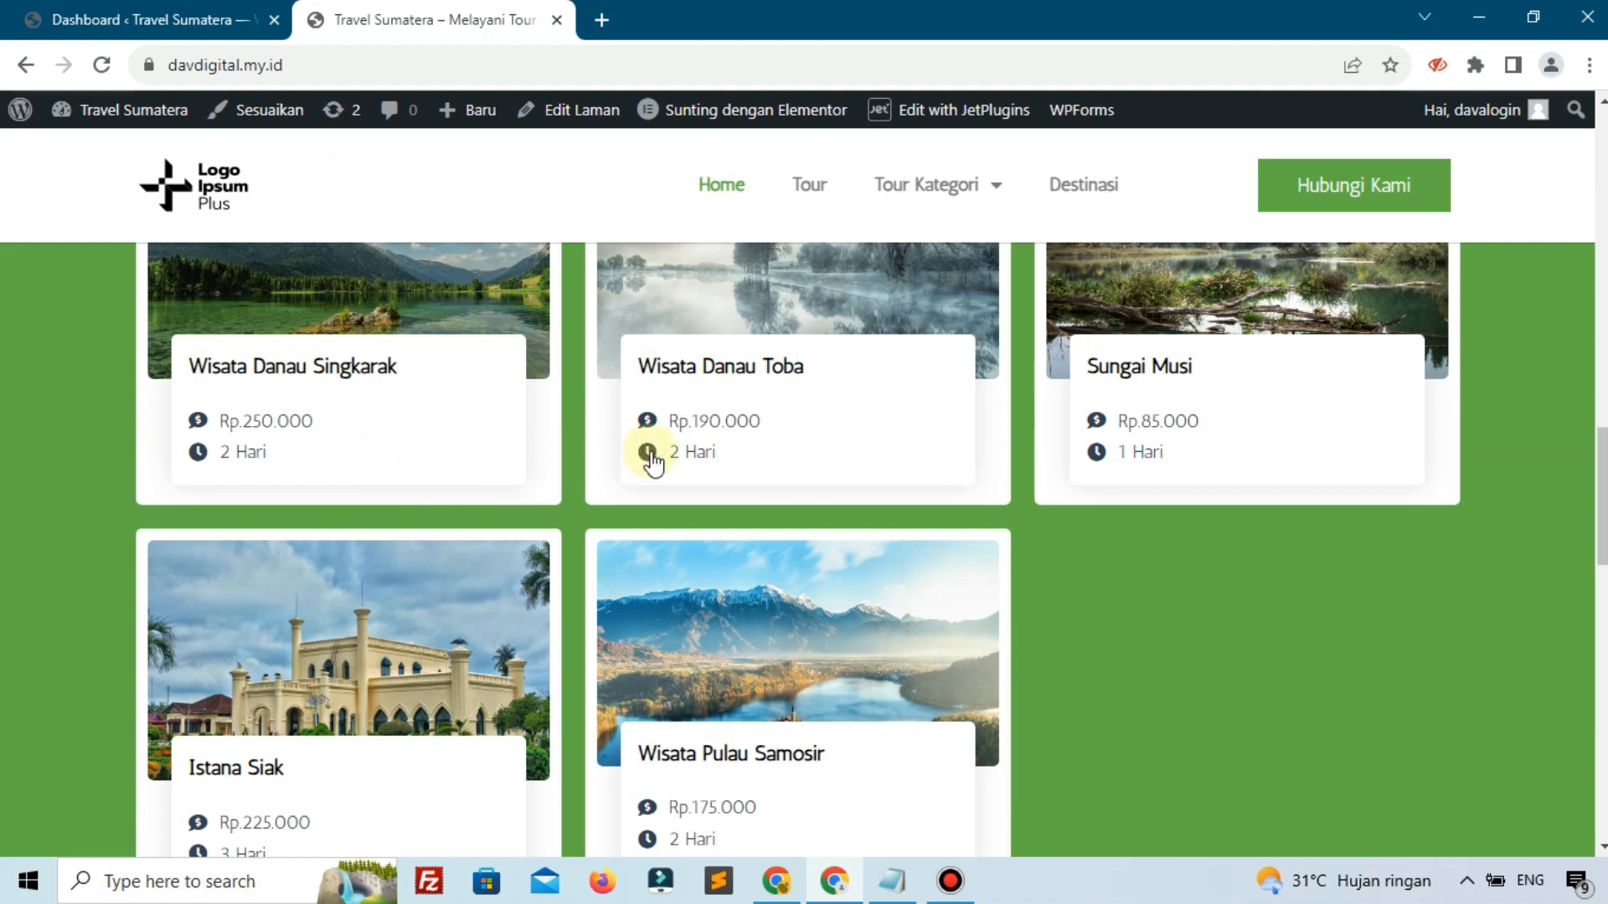
scroll(652, 459, "down", 1)
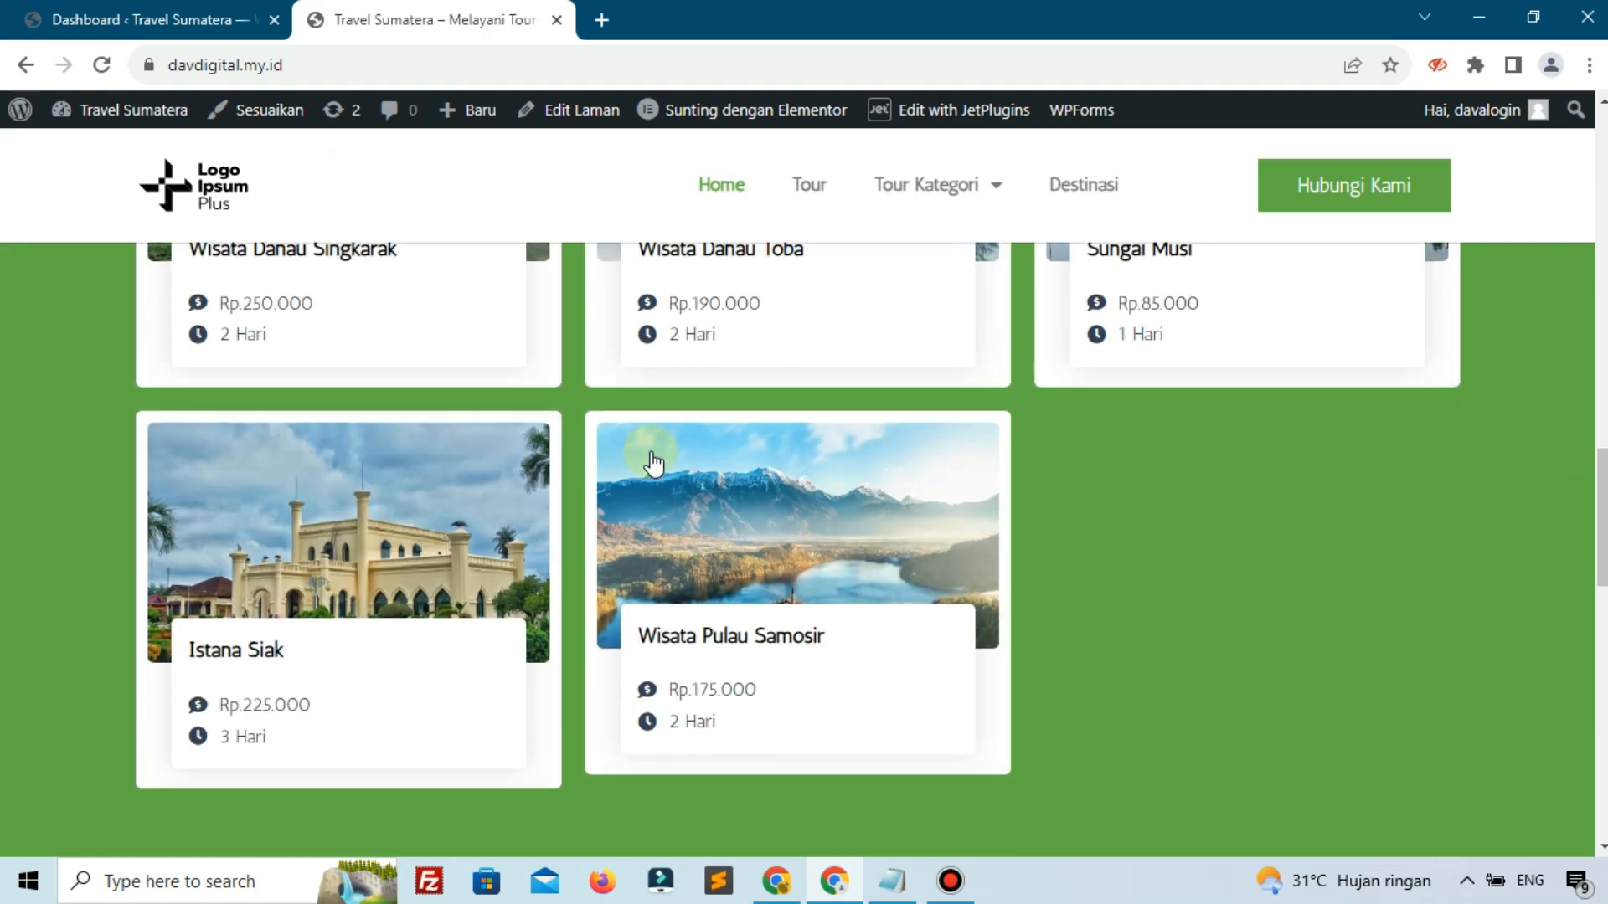
- View the demo's Wisata Pulau Samosir tour page down to its Plan Tour section, and return to the new site's dashboard
left_click(798, 523)
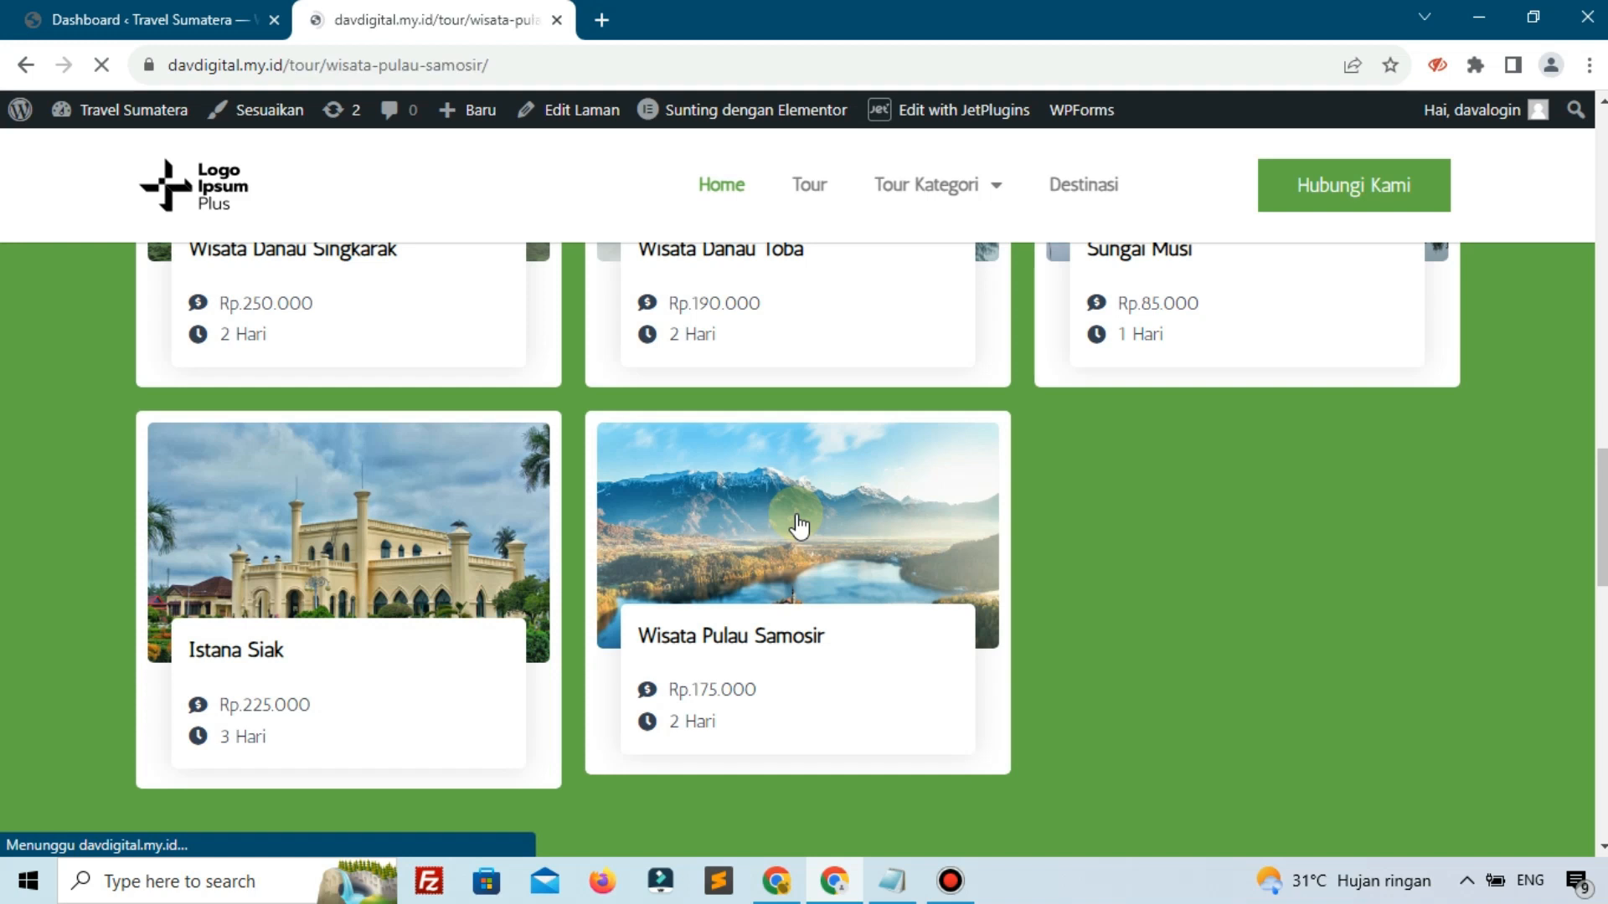
scroll(798, 524, "down", 5)
scroll(757, 489, "down", 6)
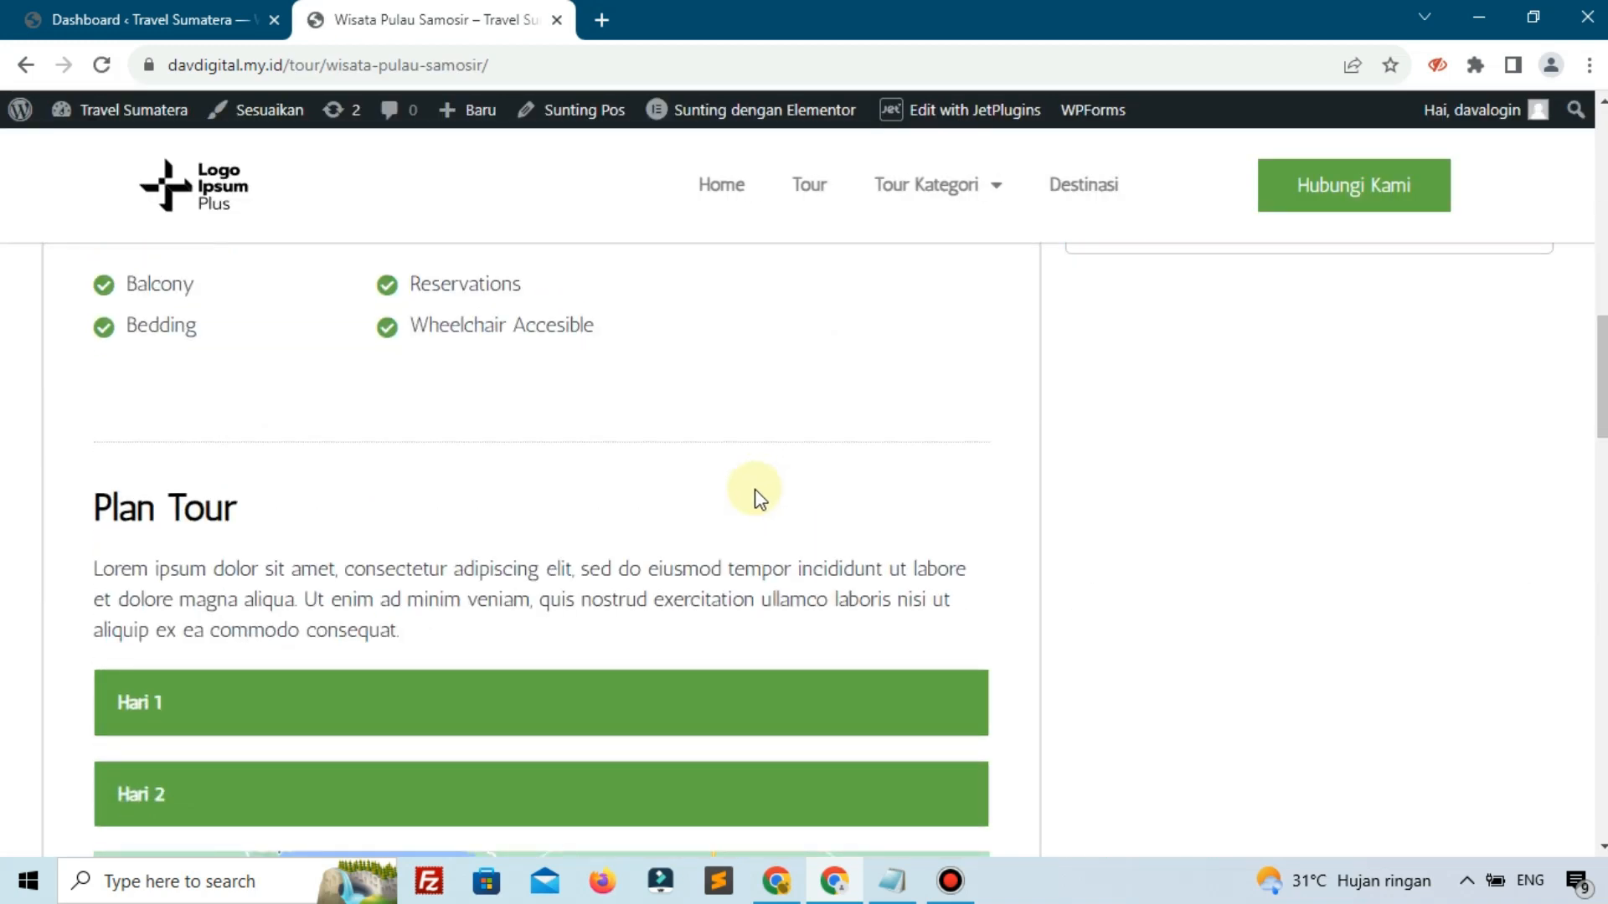
left_click(557, 20)
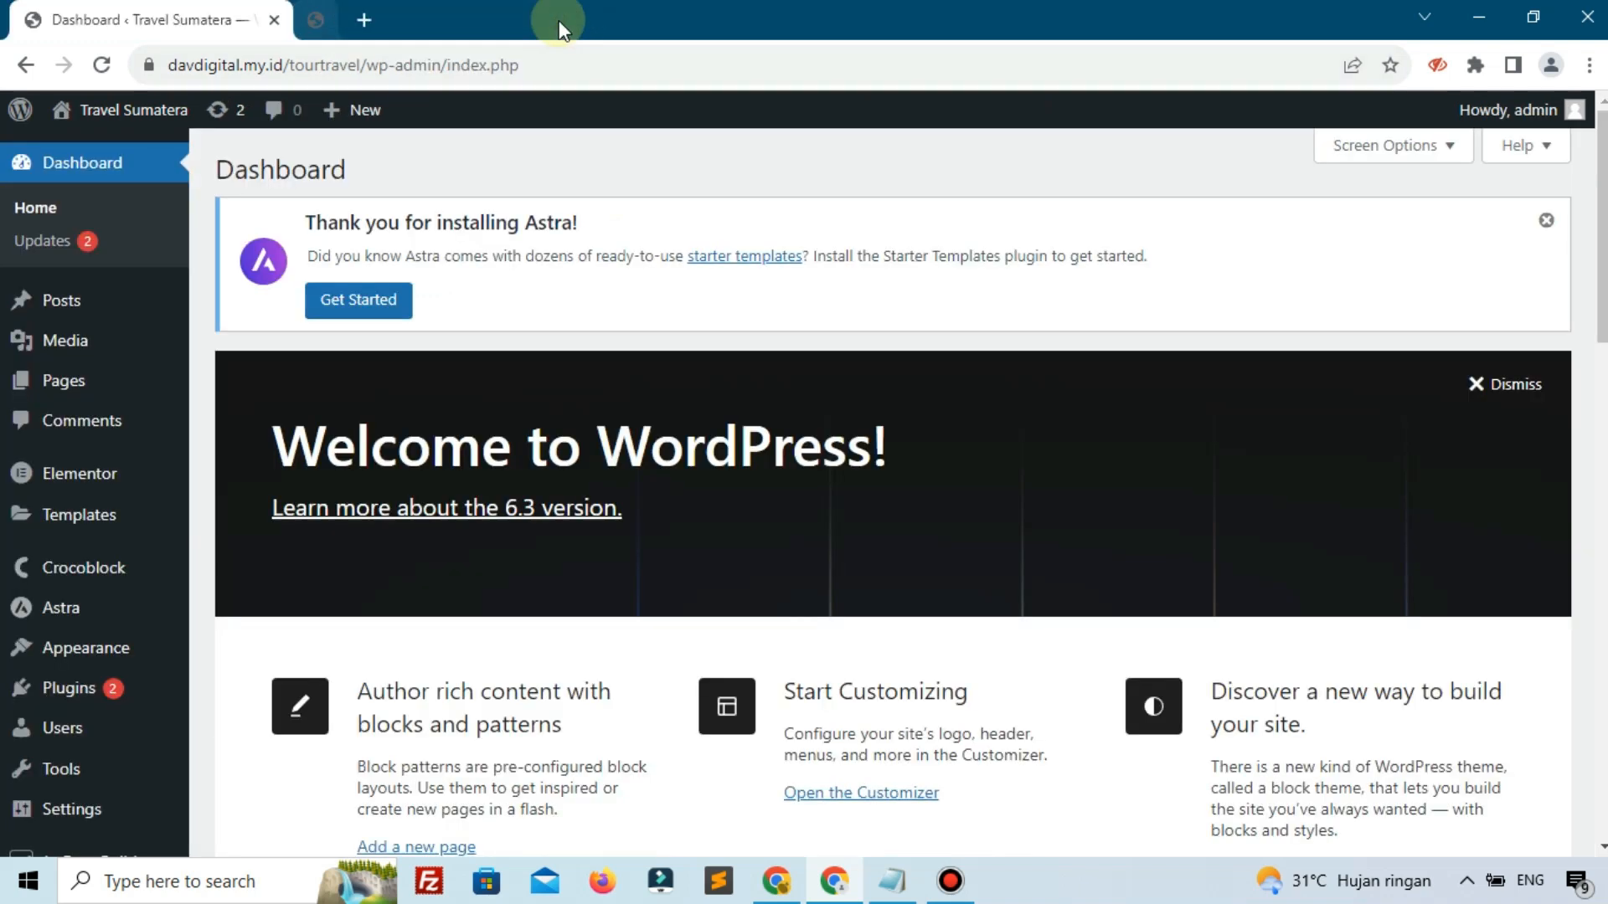
- Start a new custom post type in JetEngine and name it Tour
mouse_move(15, 360)
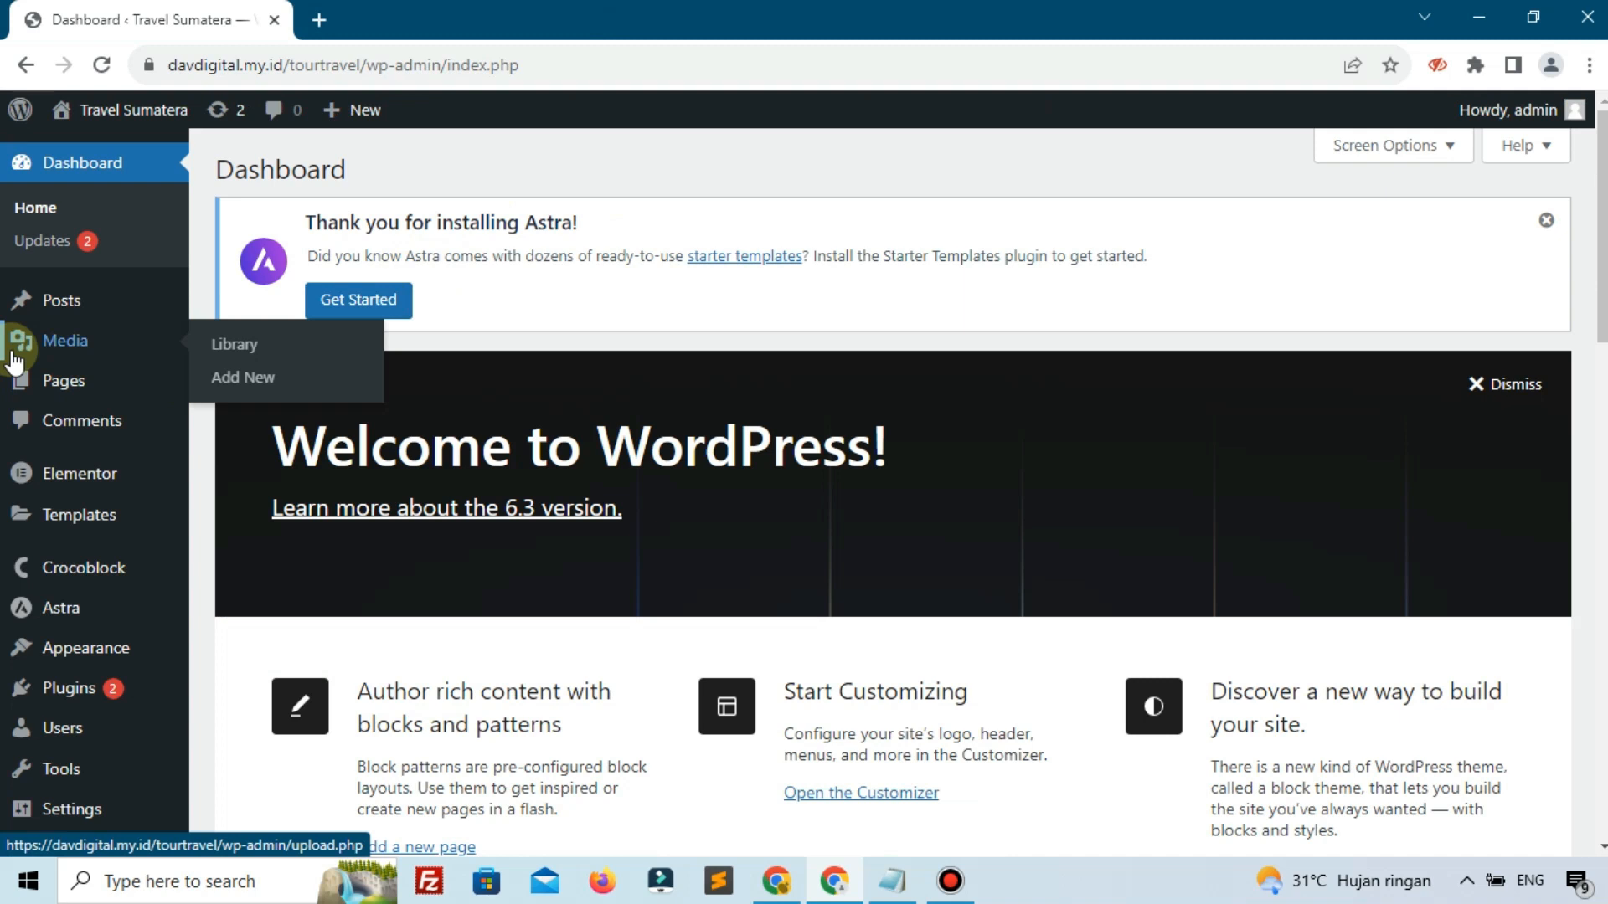
mouse_move(64, 479)
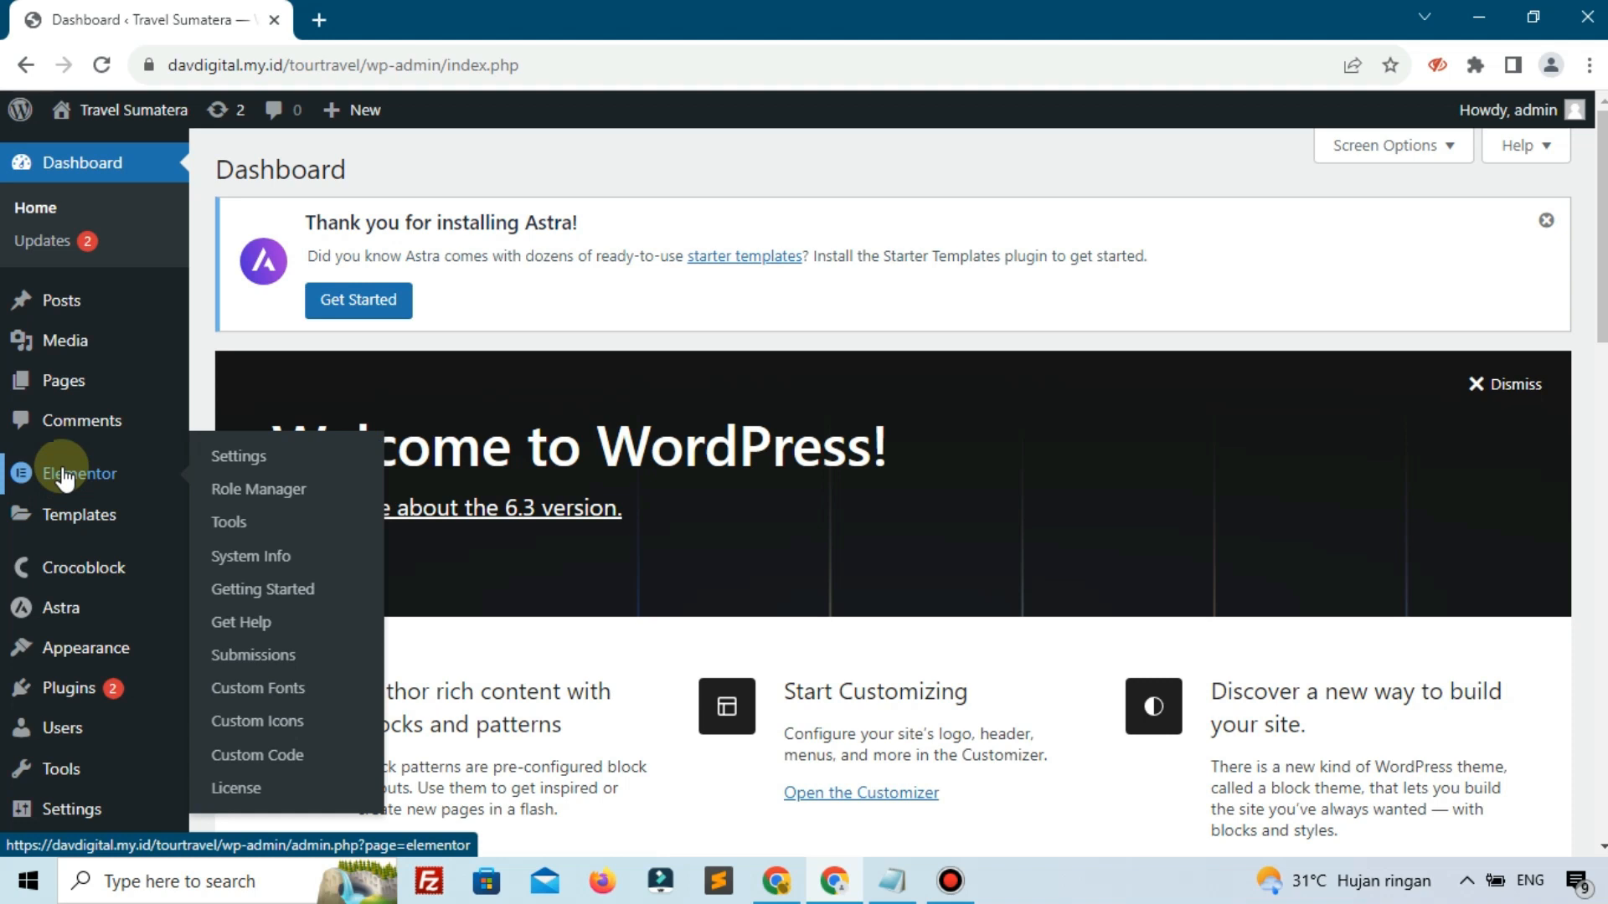
scroll(63, 477, "down", 5)
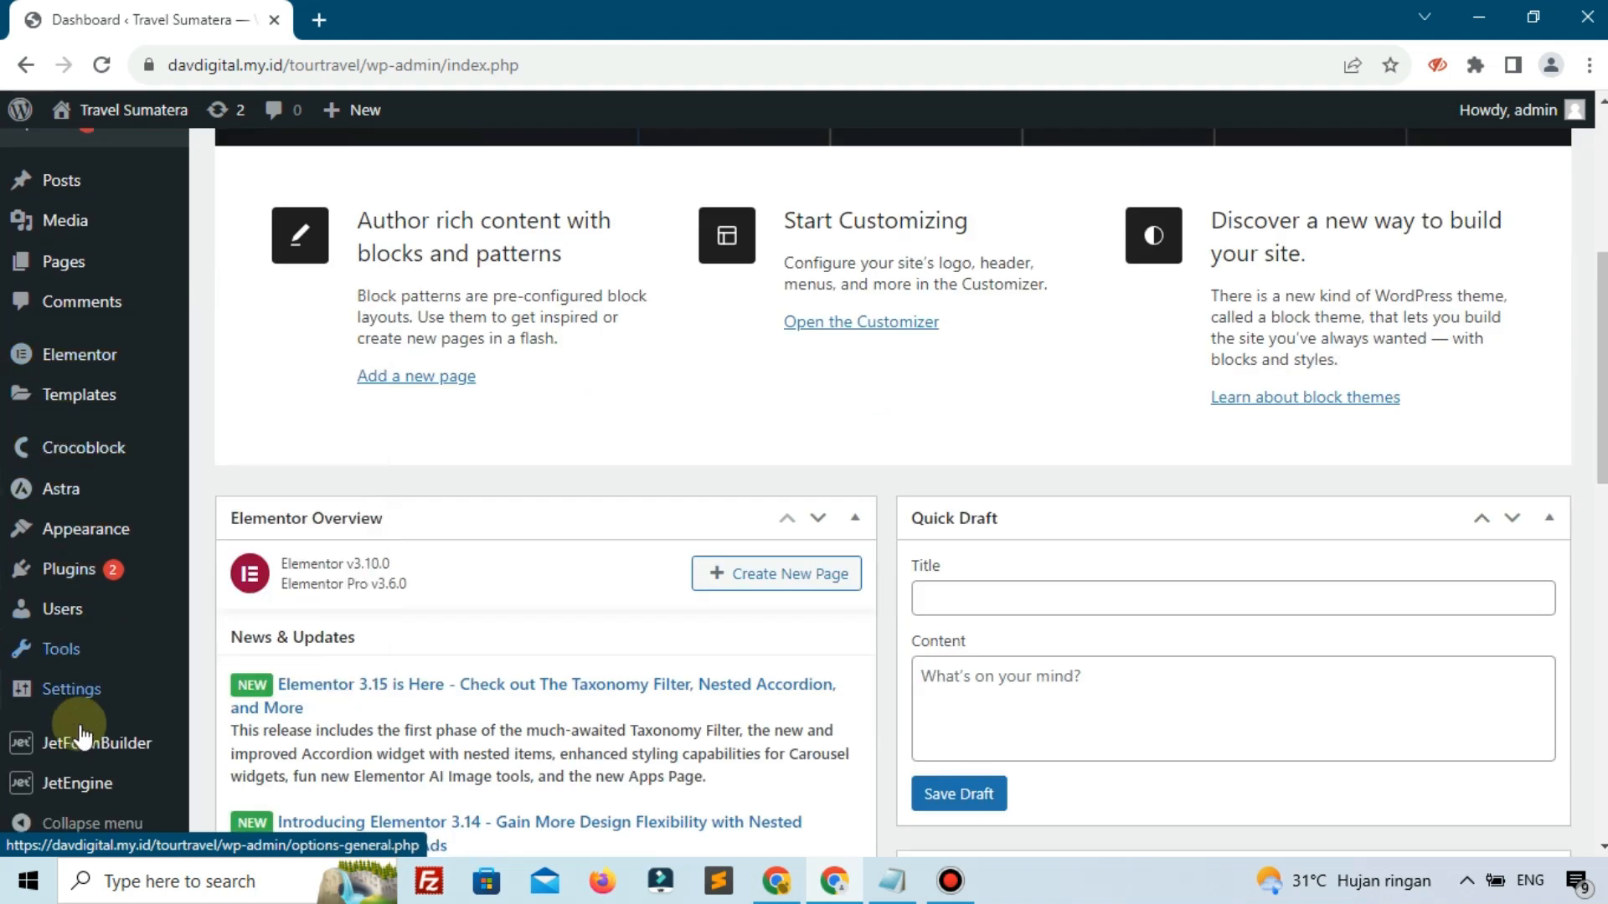
mouse_move(66, 799)
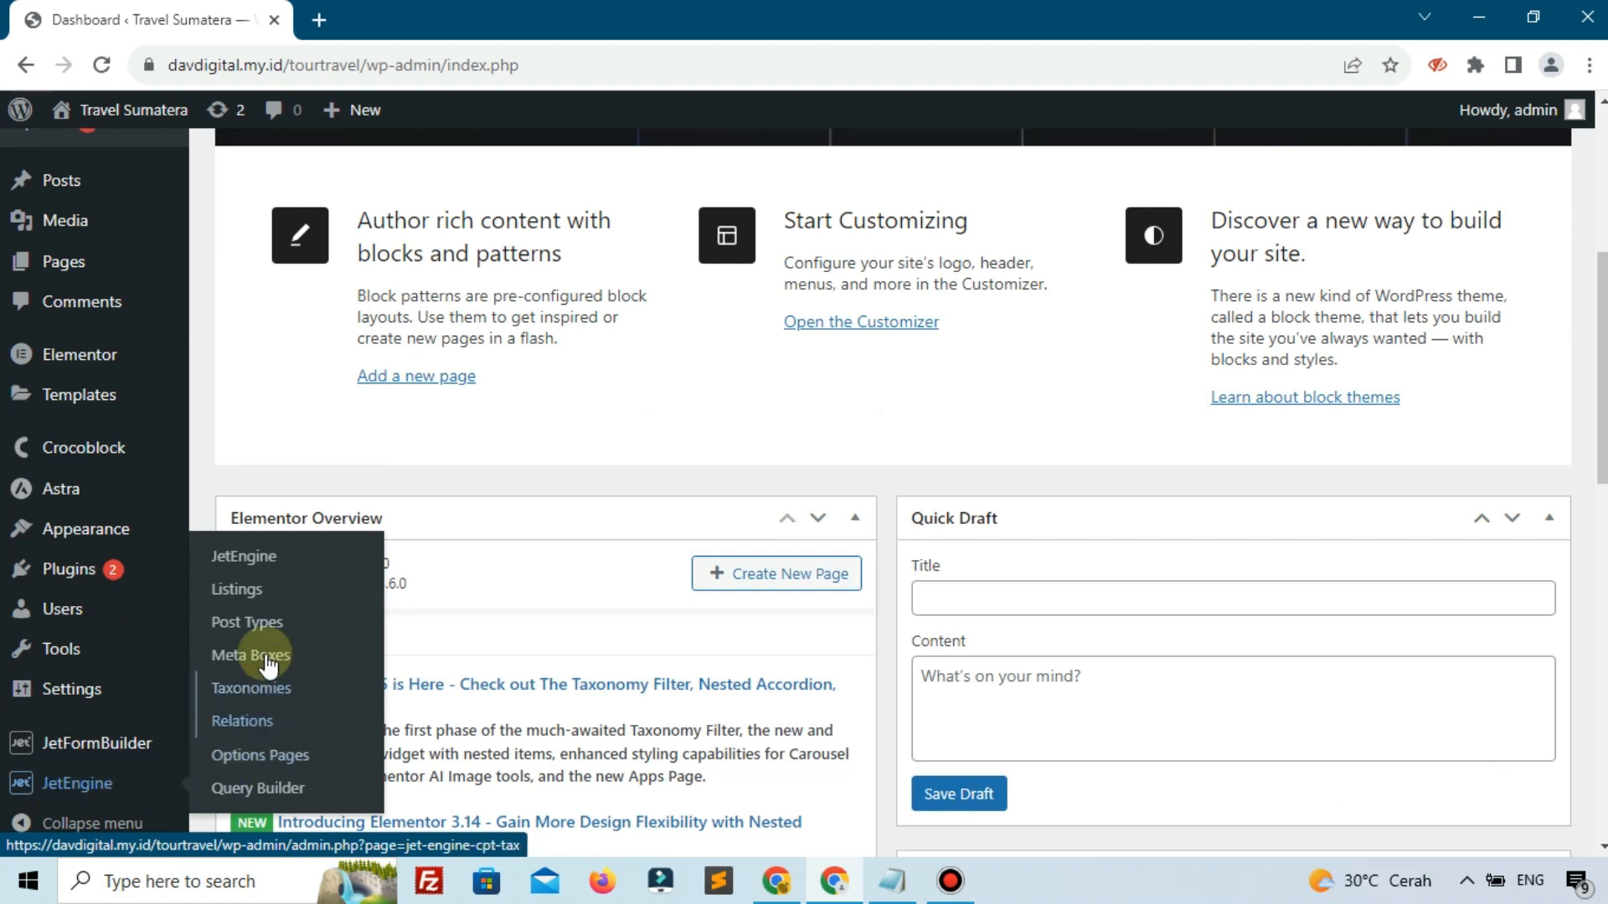
left_click(258, 625)
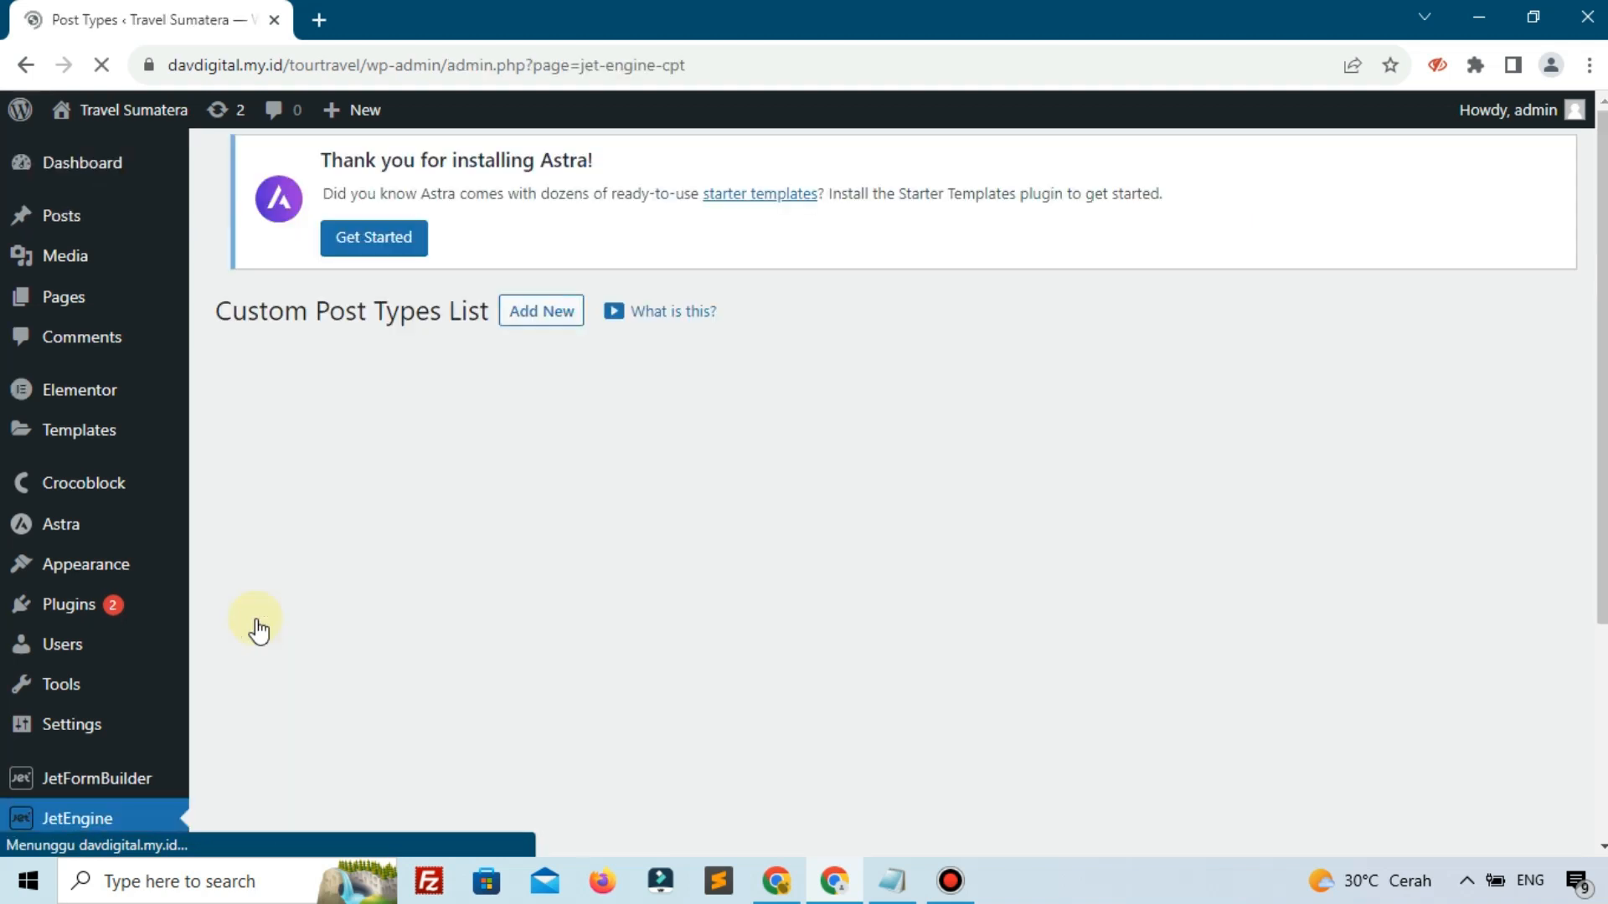
left_click(529, 174)
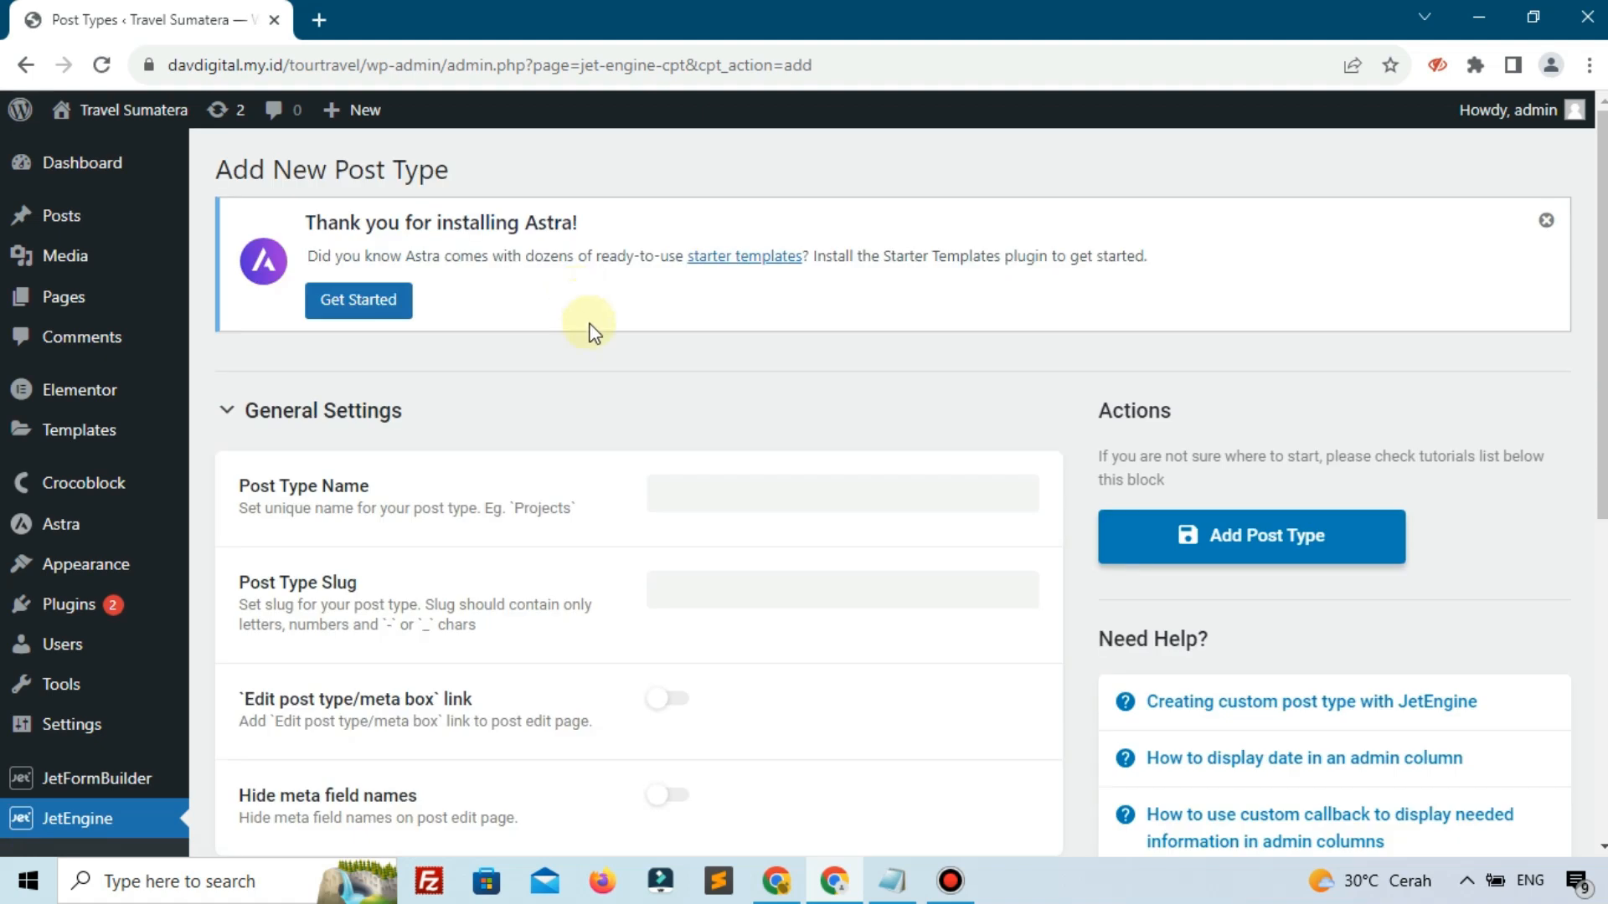
left_click(774, 509)
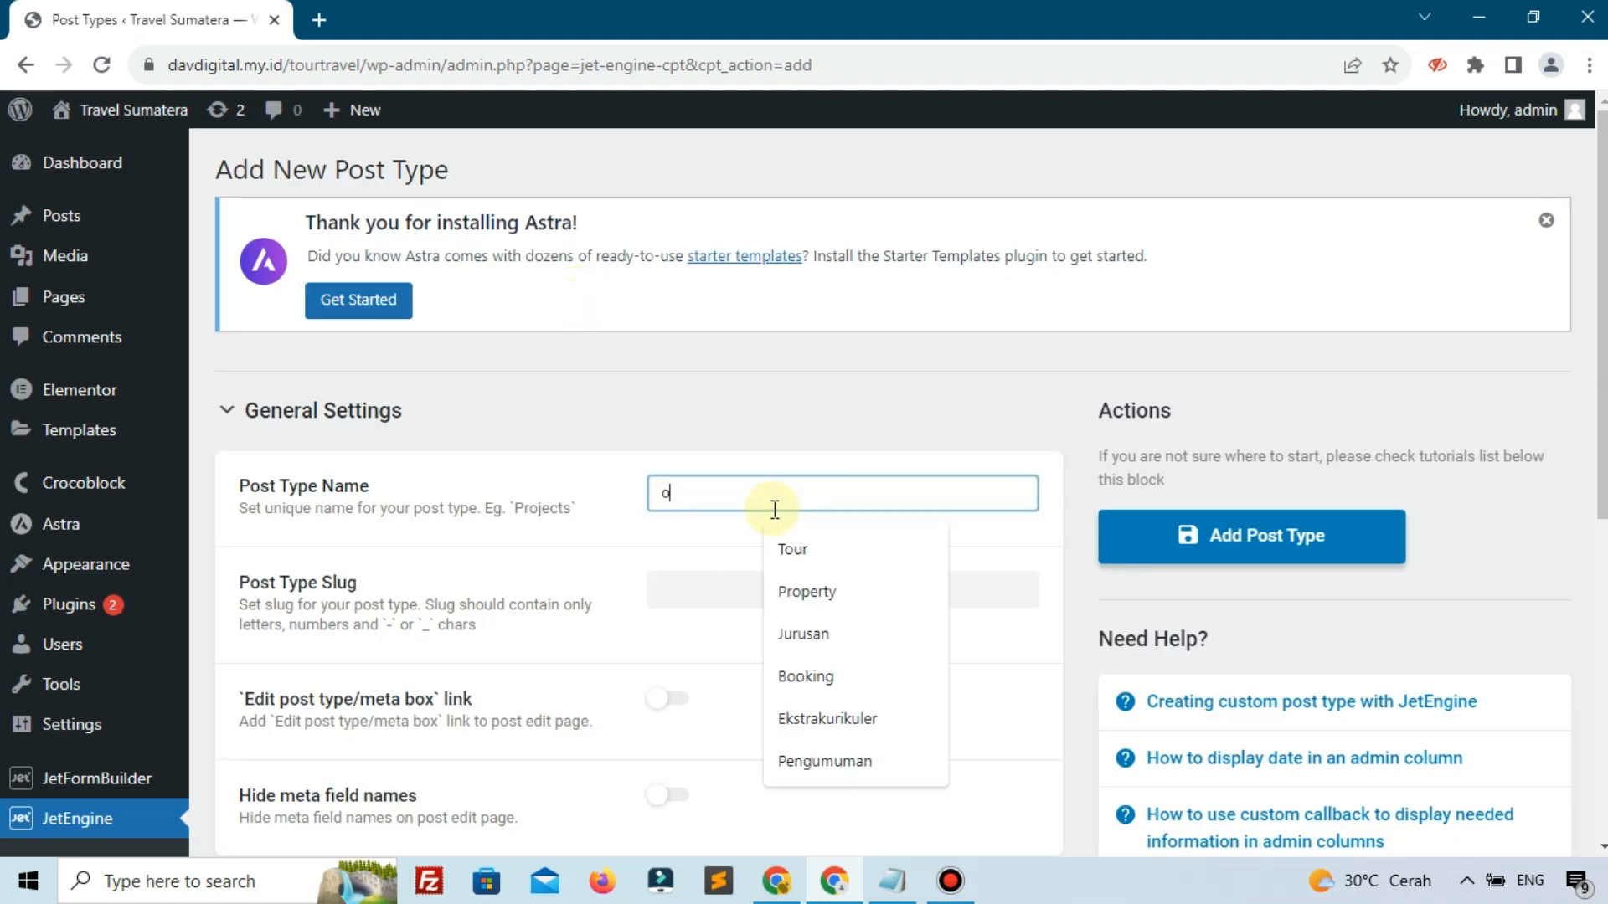
type("Tour")
left_click(592, 633)
- Add Thumbnail (Featured Image) to the supported features in the Tour post type's advanced settings
scroll(586, 620, "down", 7)
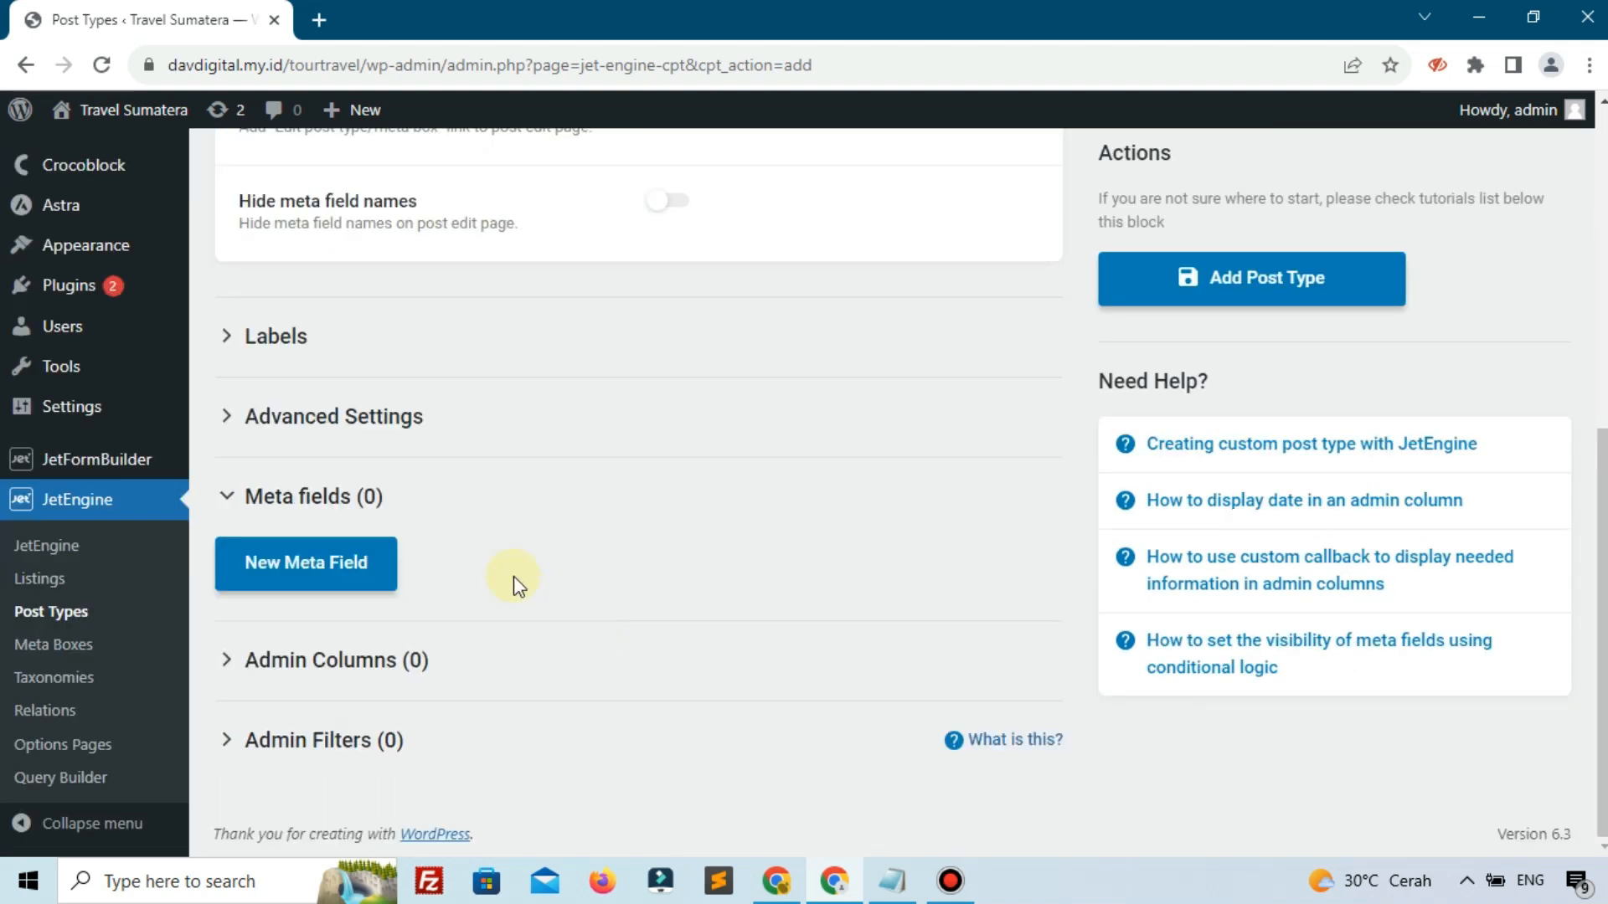
left_click(388, 418)
scroll(418, 465, "down", 8)
scroll(418, 465, "down", 10)
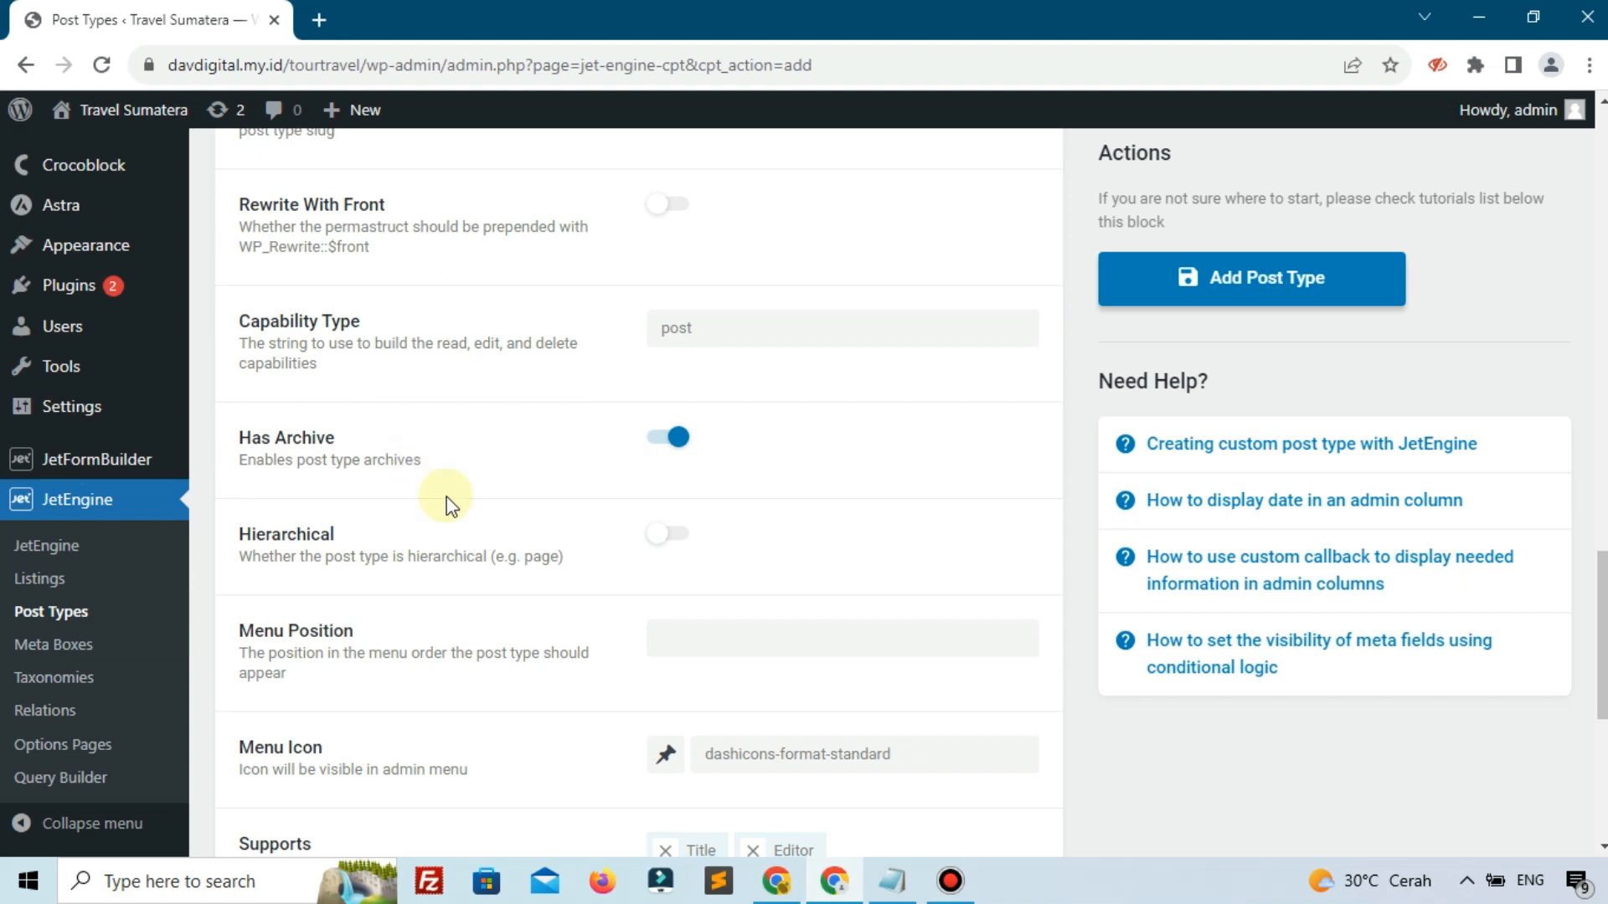
left_click(678, 385)
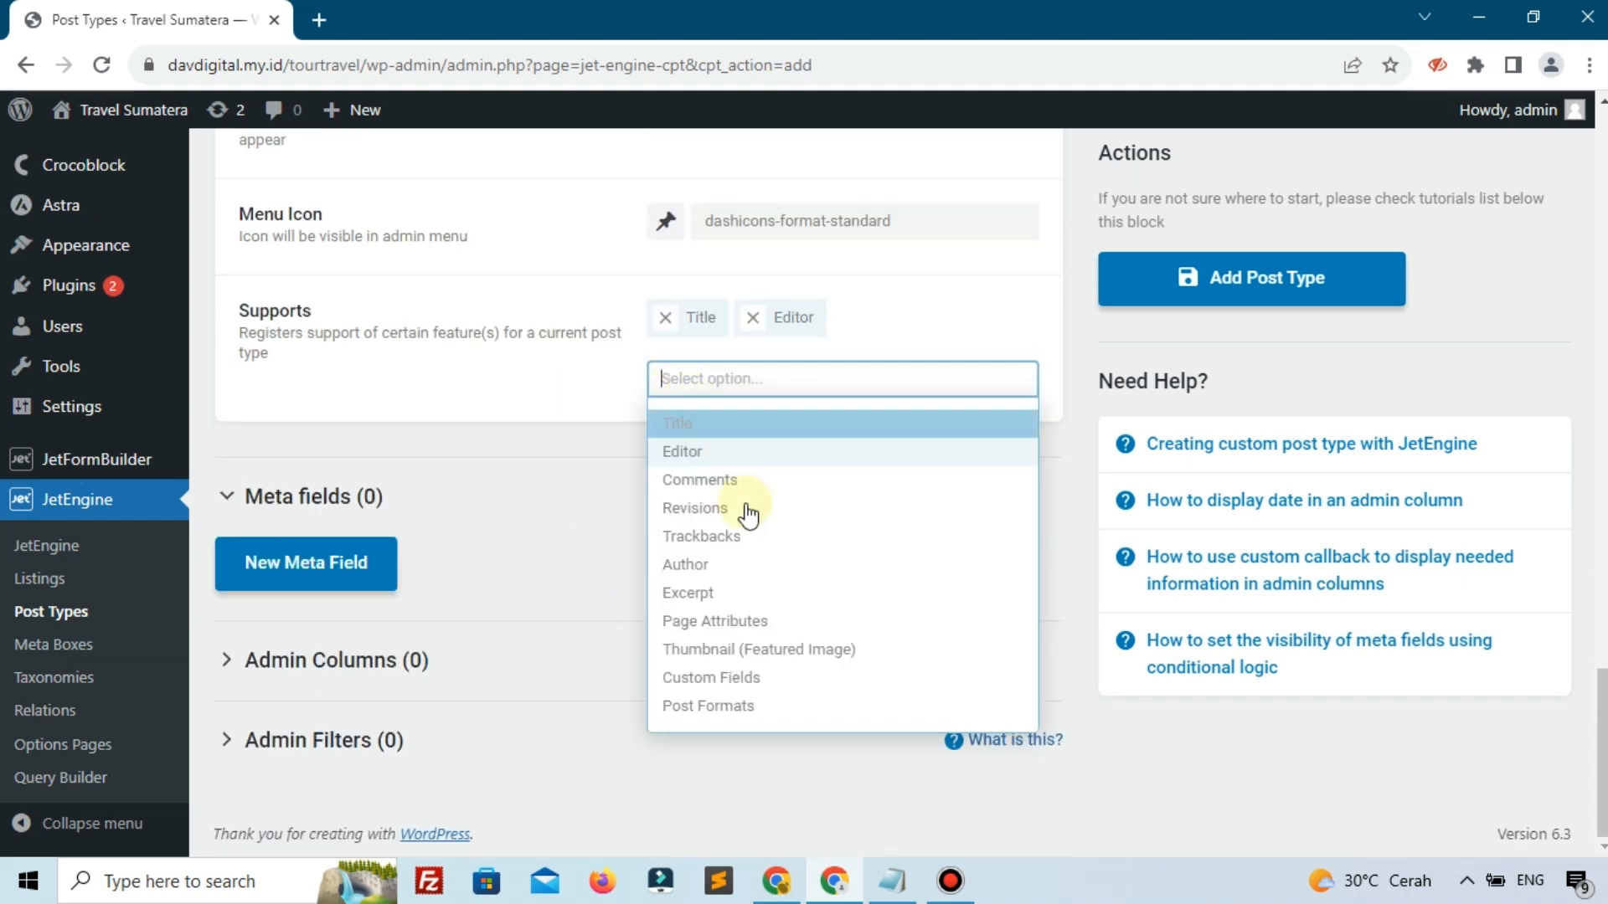
left_click(786, 648)
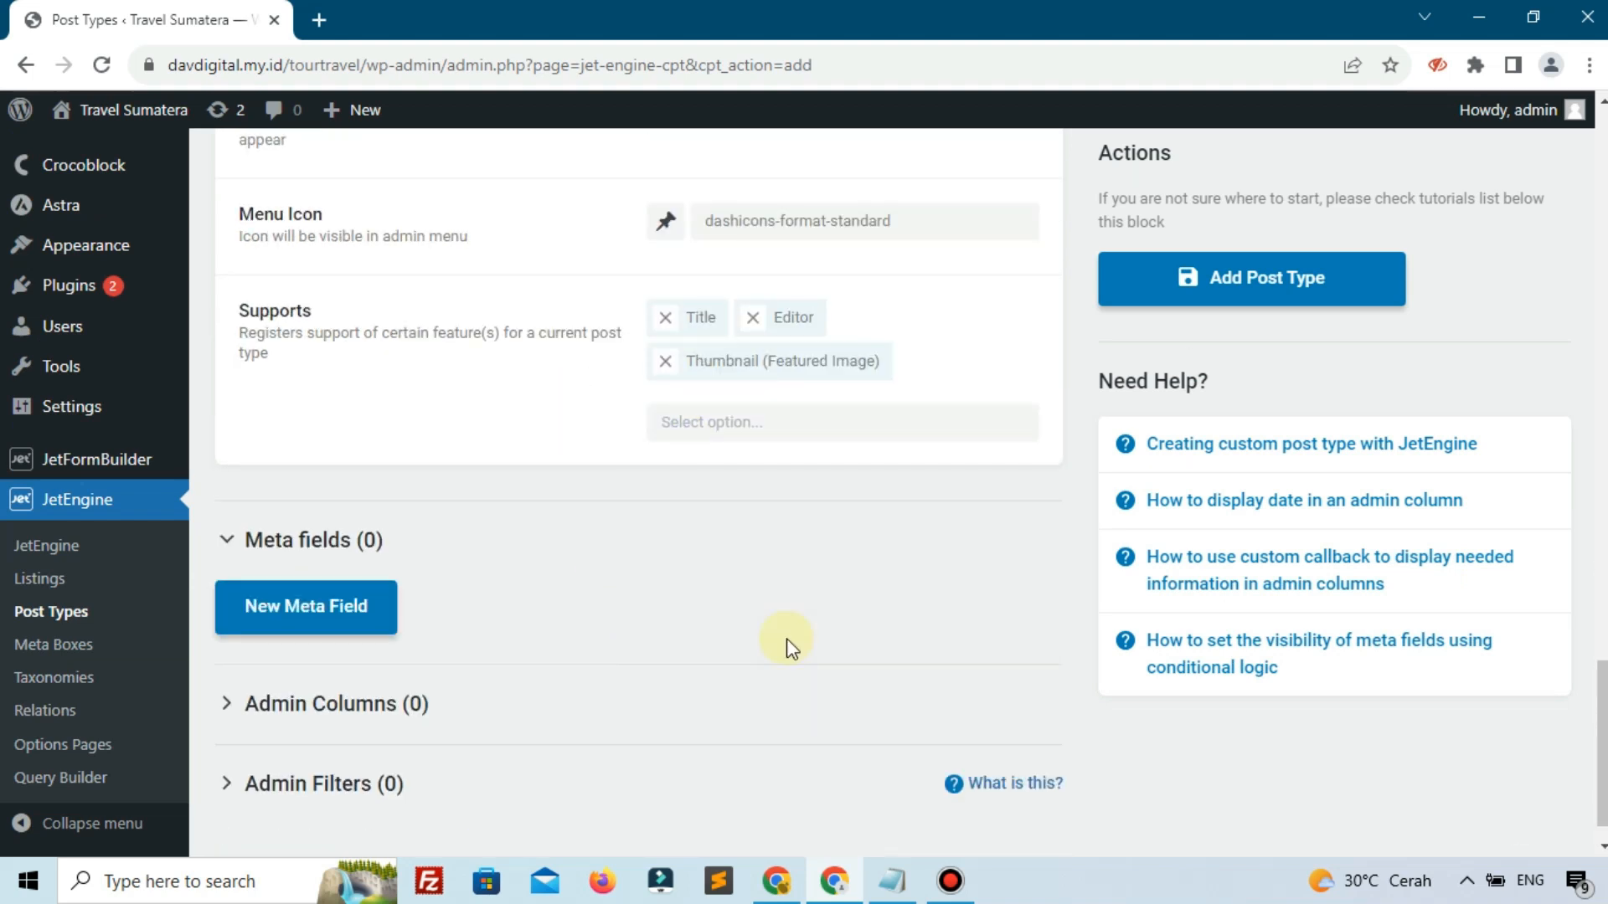
- Choose the dashicons-universal-access icon as the Tour post type's menu icon
scroll(708, 411, "up", 3)
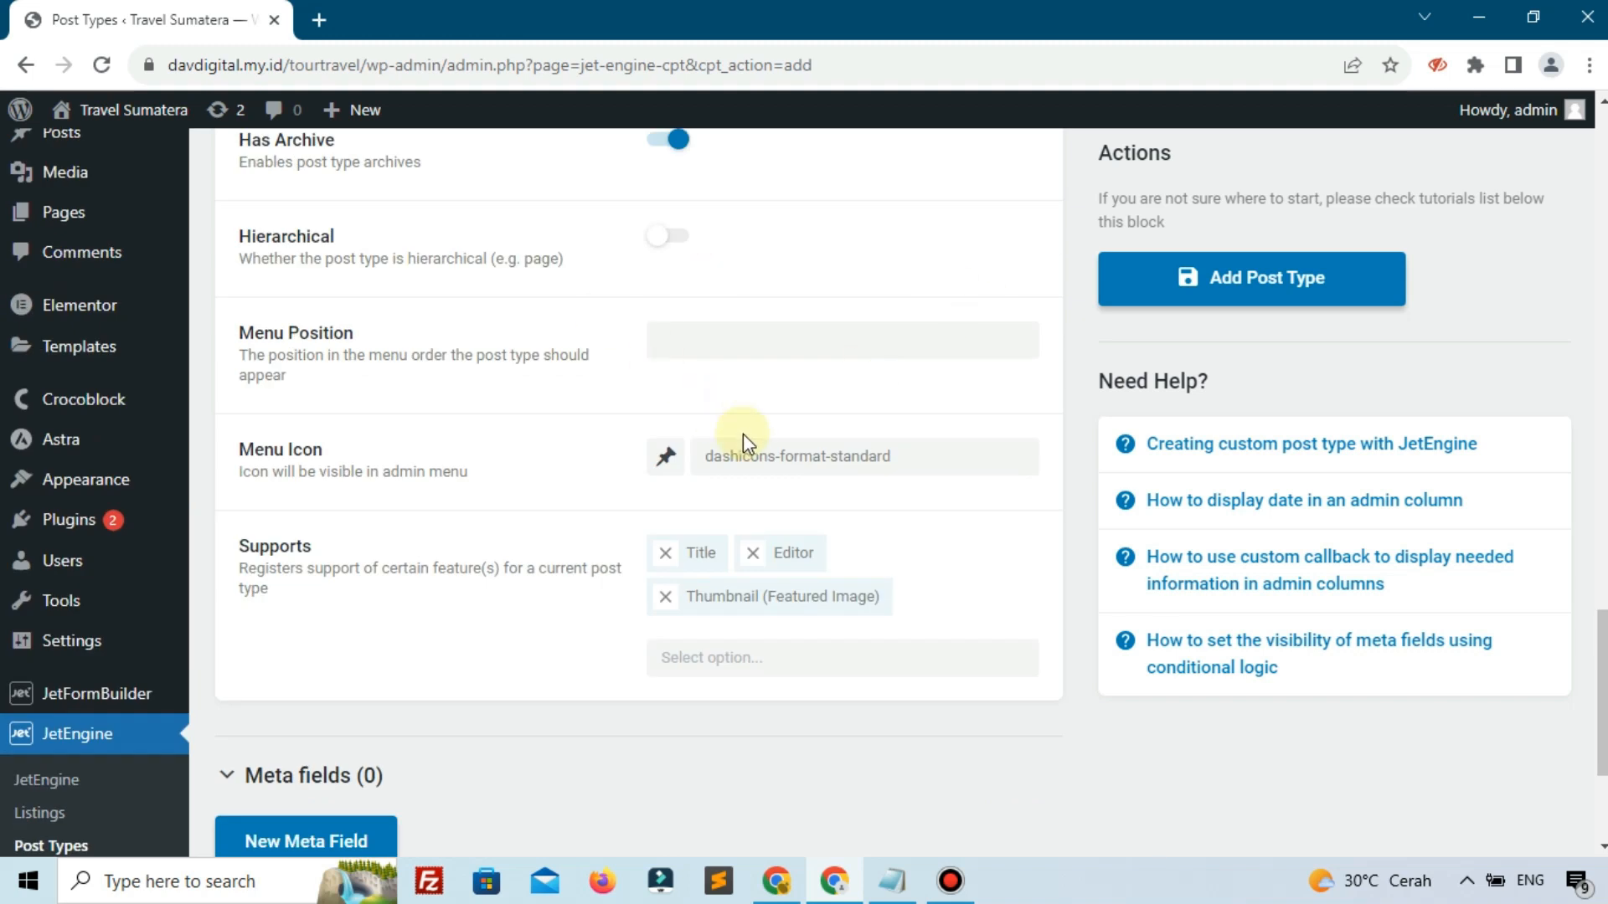
left_click(742, 455)
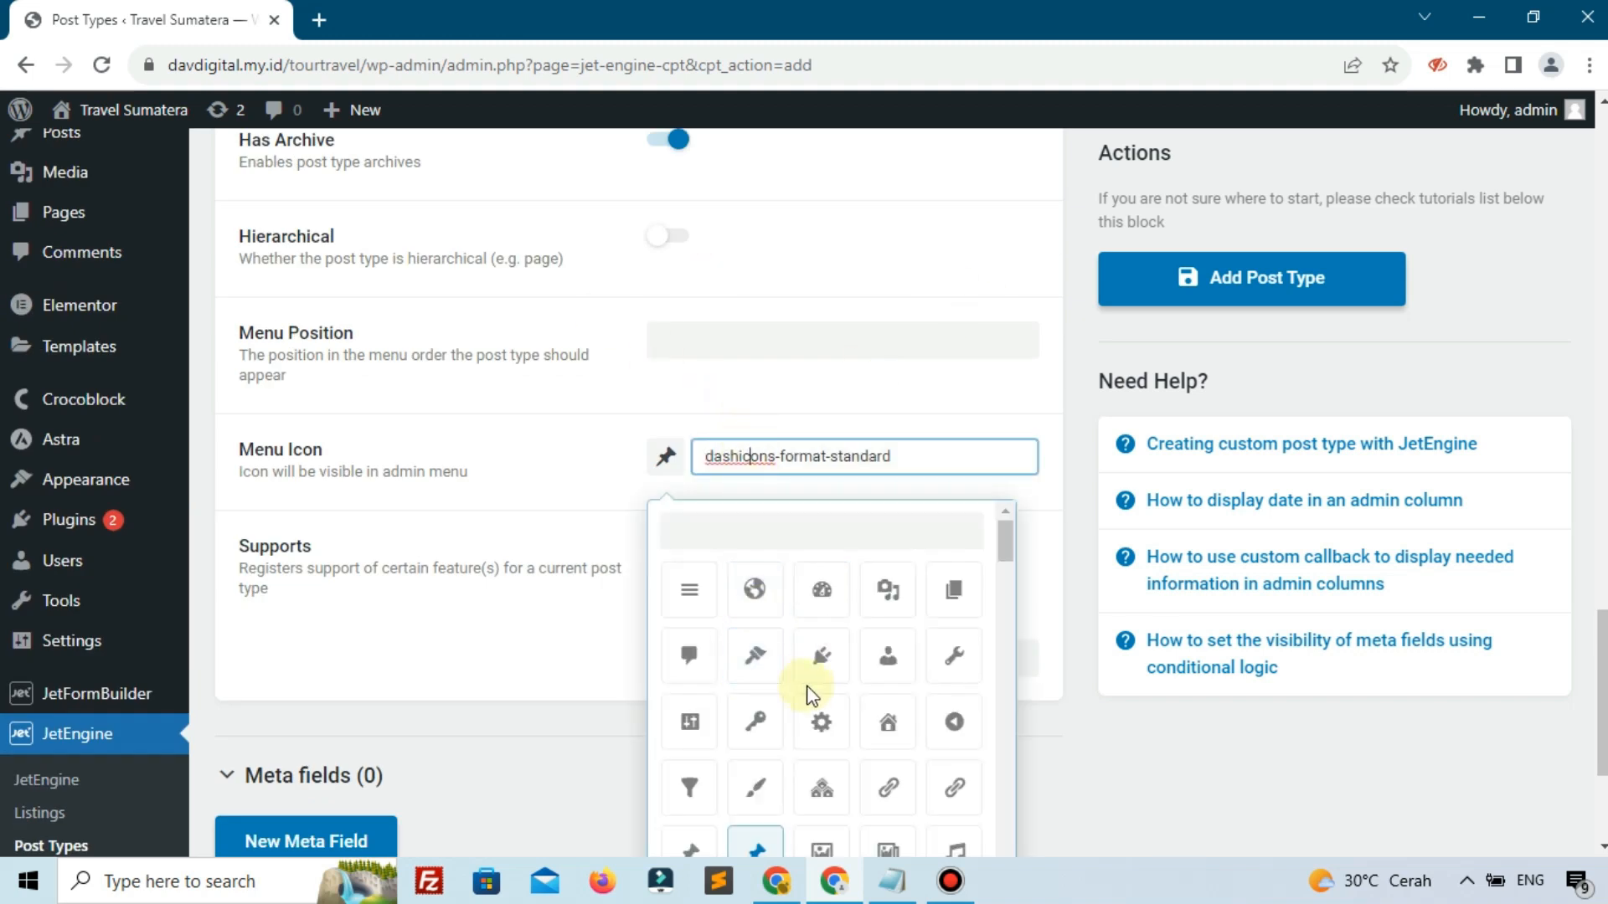
scroll(779, 661, "down", 10)
scroll(818, 710, "down", 8)
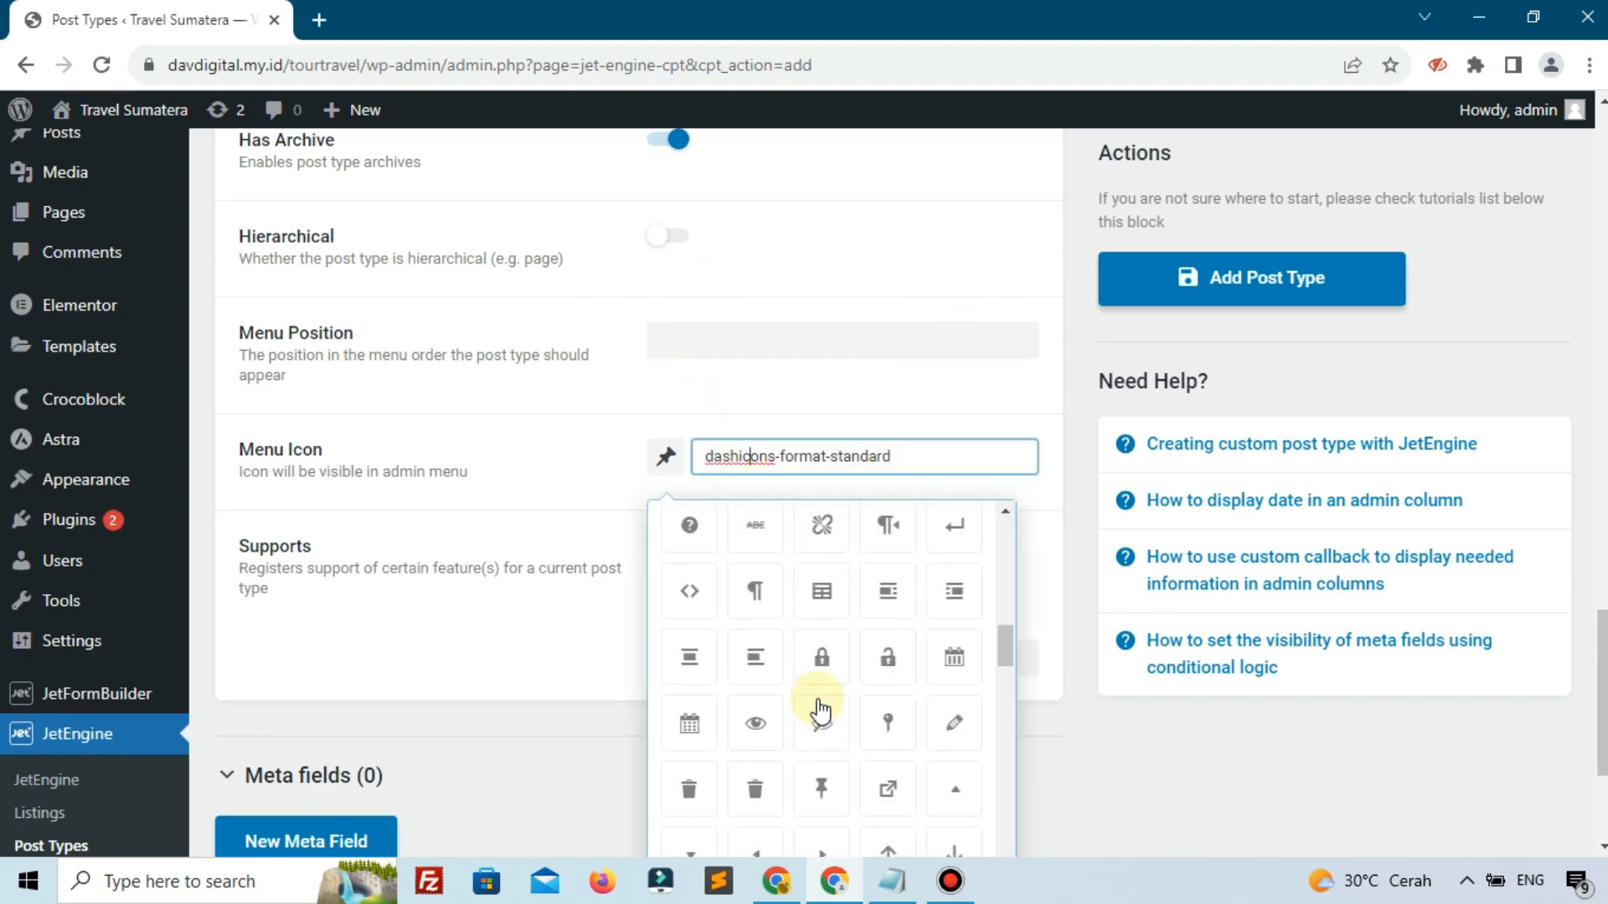
scroll(804, 716, "down", 2)
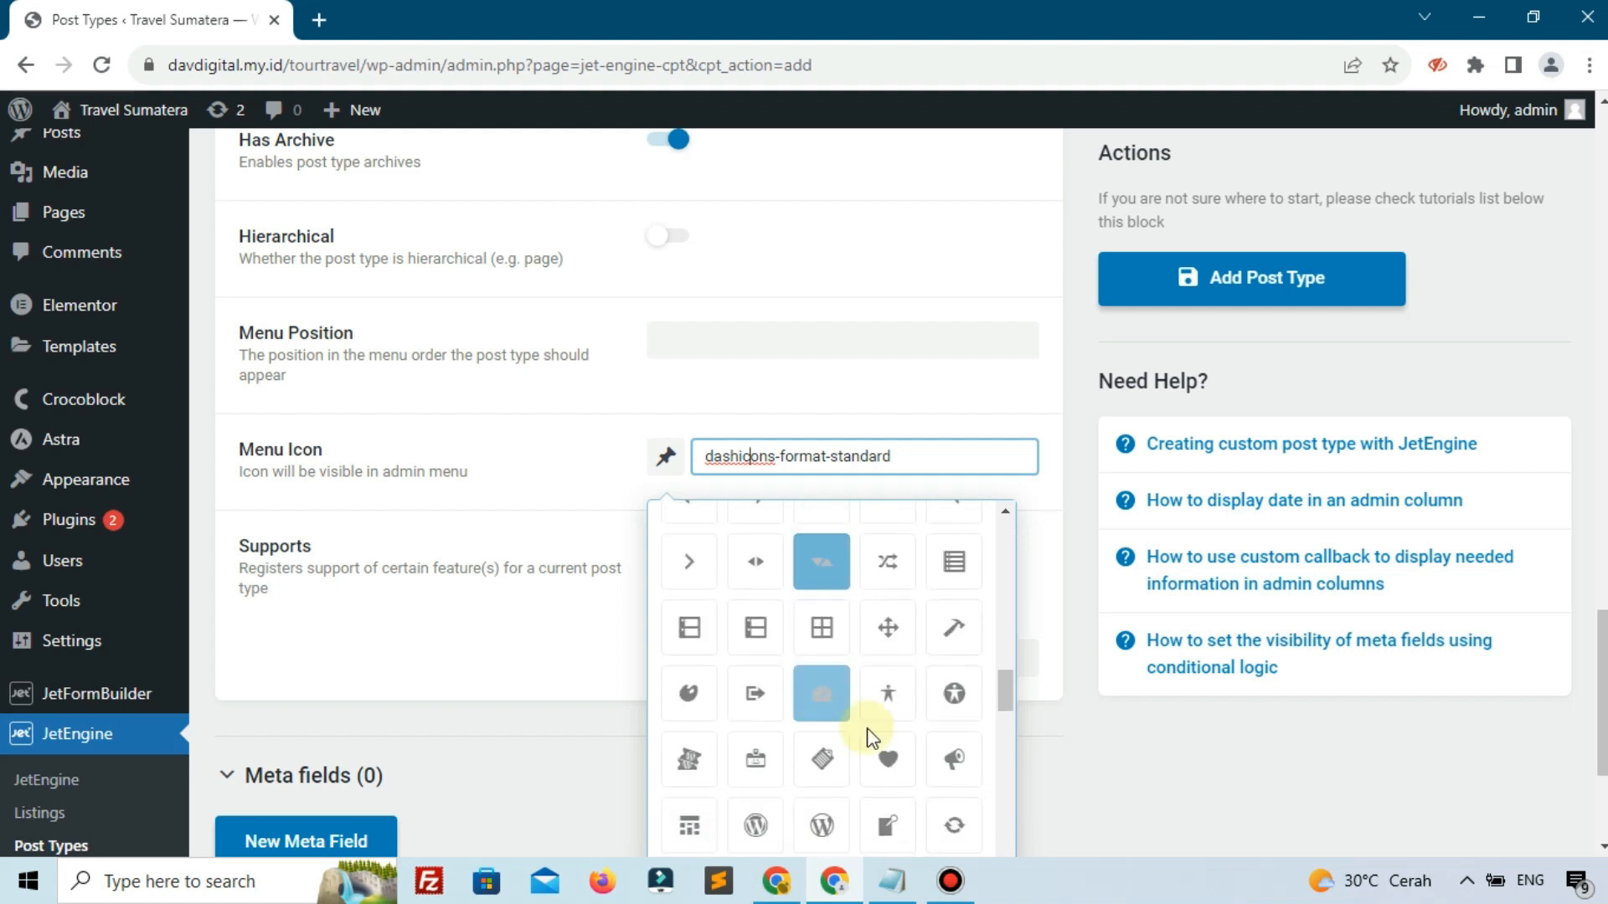
scroll(825, 699, "down", 6)
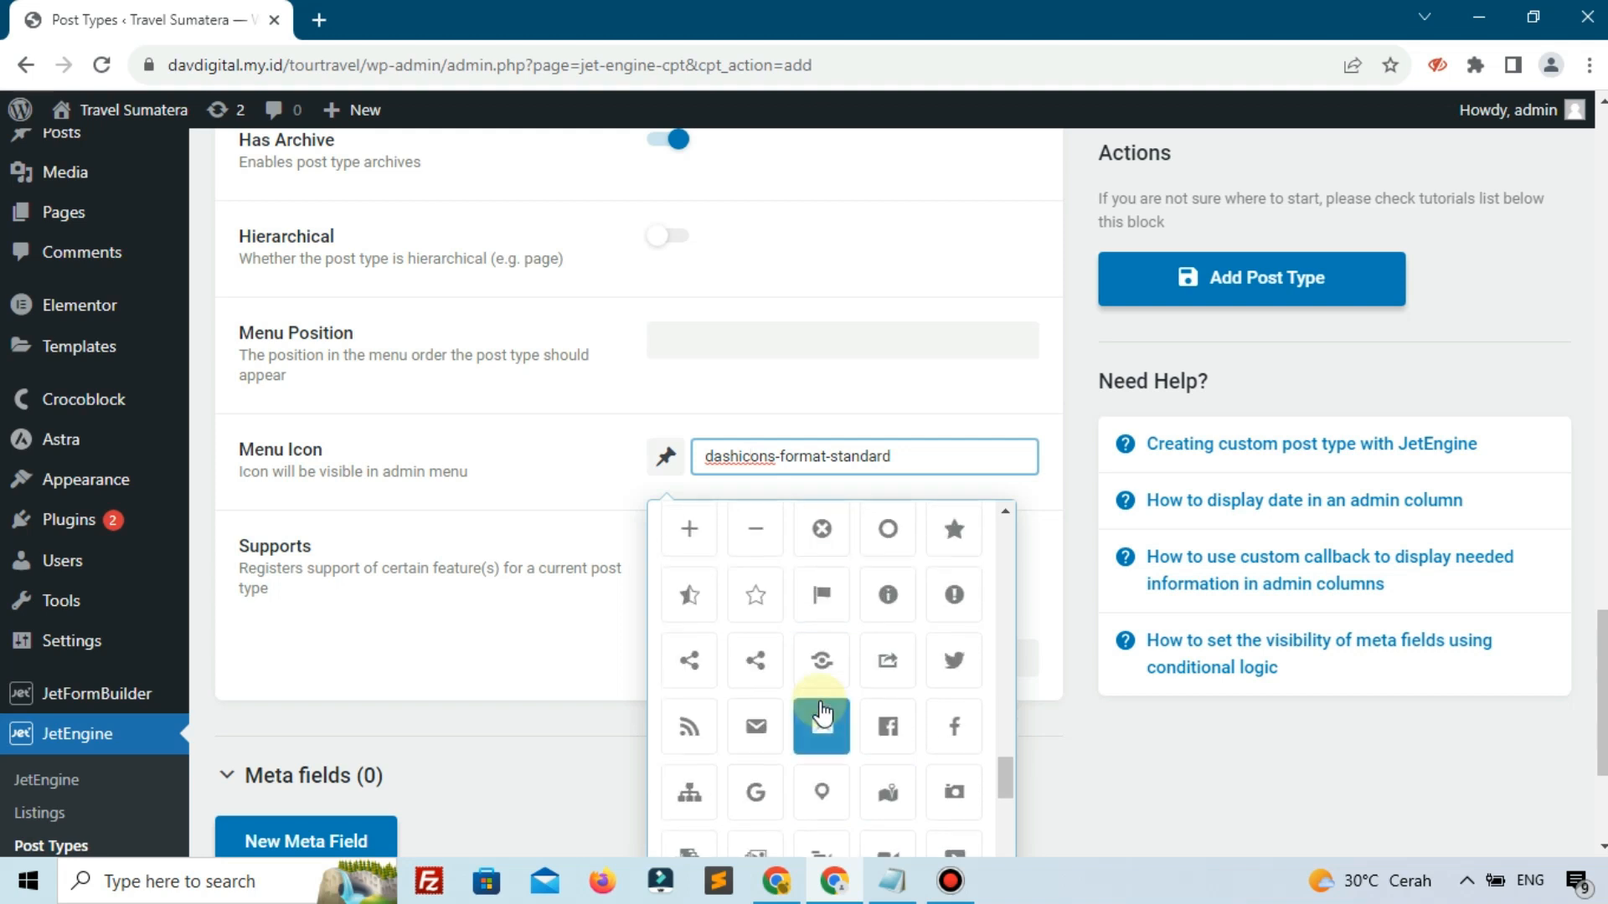
scroll(820, 711, "down", 3)
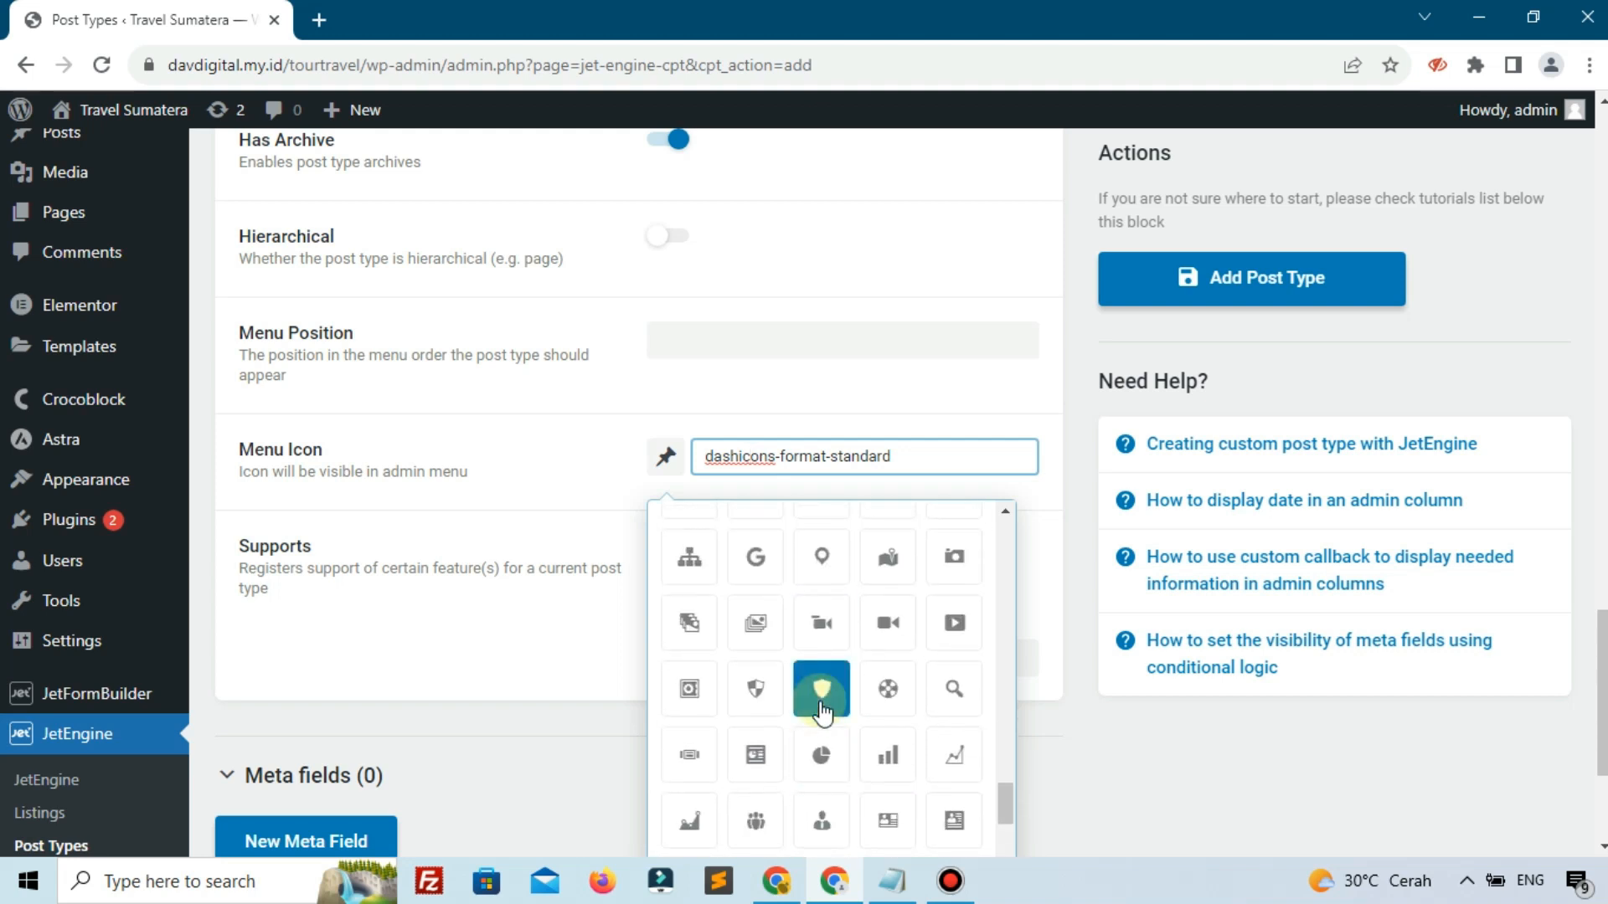
scroll(820, 711, "up", 9)
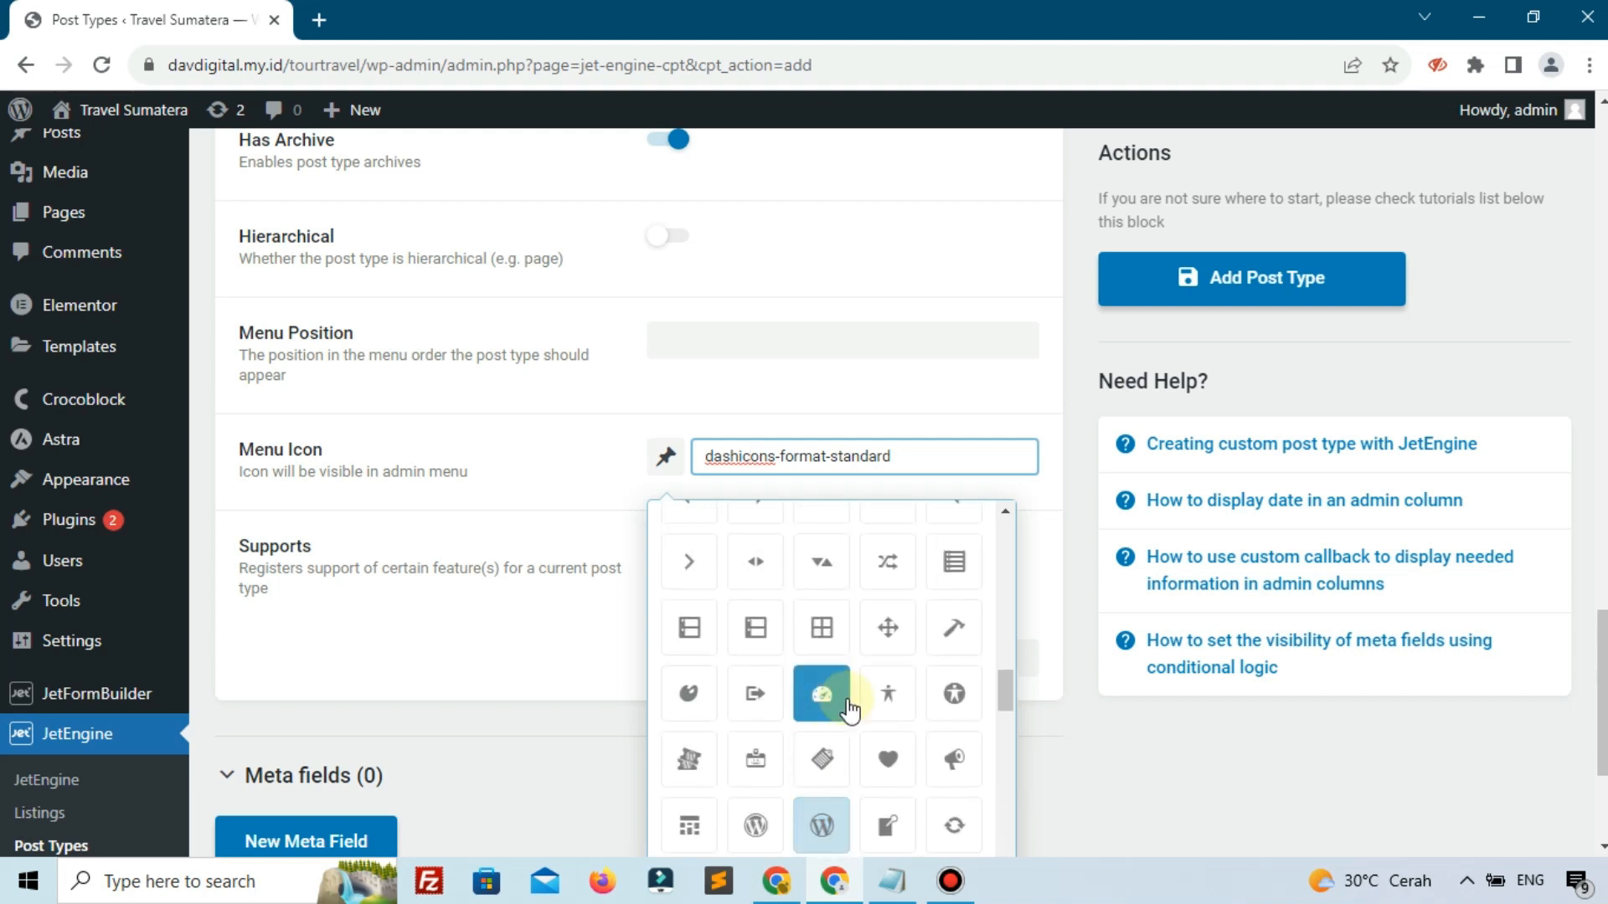
left_click(875, 699)
- Save the new Tour post type and check its entry in the admin menu
scroll(682, 536, "down", 3)
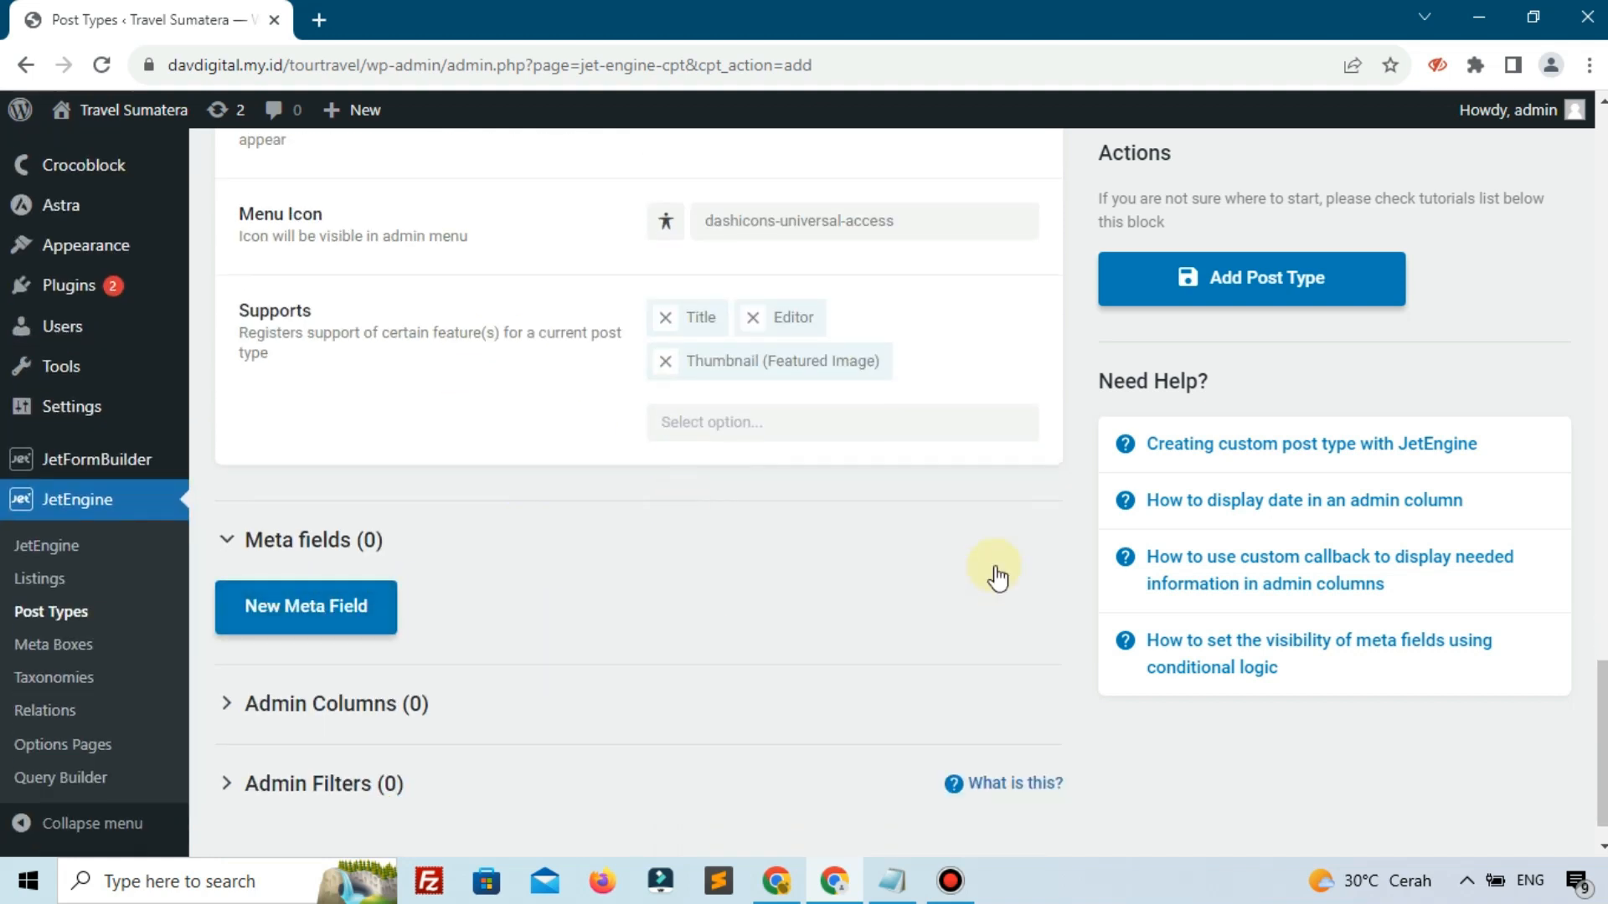
left_click(1218, 292)
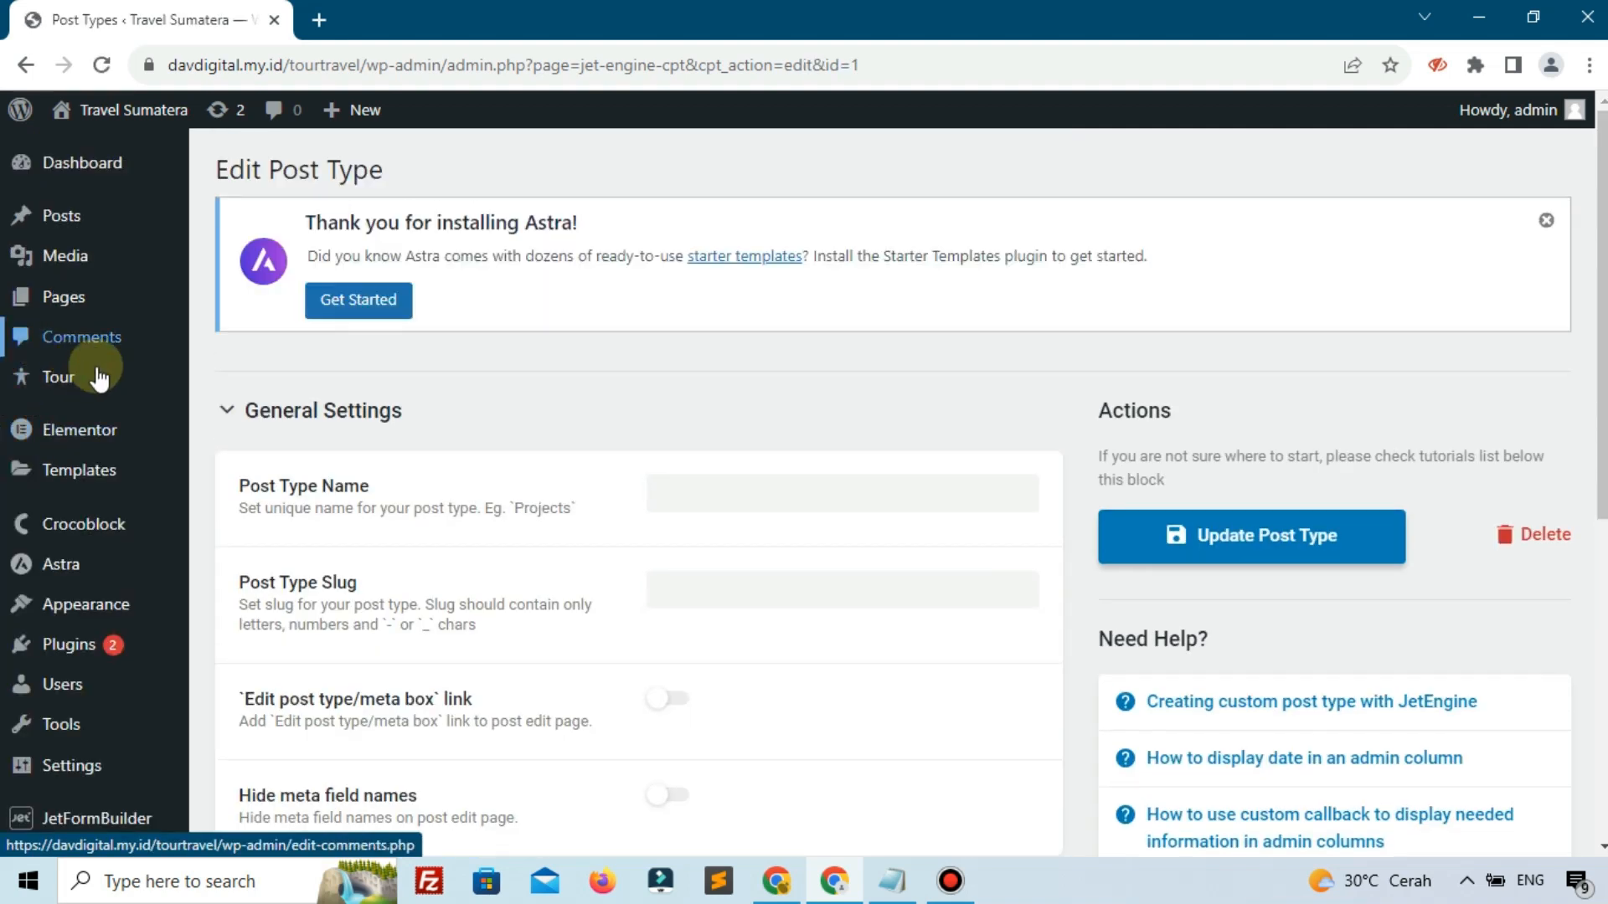
mouse_move(53, 390)
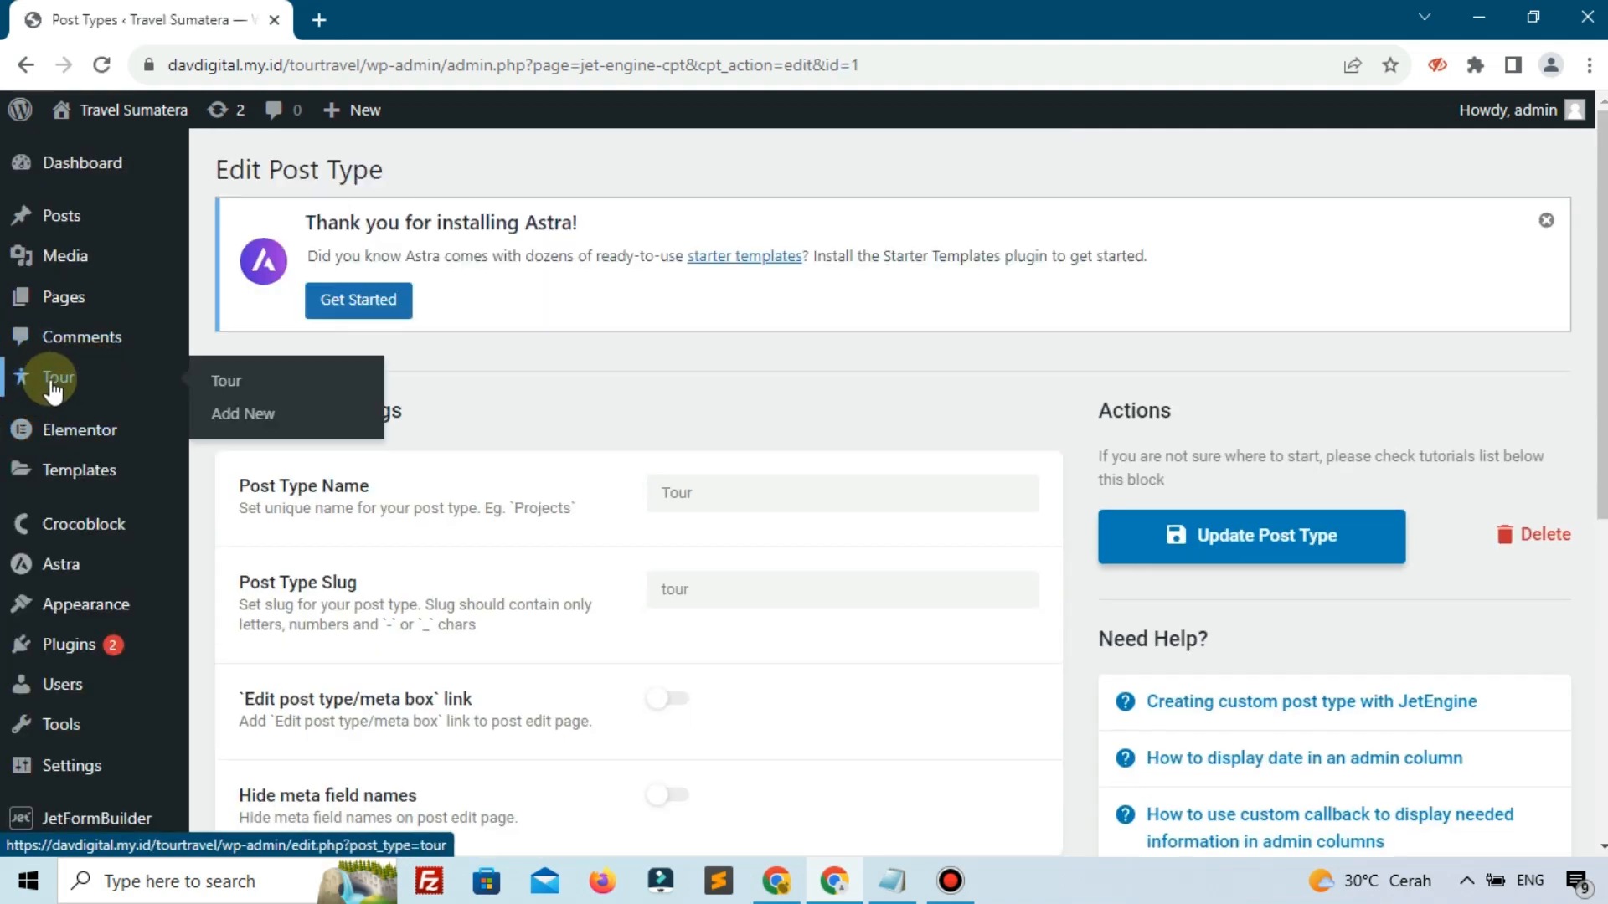
- Add a new meta field labelled Harga to the Tour post type
scroll(410, 438, "down", 6)
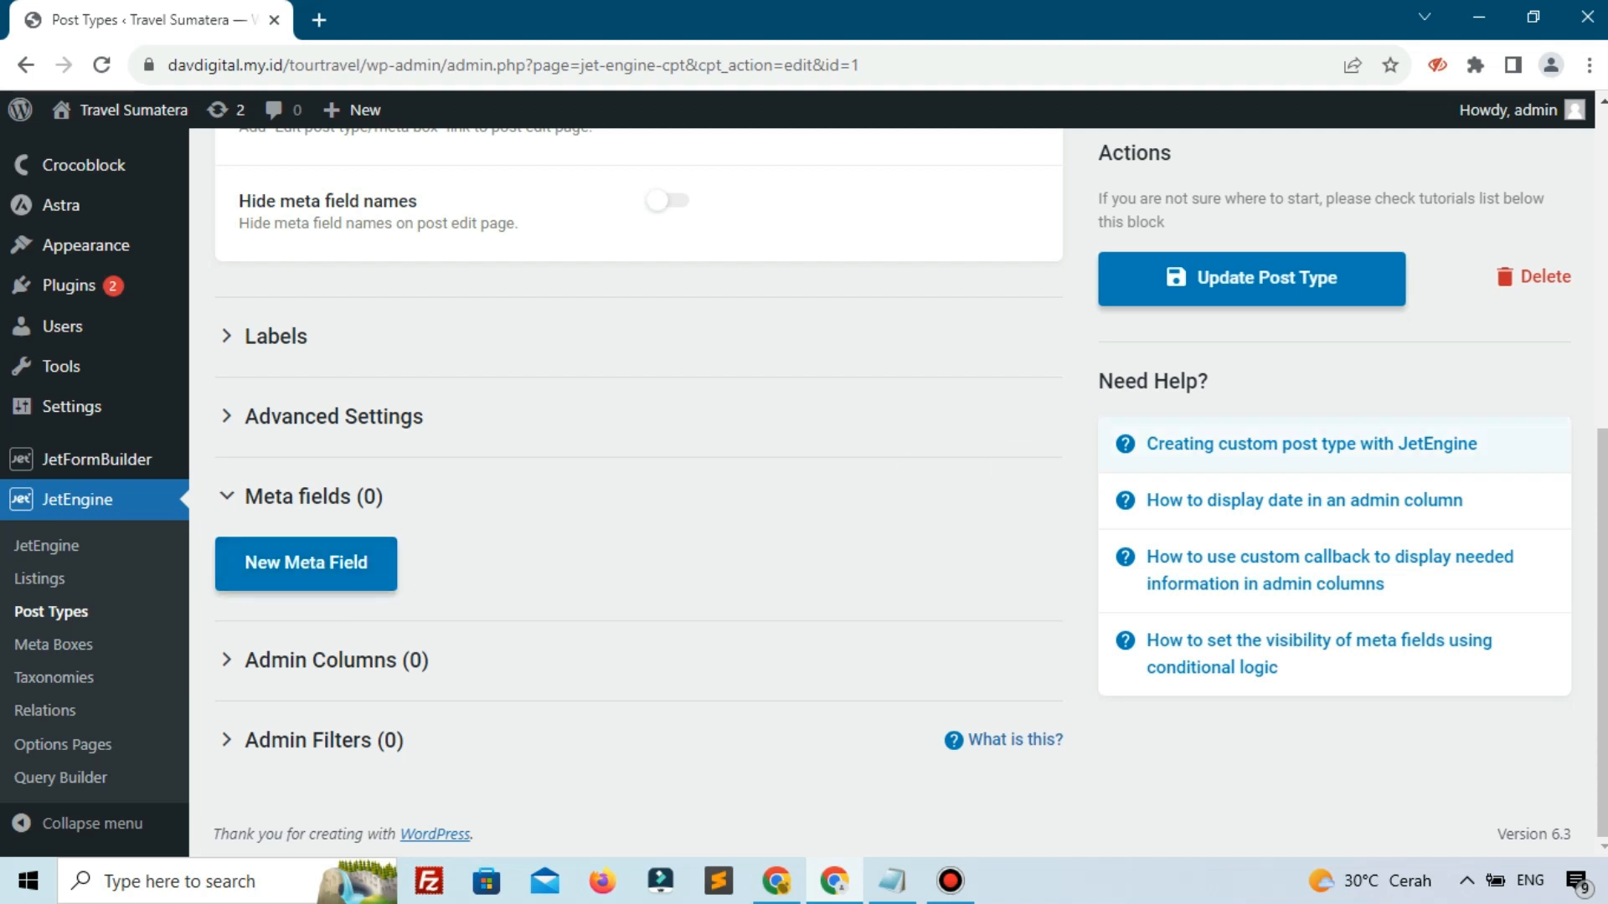
key("alt+Tab")
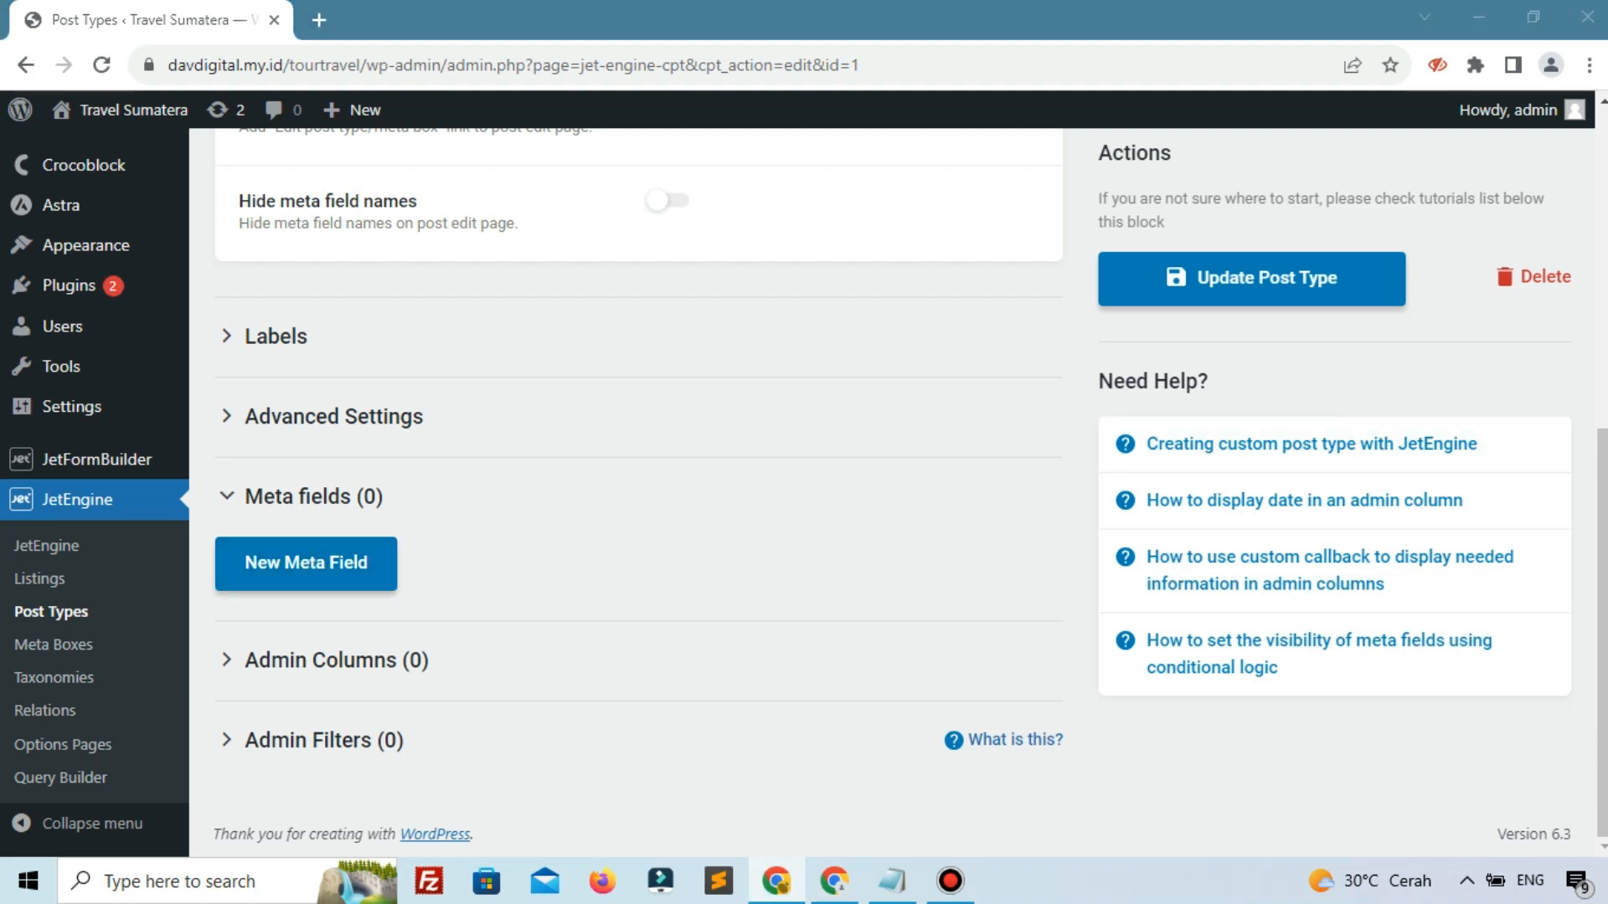
left_click(337, 581)
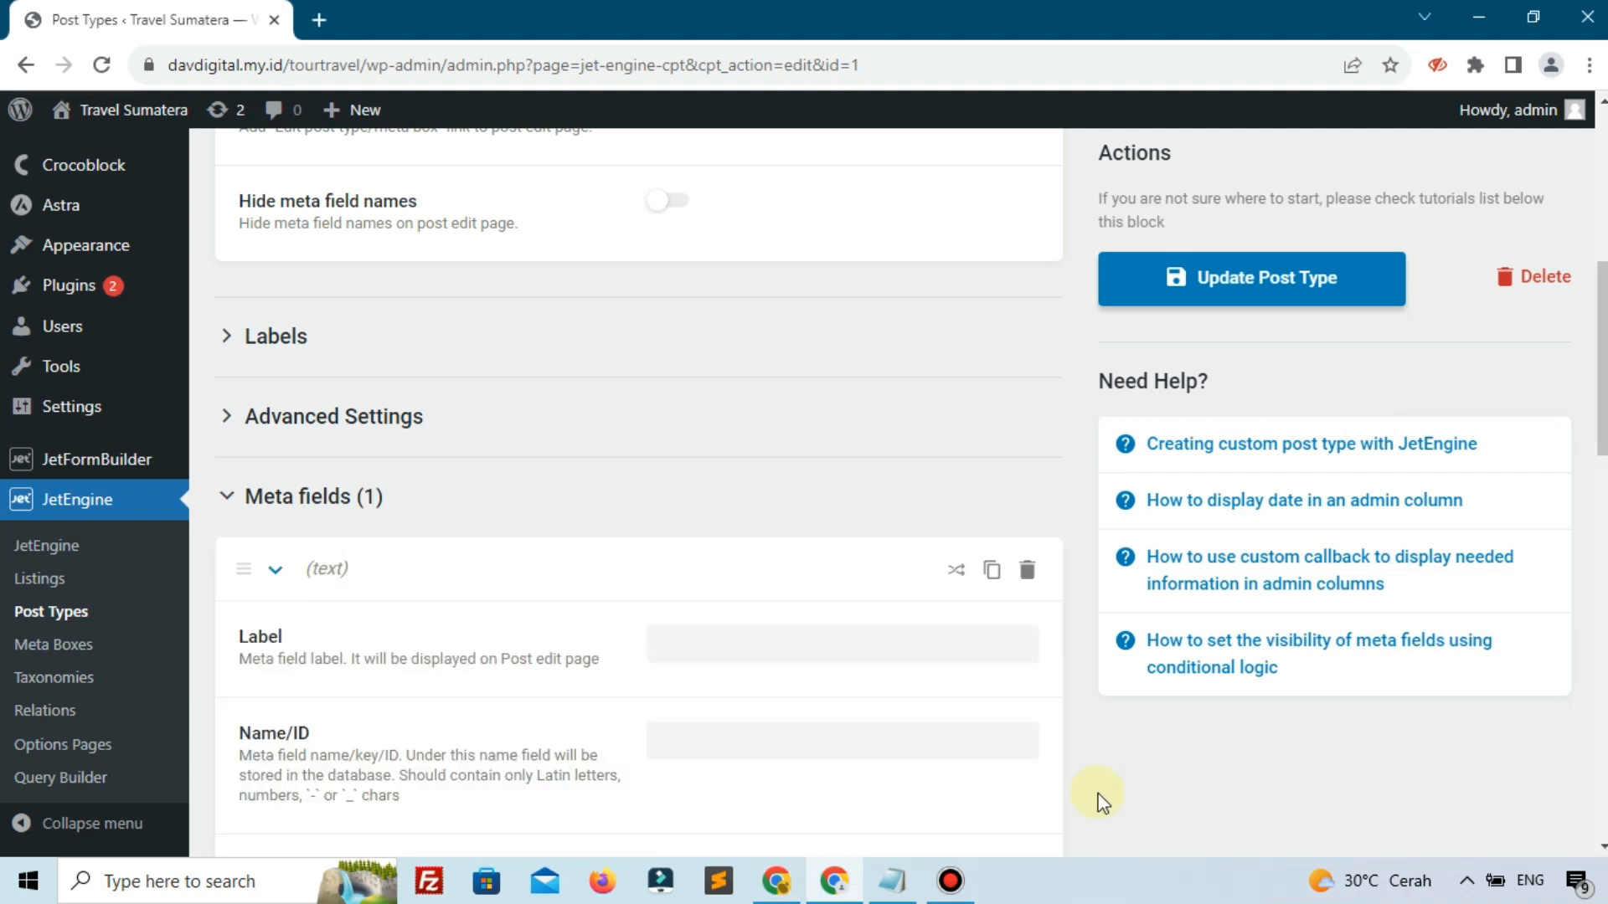
left_click(891, 659)
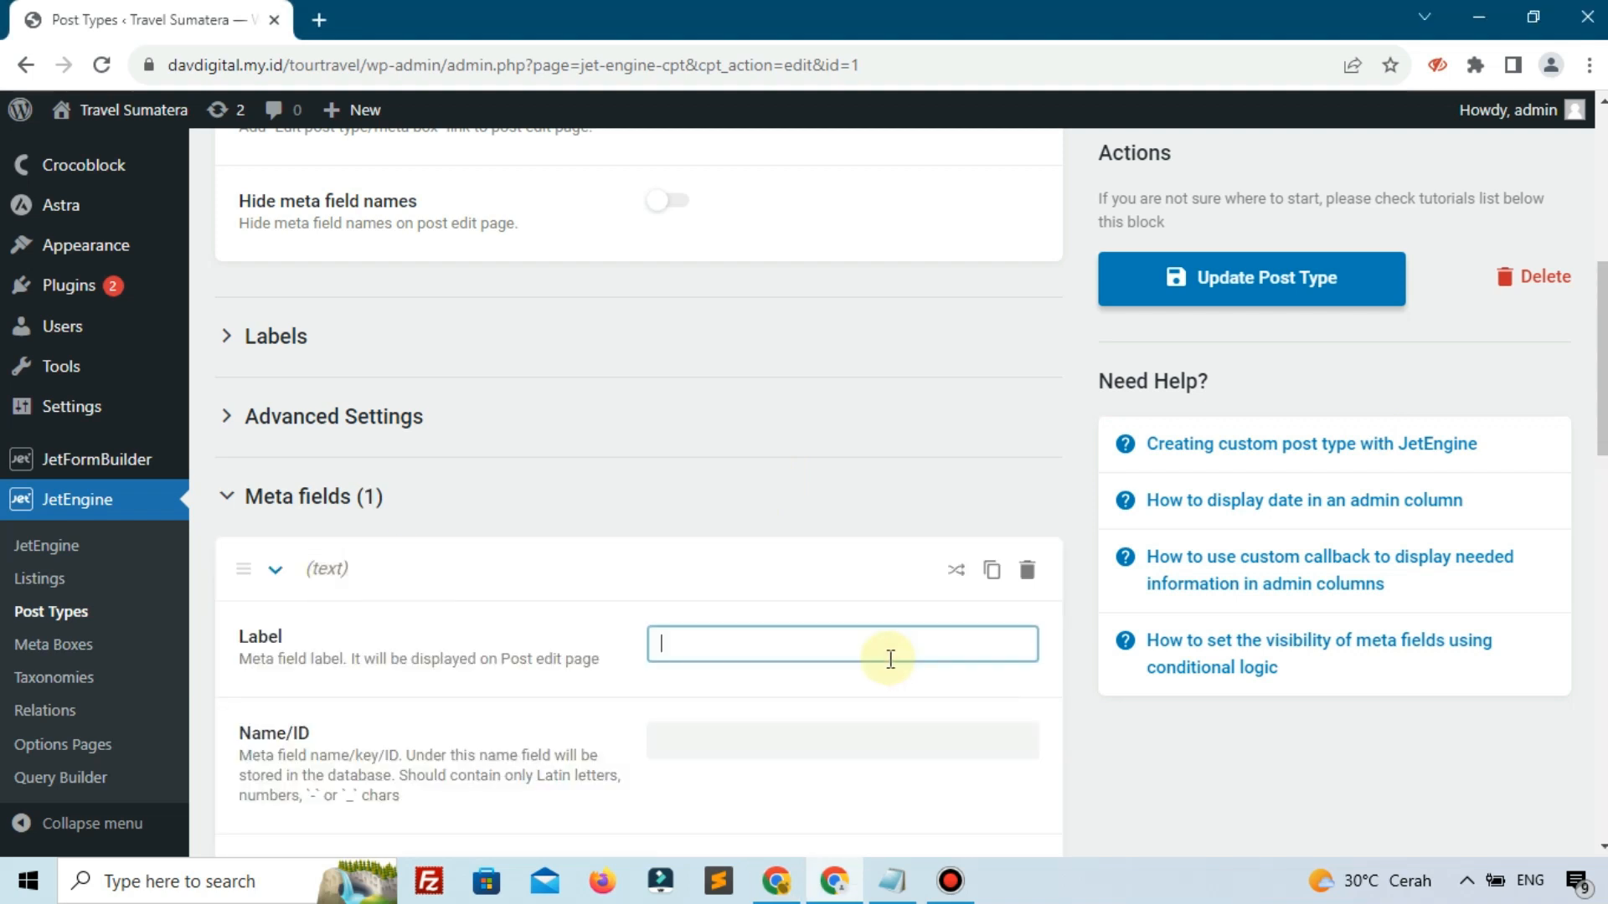
type("Harga")
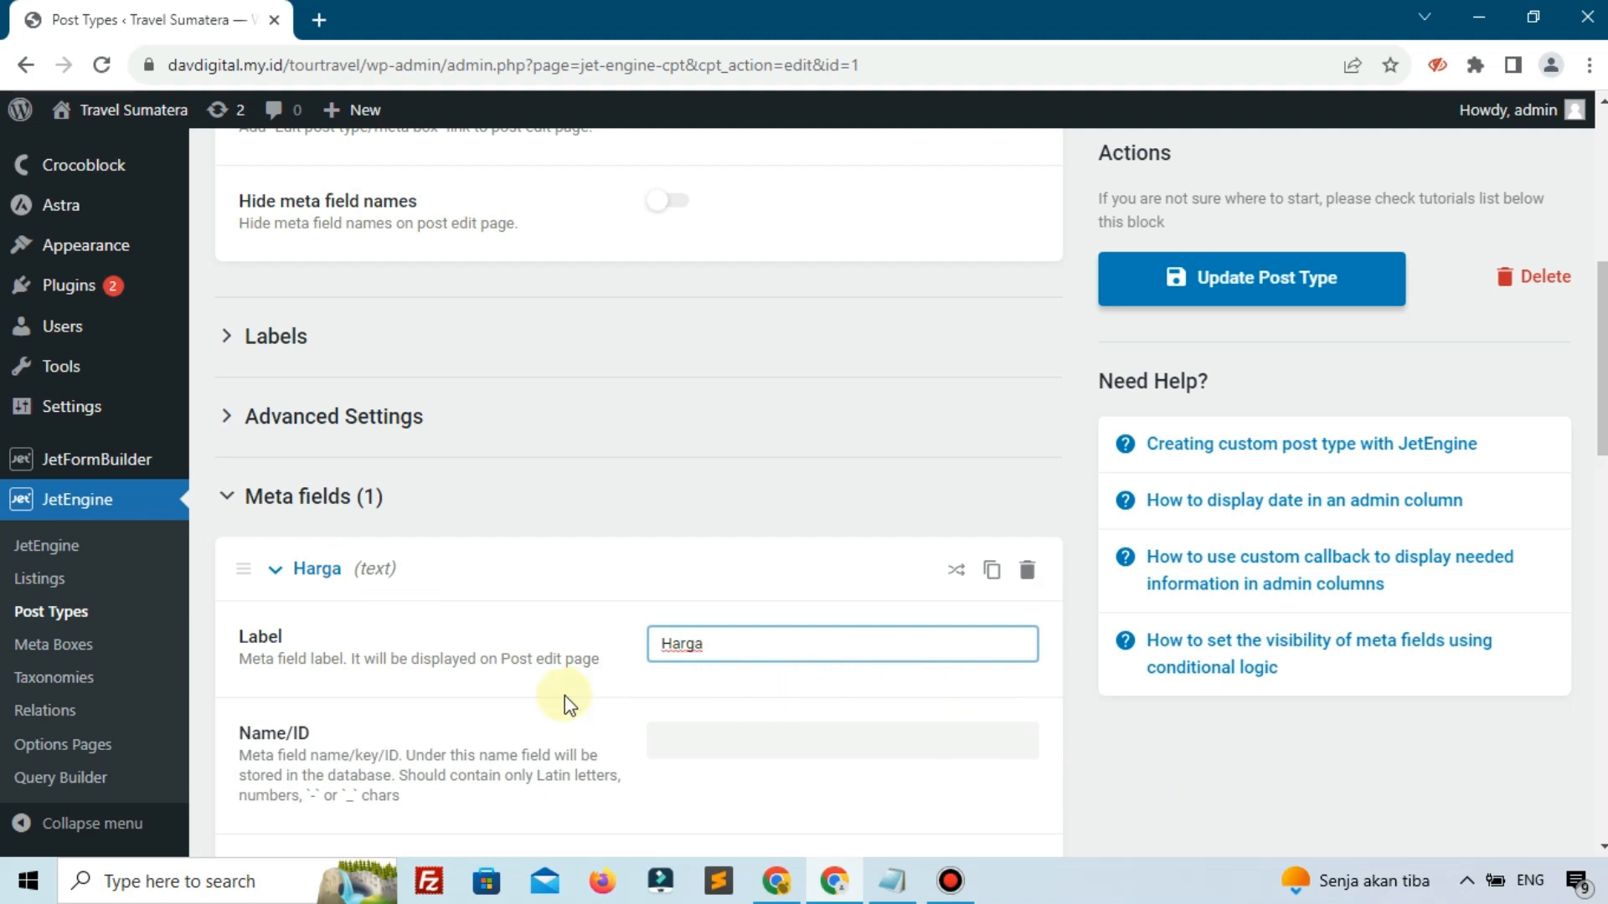
scroll(569, 701, "down", 3)
left_click(560, 613)
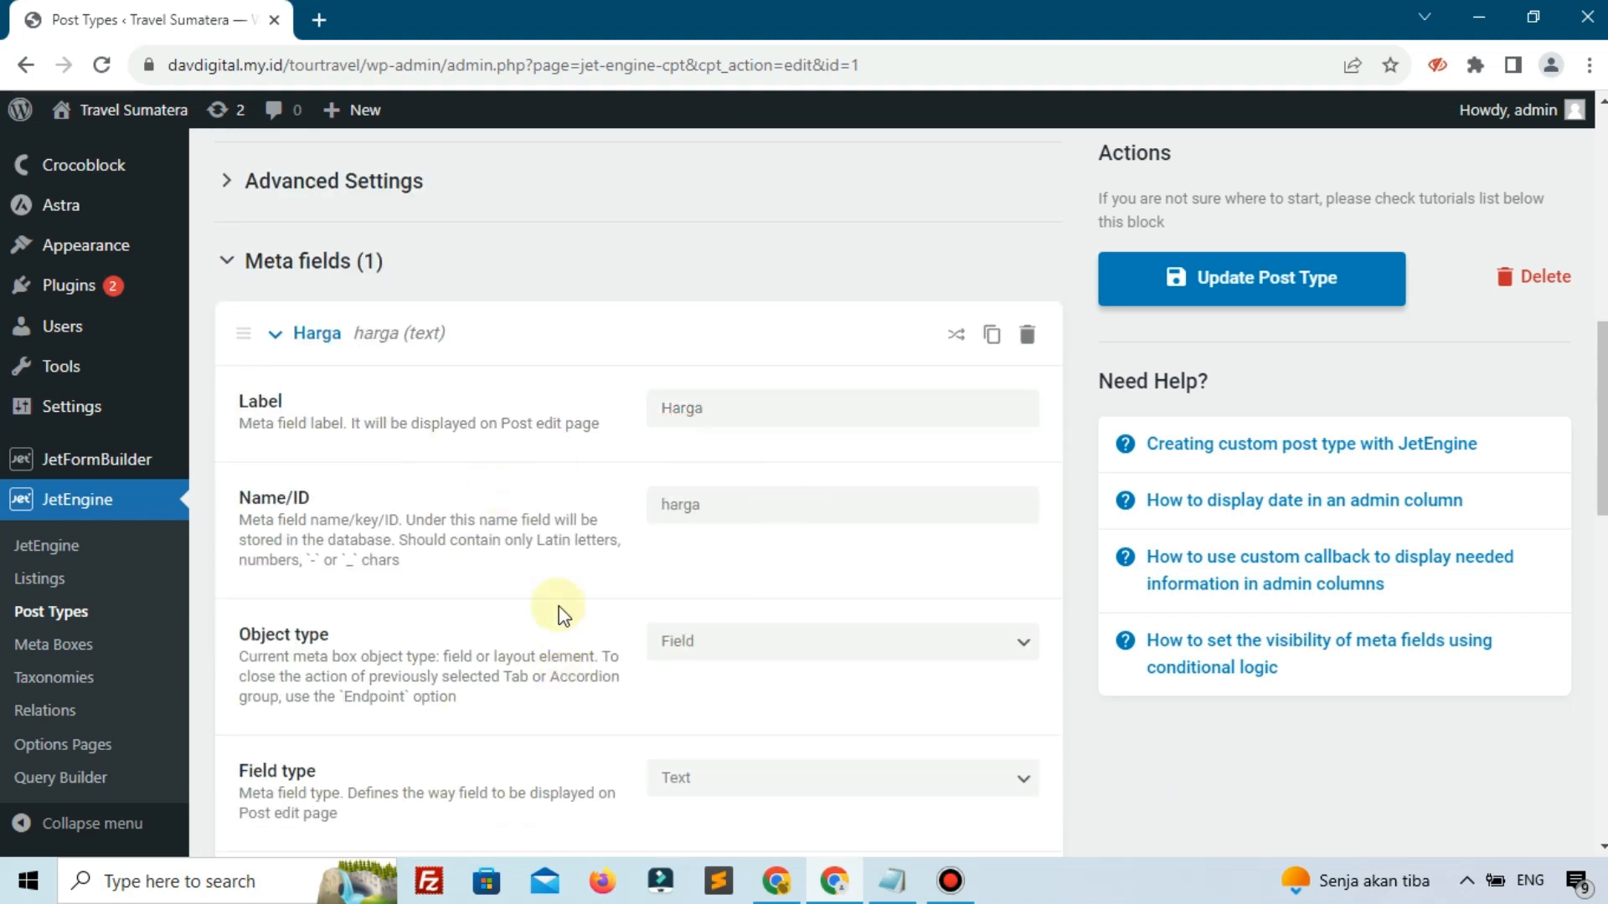
- Set the Harga meta field's type to Number
scroll(561, 620, "down", 3)
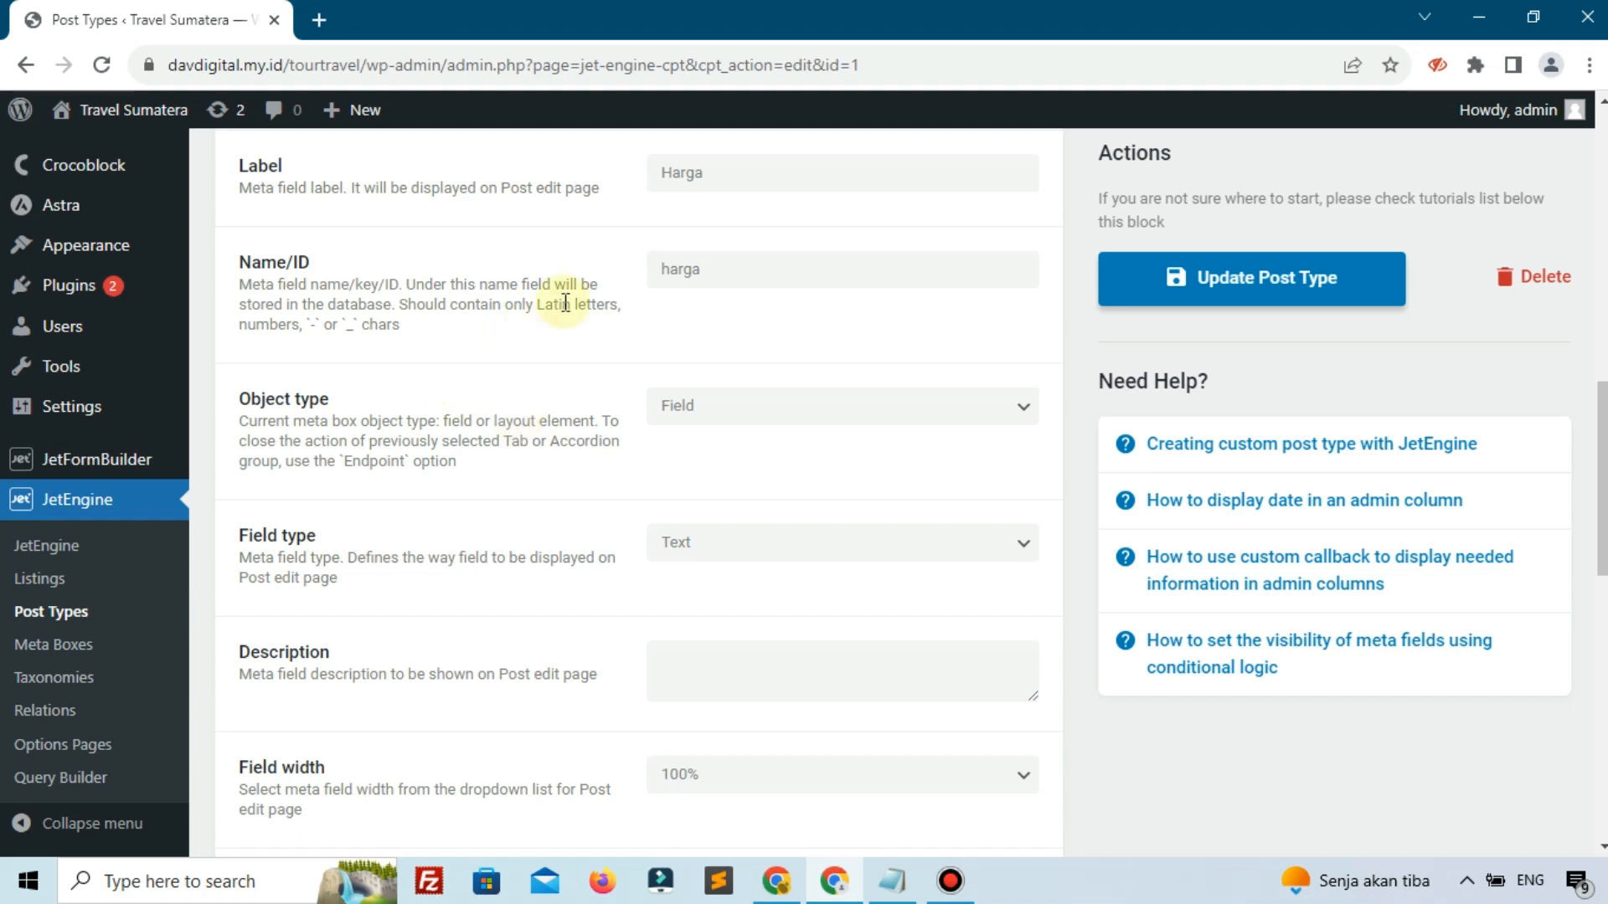
scroll(535, 418, "up", 2)
scroll(561, 435, "down", 2)
left_click(692, 560)
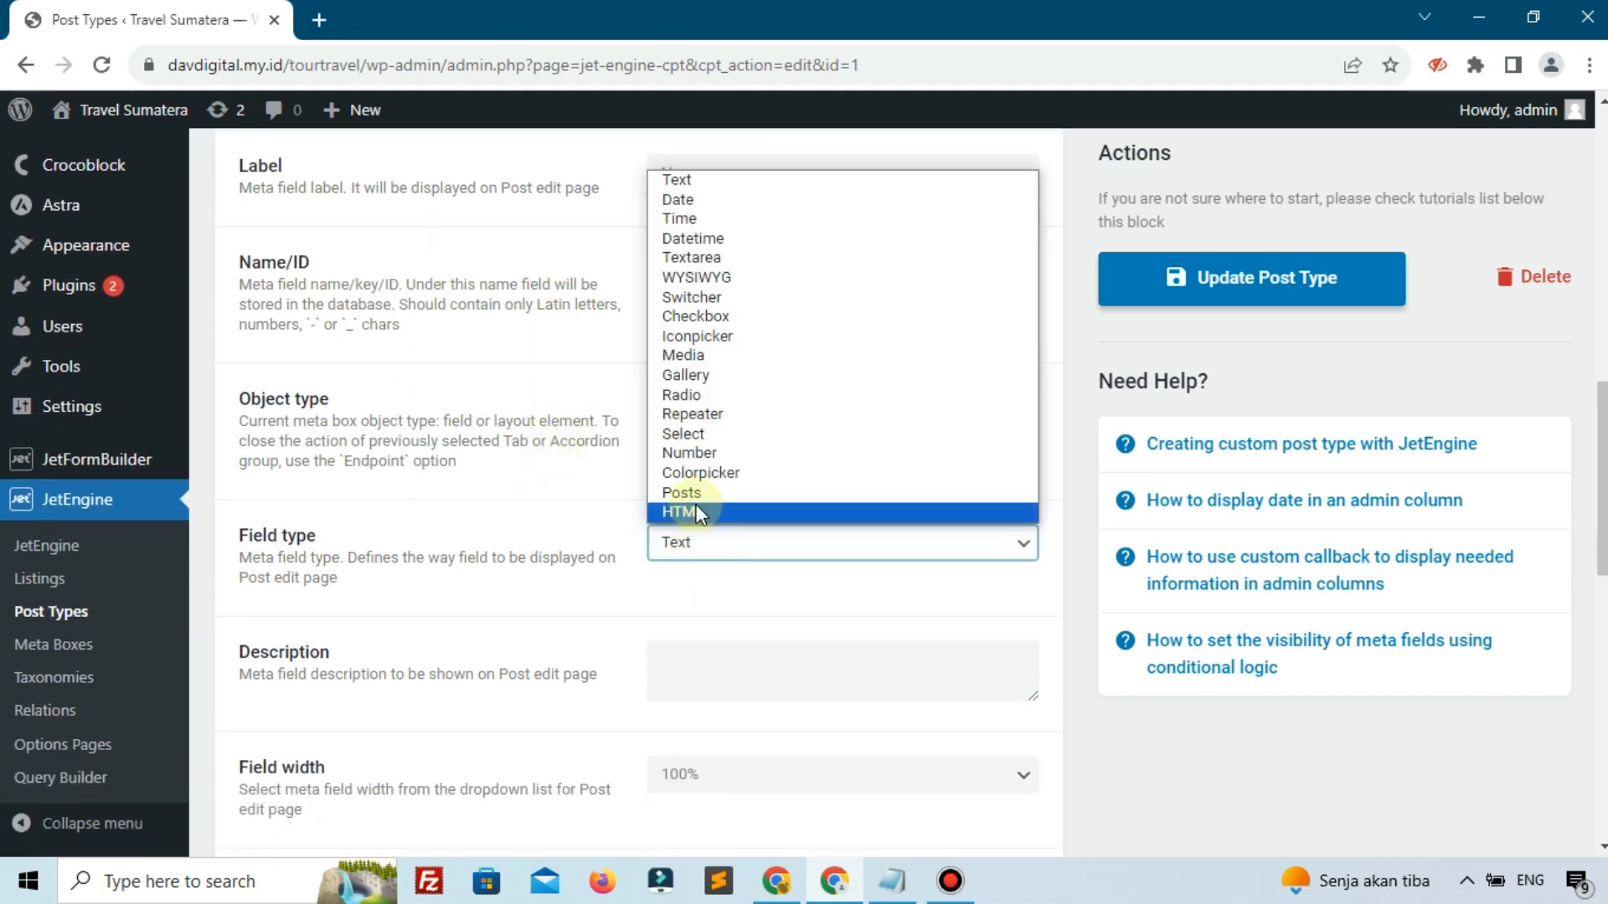
left_click(682, 454)
scroll(683, 465, "down", 1)
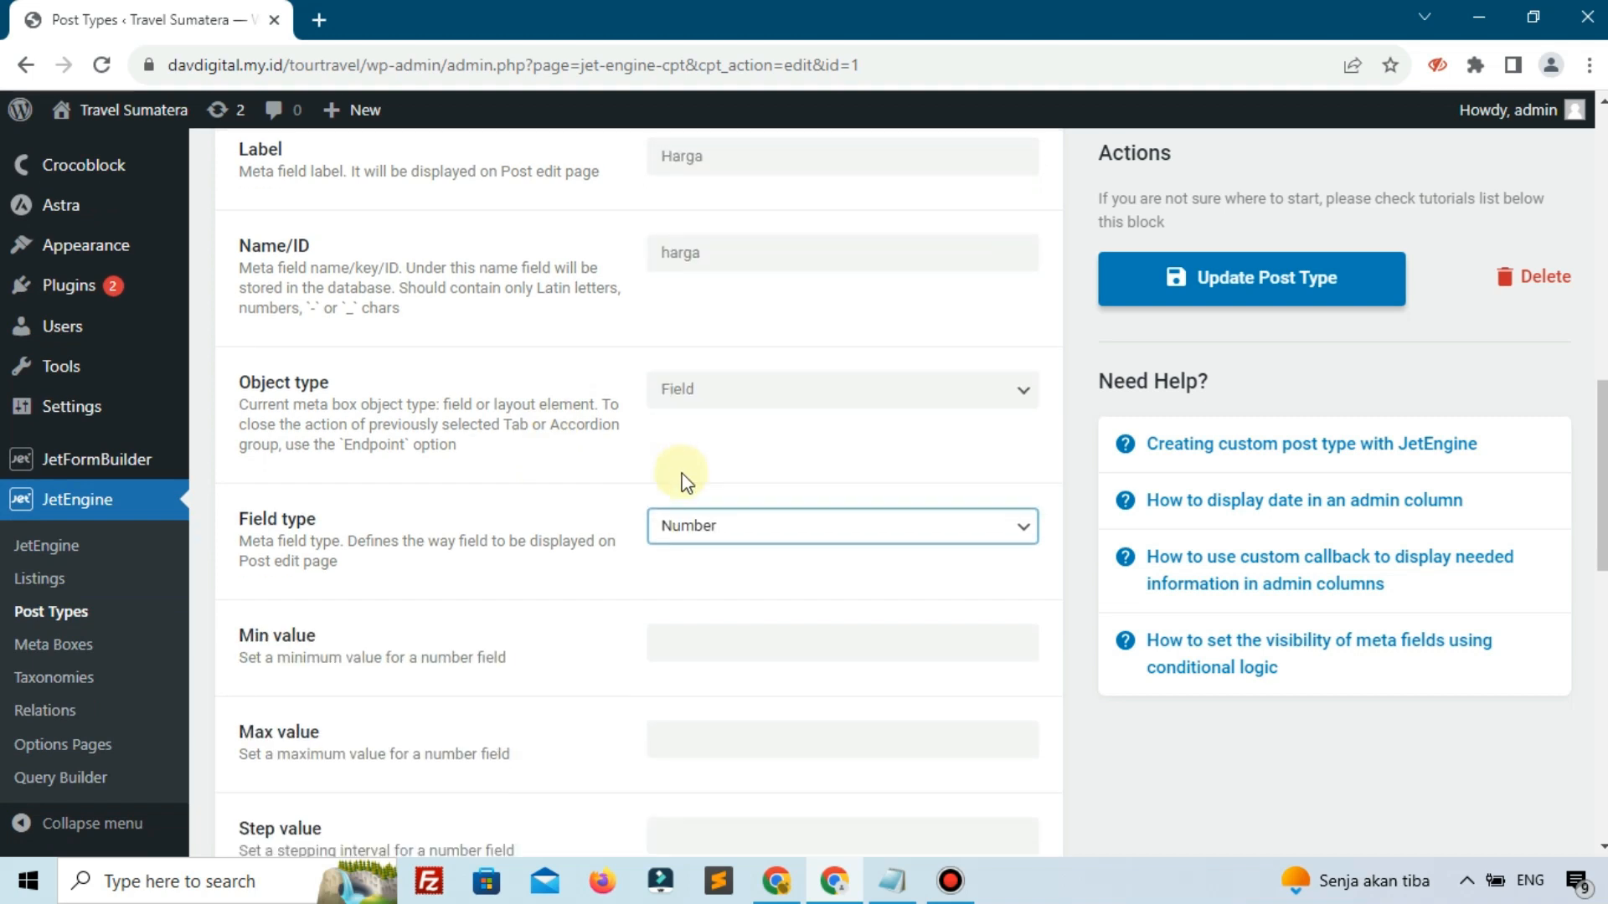
- Change the Harga meta field's Name/ID to _pricing
scroll(681, 480, "up", 5)
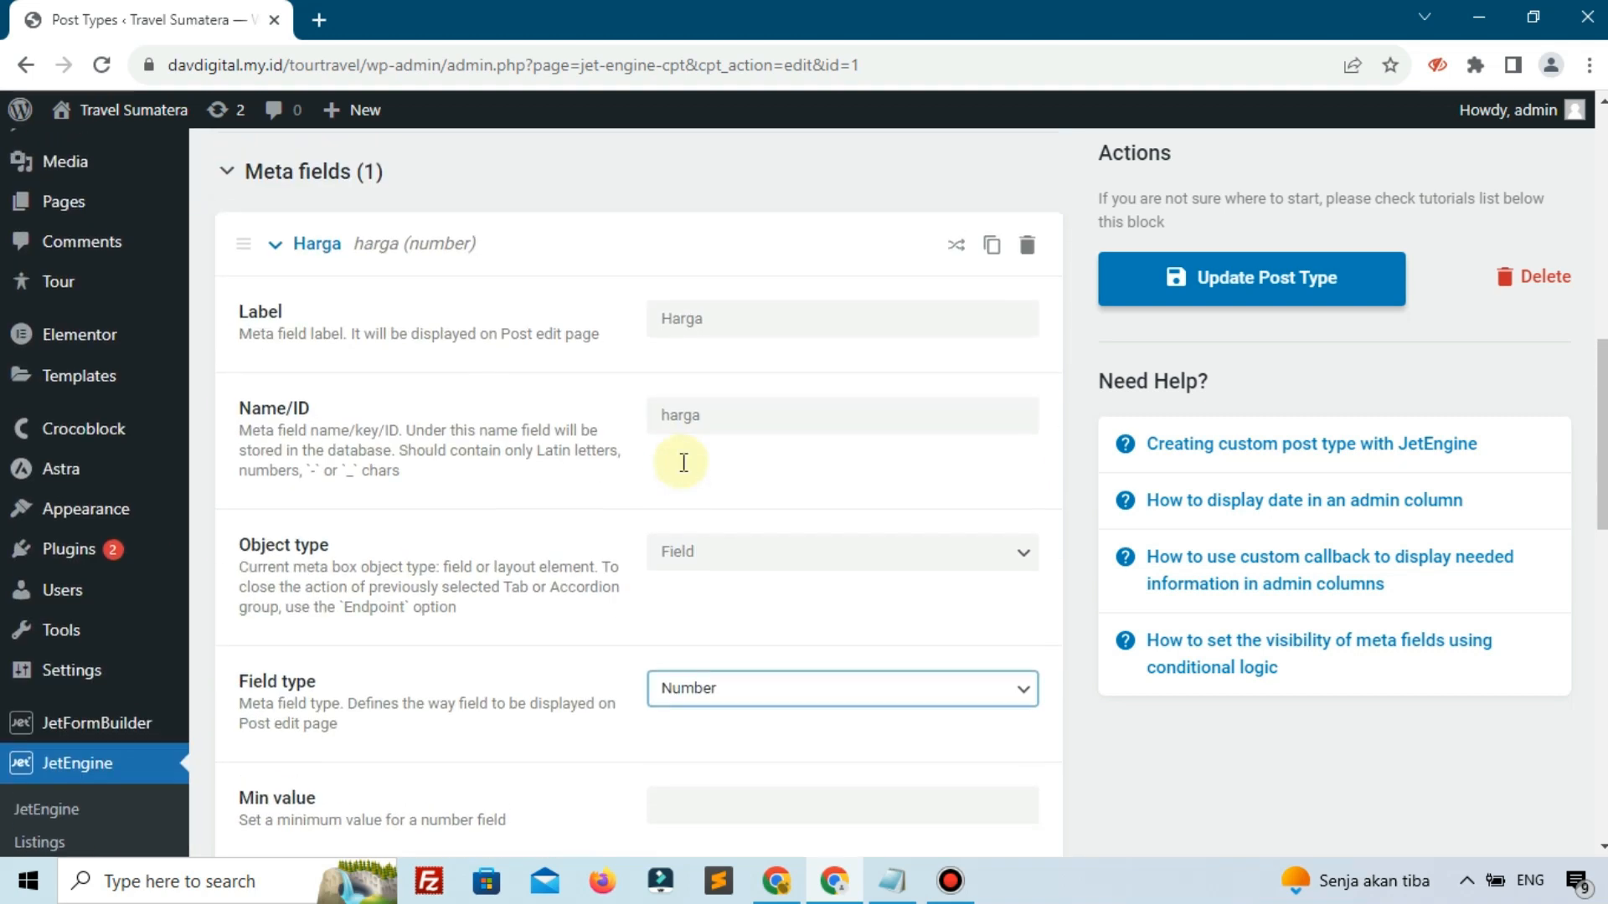
left_click(786, 612)
key("ctrl+a")
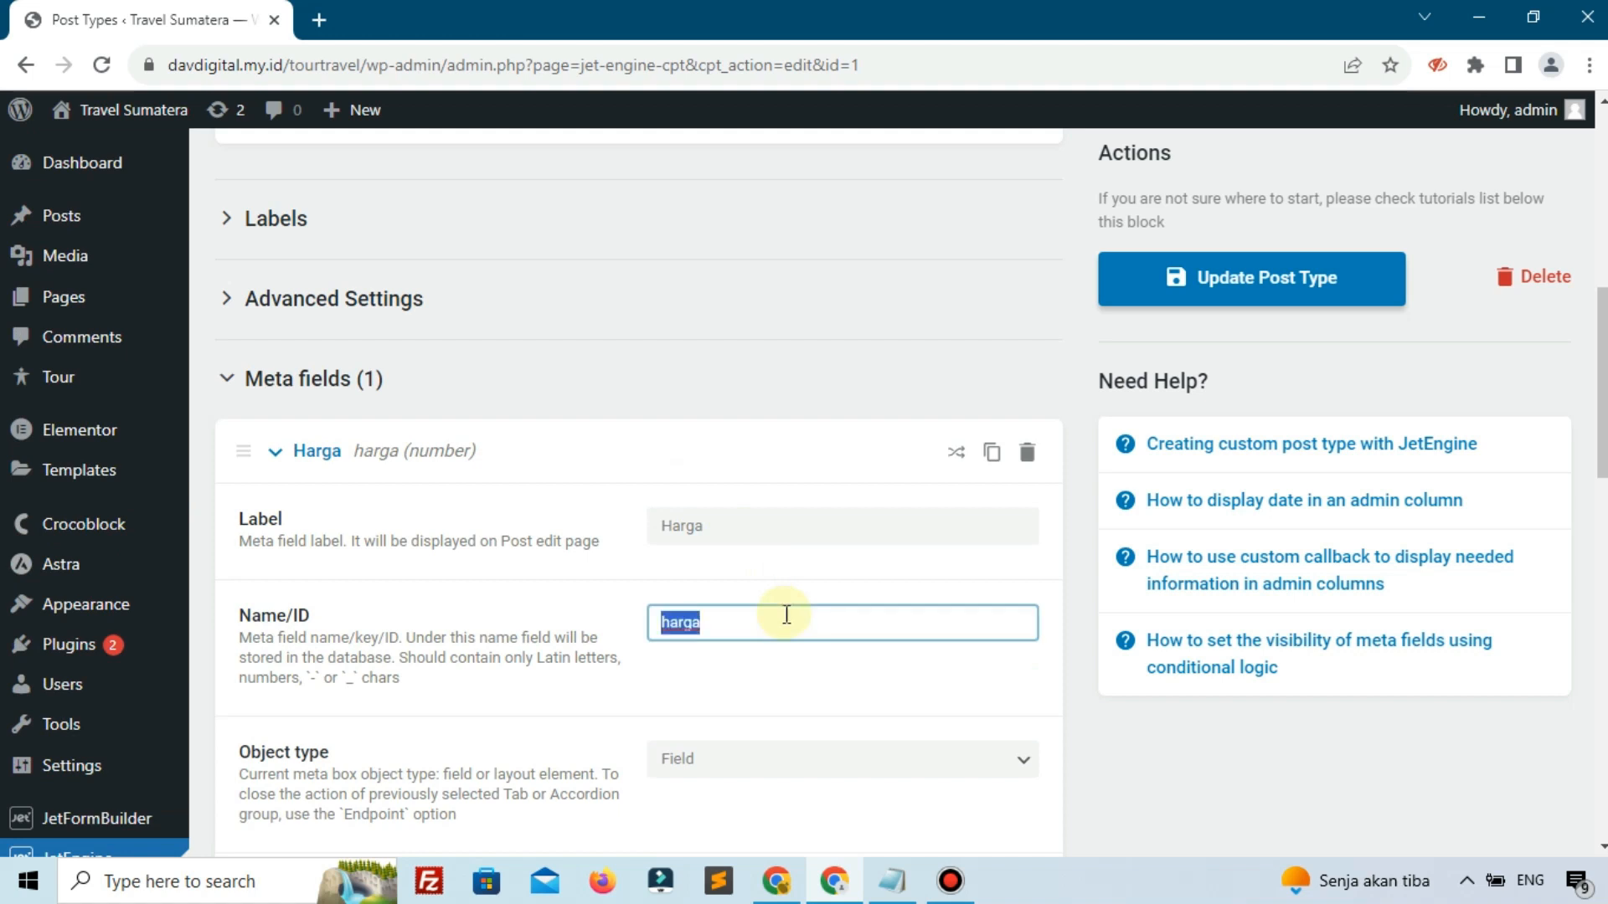
type("_pricing")
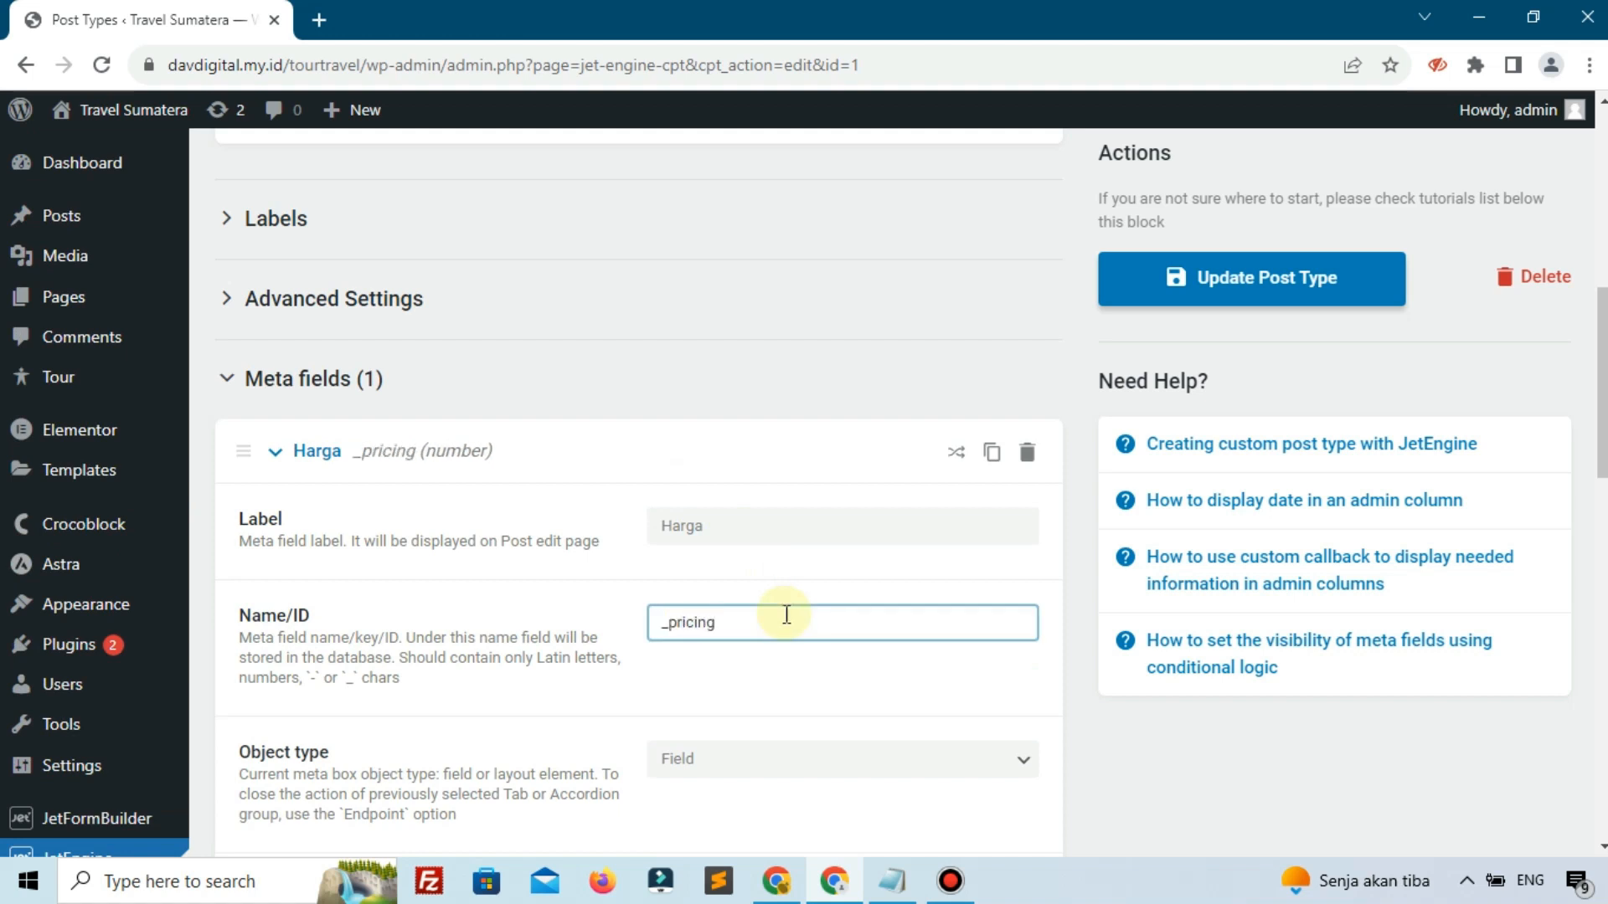
left_click(572, 699)
- Add a second meta field labelled Durasi, keeping the Text field type
scroll(572, 699, "down", 14)
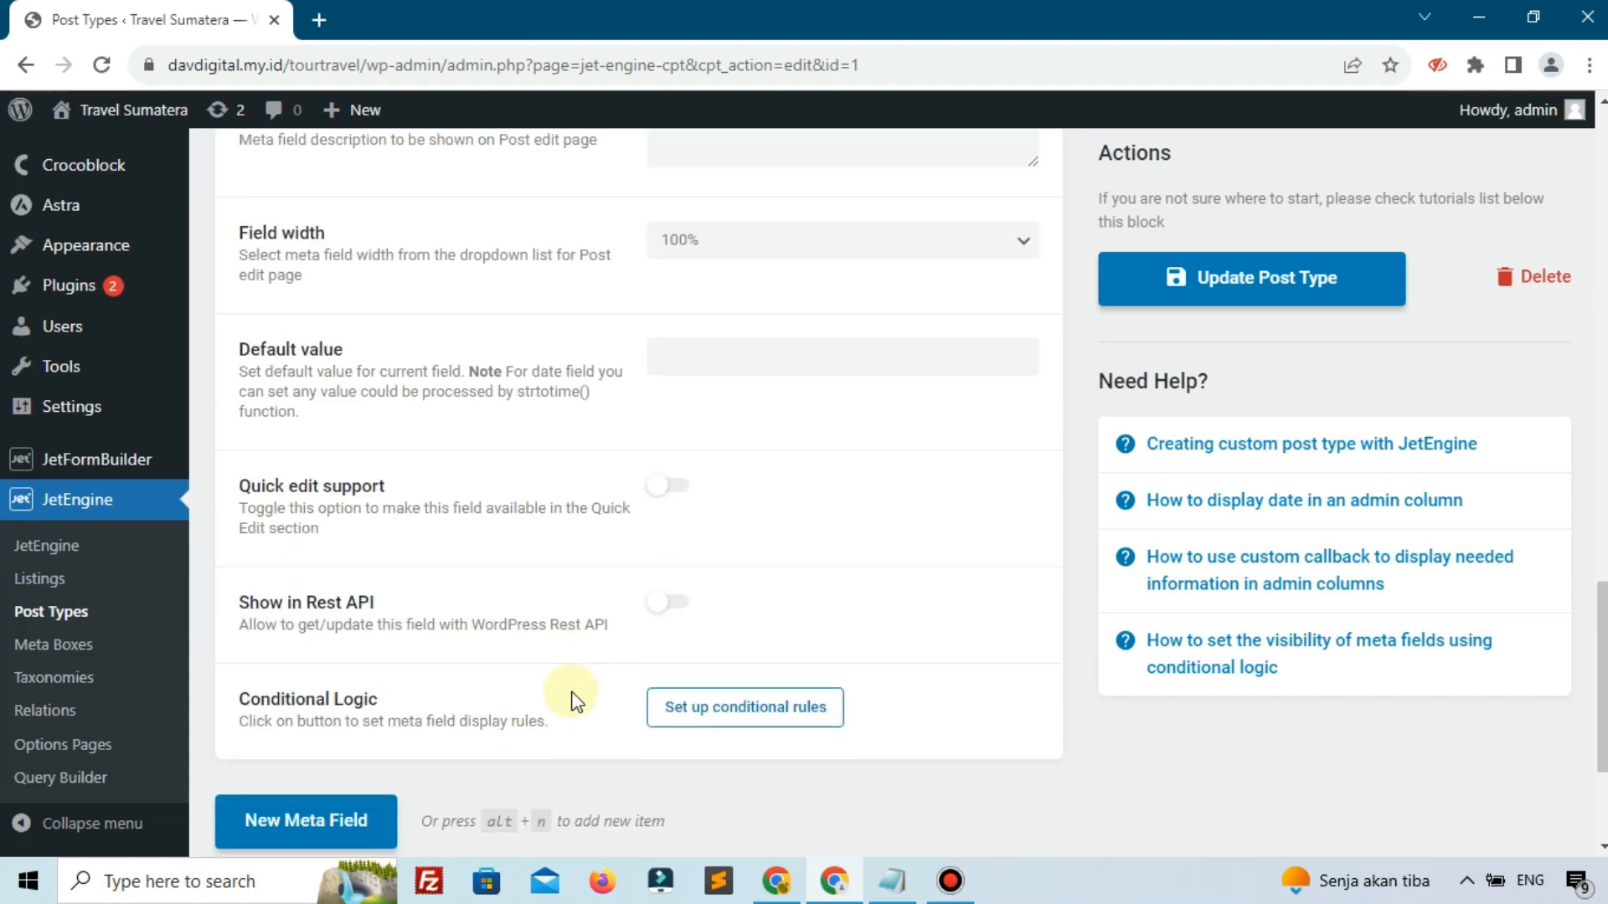
scroll(402, 637, "down", 3)
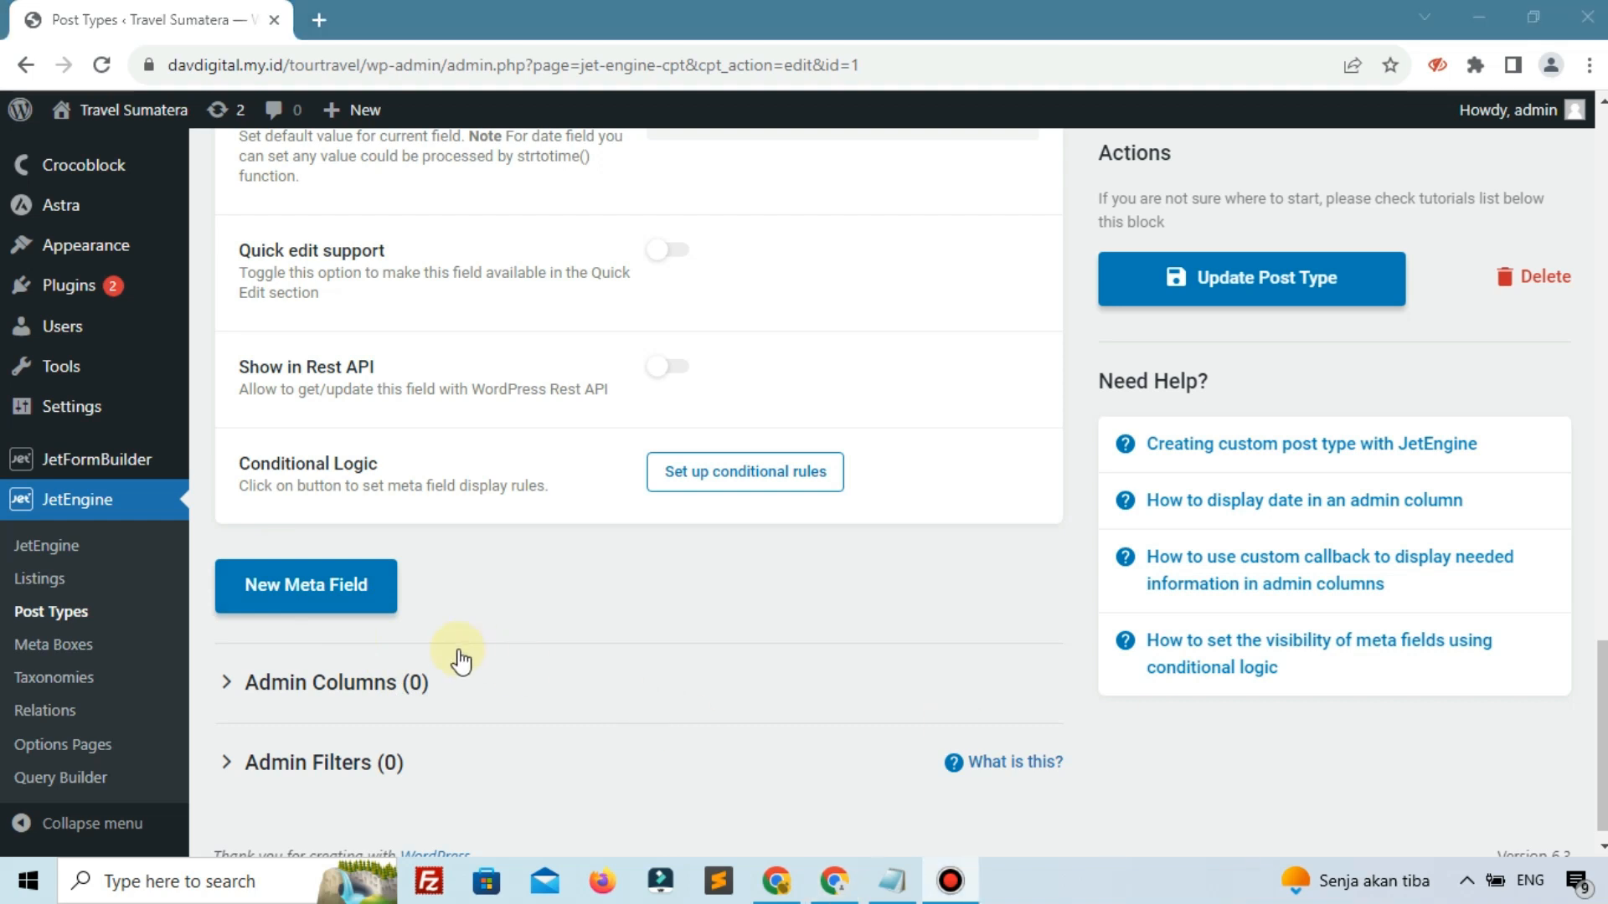
scroll(348, 585, "up", 1)
scroll(357, 588, "up", 1)
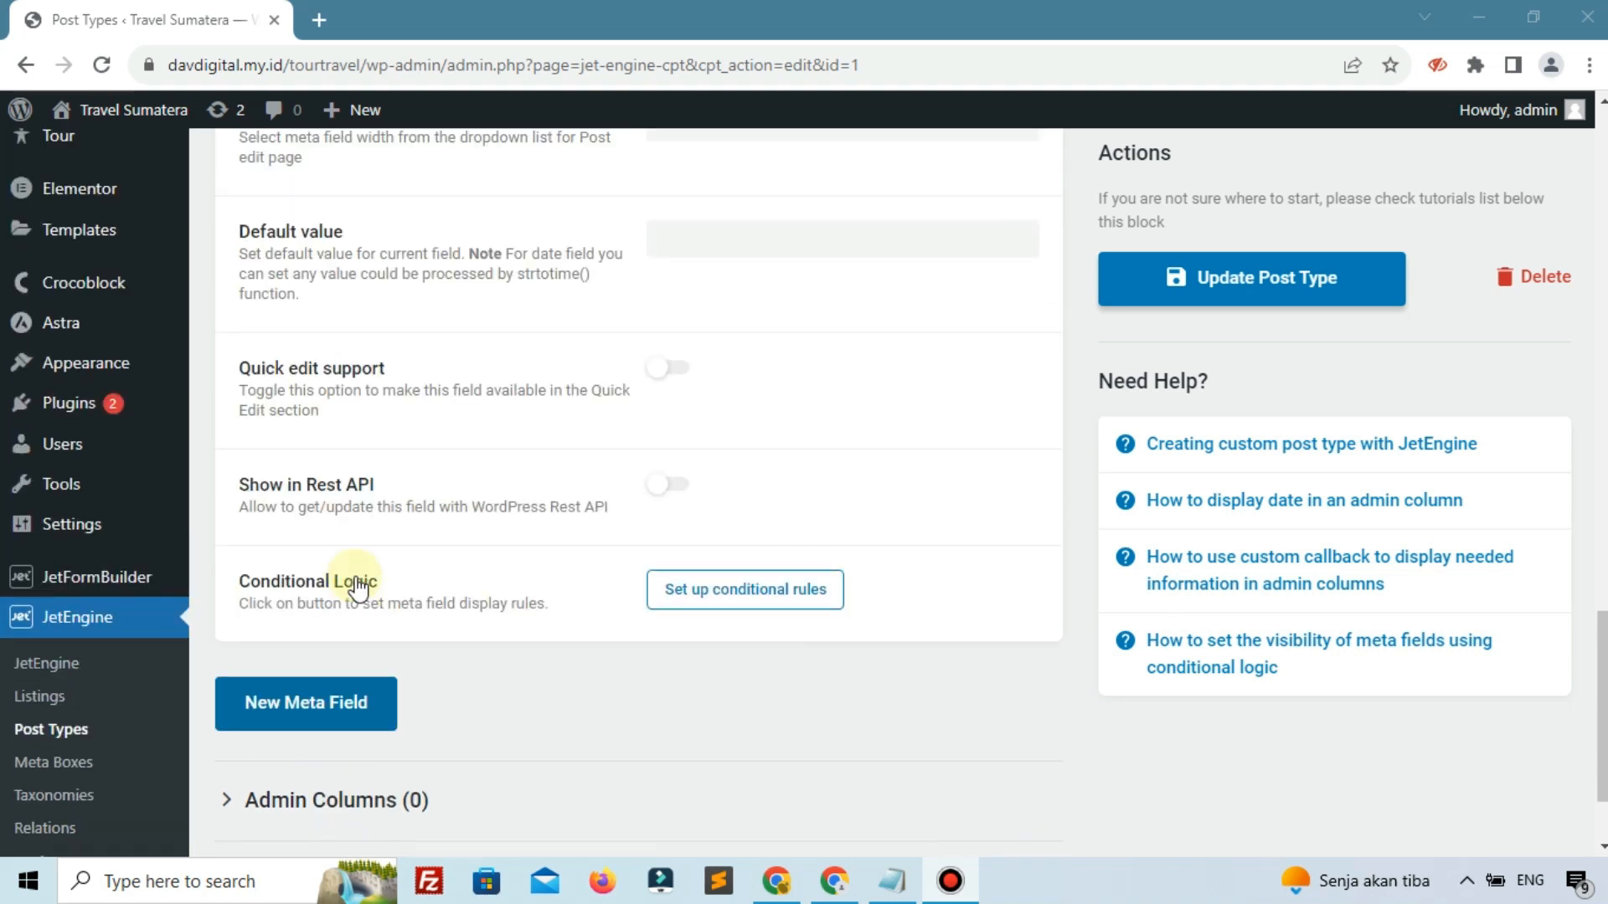
left_click(323, 704)
scroll(586, 703, "down", 4)
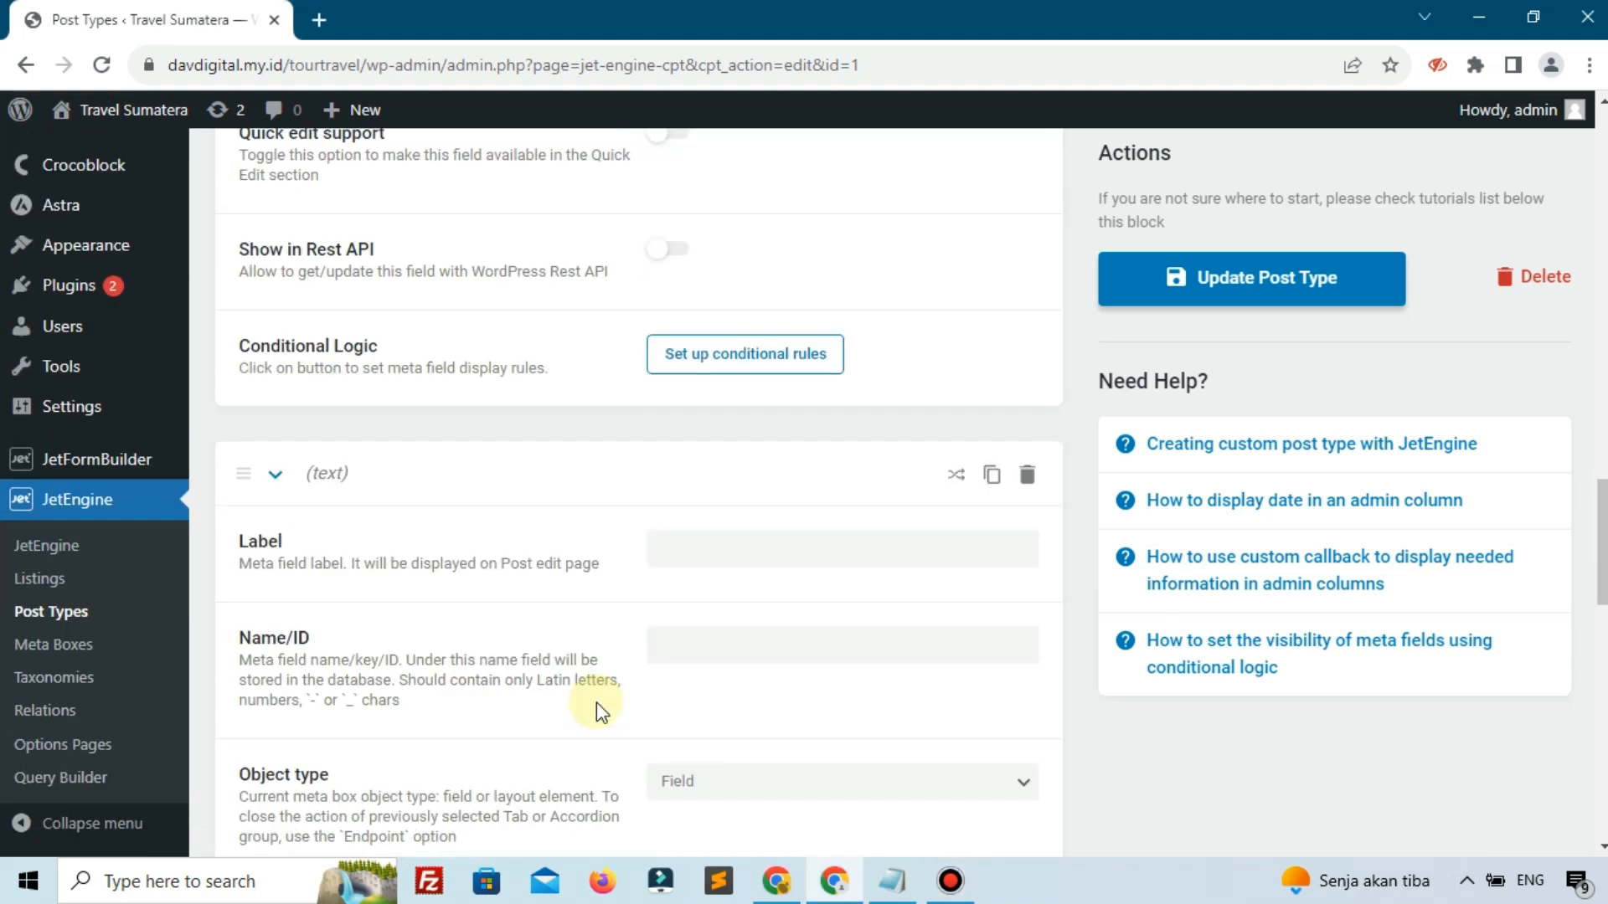
left_click(727, 553)
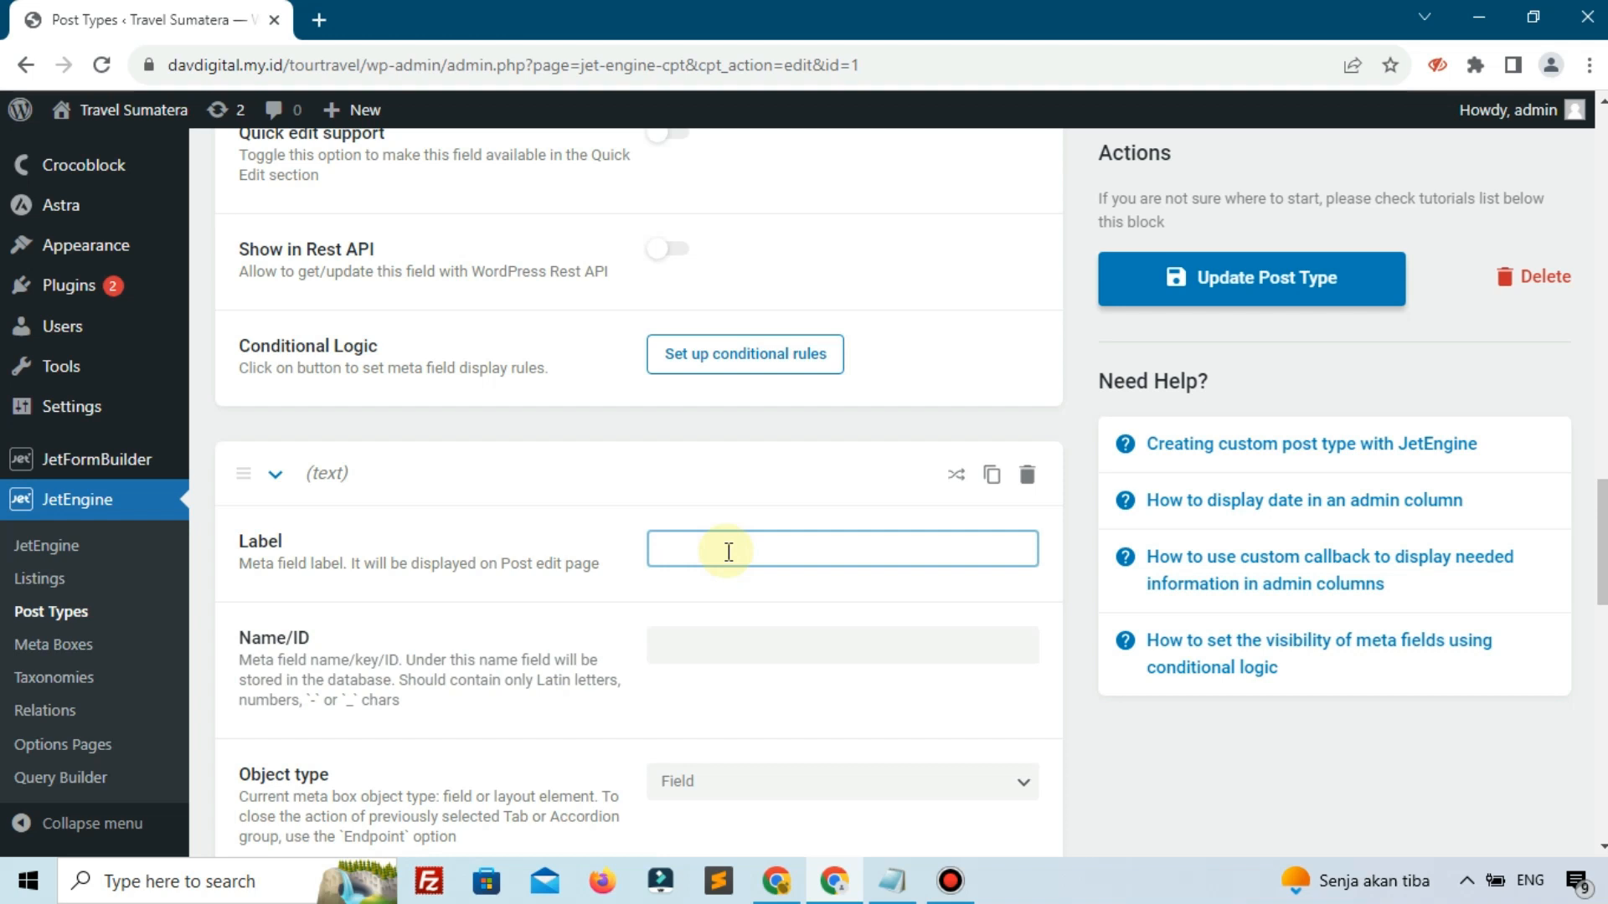
type("Durasi")
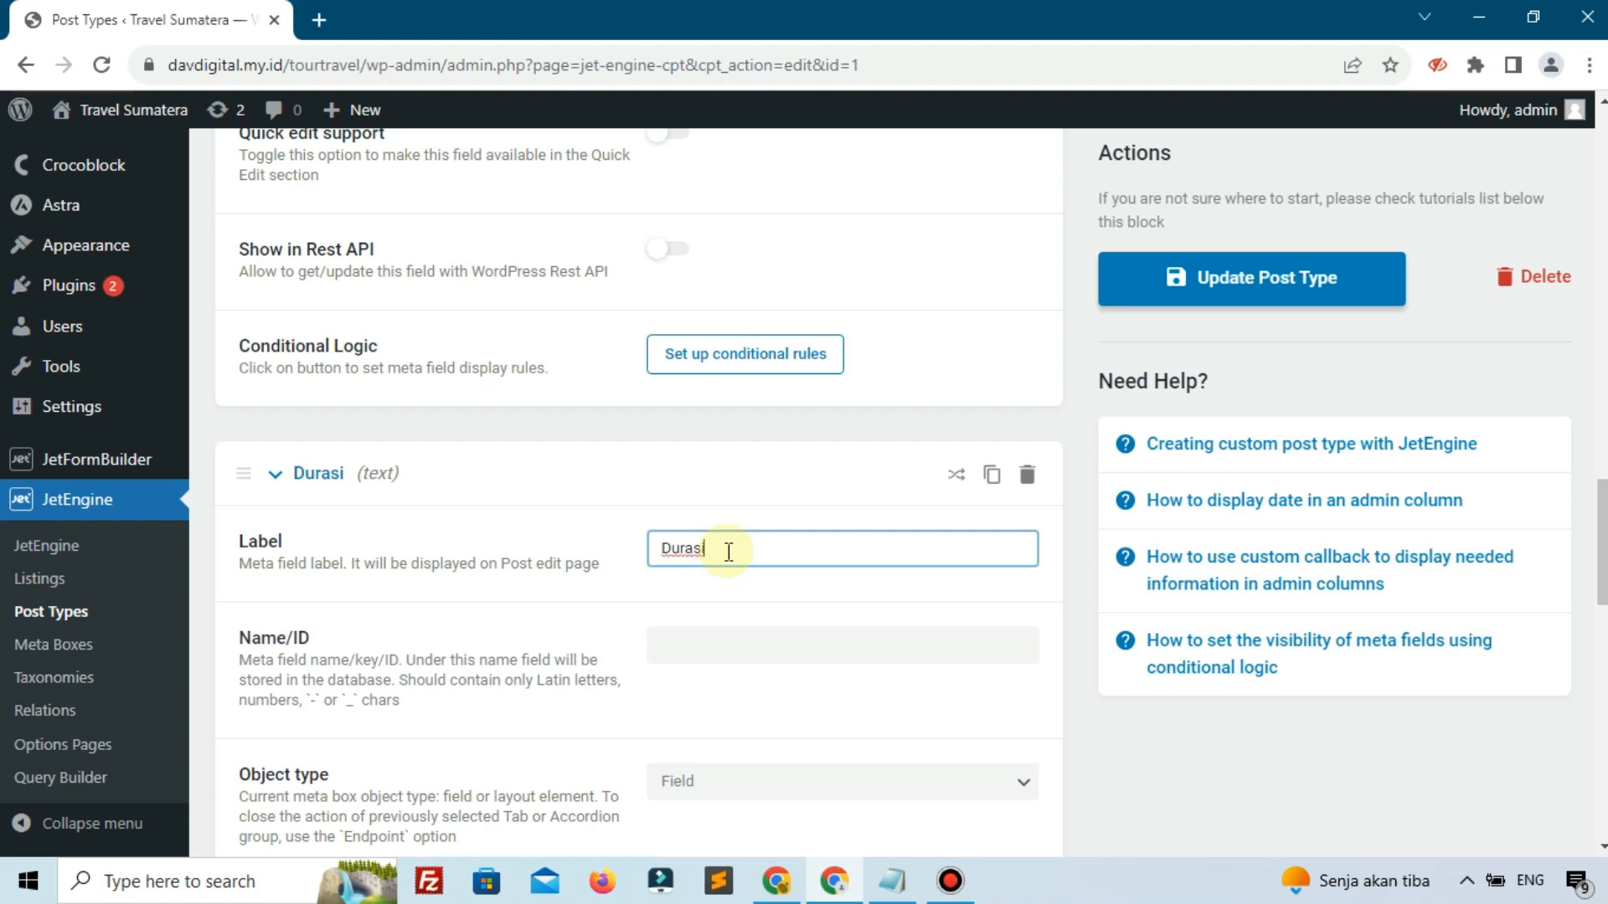
left_click(515, 647)
scroll(696, 600, "down", 4)
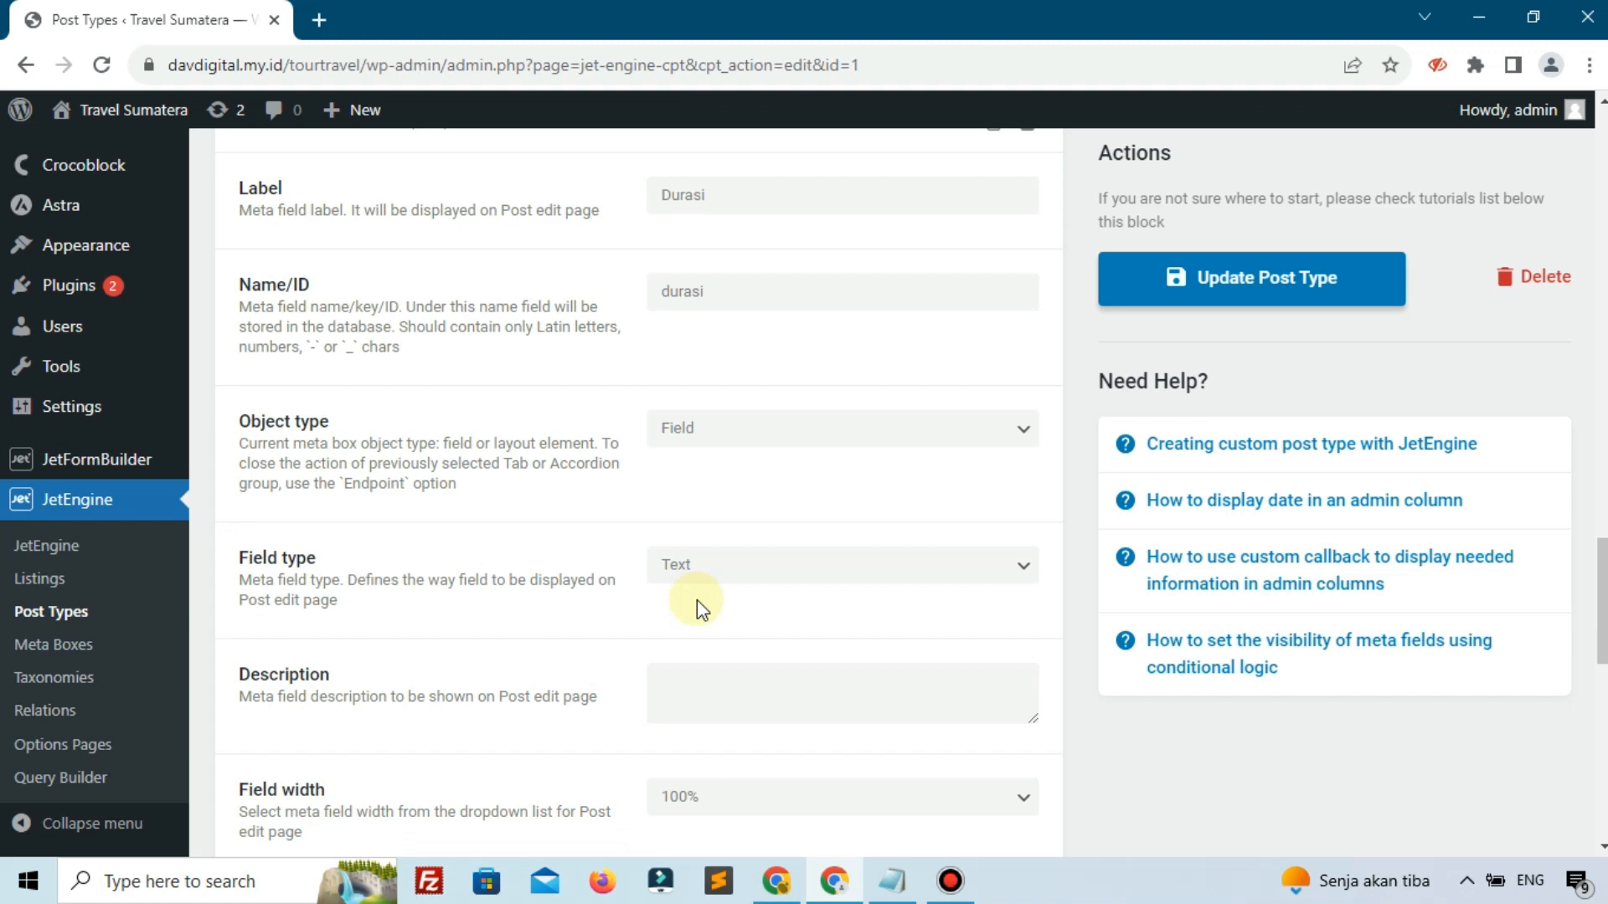
- Collapse the settings of the Durasi and Harga meta fields
scroll(696, 600, "up", 4)
left_click(252, 486)
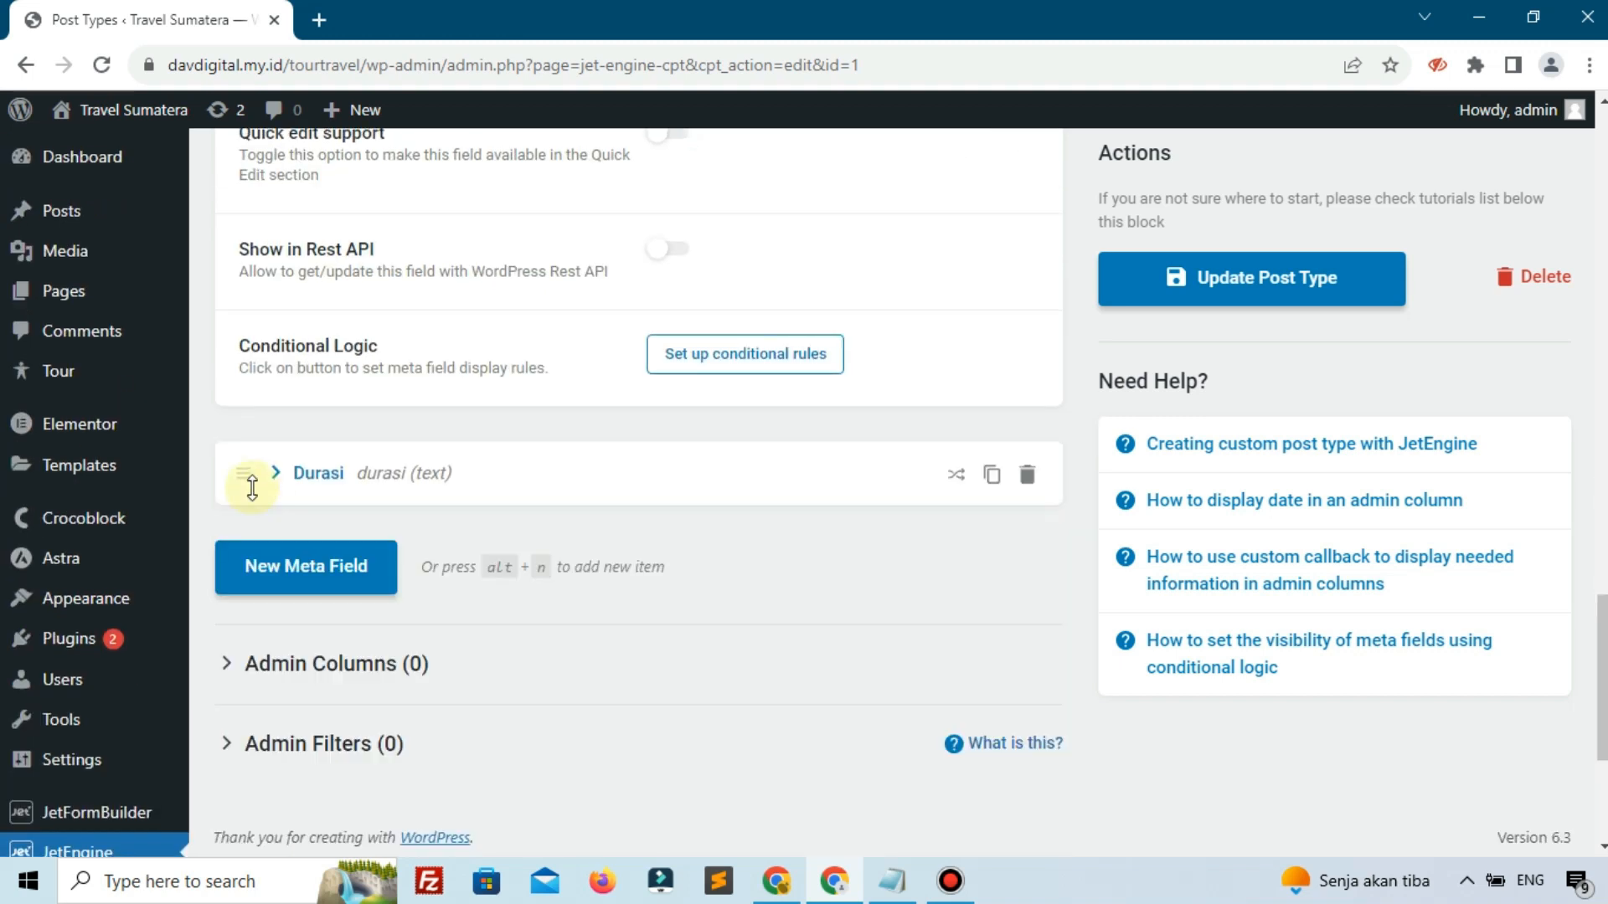
scroll(252, 488, "up", 15)
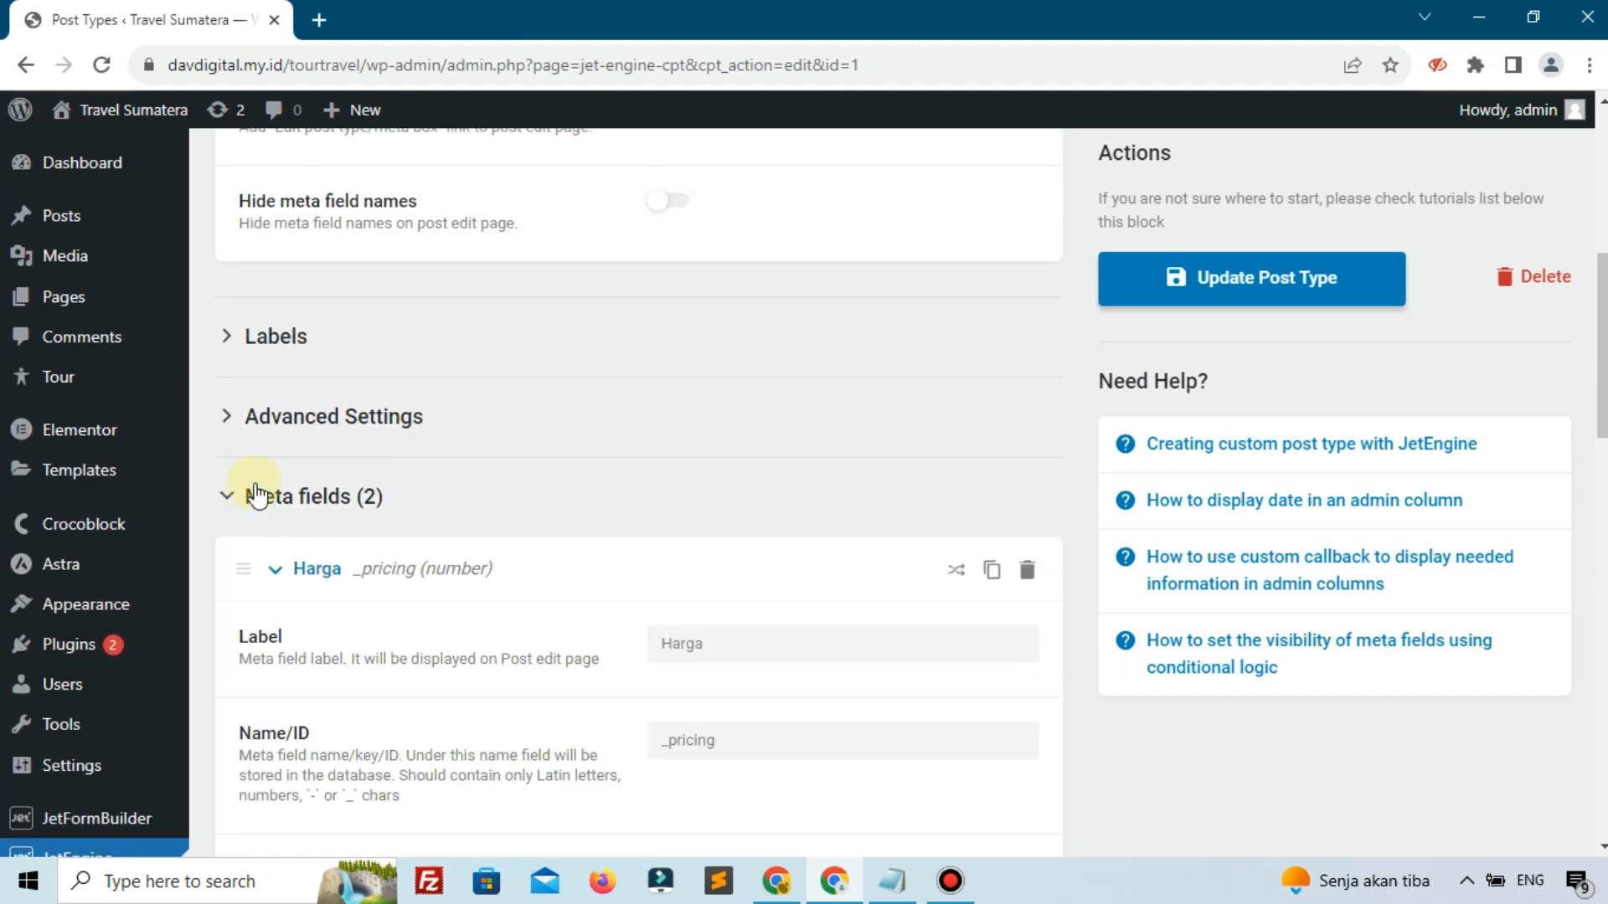
left_click(249, 563)
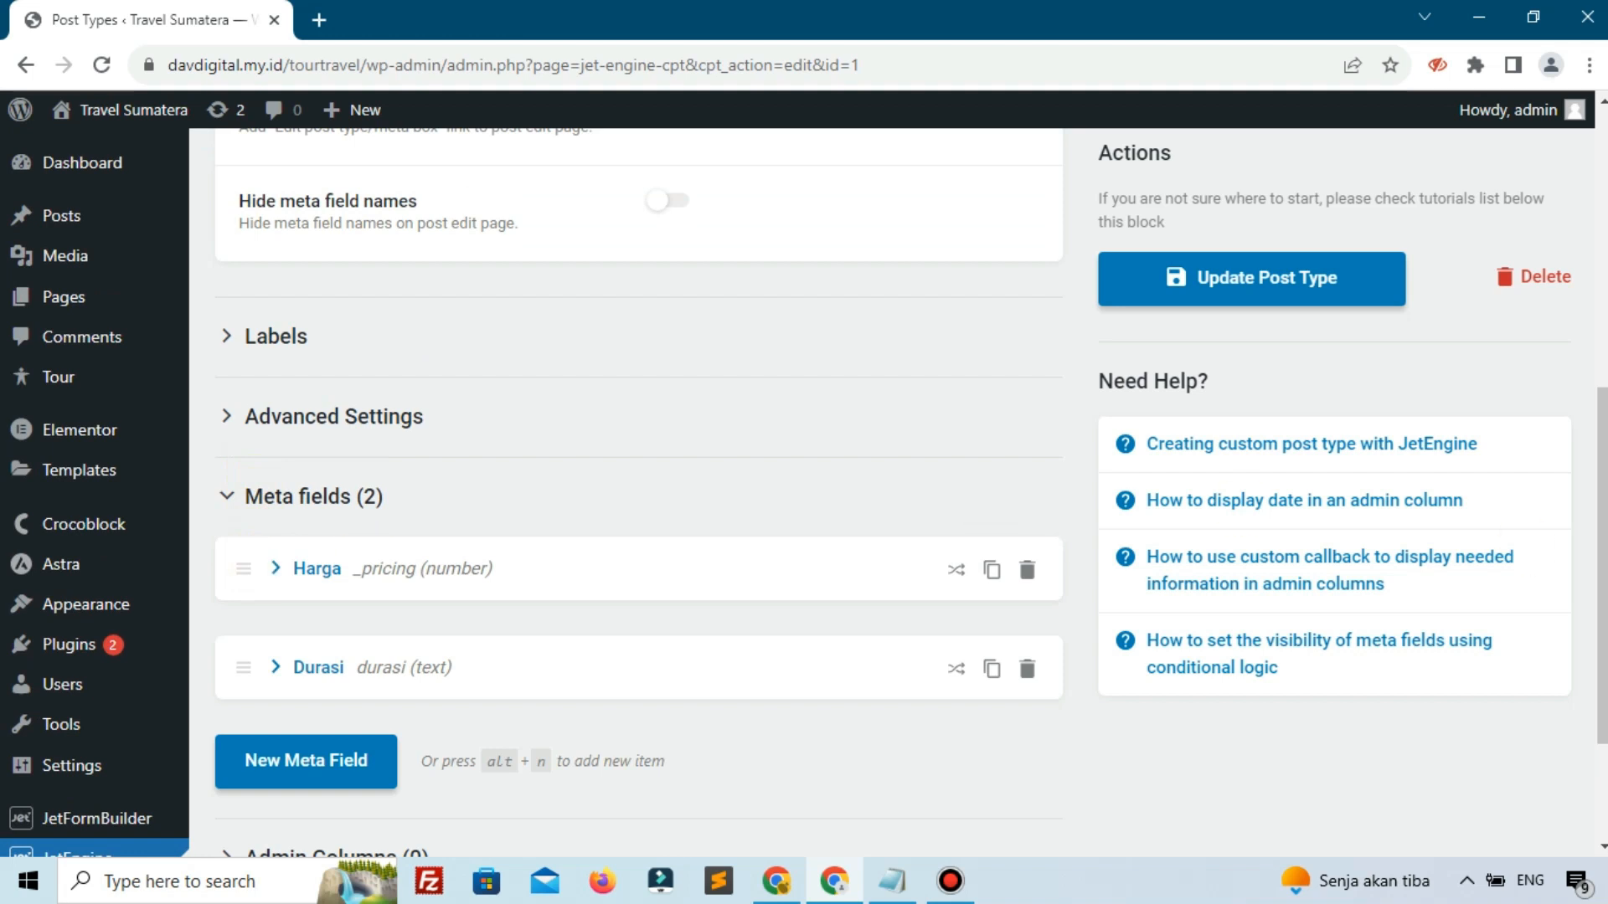
- Add a third meta field labelled Minimal Umur with the Text field type, and collapse its settings
scroll(359, 621, "down", 3)
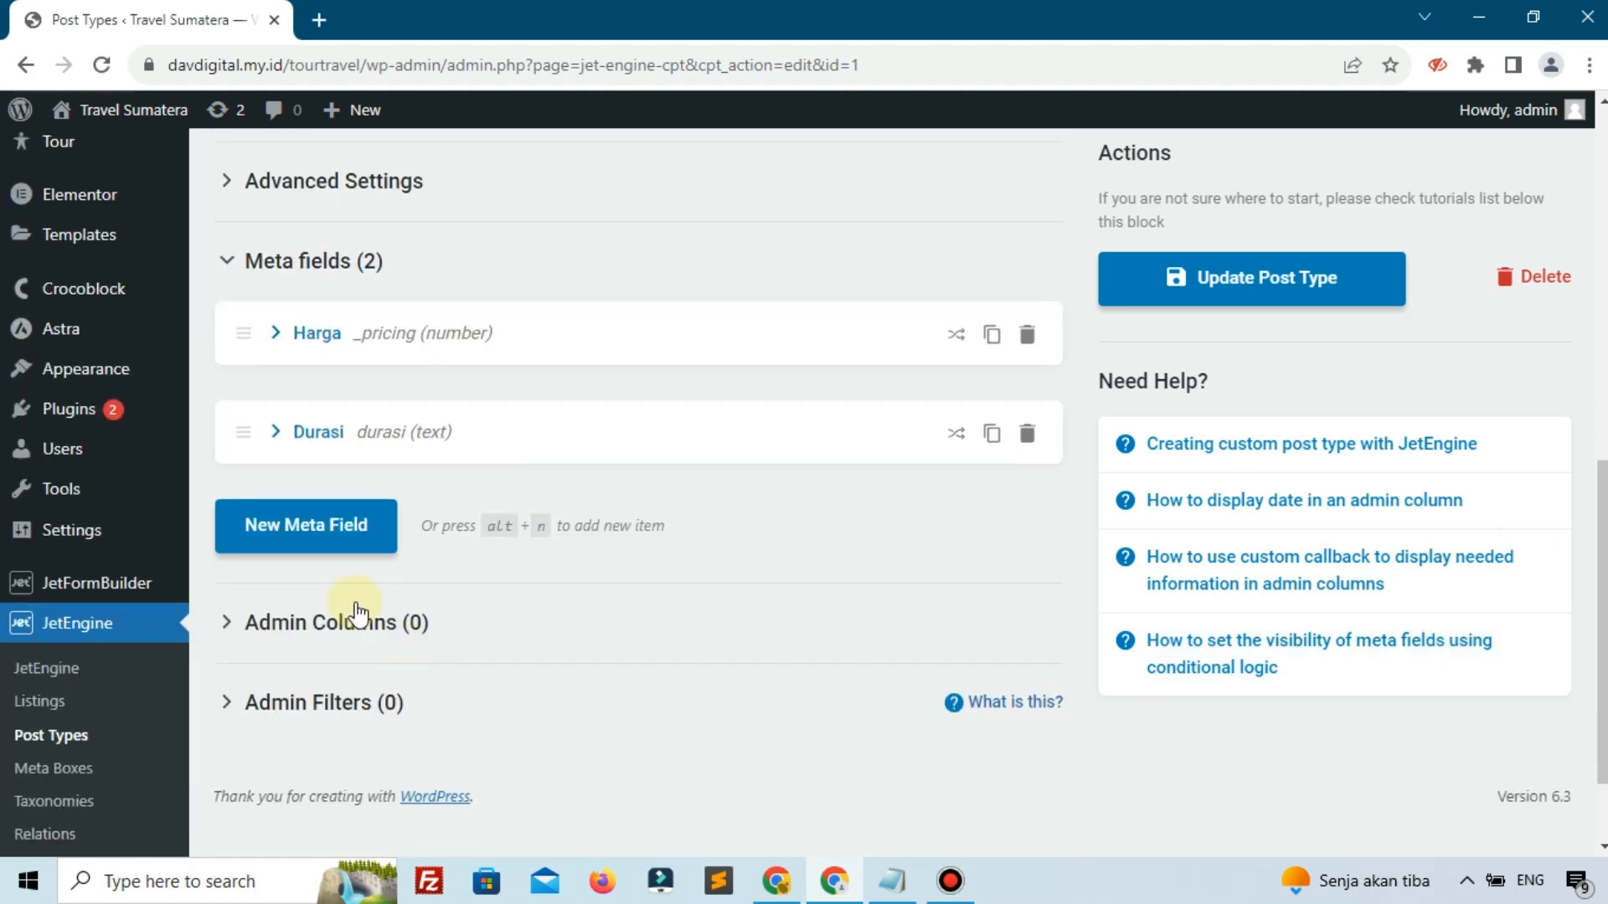
left_click(309, 544)
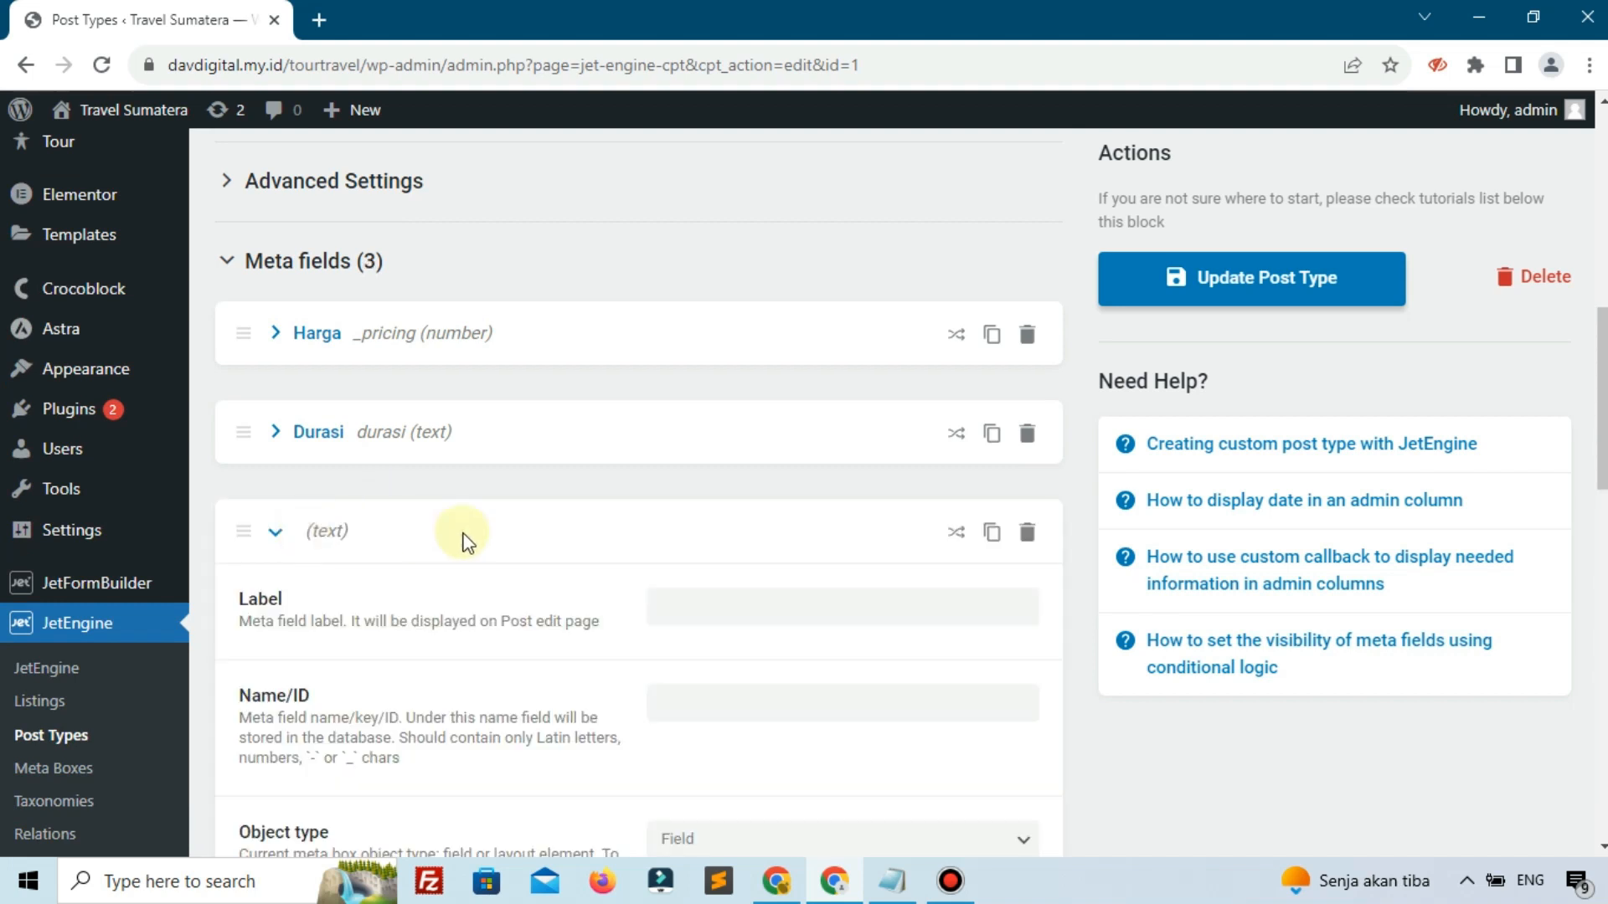
left_click(732, 602)
type("Minimal Umur")
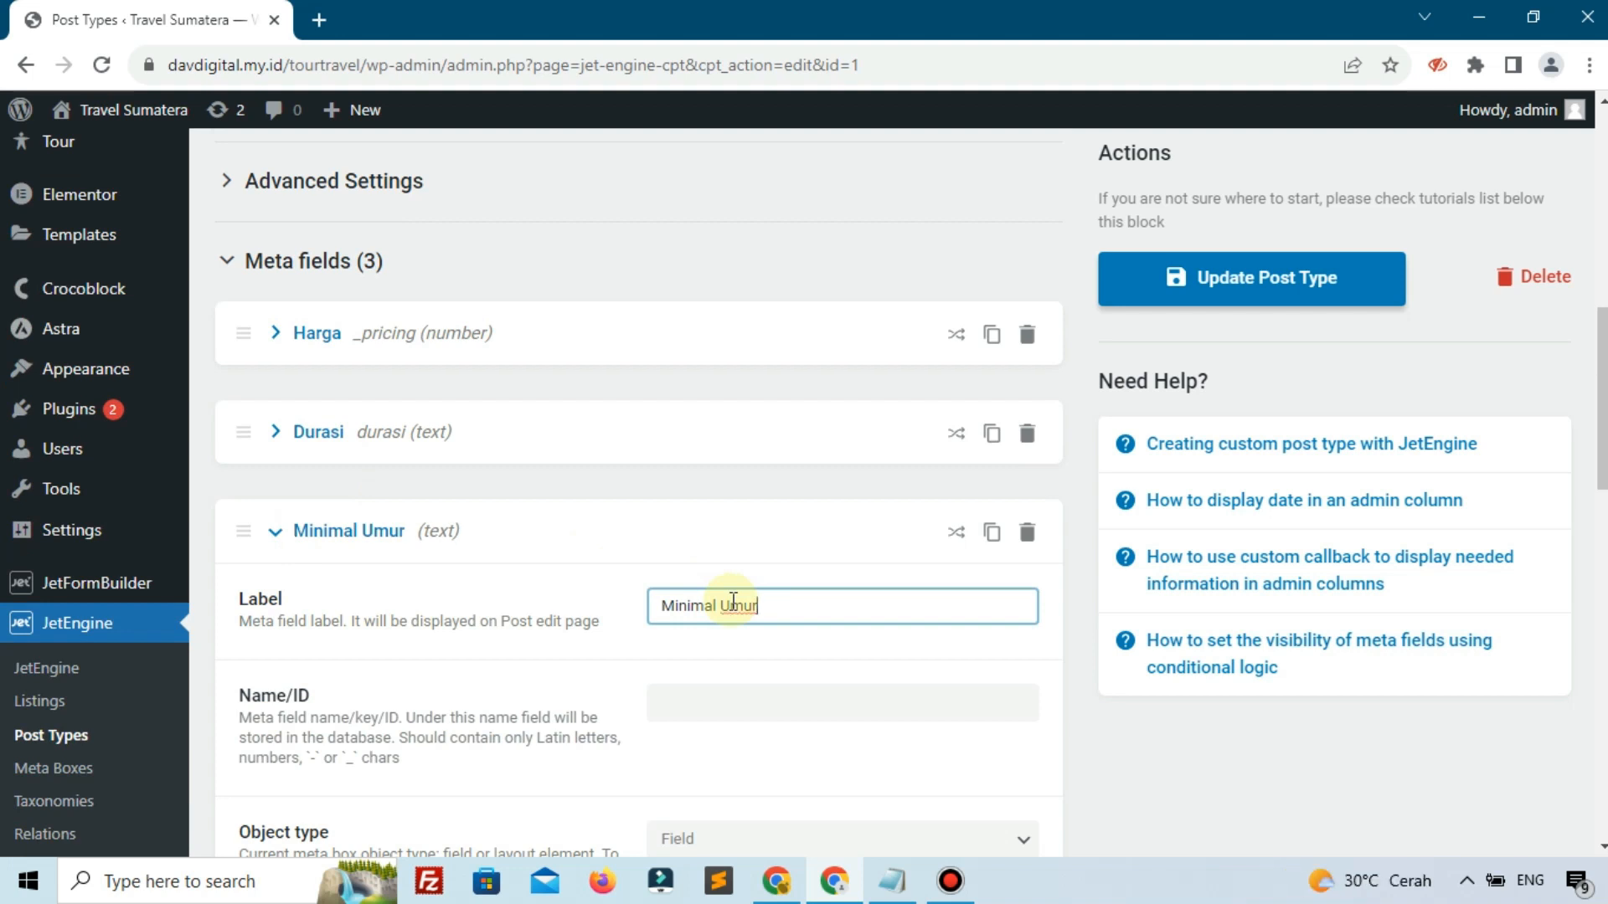
left_click(553, 665)
scroll(552, 665, "down", 4)
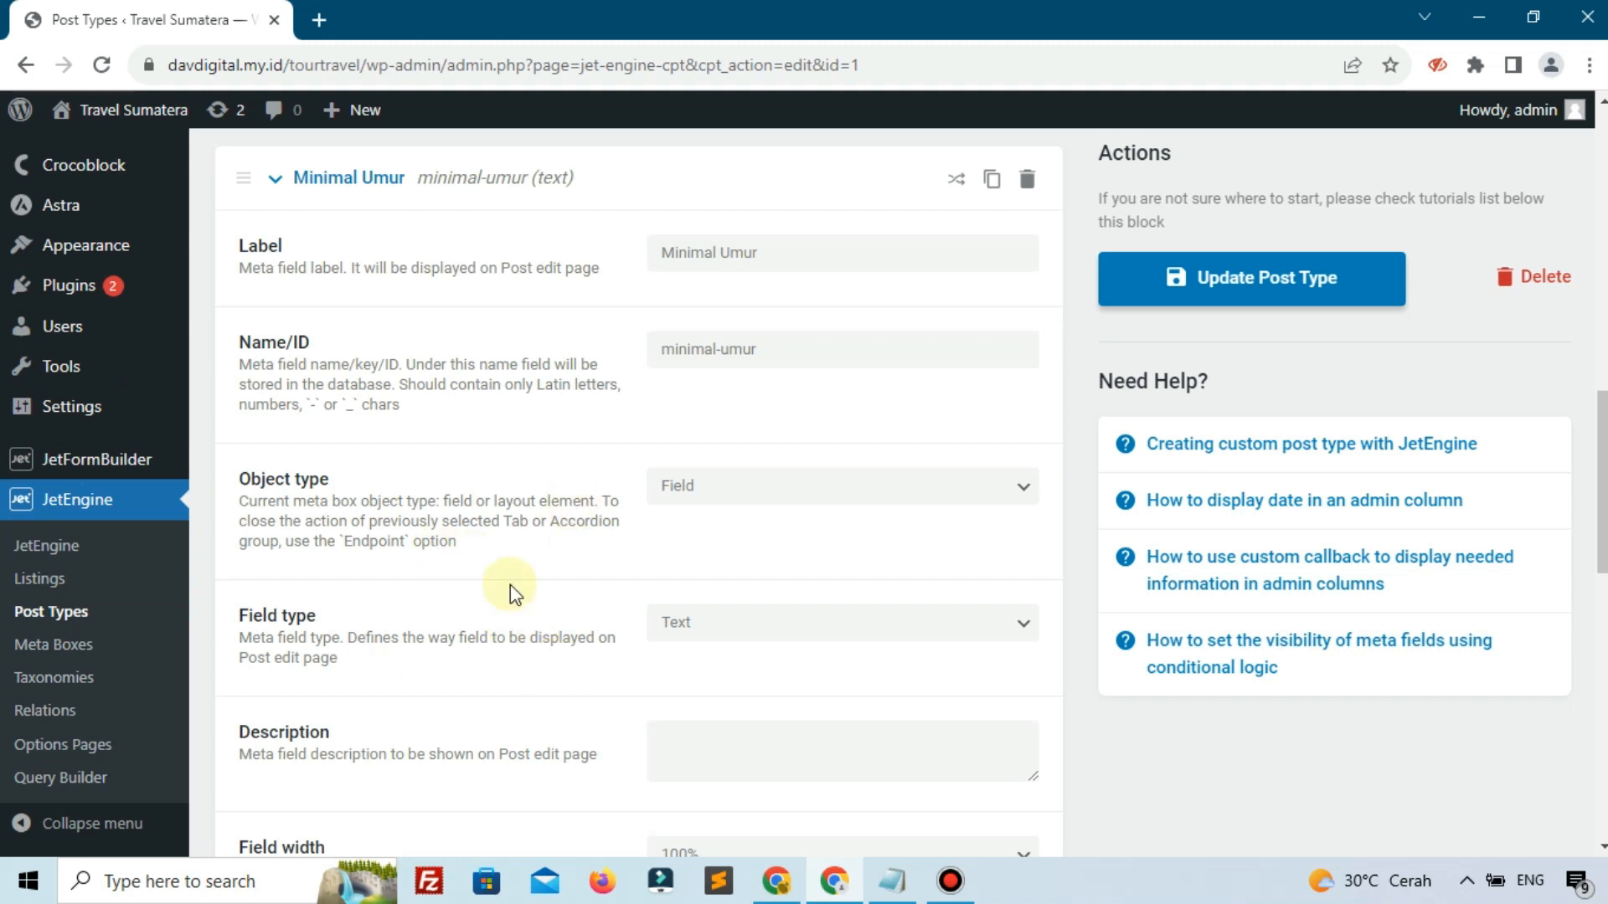
scroll(568, 550, "up", 1)
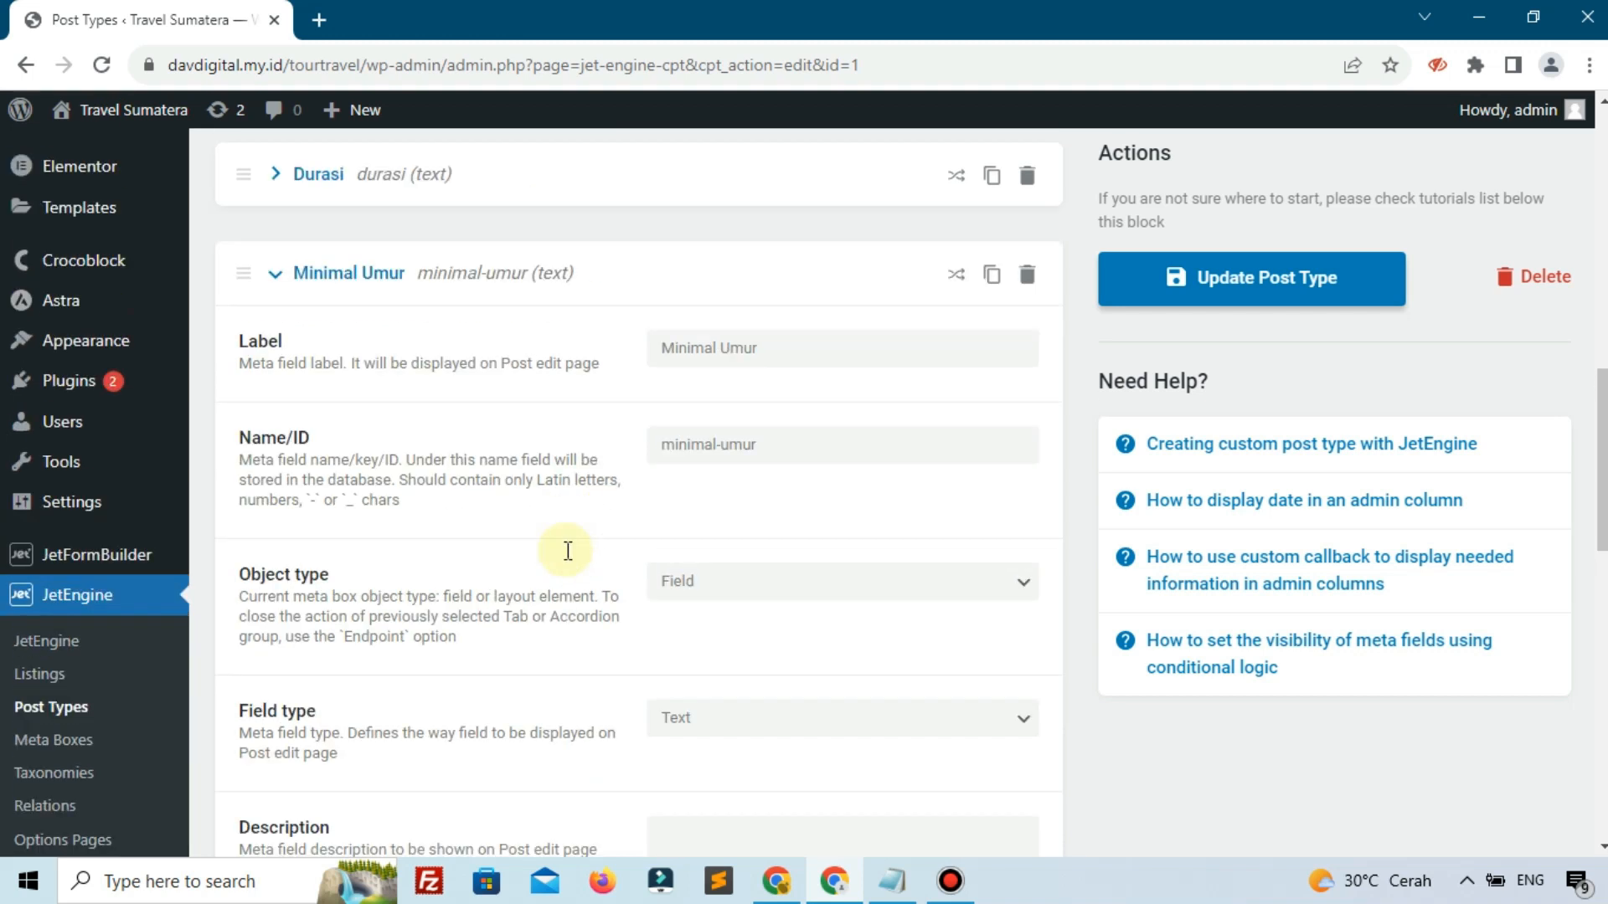
scroll(568, 550, "up", 2)
left_click(274, 413)
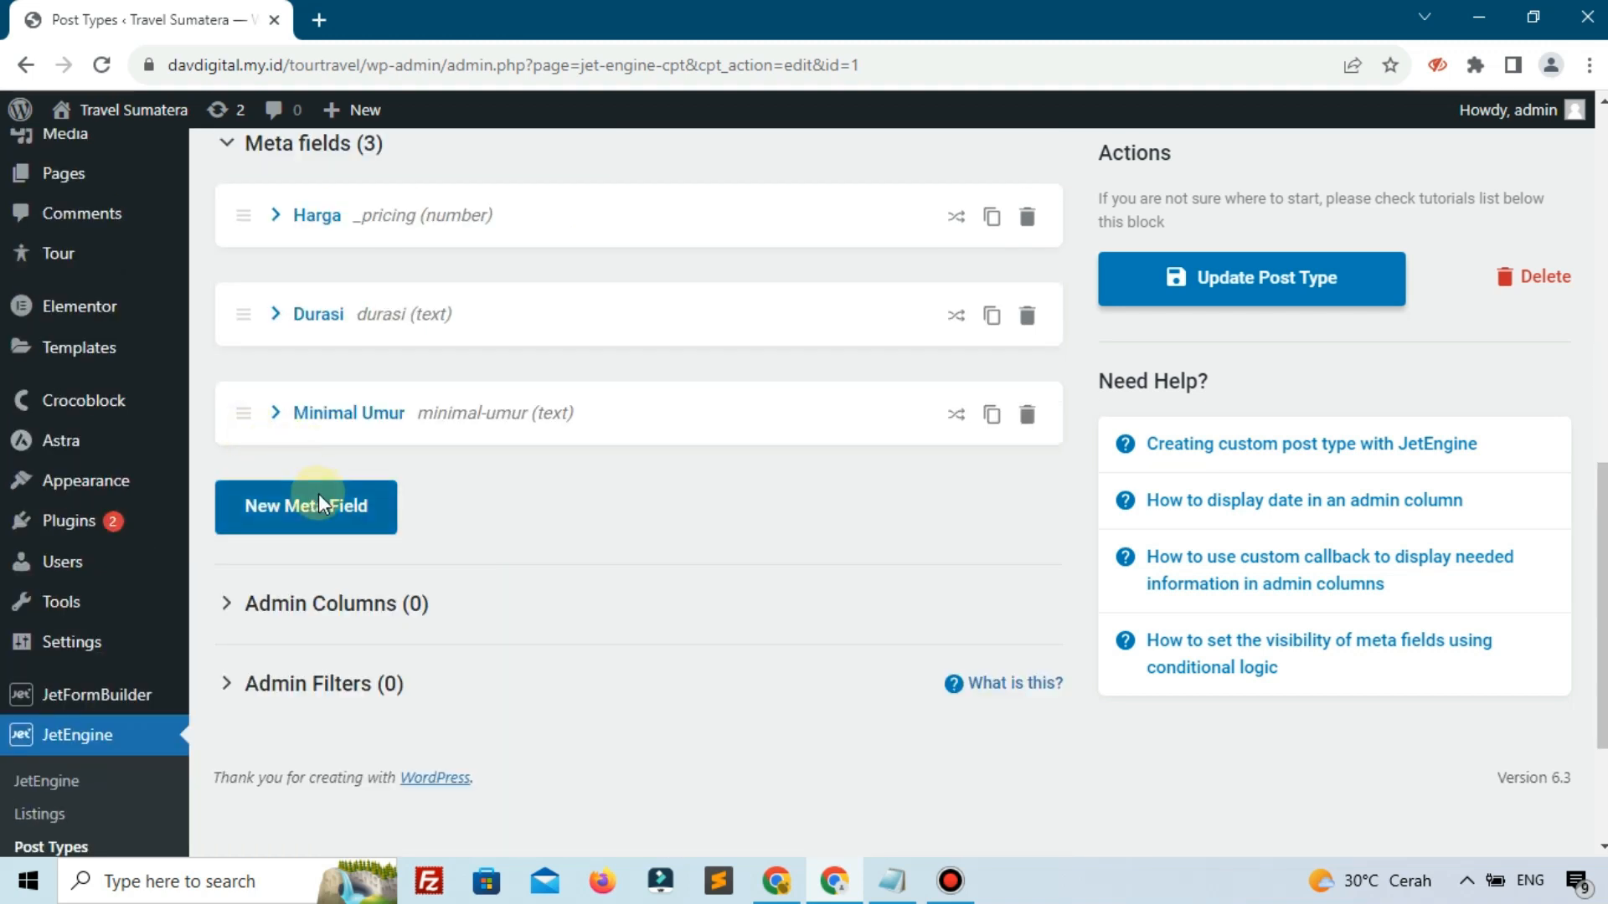
- Add a fourth meta field labelled Galeri Tour below Minimal Umur
left_click(318, 503)
left_click(657, 586)
type("Ga")
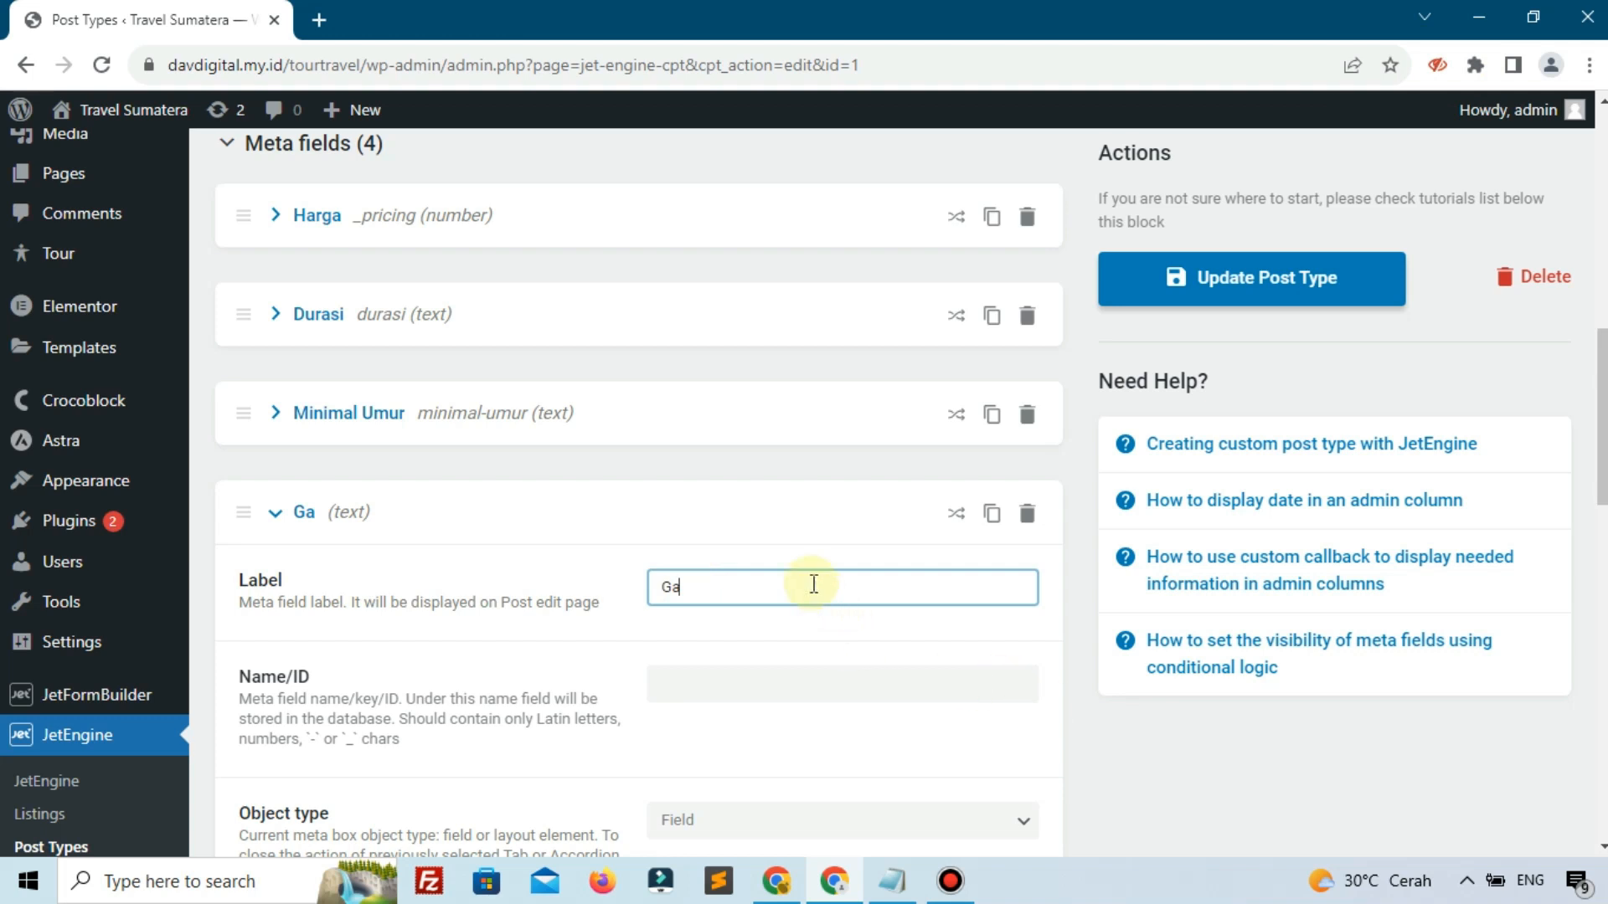
type("leri Tour")
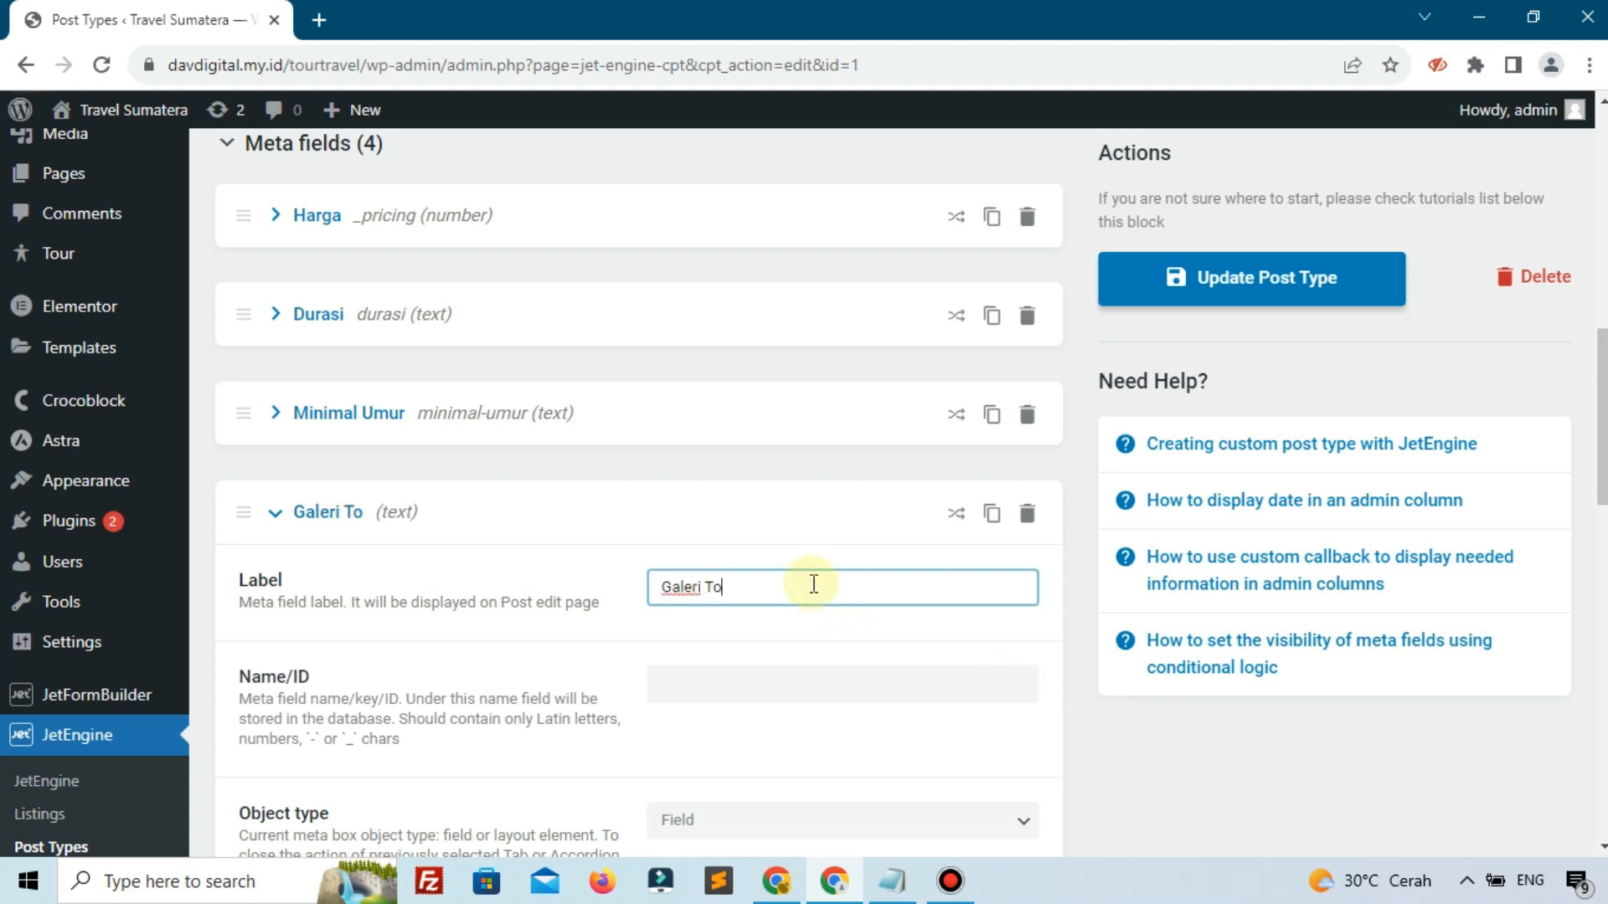
left_click(556, 729)
- Make Galeri Tour a Gallery field with the value format Array with media ID and URL, and update the post type
scroll(556, 728, "down", 5)
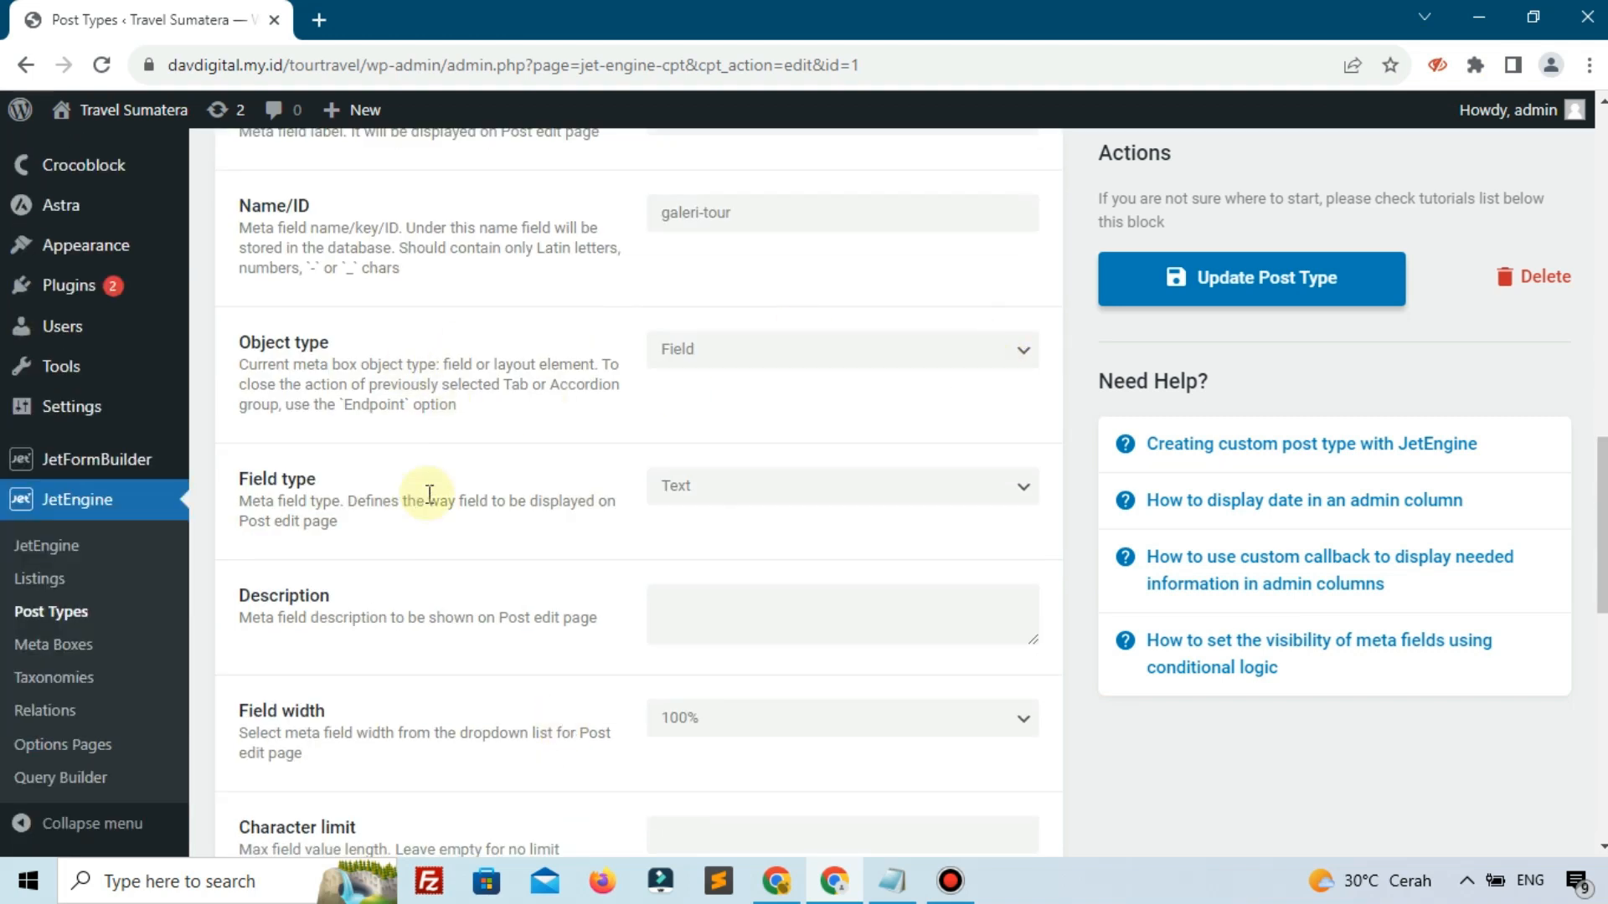
left_click(662, 494)
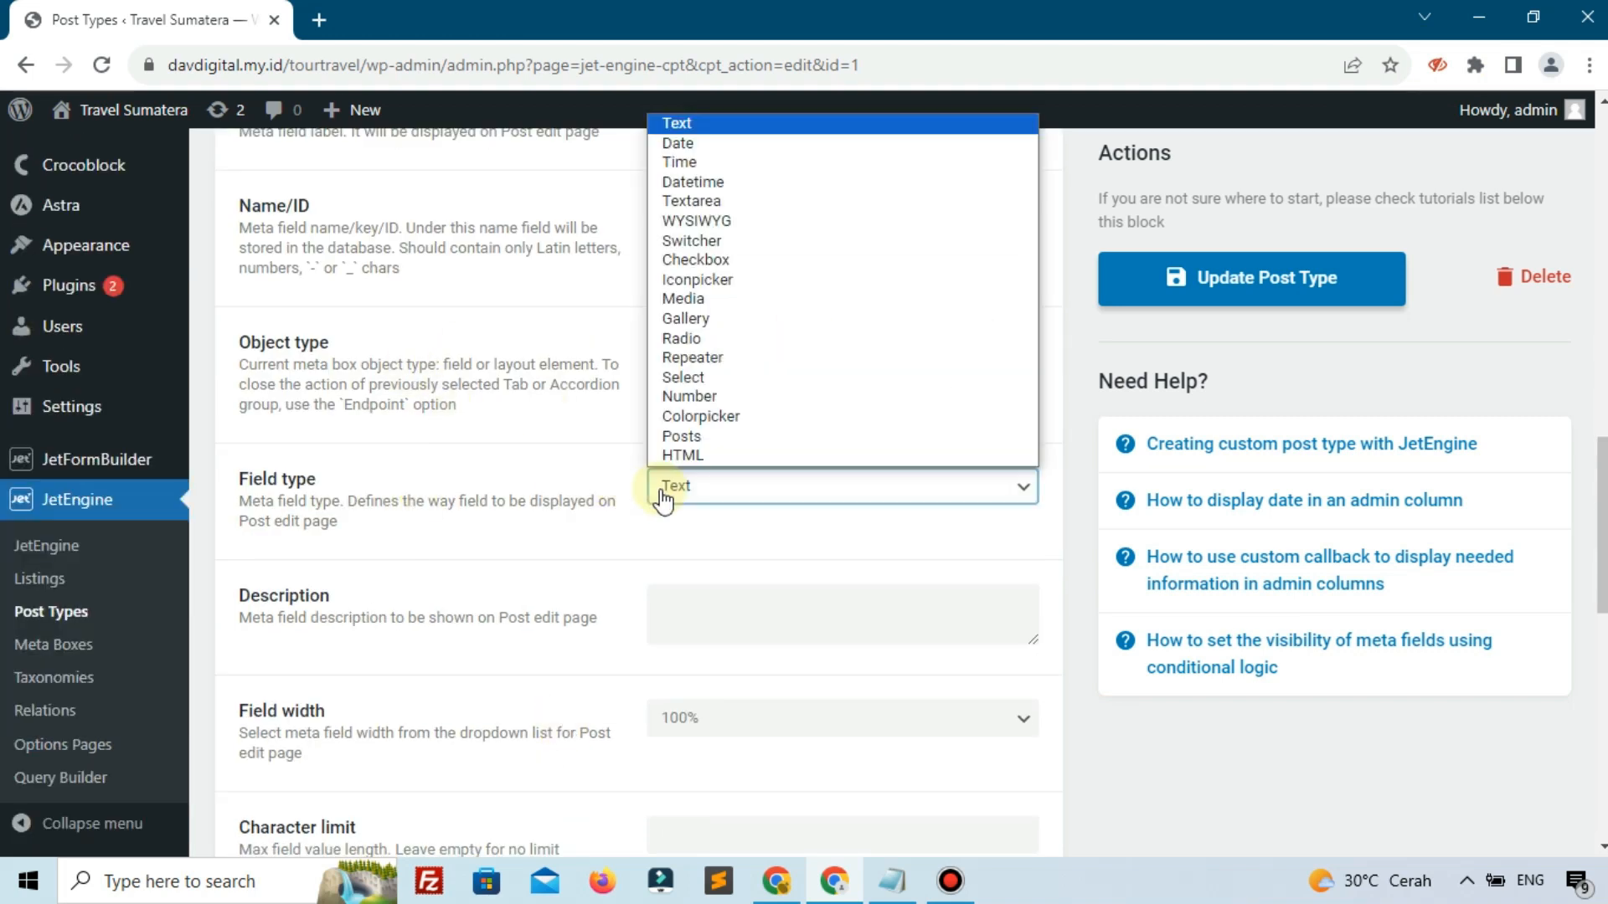
left_click(695, 317)
left_click(658, 601)
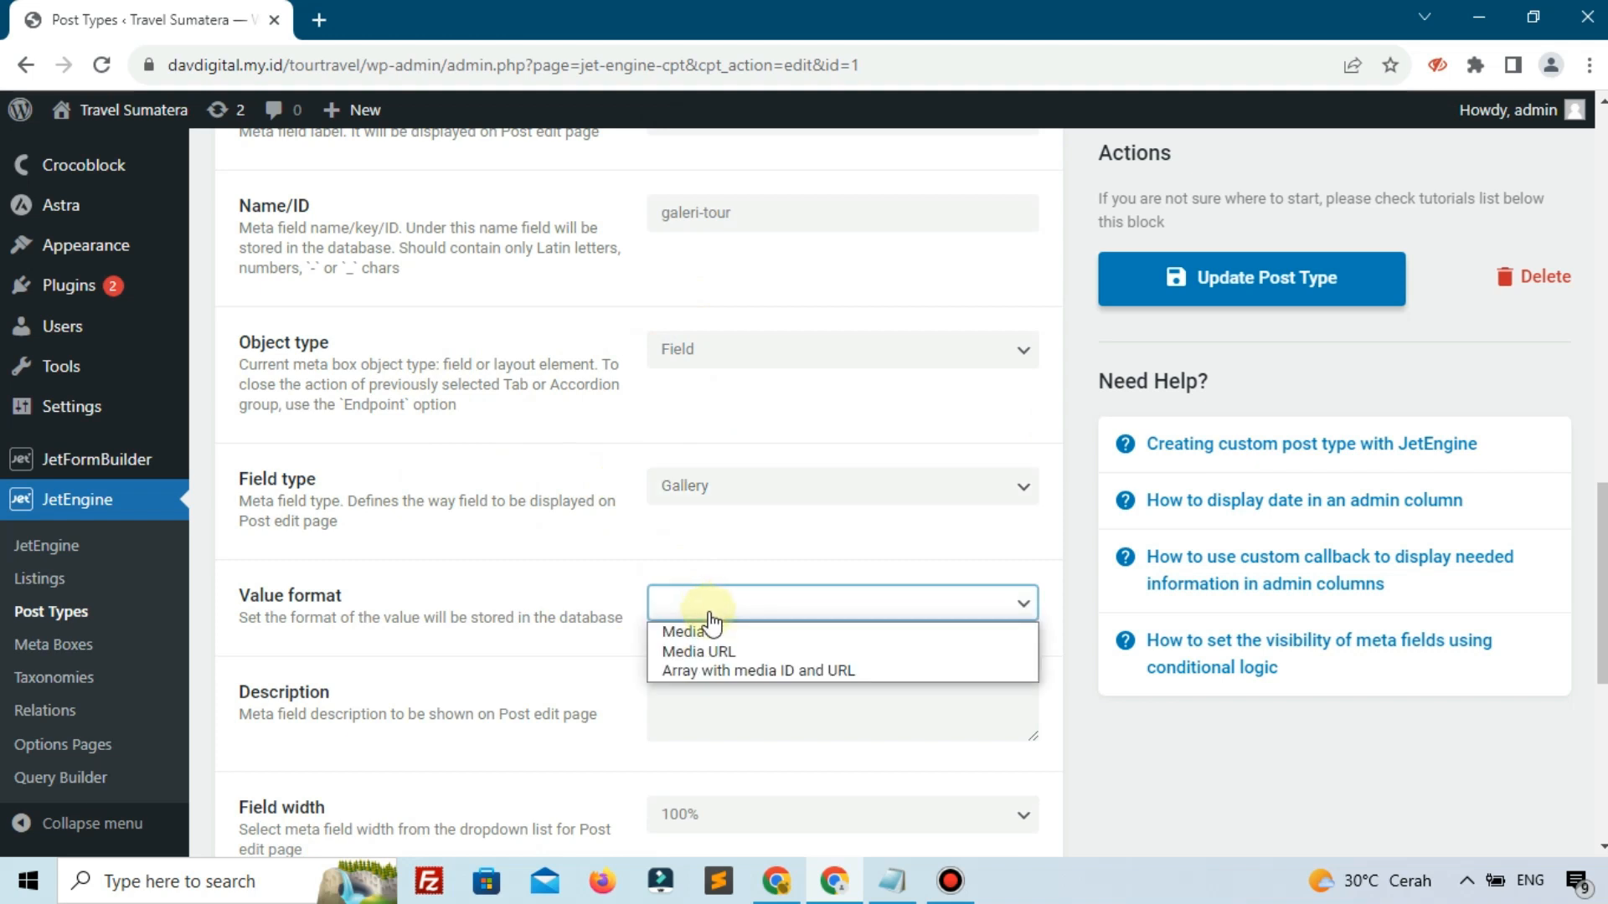
left_click(676, 673)
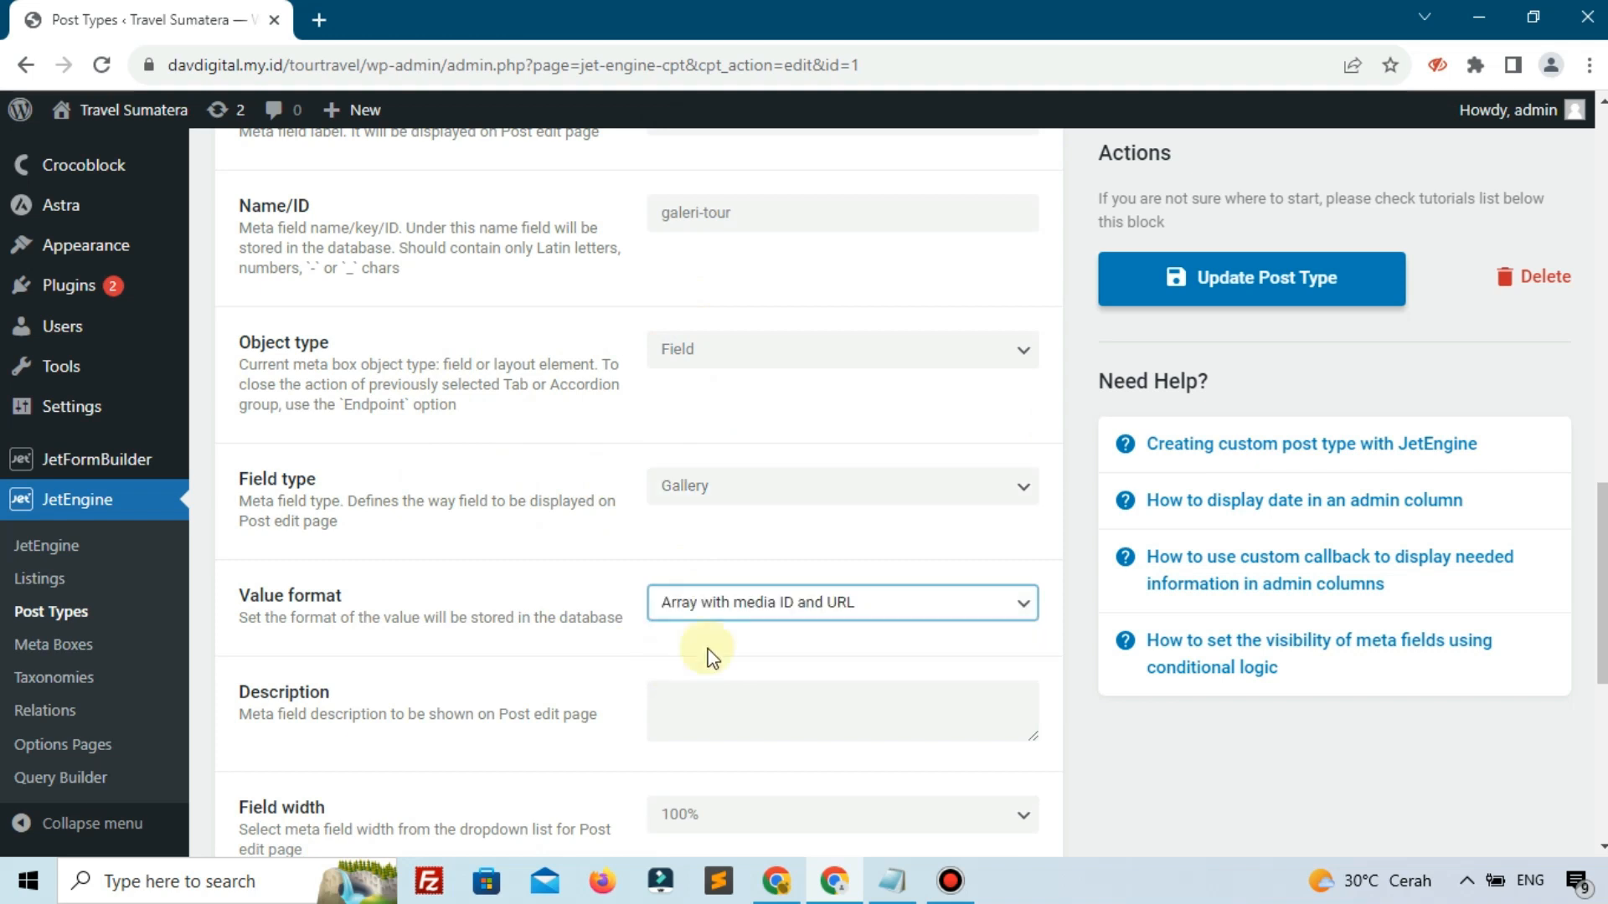
left_click(1172, 289)
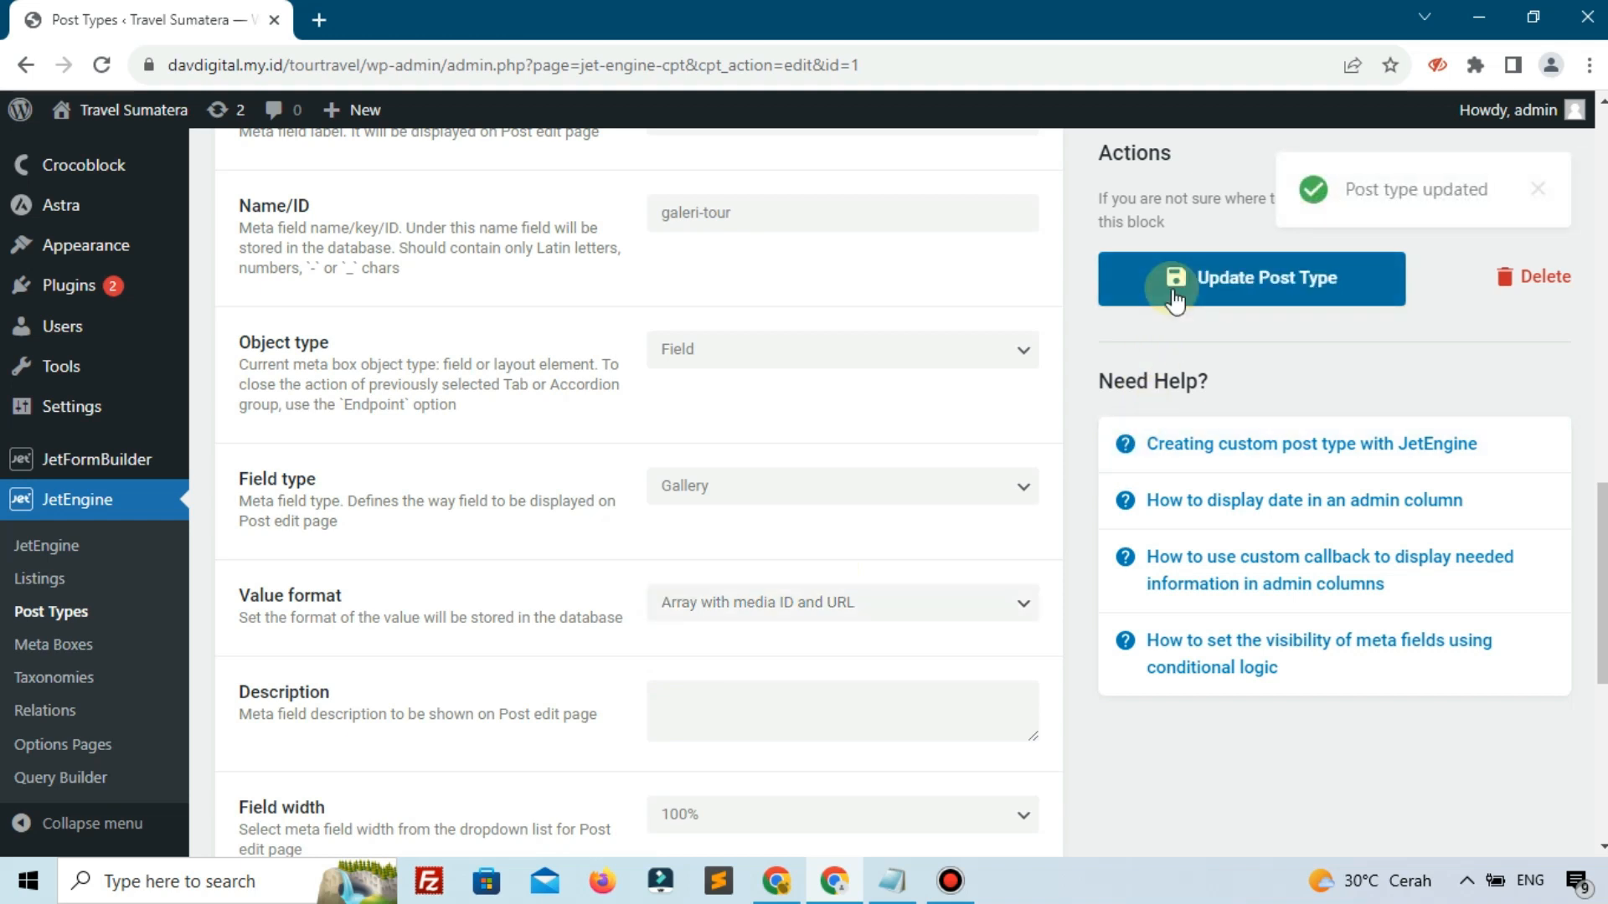
- Open a new Tour entry to check its Harga, Durasi, Minimal Umur and gallery meta fields, and return to the Tour list
scroll(252, 469, "up", 4)
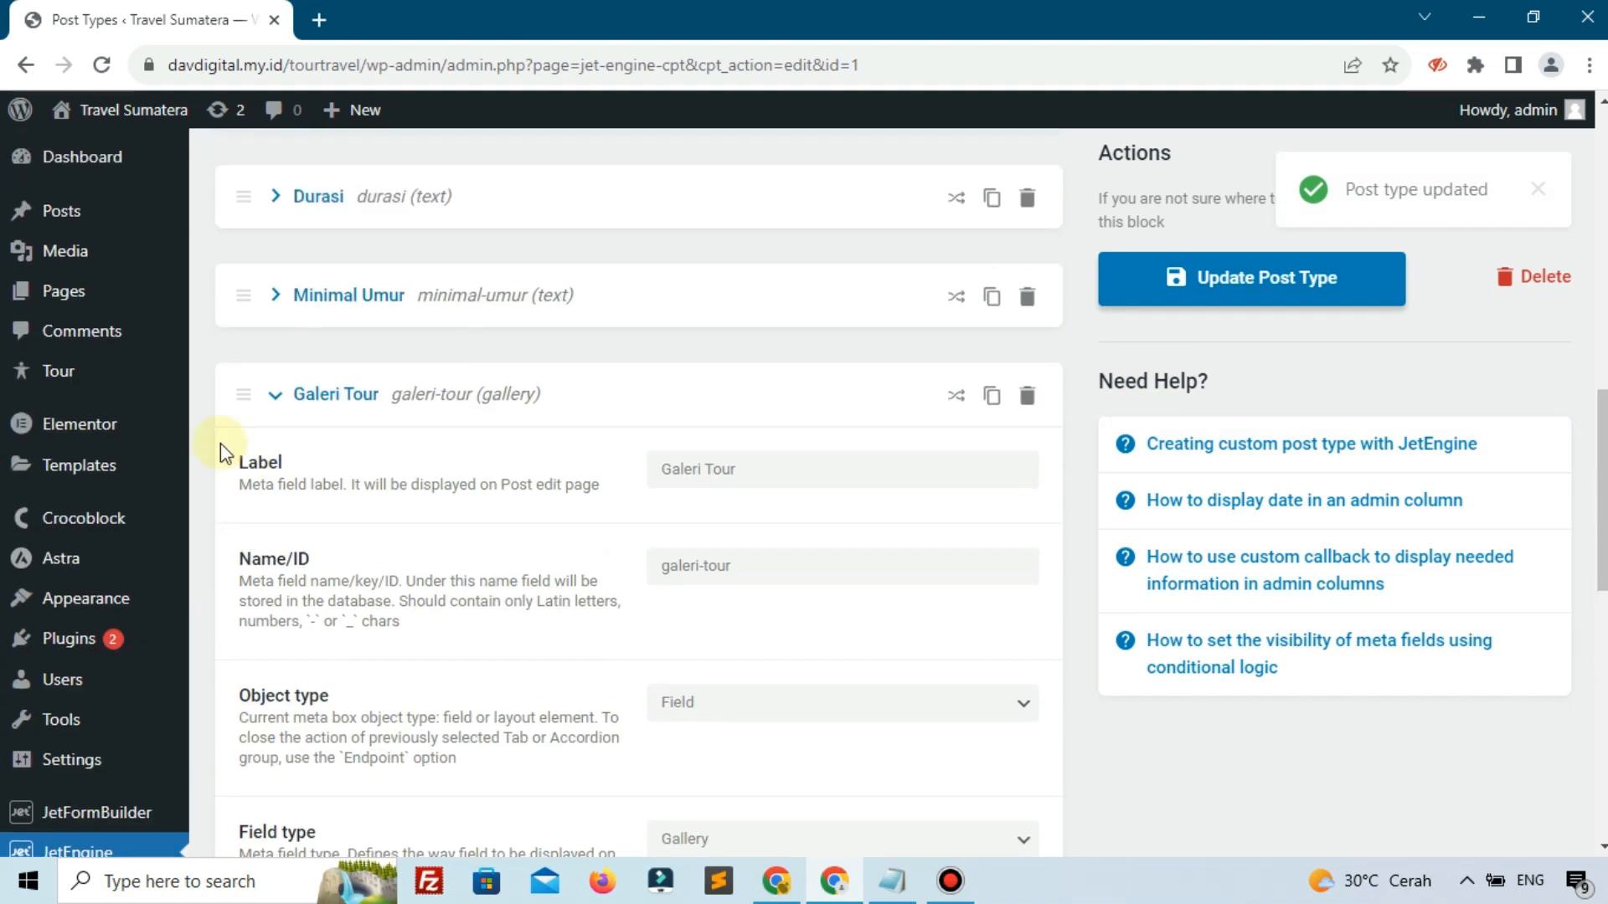
left_click(63, 389)
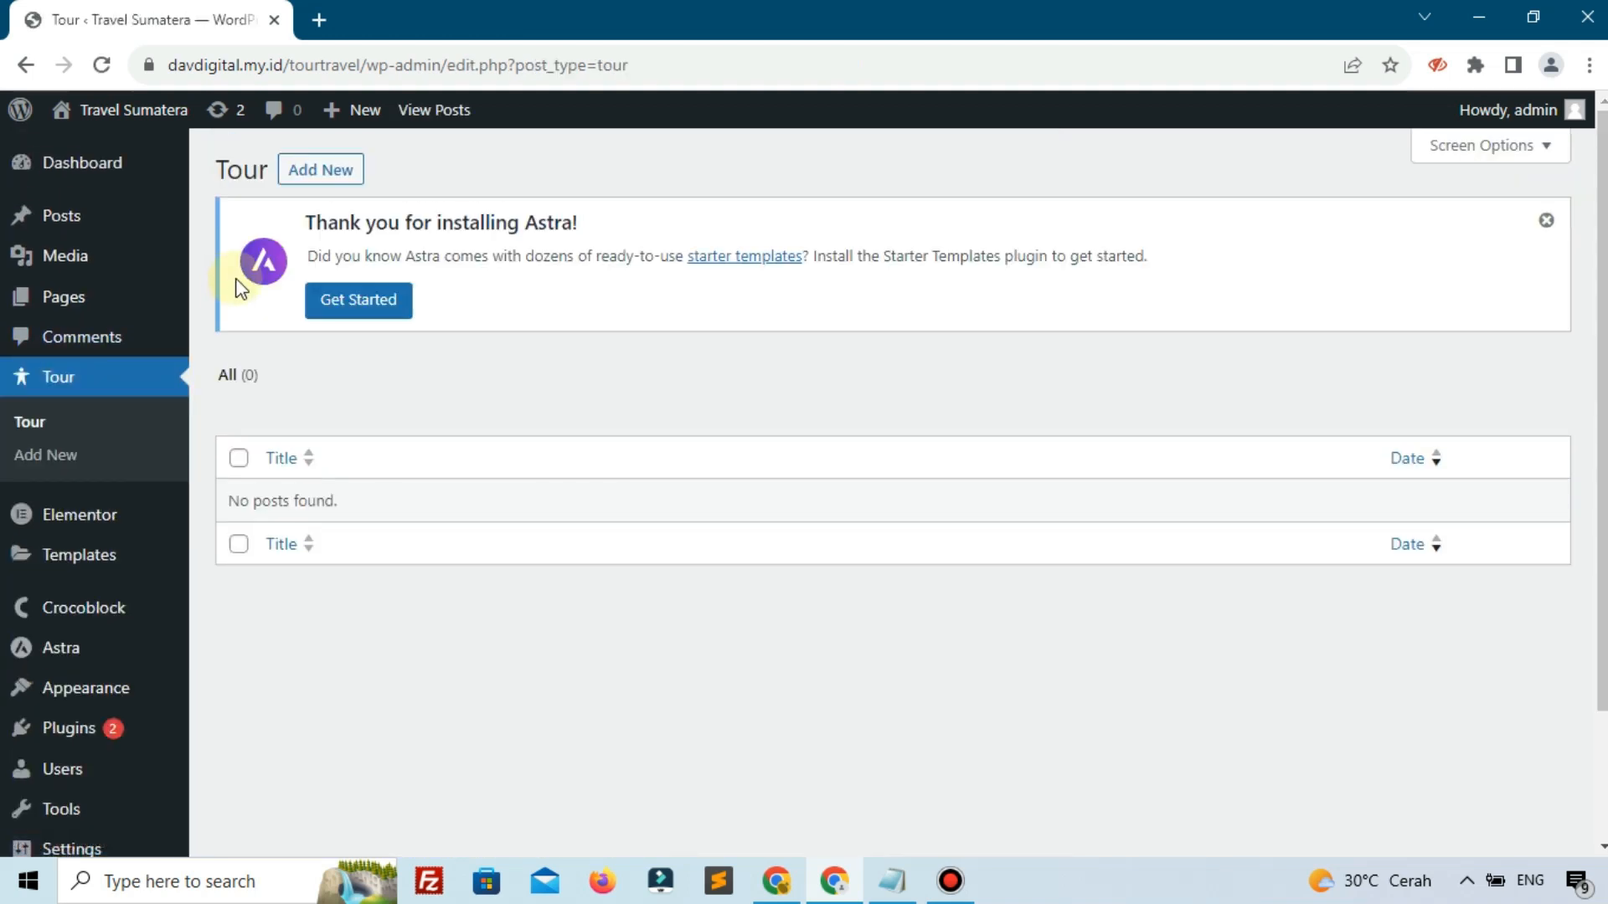
left_click(322, 172)
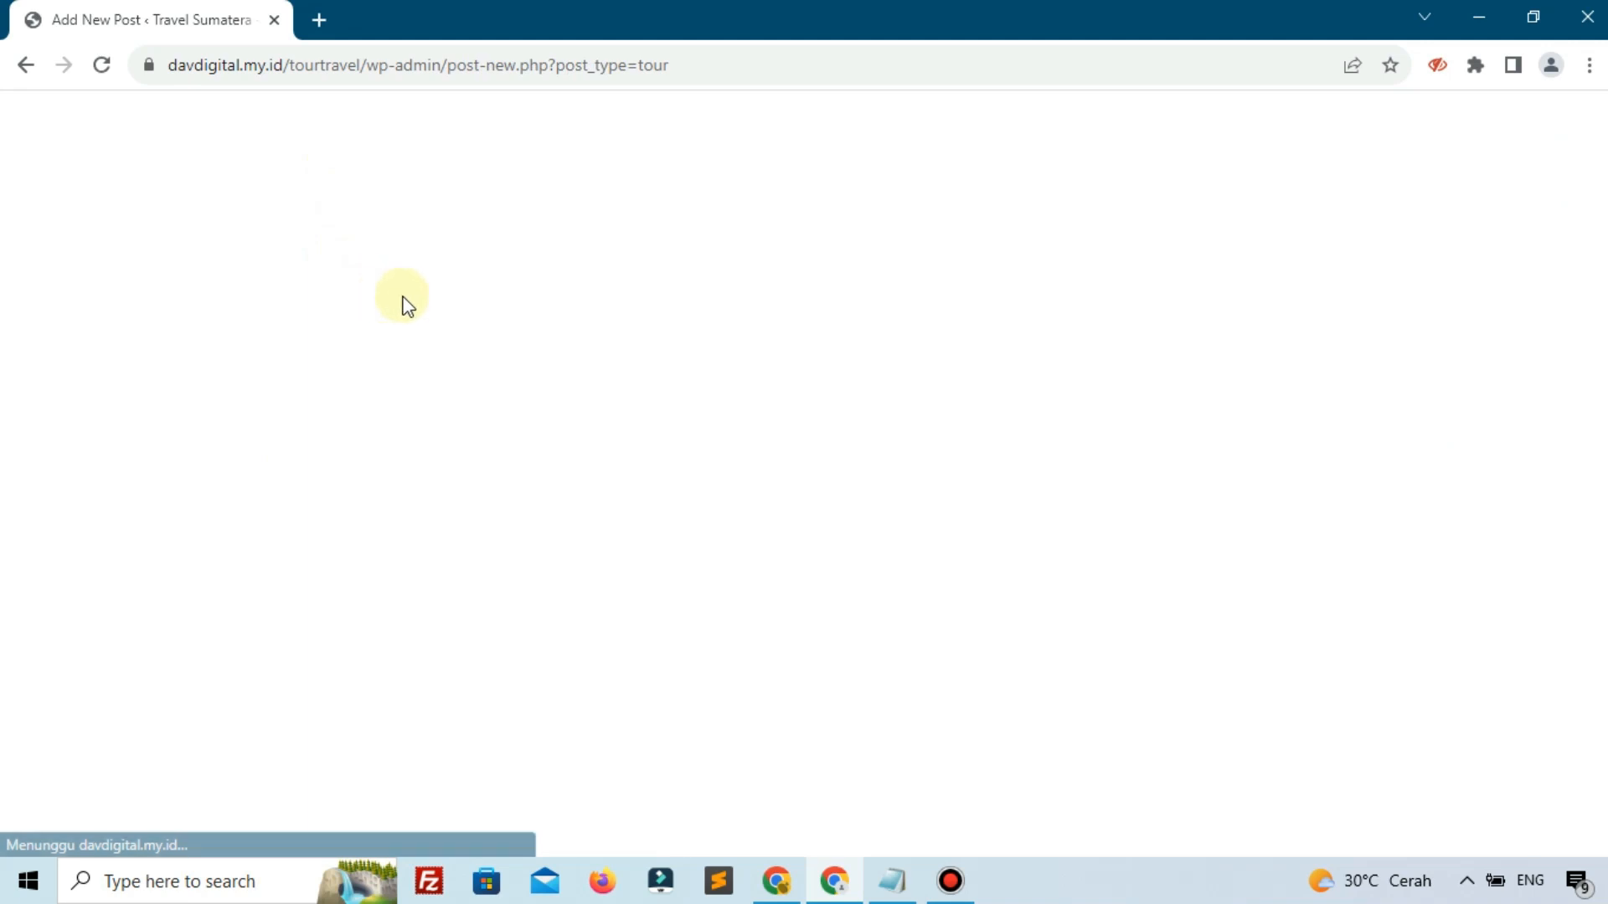
scroll(444, 469, "up", 2)
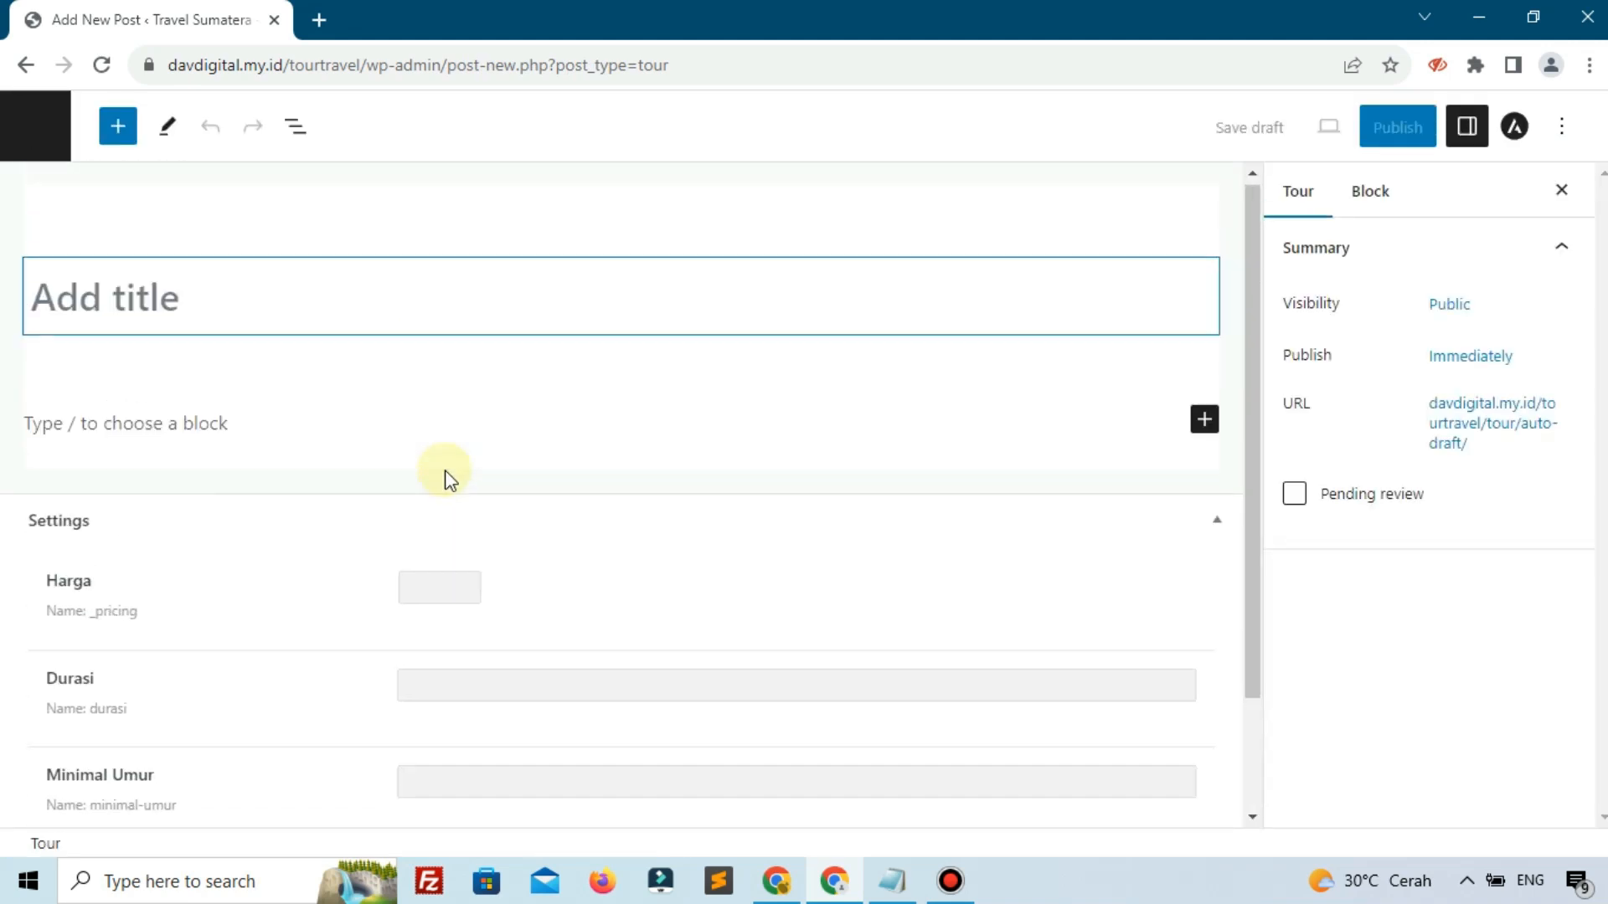
left_click(33, 74)
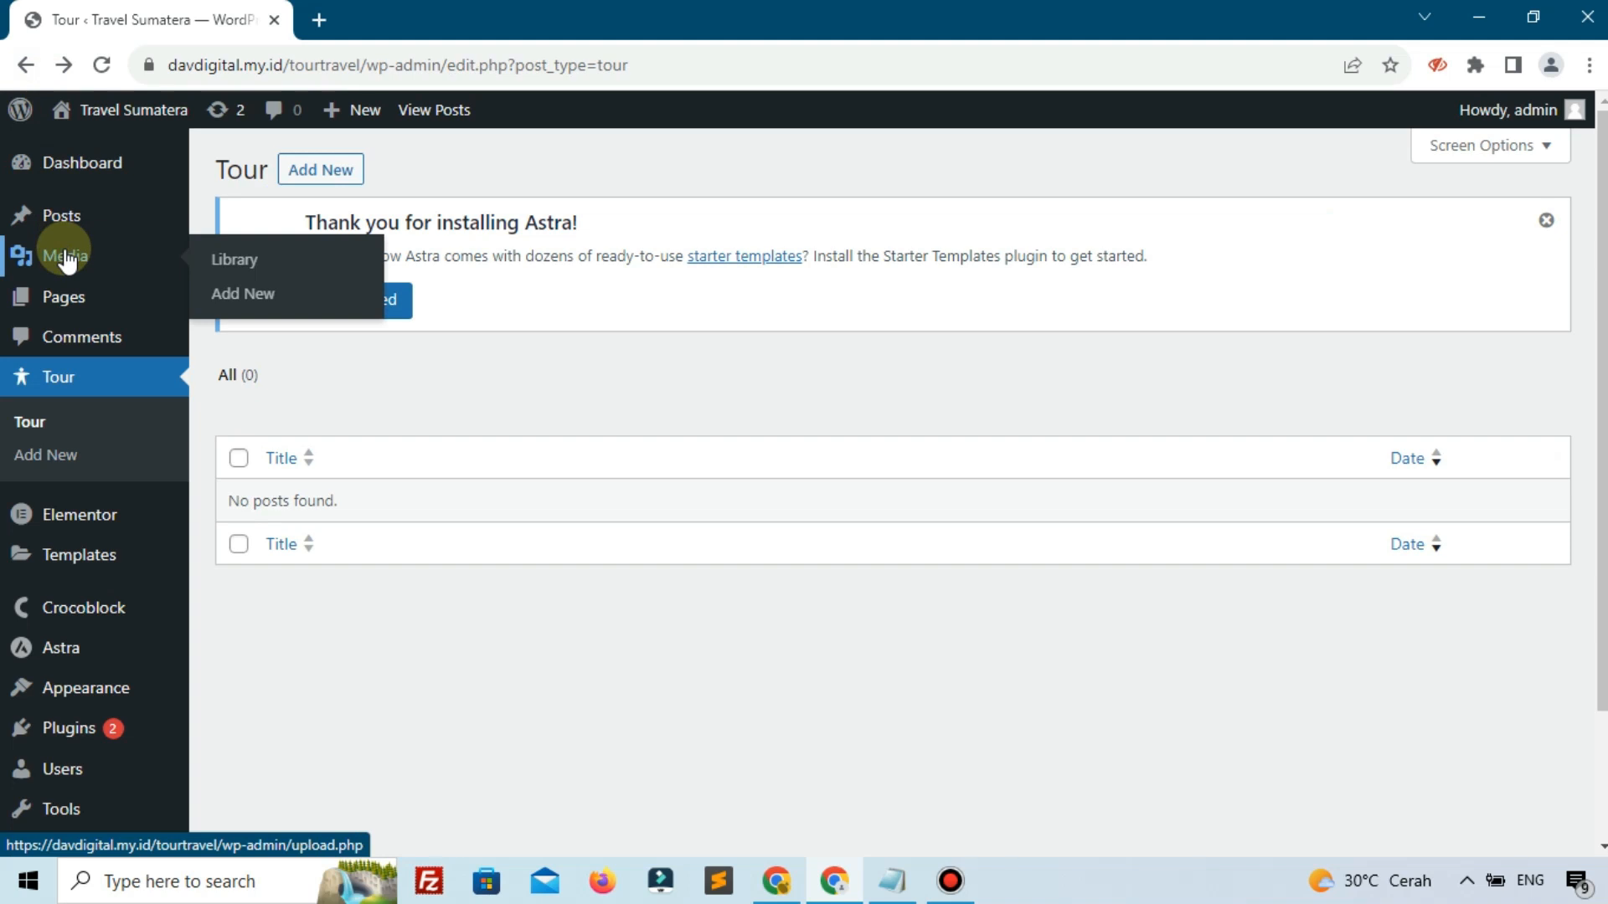
- Start a new JetEngine taxonomy and name it Kota Taxonomy
scroll(61, 254, "down", 2)
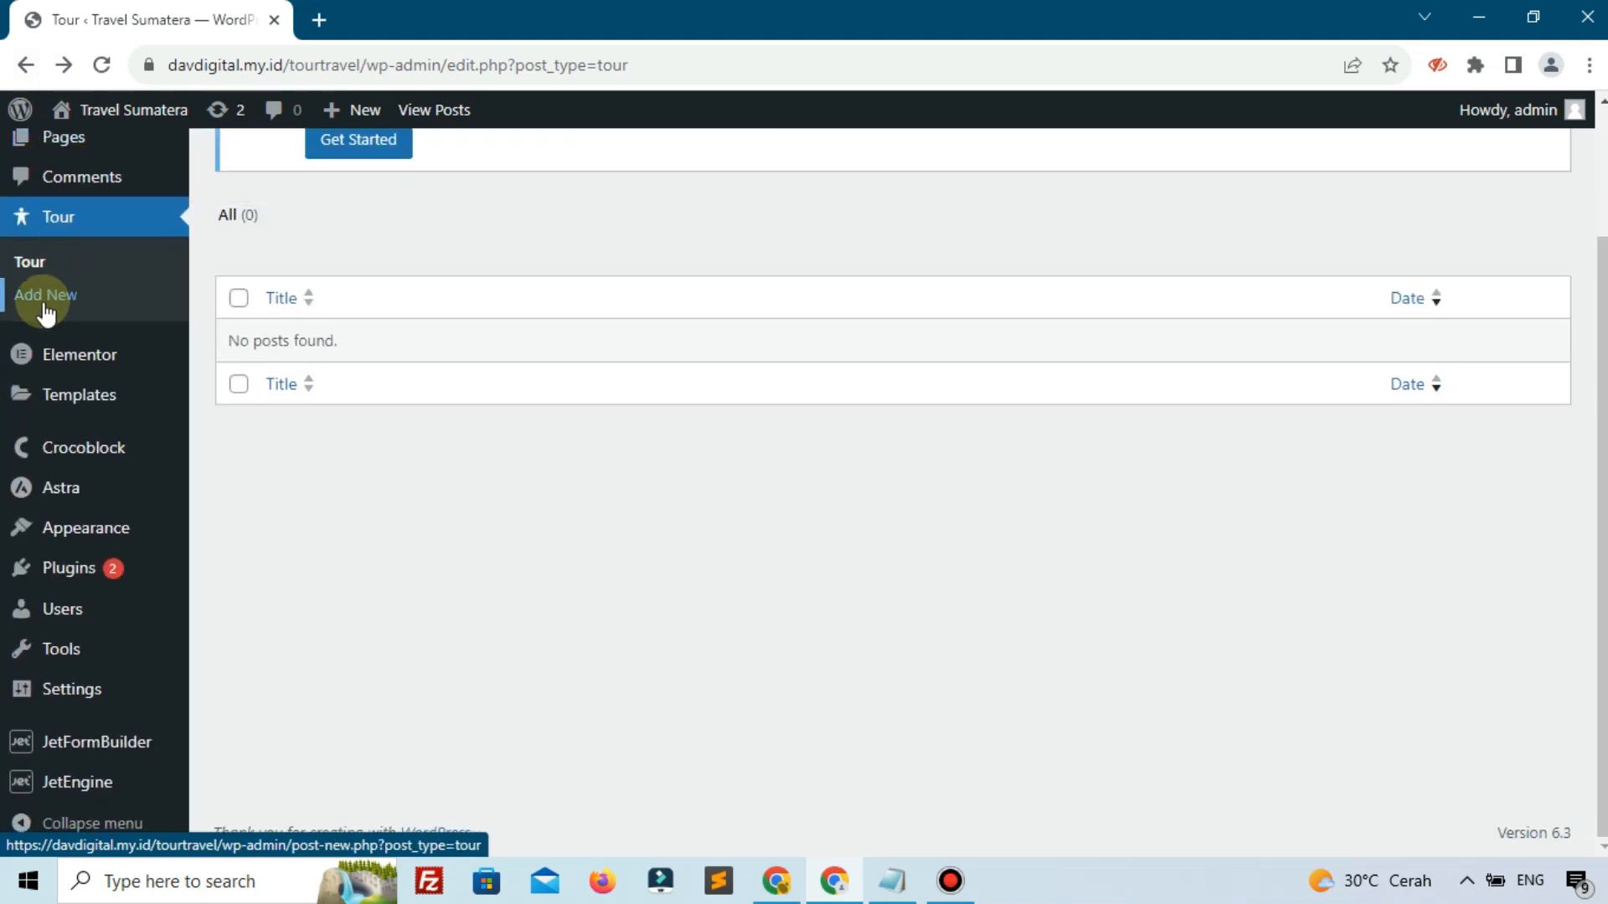
scroll(87, 406, "up", 2)
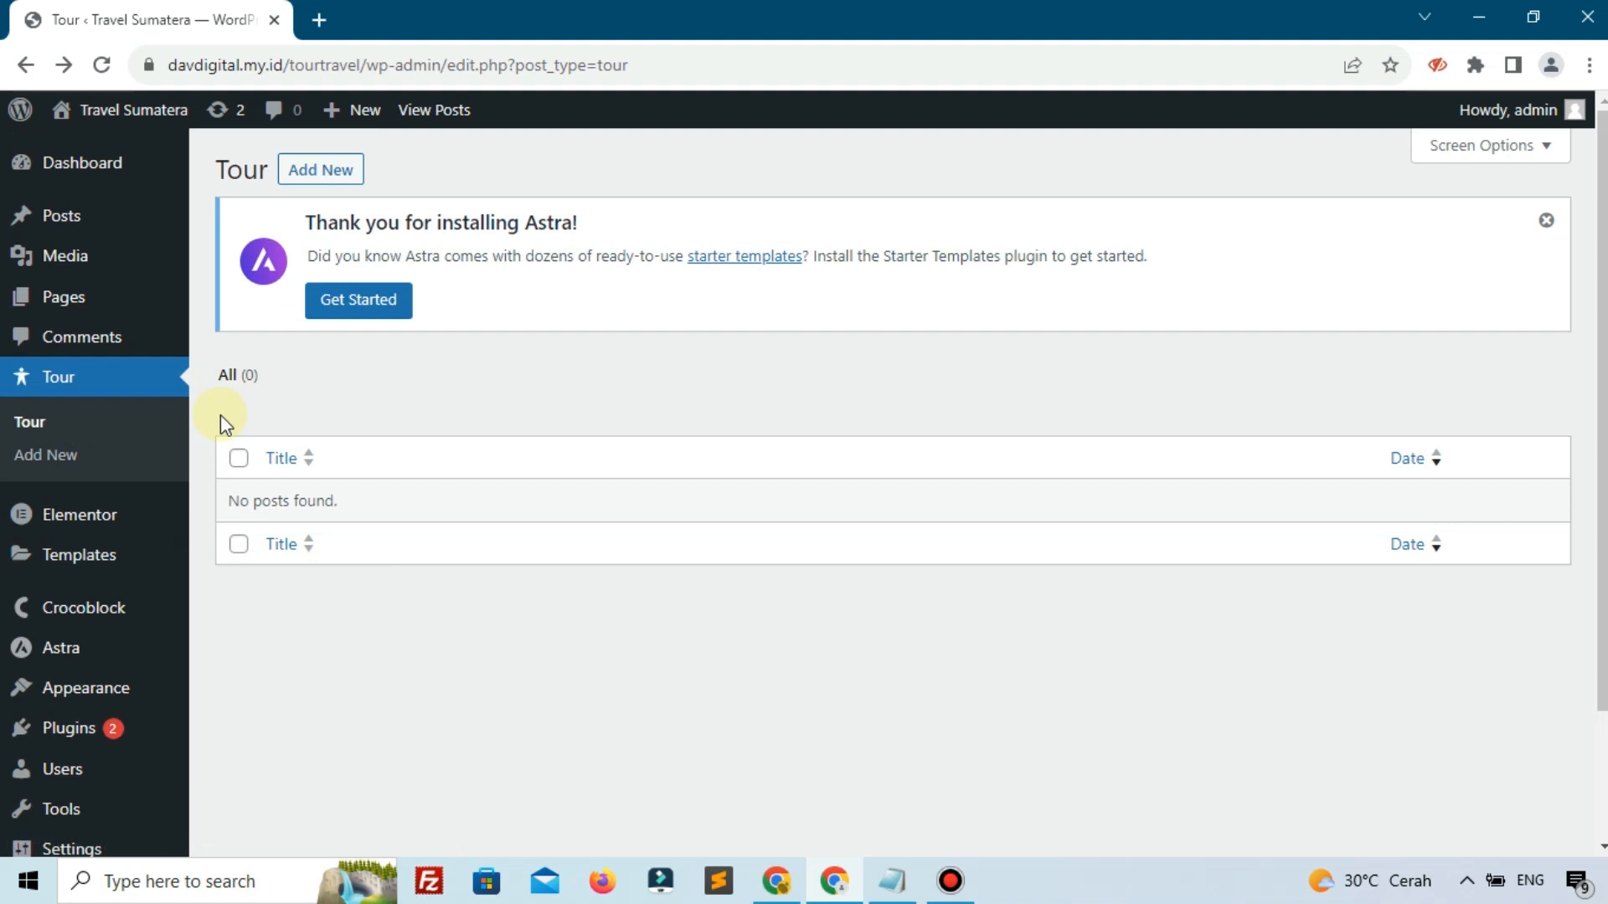
scroll(144, 453, "down", 2)
mouse_move(101, 503)
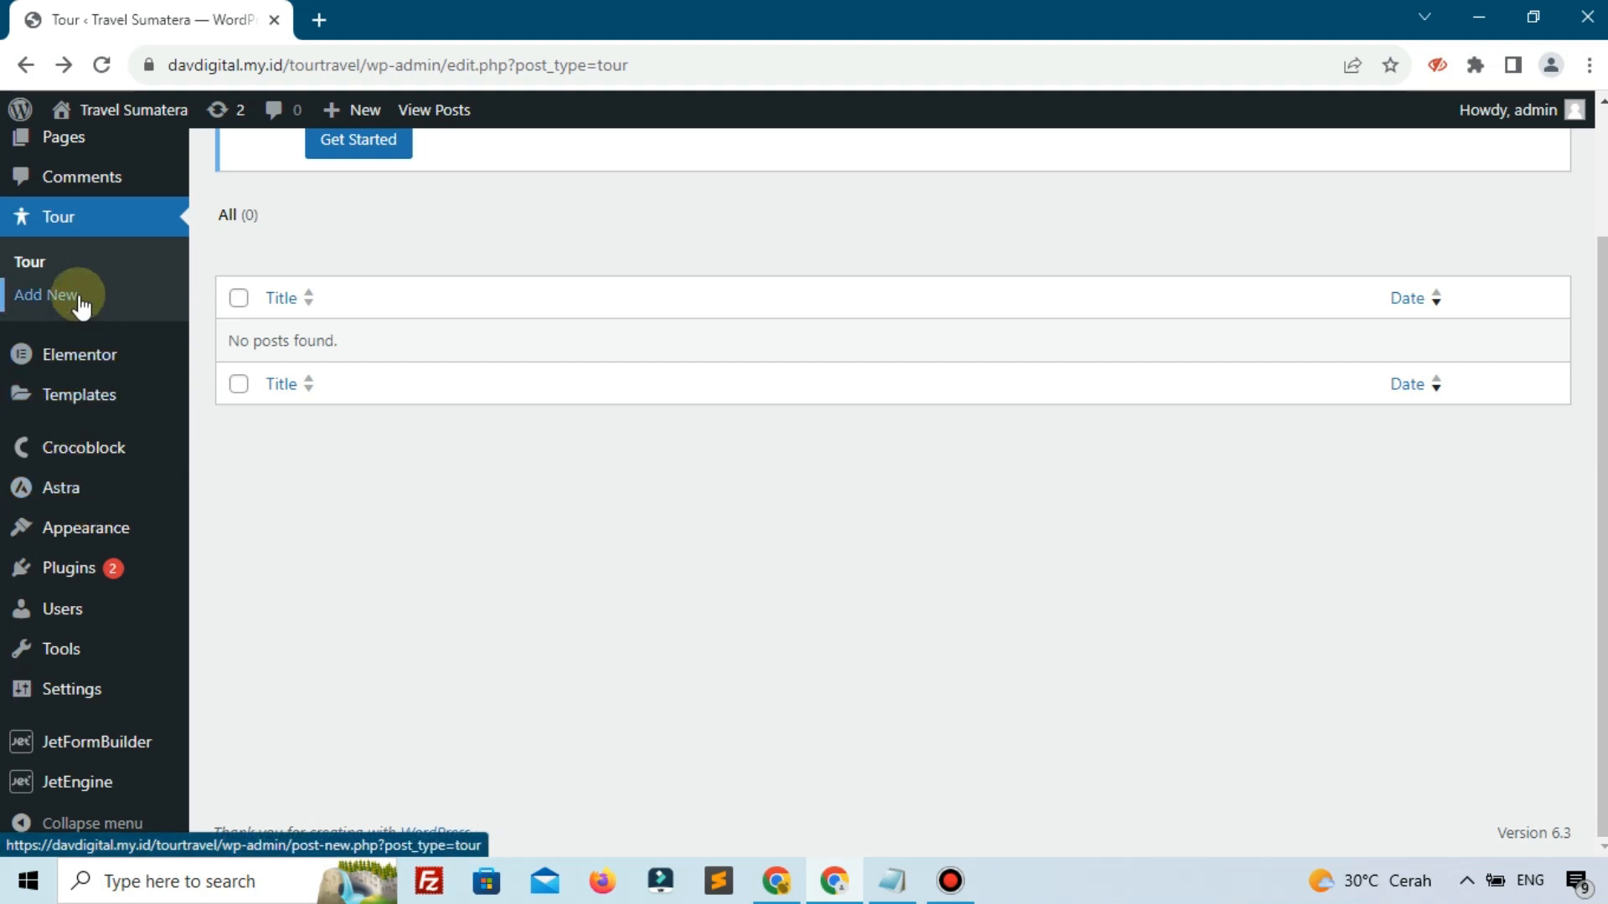
mouse_move(109, 778)
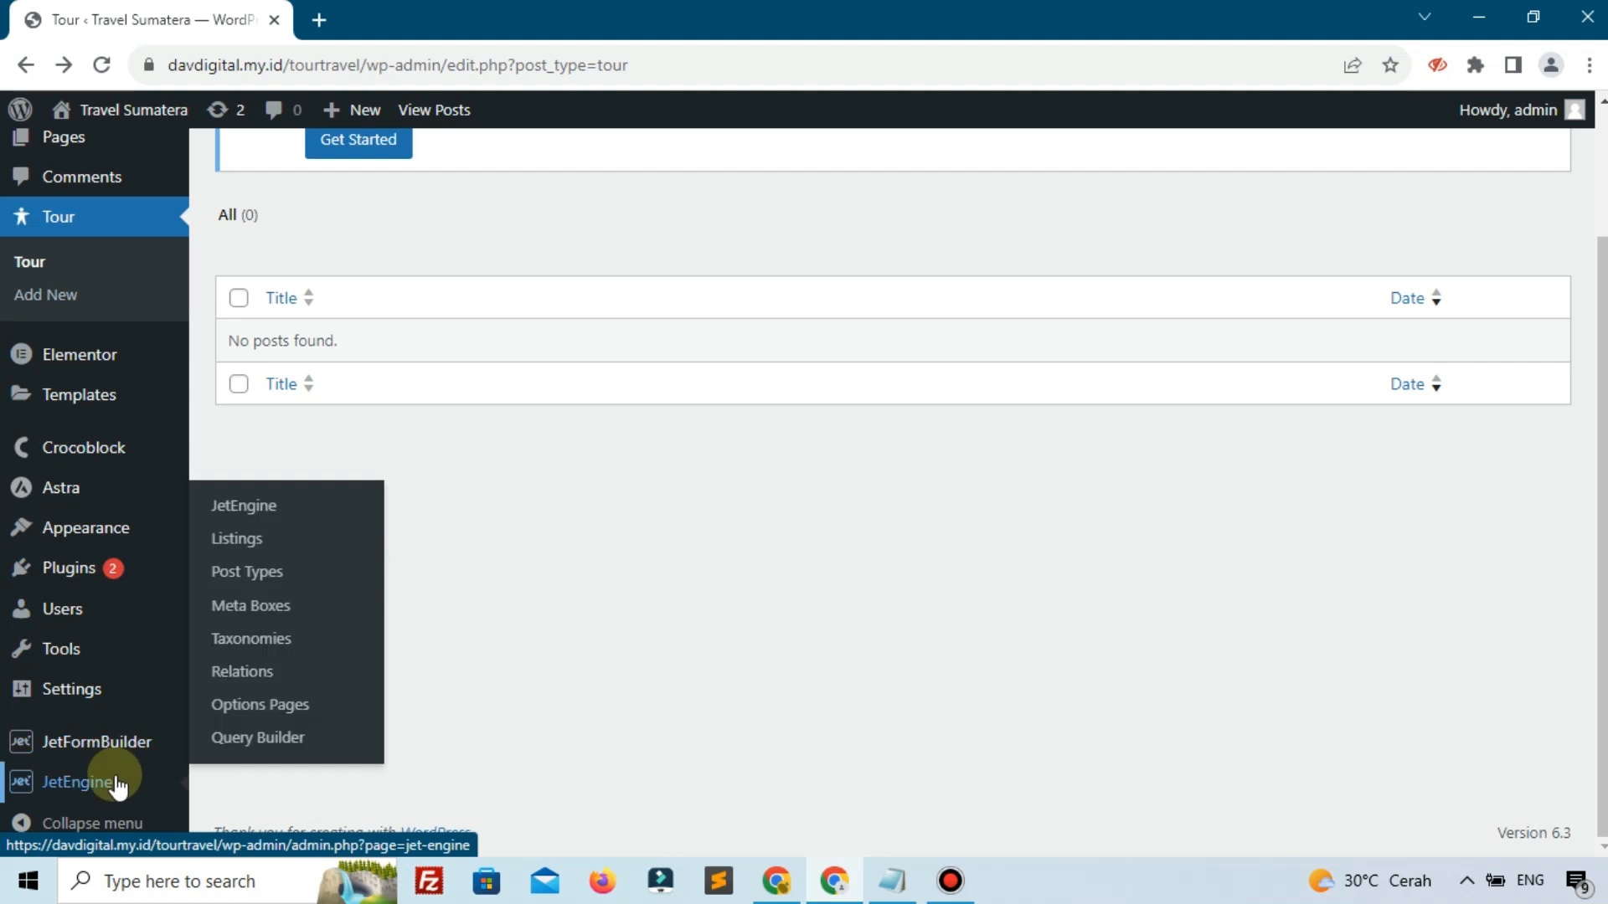
left_click(245, 643)
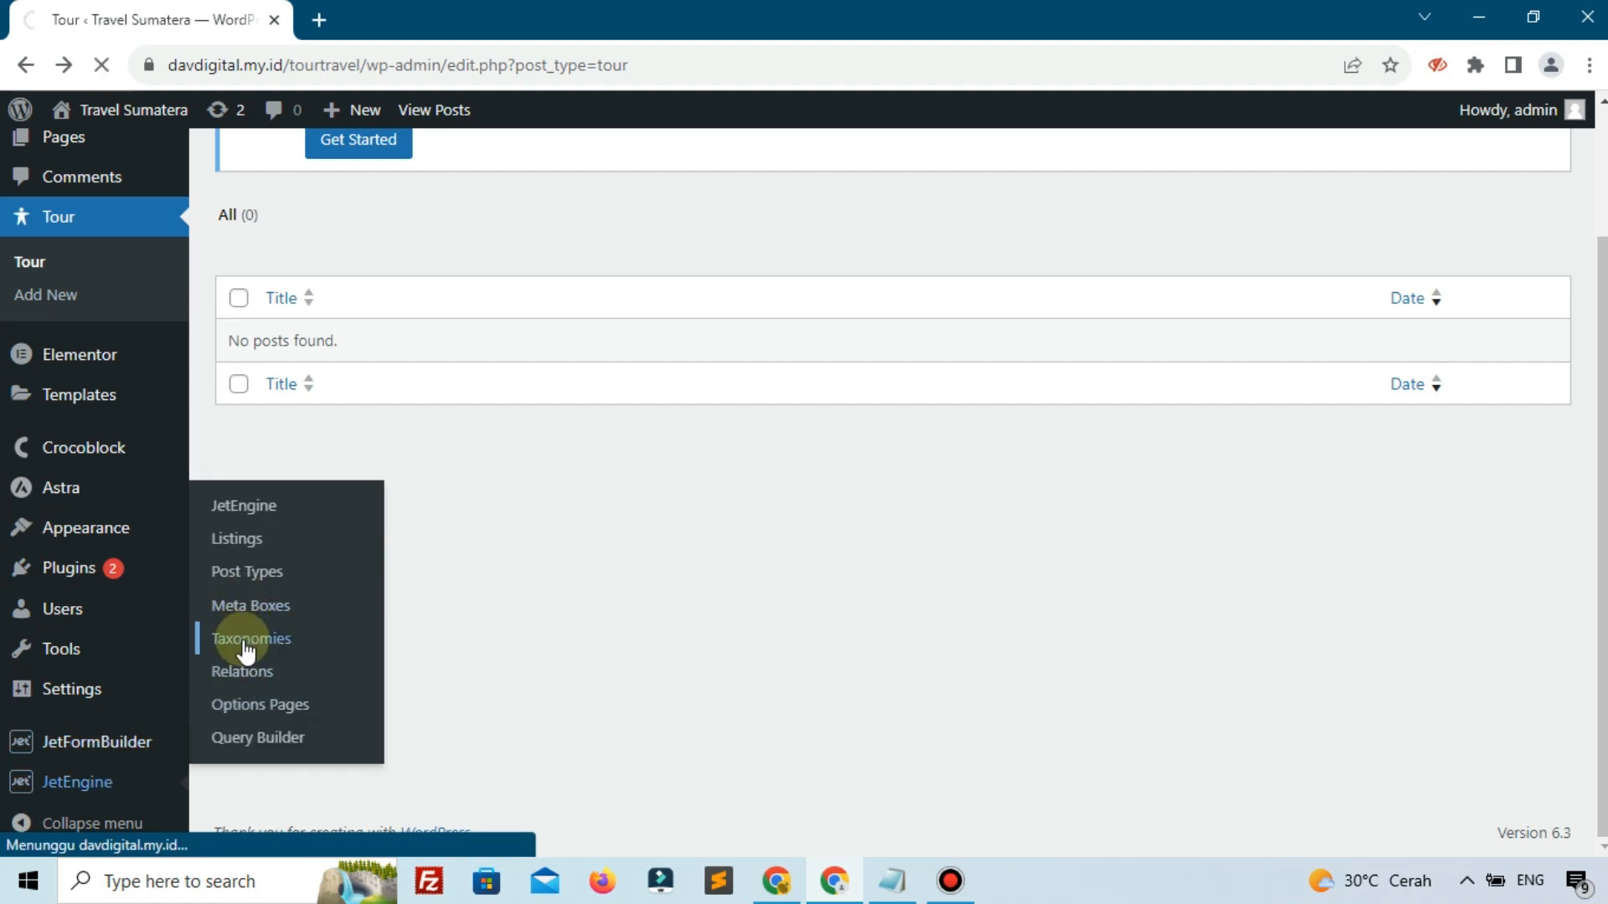
left_click(552, 168)
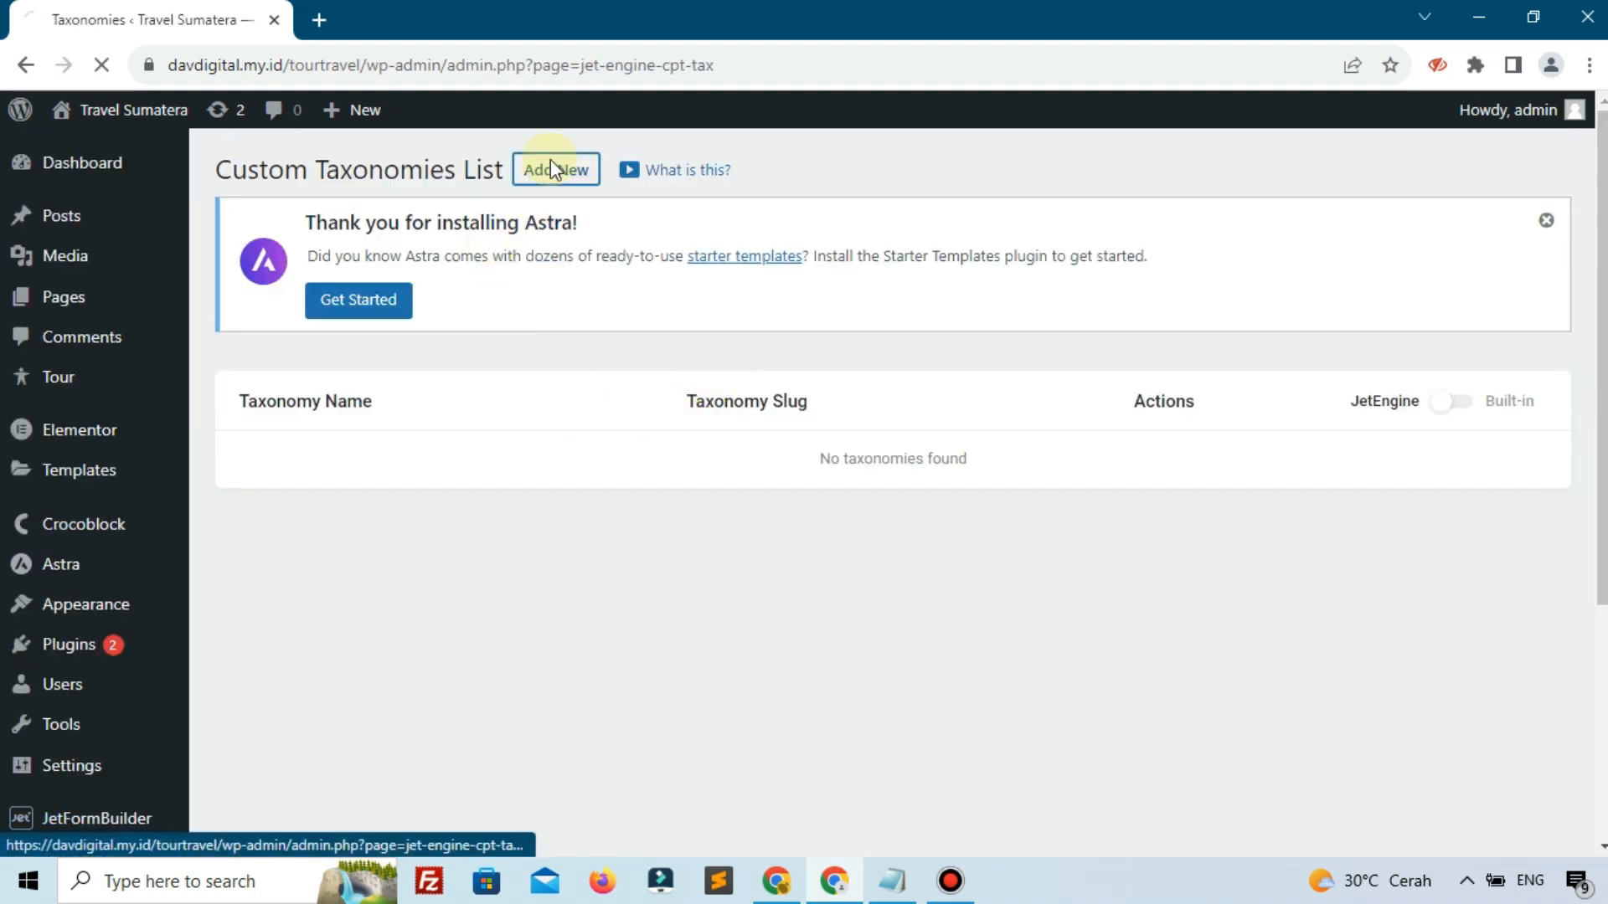
left_click(712, 496)
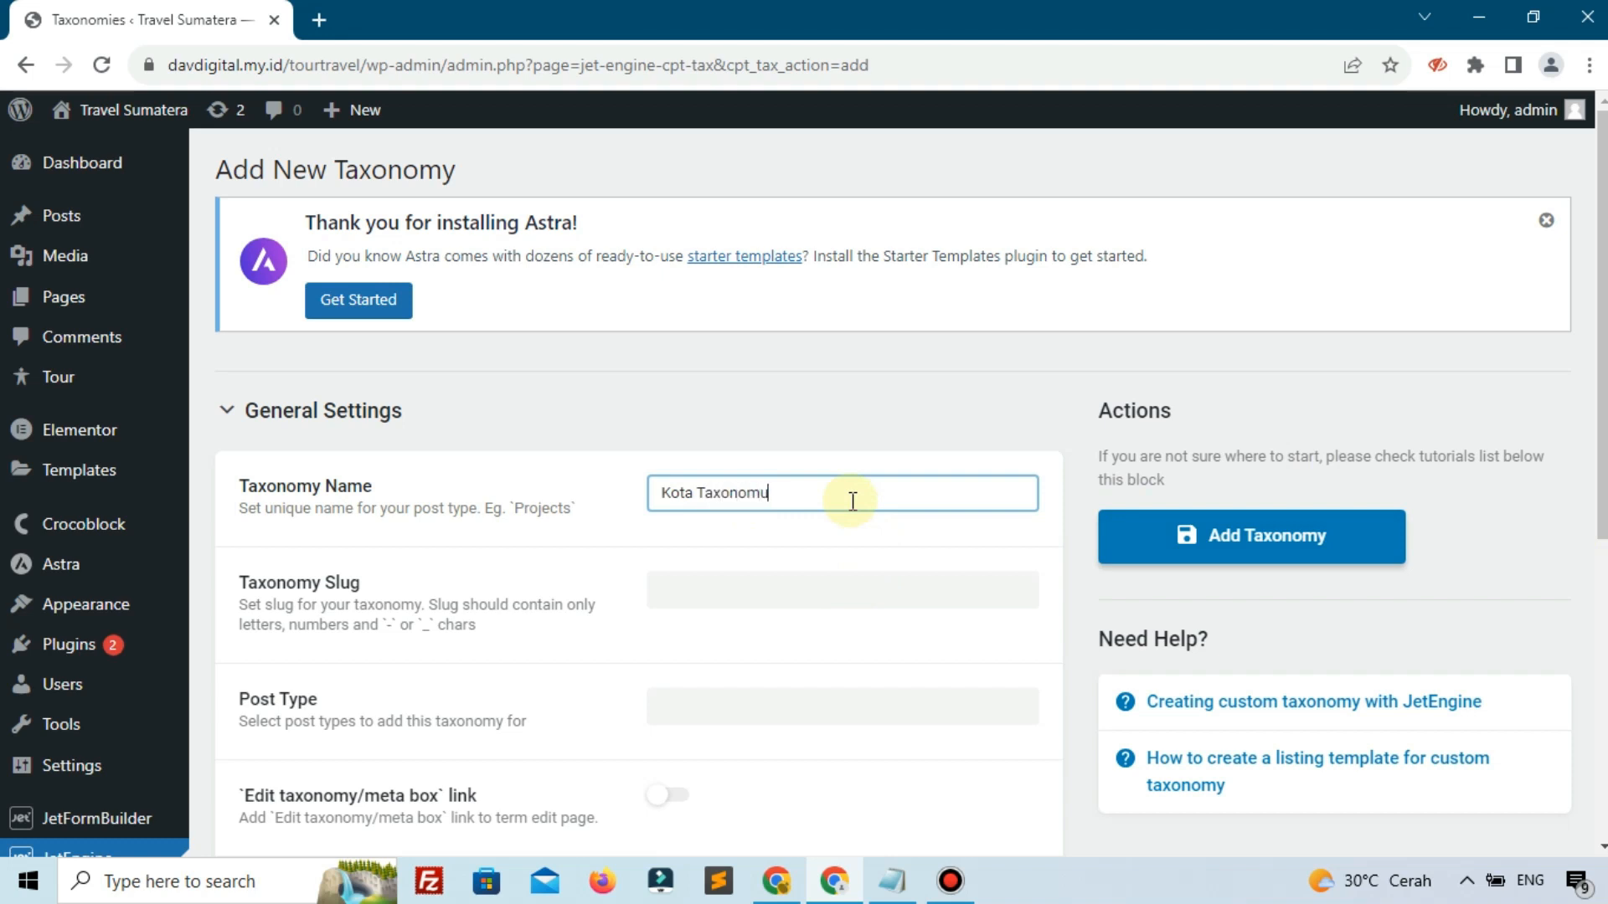
left_click(610, 591)
scroll(610, 591, "down", 3)
scroll(610, 601, "down", 3)
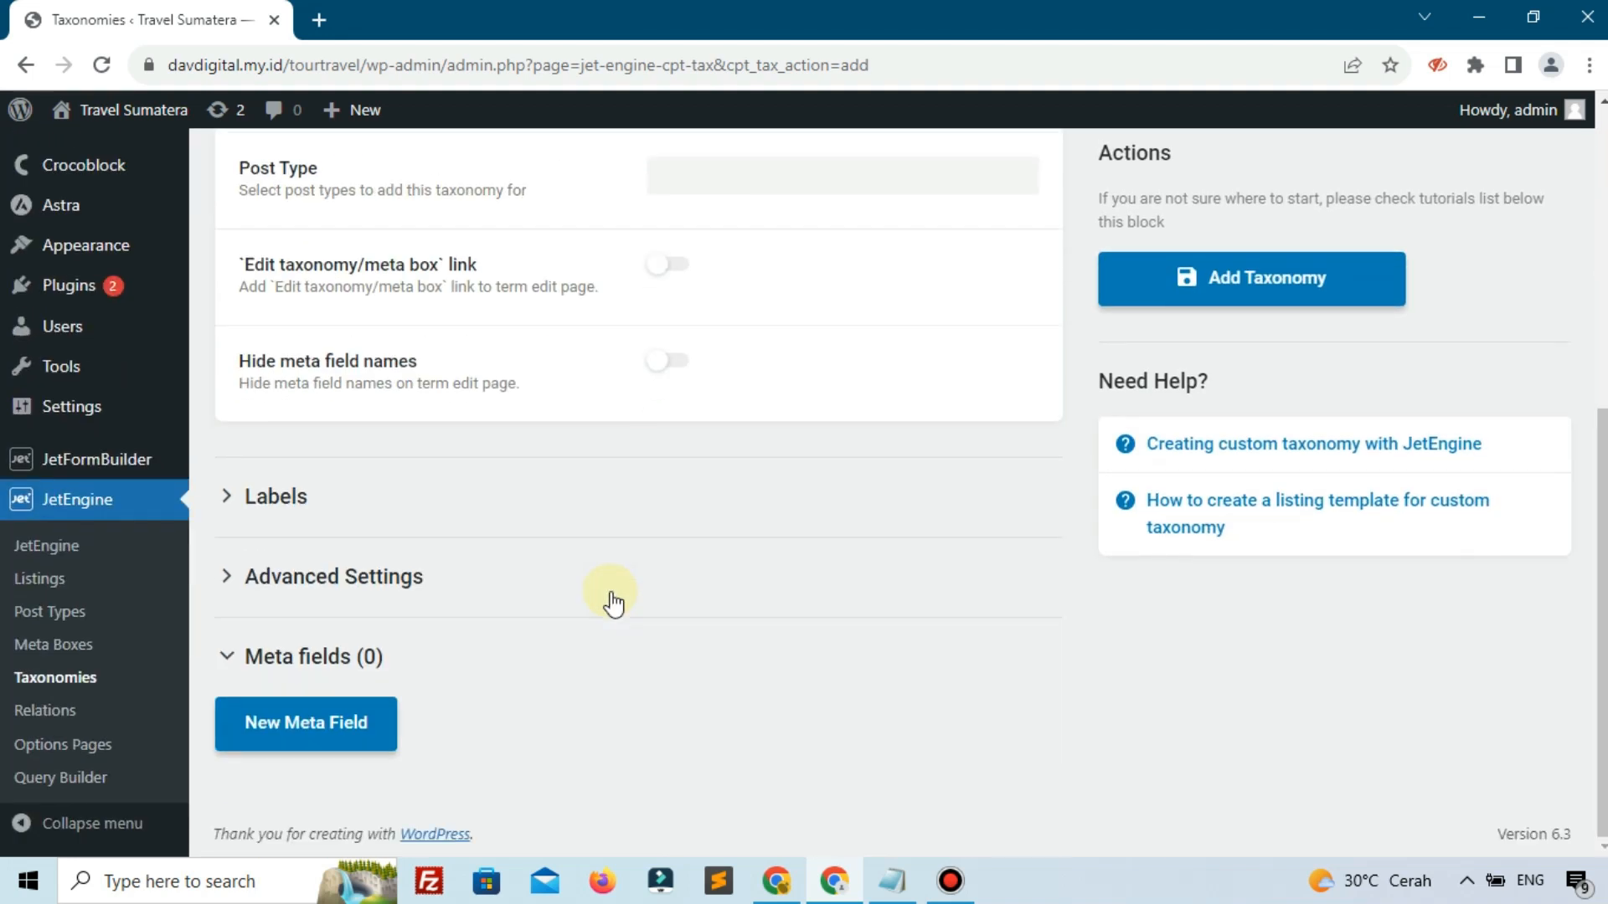
left_click(404, 602)
left_click(405, 599)
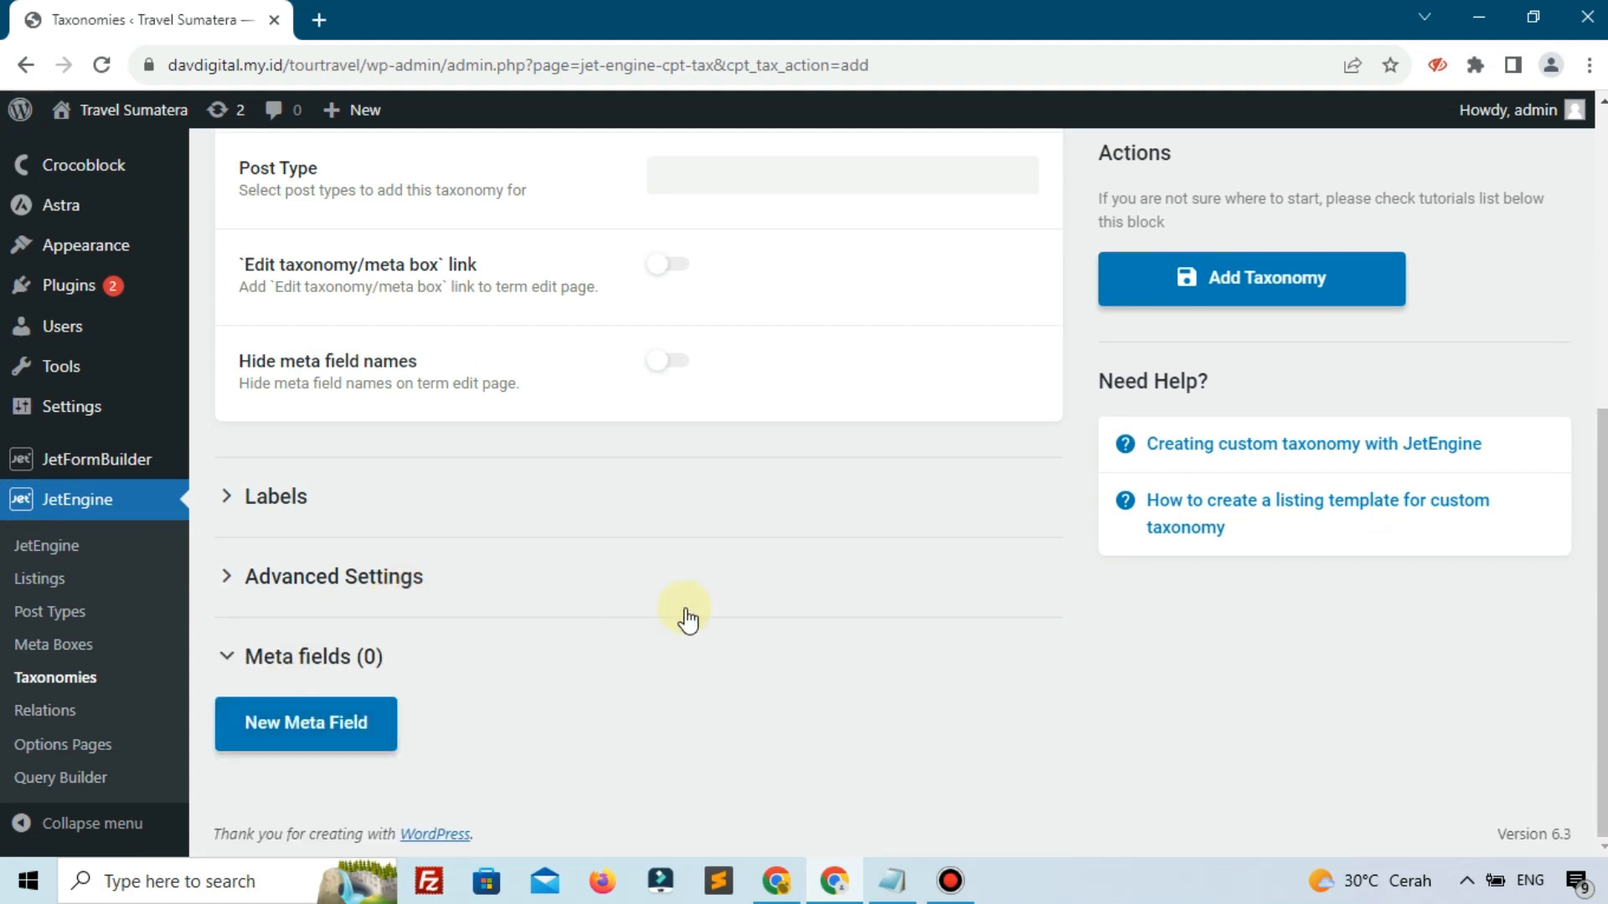
- Assign the taxonomy to the Tour post type and add it
scroll(688, 619, "up", 3)
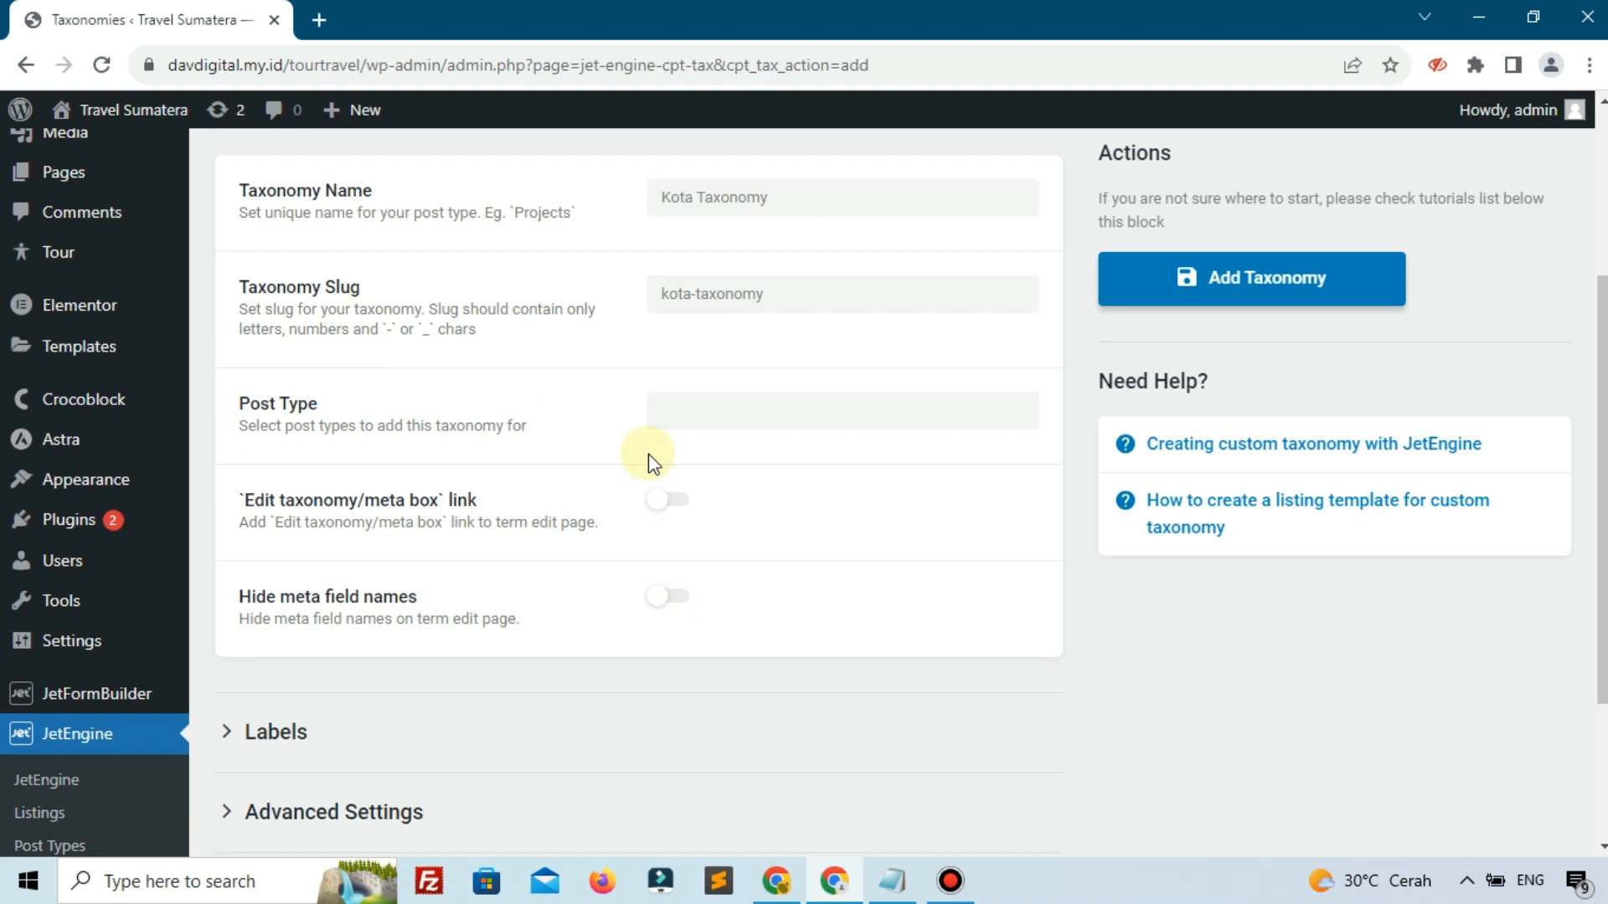
left_click(720, 411)
type("tou")
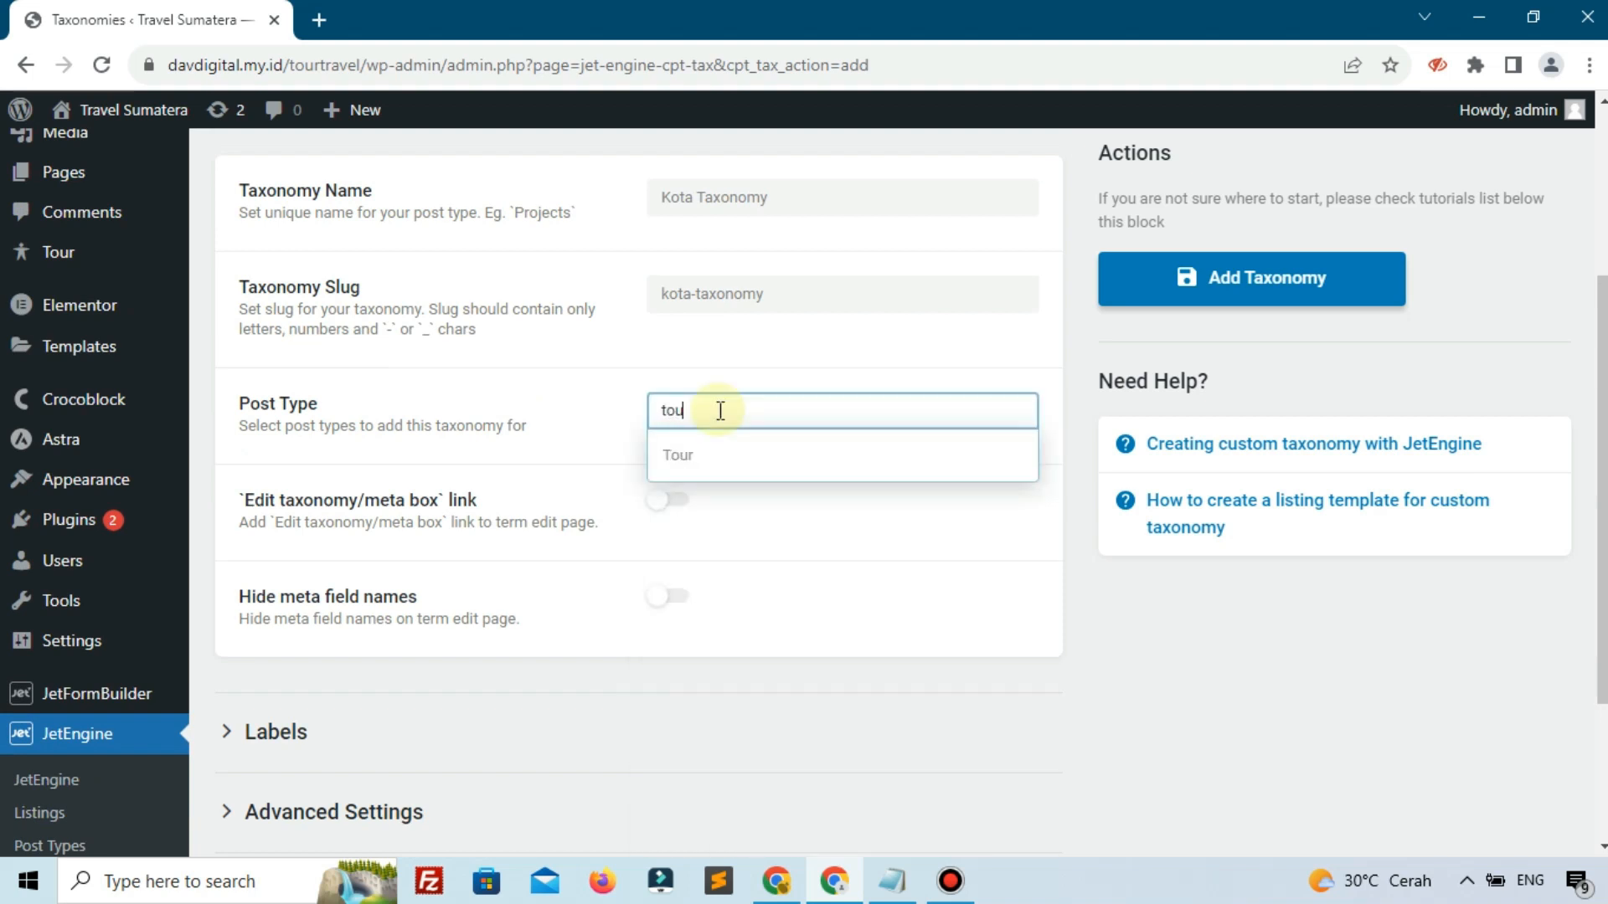
left_click(701, 455)
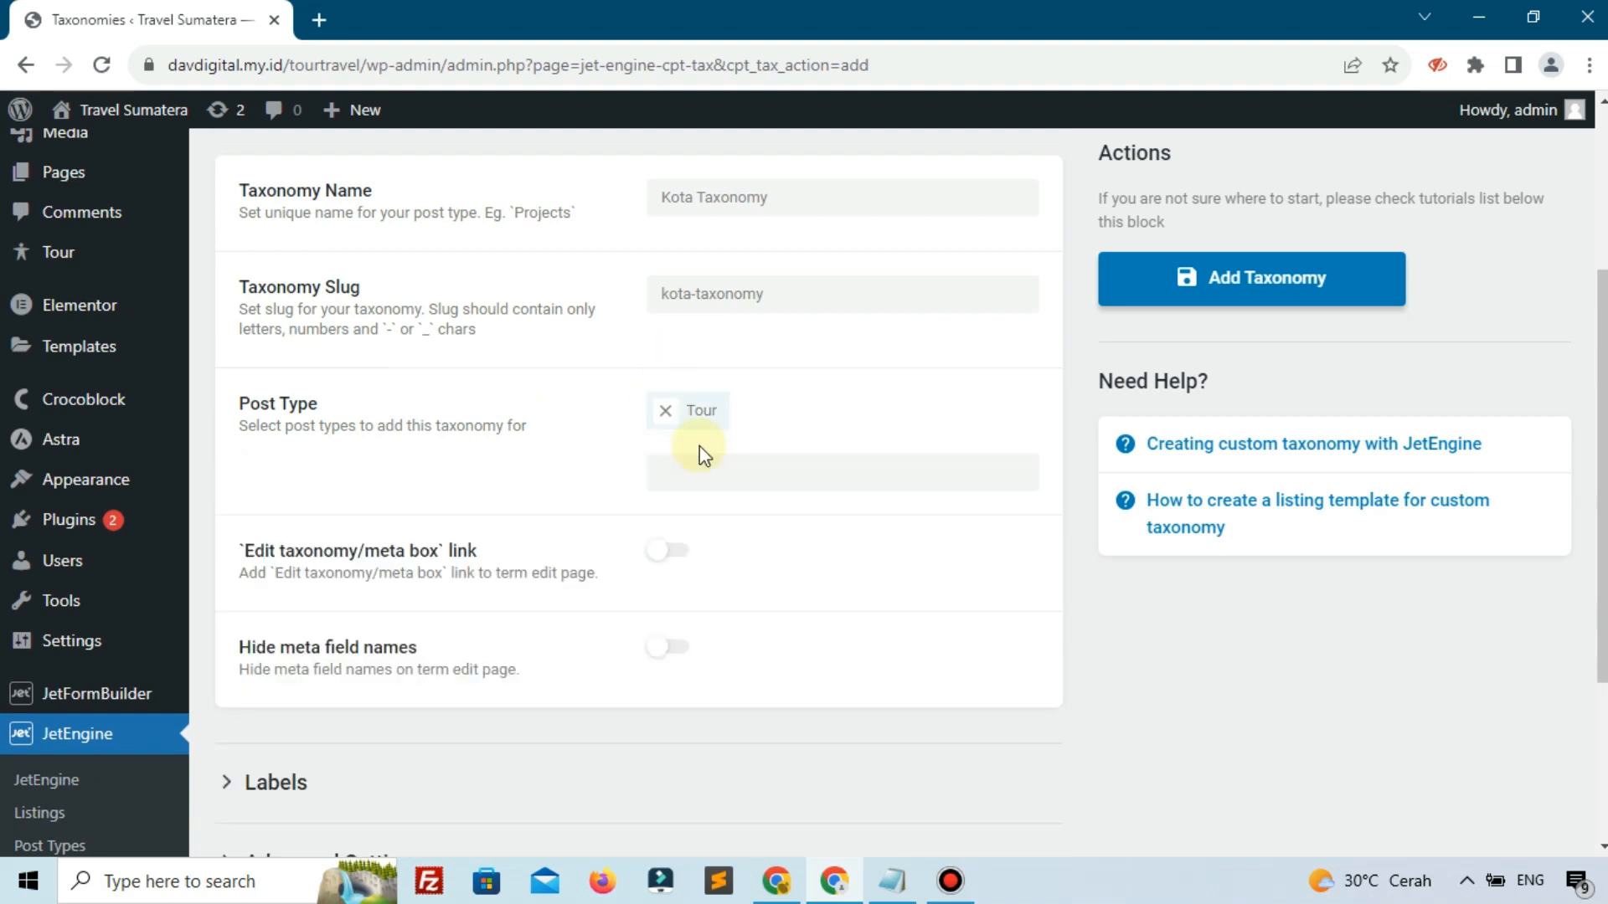
left_click(1215, 293)
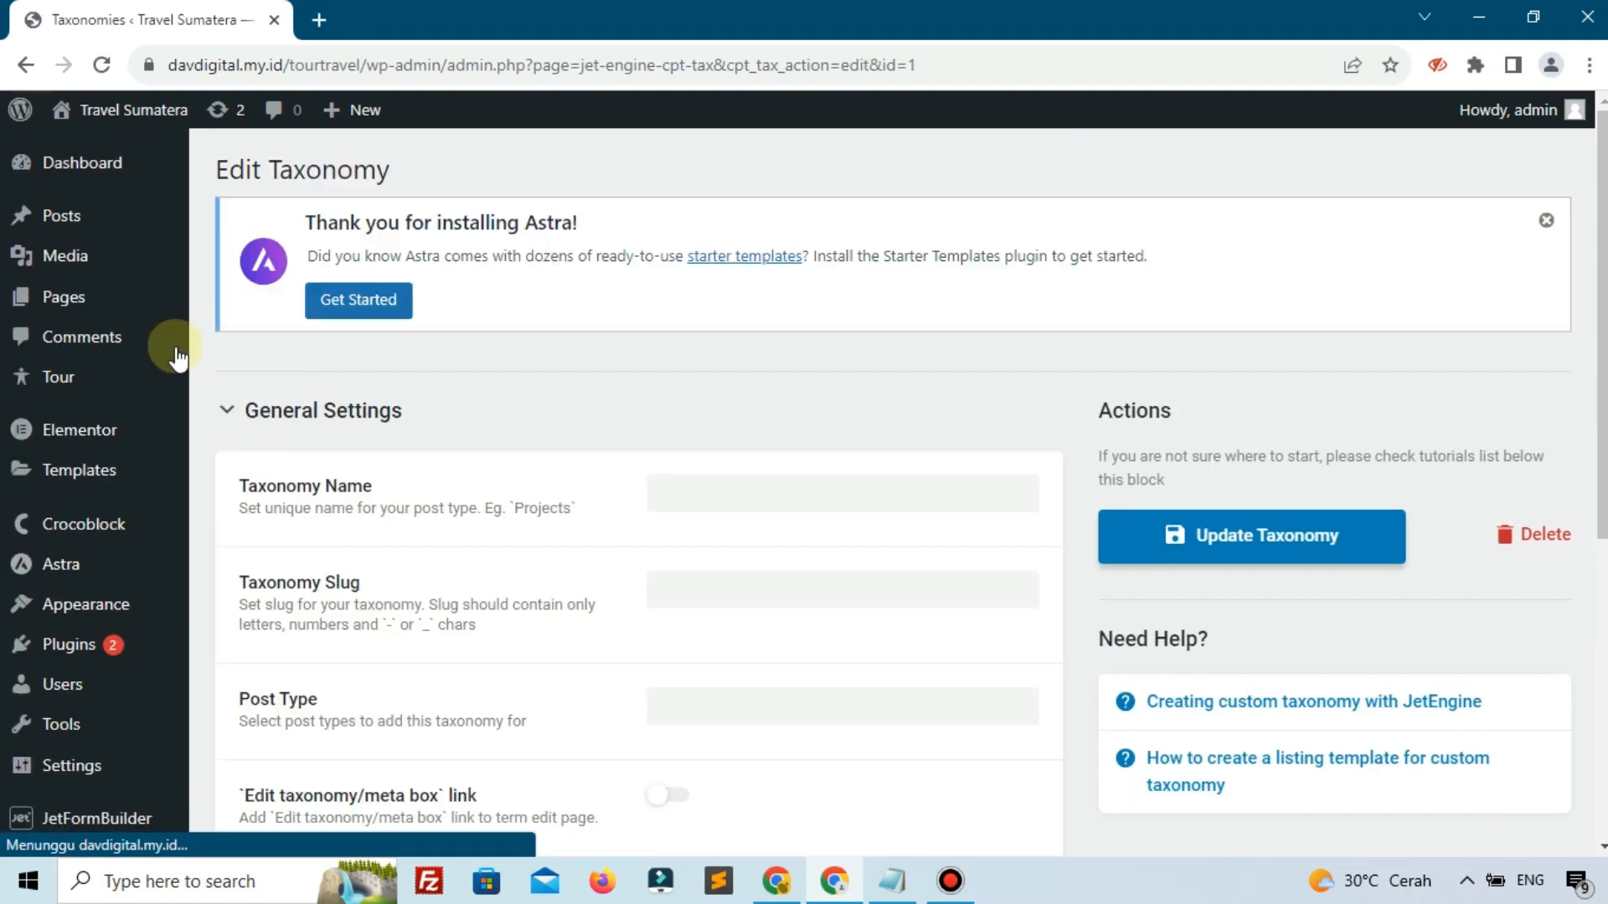
- Add a tag named Riau to the Tour post type's Kota Taxonomy
mouse_move(57, 374)
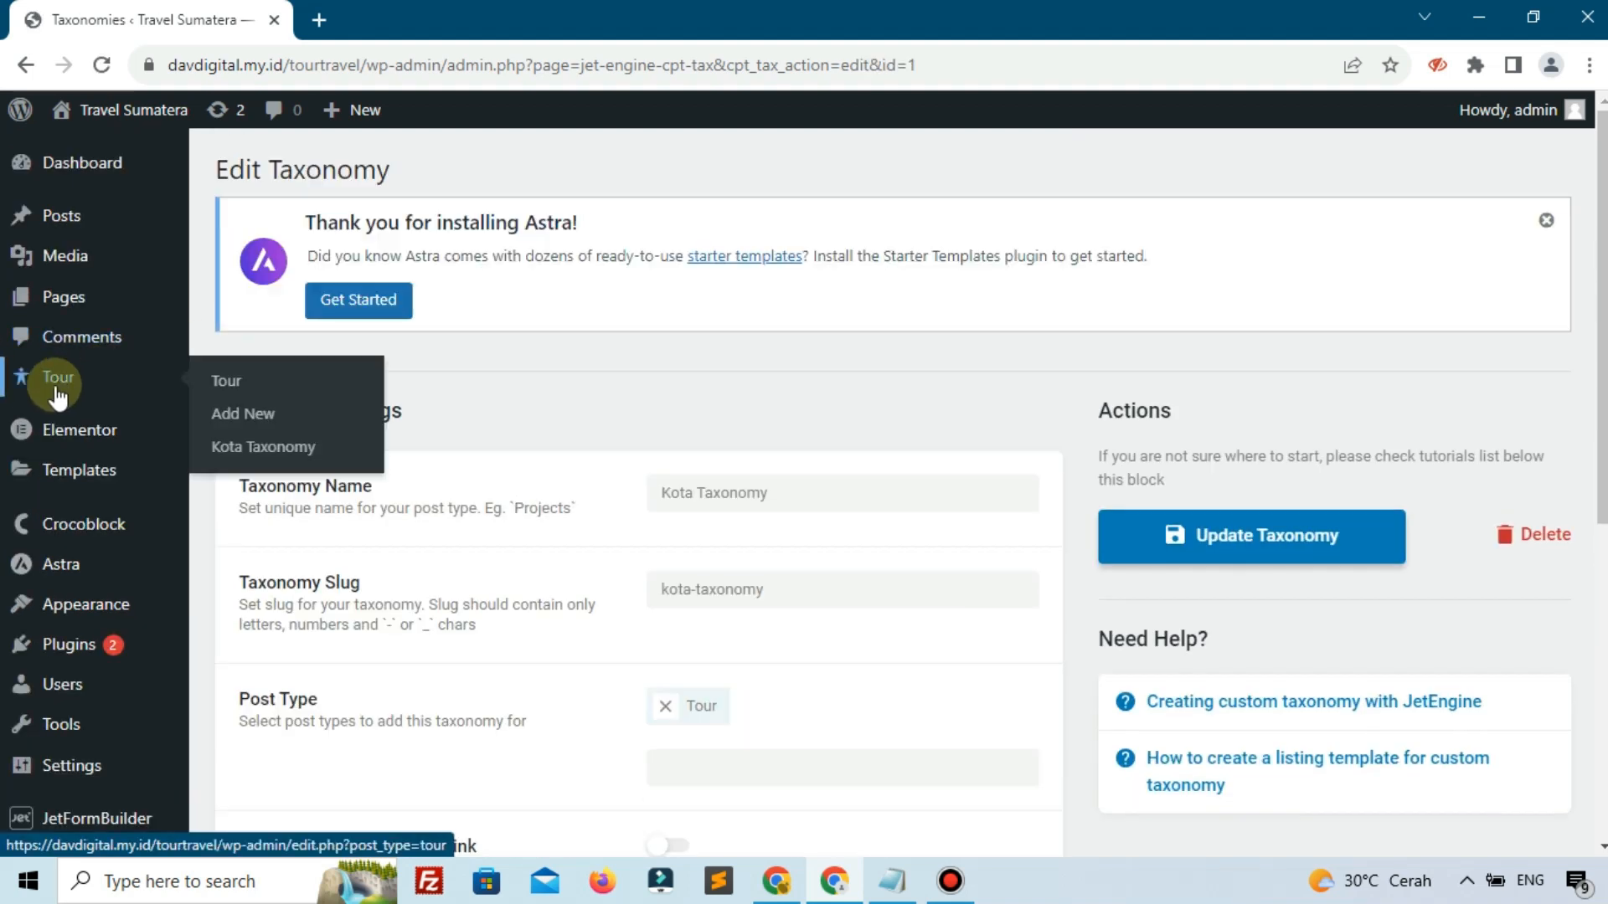
left_click(266, 437)
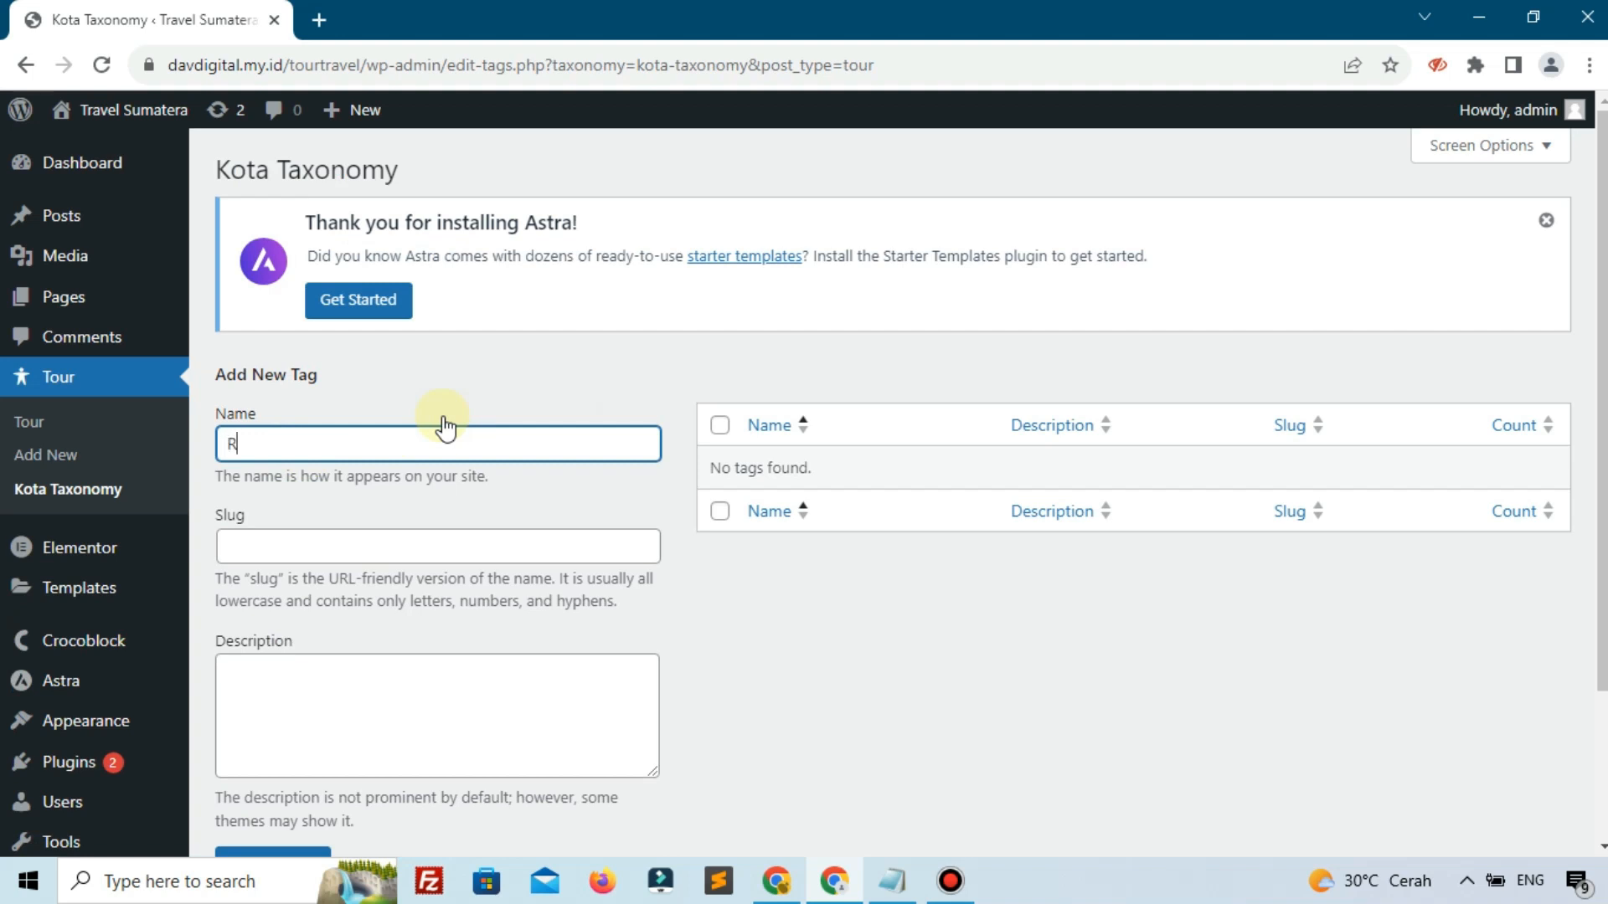
key("ctrl+a")
scroll(444, 427, "down", 2)
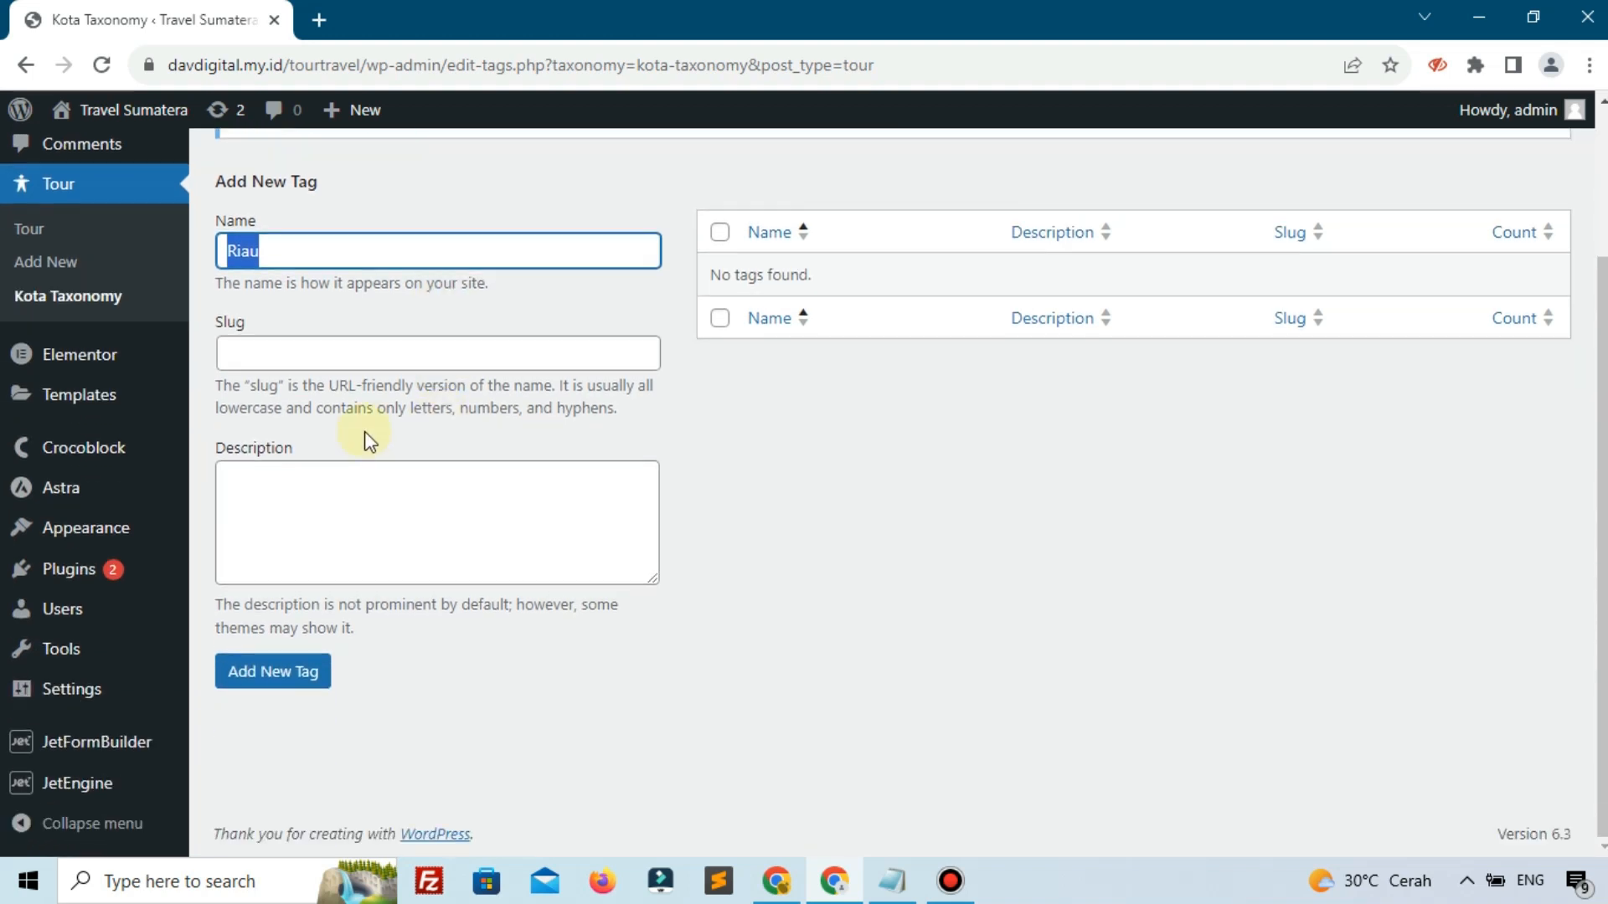
left_click(312, 671)
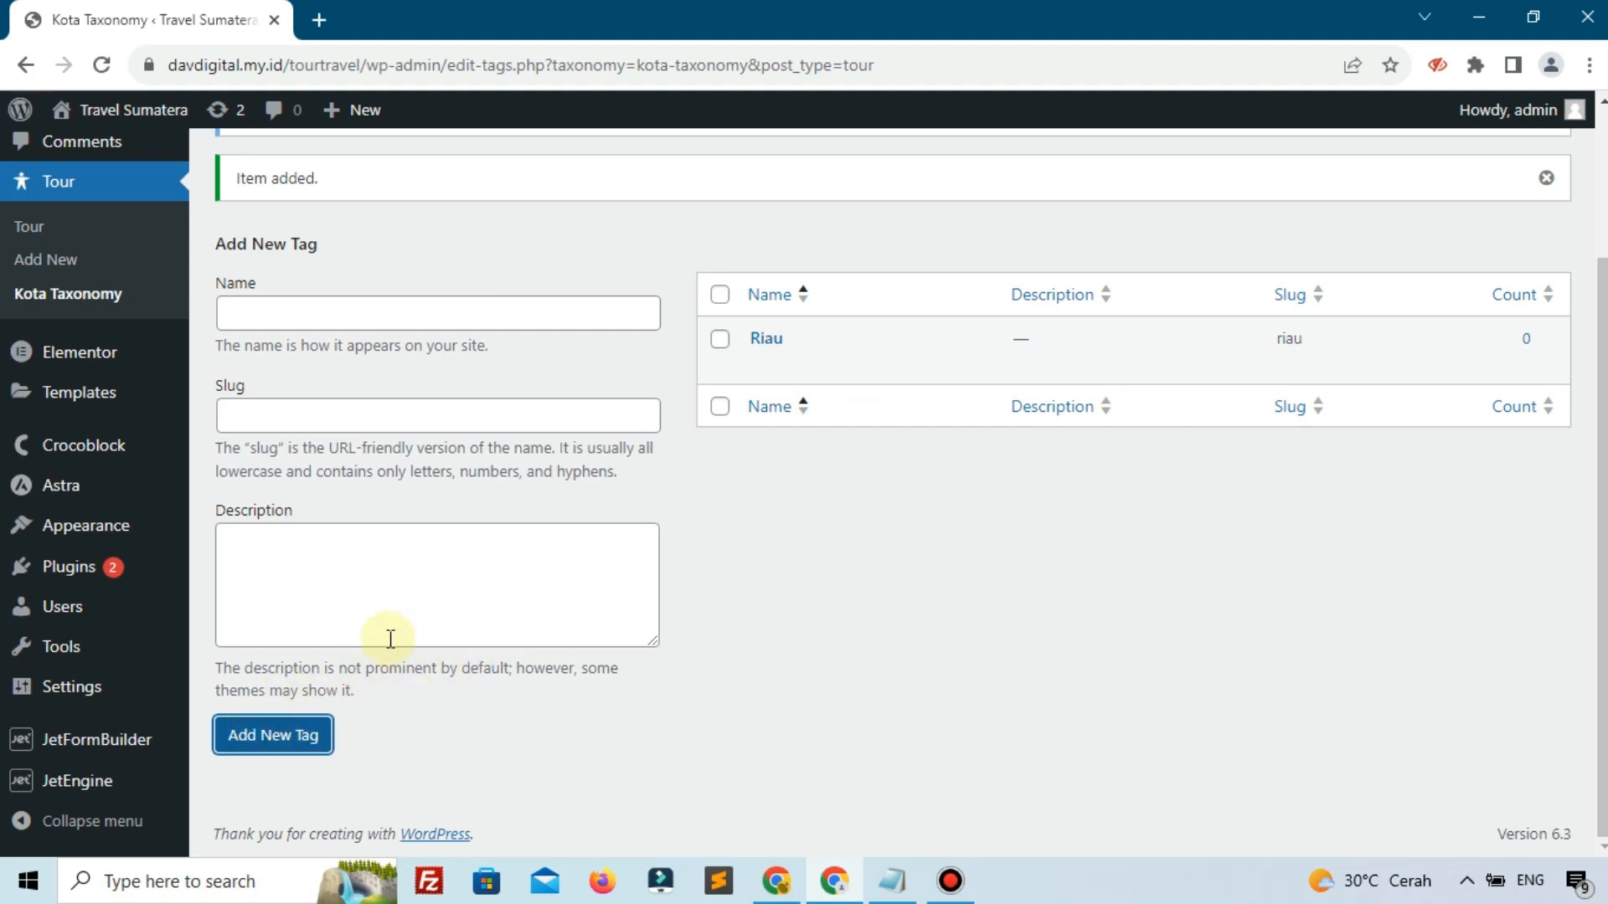
left_click(815, 600)
mouse_move(829, 347)
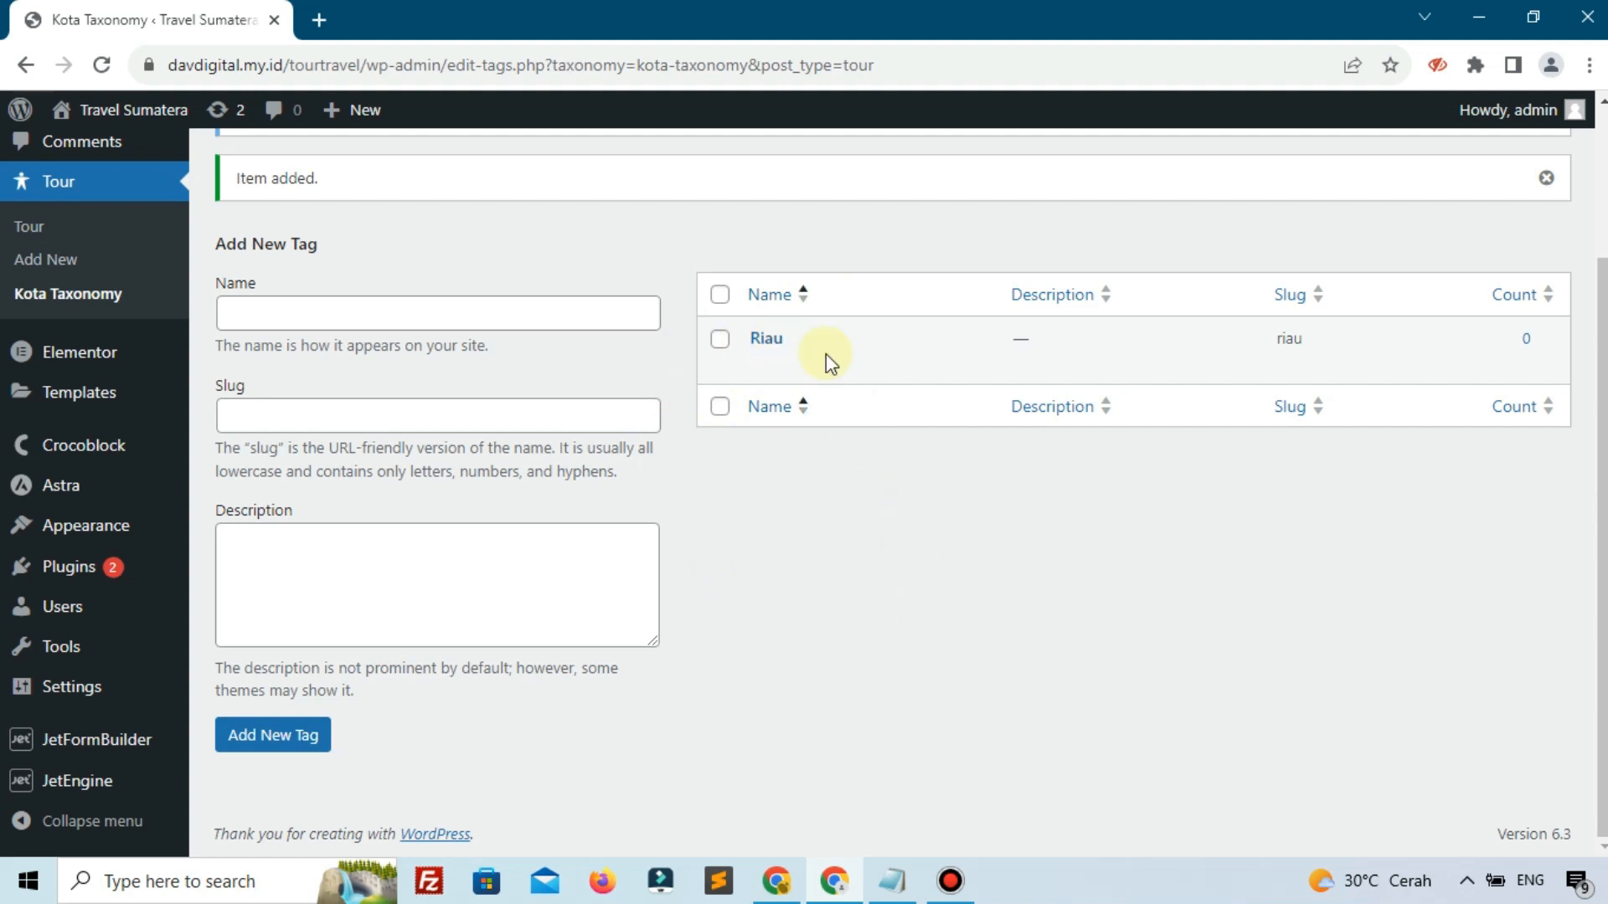
- Start a new Tour entry, and open the reference site davdigital.my.id in another tab to view its tour cards
left_click(81, 260)
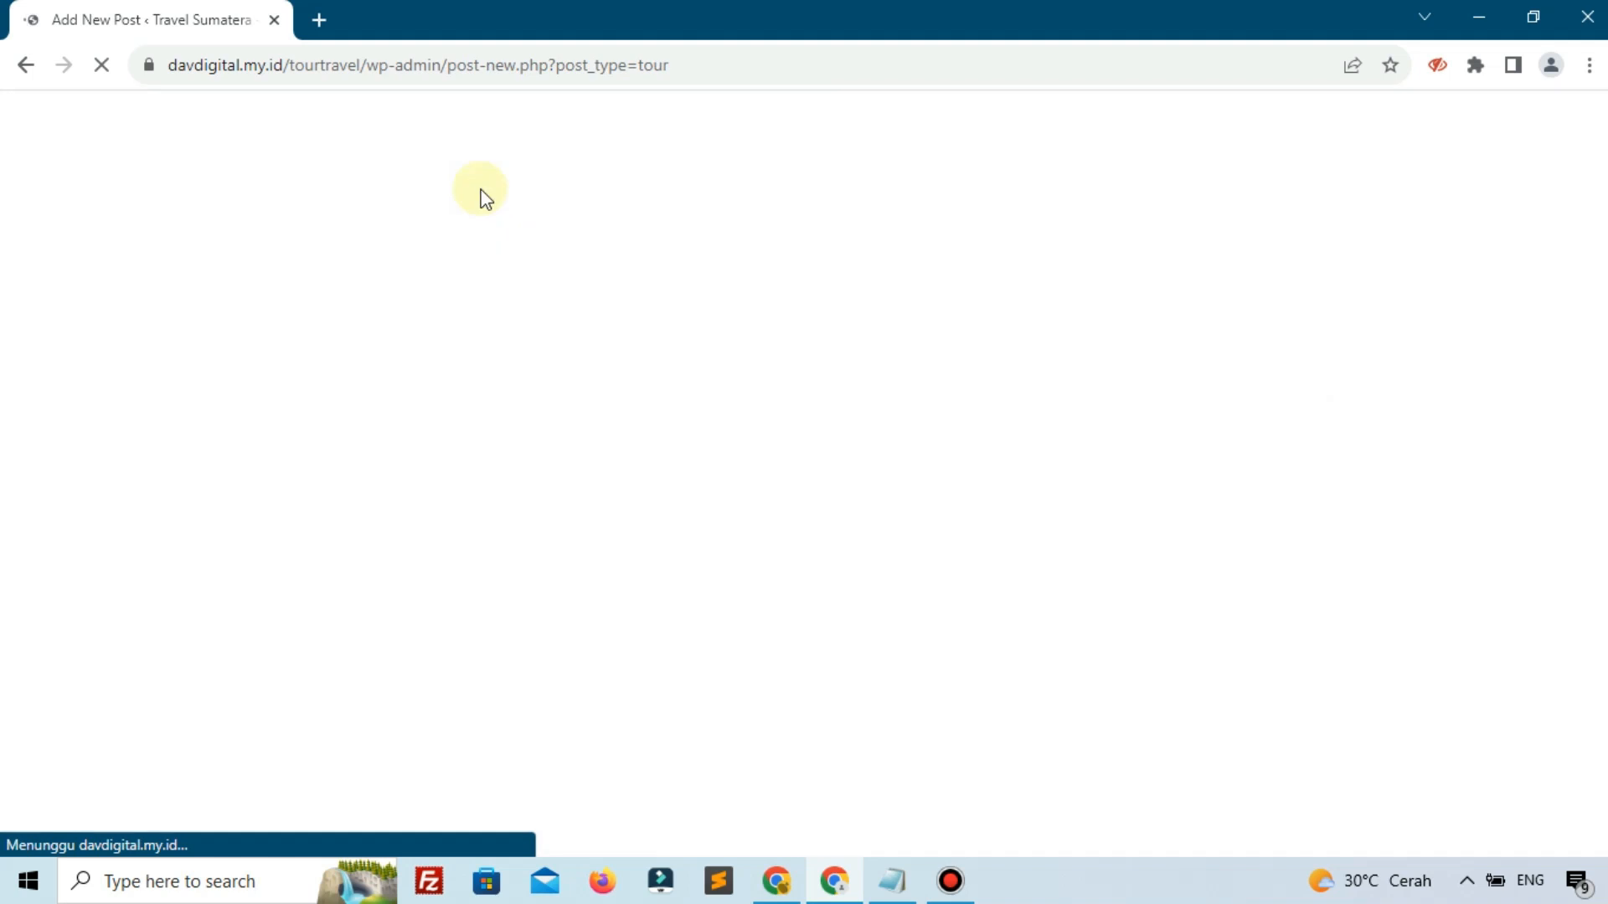
left_click(317, 19)
type("d")
key("Return")
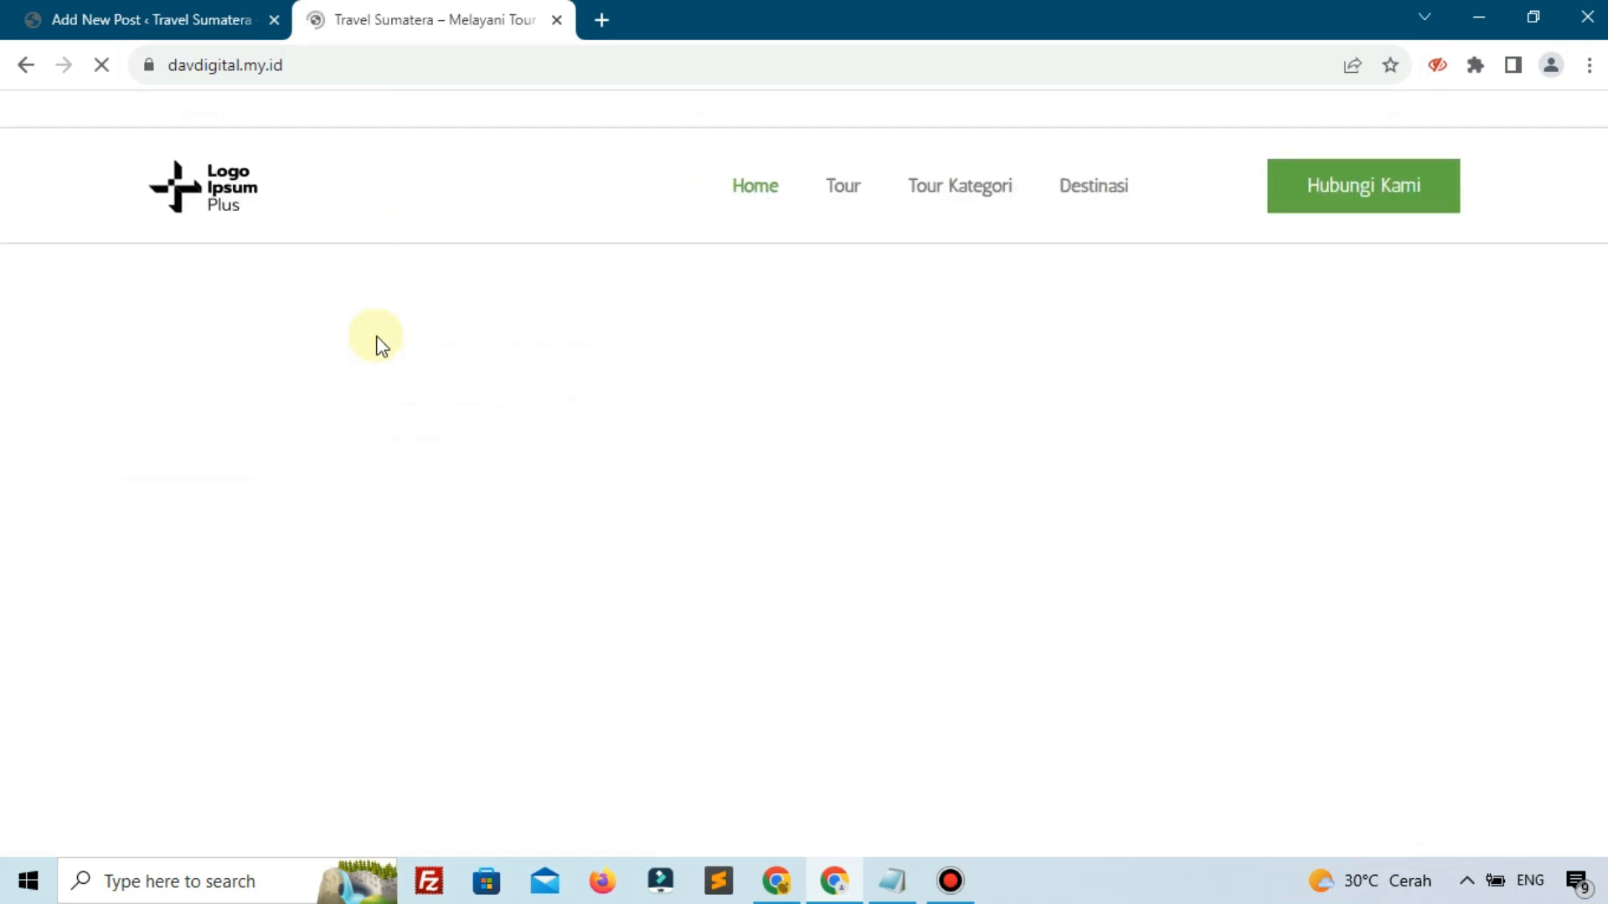
scroll(430, 325, "down", 10)
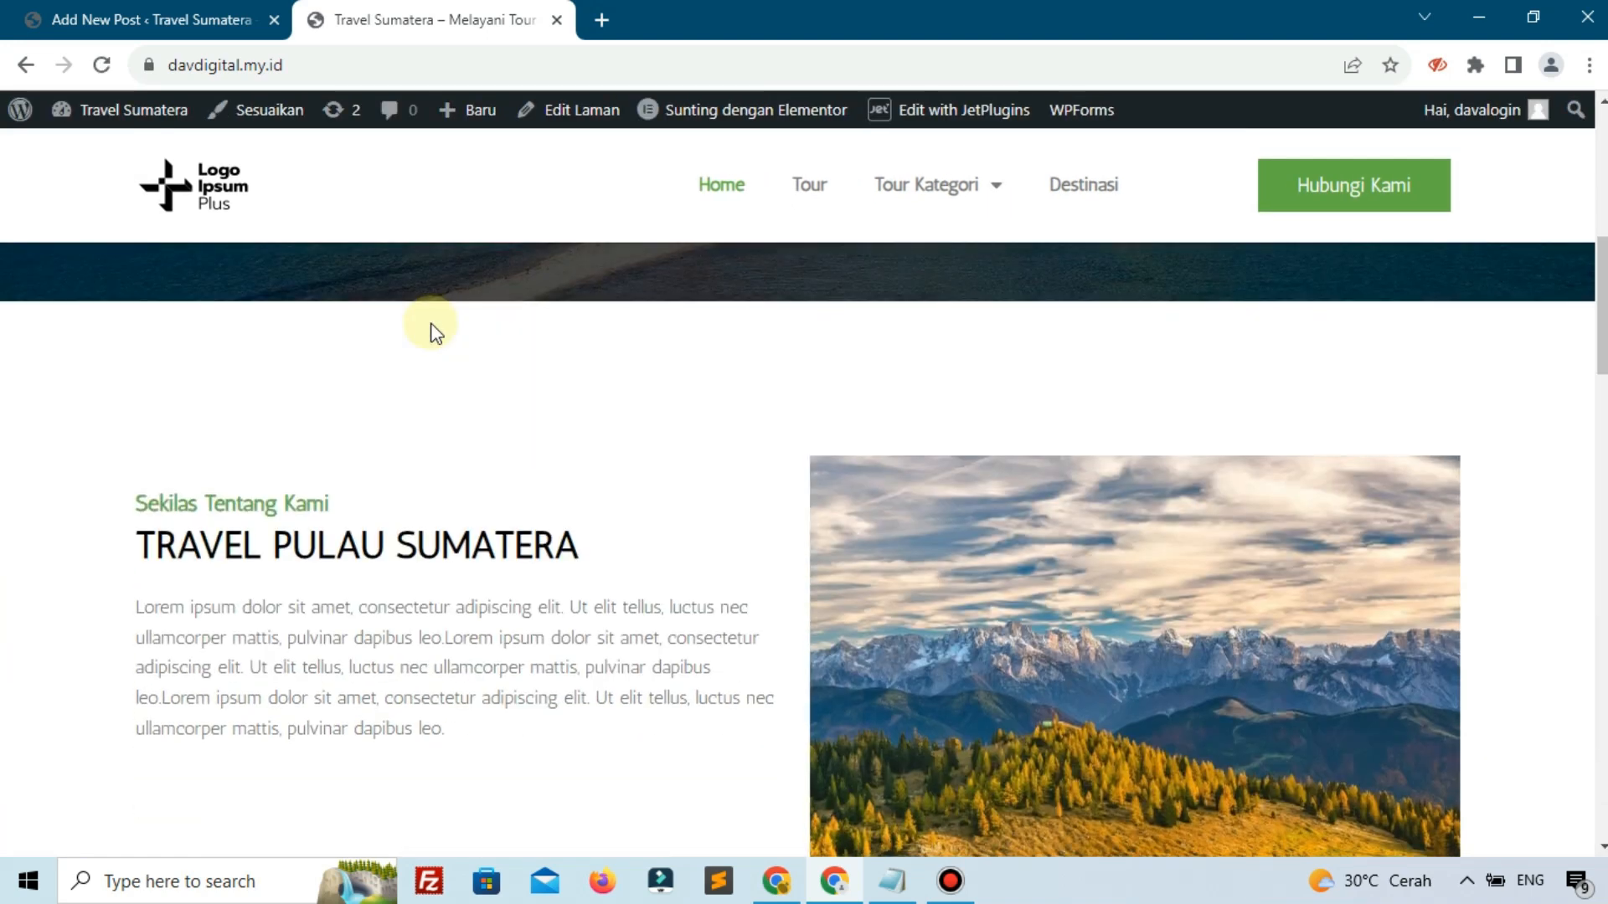
scroll(430, 325, "down", 5)
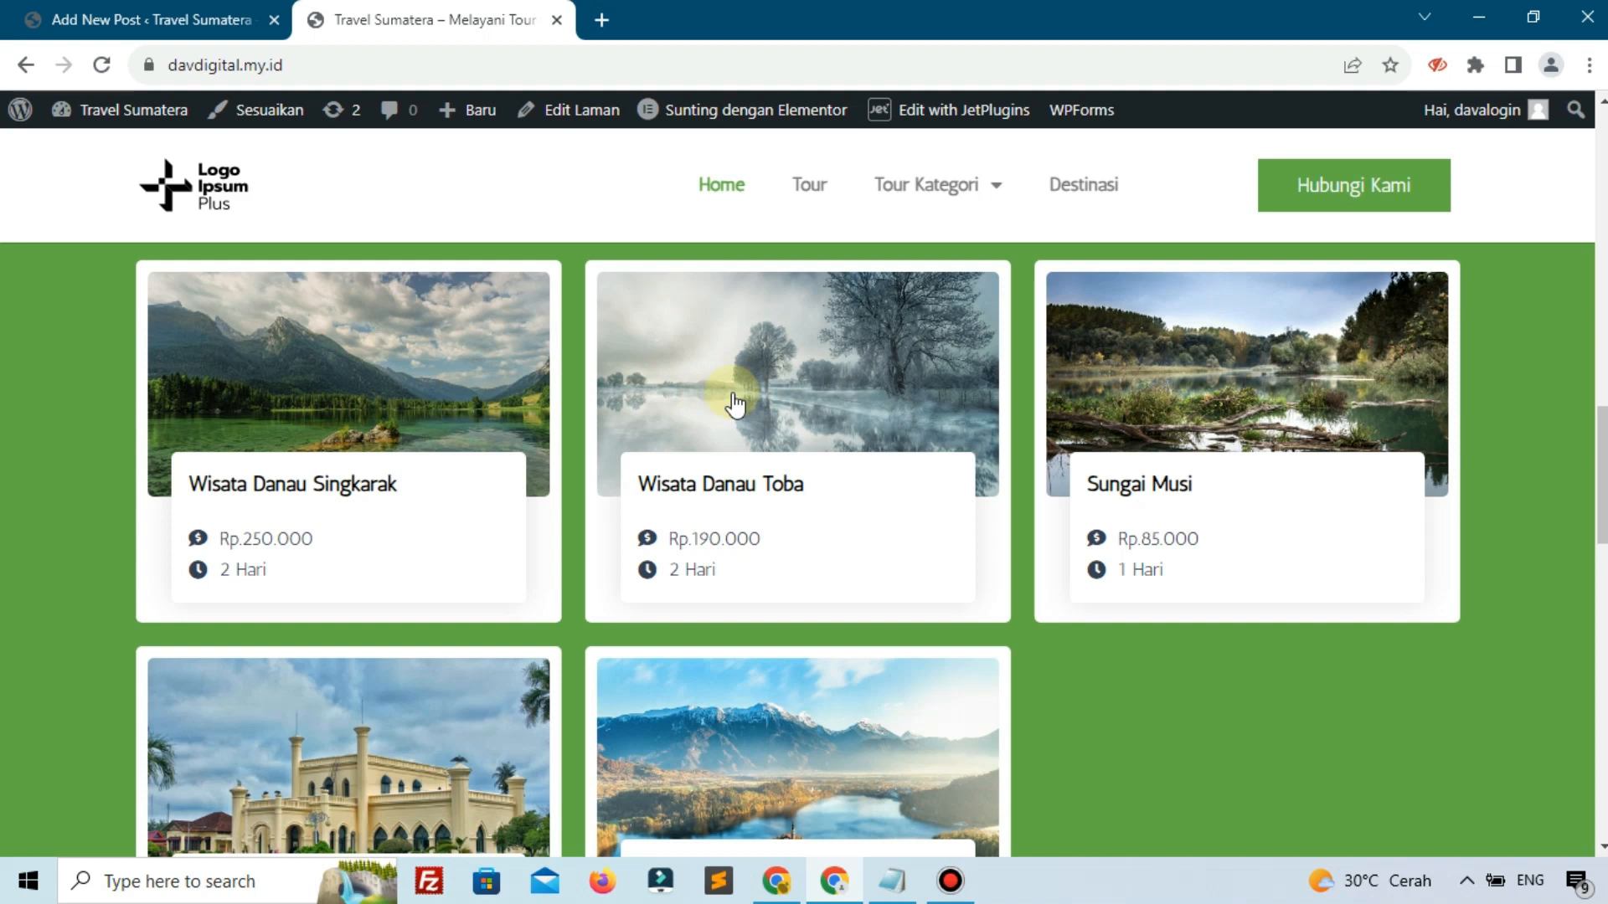
scroll(734, 404, "down", 3)
scroll(732, 392, "up", 3)
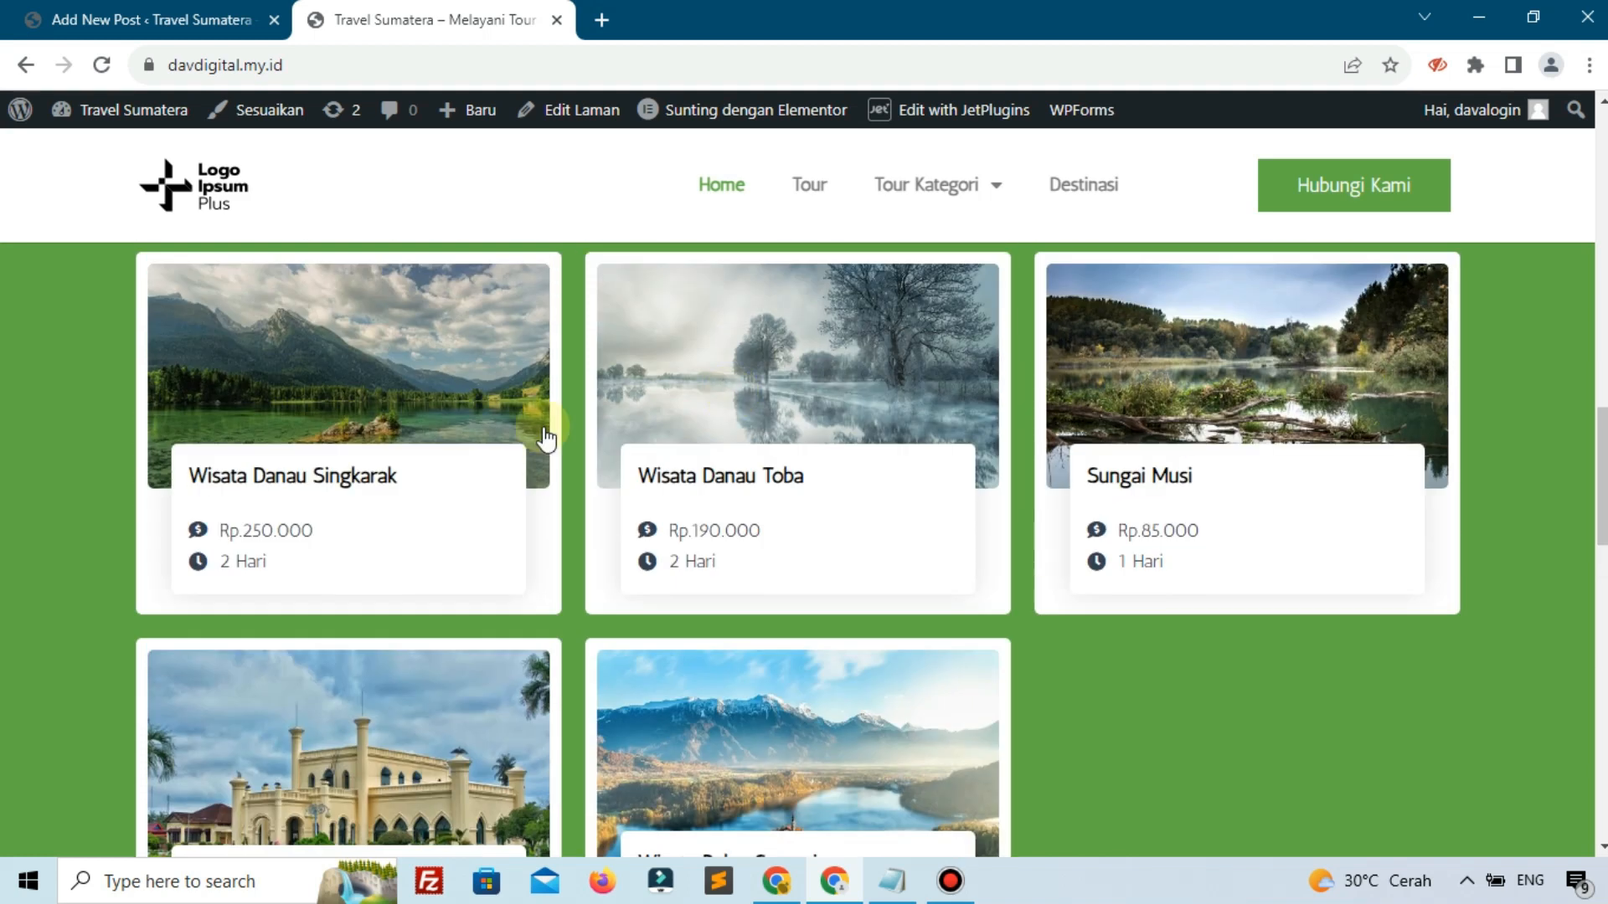
right_click(395, 381)
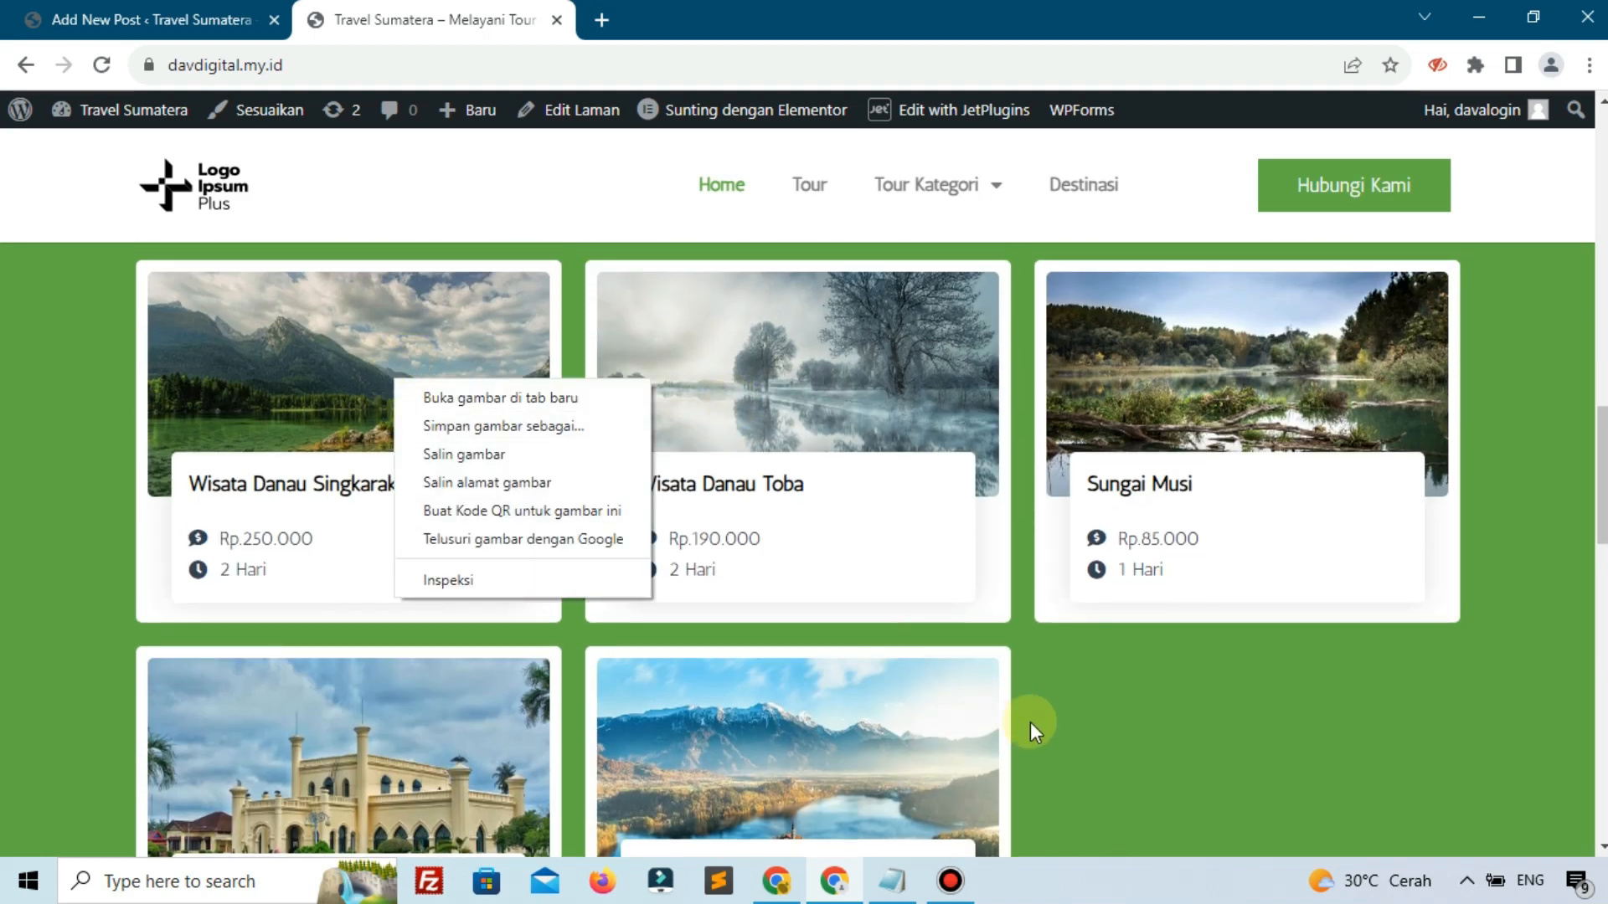
left_click(1185, 762)
scroll(1186, 762, "down", 3)
scroll(1186, 762, "up", 3)
scroll(1186, 761, "down", 1)
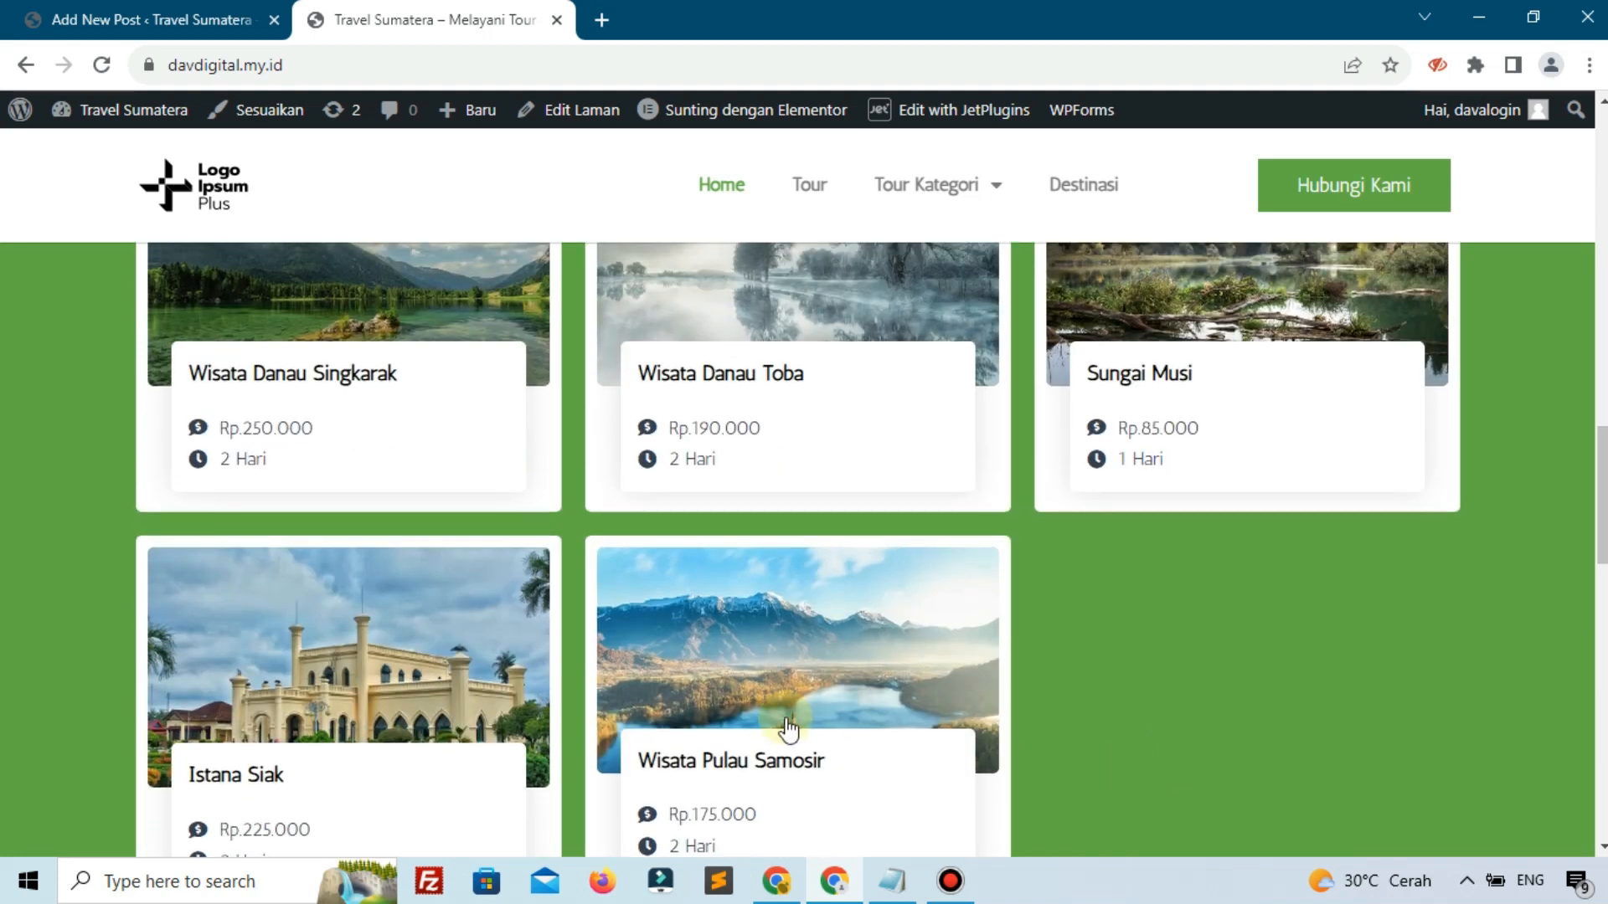
scroll(787, 728, "up", 1)
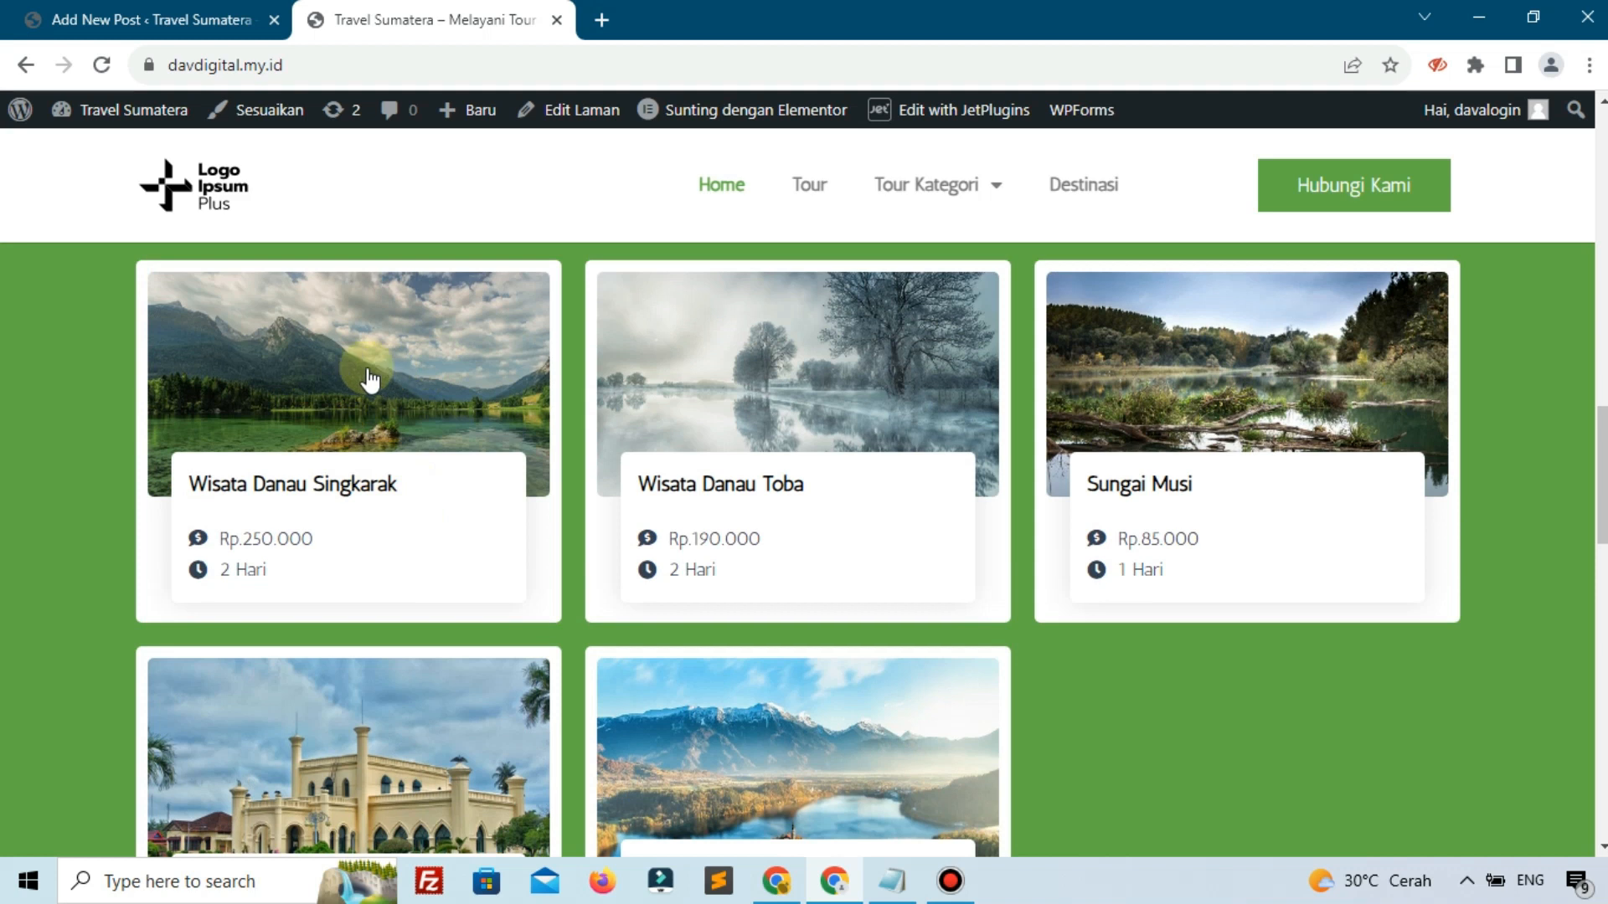
- Save the Wisata Danau Singkarak card's image as hintersee-3601004_1280 (1).jpg in the 1 website mp properti folder
right_click(369, 377)
left_click(447, 407)
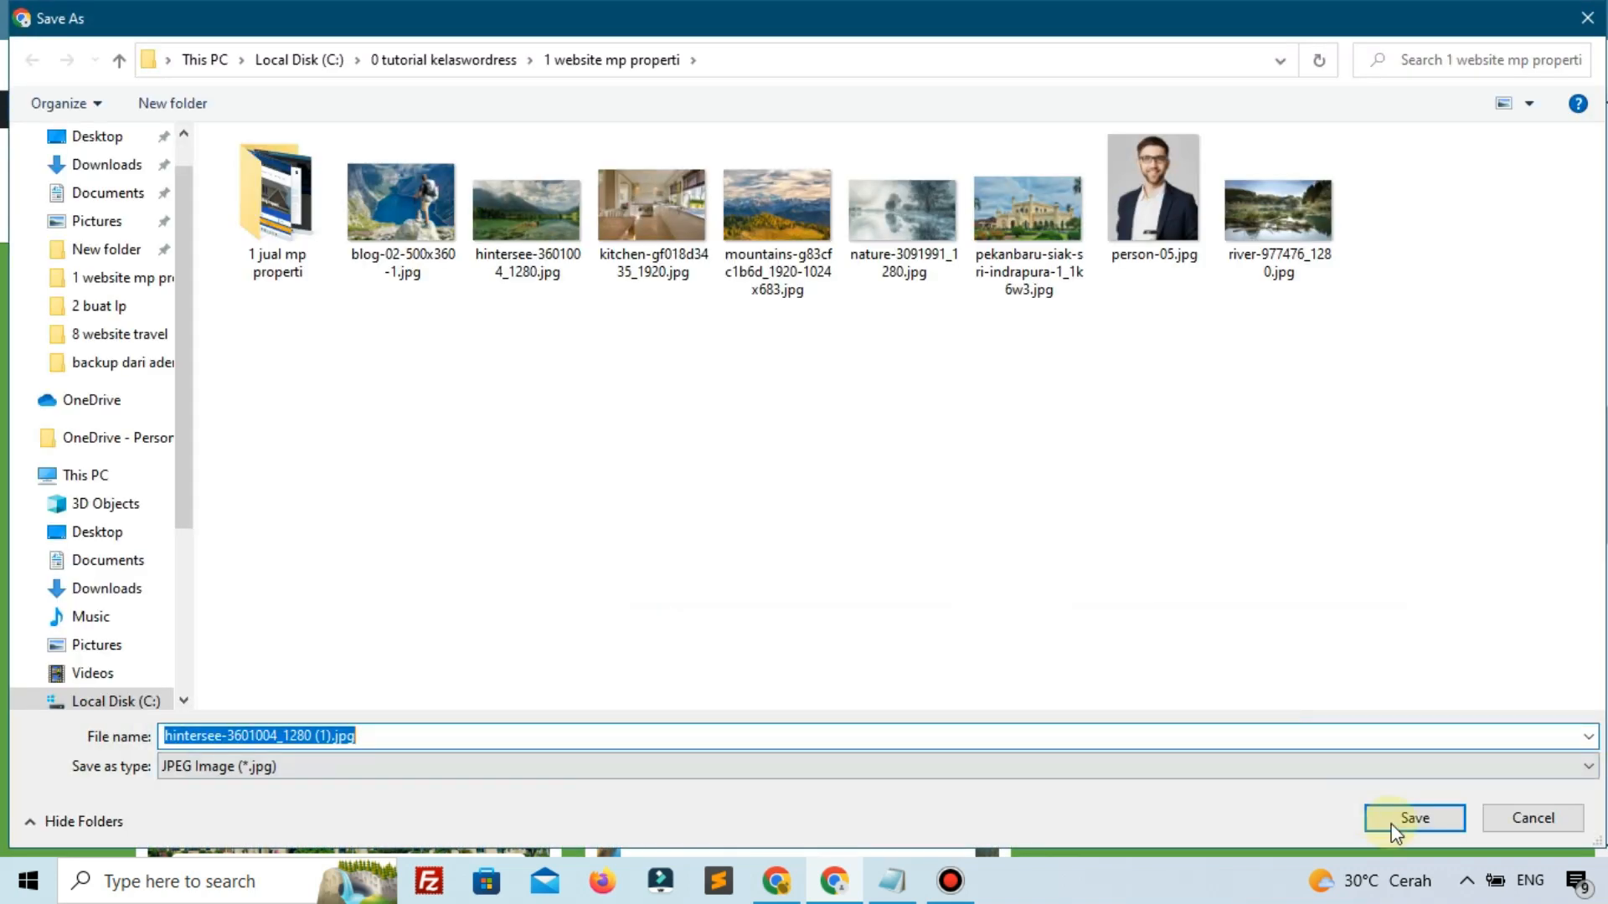
left_click(1407, 816)
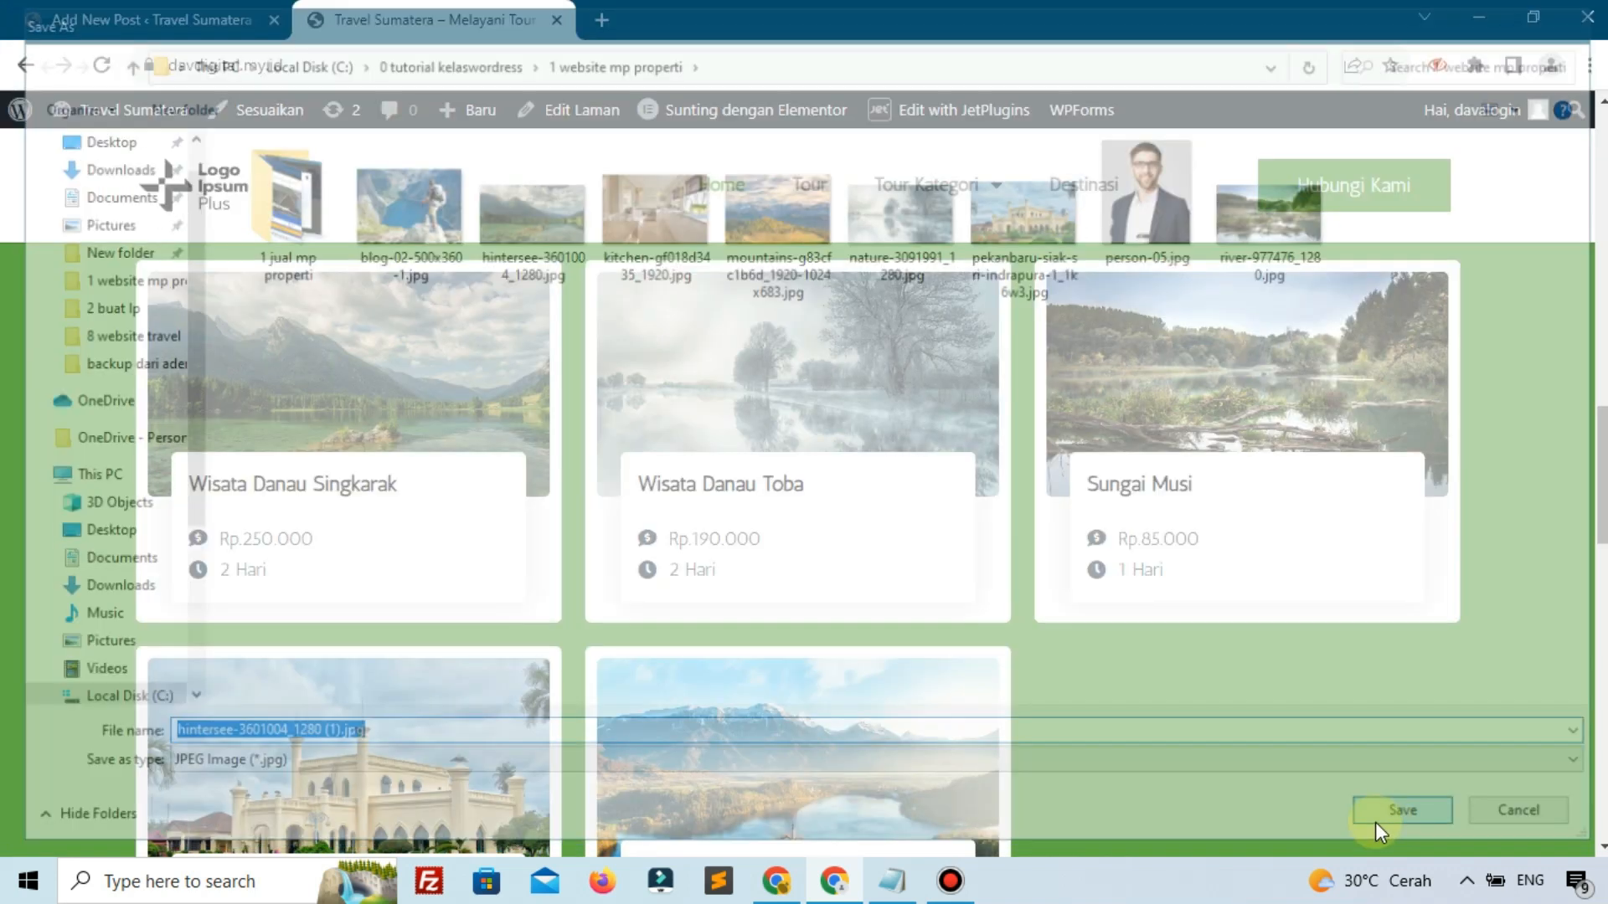
- Copy the title Wisata Danau Singkarak from its tour card and return to the new Tour entry
left_click_drag(189, 484, 405, 493)
key("ctrl+c")
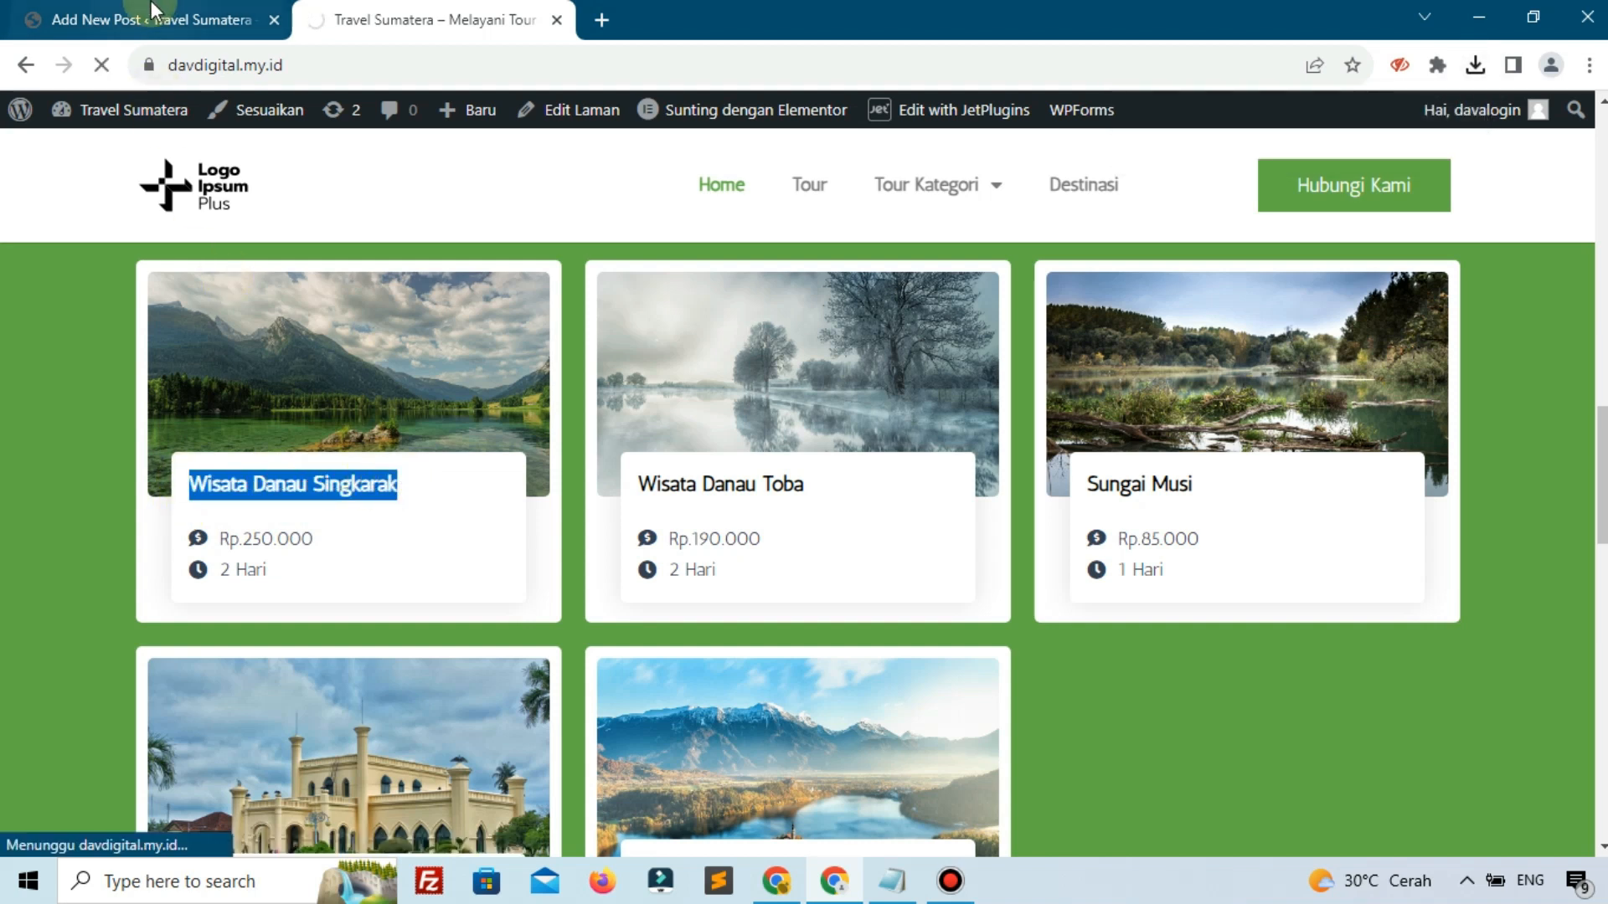
left_click(150, 17)
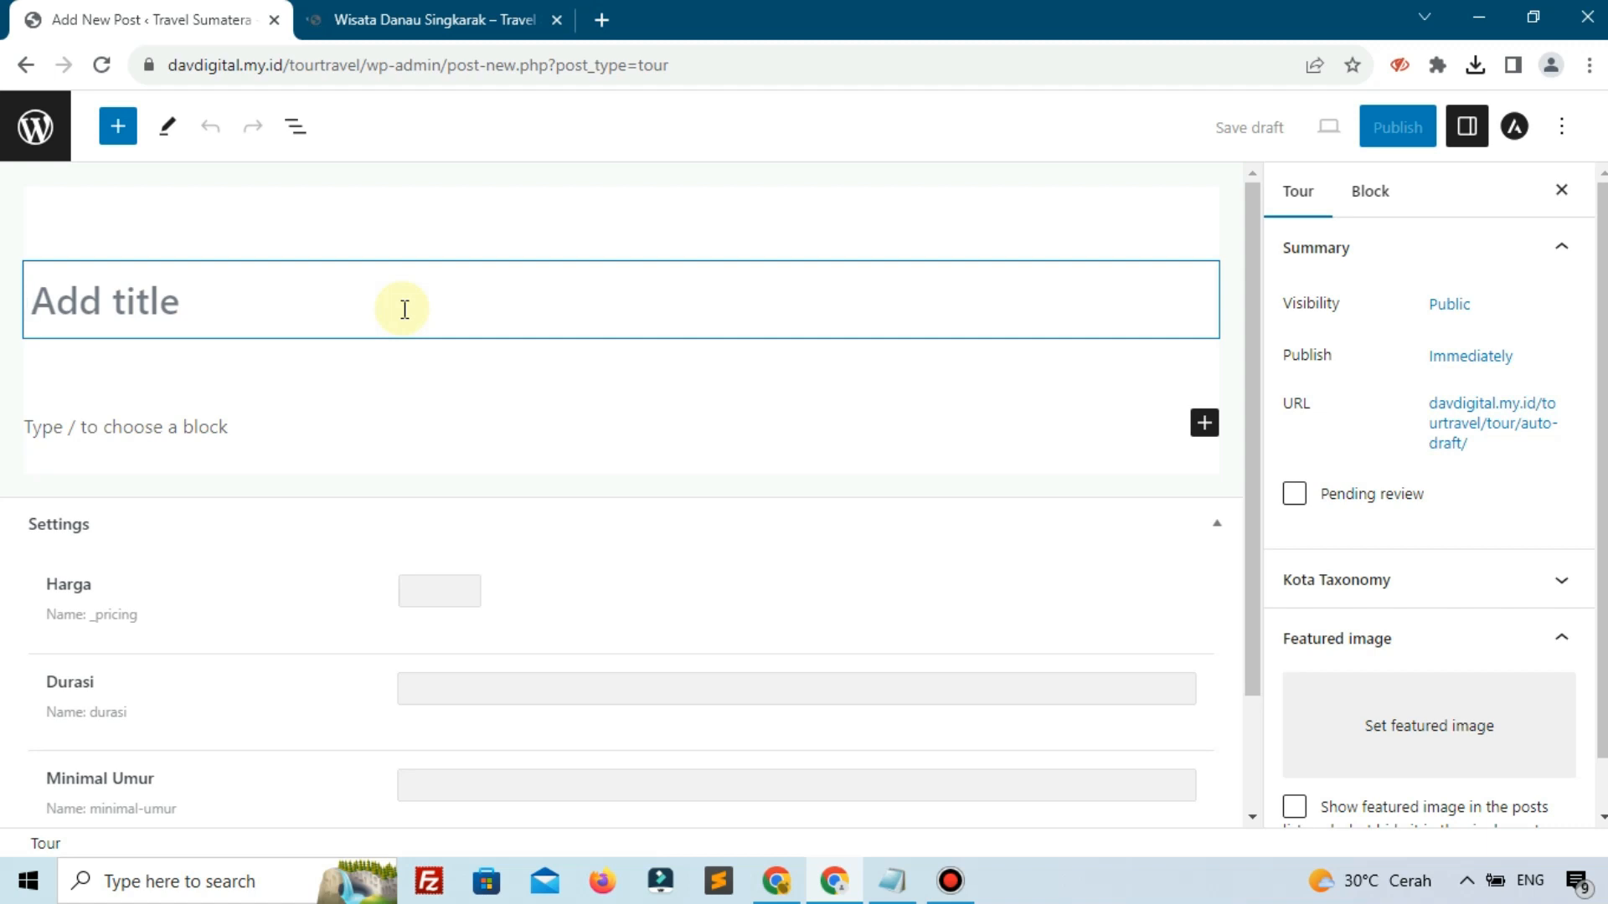
- Title the new tour Wisata Danau Singkarak, and set Harga to 45000, Durasi to 1 and Minimal Umur to 17
key("ctrl+v")
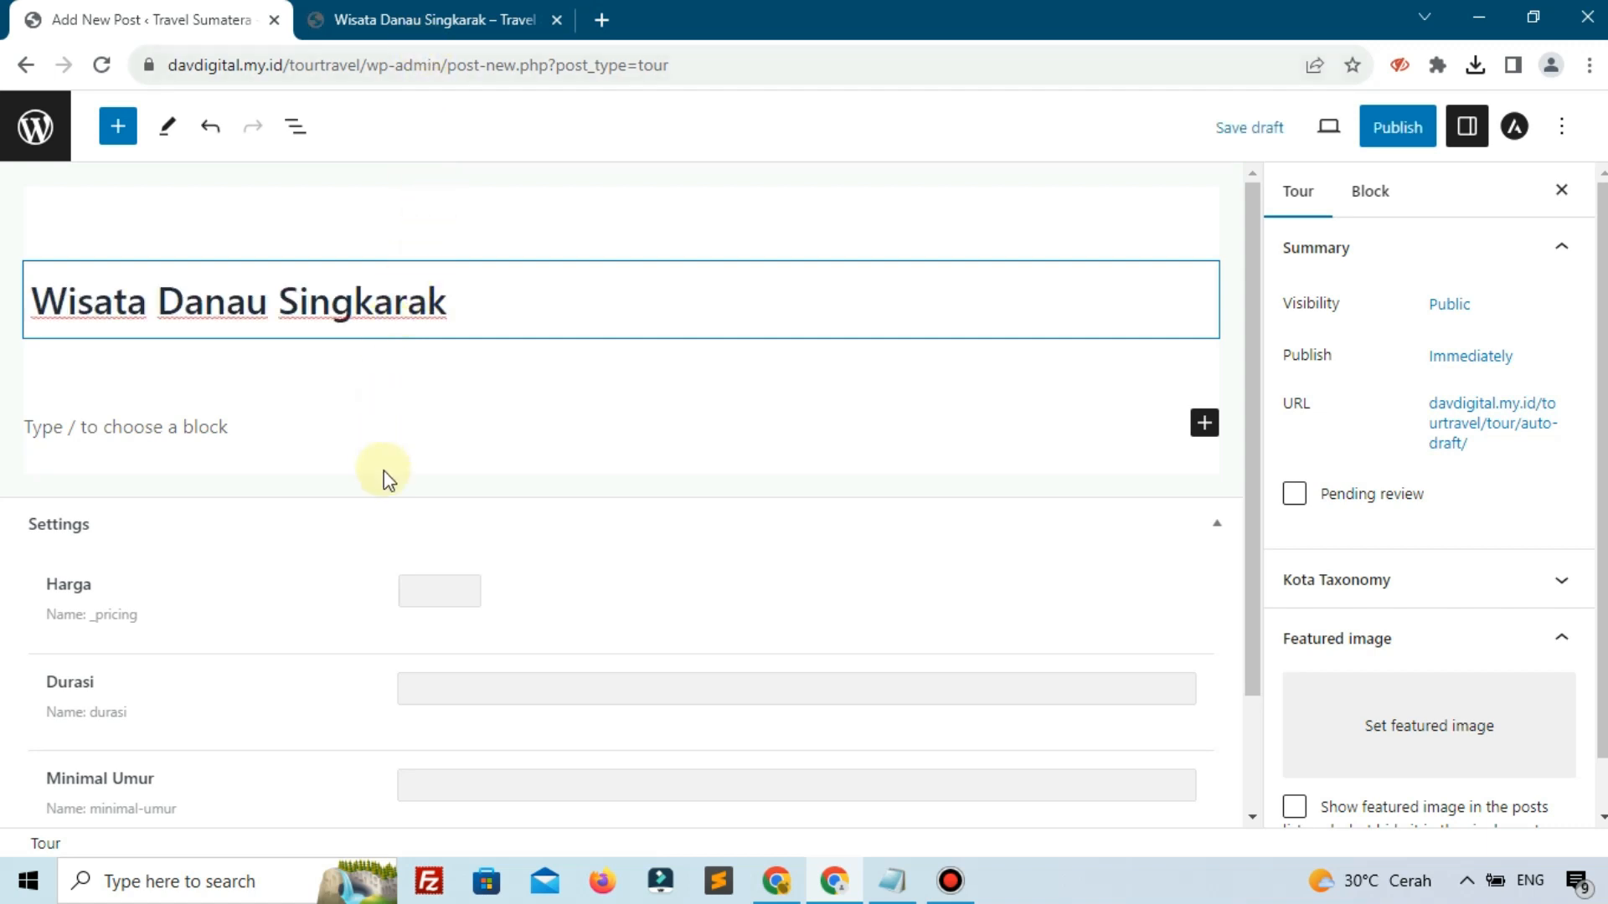
left_click(422, 596)
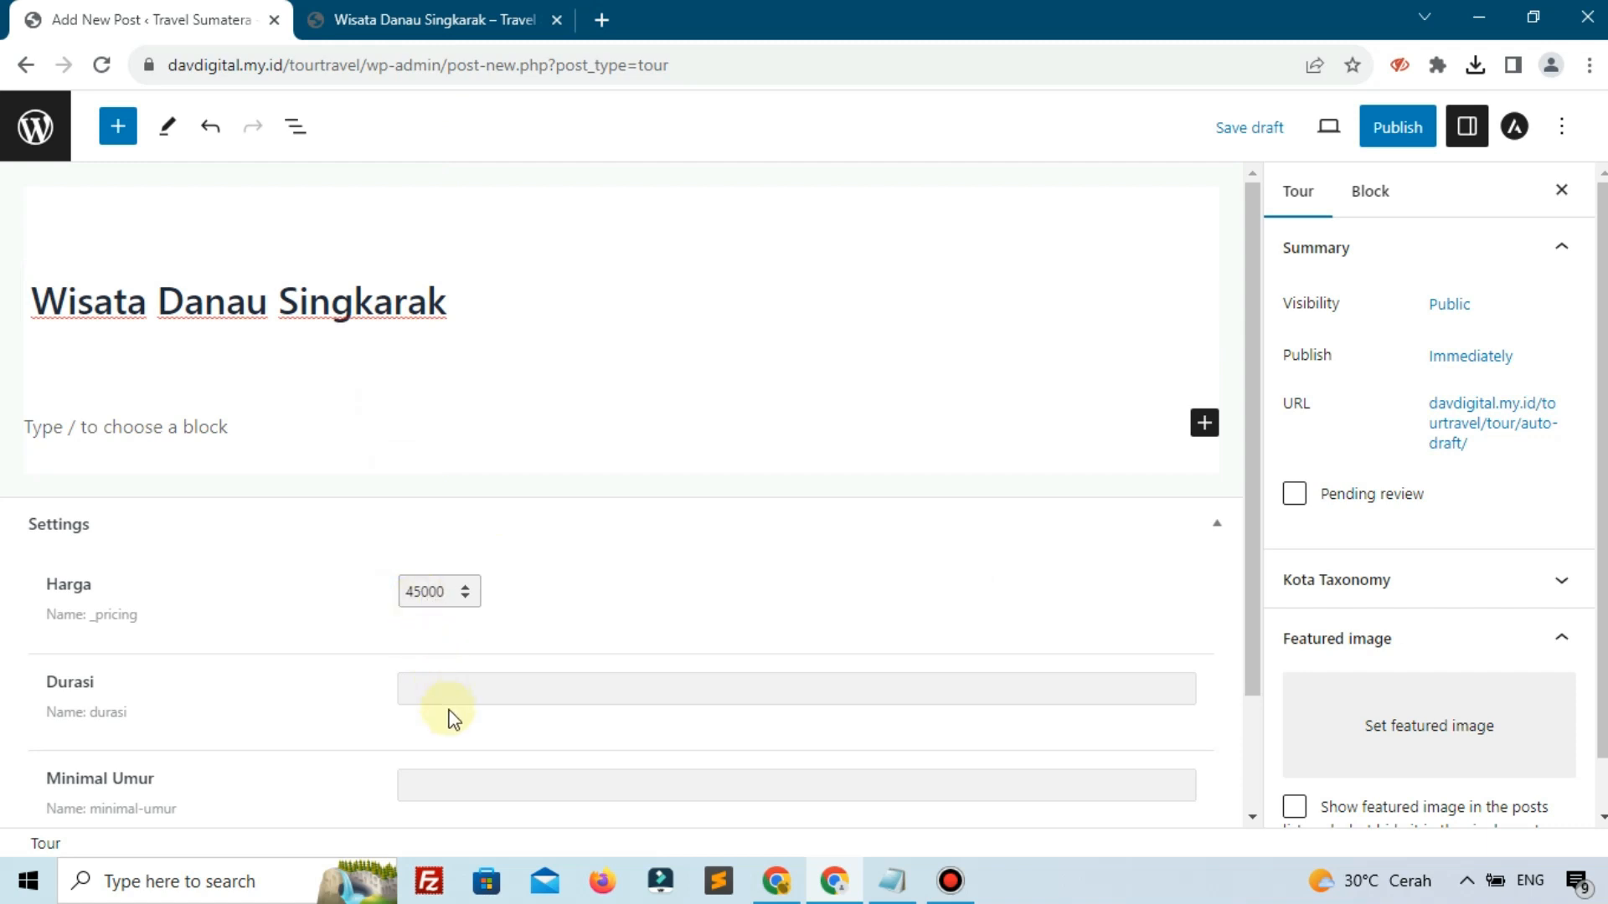
left_click(450, 687)
type("1")
scroll(448, 685, "down", 2)
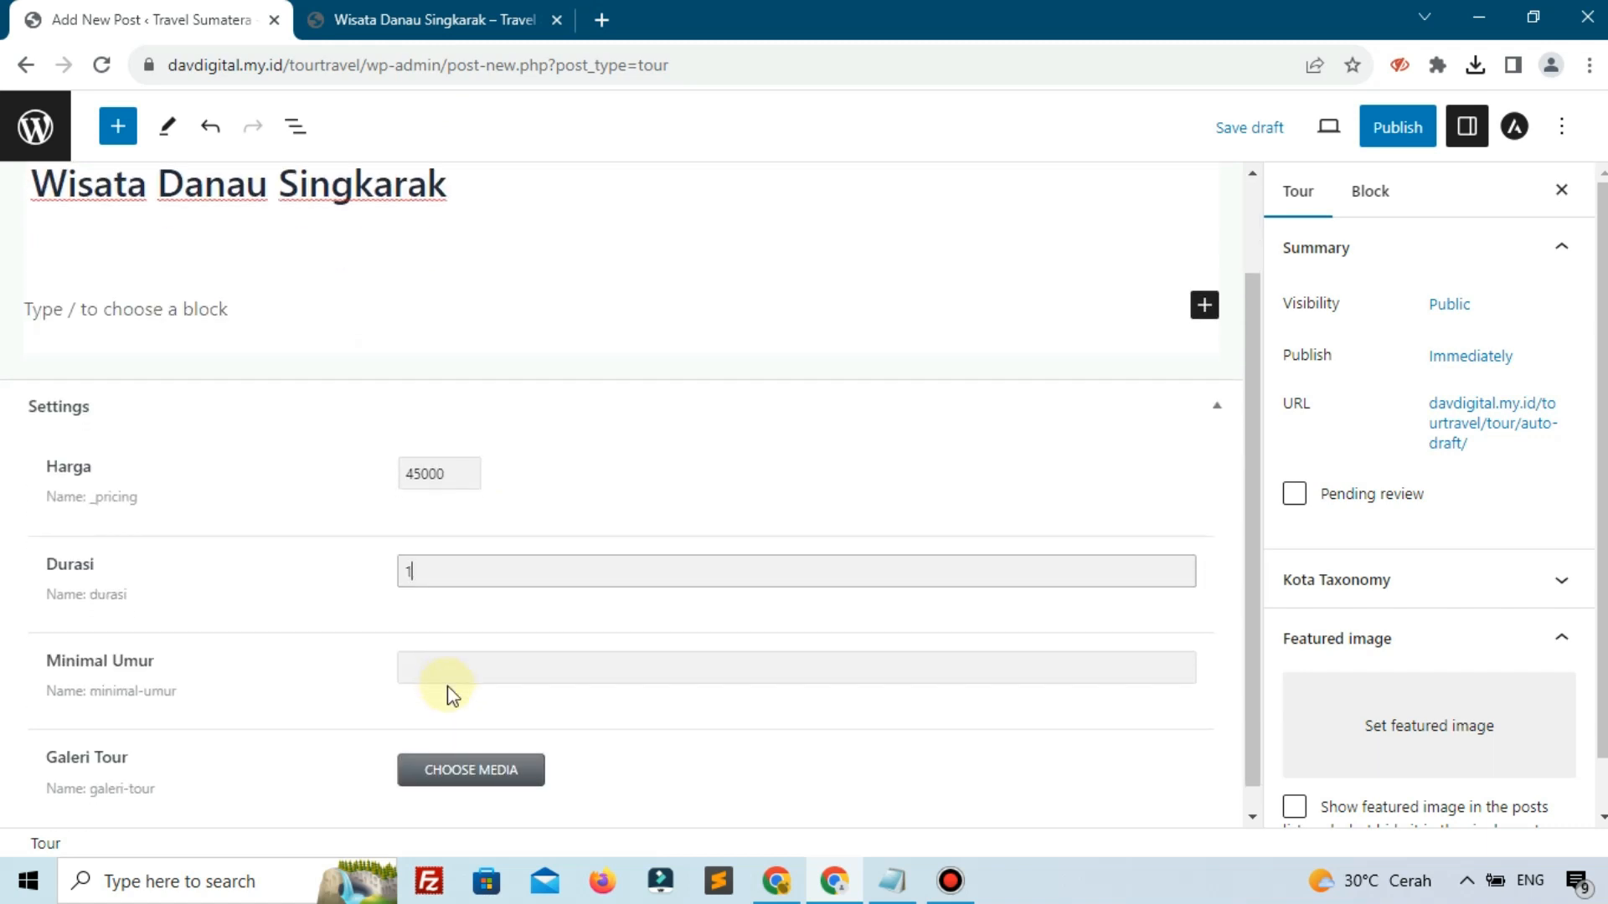
left_click(454, 678)
type("56")
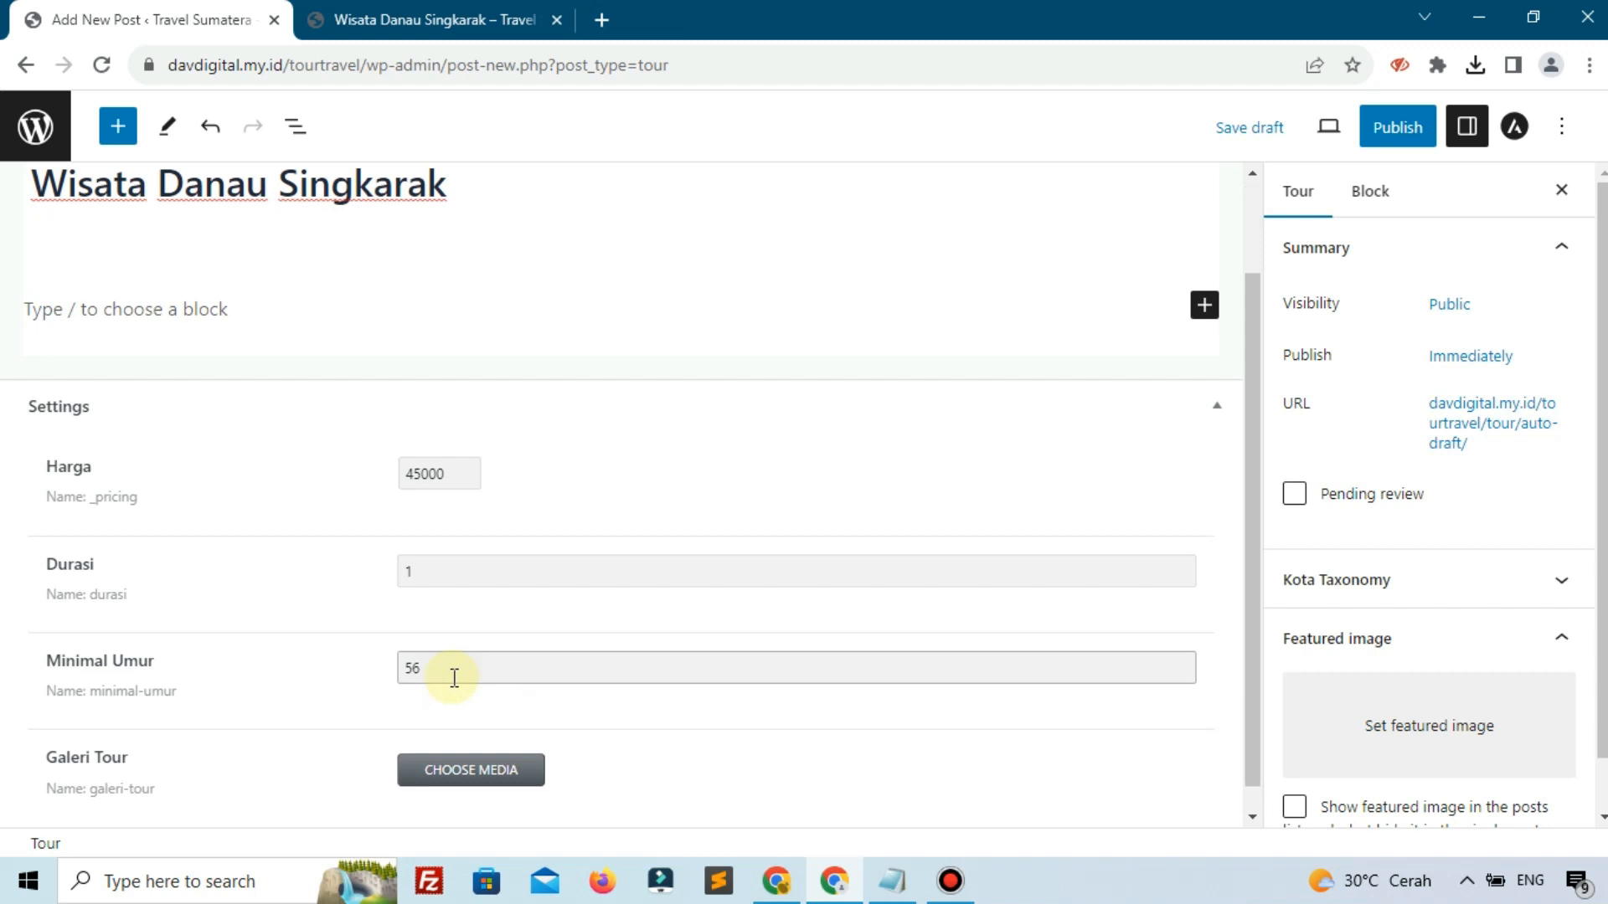
type("17")
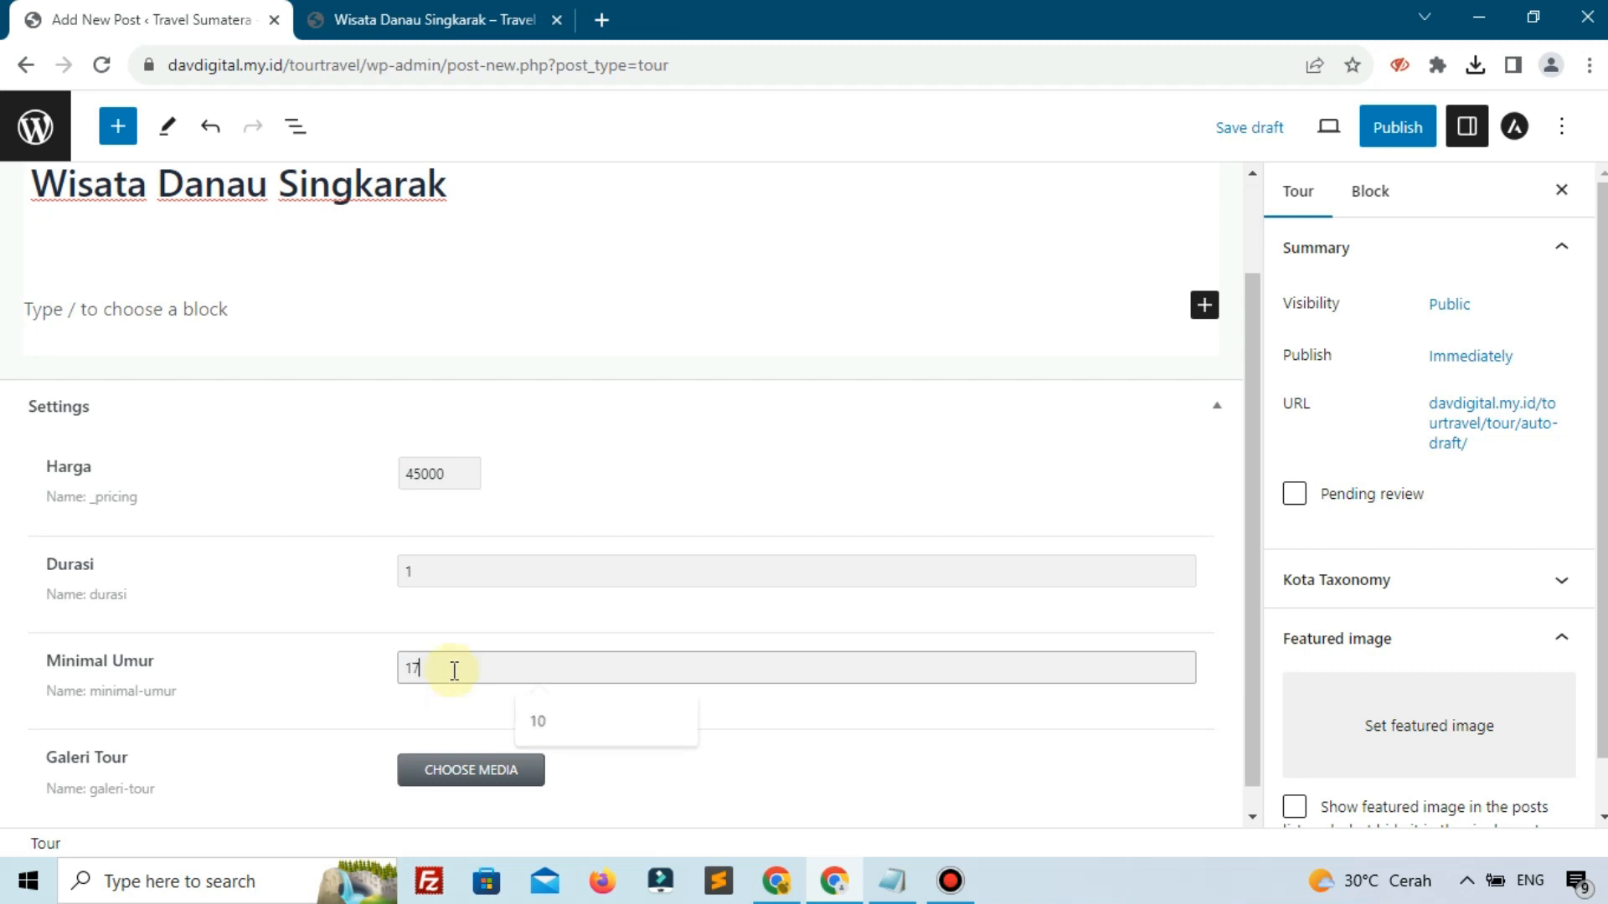
- Upload the downloaded hintersee-3601004_1280 (1).jpg image and set it as the tour's featured image
left_click(381, 23)
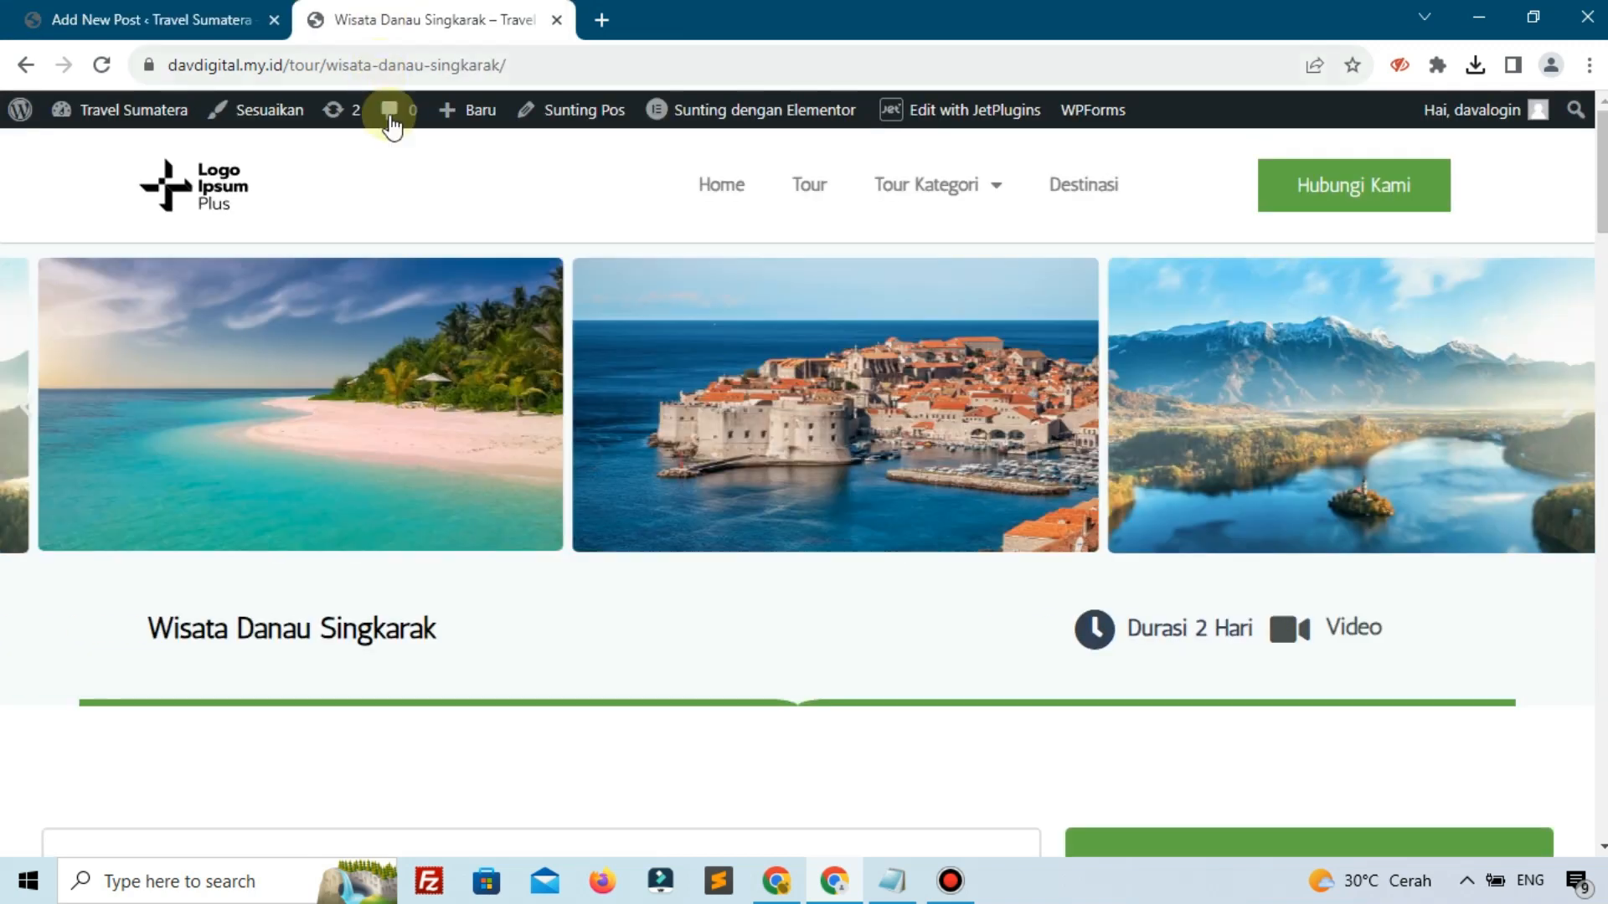
left_click(179, 17)
left_click(1371, 725)
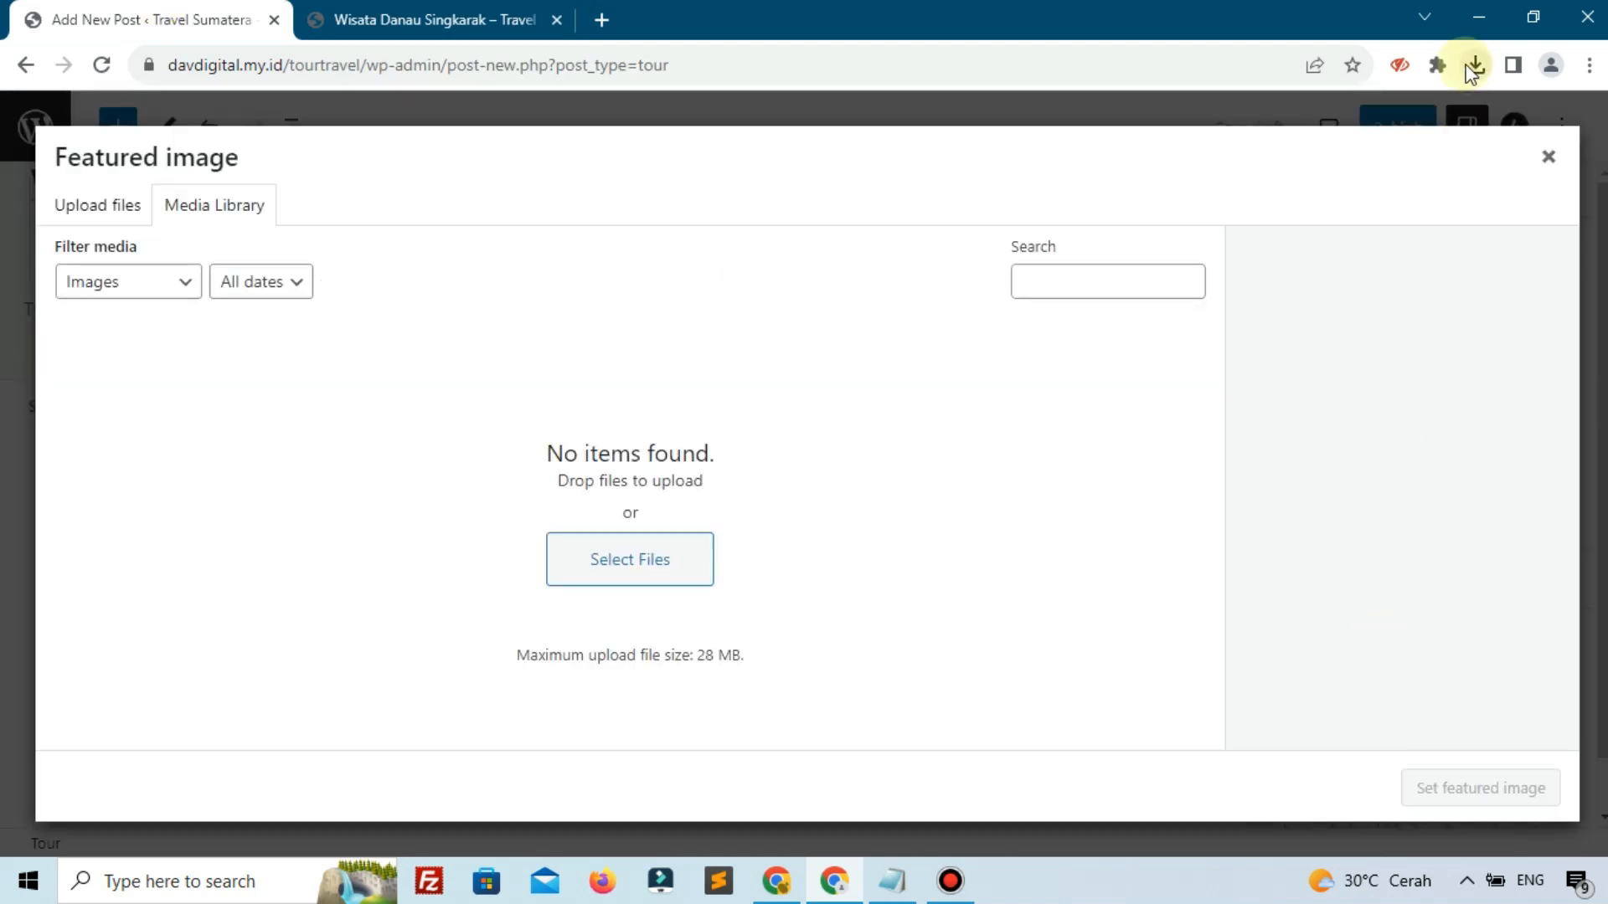
left_click(1471, 74)
left_click_drag(1213, 186, 369, 450)
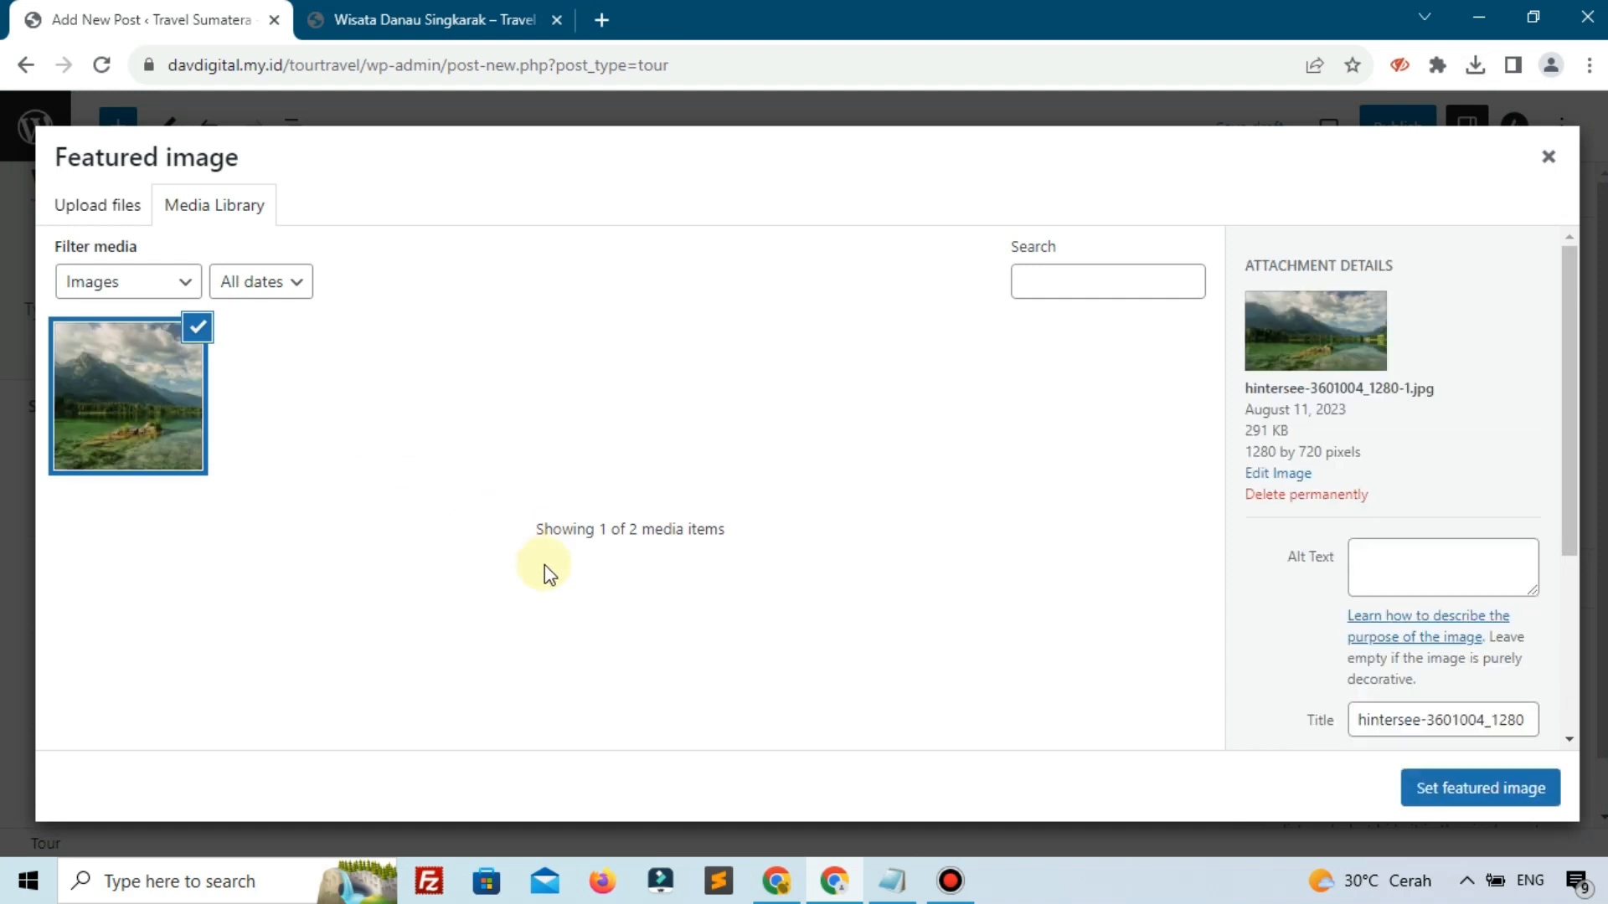
left_click(1445, 789)
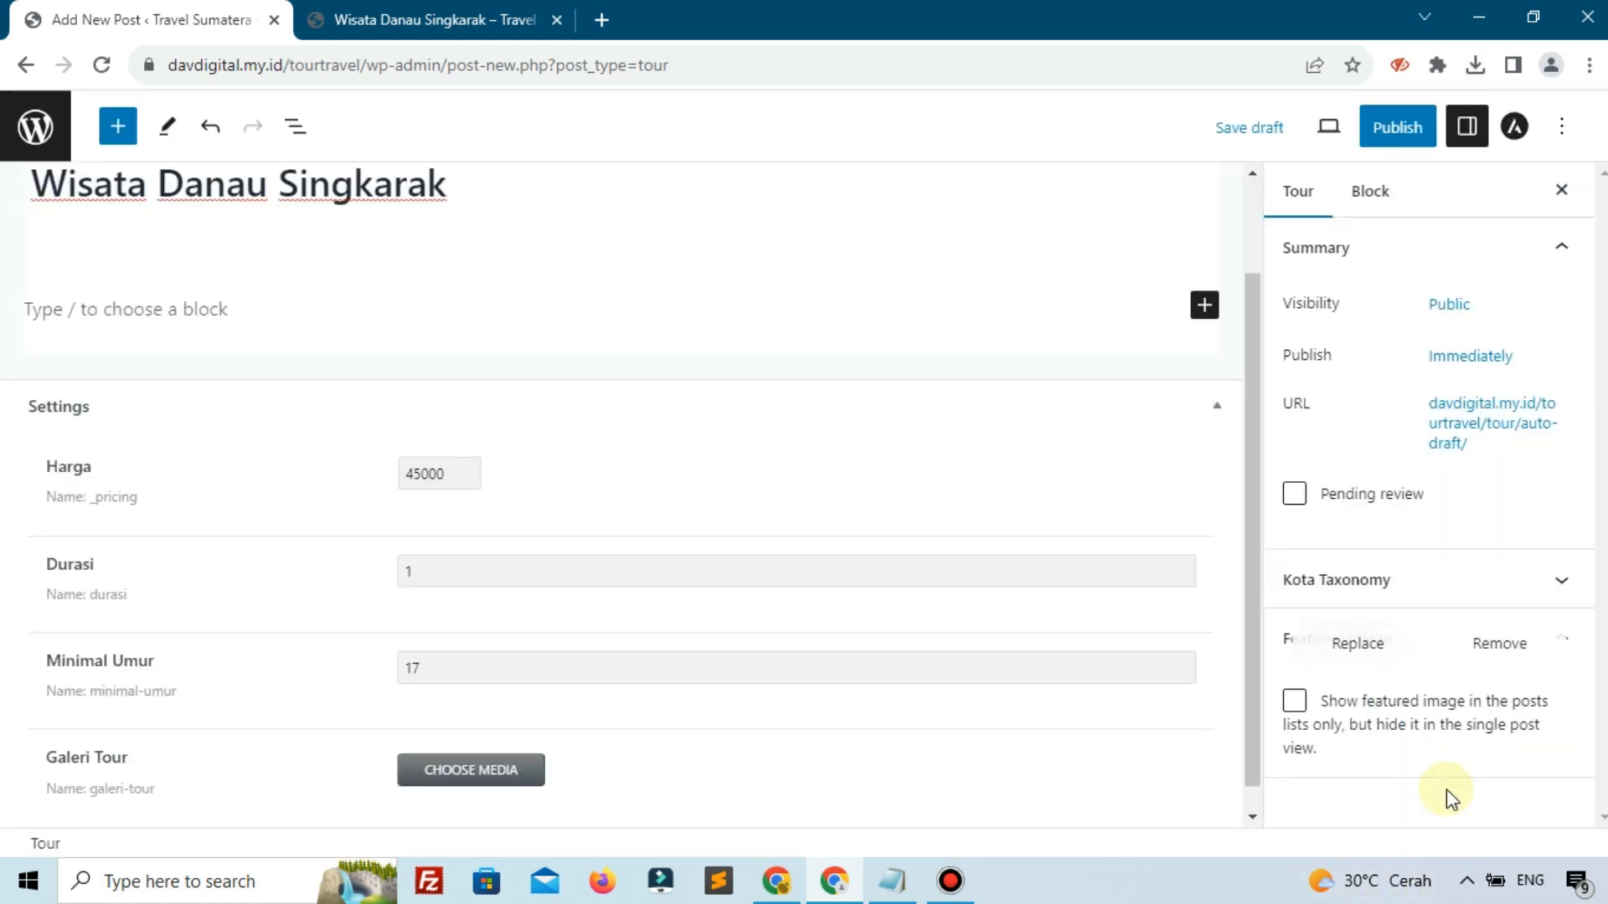
- Assign the existing Riau tag to the tour under Kota Taxonomy
scroll(800, 575, "up", 2)
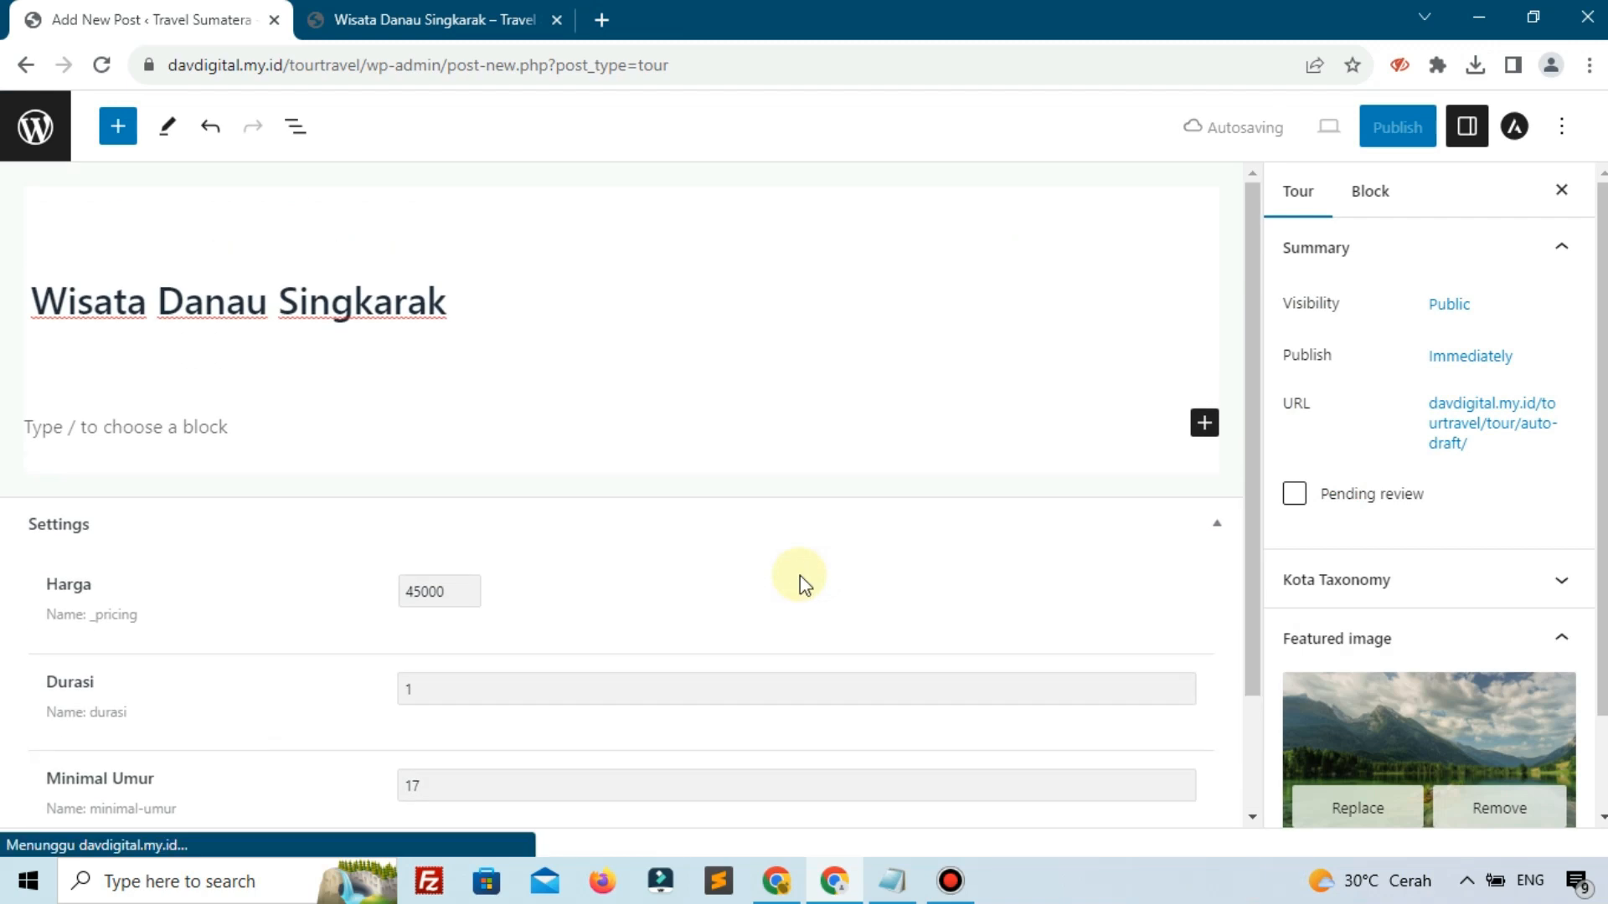
scroll(801, 575, "down", 2)
left_click(1359, 622)
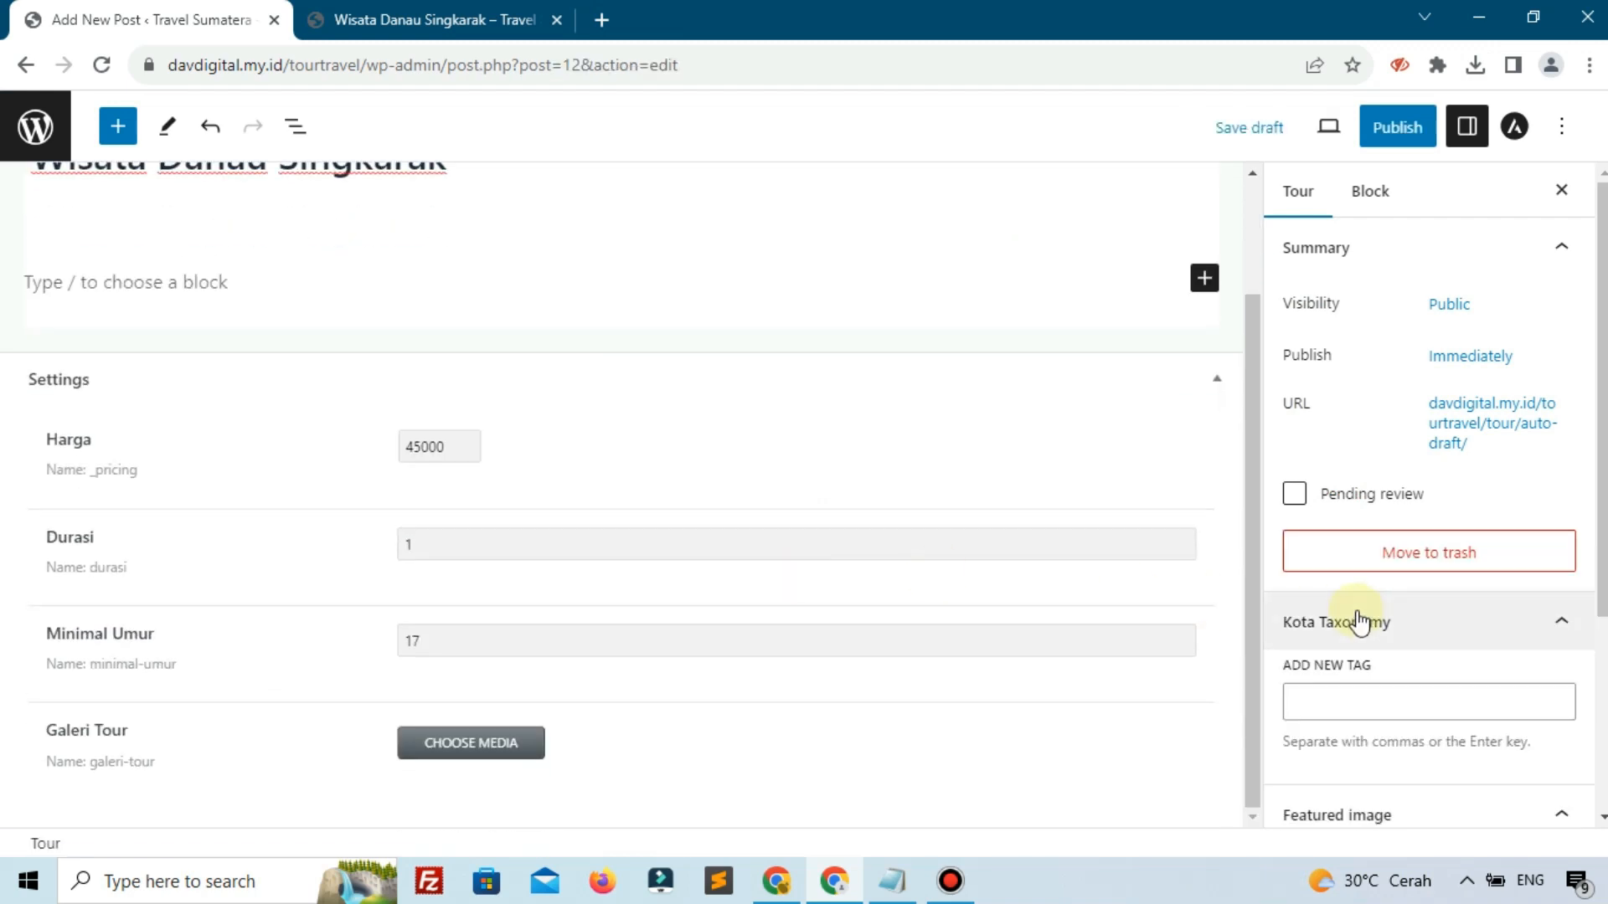
left_click(1358, 697)
type("r")
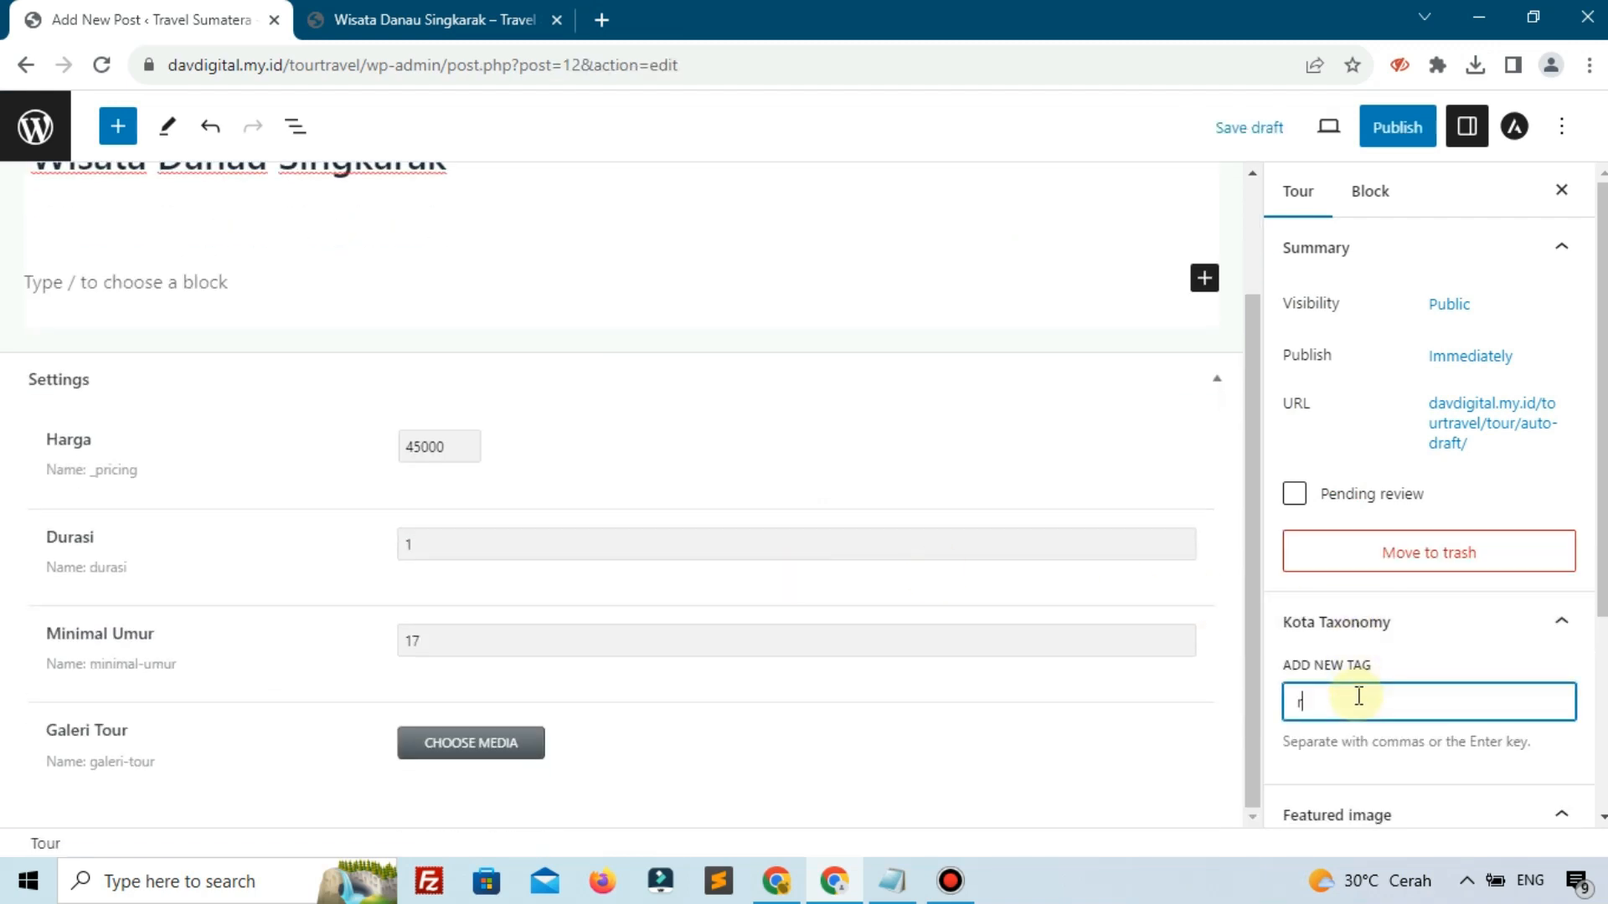
type("i")
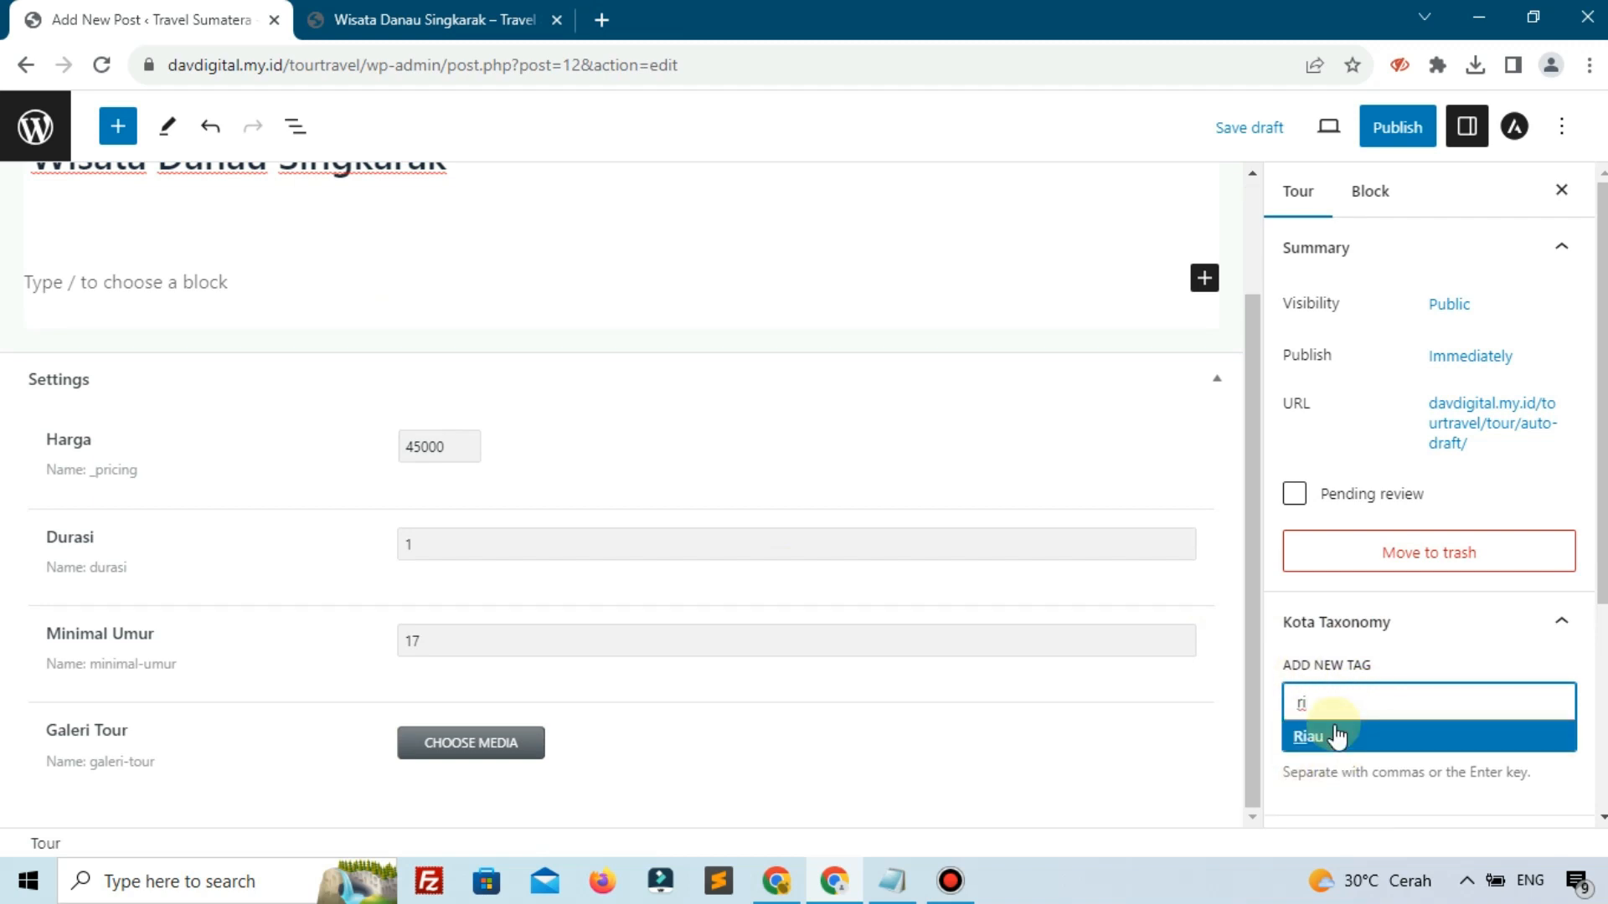
left_click(1338, 736)
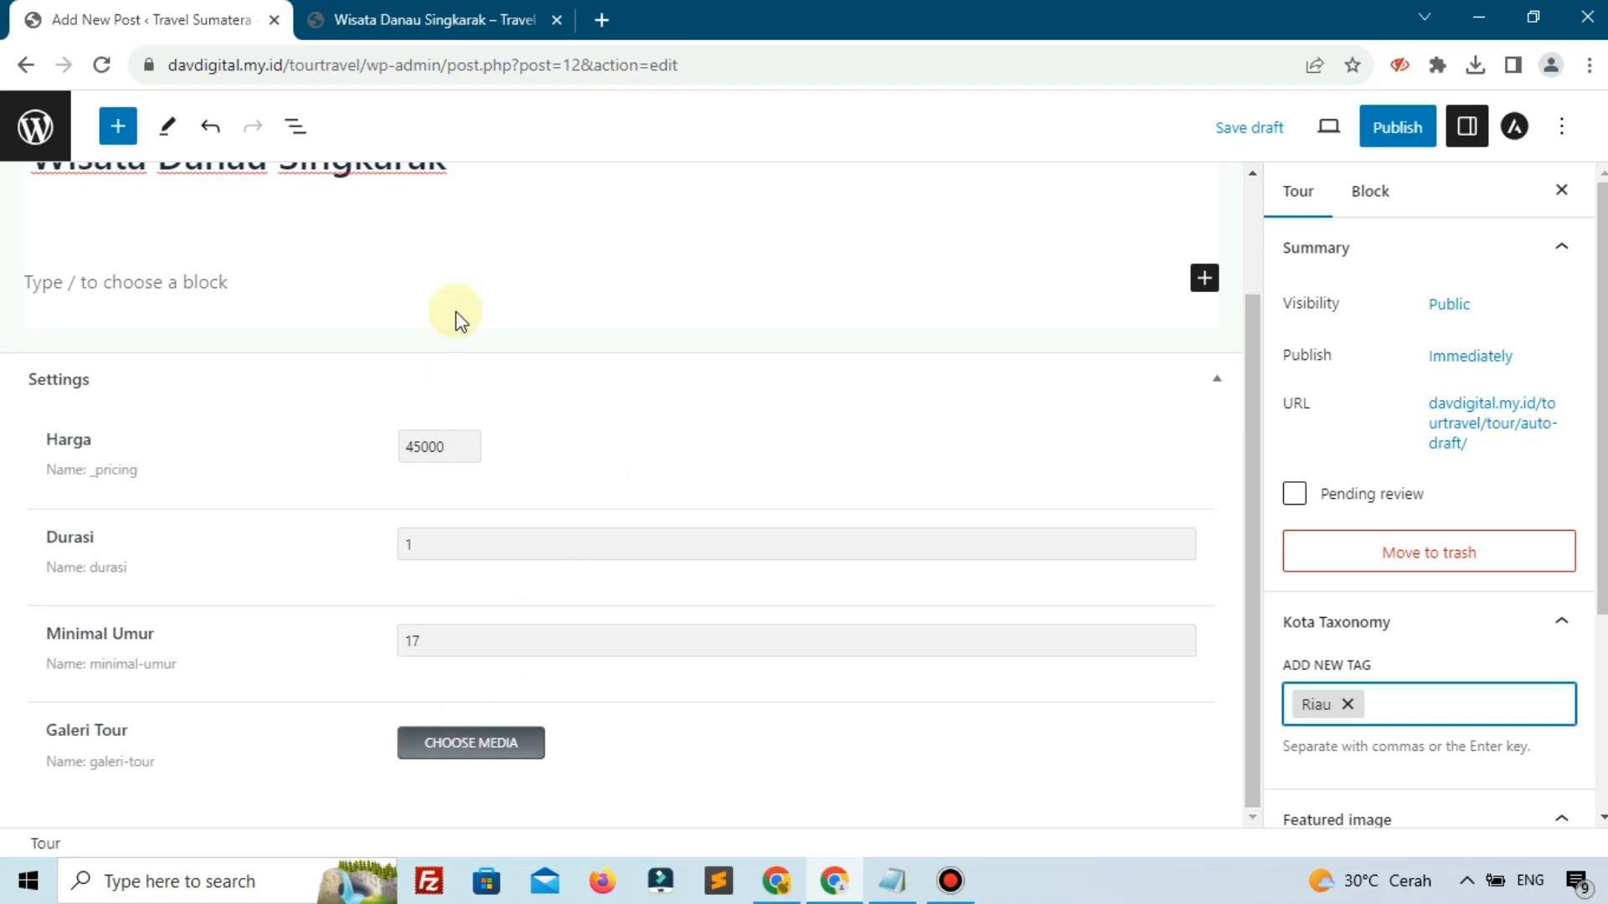
- From the reference tour page, save the gallery images beach-1761410_1280-1.jpg, dubrovnik-512798_1280.jpg and mountains-1899264_1280.jpg in the 1 website mp properti folder
left_click(519, 25)
right_click(274, 374)
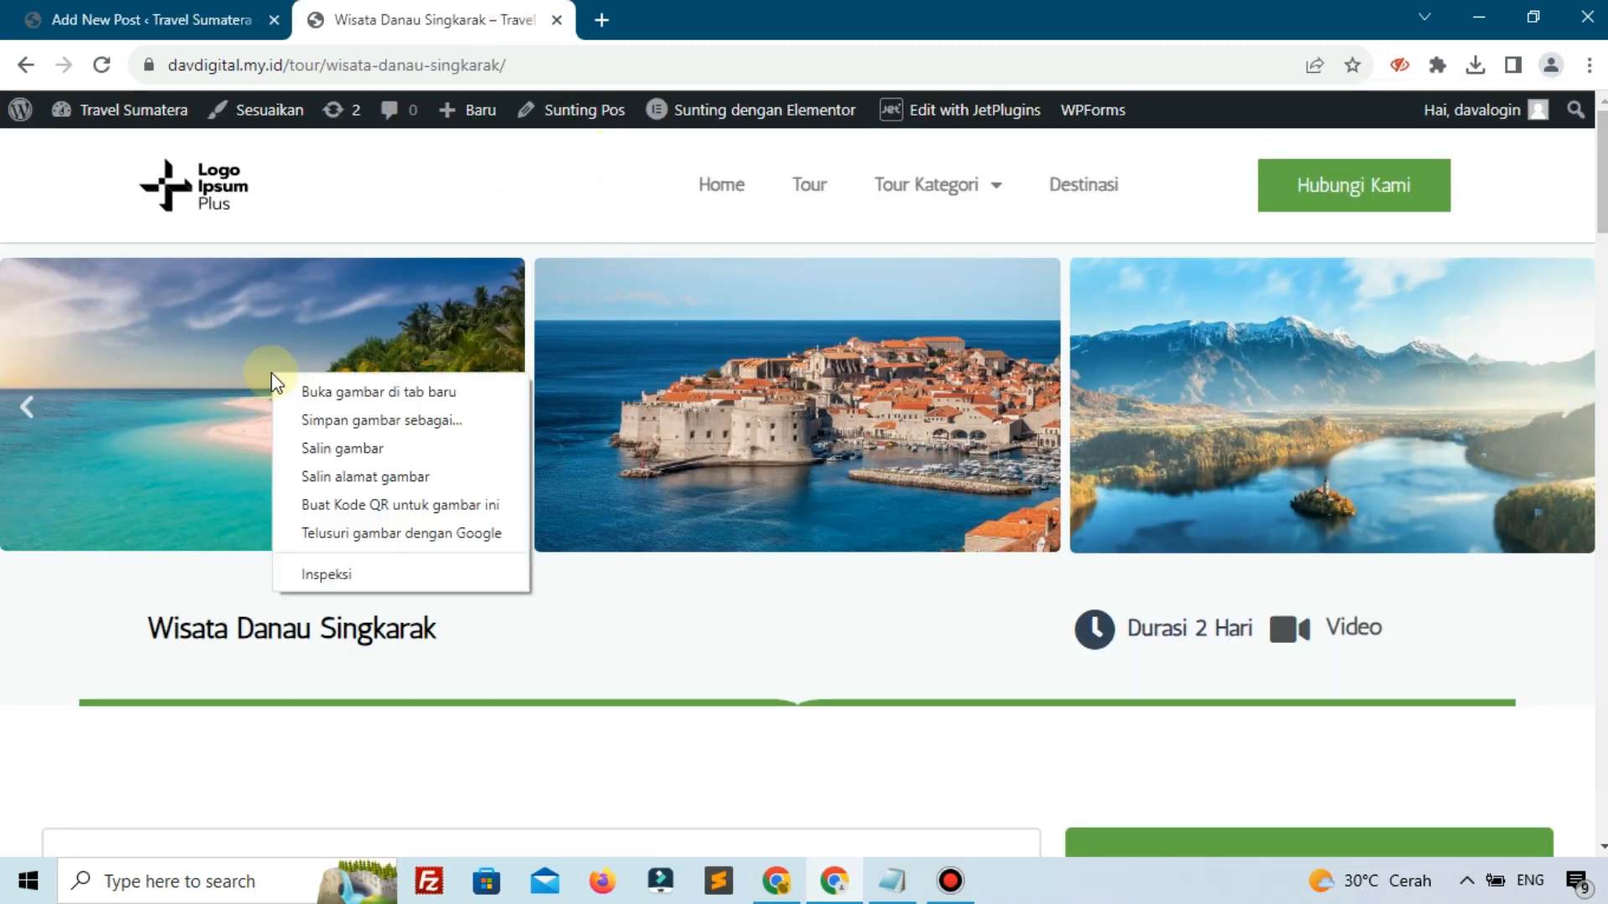
left_click(335, 419)
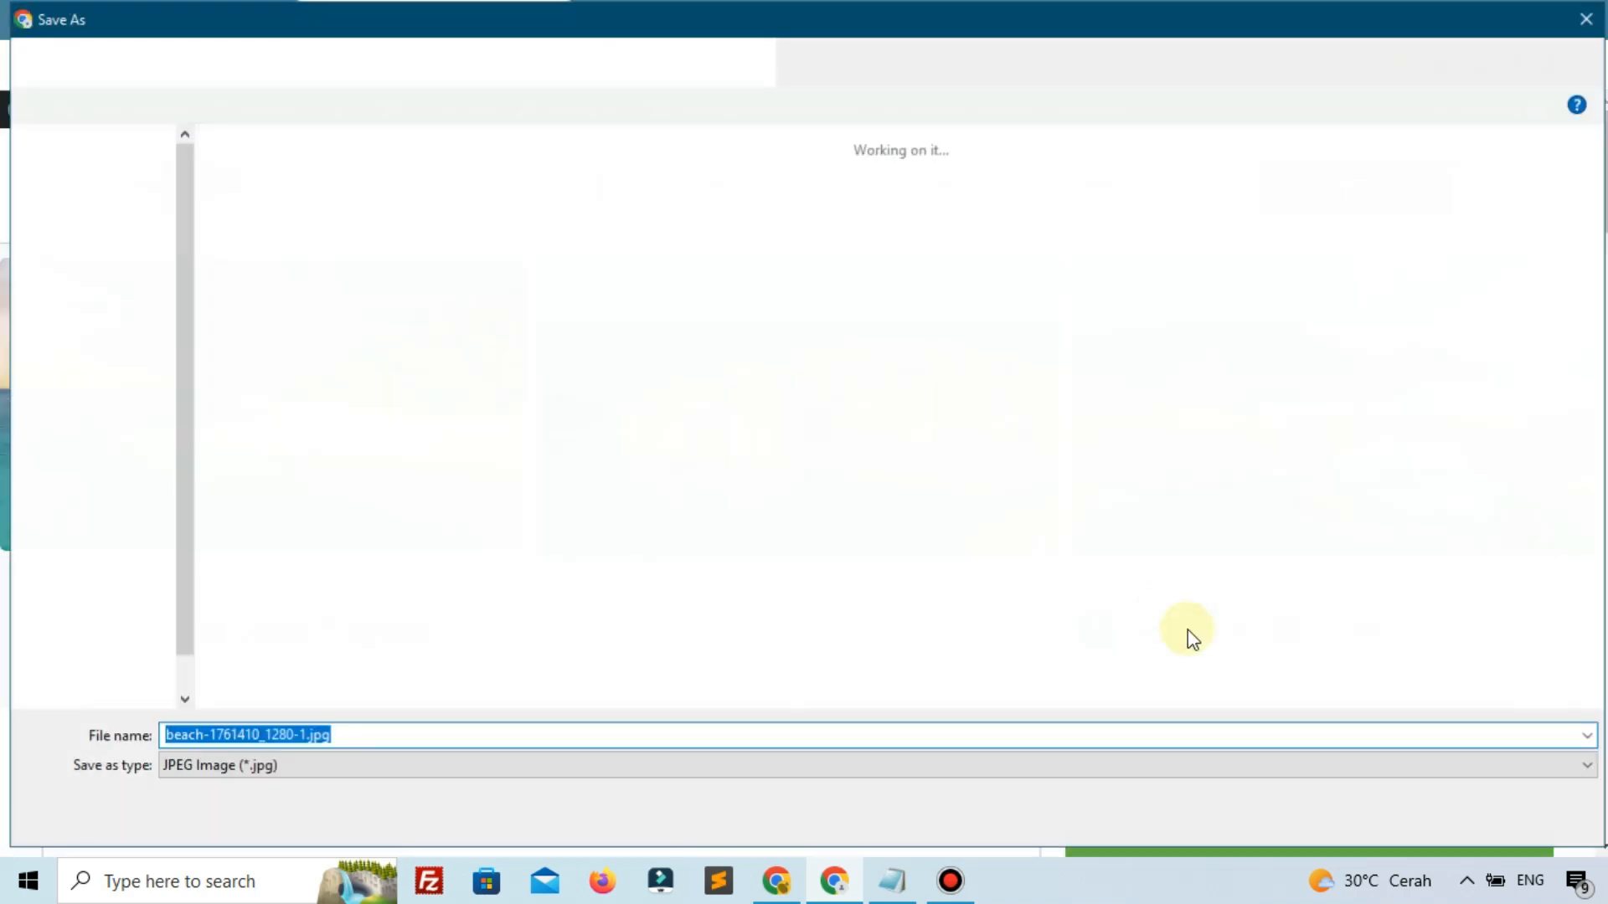
left_click(1378, 818)
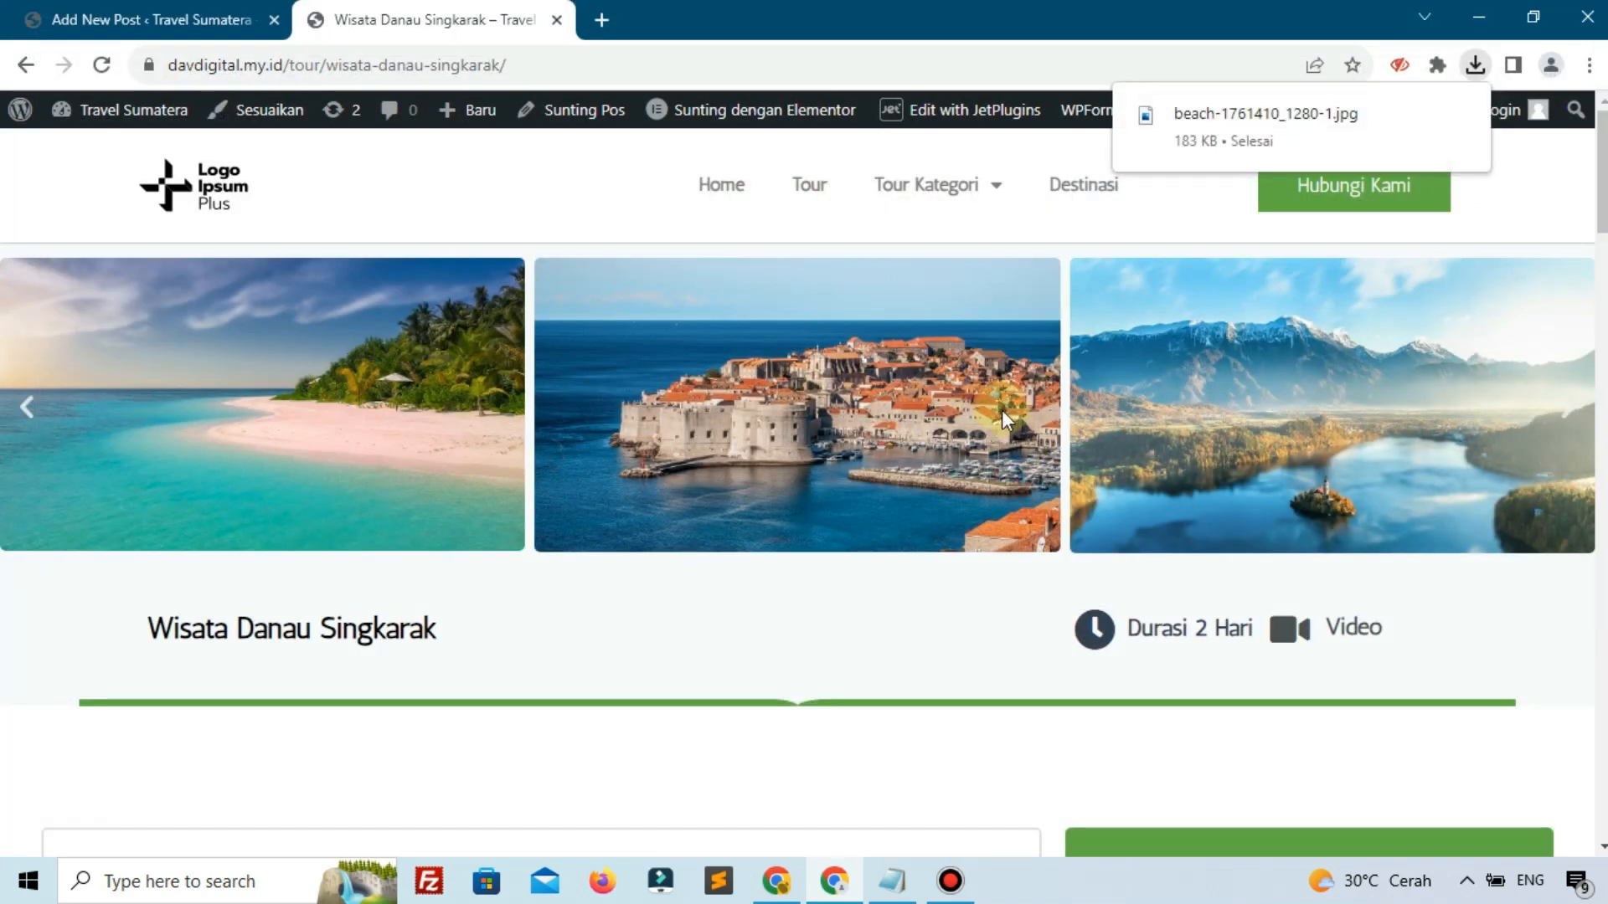
right_click(881, 349)
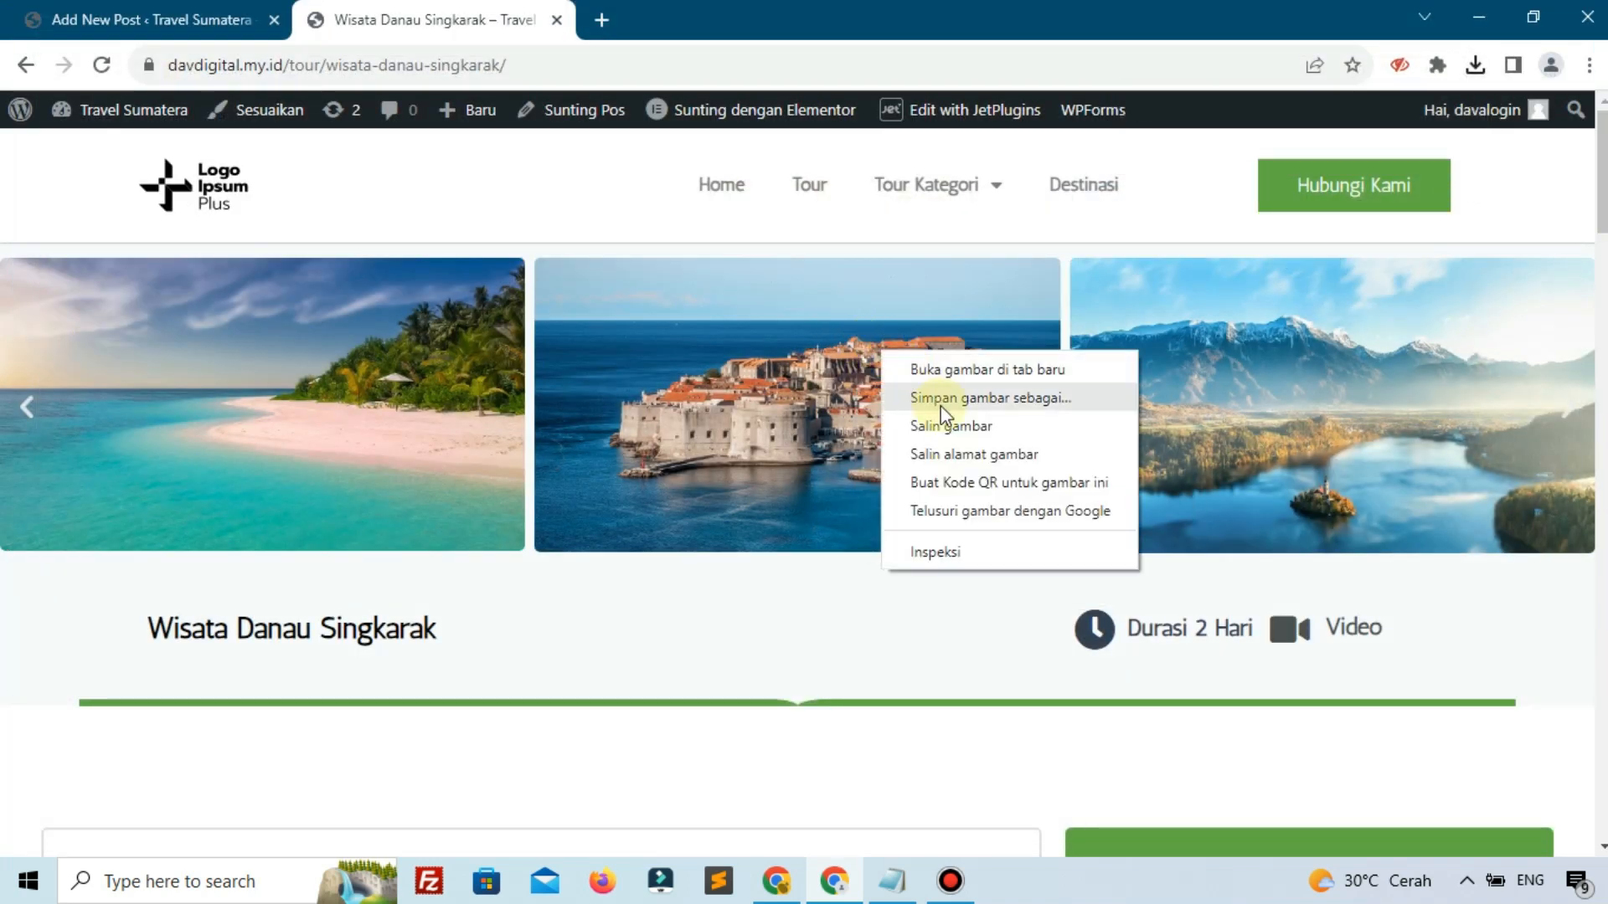
left_click(941, 406)
left_click(1385, 811)
right_click(1319, 438)
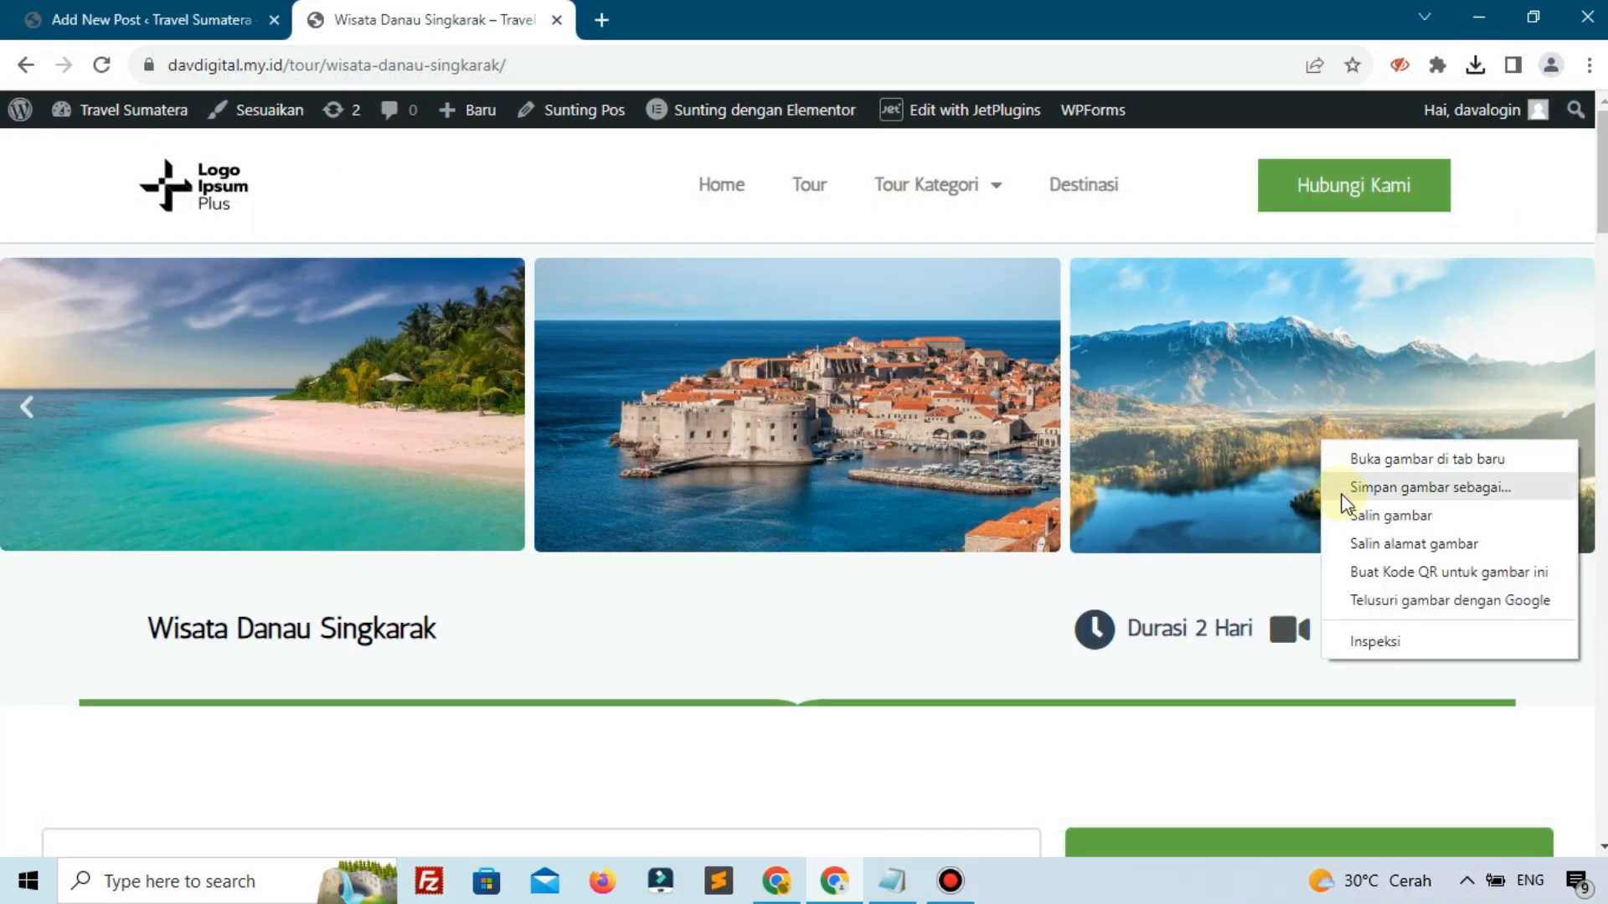
left_click(1338, 489)
left_click(1434, 817)
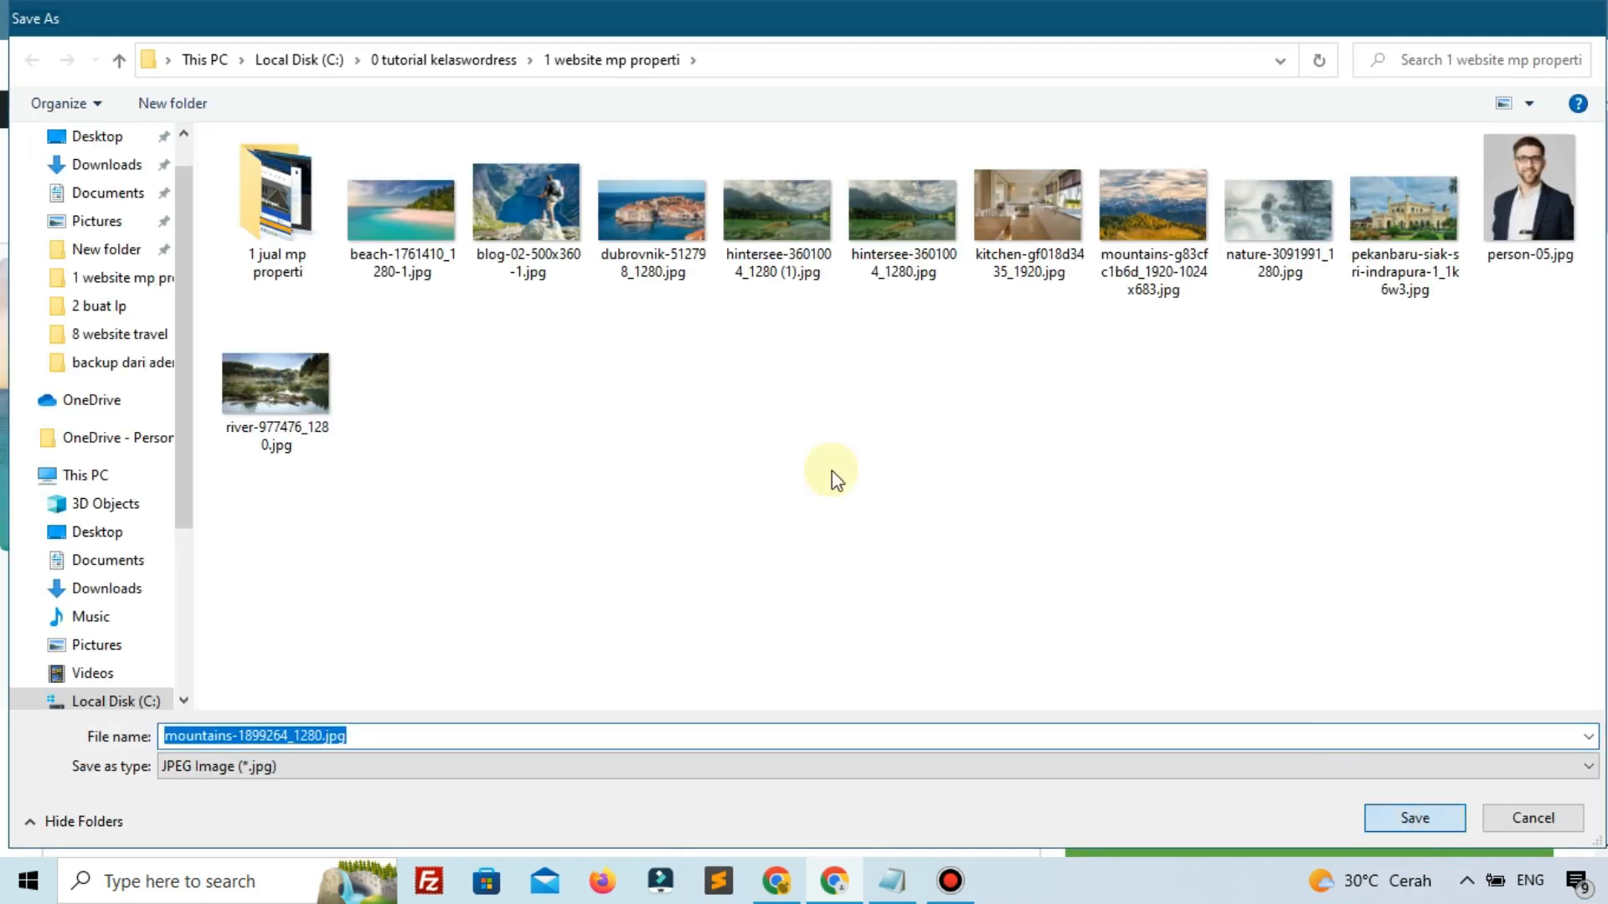
- Upload the downloaded mountains, dubrovnik and beach images and insert all three into the tour's Galeri Tour field
left_click(142, 18)
left_click(488, 746)
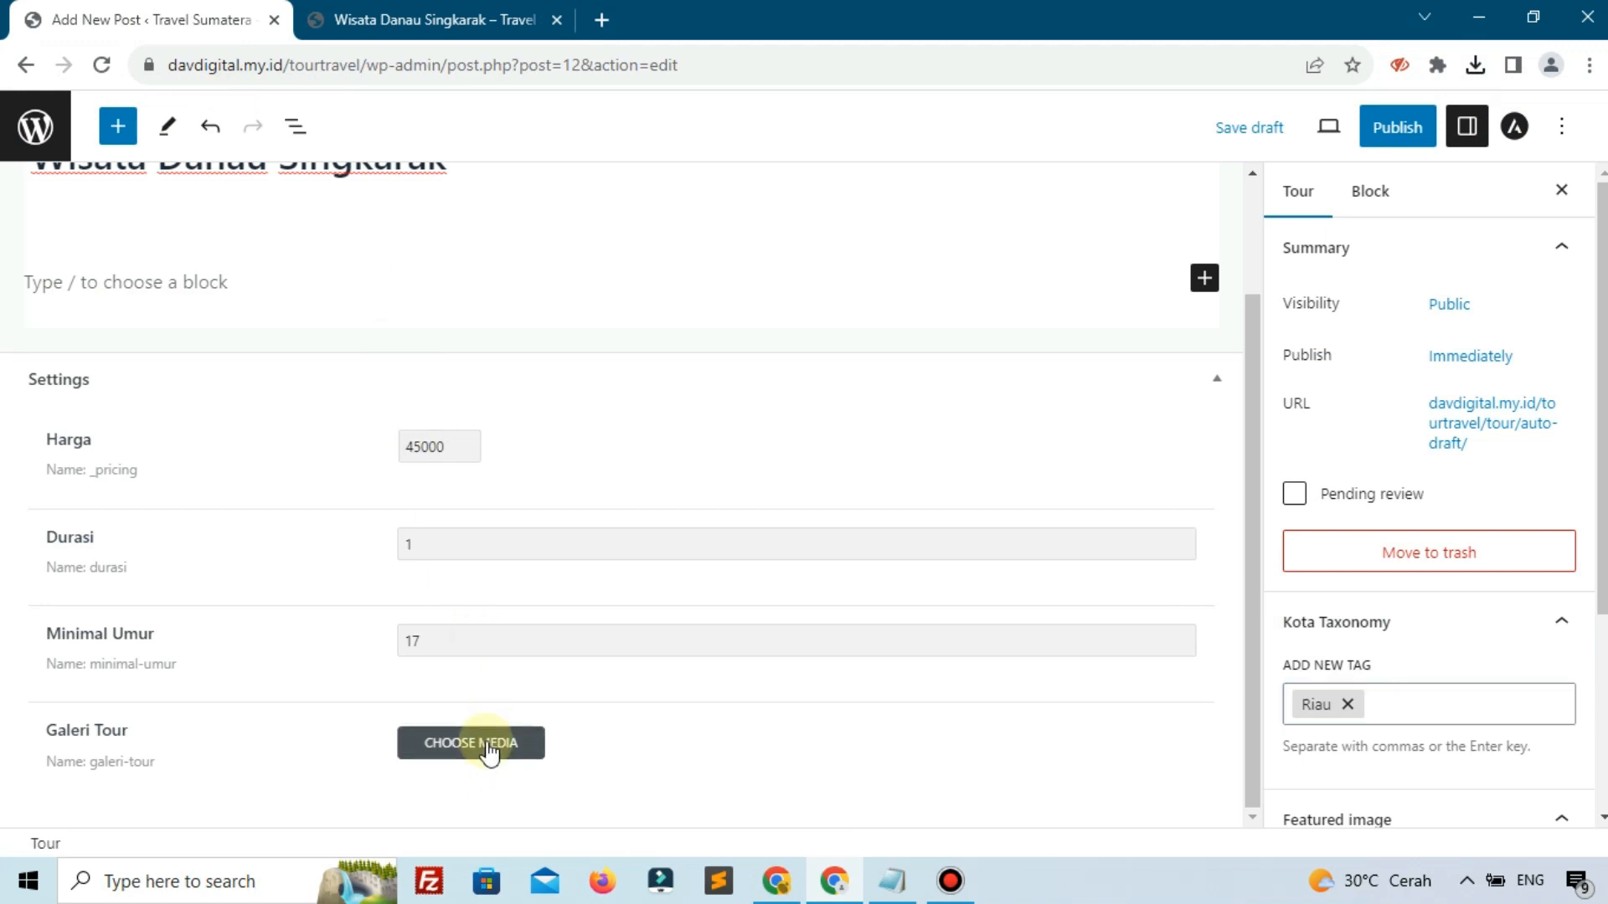
left_click(1475, 67)
left_click_drag(1177, 186, 817, 410)
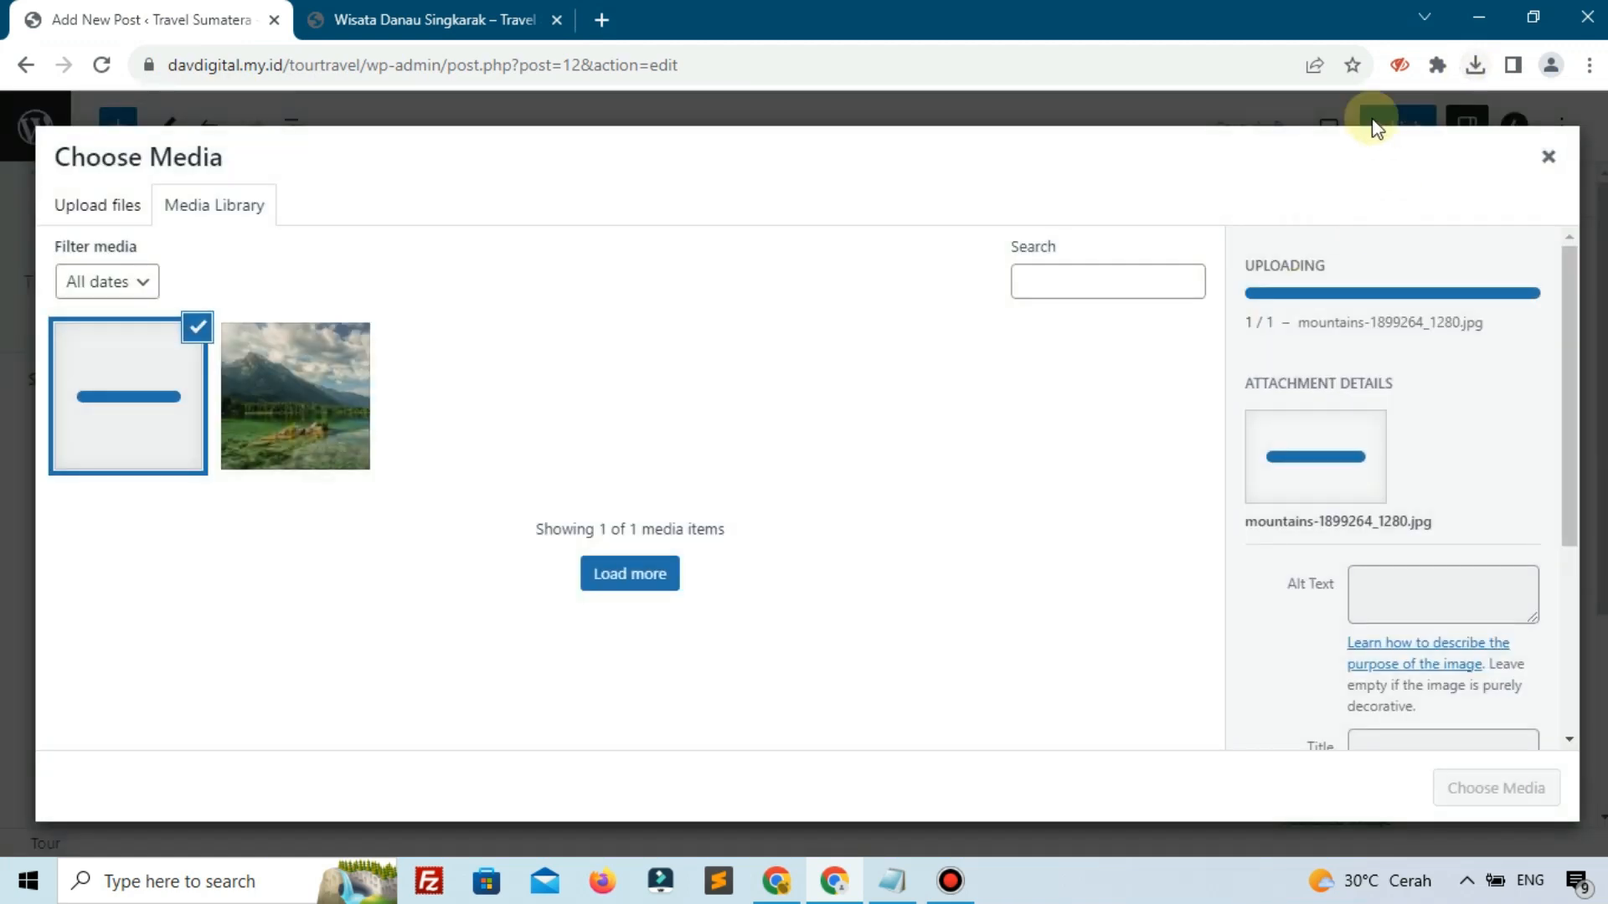
left_click(1471, 80)
left_click_drag(1215, 223, 897, 273)
left_click(1472, 67)
left_click_drag(1292, 318, 676, 389)
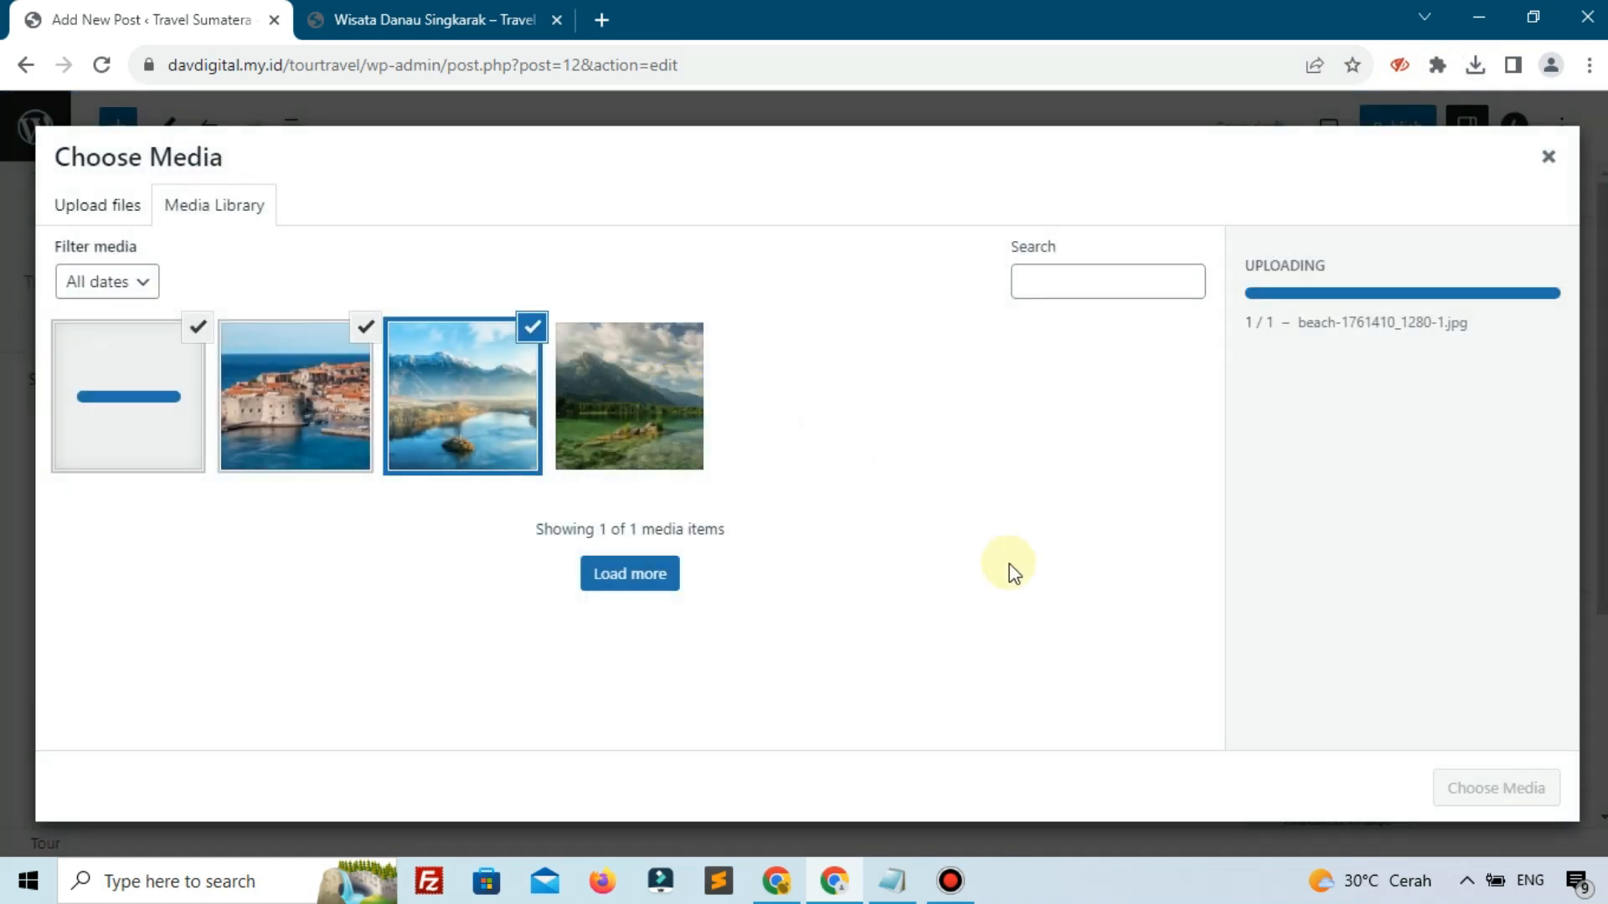
left_click(1453, 785)
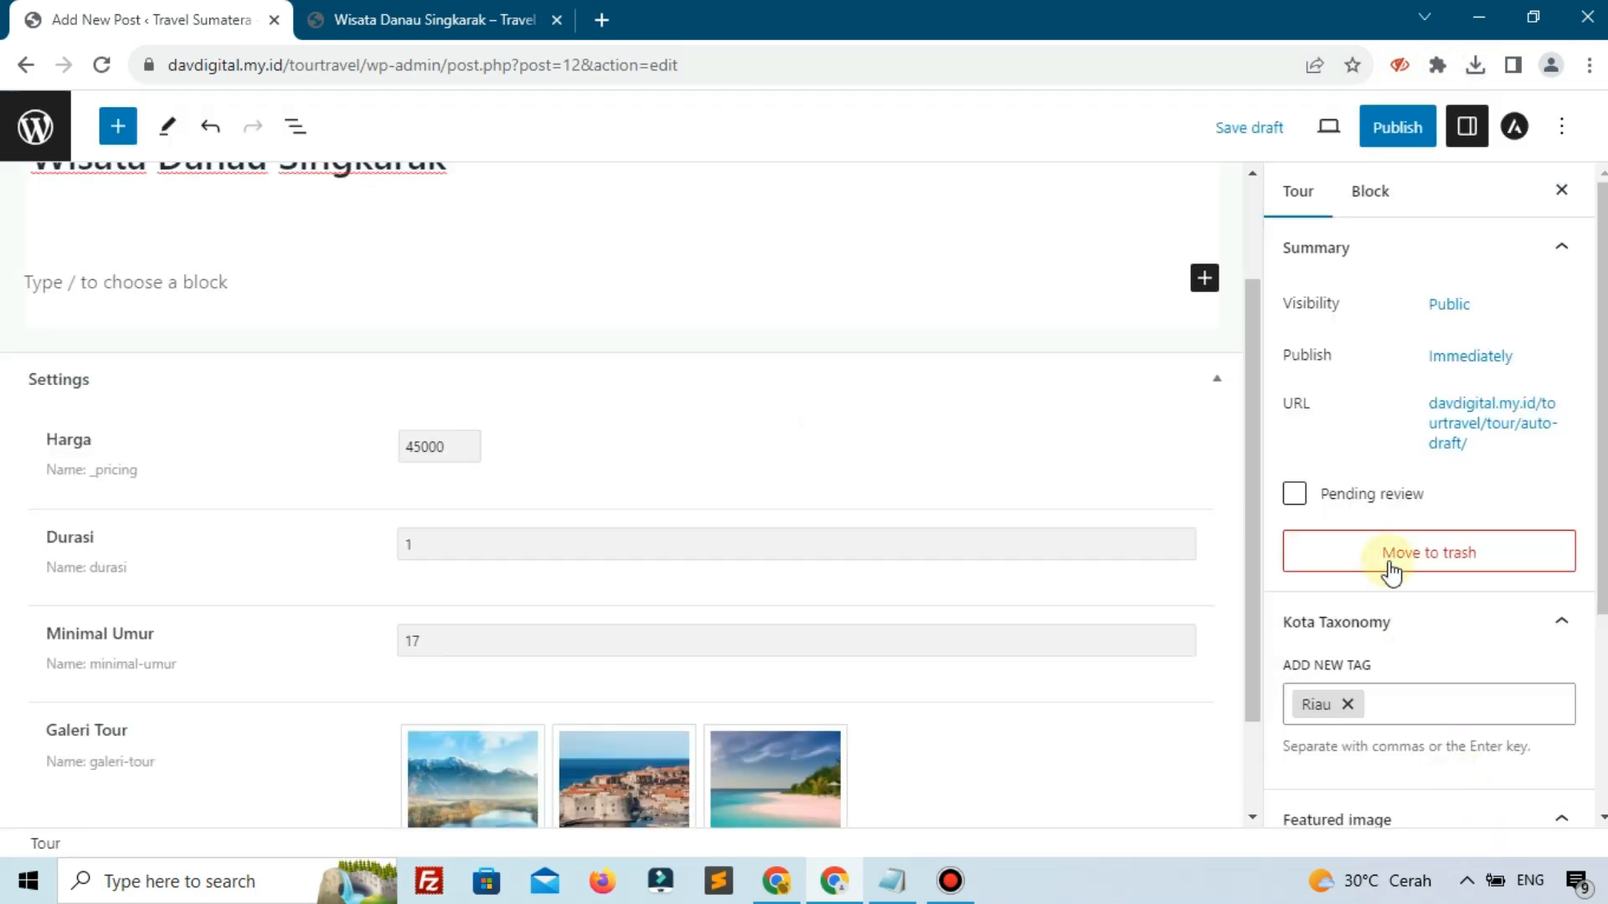
- Publish the Wisata Danau Singkarak tour and look over its saved settings
left_click(1379, 133)
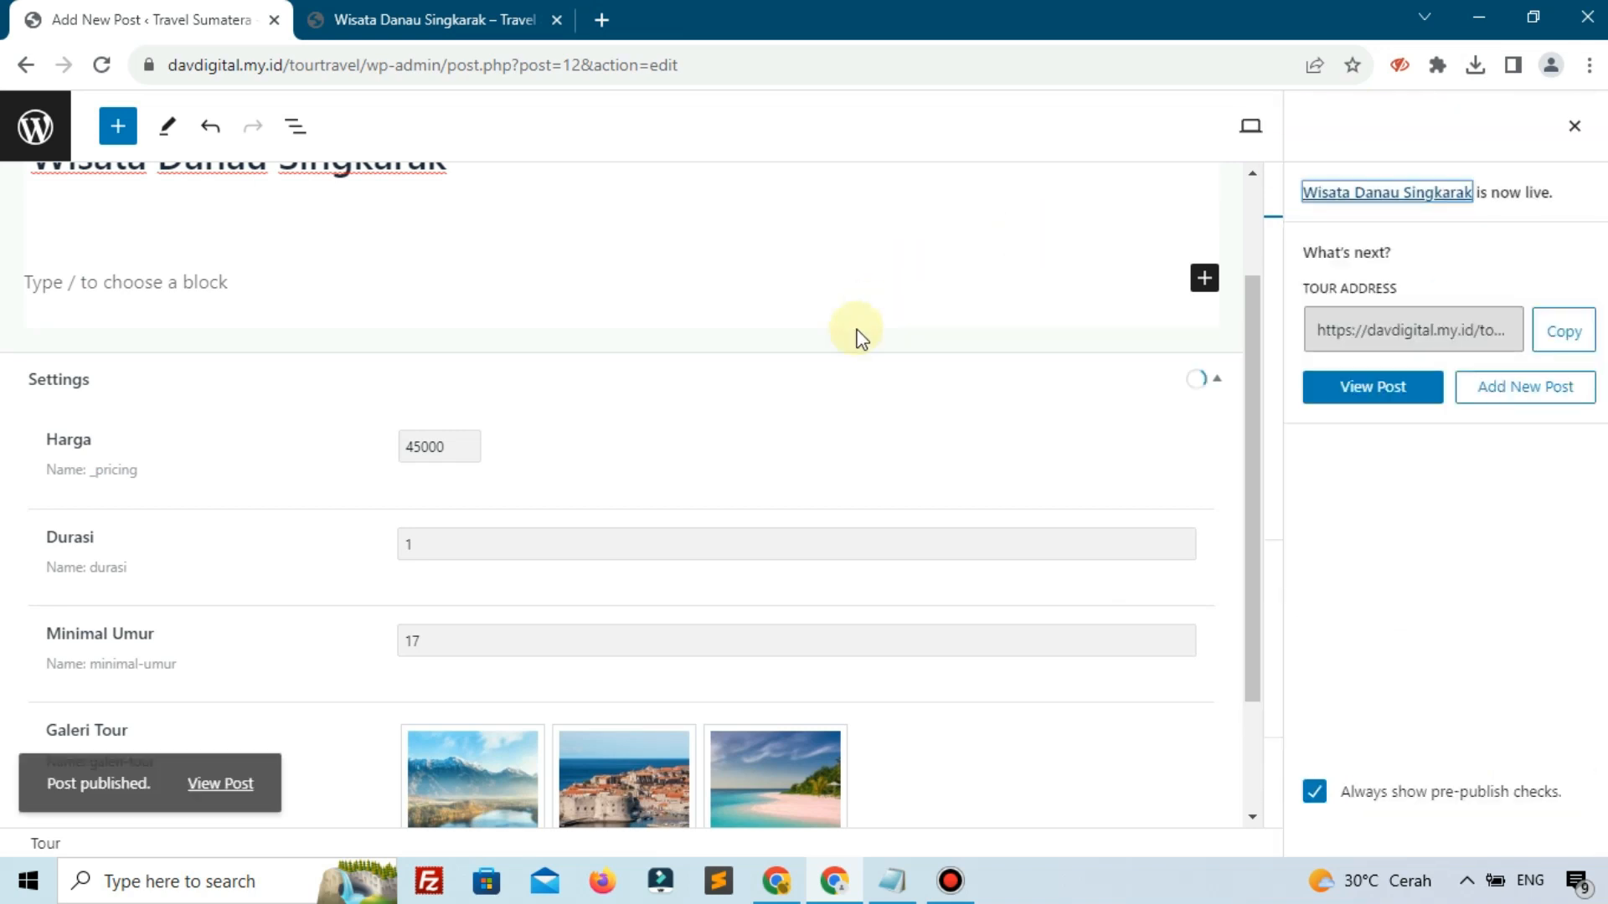
scroll(841, 354, "down", 2)
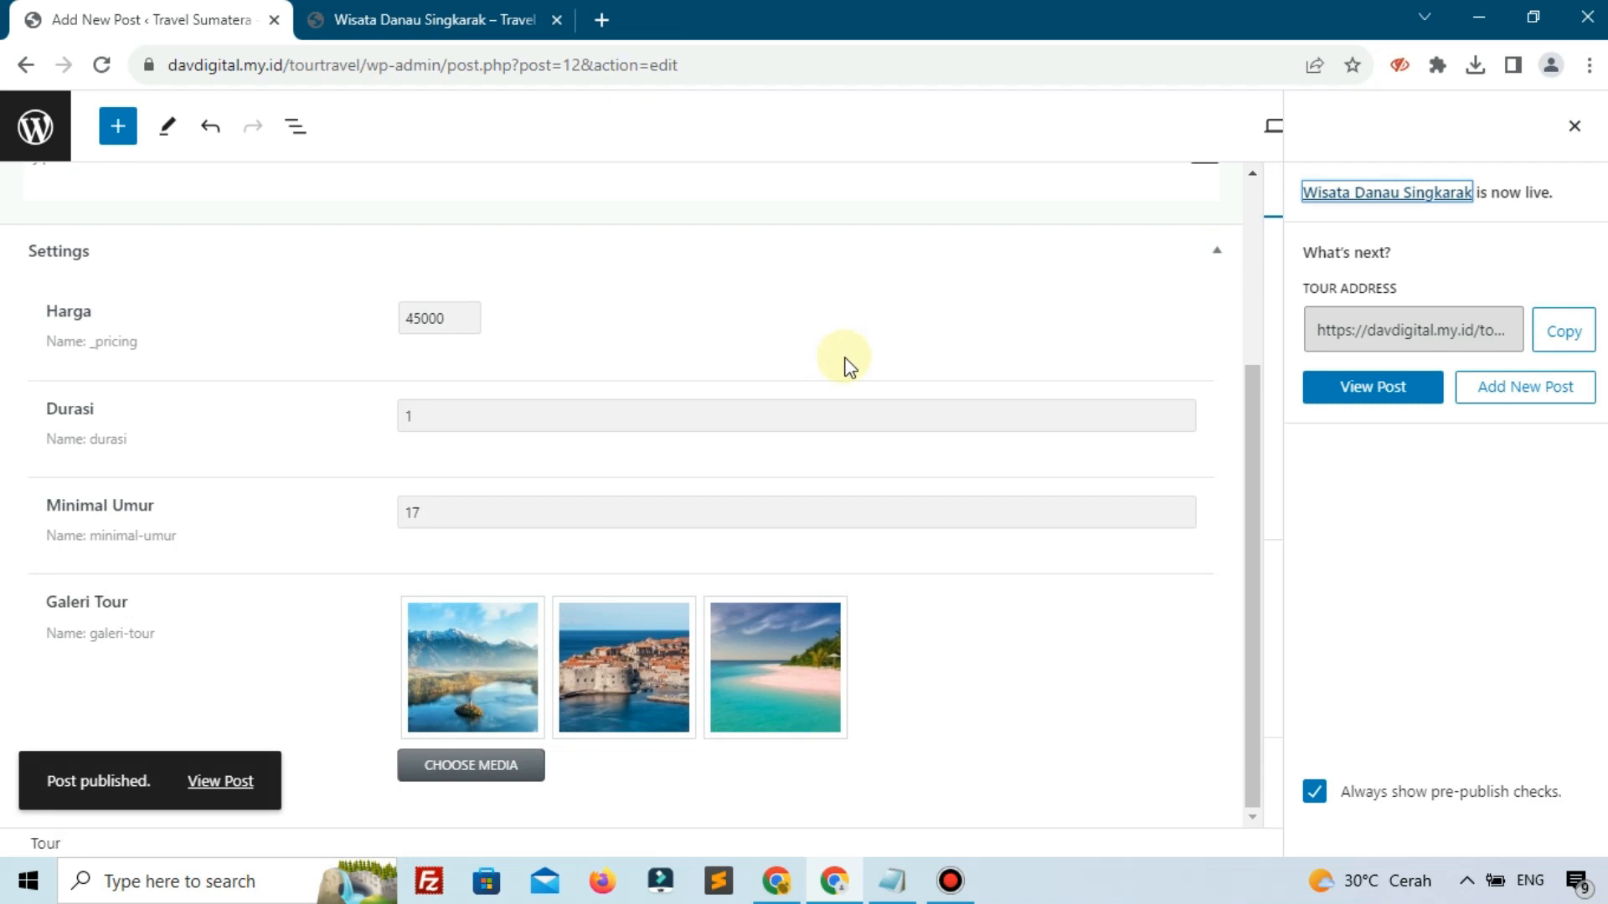
scroll(844, 358, "up", 1)
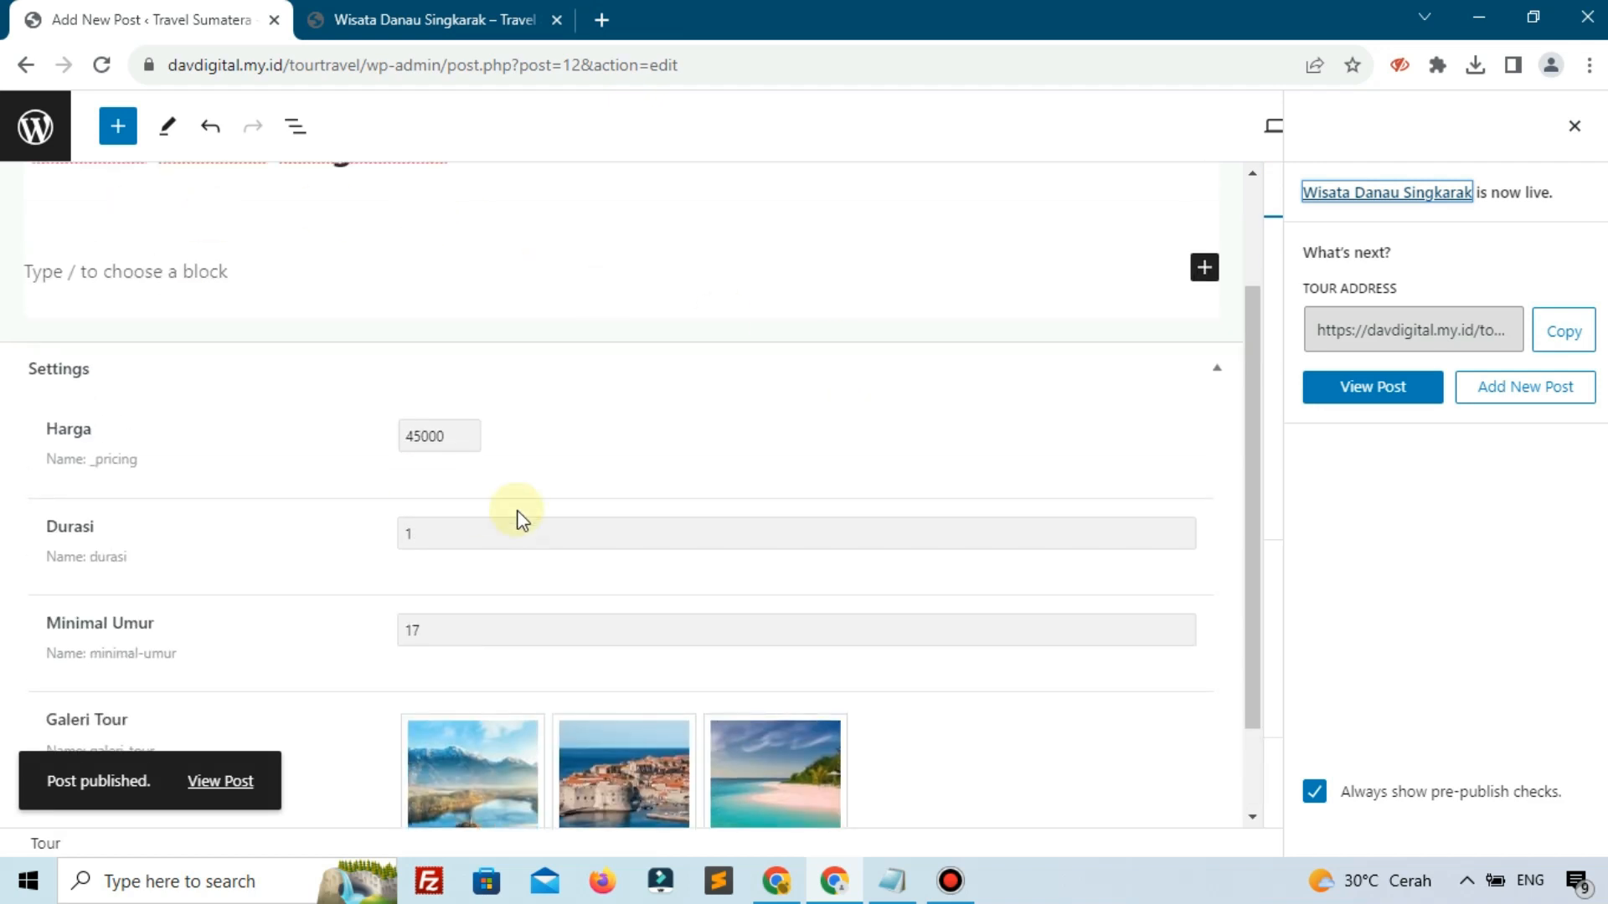
scroll(516, 520, "up", 2)
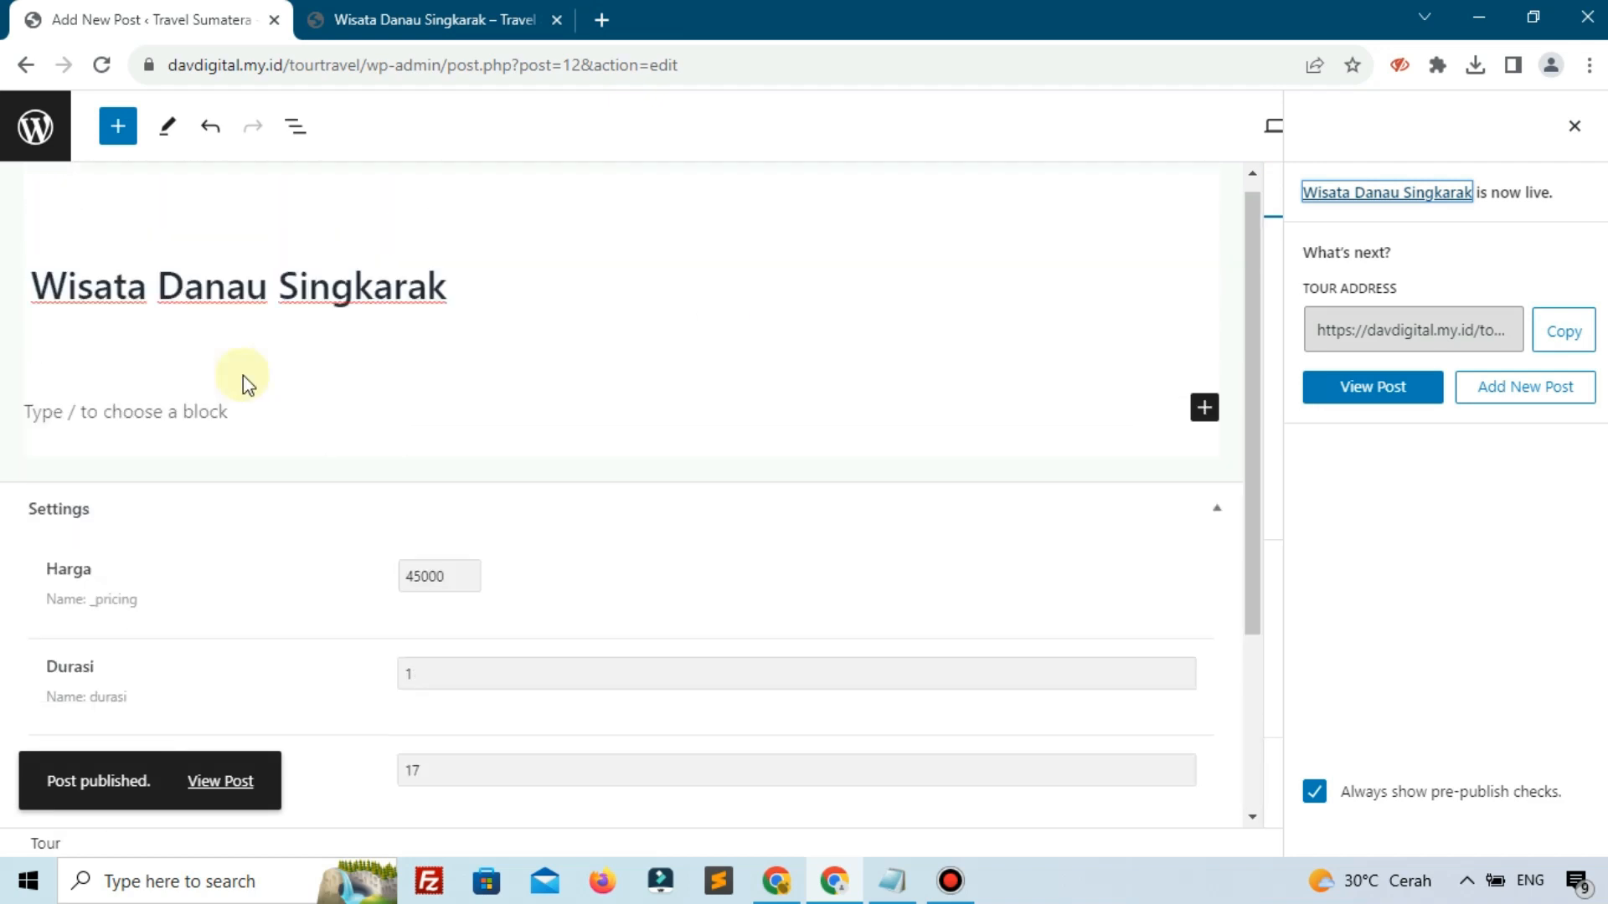
- Leave the tour editor and open JetEngine's Tour custom post type for editing at its meta fields
left_click(11, 155)
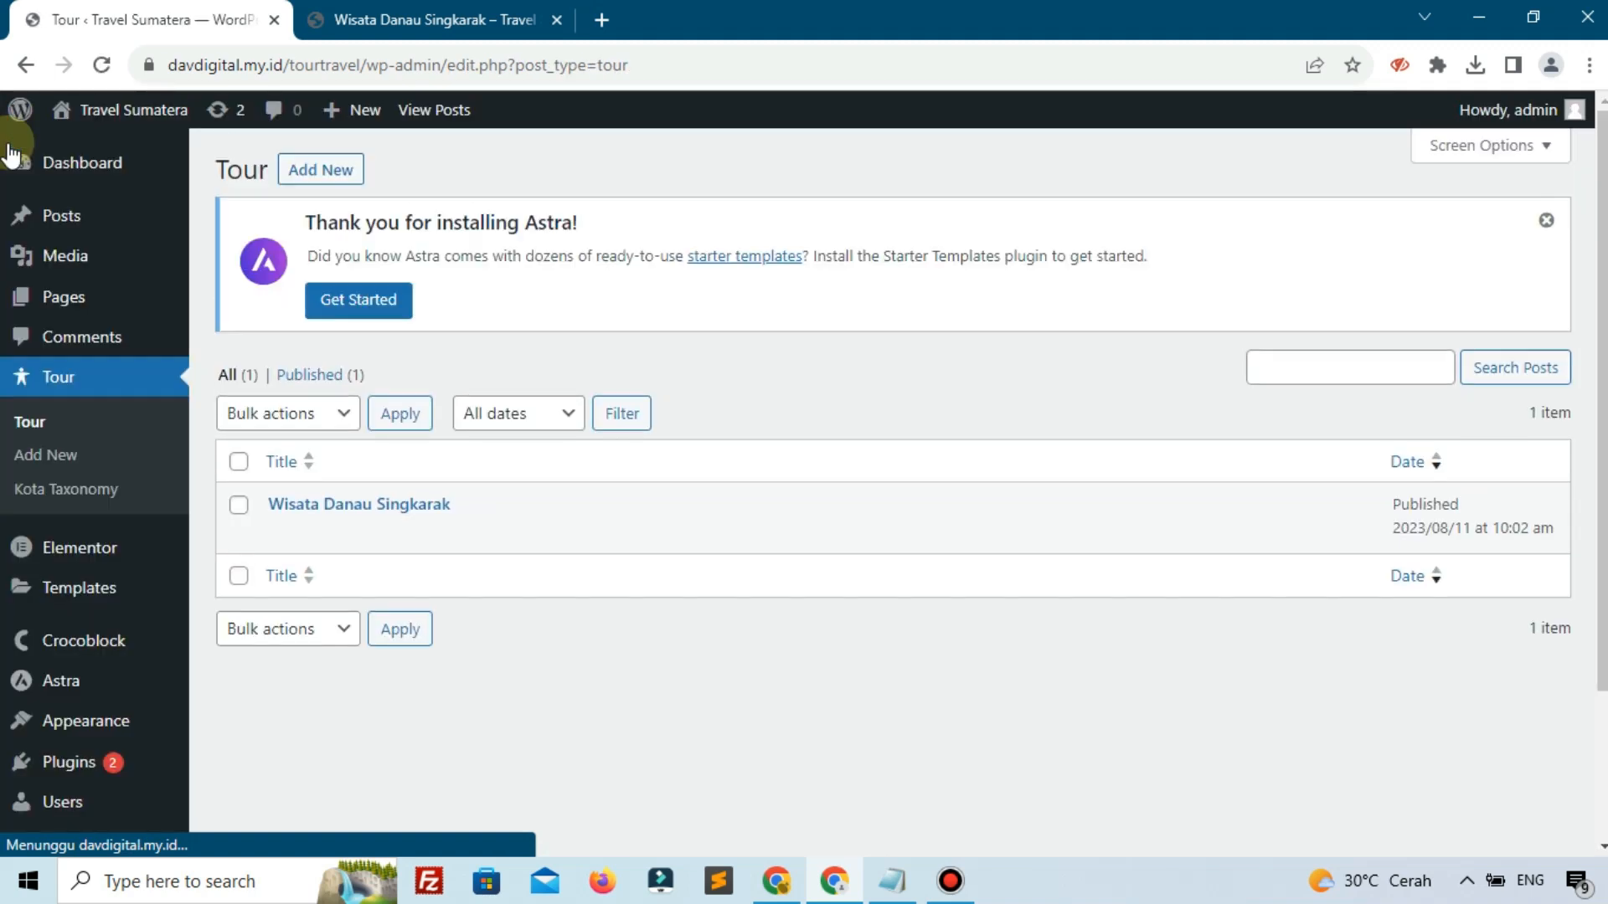
scroll(172, 543, "down", 2)
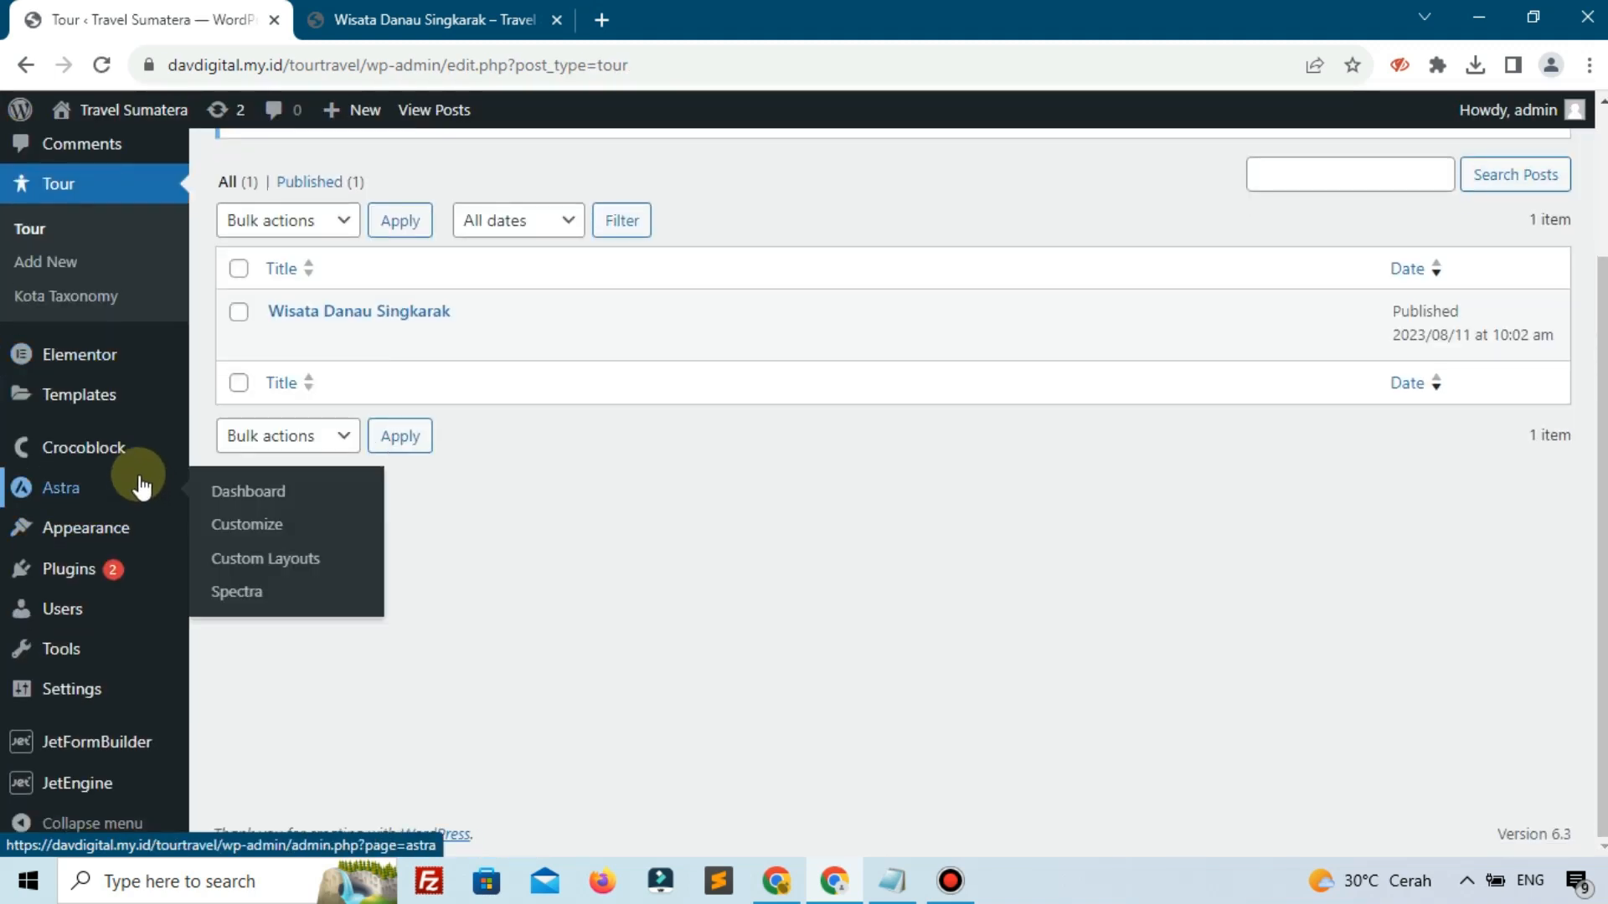
mouse_move(99, 804)
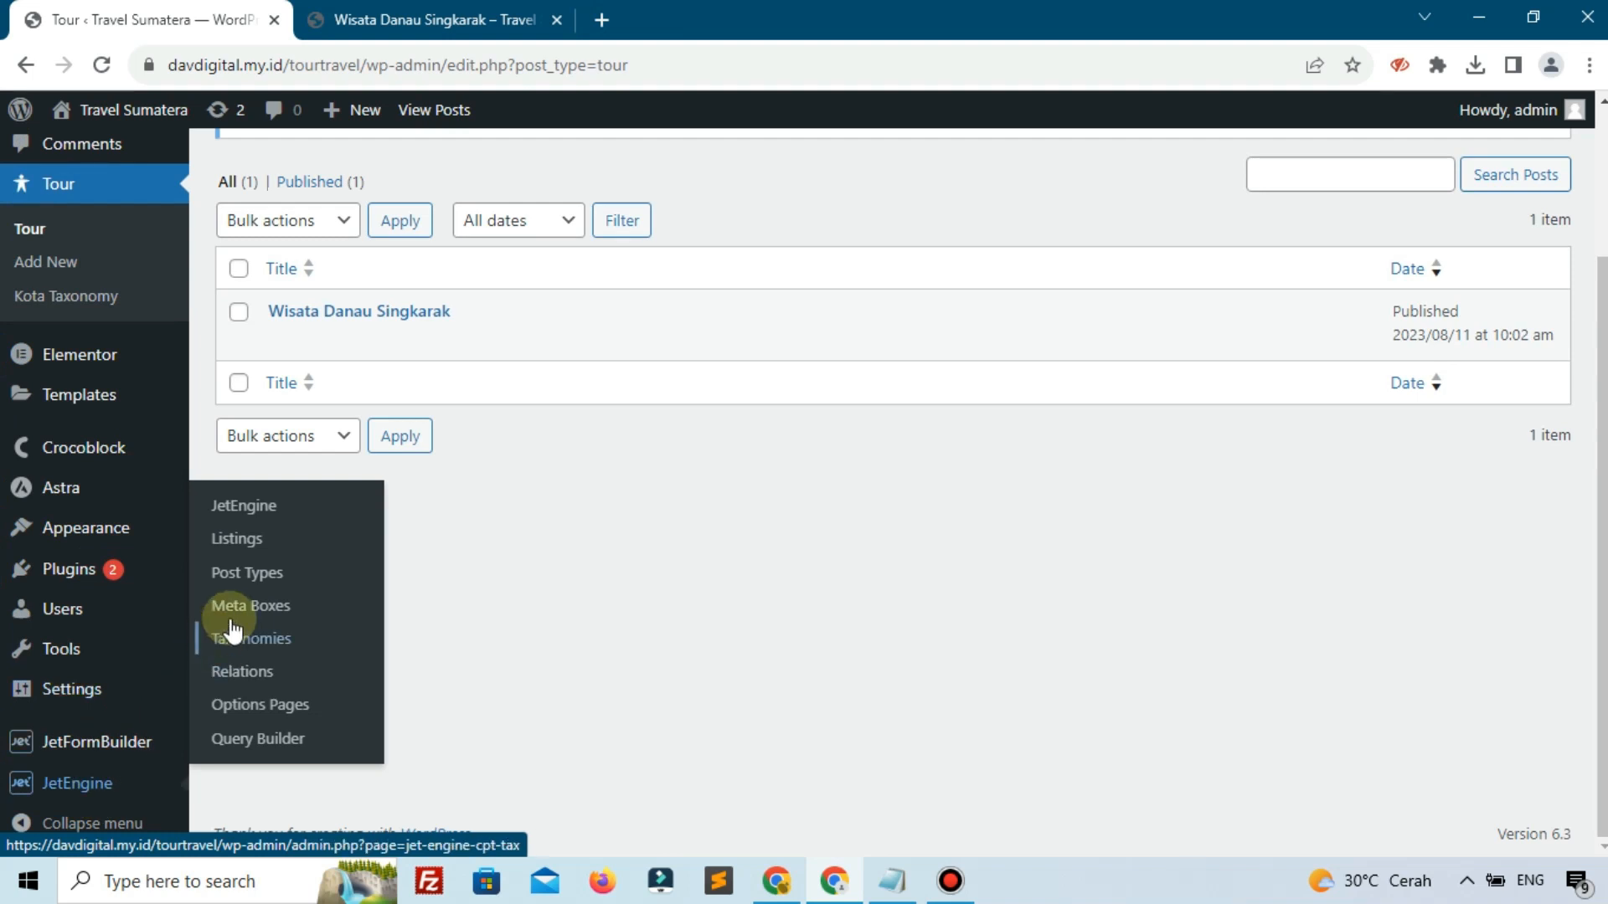
left_click(239, 572)
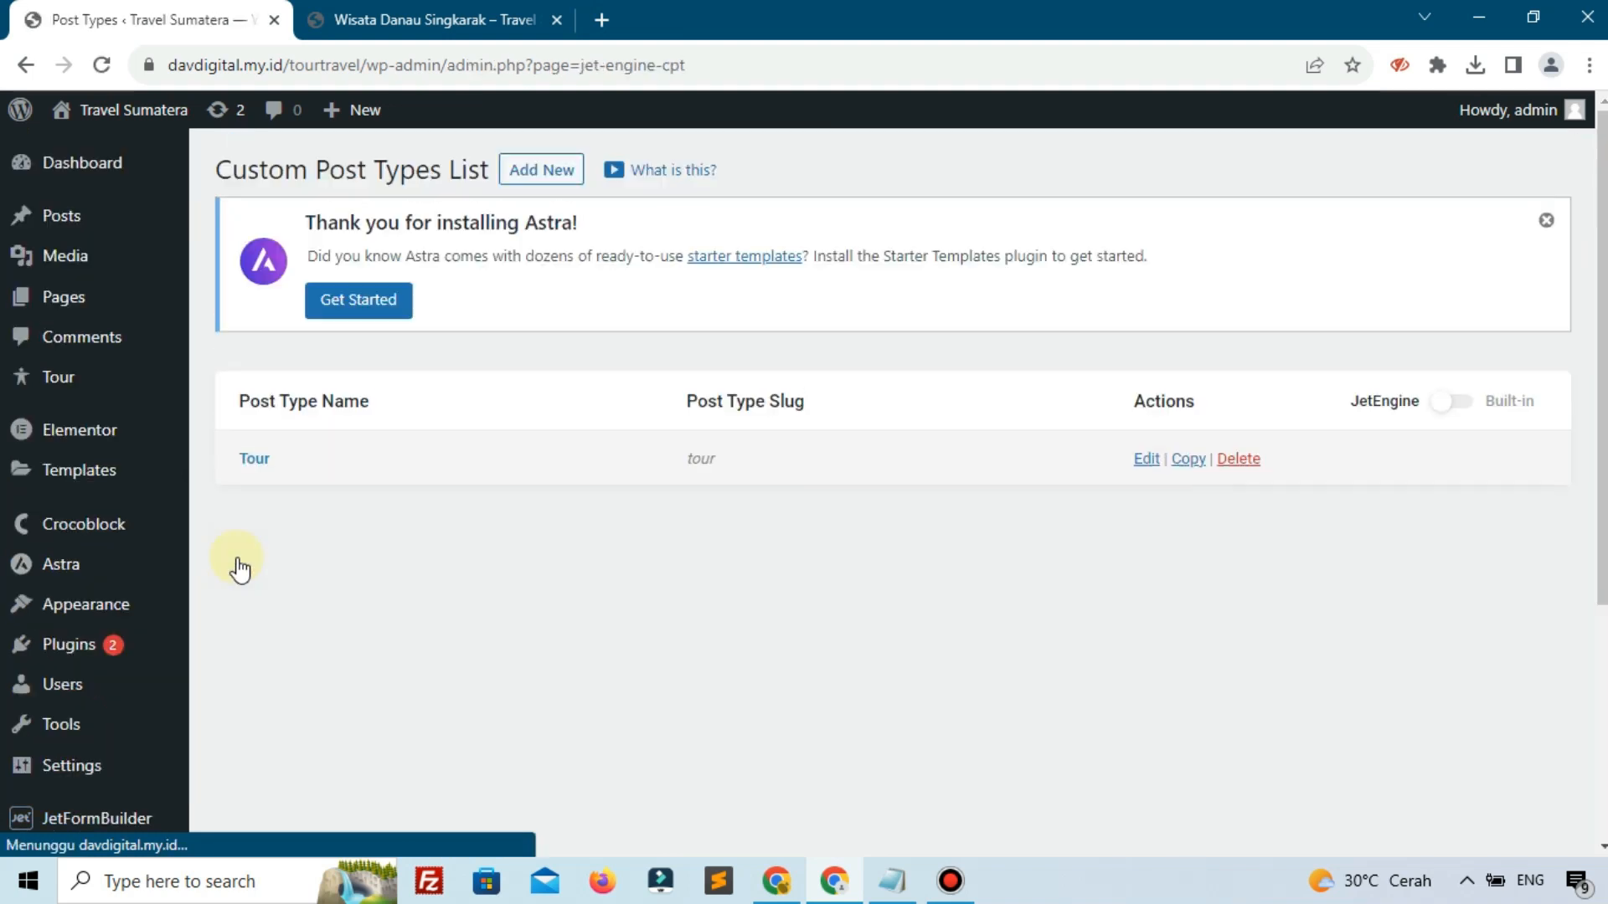
left_click(266, 471)
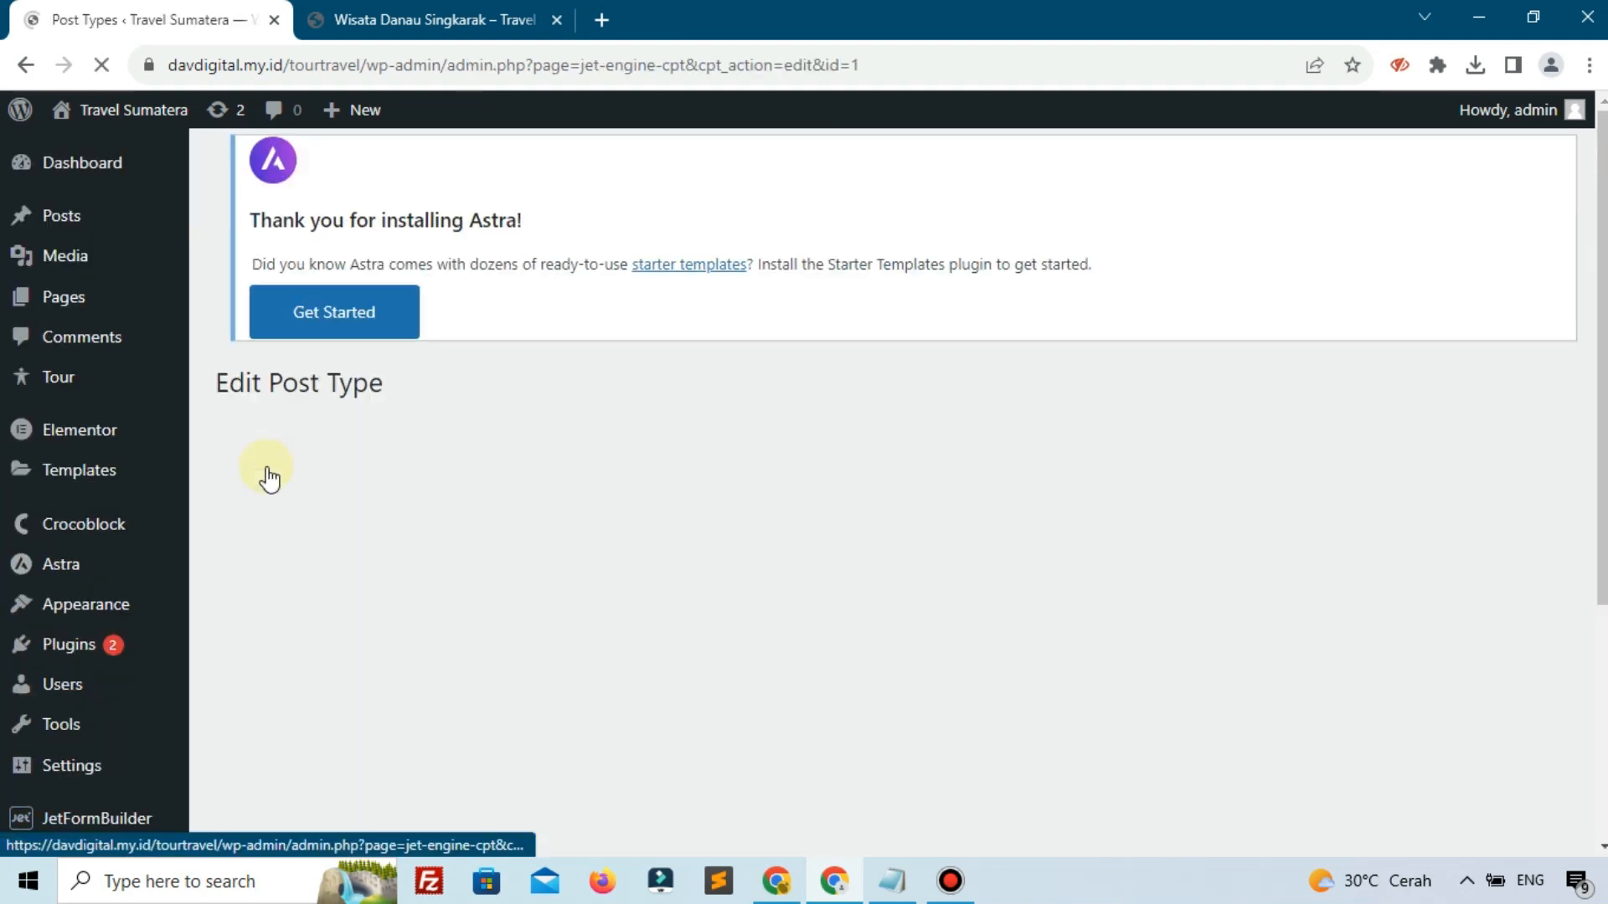
scroll(670, 548, "down", 4)
scroll(557, 544, "down", 3)
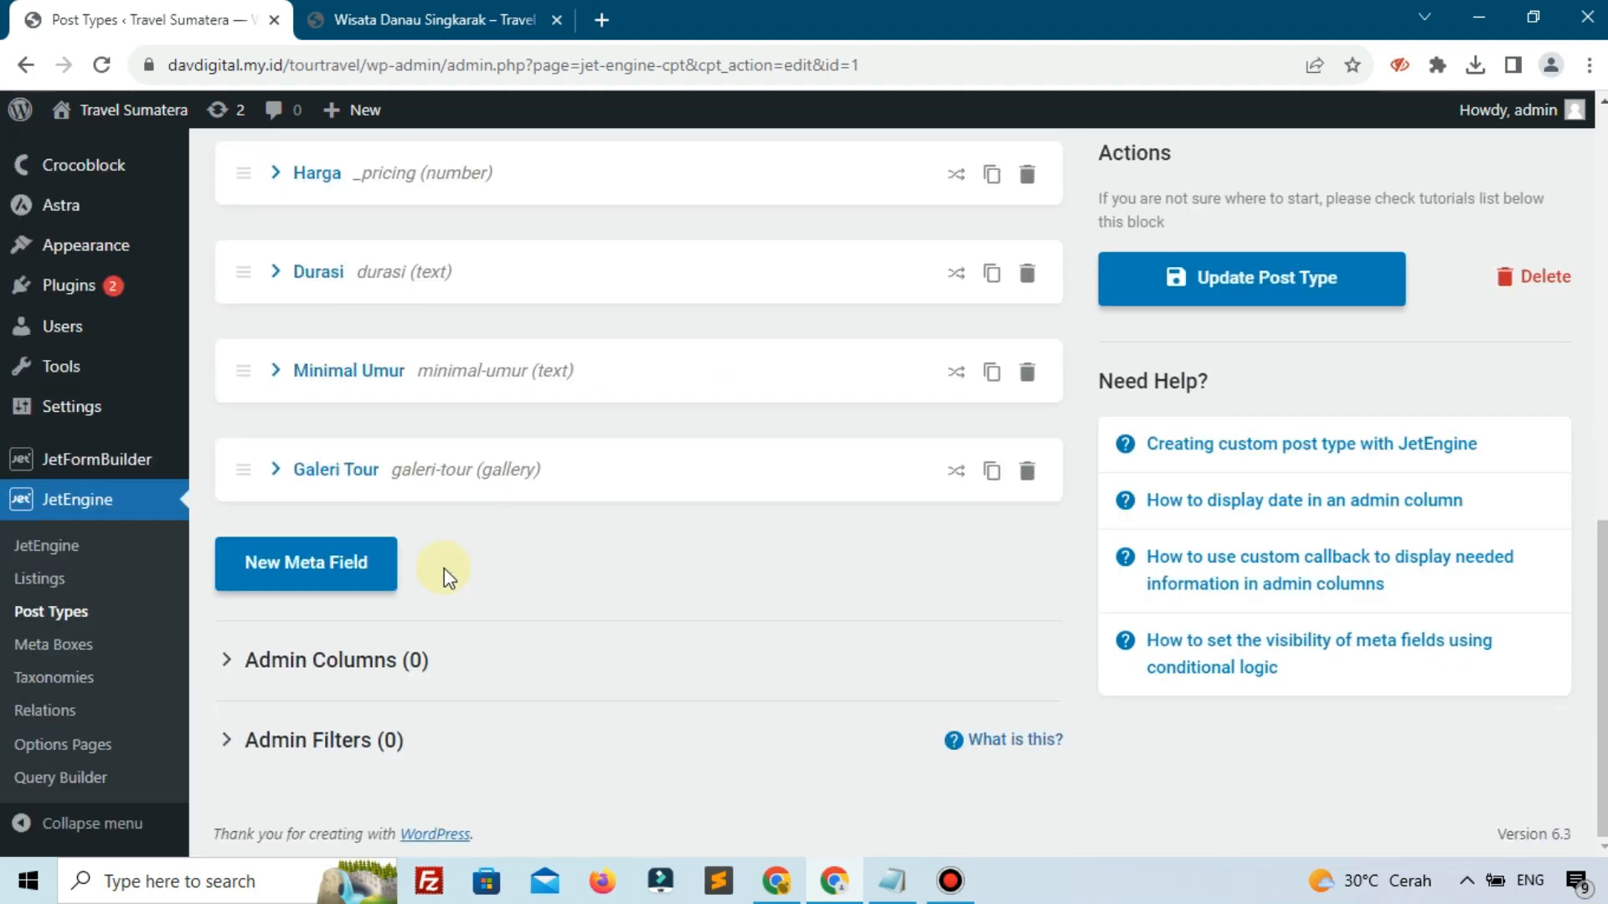
- Add a Deskripsi meta field with the name deskripsi and field type WYSIWYG, and update the post type
left_click(250, 586)
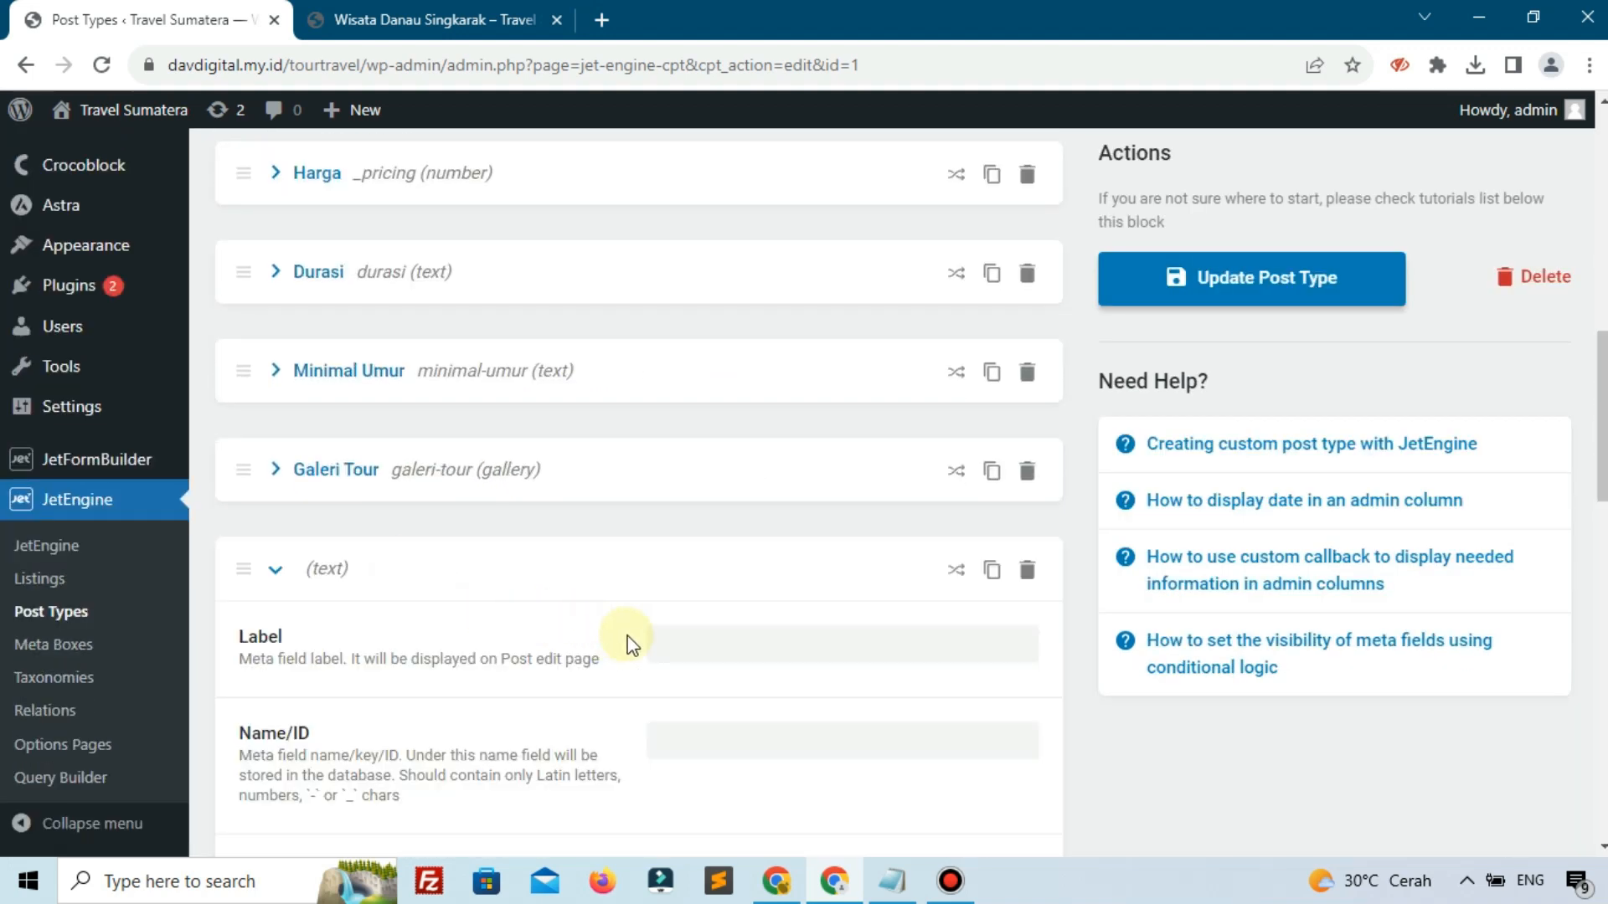
left_click(678, 647)
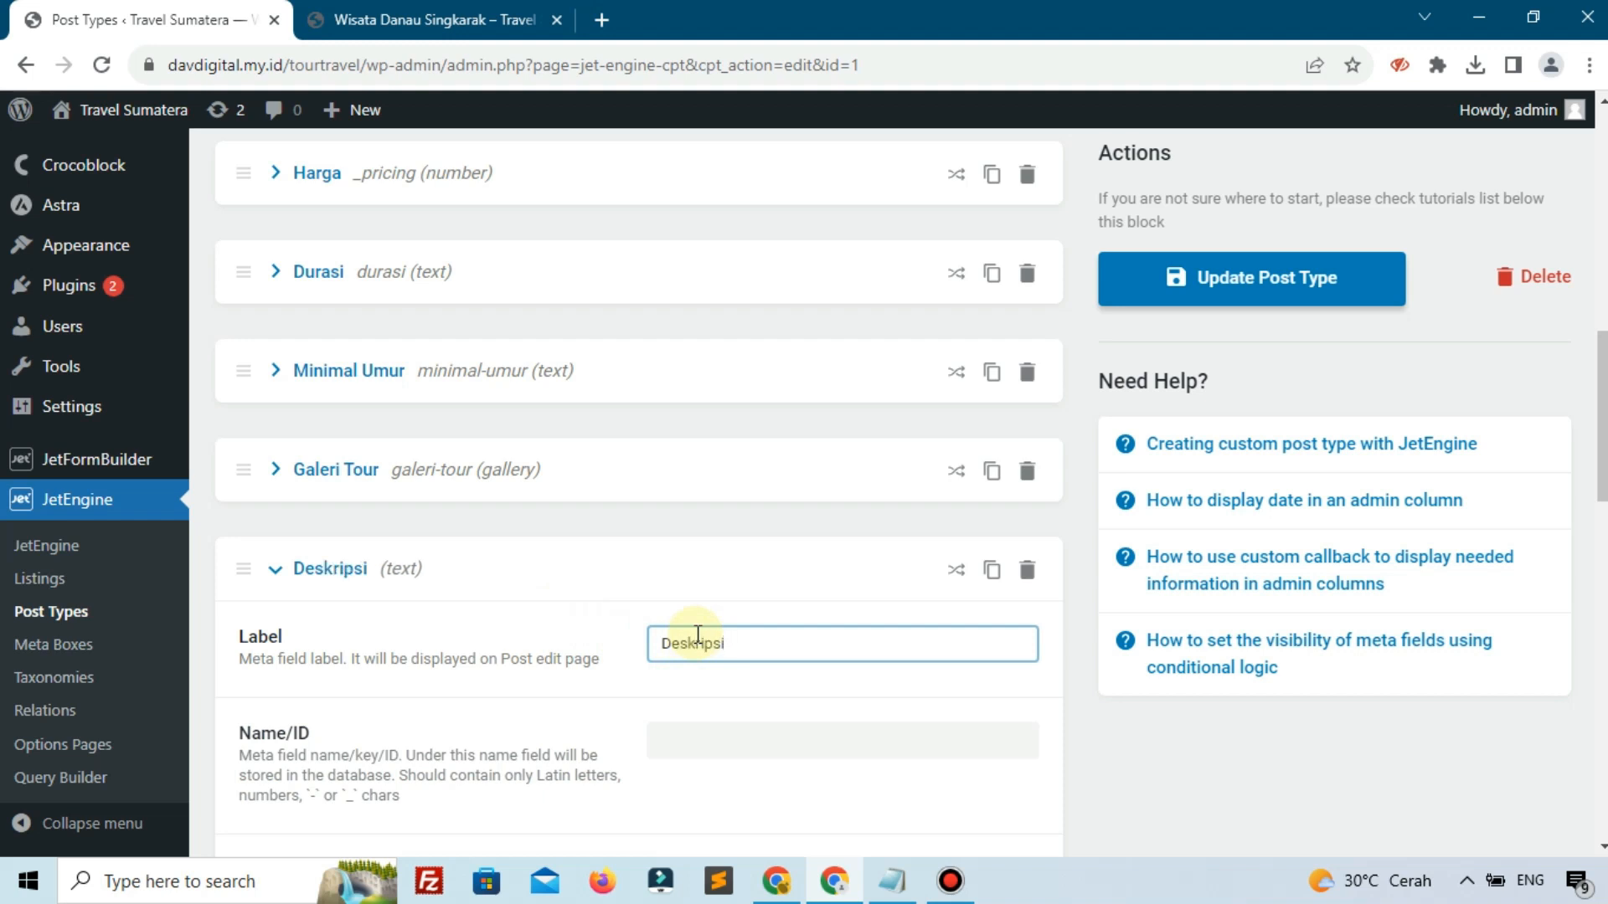
left_click(610, 700)
scroll(599, 700, "down", 4)
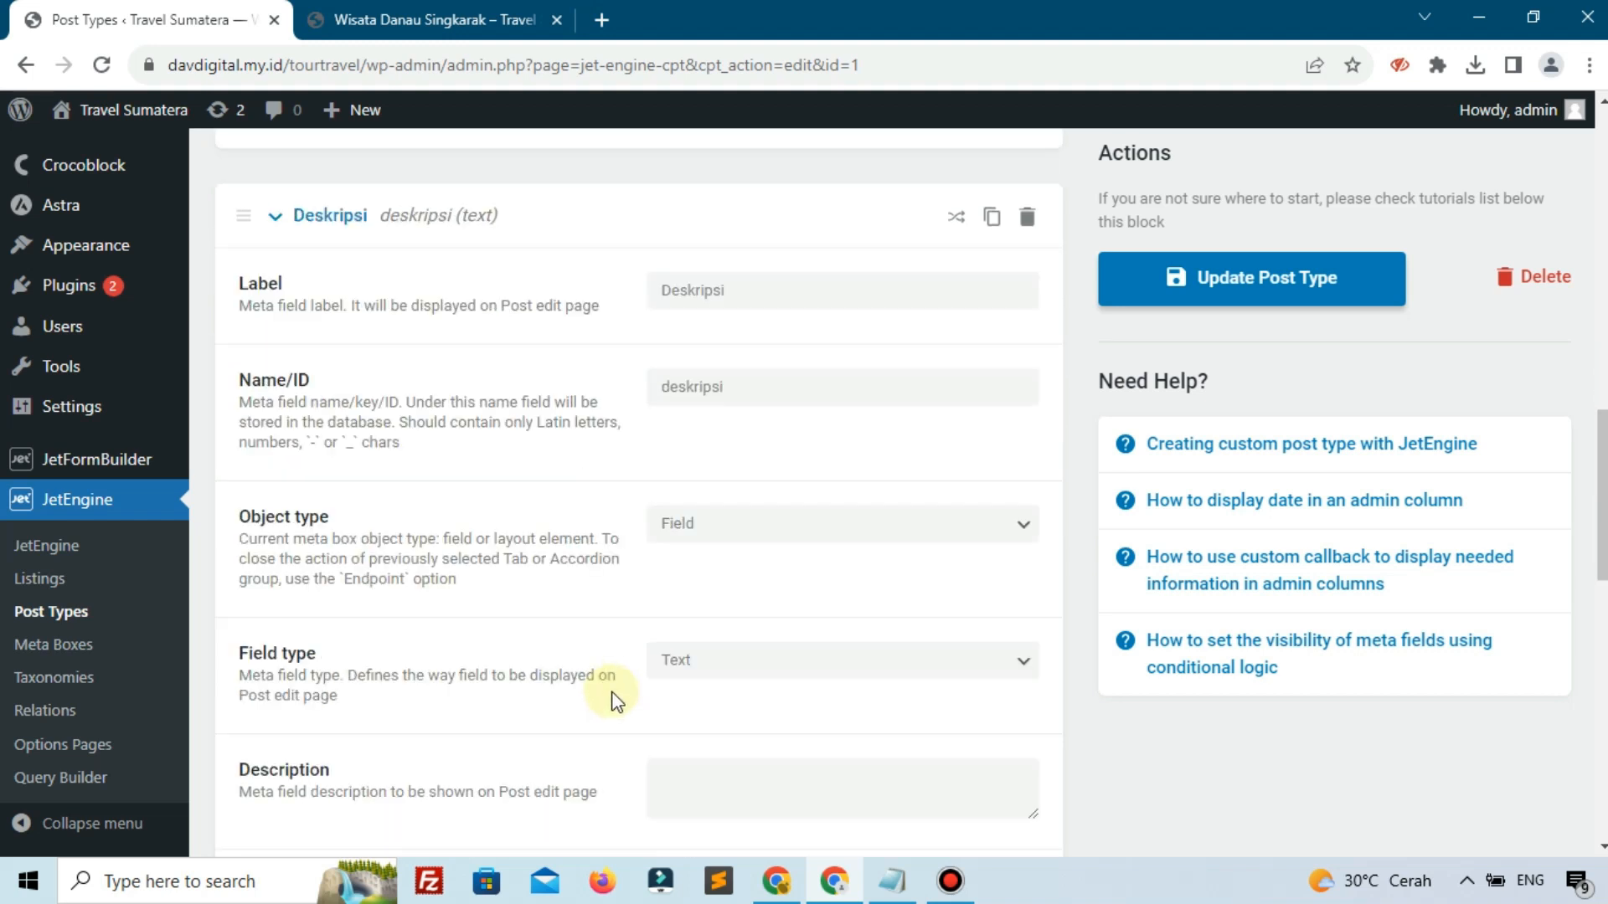
left_click(691, 666)
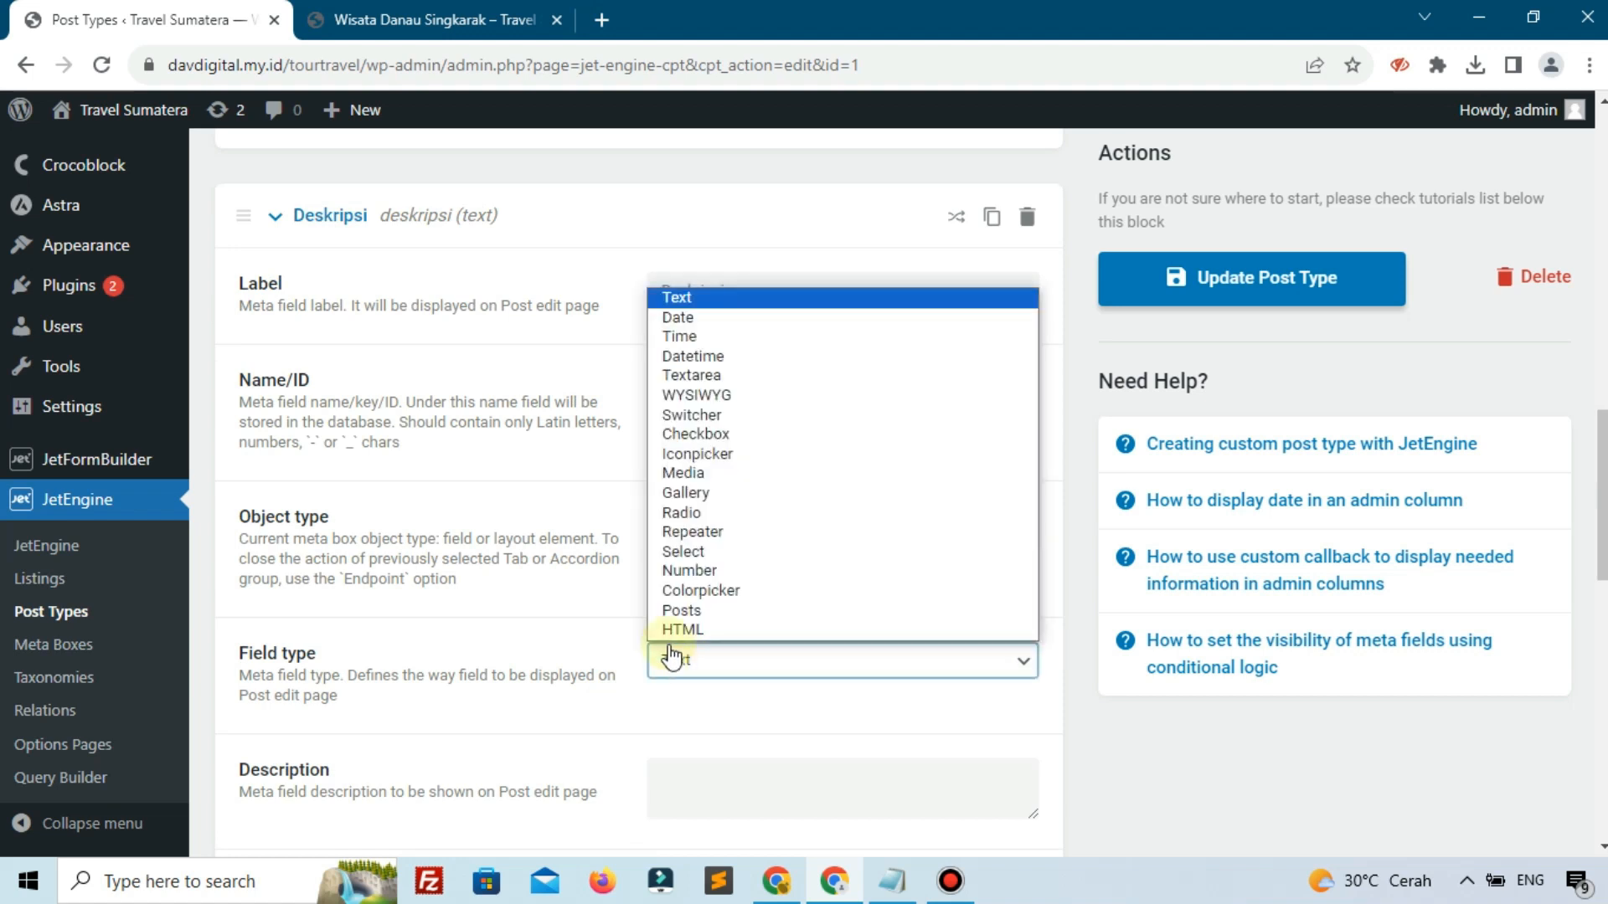
left_click(682, 394)
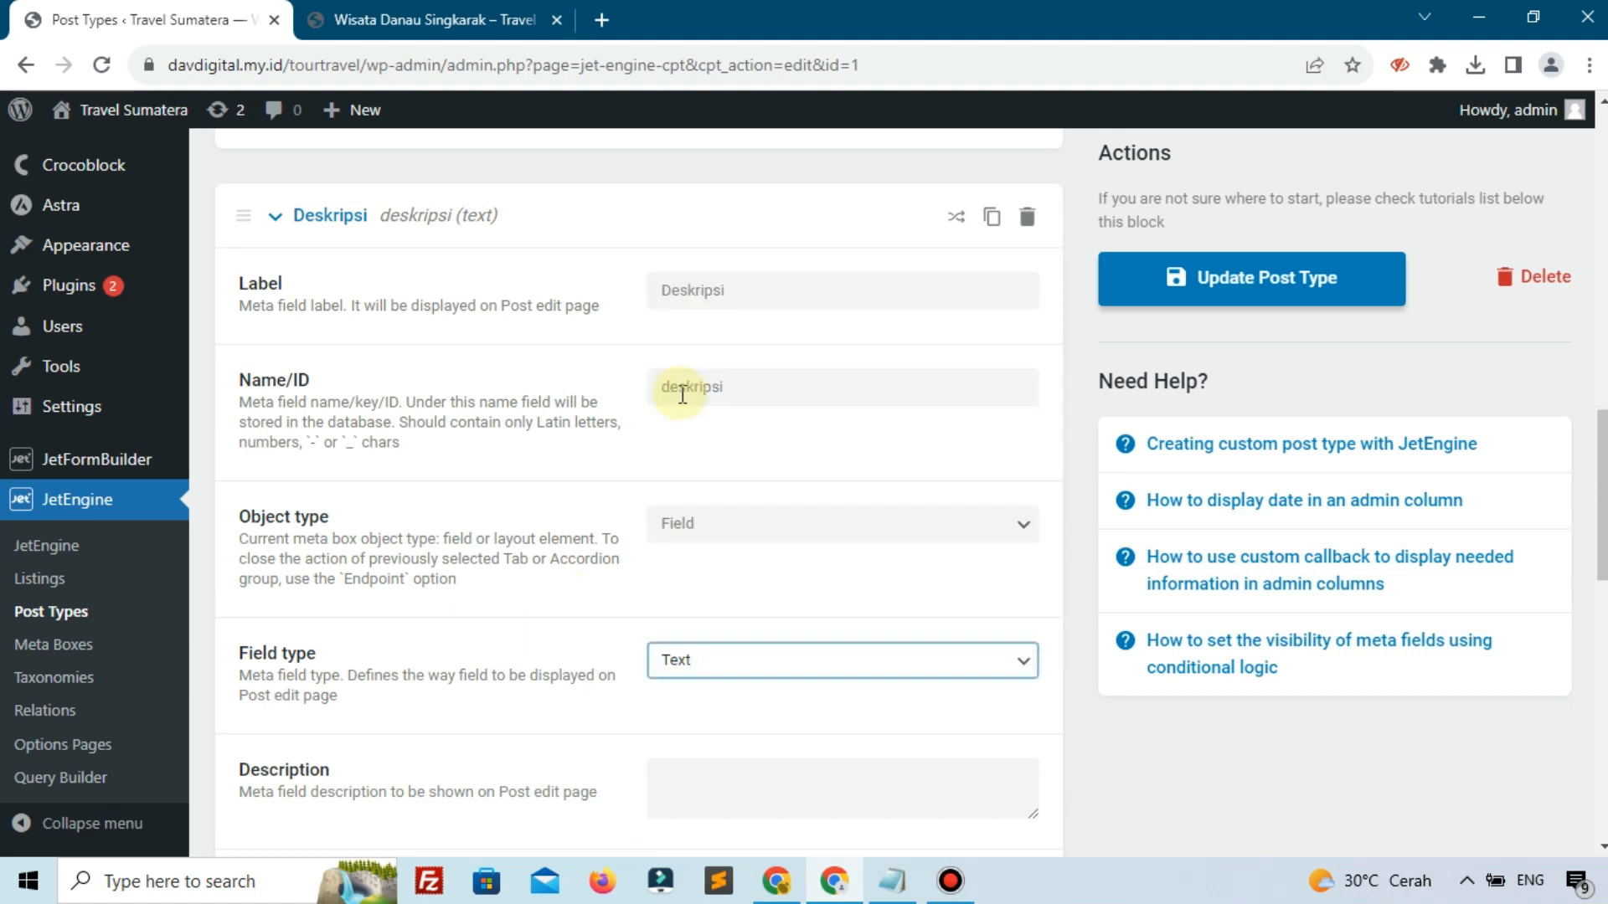
left_click(1249, 284)
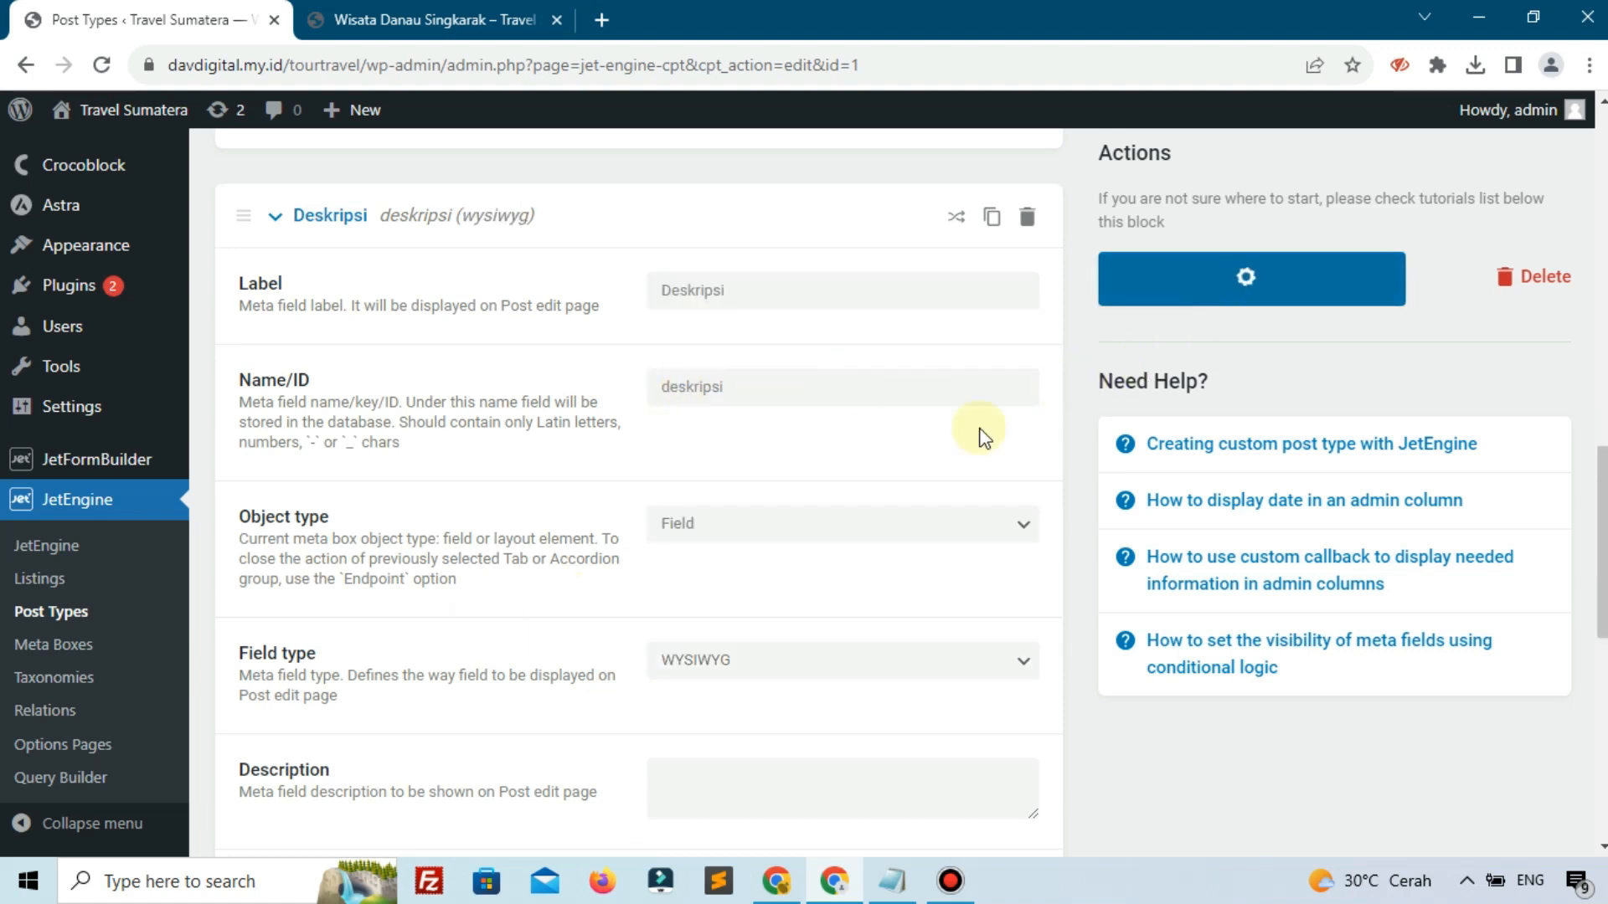
- Open the Tour entries list, and copy the Lorem ipsum paragraph under Deskripsi on the reference tour page
scroll(174, 390, "up", 4)
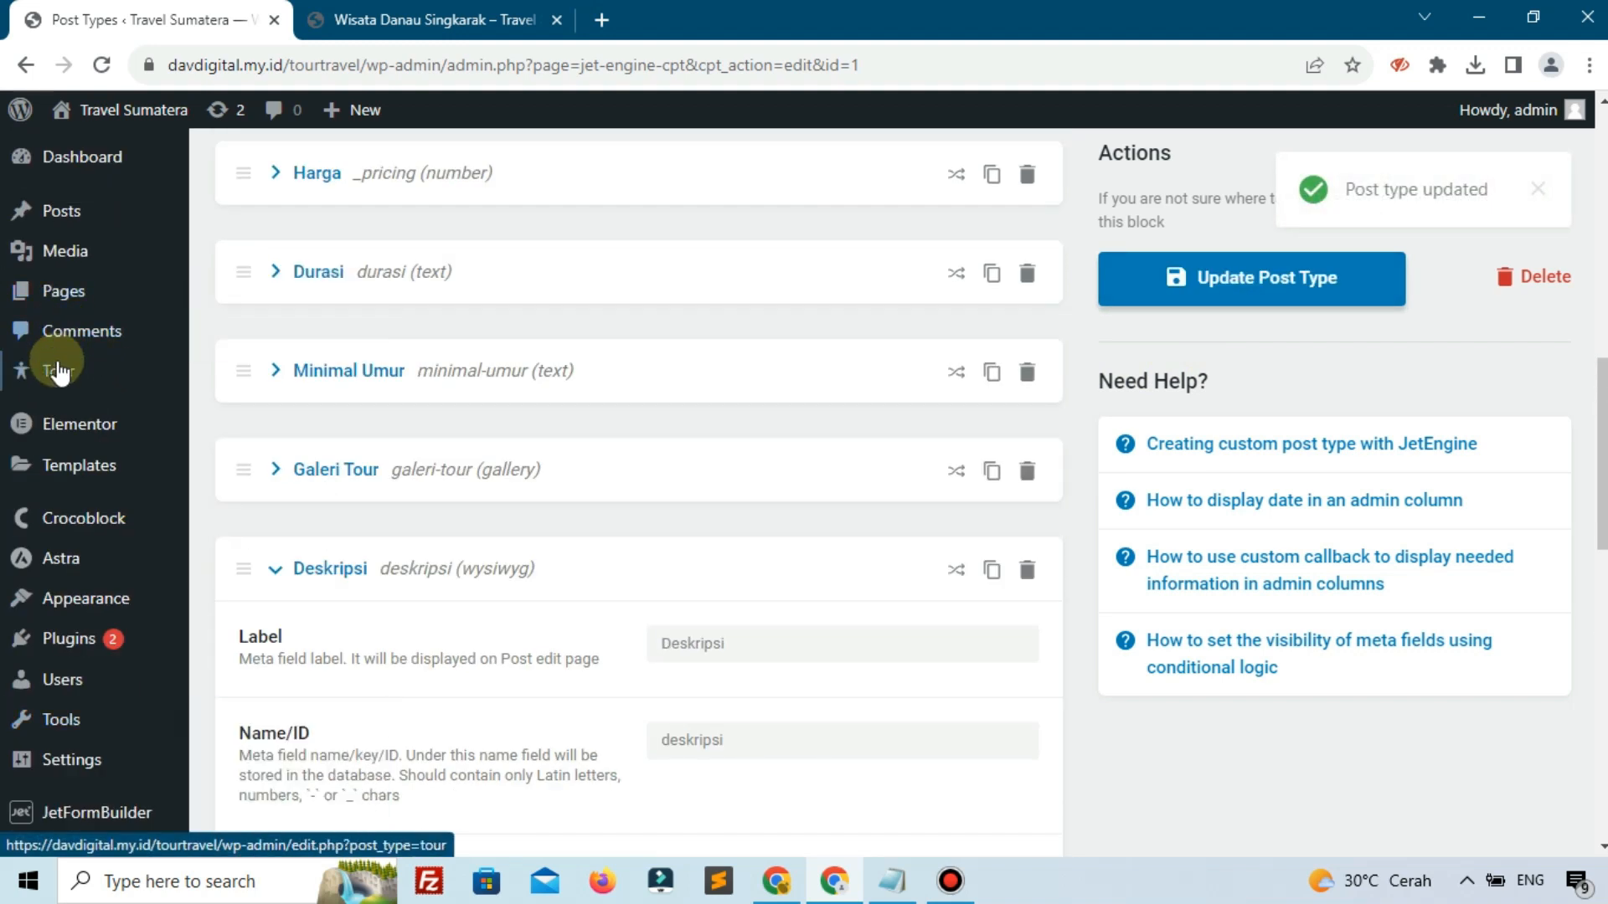
left_click(225, 385)
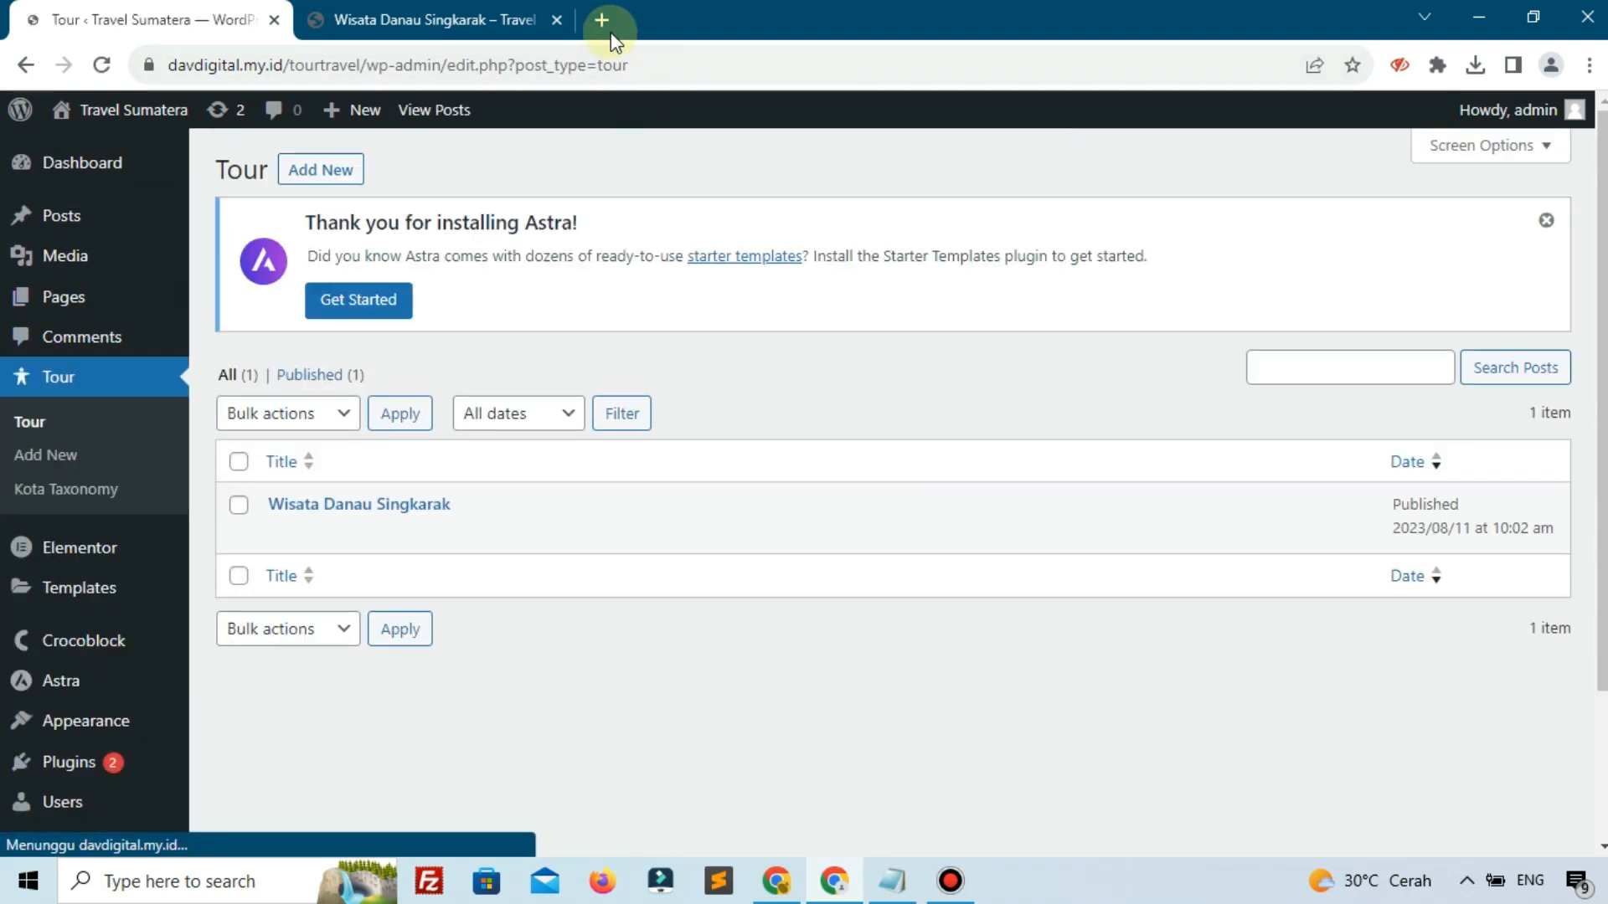
left_click(427, 19)
scroll(550, 354, "down", 5)
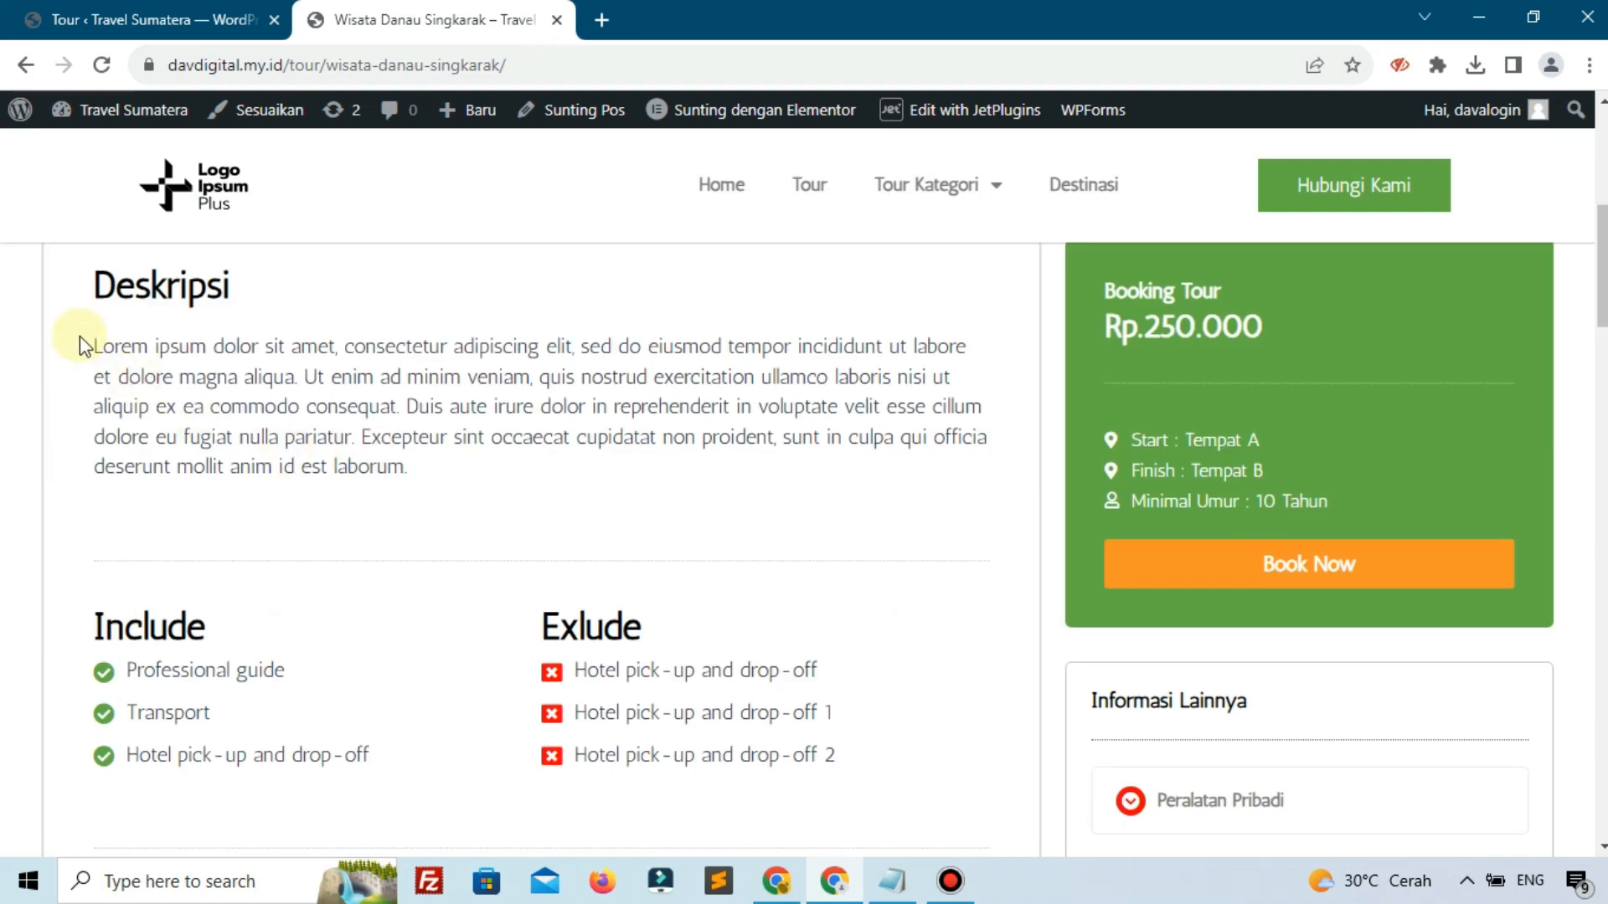
left_click_drag(79, 346, 469, 494)
key("ctrl+c")
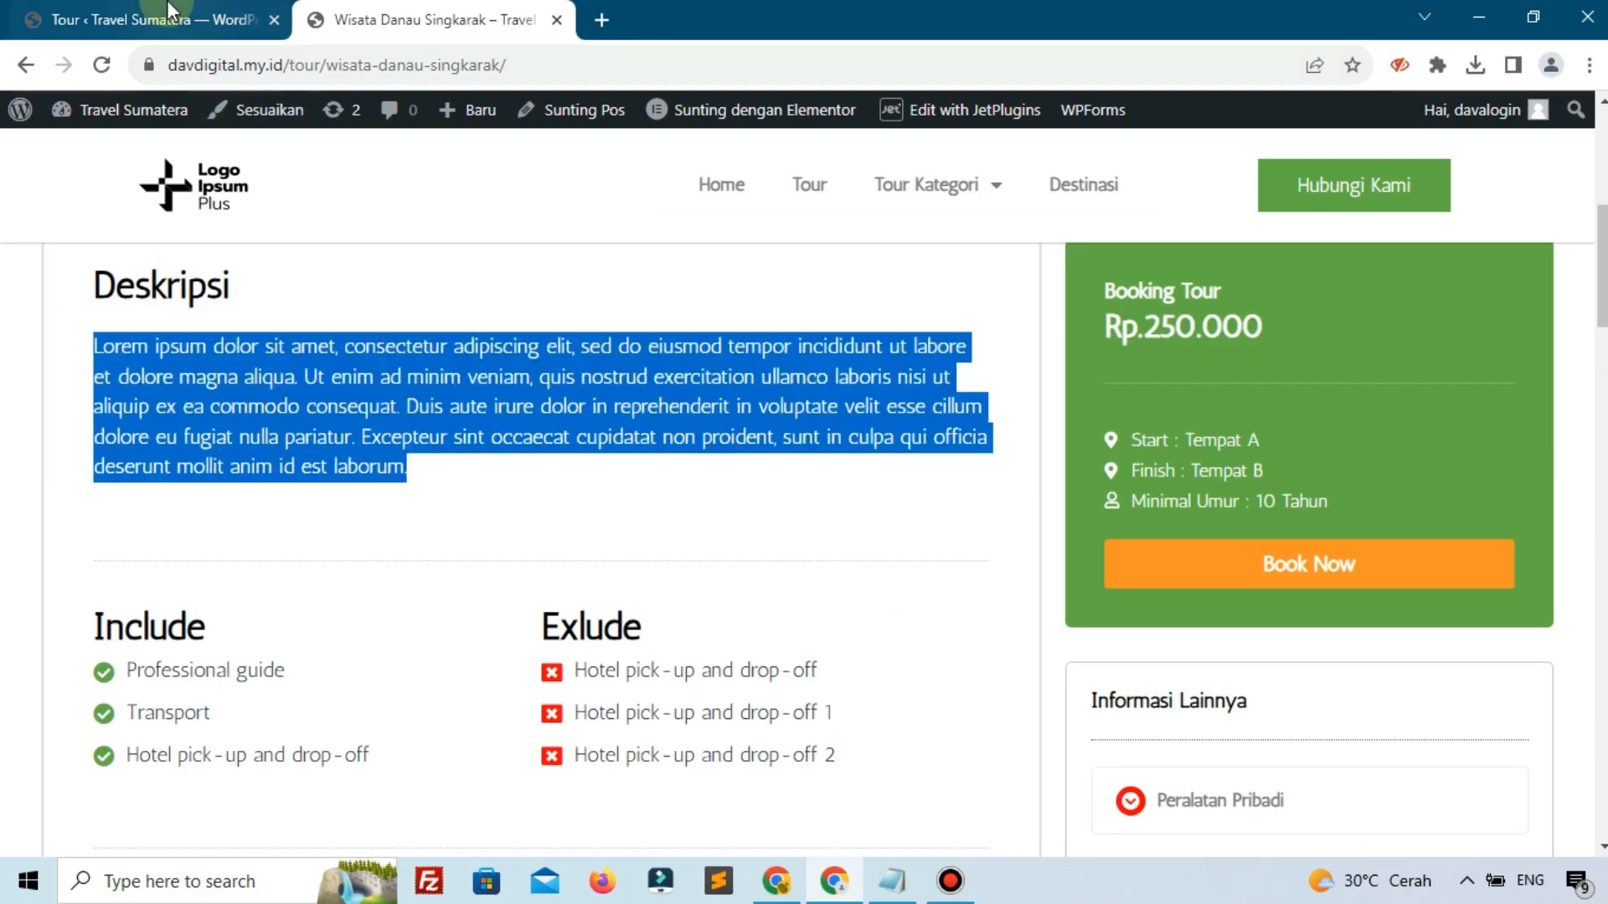
- Paste the copied paragraph into the Deskripsi field of Wisata Danau Singkarak, update the tour and return to the Tour list
left_click(255, 4)
mouse_move(326, 546)
left_click(281, 534)
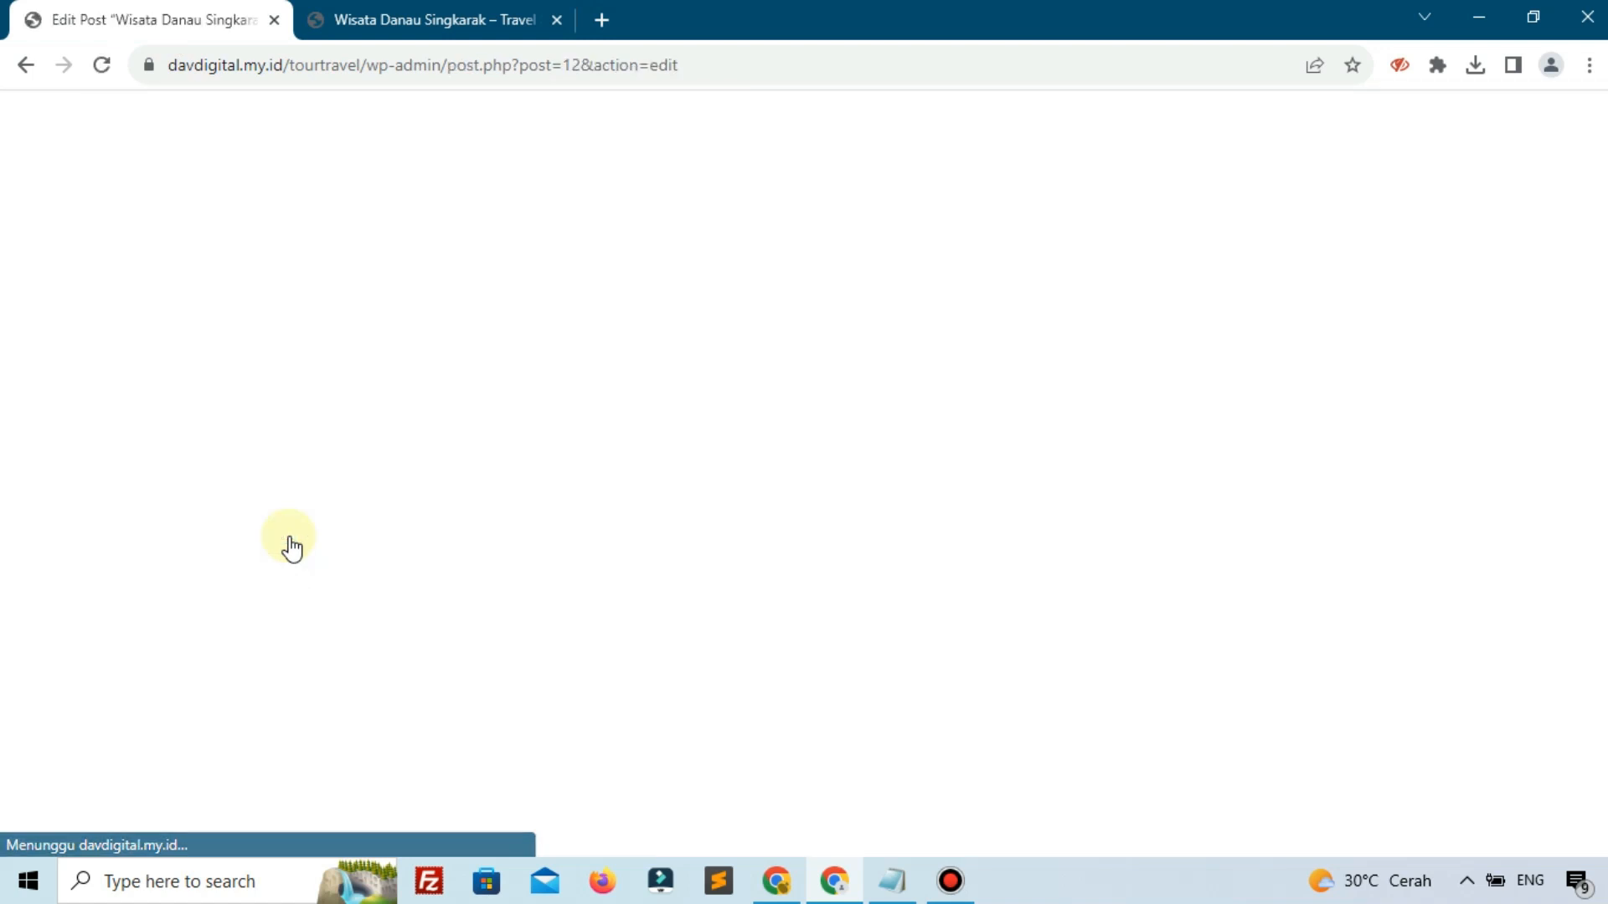
scroll(290, 542, "down", 7)
key("ctrl+v")
scroll(520, 650, "down", 4)
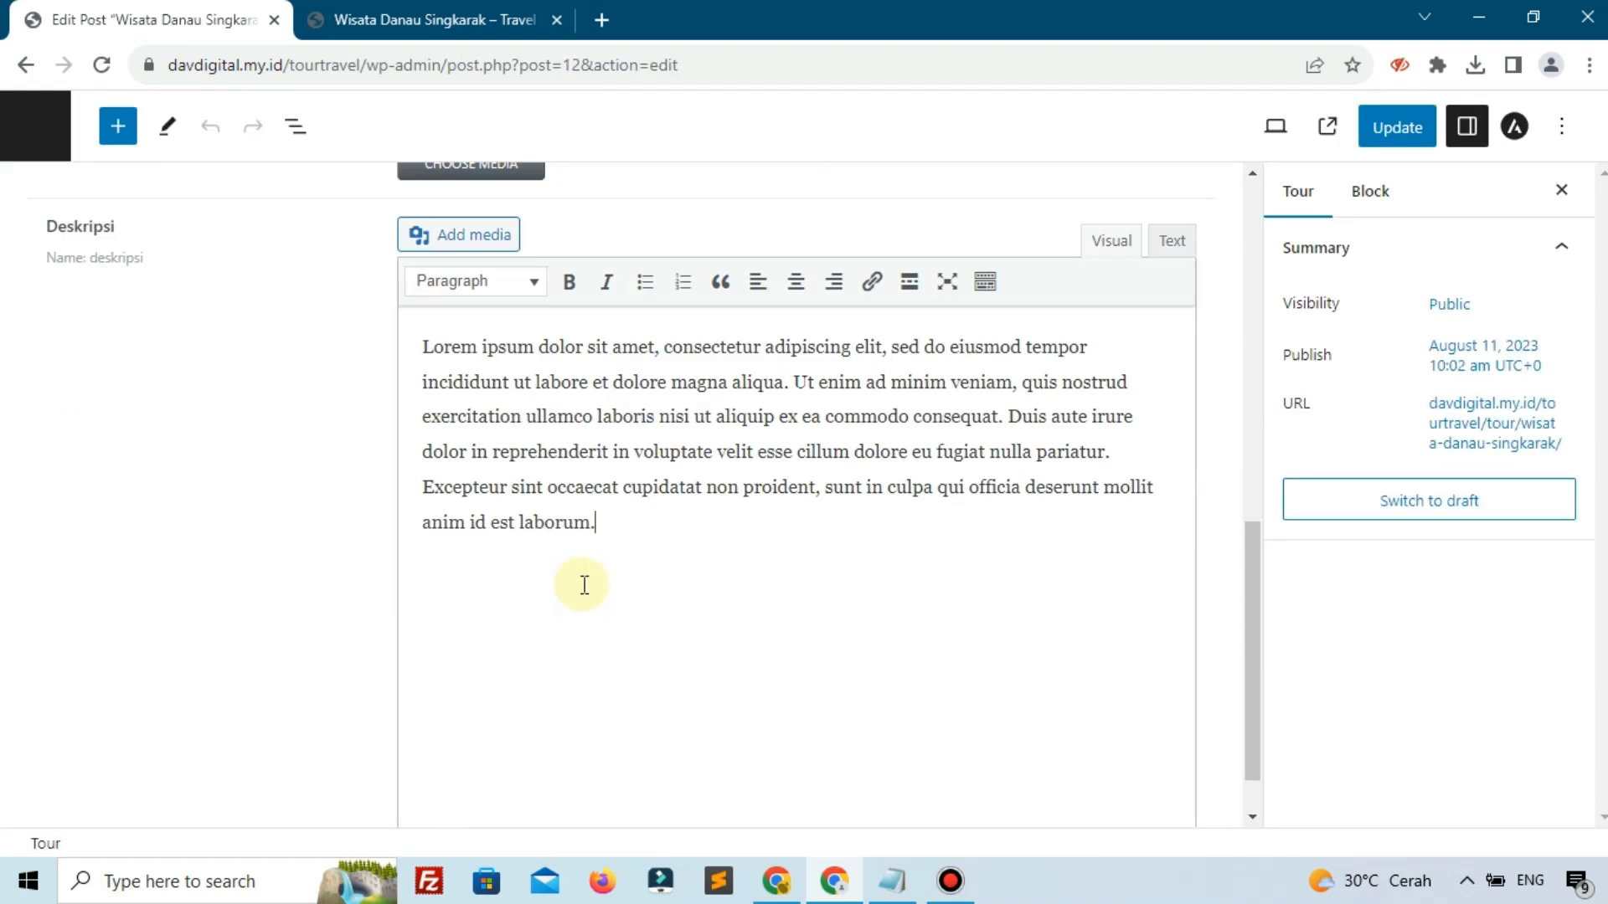
left_click(1364, 133)
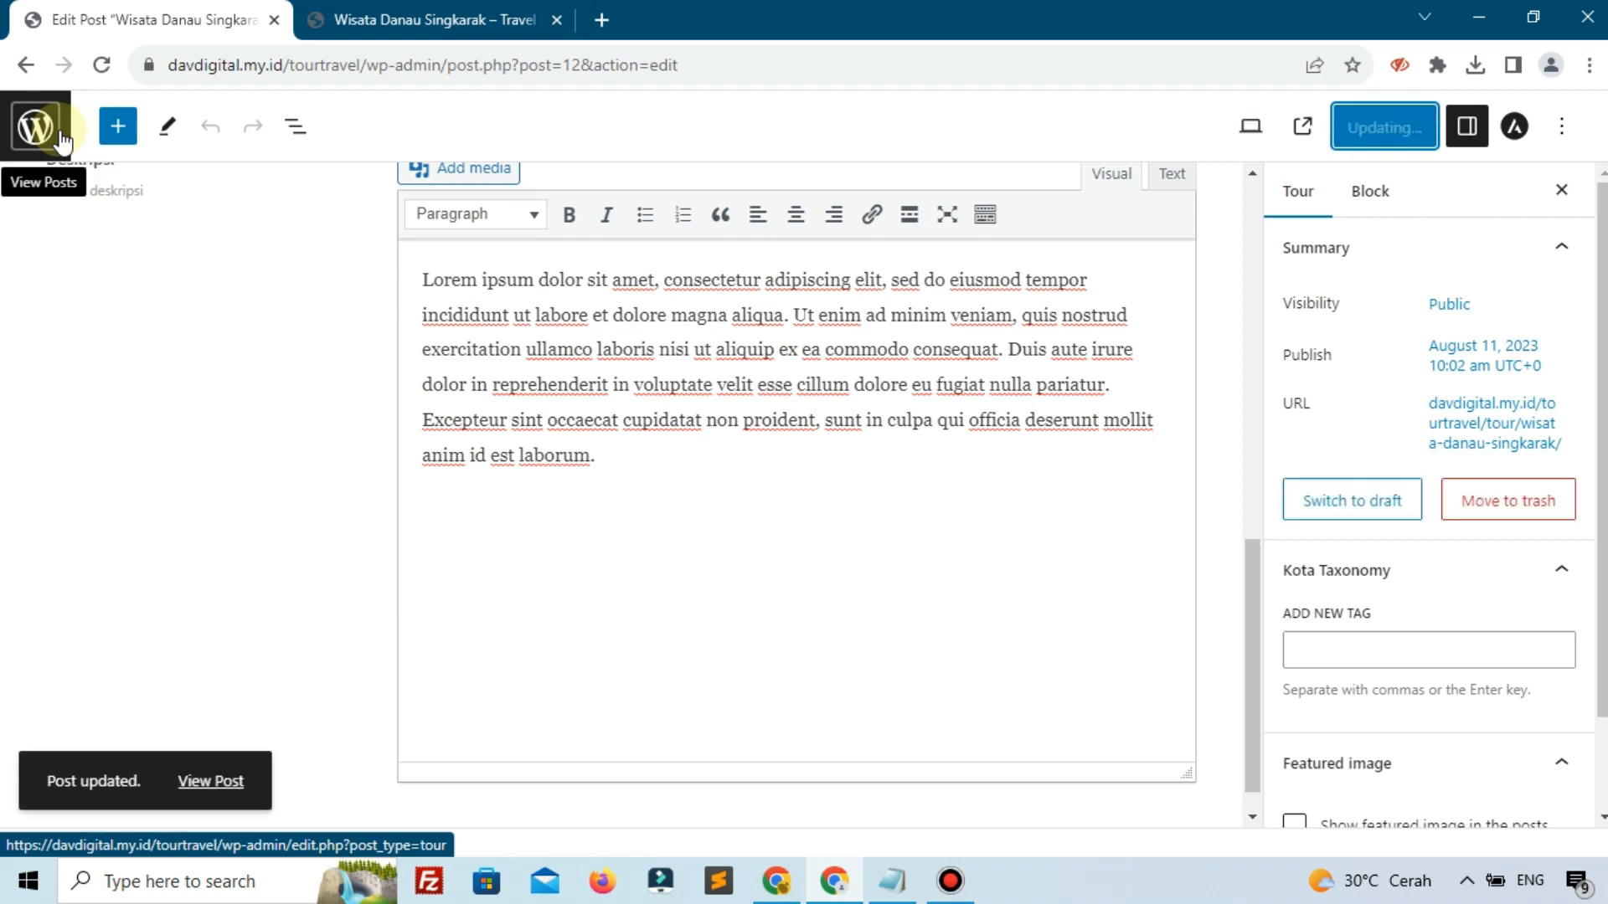
left_click(63, 143)
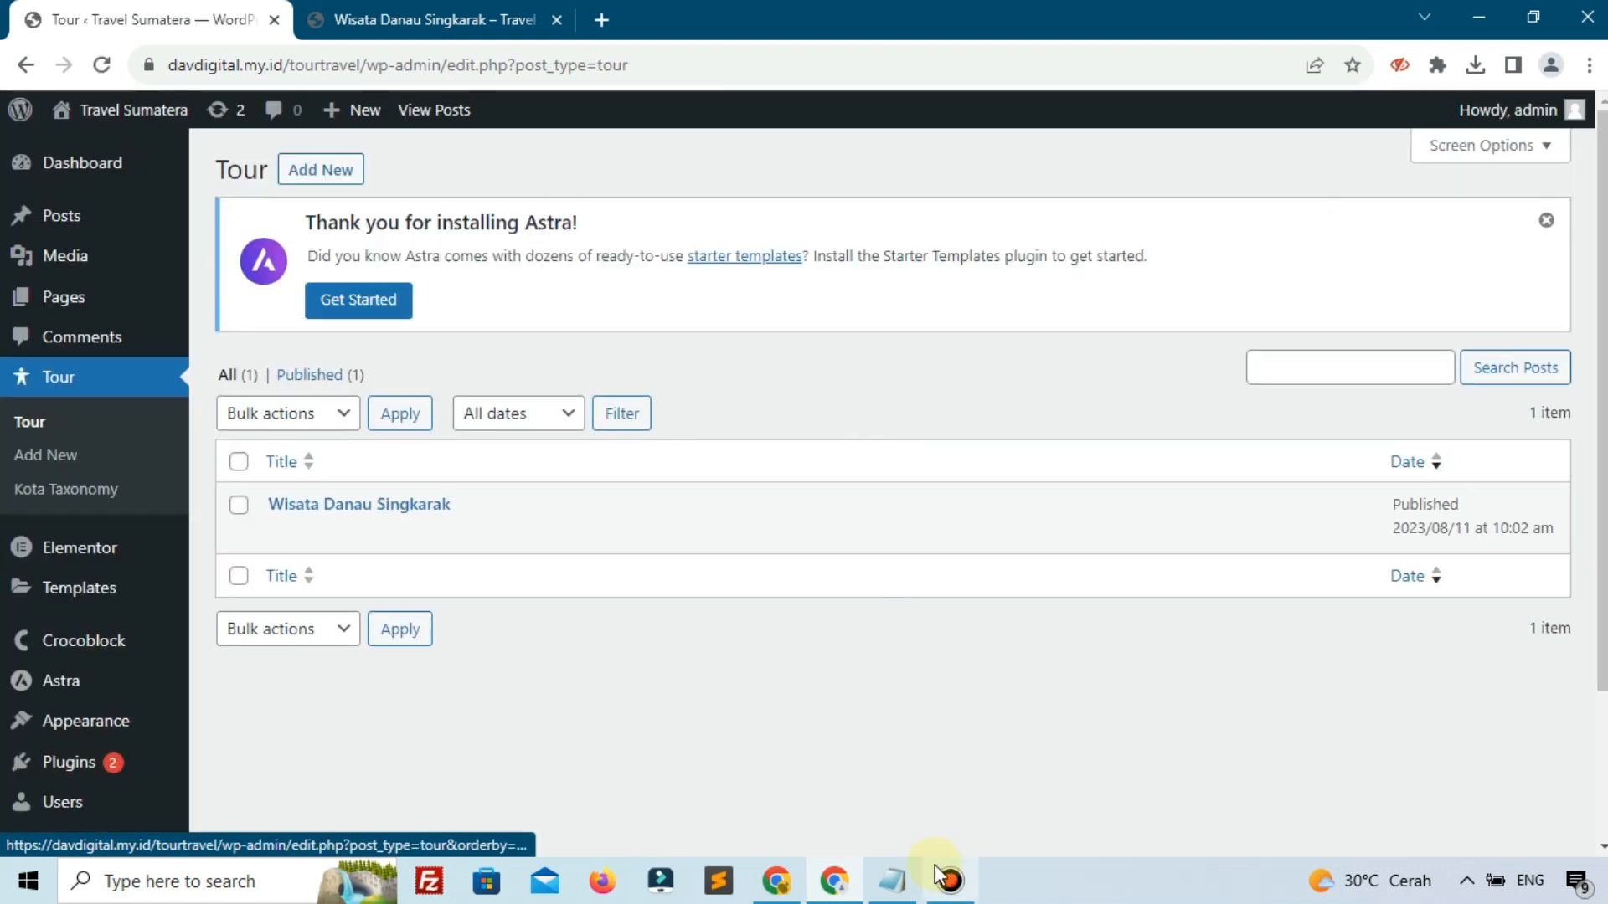
- Review the CPT and Listing Tour items in the Notepad plan, and examine the PilihanTour Terupdate cards on the reference home page
left_click(892, 879)
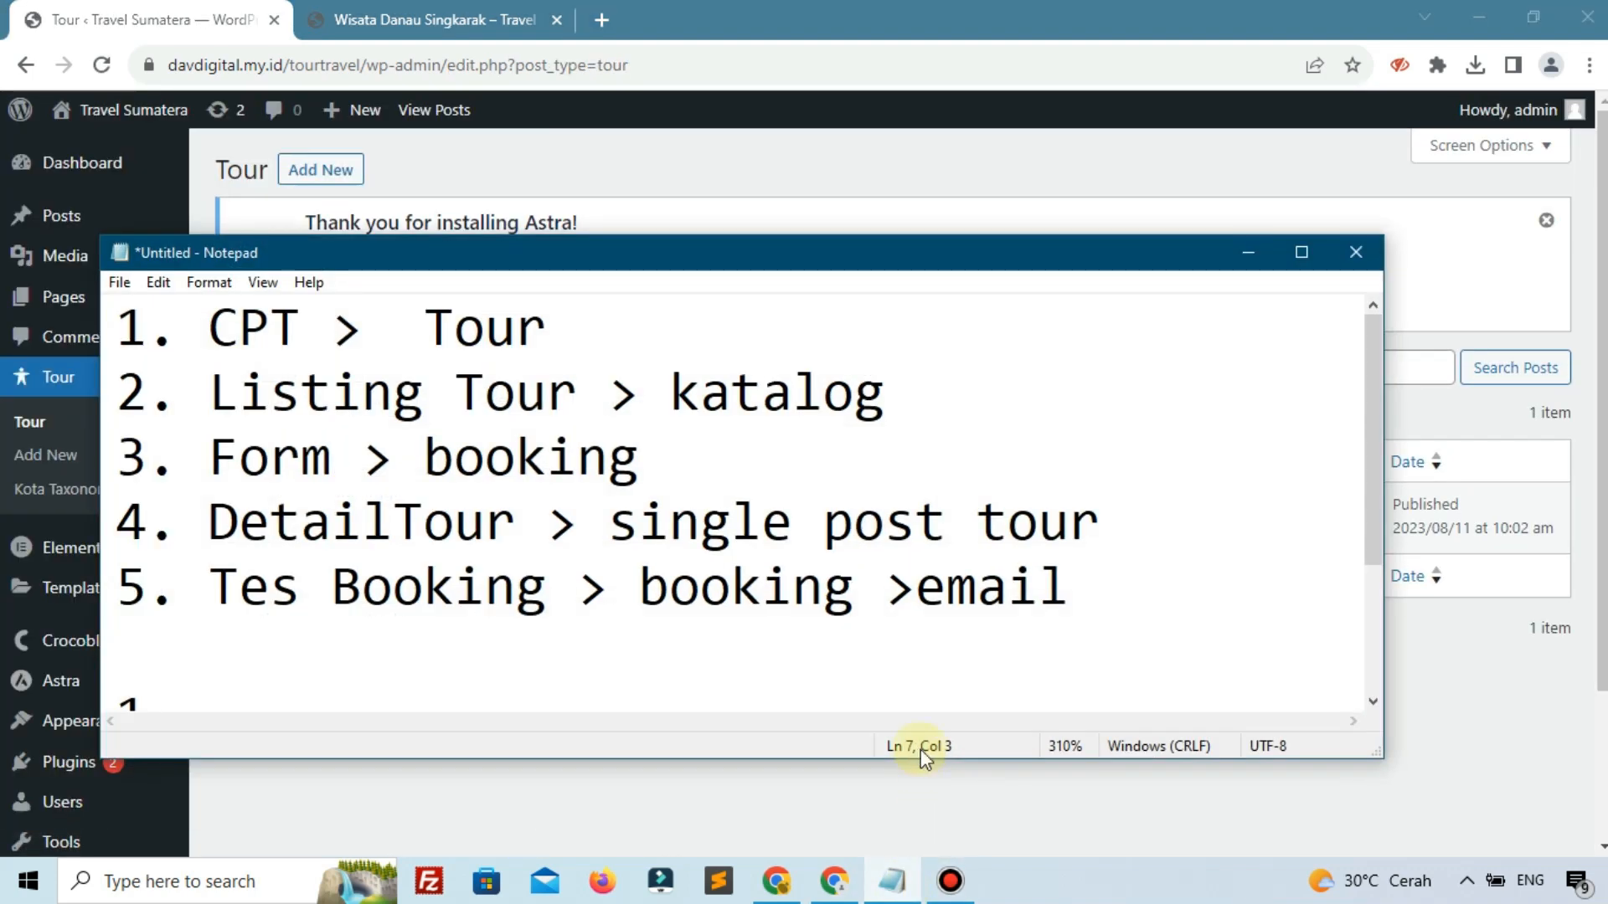
left_click_drag(219, 310, 531, 328)
left_click(486, 394)
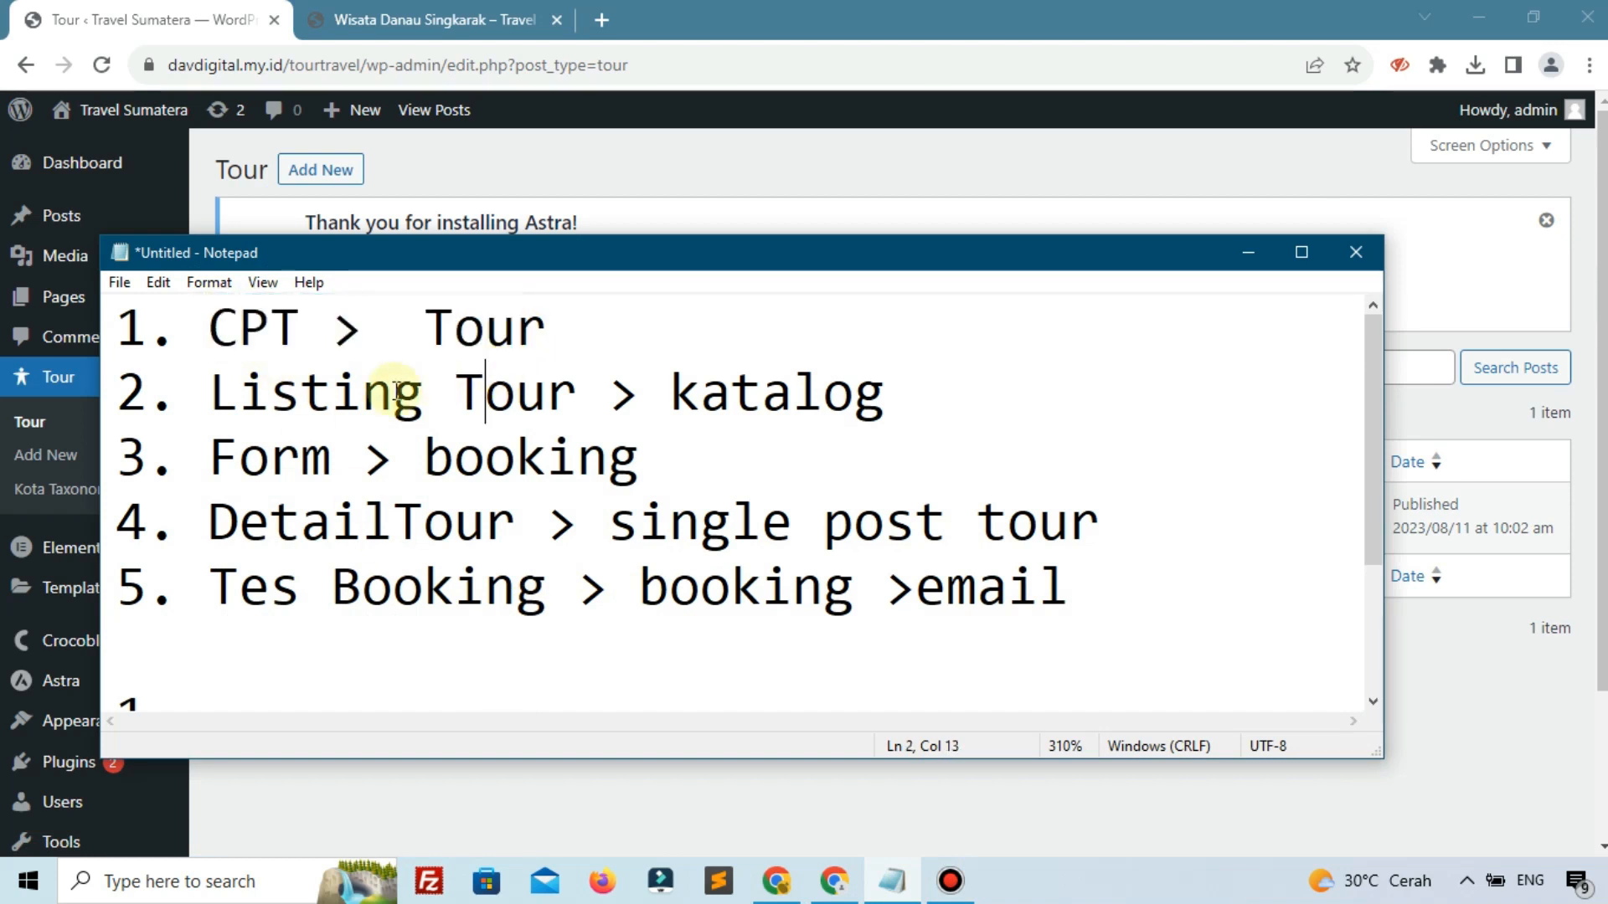
left_click_drag(243, 393, 588, 391)
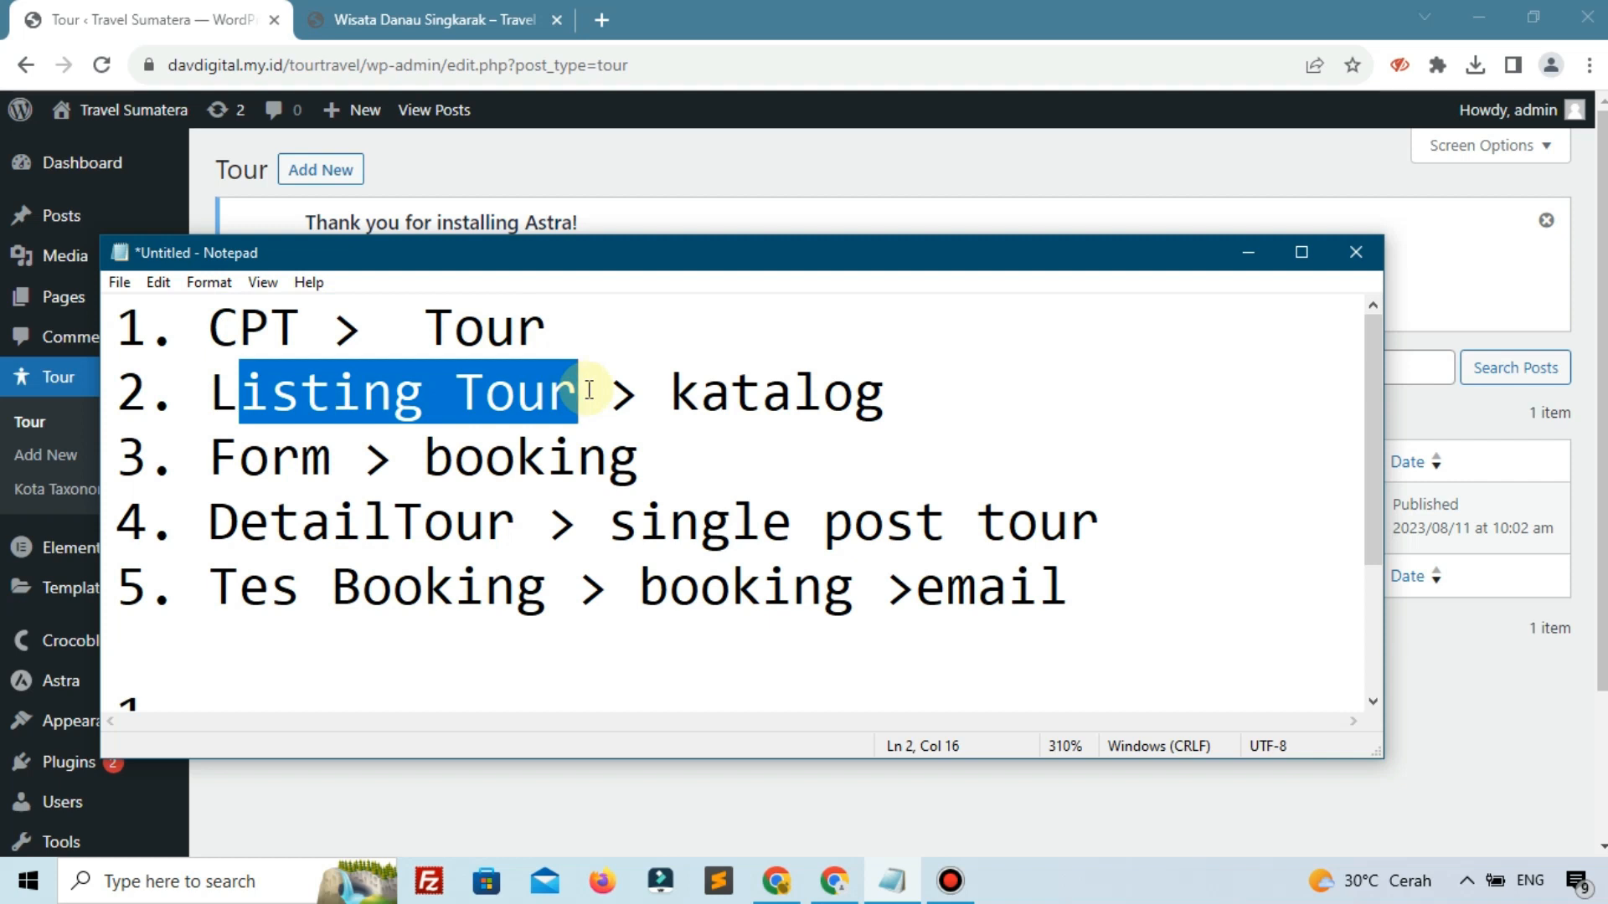
left_click(1246, 252)
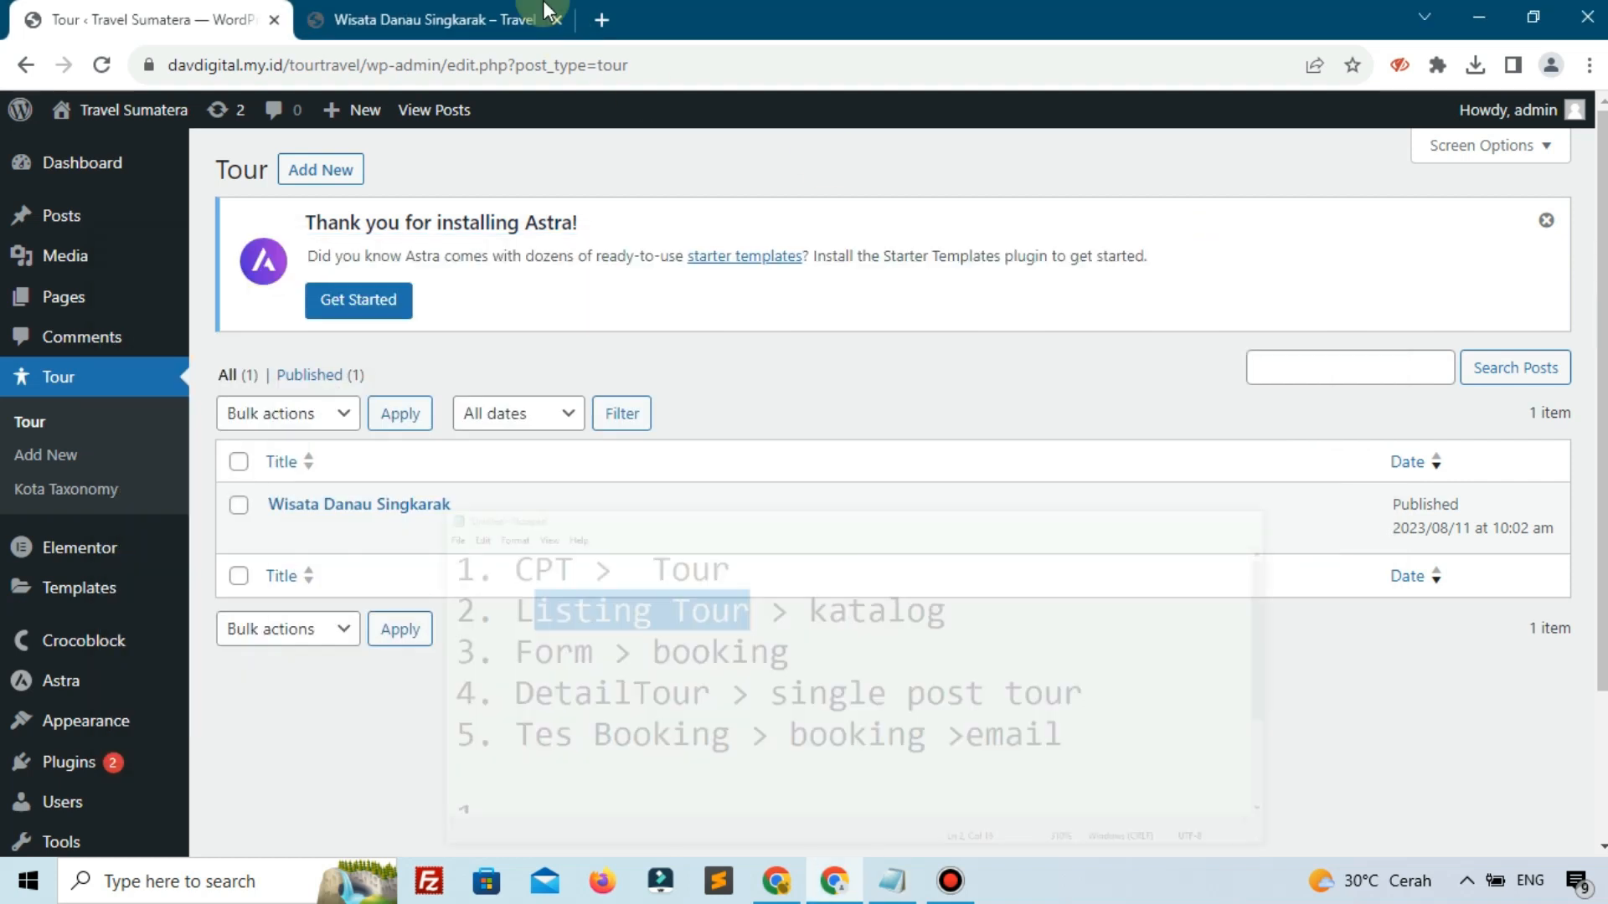
left_click(544, 9)
left_click(492, 412)
left_click(725, 200)
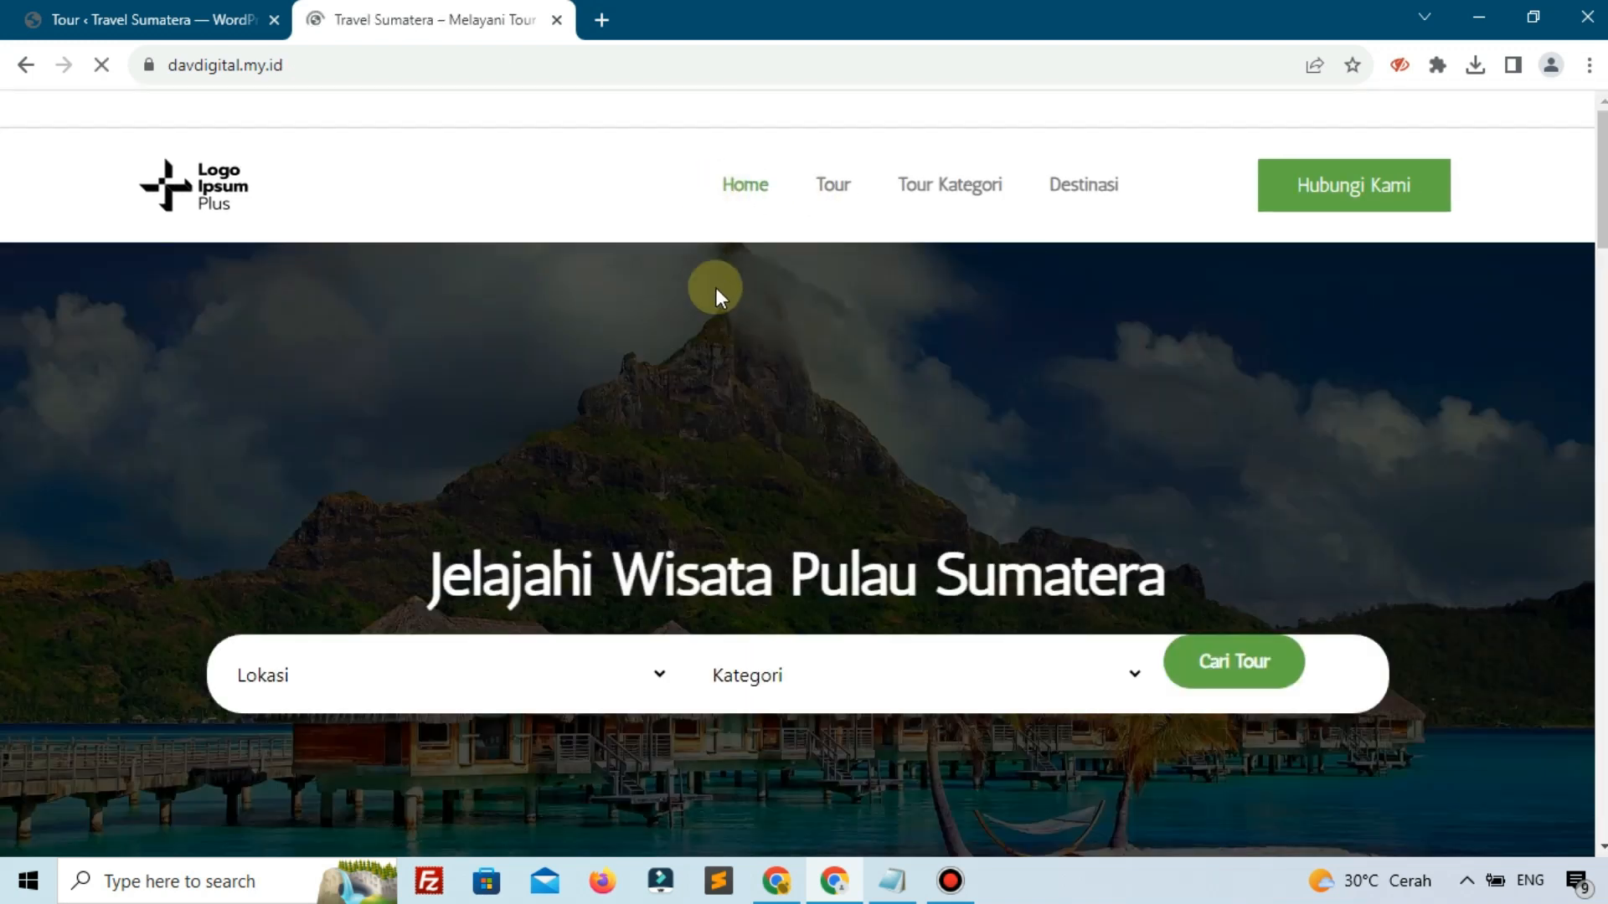
scroll(725, 308, "down", 10)
scroll(720, 309, "down", 6)
scroll(717, 306, "up", 3)
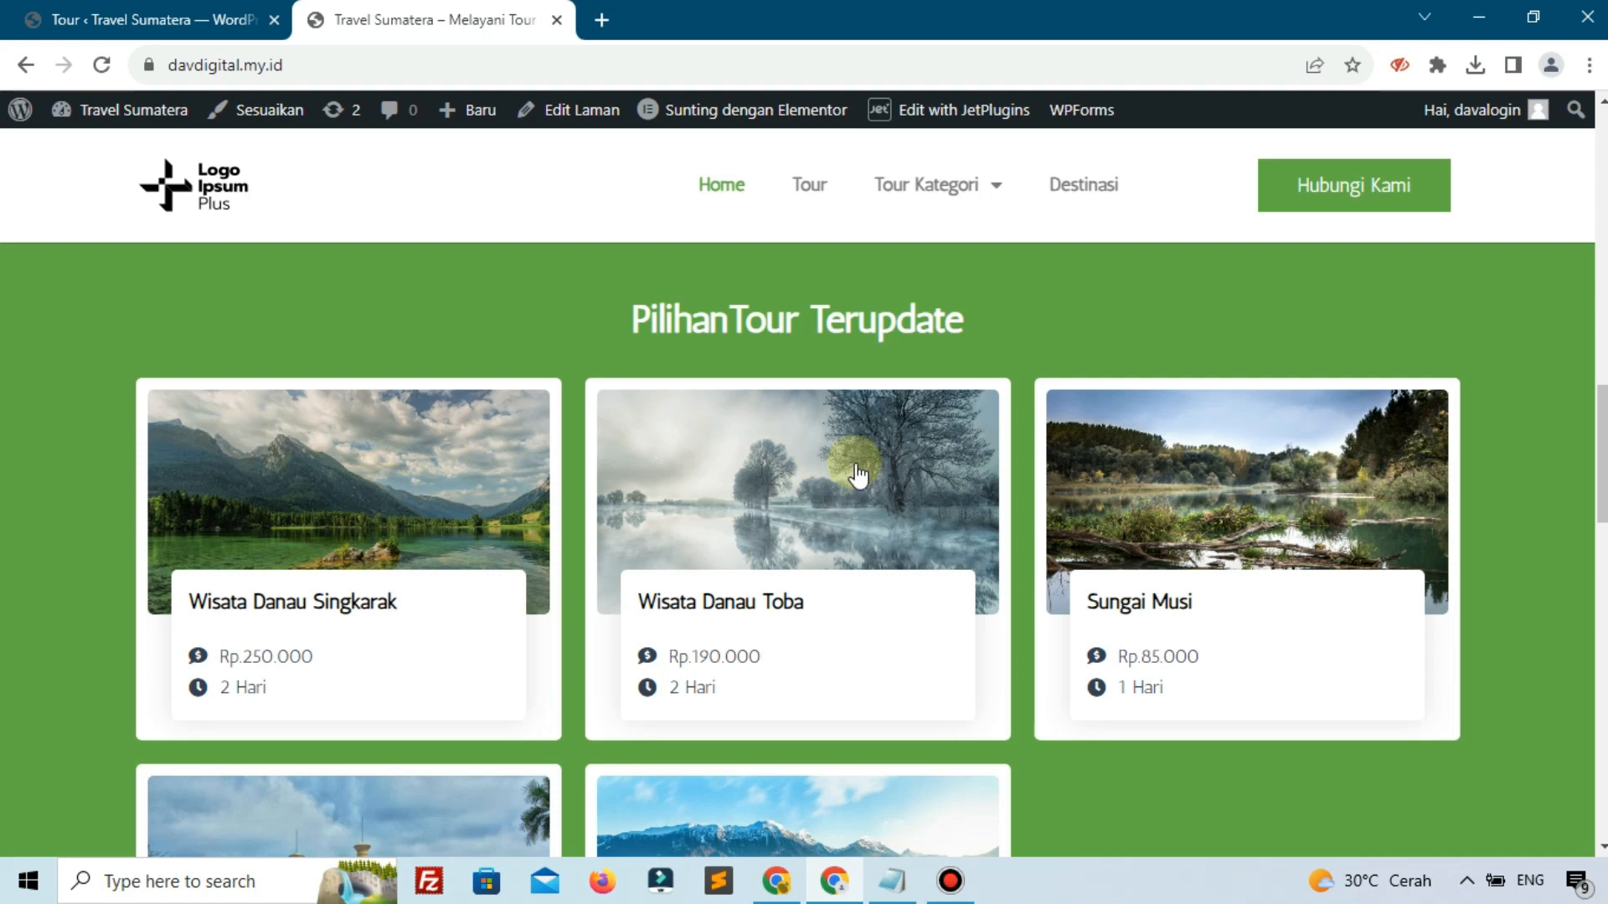
- Open the JetEngine listing items in the WordPress dashboard and start setting up a new listing item
left_click(77, 2)
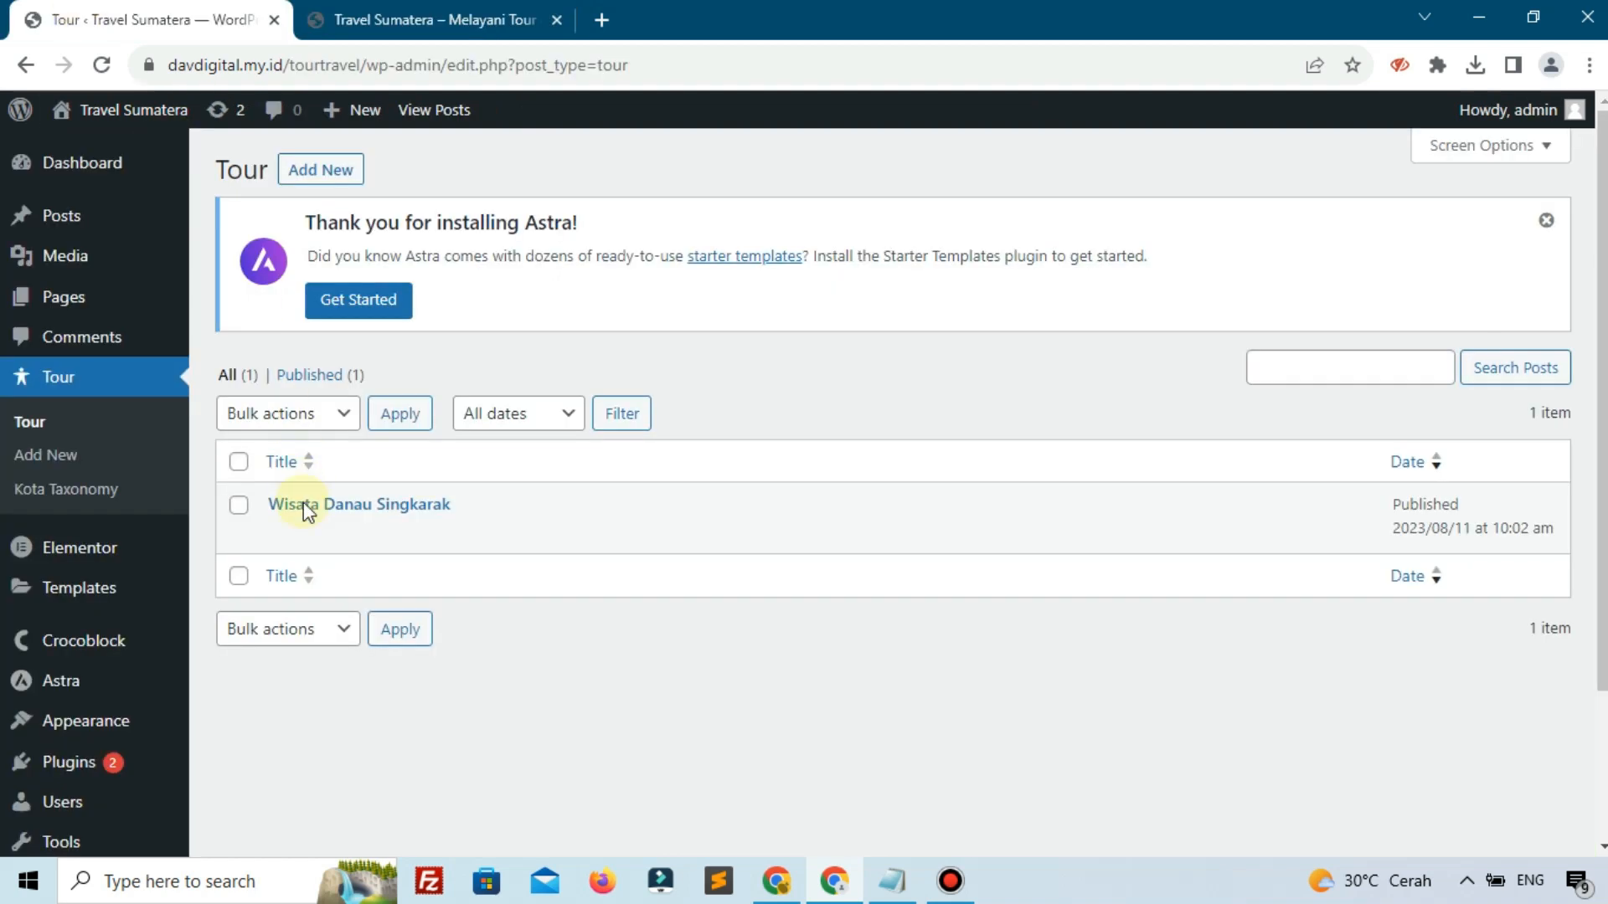
scroll(301, 620, "down", 2)
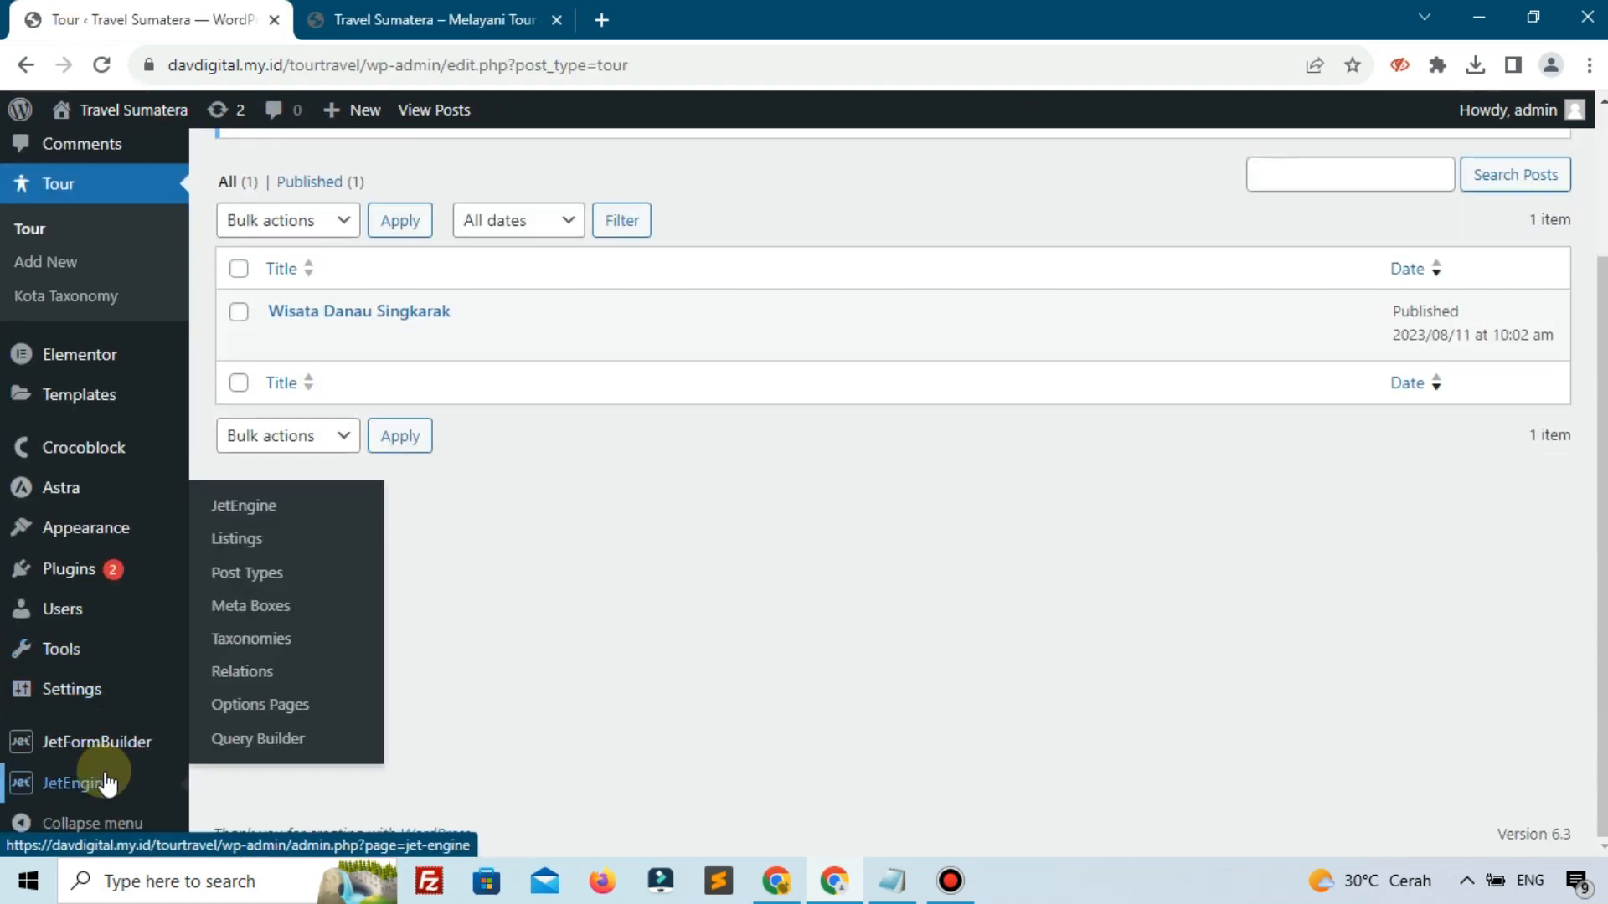
mouse_move(93, 779)
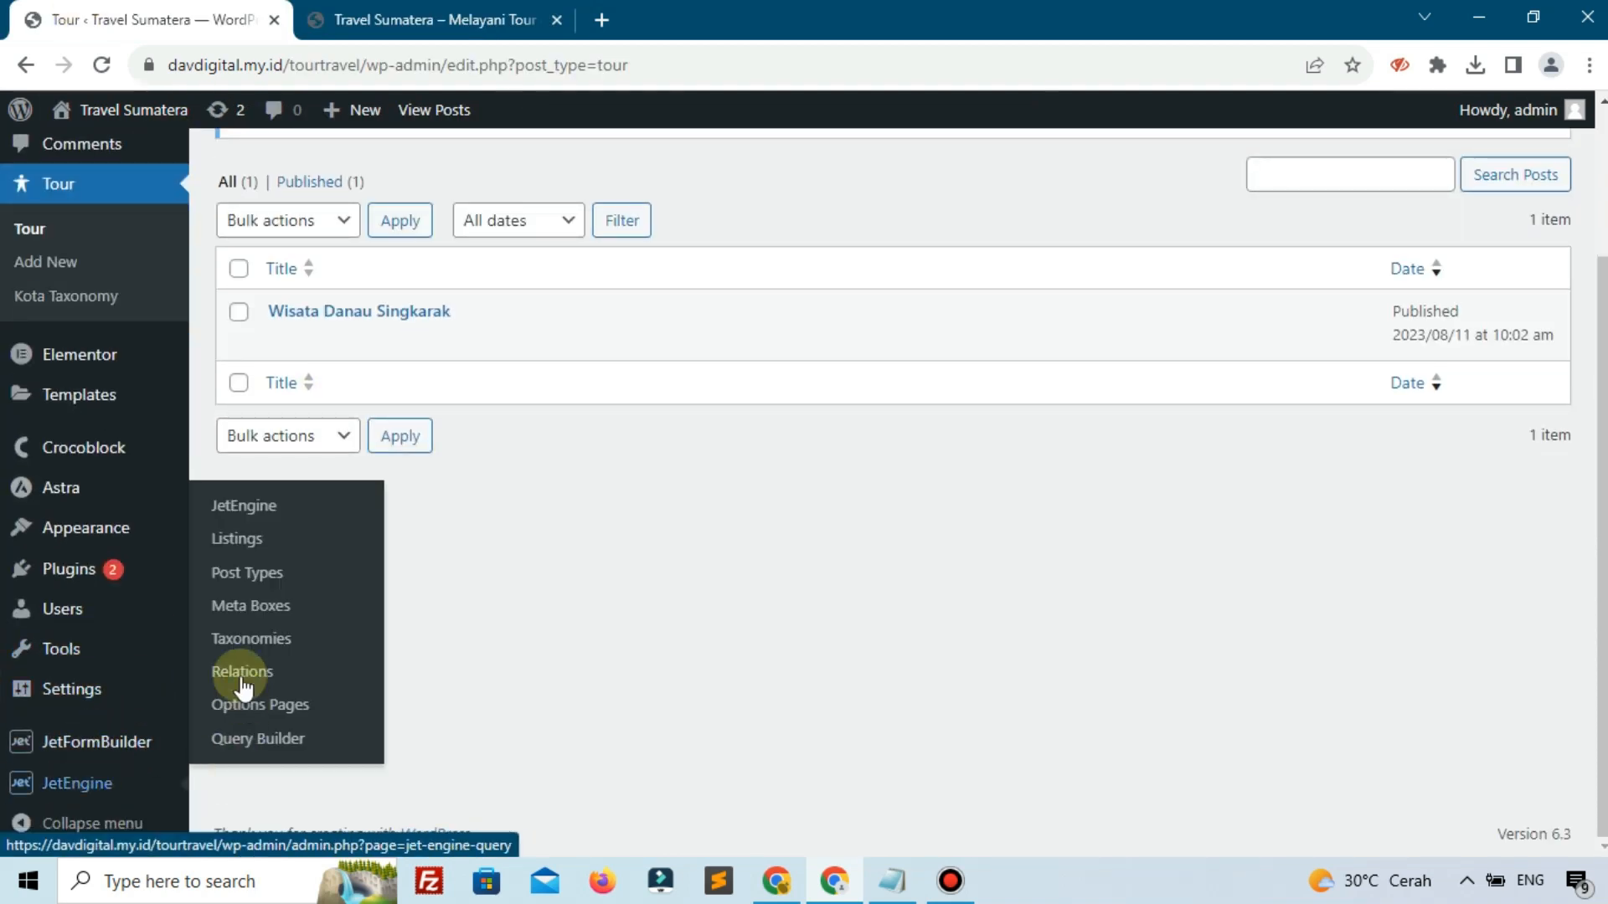
left_click(268, 552)
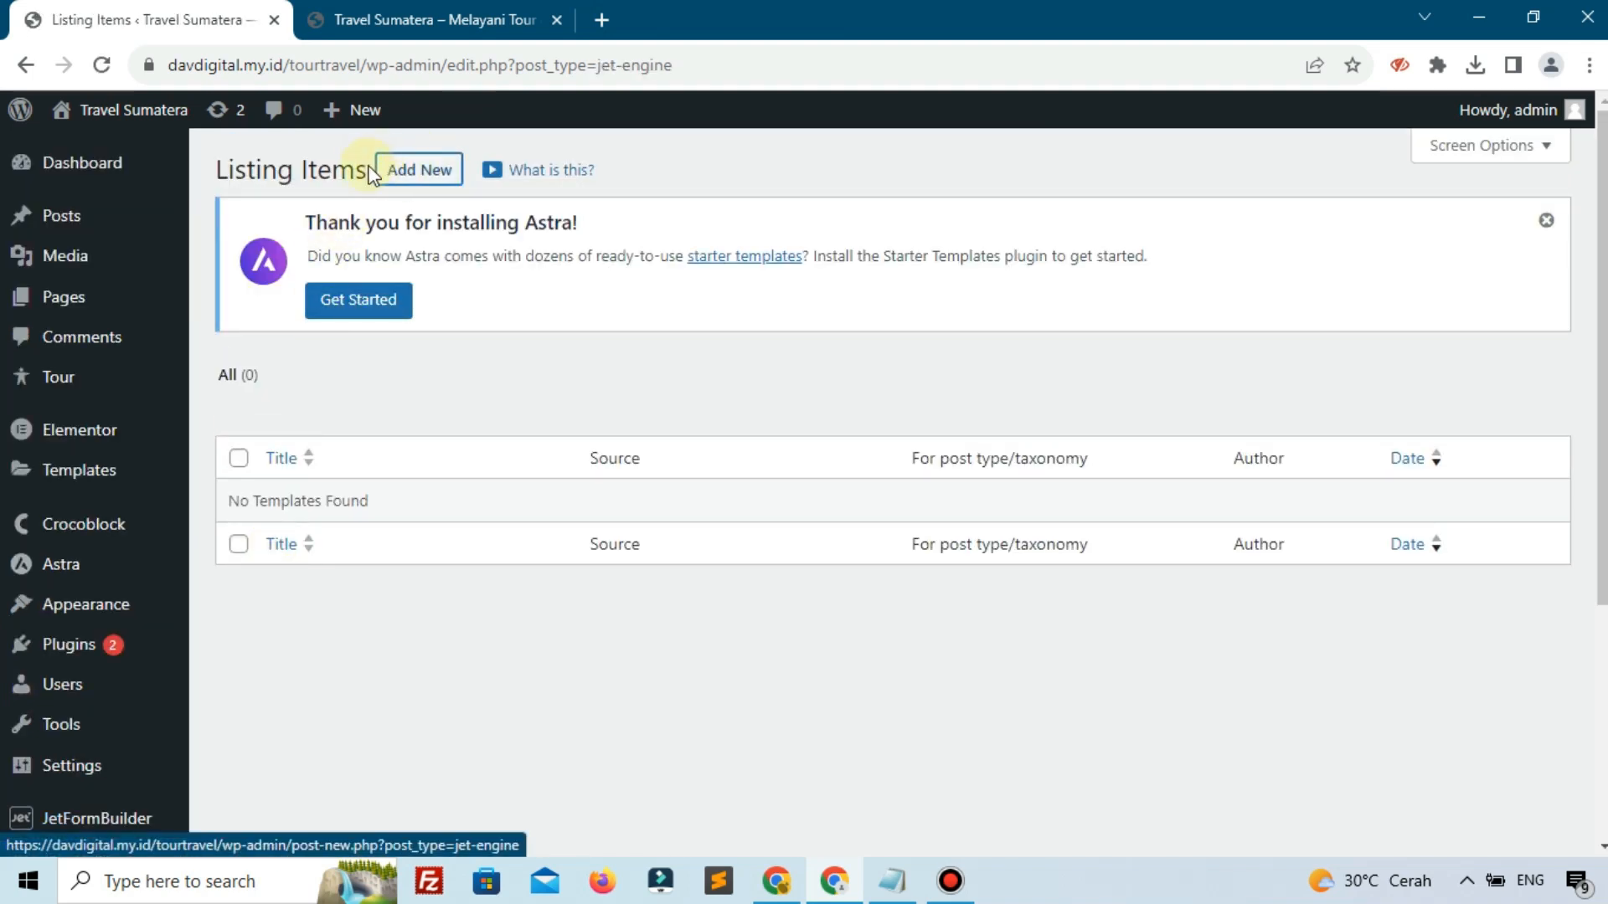
left_click(407, 172)
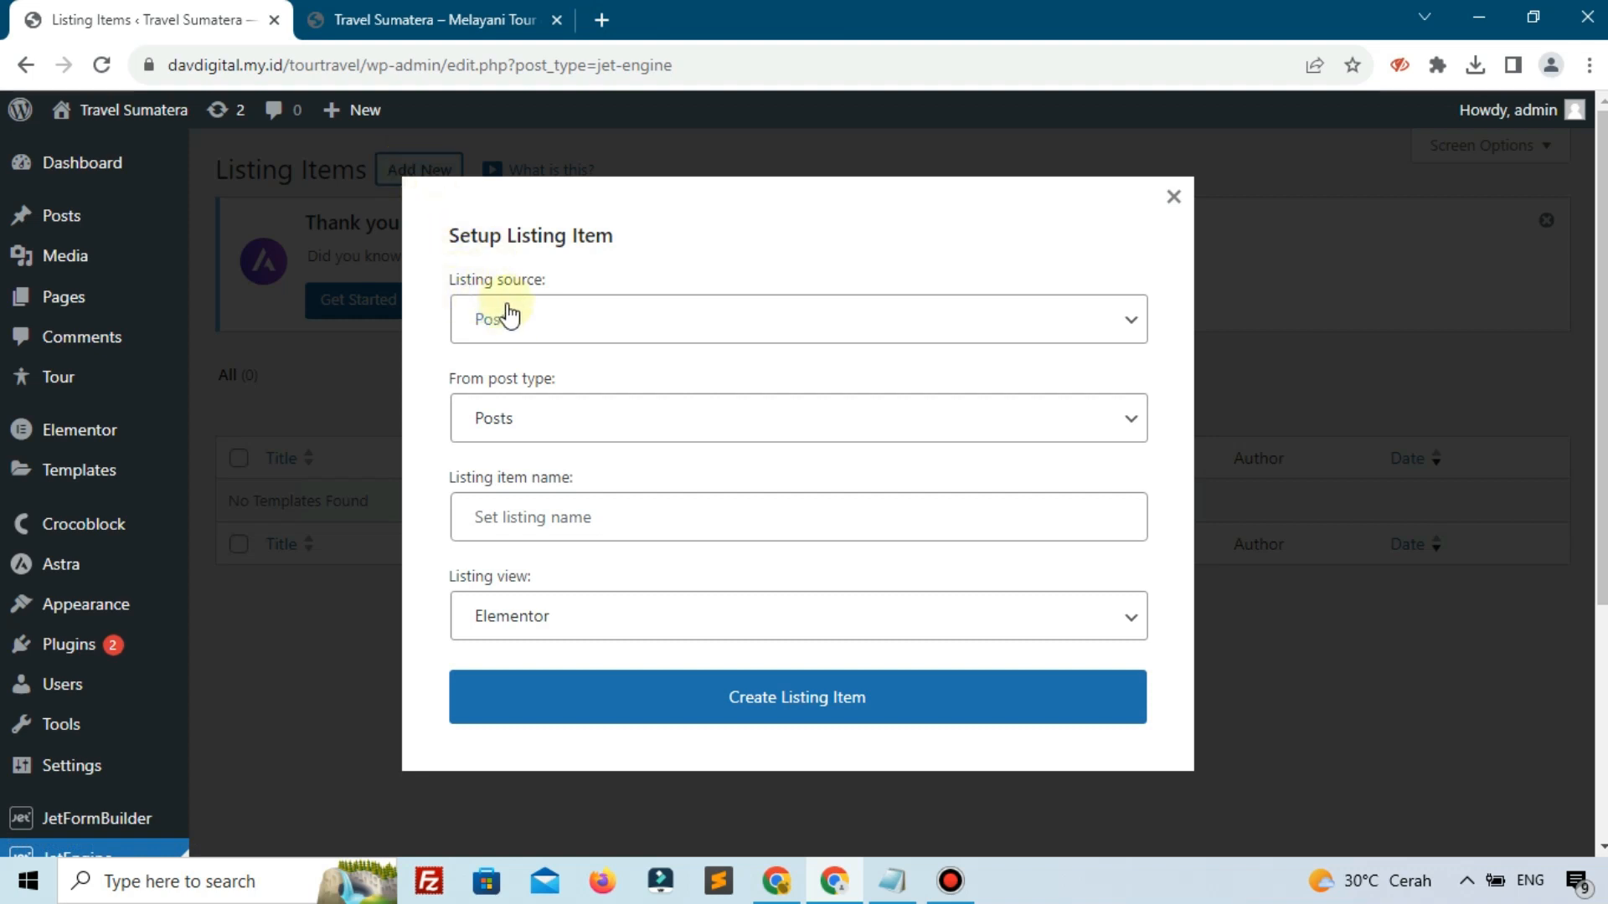
- Set the listing's post type to Tour, name it Listing Tour and create the listing item with the Elementor view
left_click(494, 418)
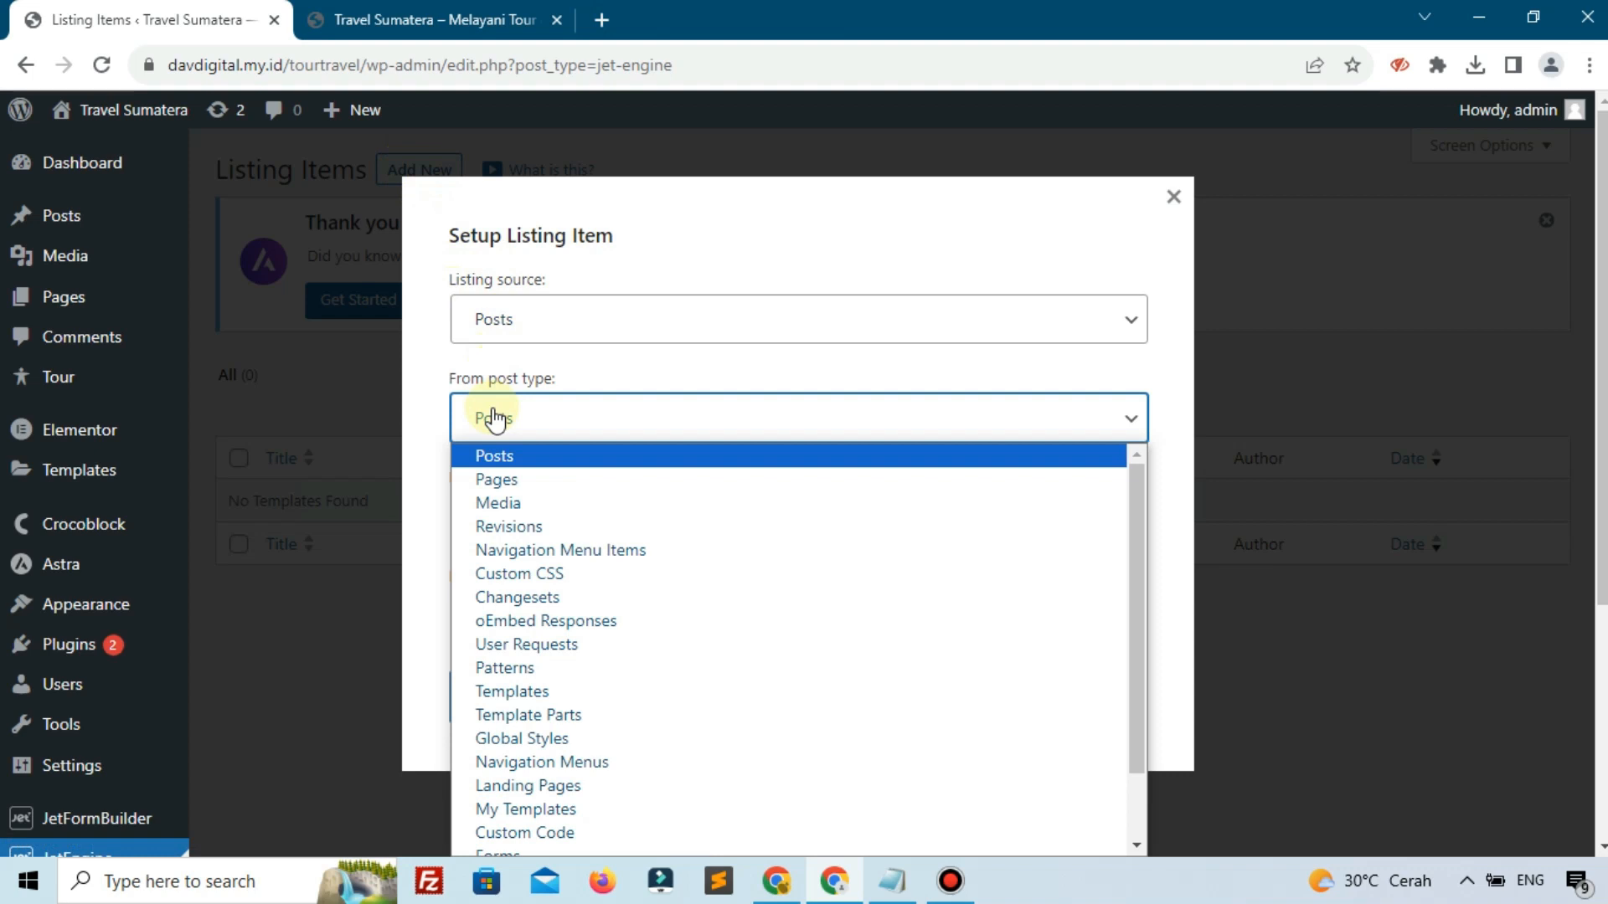
mouse_move(67, 379)
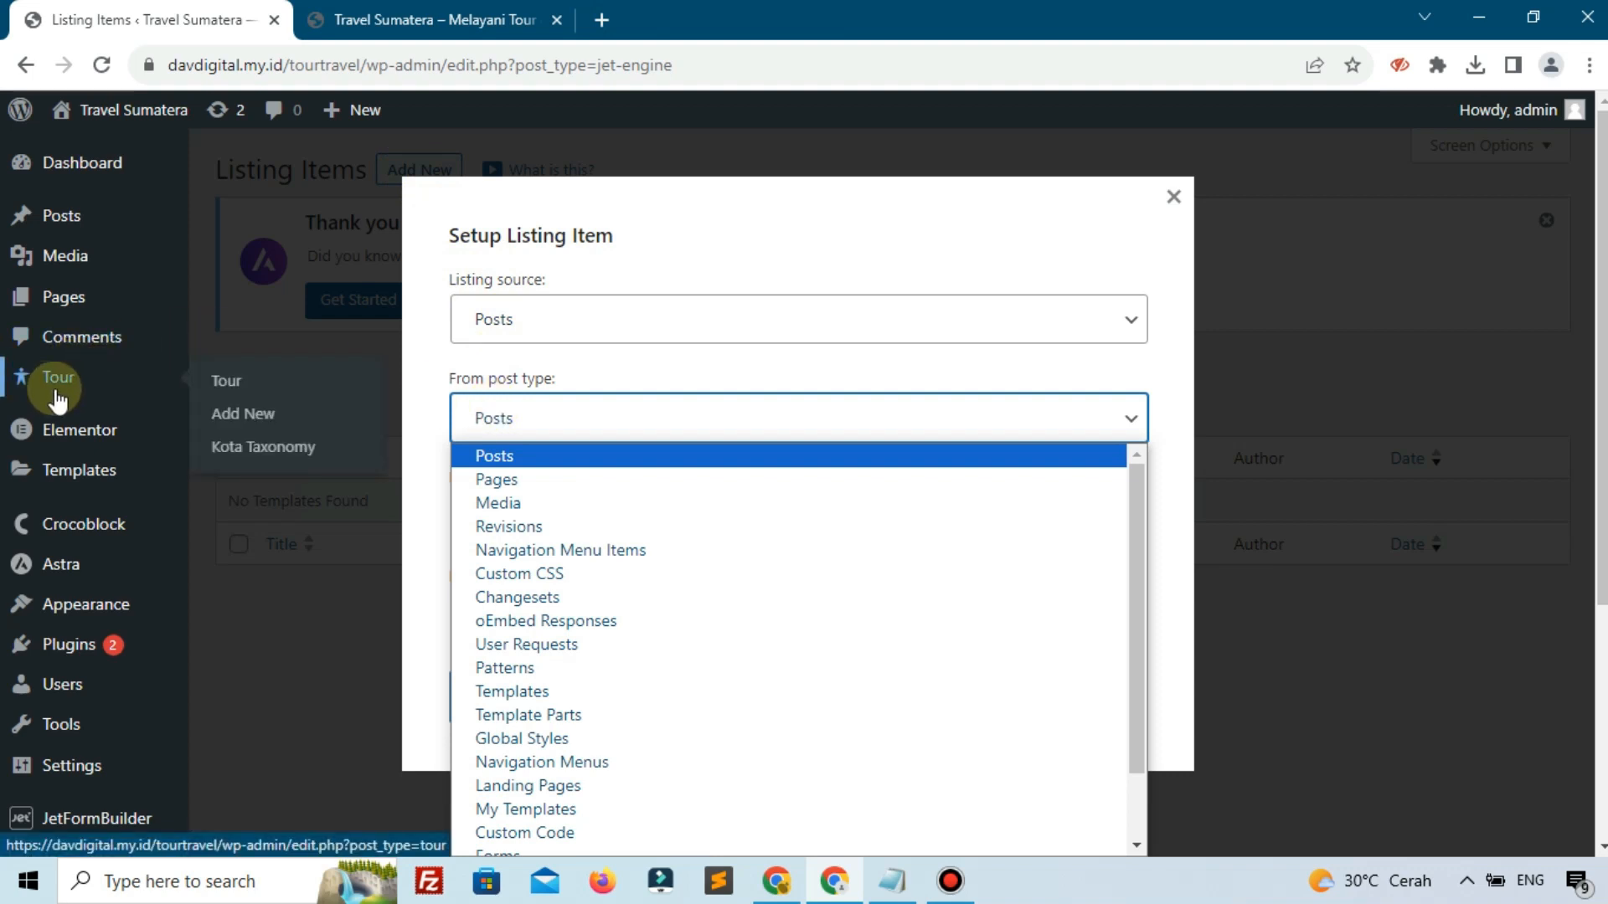
scroll(570, 737, "down", 1)
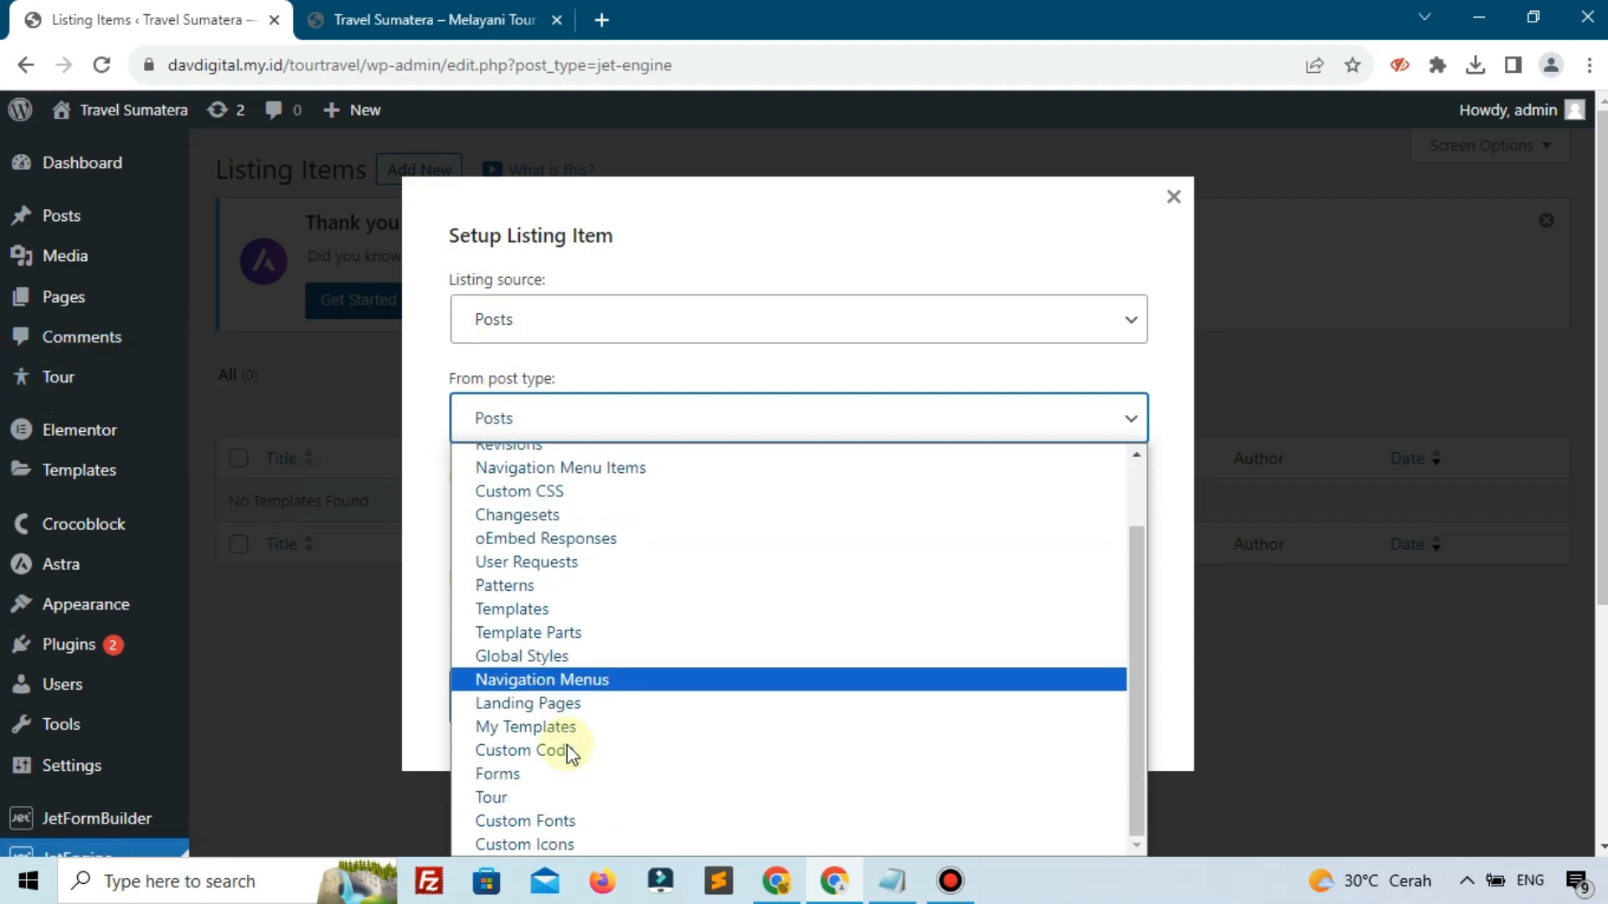
left_click(524, 799)
left_click(611, 517)
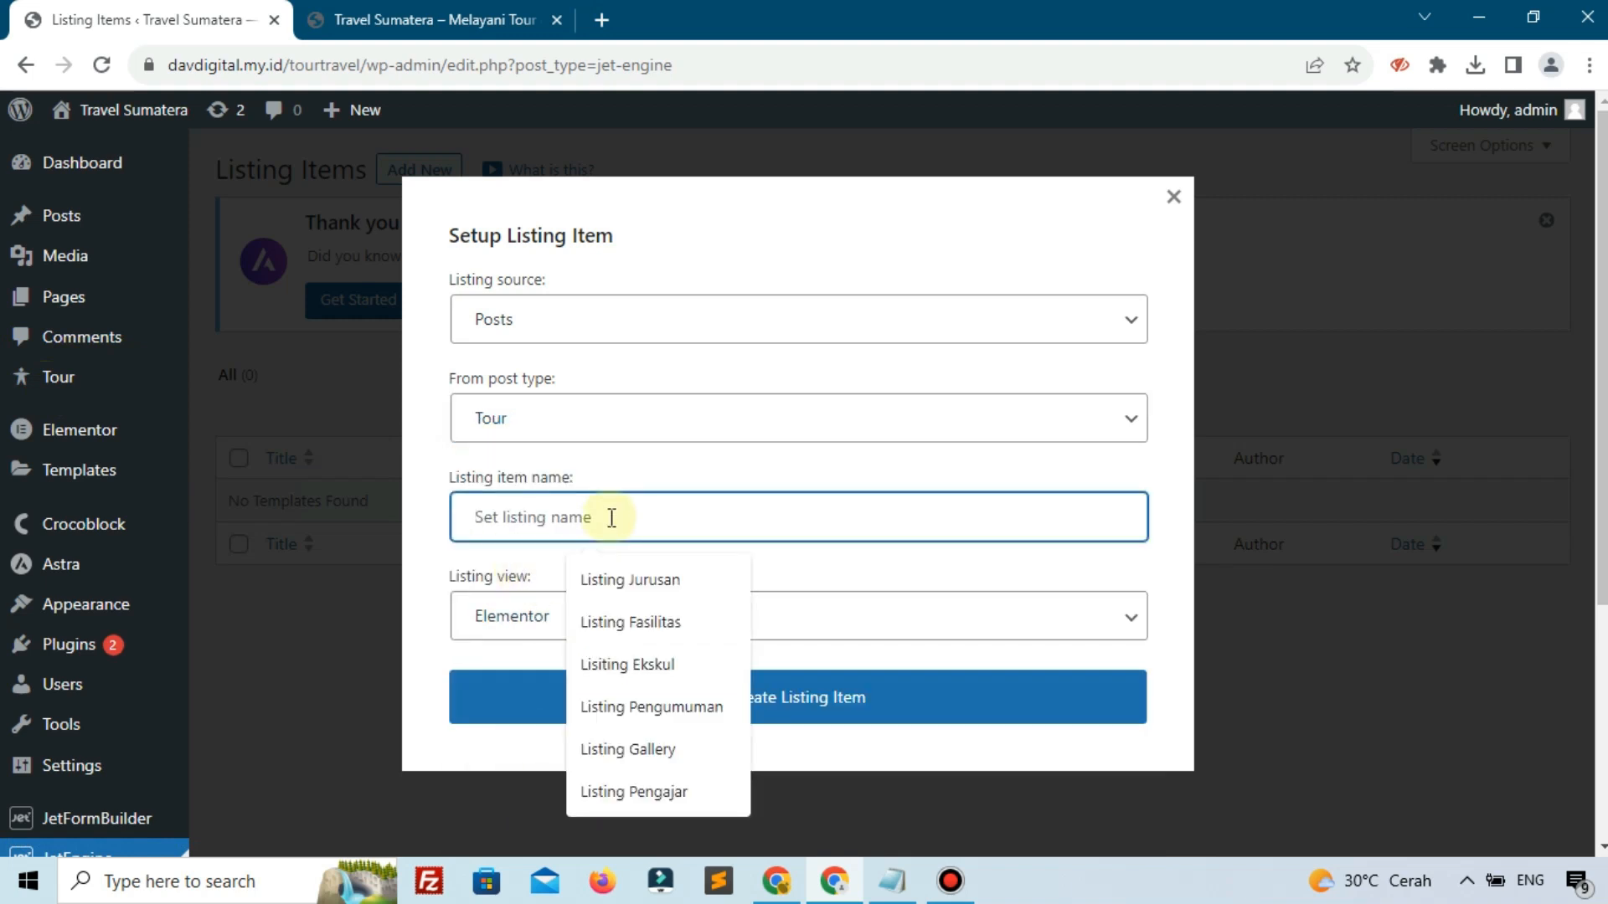
type("Listing Tou")
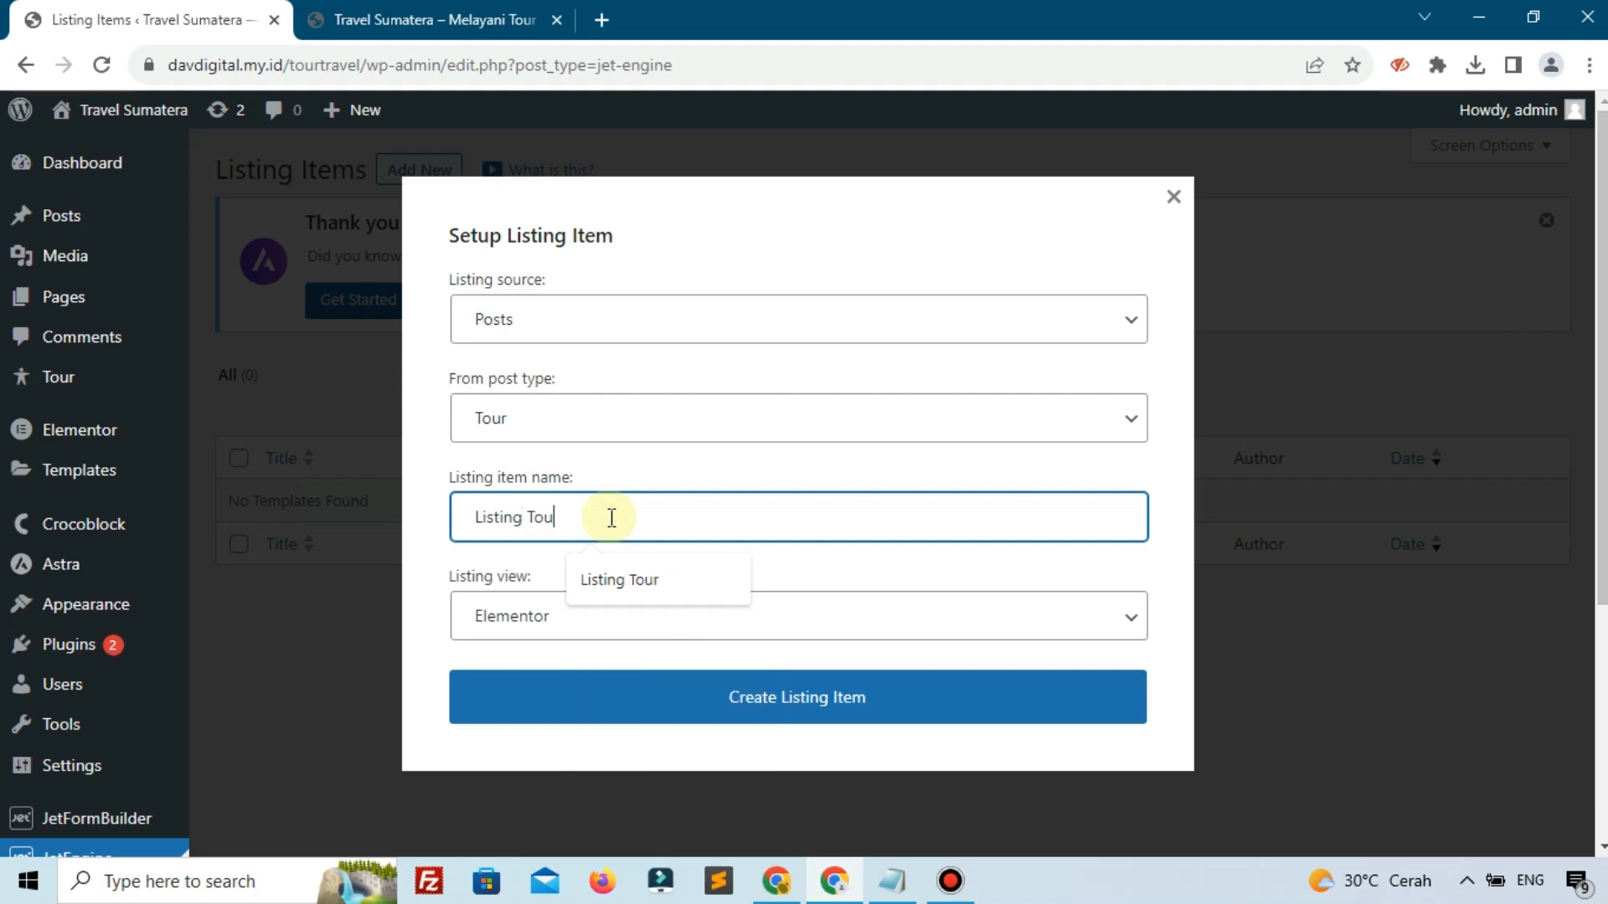
type("r")
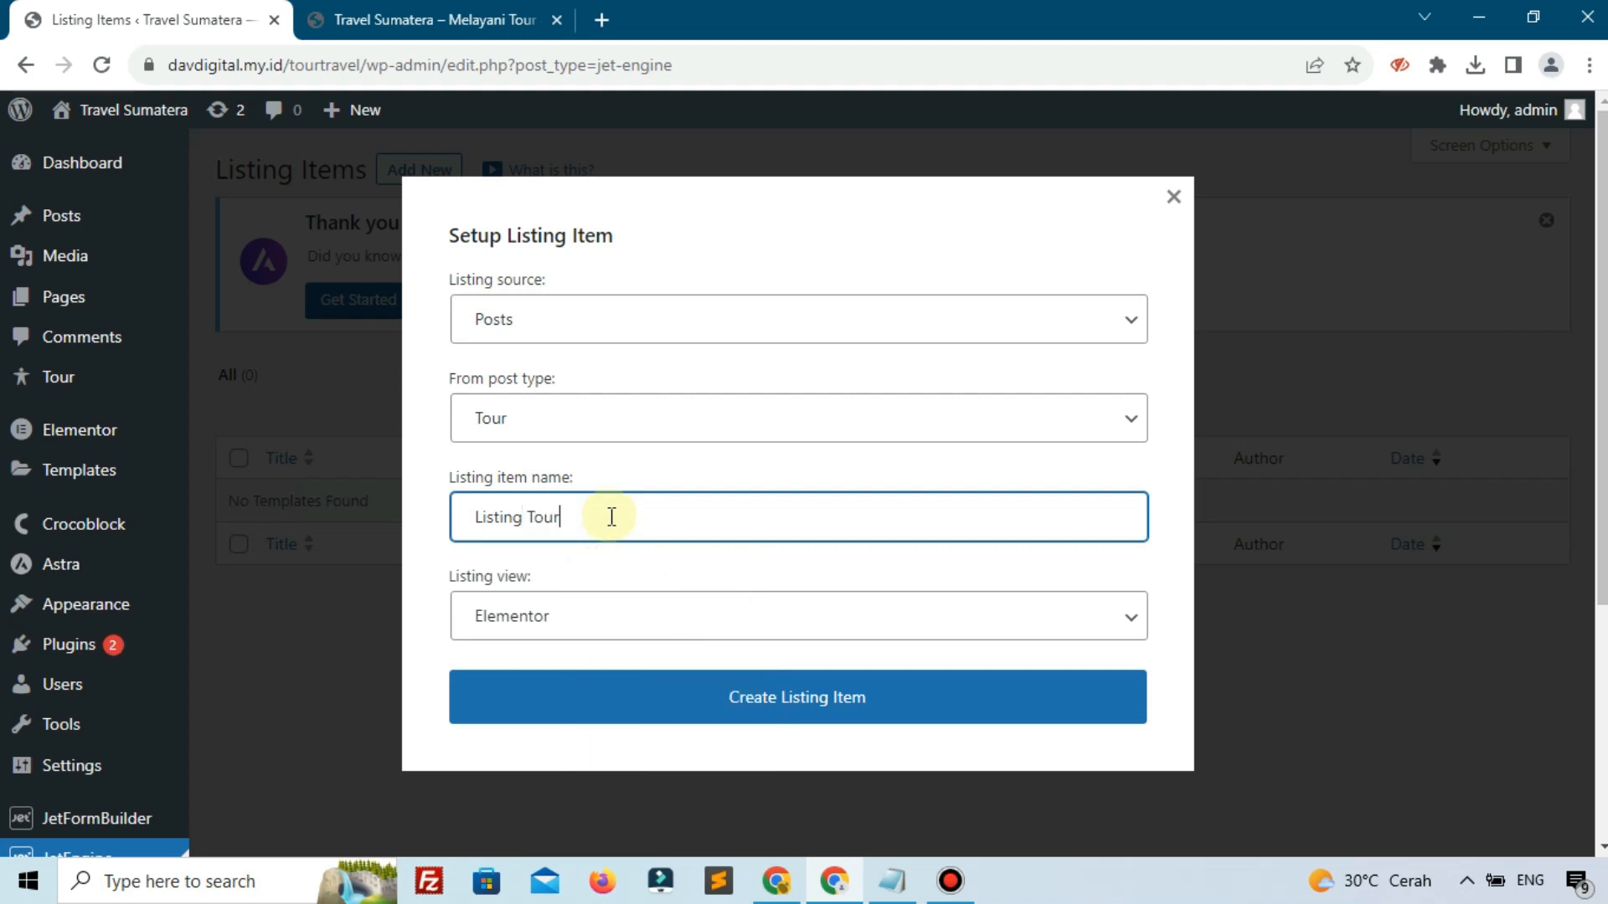
left_click(677, 710)
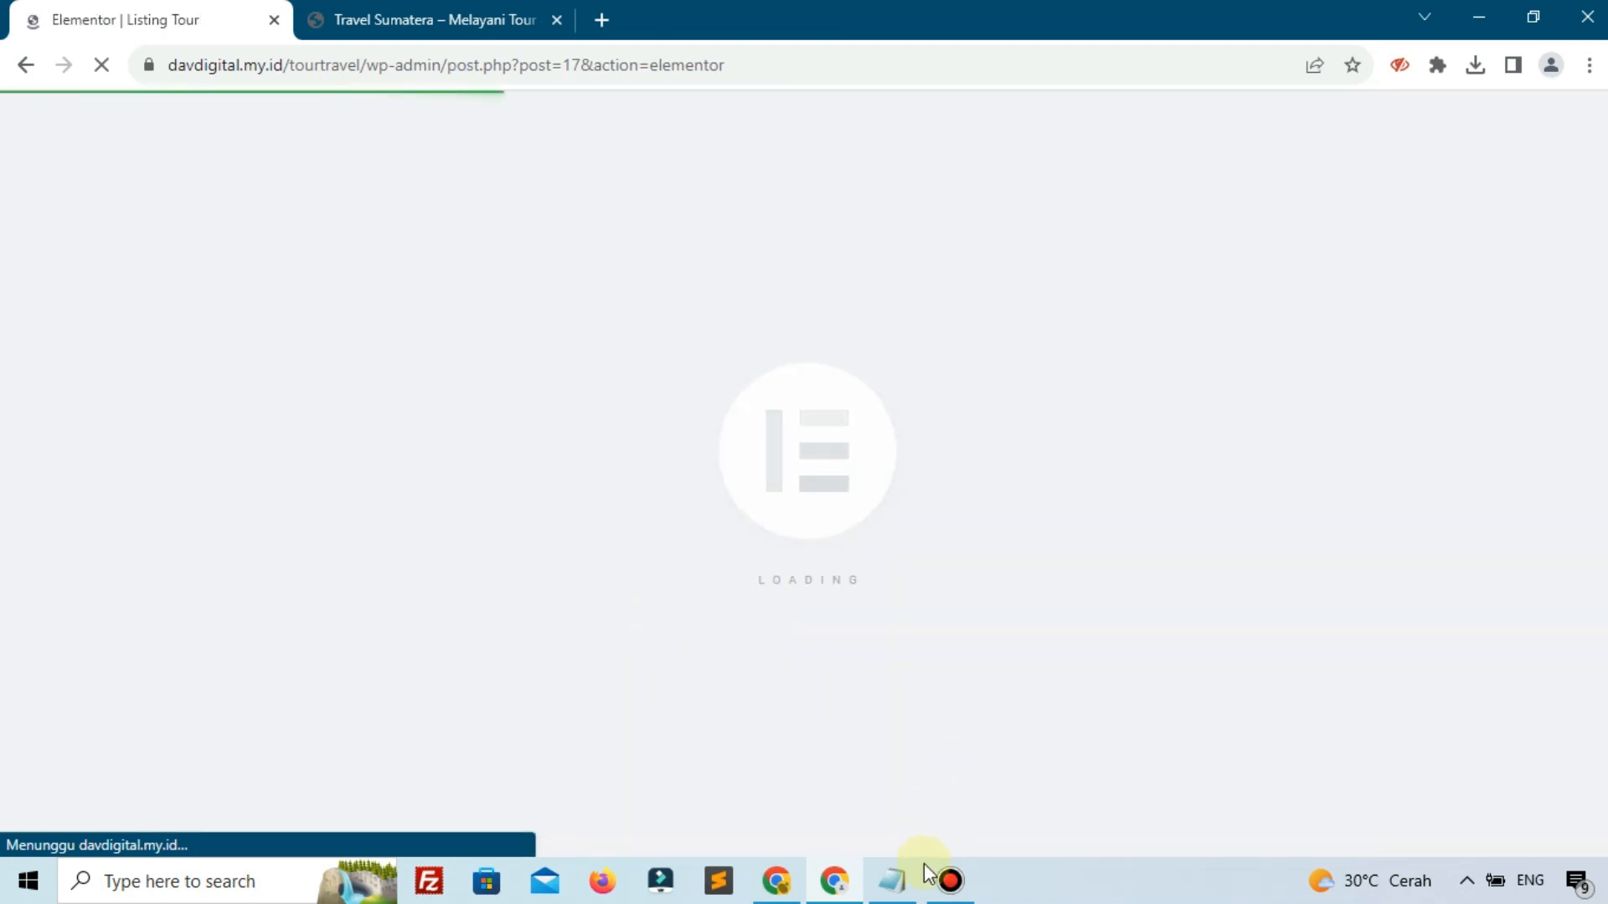
- Glance at the Notepad plan, then set the listing's preview width to 350 and make the listing item clickable
left_click(896, 880)
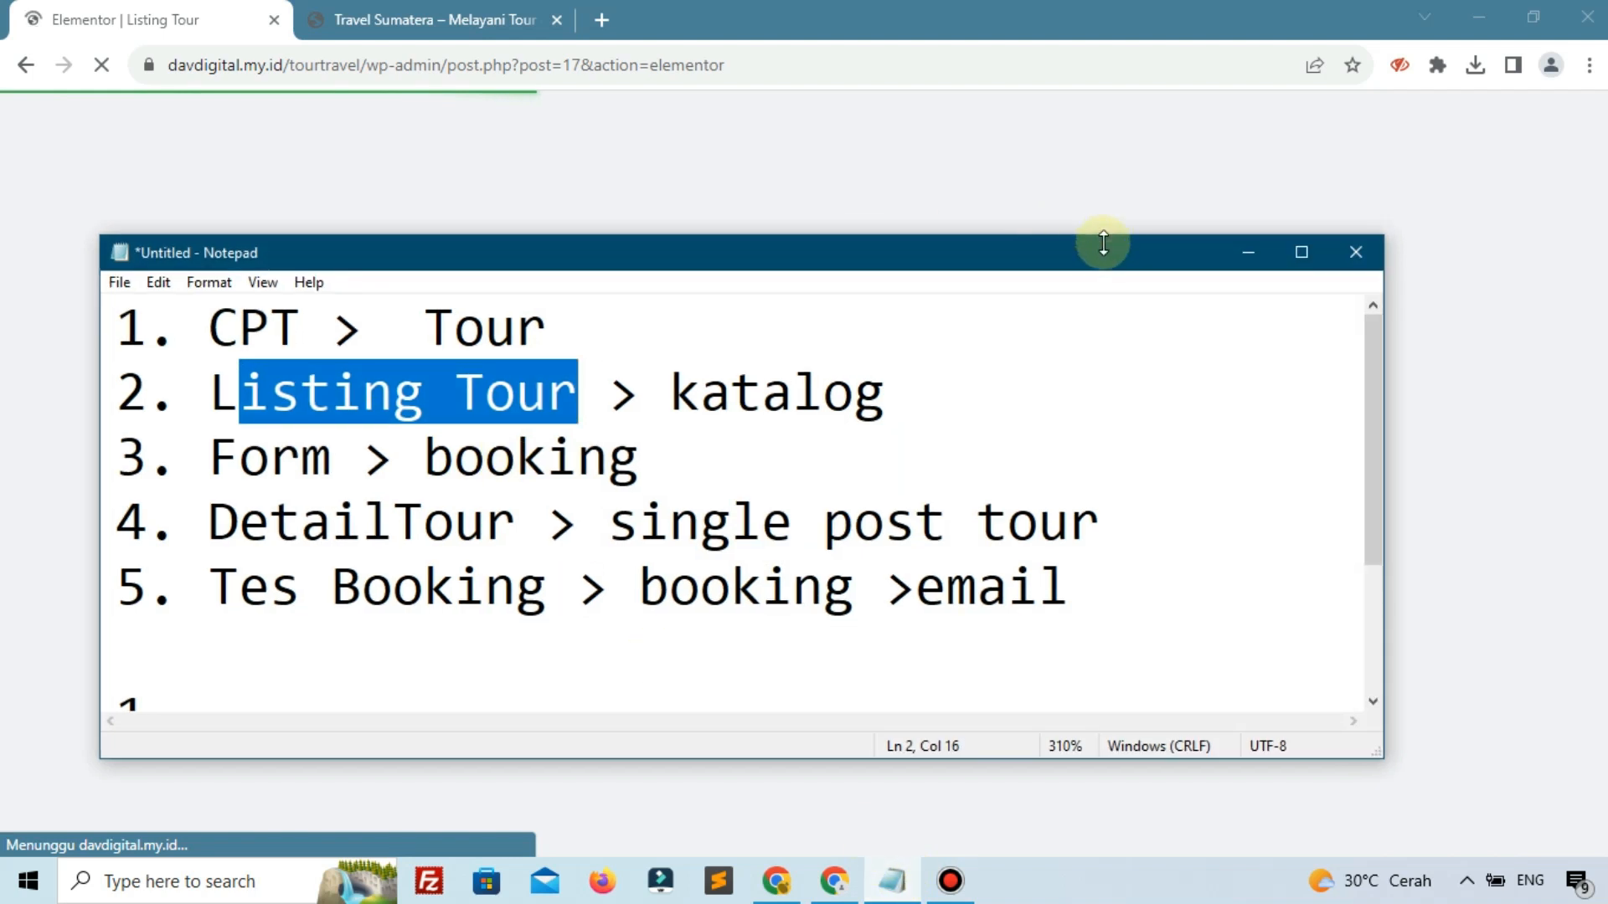
left_click(1260, 253)
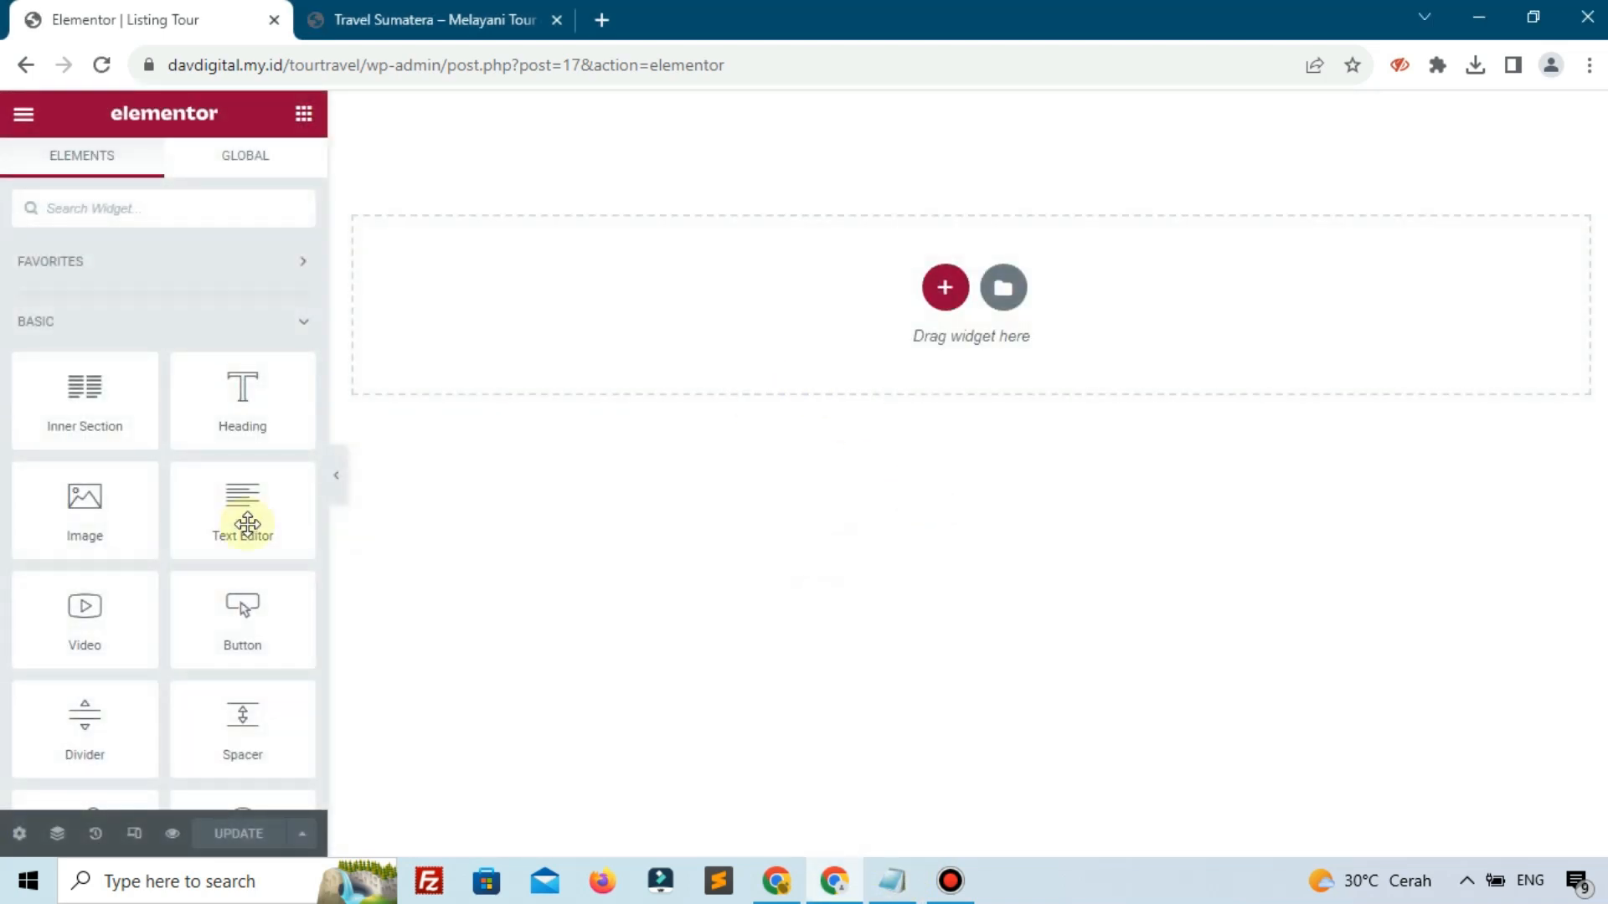
left_click(19, 833)
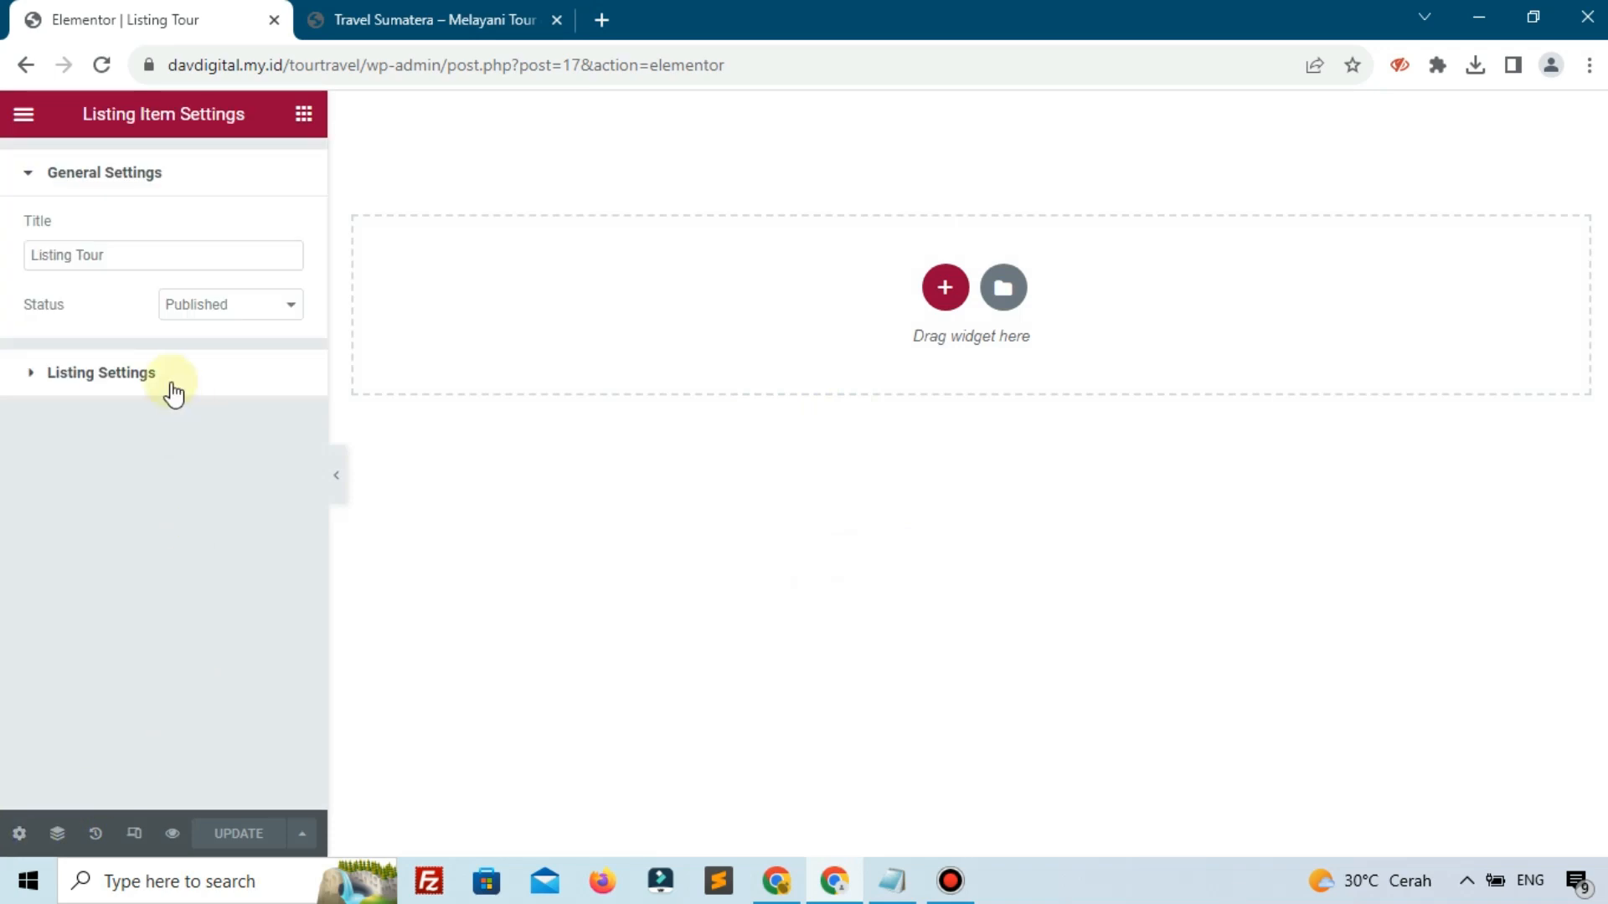
left_click(173, 391)
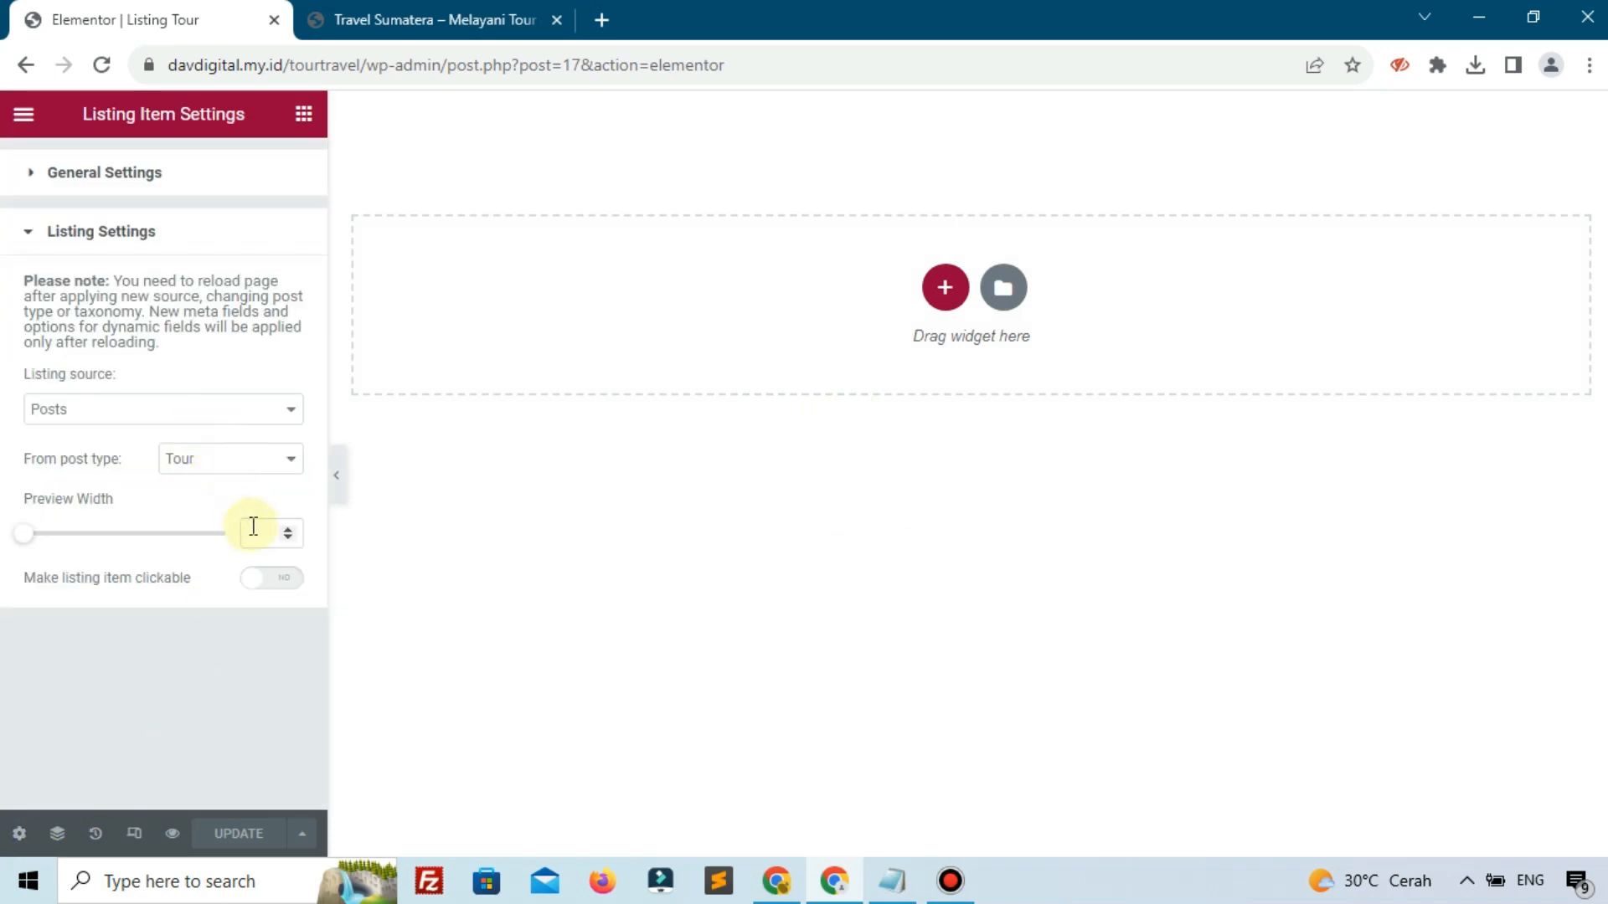
type("350")
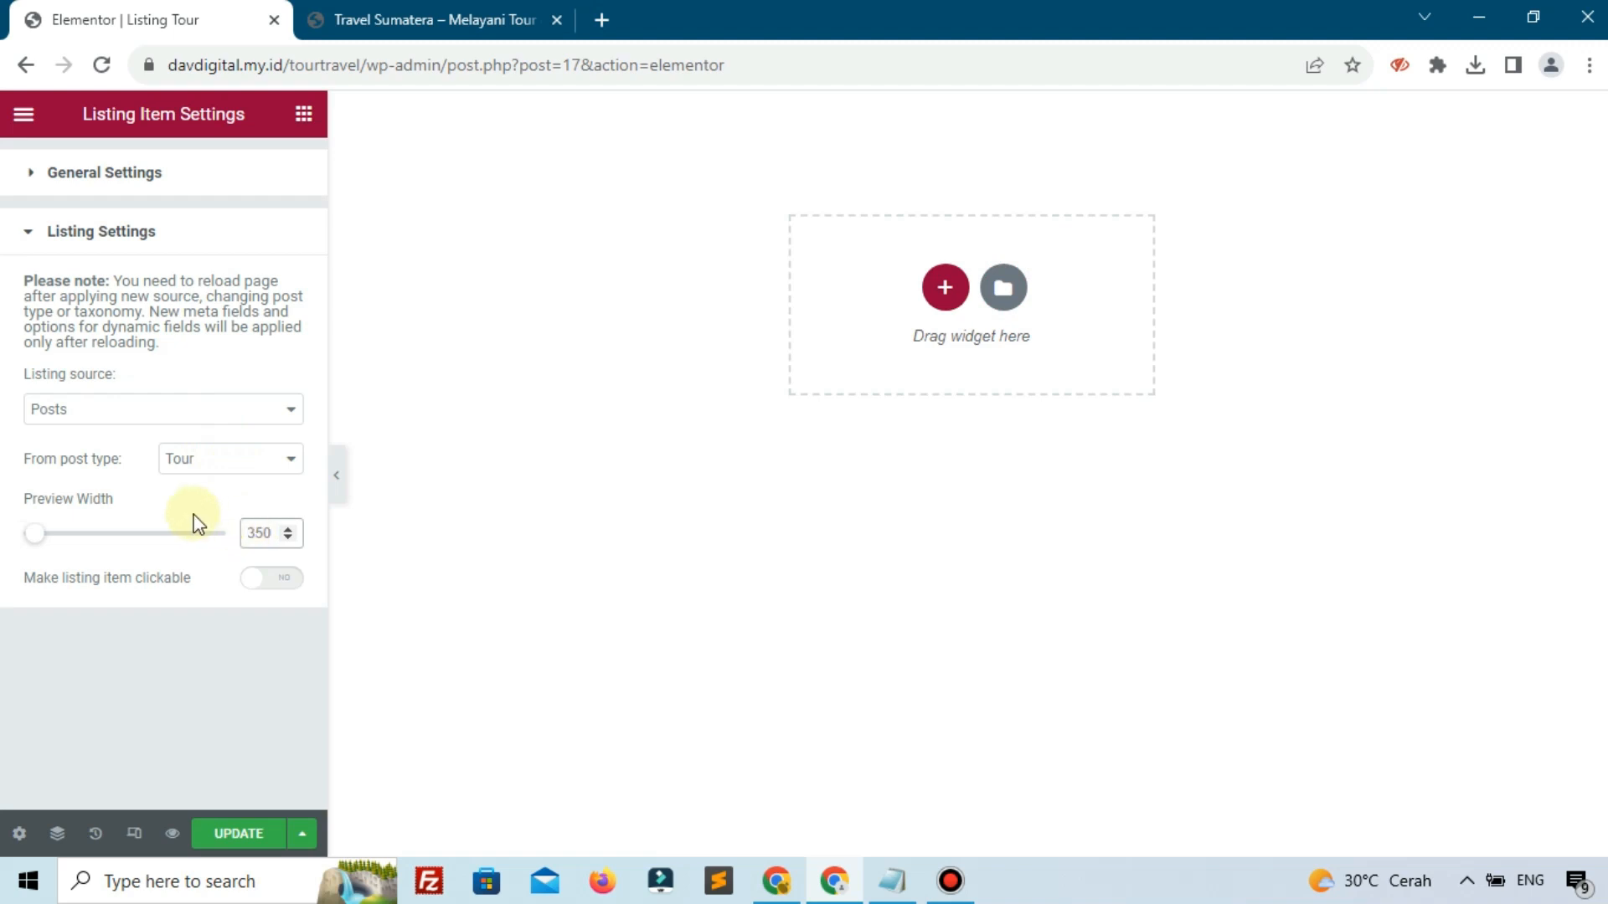
left_click(282, 581)
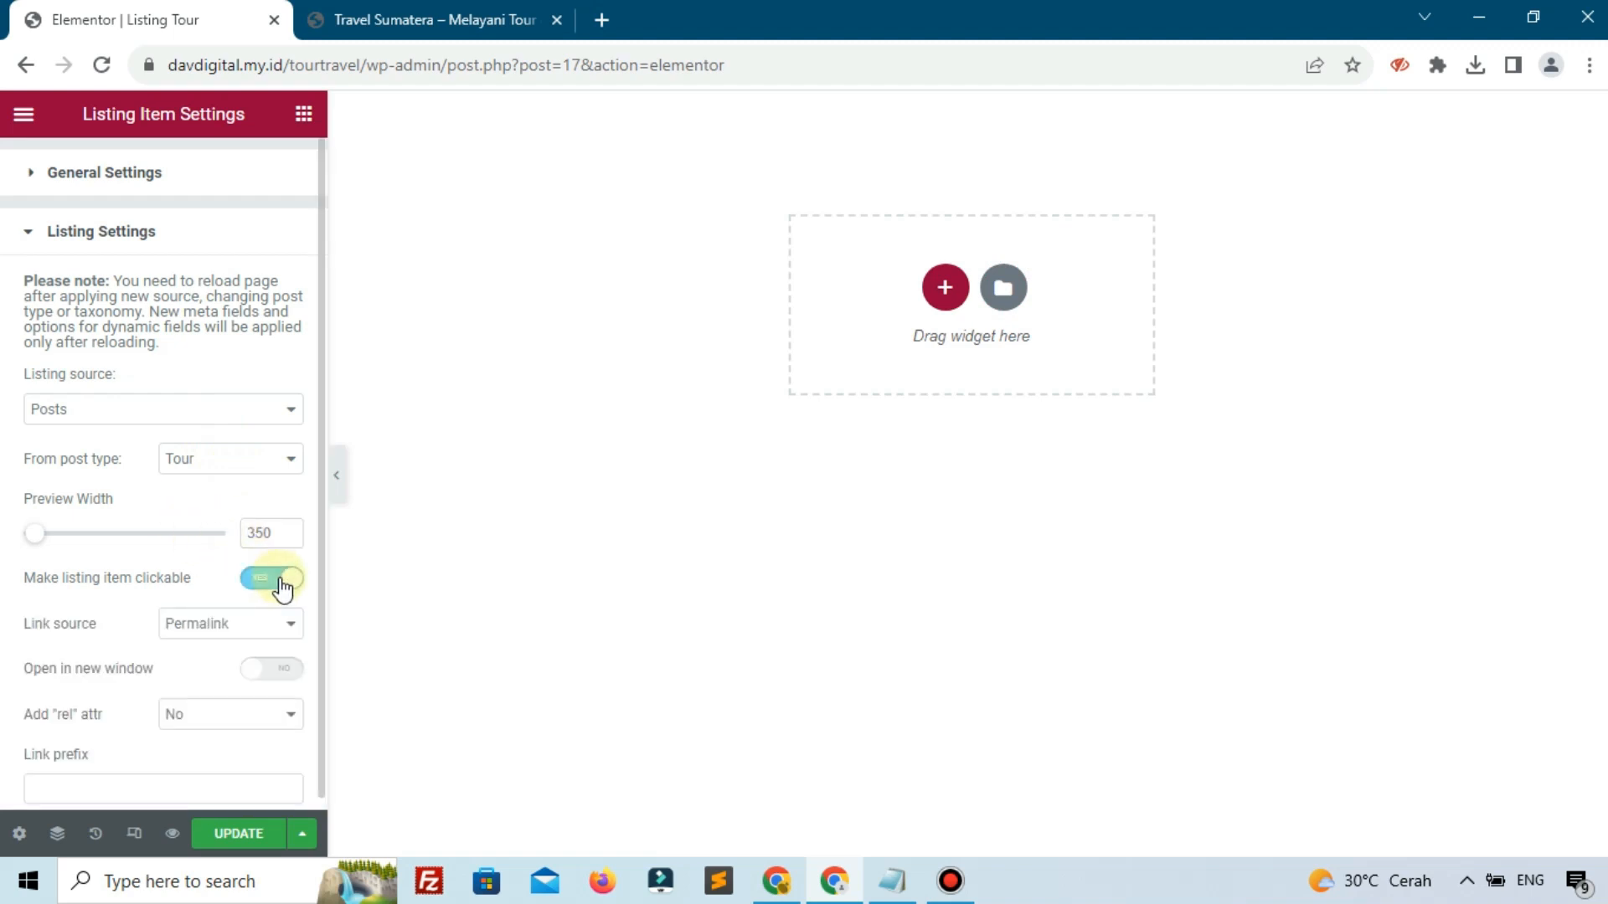
- Check the tour cards on the reference home page, and add a single-column section to the Listing Tour template
left_click(390, 33)
right_click(366, 469)
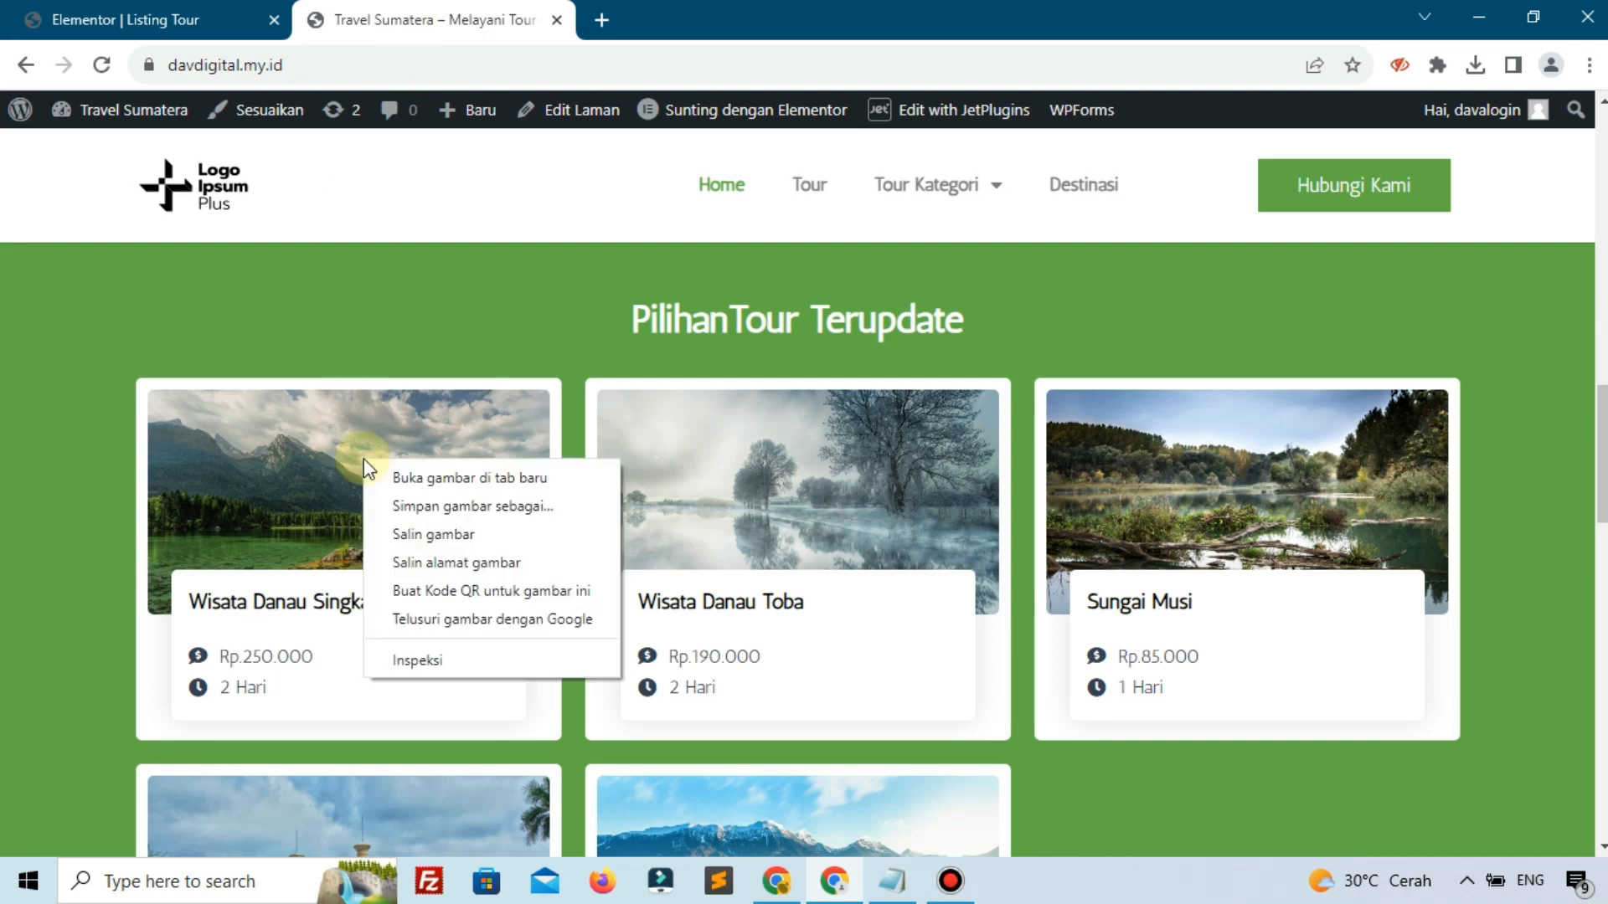
left_click(434, 298)
left_click(179, 20)
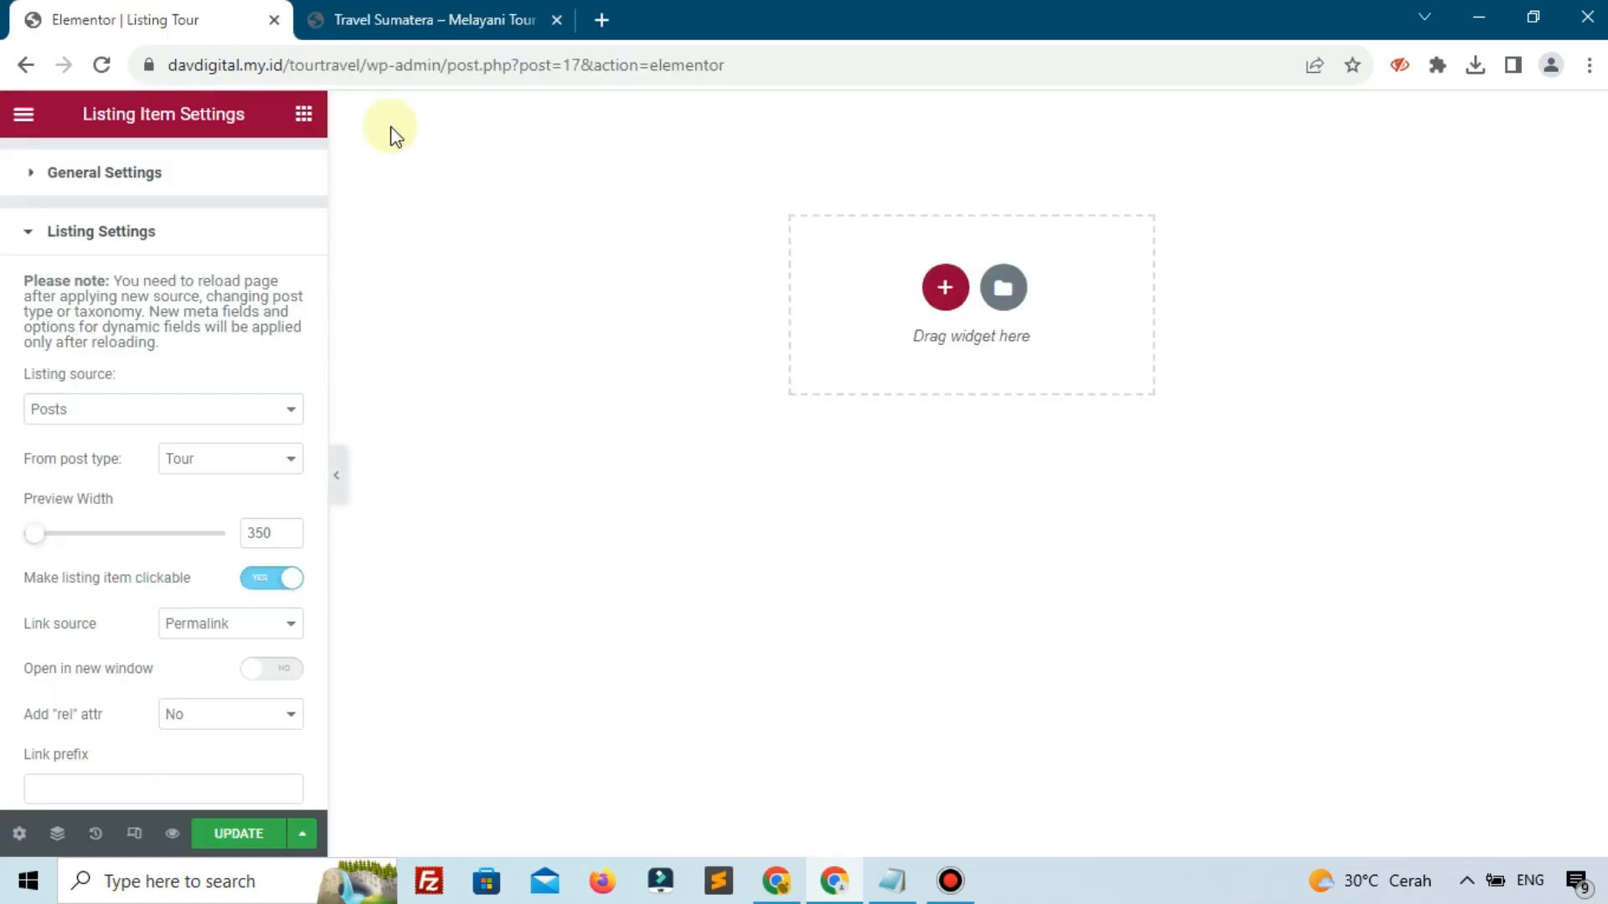
left_click(937, 289)
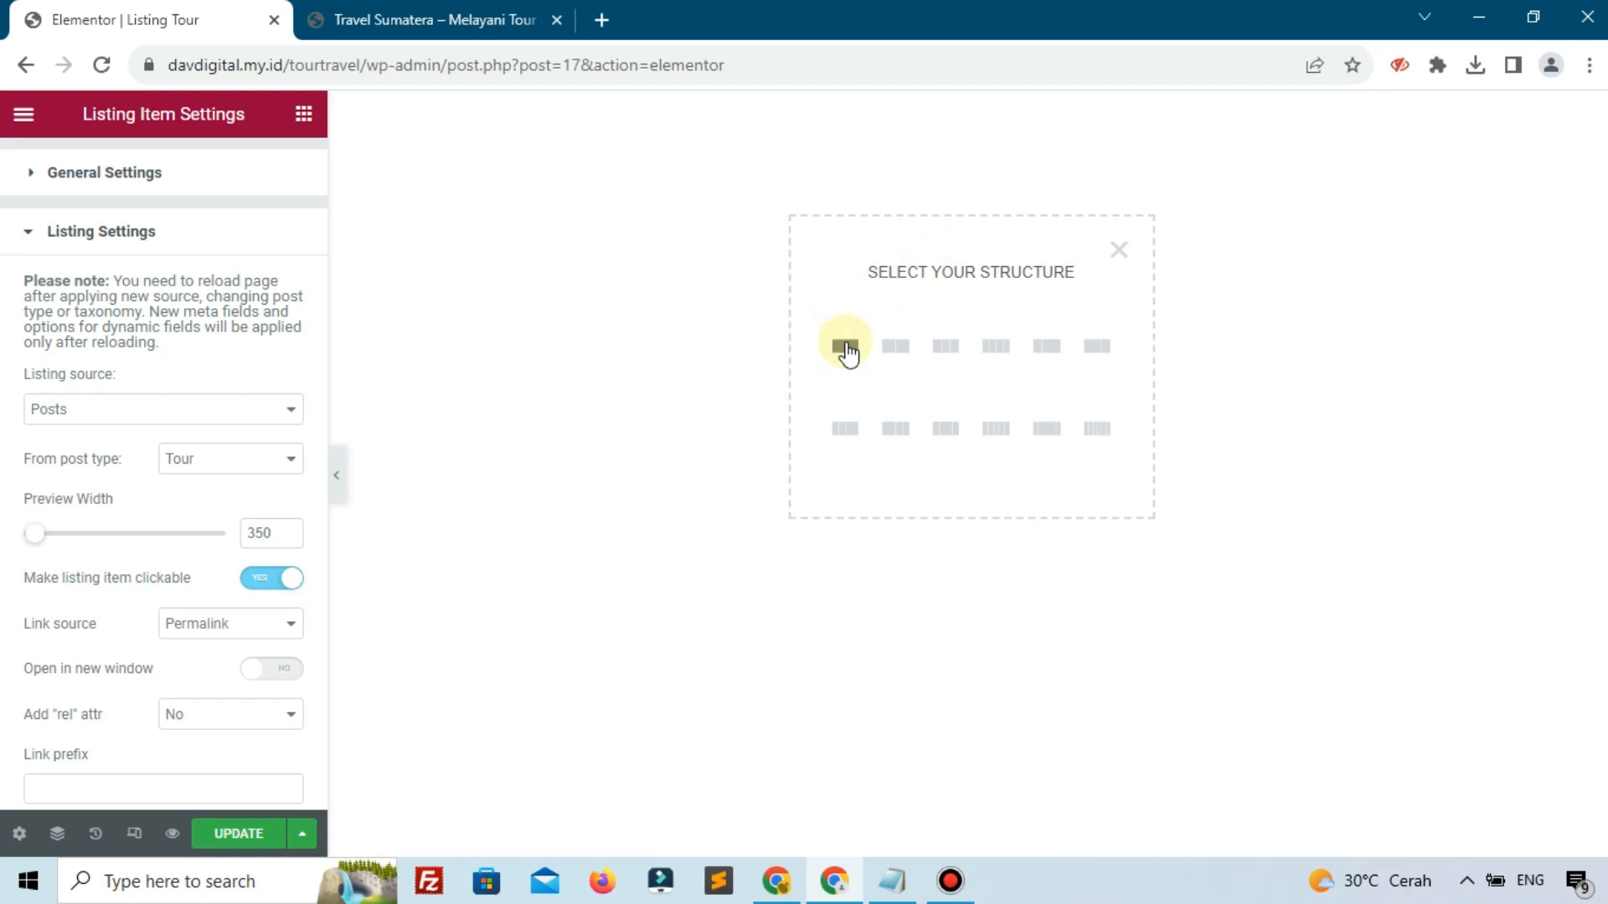
left_click(845, 346)
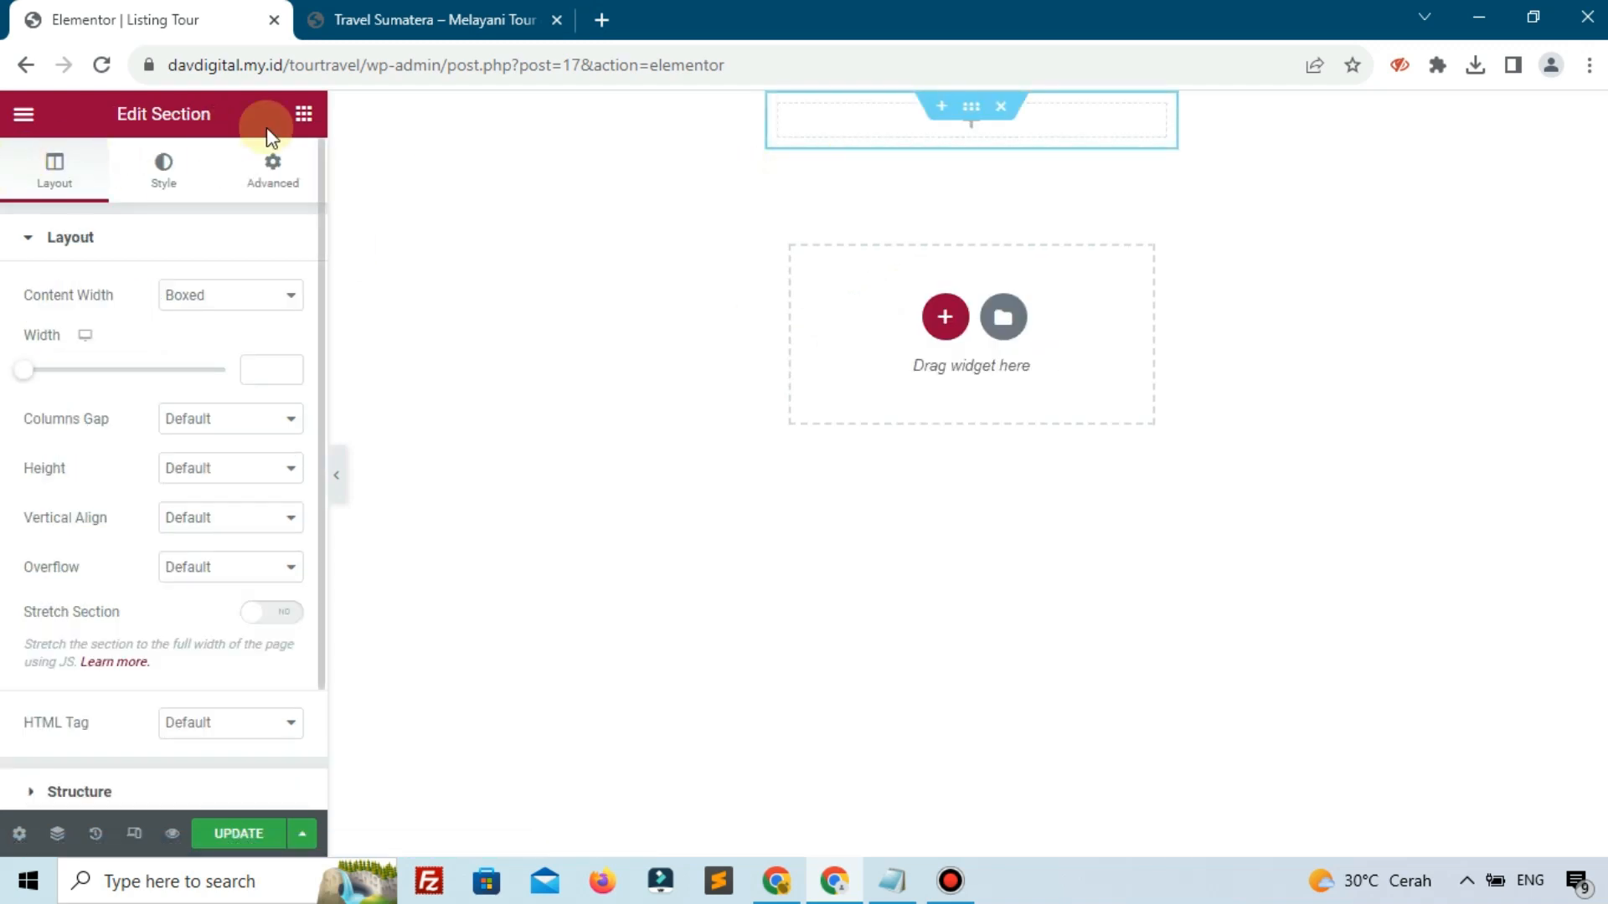
- Find the Dynamic Image widget, place it in the new section and look through its content settings
left_click(295, 118)
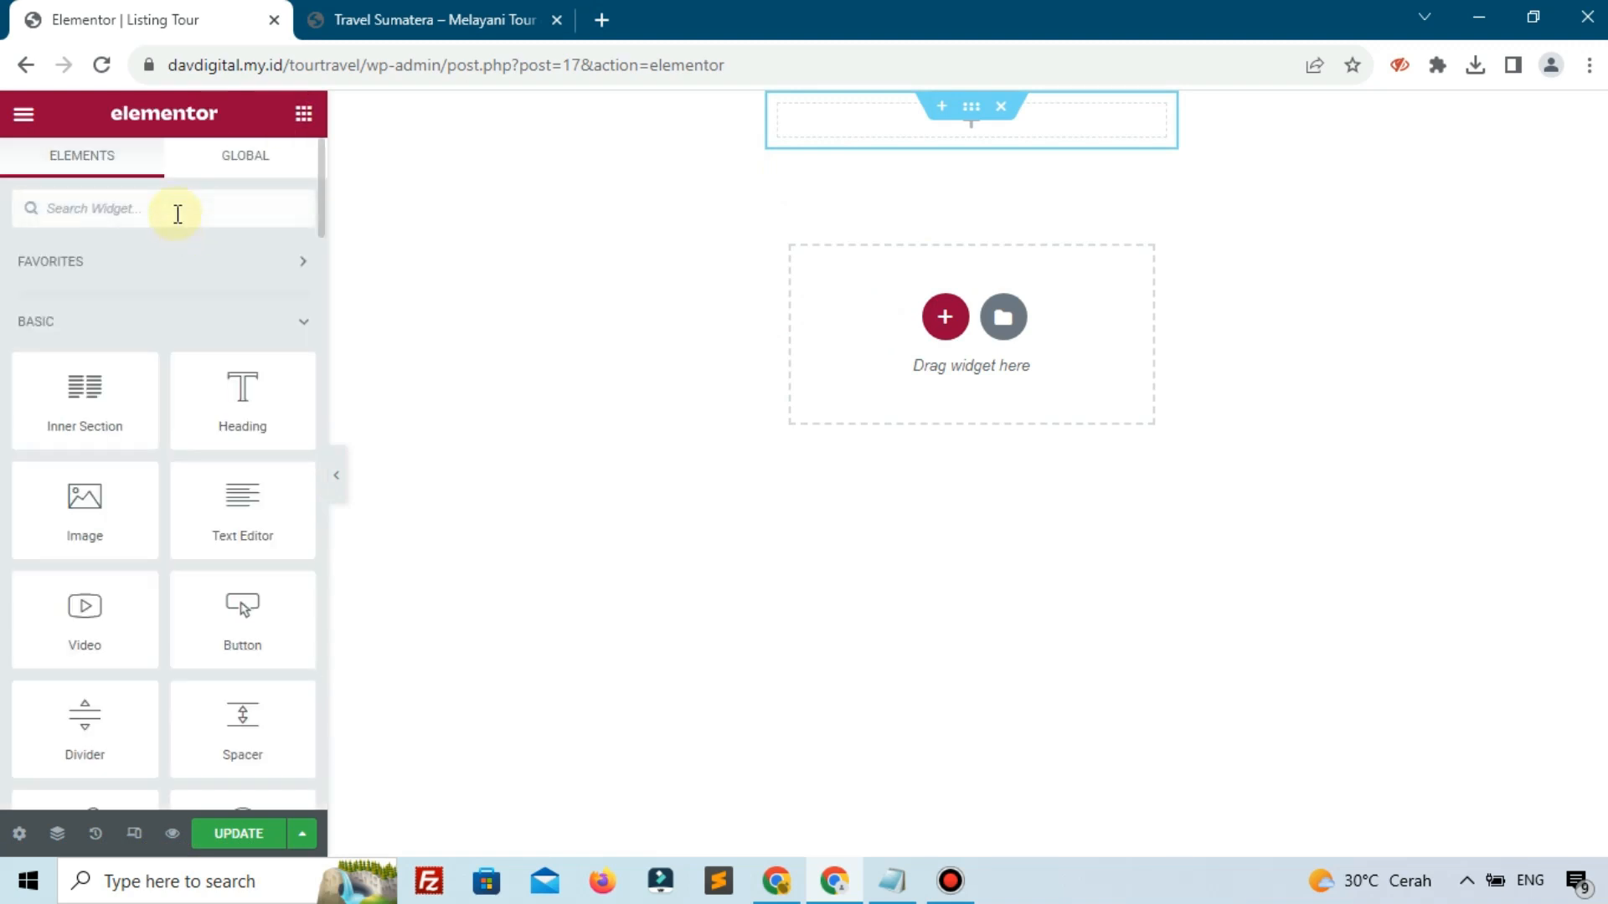
type("dyn")
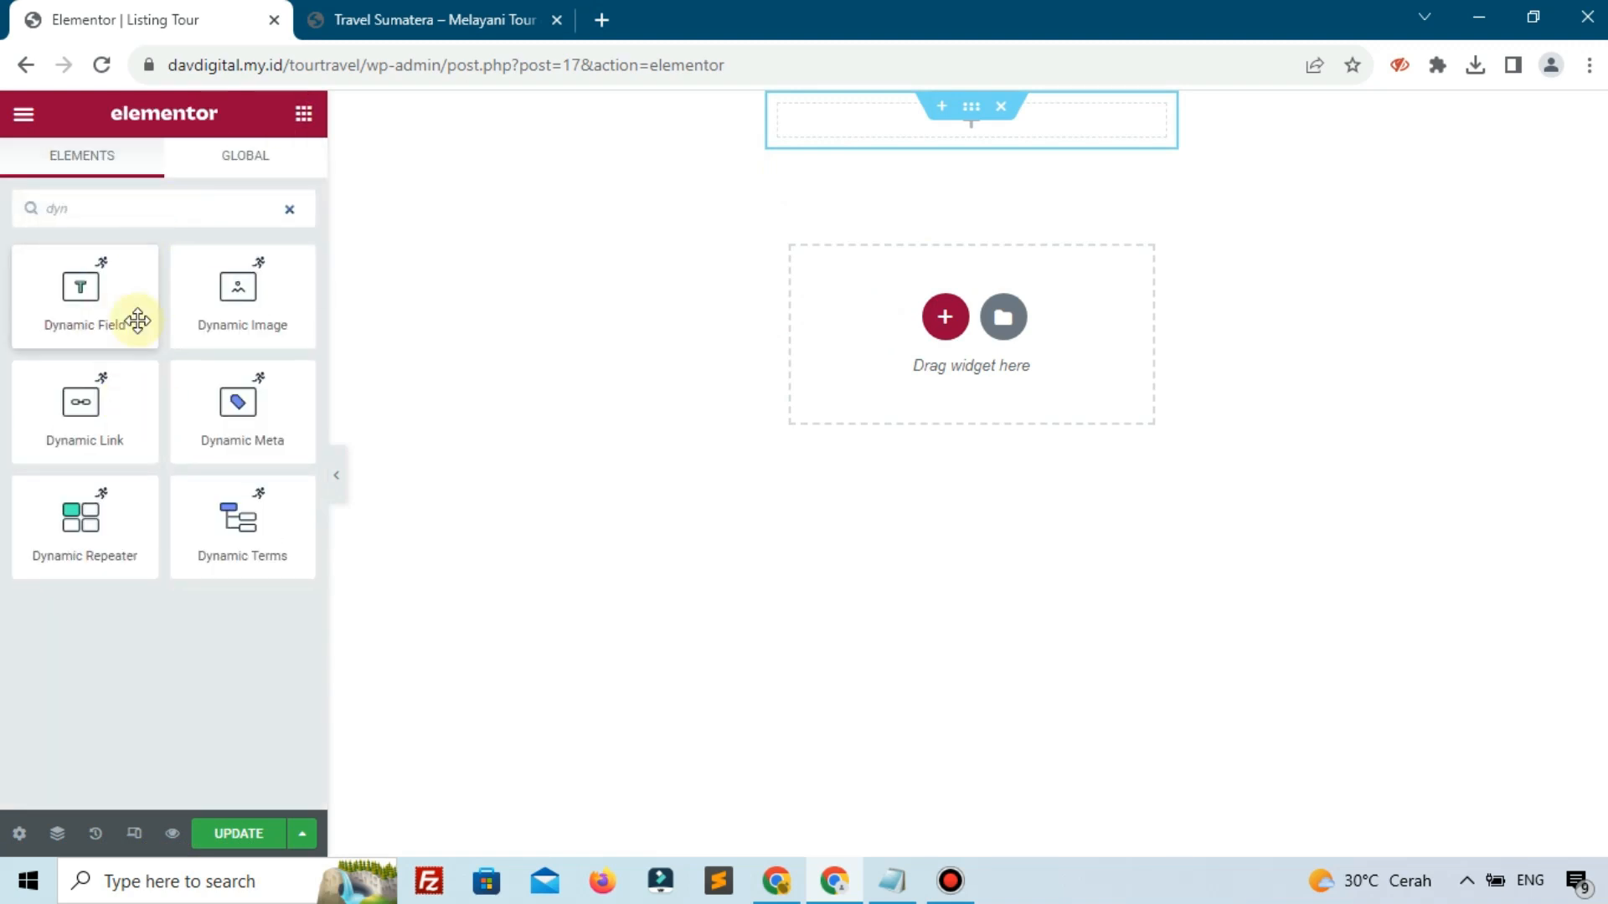
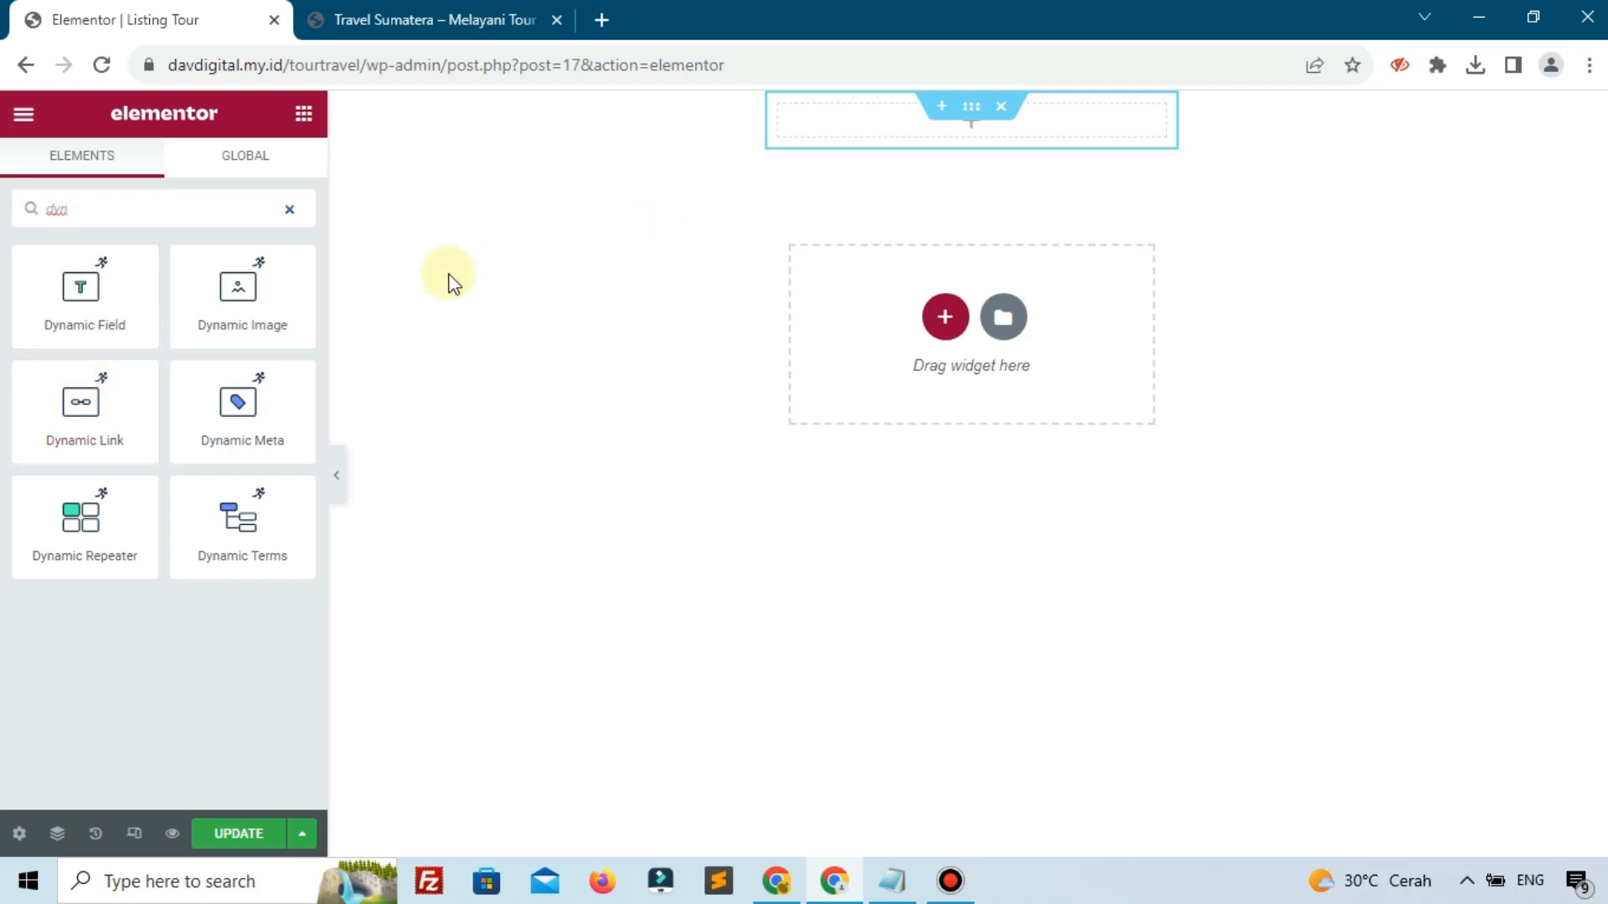
left_click_drag(269, 294, 858, 114)
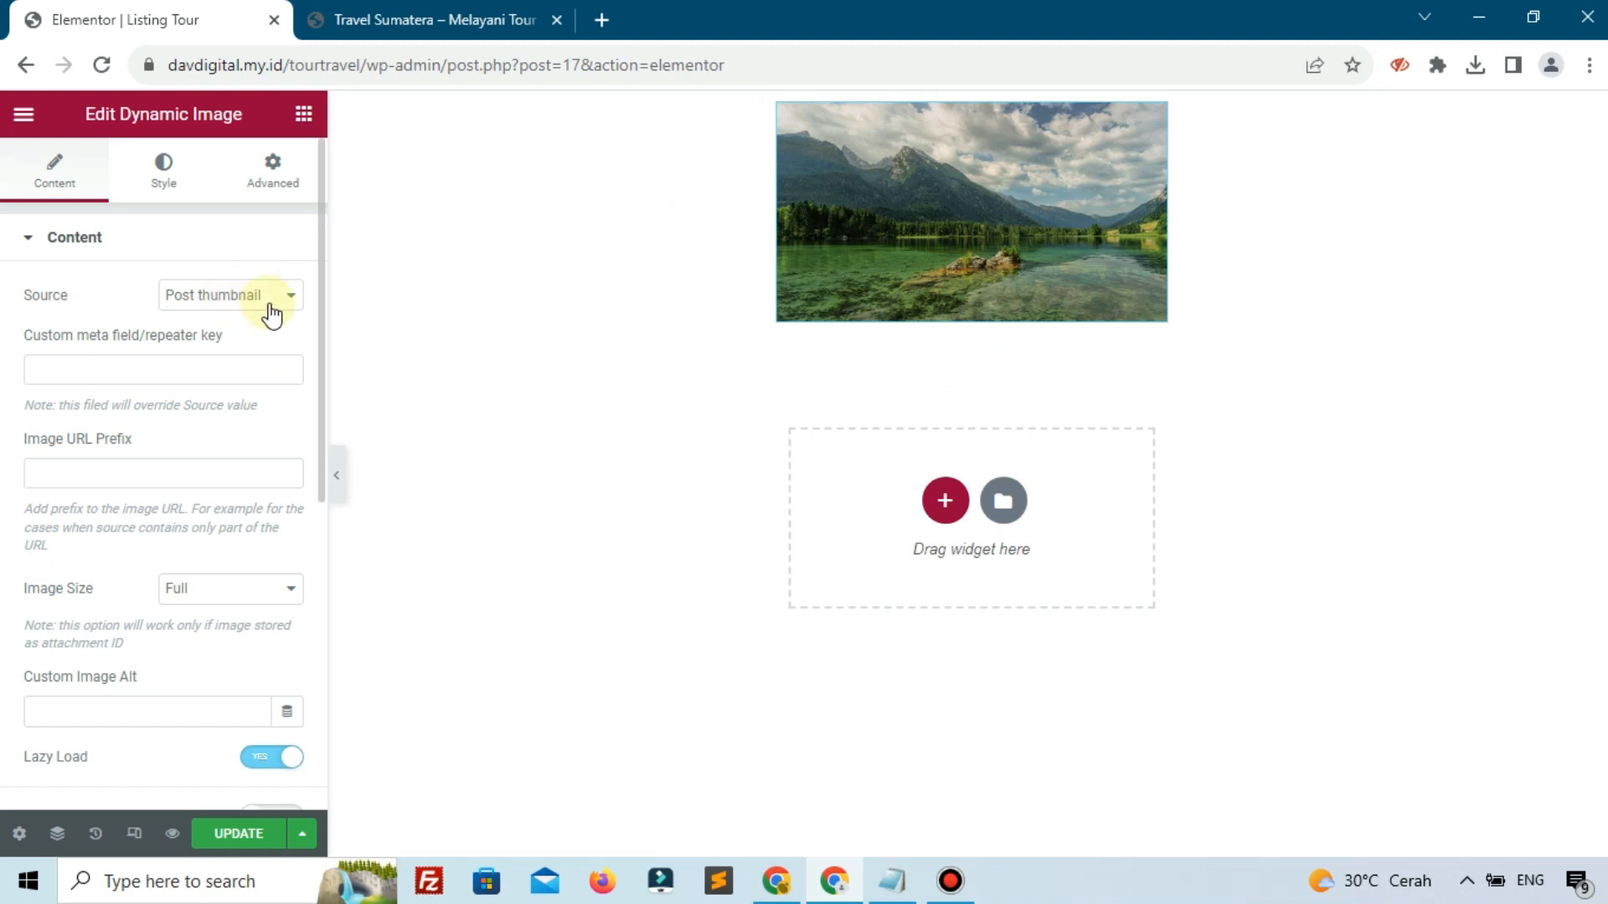
scroll(143, 514, "down", 6)
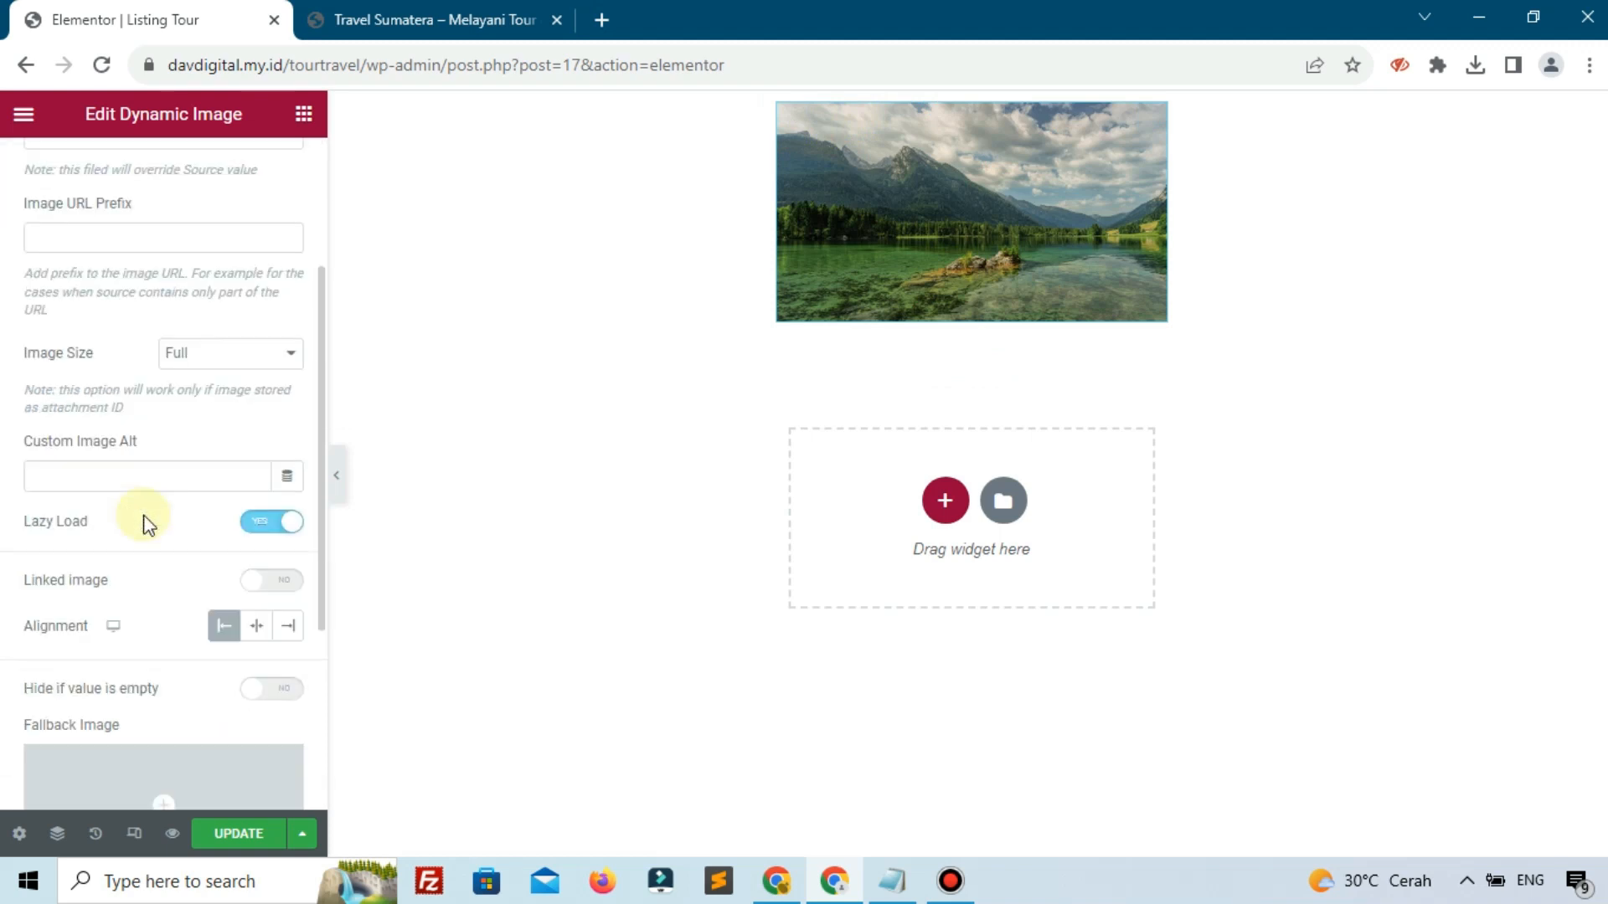
scroll(155, 512, "up", 4)
scroll(160, 510, "up", 3)
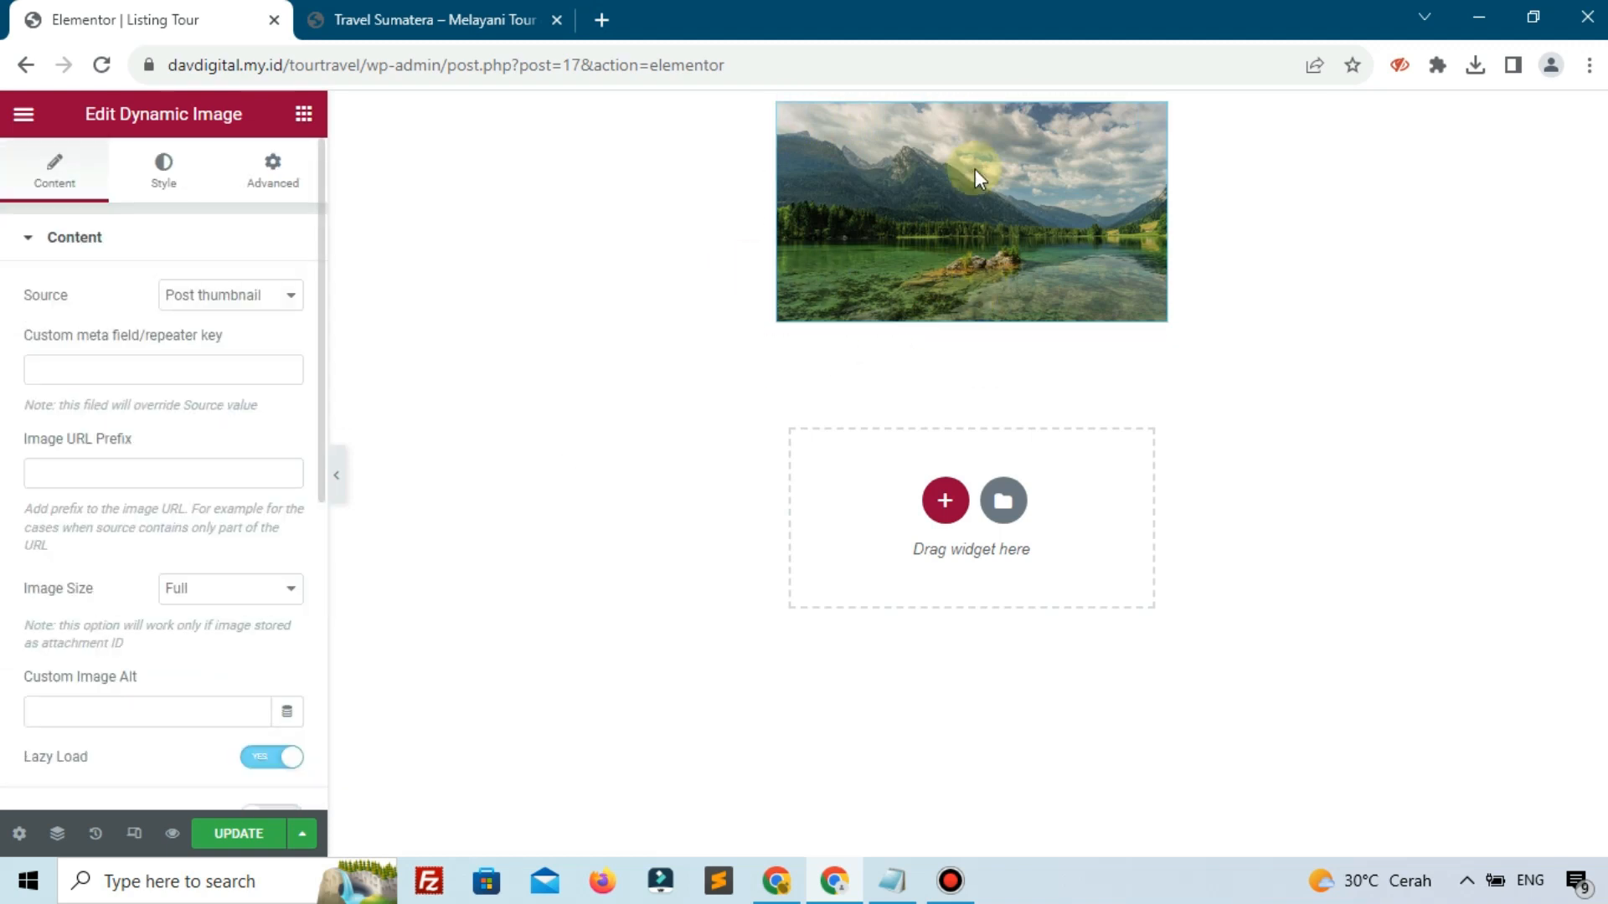
- Give the section containing the tour image a classic background in white, #FFFFFF
left_click(973, 107)
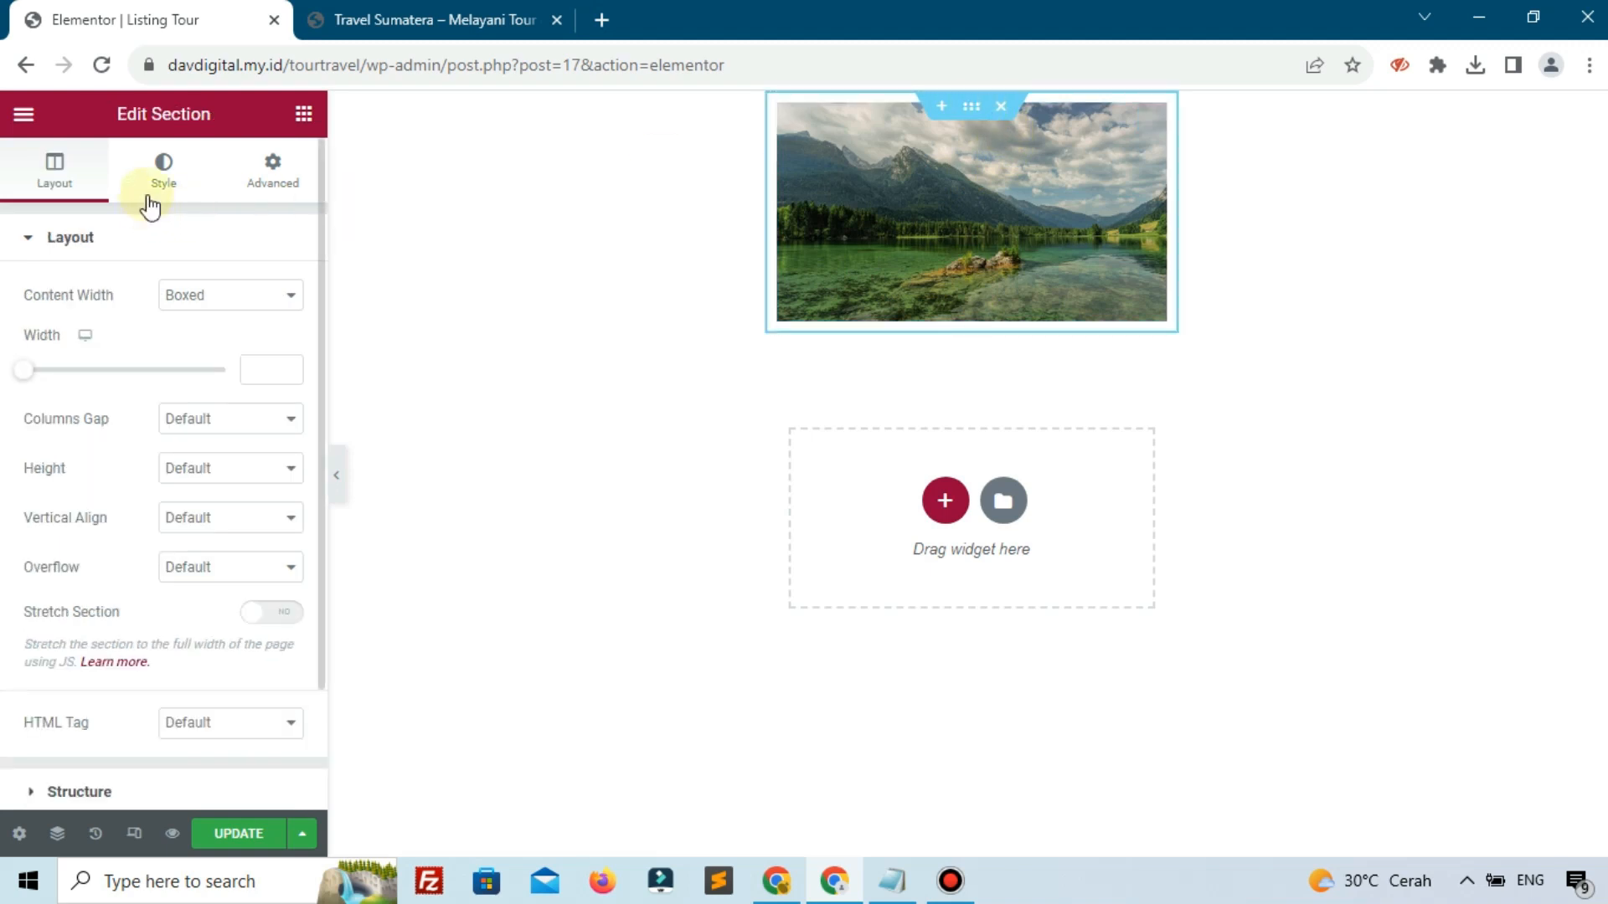
left_click(159, 168)
left_click(191, 344)
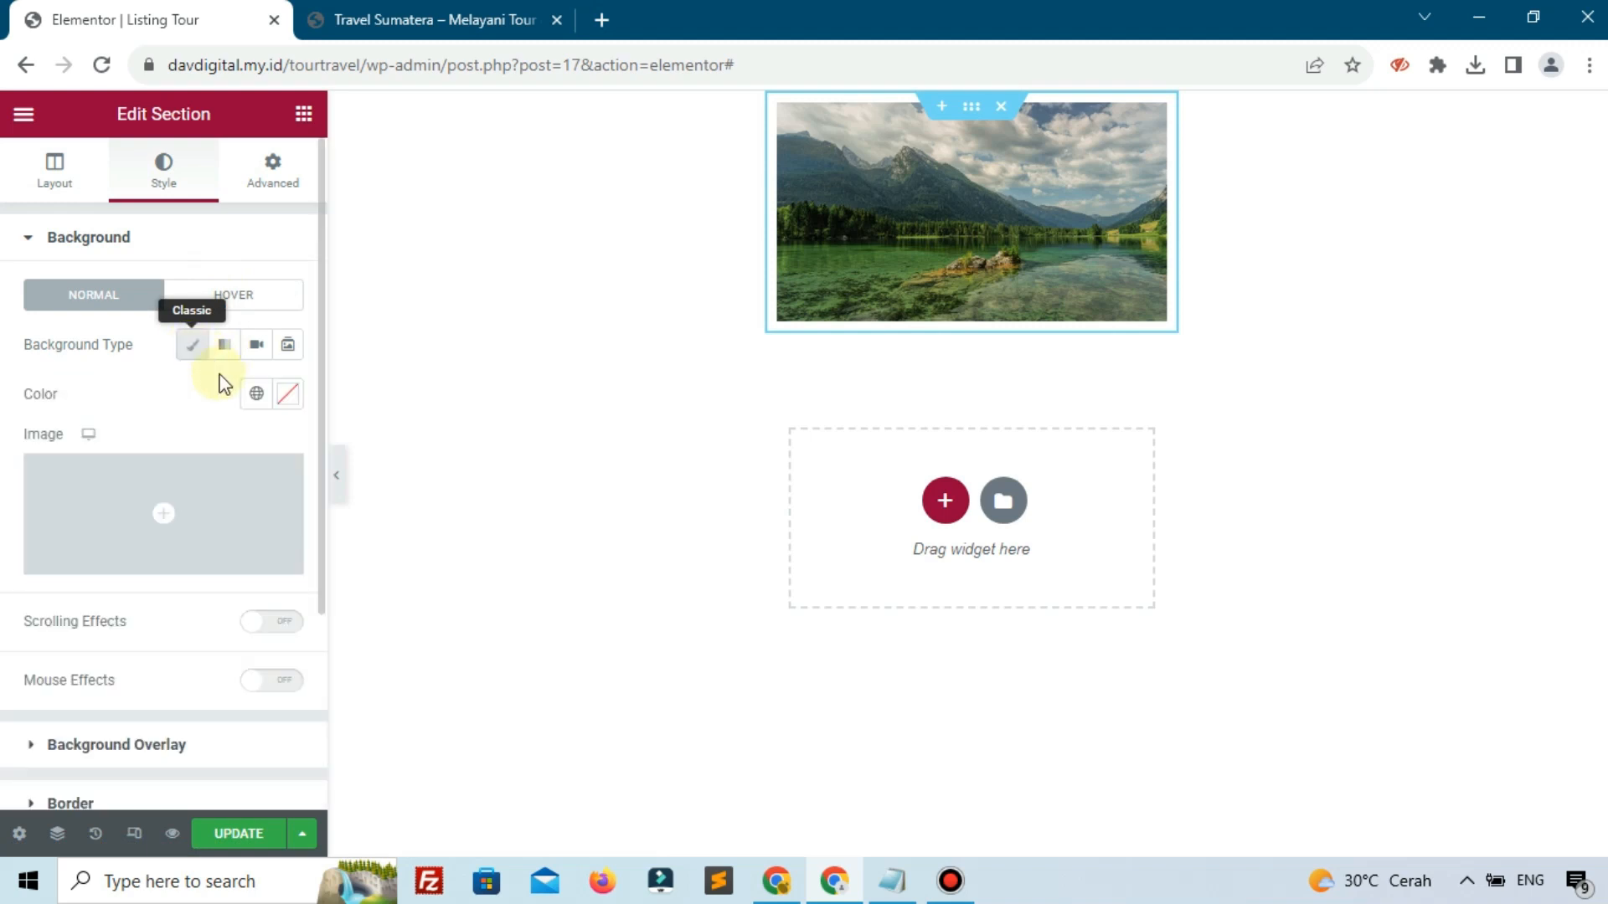
left_click(288, 395)
left_click_drag(259, 546, 27, 375)
left_click(99, 393)
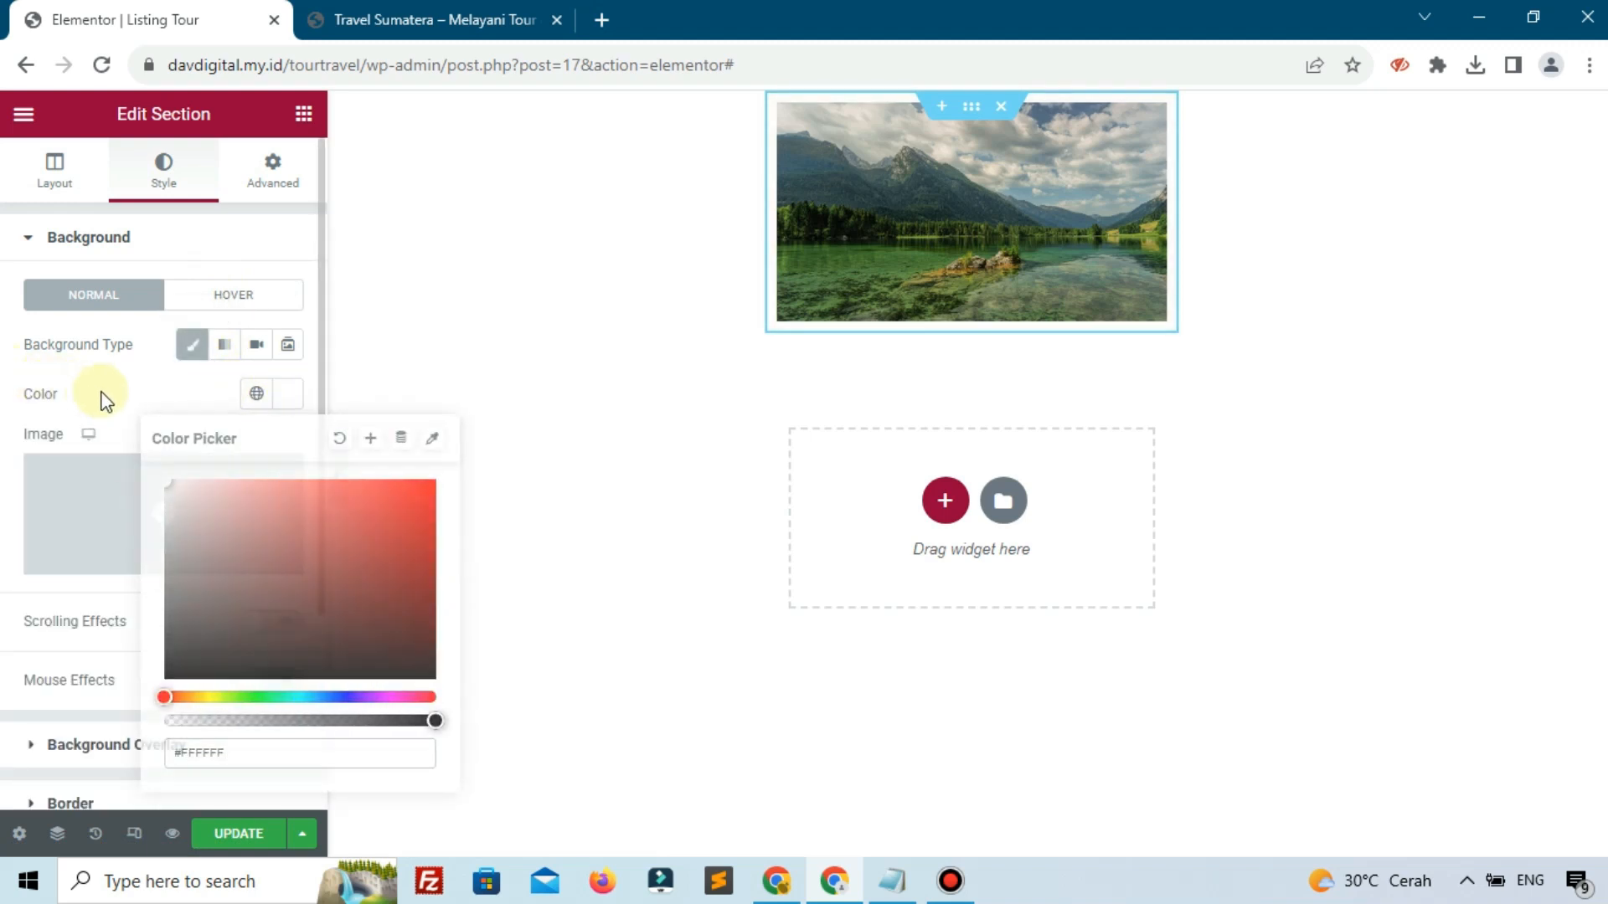
- Add an inner section below the tour image, reduce it to a single column and open its settings
left_click(302, 127)
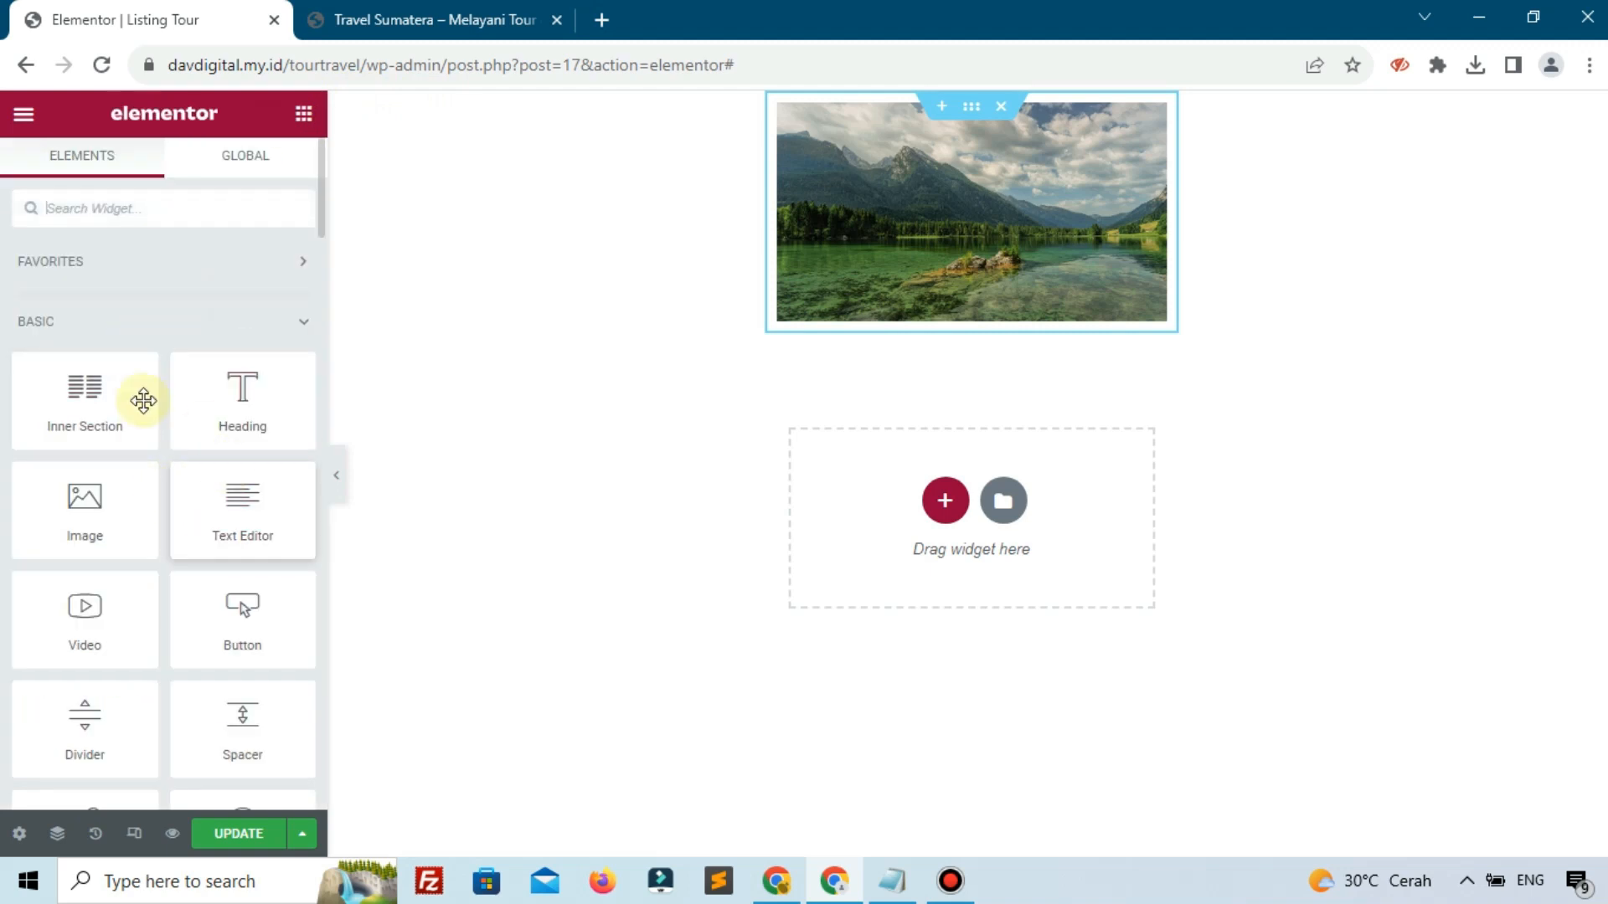
left_click_drag(98, 386, 954, 325)
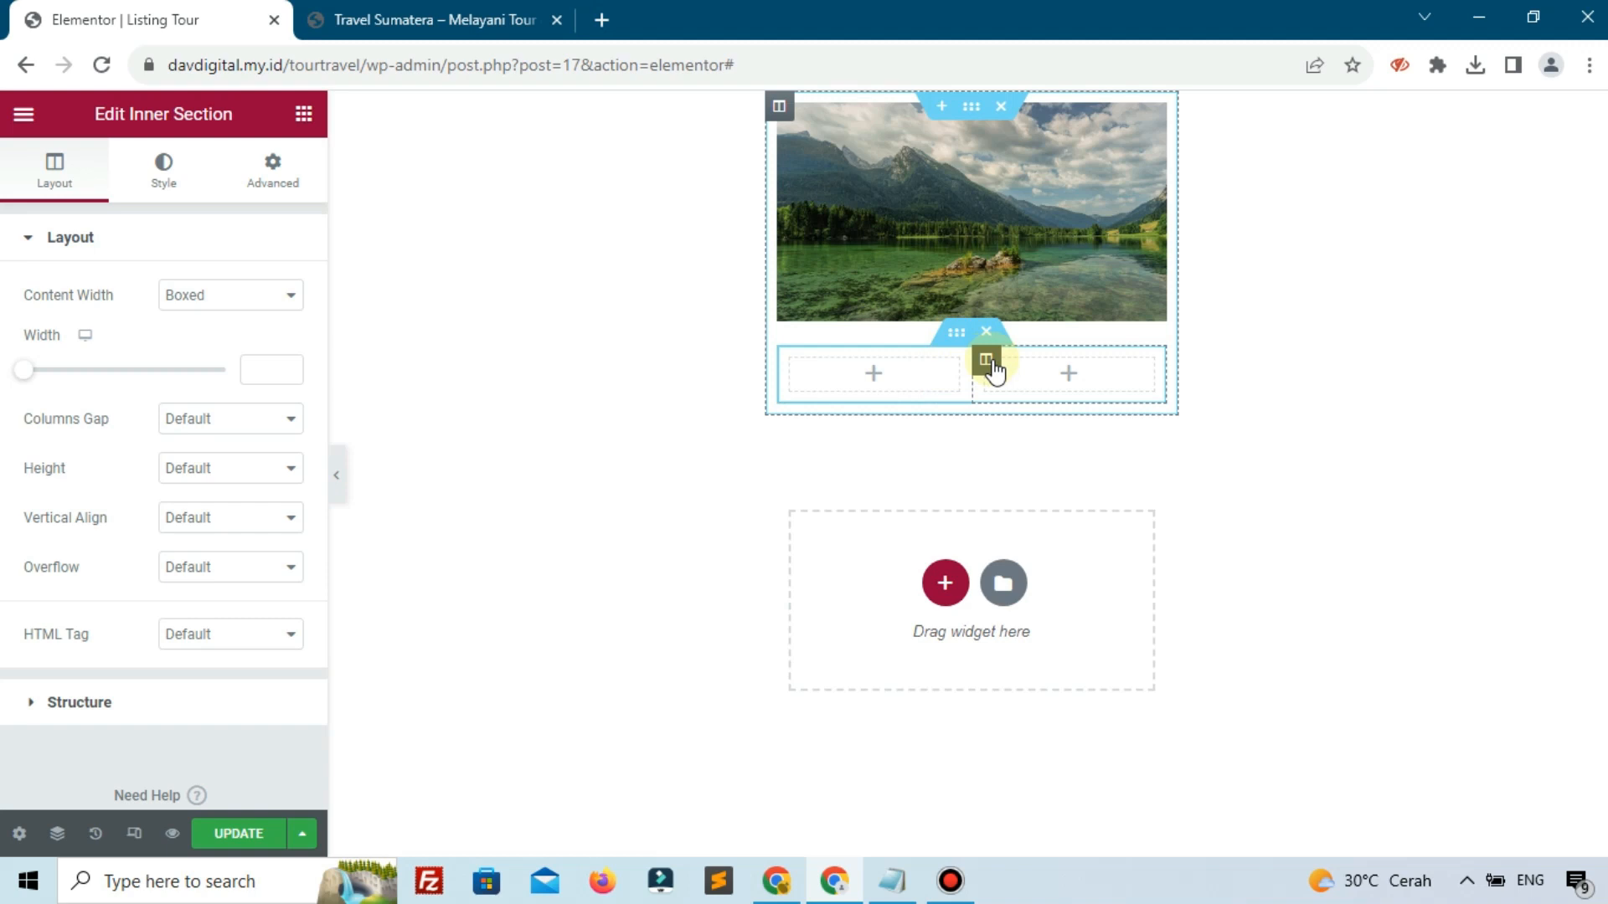
right_click(988, 362)
left_click(1068, 698)
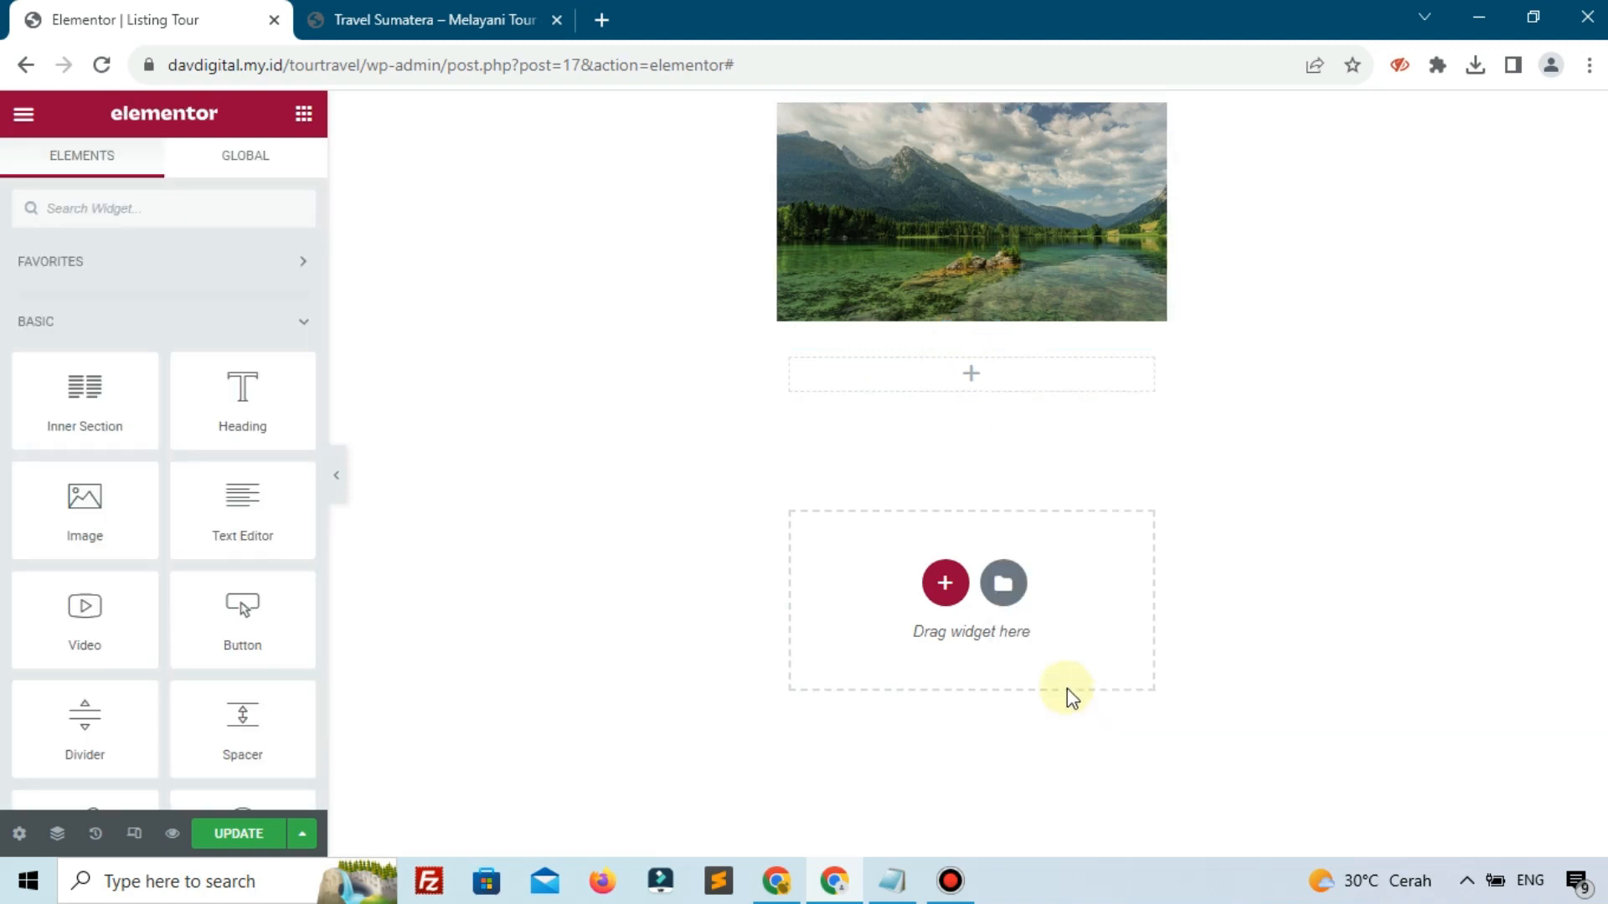
left_click(949, 335)
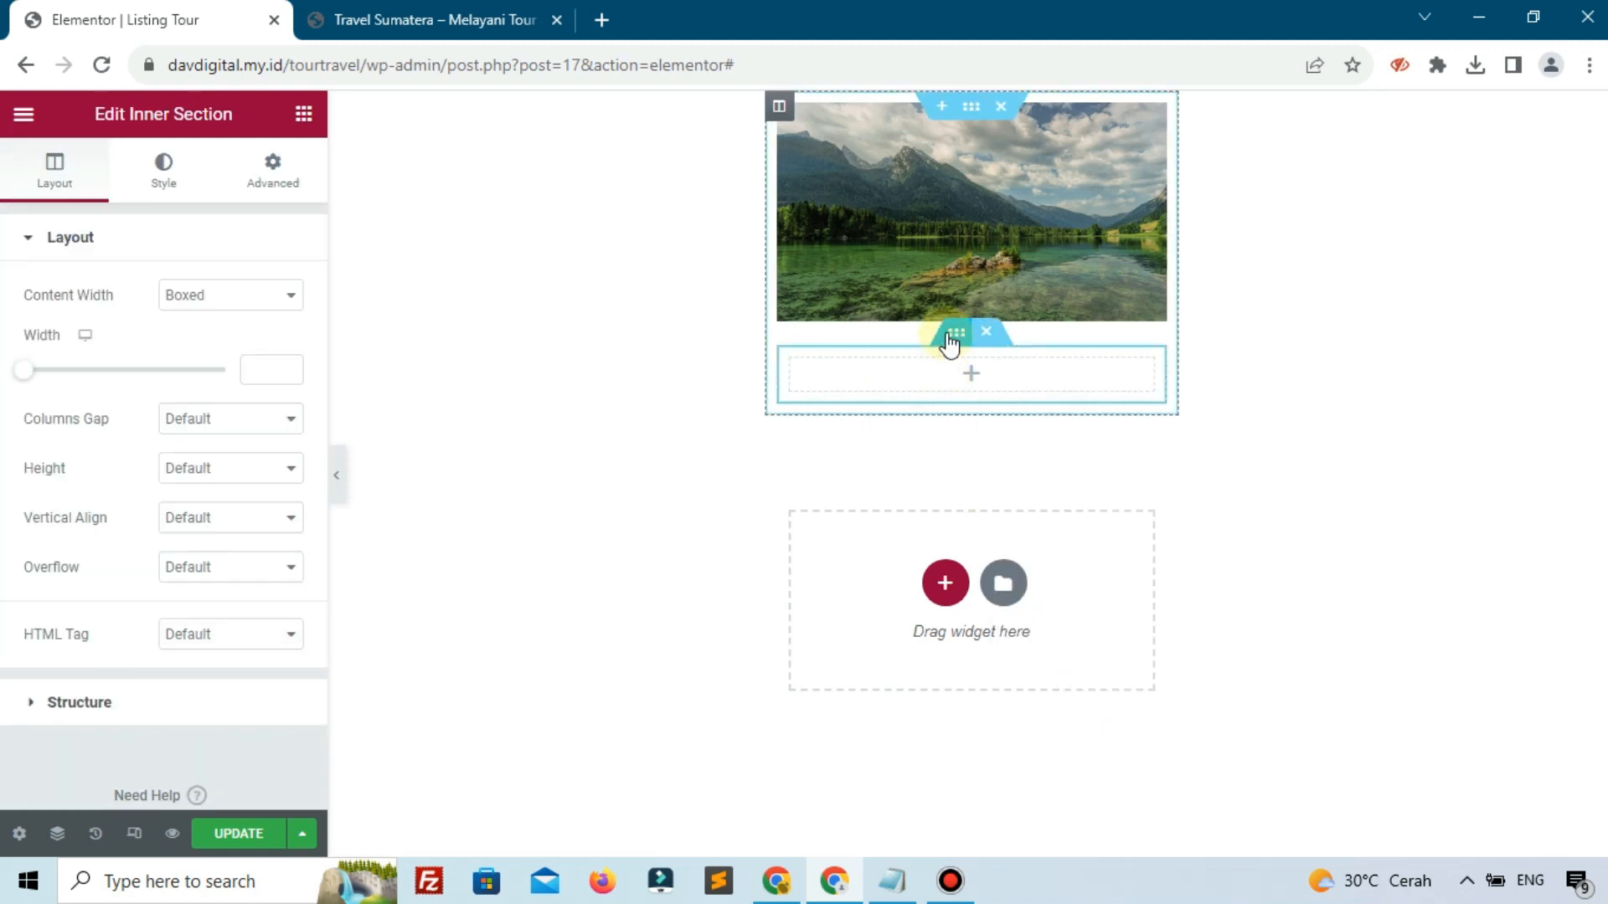
- Set the inner section's width to 300 px and give its column a classic white background
left_click(272, 368)
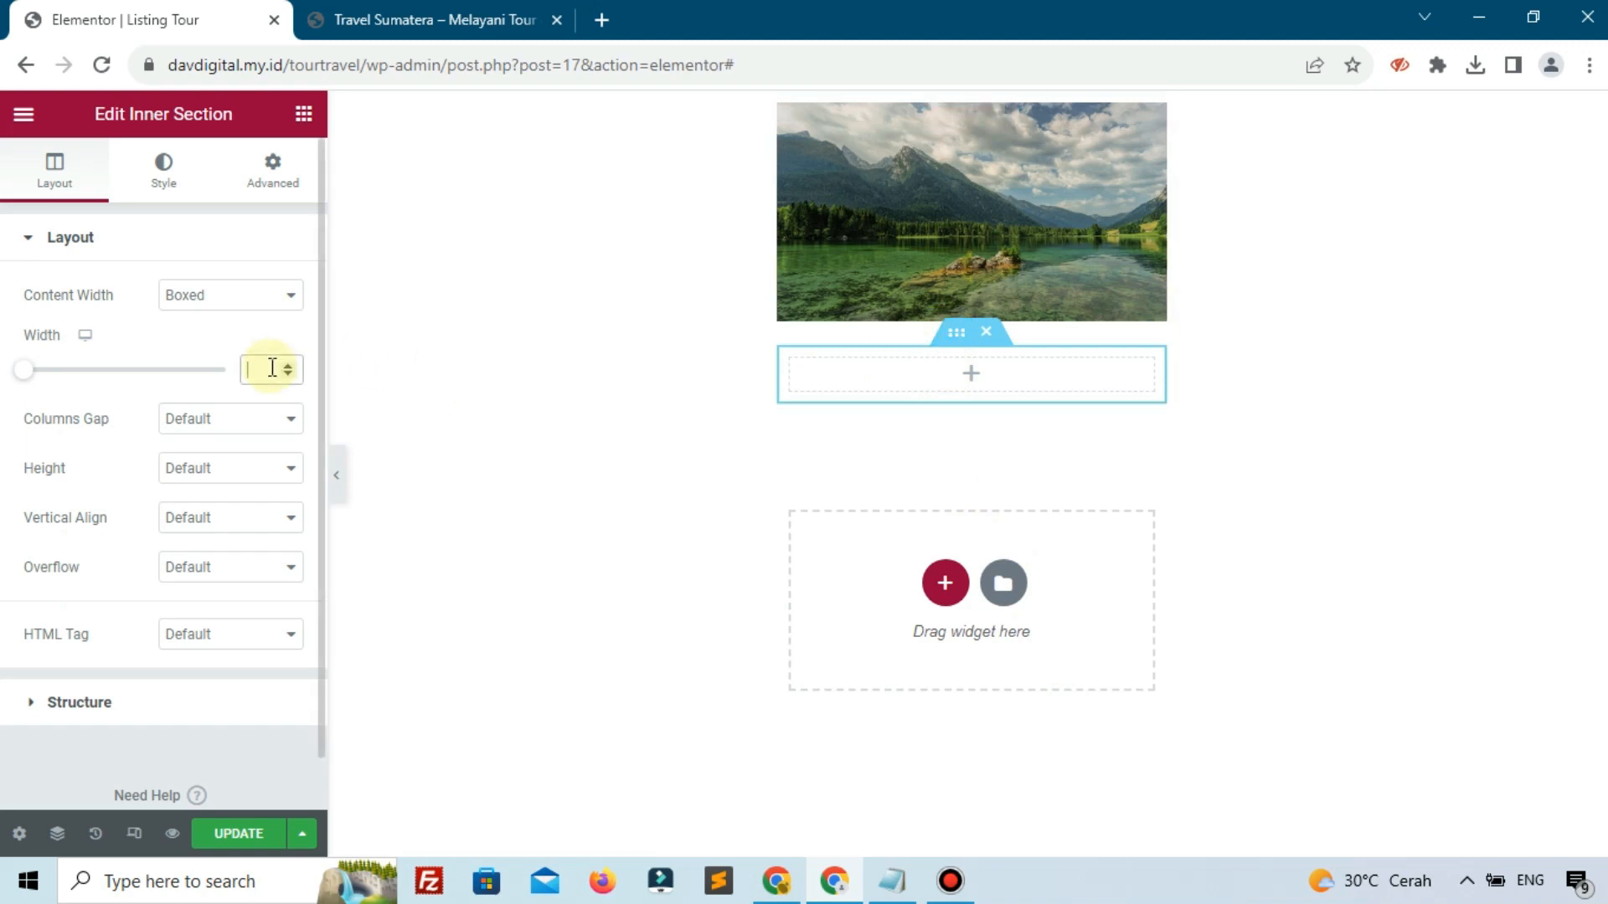
type("300")
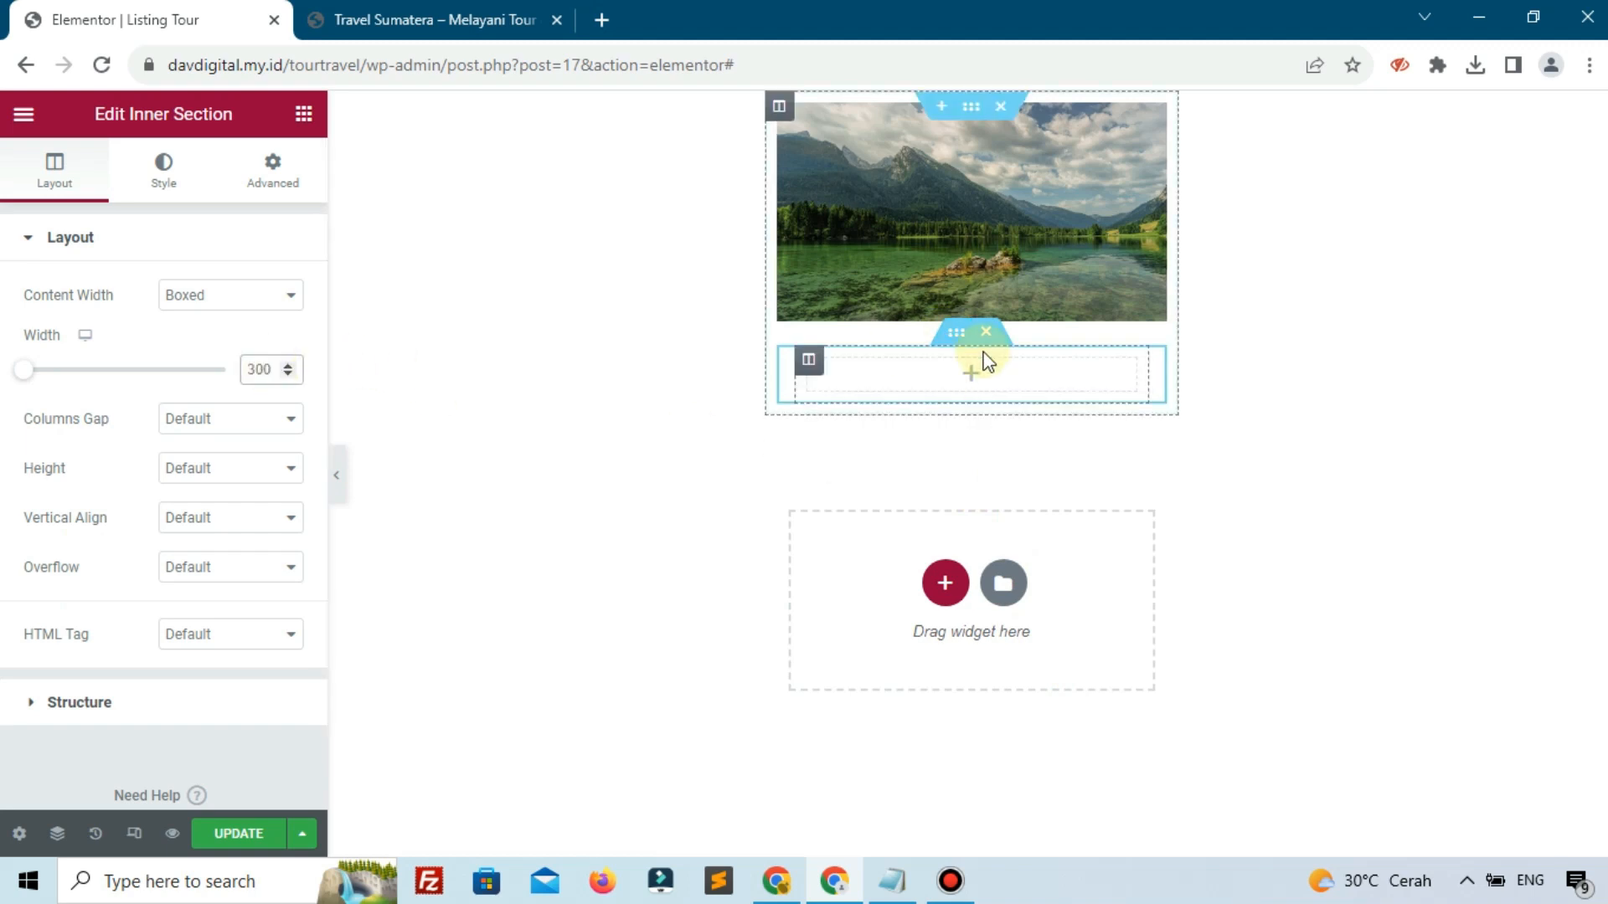
left_click(809, 360)
left_click(163, 172)
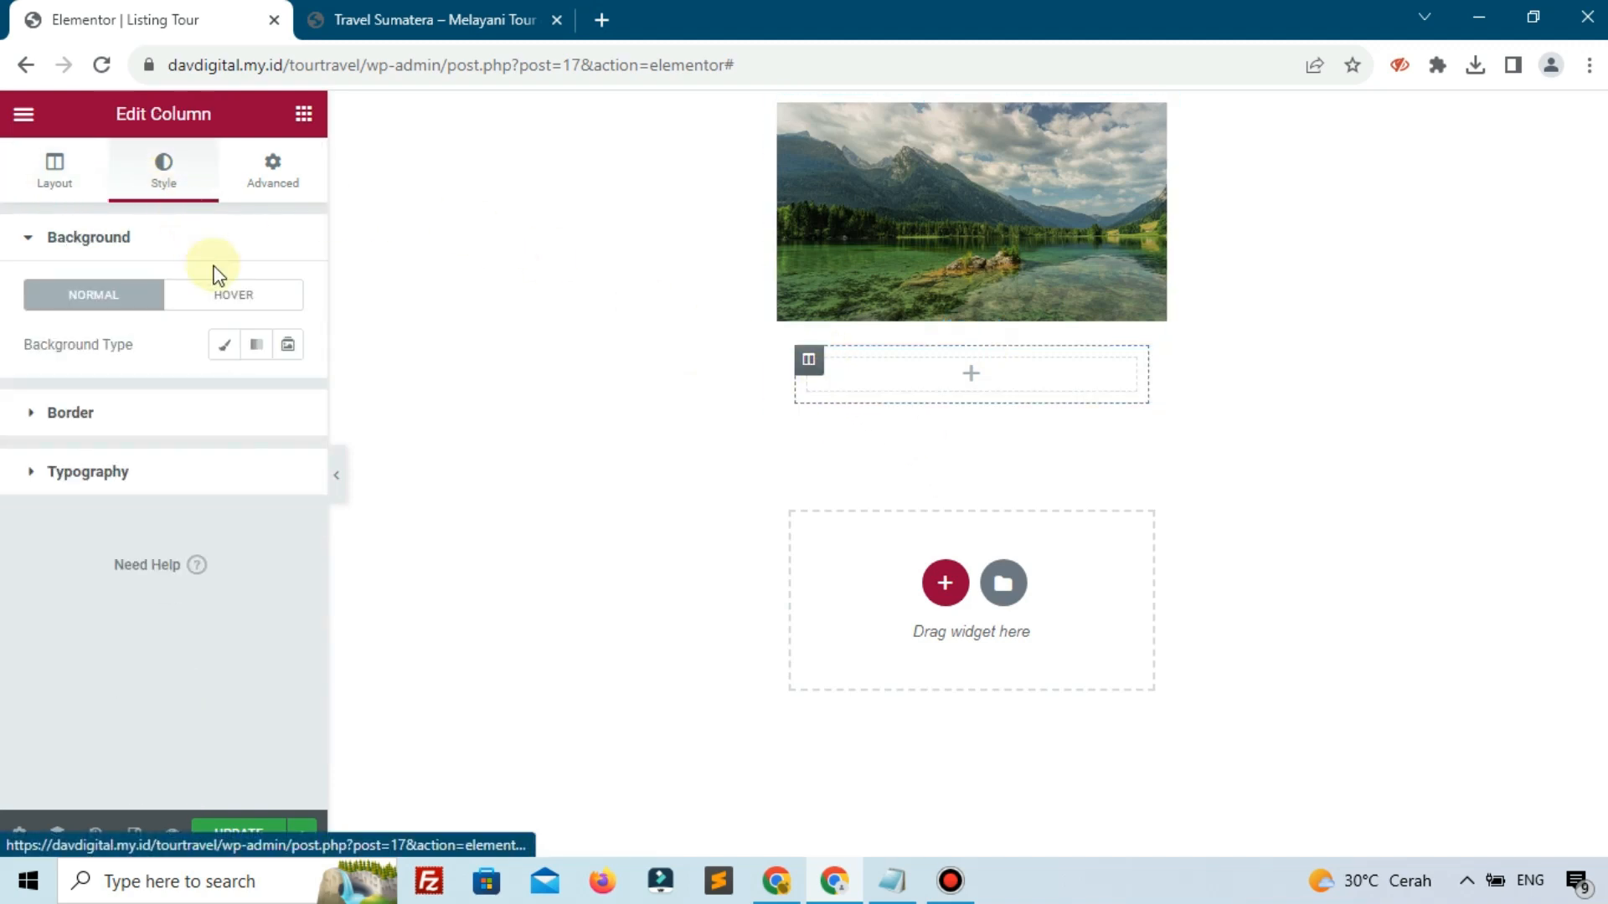
left_click(223, 345)
left_click(287, 393)
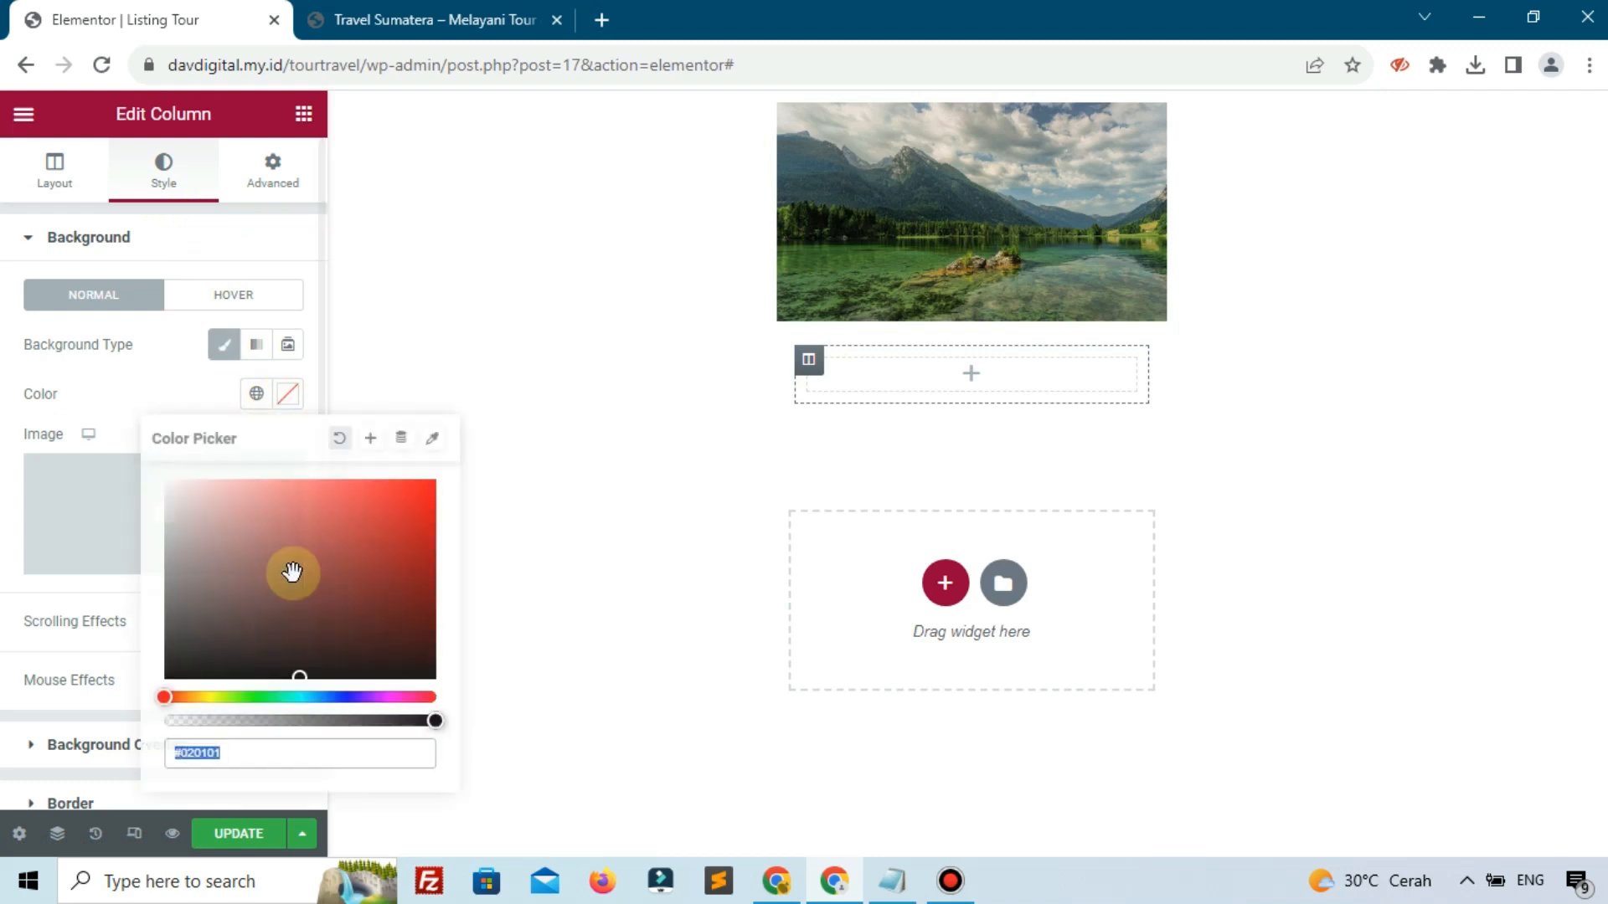
left_click(159, 394)
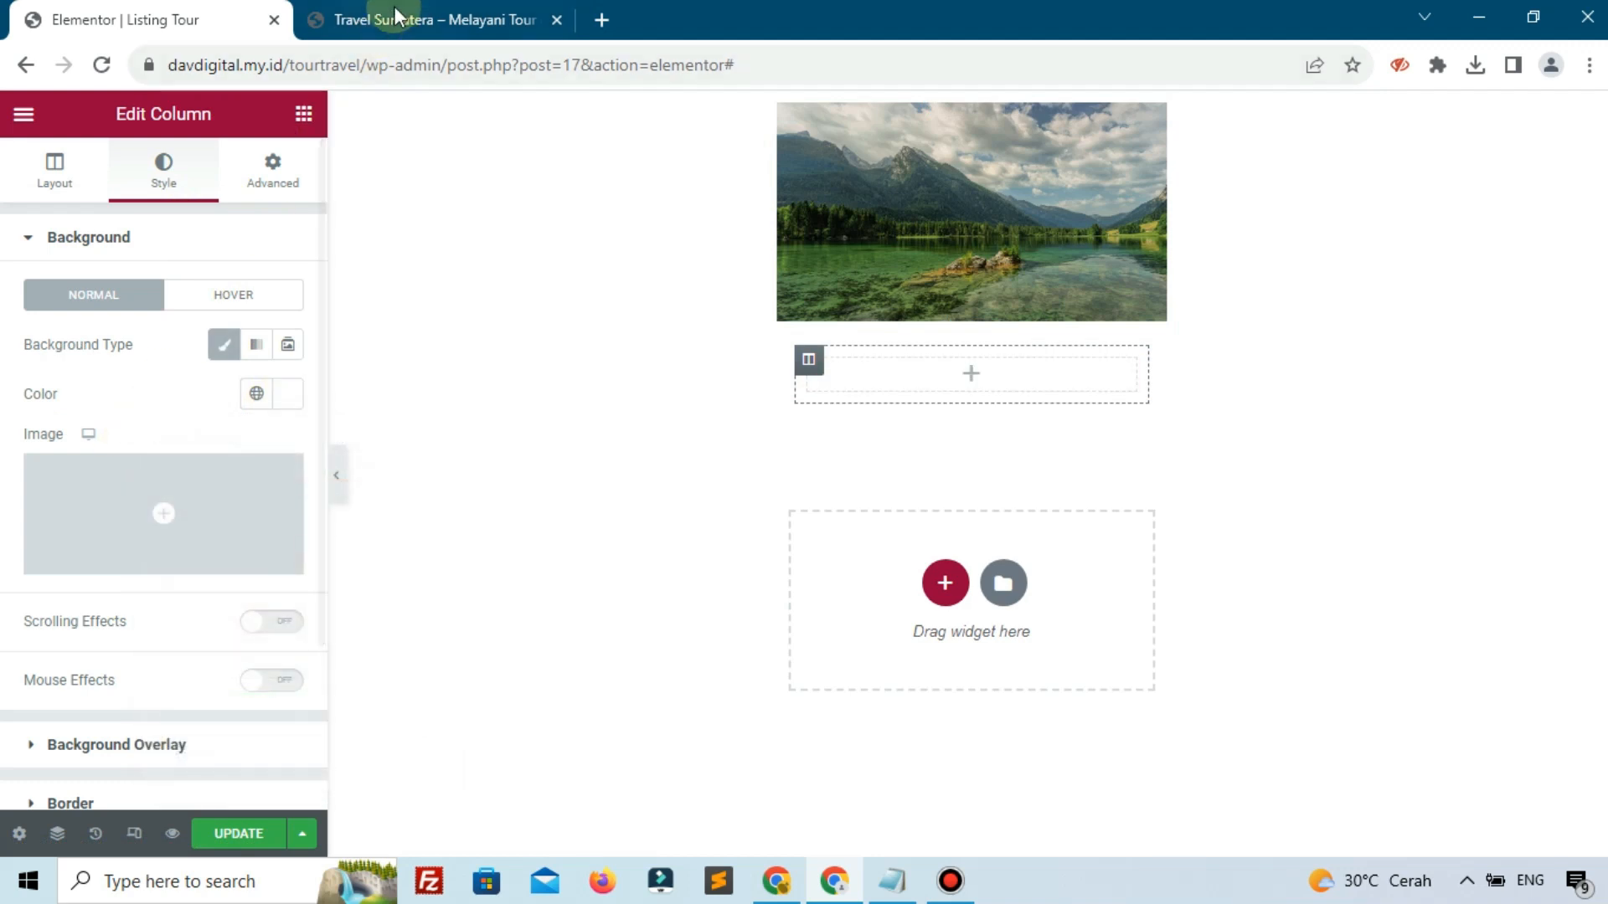
- Check the reference tour cards, and place a Dynamic Field widget in the inner section below the tour image
left_click(393, 19)
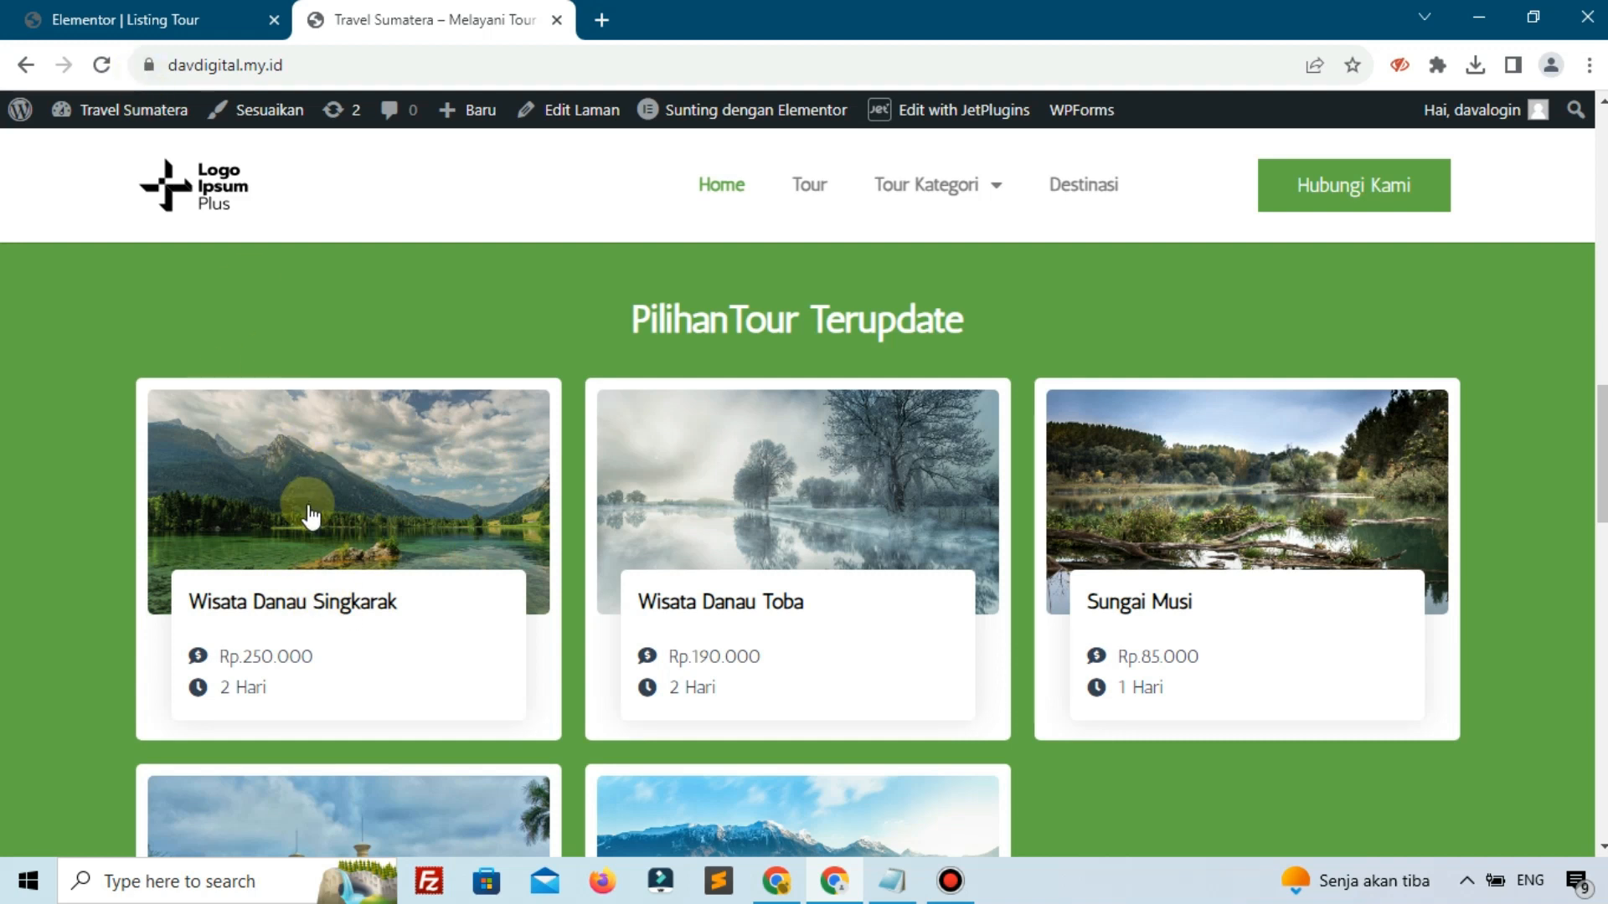
left_click(205, 19)
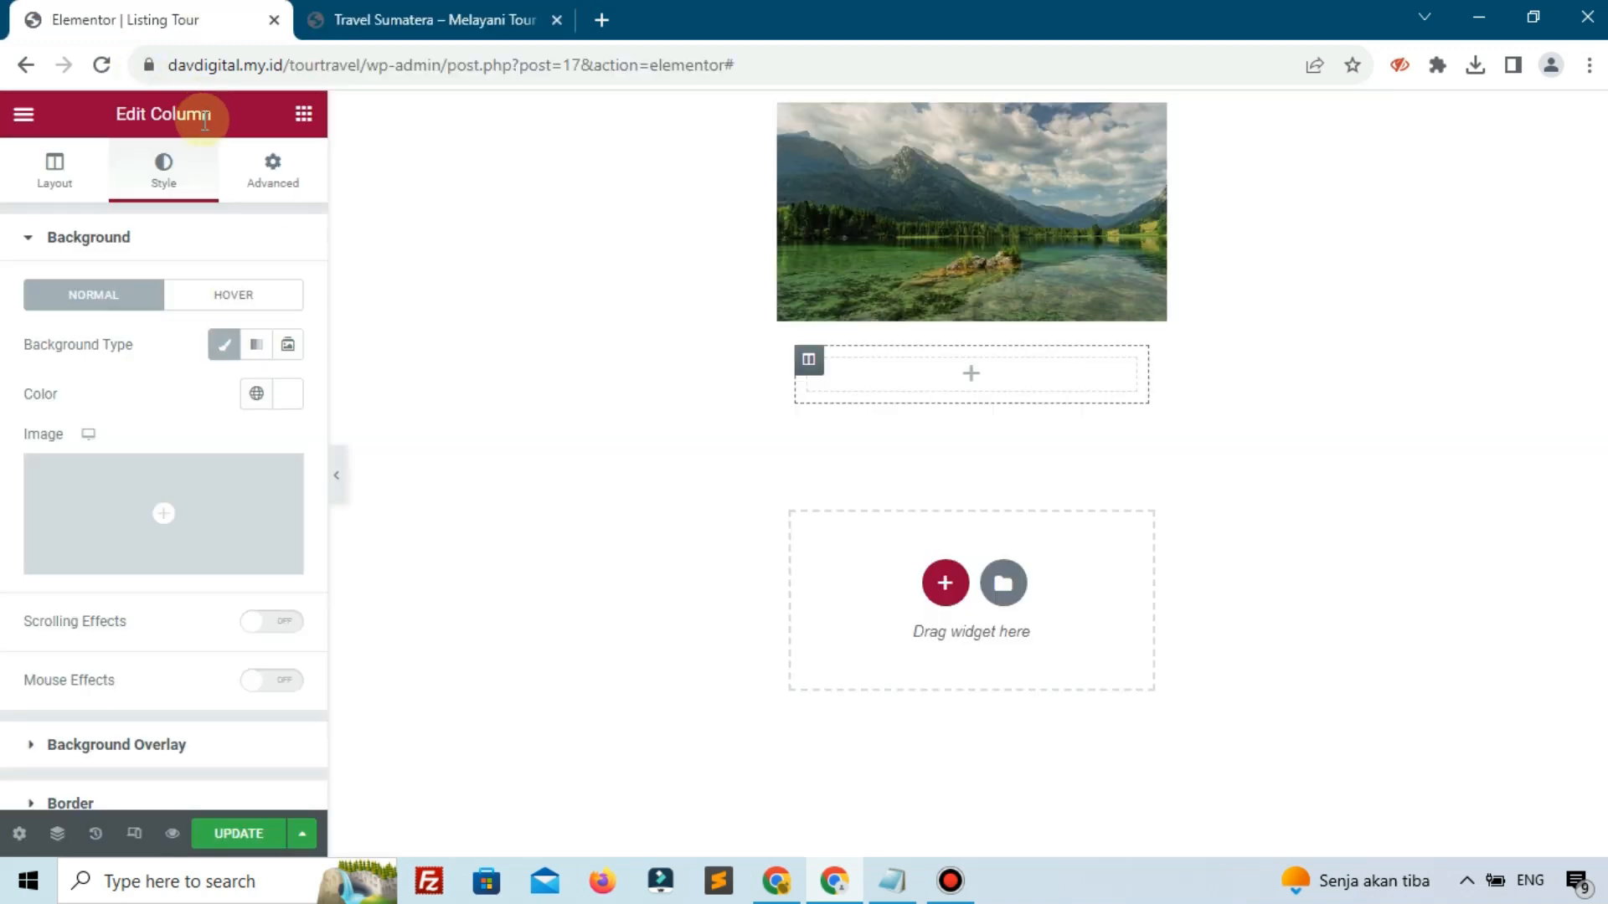
left_click(303, 115)
type("dyn")
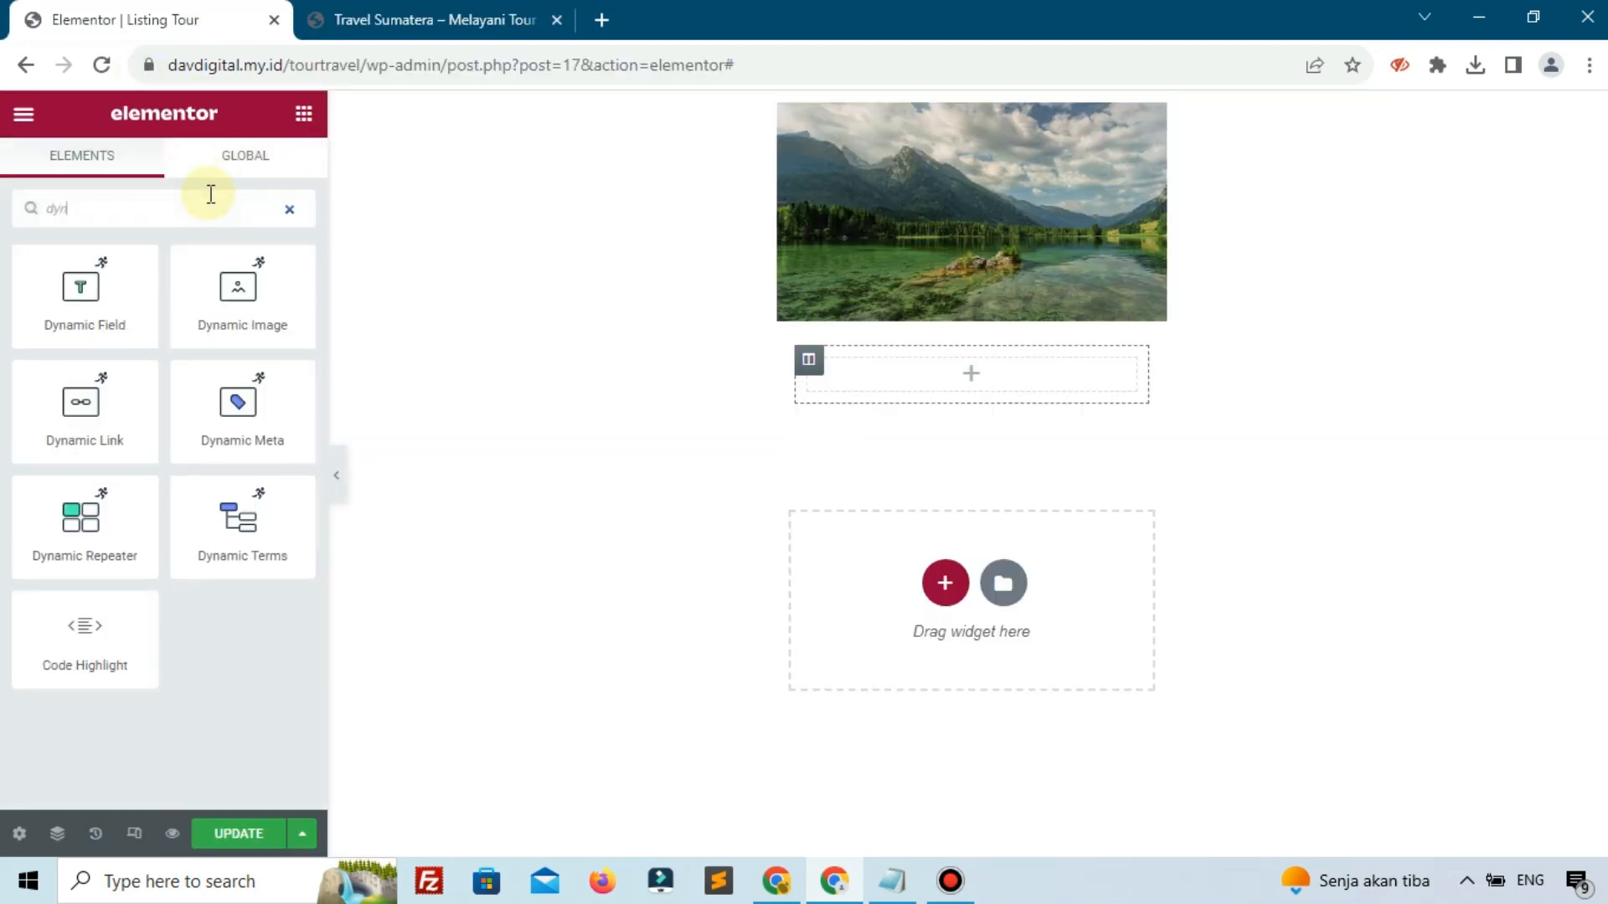
left_click_drag(154, 260, 1025, 382)
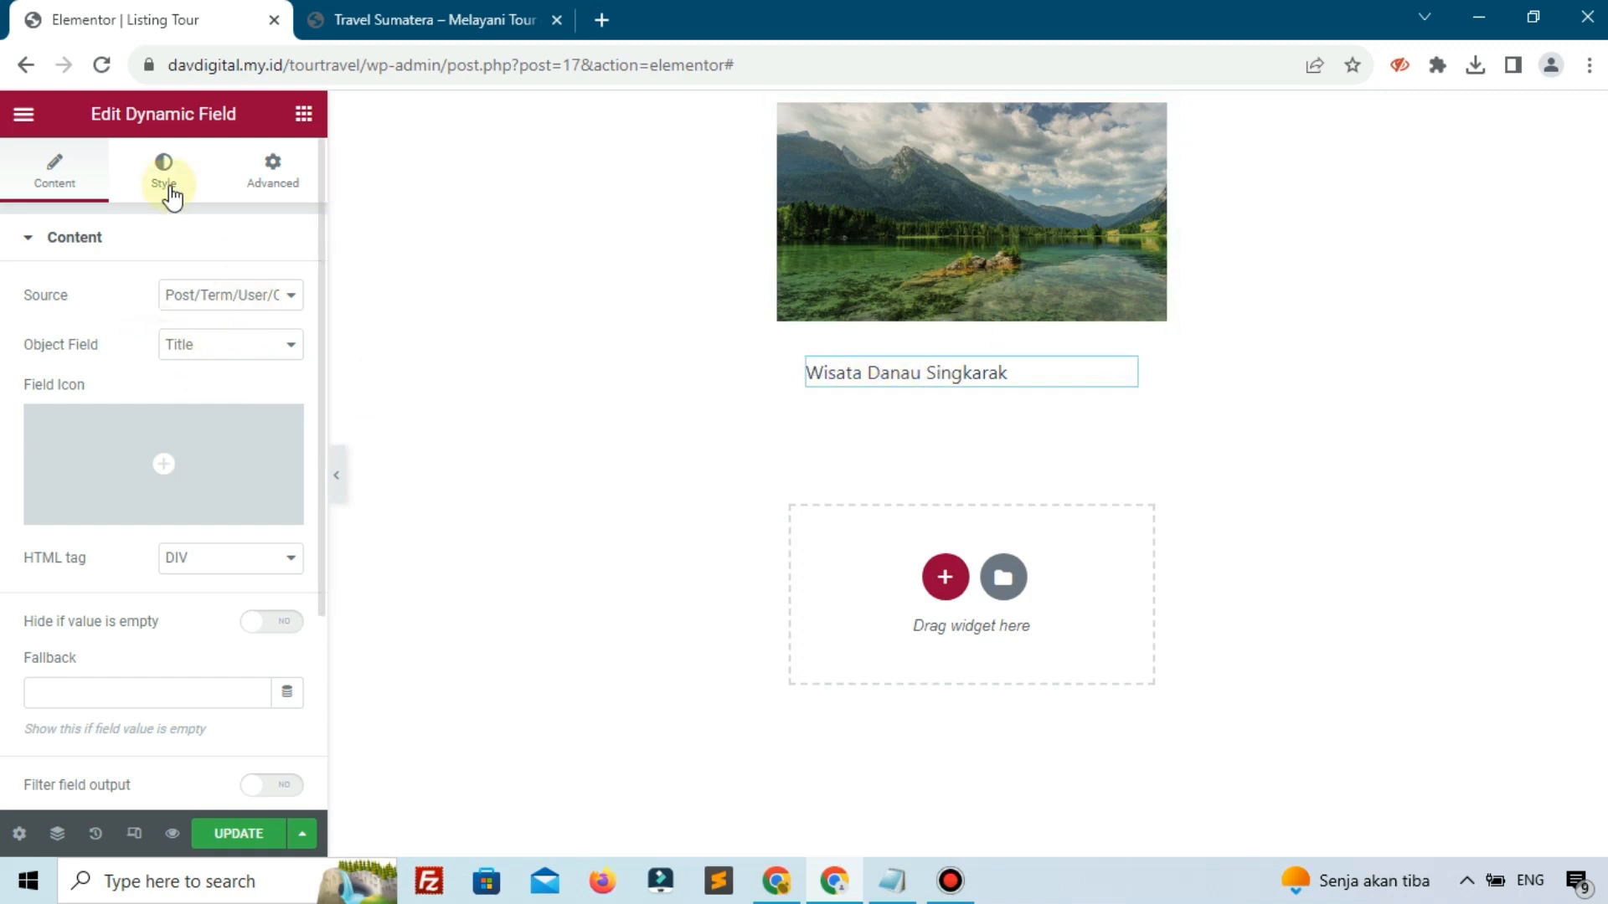
- Set the tour title field's typography size to 20 px and compare it with the reference tour cards
left_click(155, 163)
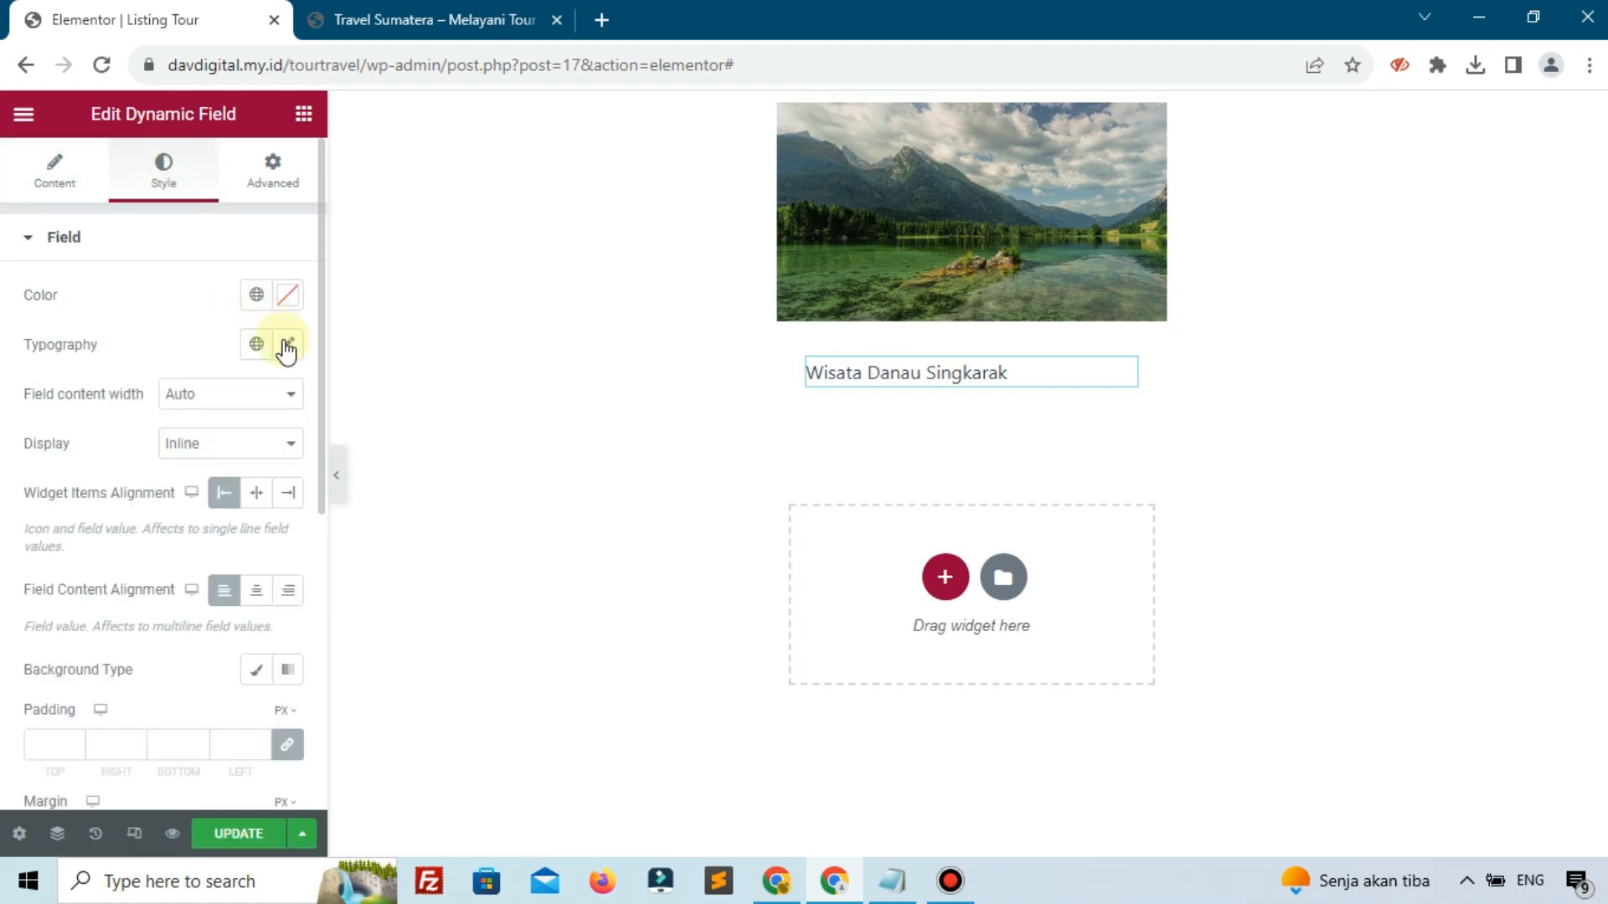
left_click(287, 345)
left_click(238, 528)
type("20")
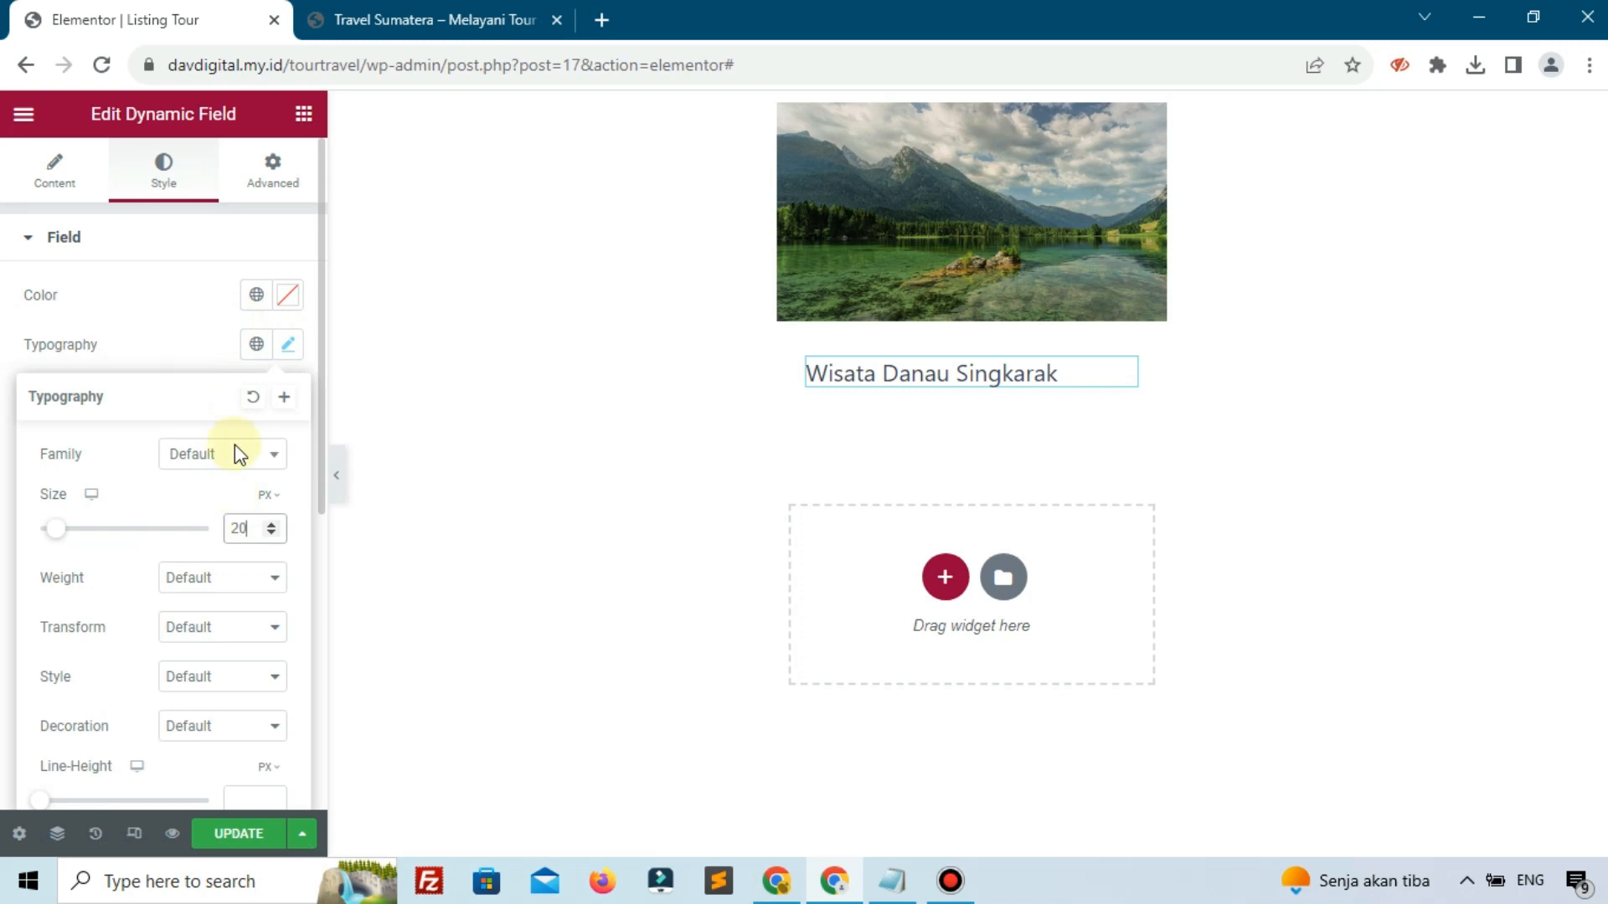
left_click(423, 19)
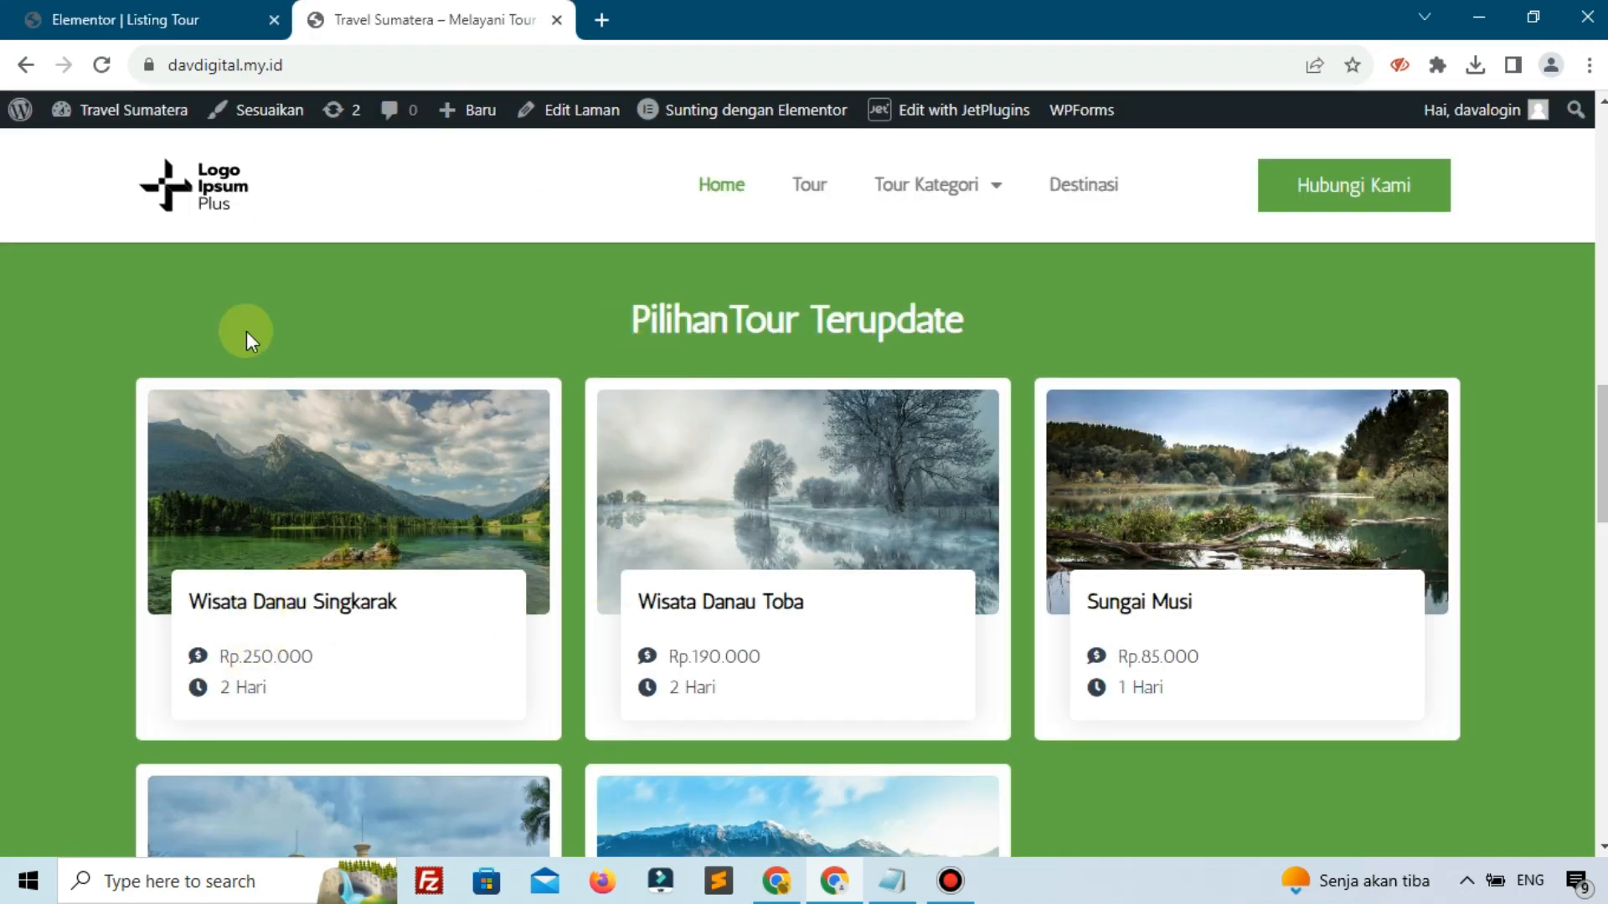
left_click(216, 15)
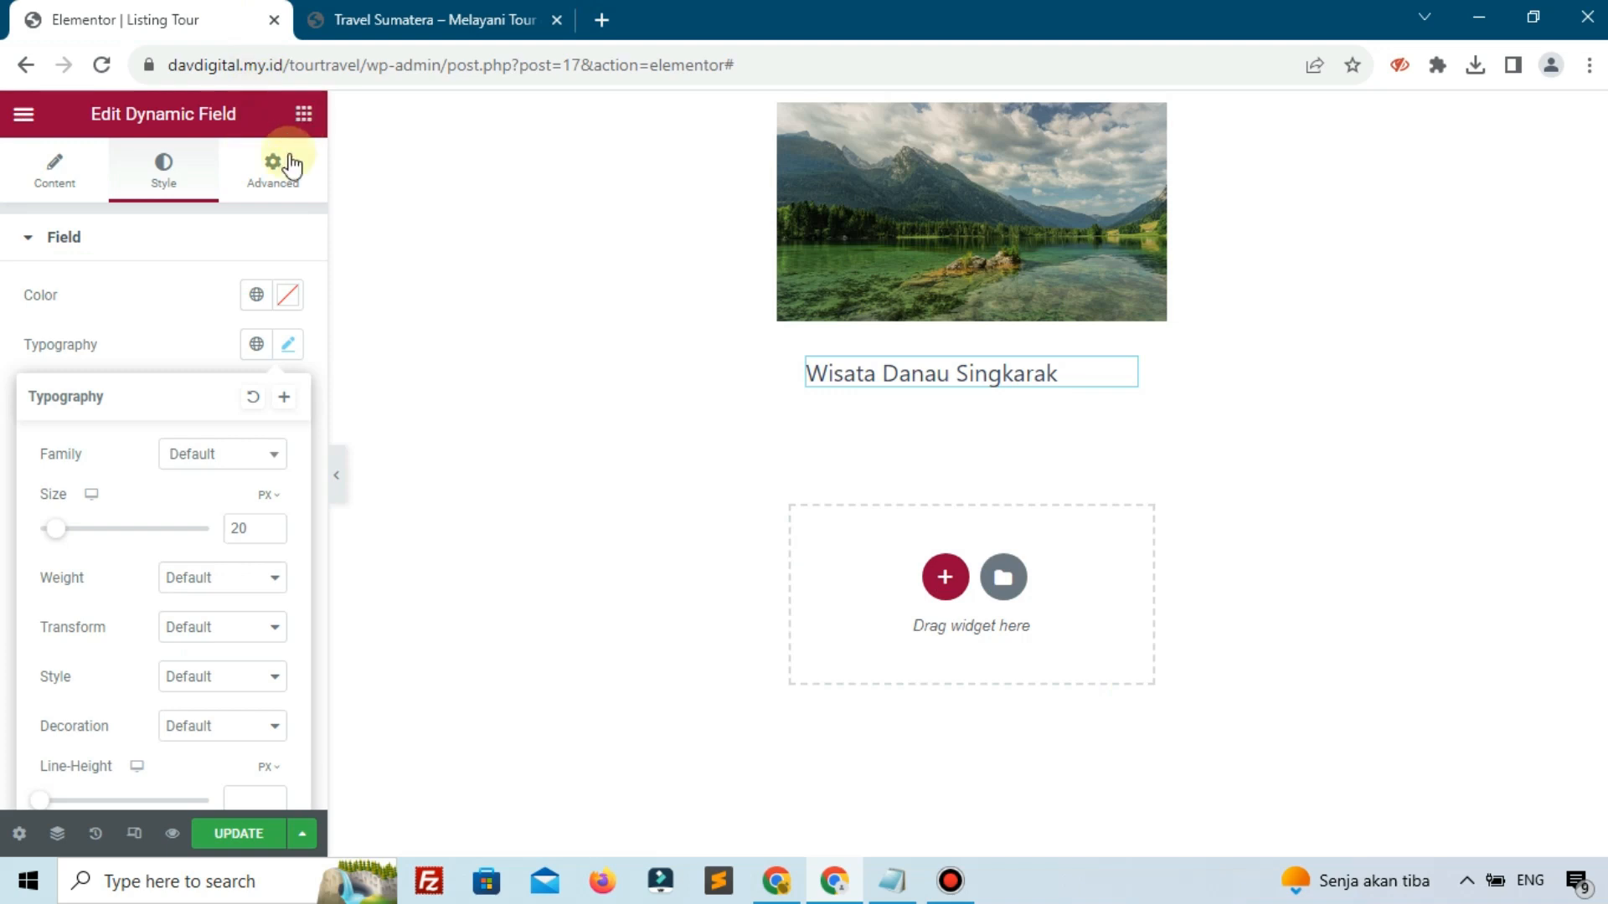
- Add a second Dynamic Field below the tour title, with Meta Data as source and Harga as meta field
left_click(301, 119)
type("dyn")
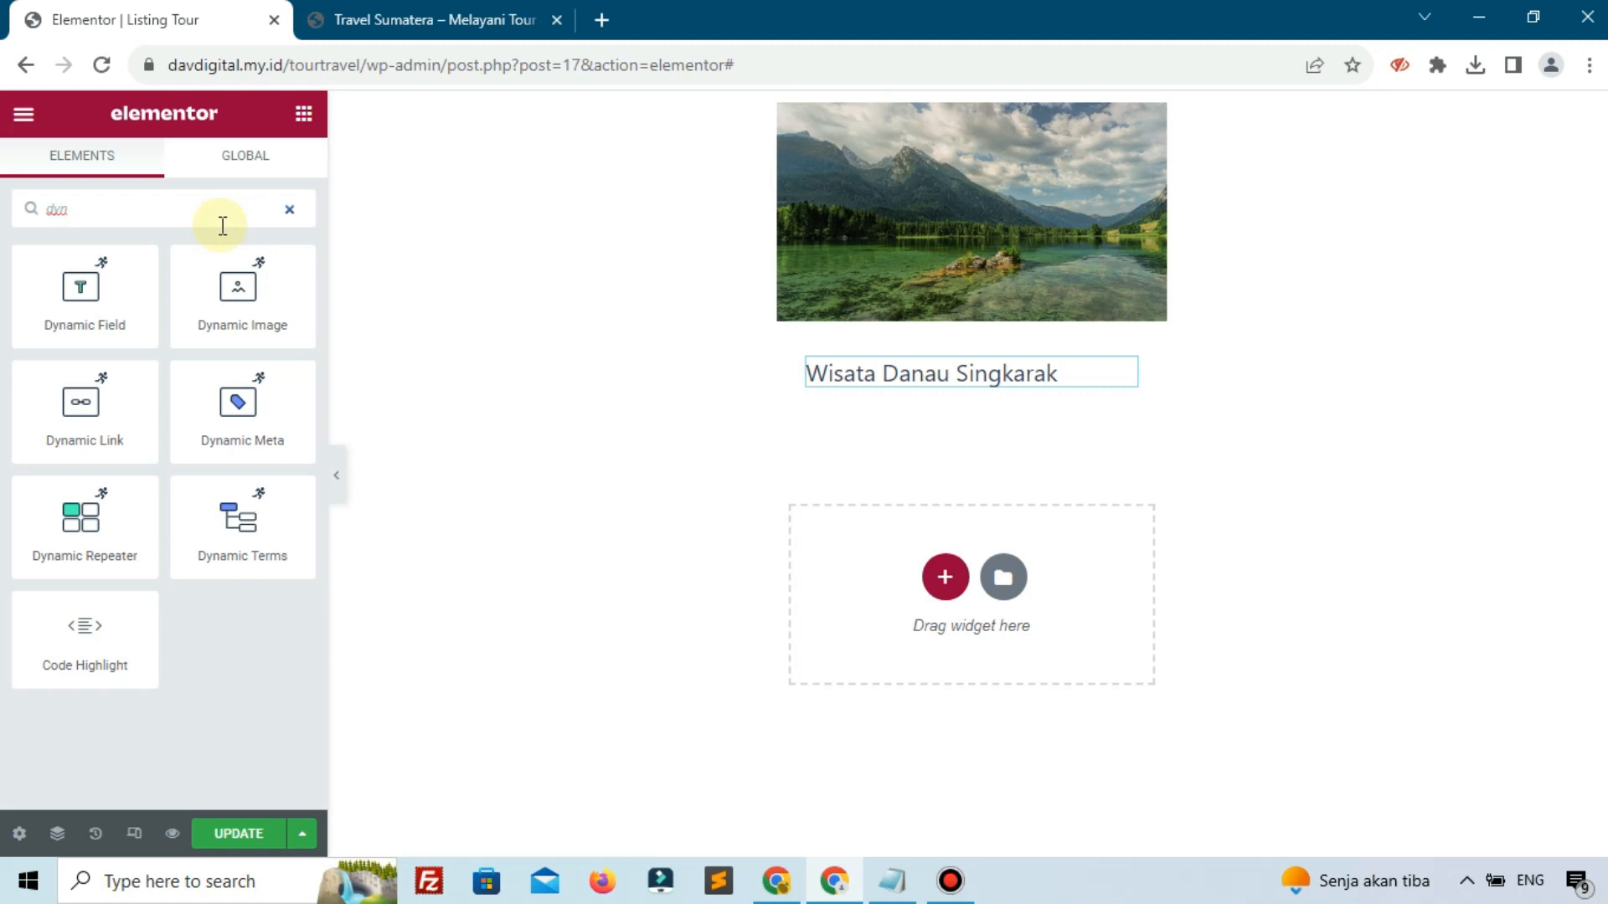
left_click_drag(82, 310, 871, 394)
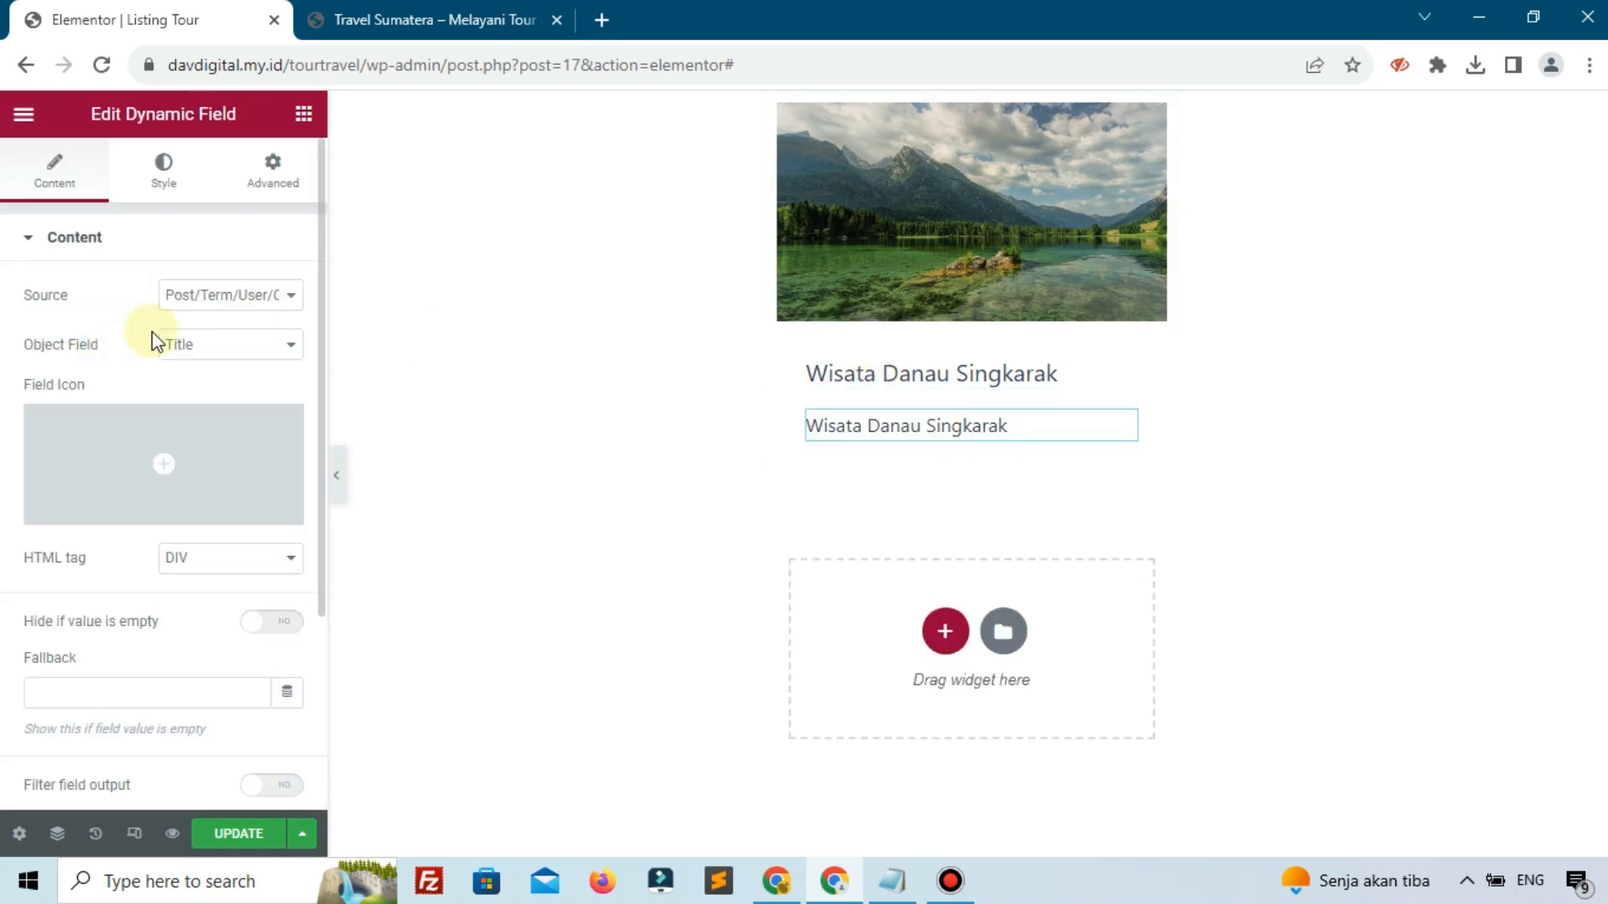
left_click(180, 317)
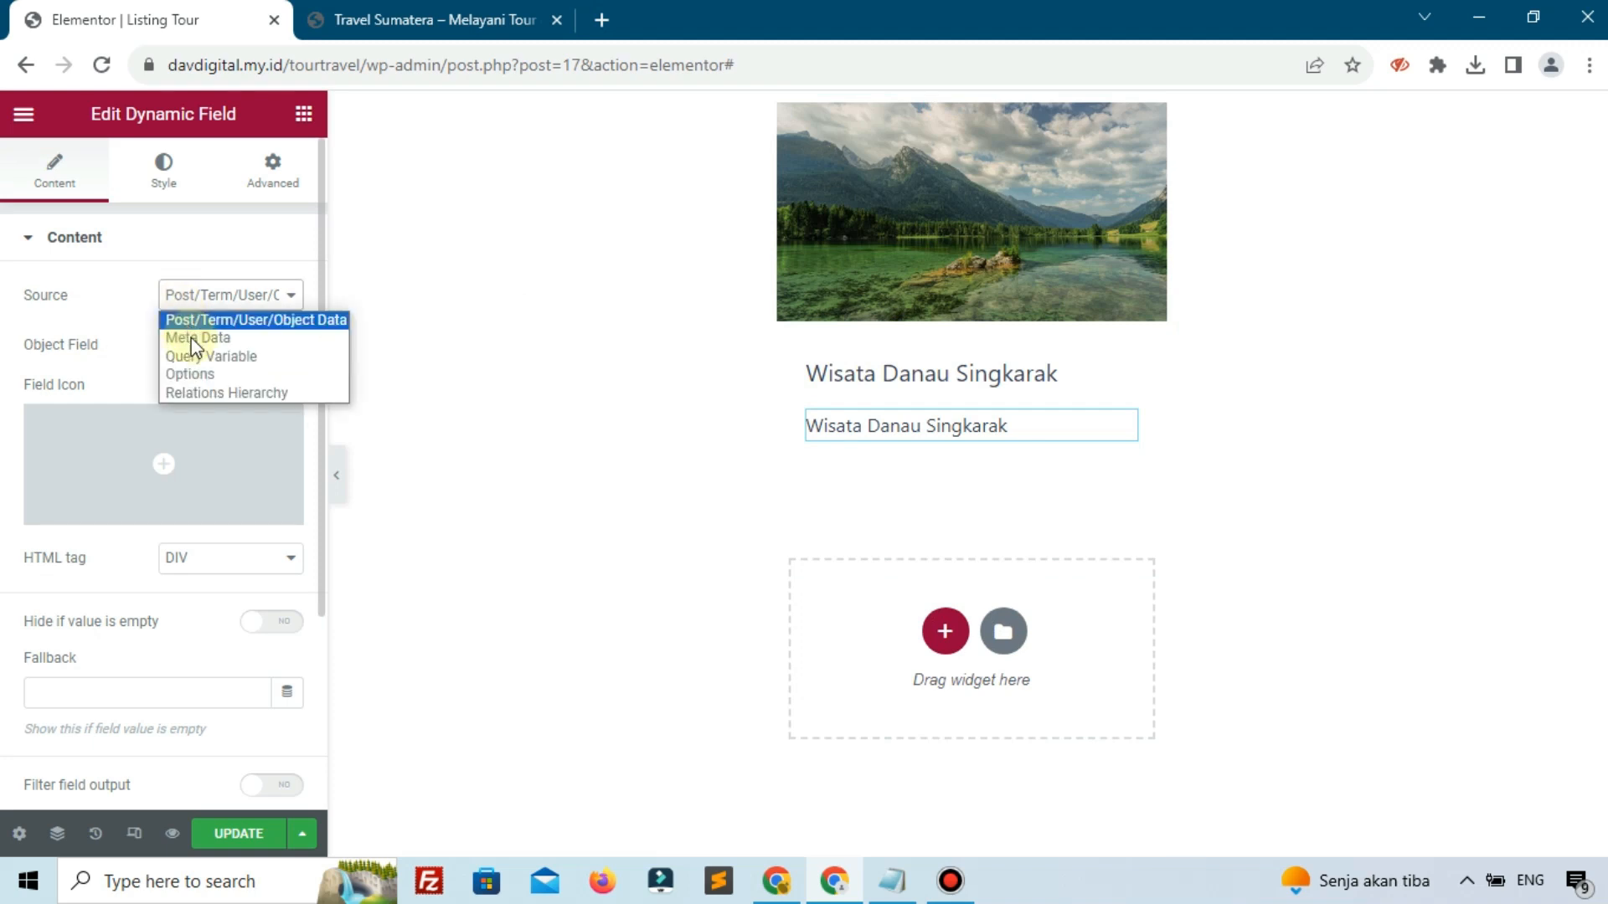
left_click(196, 340)
left_click(201, 348)
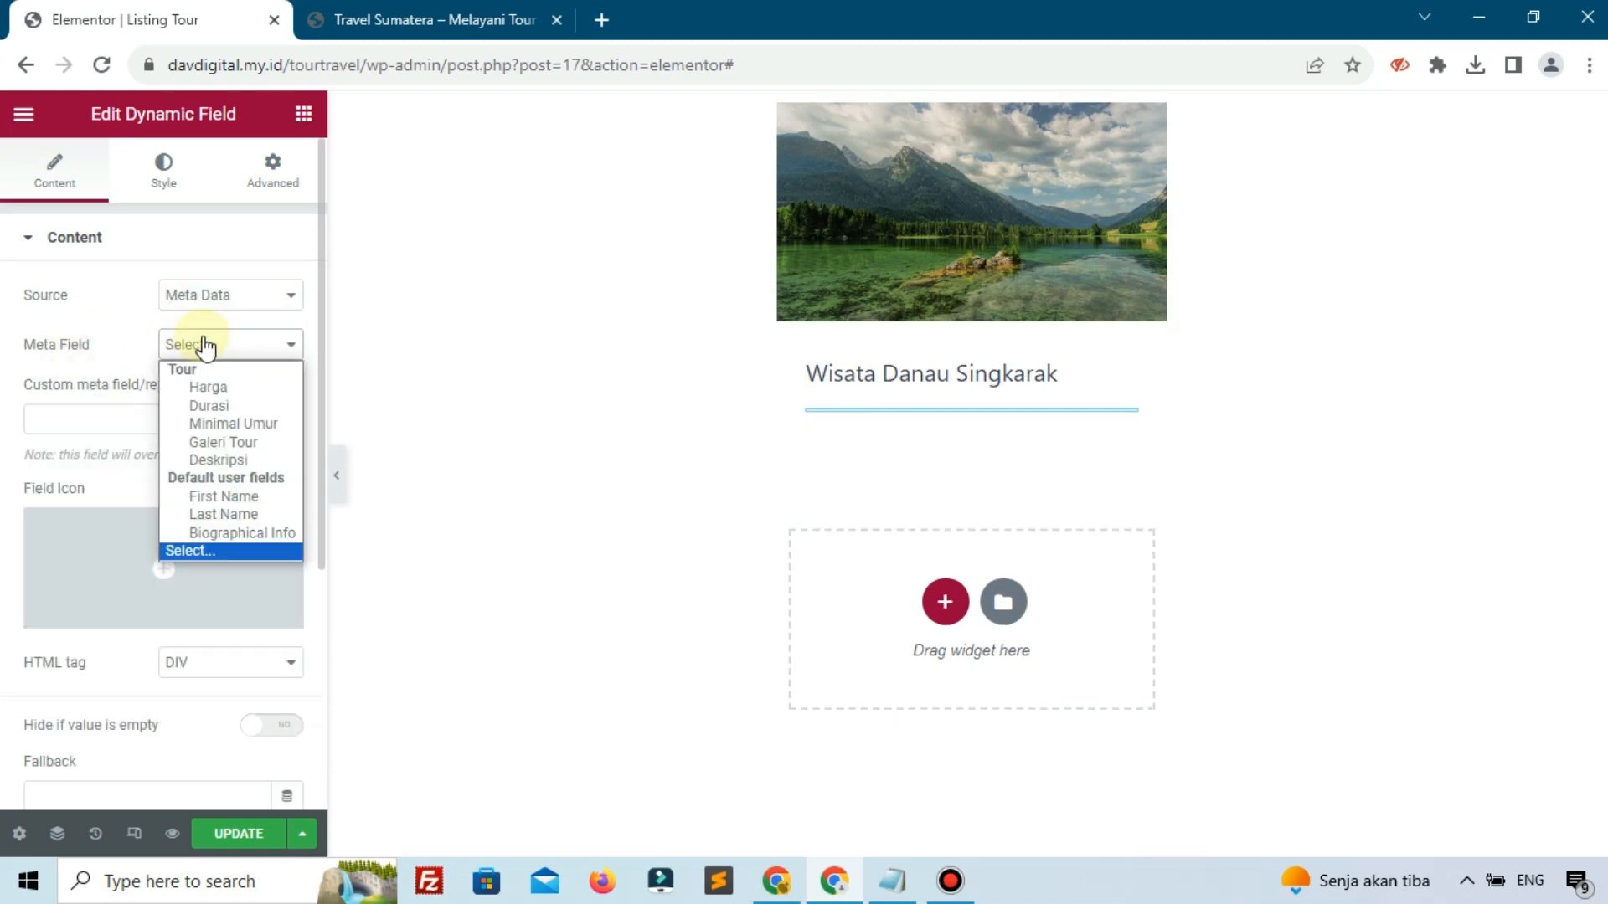
left_click(214, 385)
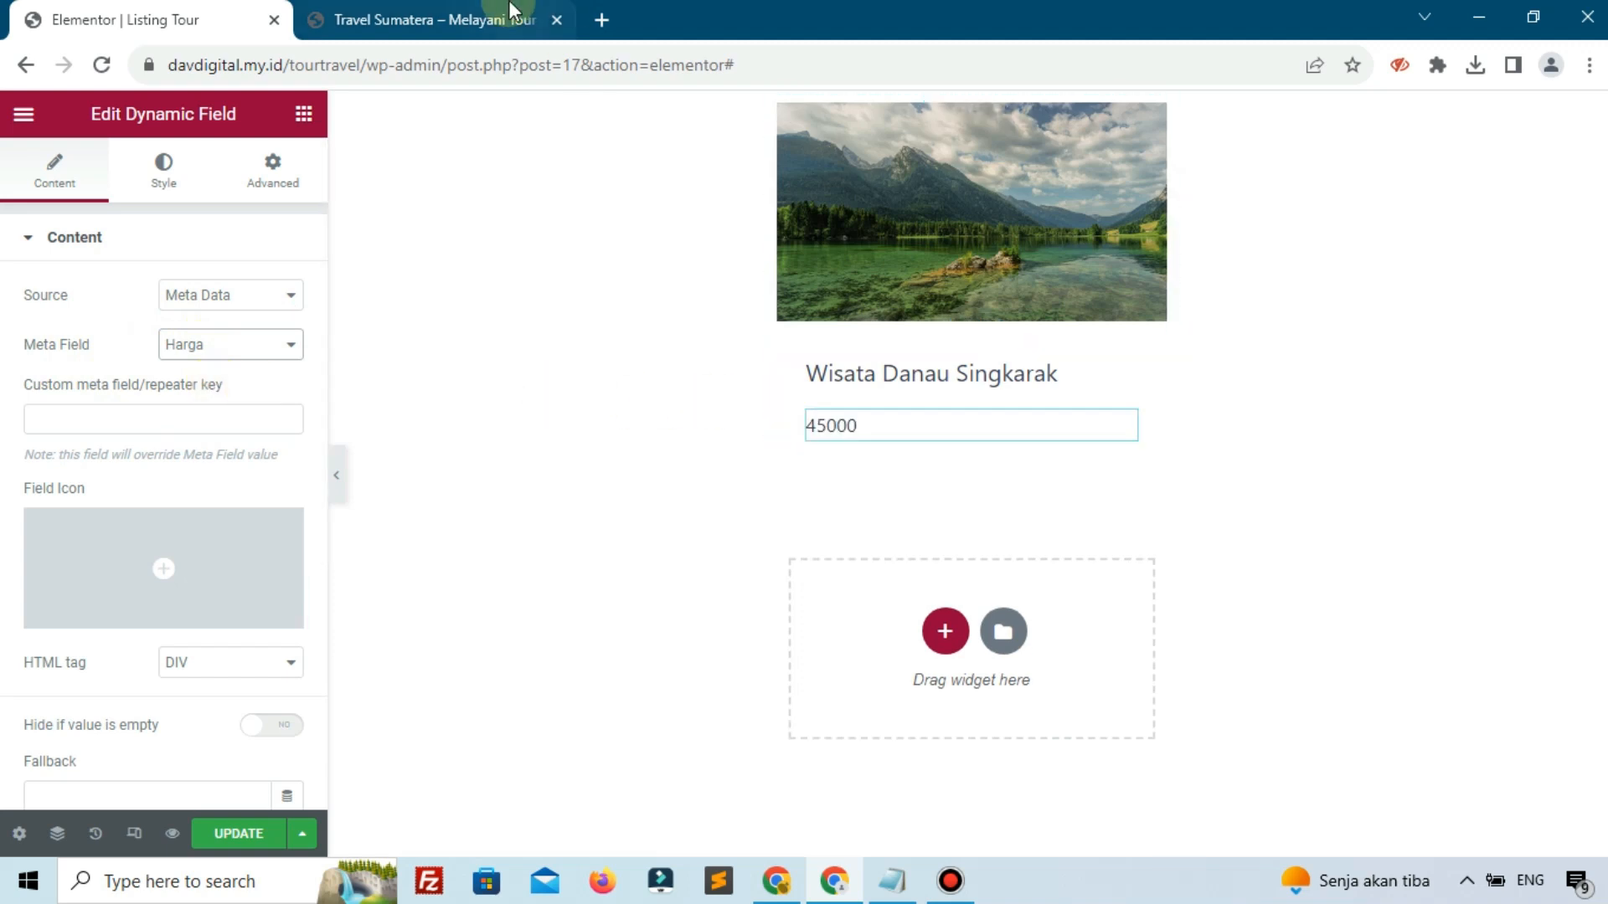
- Check the price display on the reference cards, and filter the Harga field's output with the Format number callback
left_click(452, 19)
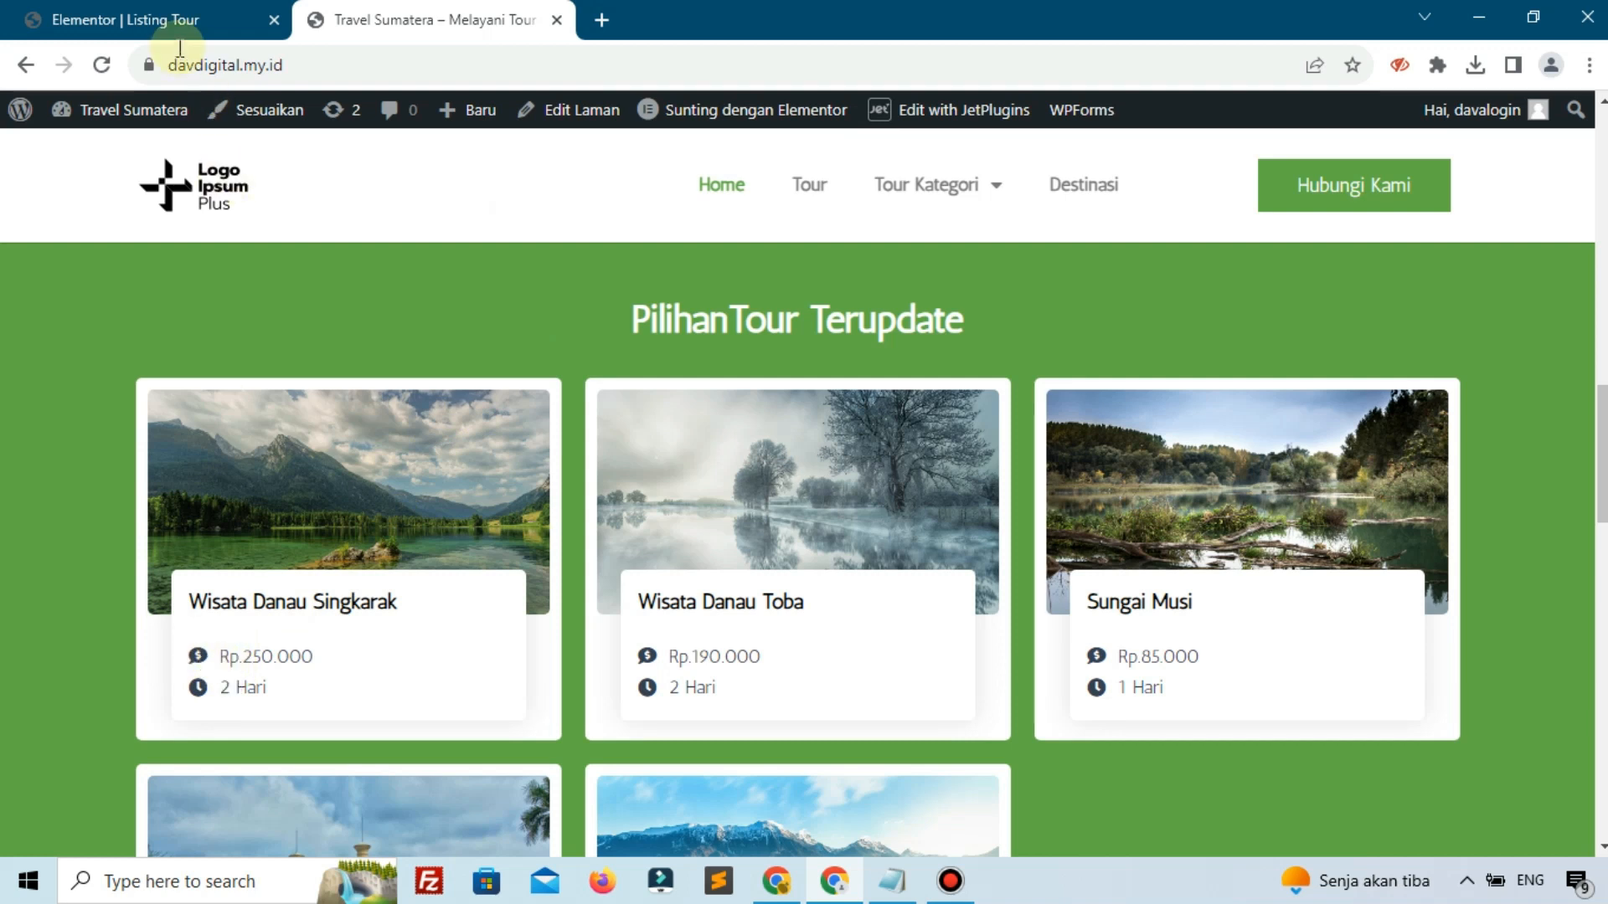
left_click(181, 18)
scroll(225, 570, "down", 4)
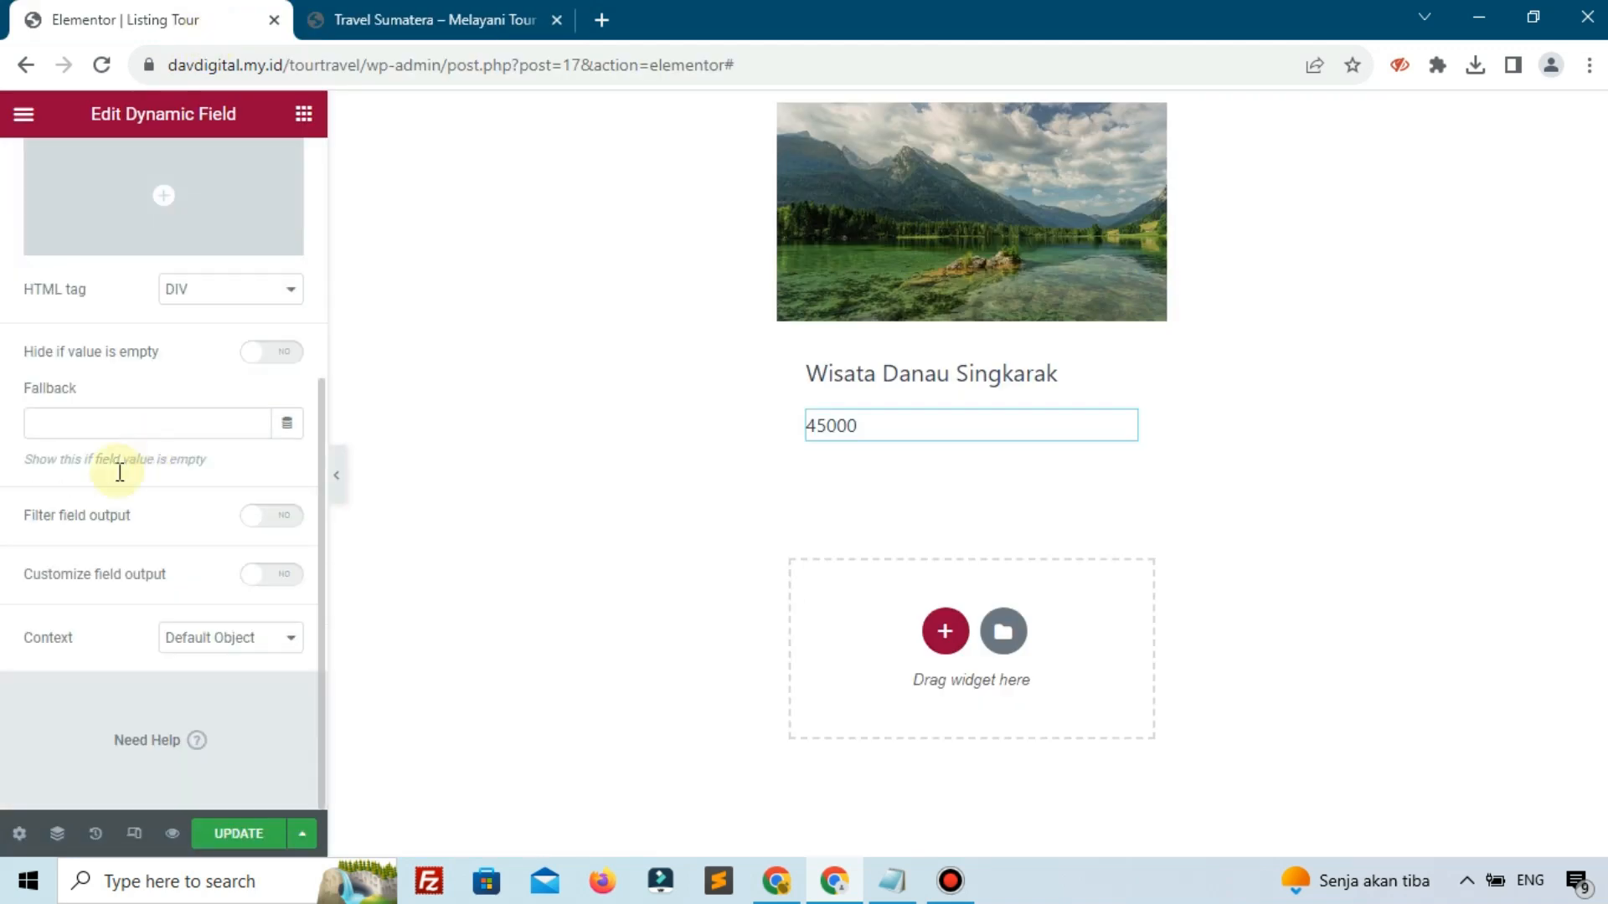
left_click(248, 530)
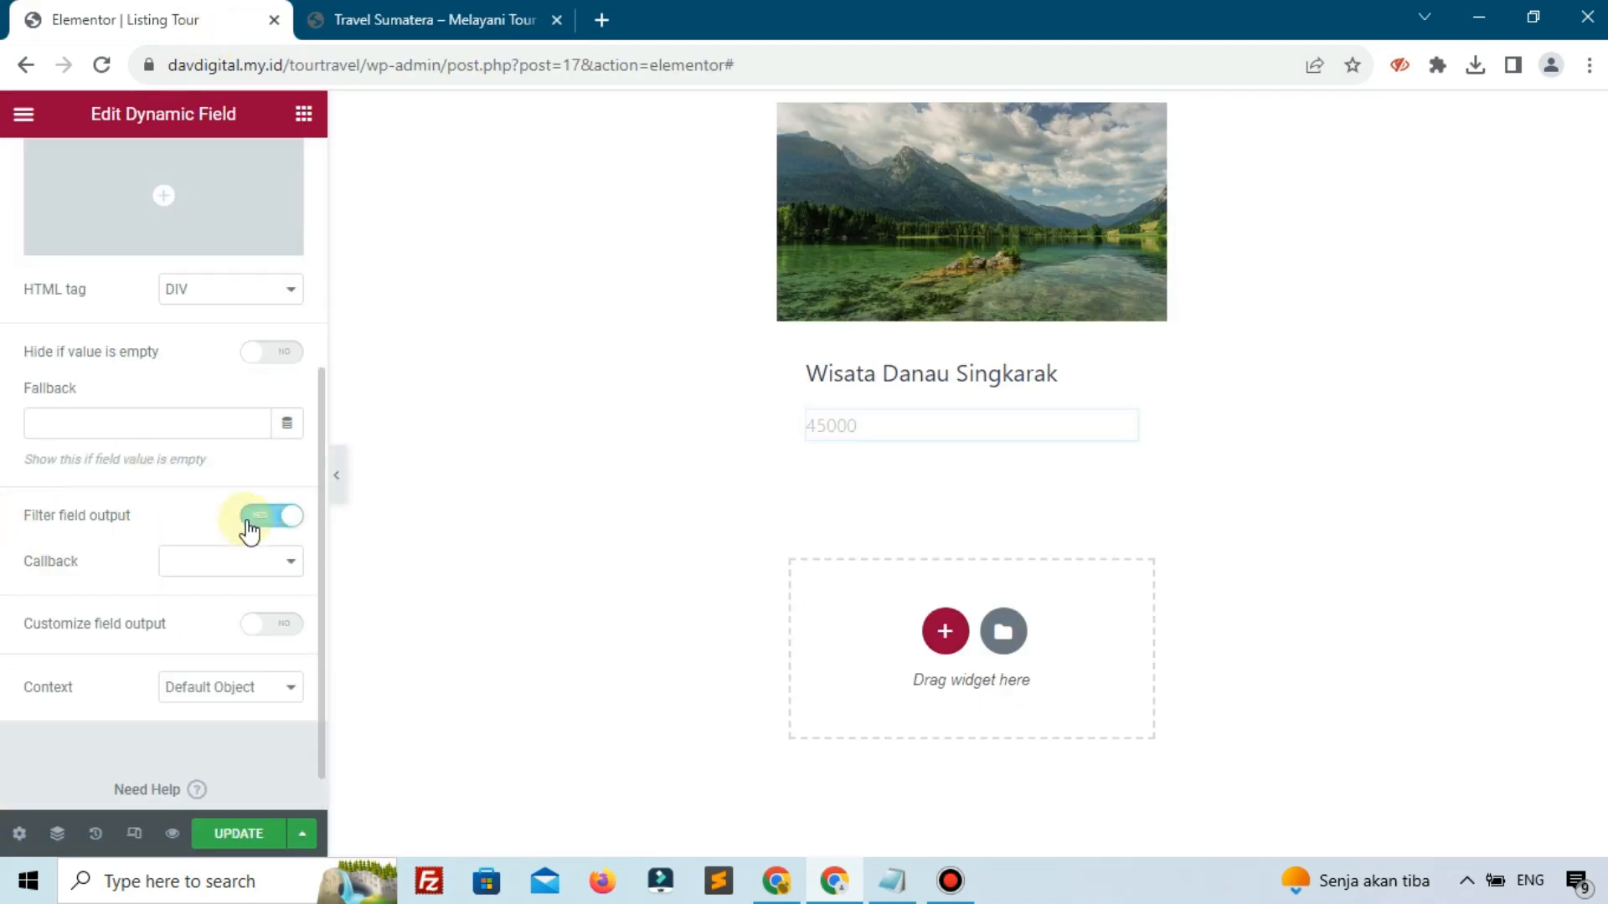
left_click(214, 568)
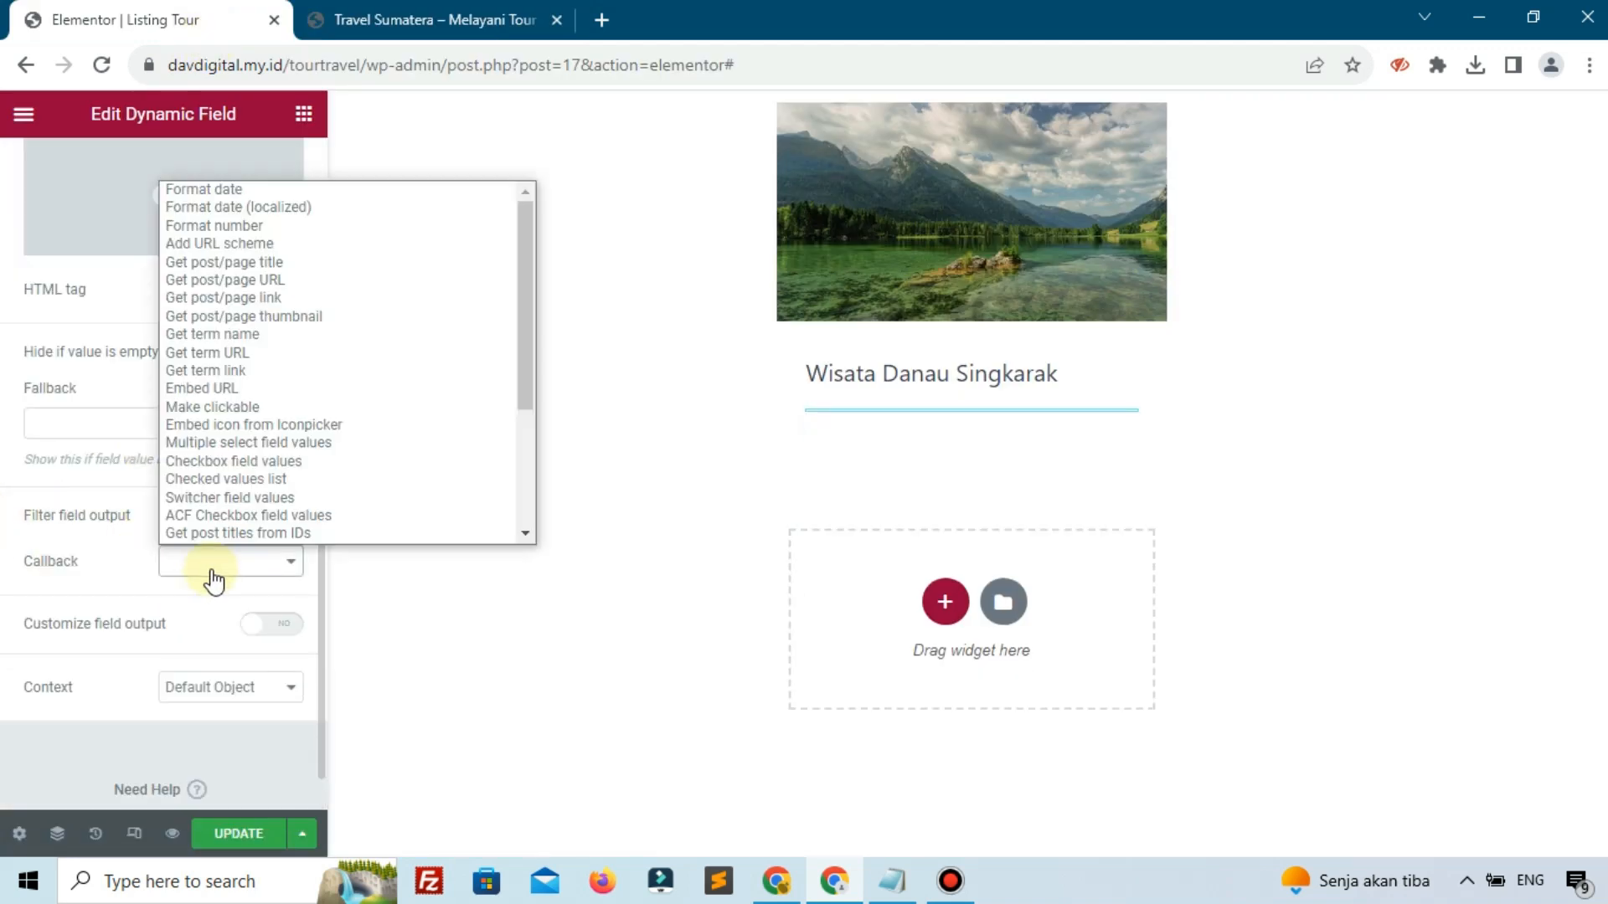
left_click(234, 226)
- Format the price with a comma as decimal point, a period as thousands separator and 0 decimal points
left_click(230, 620)
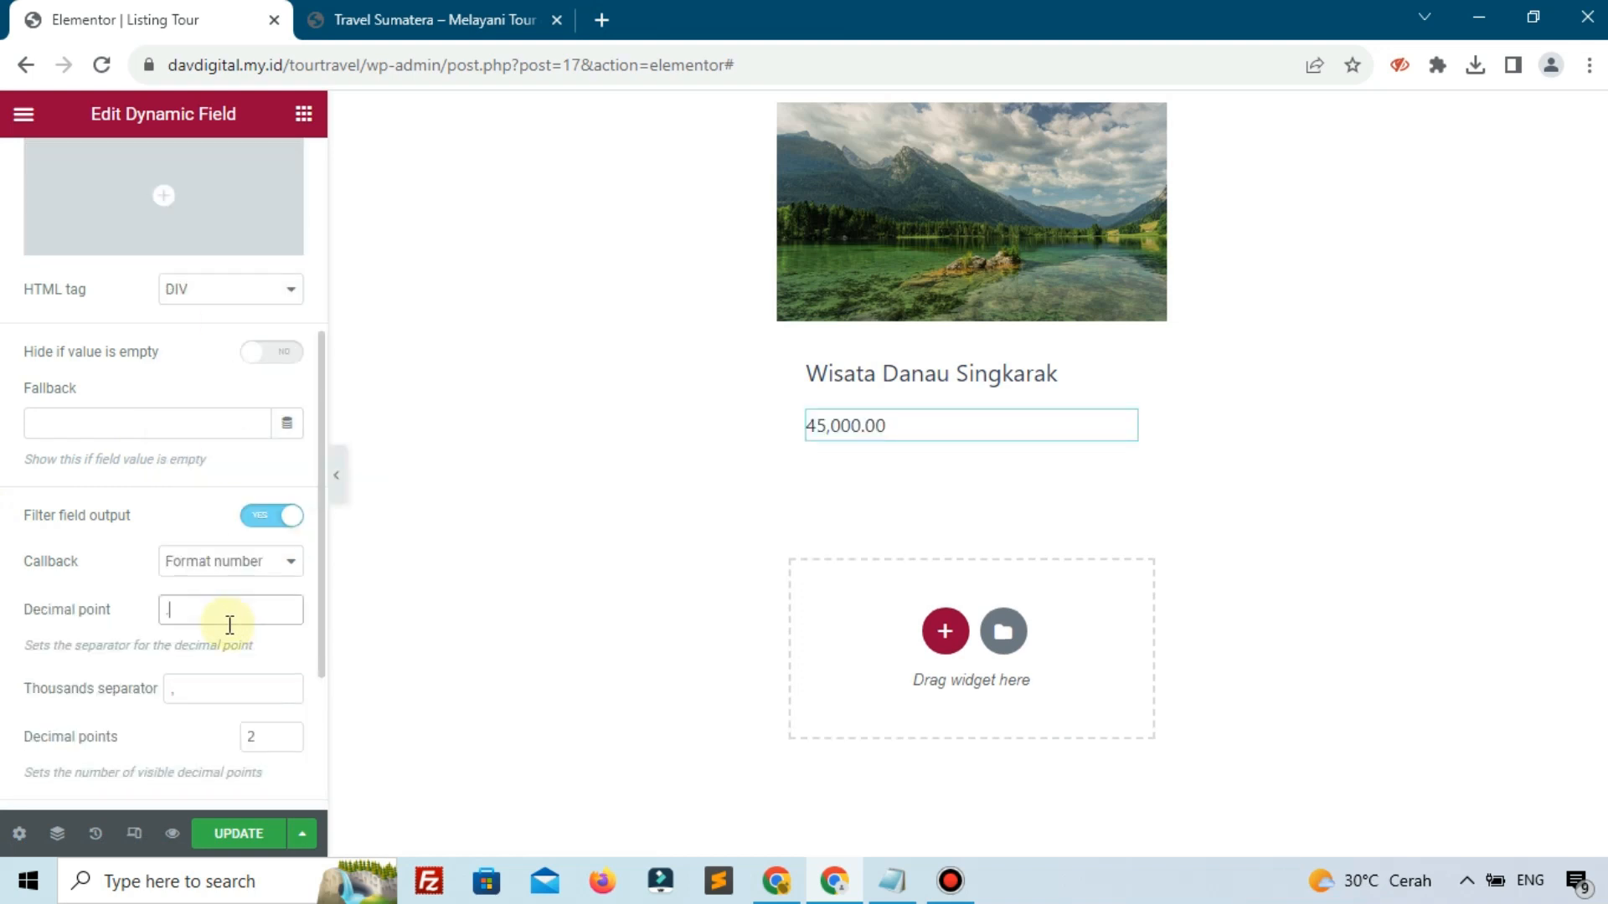
key("BackSpace")
type(",")
left_click(228, 694)
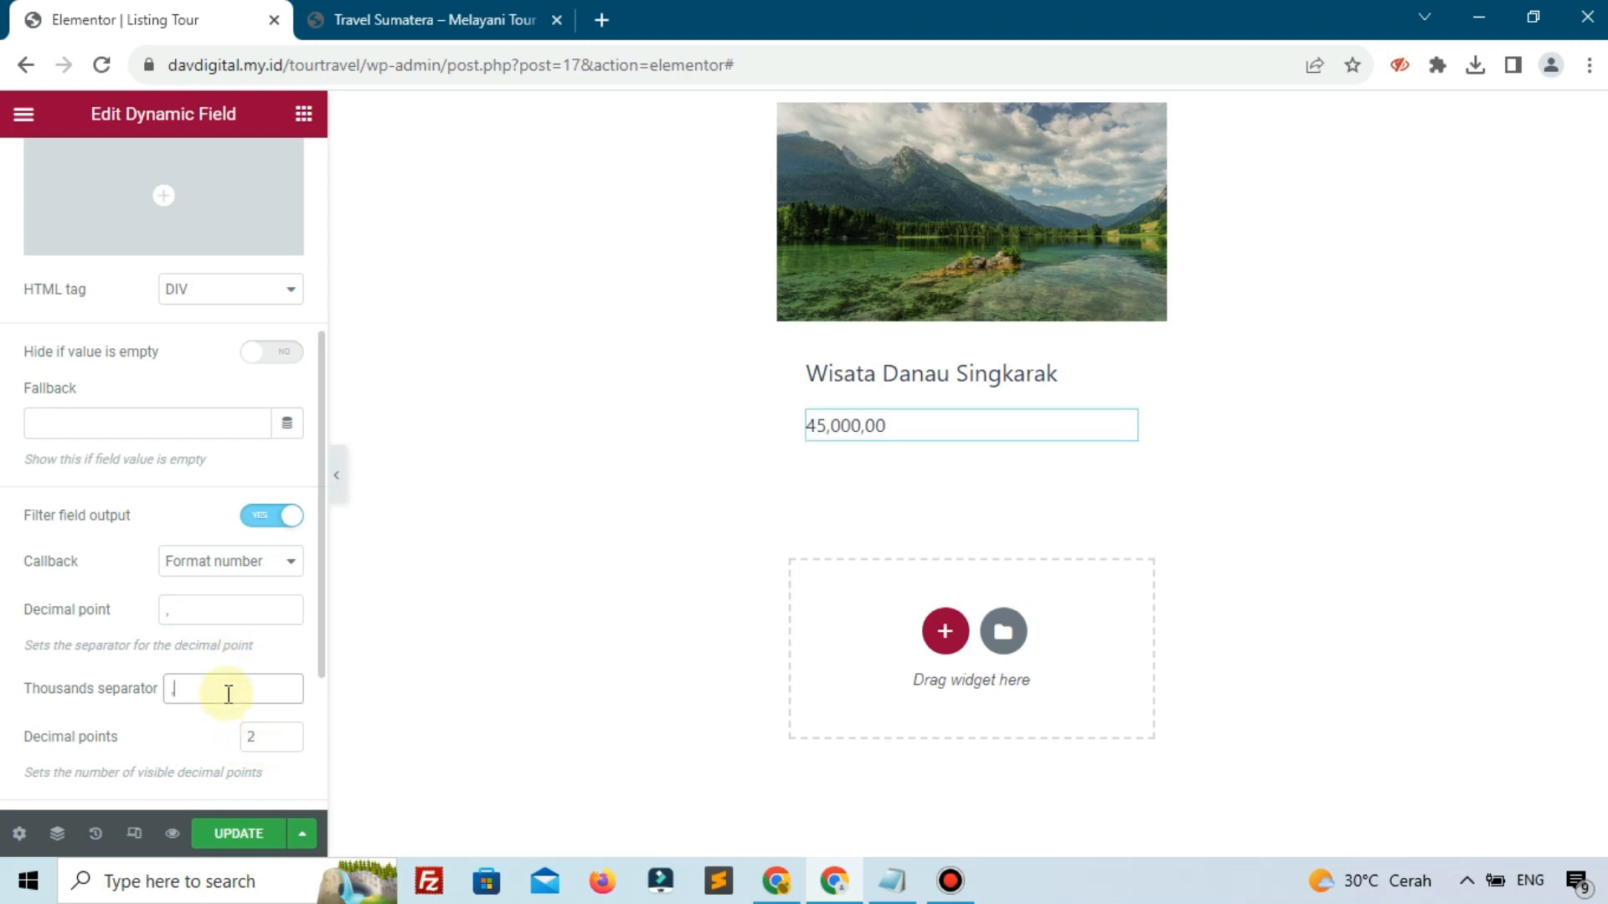
key("BackSpace")
type(".")
scroll(226, 698, "down", 1)
left_click(274, 620)
key("BackSpace")
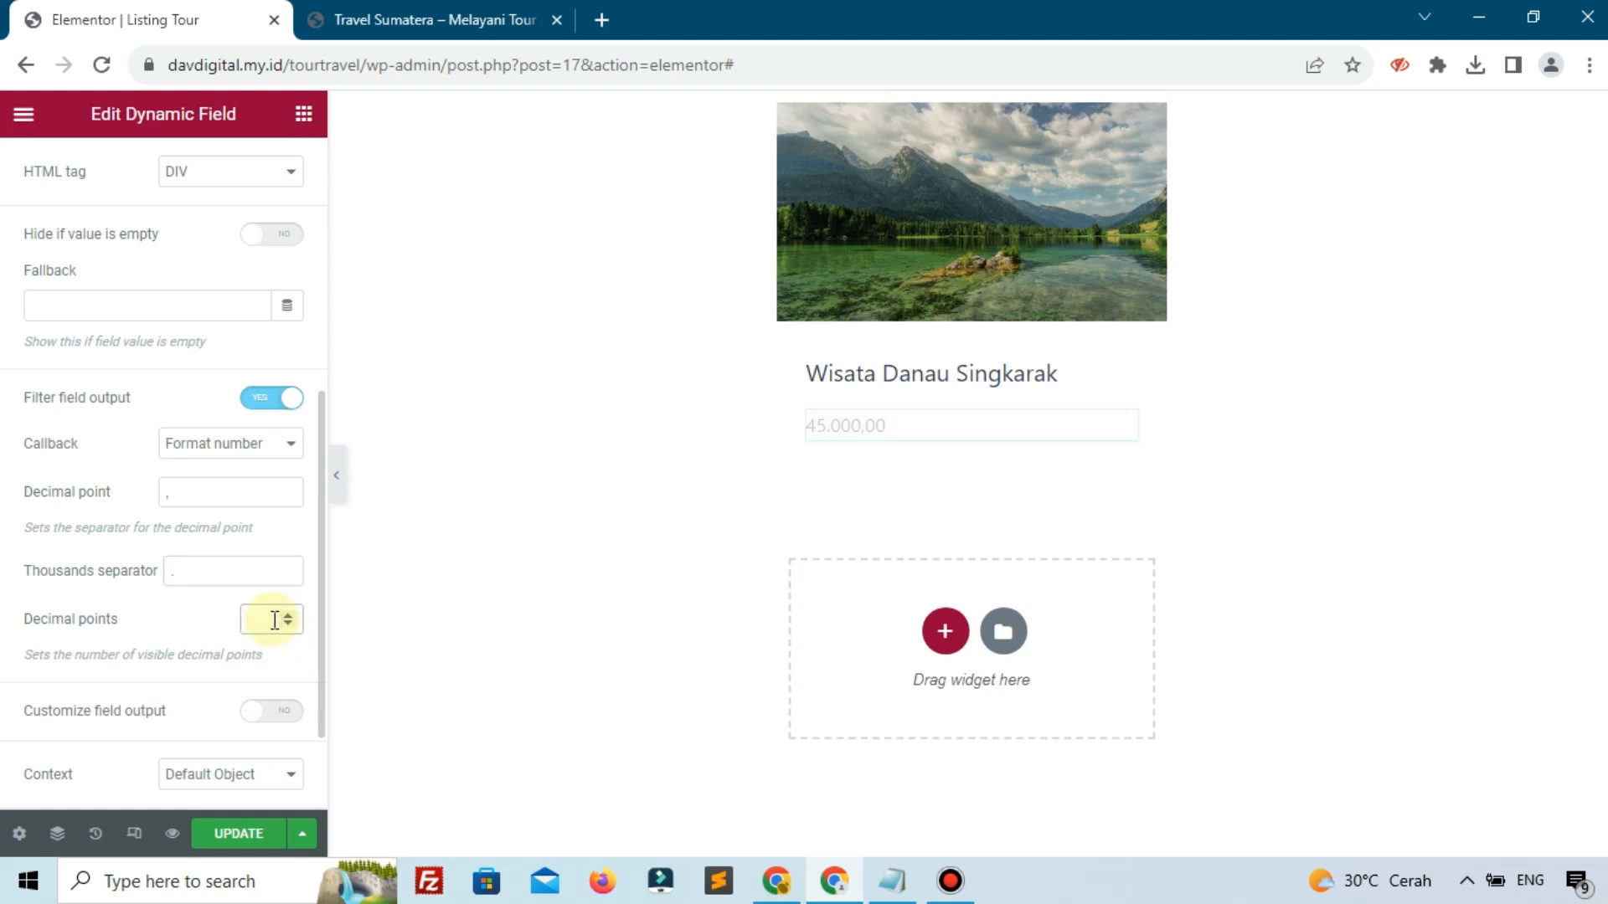
- Enable customized output for the price field and set its field format to Rp.%s
scroll(242, 635, "down", 2)
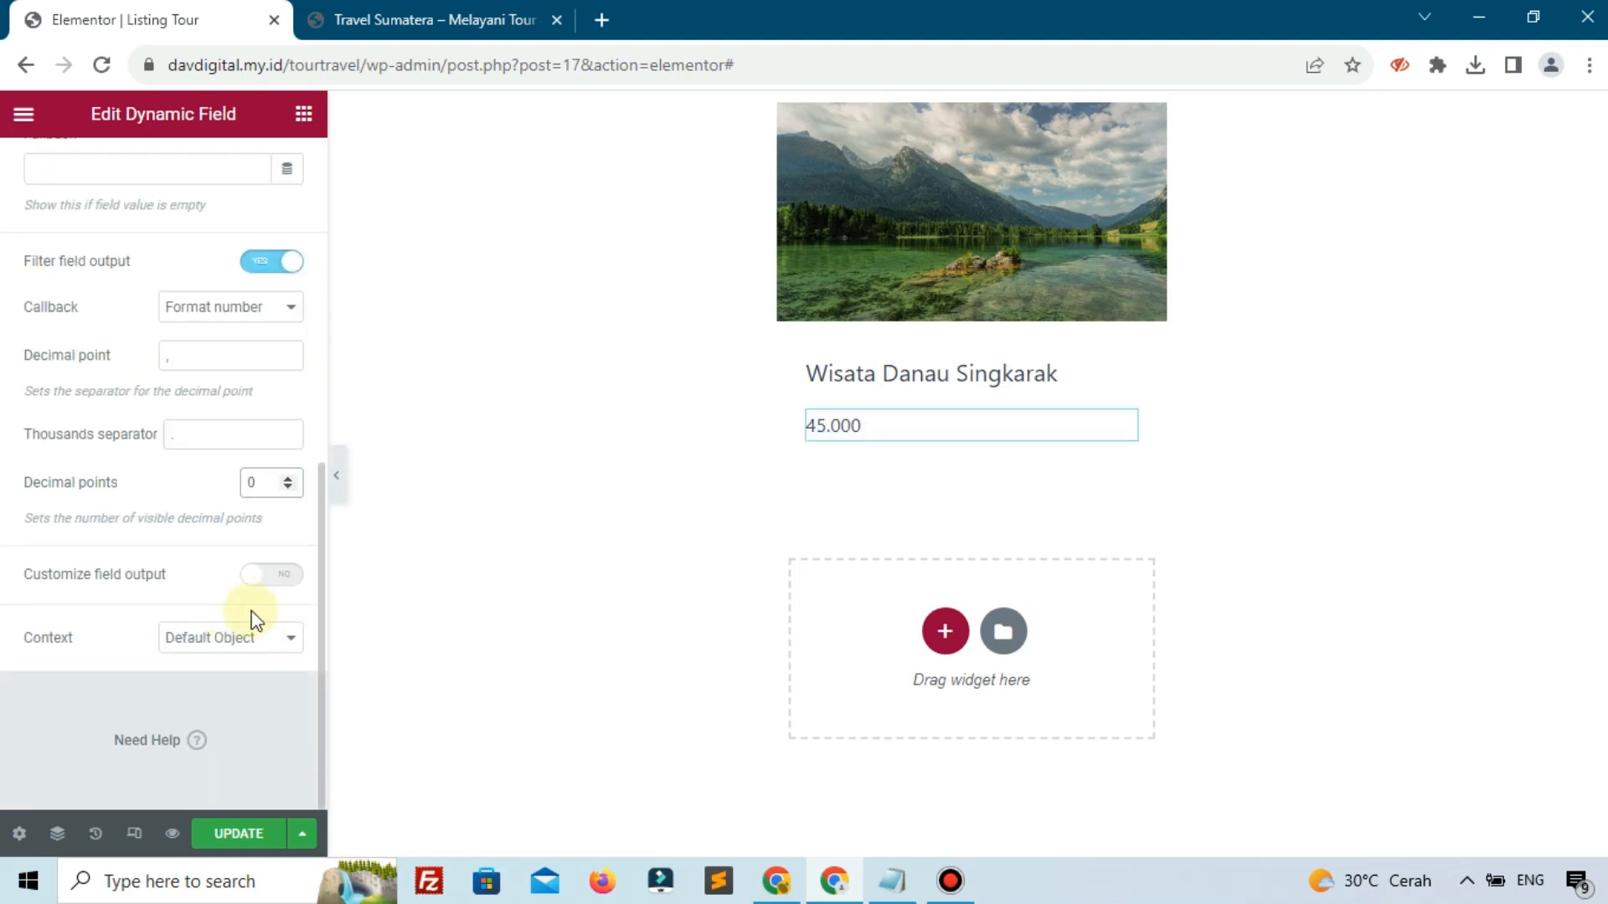
left_click(289, 577)
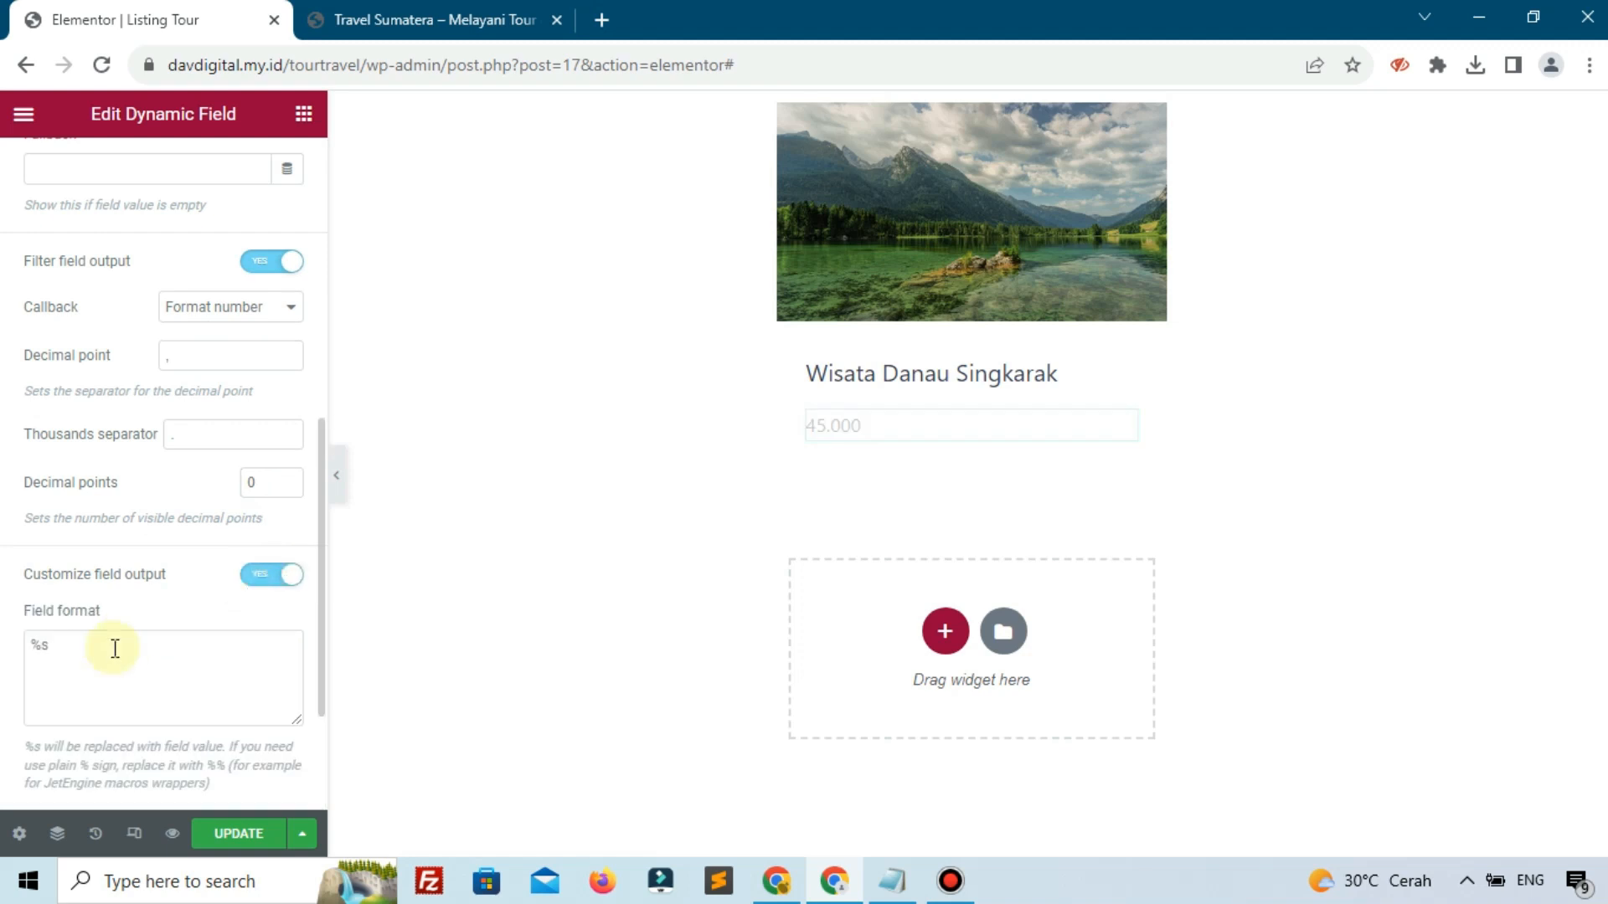
left_click(28, 647)
type("Rp.")
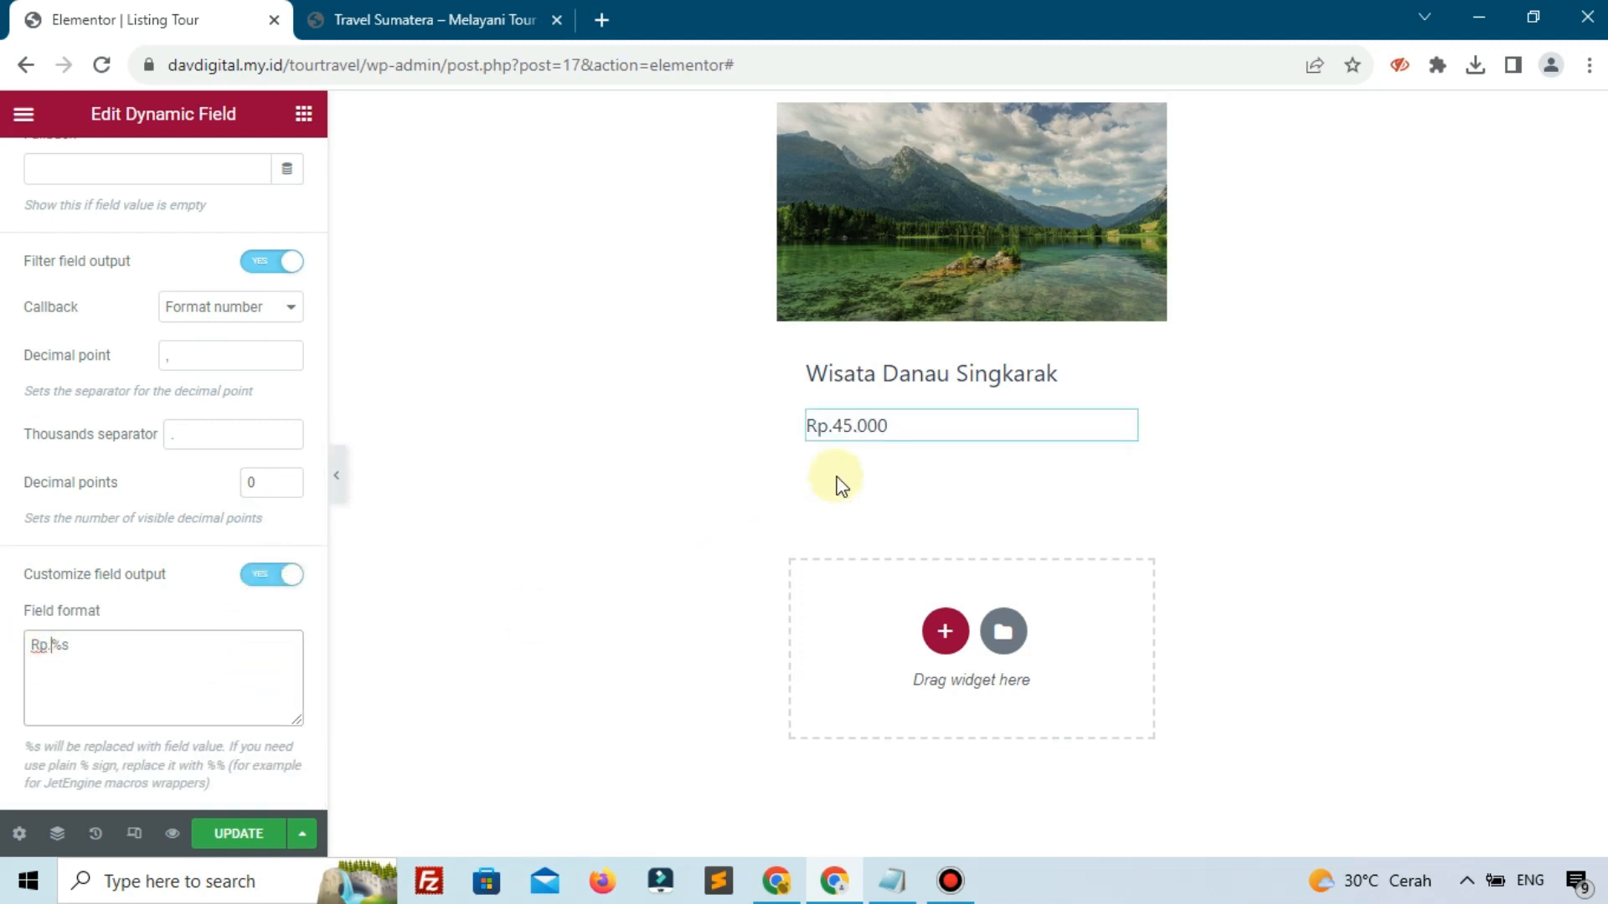
- Search the icon library for "dol" and insert the single speech bubble with a dollar sign as the price field's icon
scroll(36, 441, "up", 4)
left_click(133, 277)
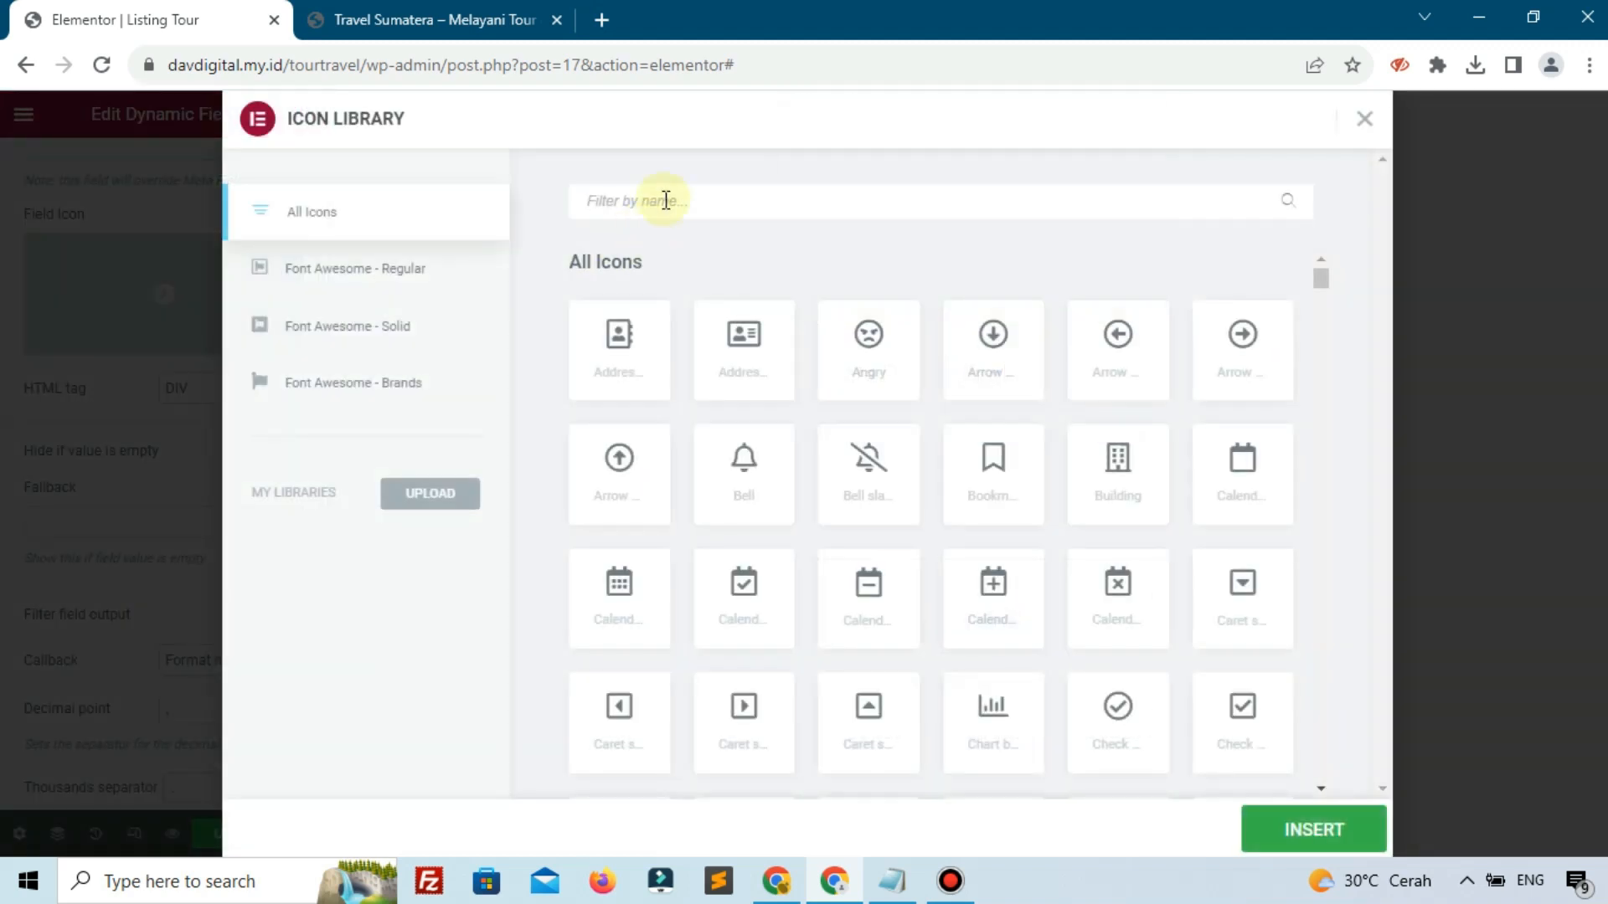
type("pri")
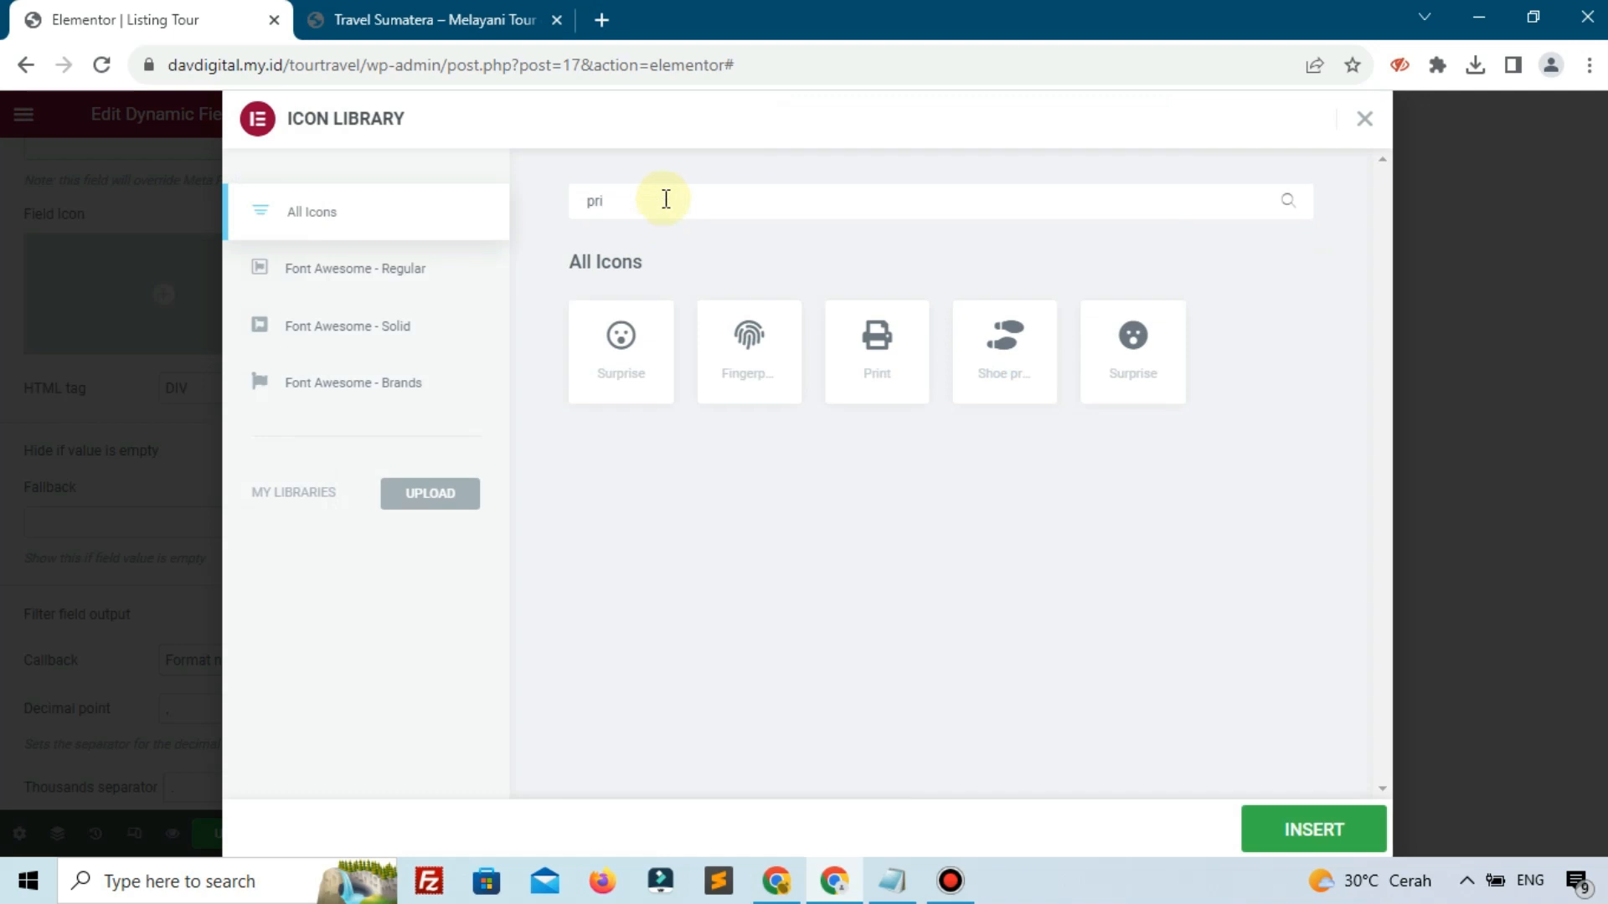
type("dol")
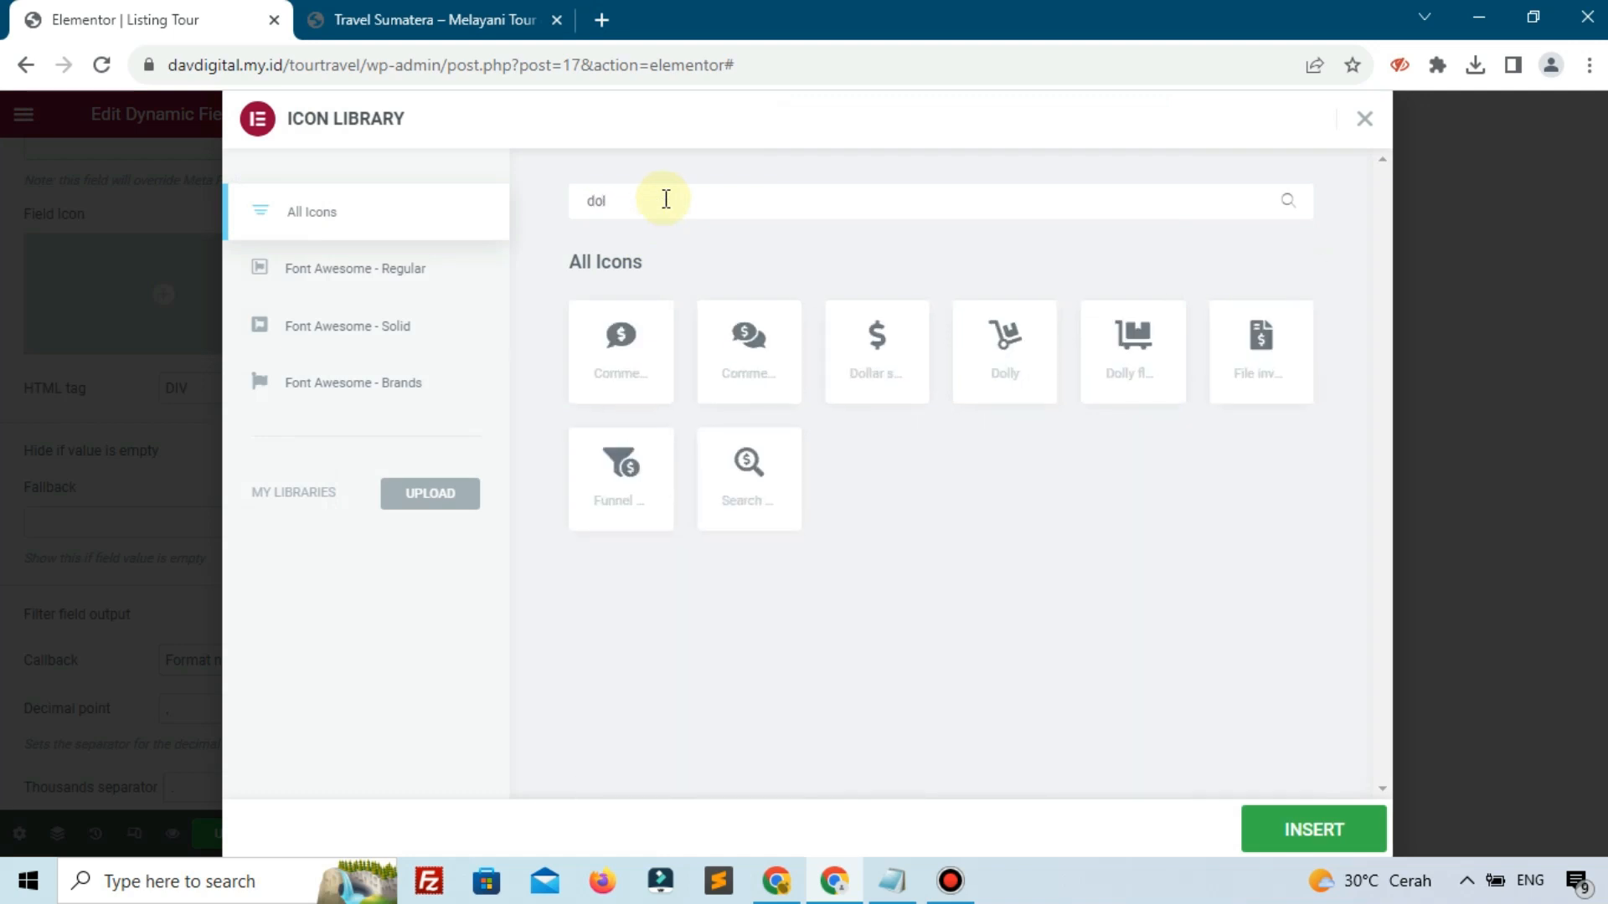
left_click(637, 351)
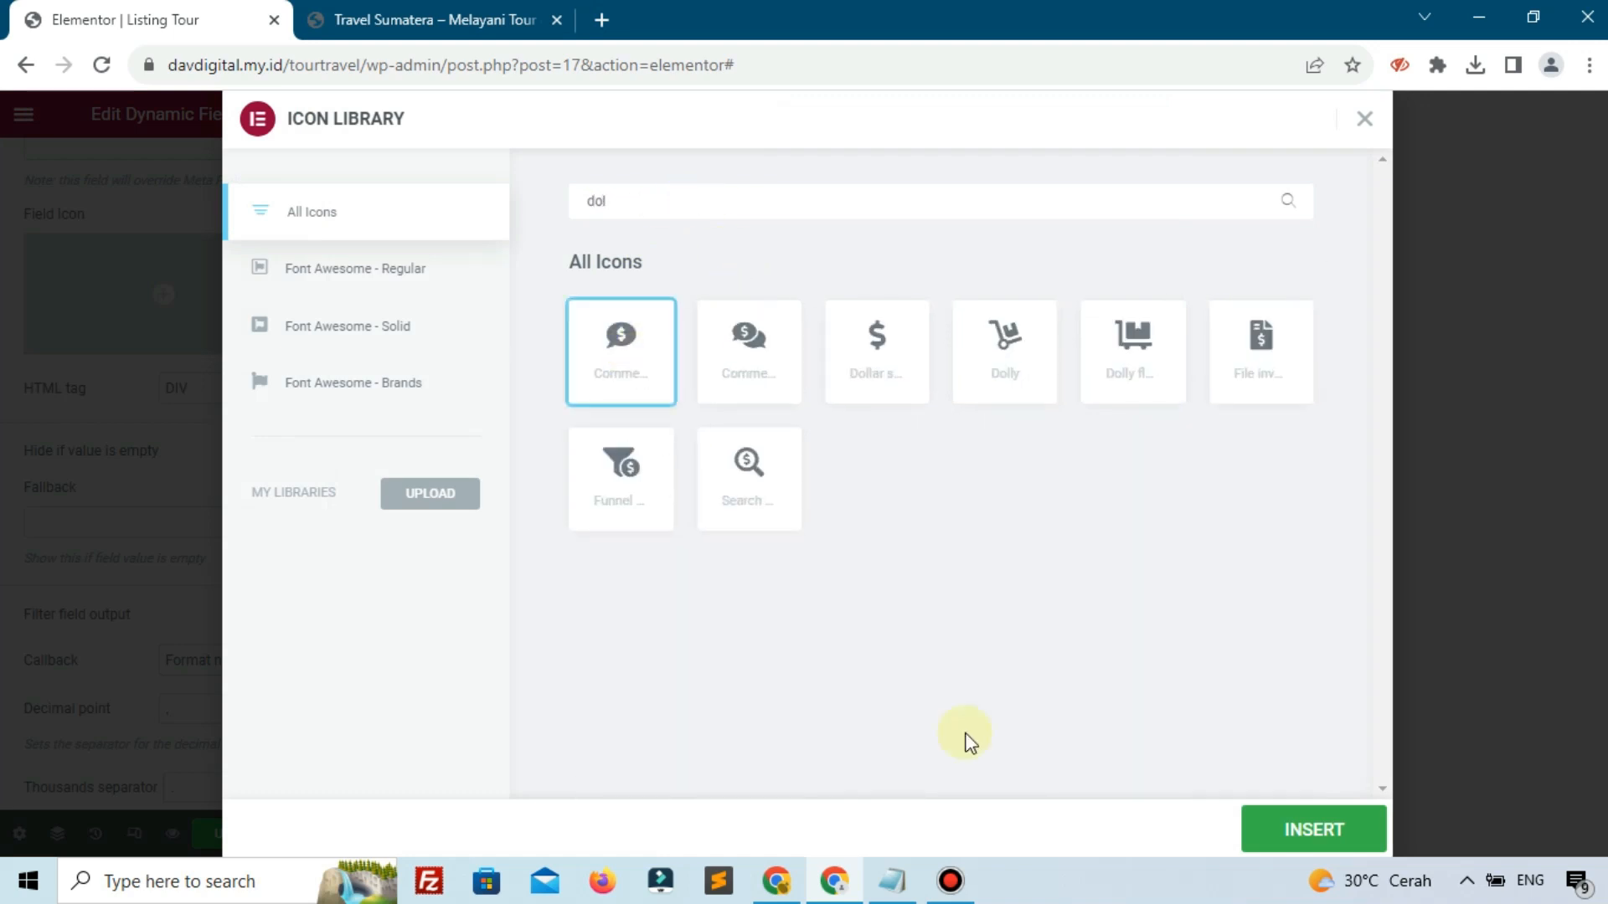
left_click(1293, 831)
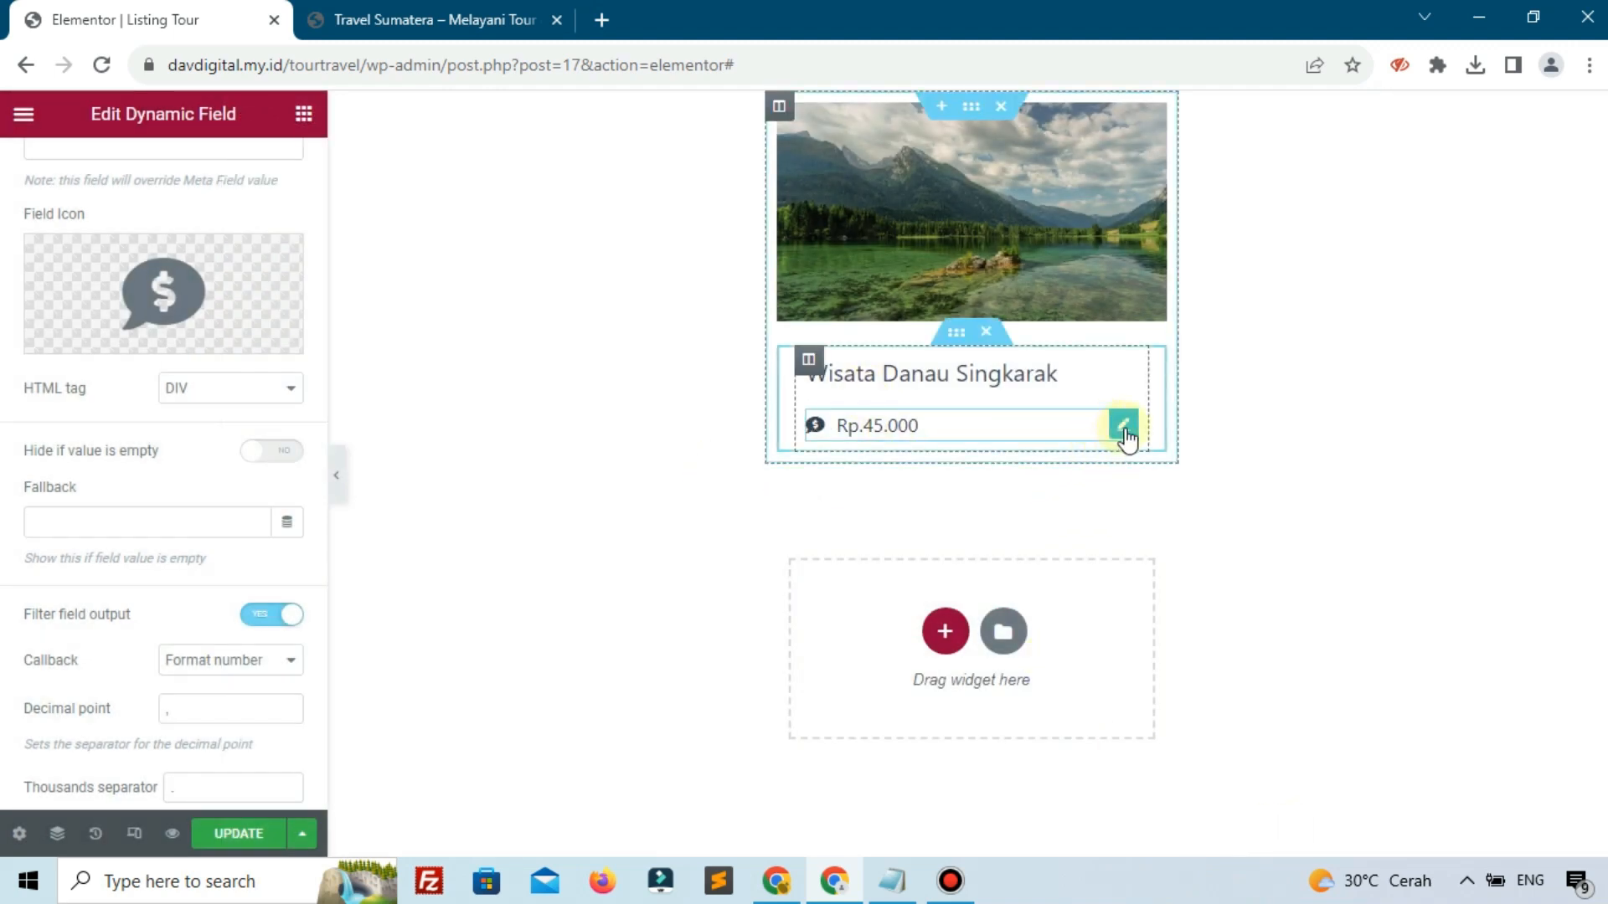
- Duplicate the price field on the tour card and set the copy's meta field to Durasi
right_click(1124, 430)
left_click(1148, 484)
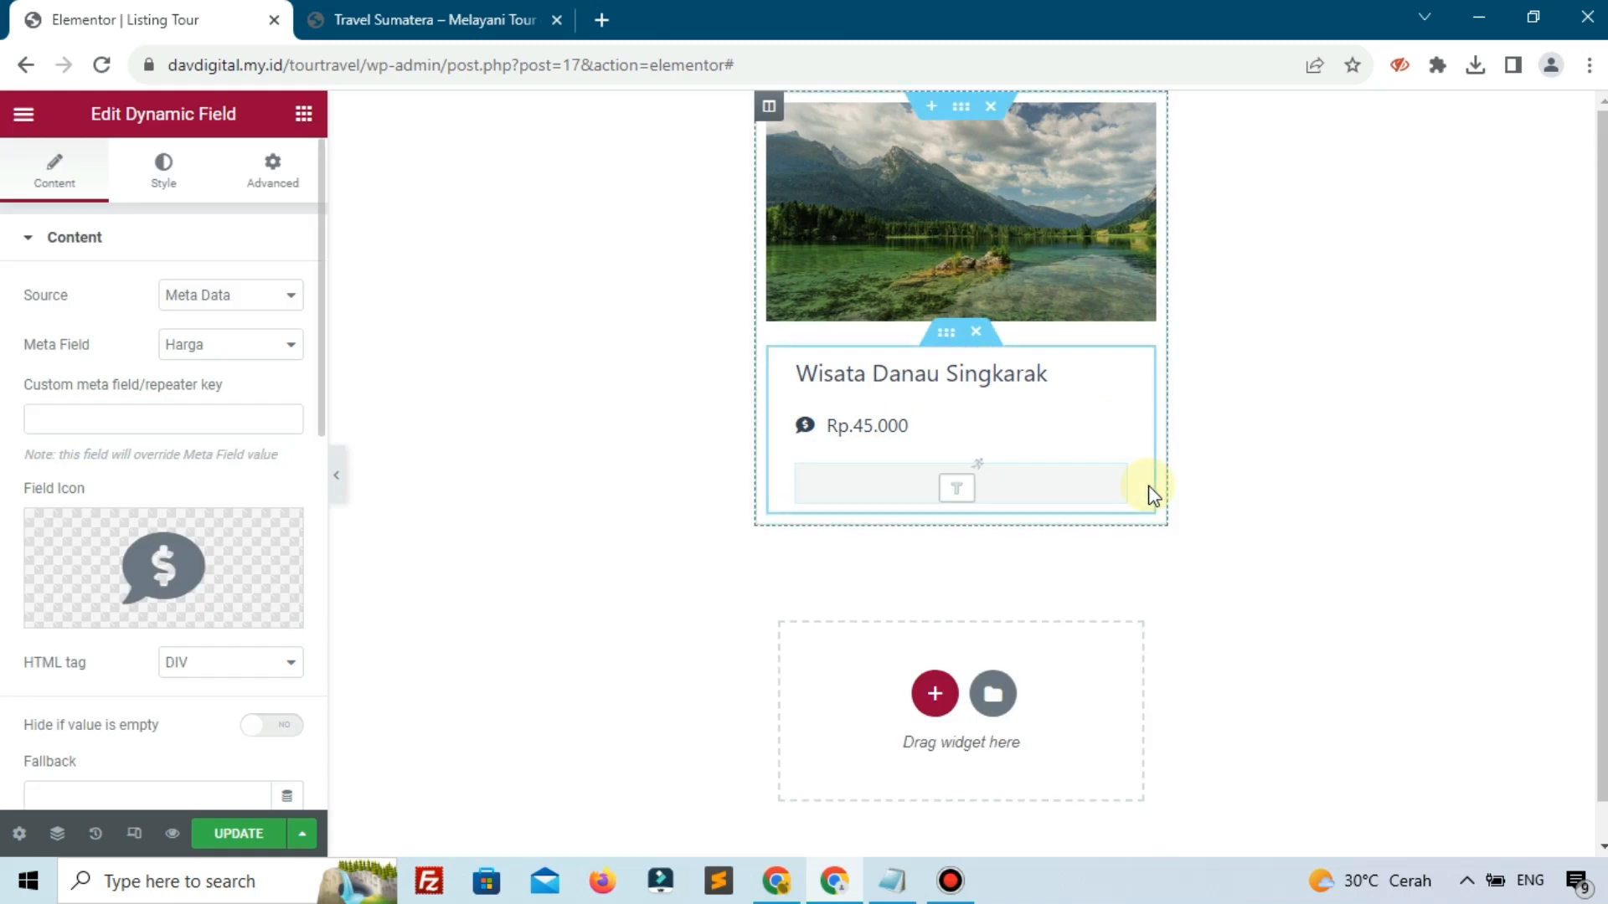
left_click(199, 351)
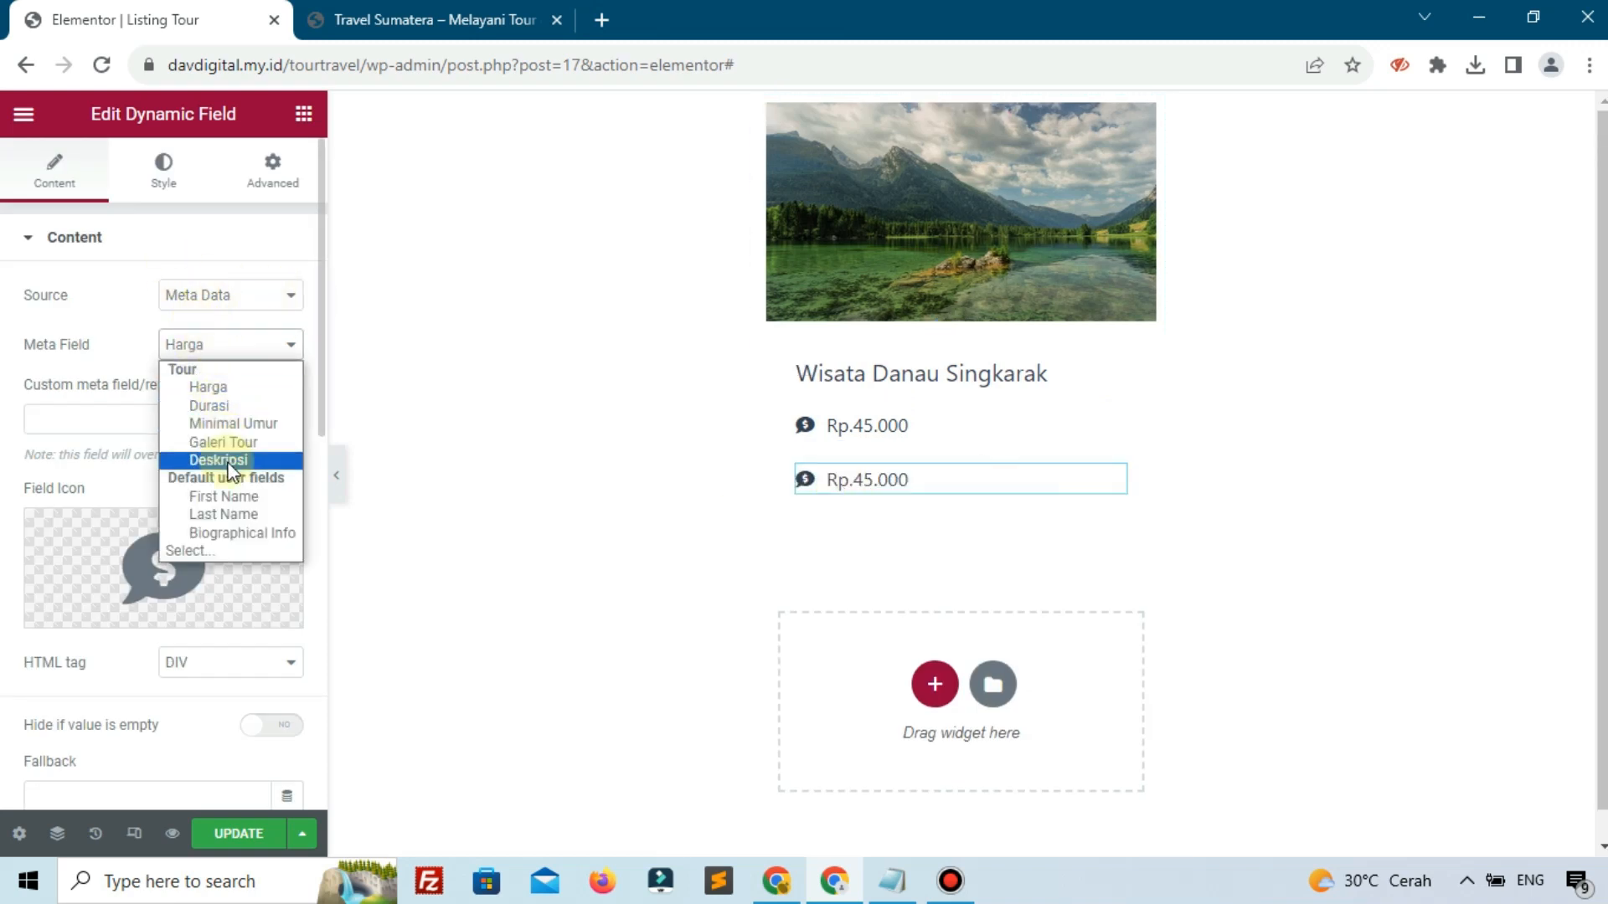
left_click(228, 407)
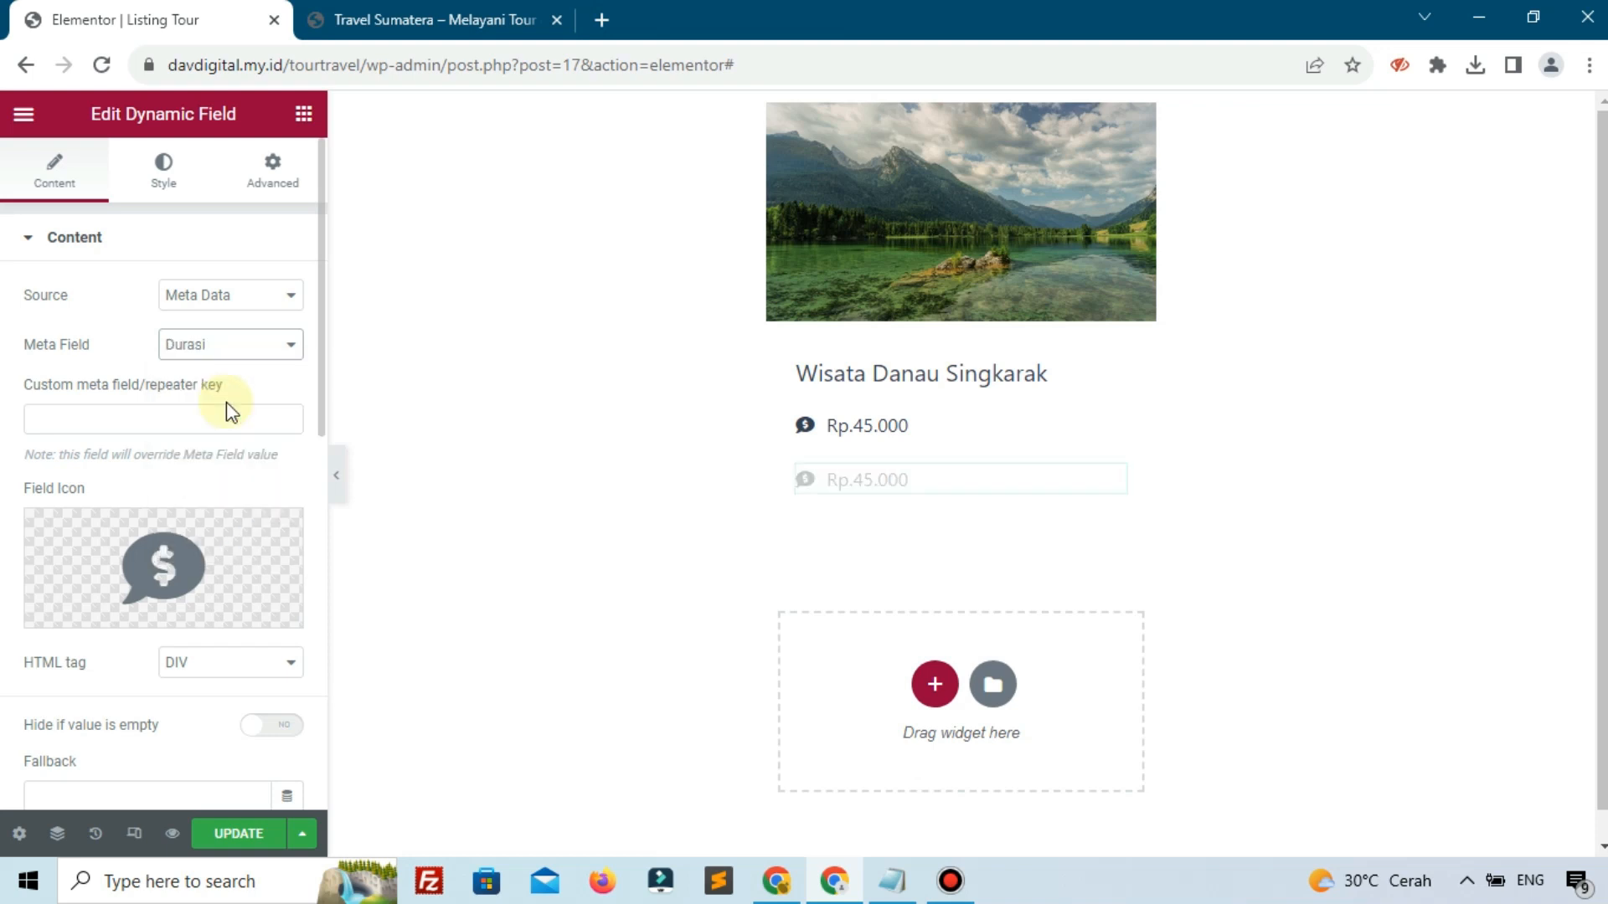
- Turn off output filtering for the duration field and set its field format to %s Hari
scroll(223, 413, "down", 4)
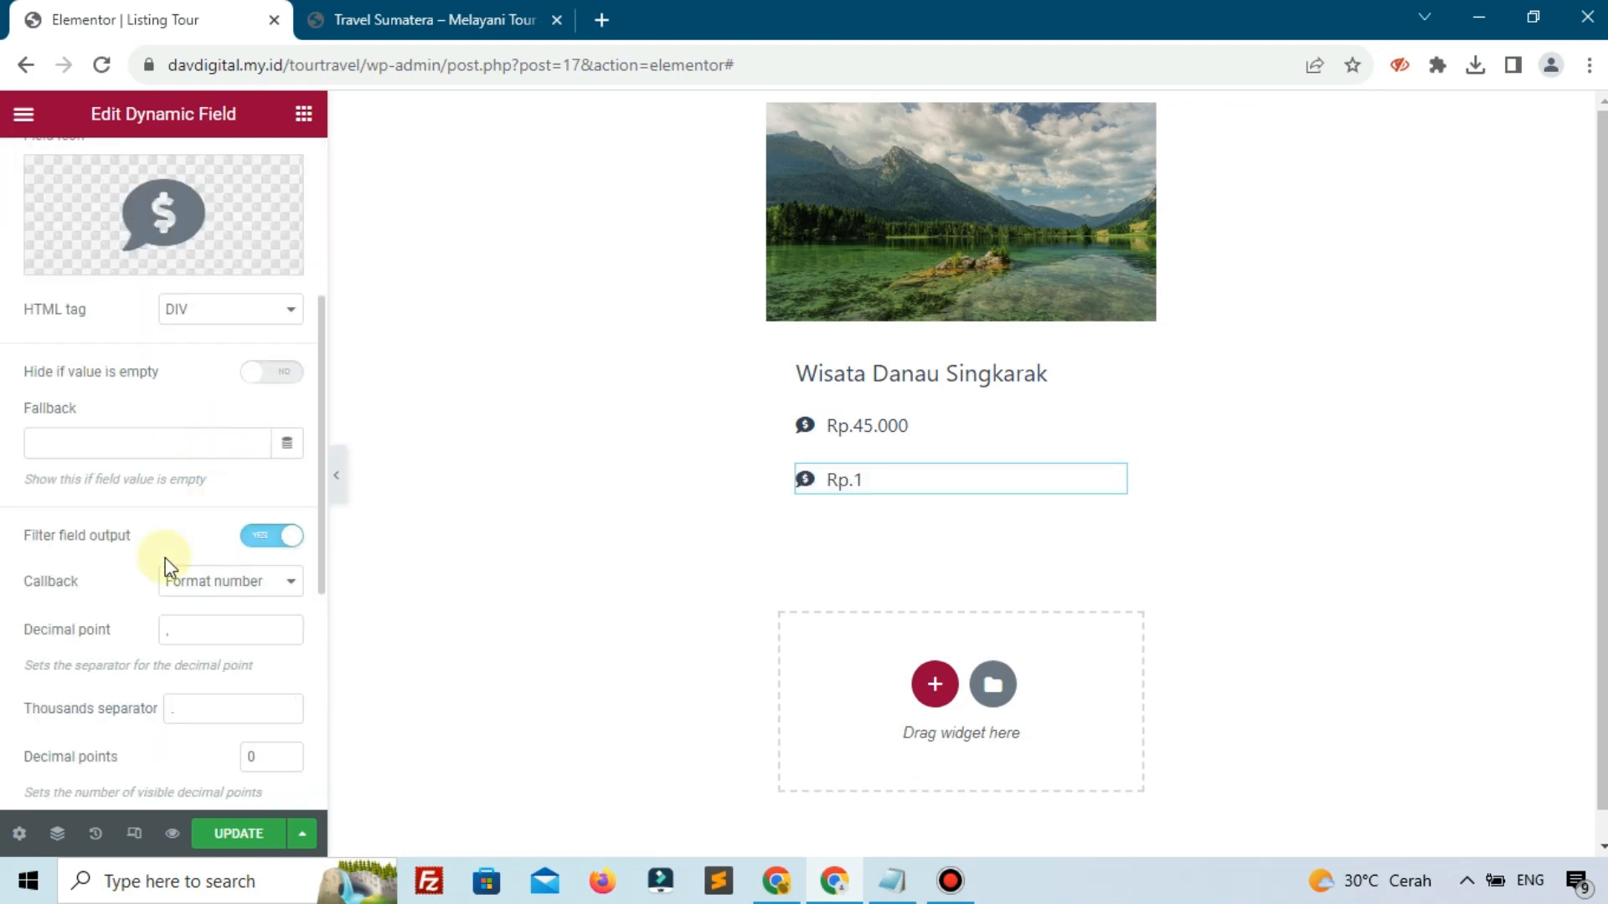
left_click(281, 541)
left_click(52, 665)
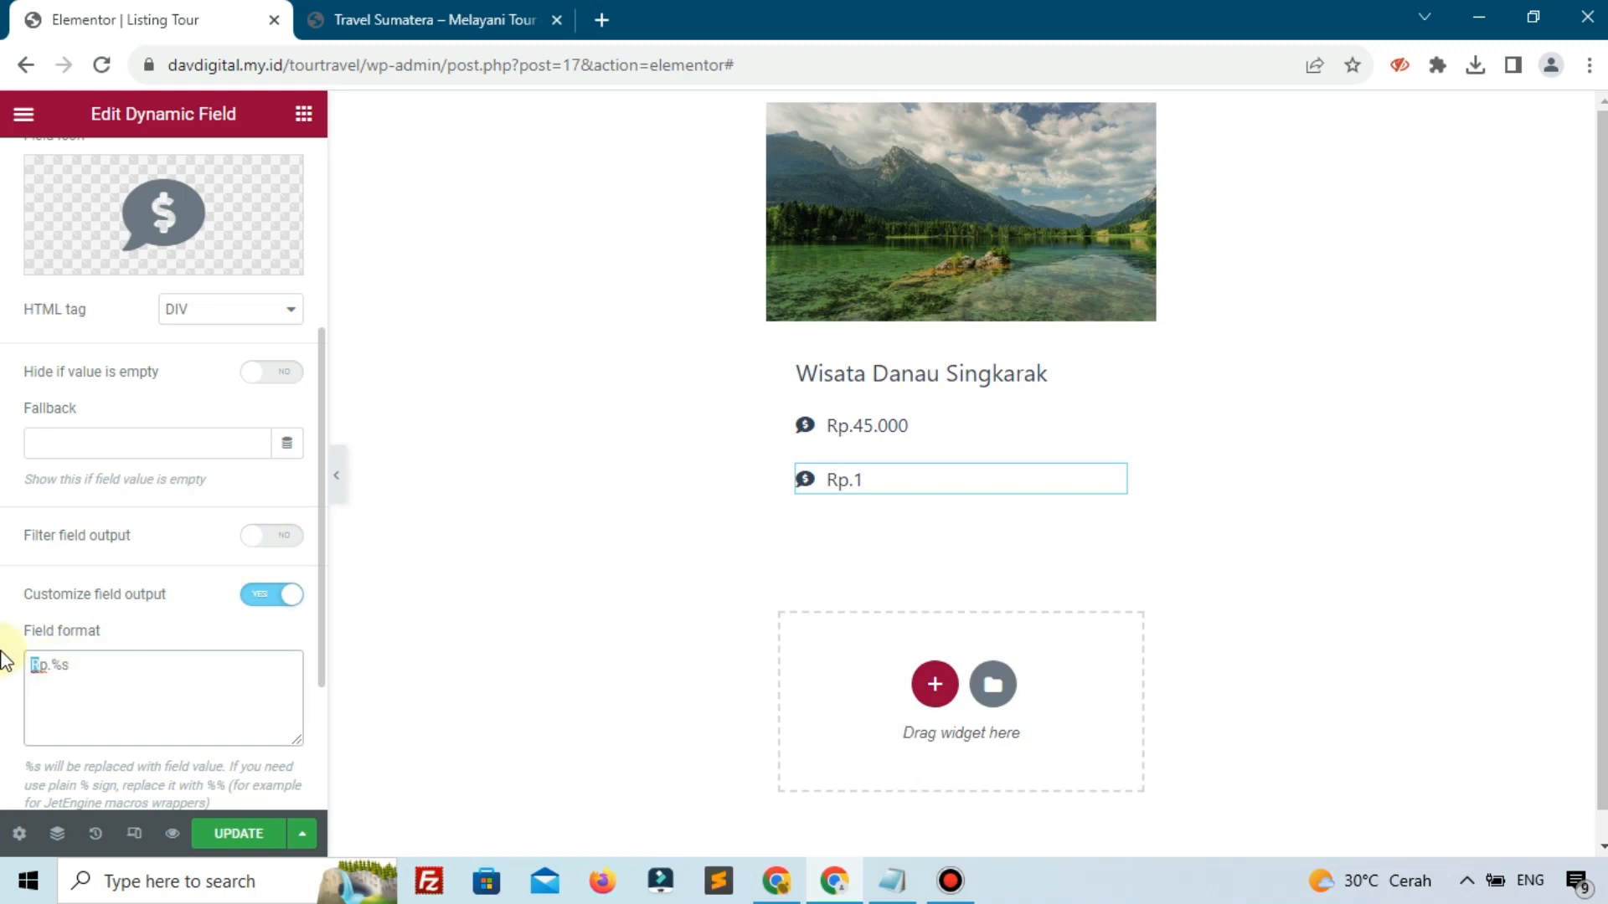
key("BackSpace")
key("Delete")
key("Delete")
key("Right")
type("=")
key("BackSpace")
key("BackSpace")
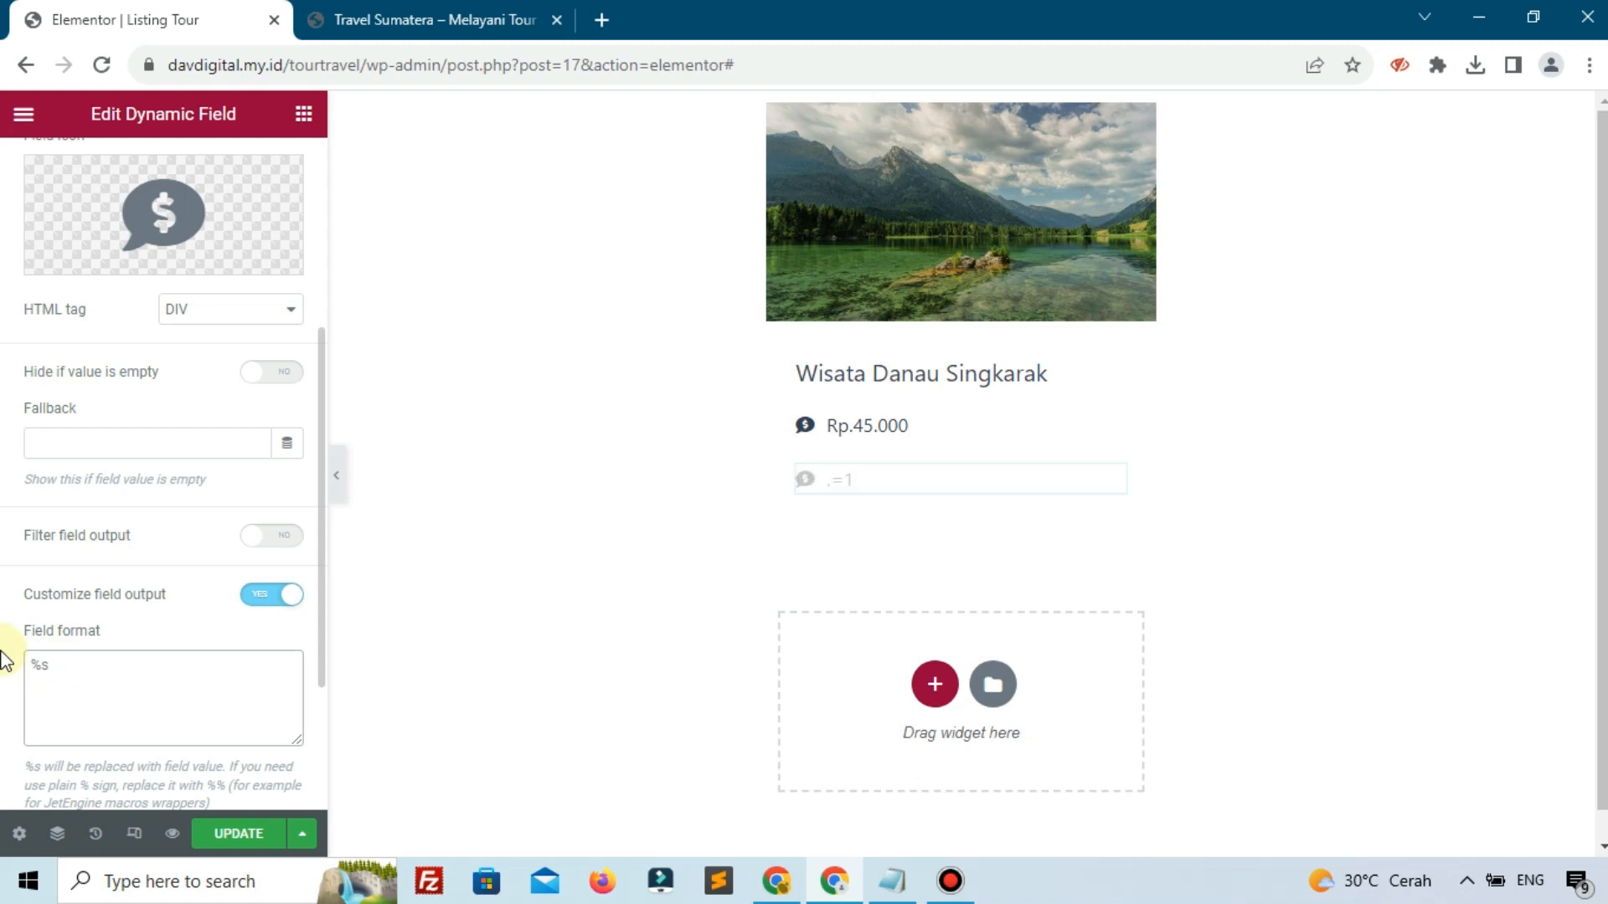
left_click(112, 659)
type("Hari")
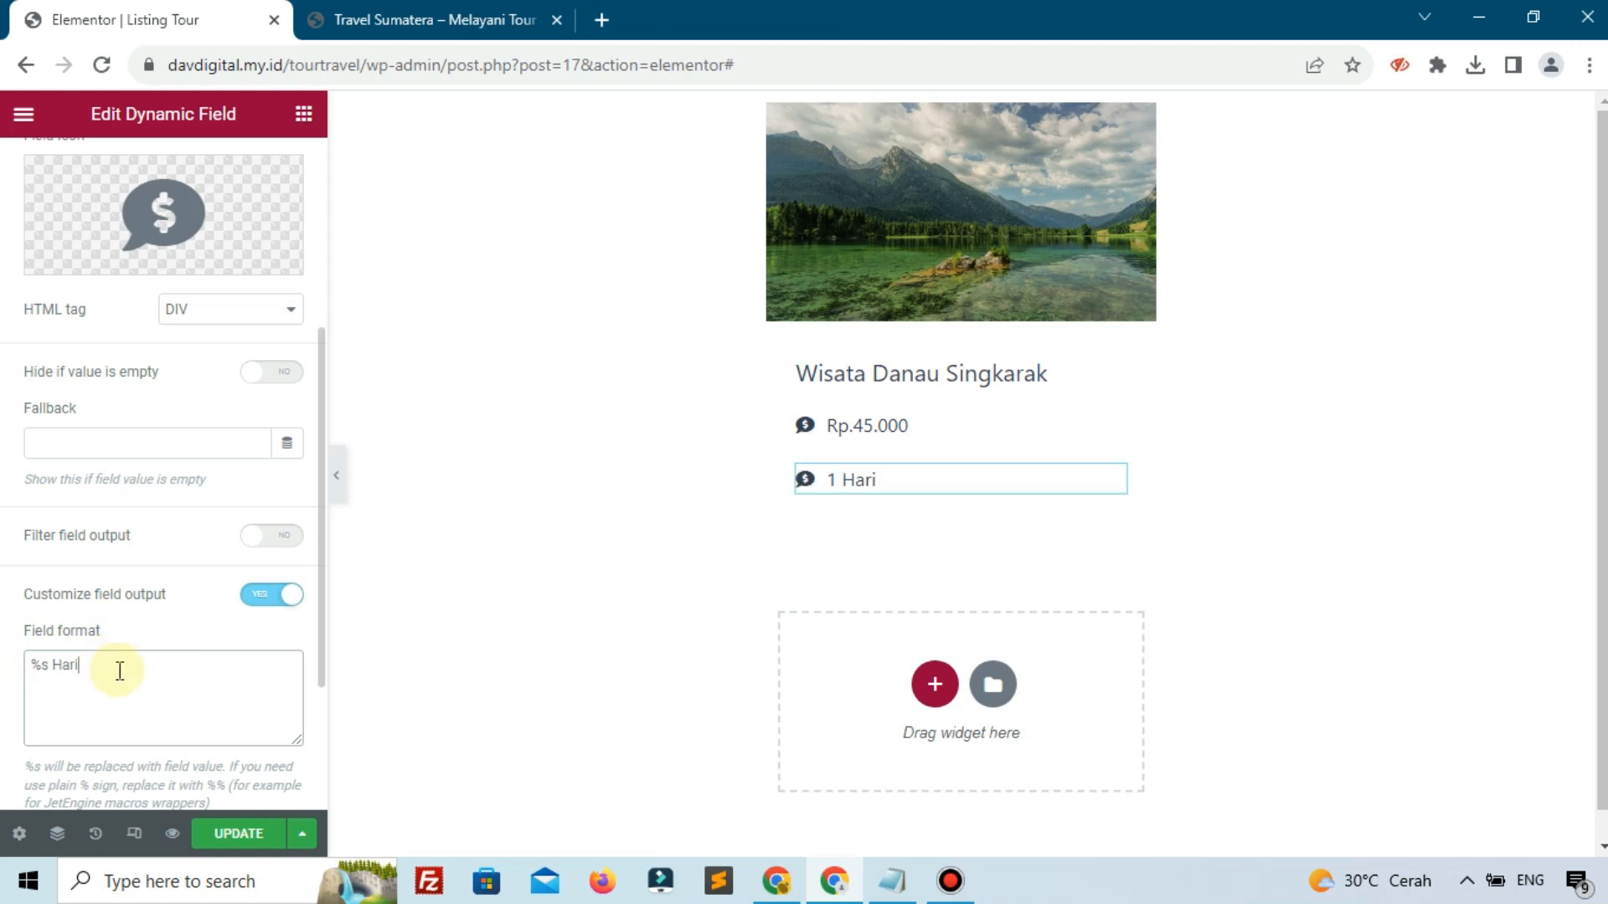
- Unlink the duration field's margins and set its top margin to -1 em
scroll(151, 359, "up", 5)
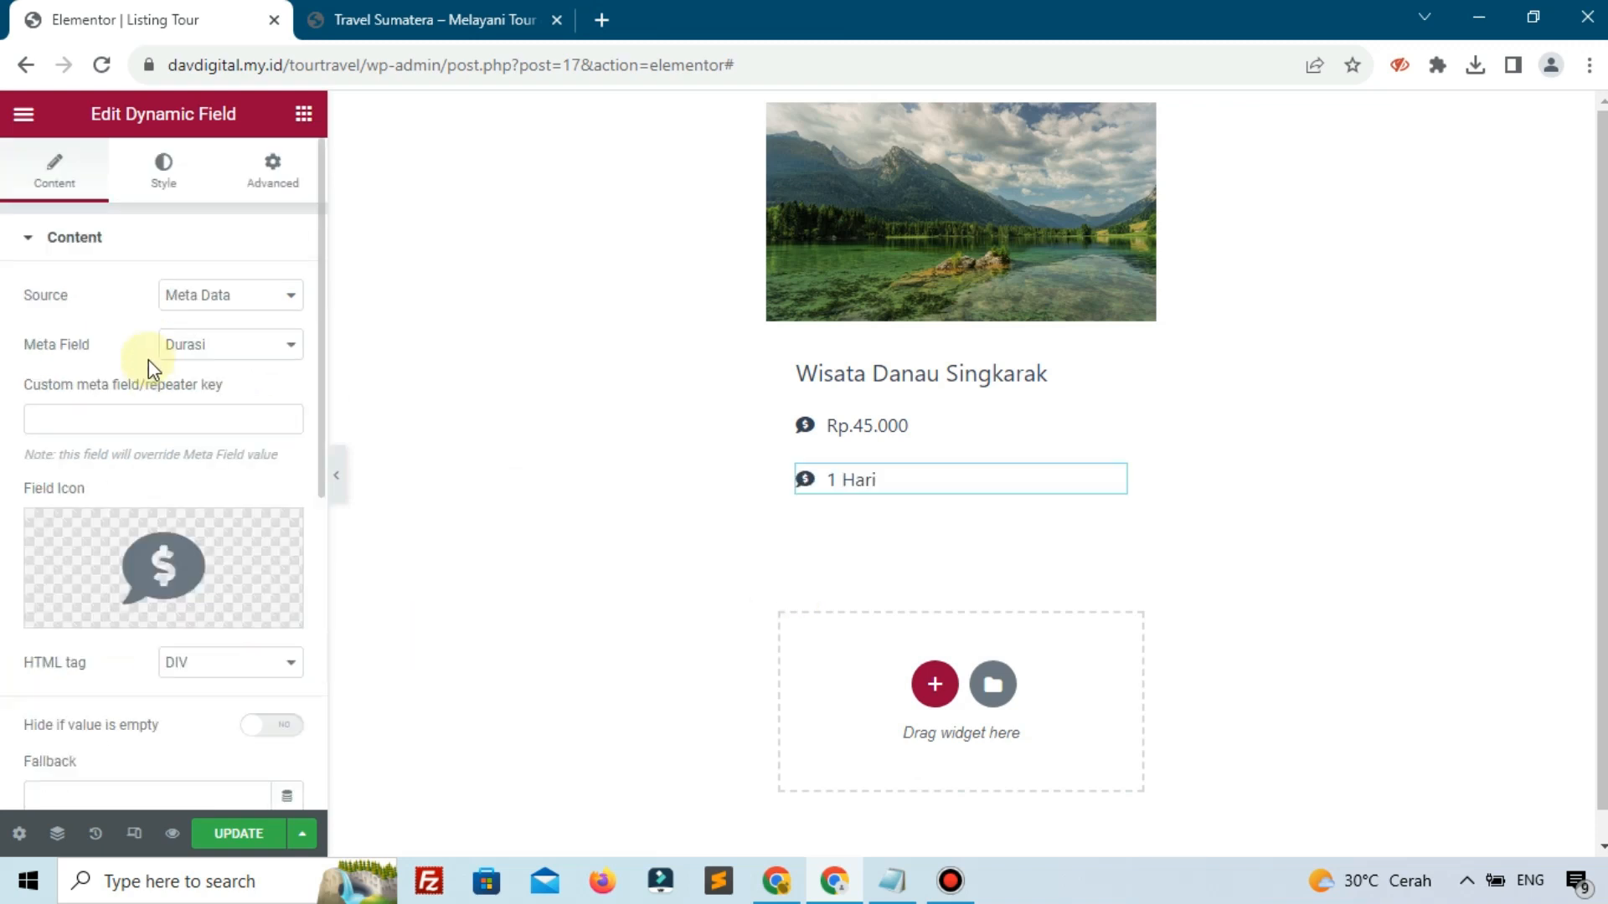
left_click(274, 186)
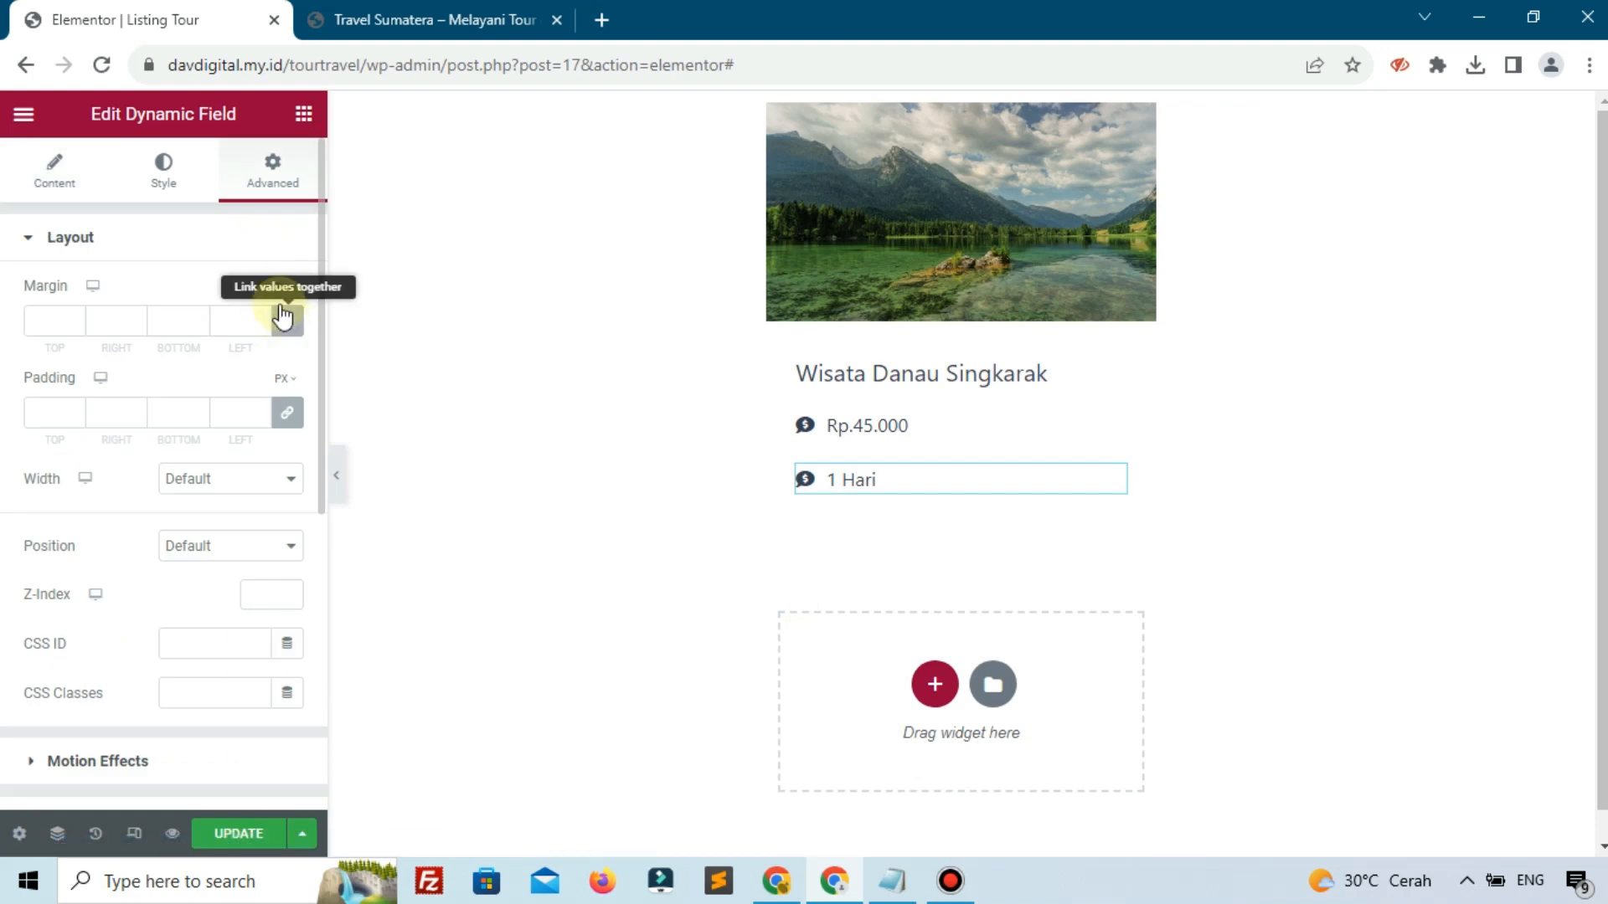
left_click(282, 289)
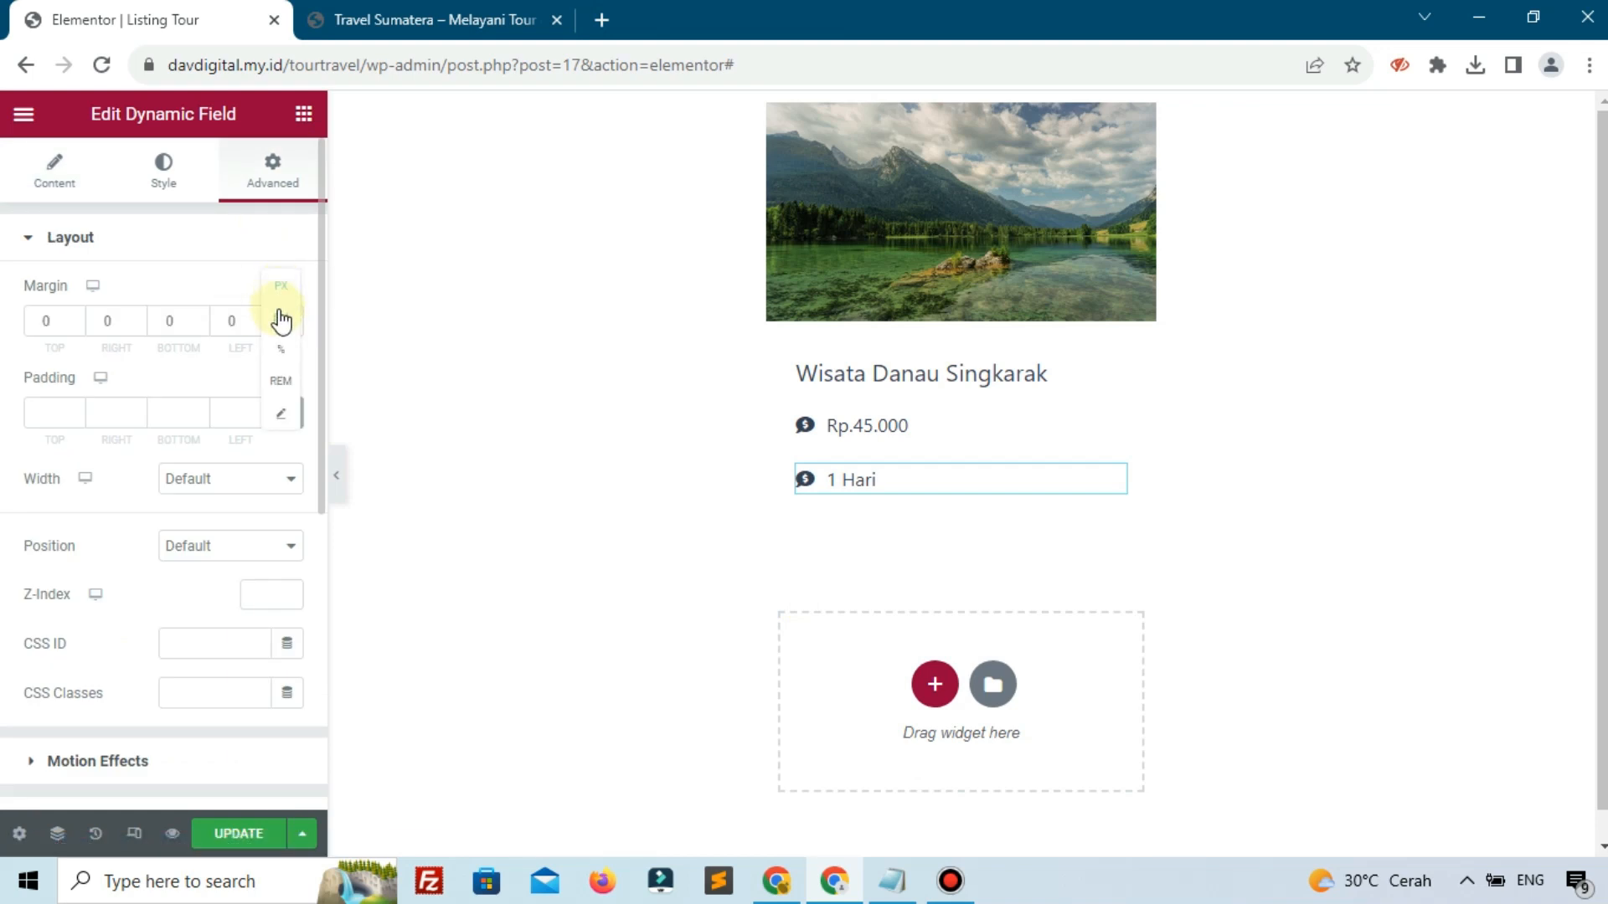
left_click(281, 321)
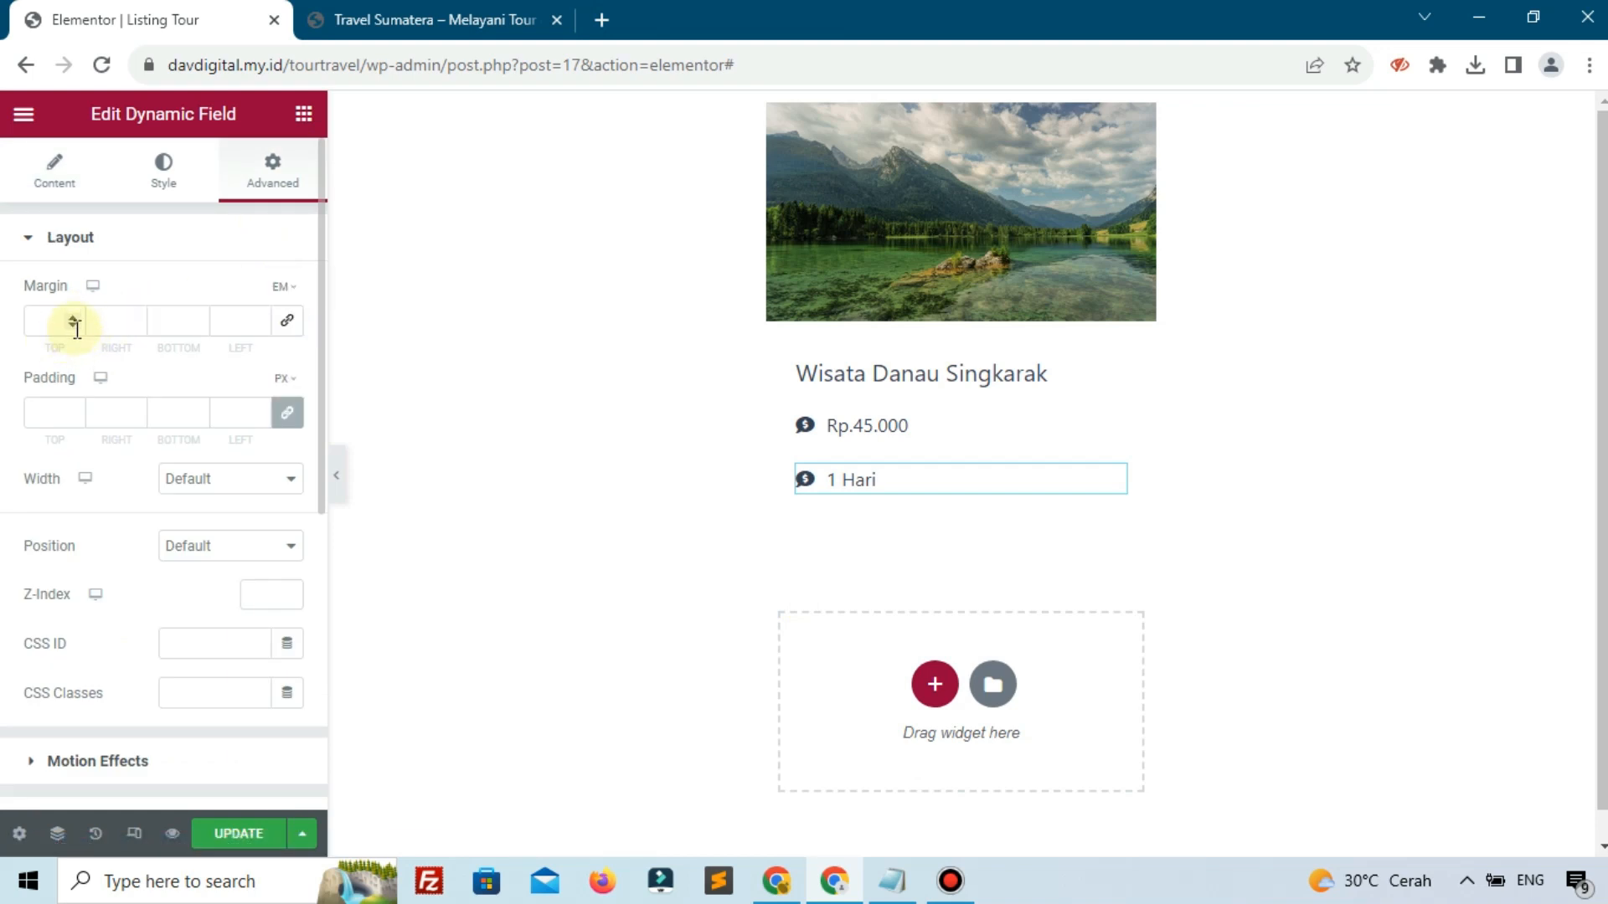
type("-3")
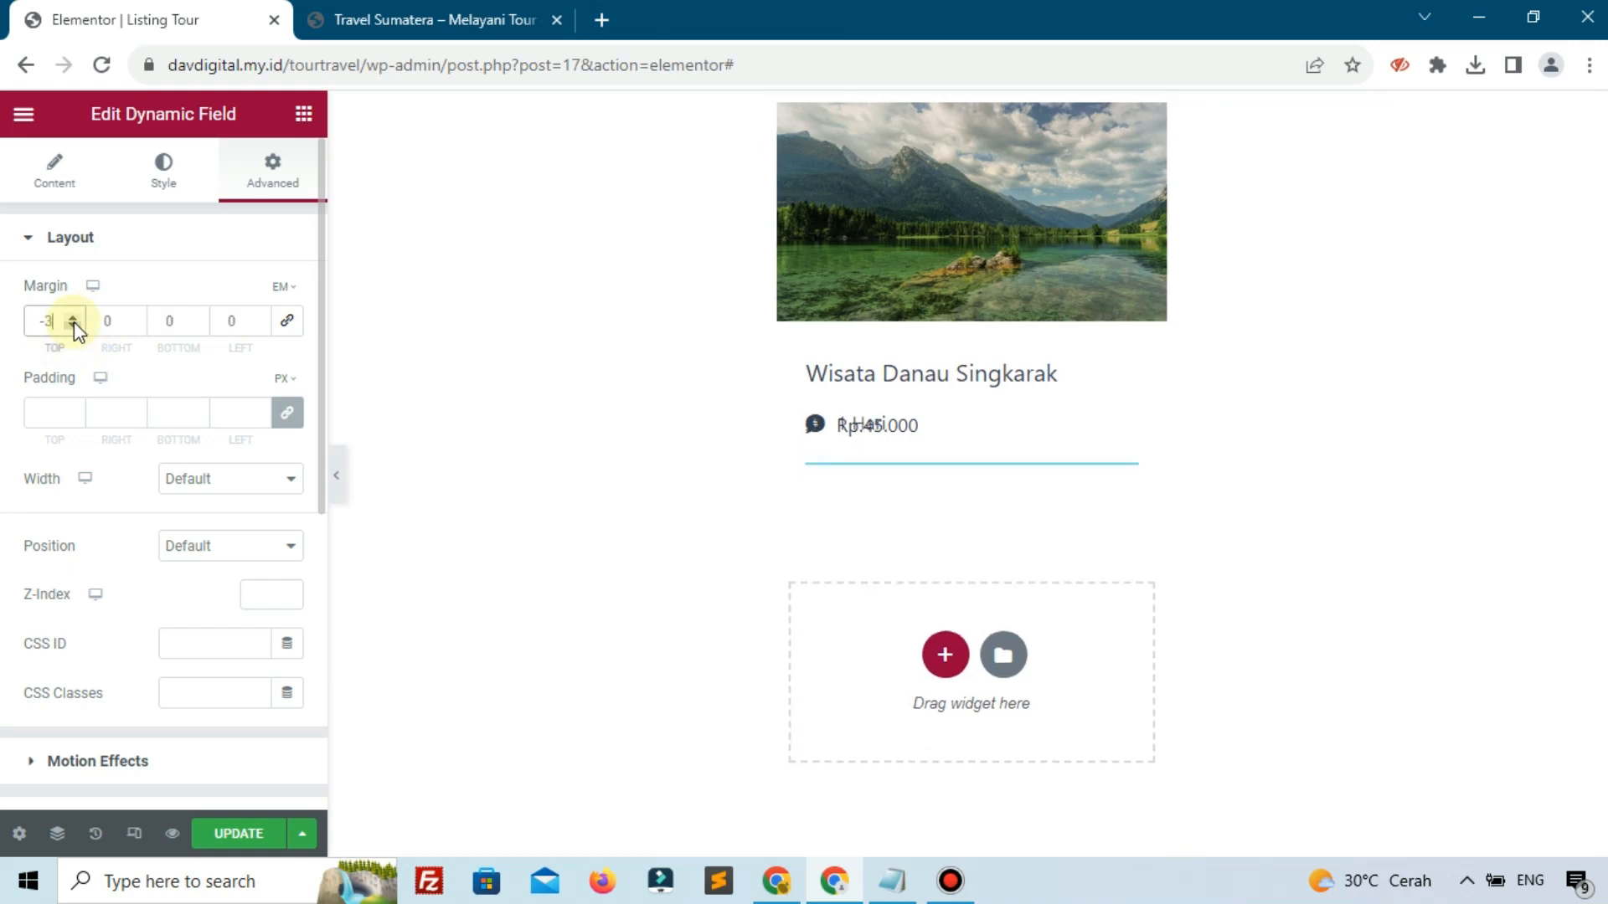
key("BackSpace")
type("1")
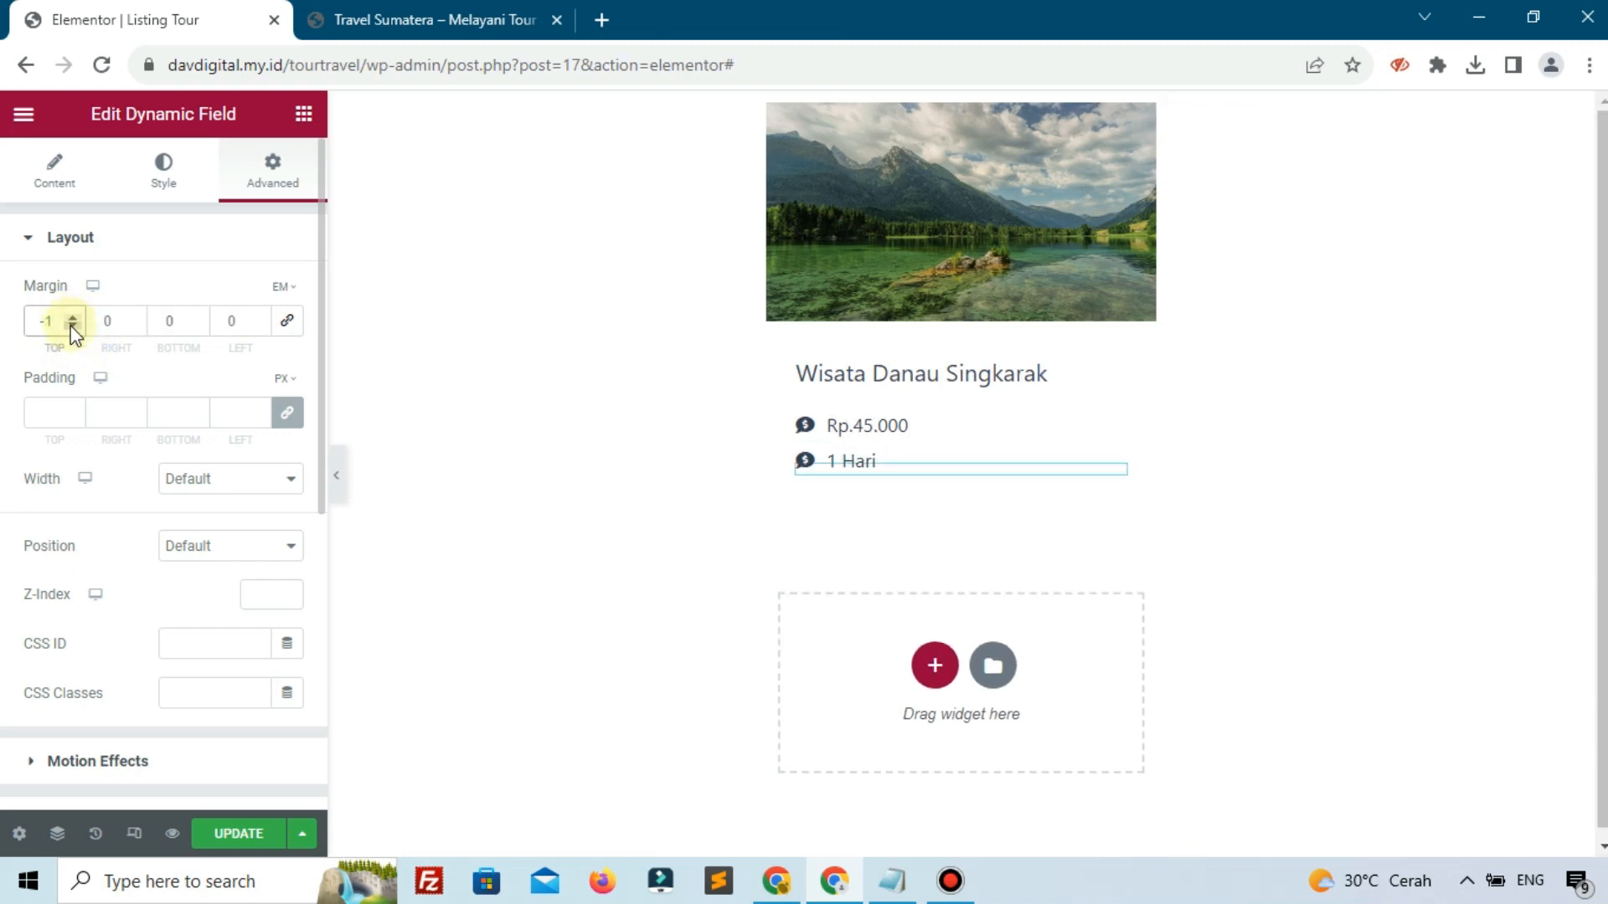
left_click(72, 328)
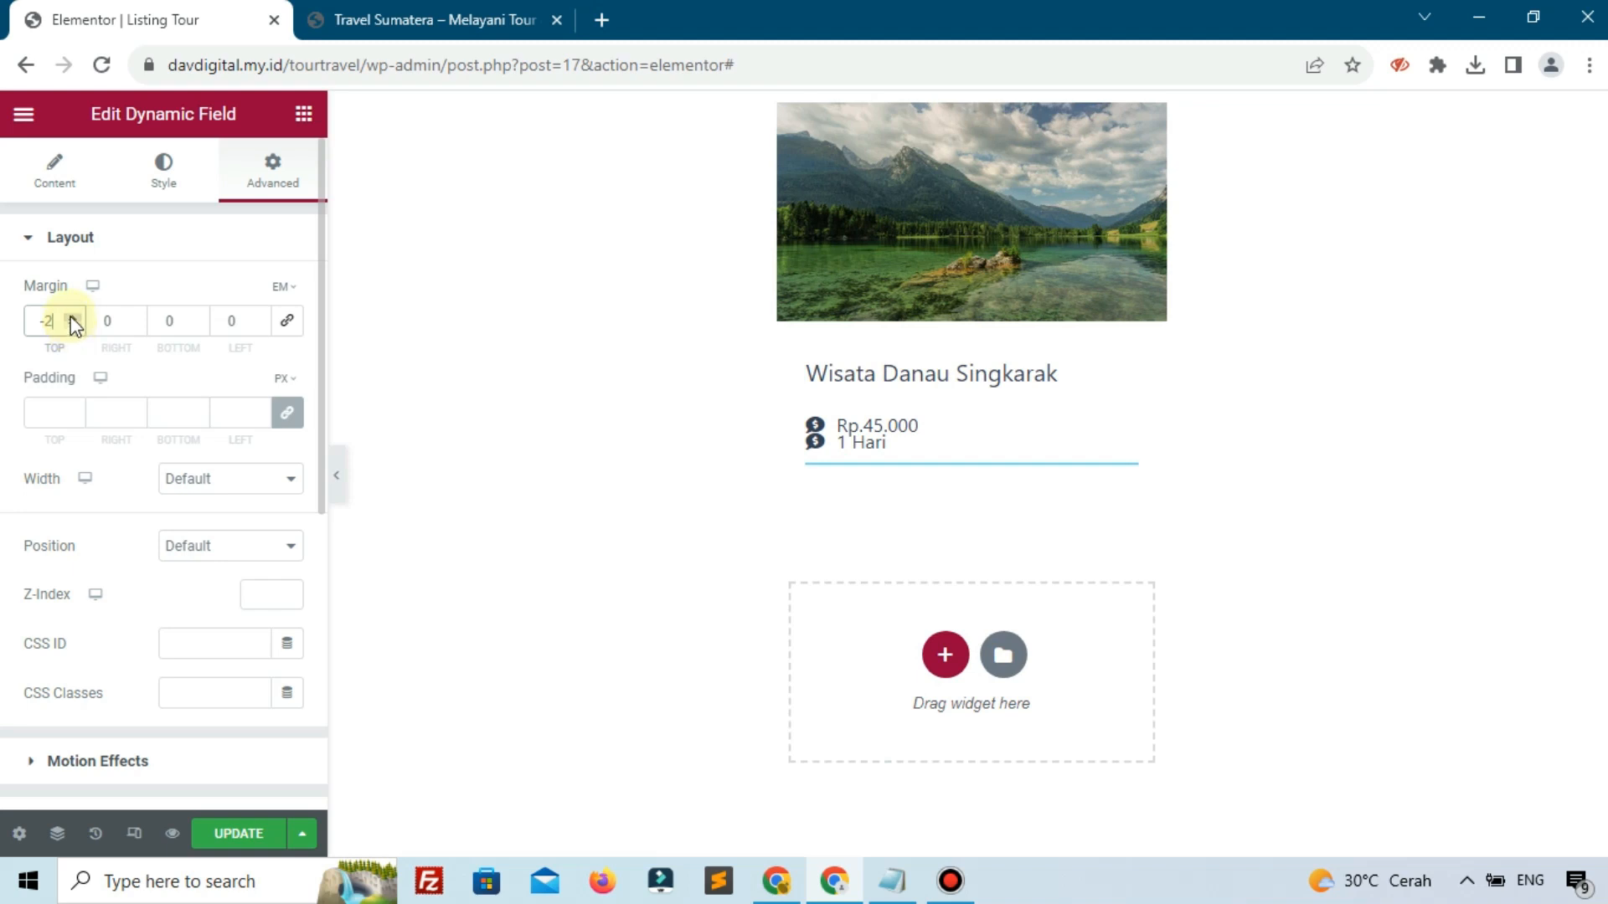
left_click(72, 316)
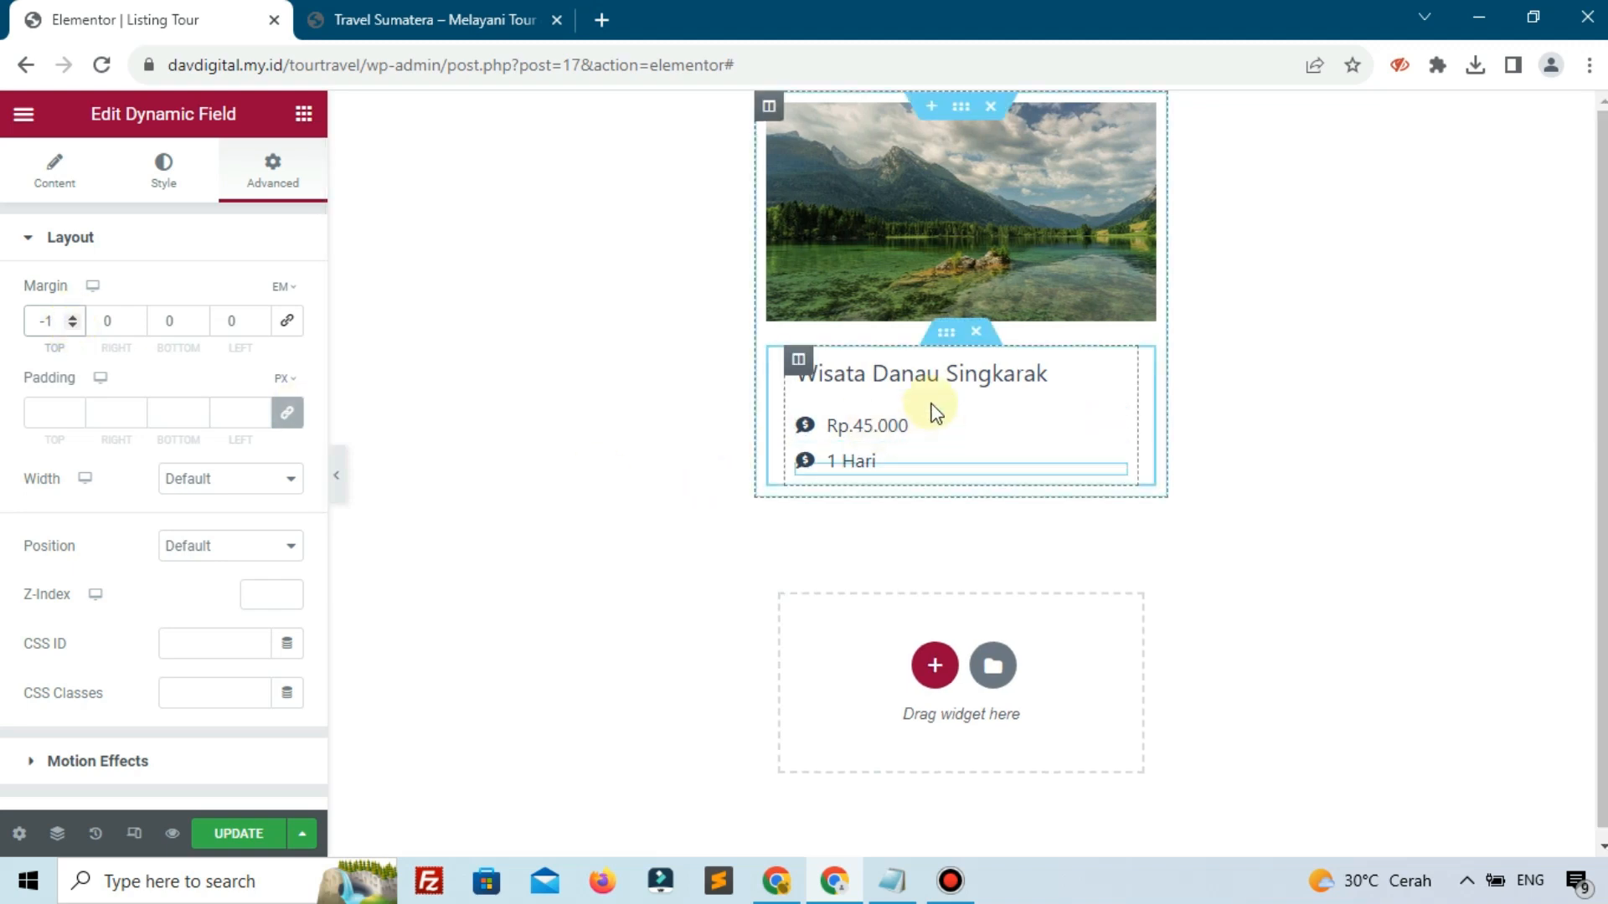
- Add a box shadow with the default settings to the column holding the title, price and duration
left_click(797, 359)
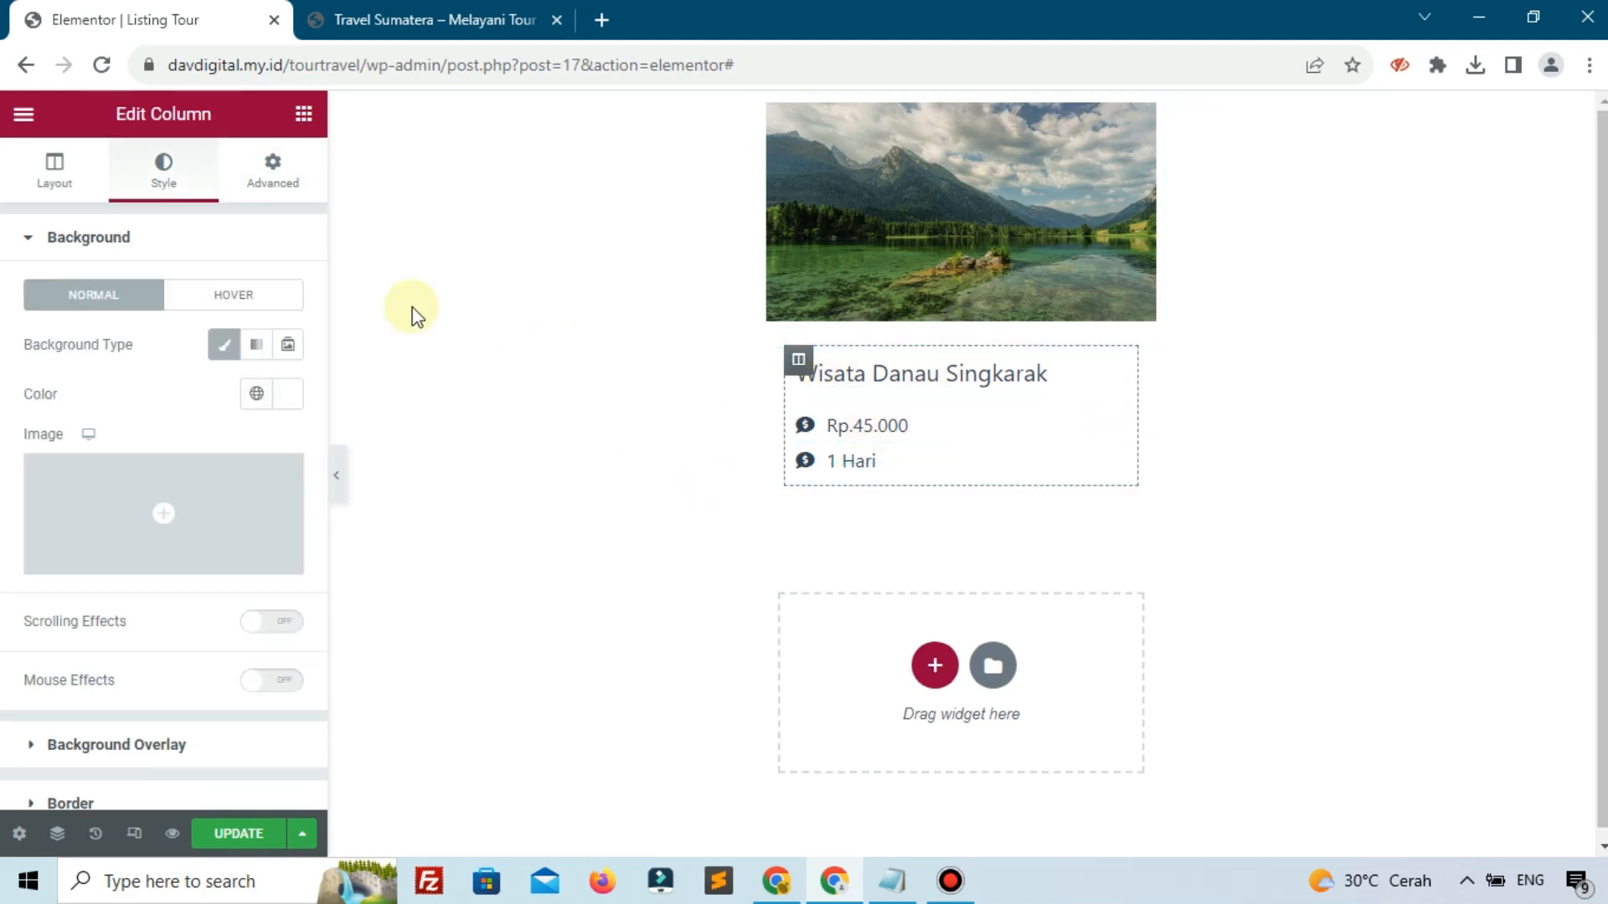
scroll(152, 594, "down", 3)
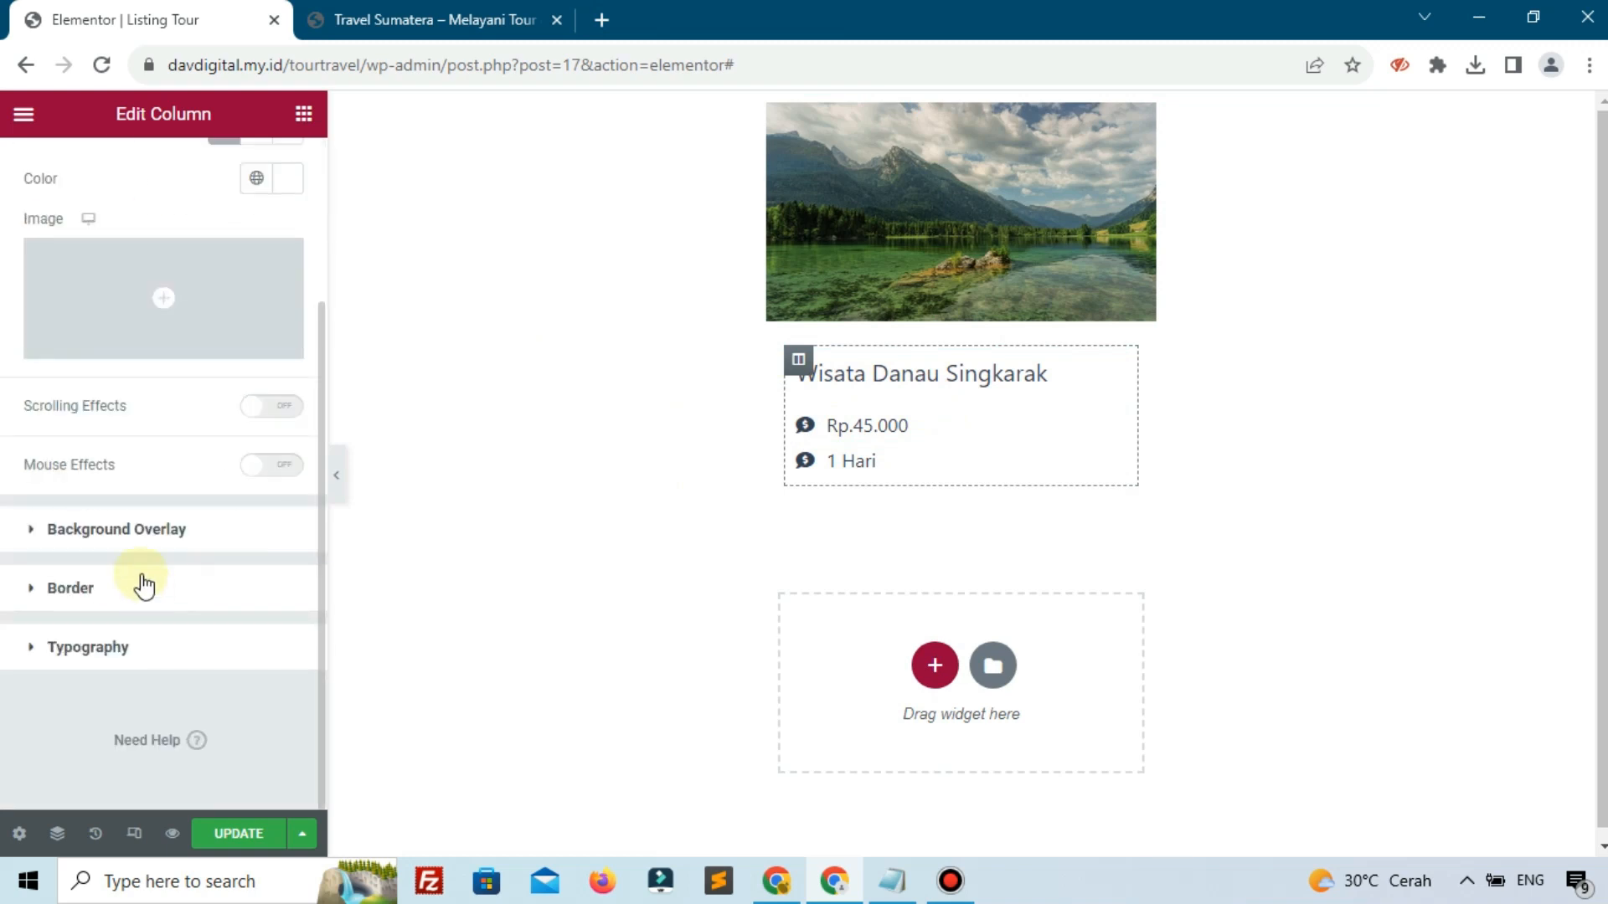
left_click(144, 586)
left_click(287, 604)
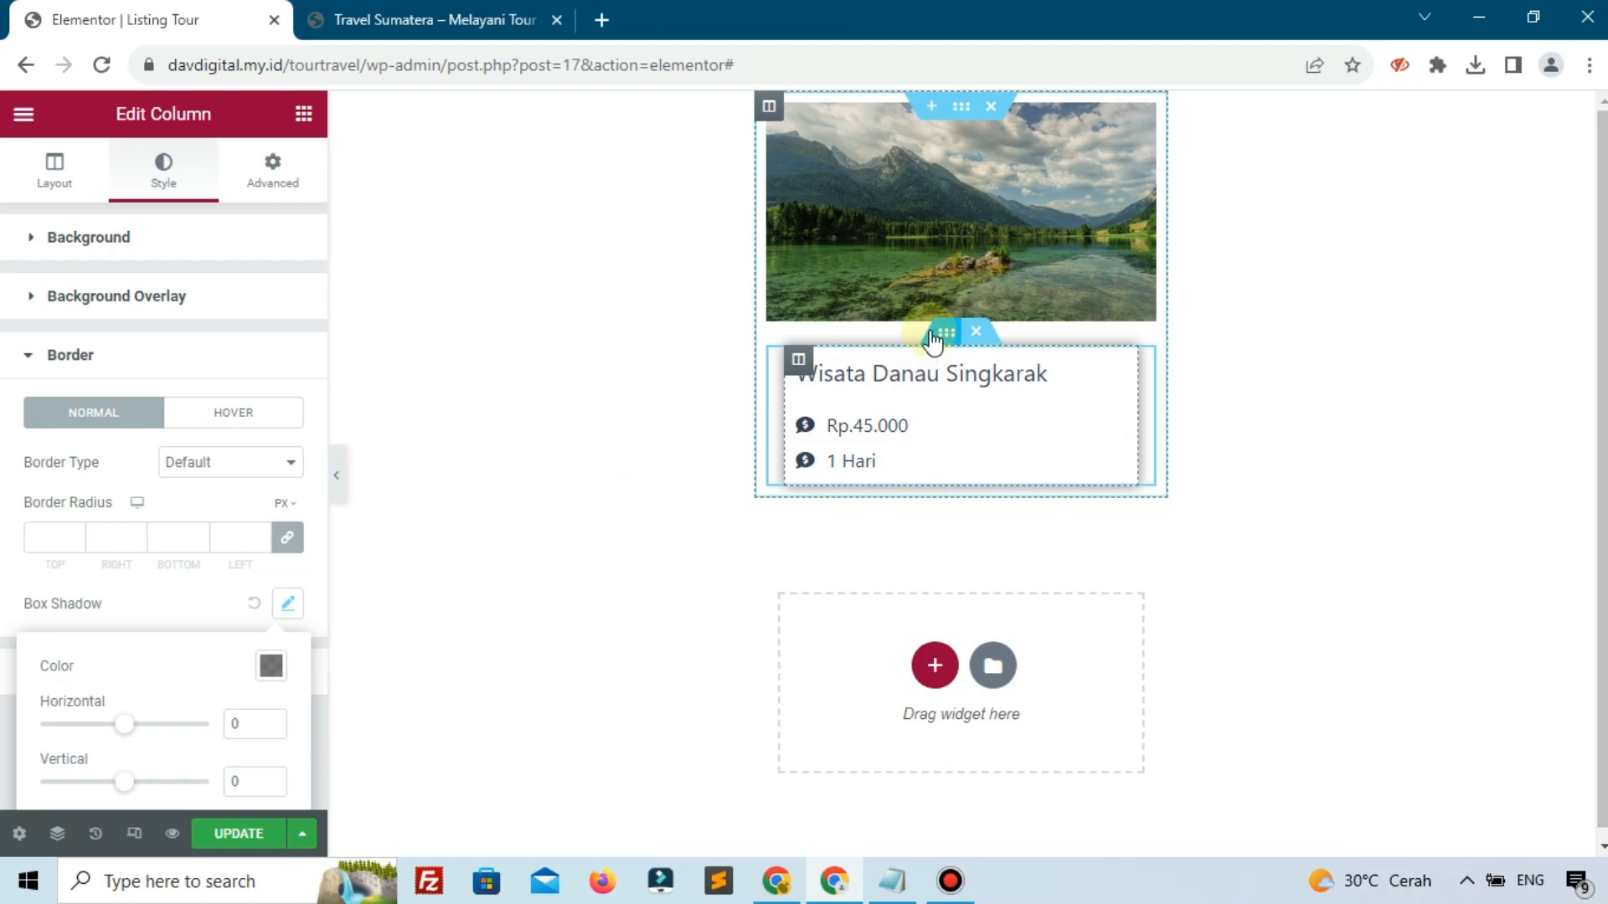
- Set the inner section's top margin to -13% with unlinked values, and update the listing template
left_click(933, 335)
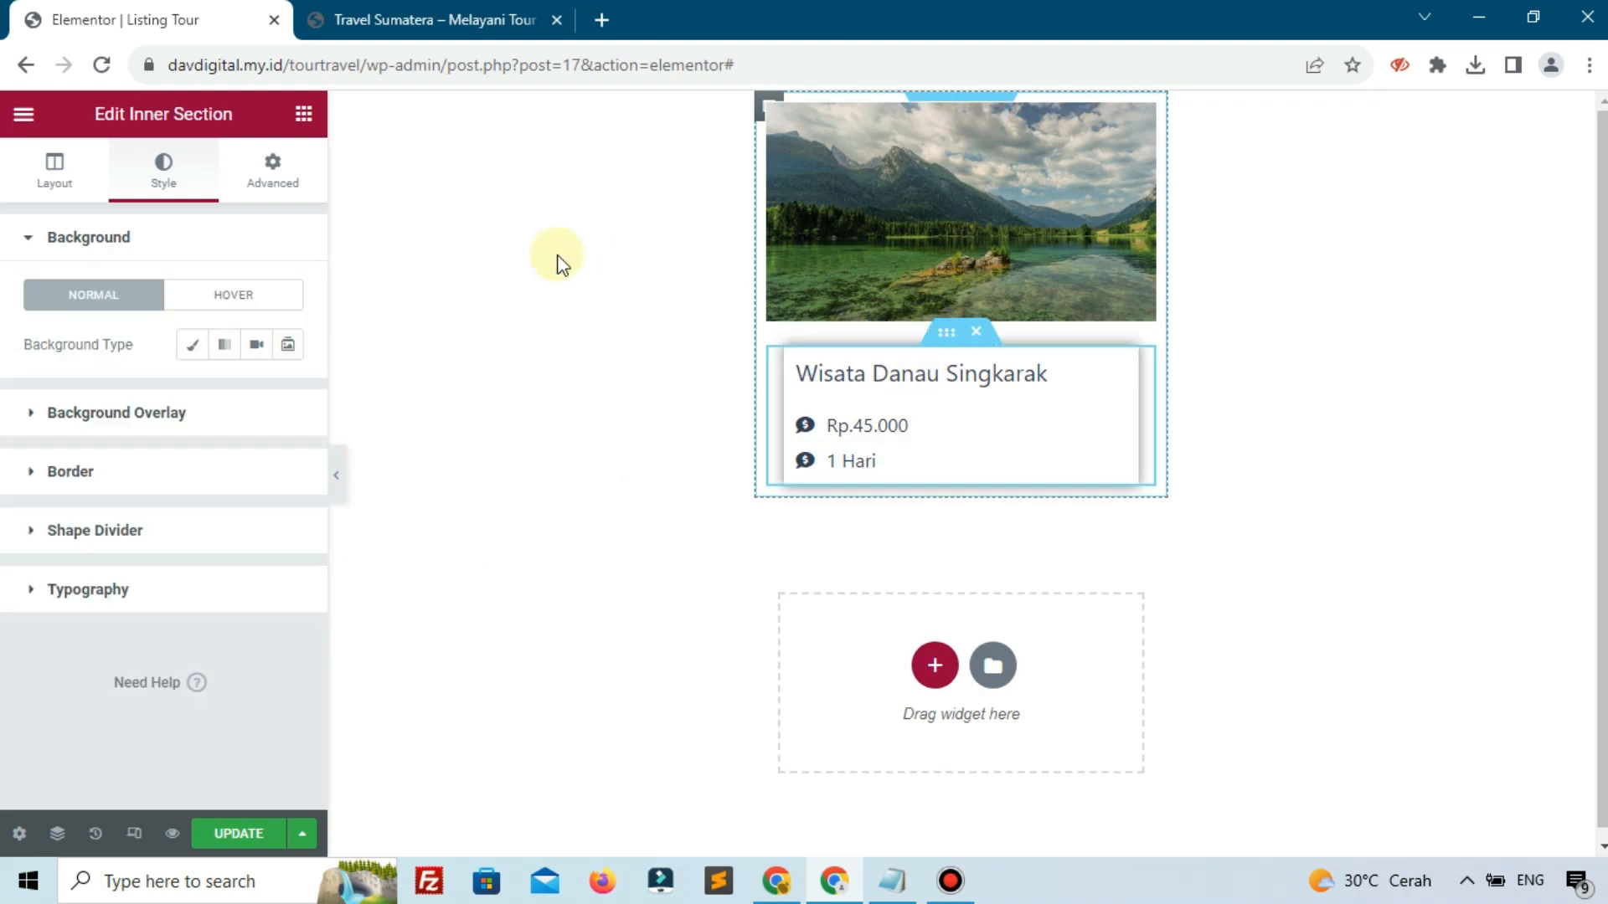
left_click(274, 178)
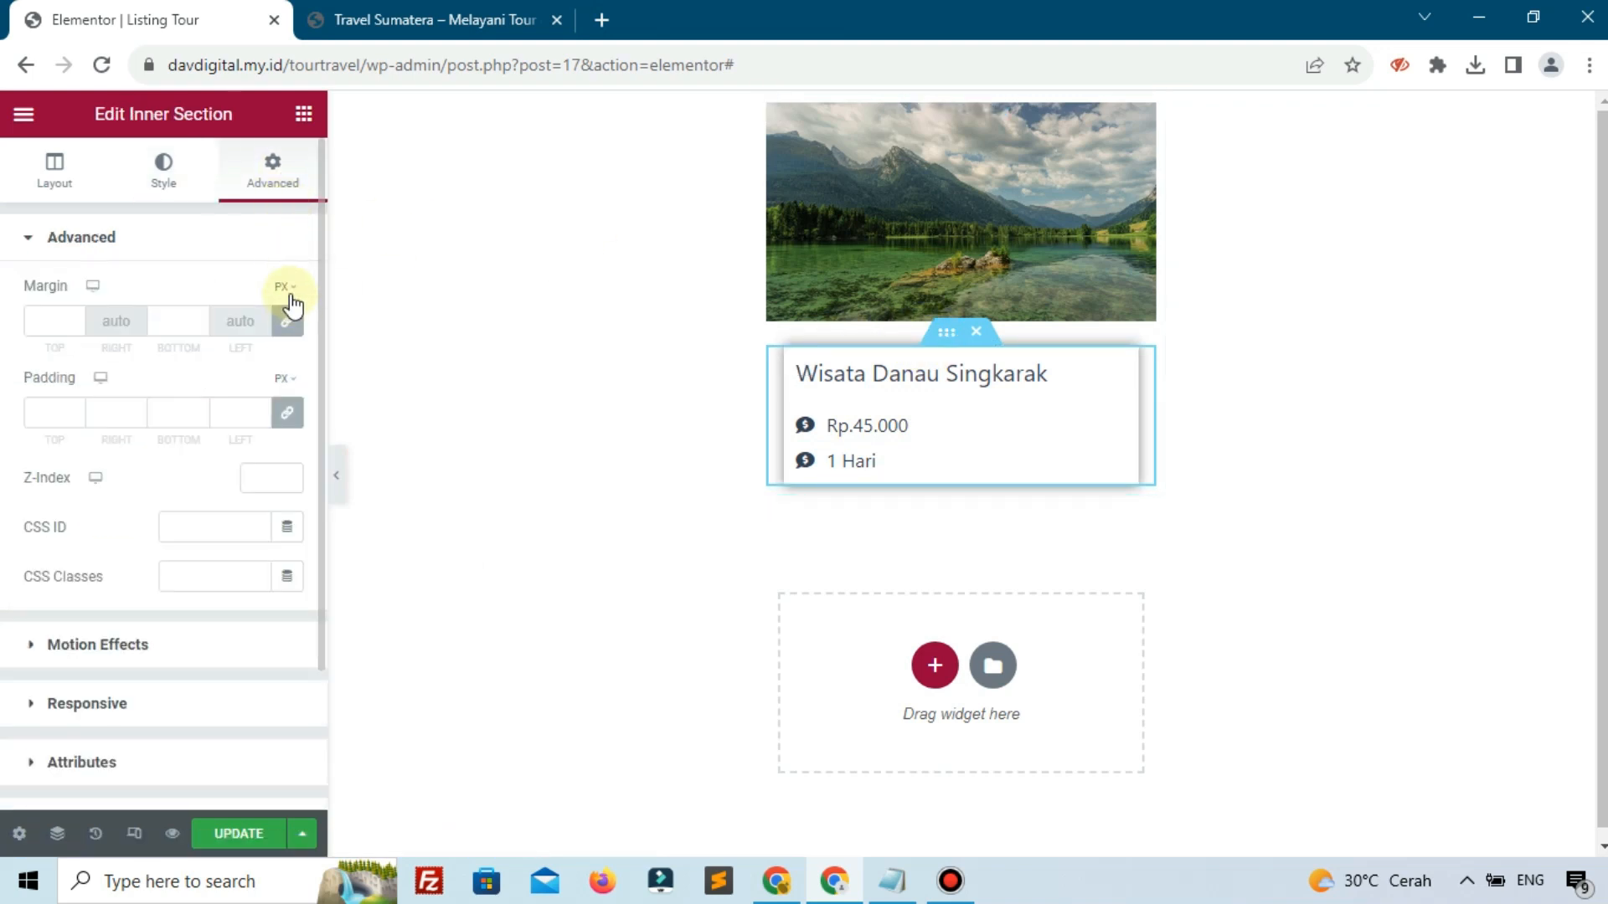
left_click(286, 340)
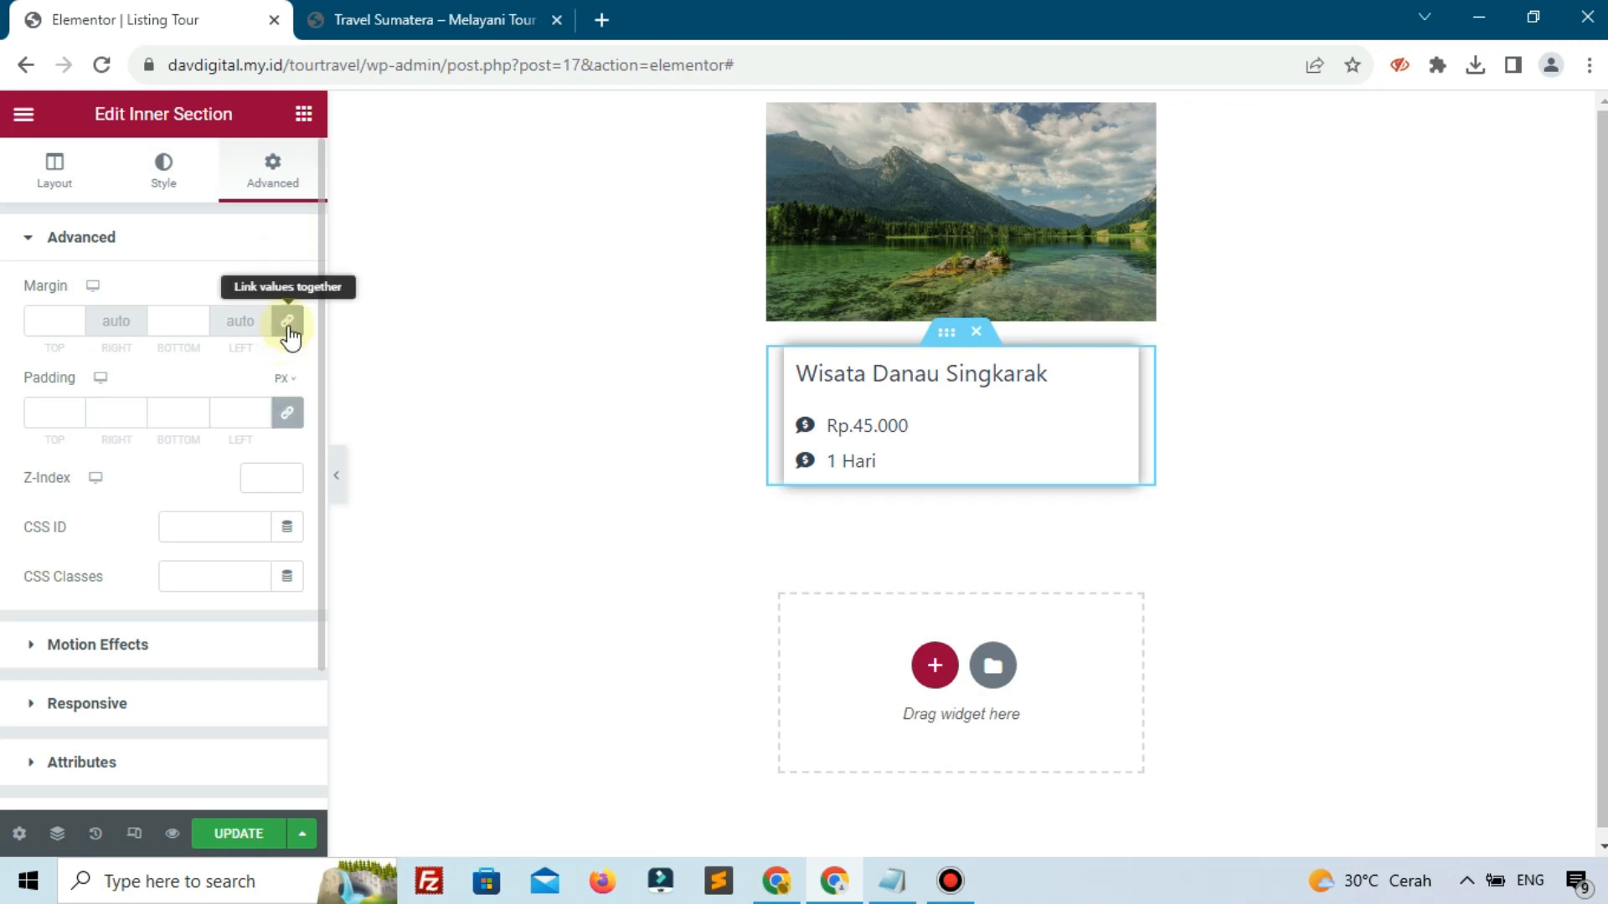
left_click(74, 326)
left_click(74, 326)
left_click(73, 325)
left_click(74, 325)
left_click(74, 326)
left_click(74, 326)
left_click(74, 326)
double_click(74, 326)
left_click(74, 326)
left_click(74, 326)
left_click(74, 326)
left_click(74, 326)
left_click(231, 844)
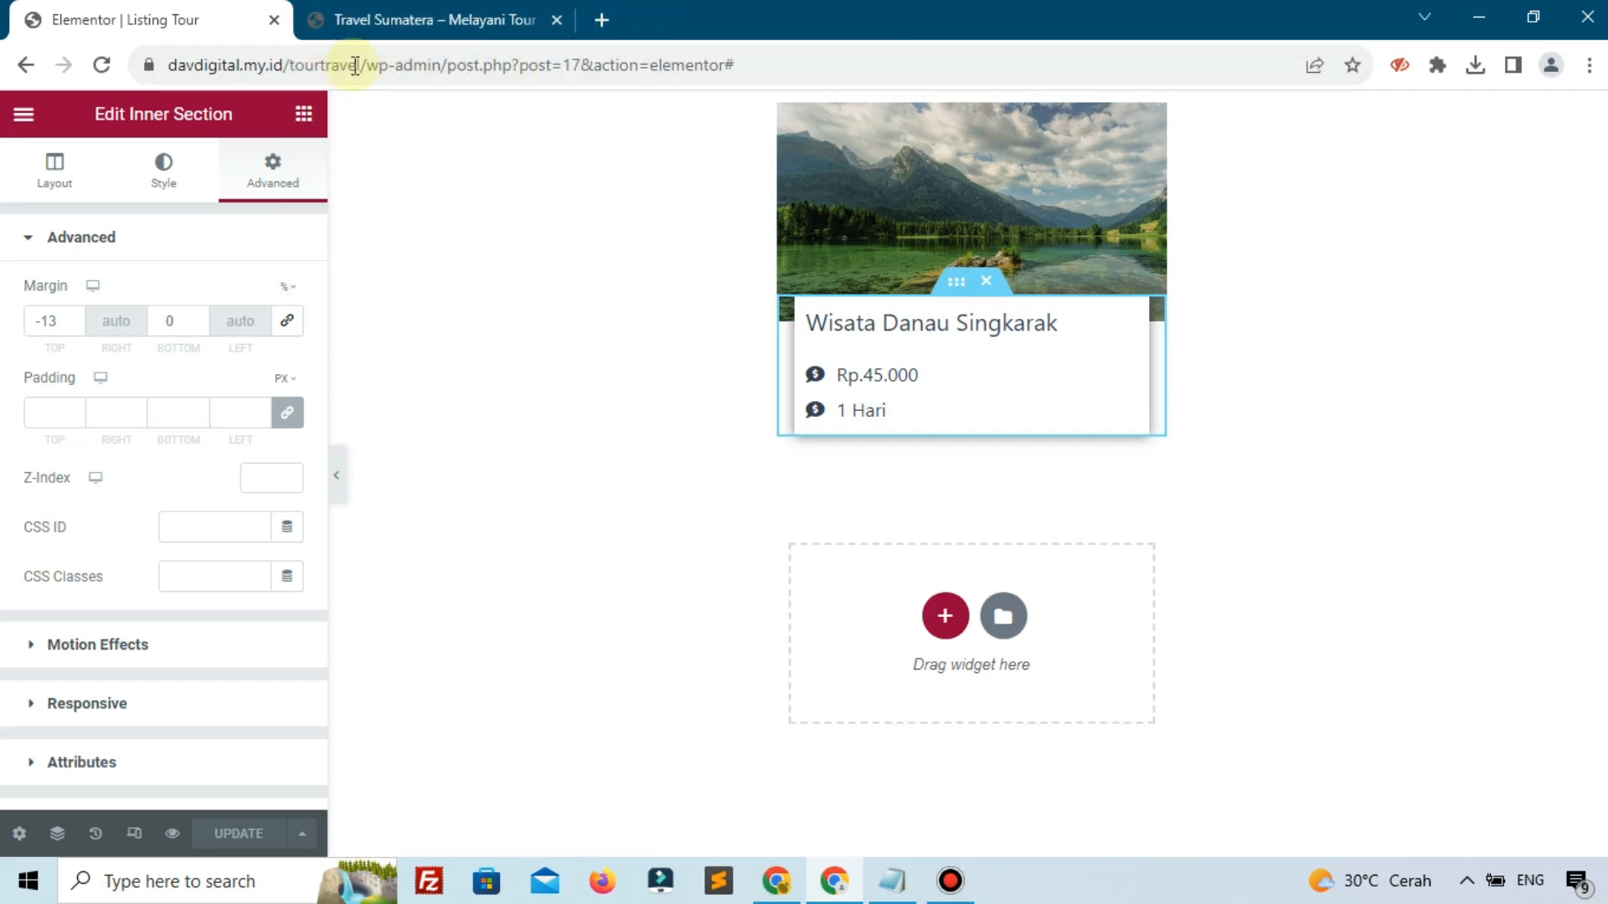
- Go to the WordPress dashboard, and create and publish a new page titled Home
left_click_drag(447, 64, 801, 117)
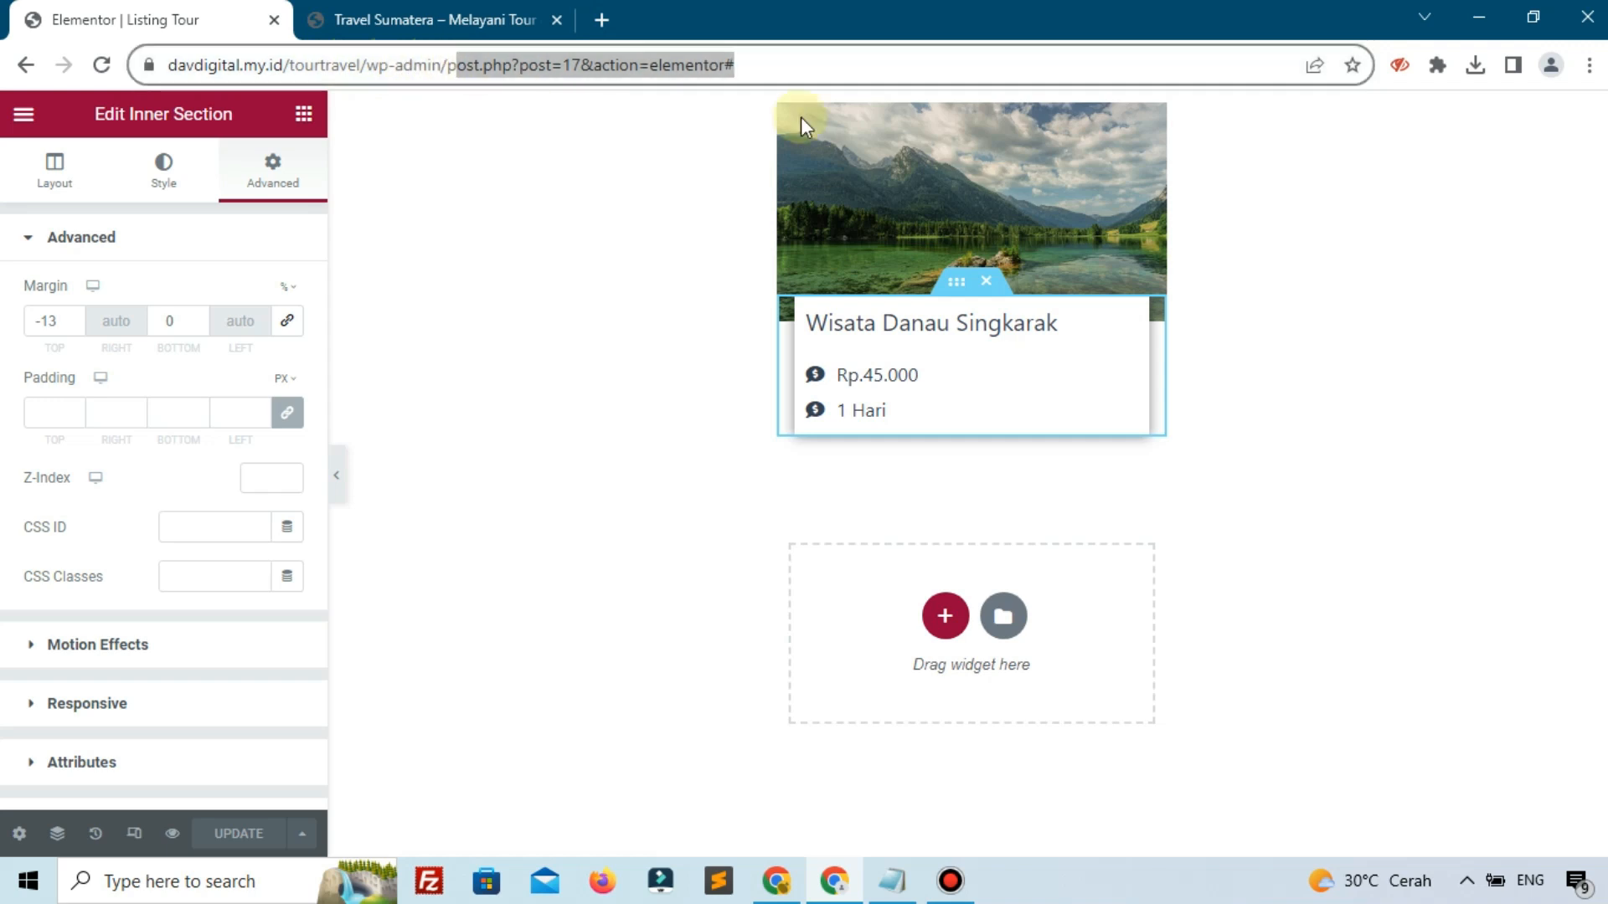
key("BackSpace")
left_click(801, 118)
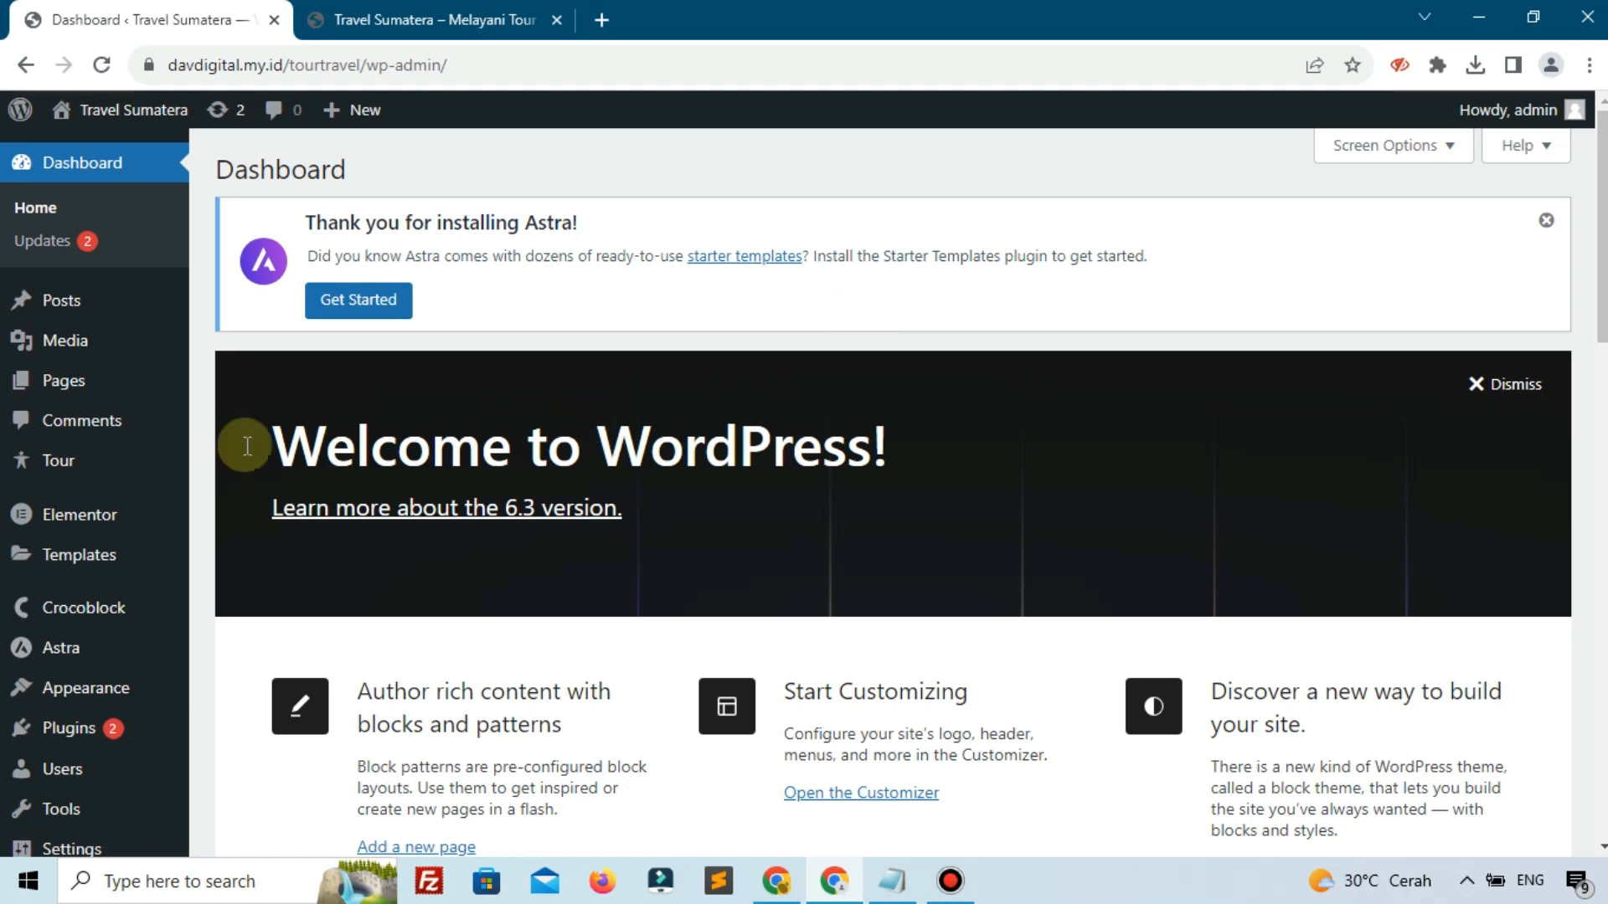
mouse_move(65, 382)
left_click(215, 419)
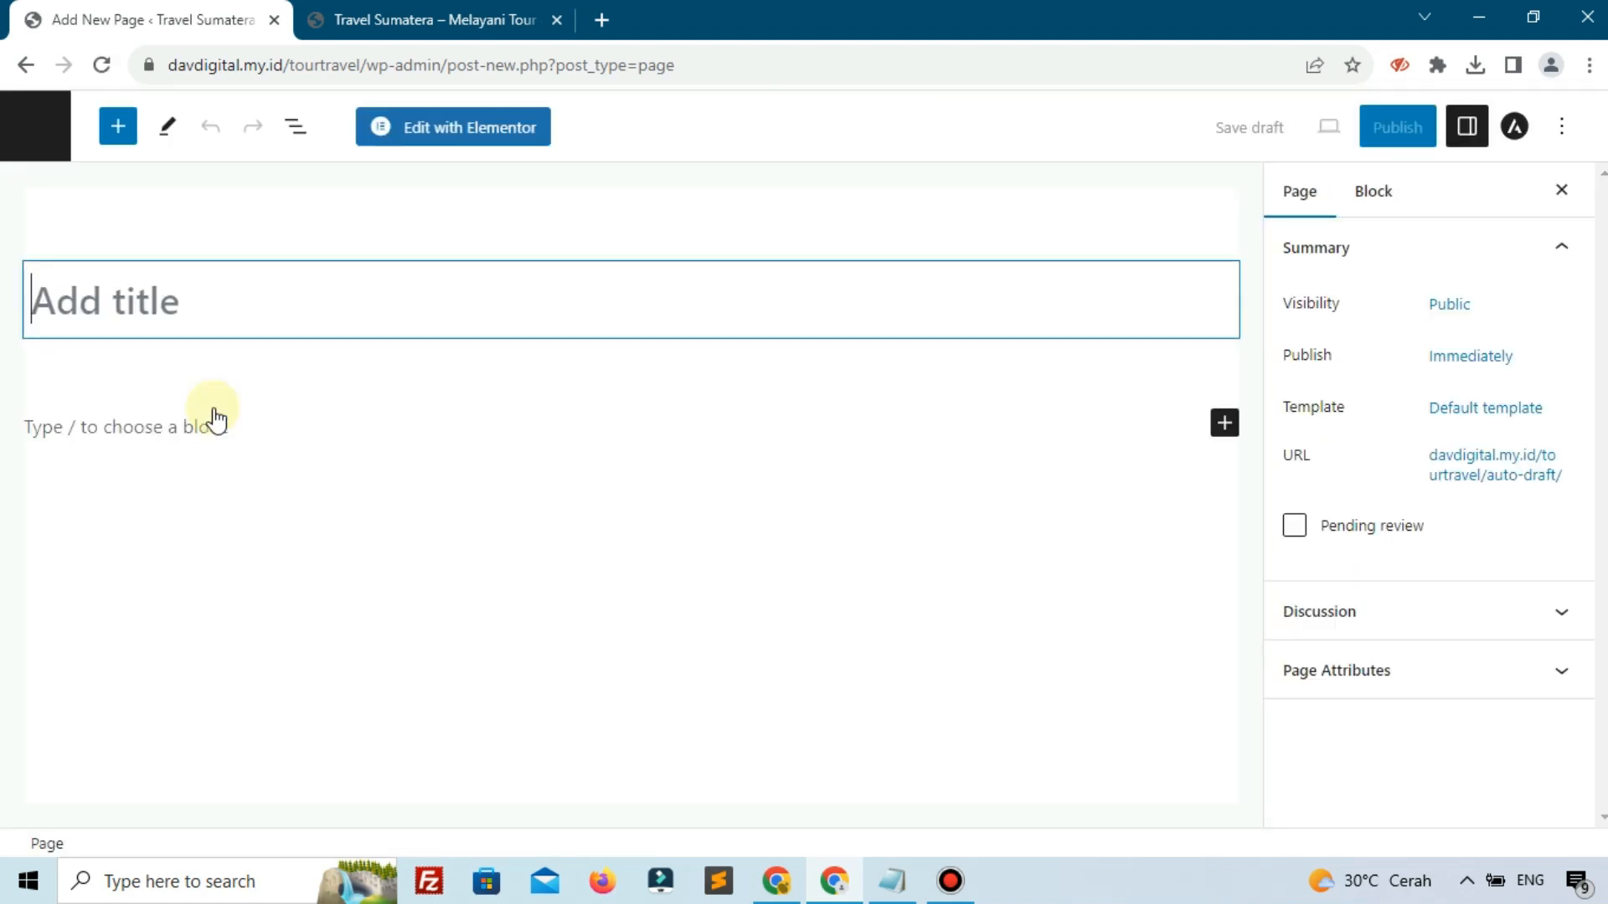
type("Home")
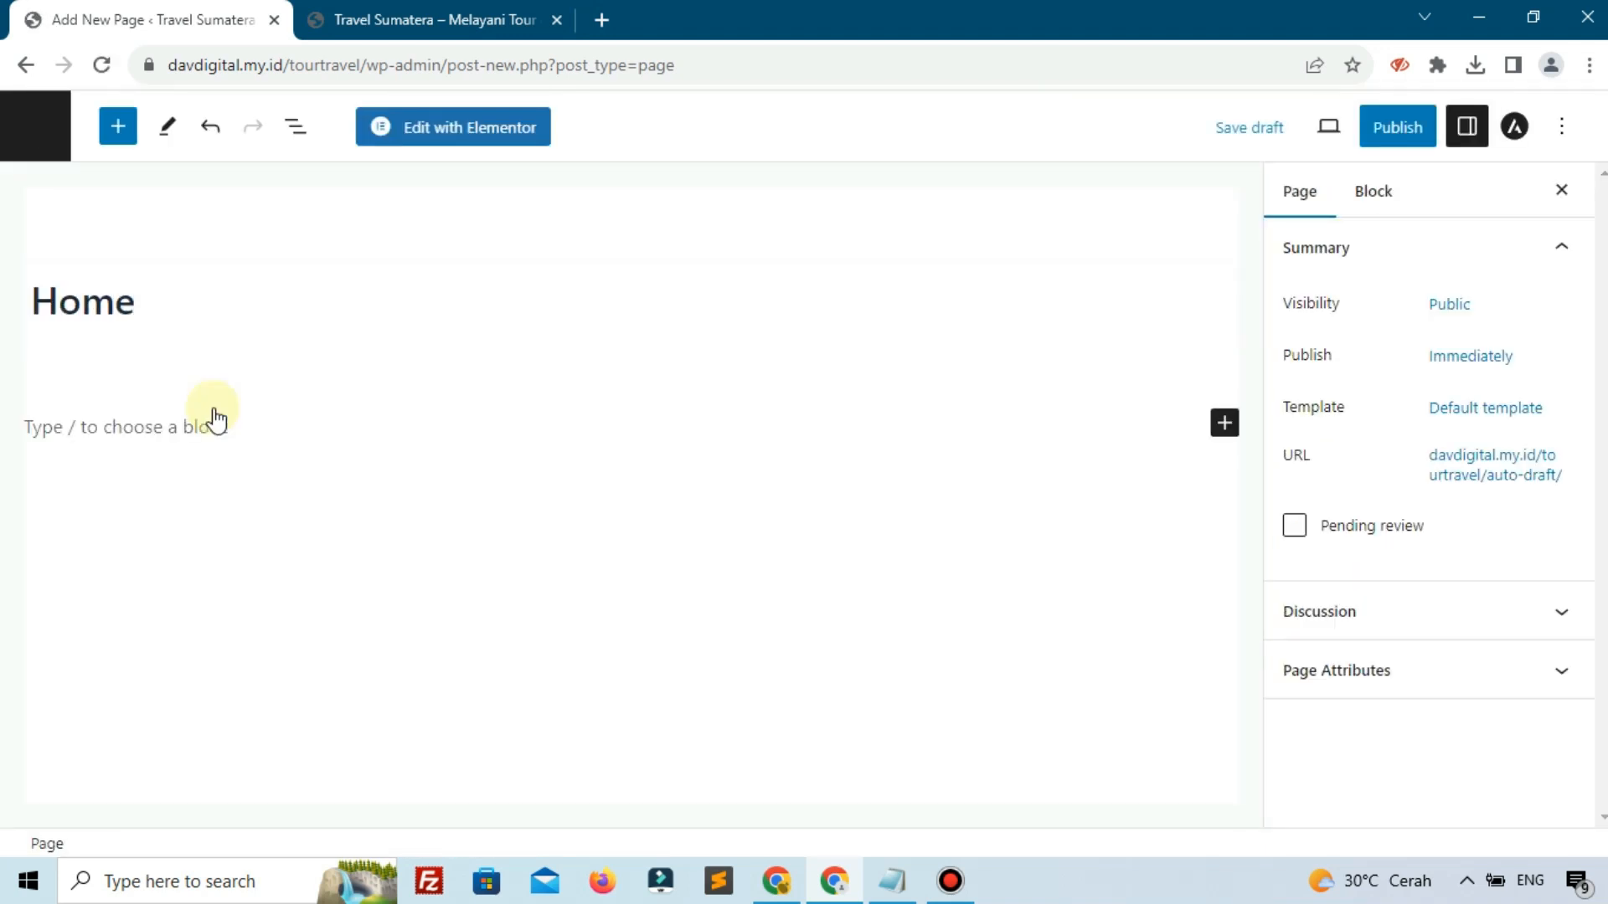
left_click(1396, 127)
left_click(1382, 131)
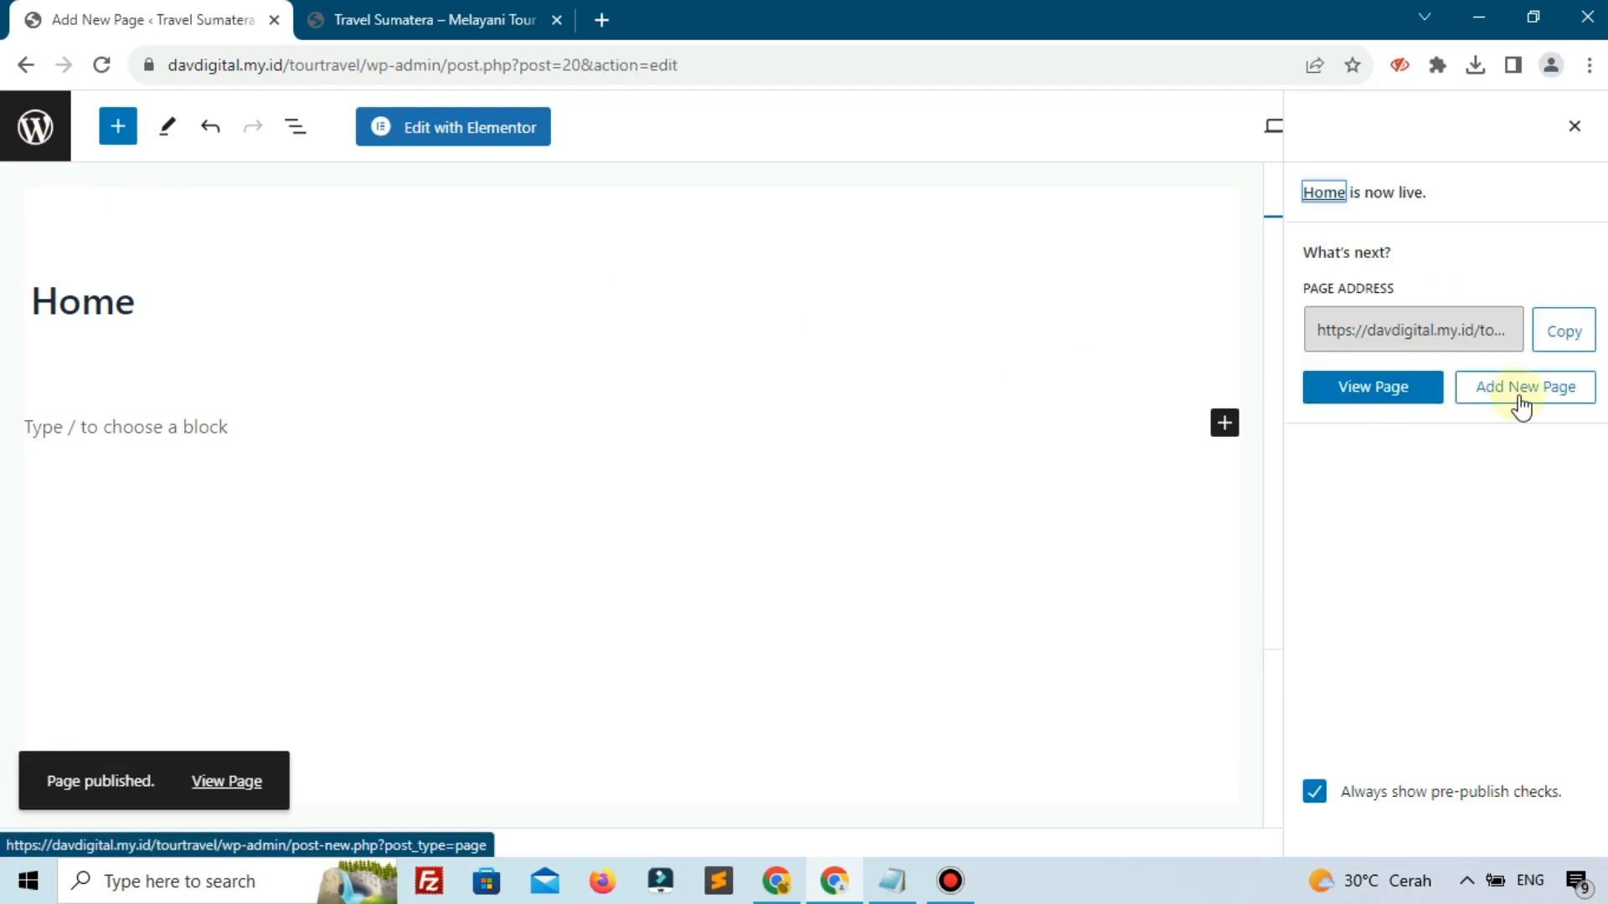
- View the published Home page in a new browser tab
right_click(1419, 405)
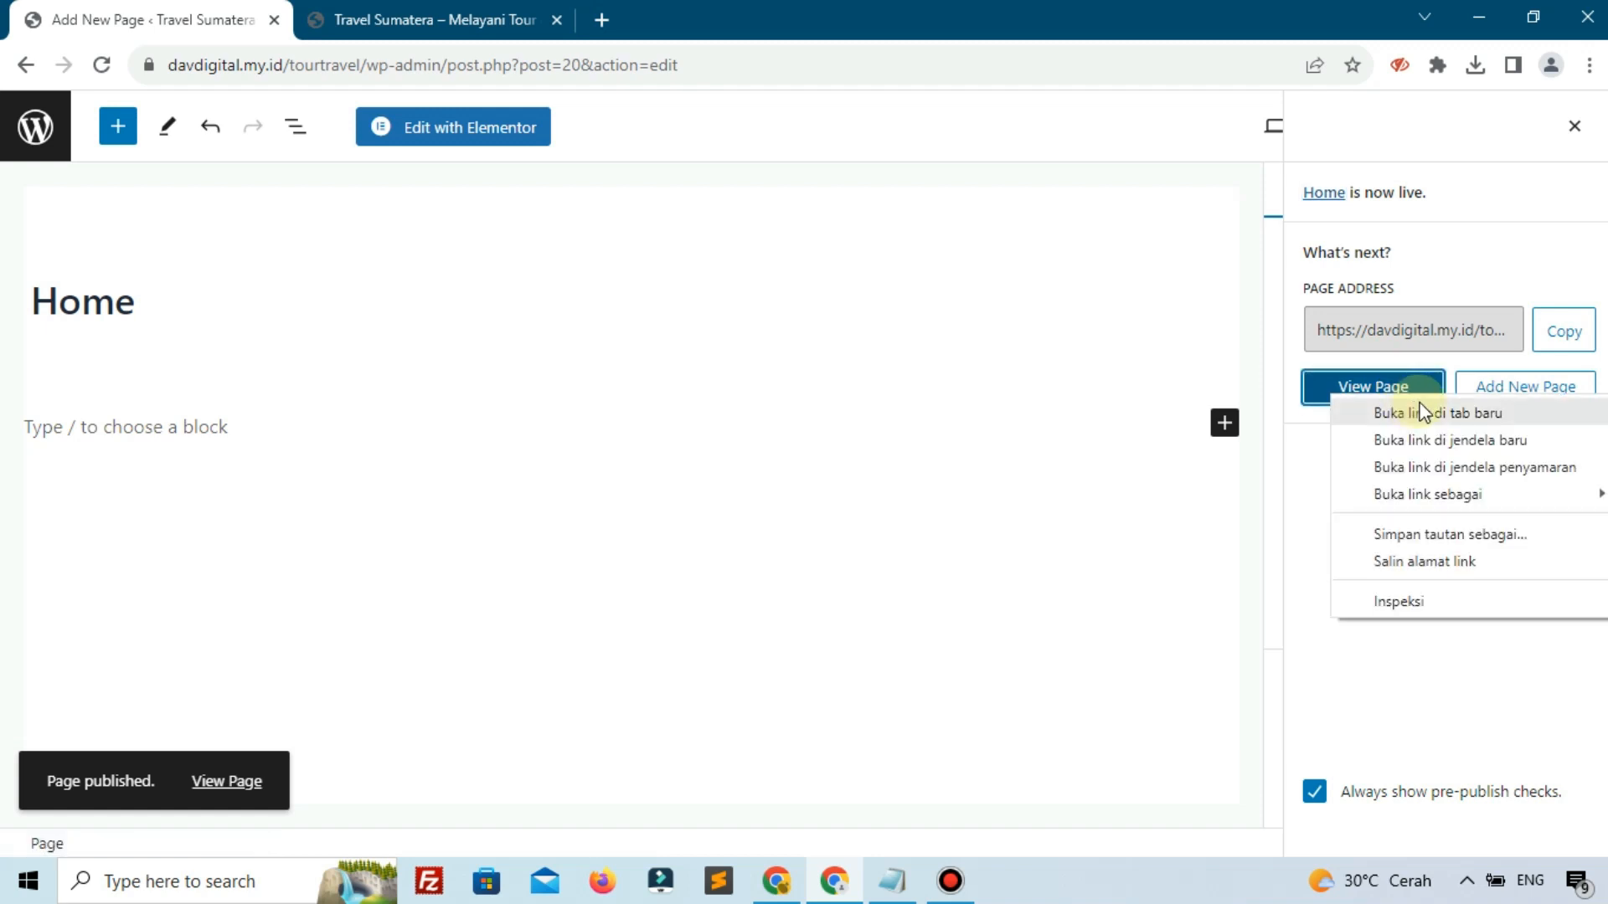
left_click(1421, 412)
left_click(486, 15)
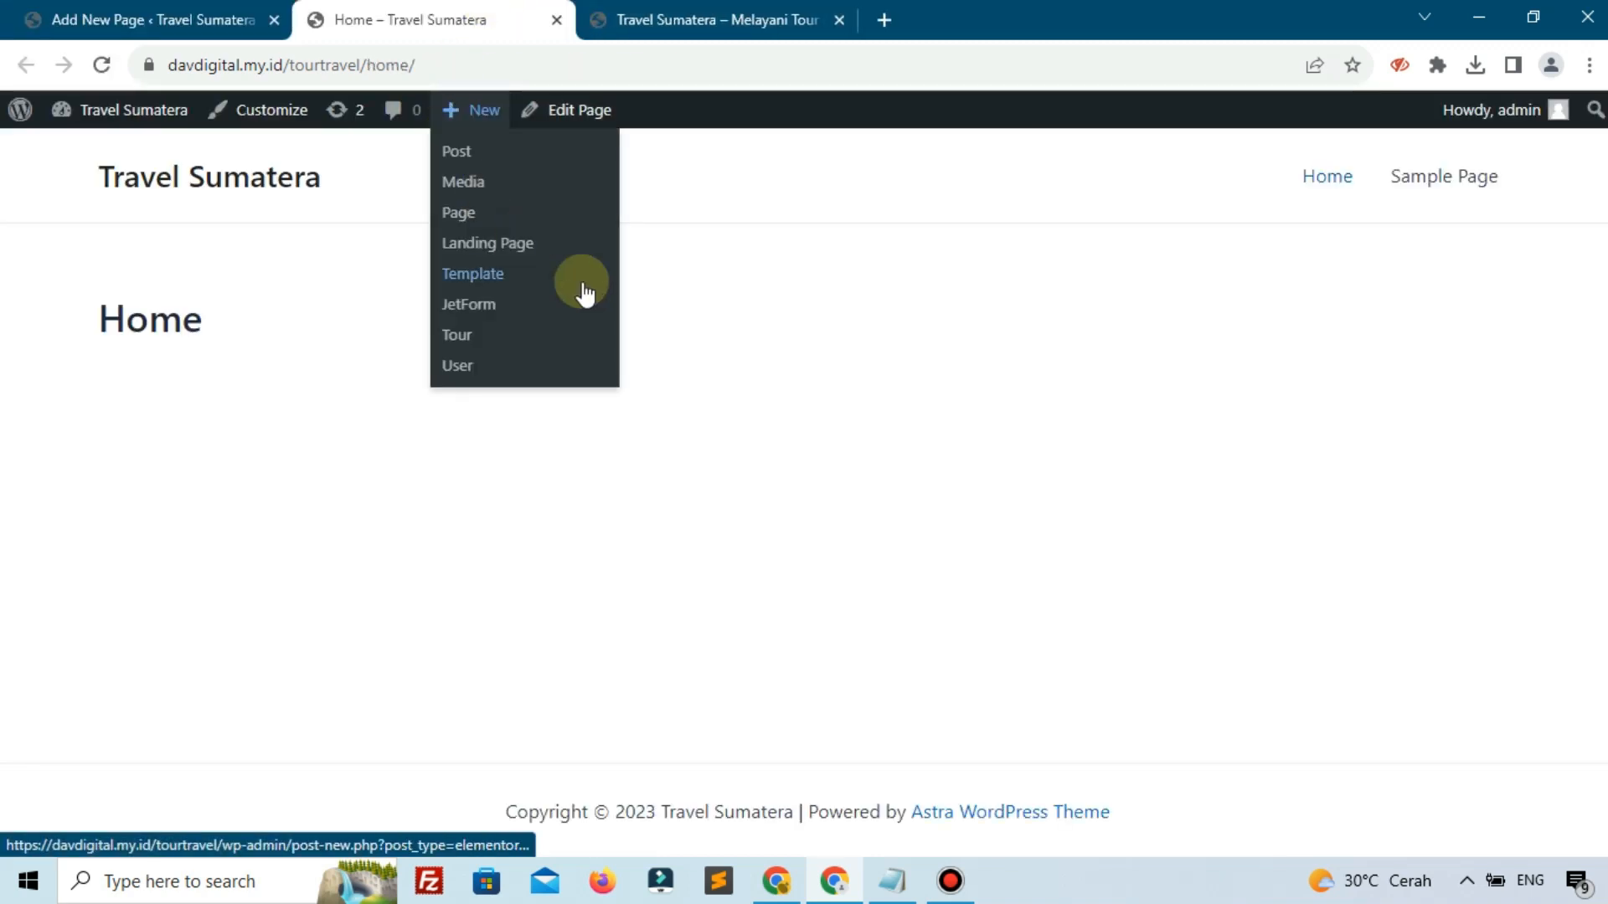
- Open the Home page in the Elementor editor, search the widgets for "listing" and add a Listing Grid to the page
left_click(67, 15)
left_click(444, 142)
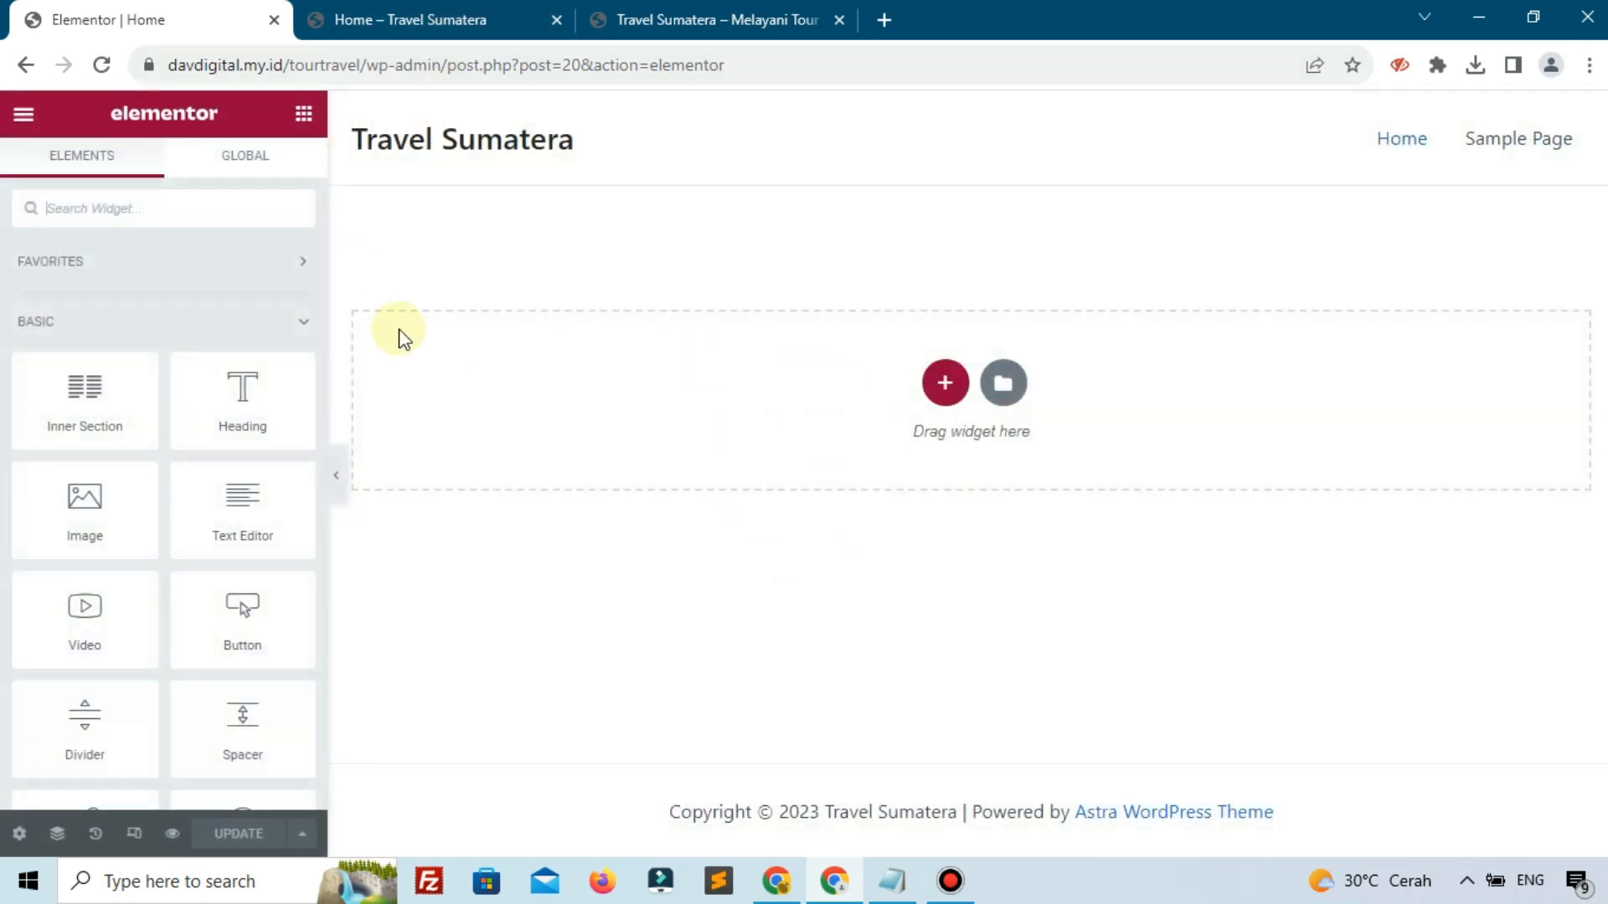
left_click(229, 214)
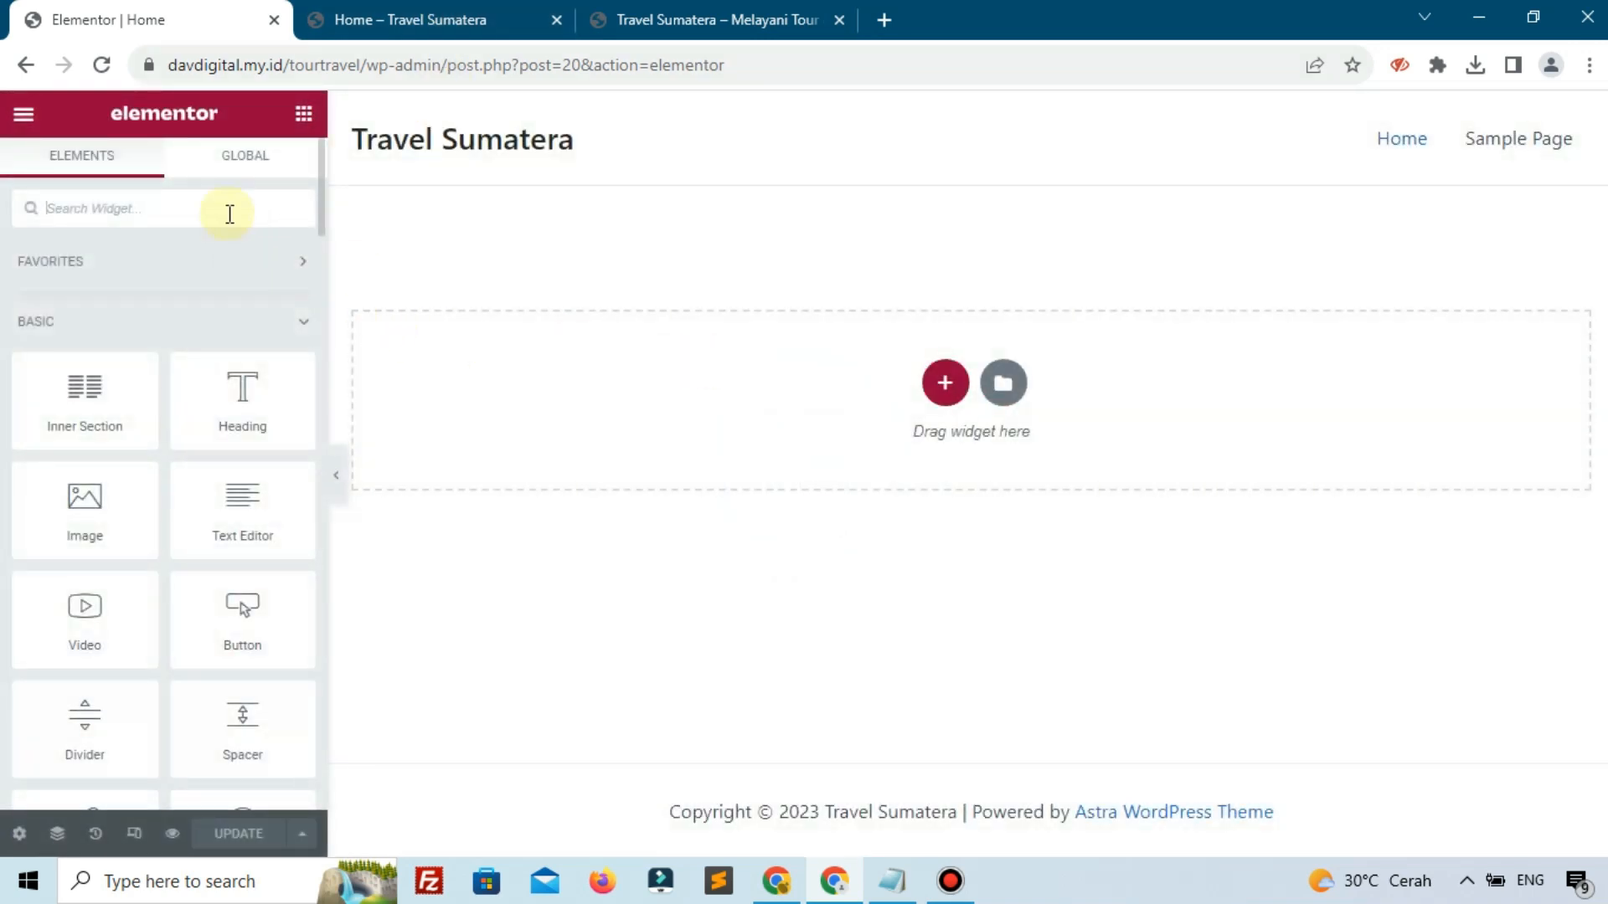
type("listing")
left_click_drag(155, 299, 758, 520)
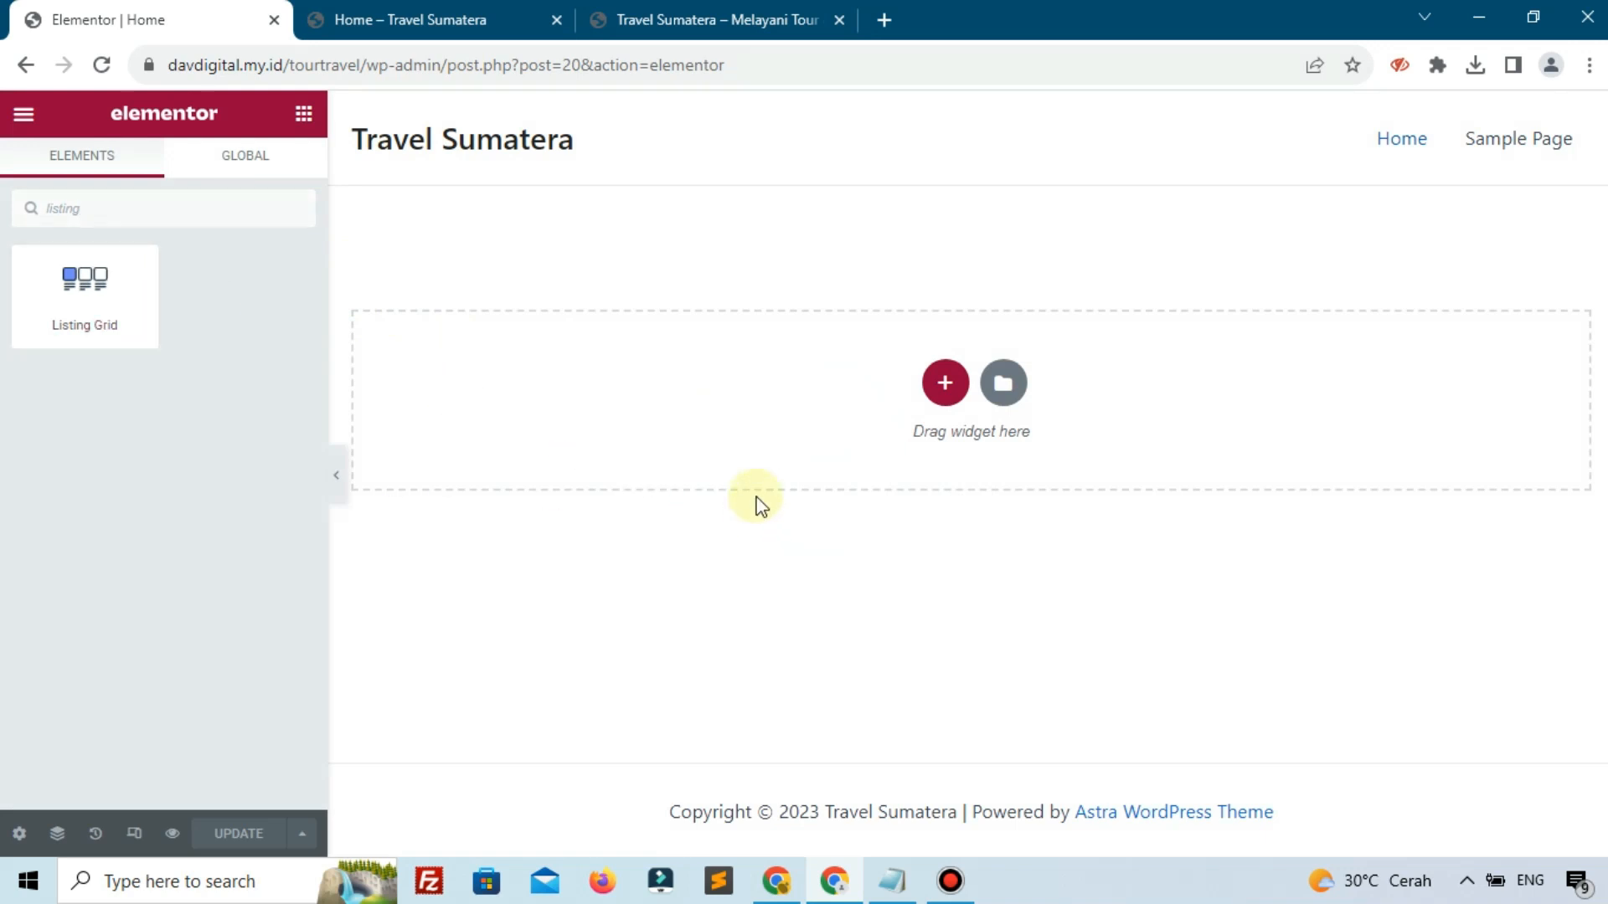
left_click_drag(125, 312, 729, 410)
- Select Listing Tour as the grid's listing, and open the device options for its number of columns
left_click(230, 297)
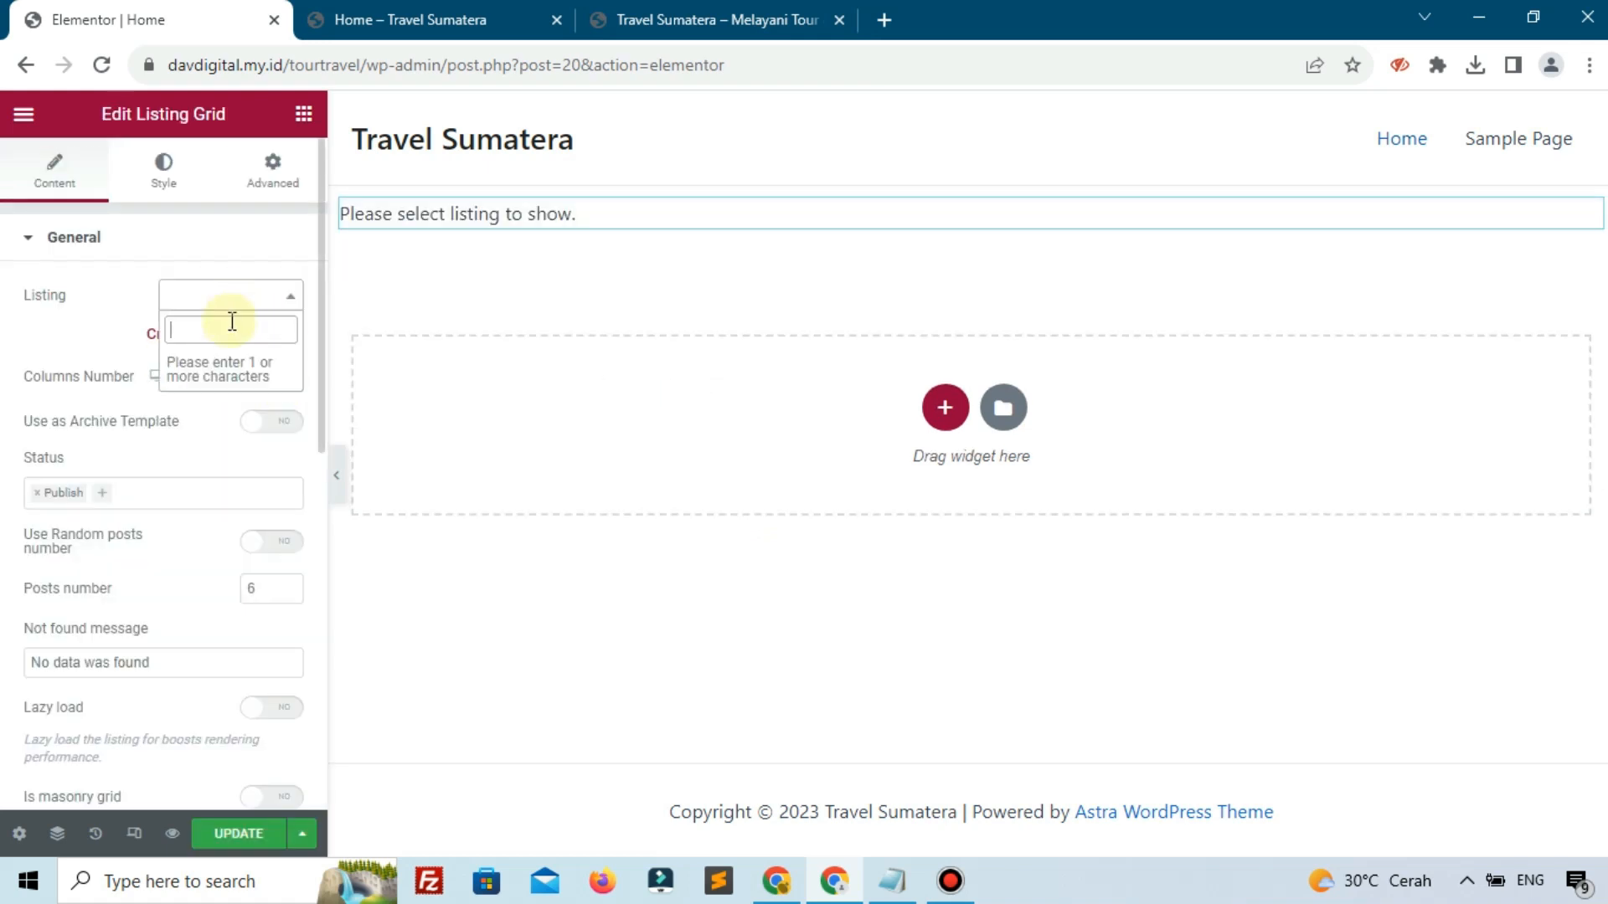
type("lis")
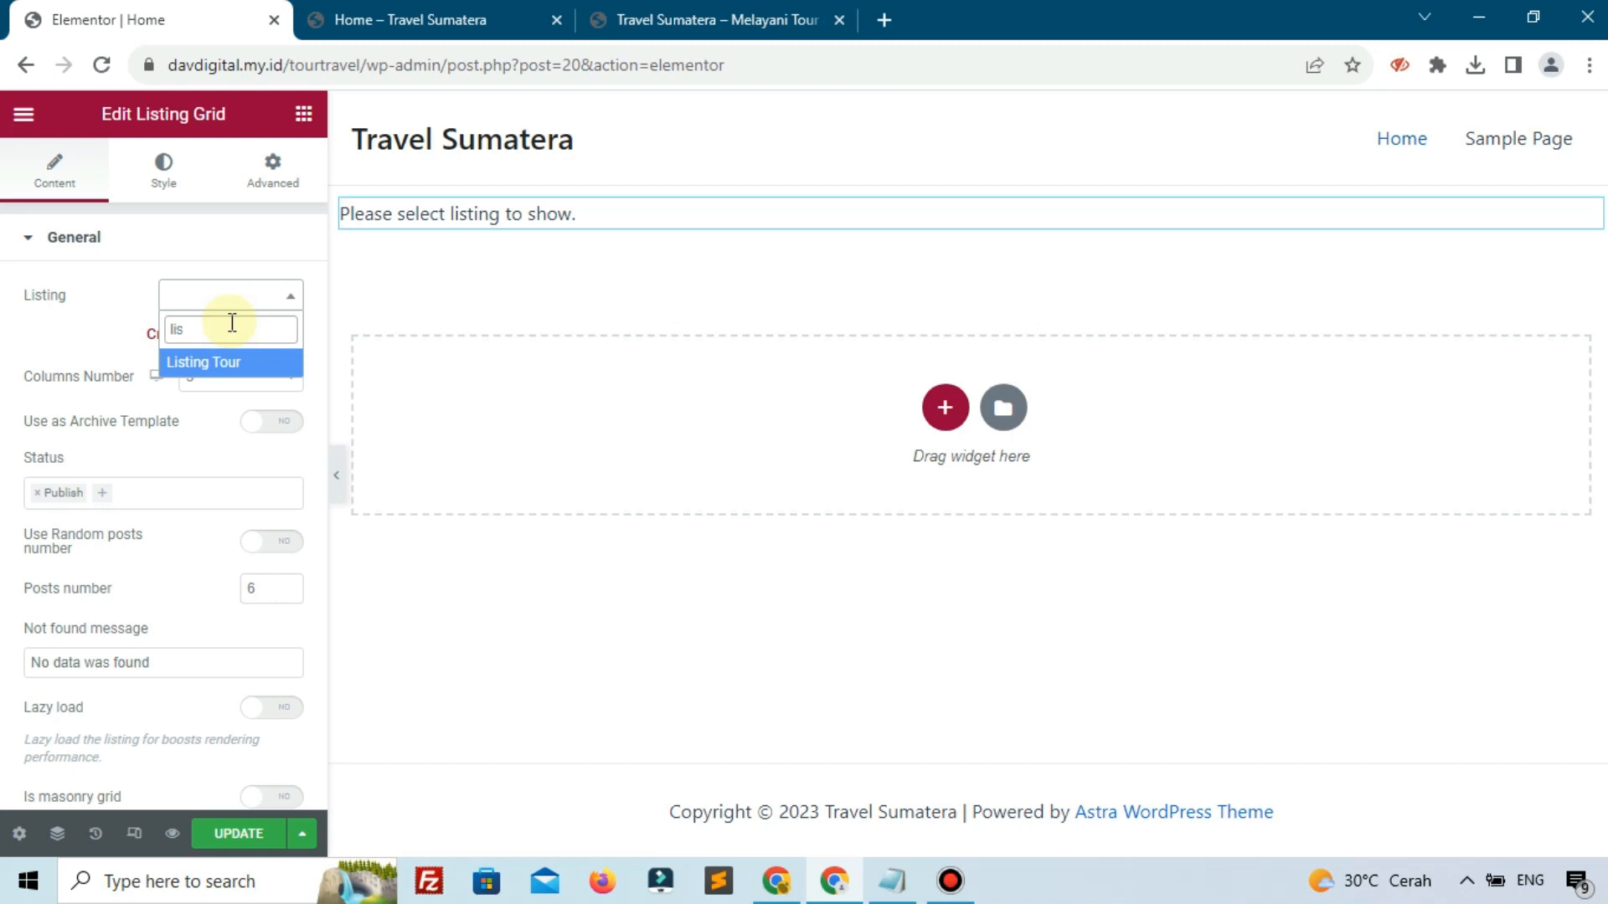
left_click(216, 366)
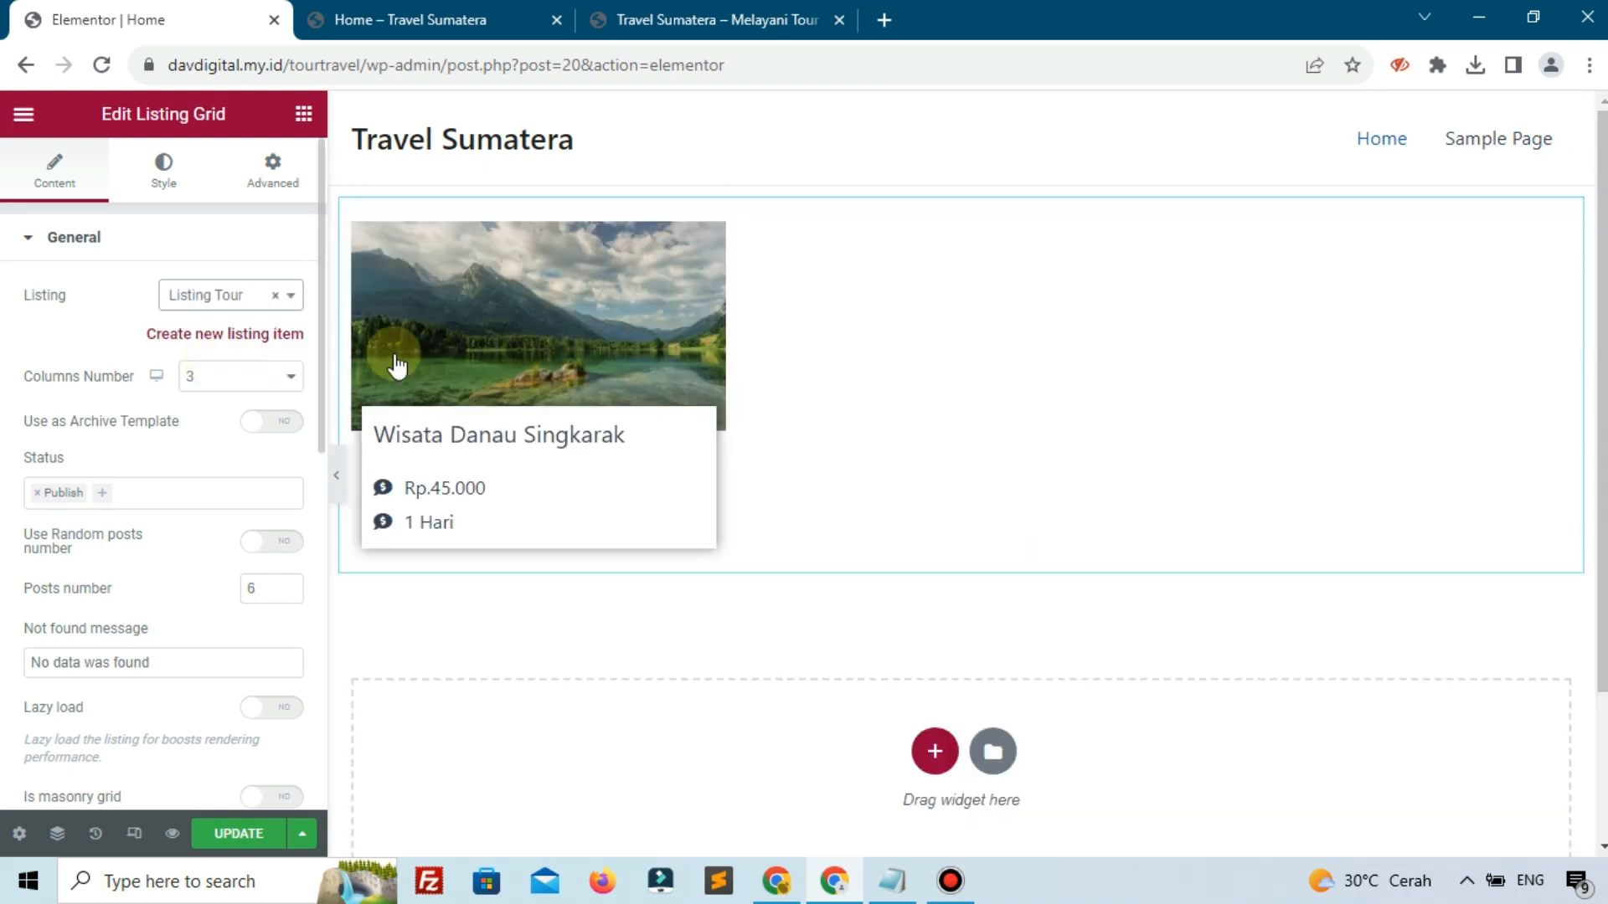
left_click(157, 389)
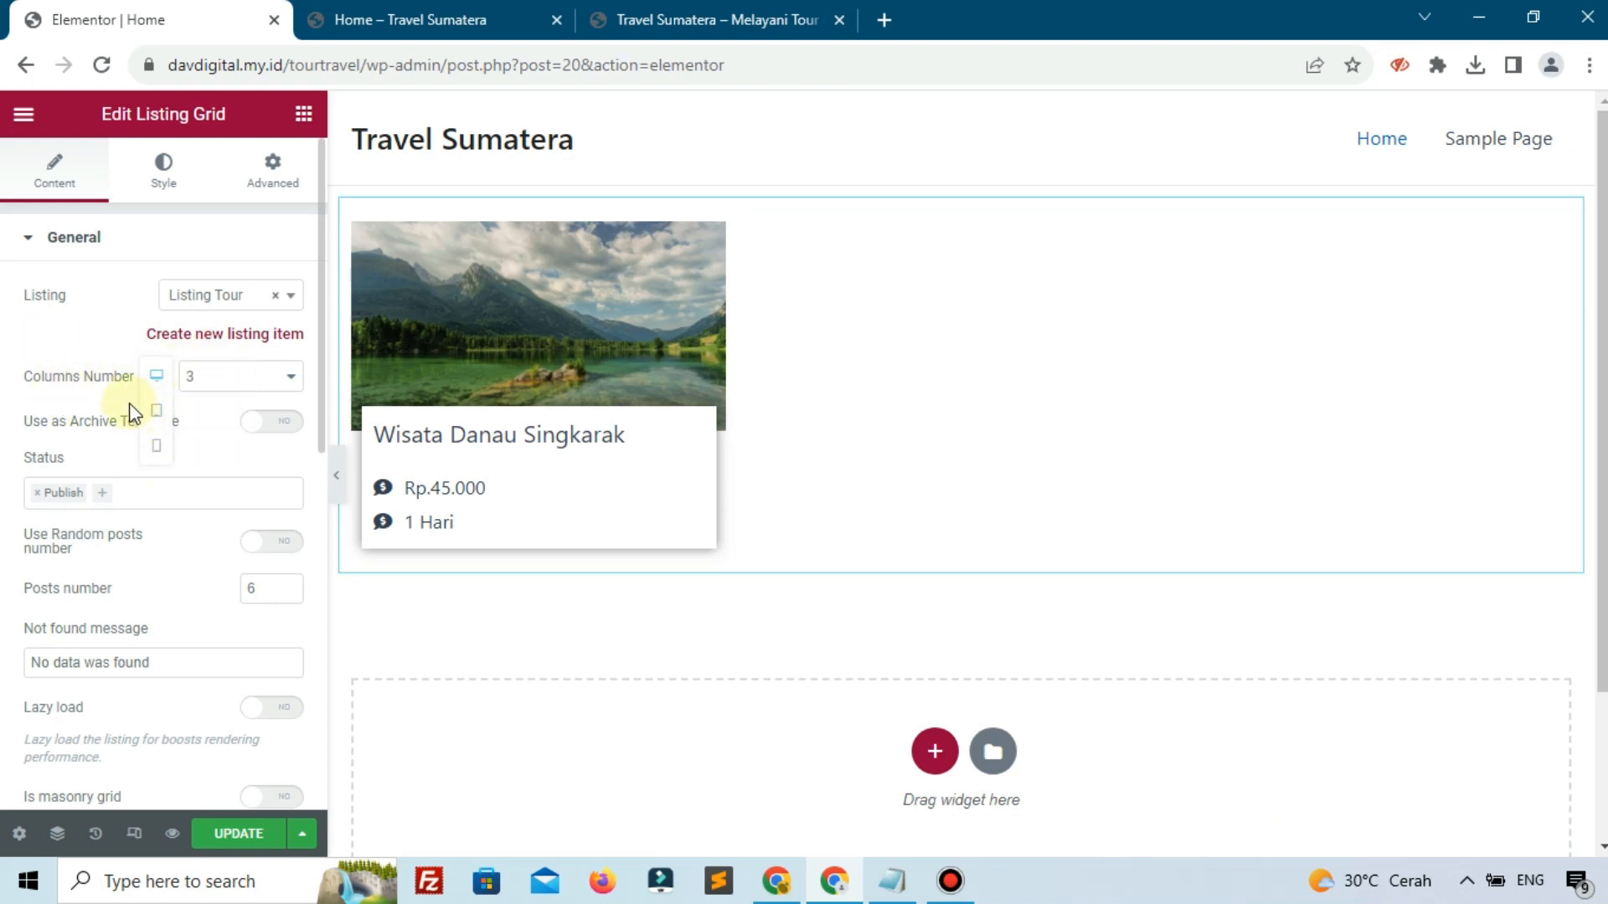
- Update the page with the listing grid and check on the live Home page that the Wisata Danau Singkarak card opens its tour
left_click(231, 833)
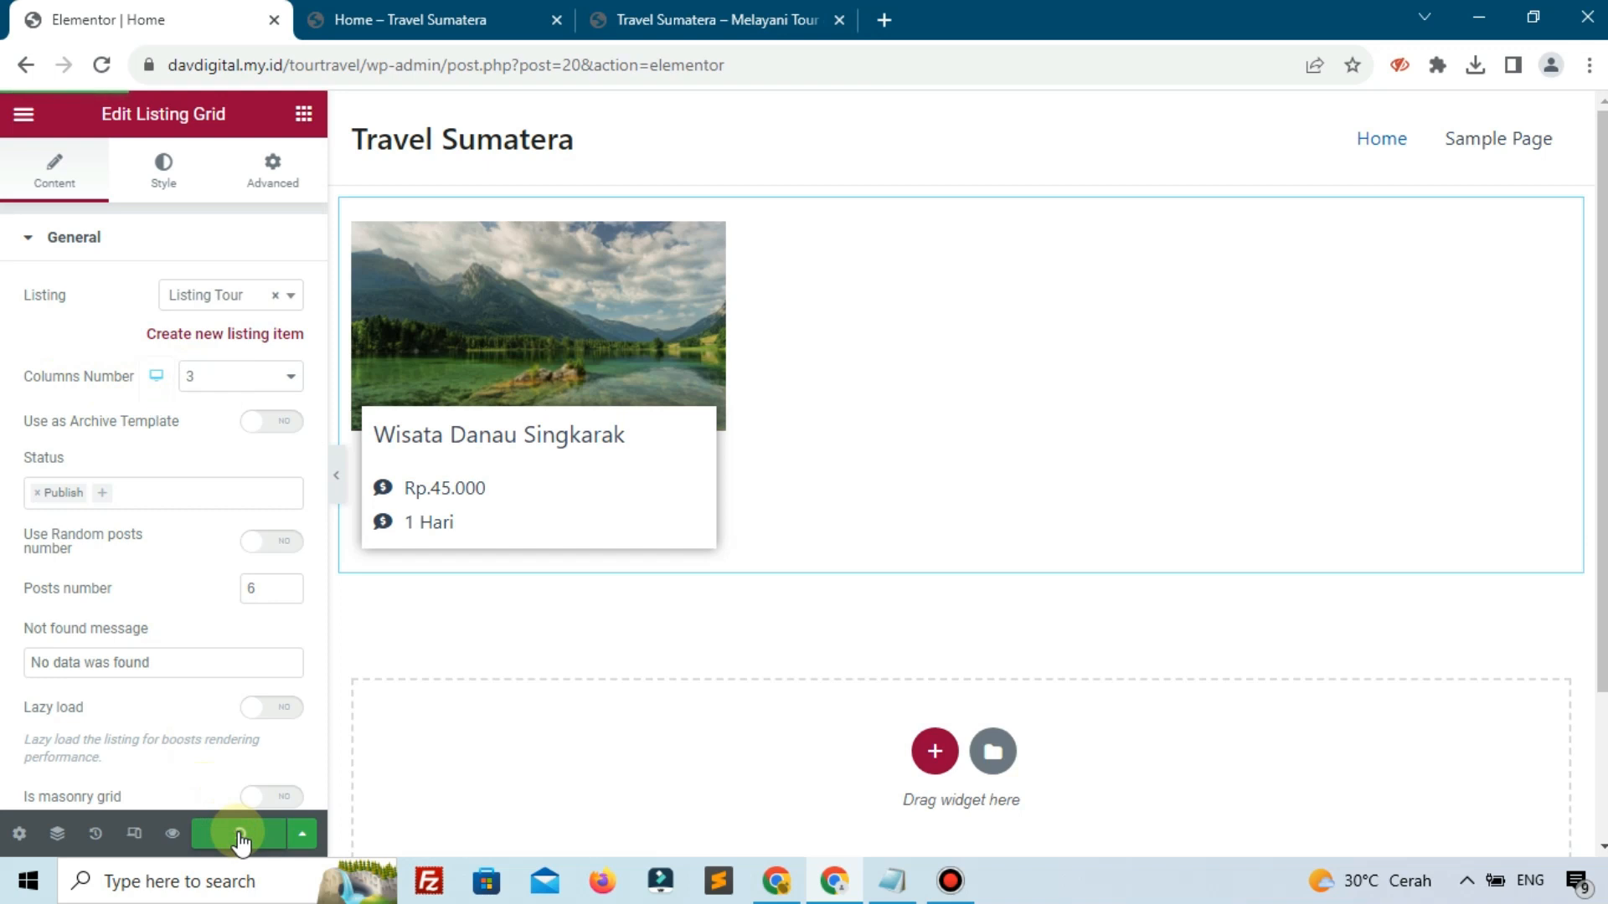
left_click(435, 17)
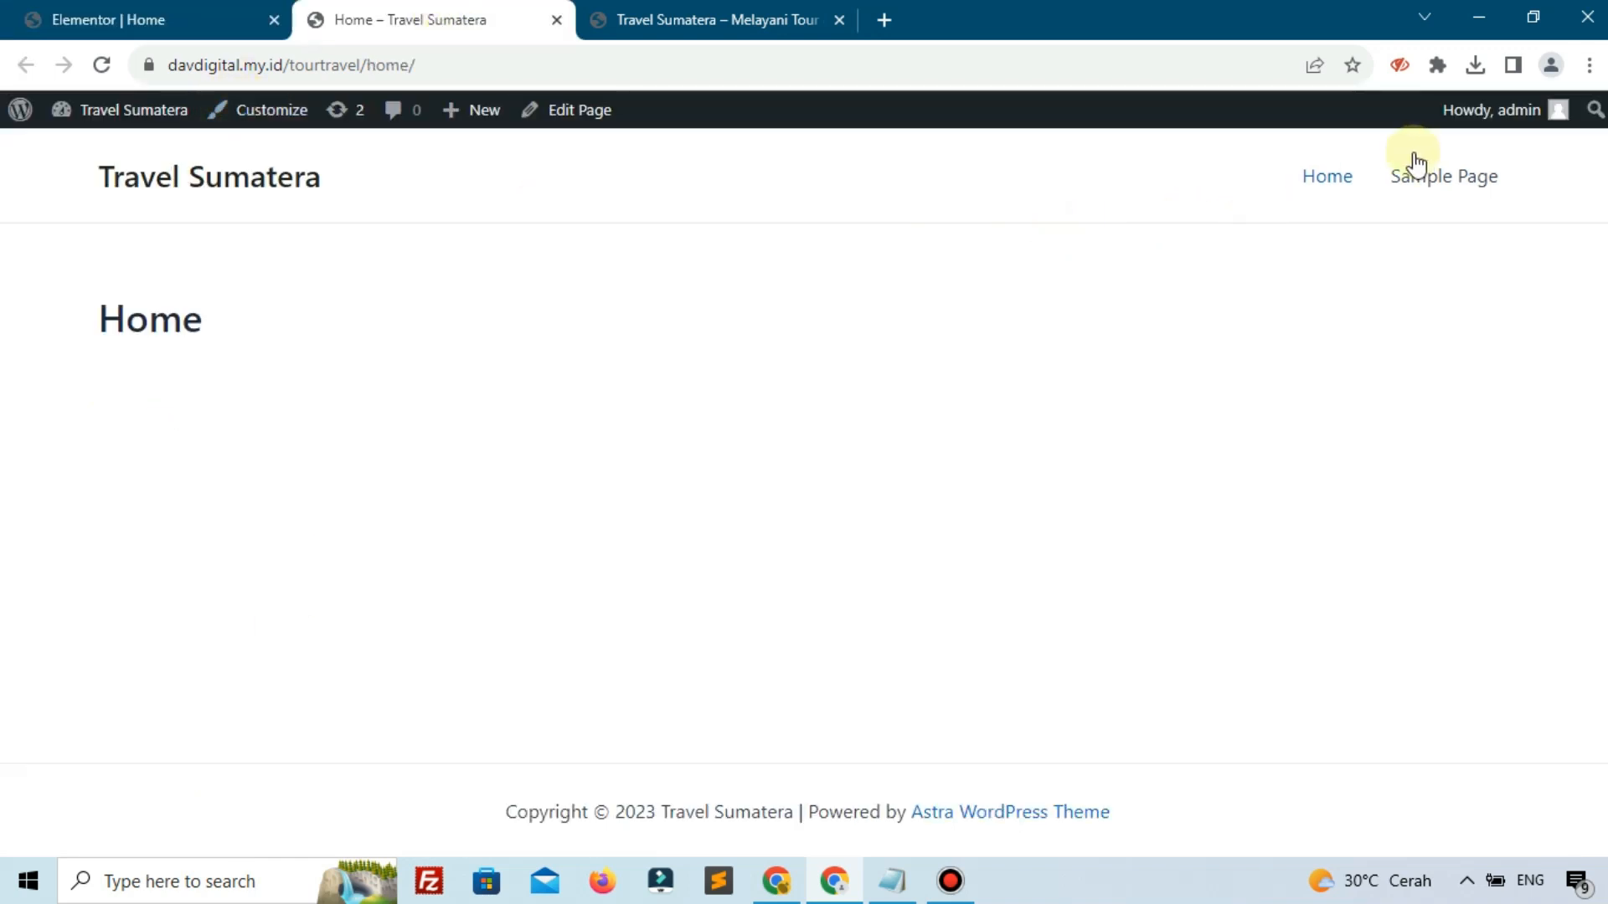
left_click(1331, 178)
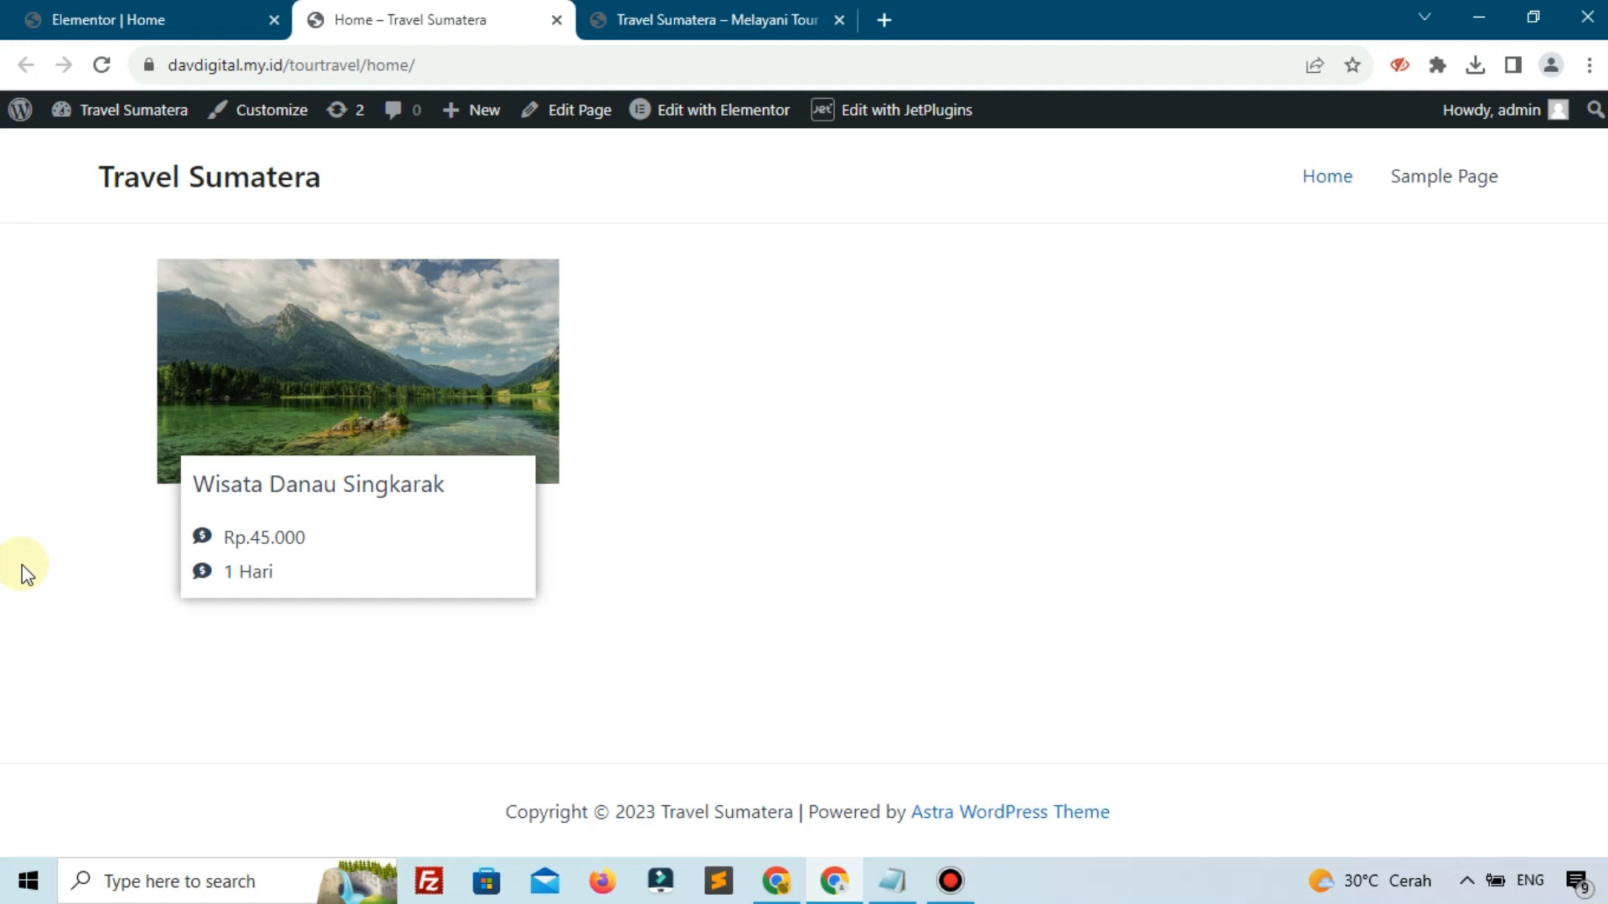
left_click(390, 355)
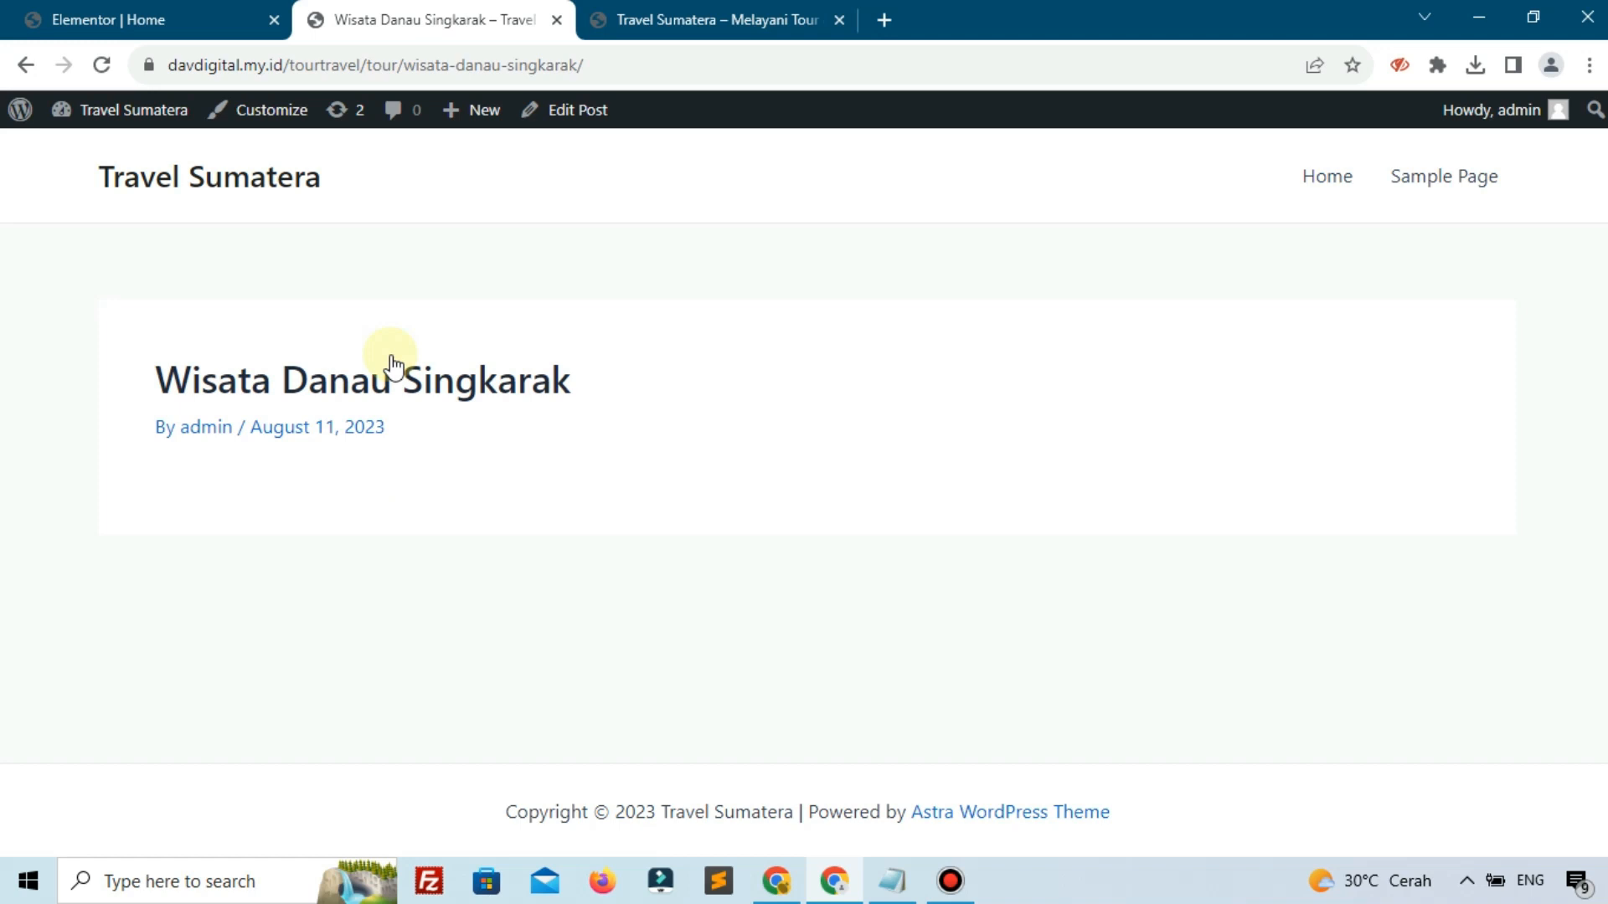
left_click(37, 69)
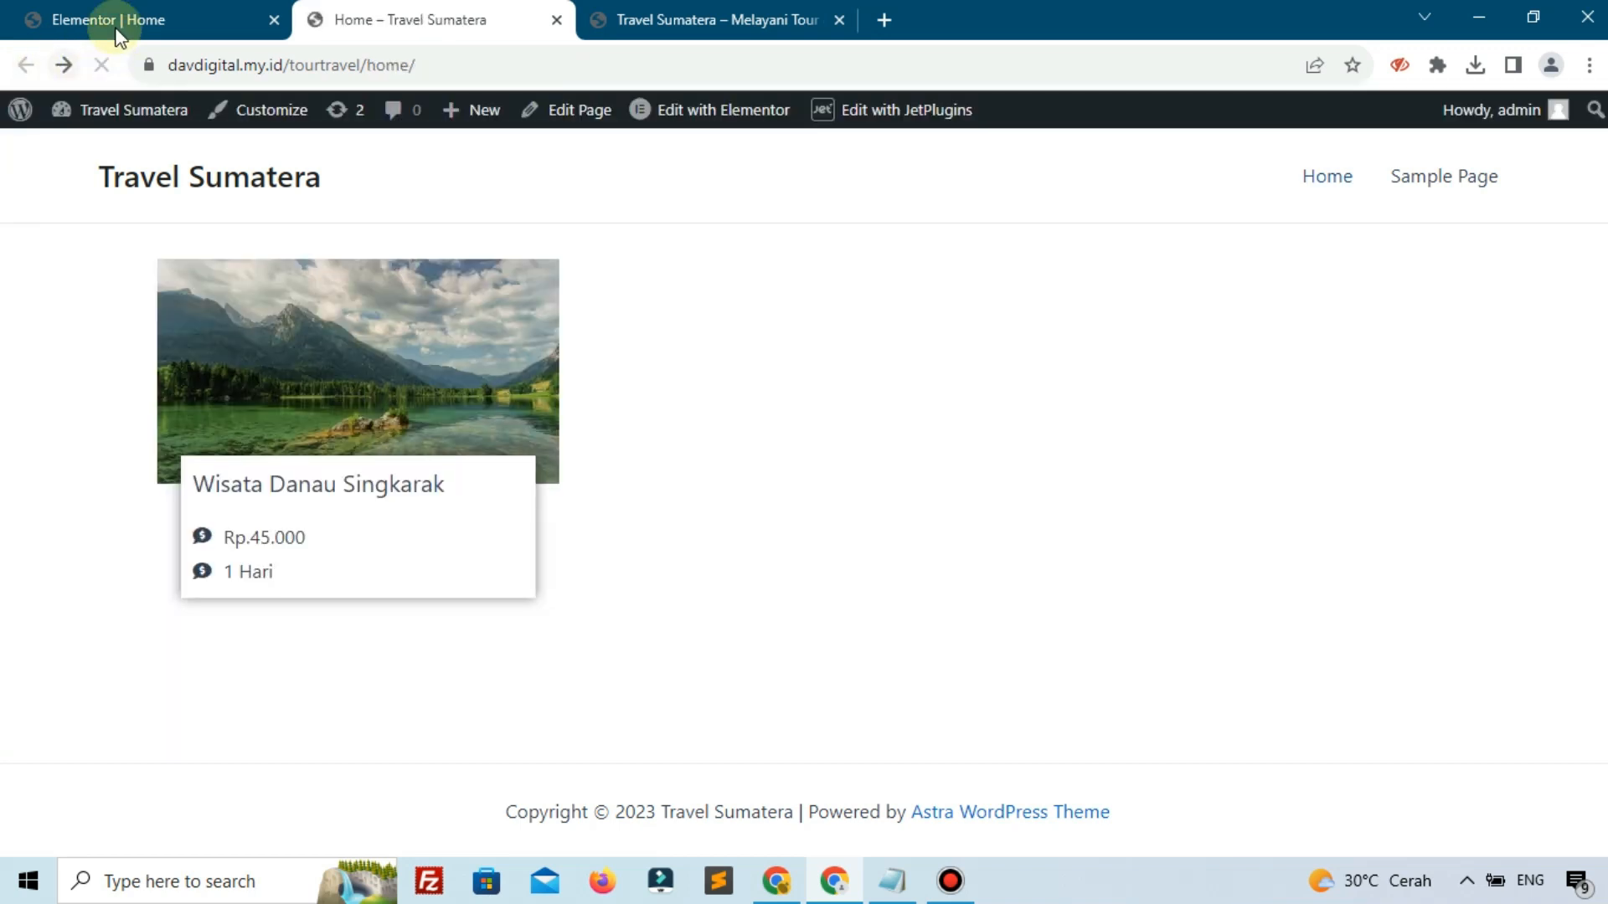
- Leave the Elementor page editor and open the site's WordPress admin dashboard at /tourtravel/wp-admin/
left_click(150, 21)
left_click_drag(492, 64, 1302, 40)
key("BackSpace")
key("Return")
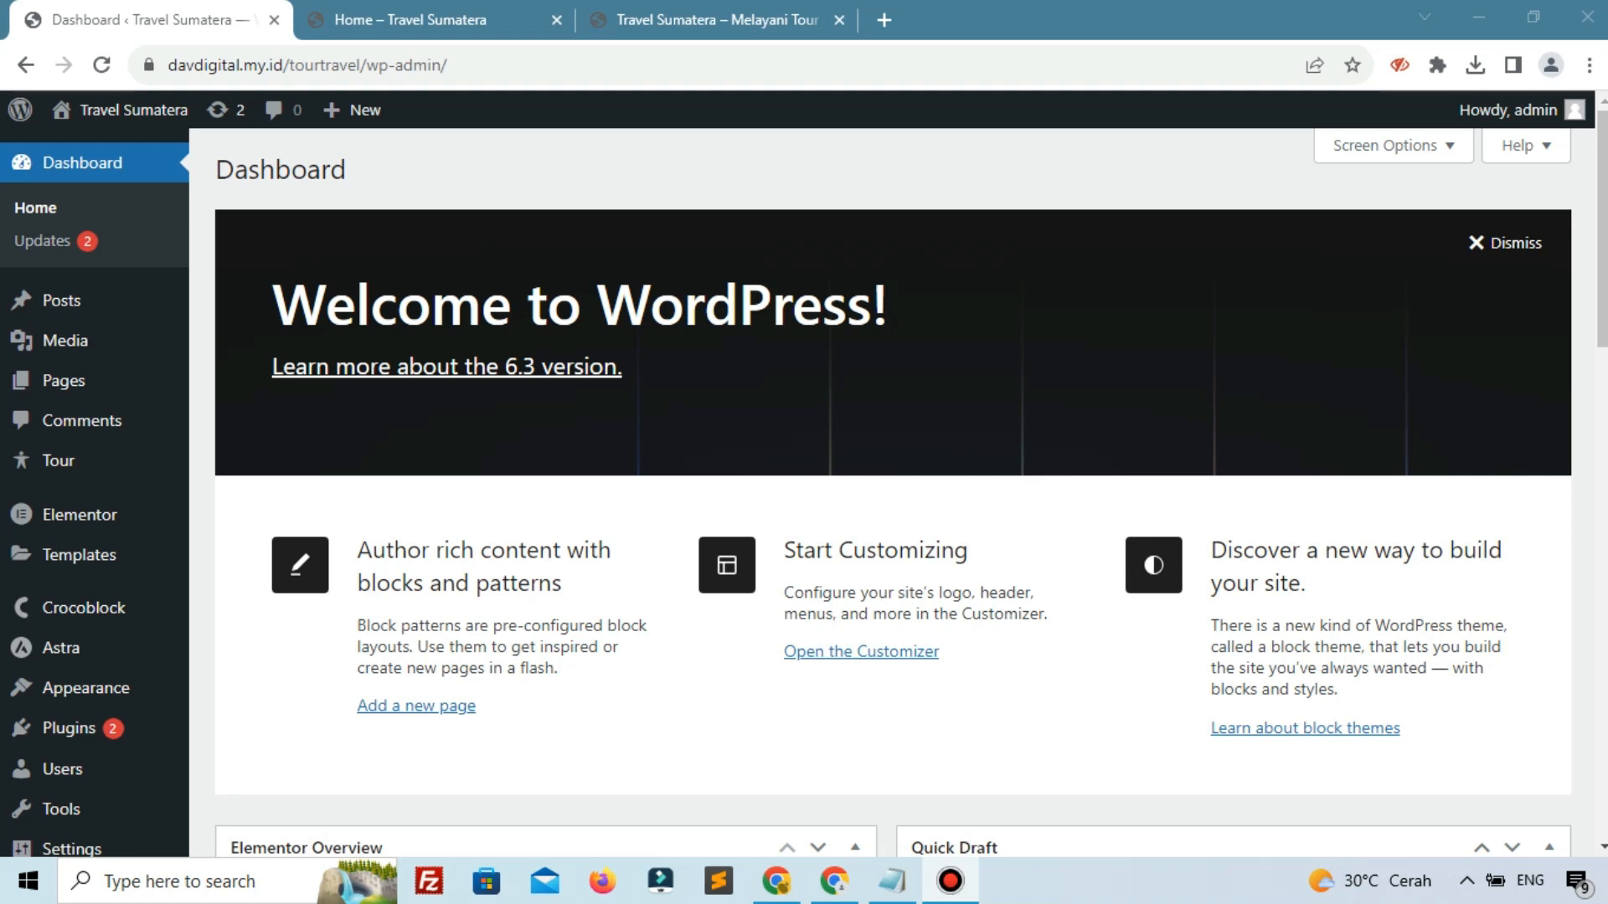
- Create a new JetFormBuilder form and give it the title "Booking"
mouse_move(103, 61)
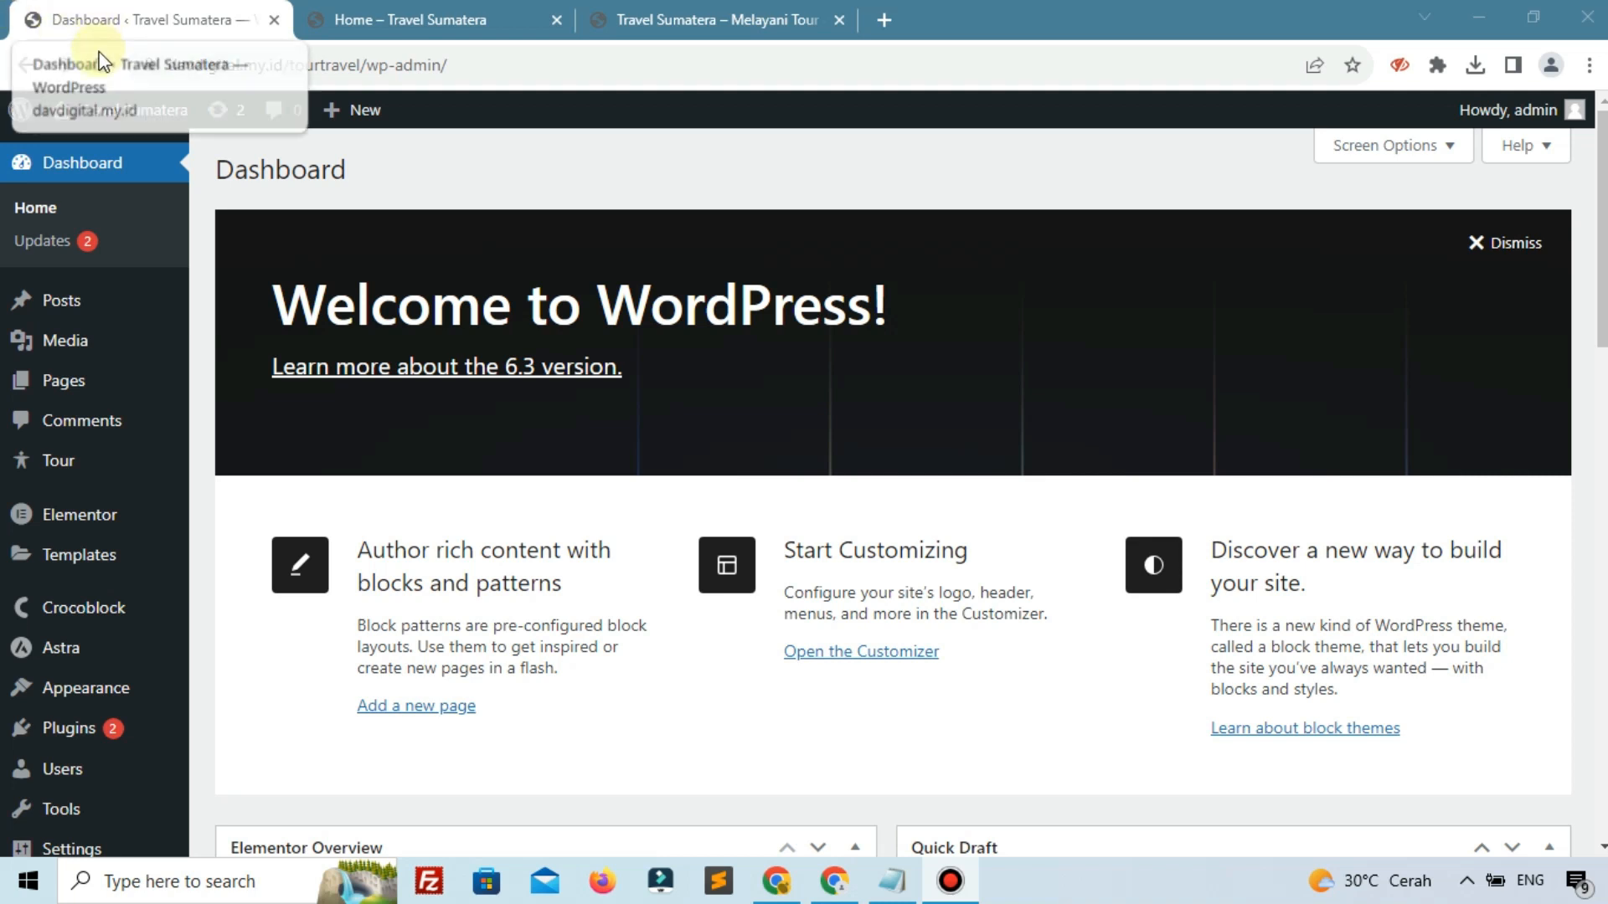
scroll(18, 316, "down", 7)
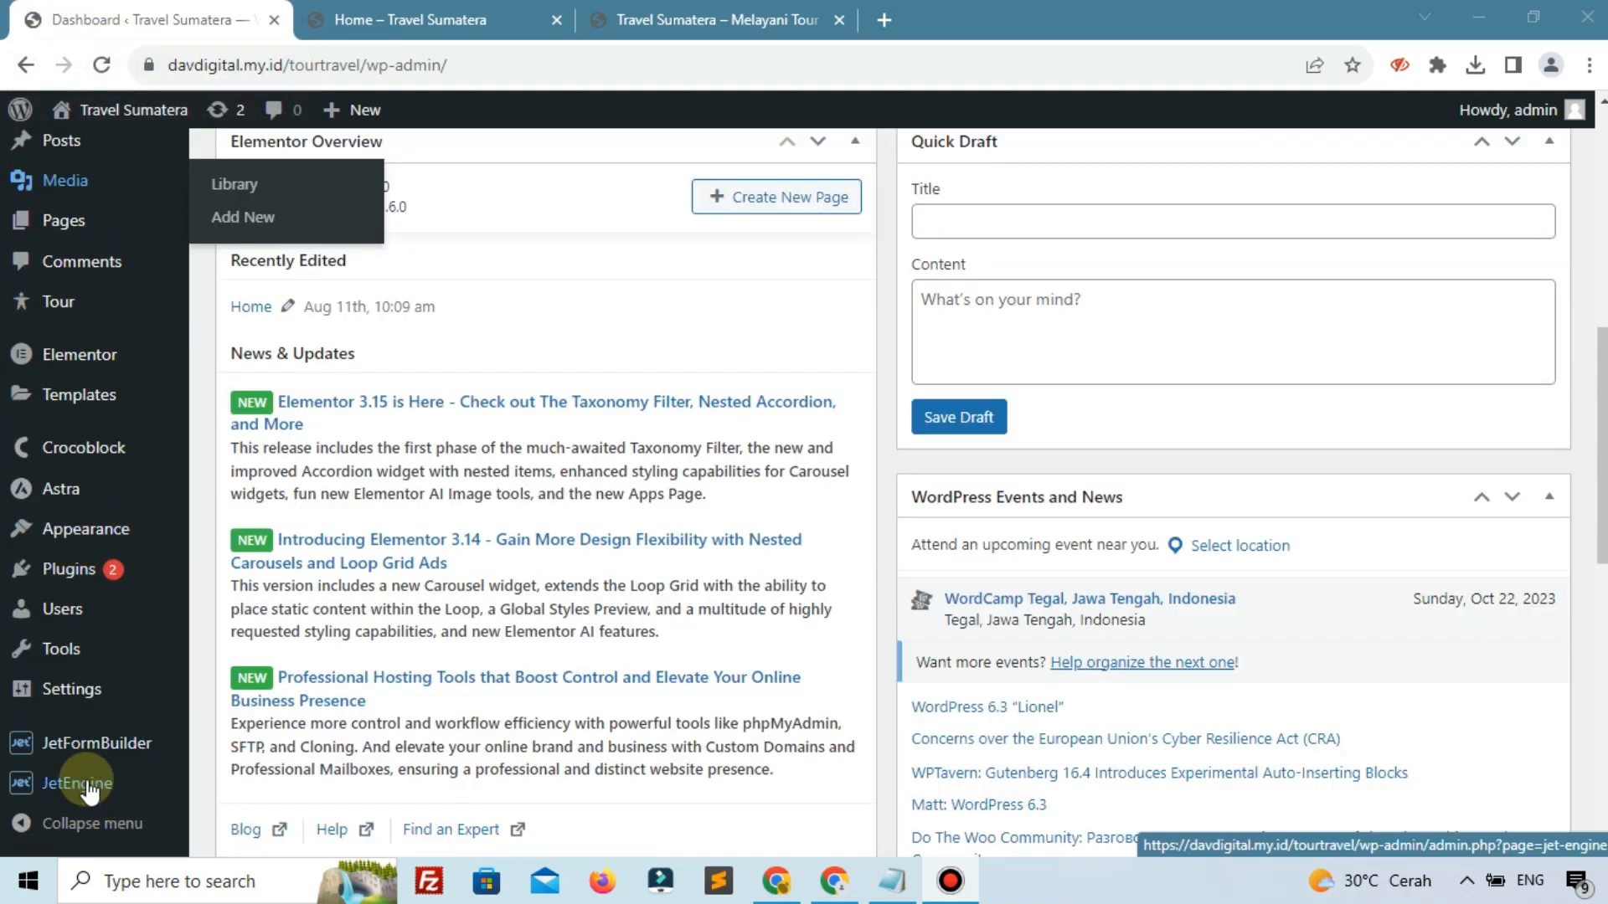
mouse_move(154, 735)
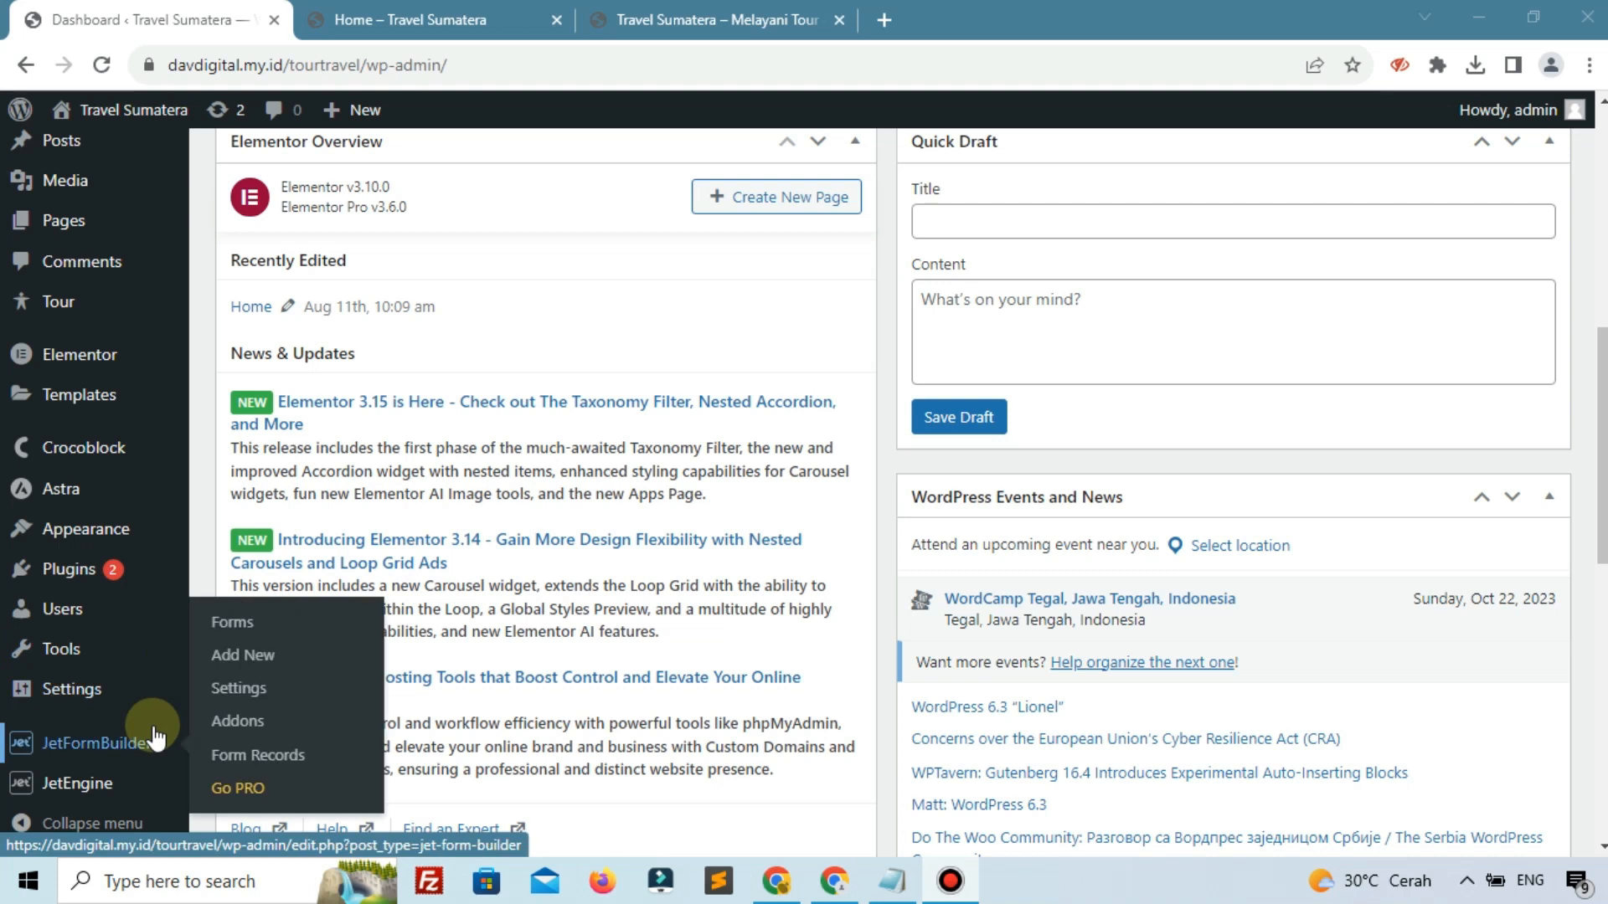
left_click(295, 666)
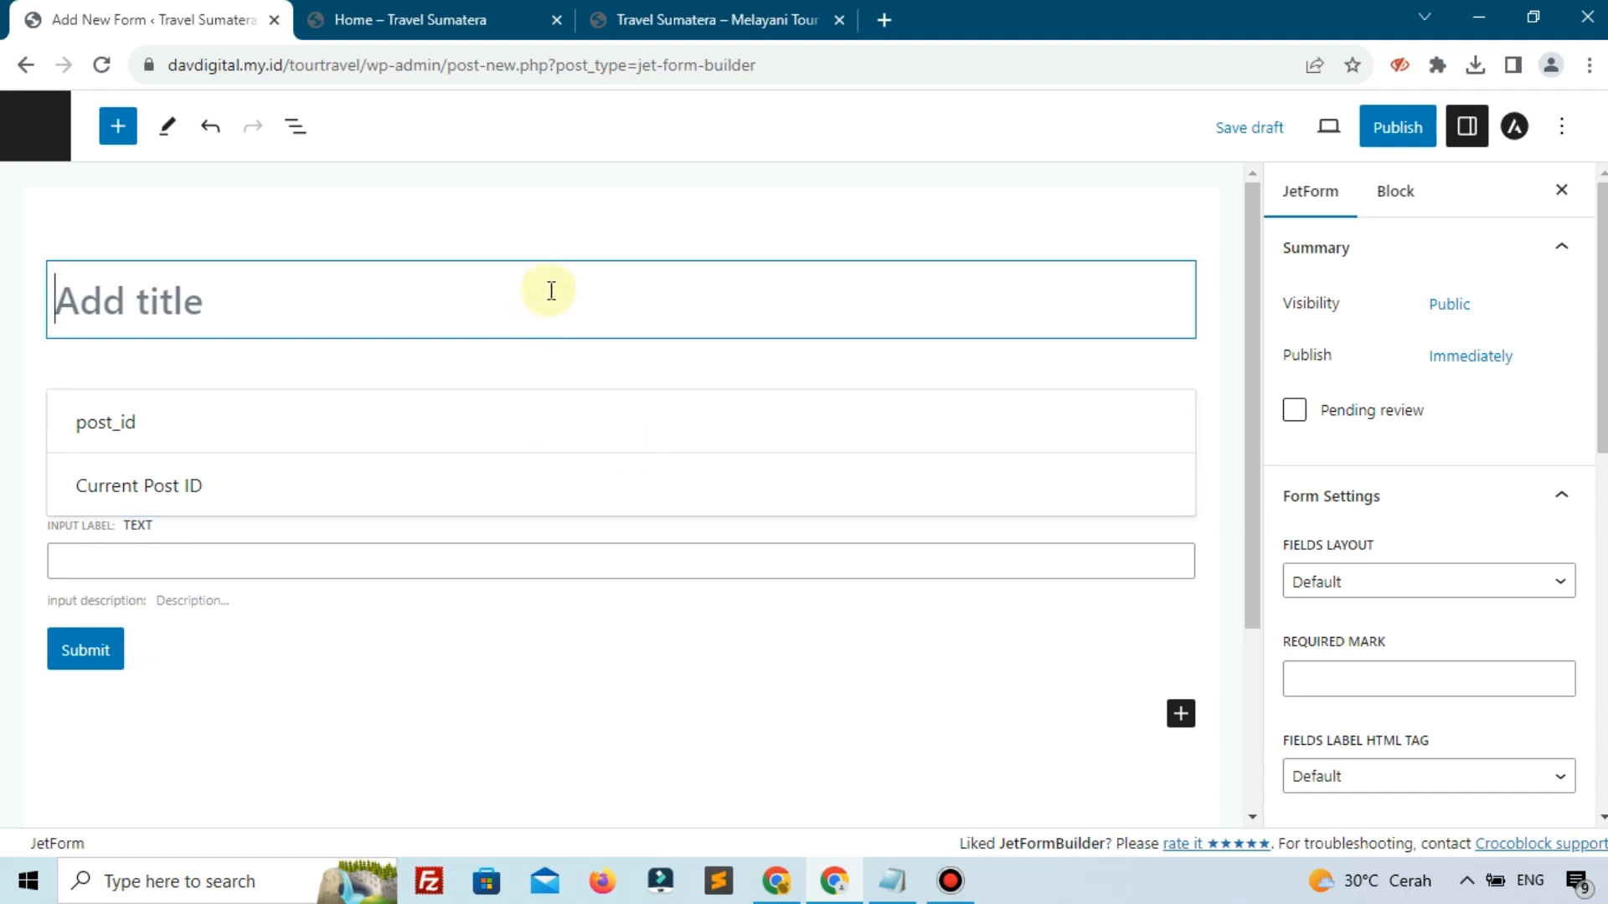
type("Booking")
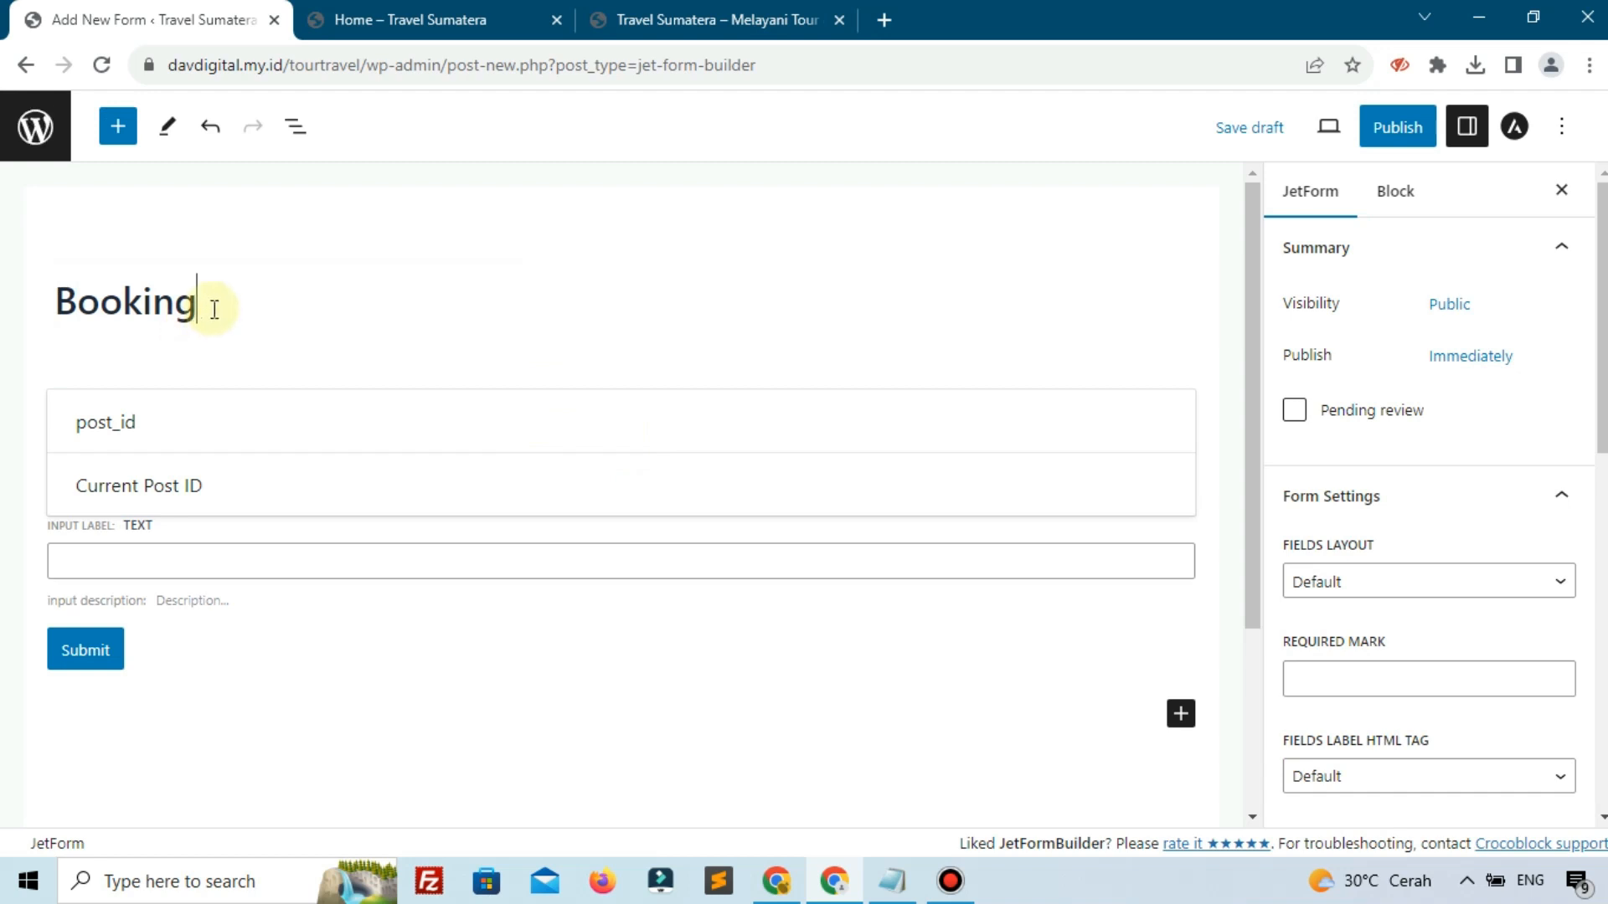
- Rename the form's hidden Current Post ID field to "_tour_id"
left_click(265, 433)
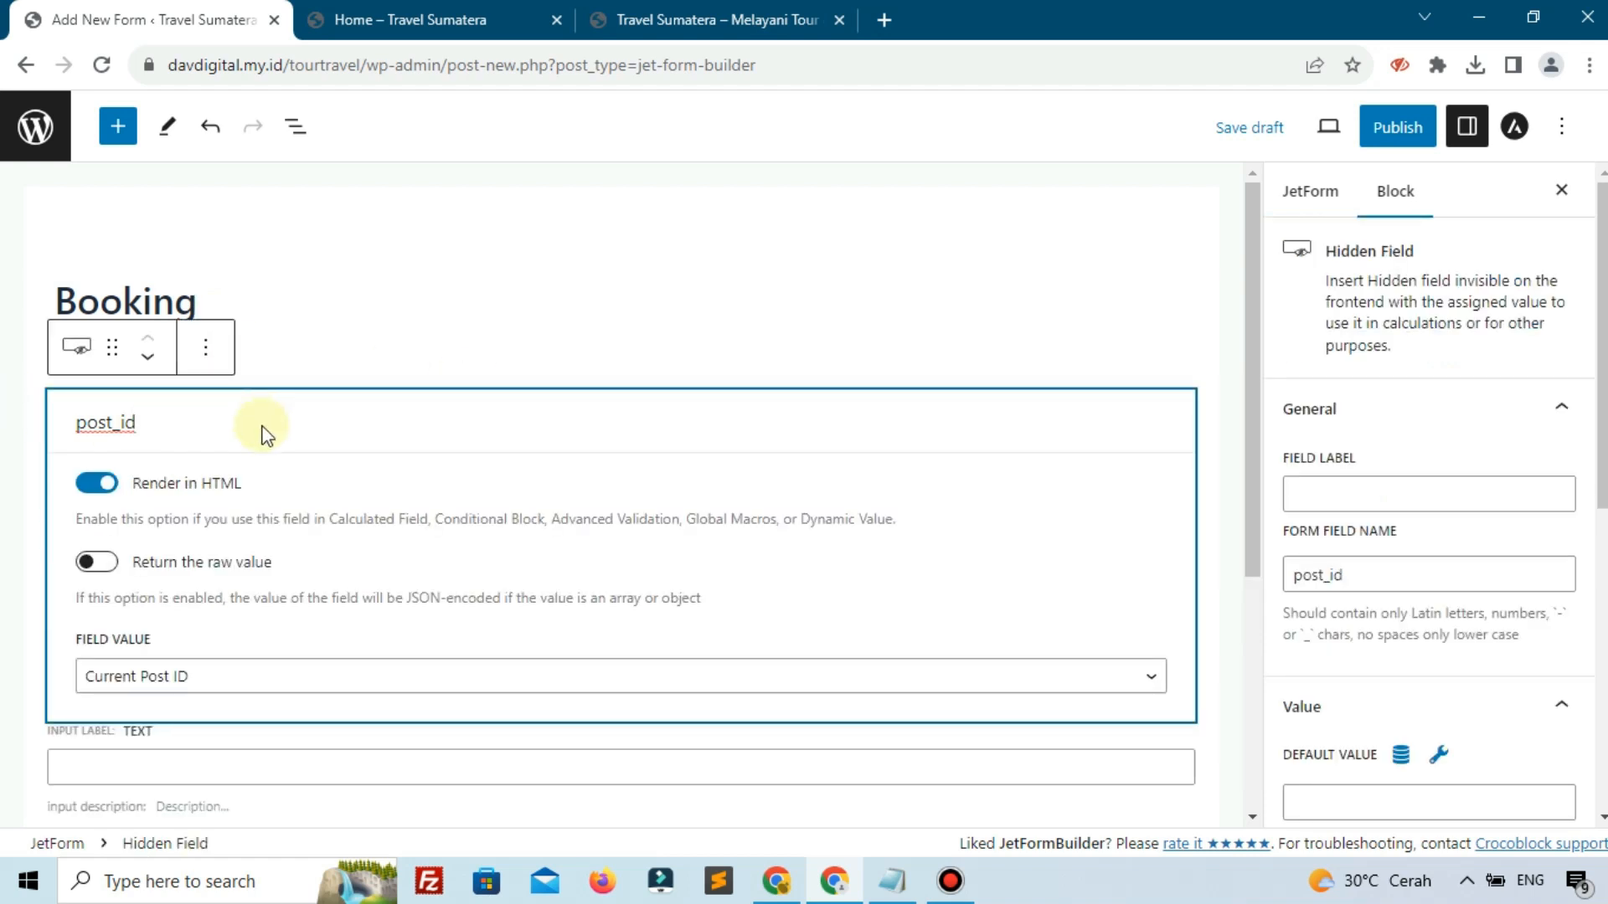
double_click(266, 433)
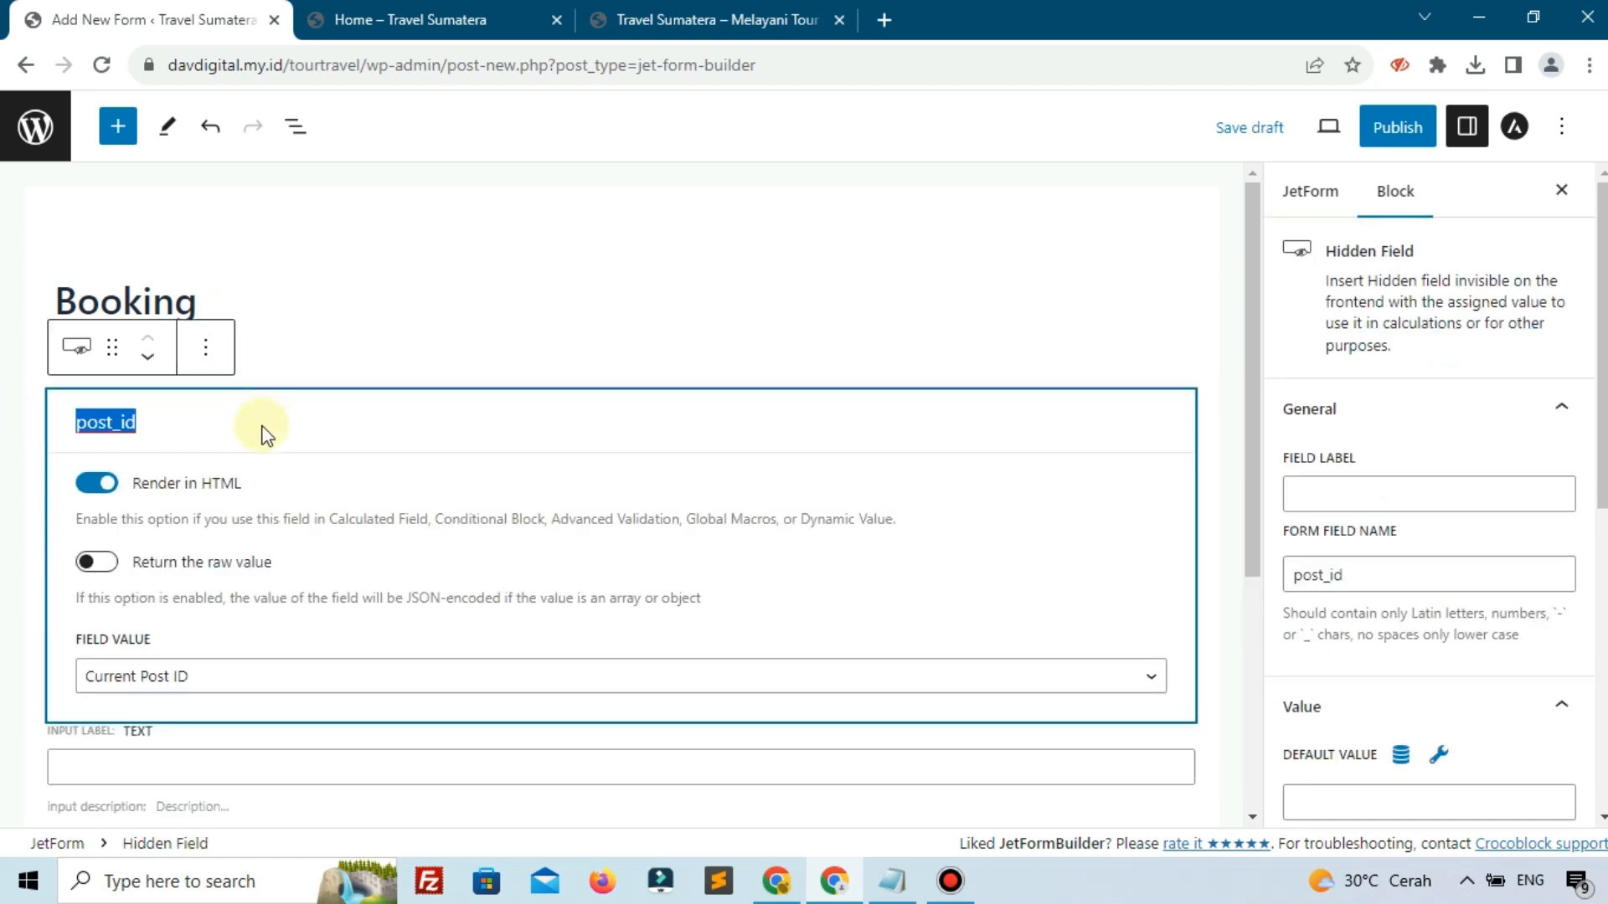
type("_tour")
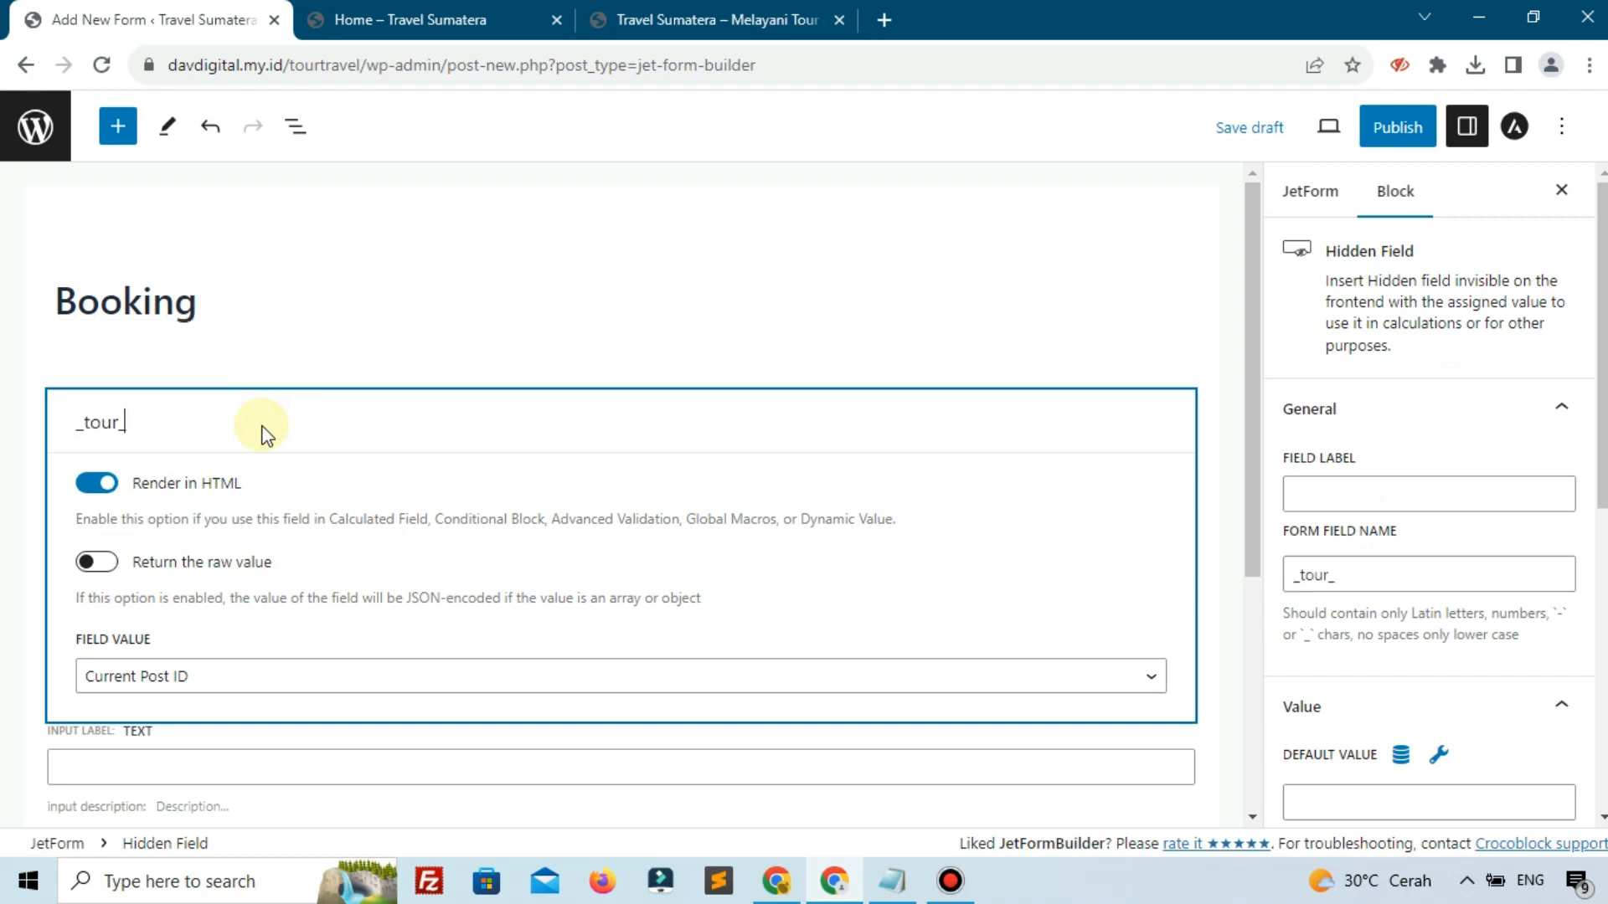
type("_id")
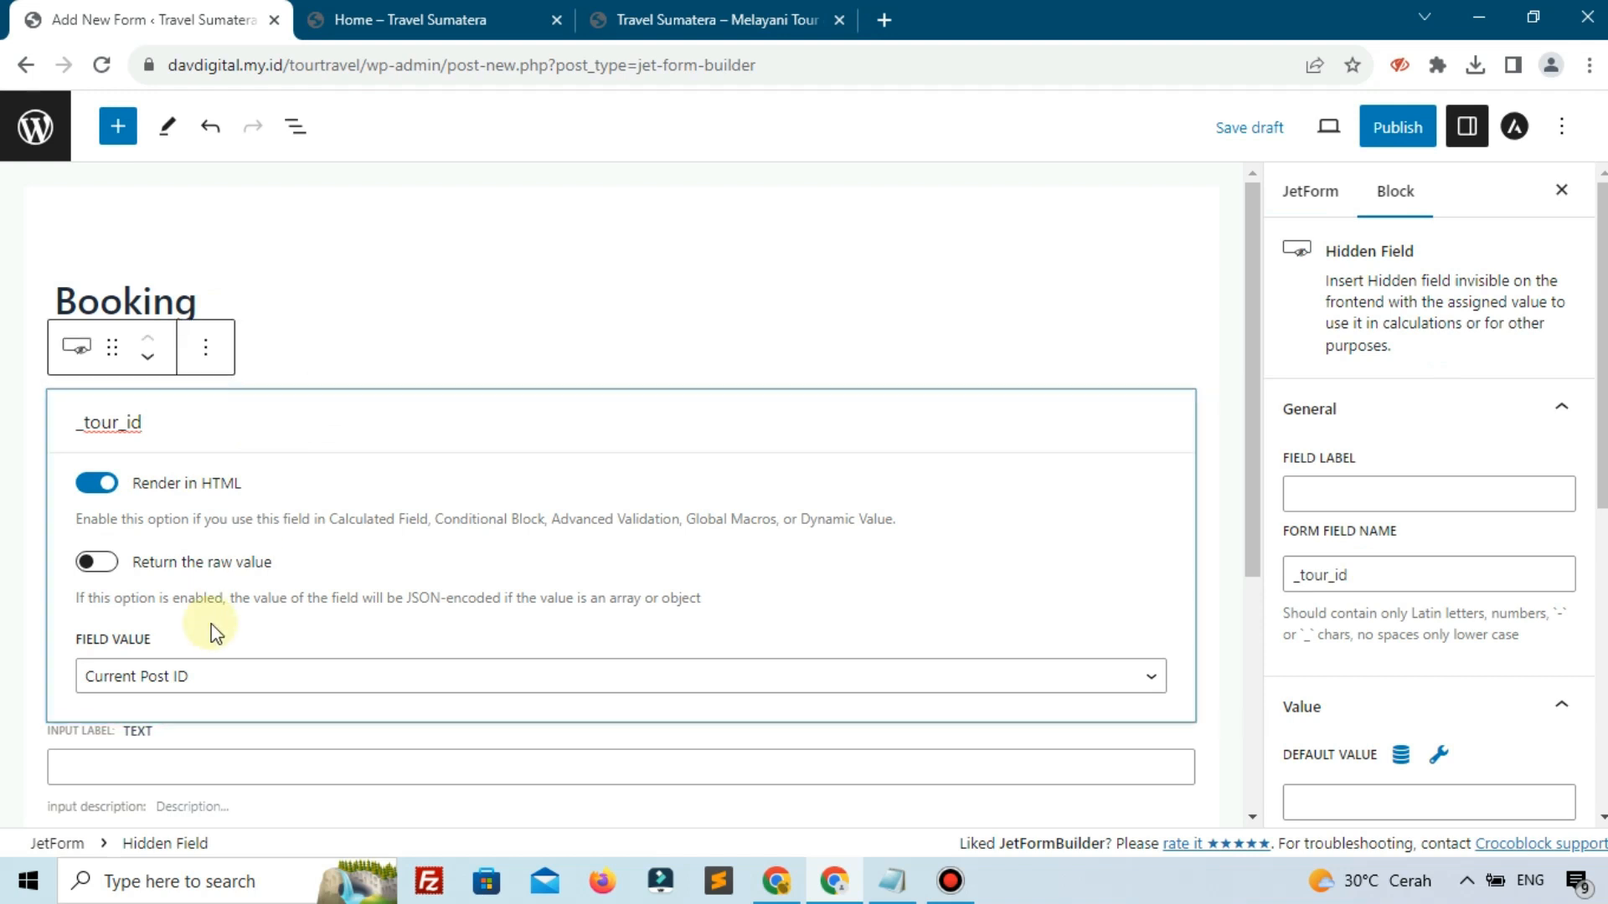
left_click(489, 360)
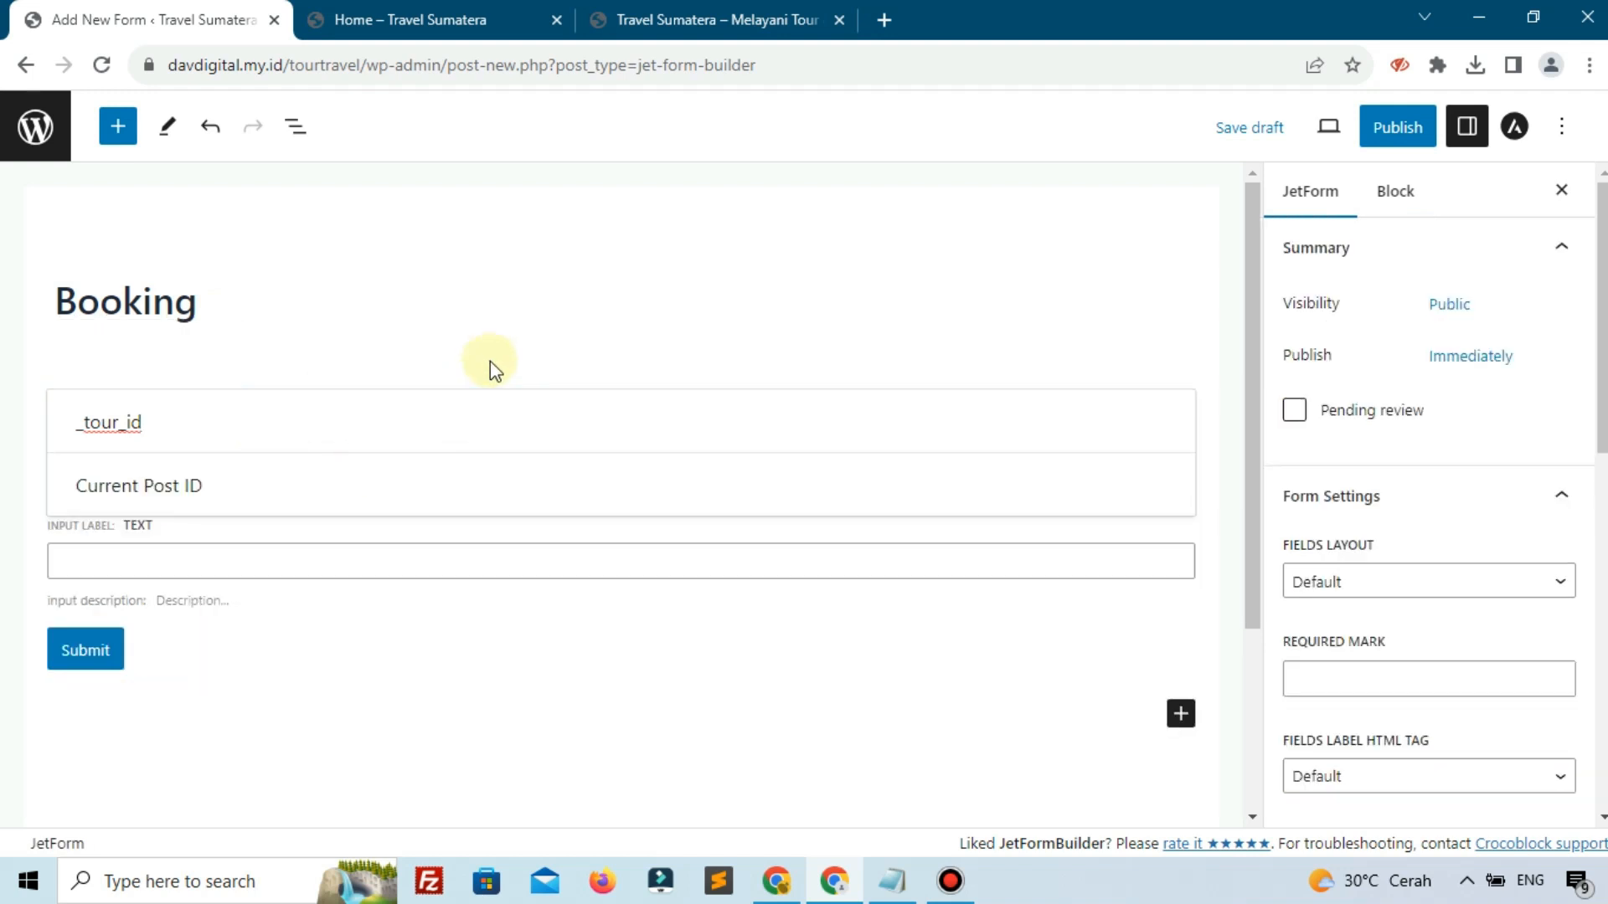
left_click(431, 454)
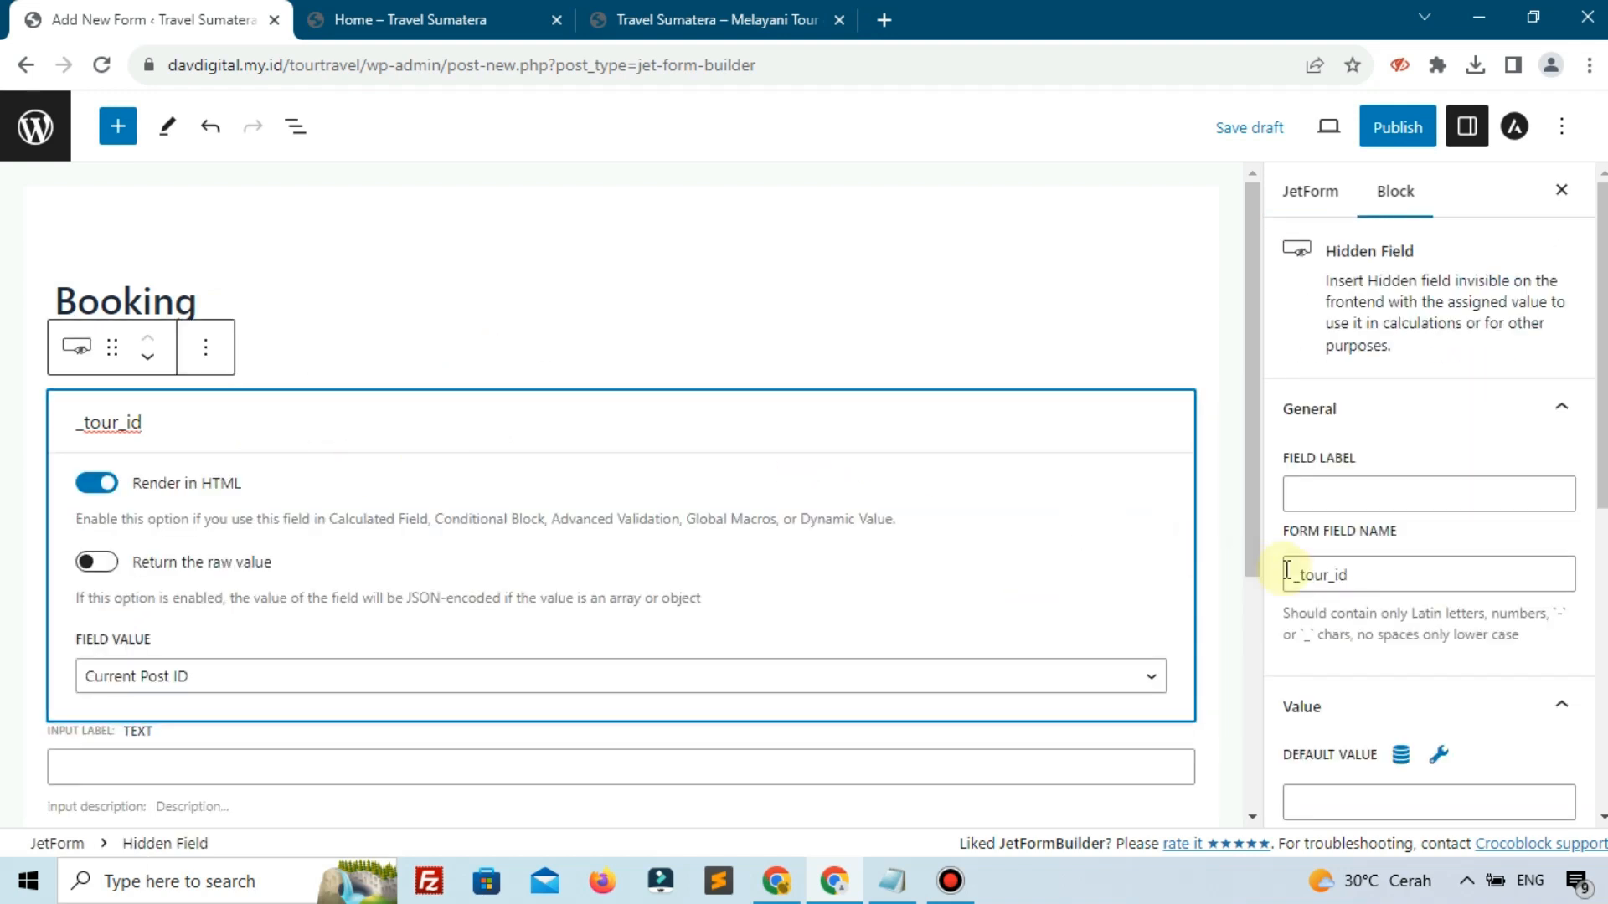
left_click(833, 352)
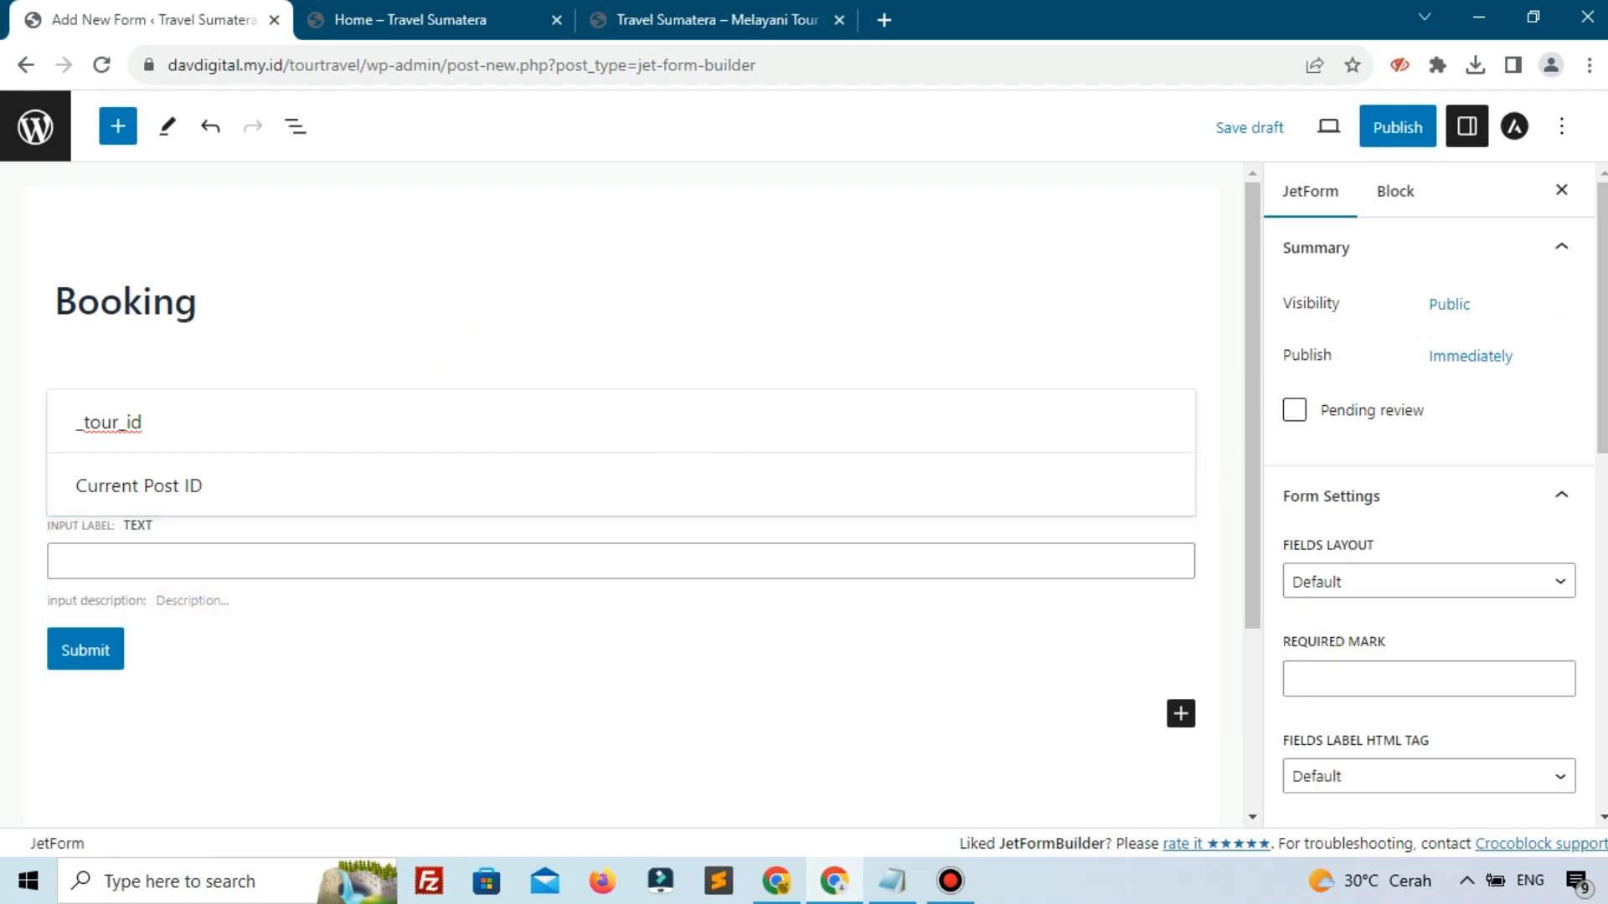
key("alt+Tab")
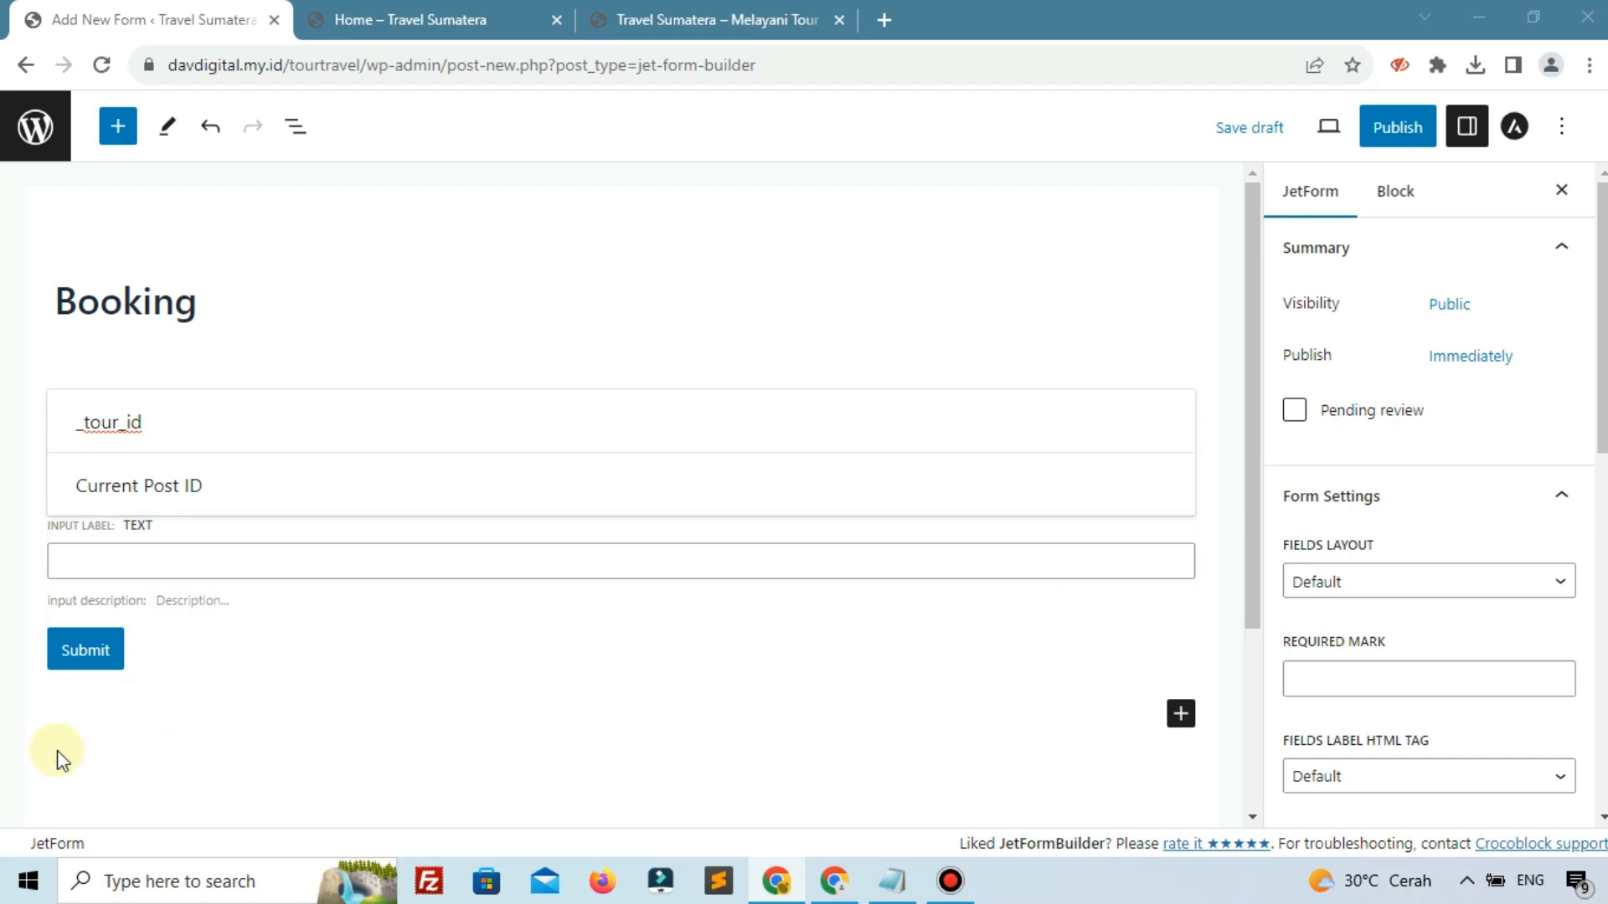
- Transform the form's default text field into a Heading Field
left_click(274, 566)
left_click(274, 566)
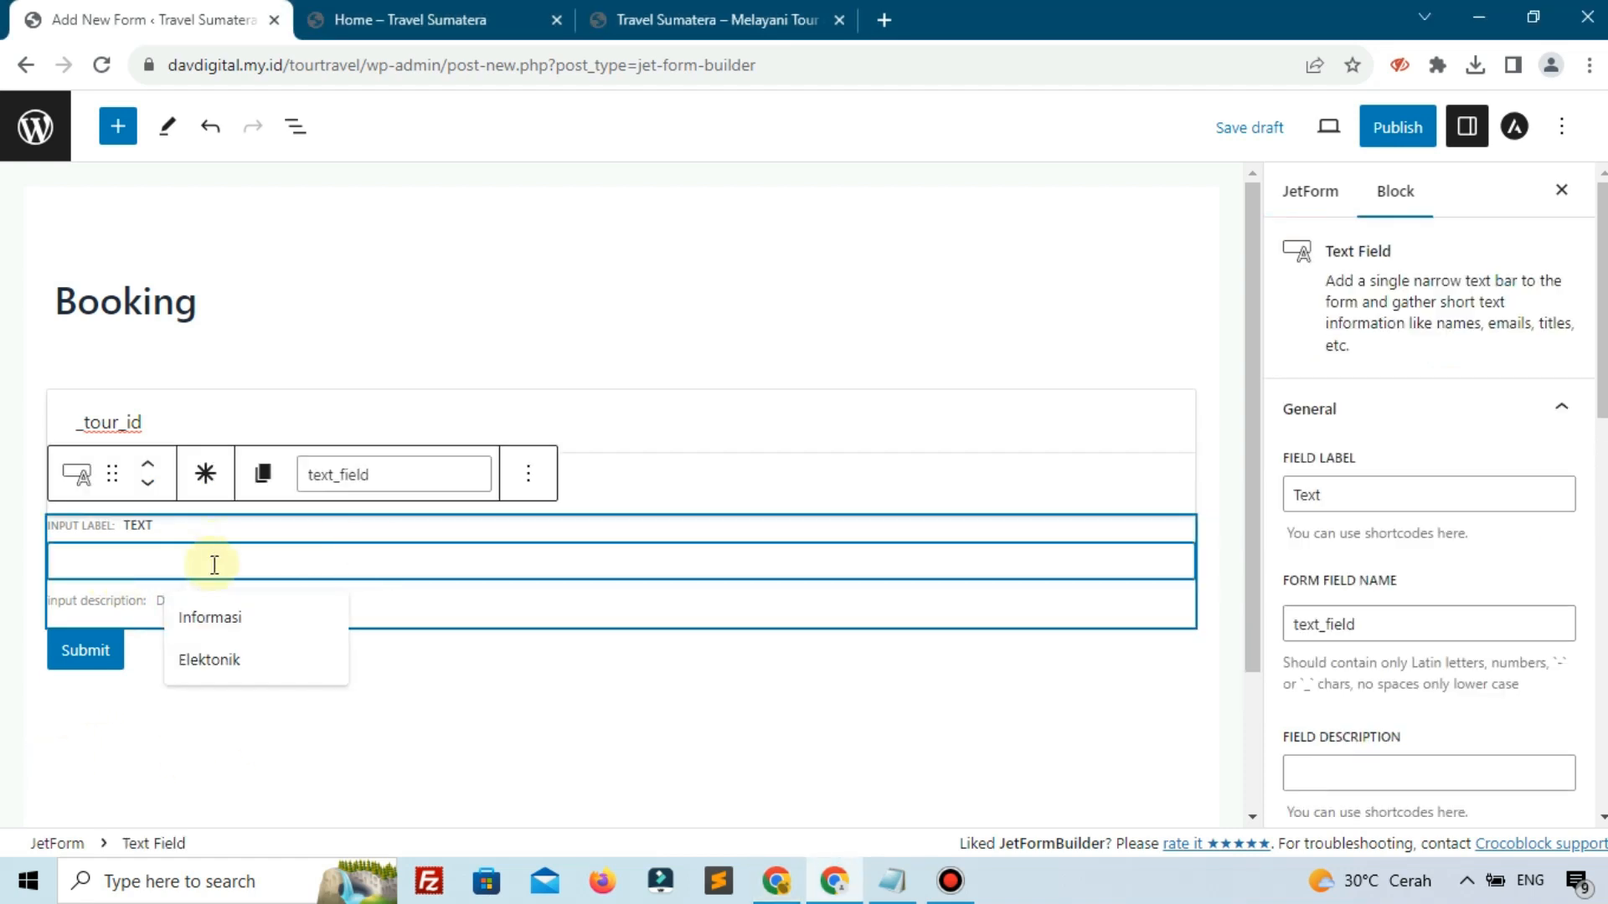
left_click(1342, 506)
double_click(1343, 505)
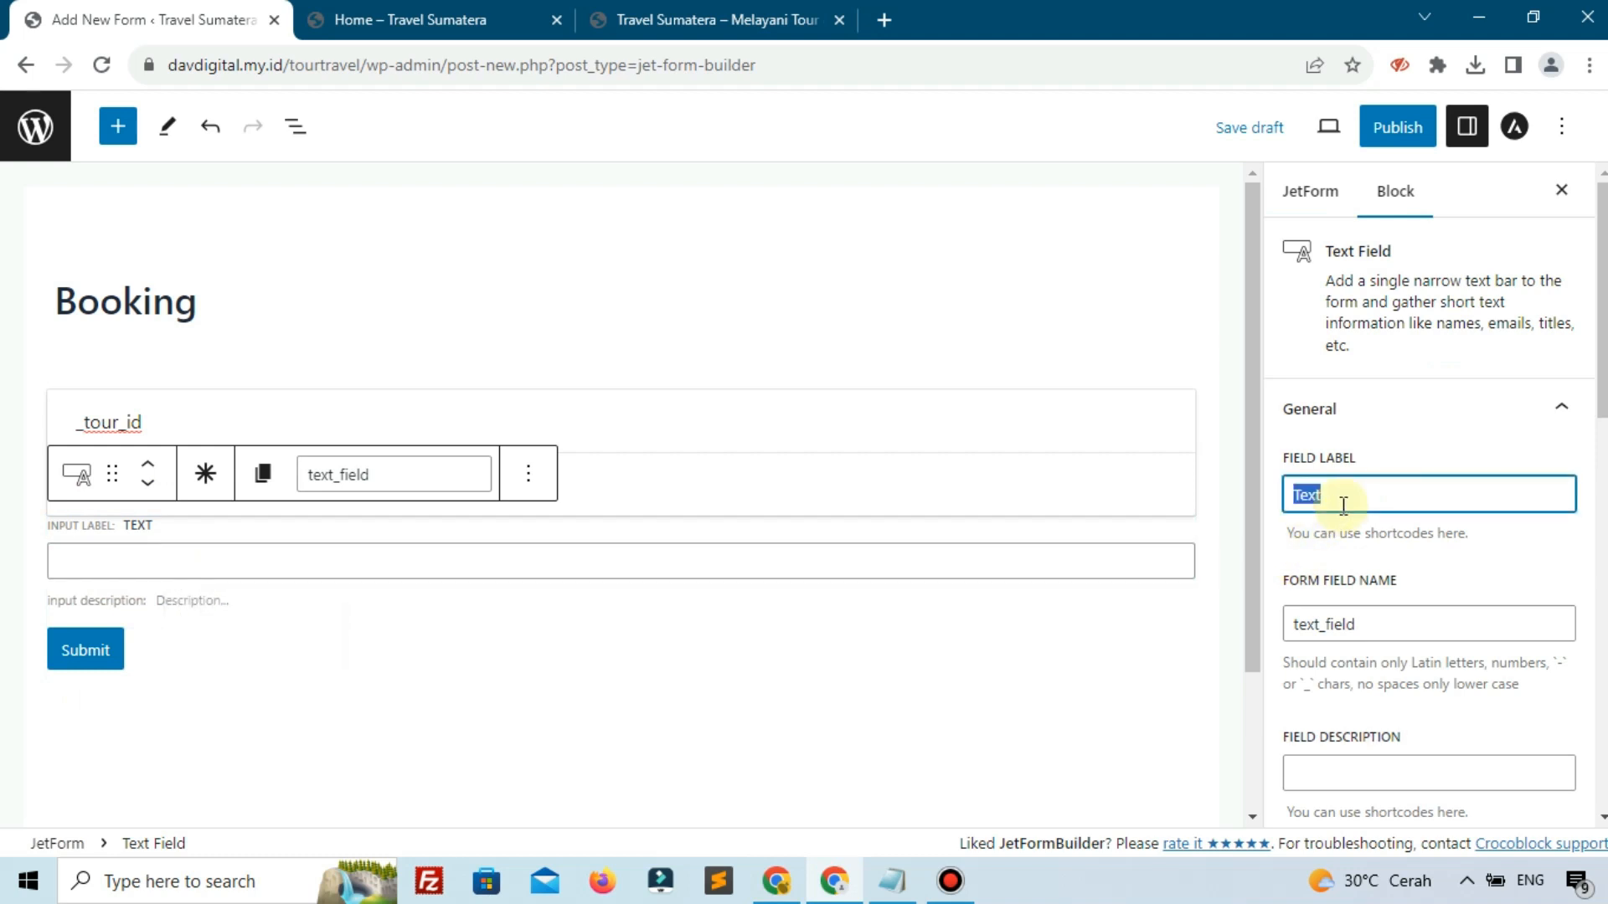
left_click(69, 478)
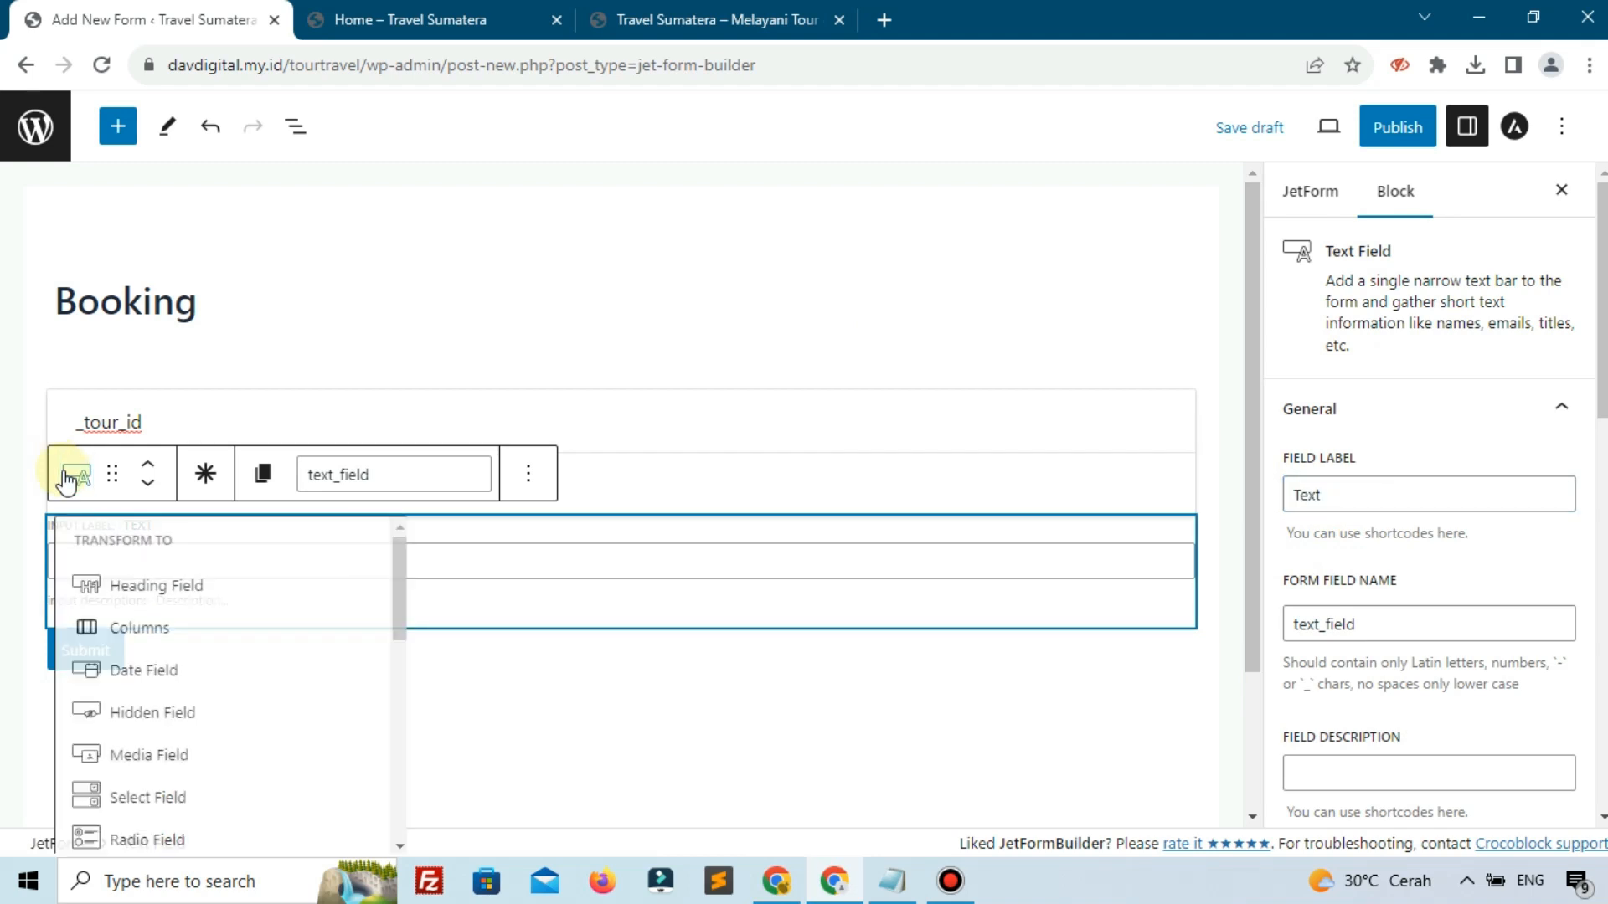
left_click(141, 585)
- Set the heading field's label to "Pilih Tanggal :"
left_click(1396, 513)
double_click(1398, 512)
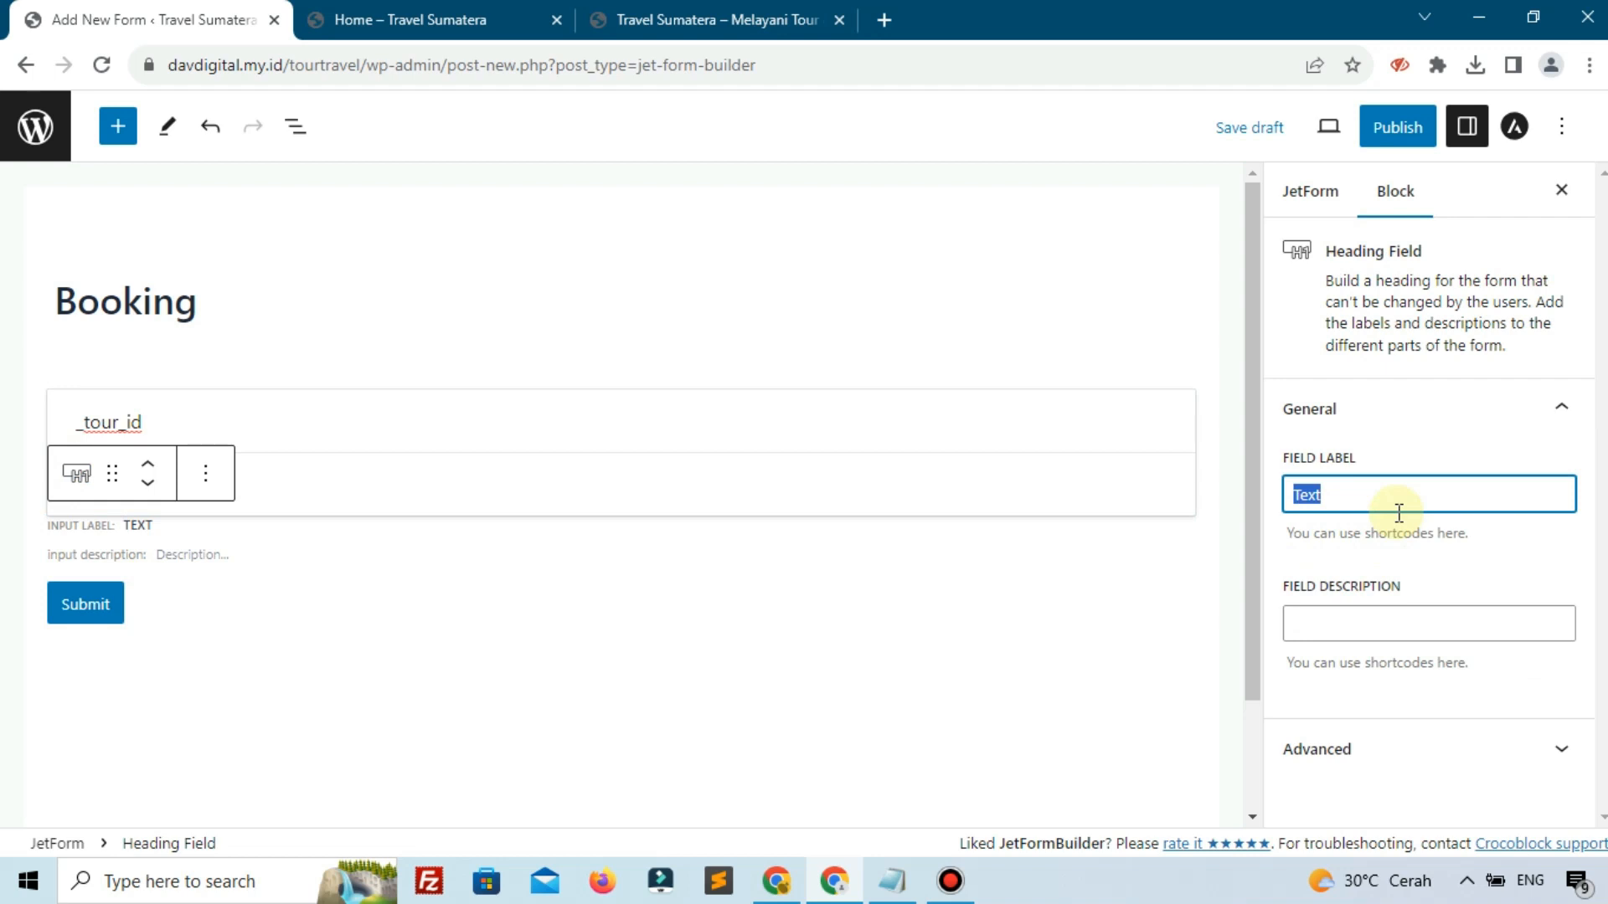
type("Pilih Tanggal :")
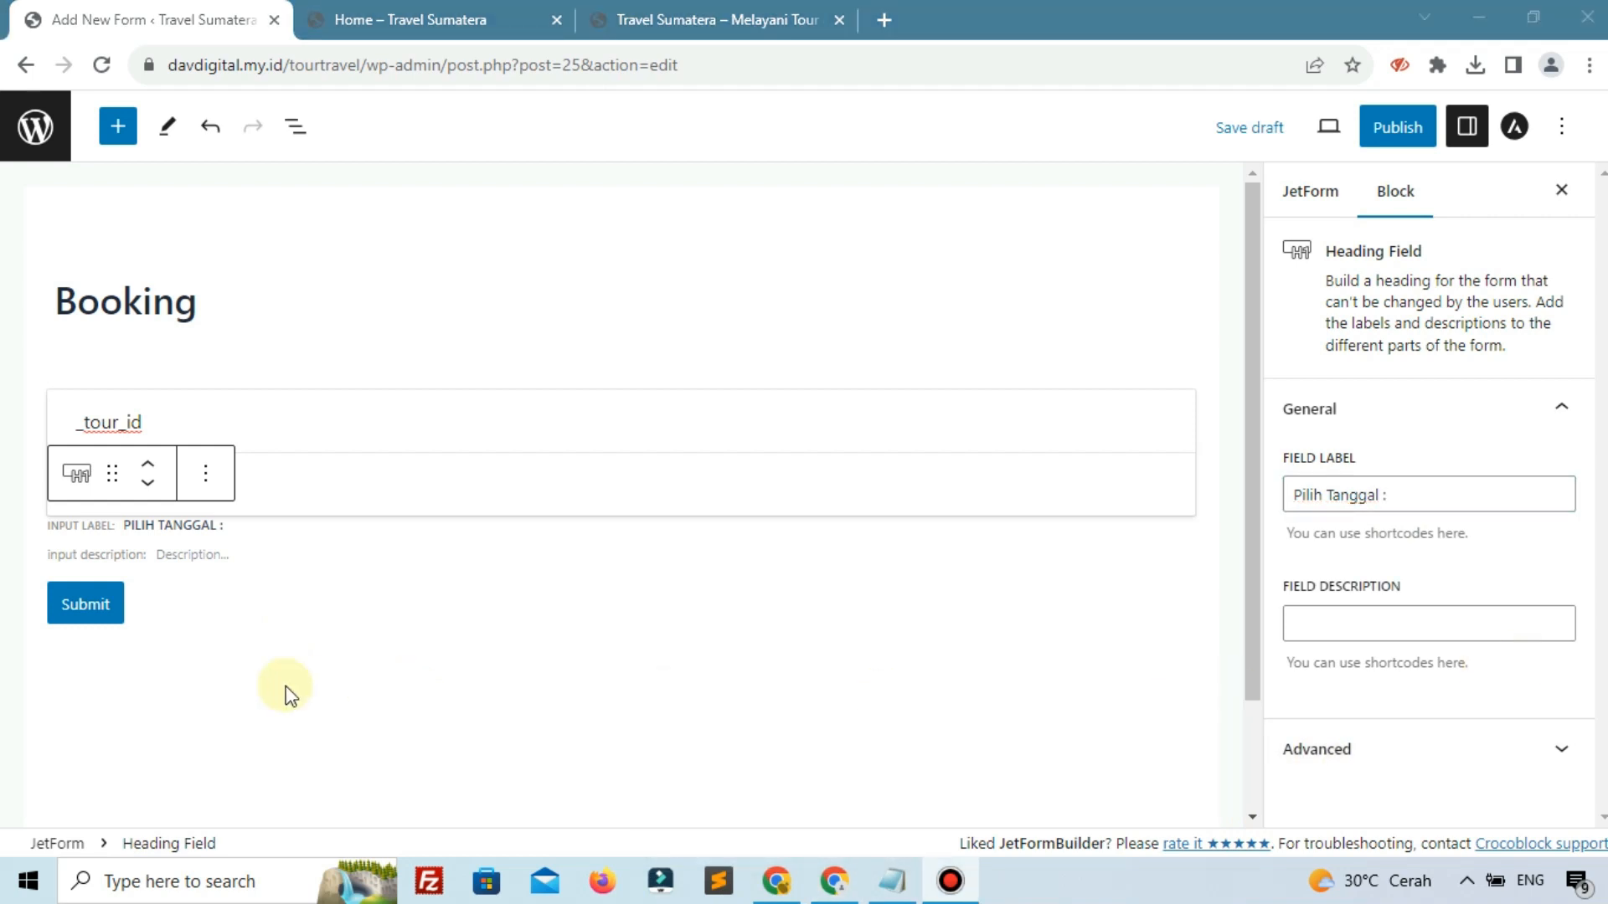
left_click(384, 650)
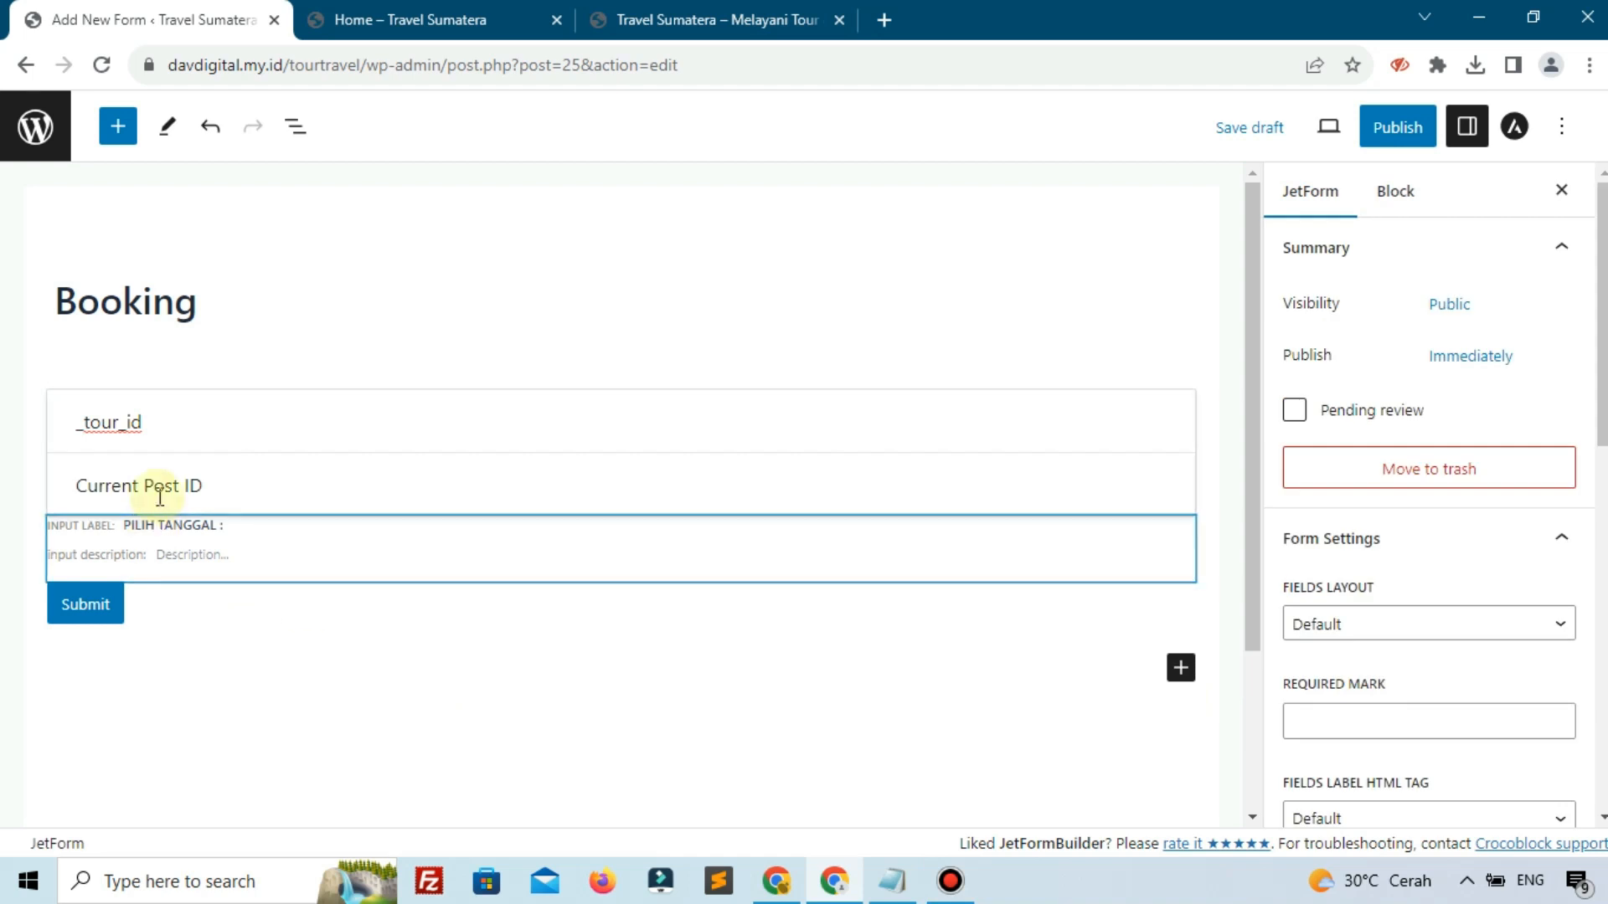
left_click(229, 555)
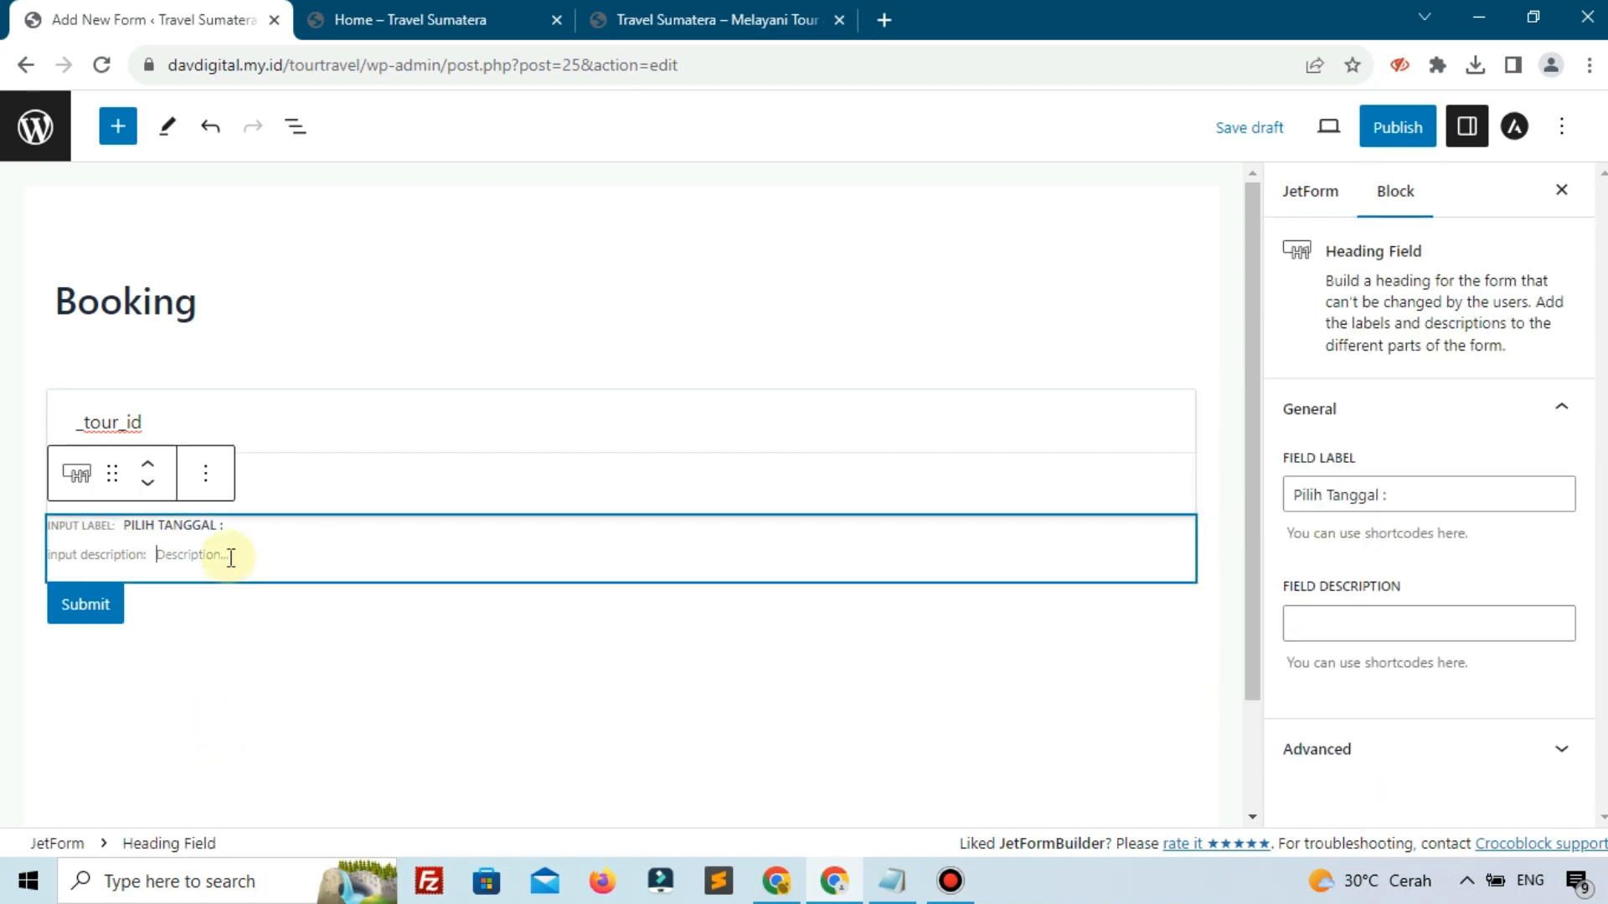
left_click(232, 448)
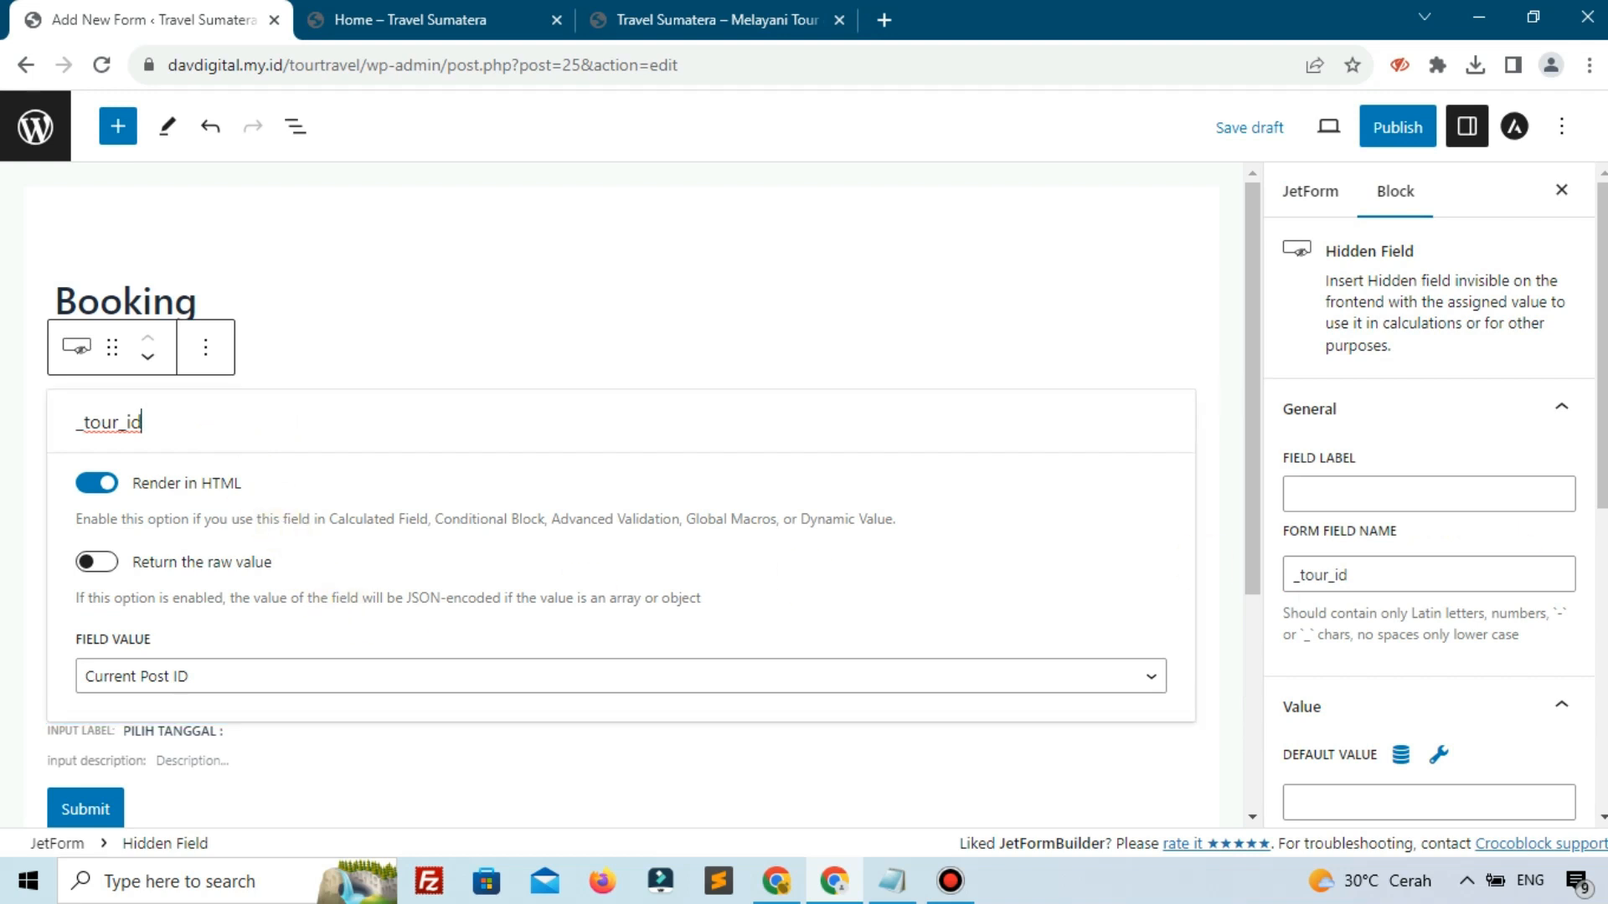
- Add a Date Field block at the end of the Booking form
scroll(687, 704, "down", 3)
left_click(1210, 634)
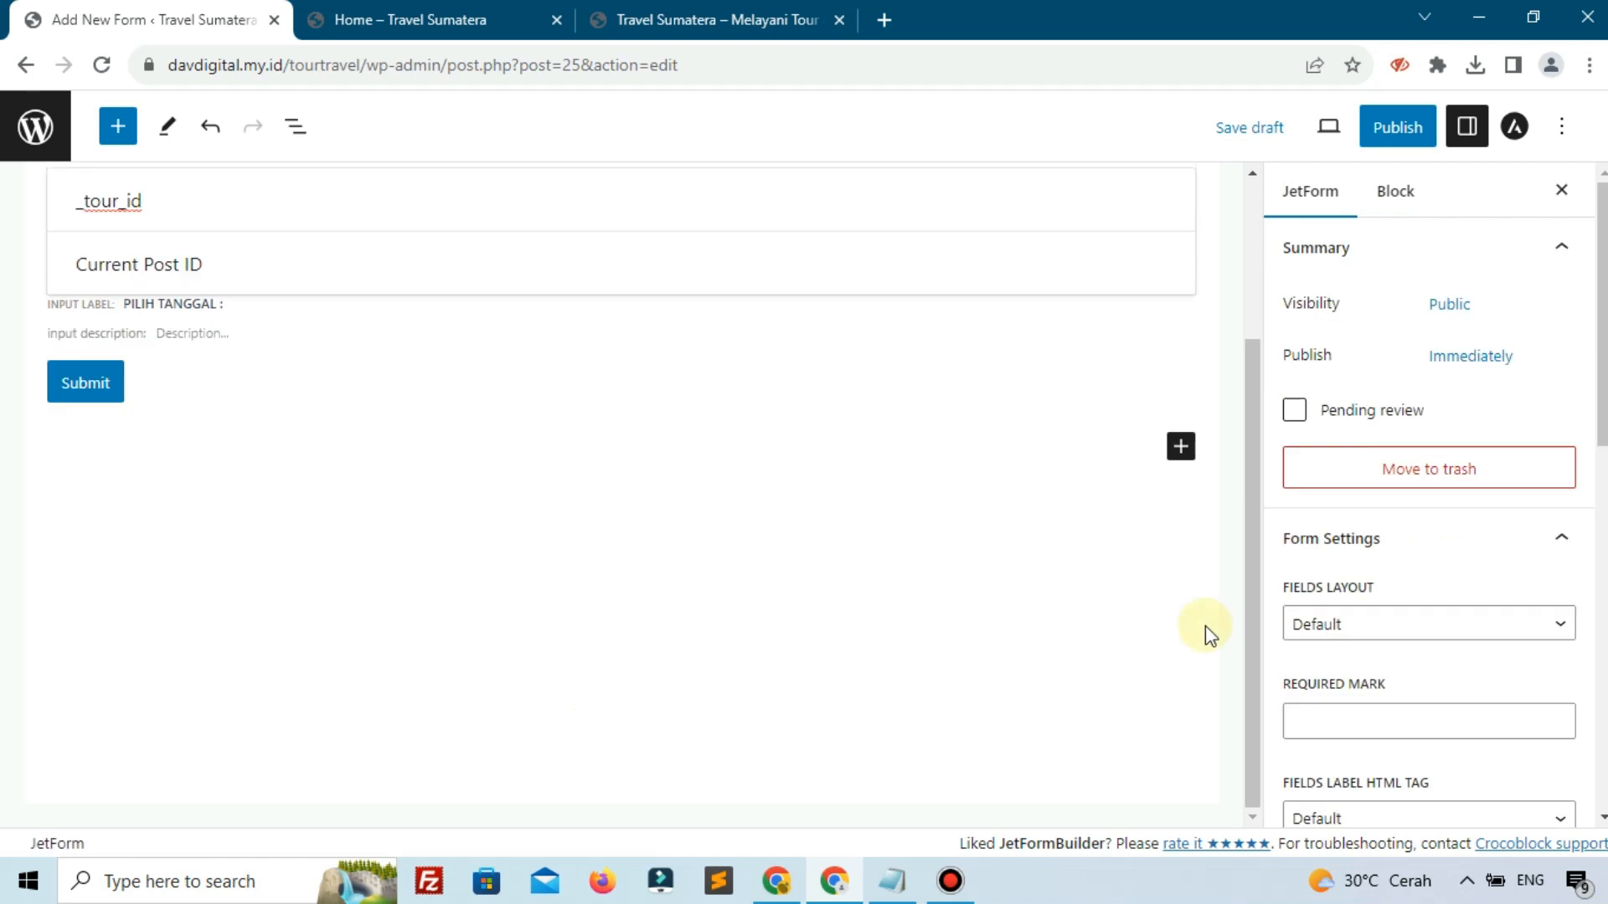
left_click(1181, 446)
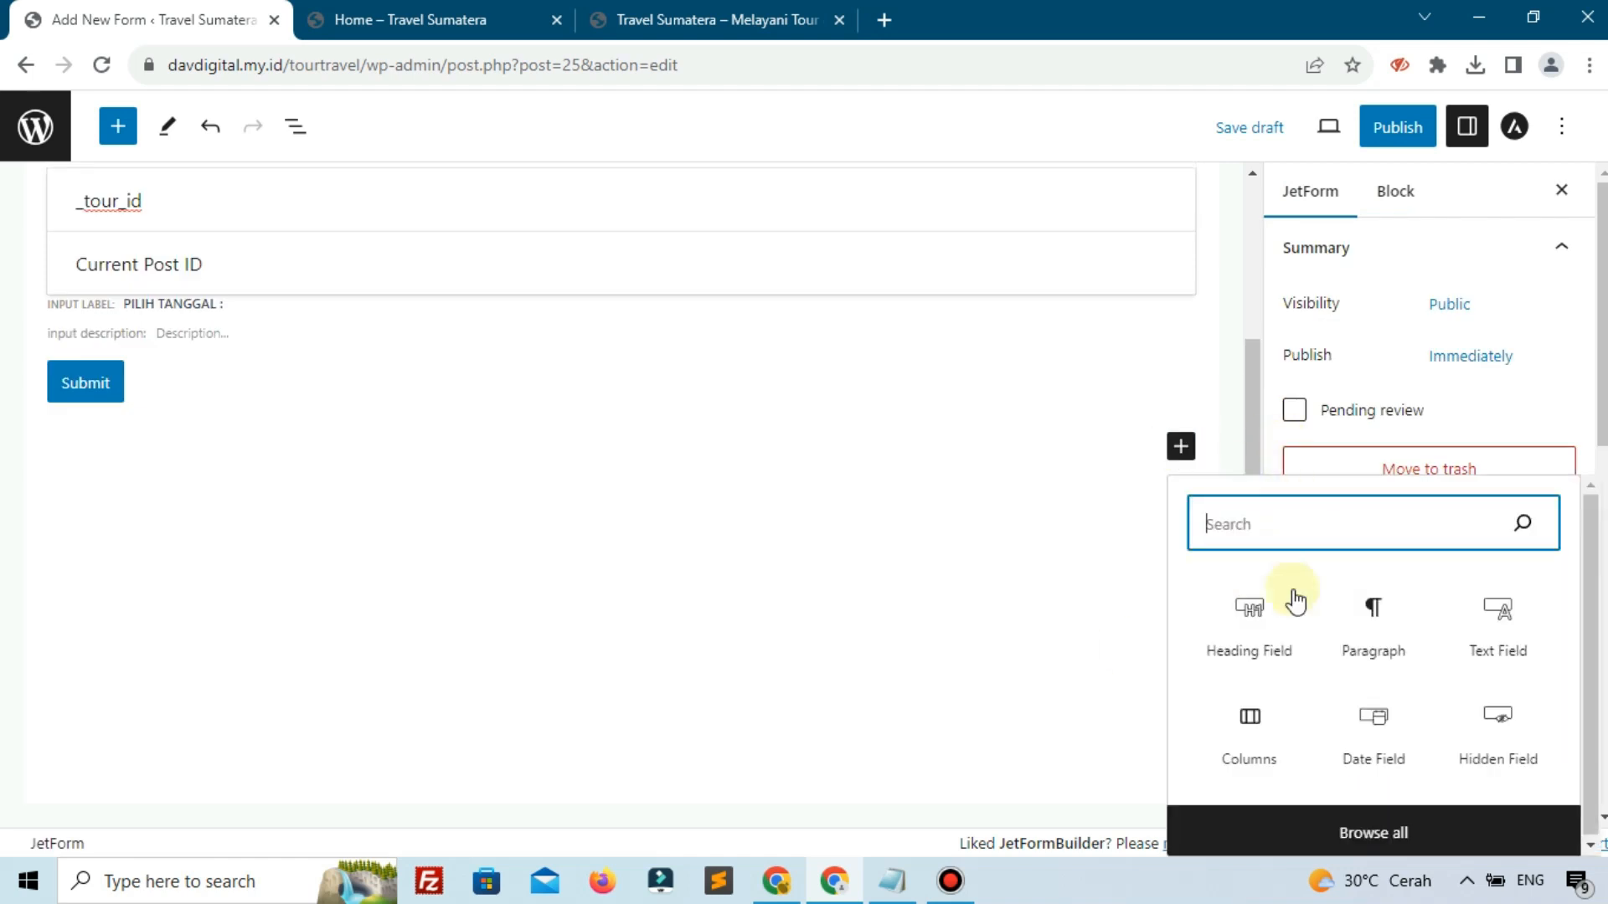
left_click(1382, 722)
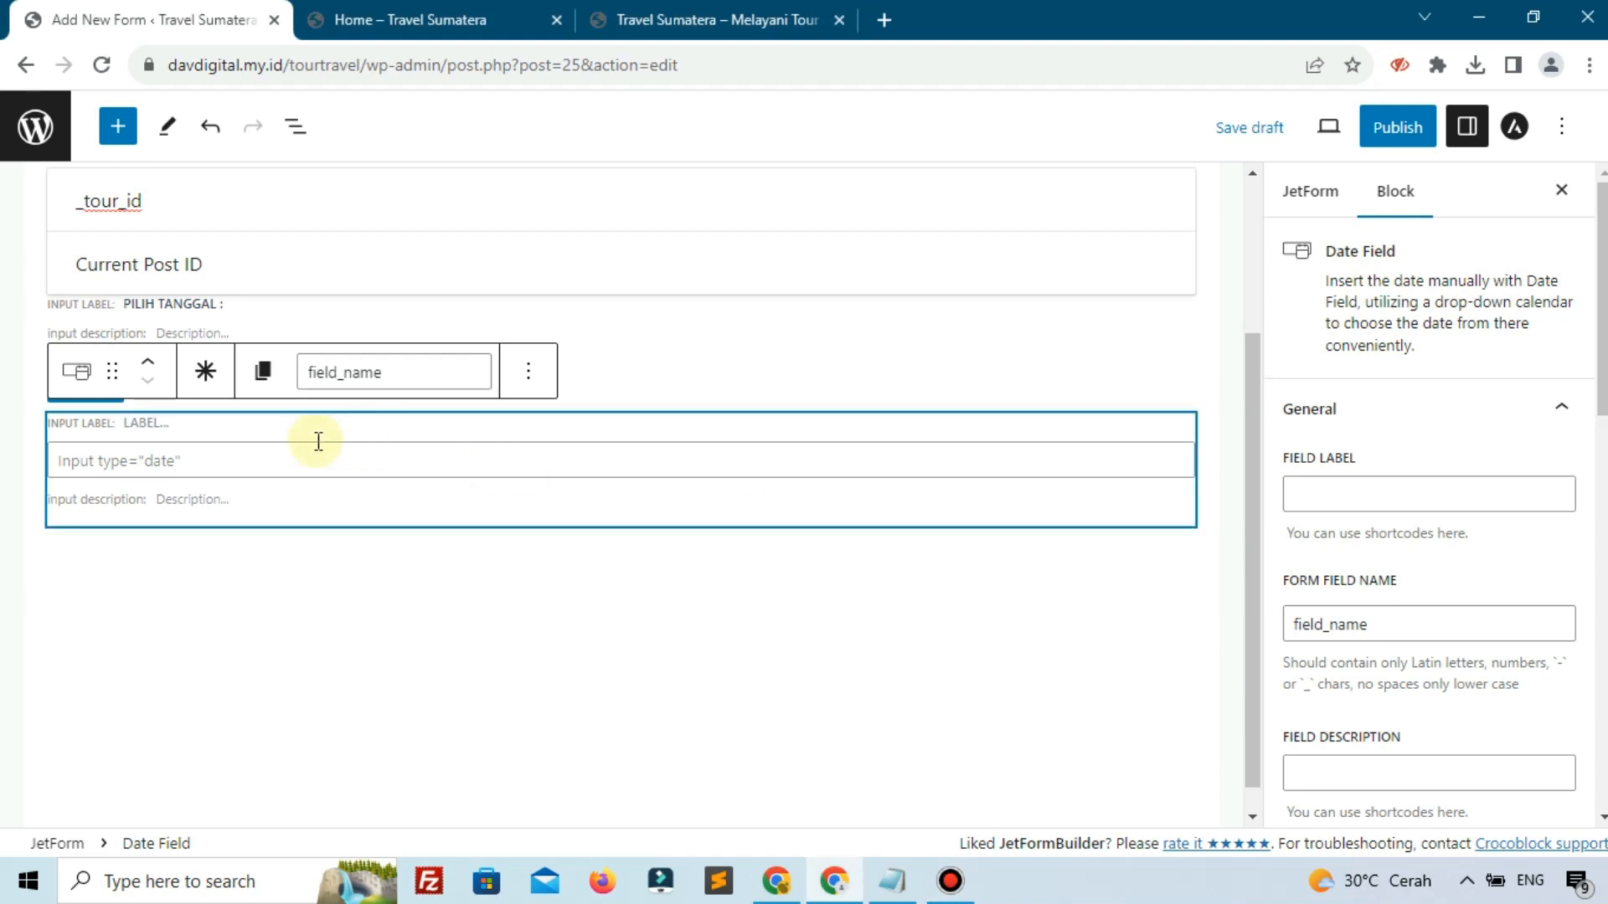
- Set both the field label and the form field name of the new date field to "trs"
left_click(170, 427)
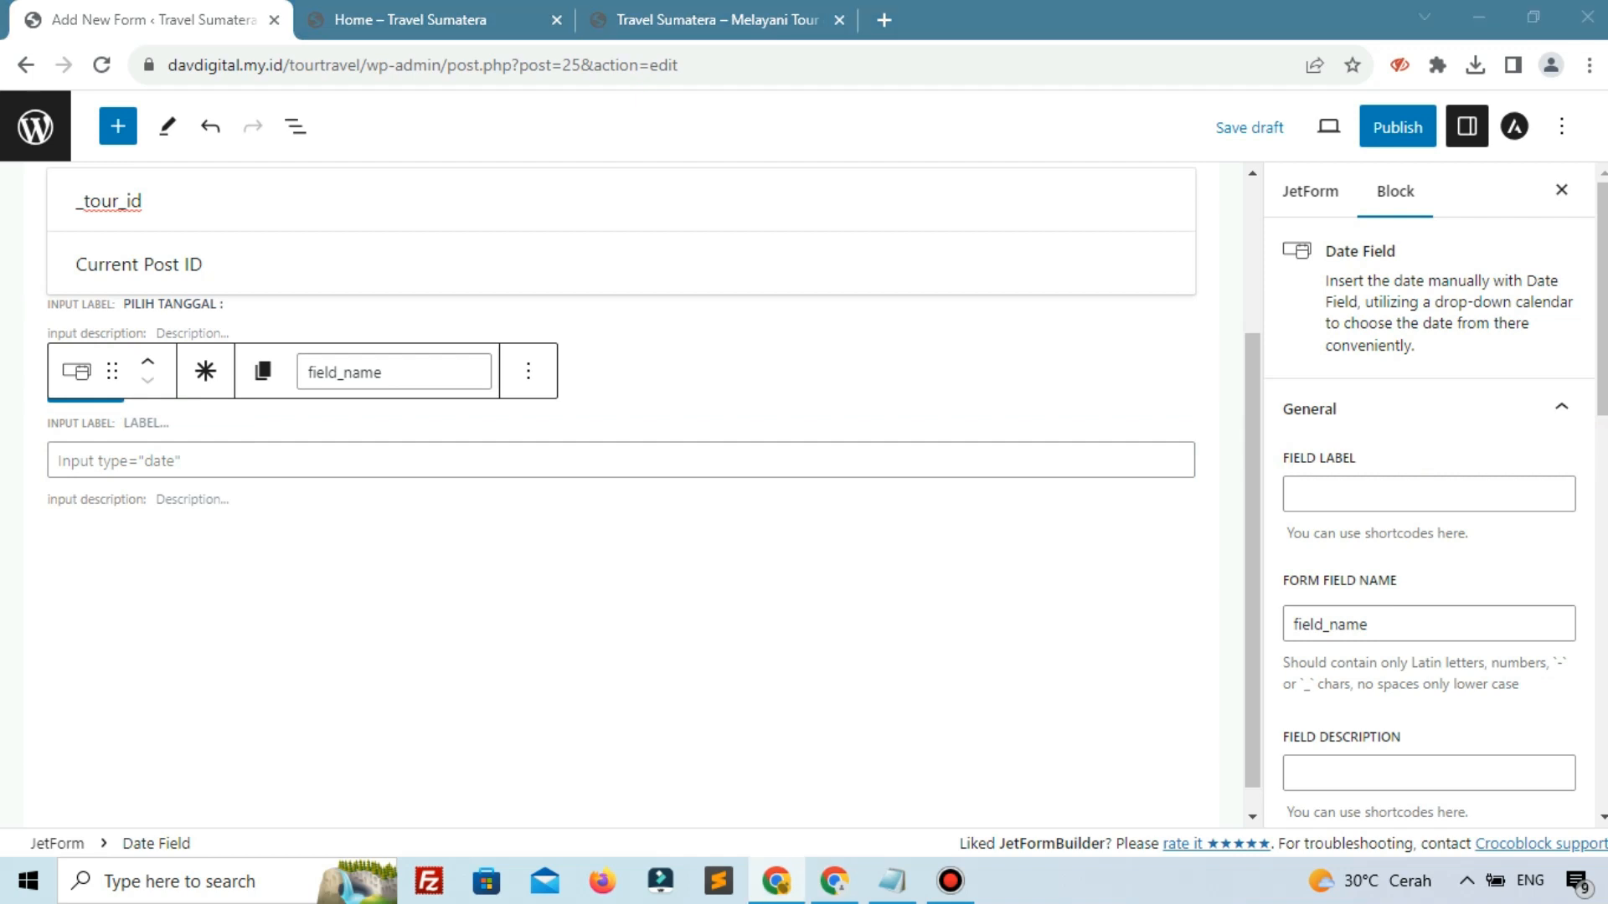
left_click(1420, 511)
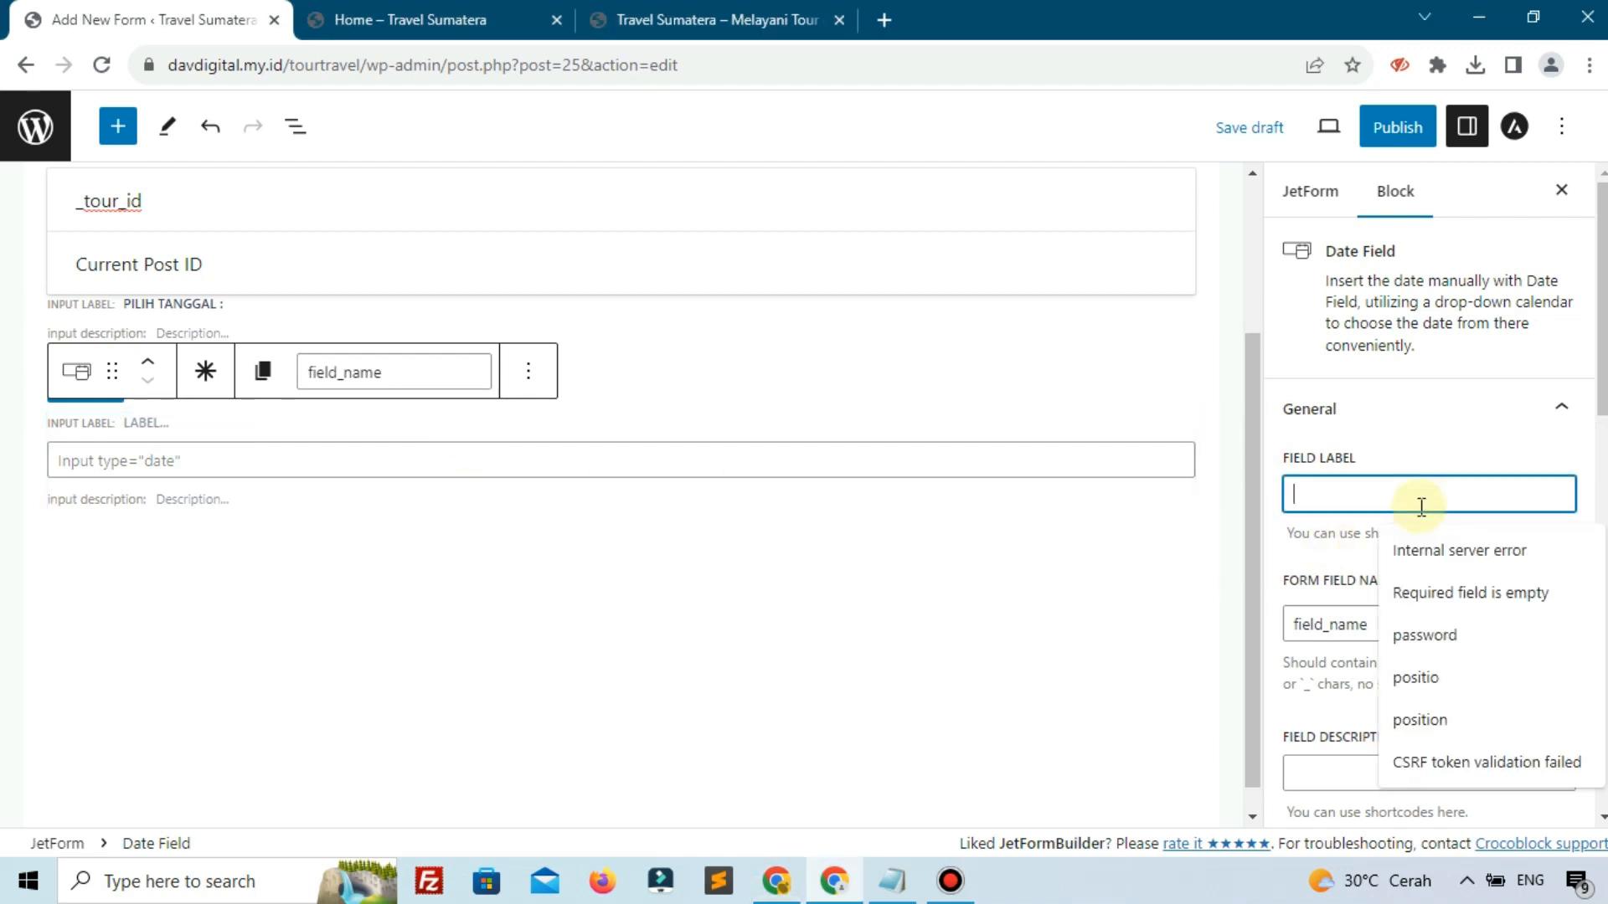
type("trs")
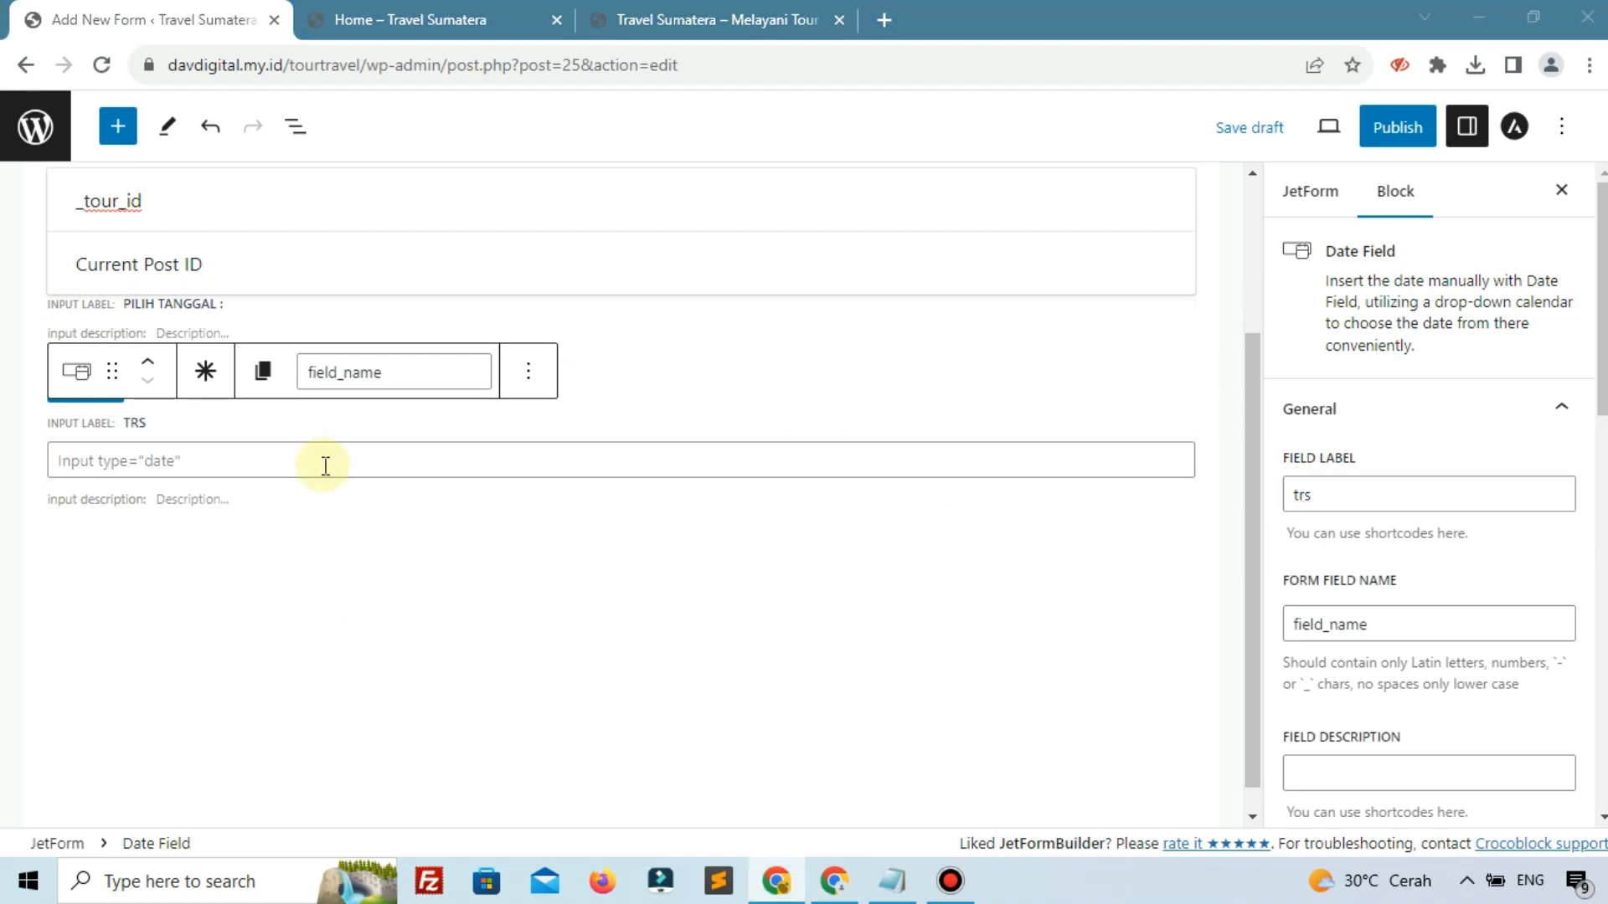
left_click(485, 432)
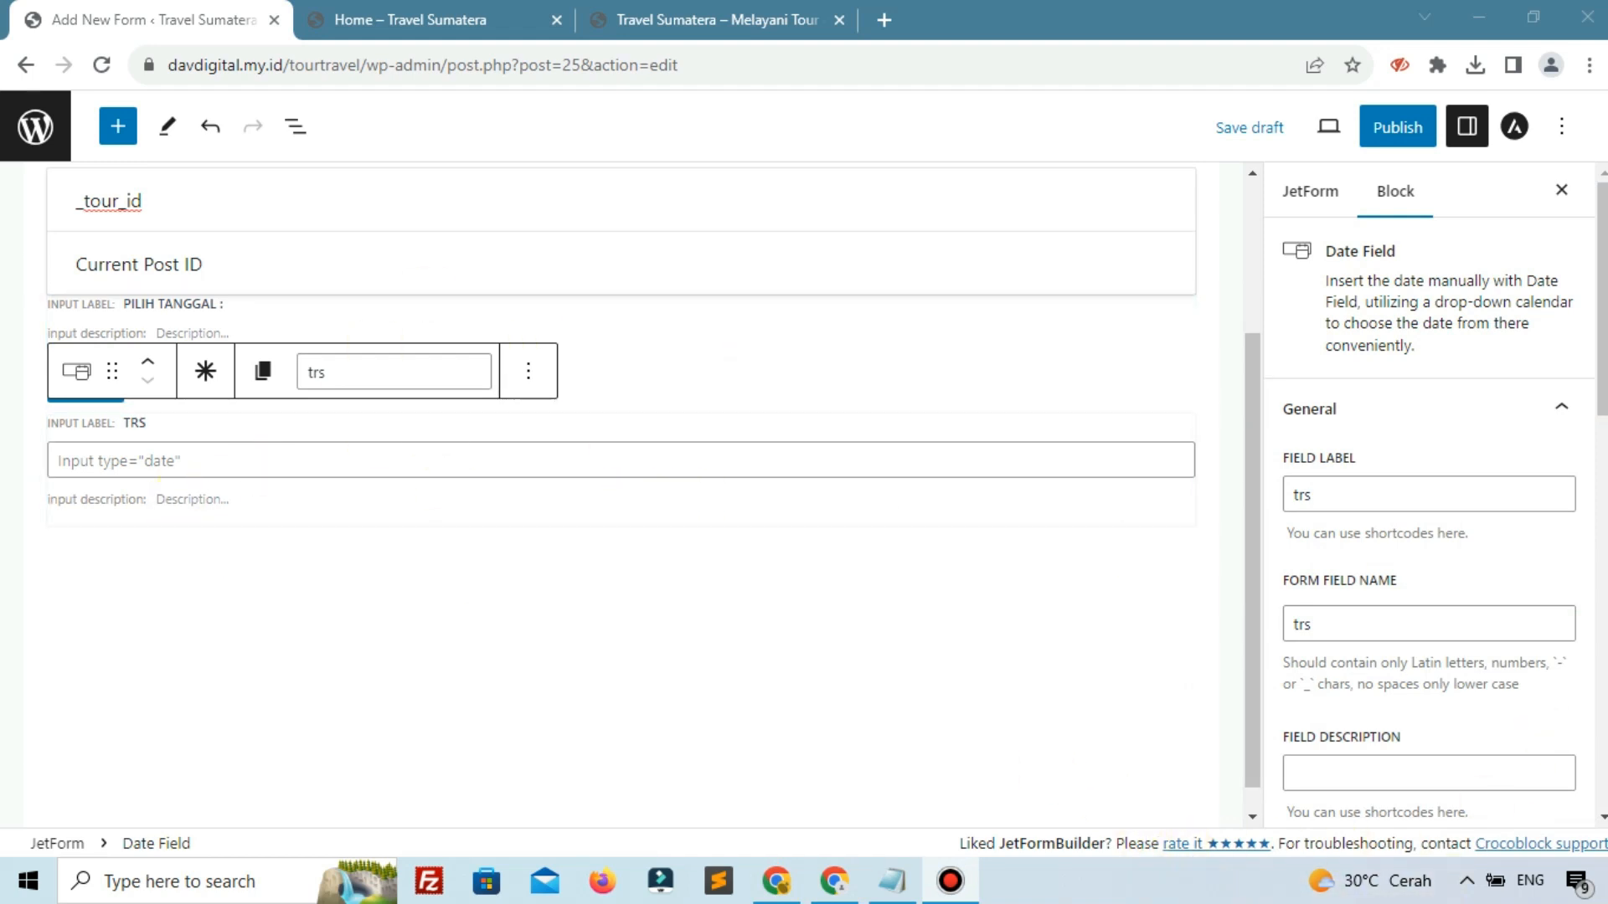
left_click(144, 423)
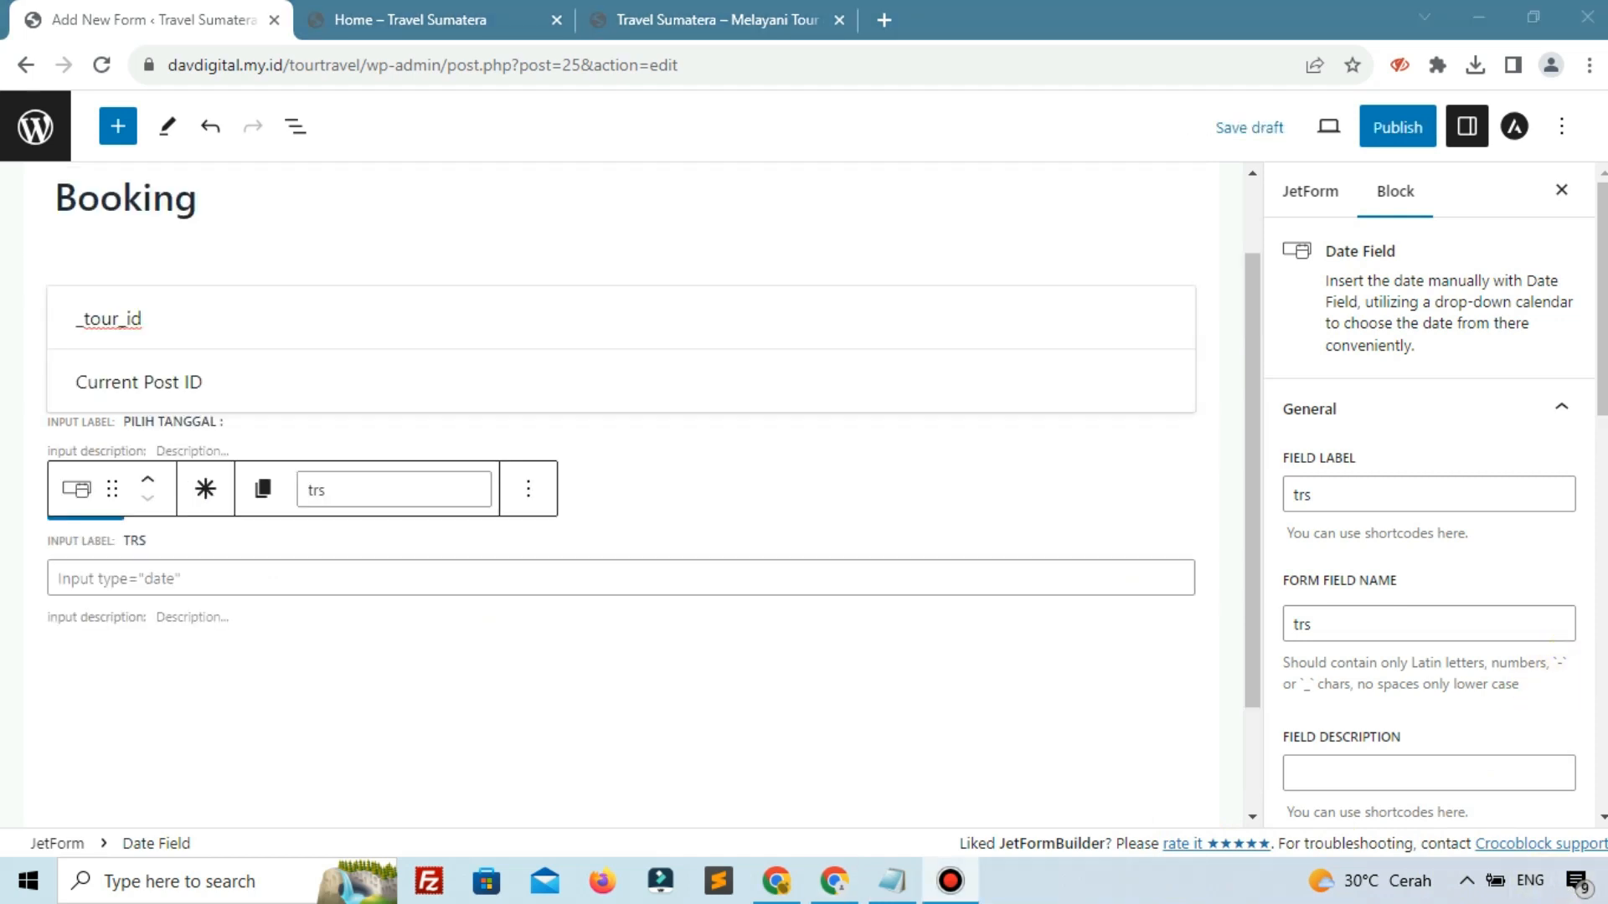
- Clear the field label of the "trs" date field
left_click(285, 571)
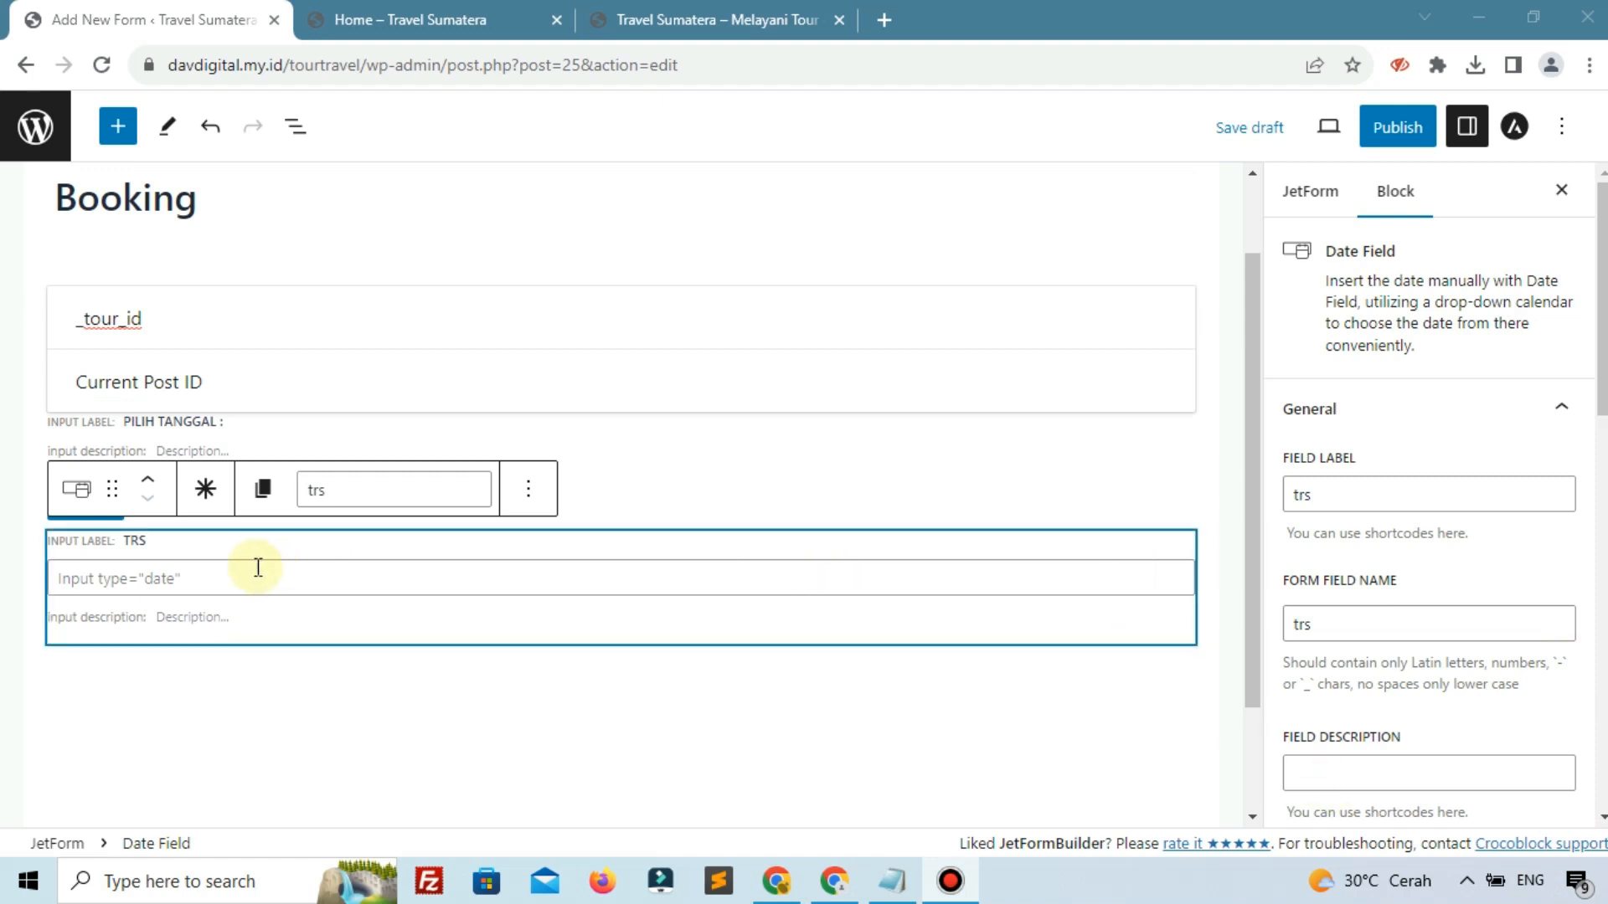
left_click(1361, 498)
key("BackSpace")
key("BackSpace")
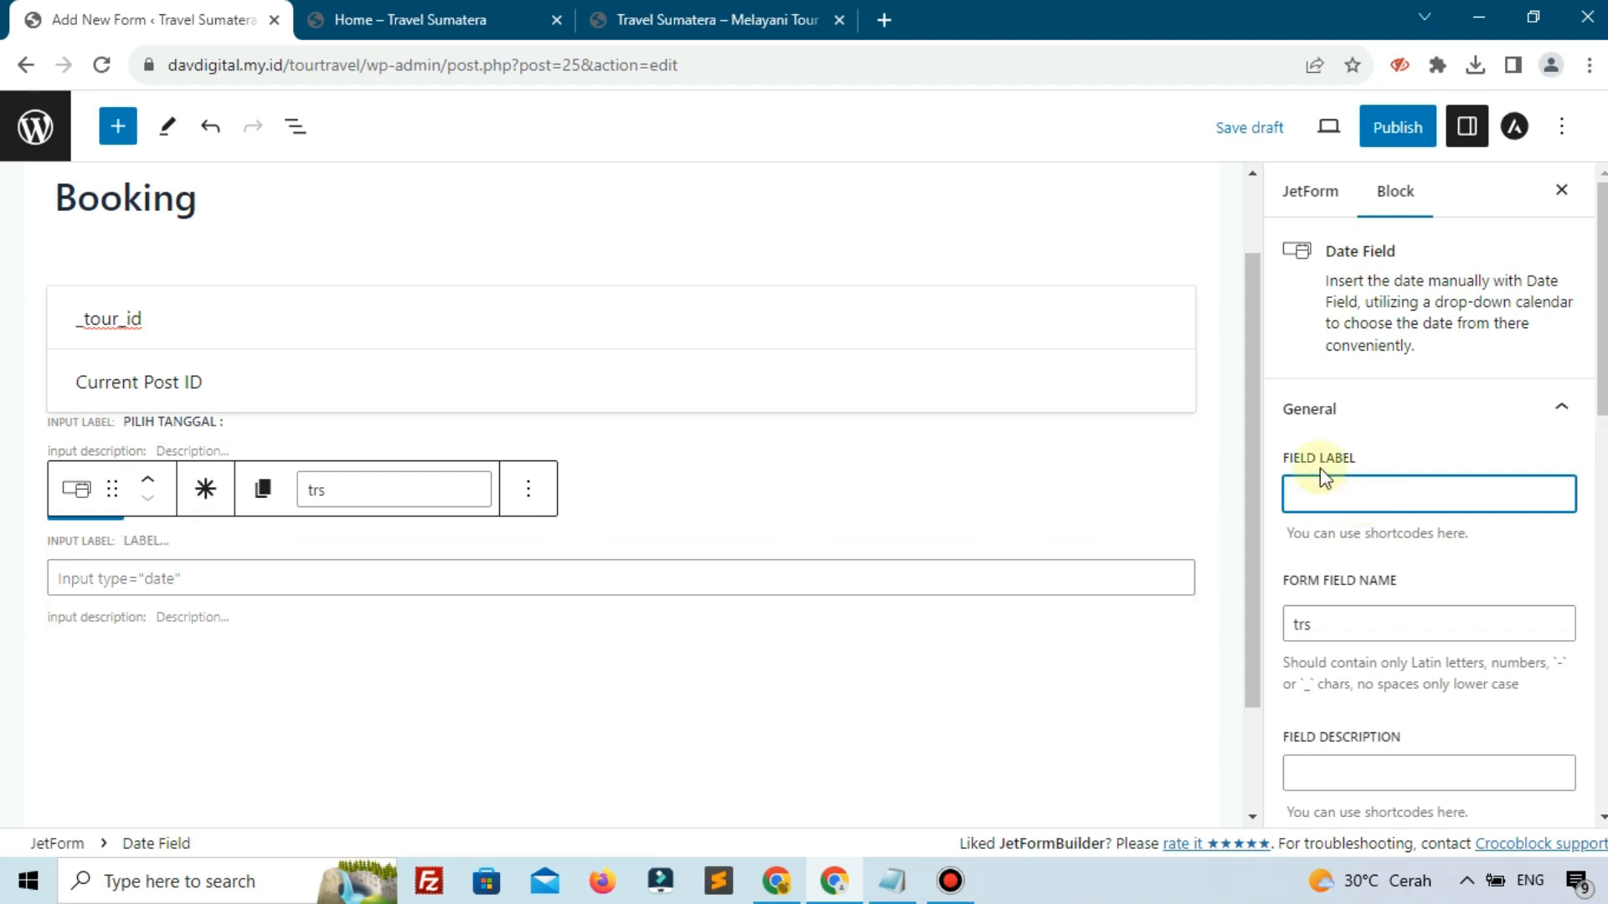
- Replace the date field's form field name with "travel_date"
left_click(1367, 616)
key("ctrl+a")
key("BackSpace")
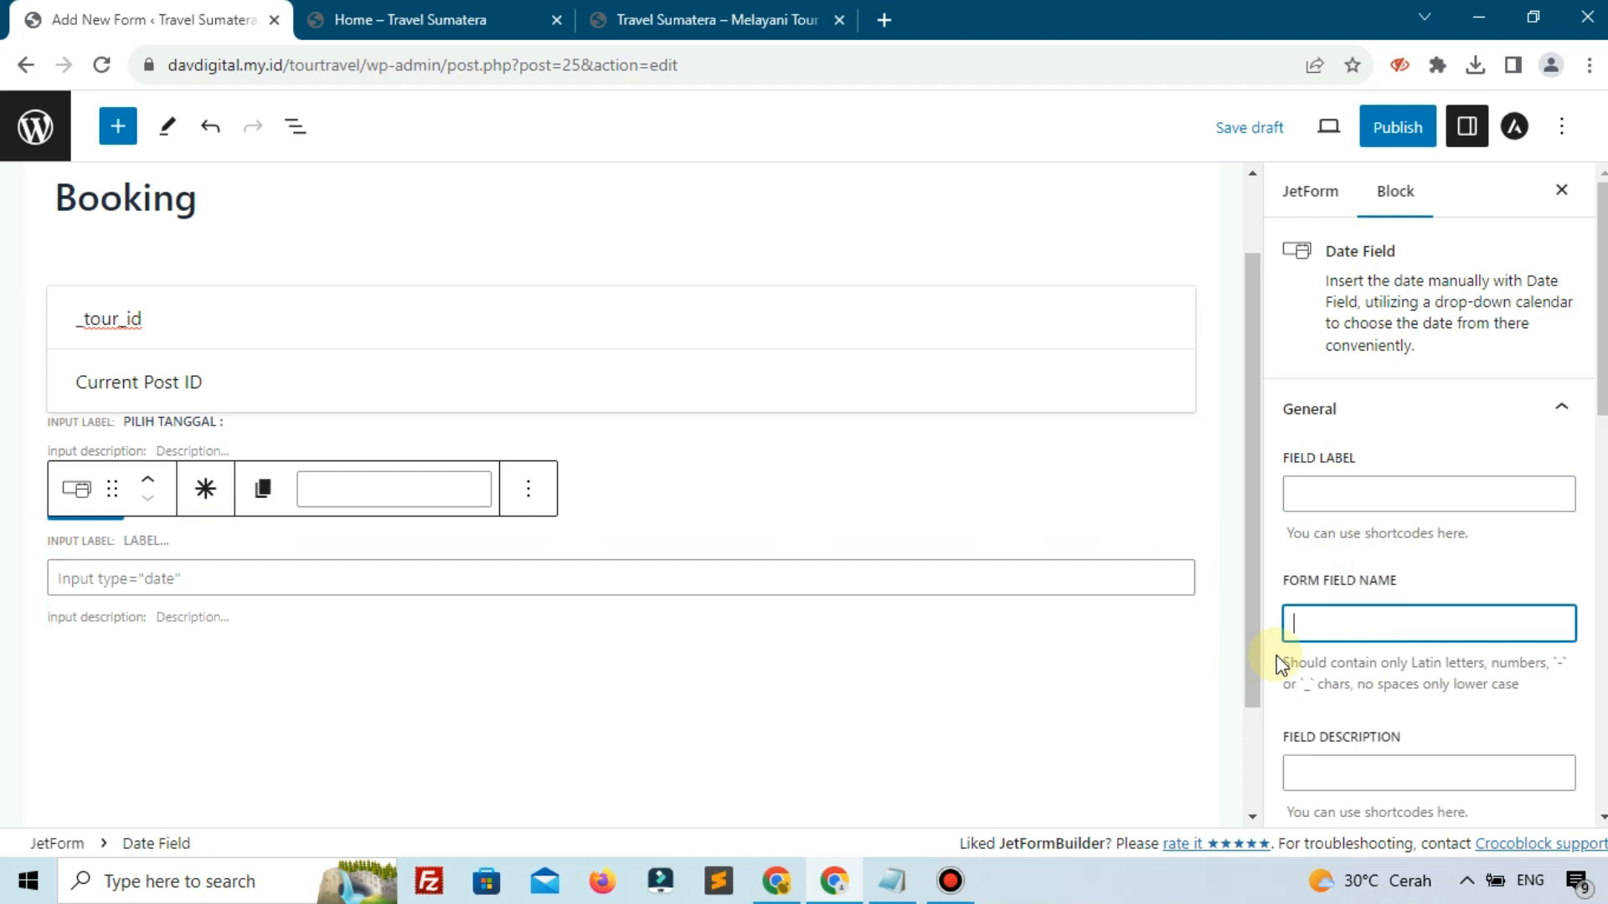
key("alt+Tab")
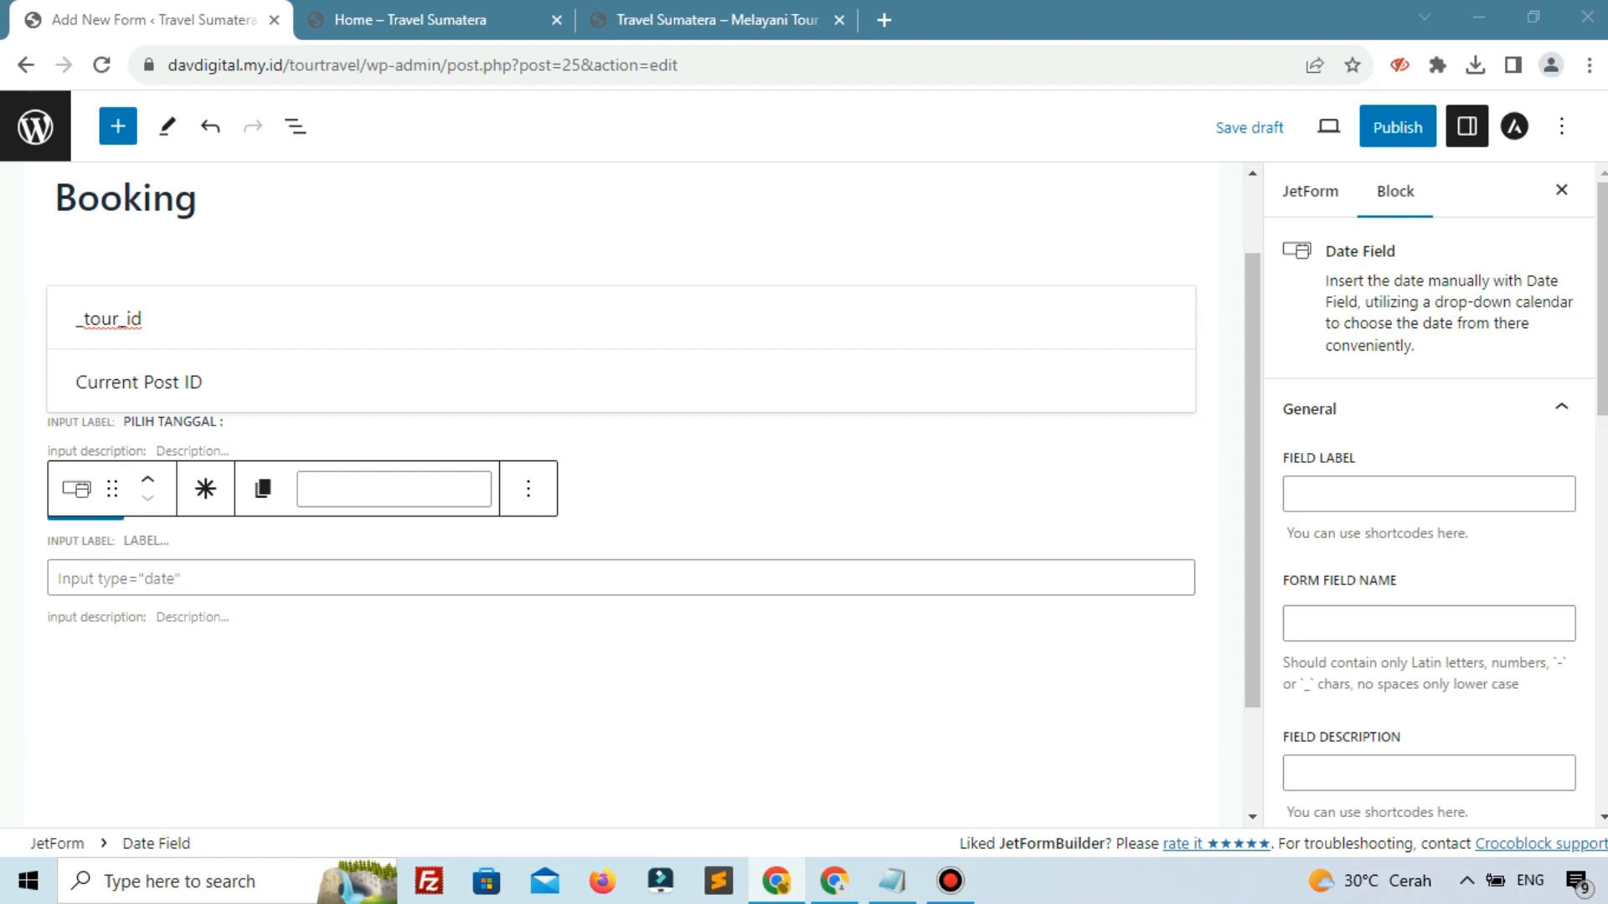
left_click(1390, 626)
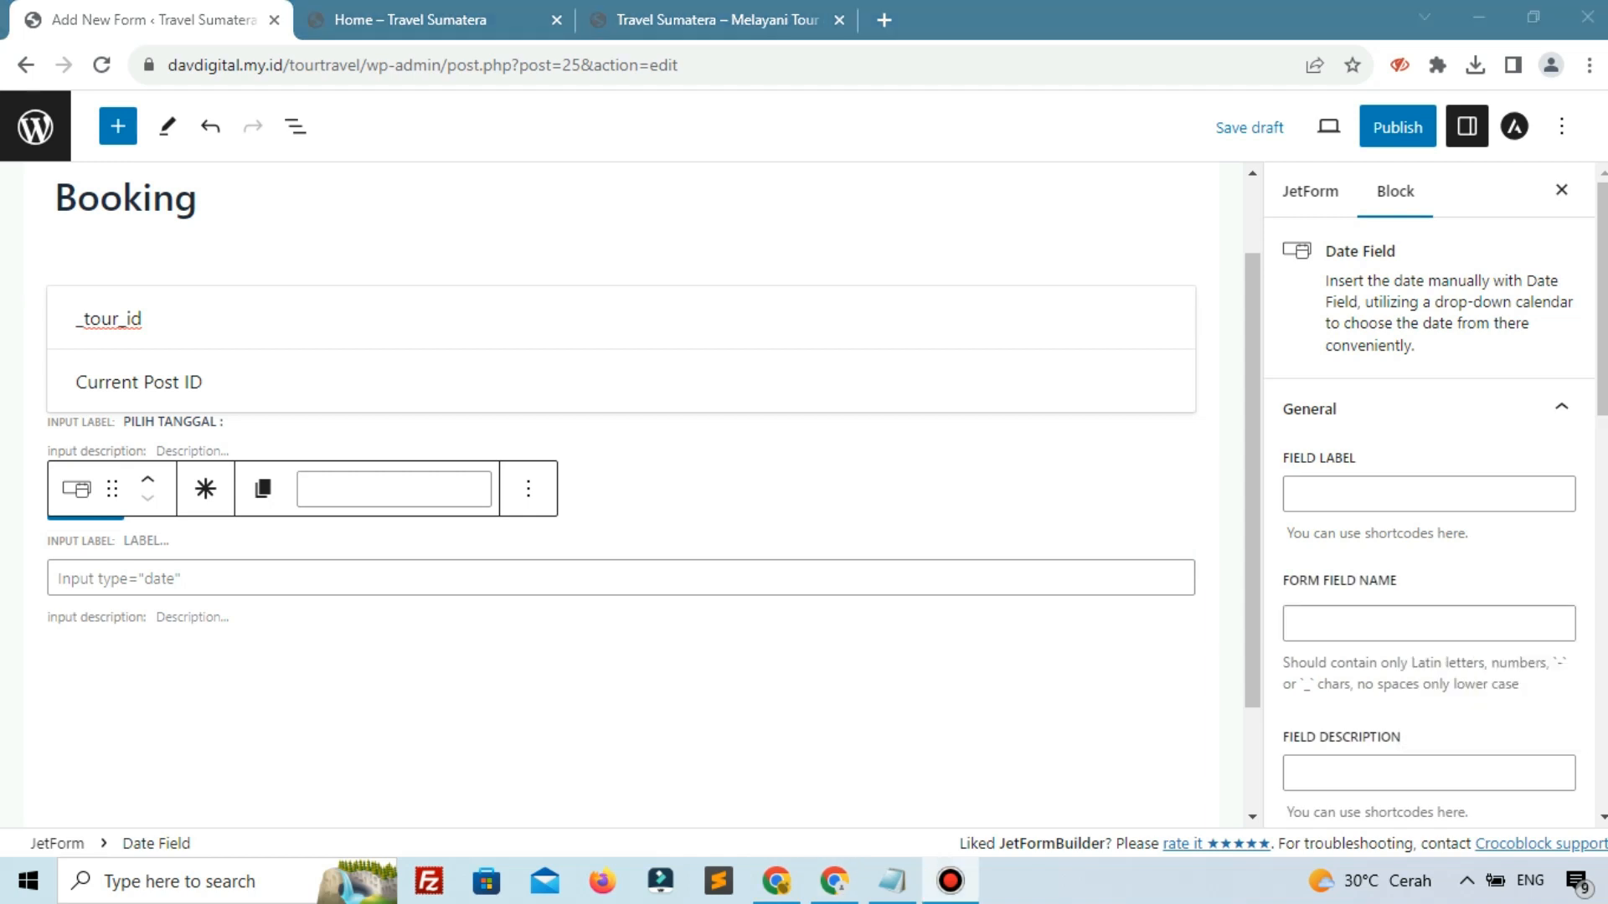
left_click(1144, 642)
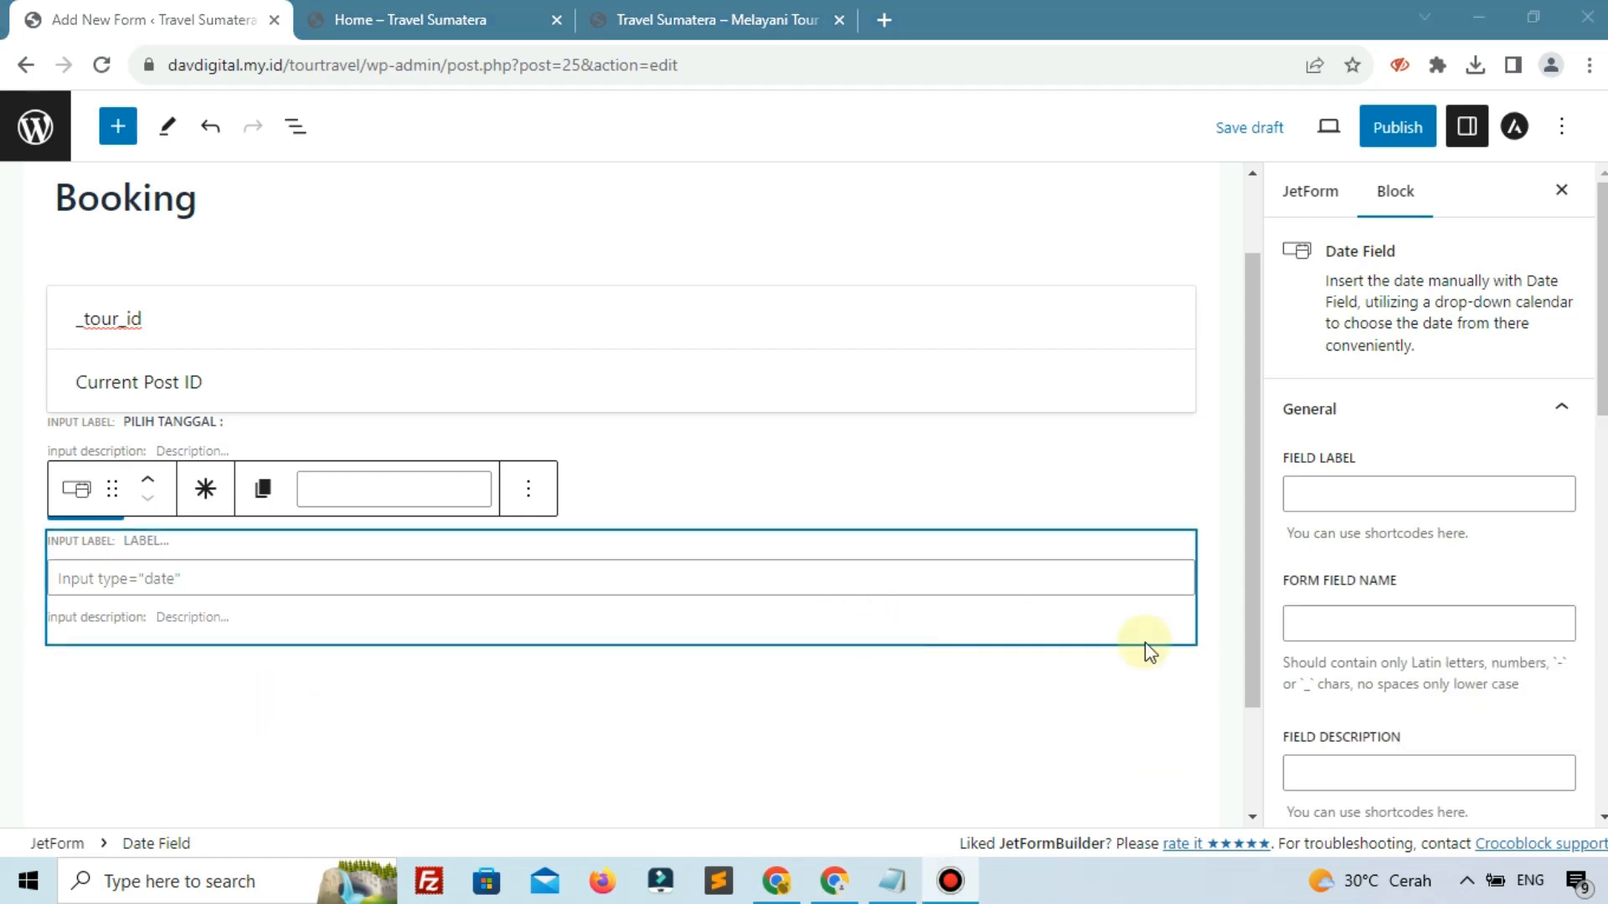
left_click(1381, 624)
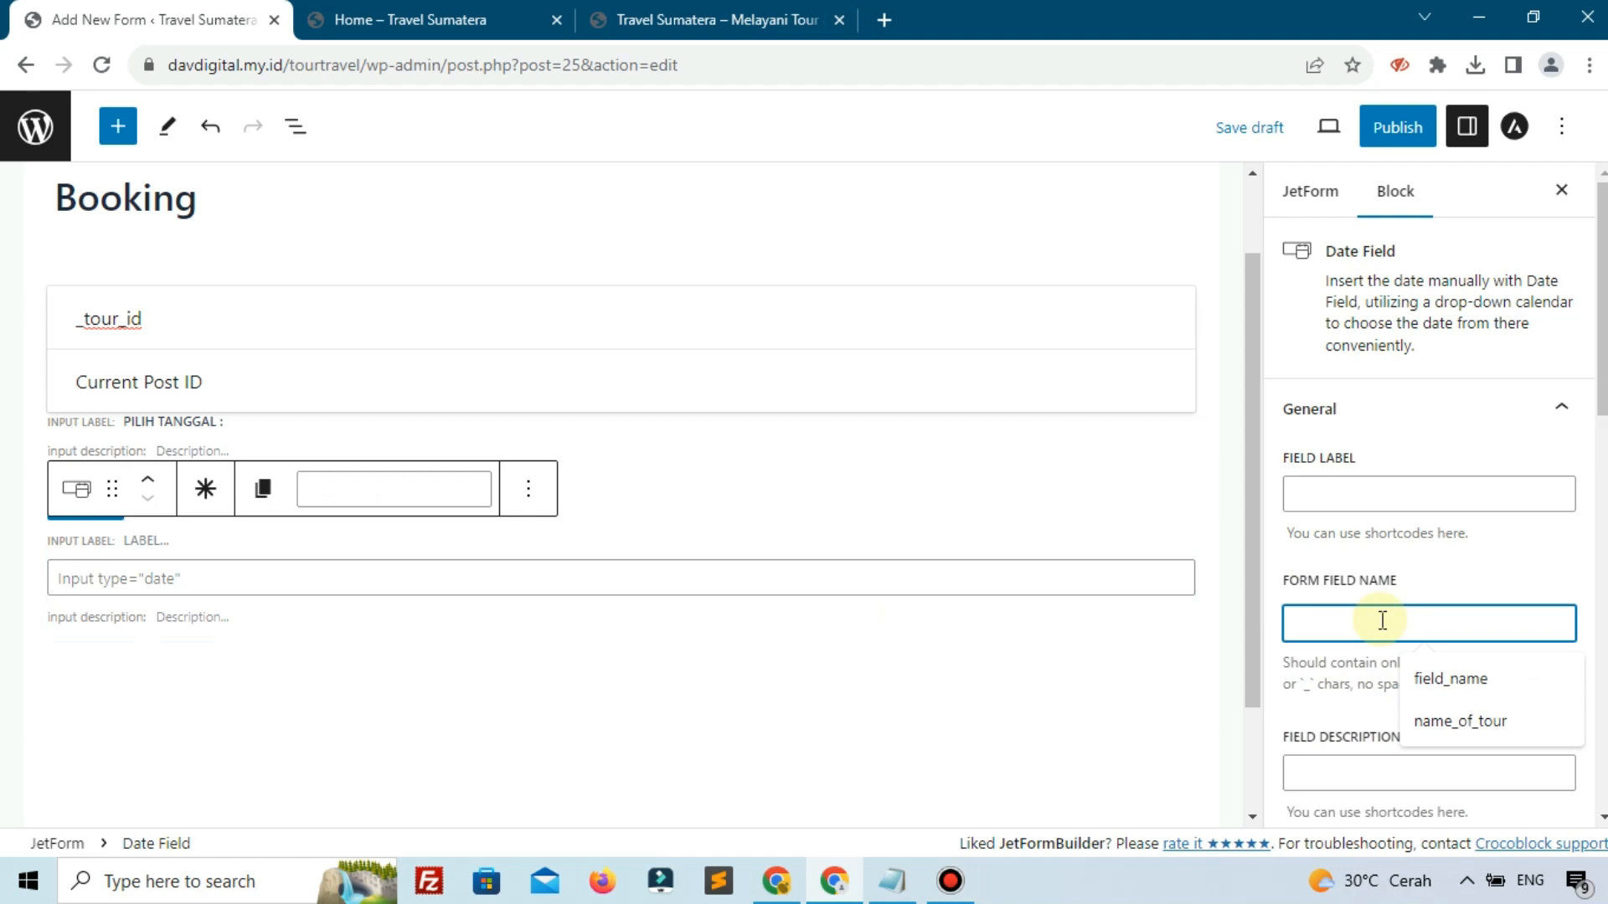
type("travel_date")
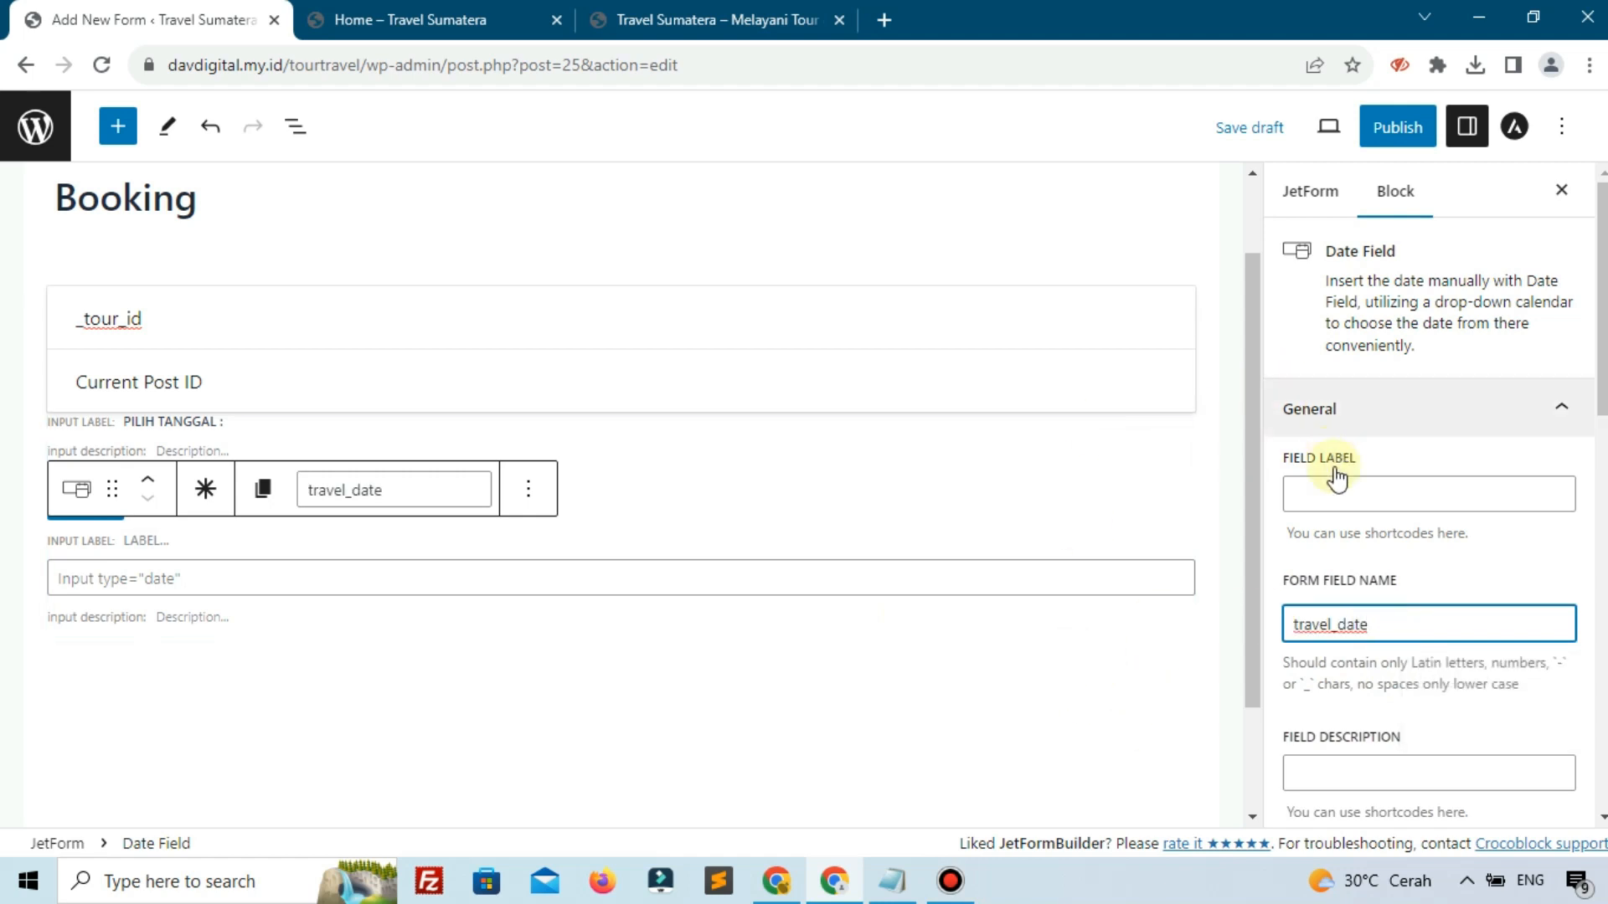
- Move the travel_date date field above the Submit button
left_click(624, 706)
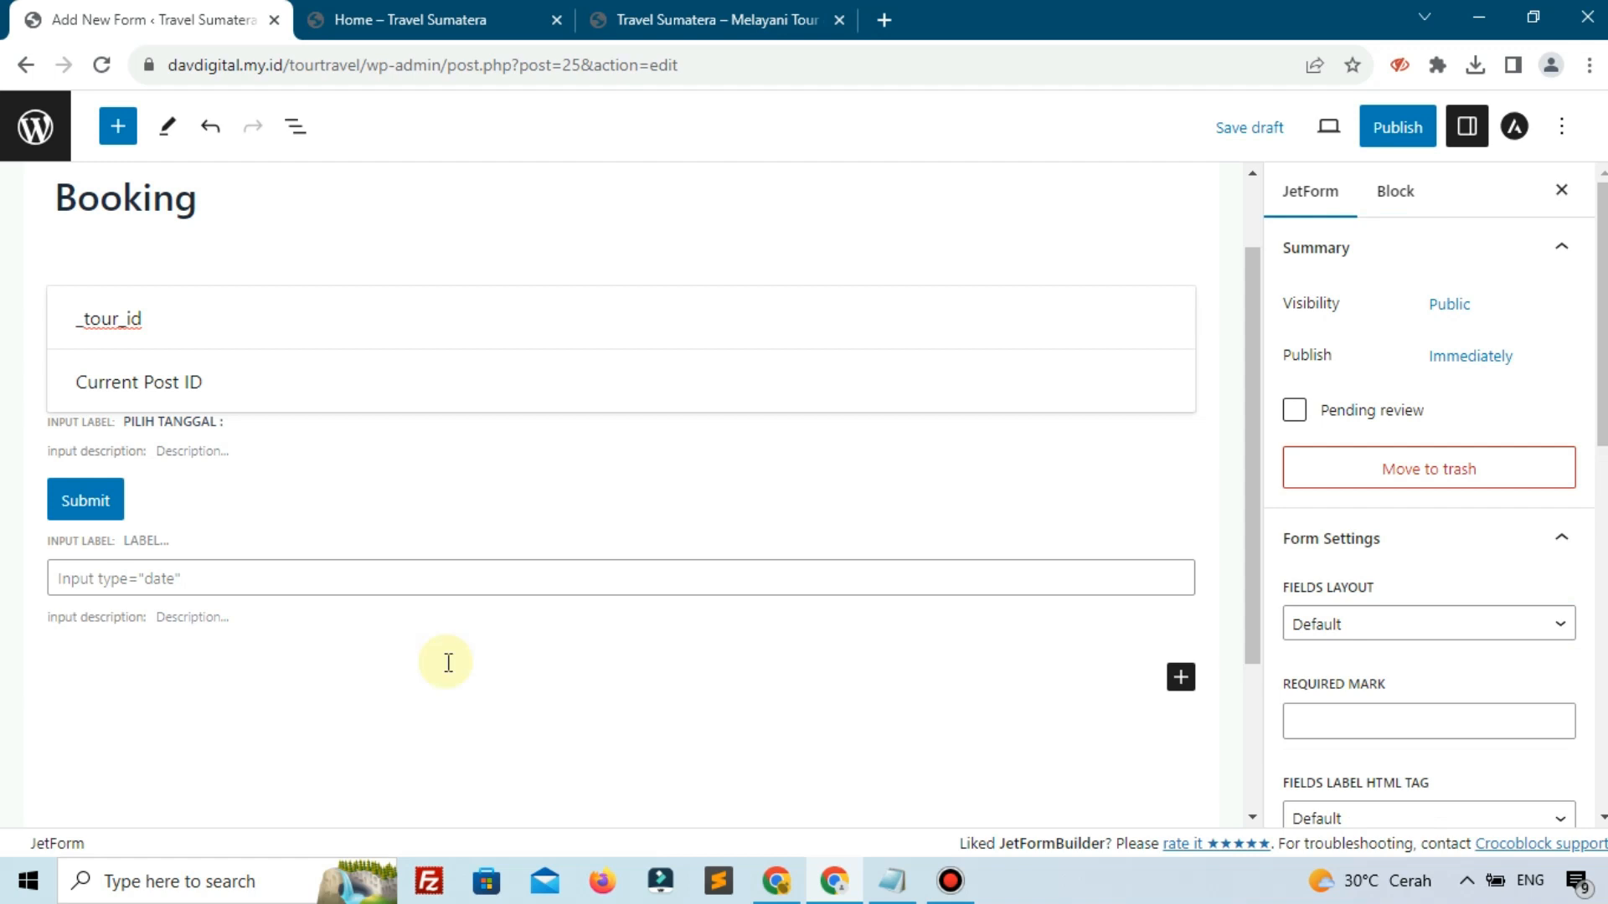
left_click(184, 564)
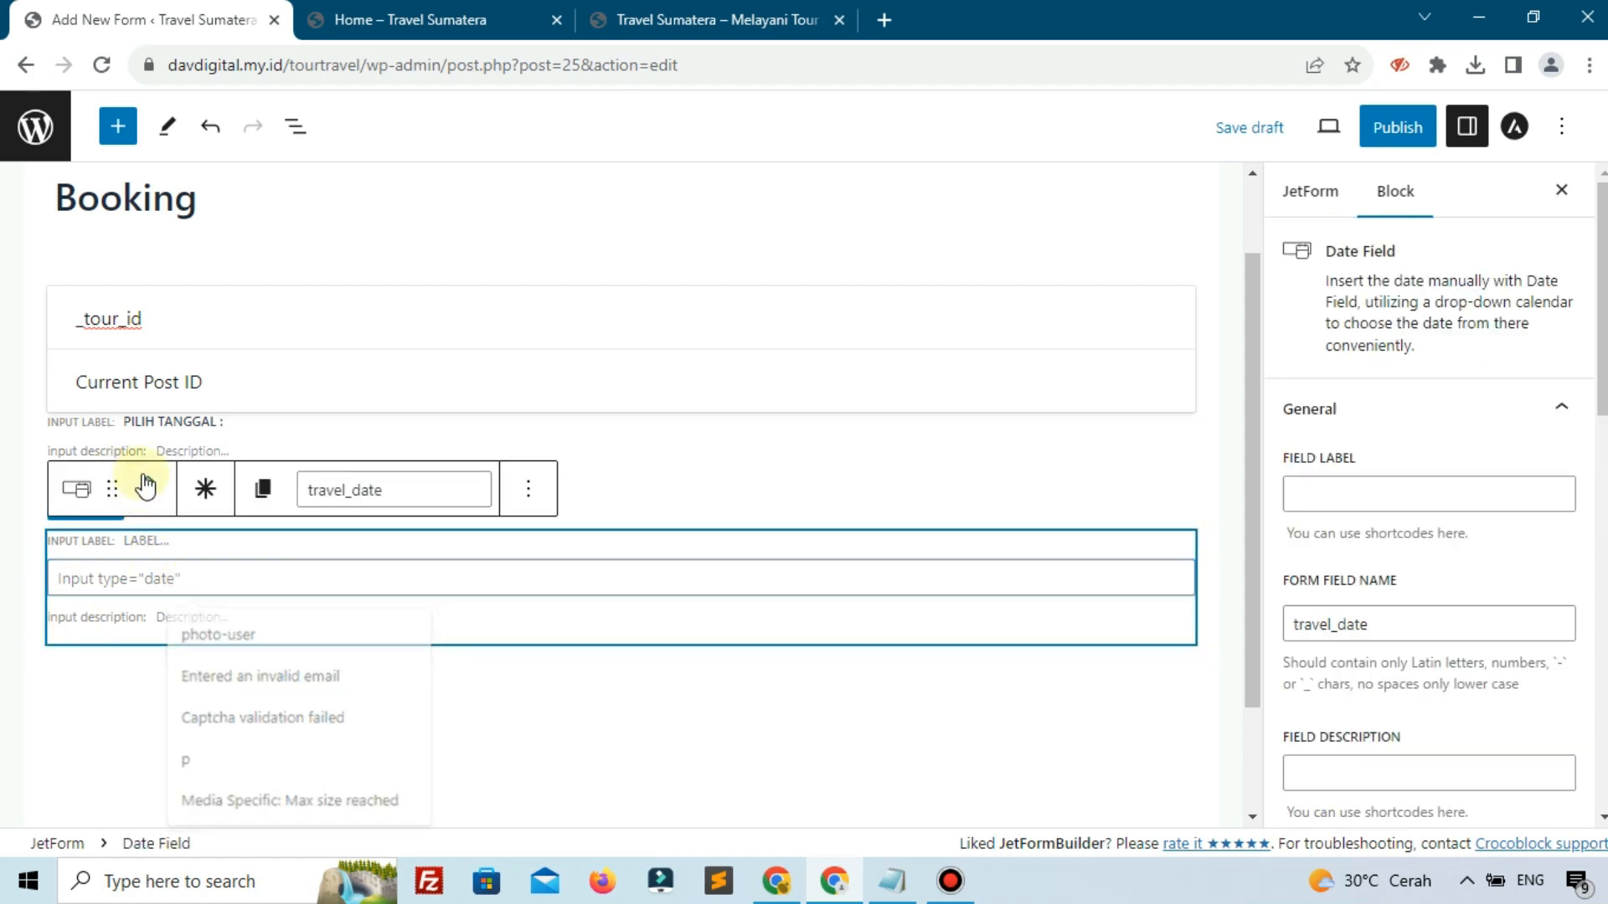
left_click(146, 479)
- Add a Heading Field block at the end of the Booking form
scroll(586, 693, "down", 3)
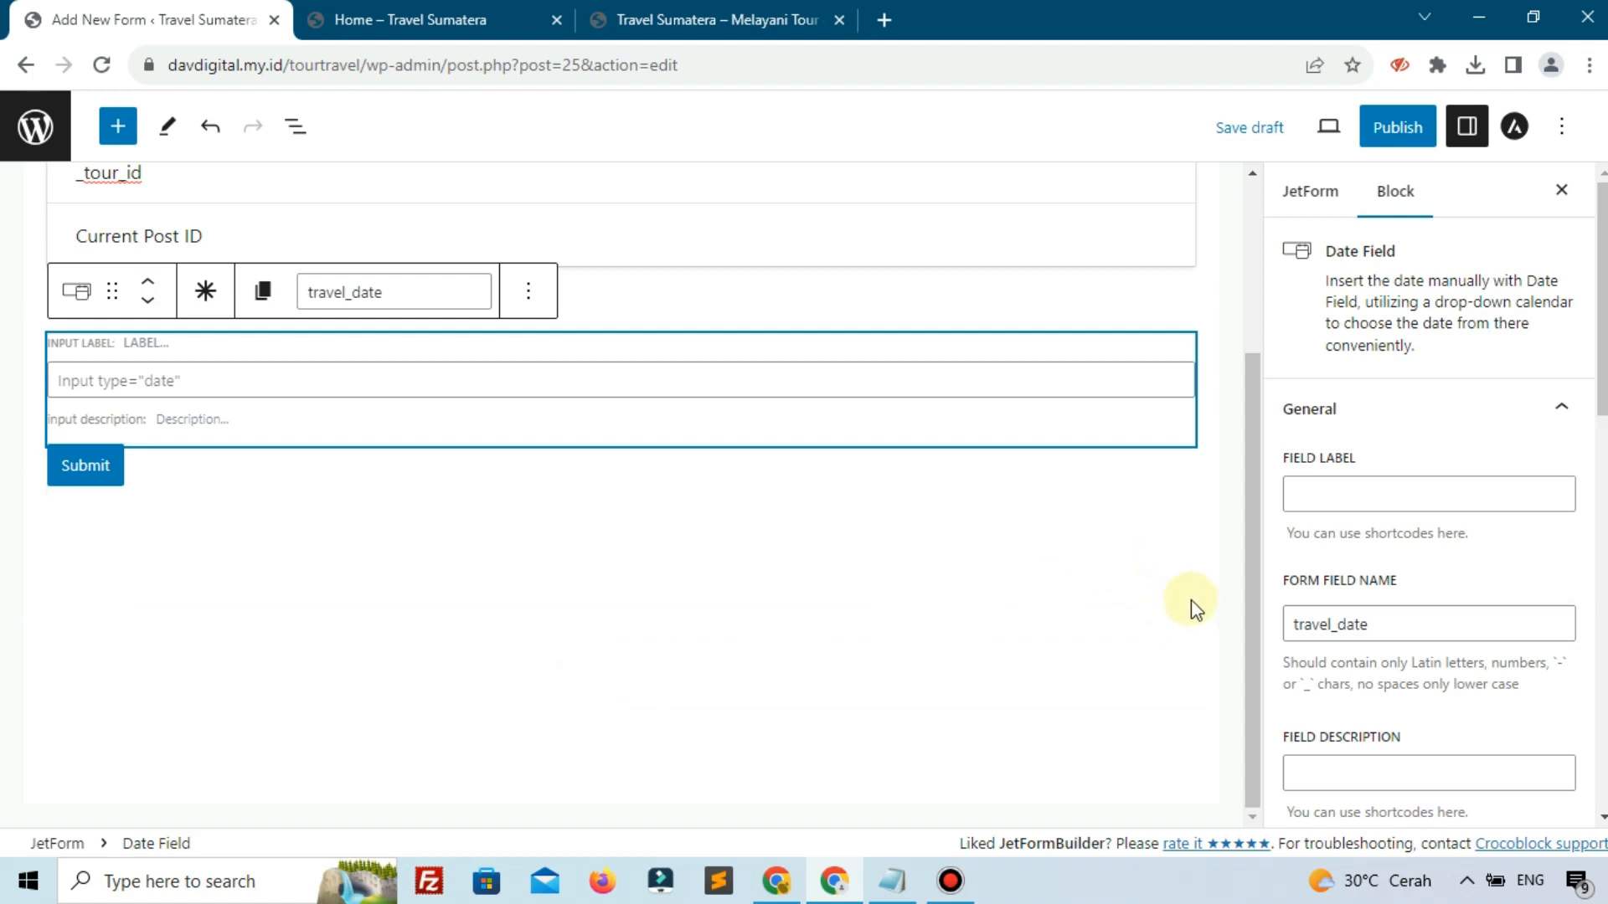
left_click(1087, 674)
left_click(1181, 531)
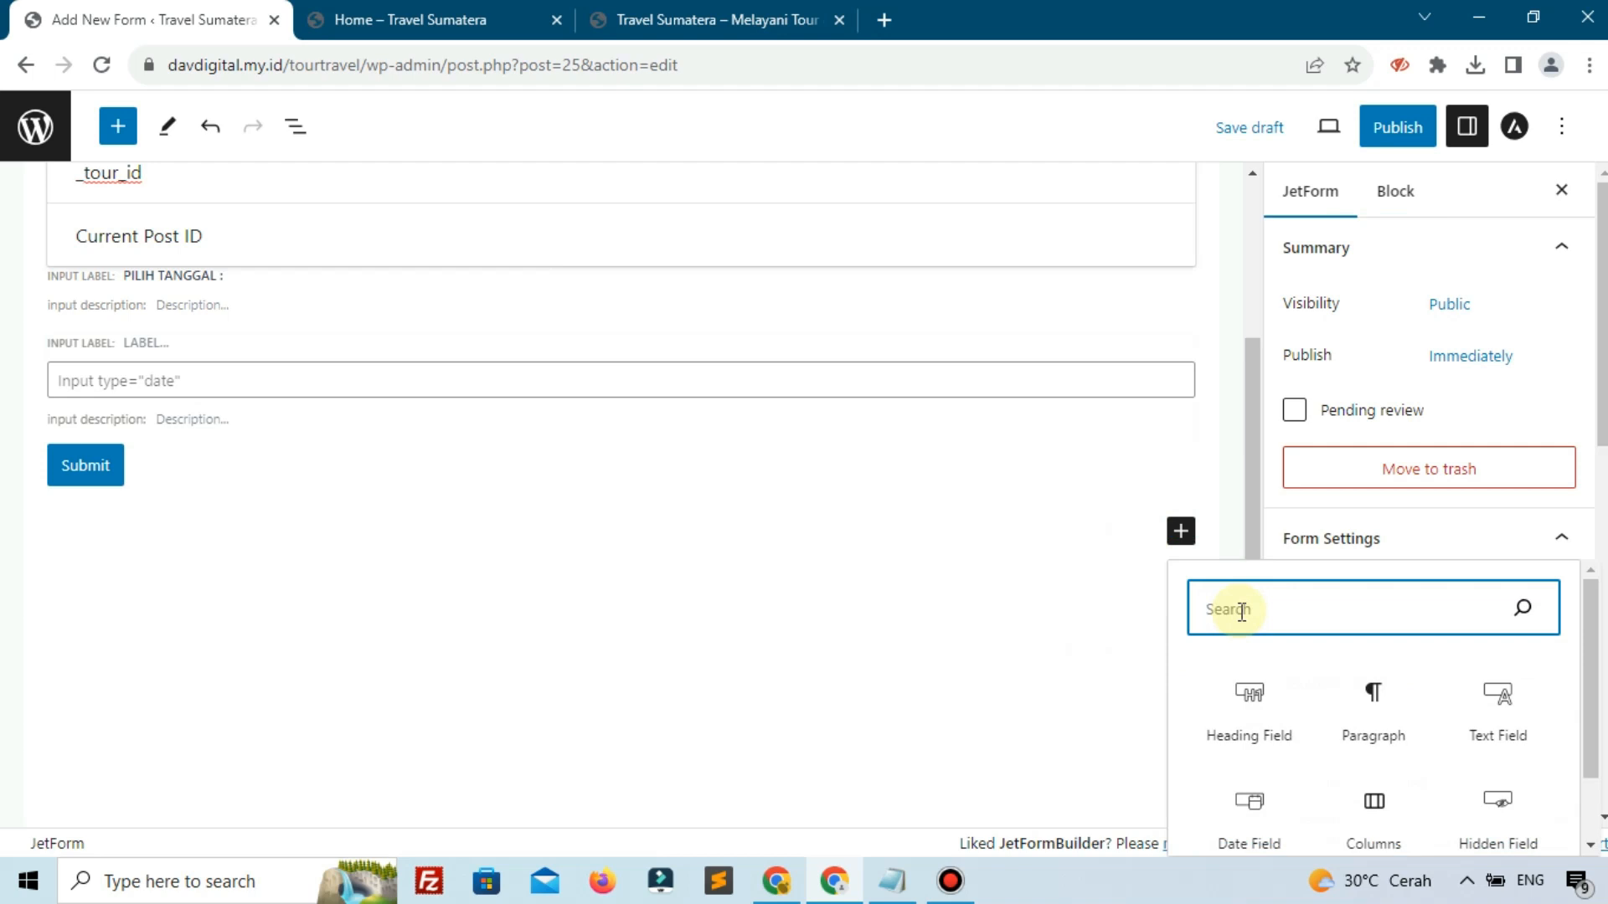
type("he")
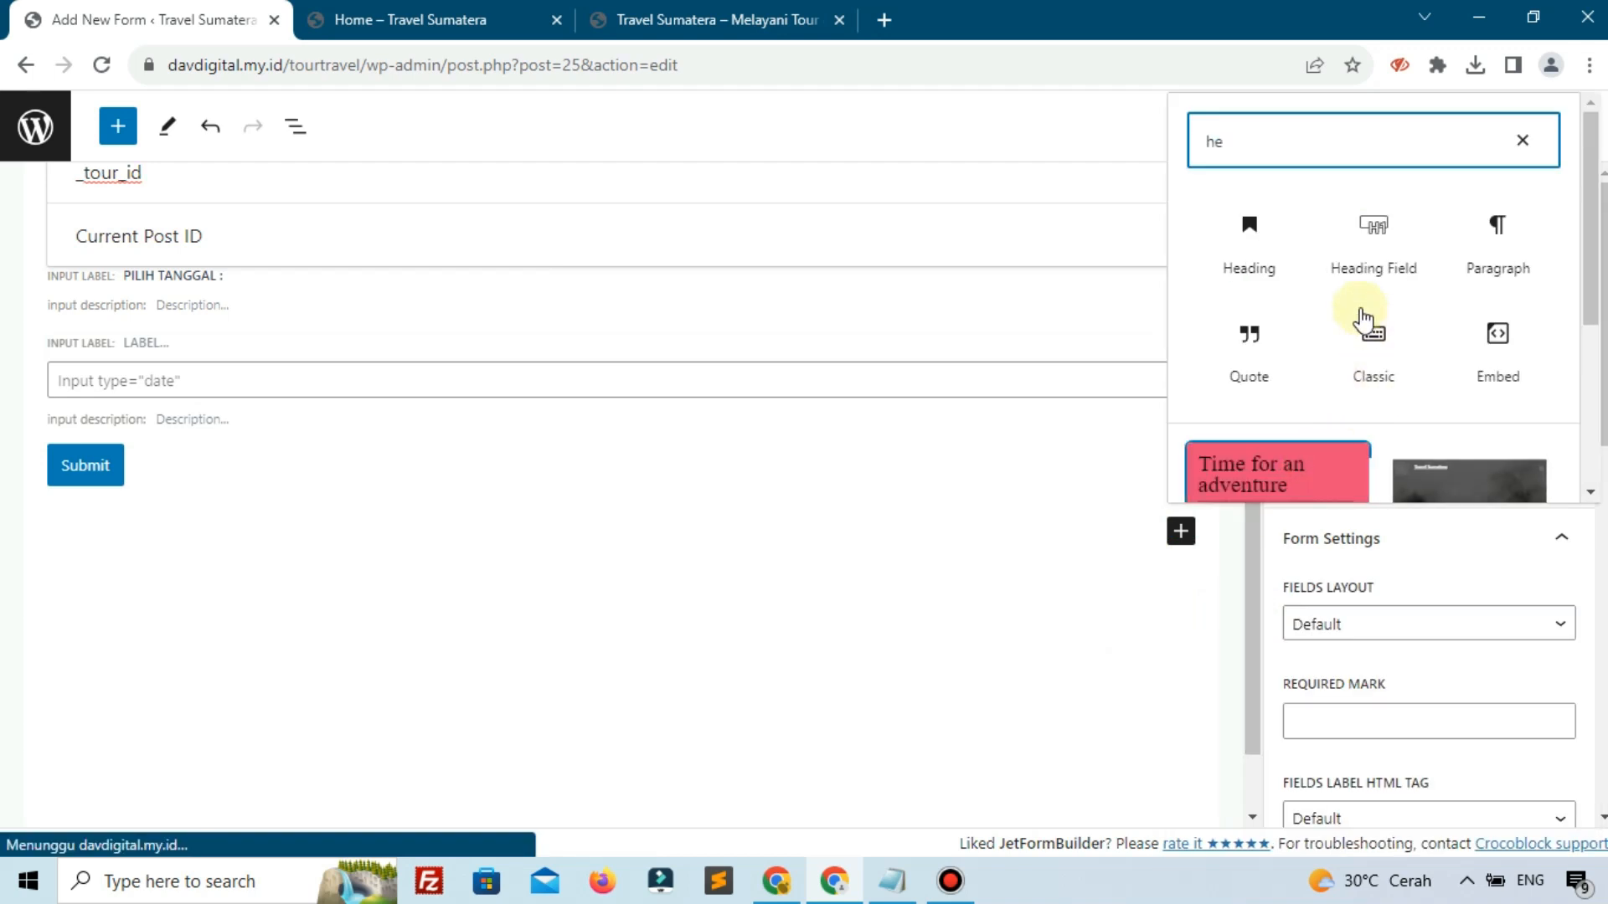
left_click(1352, 283)
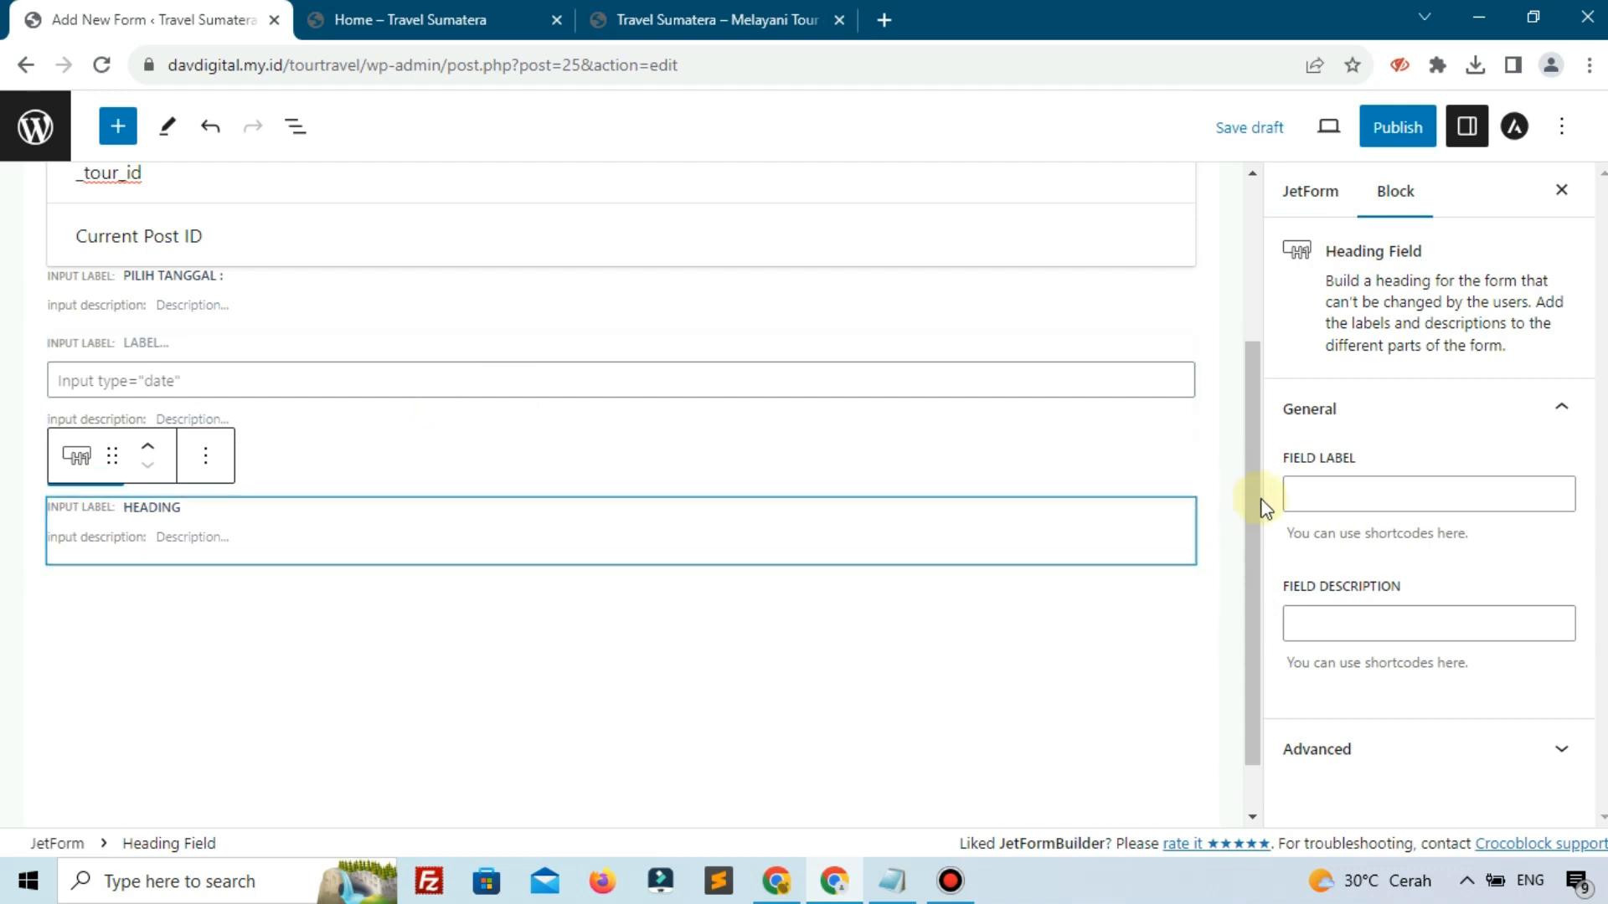
- Set the new heading field's label to "Detail Travel"
left_click(1352, 491)
type("d")
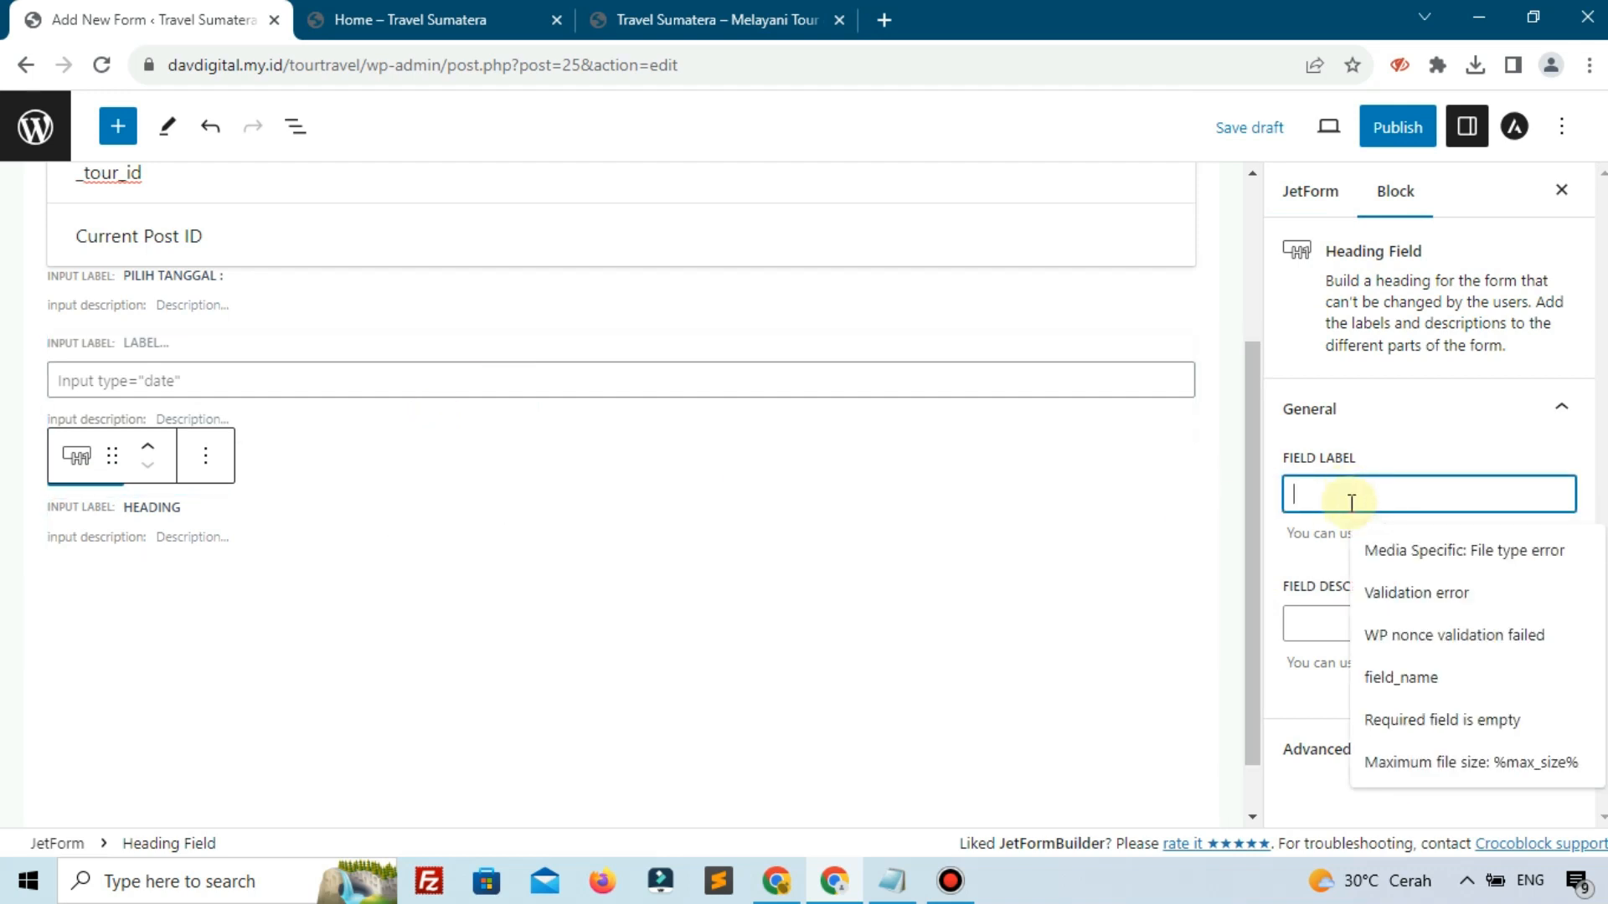
key("BackSpace")
type("D")
type("etail")
type(" Rtt")
key("BackSpace")
key("BackSpace")
key("BackSpace")
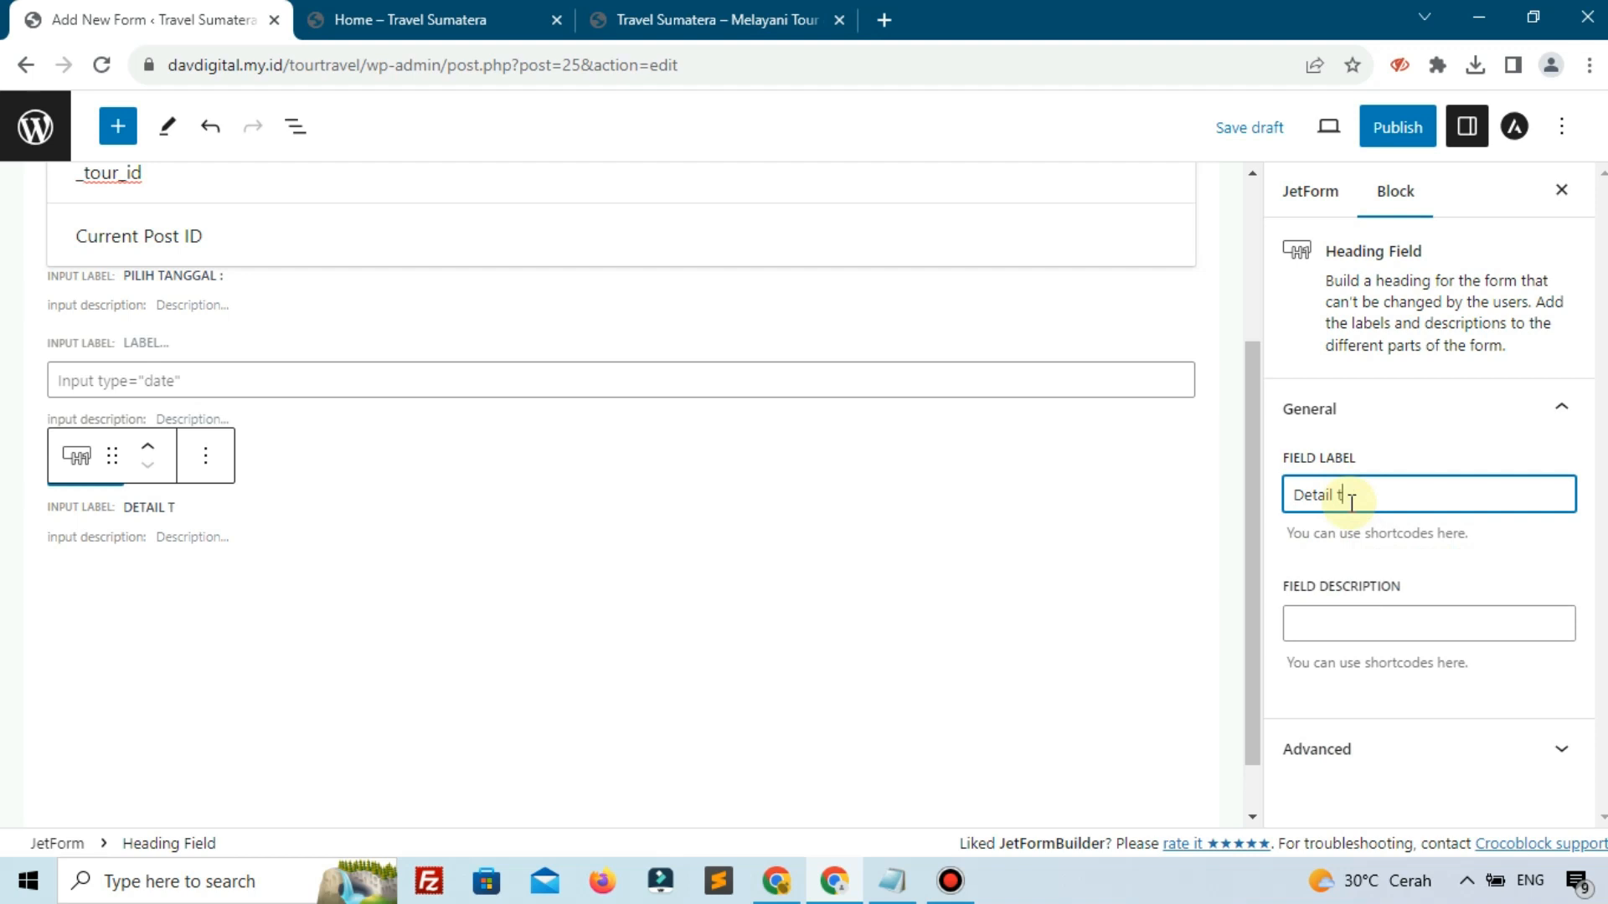
type("Travel")
- Move the Detail Travel heading above the Submit button and publish the form
left_click(159, 450)
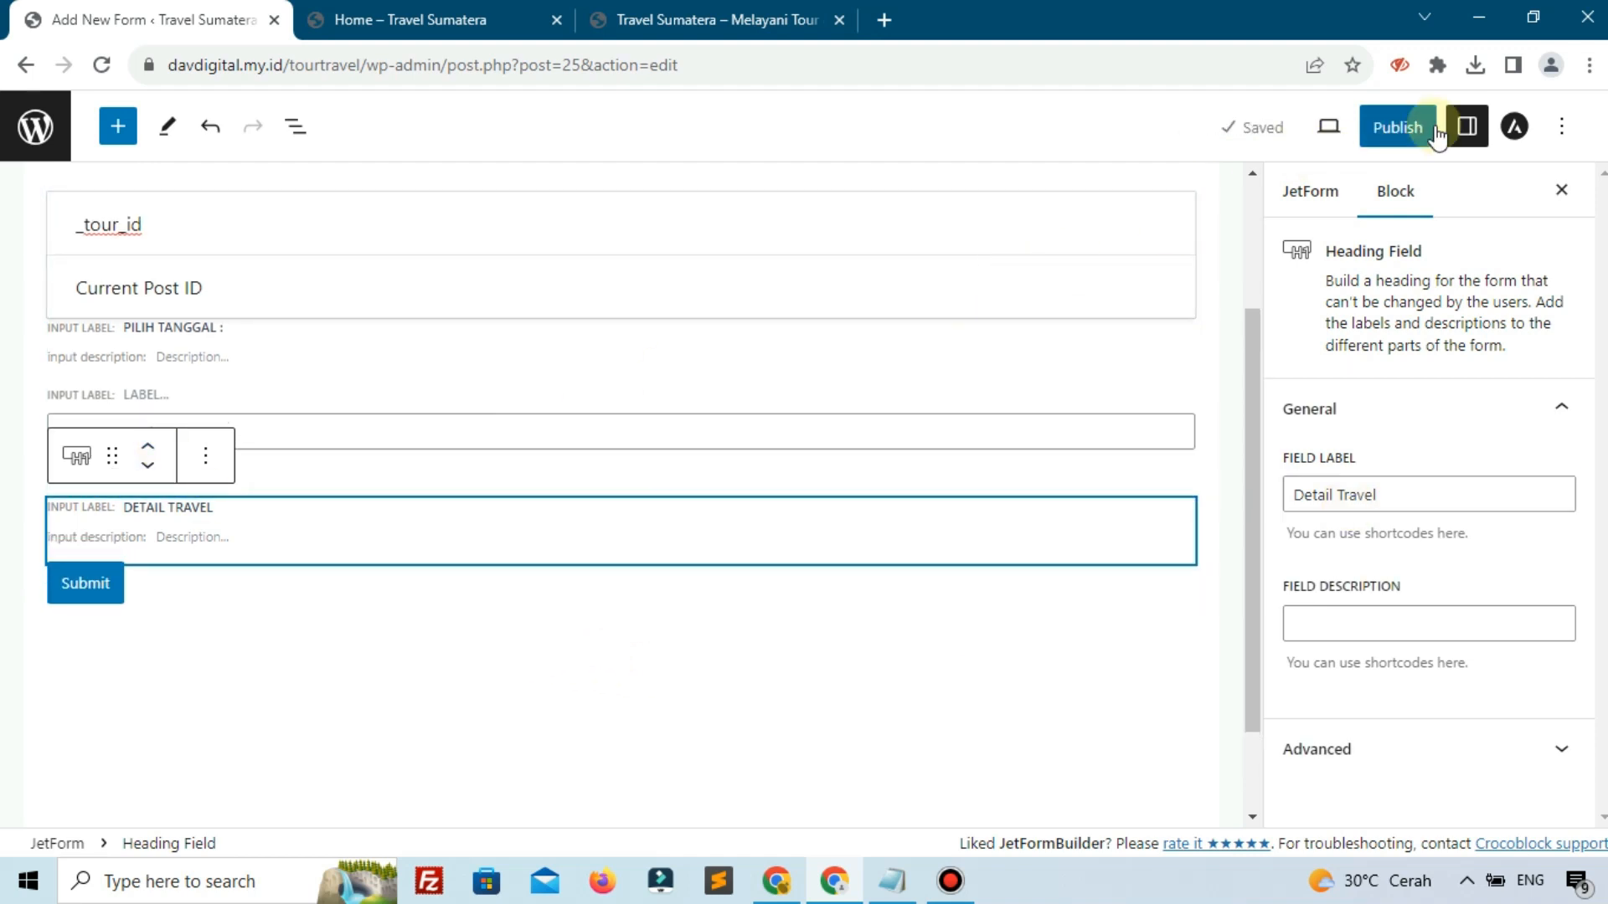
left_click(1386, 144)
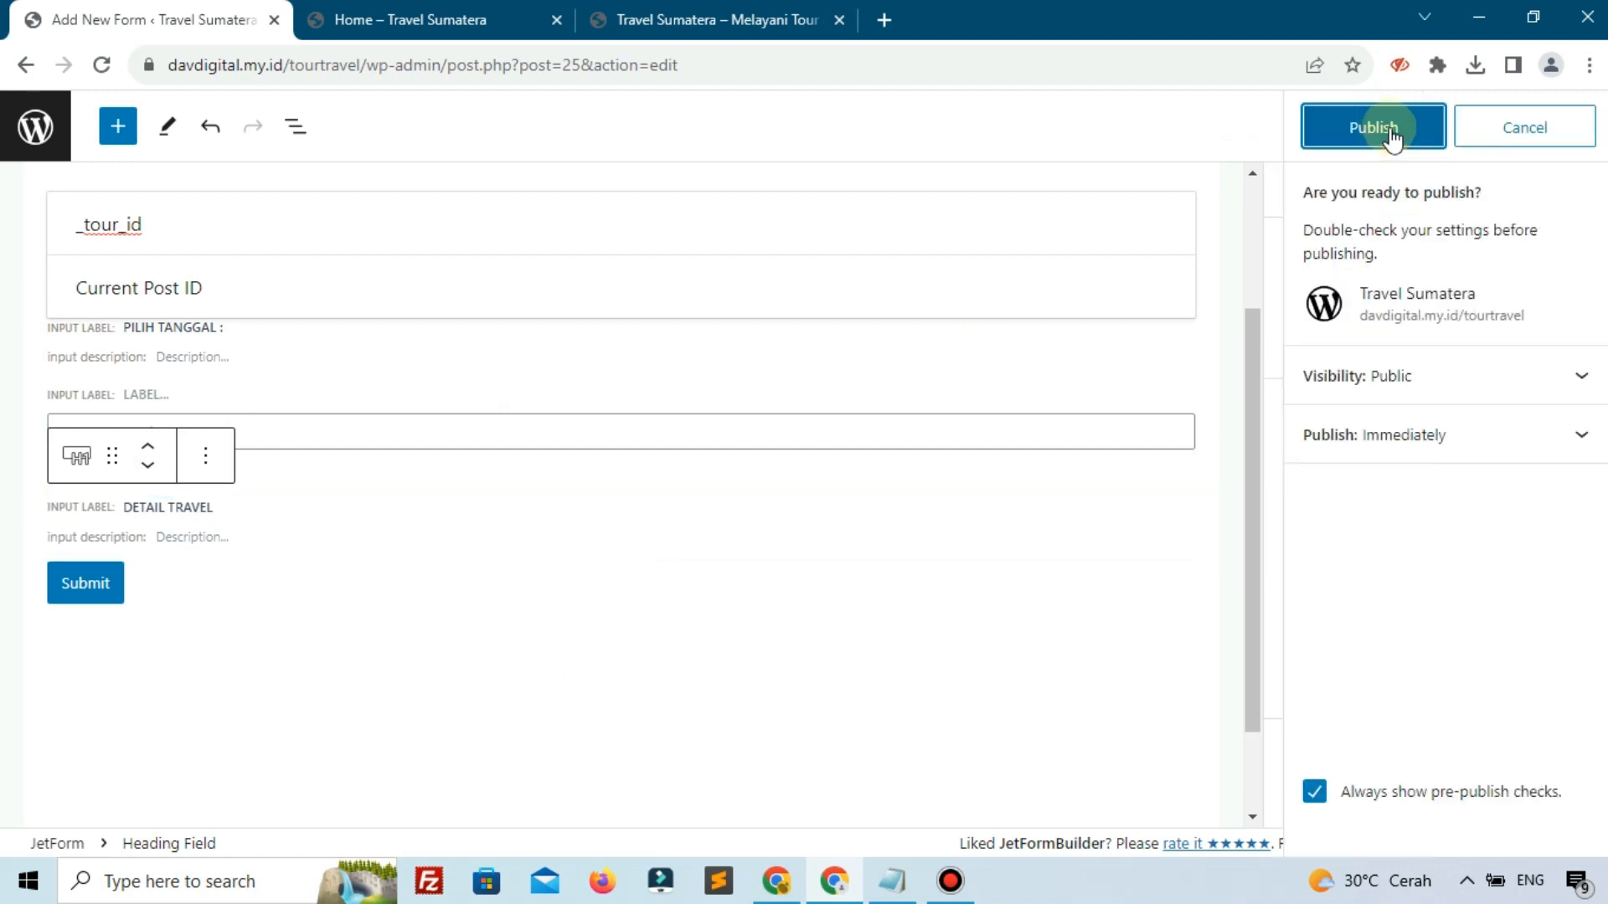
left_click(1389, 134)
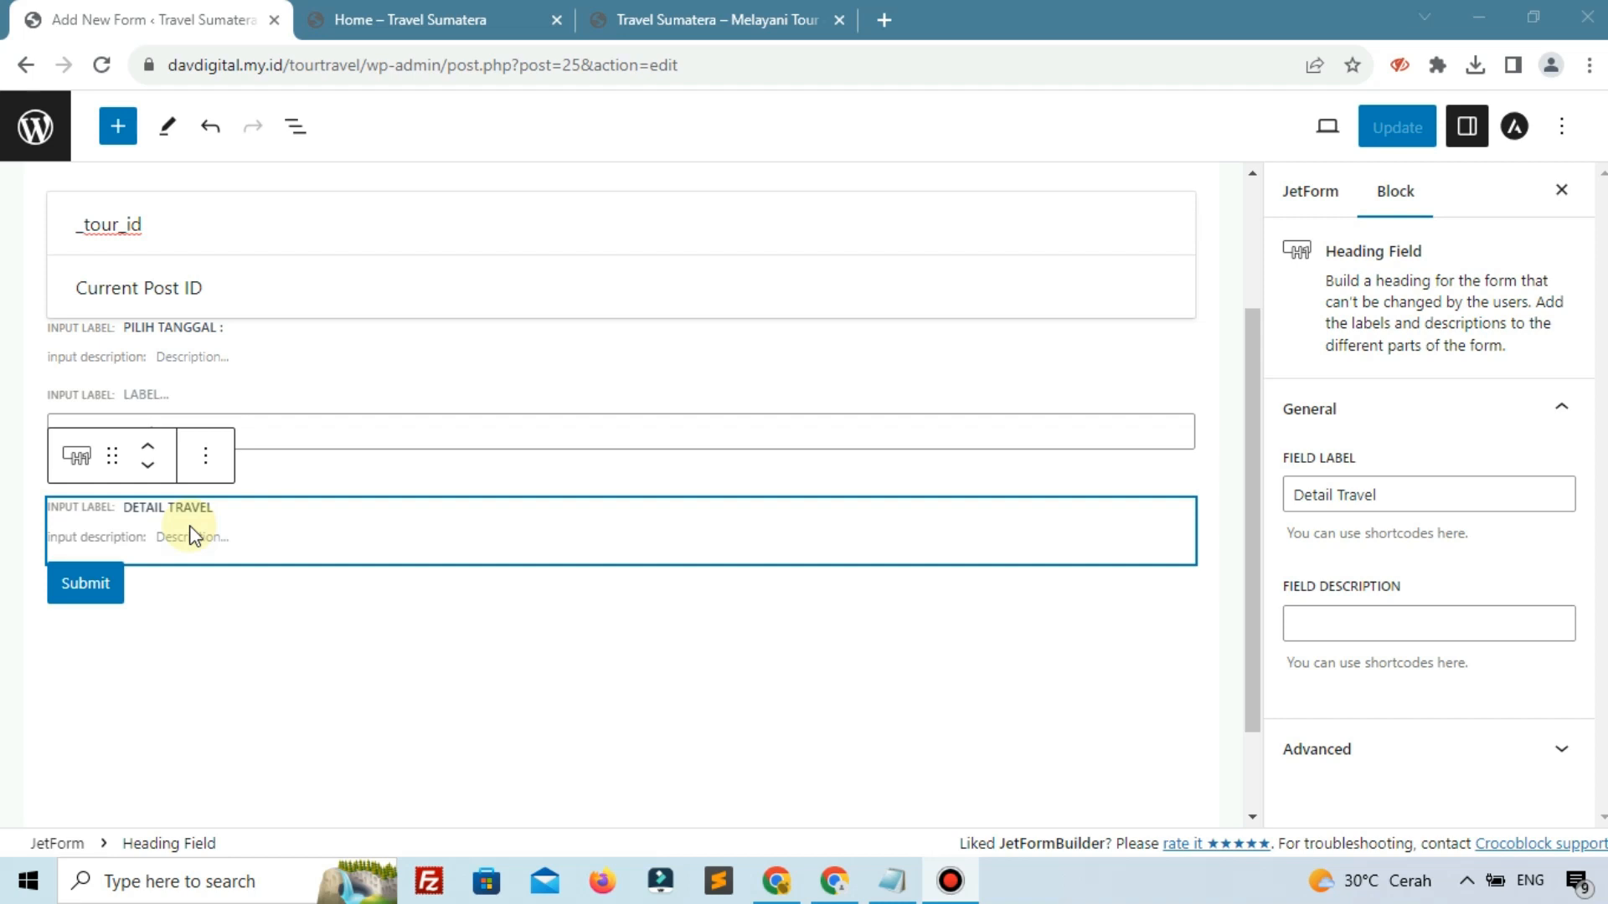
- Add a Text Field block at the end of the form, below the Submit button
scroll(674, 795, "down", 2)
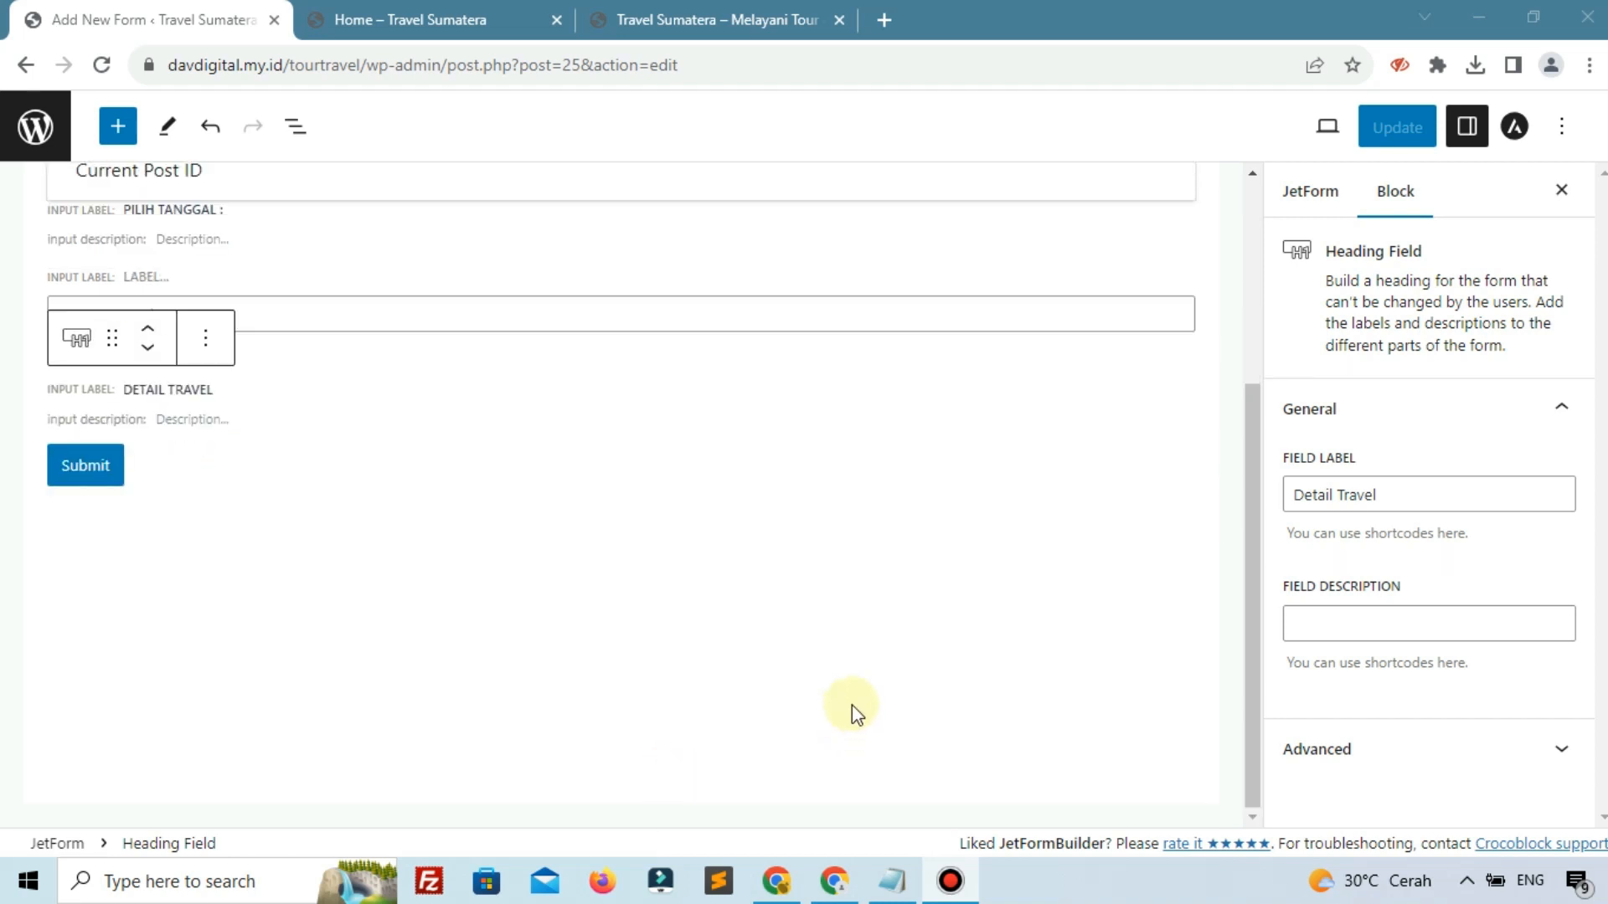
left_click(1016, 561)
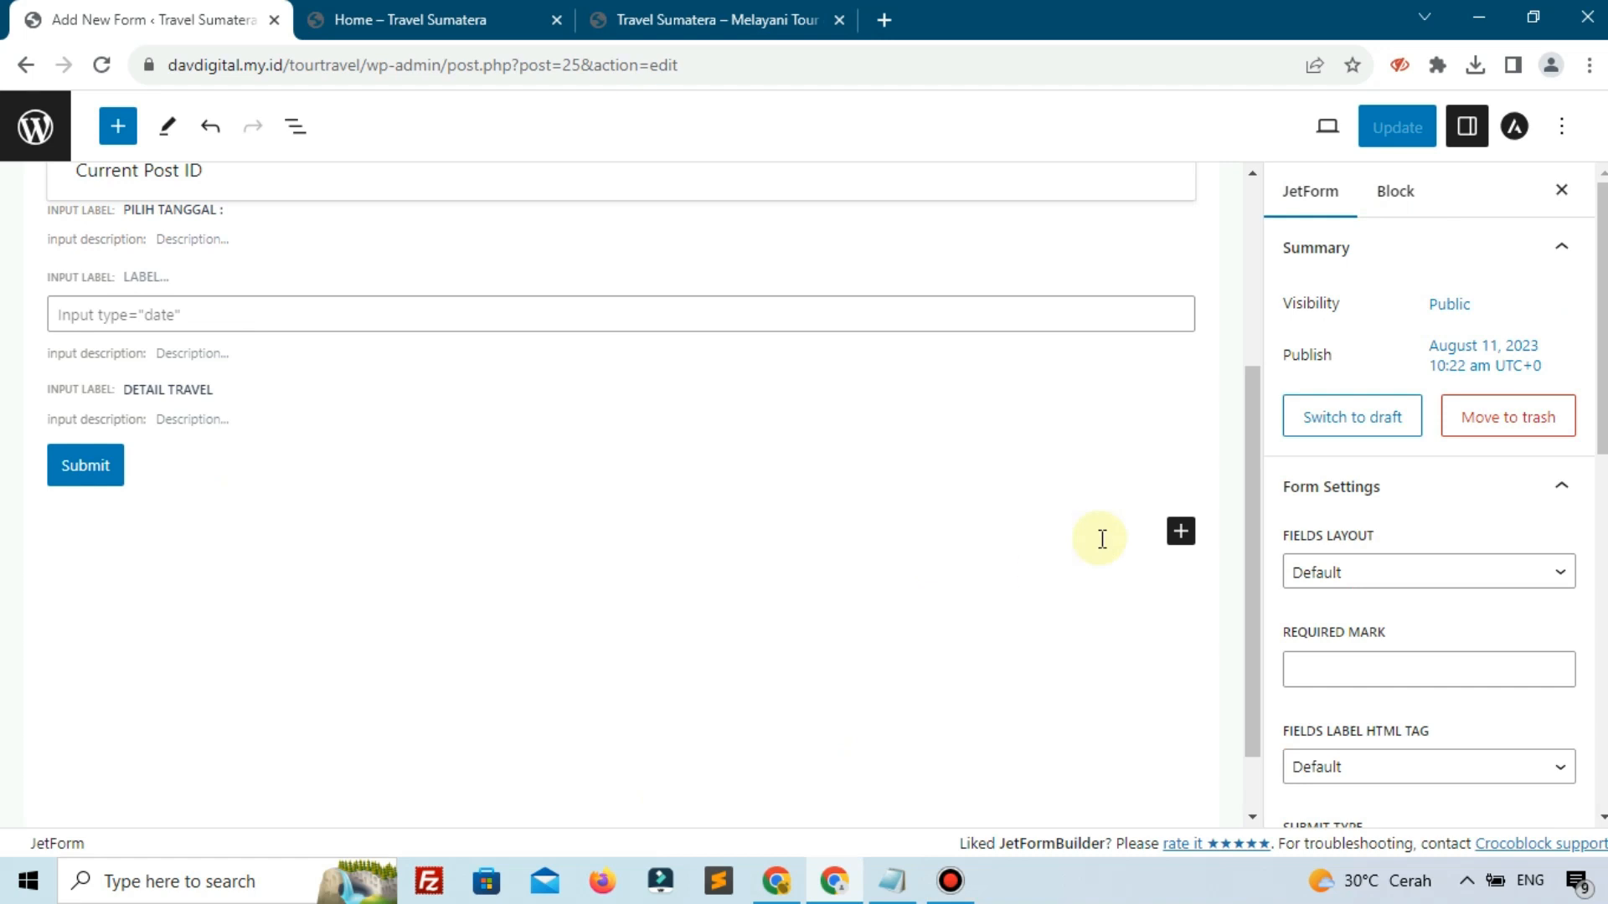
left_click(1181, 531)
left_click(1499, 710)
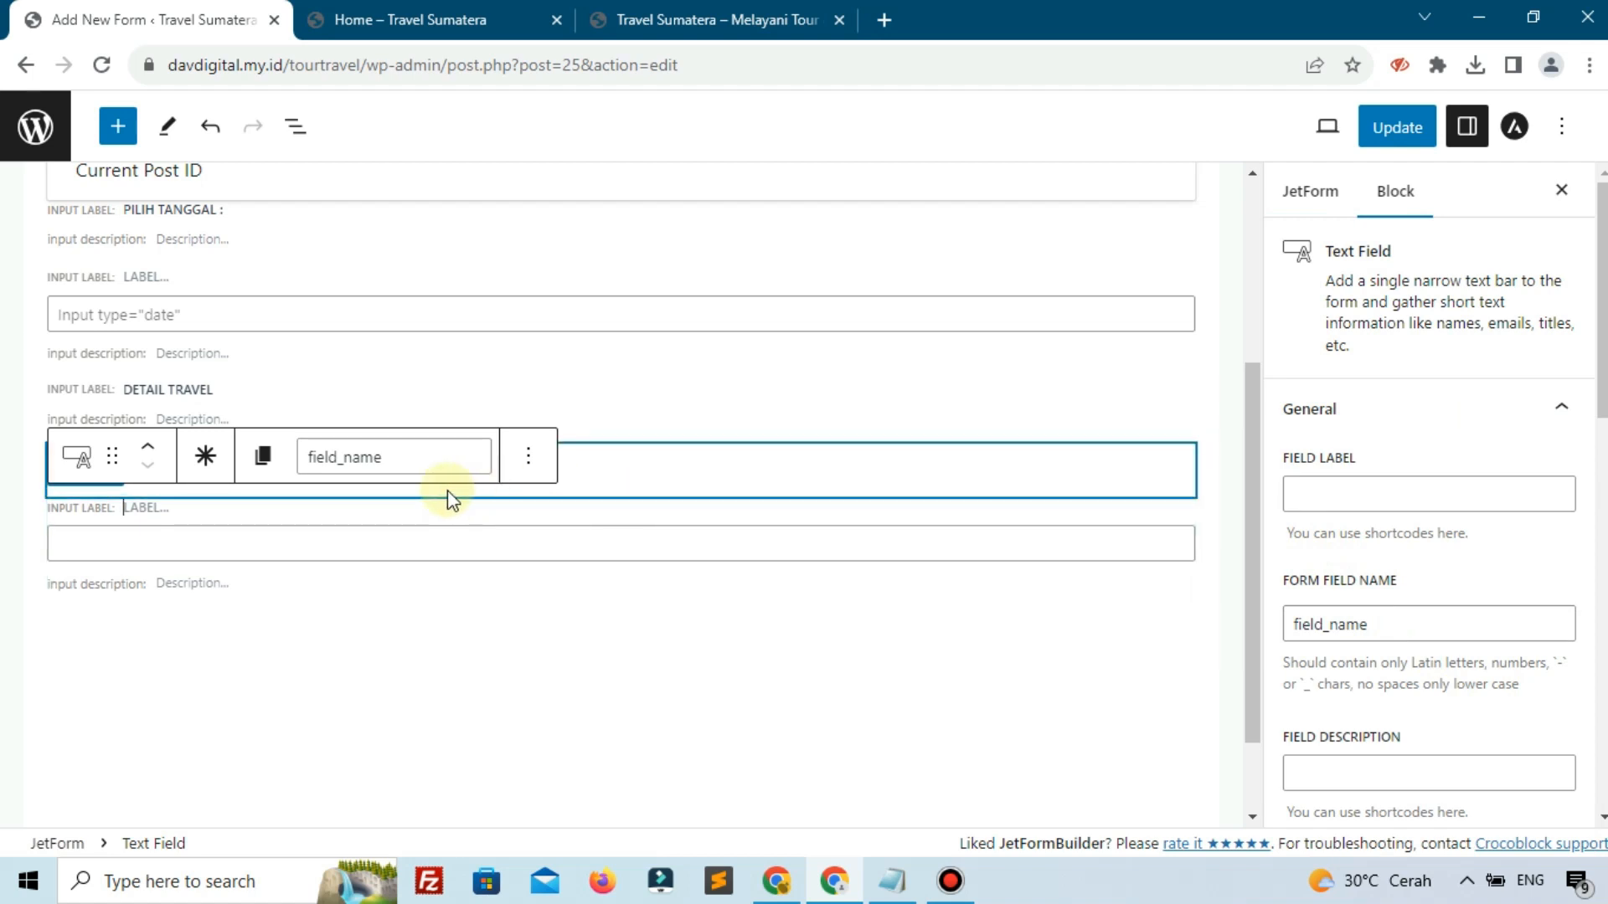
- Label the new text field "Nama Lengkap"
type("Nma")
key("BackSpace")
key("BackSpace")
type("AMA")
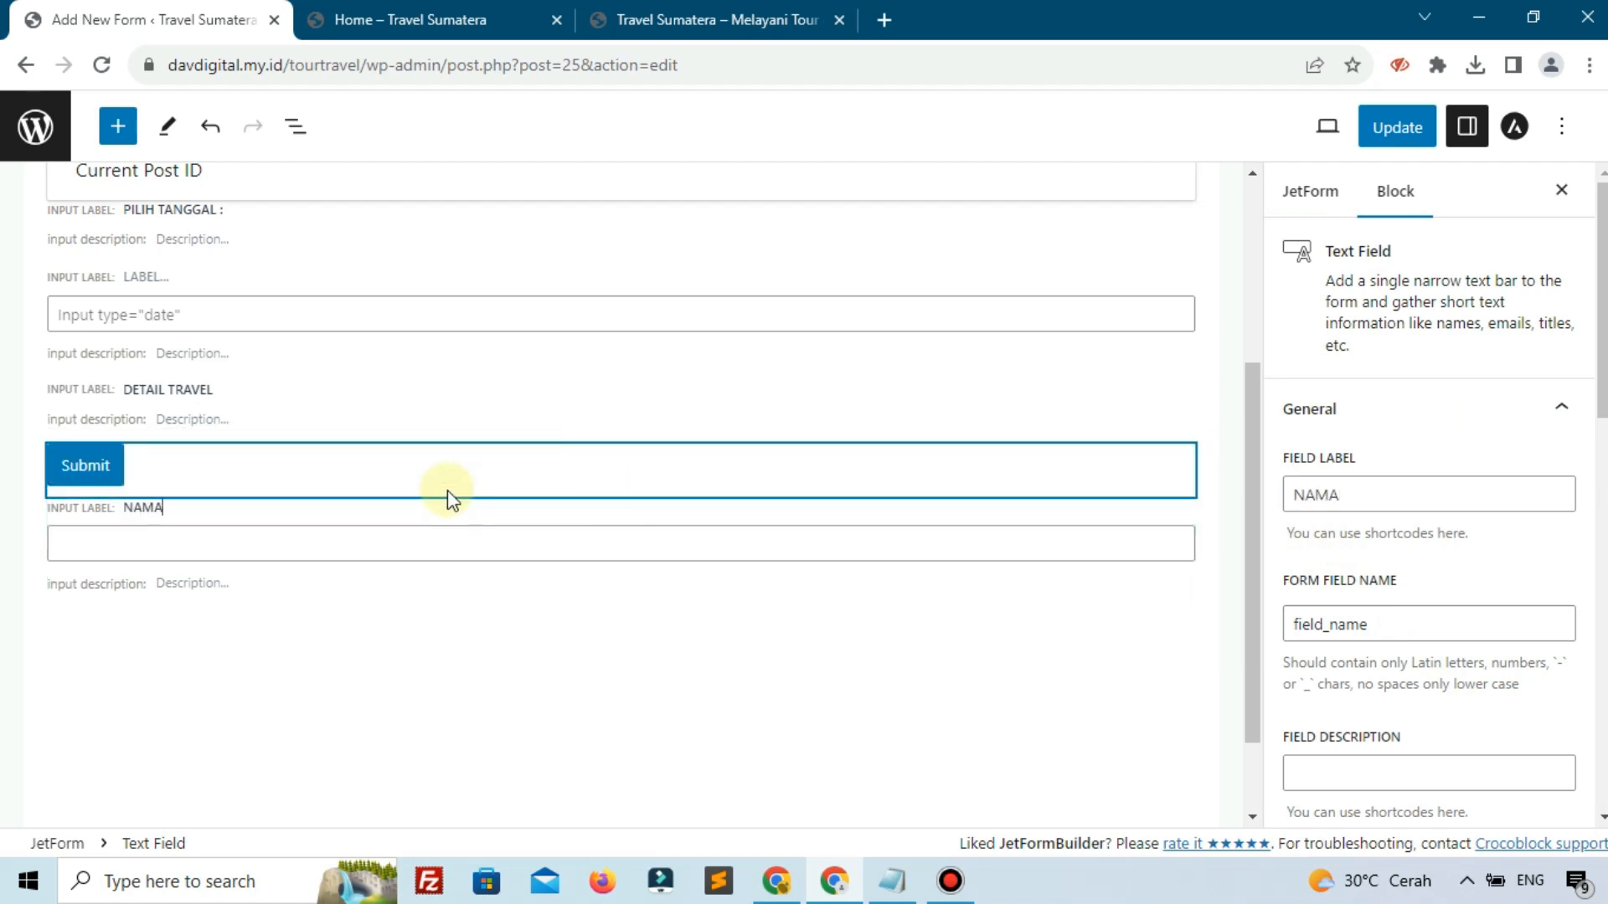
type(" LE")
key("BackSpace")
key("BackSpace")
key("BackSpace")
key("BackSpace")
key("BackSpace")
key("BackSpace")
type("am")
key("BackSpace")
key("BackSpace")
type("A")
key("BackSpace")
type("ama Lengkap")
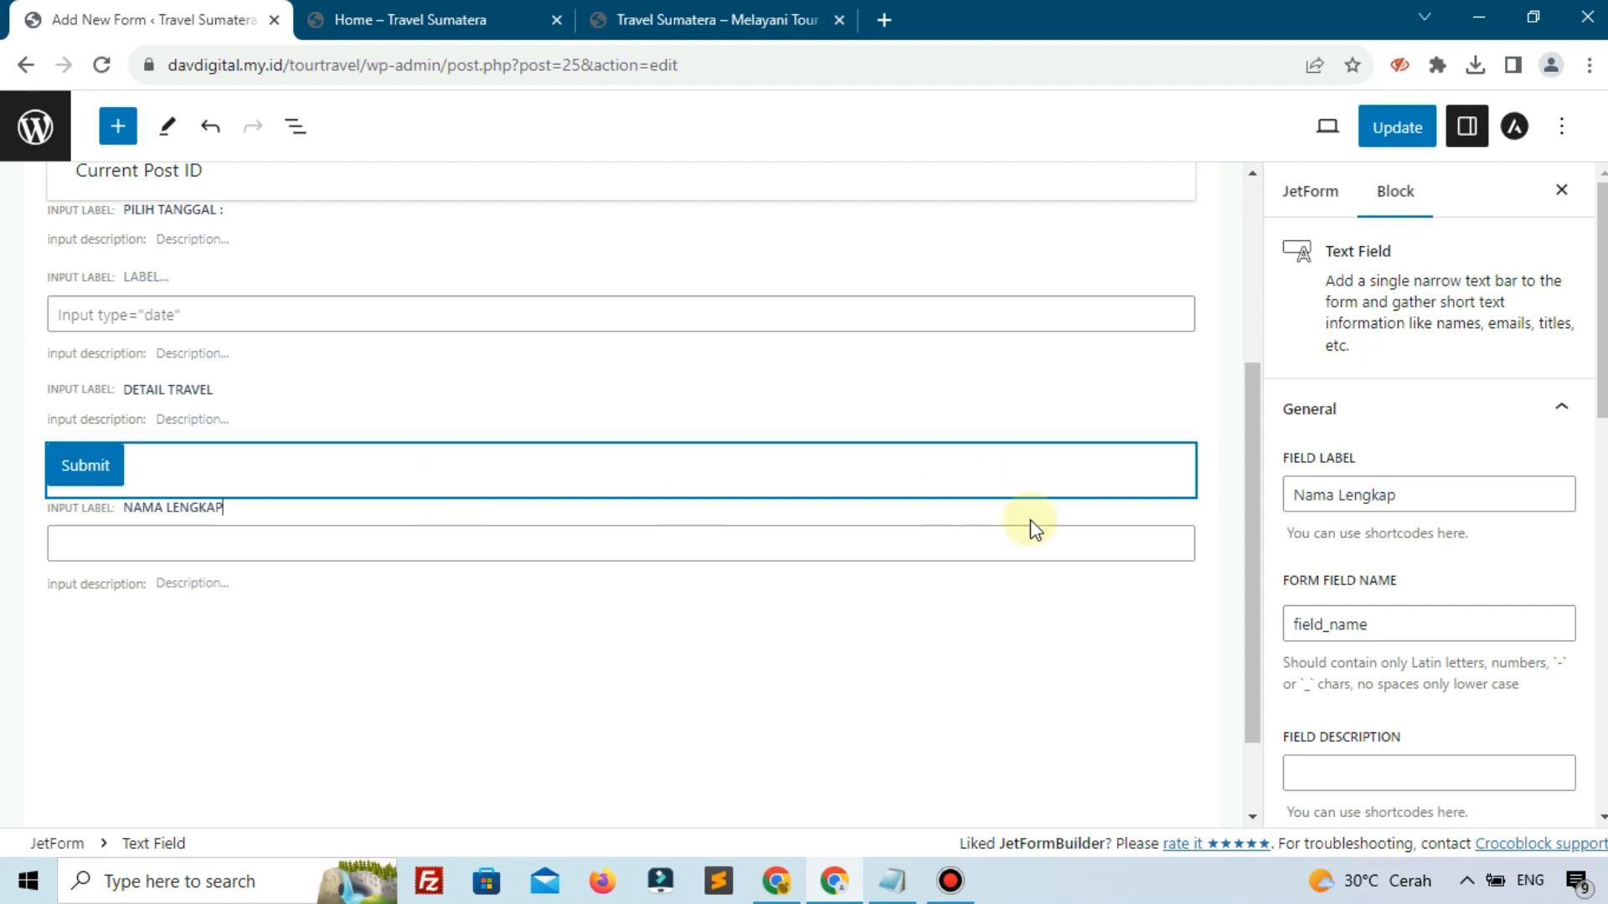
- Set the Nama Lengkap field's form field name to "order_nama_lengkap" and move the field above the Submit button
double_click(1320, 622)
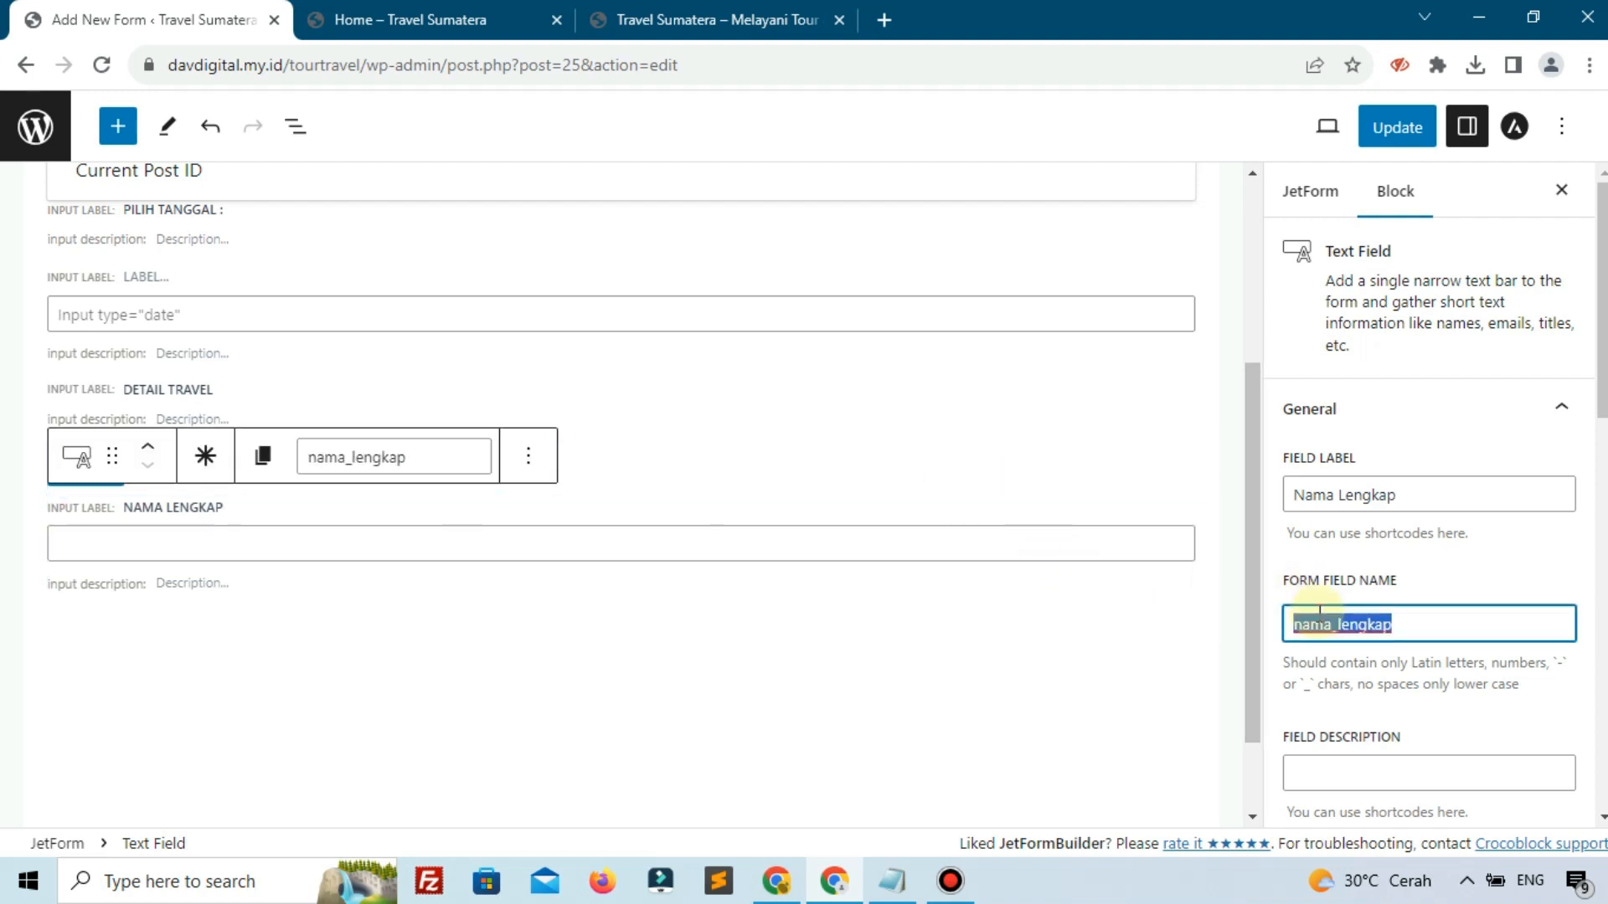
key("Home")
type("order_")
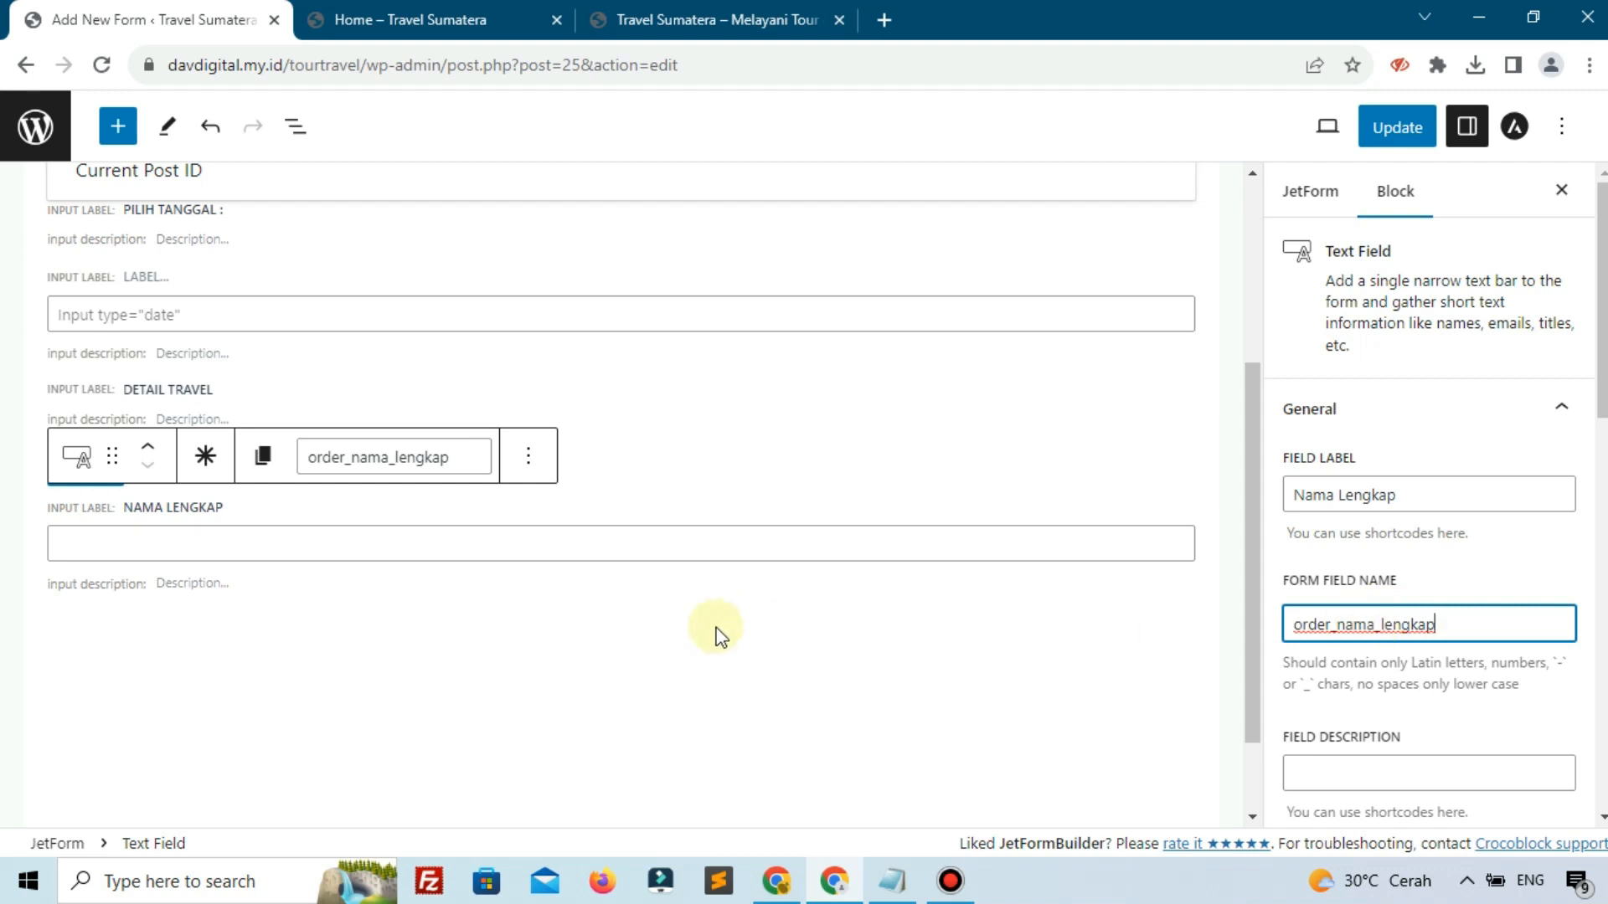
left_click(148, 469)
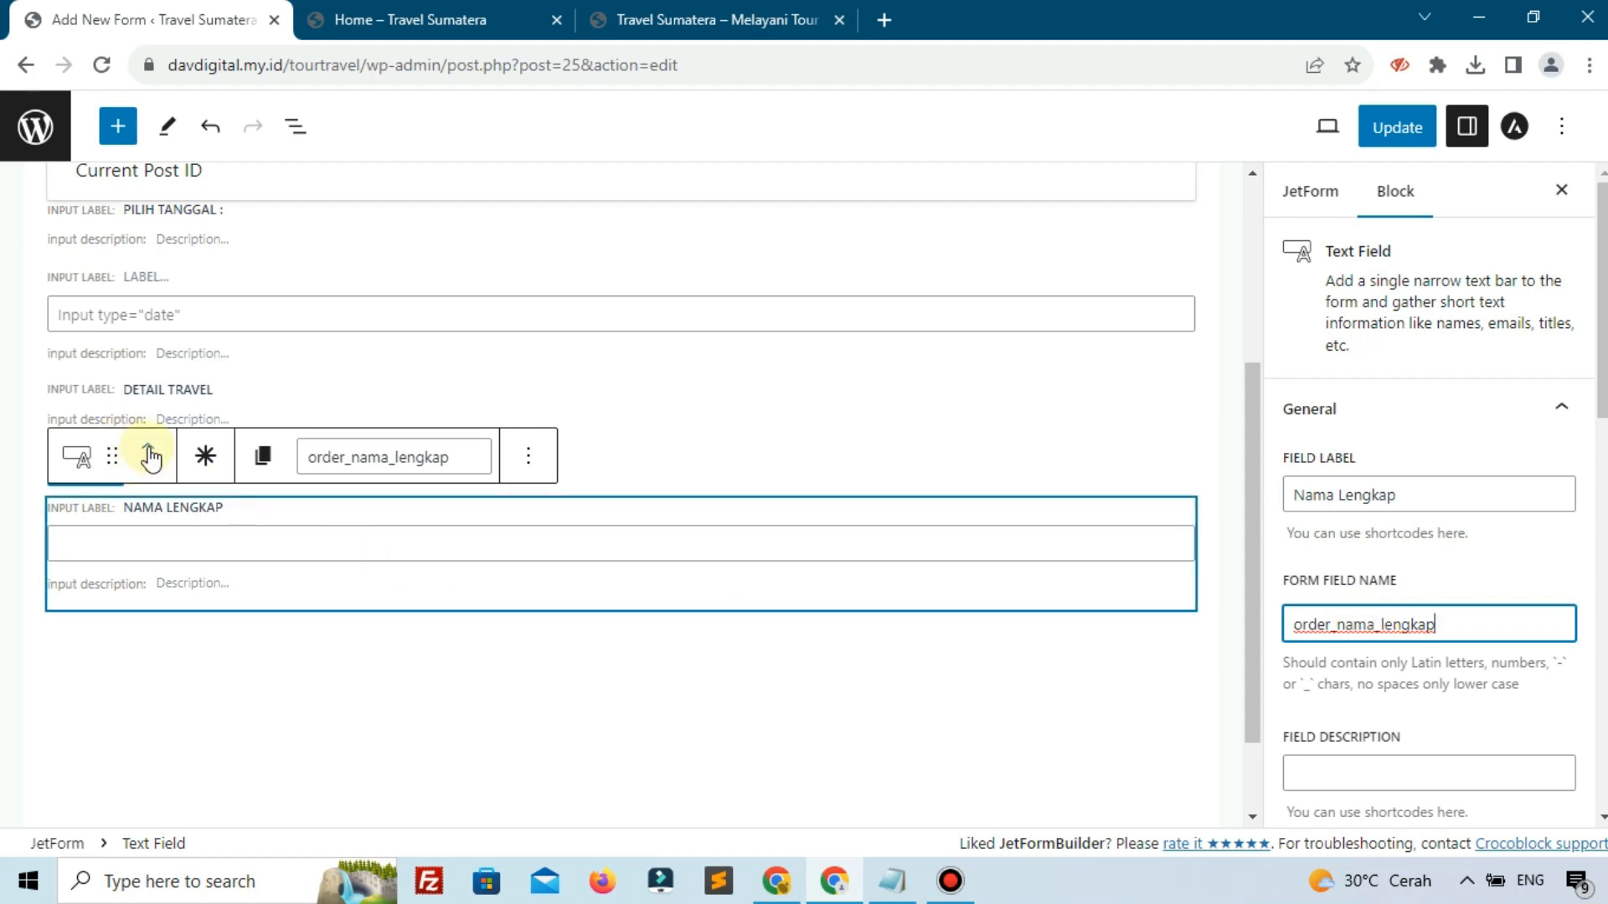
- Add another text field at the end of the form with the label "Email" and the form field name "email"
left_click(287, 682)
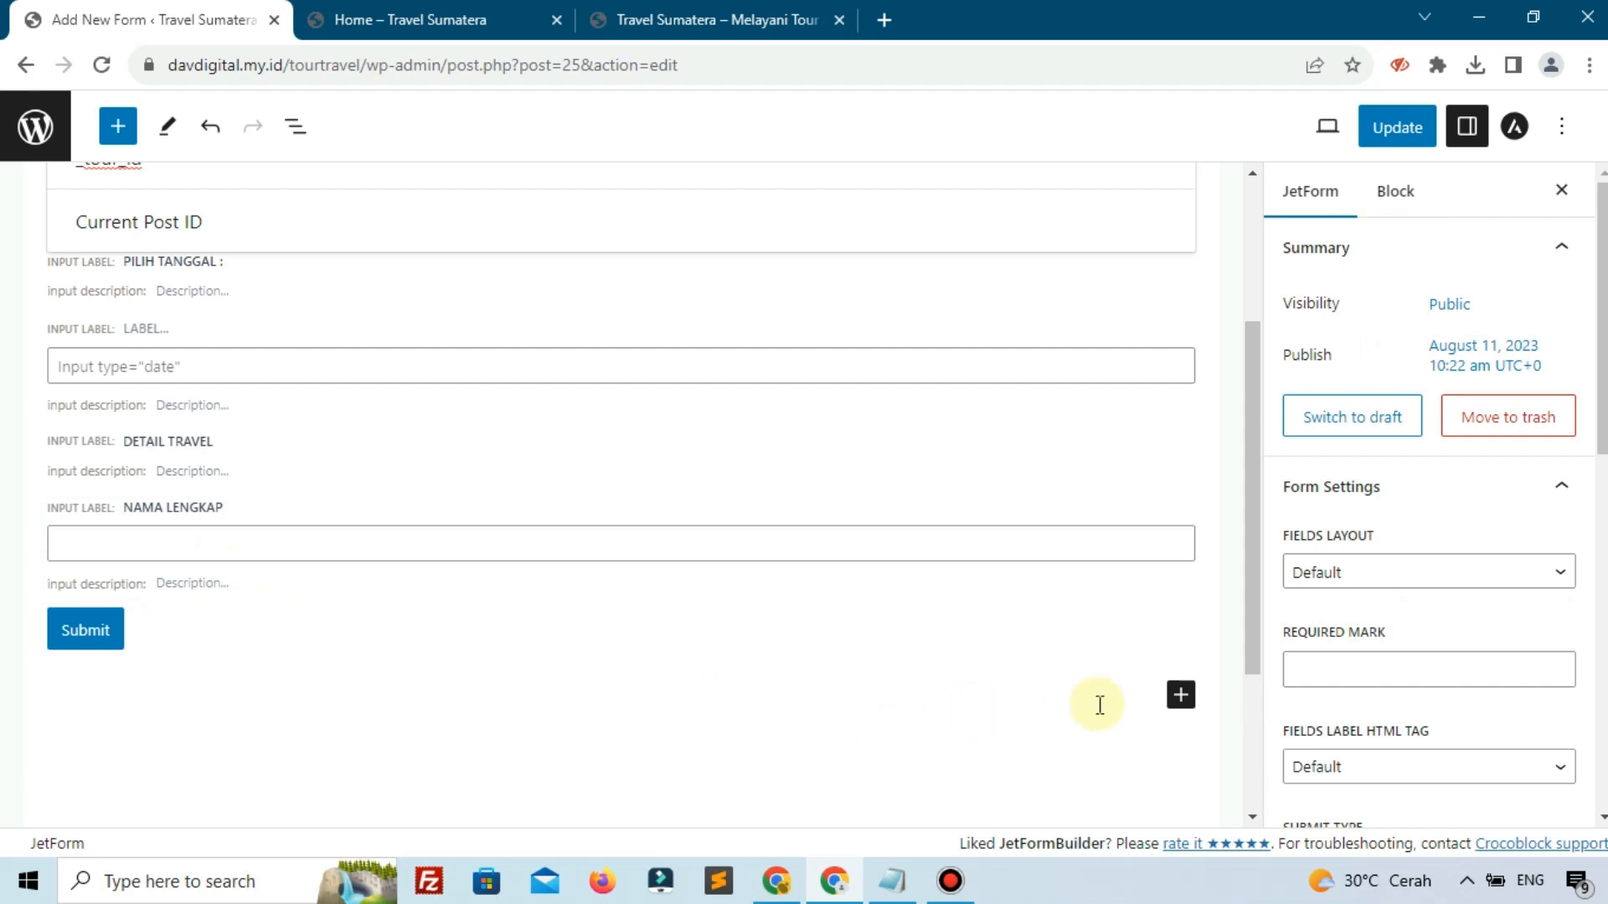
left_click(1180, 696)
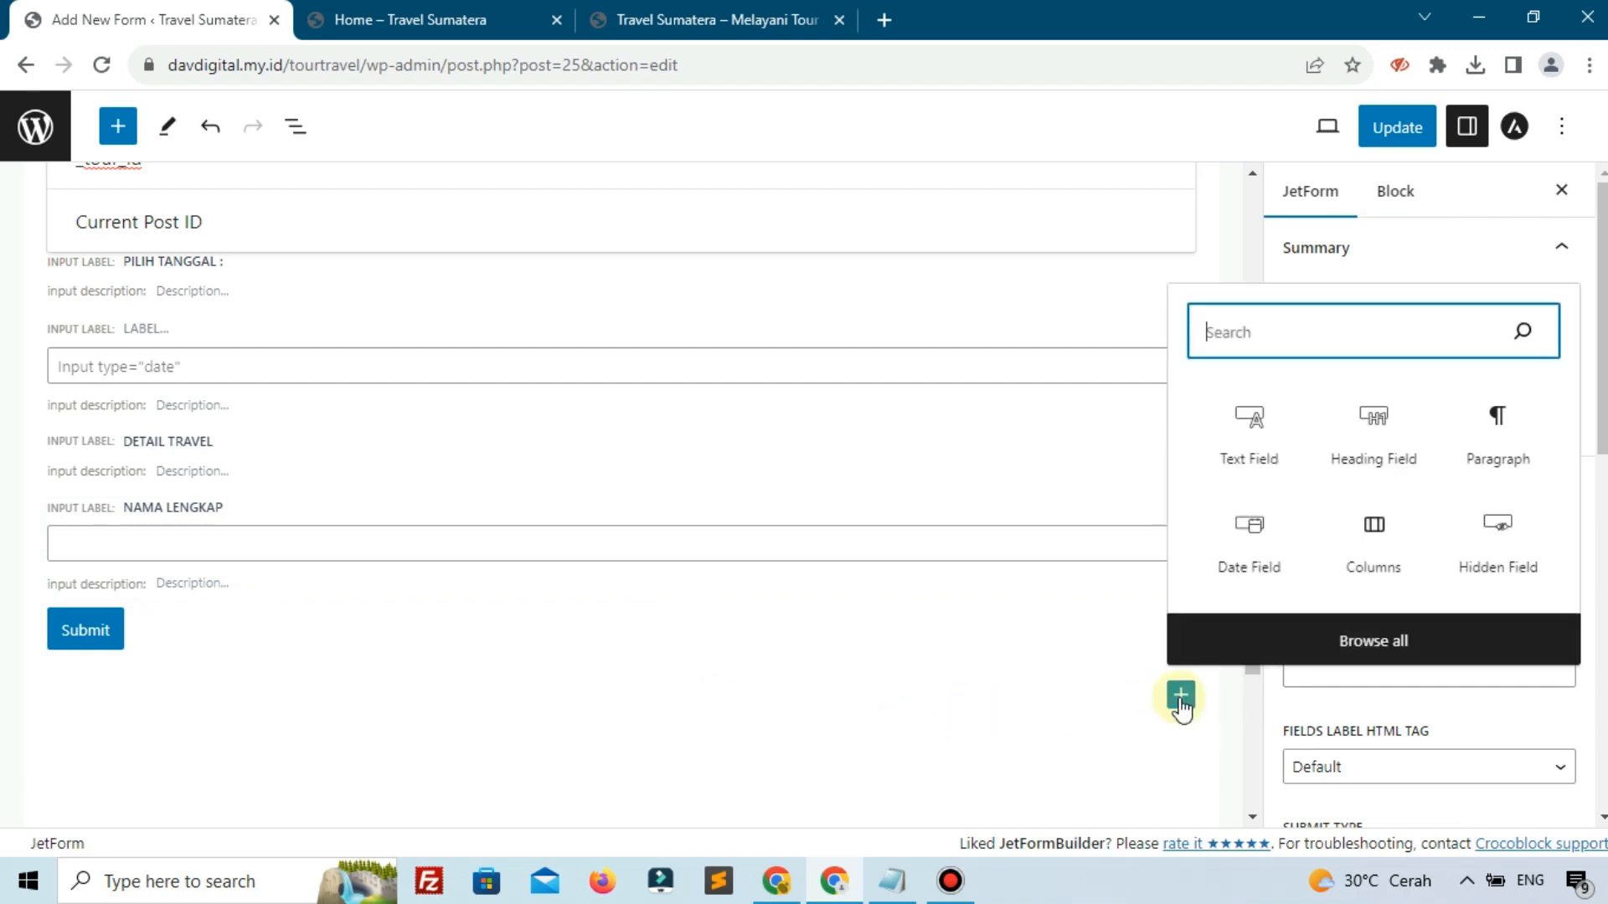
left_click(1242, 454)
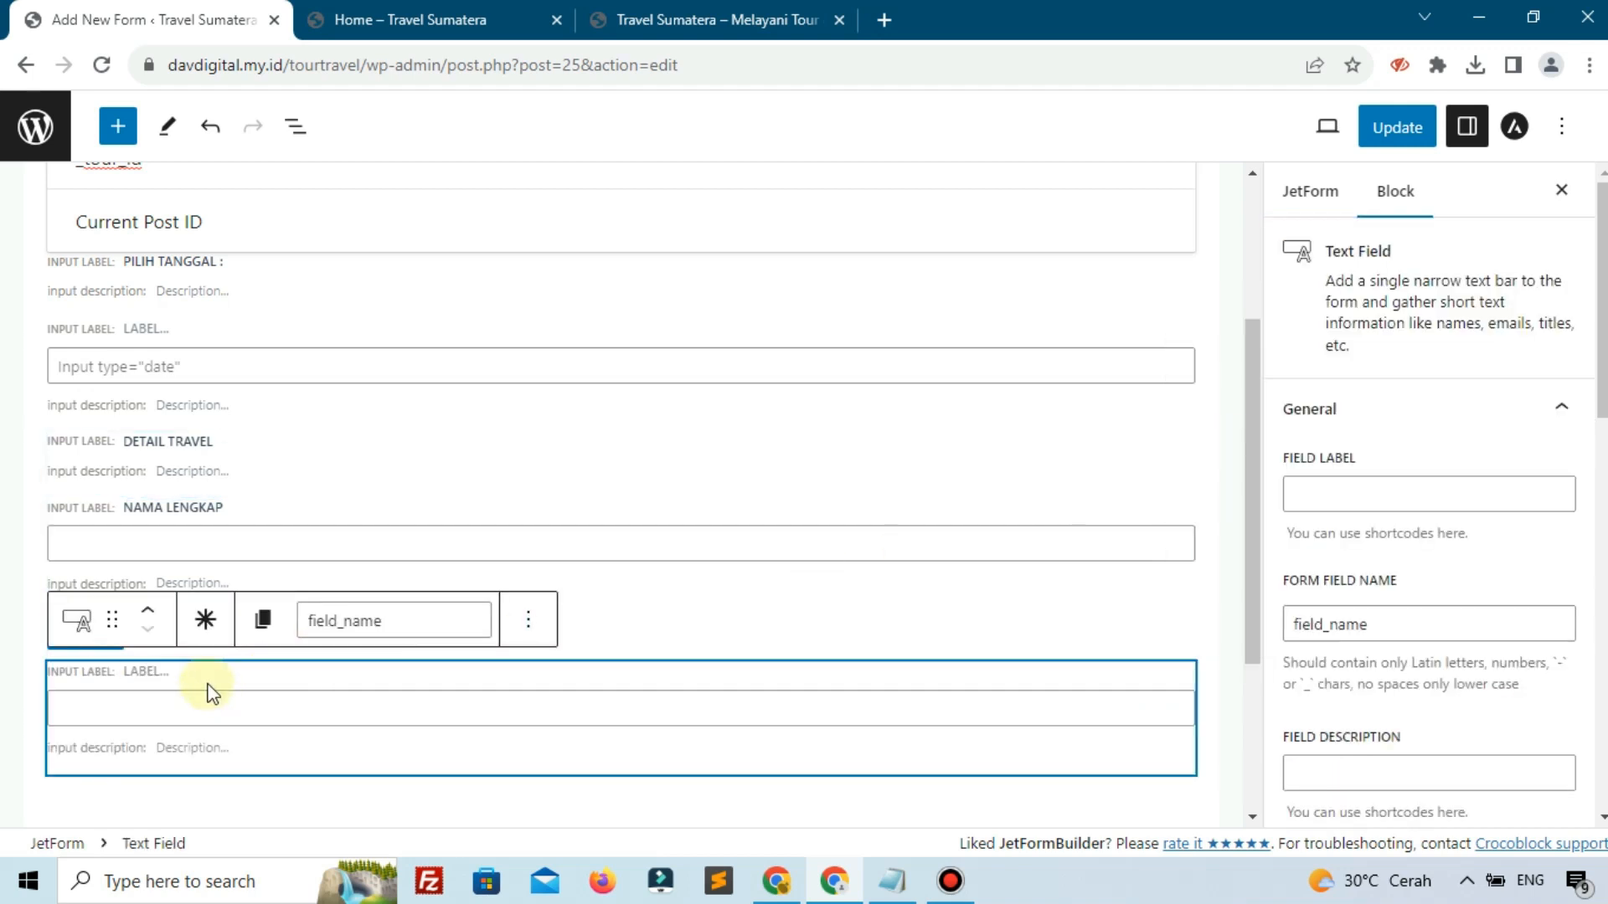
type("Email")
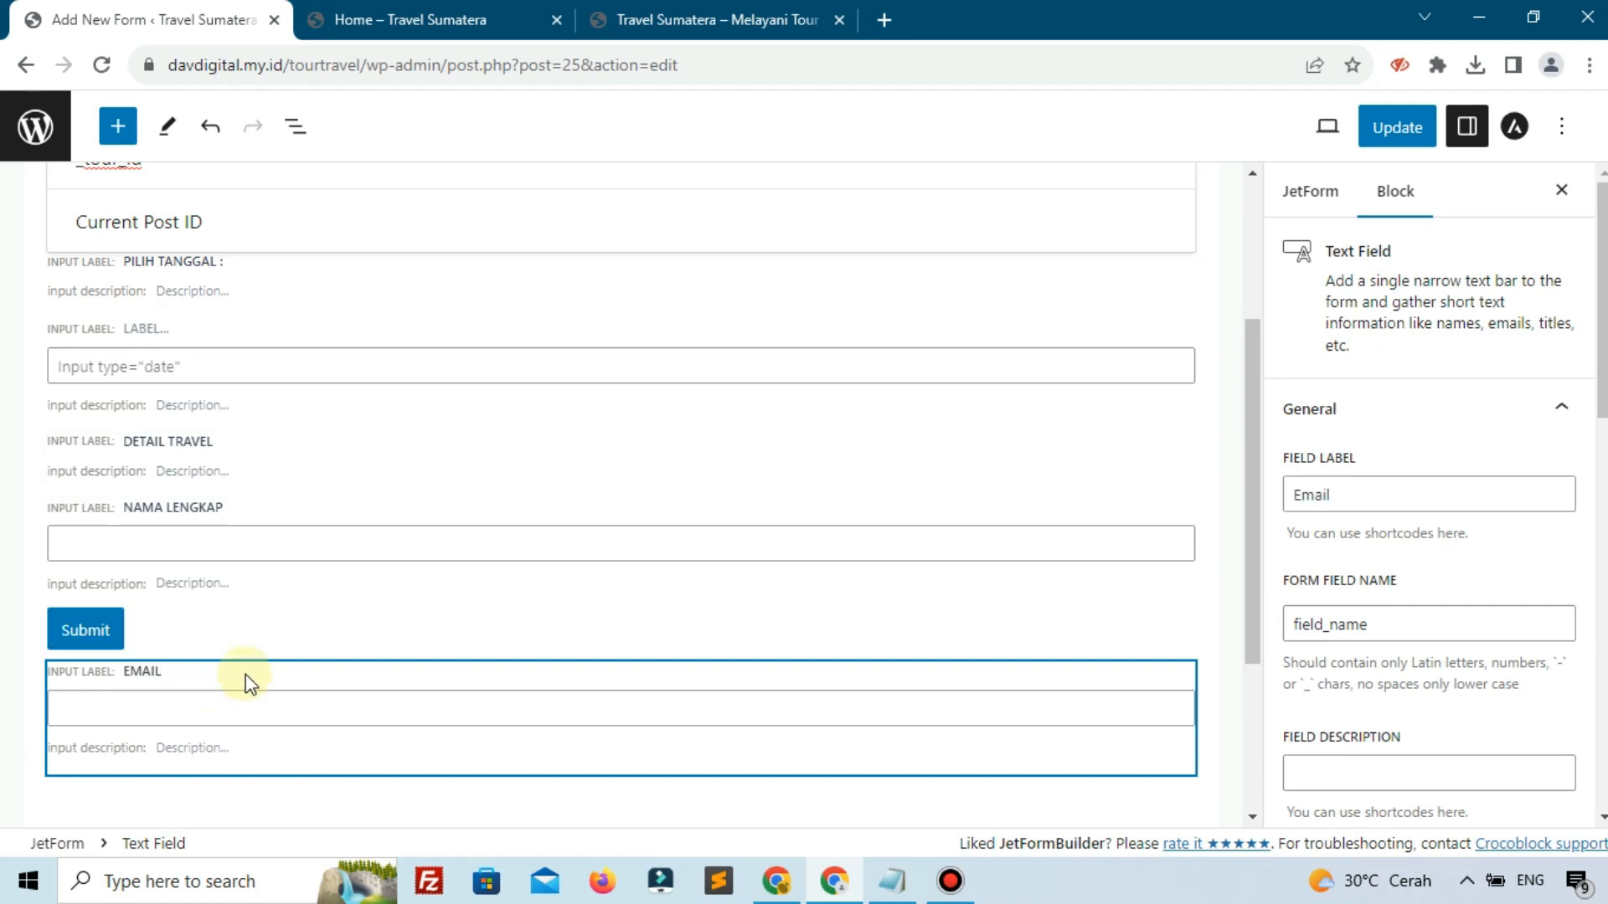
double_click(1314, 624)
type("email")
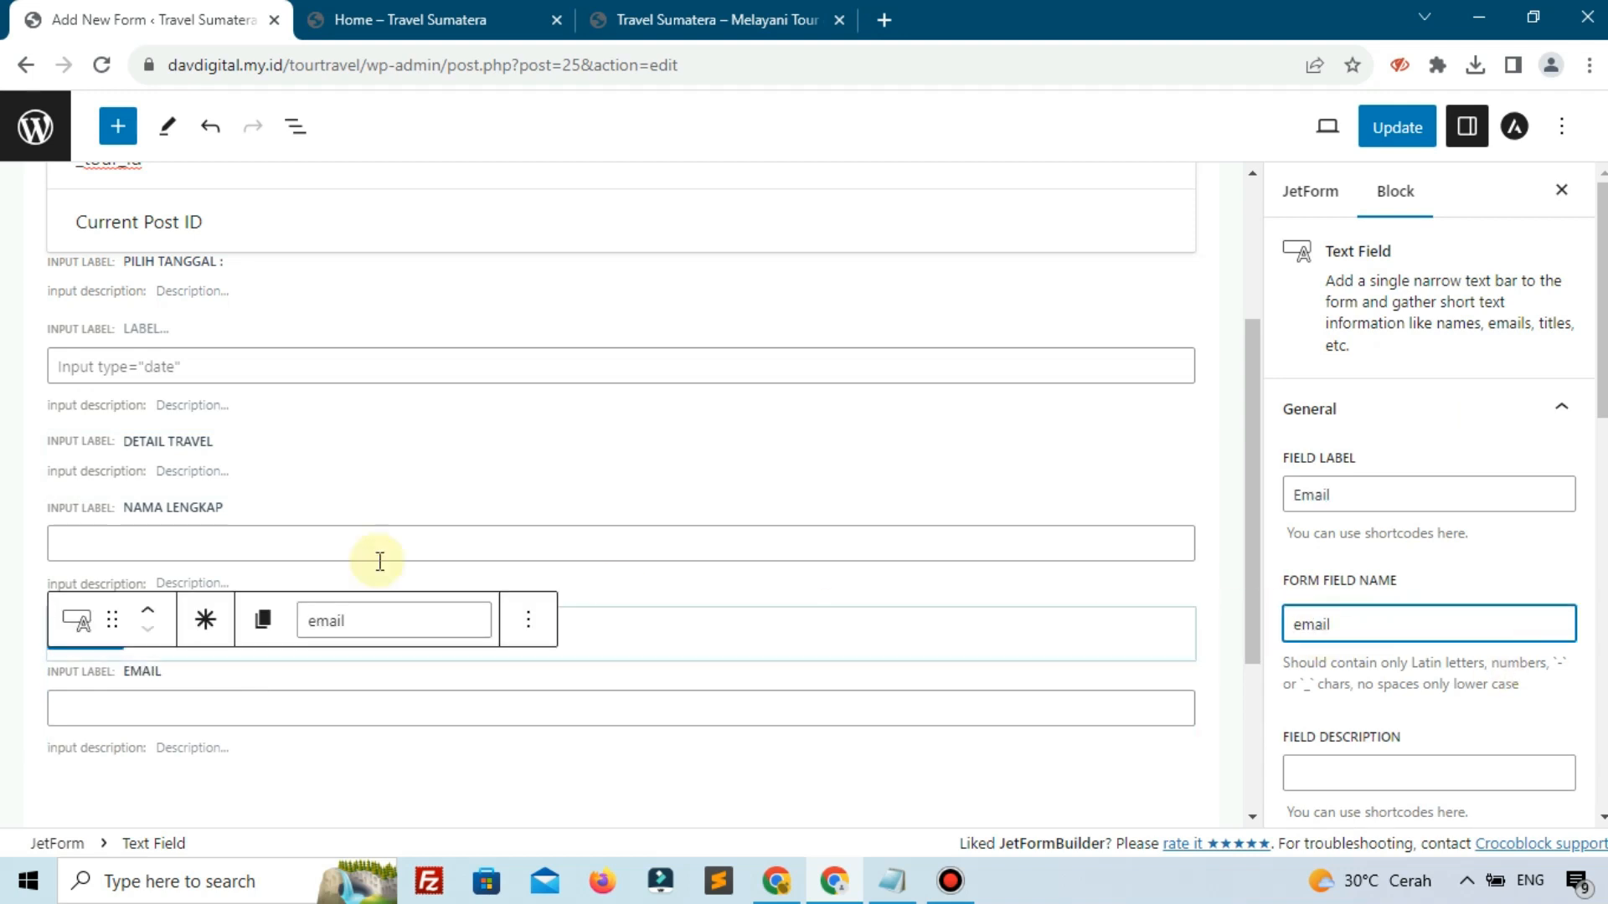
- Move the Email field above the Submit button and update the published form
left_click(148, 612)
scroll(343, 566, "down", 1)
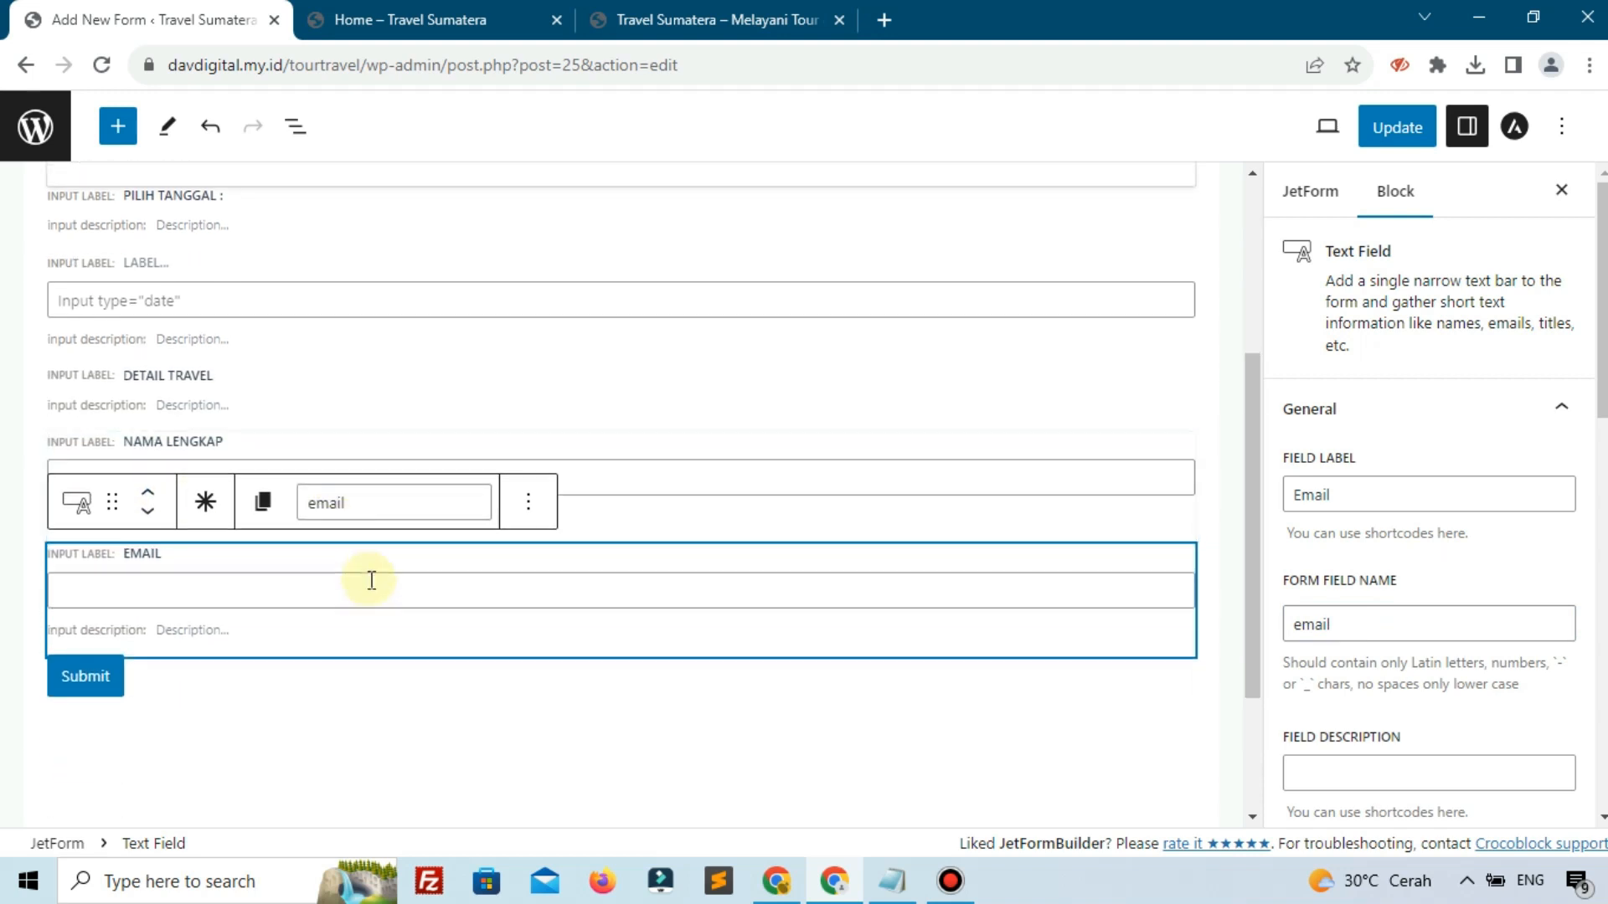
scroll(971, 754, "down", 1)
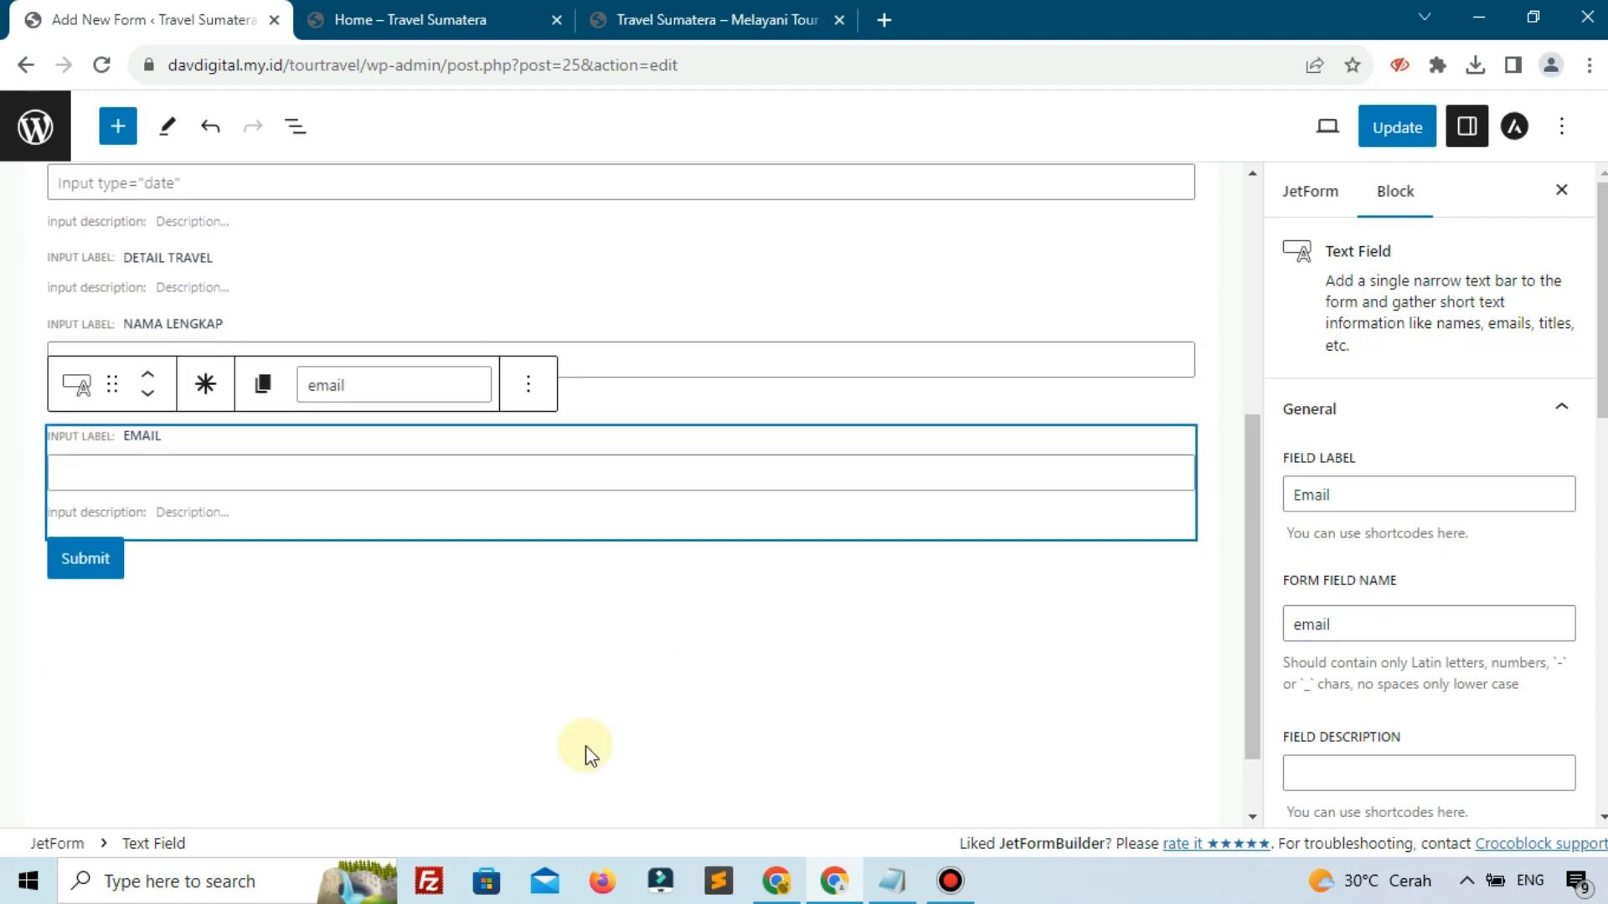
left_click(1392, 130)
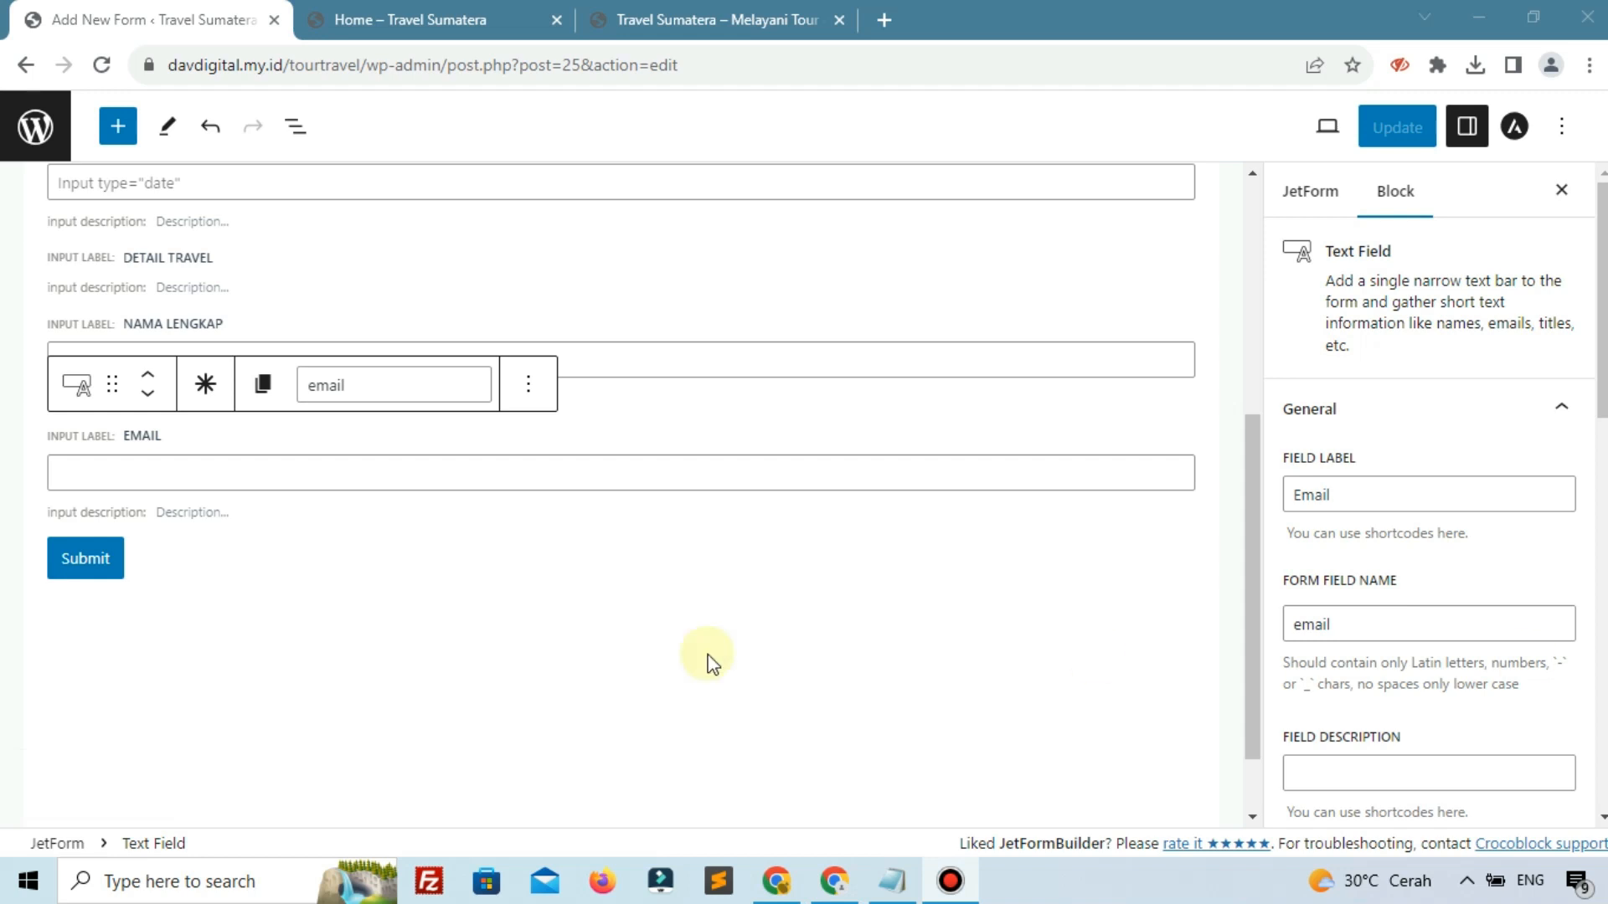
- Examine the fields of the Booking Tour pop-up on the Wisata Danau Toba tour page, including the gender options
left_click(695, 19)
left_click(855, 419)
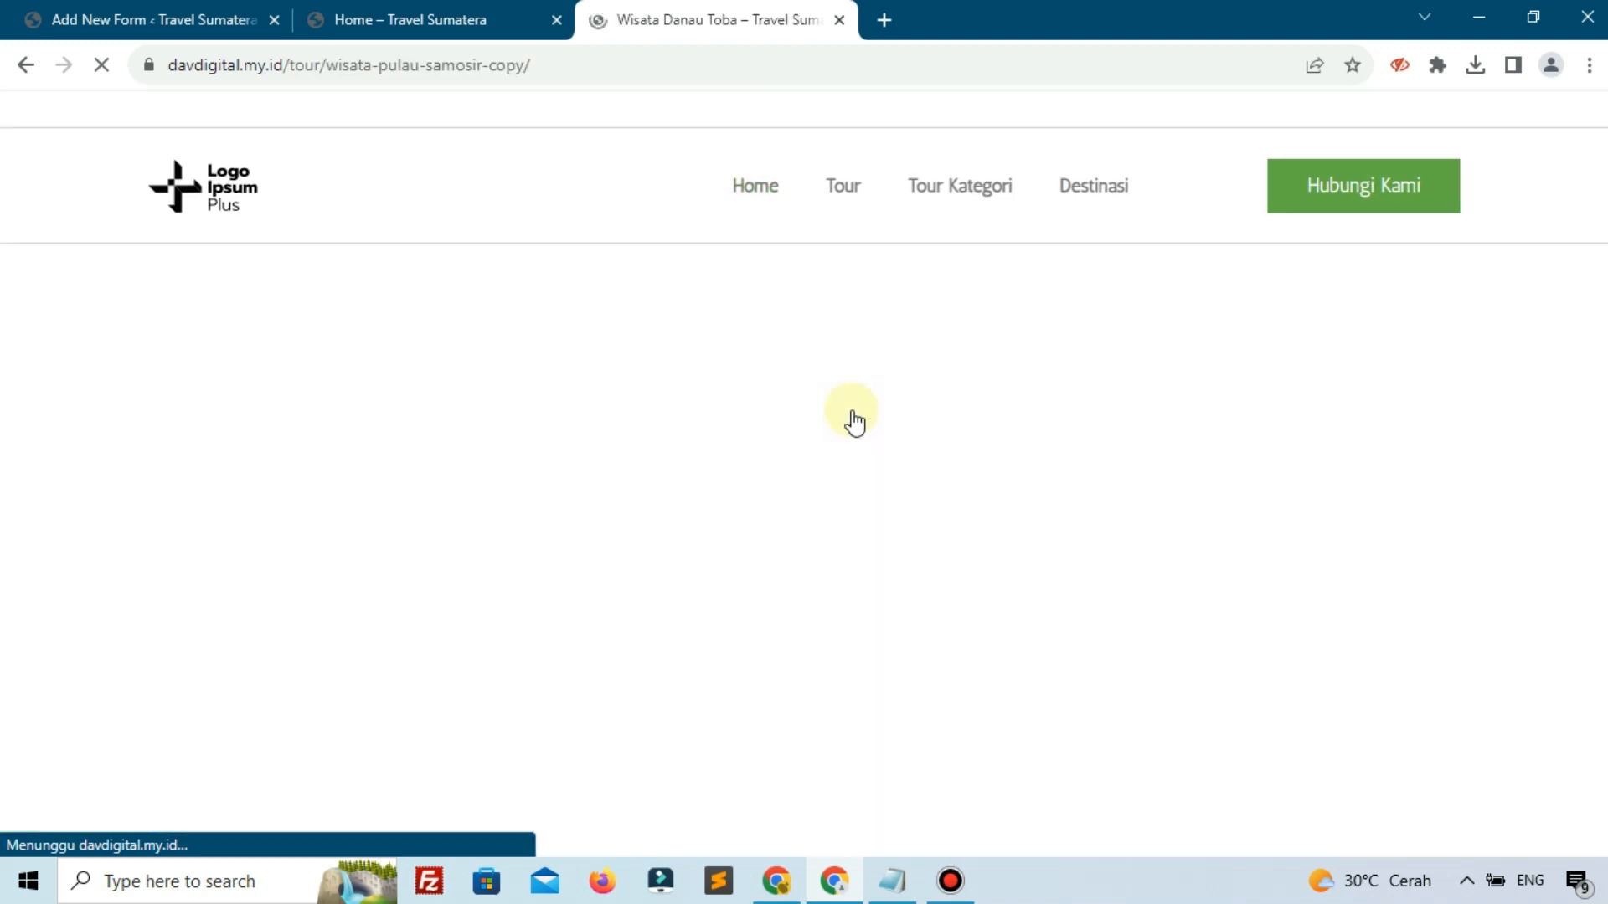
scroll(1052, 470, "down", 7)
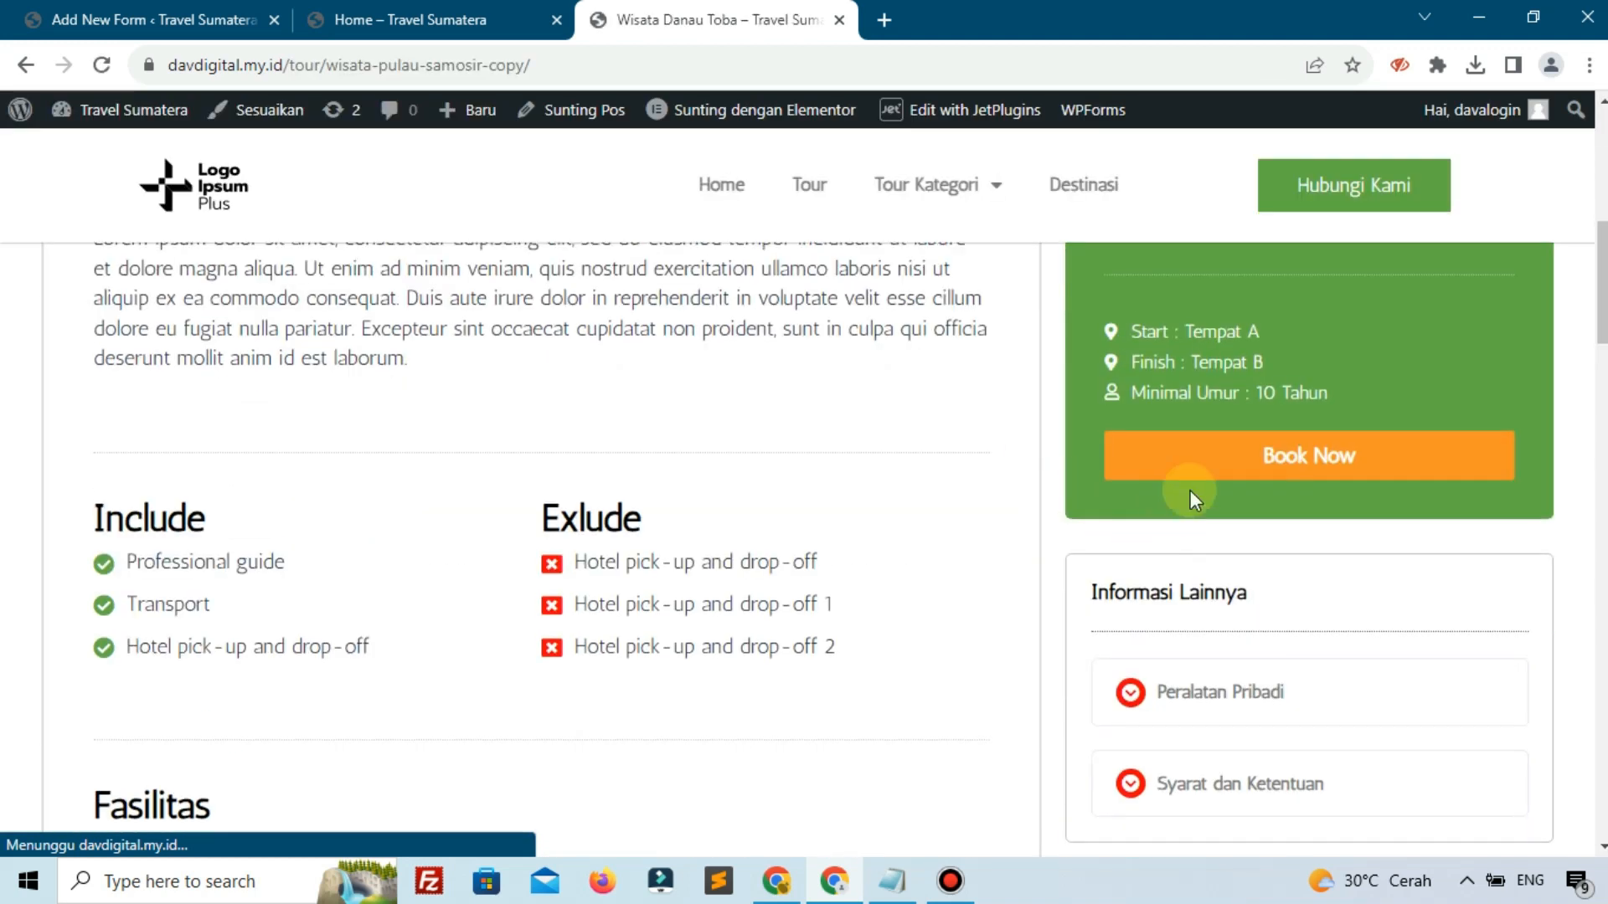
left_click(1202, 482)
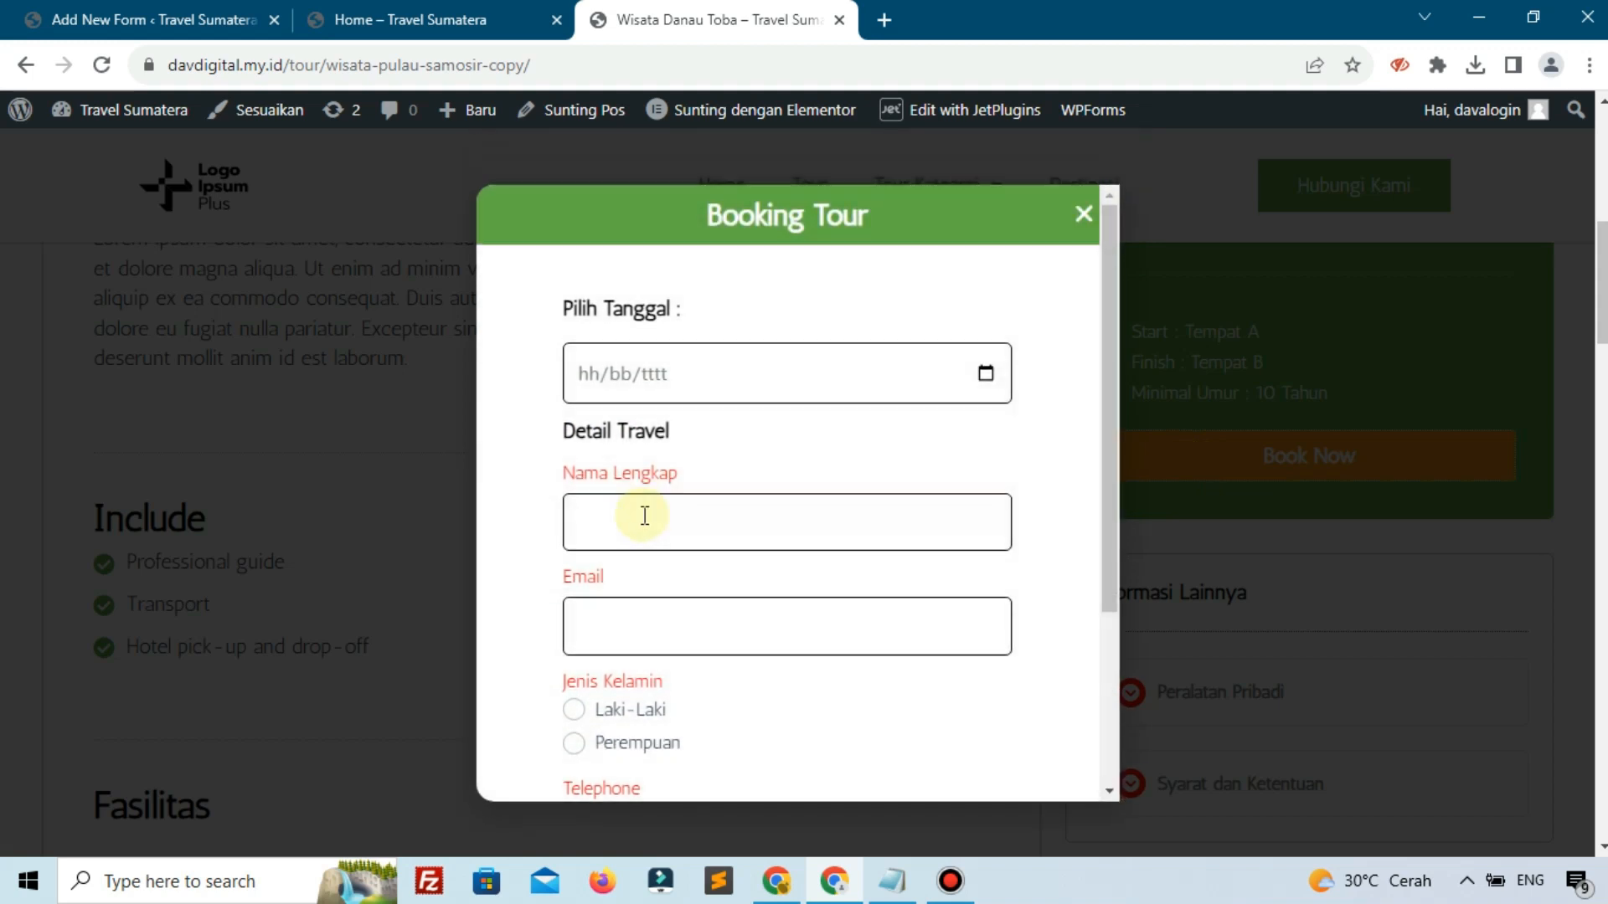
scroll(644, 521, "down", 1)
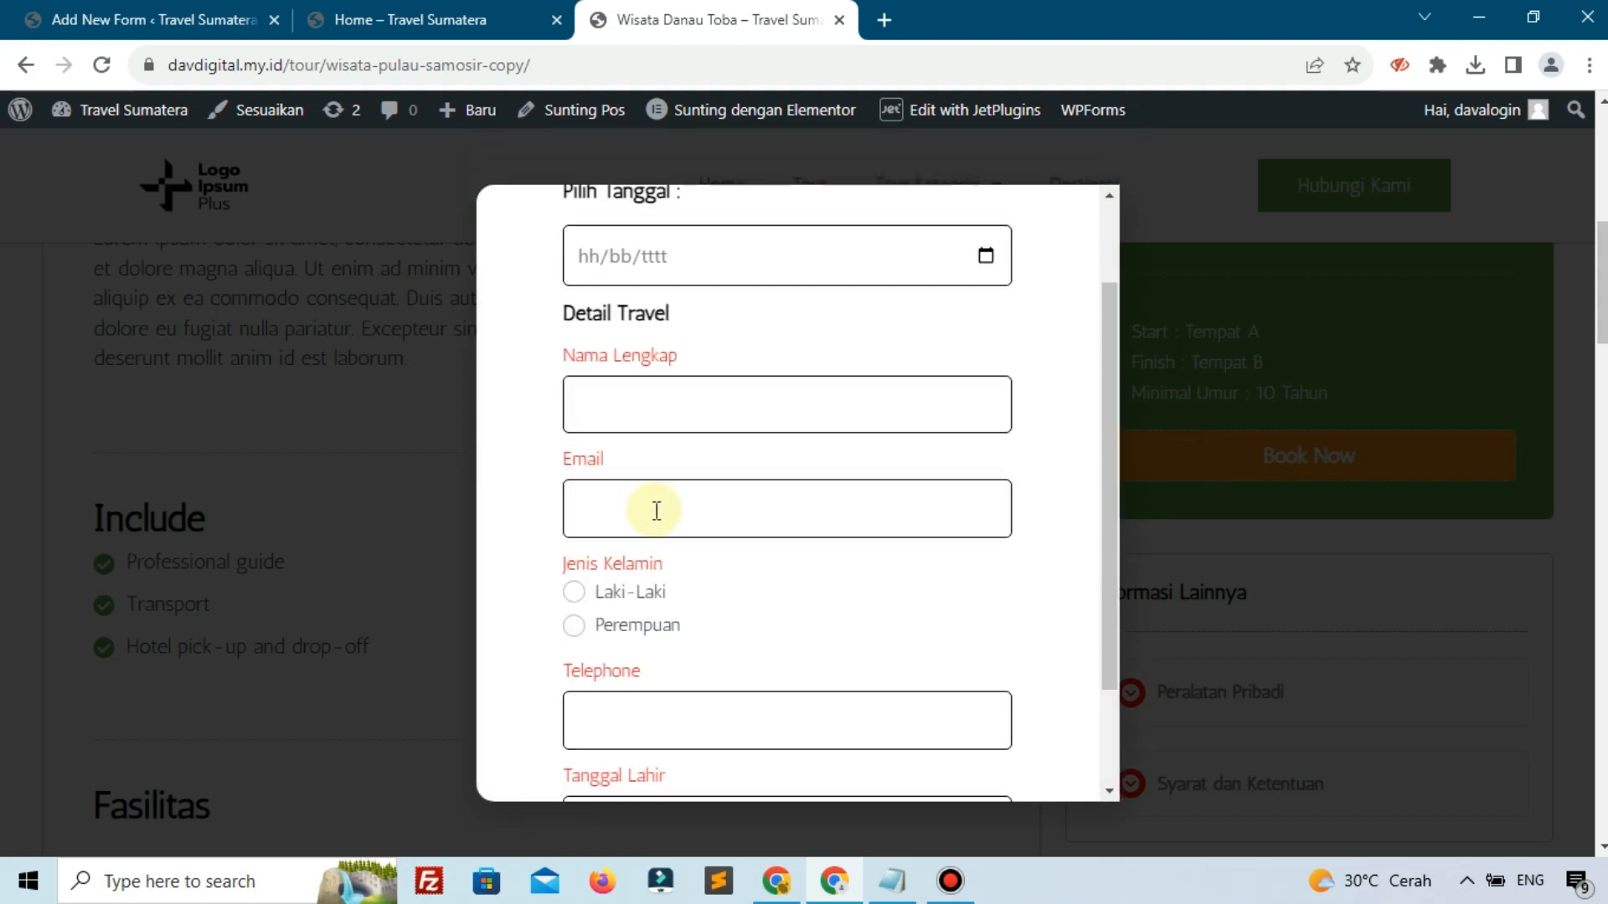
left_click(621, 604)
left_click(628, 625)
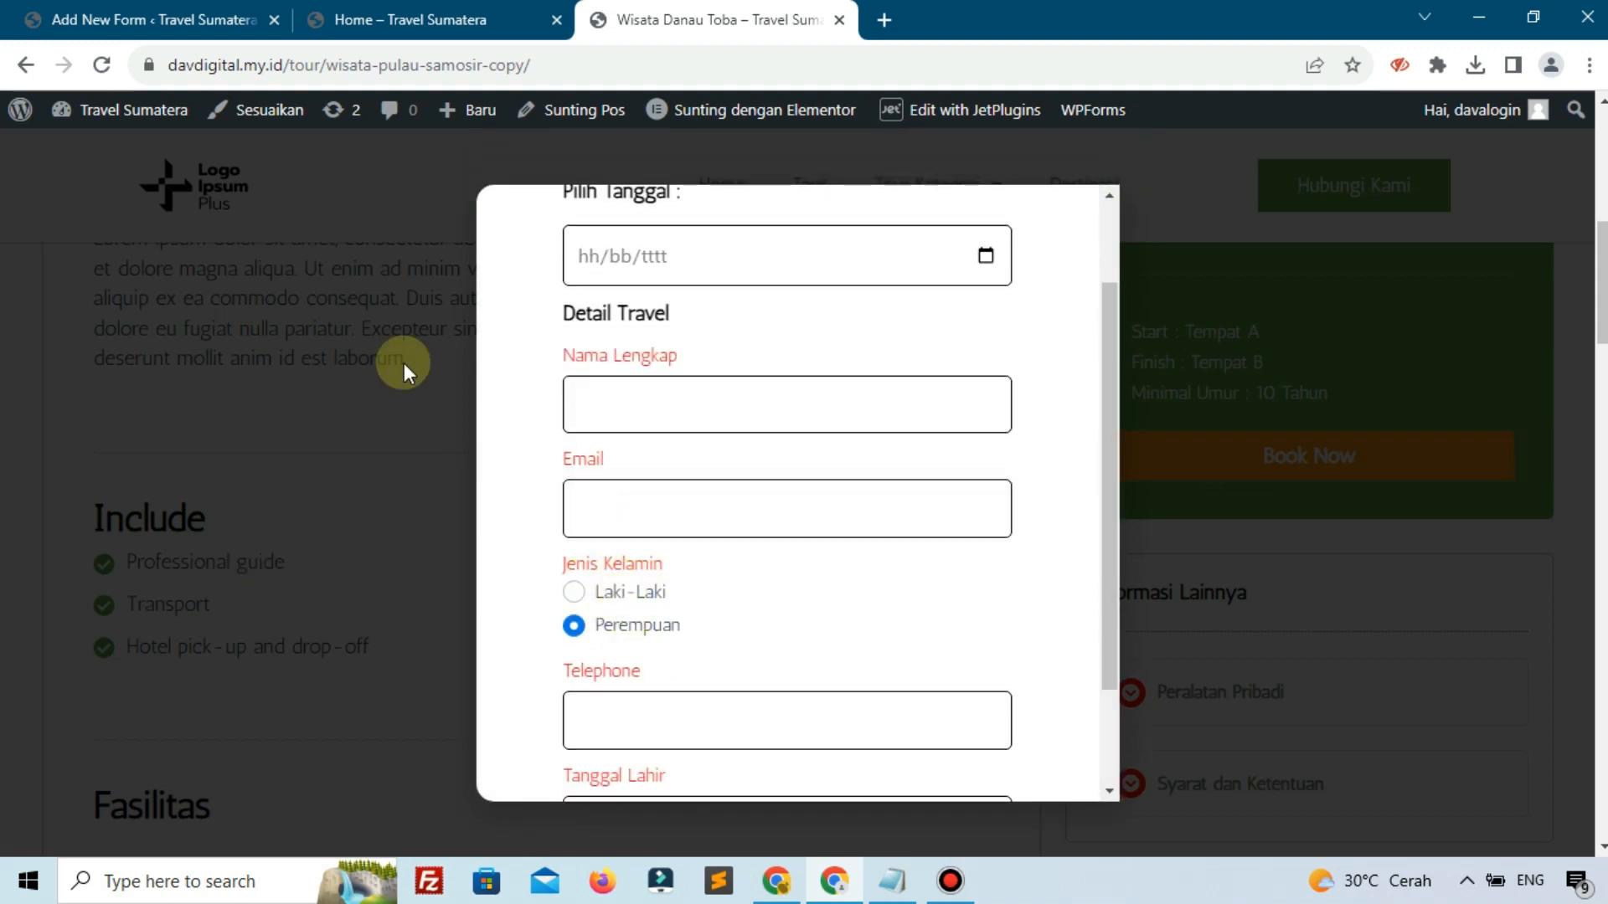
- Return to the form editor and add a radio field labelled "Jenis Kelamin" with the form field name "jenis_kelamin"
left_click(194, 12)
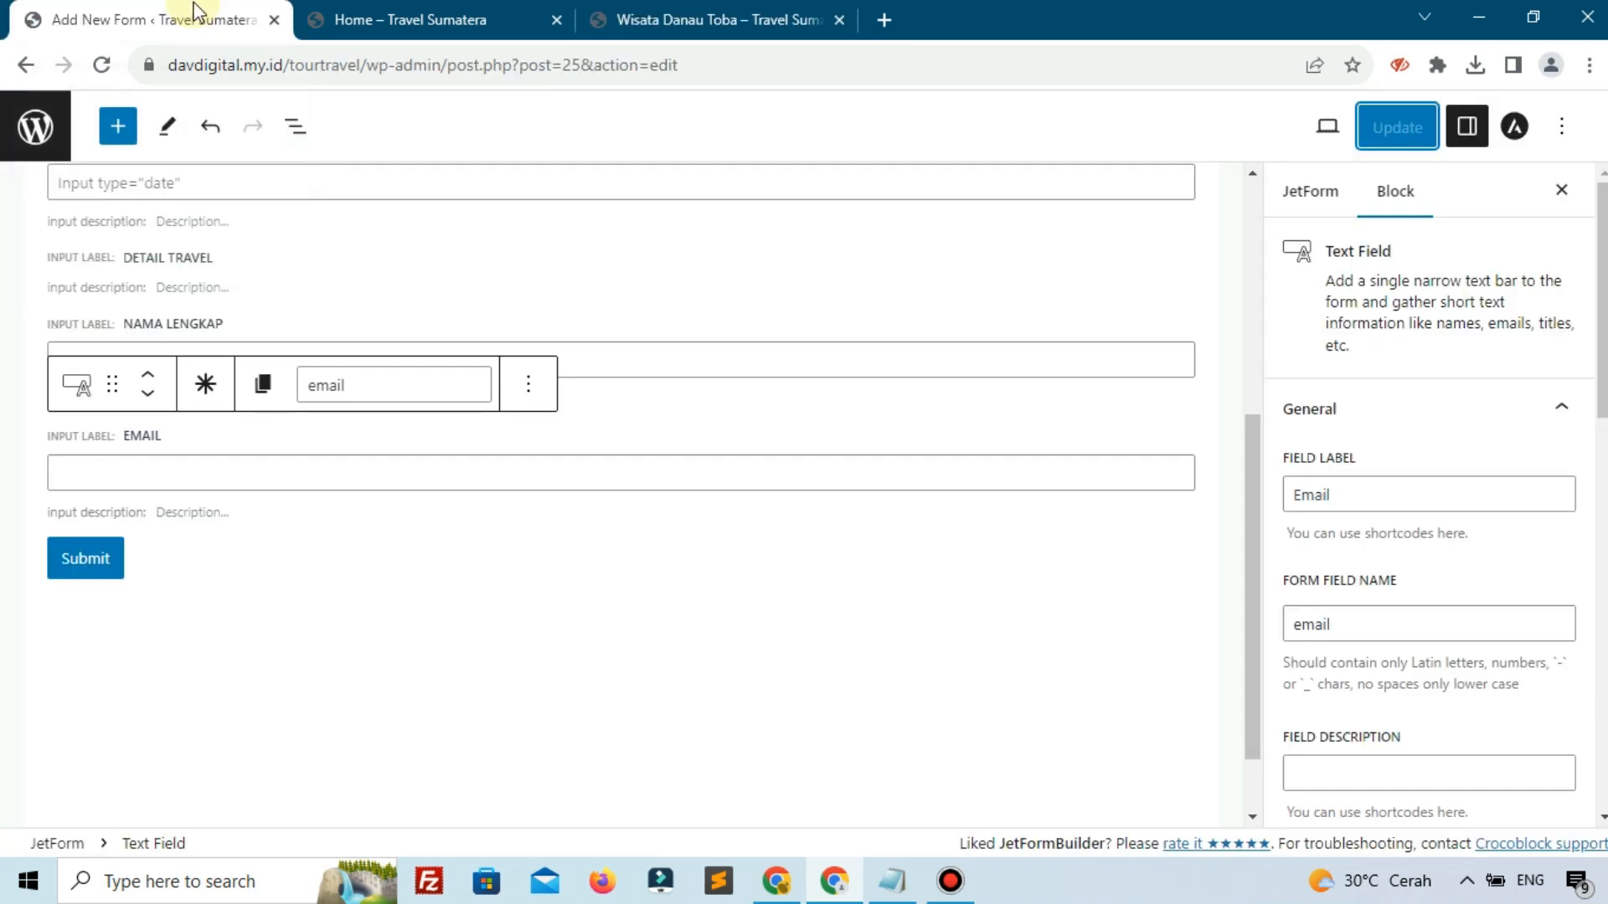
left_click(459, 661)
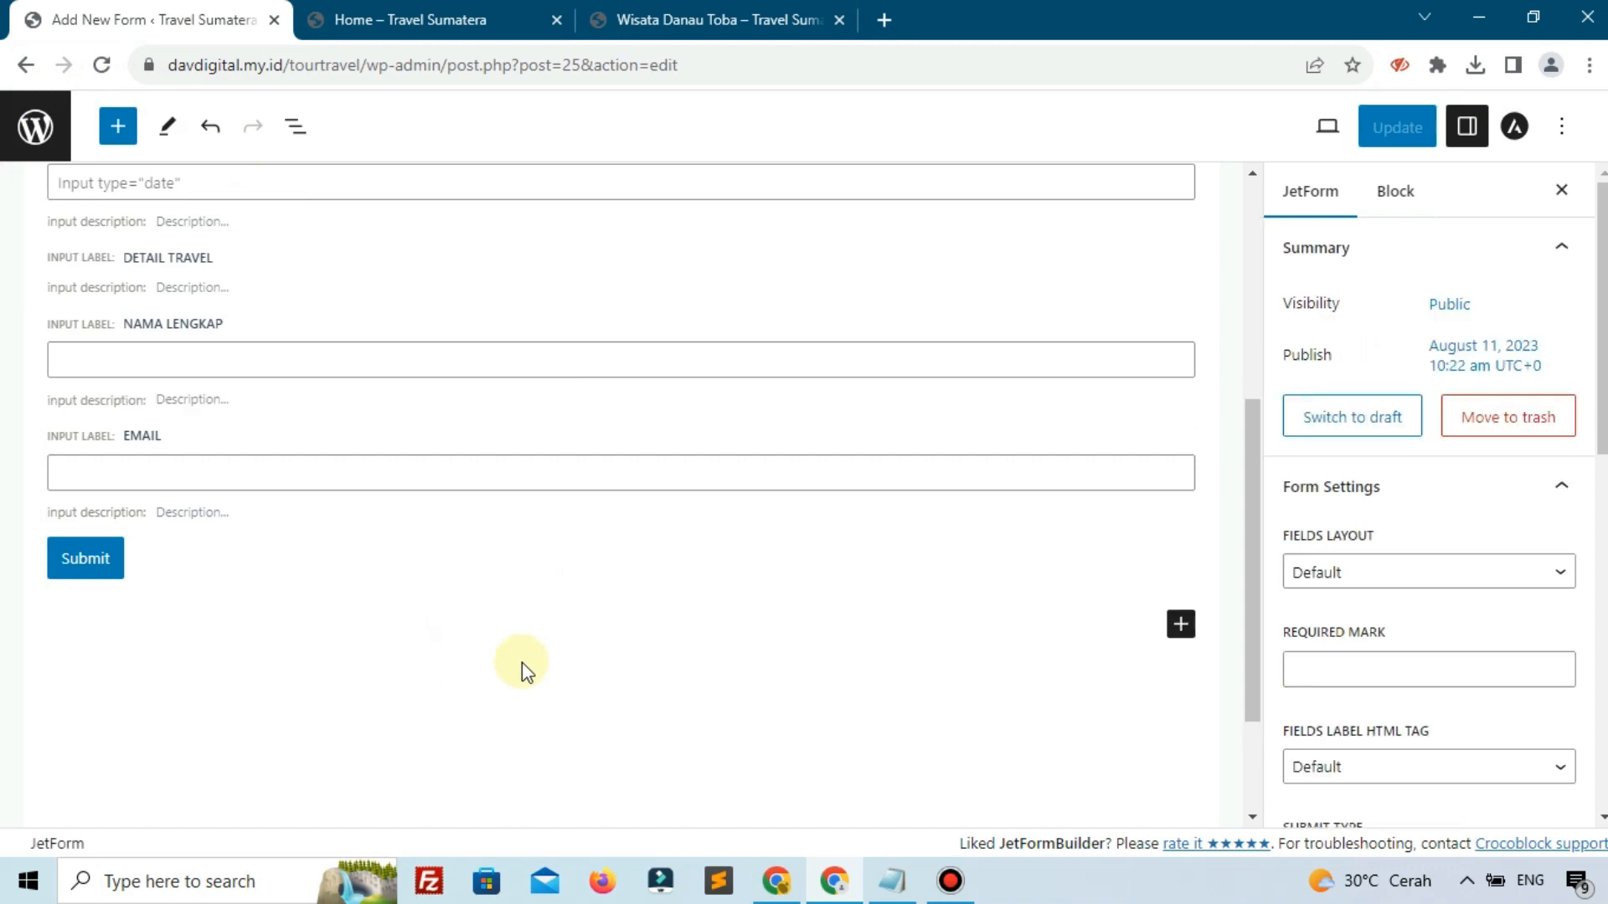
left_click(1180, 628)
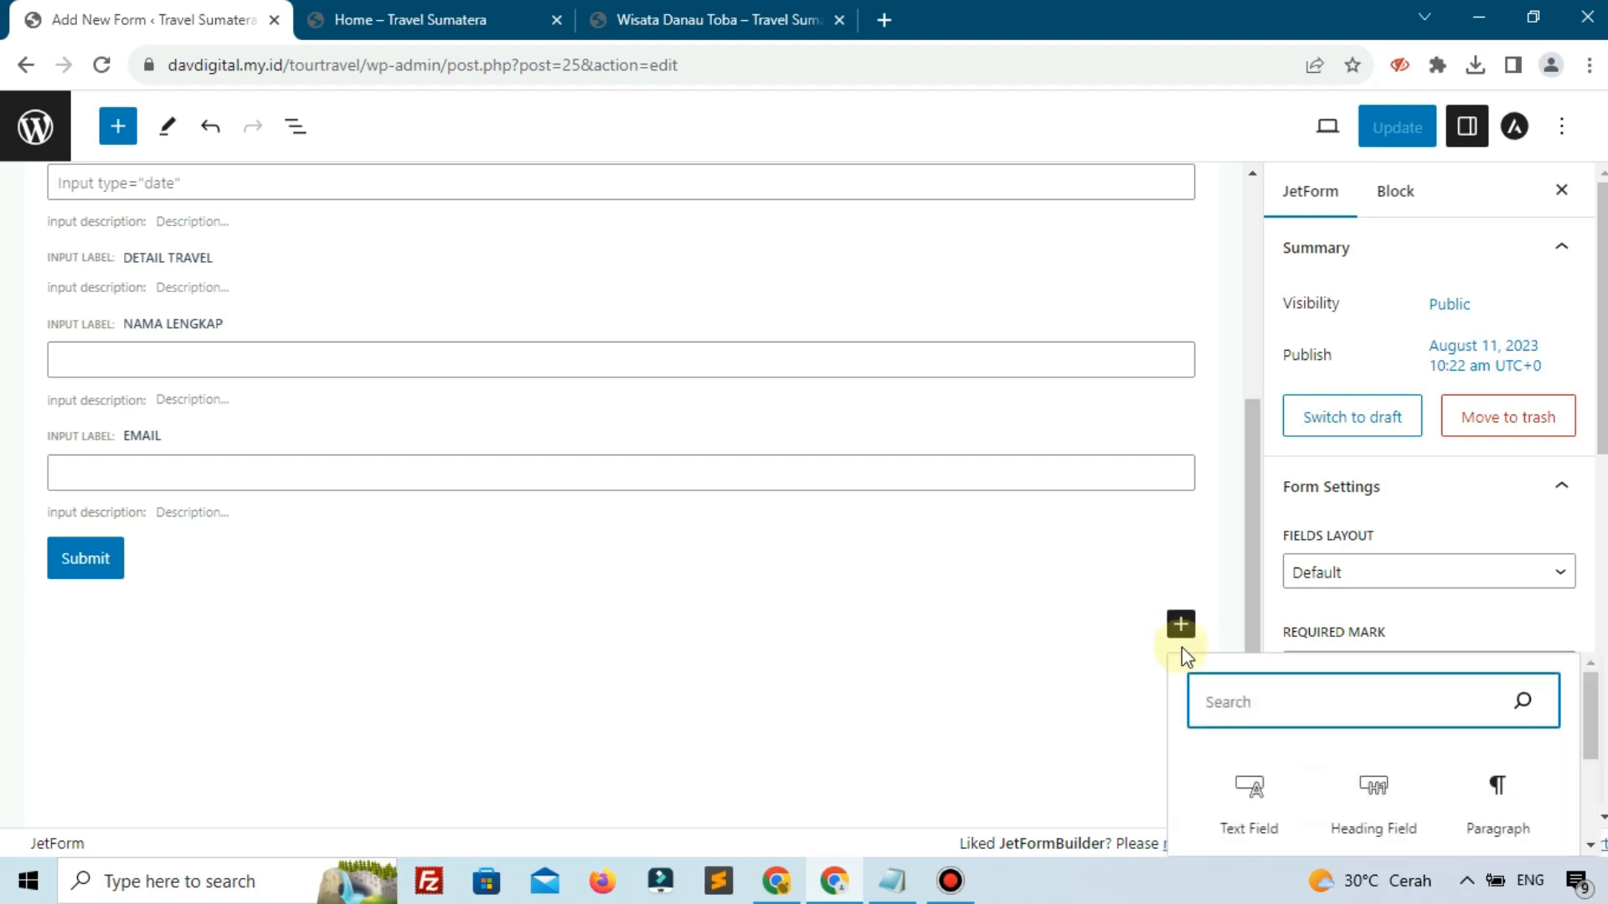
type("rad")
left_click(1243, 287)
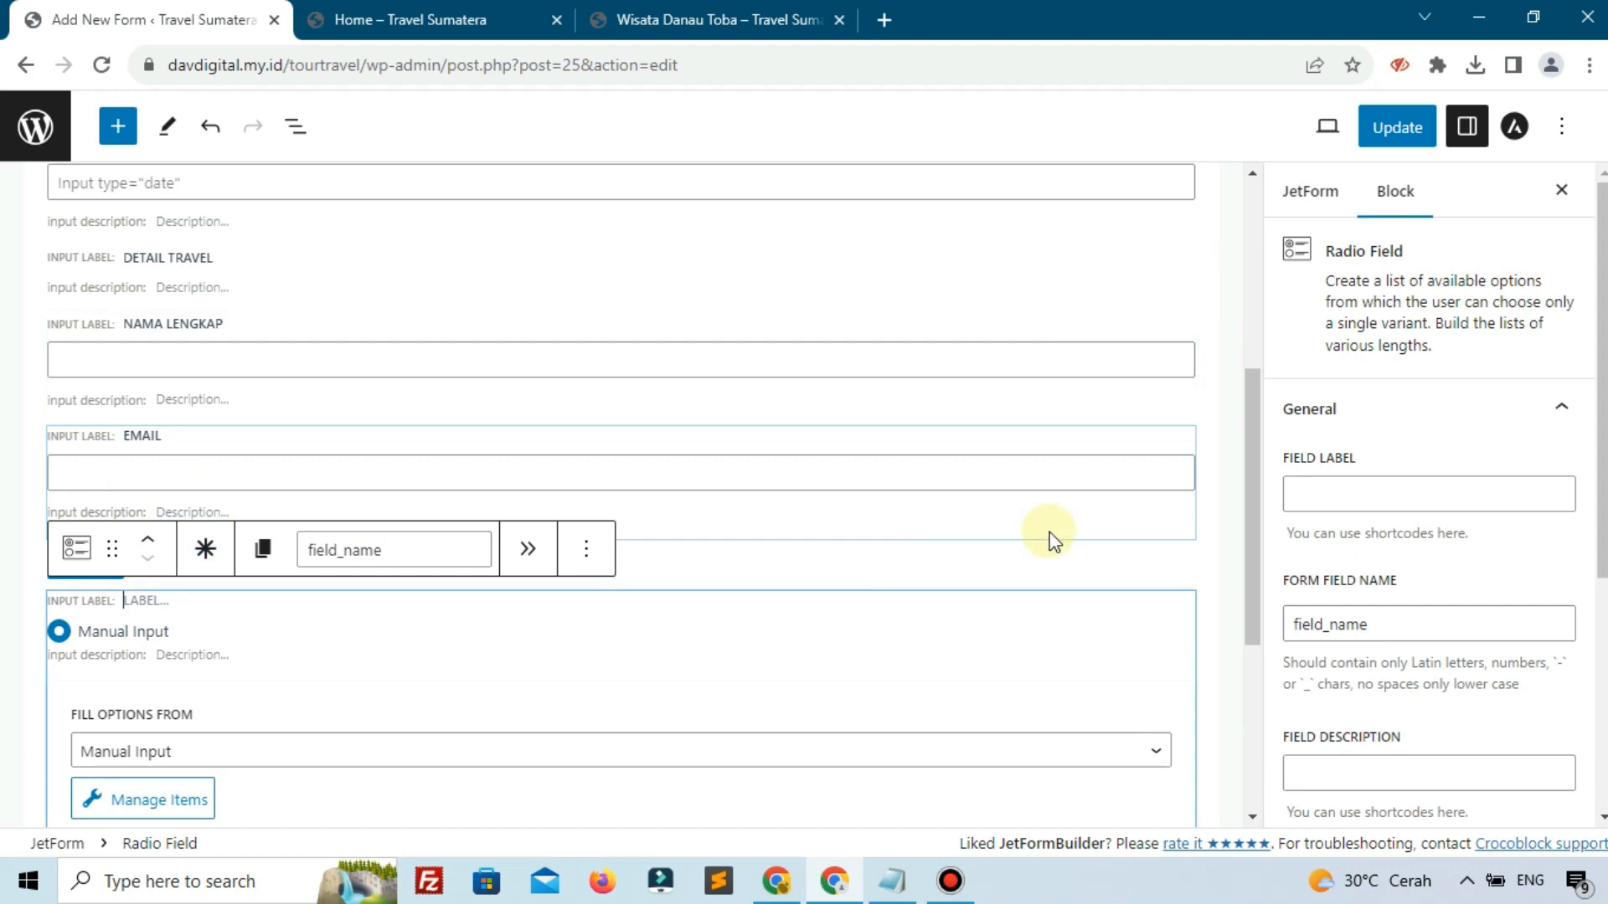
left_click(1314, 484)
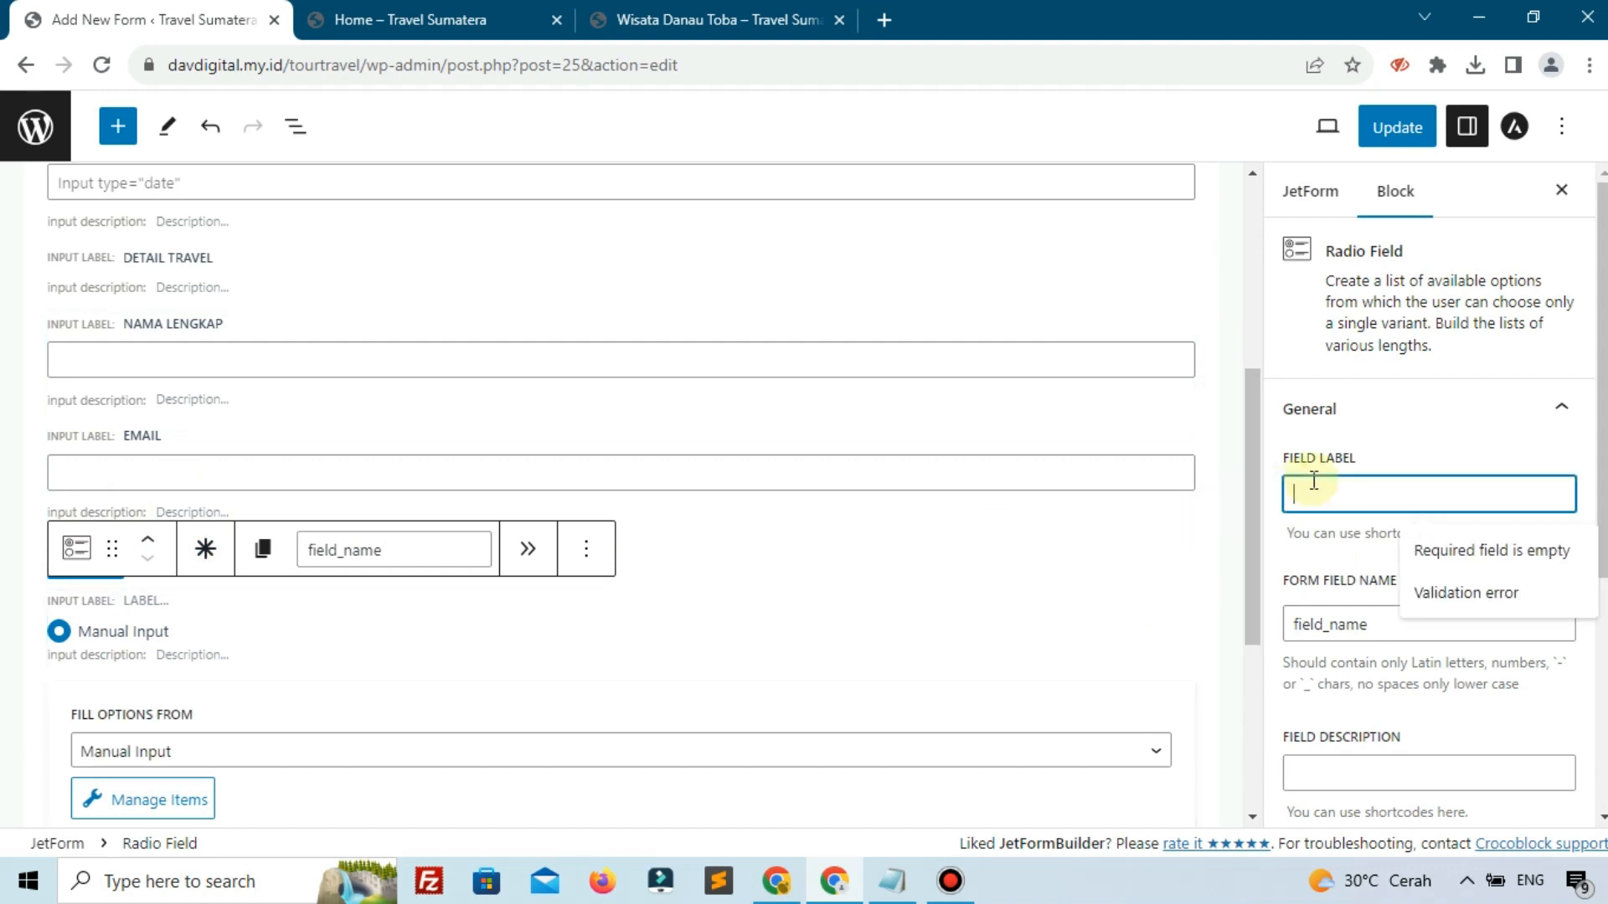
type("Jenis Kelamin")
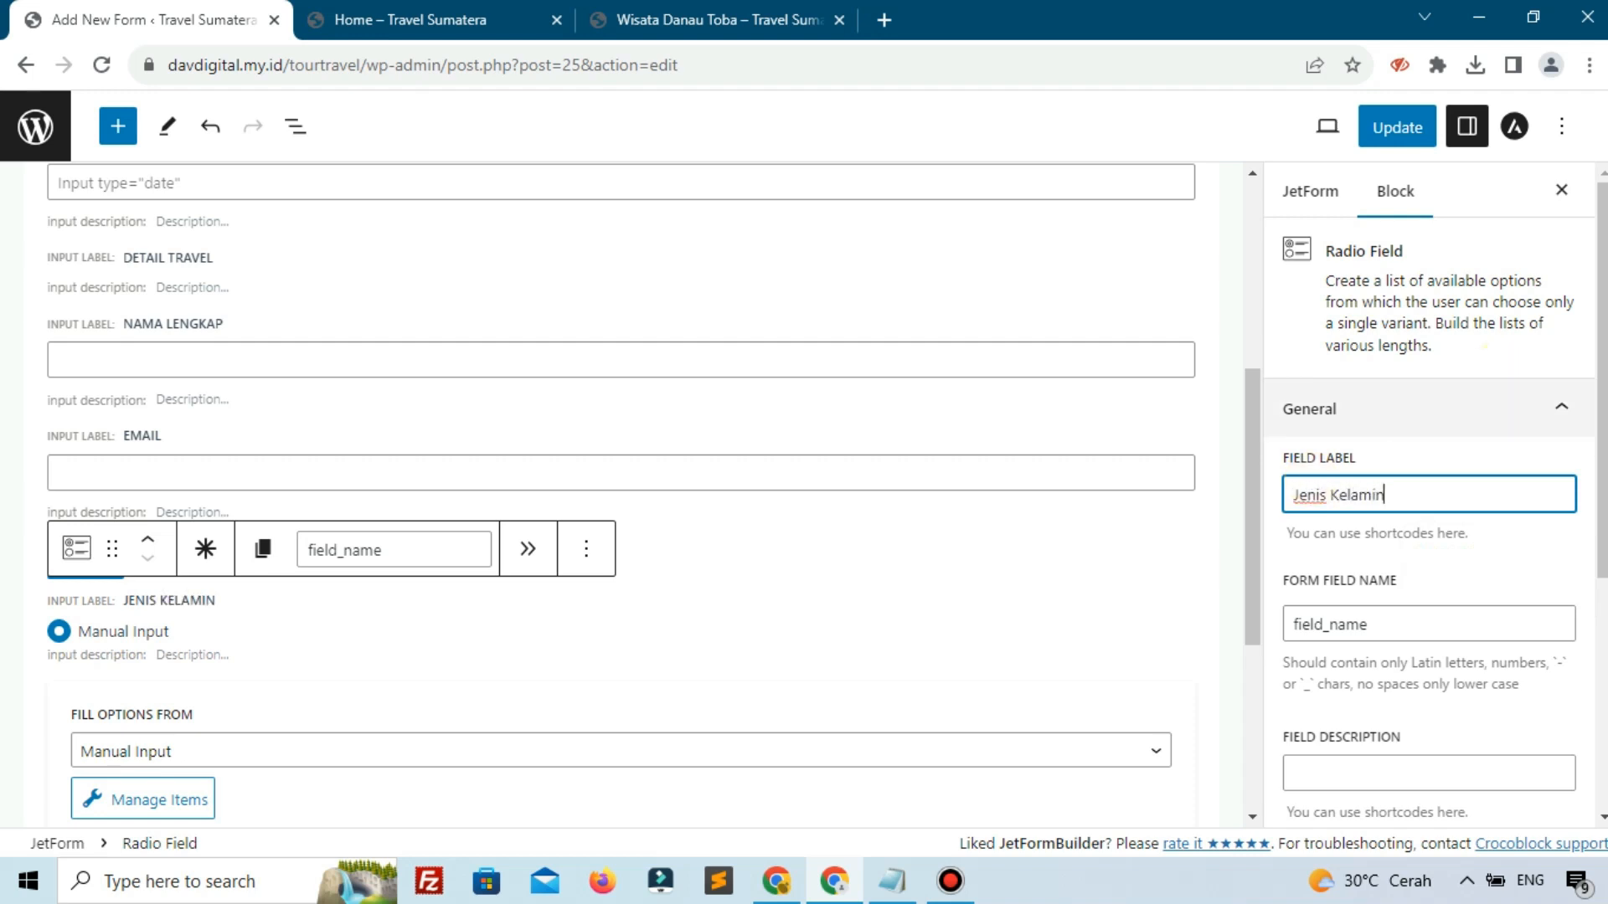
left_click(1525, 581)
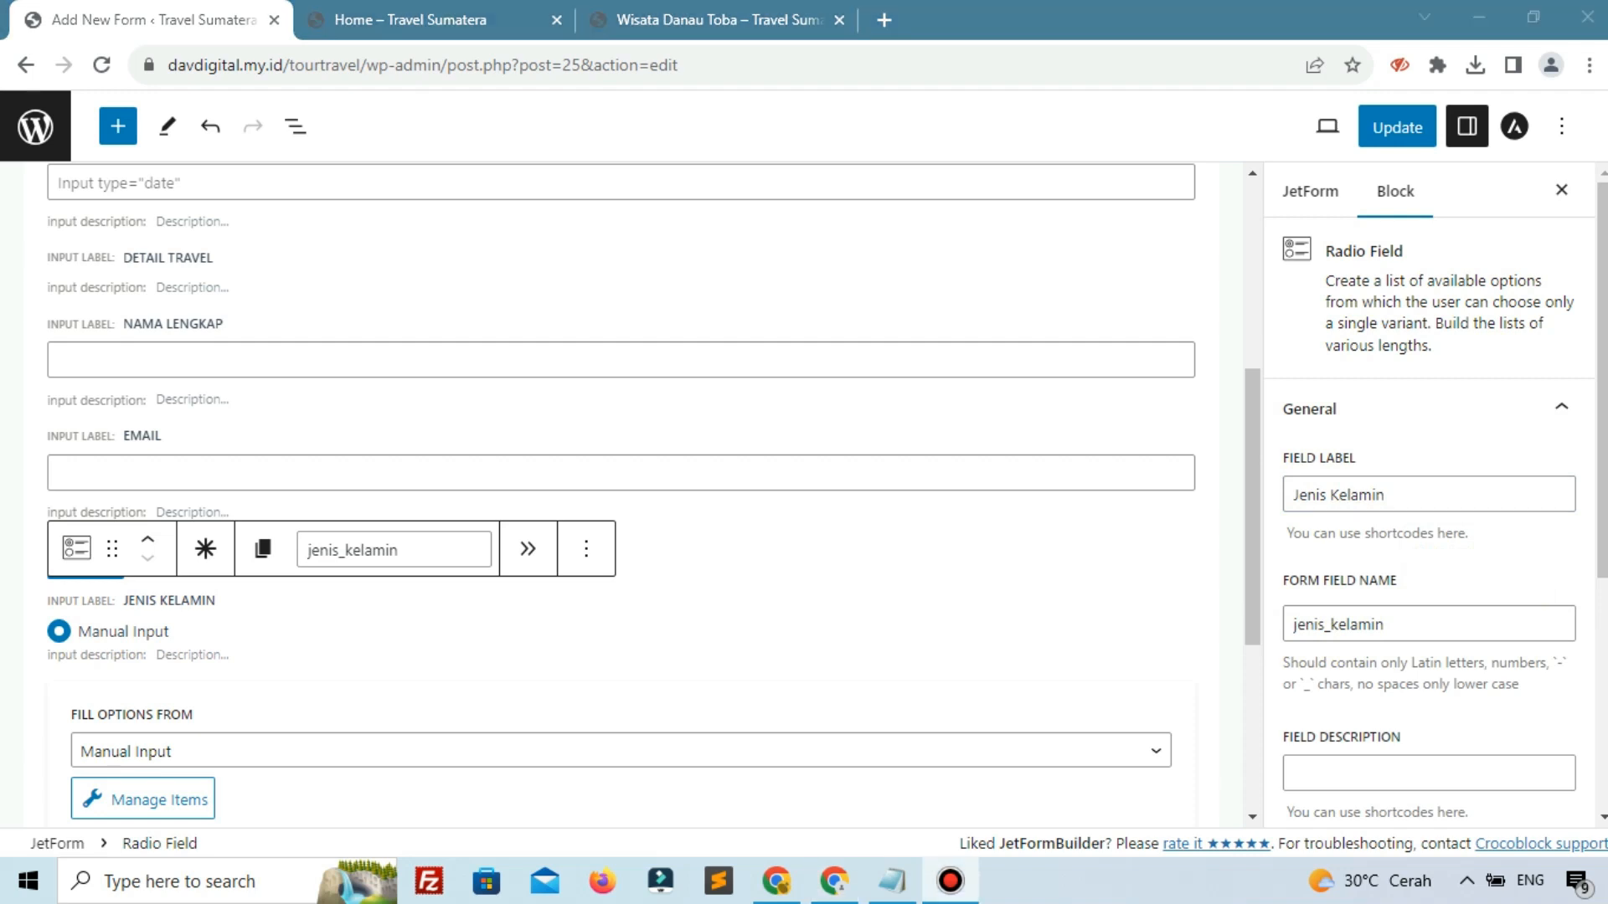
- Define the radio field's first manual option with "Laki - Laki" as its label, value and calculate entry
scroll(309, 577, "down", 1)
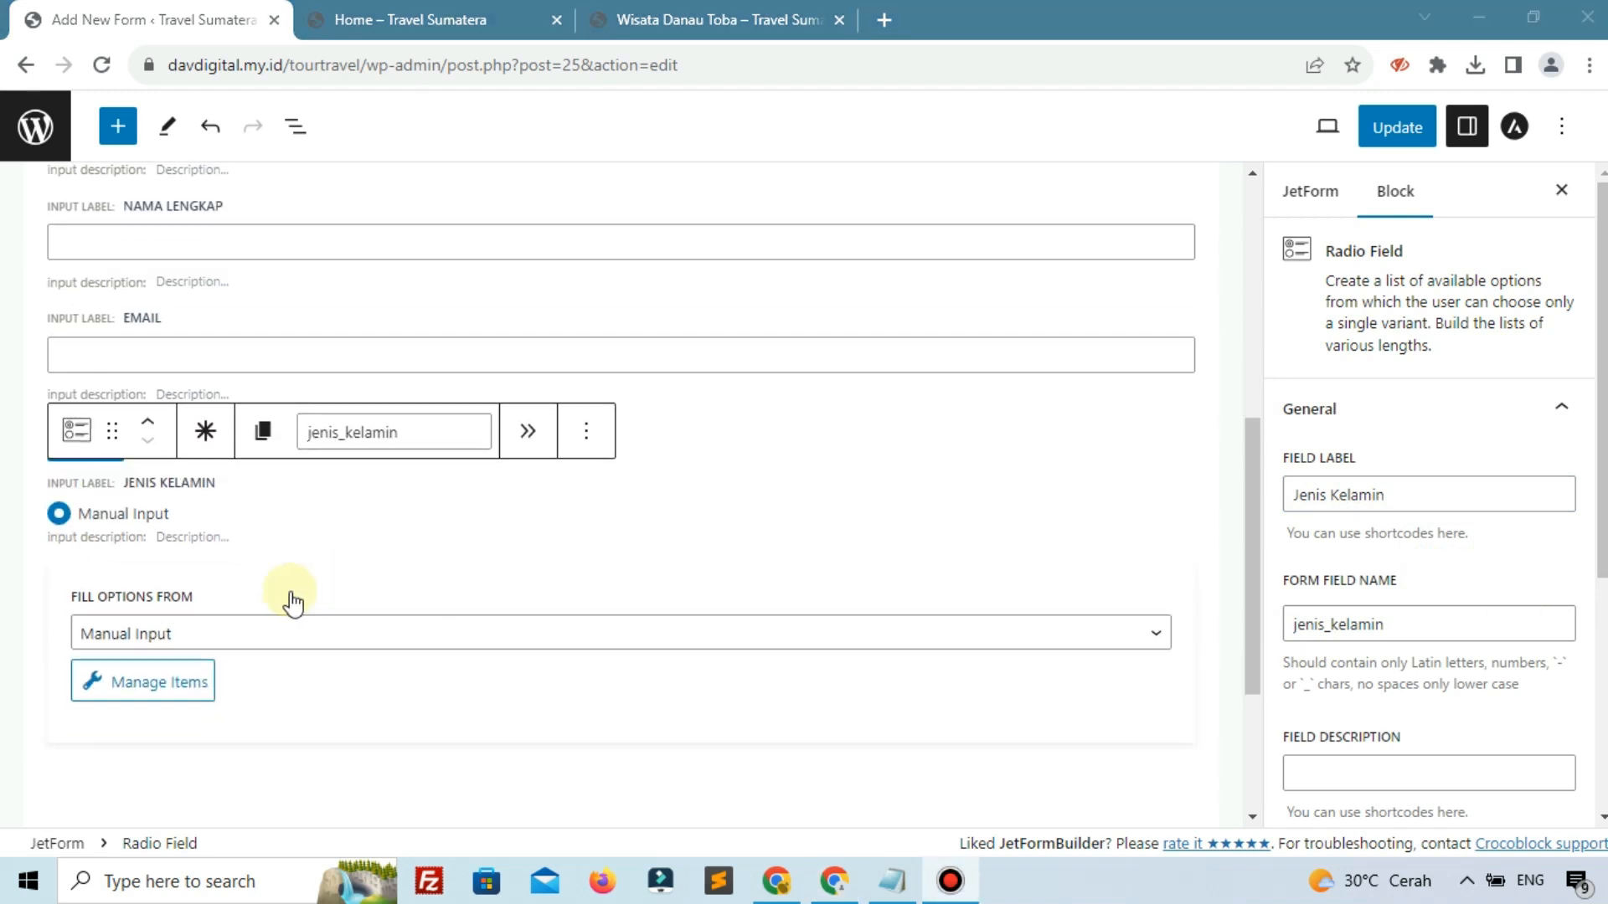
left_click(154, 676)
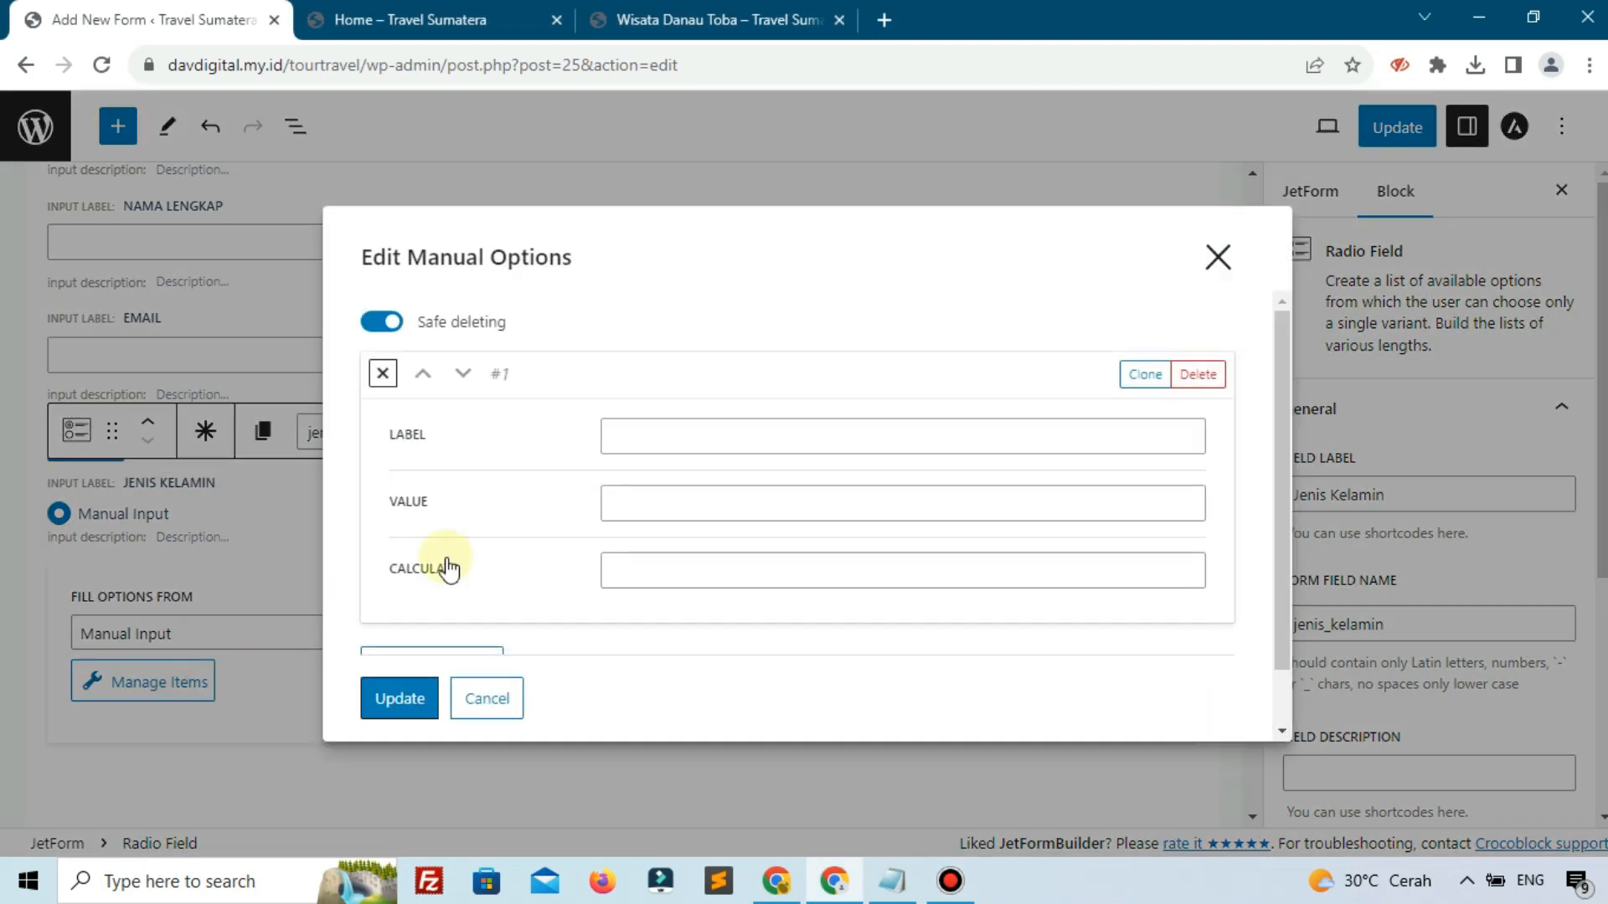
left_click(654, 438)
type("Laki - L")
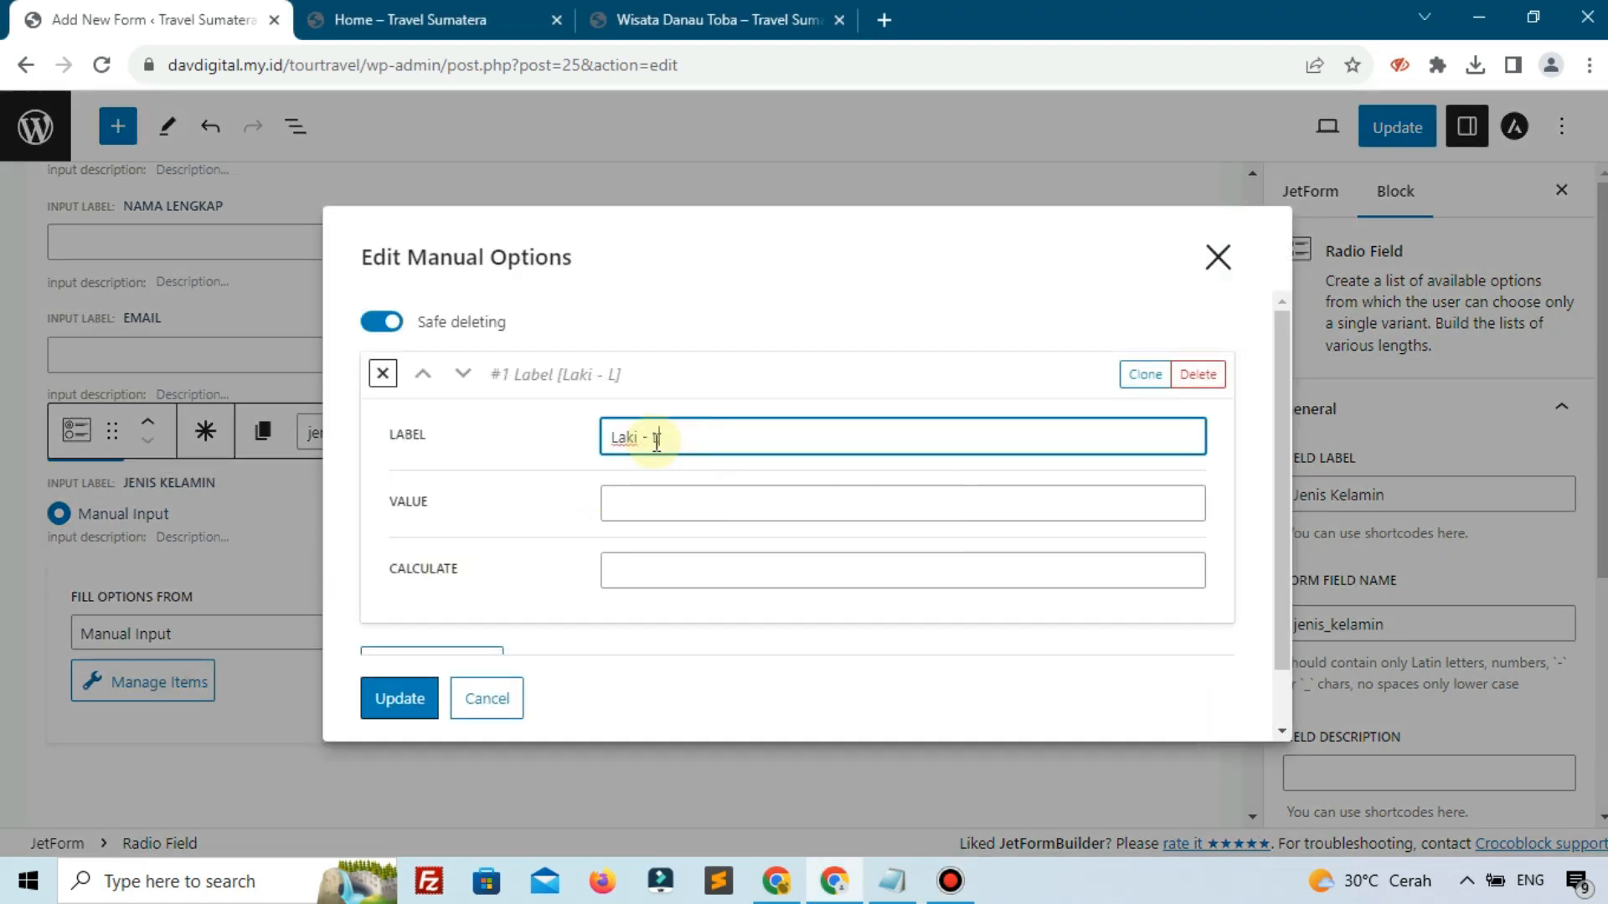
triple_click(656, 444)
key("ctrl+c")
left_click(679, 494)
key("ctrl+v")
left_click(675, 572)
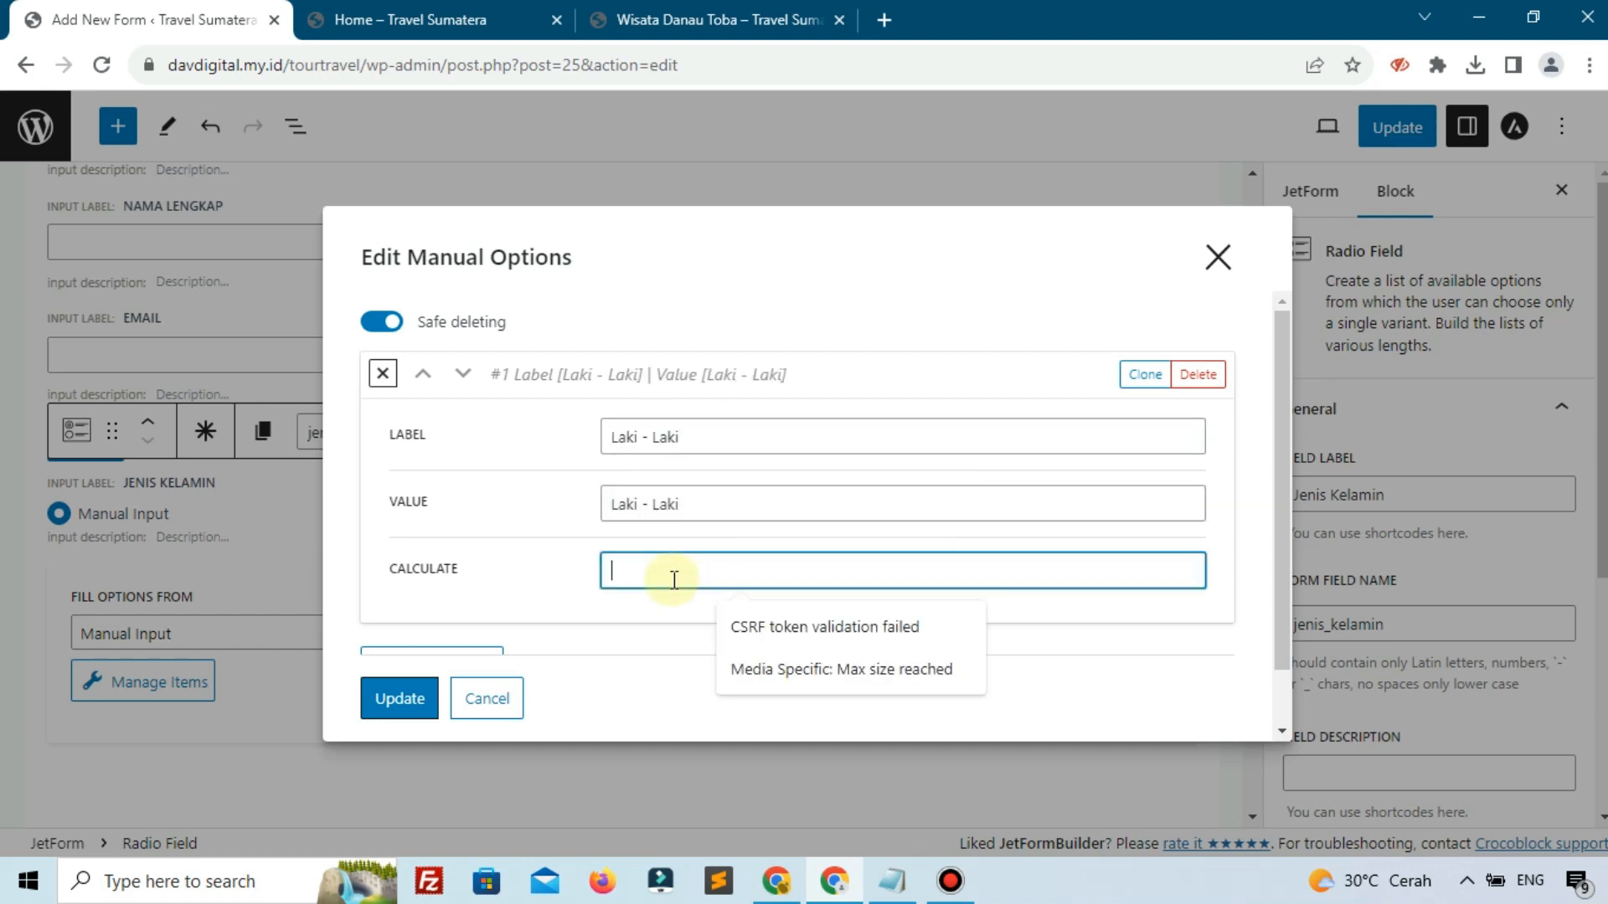
key("ctrl+v")
left_click(385, 710)
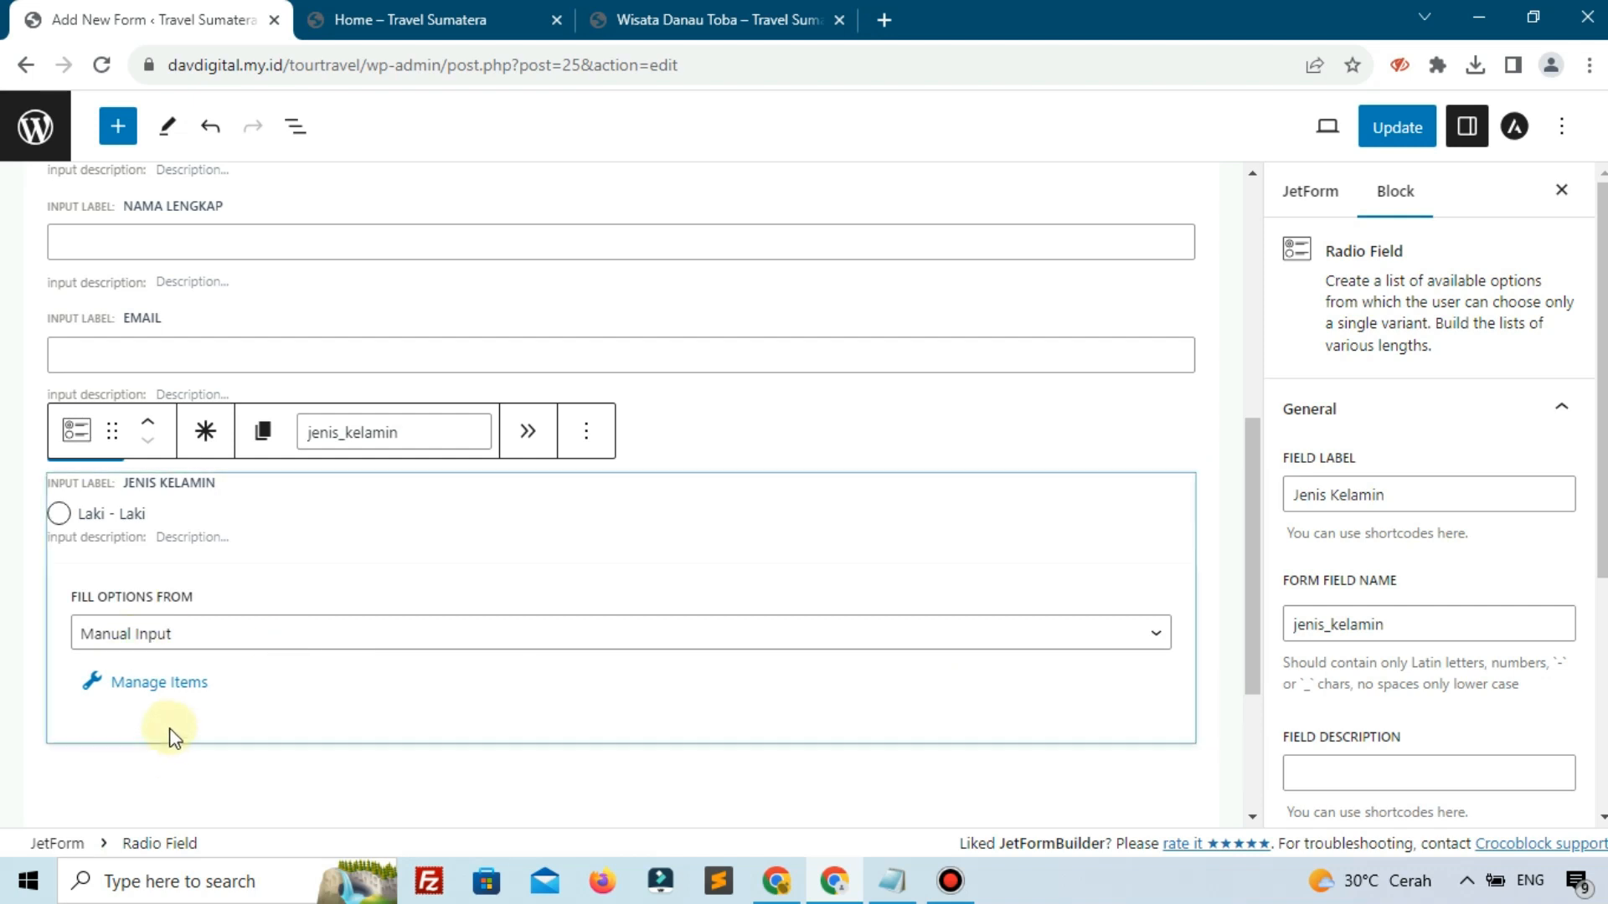
- Add a second manual option with "Perempuan" as label, value and calculate entry, and move the Jenis Kelamin field above the Submit button
left_click(157, 653)
left_click(152, 657)
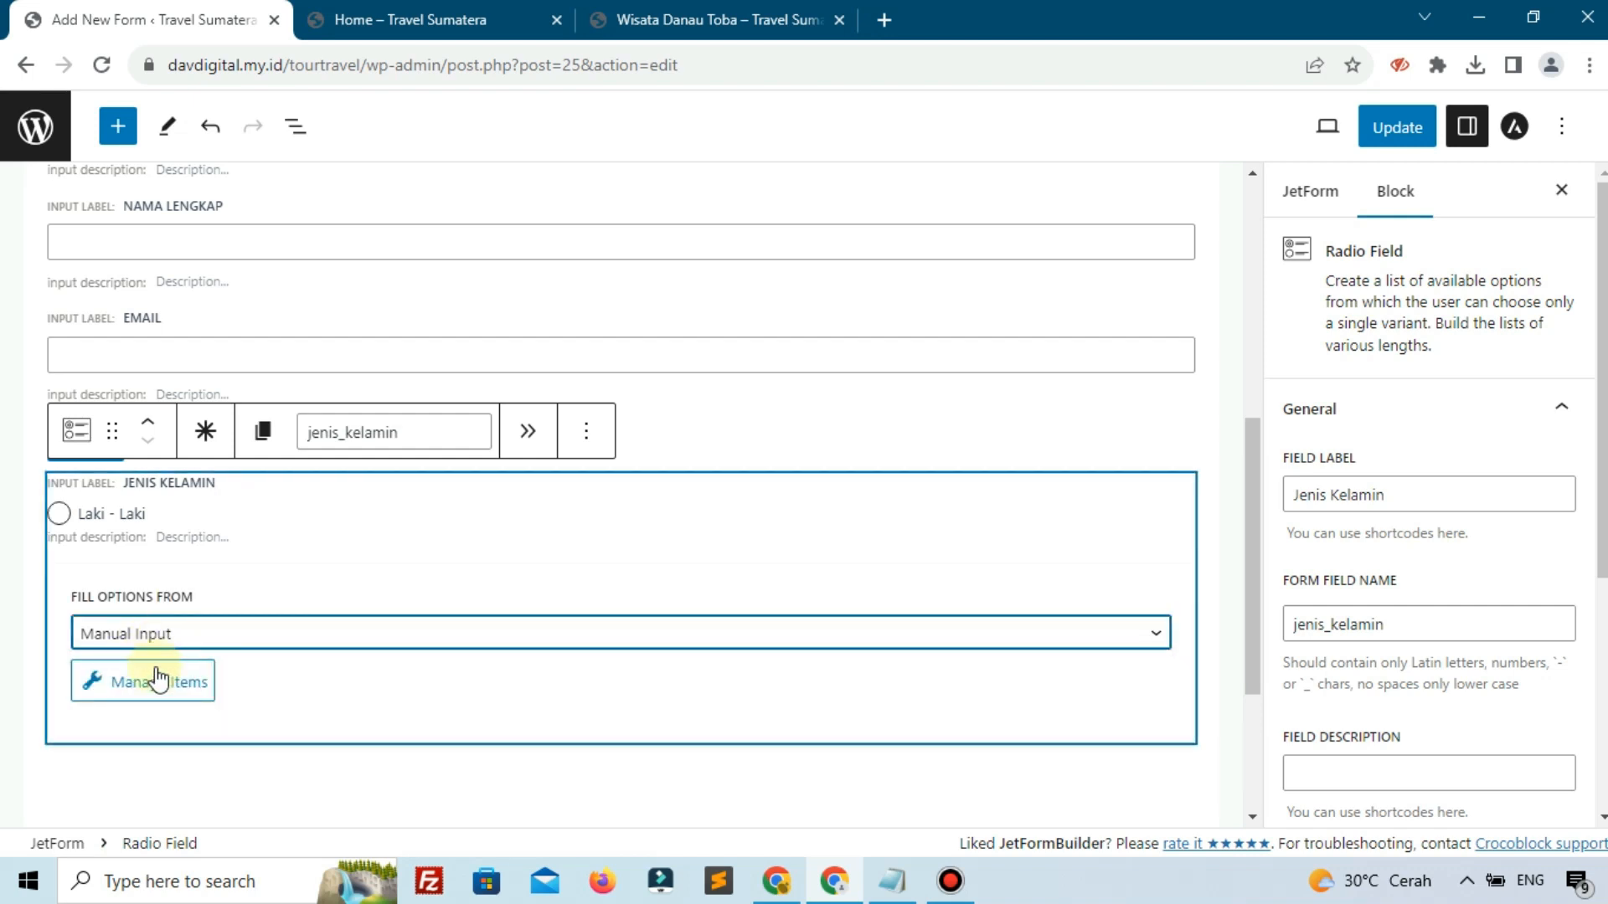
left_click(152, 682)
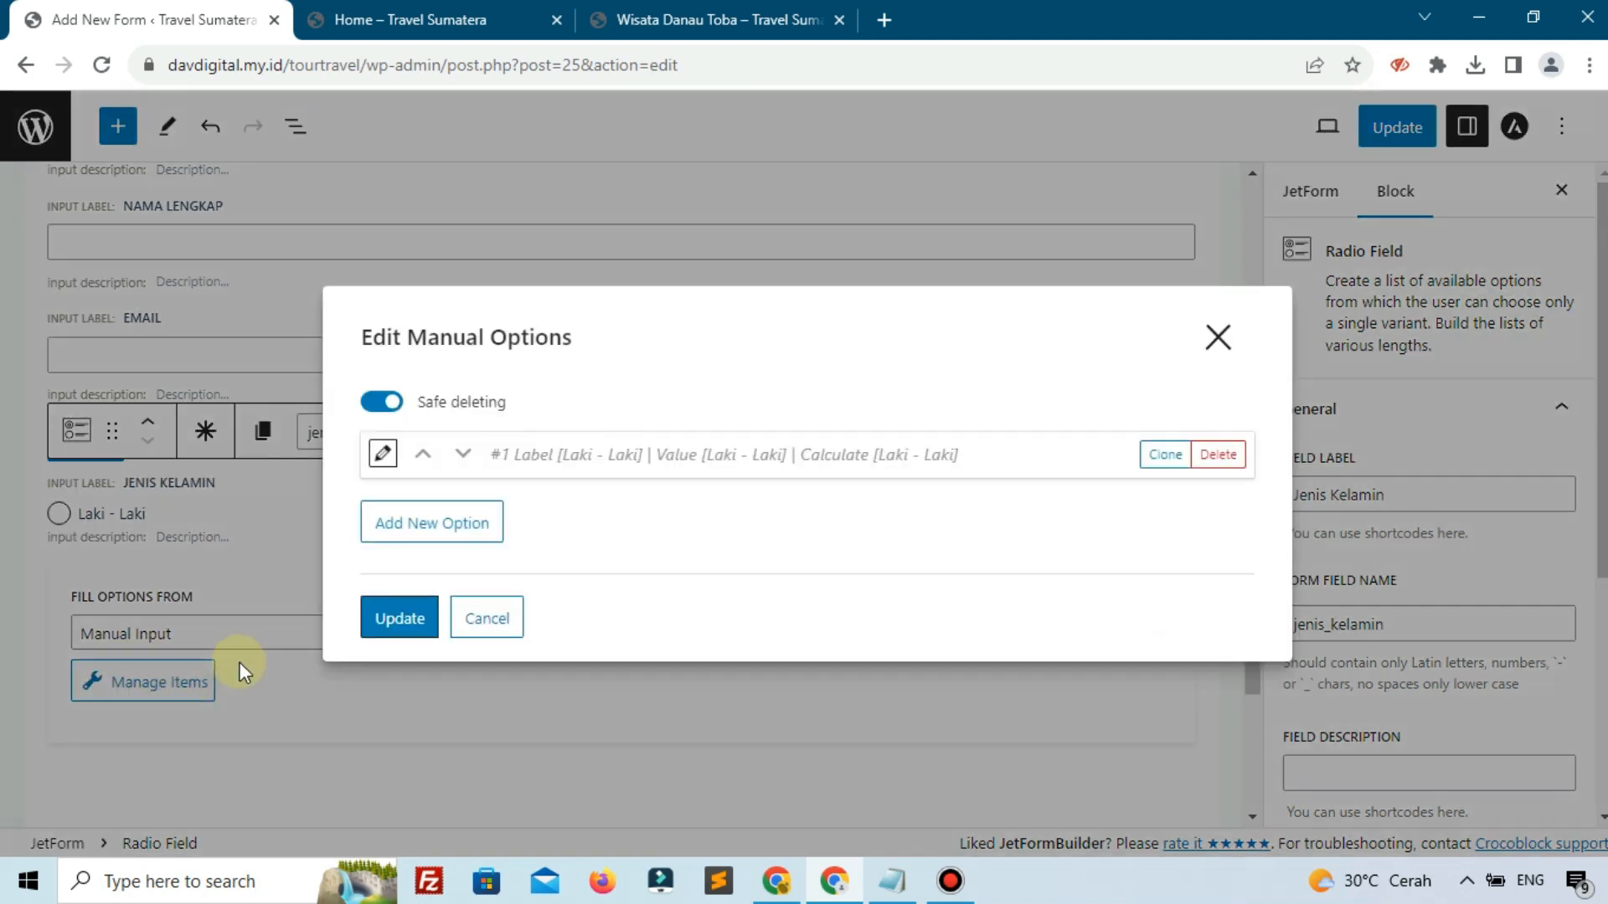
left_click(416, 524)
left_click(682, 507)
type("Perempuan")
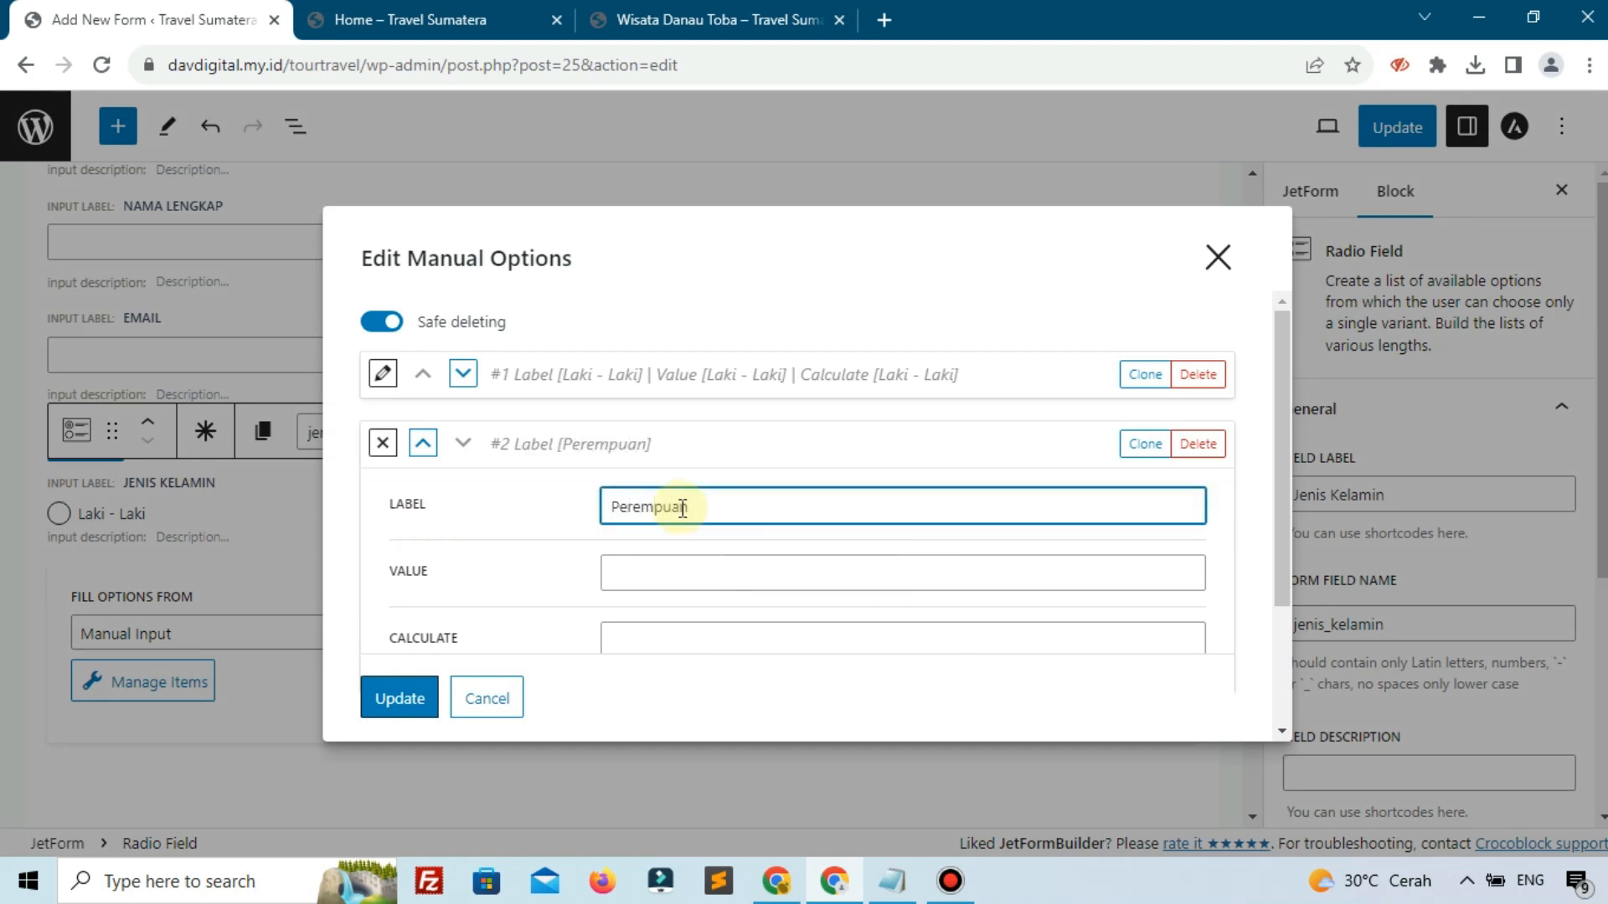
double_click(683, 508)
key("ctrl+c")
left_click(670, 560)
key("ctrl+v")
scroll(662, 581, "down", 2)
left_click(656, 522)
key("ctrl+v")
left_click(416, 705)
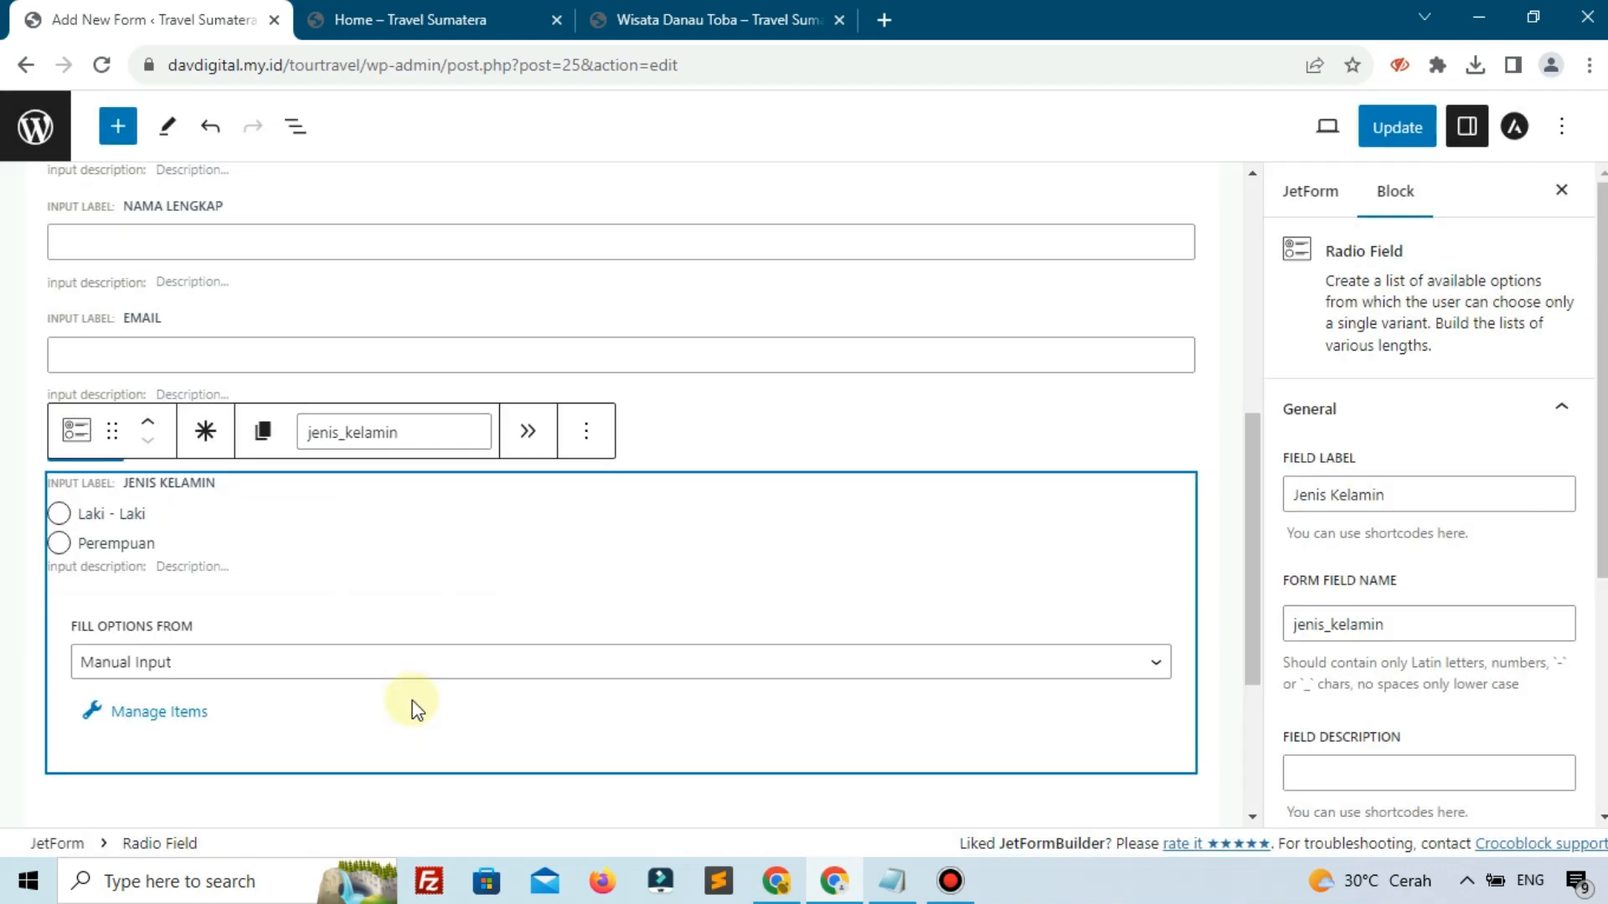
left_click(150, 429)
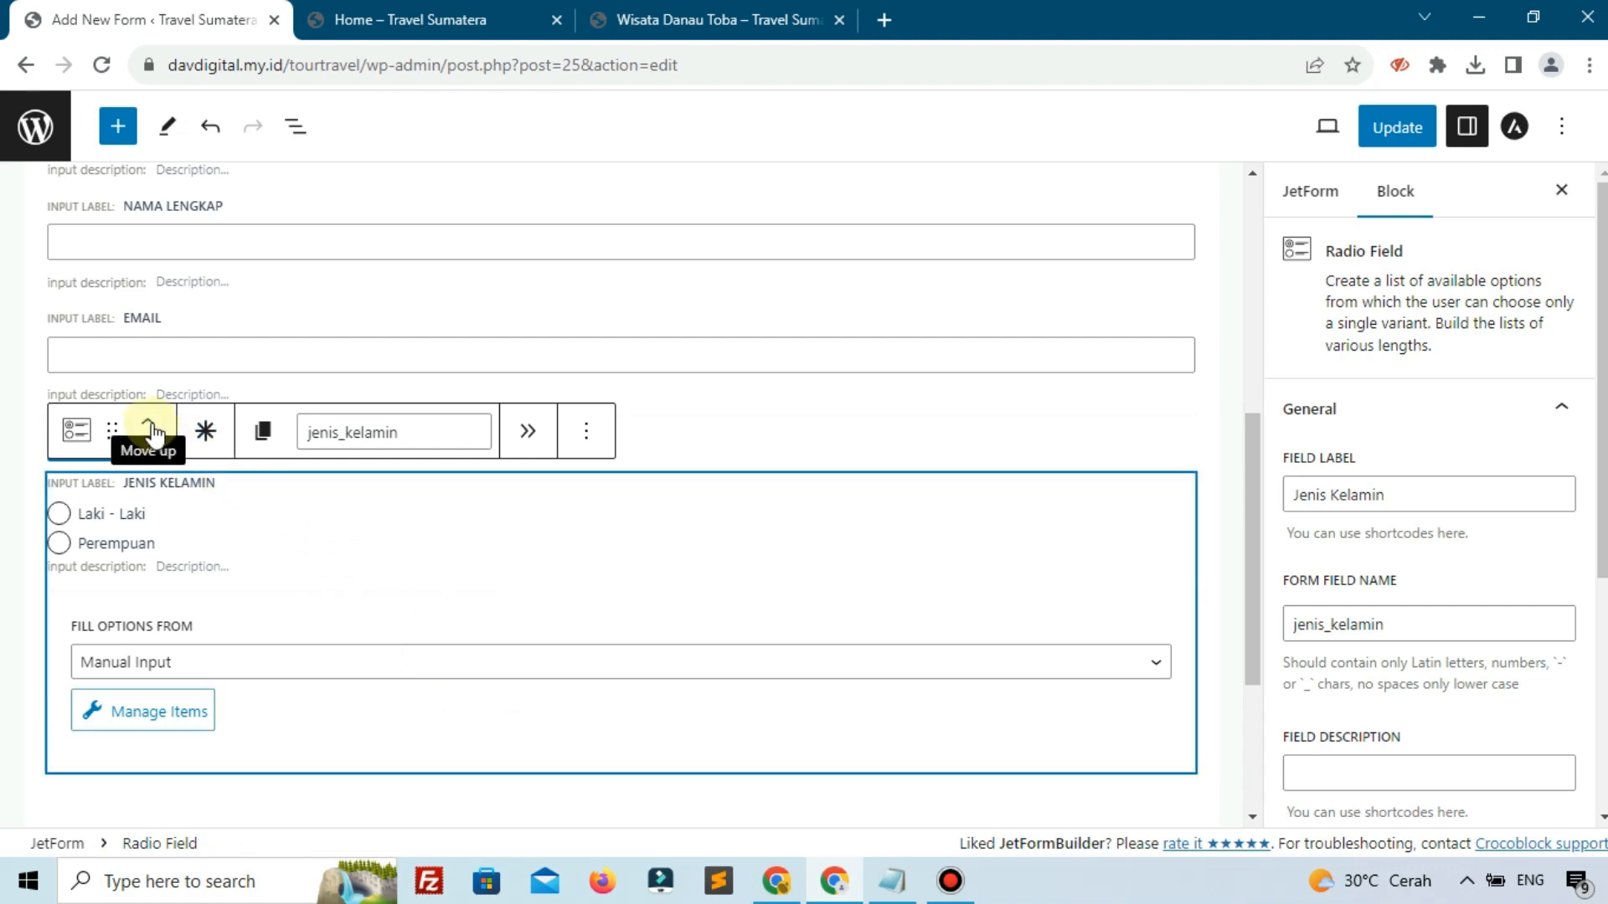
- Add a text field labelled "Telephone" with the form field name "telephone" and move it above the Submit button
scroll(240, 779, "down", 3)
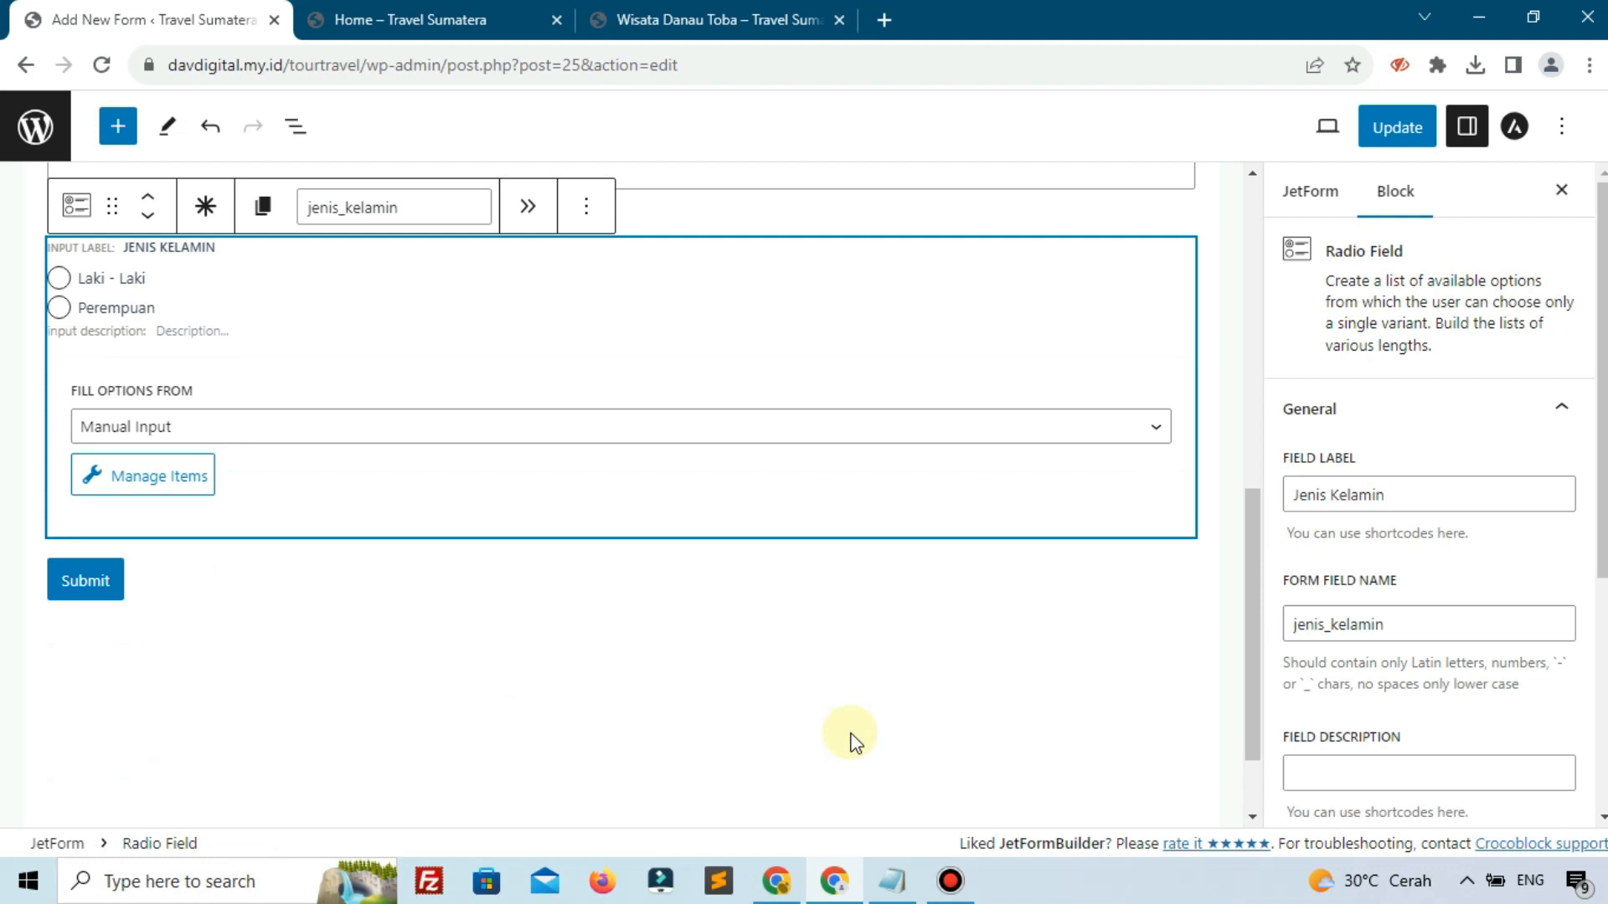
left_click(1062, 732)
left_click(1178, 449)
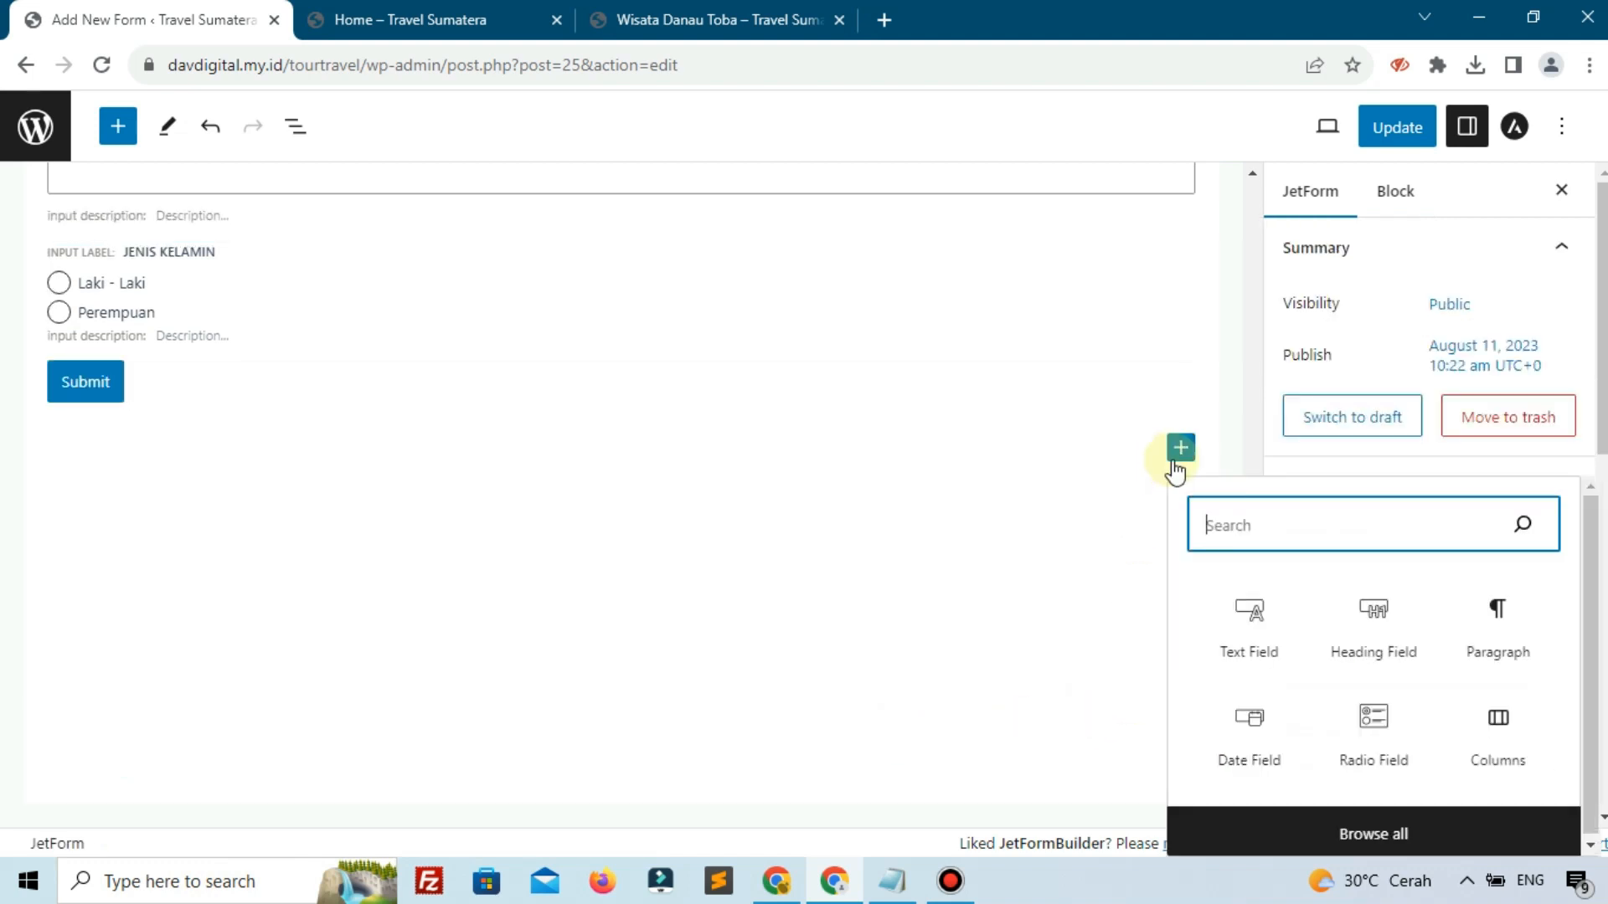
left_click(1264, 638)
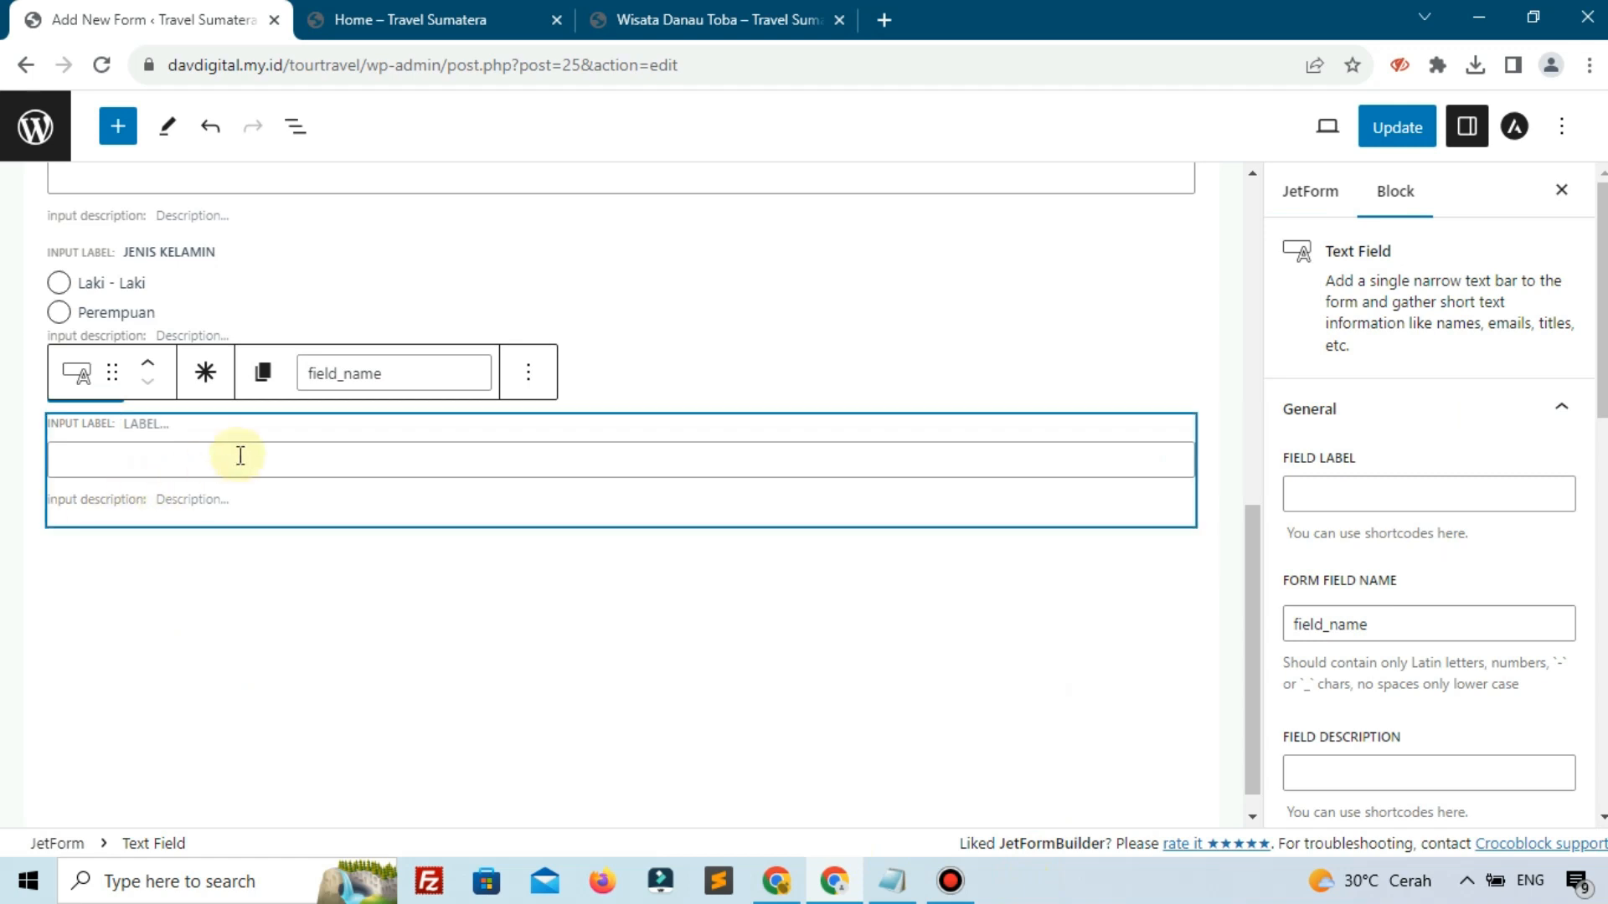
left_click(1317, 496)
type("Telephone")
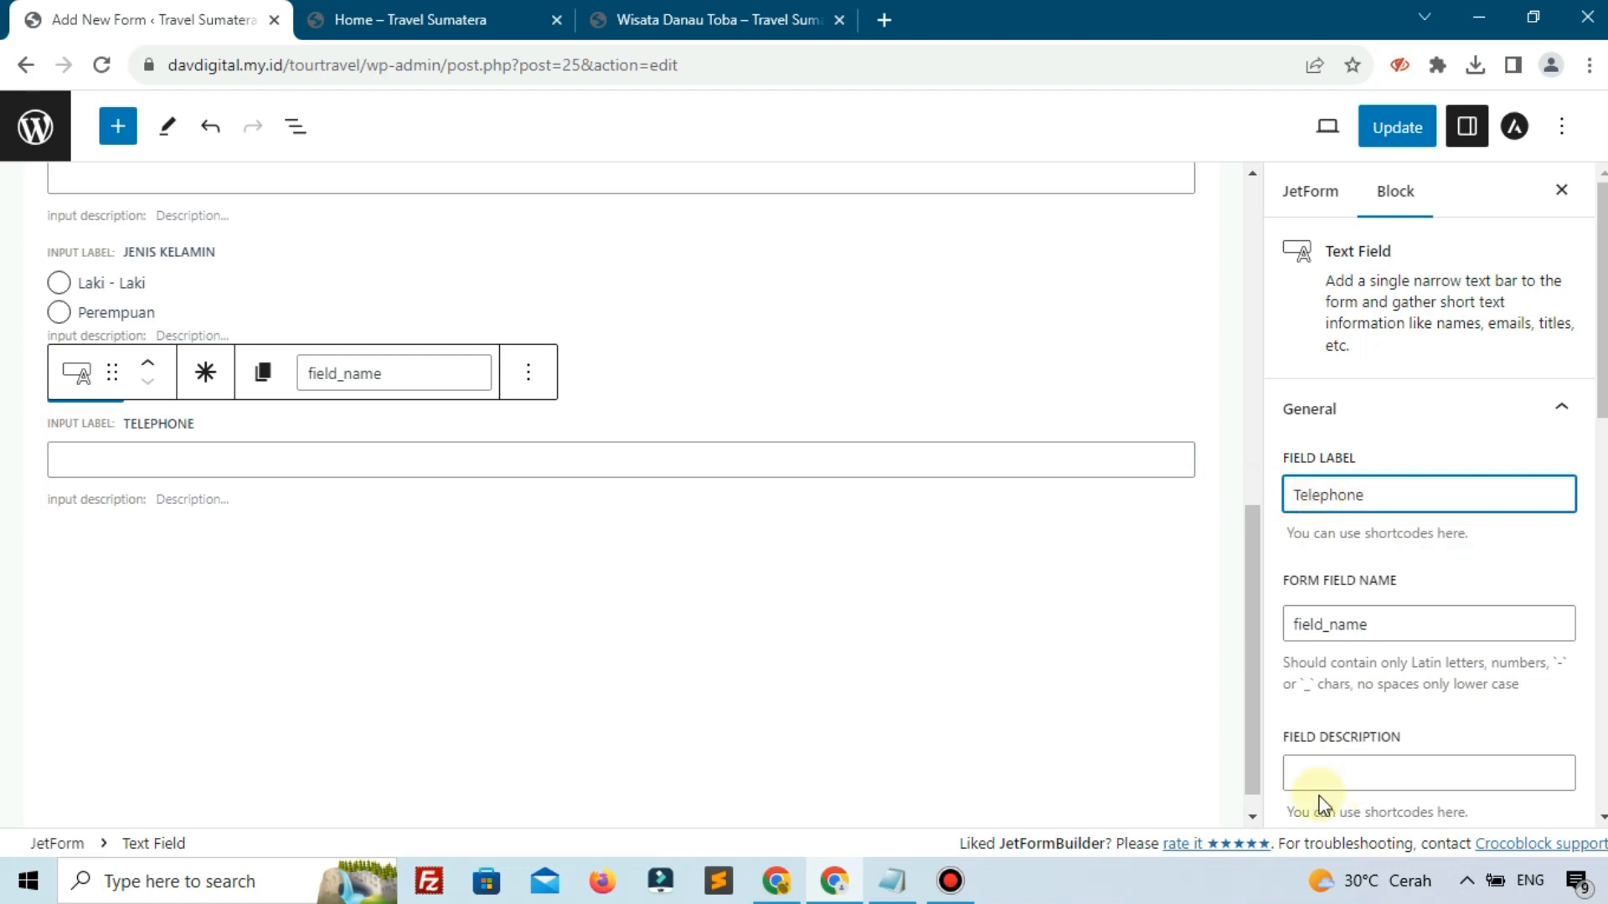
left_click(1471, 561)
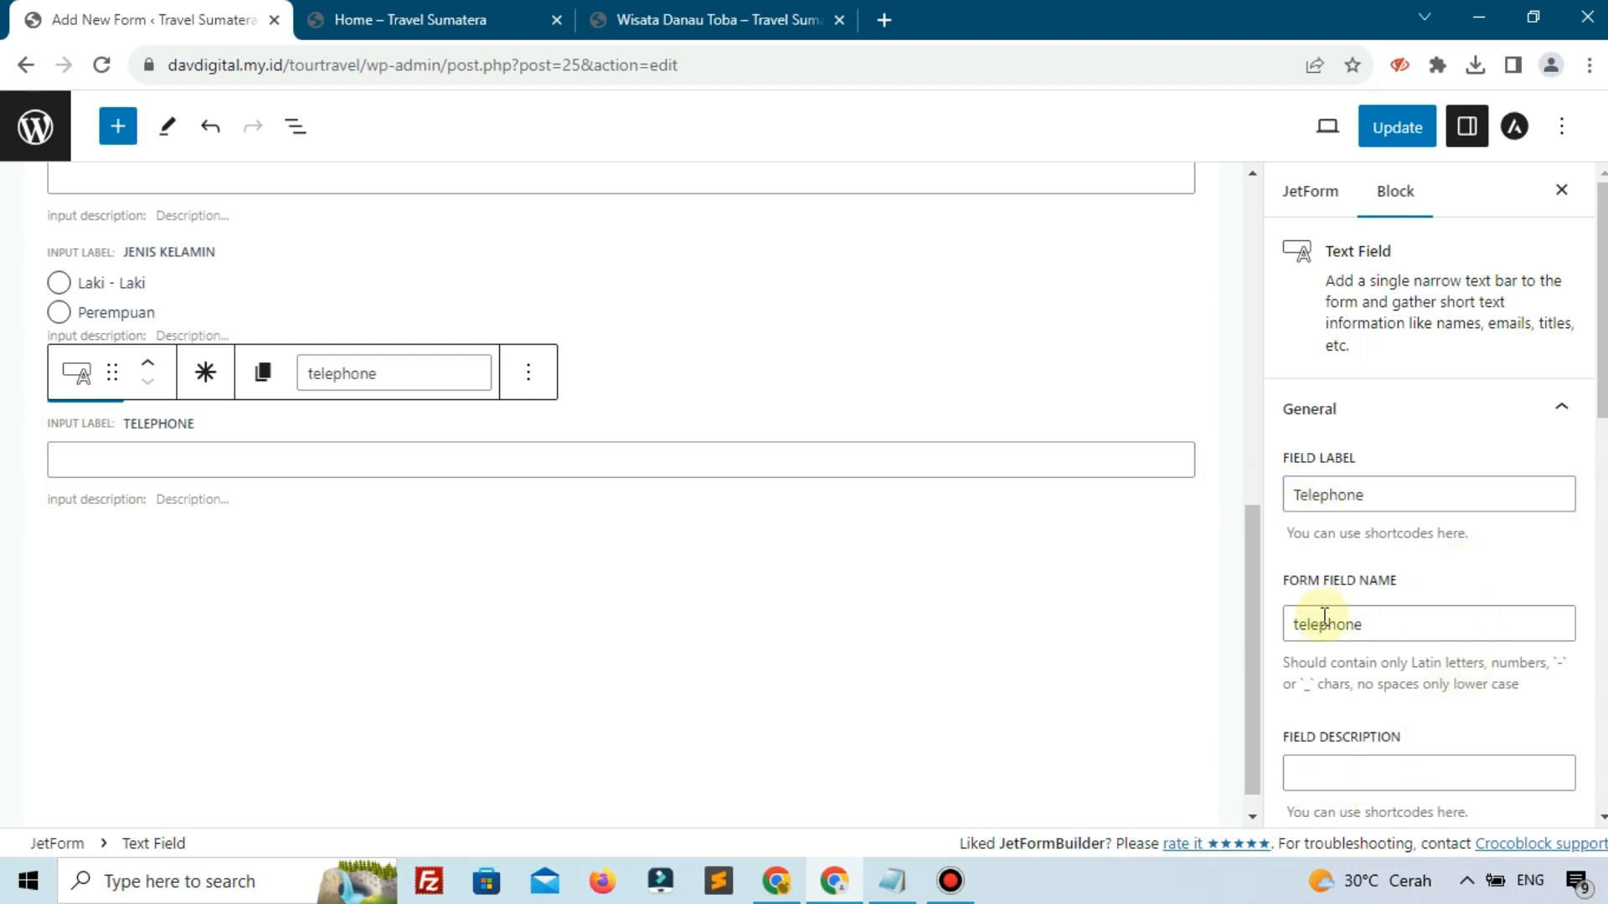
scroll(628, 628, "up", 3)
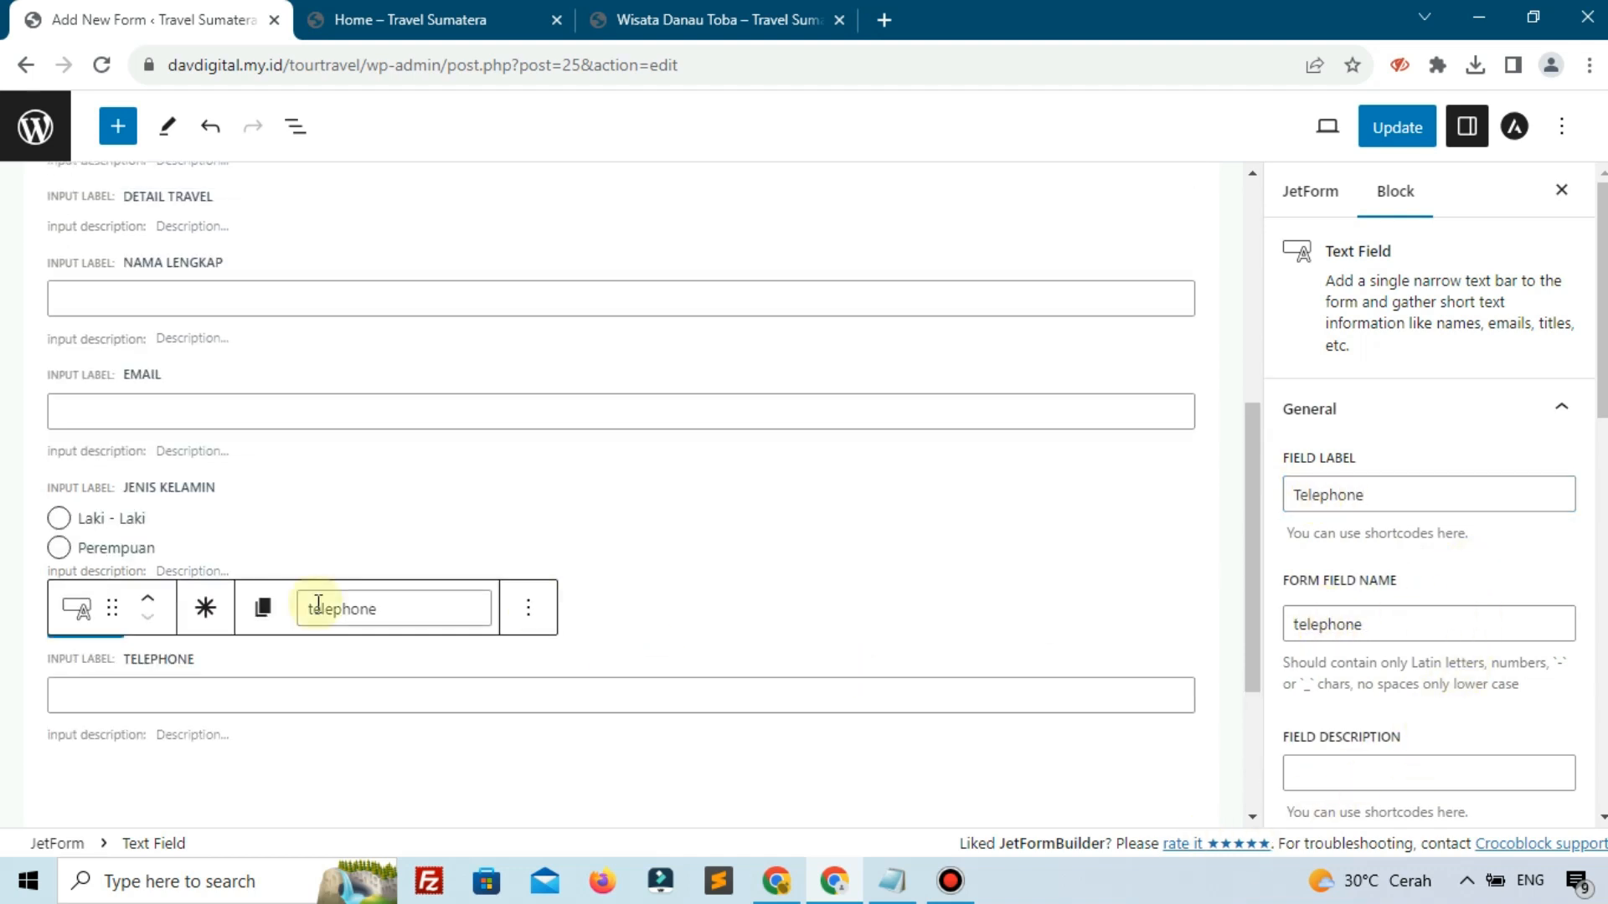
left_click(145, 598)
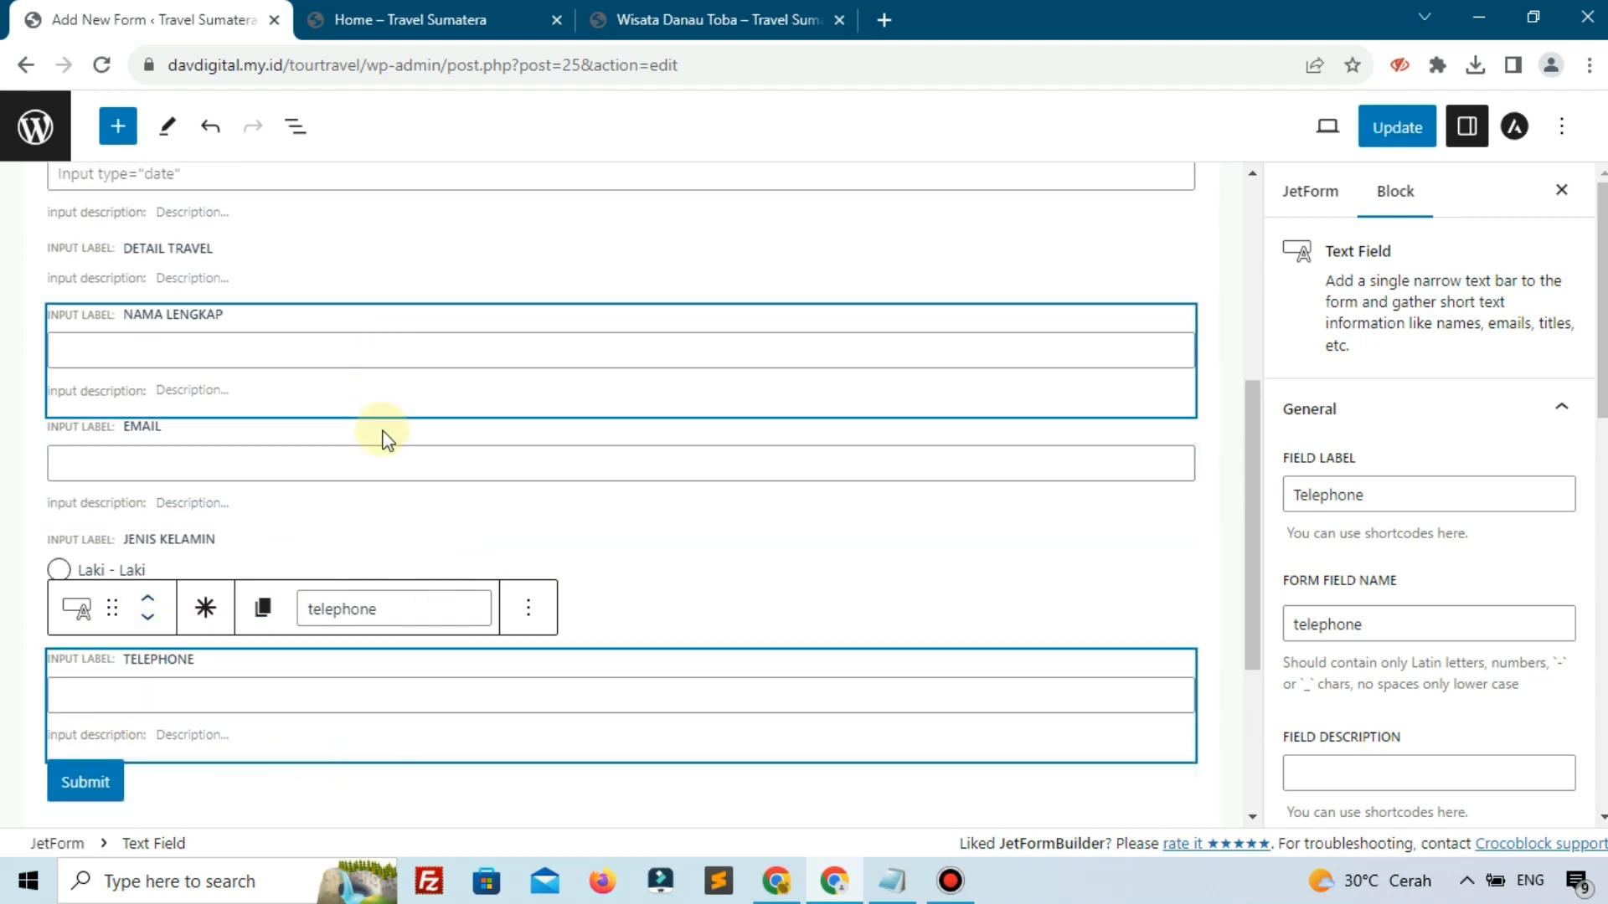
- Set the Email field's field type to Email and deselect the field
left_click(298, 459)
scroll(1454, 602, "down", 4)
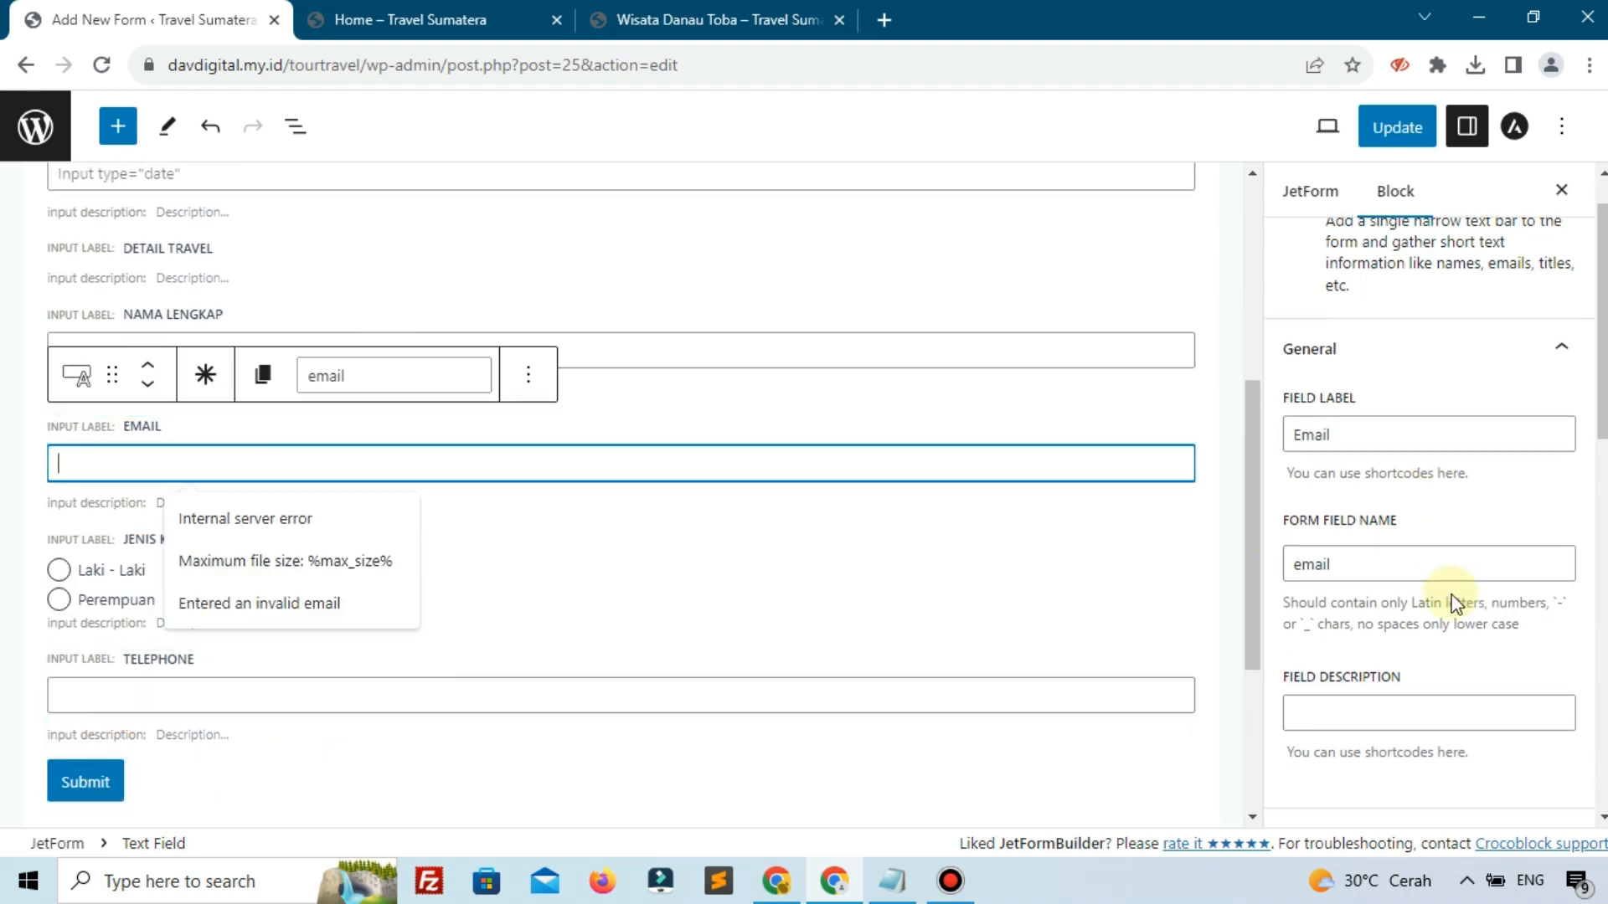
scroll(1436, 636, "down", 4)
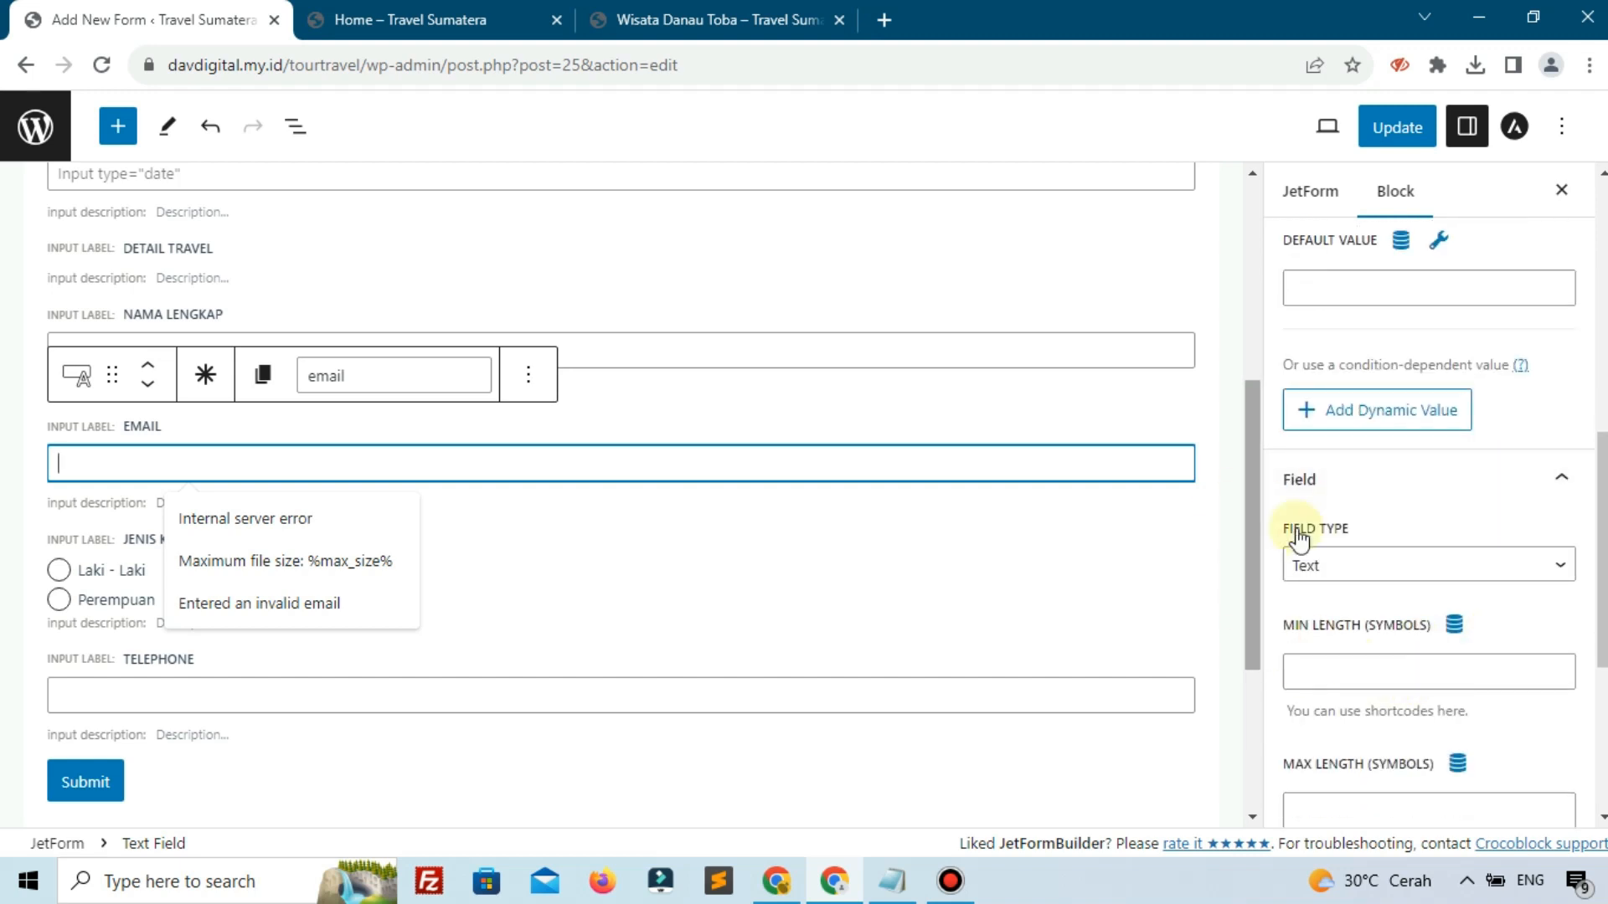
left_click(1383, 578)
left_click(1329, 613)
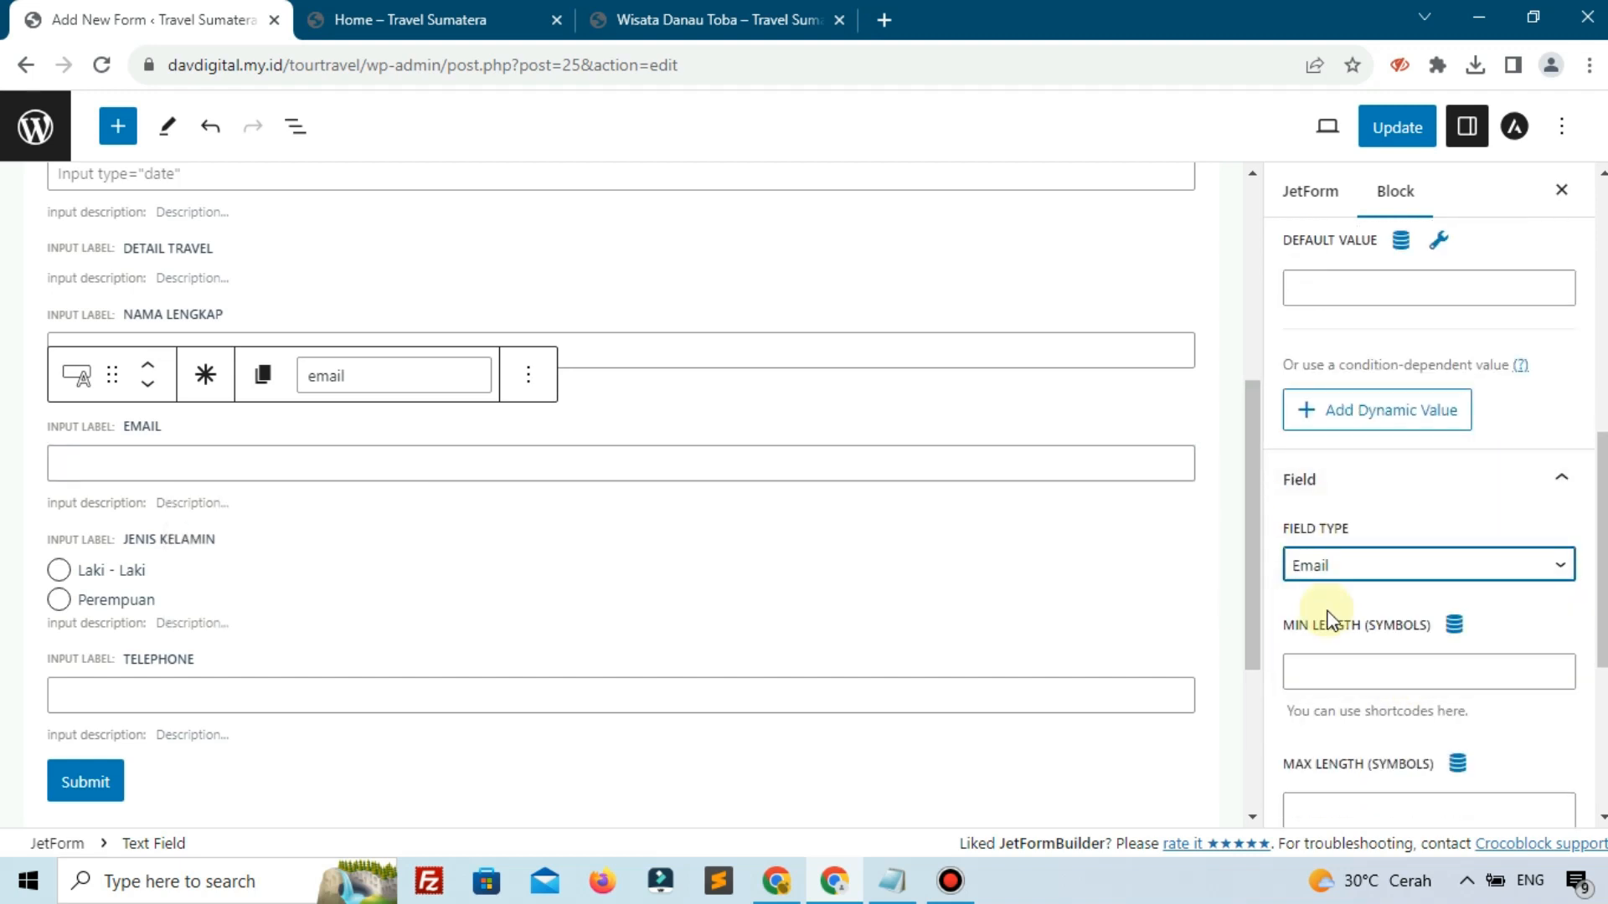
scroll(872, 585, "down", 3)
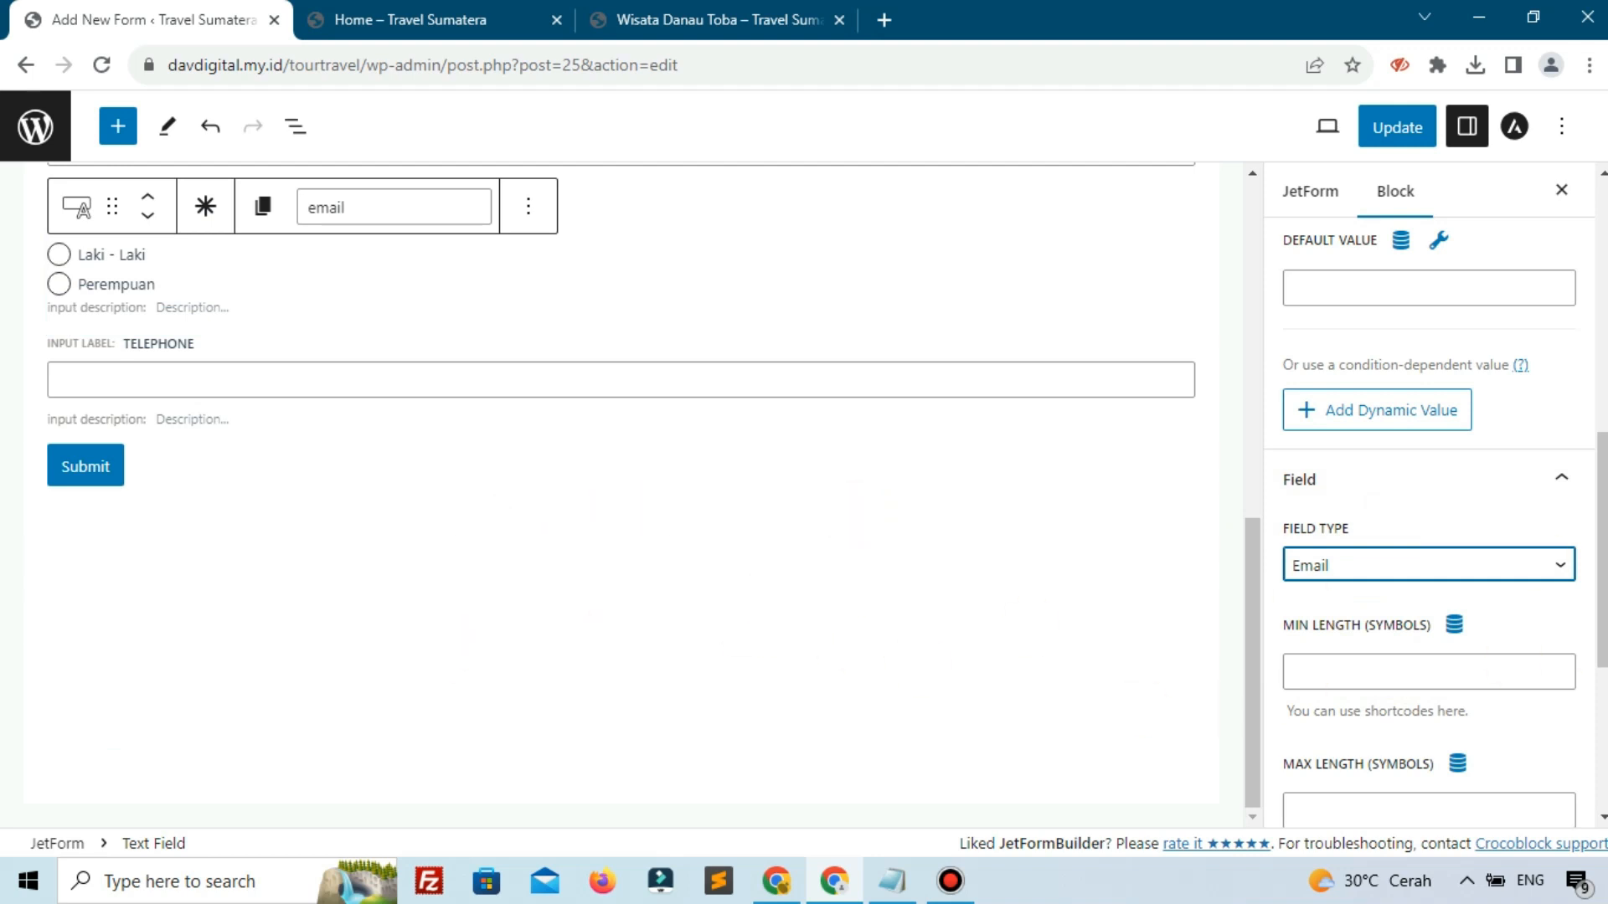
key("alt+Tab")
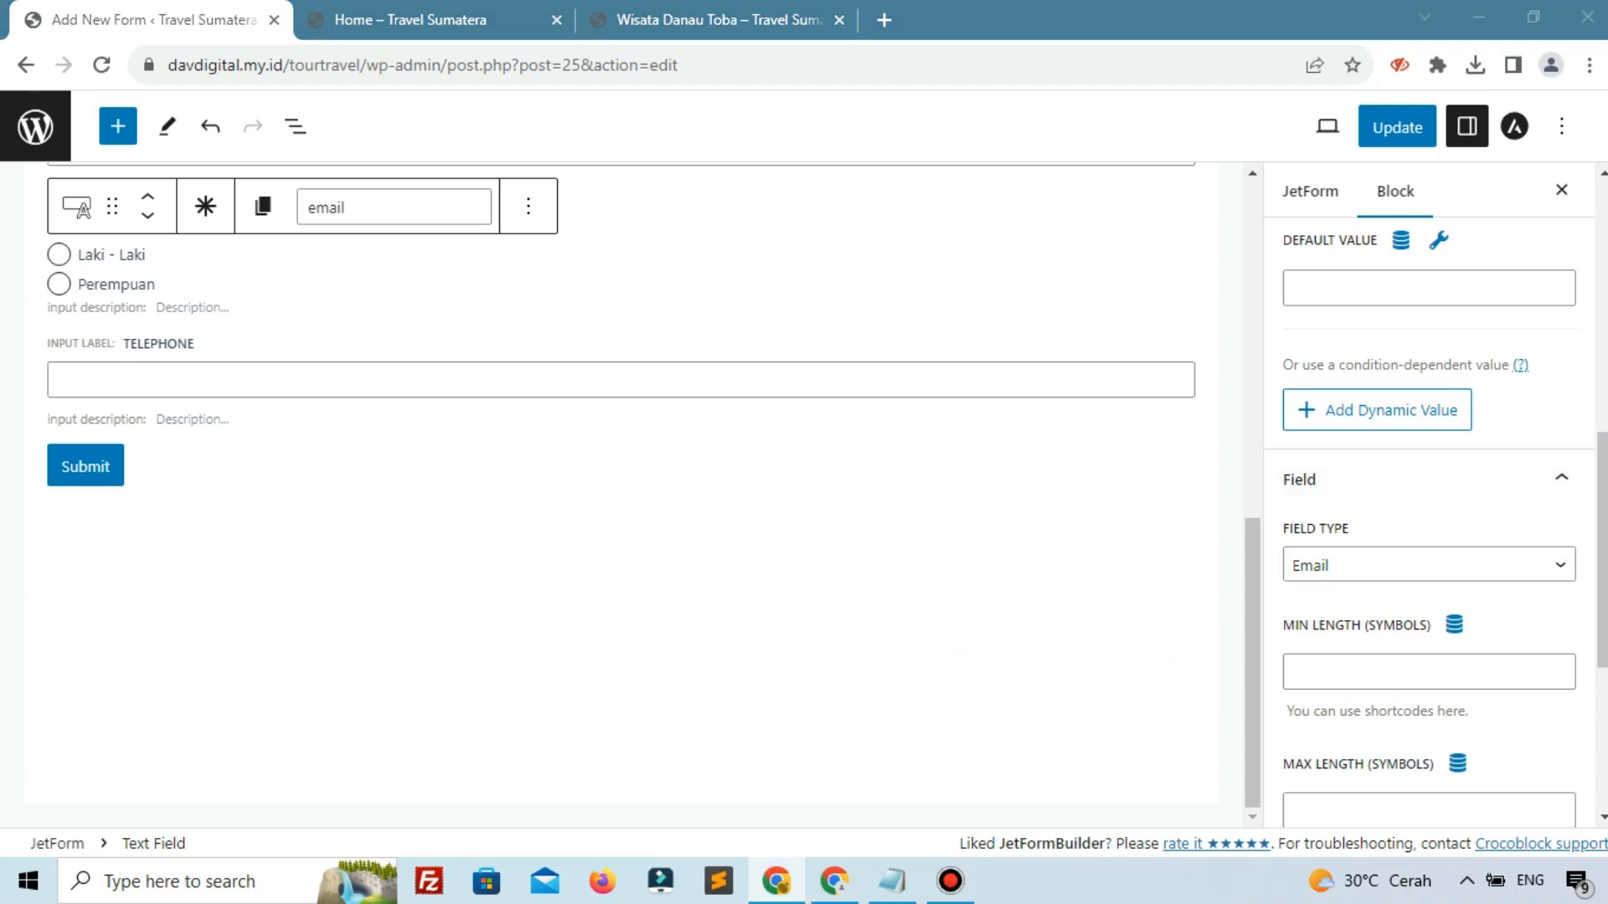
left_click(1144, 675)
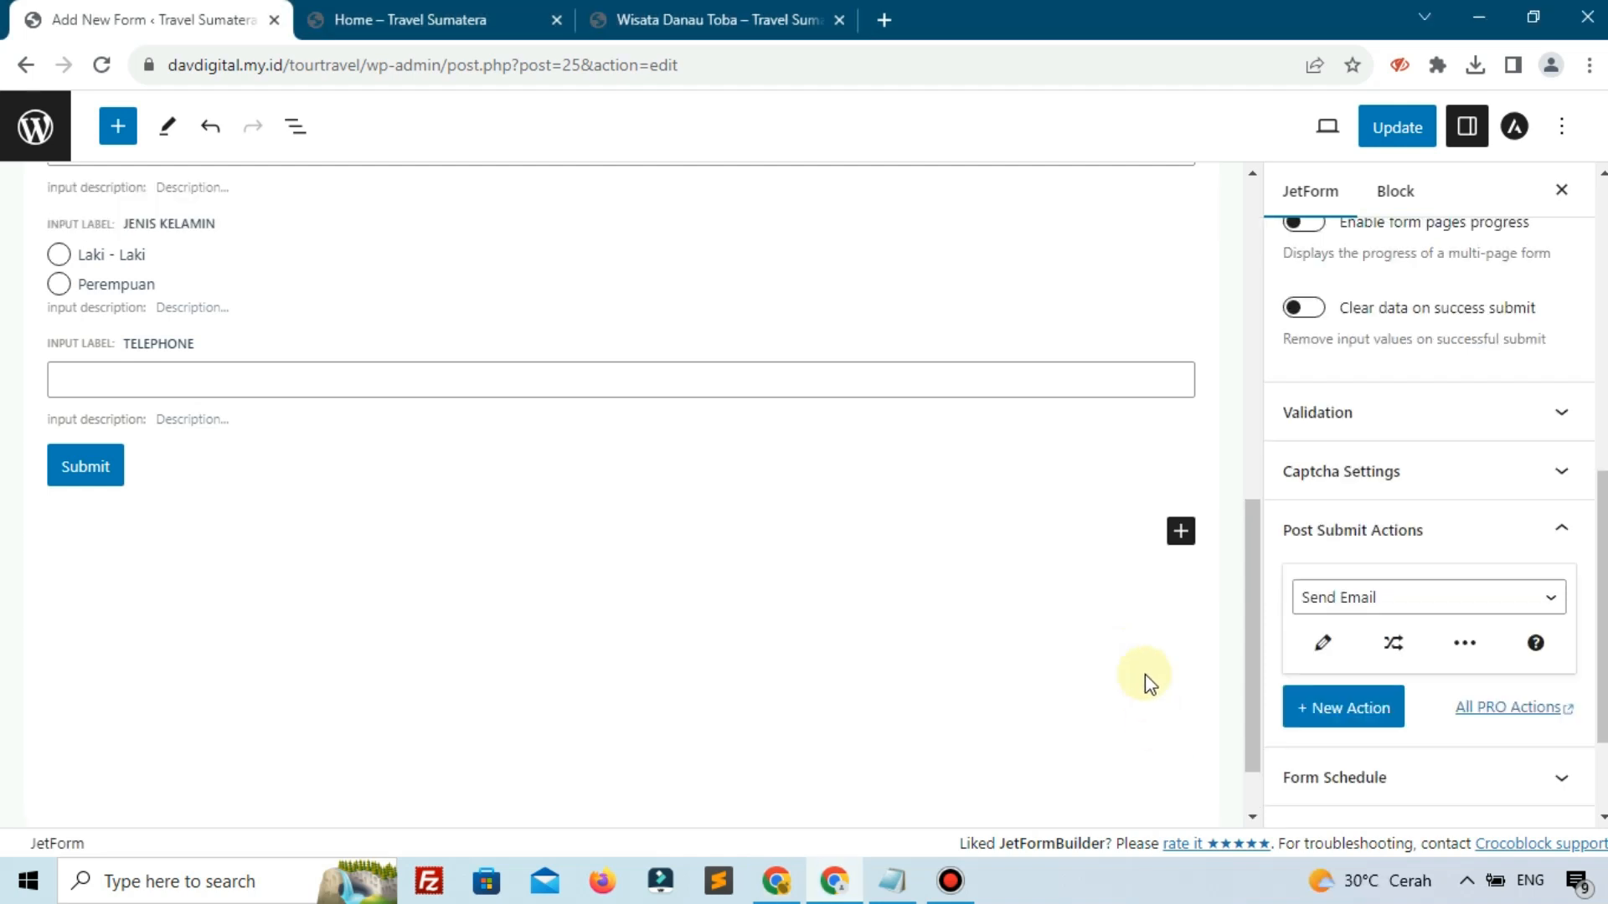
- Add a date field labelled "Tanggal Lahir" and move it above the Submit button
left_click(1180, 533)
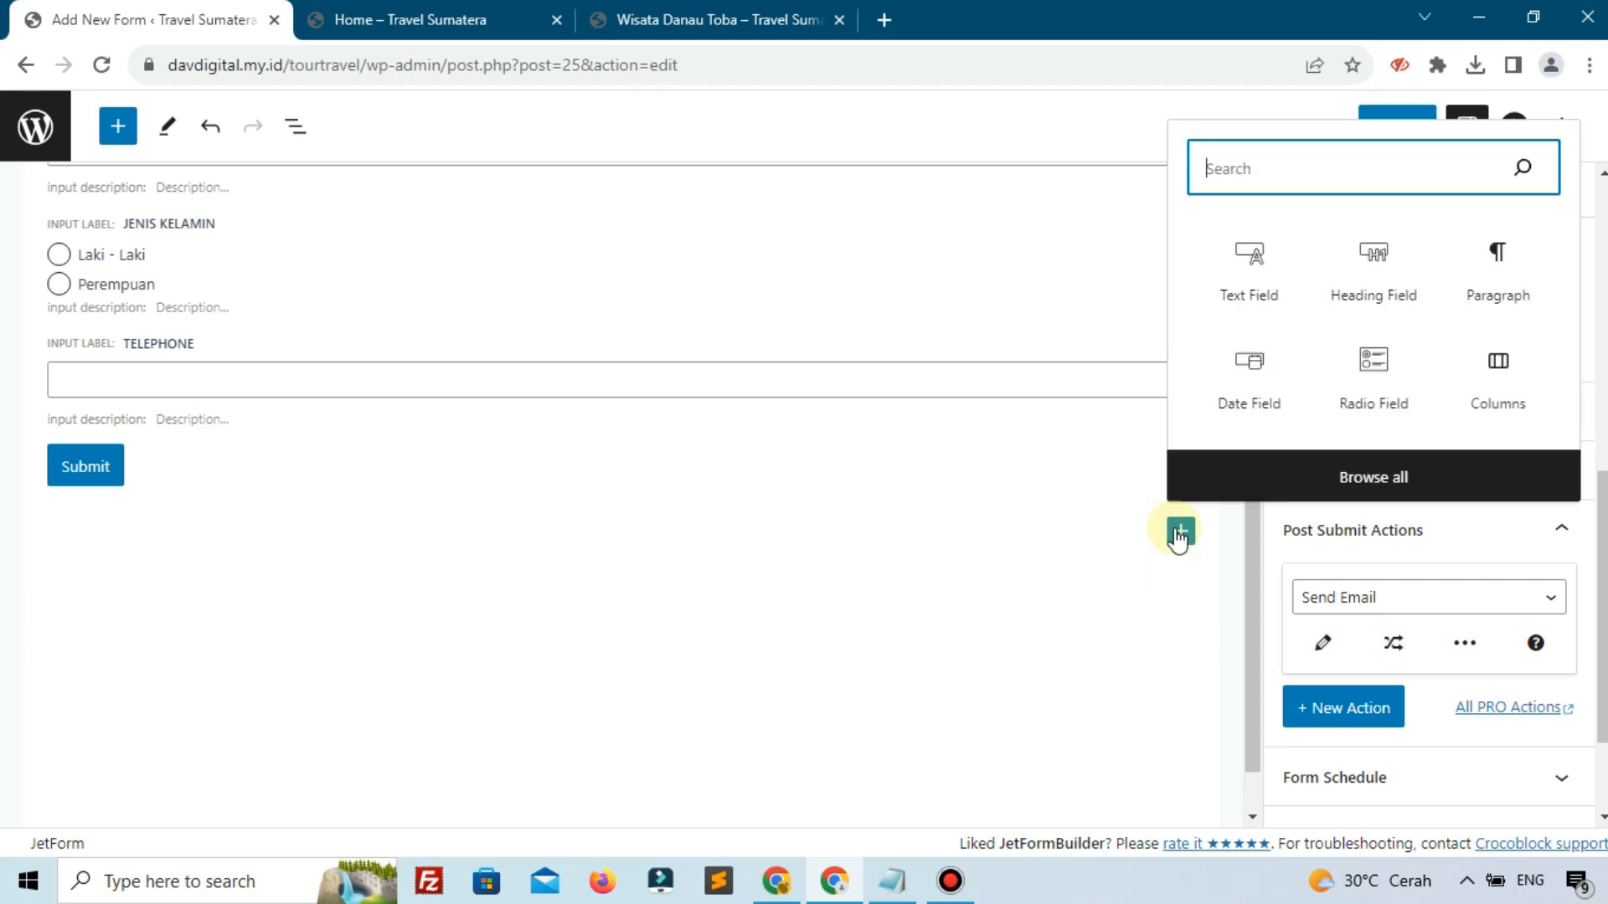
left_click(1250, 352)
left_click(1411, 500)
type("Tanggal Lahir")
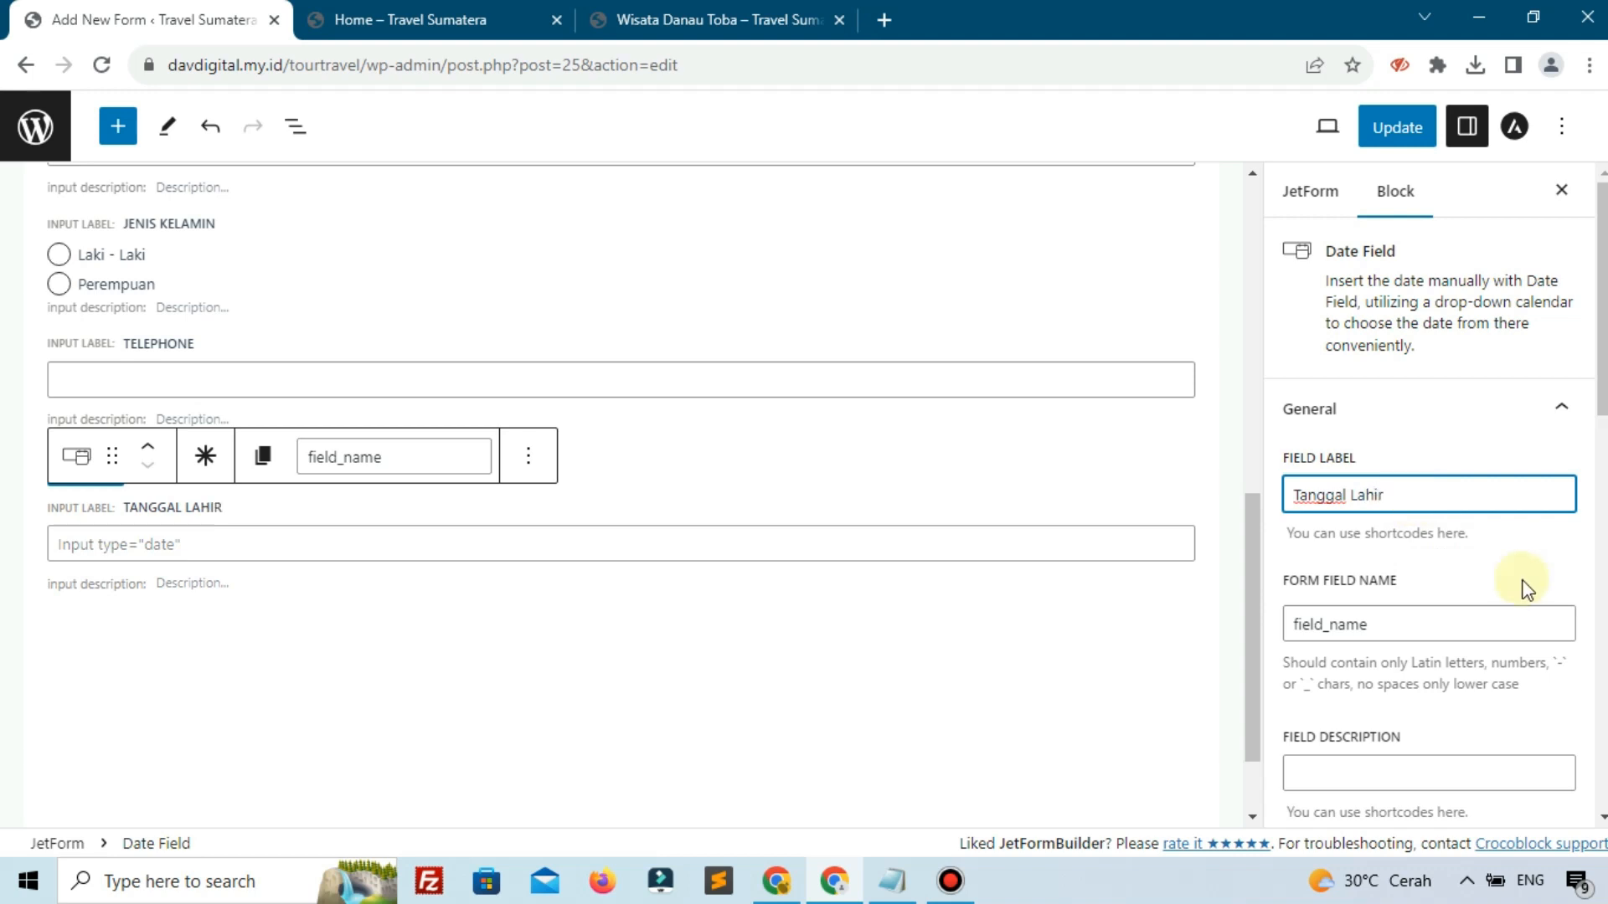
left_click(1341, 678)
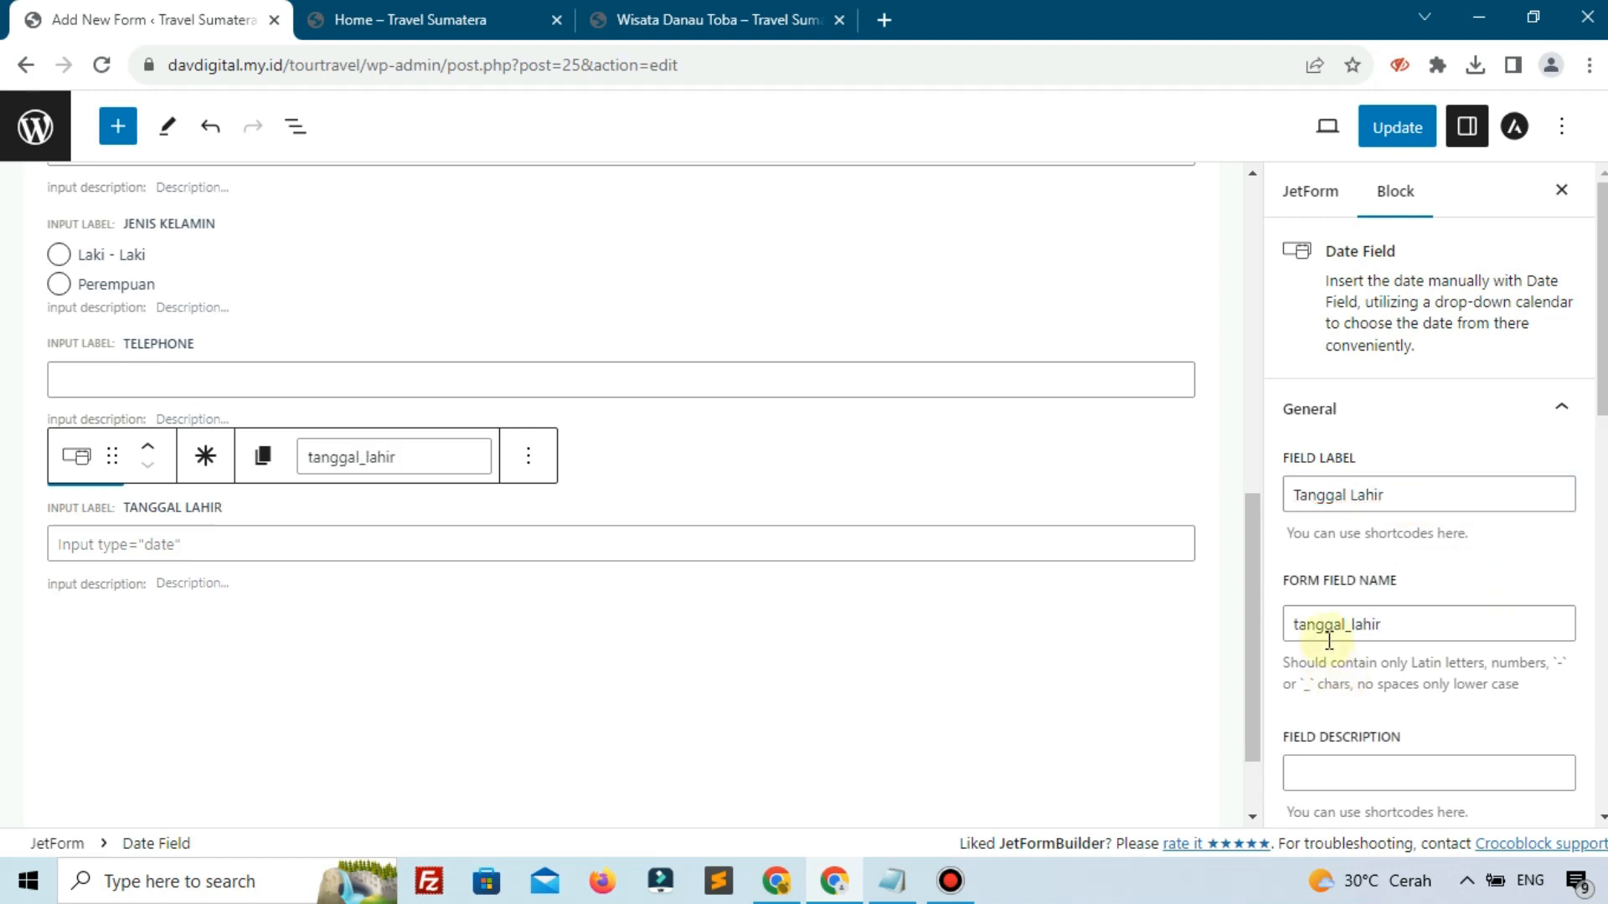
left_click(241, 549)
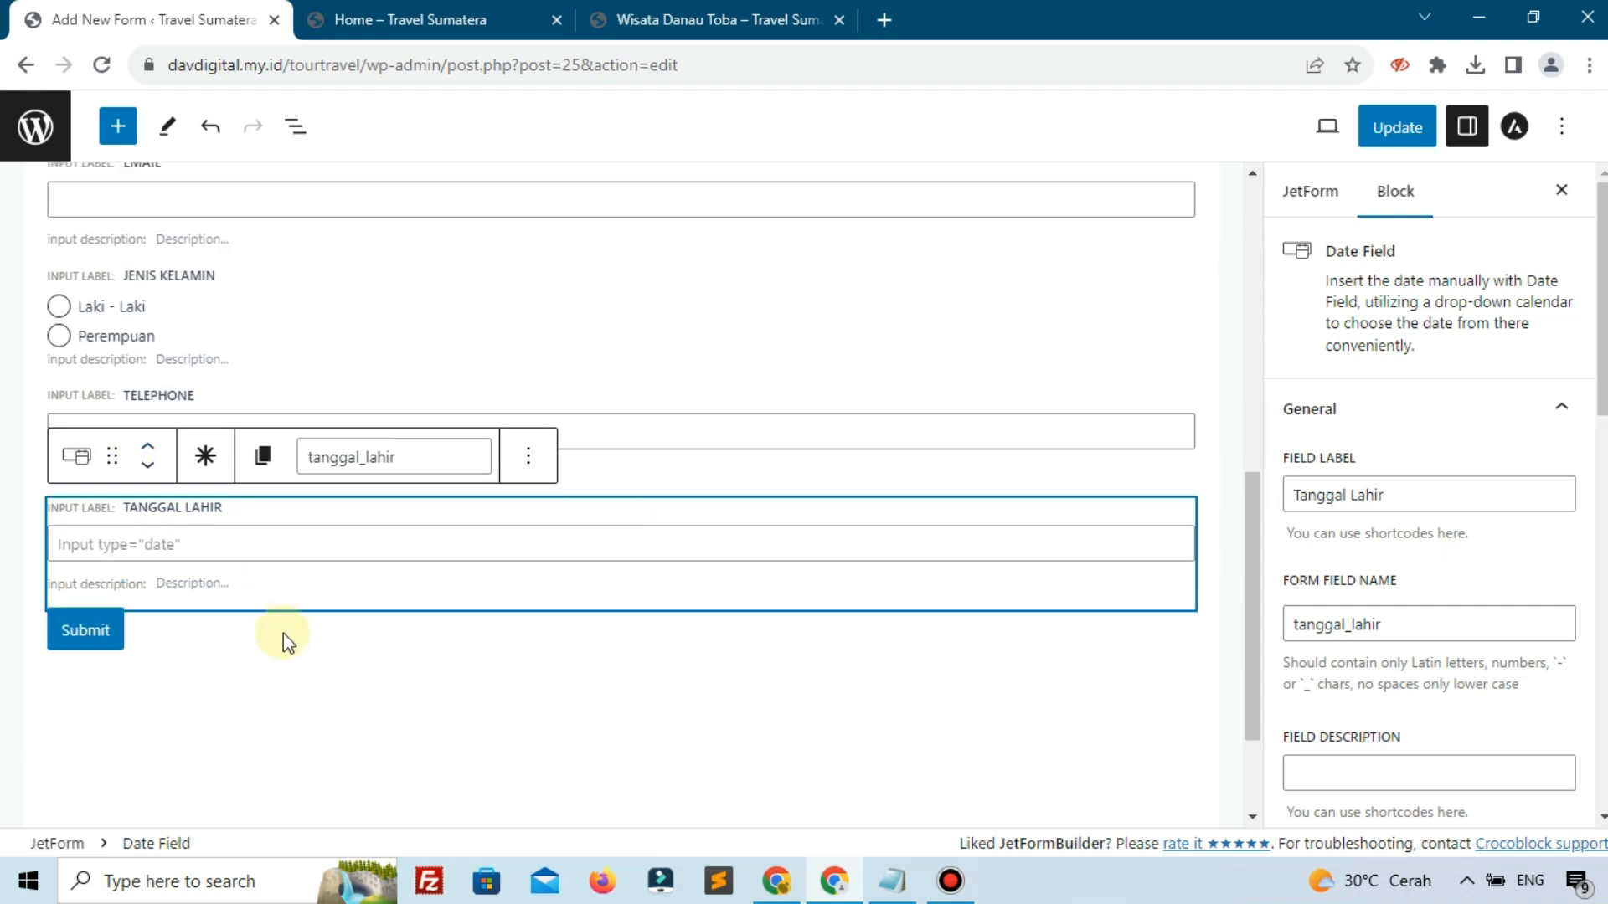
left_click(356, 754)
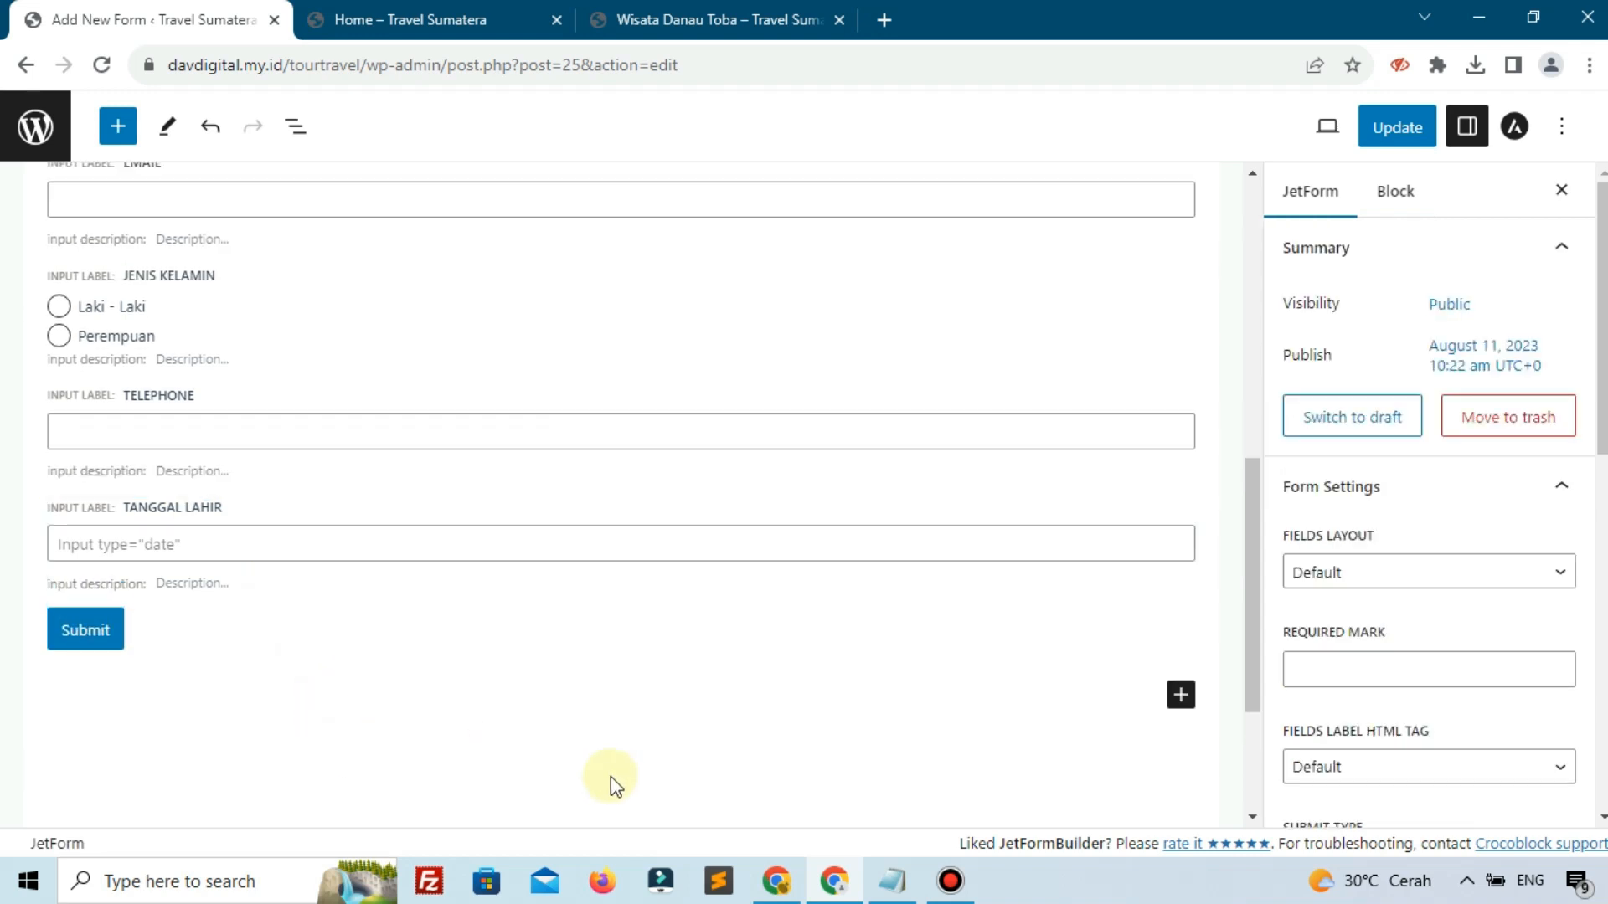
left_click(942, 884)
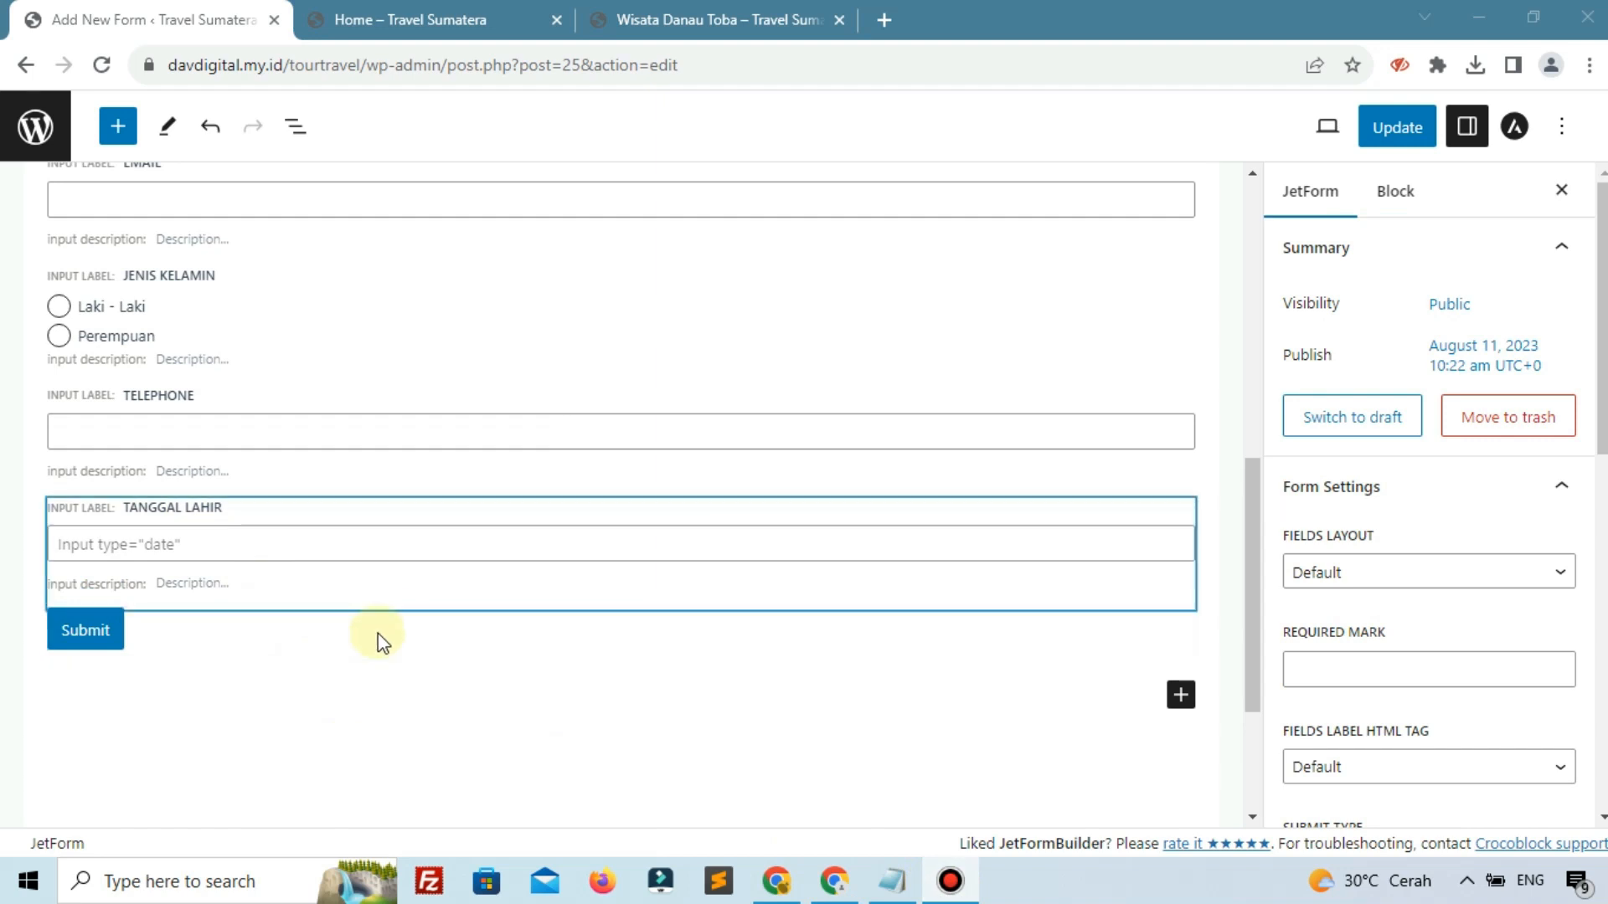
- Add a hidden field below the Submit button and name it "nama_of_tour"
scroll(378, 633, "down", 2)
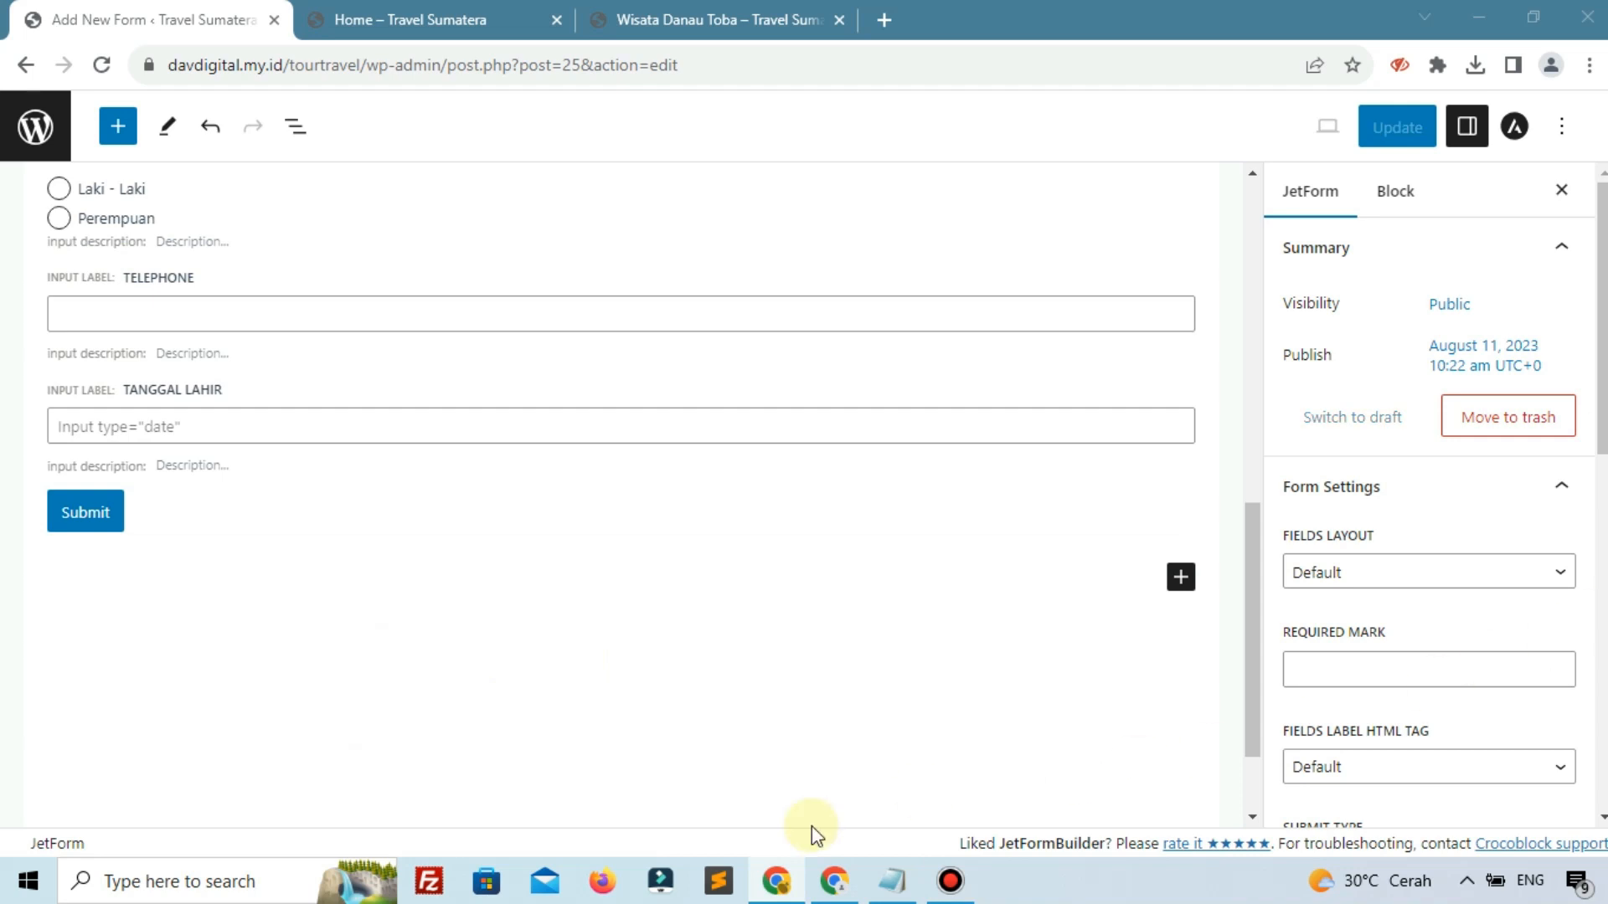
left_click(1179, 577)
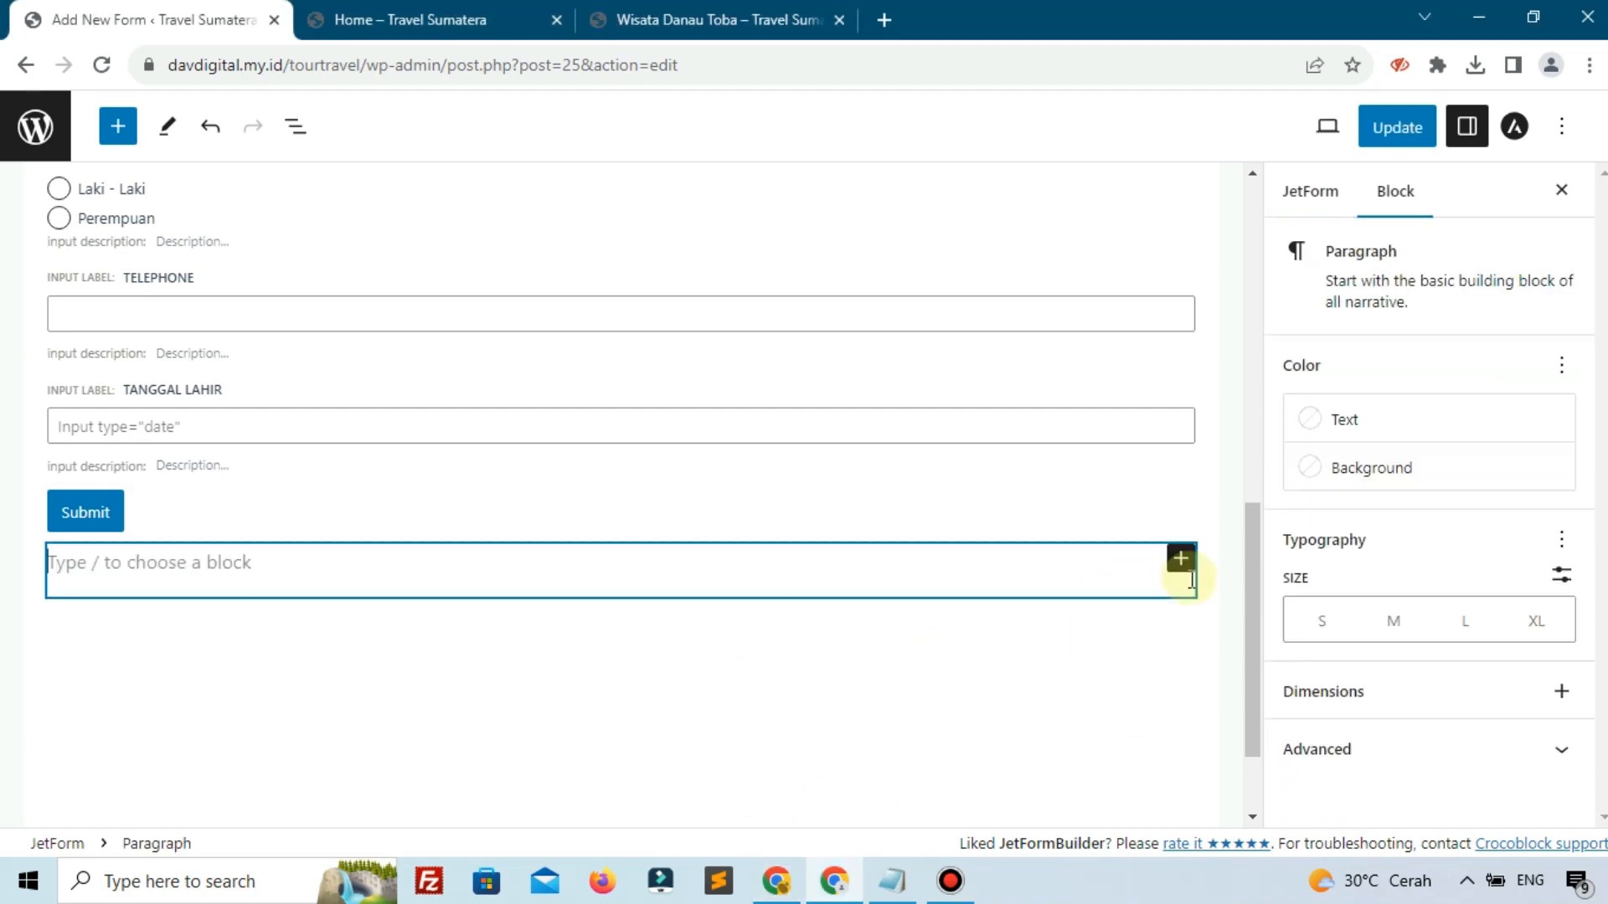
left_click(1181, 560)
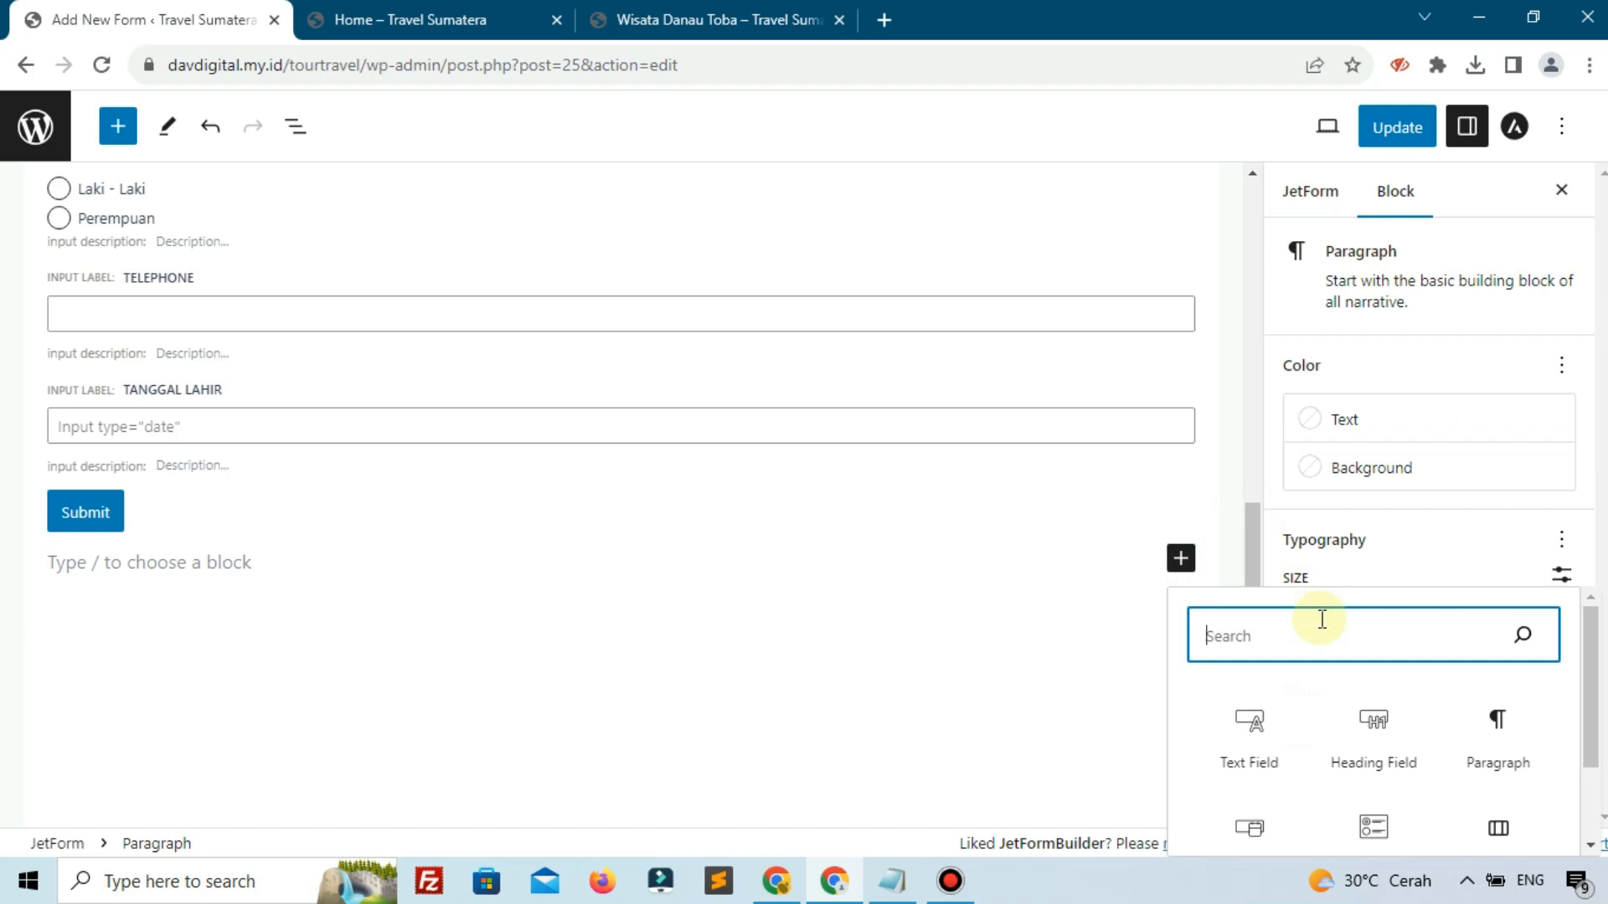
type("h")
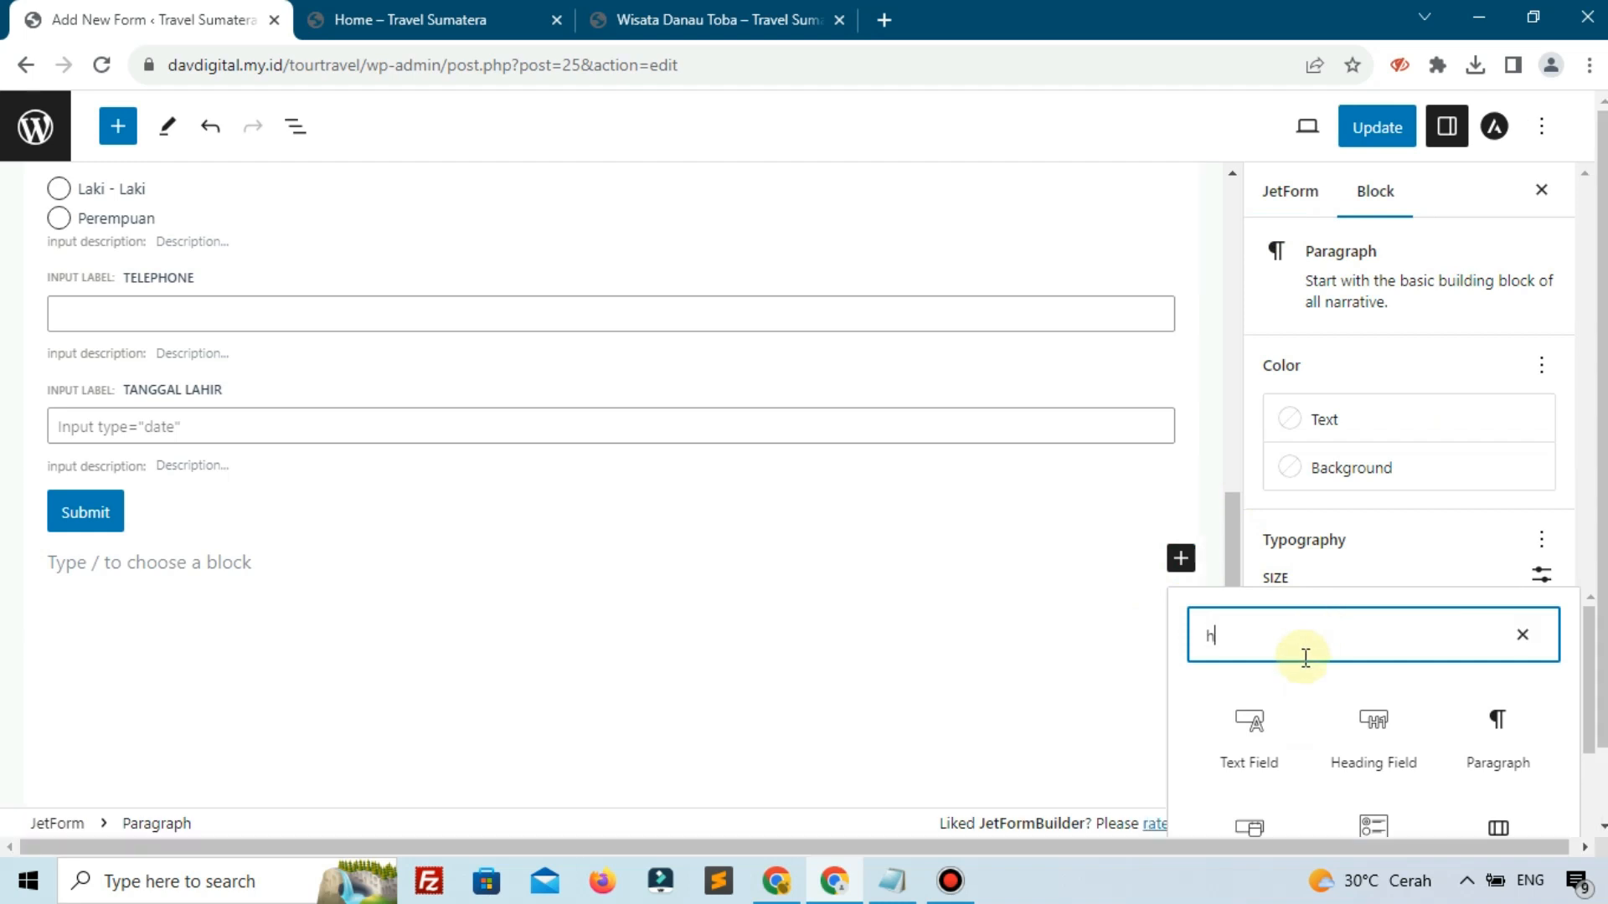
type("i")
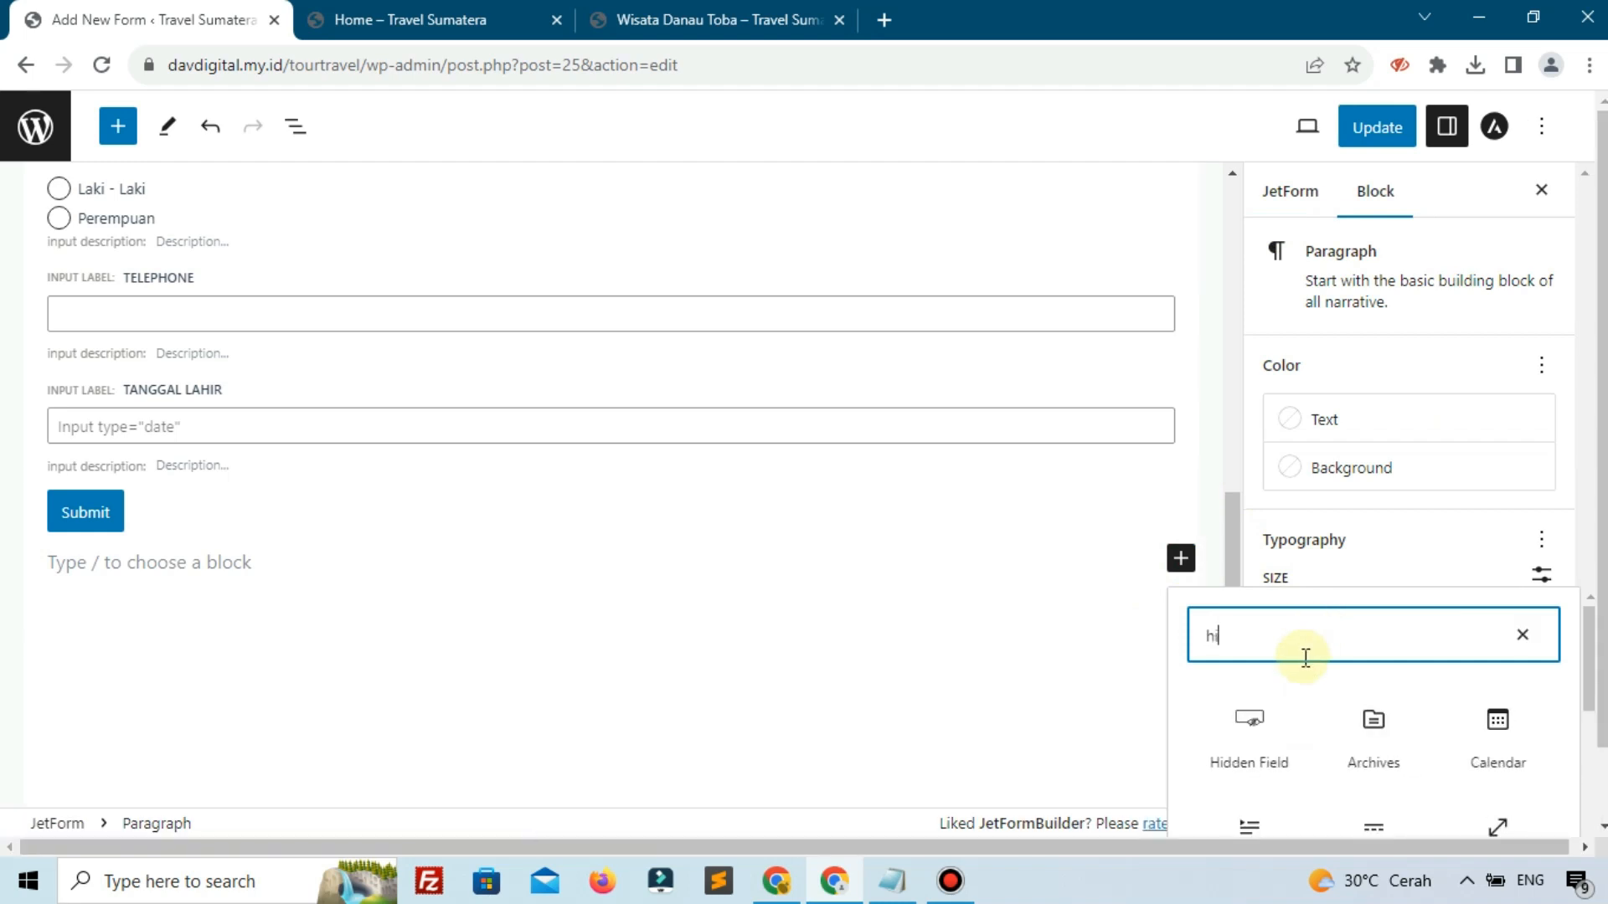
left_click(1221, 727)
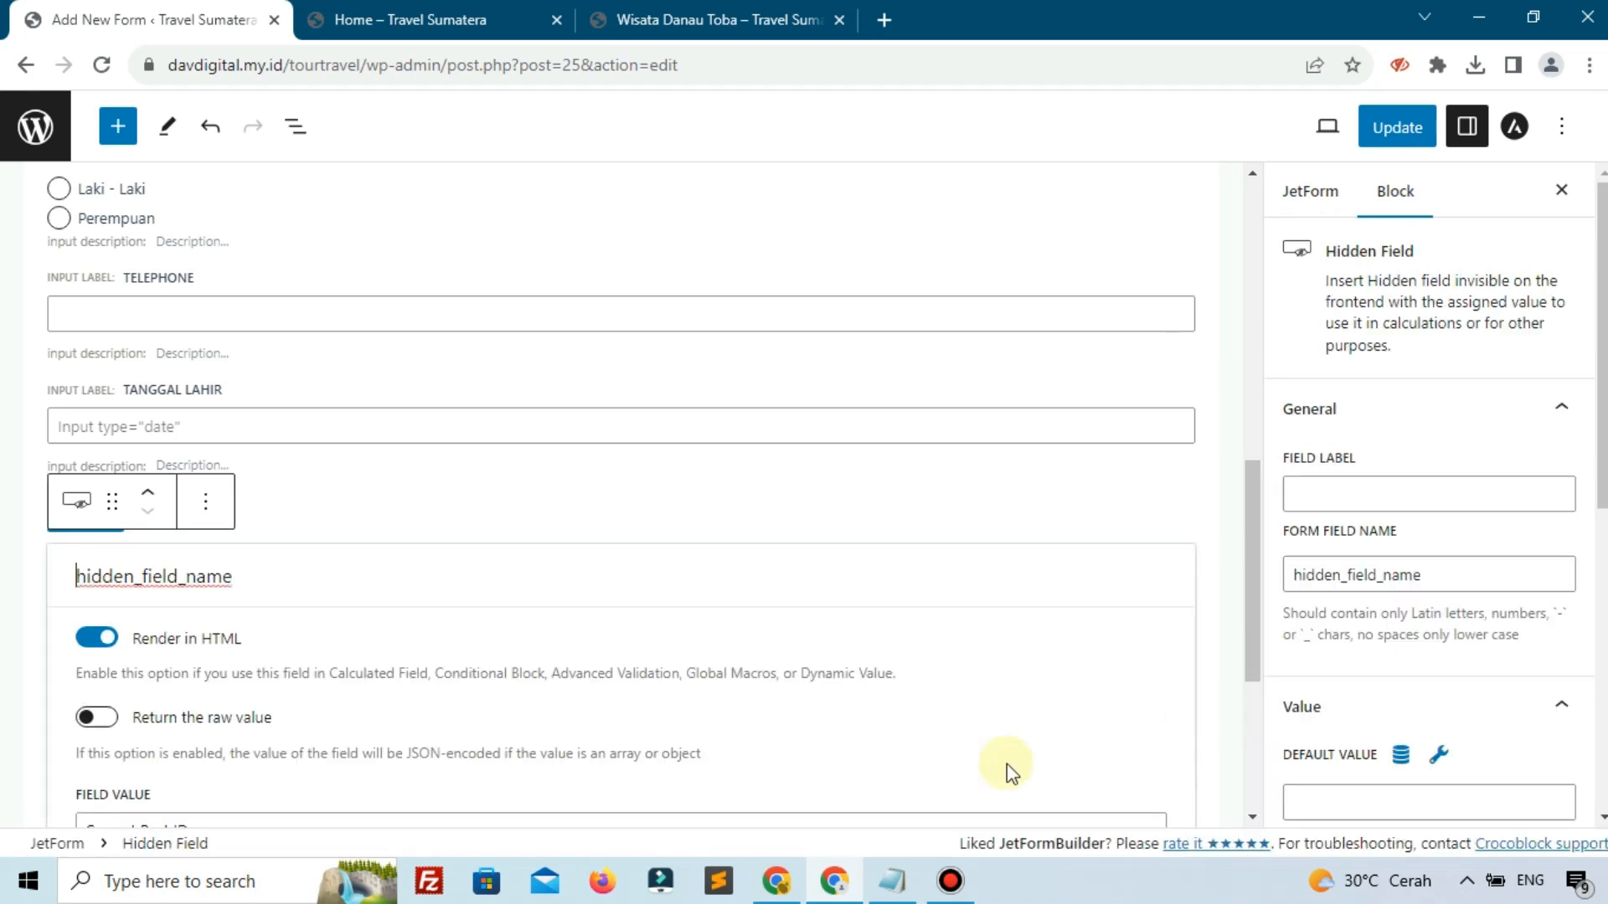
key("ctrl+a")
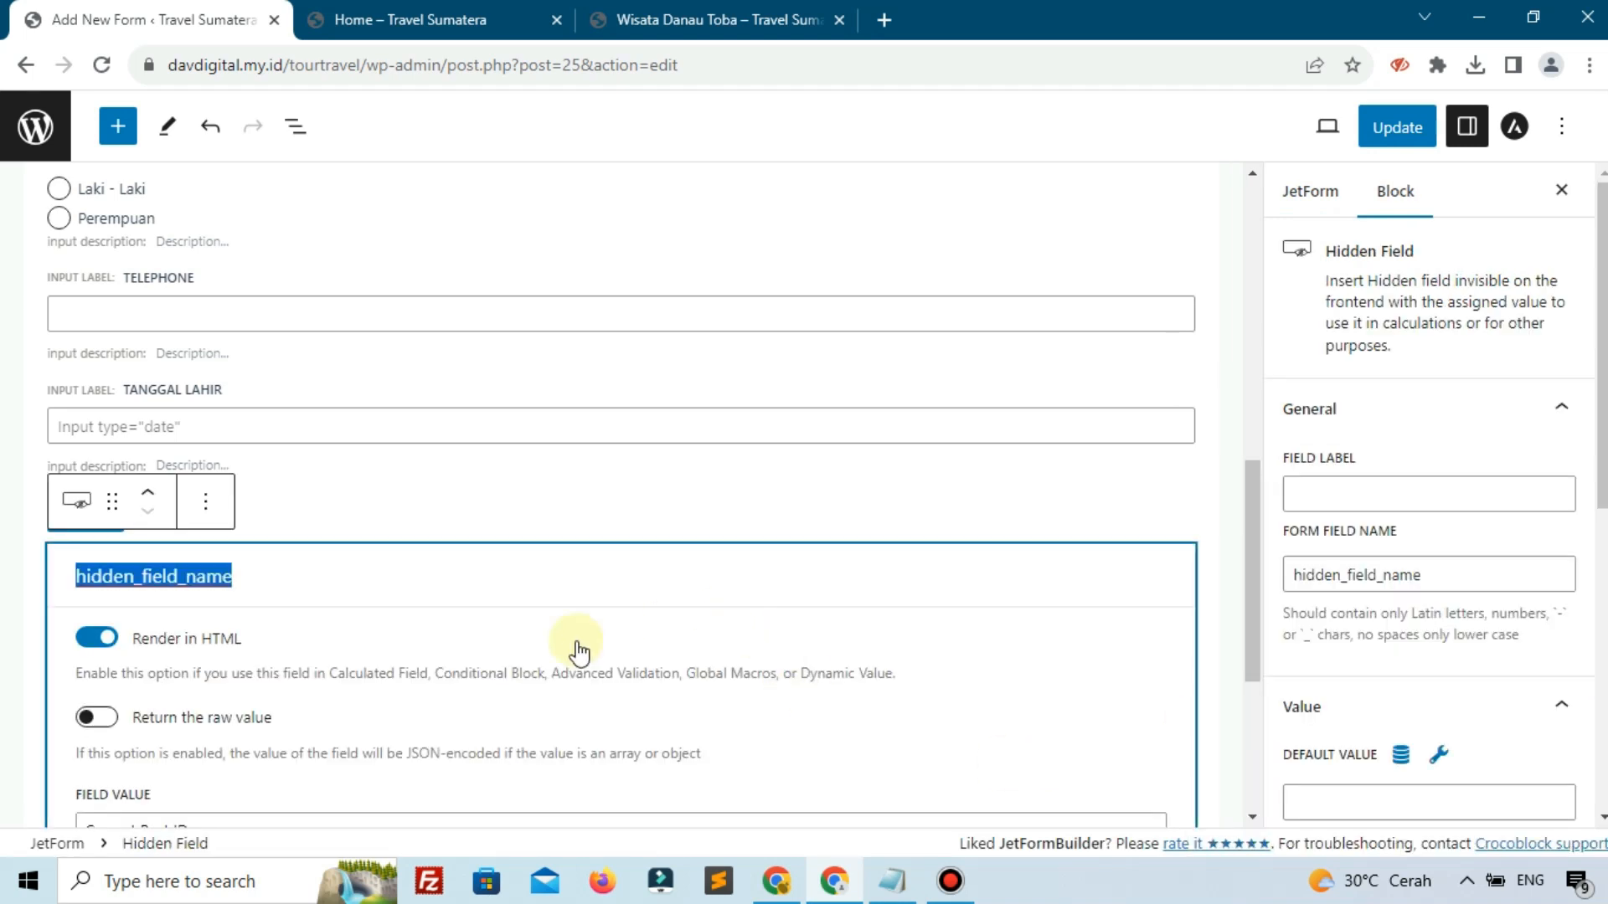
type("nama_of_tour")
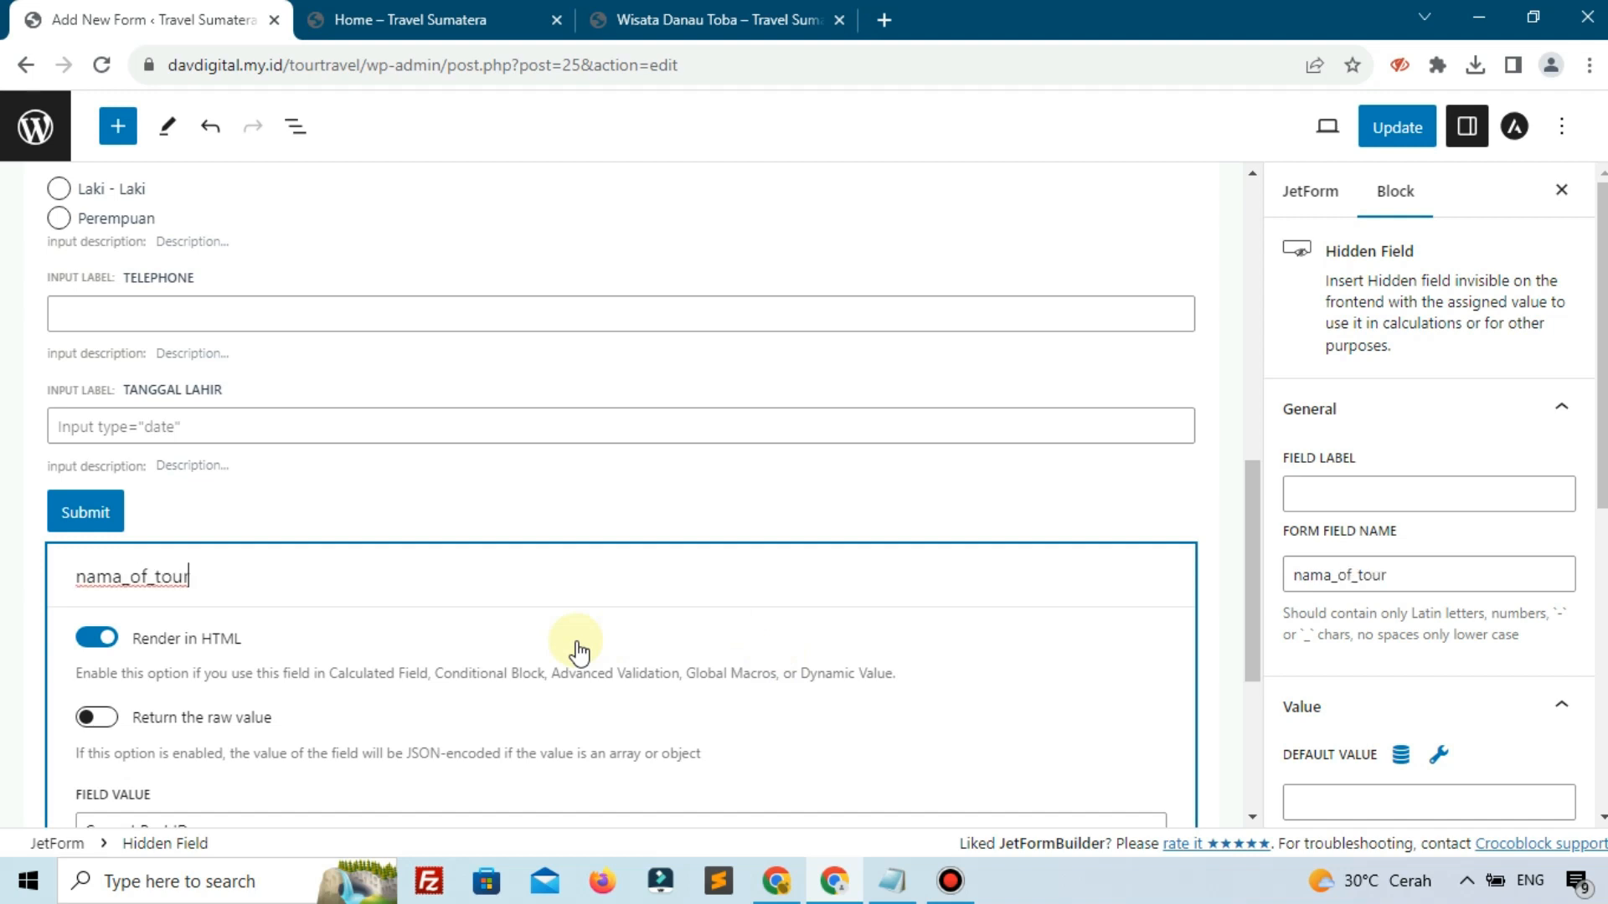
- Set the hidden field's value to Current Post Title and correct its form field name to "name_of_tour"
scroll(578, 650, "down", 3)
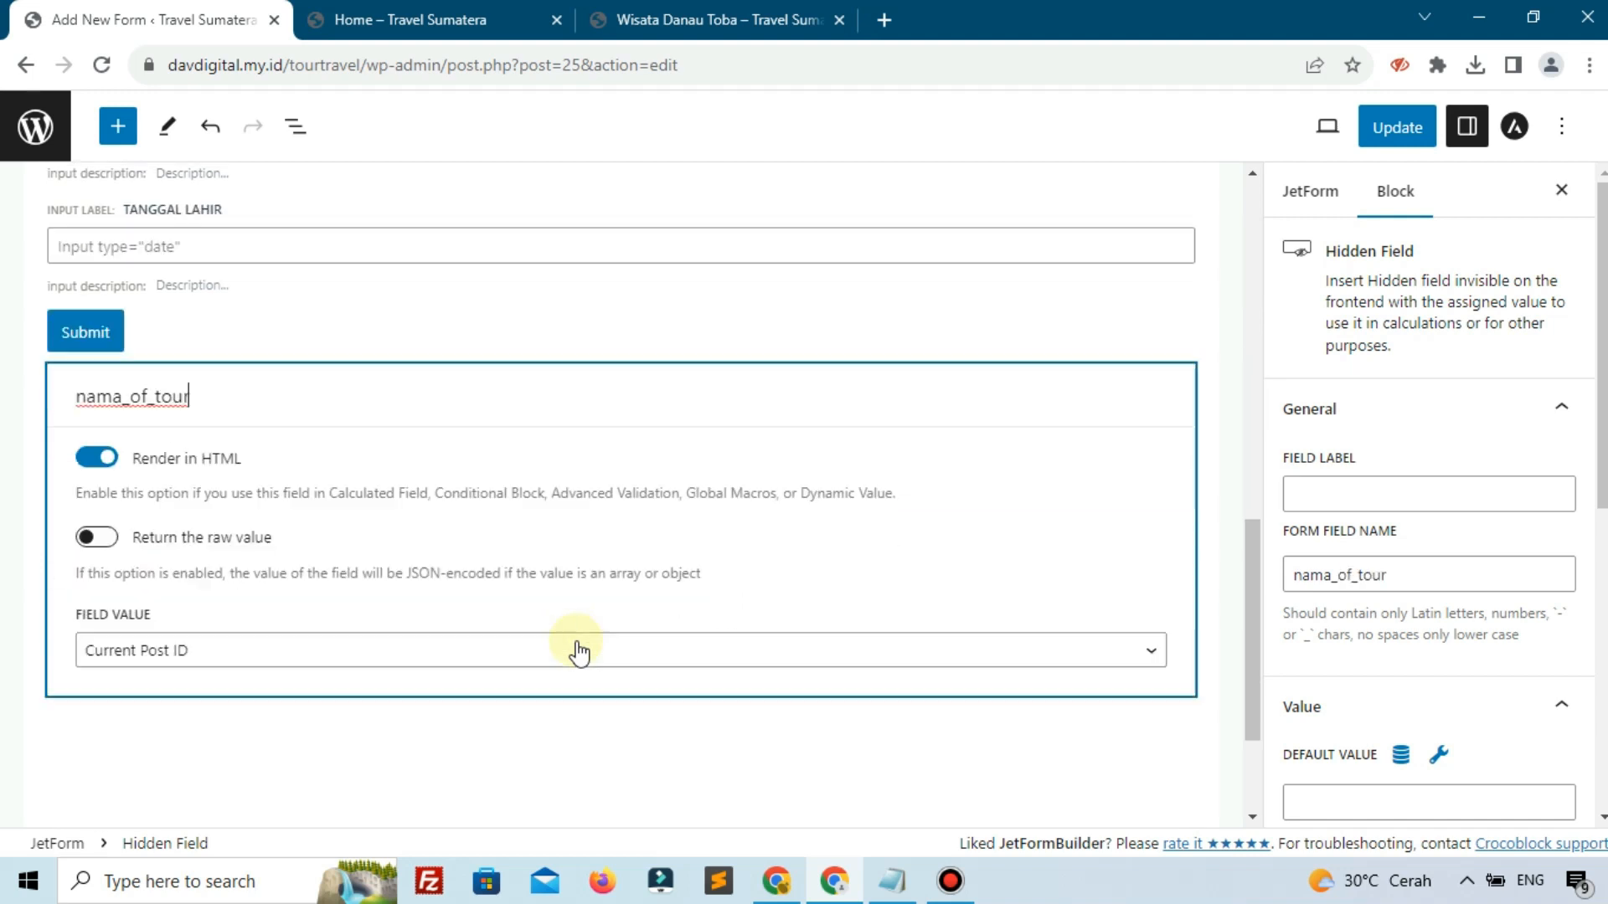
left_click(283, 610)
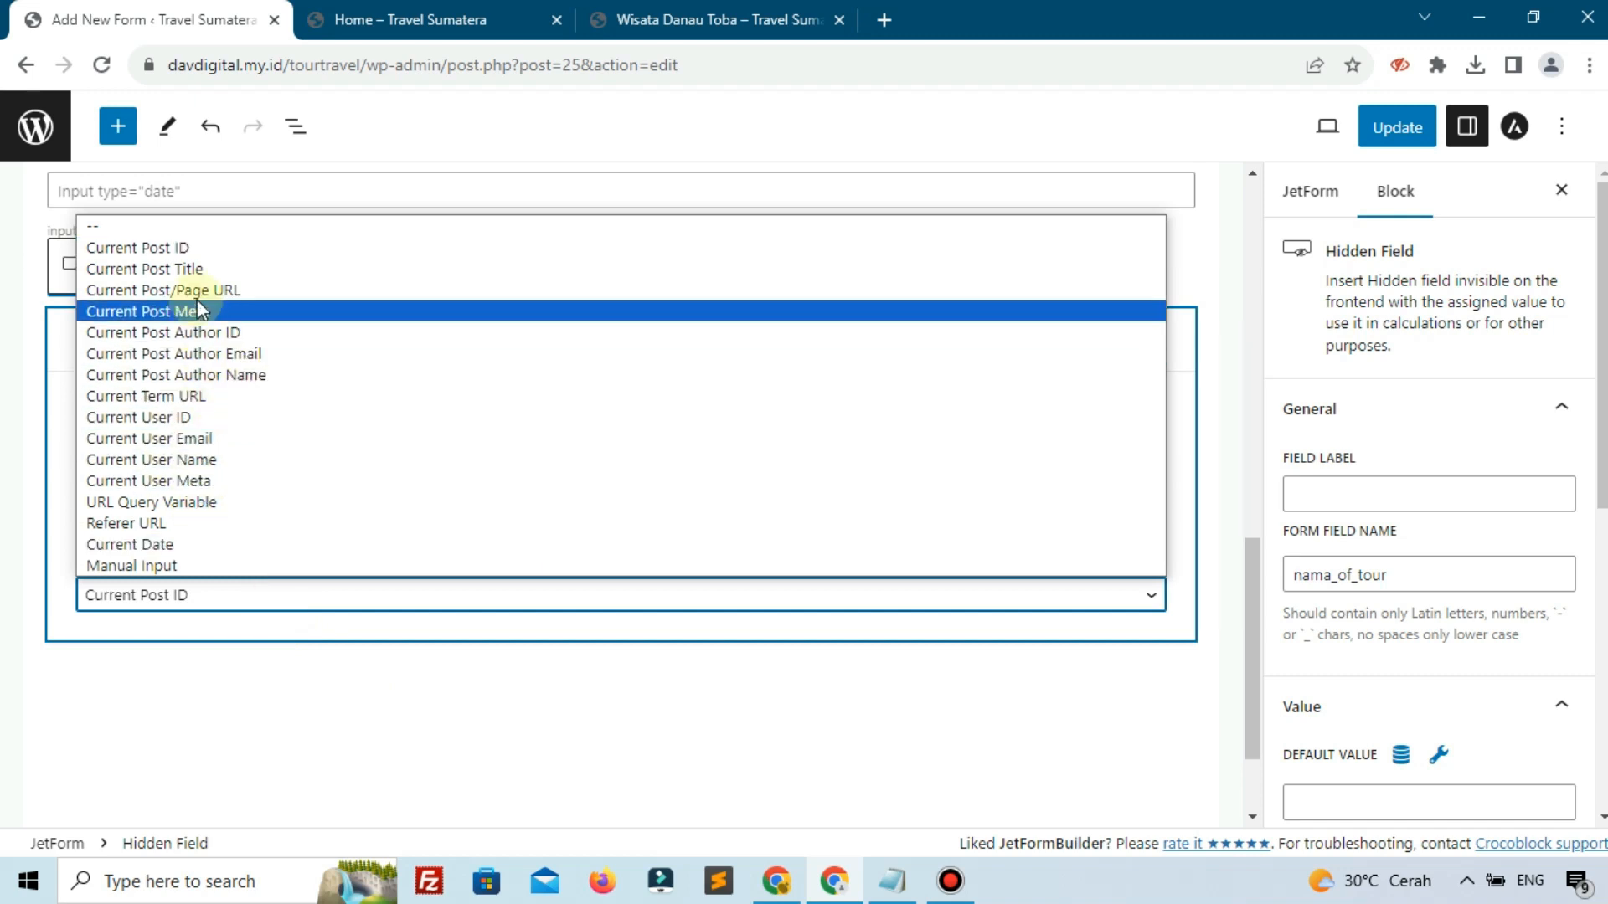
left_click(193, 268)
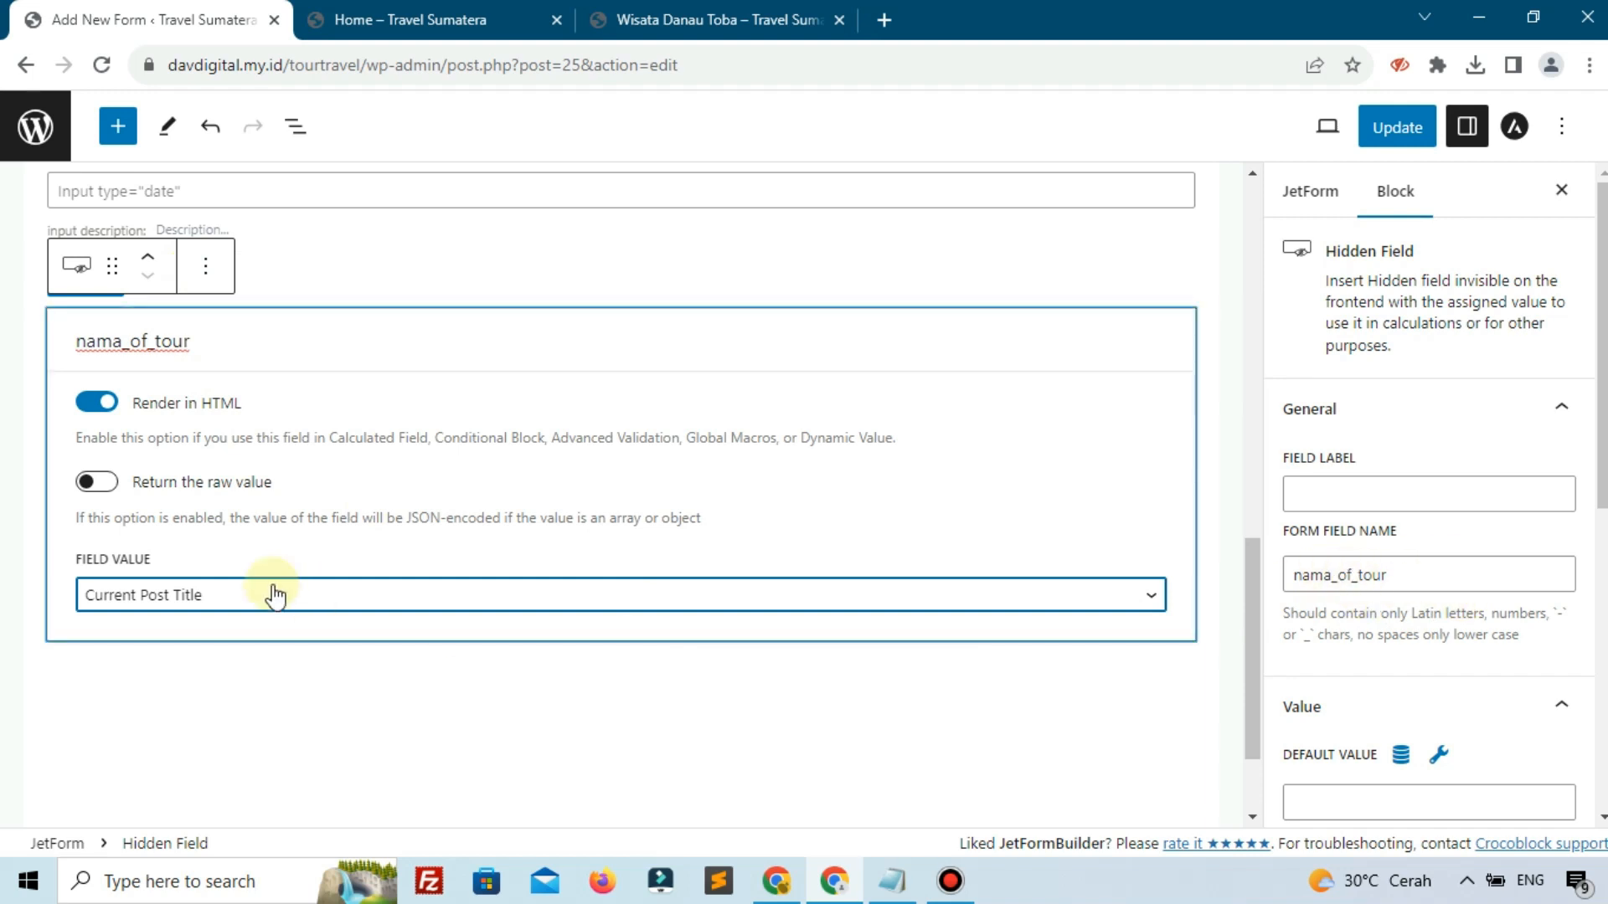
left_click(1384, 566)
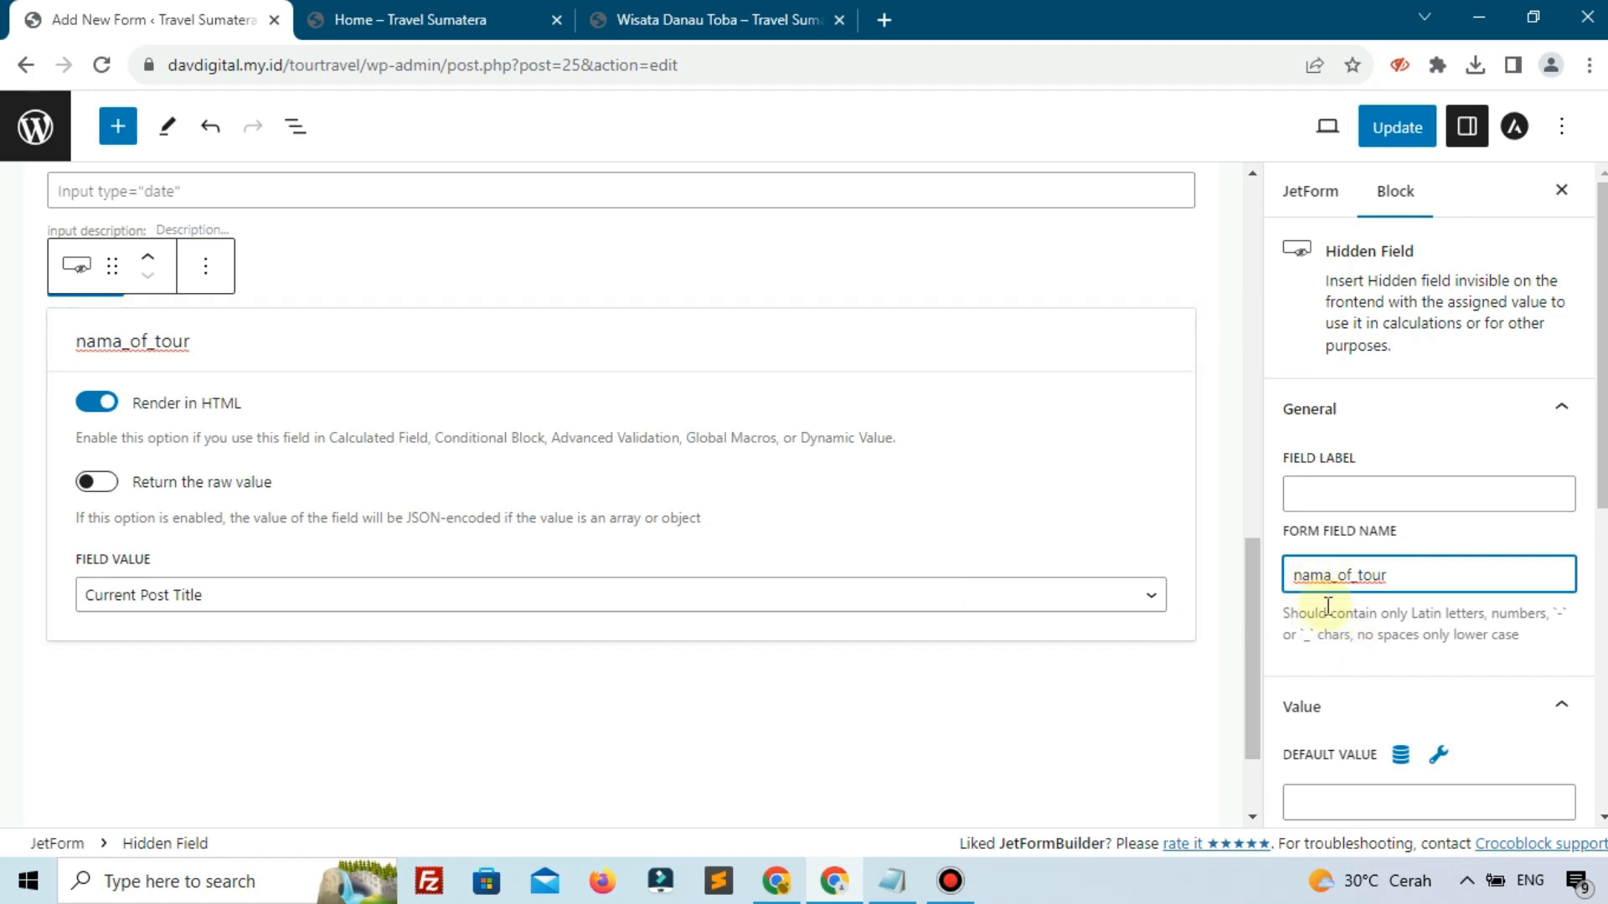
key("BackSpace")
type("e")
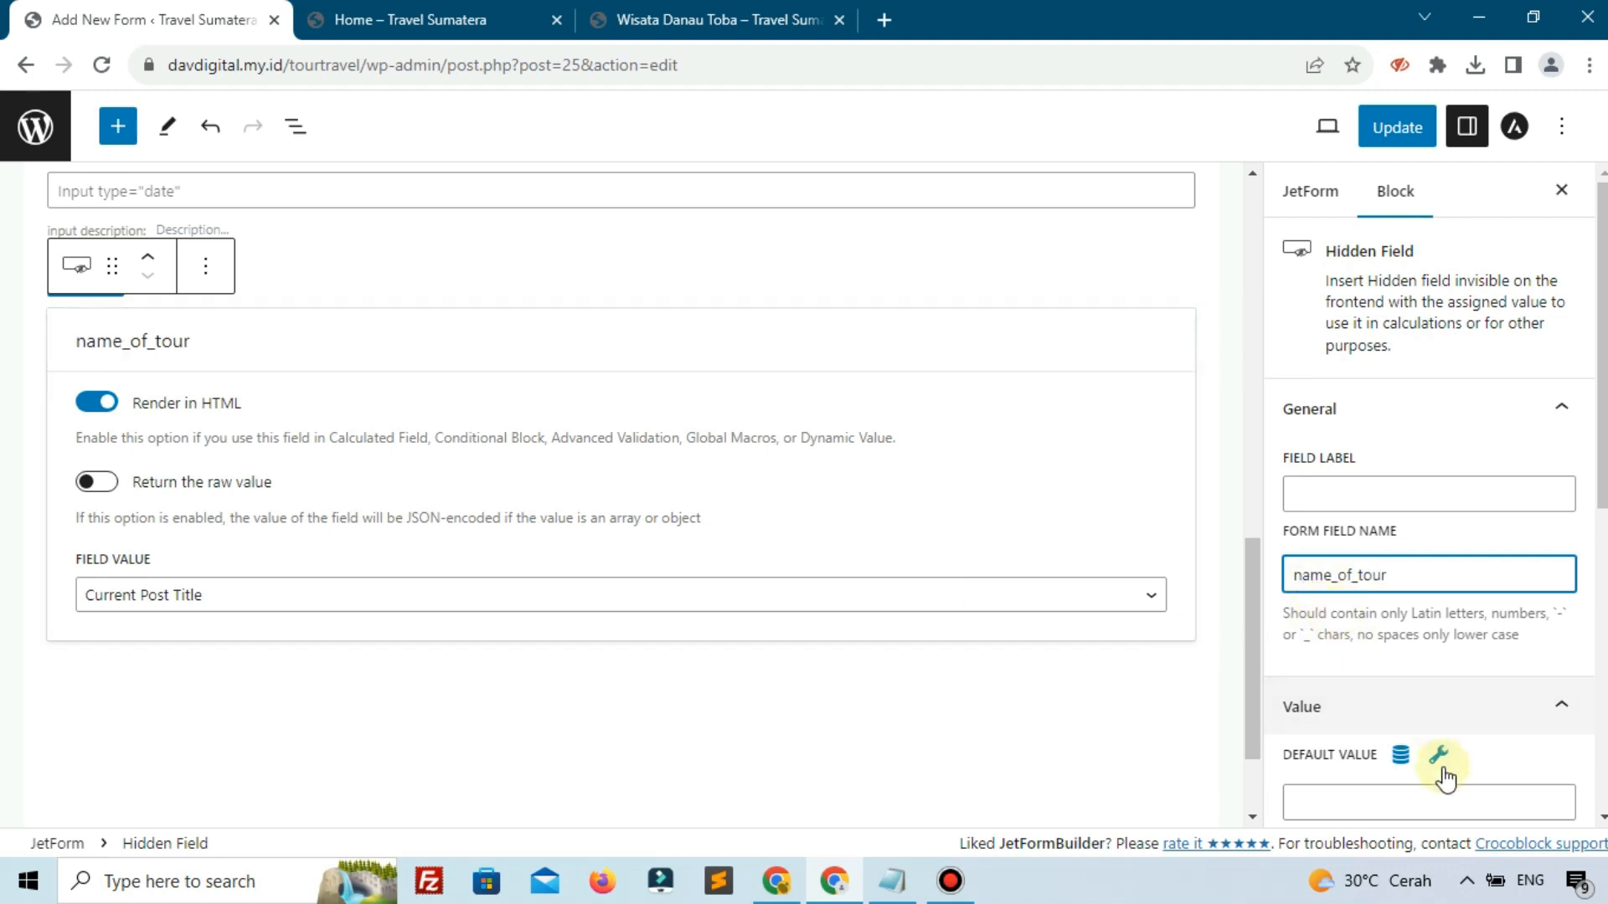
key("alt+Tab")
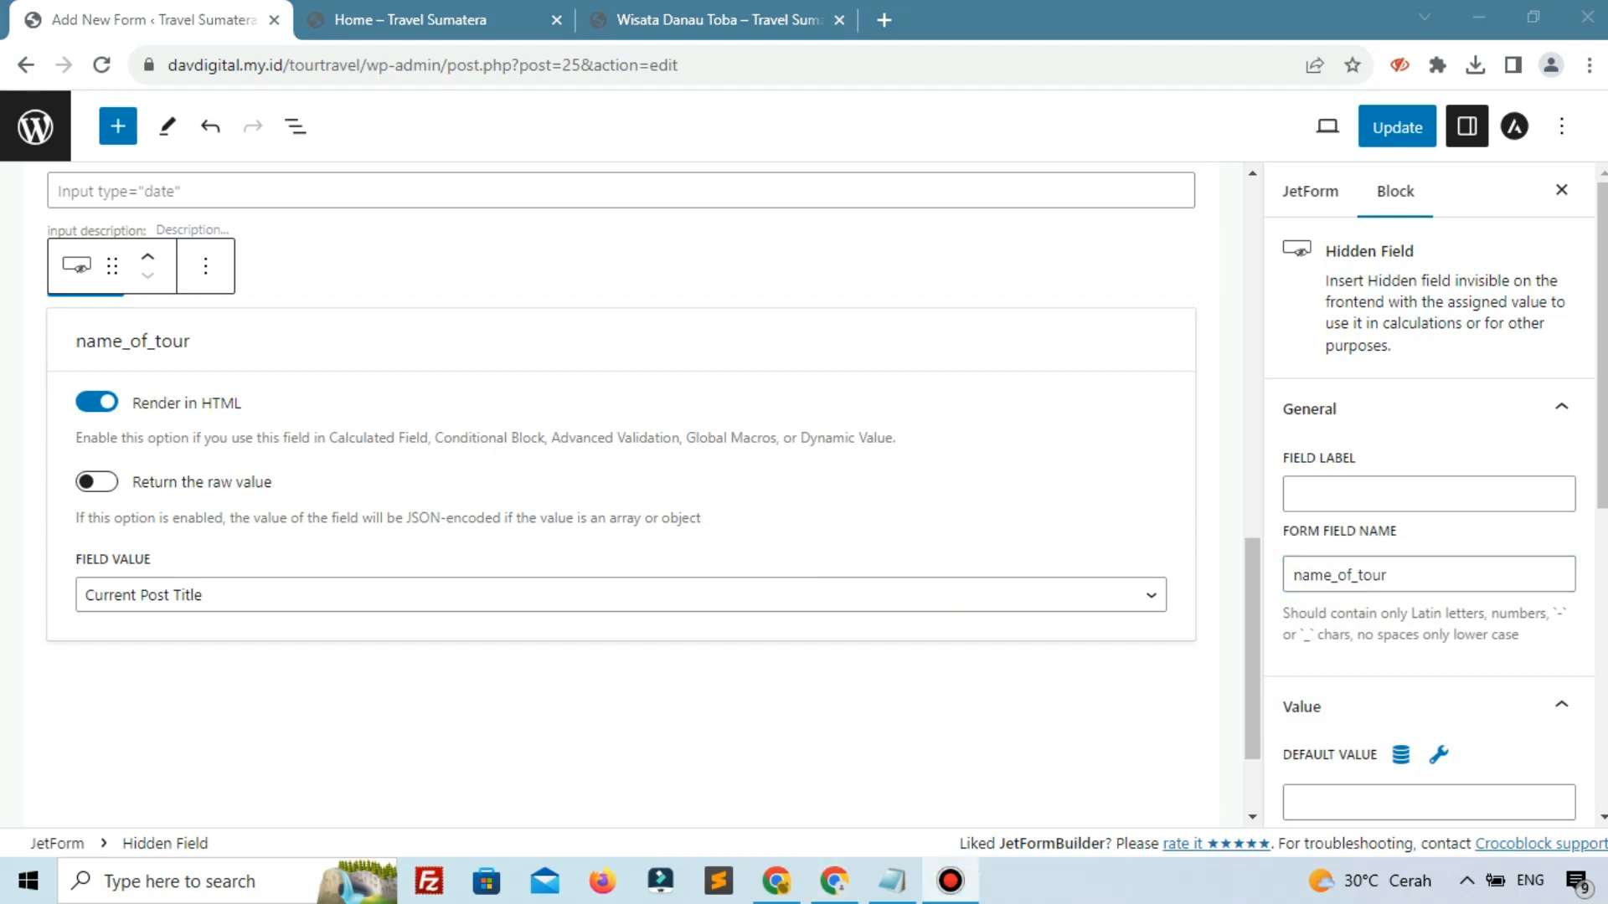
left_click(1062, 730)
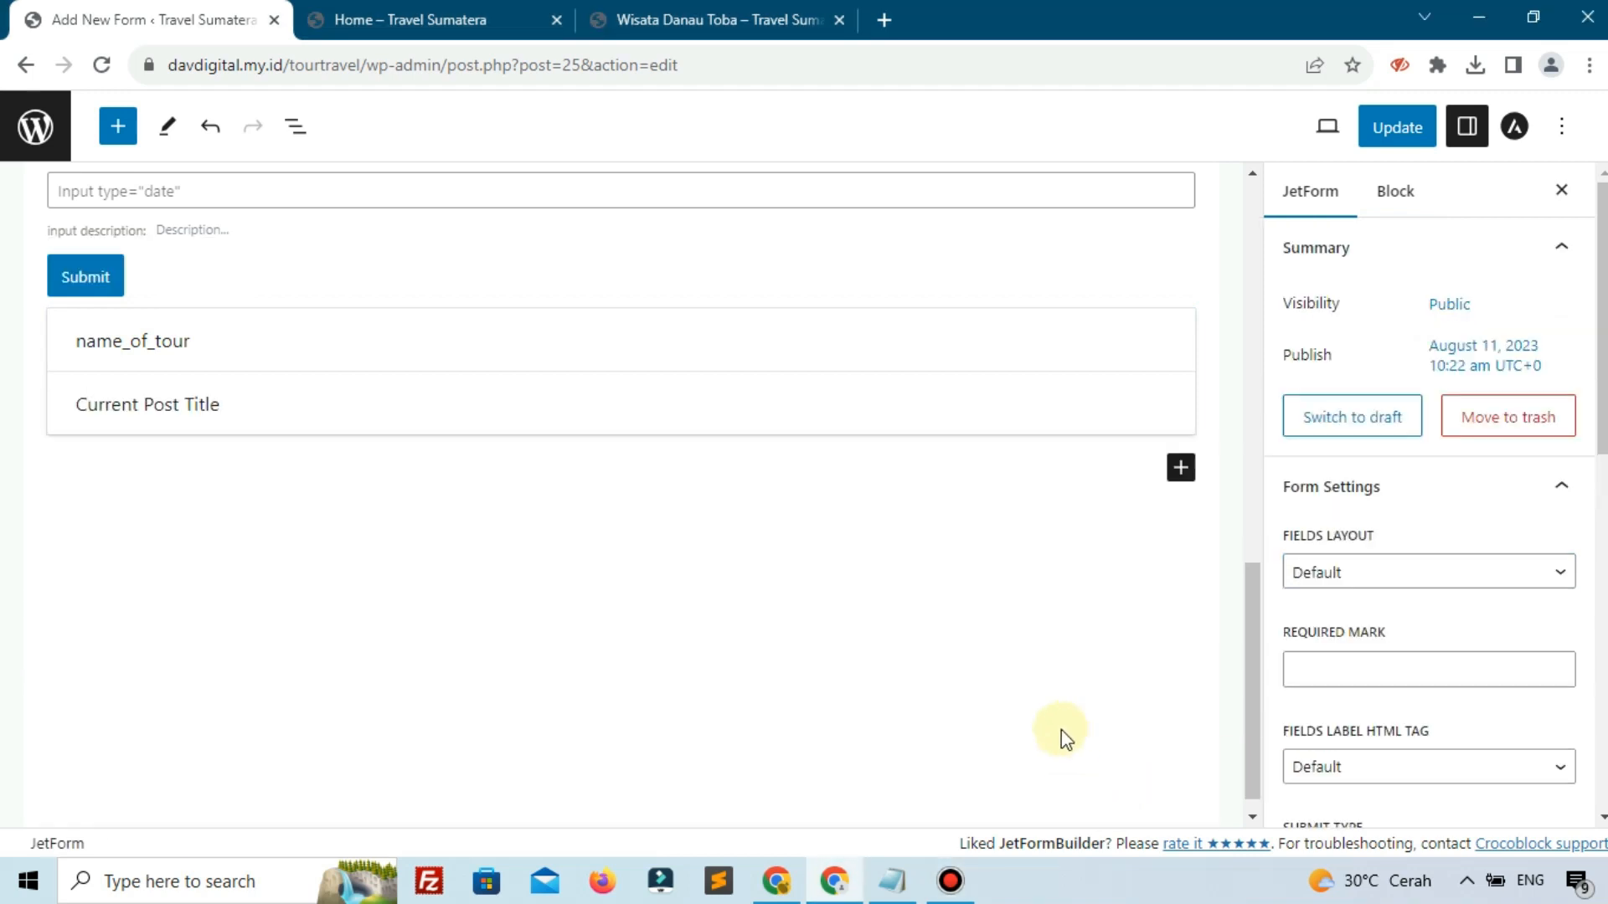
- Add another hidden field below name_of_tour with the form field name "price"
left_click(1181, 467)
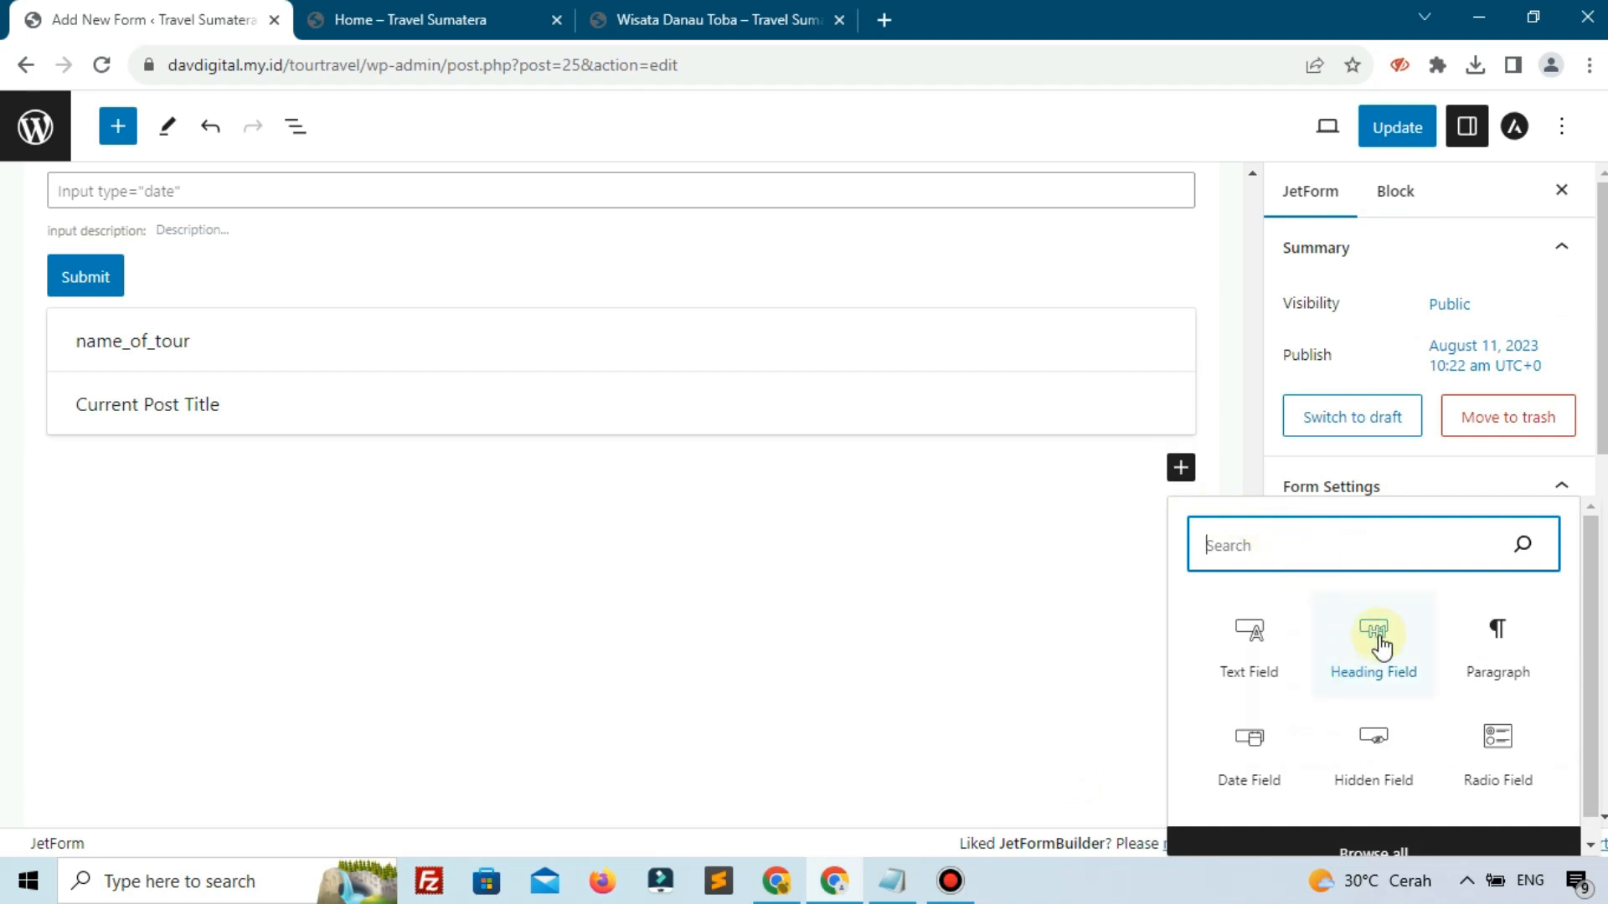
left_click(1372, 757)
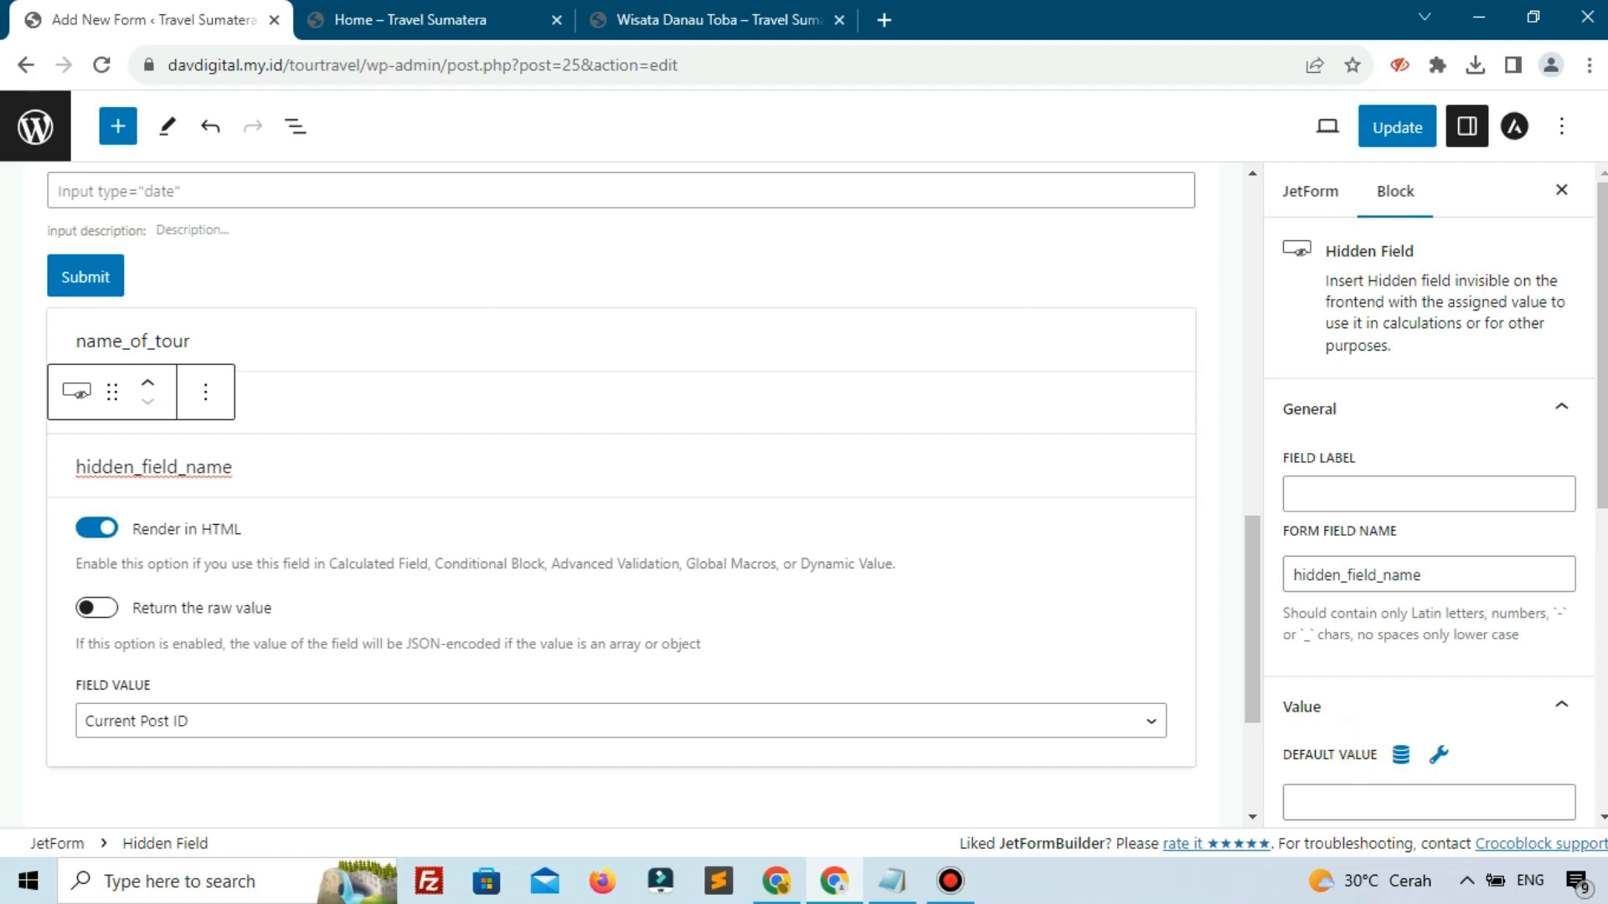
key("alt+Tab")
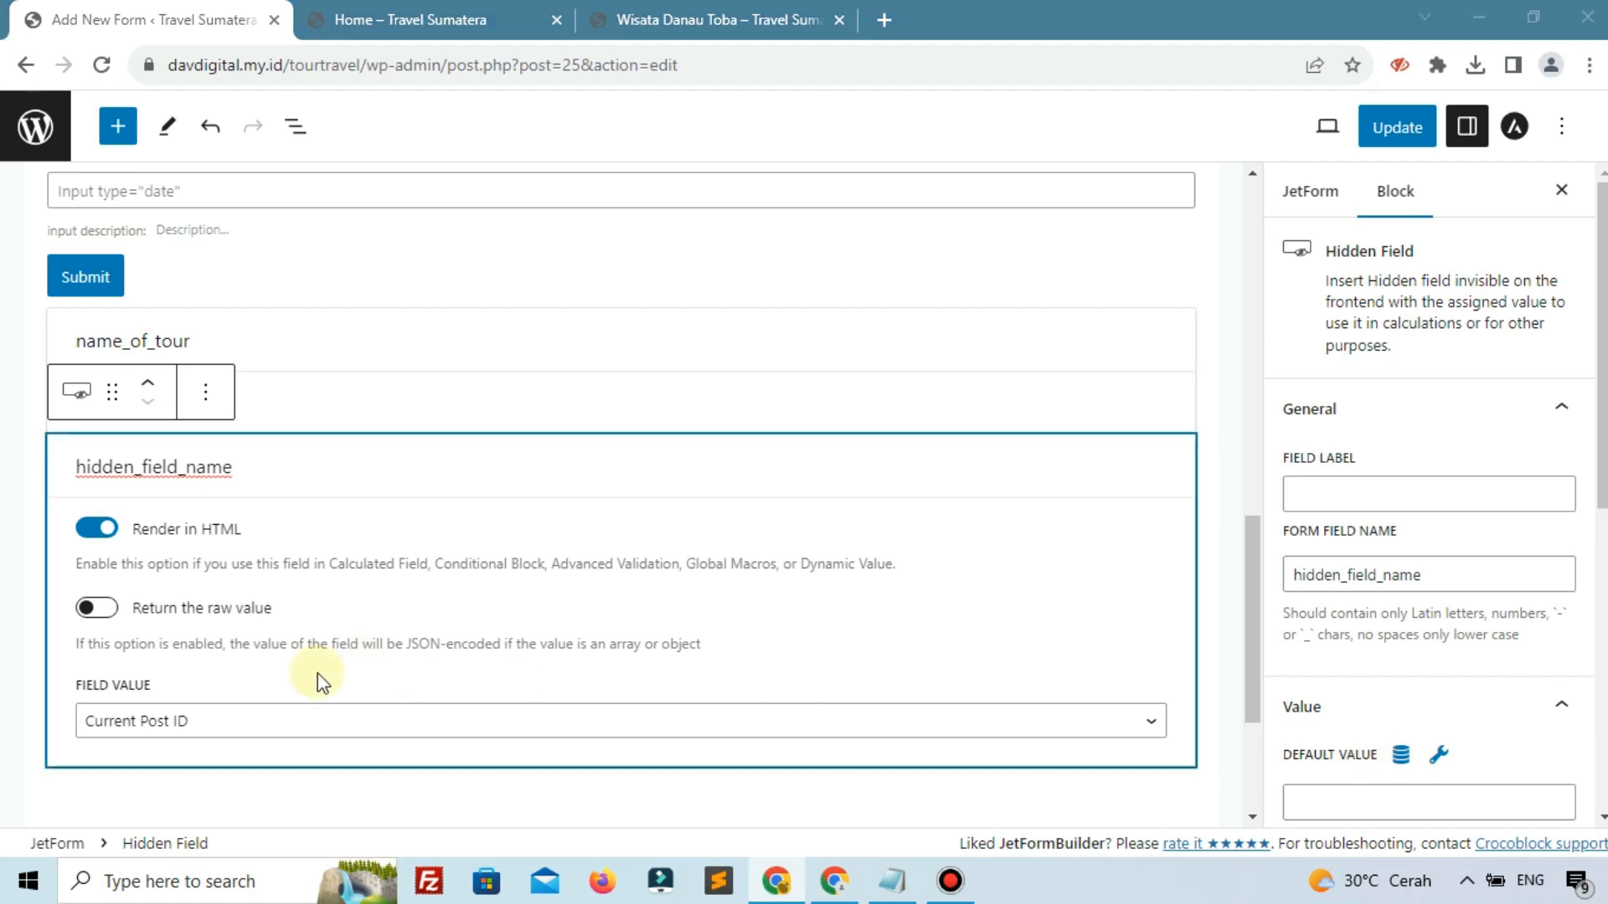
left_click(1439, 573)
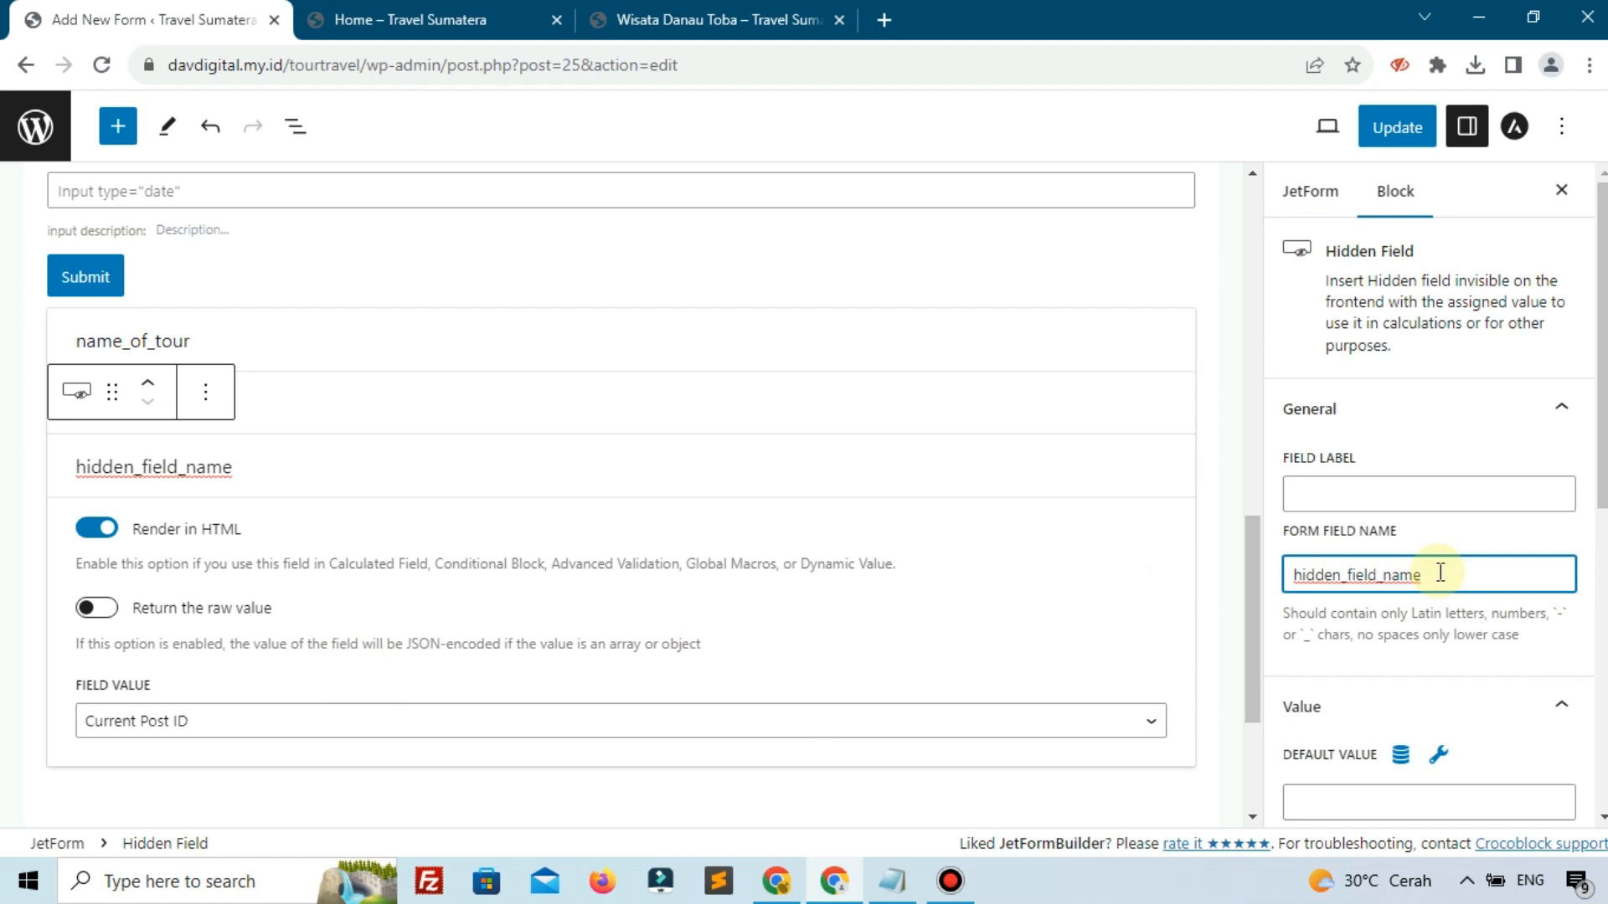
double_click(1439, 573)
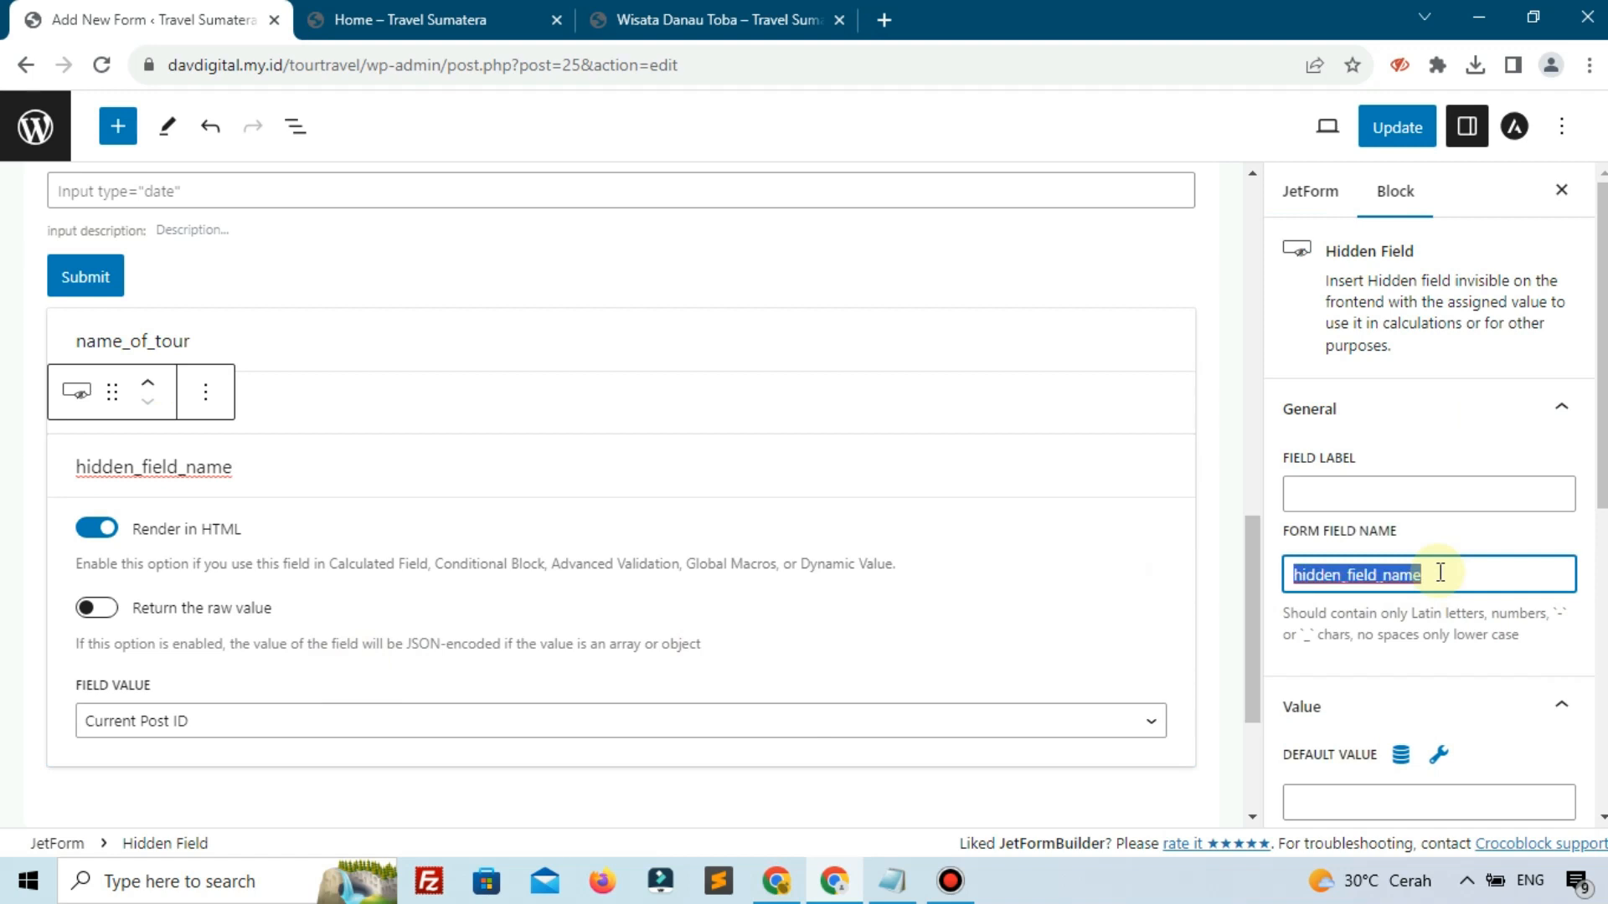
type("_pricing")
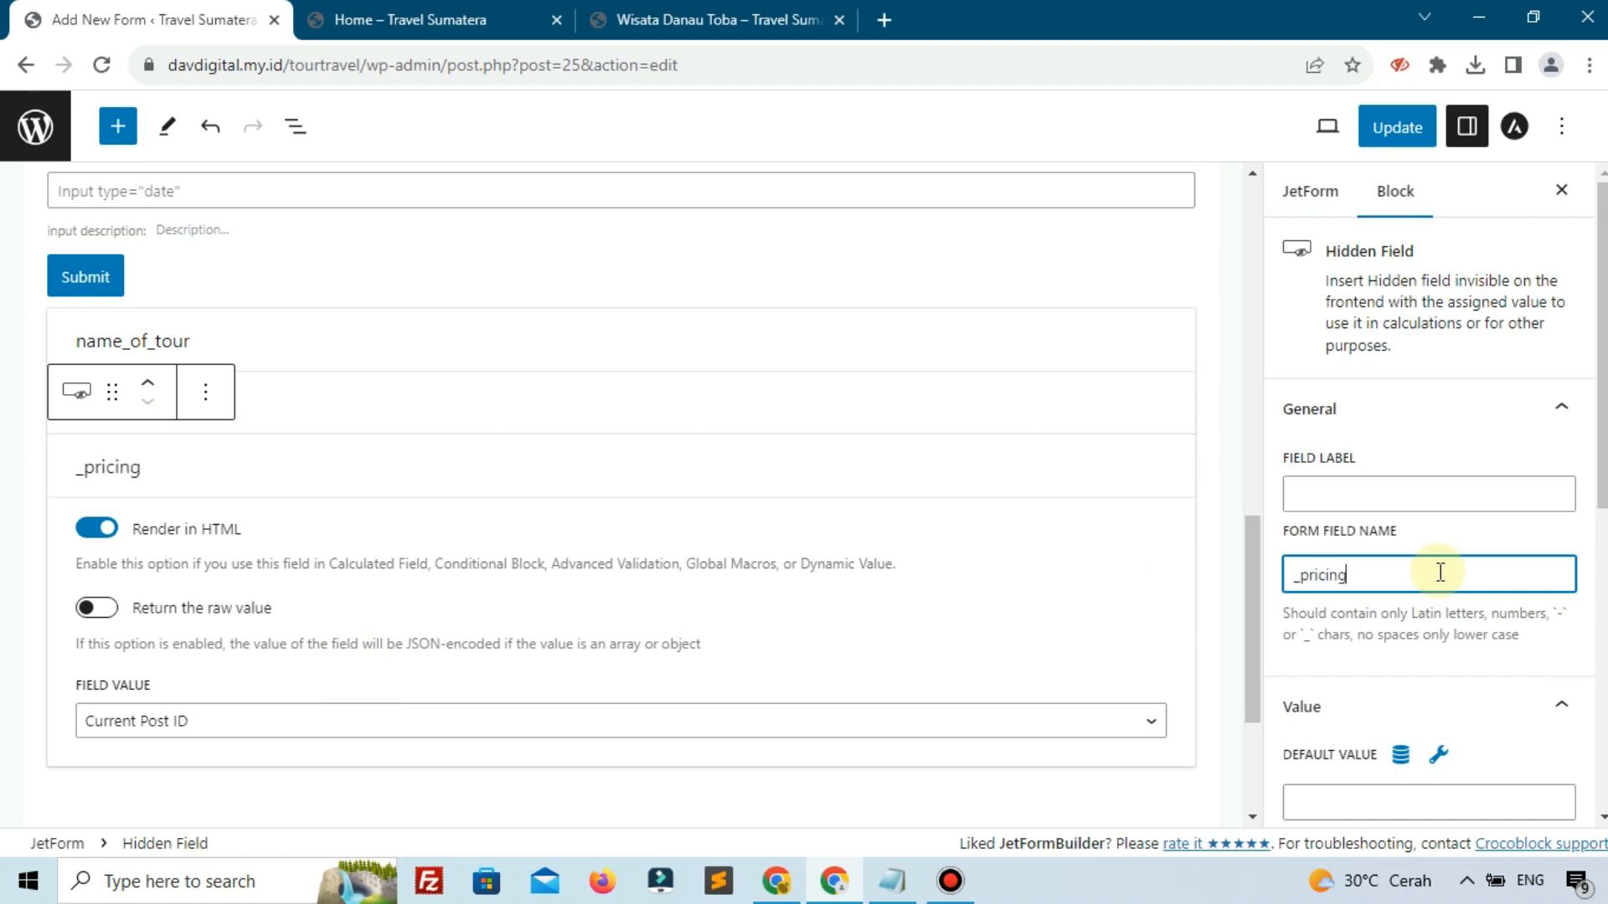
double_click(1440, 573)
type("pric")
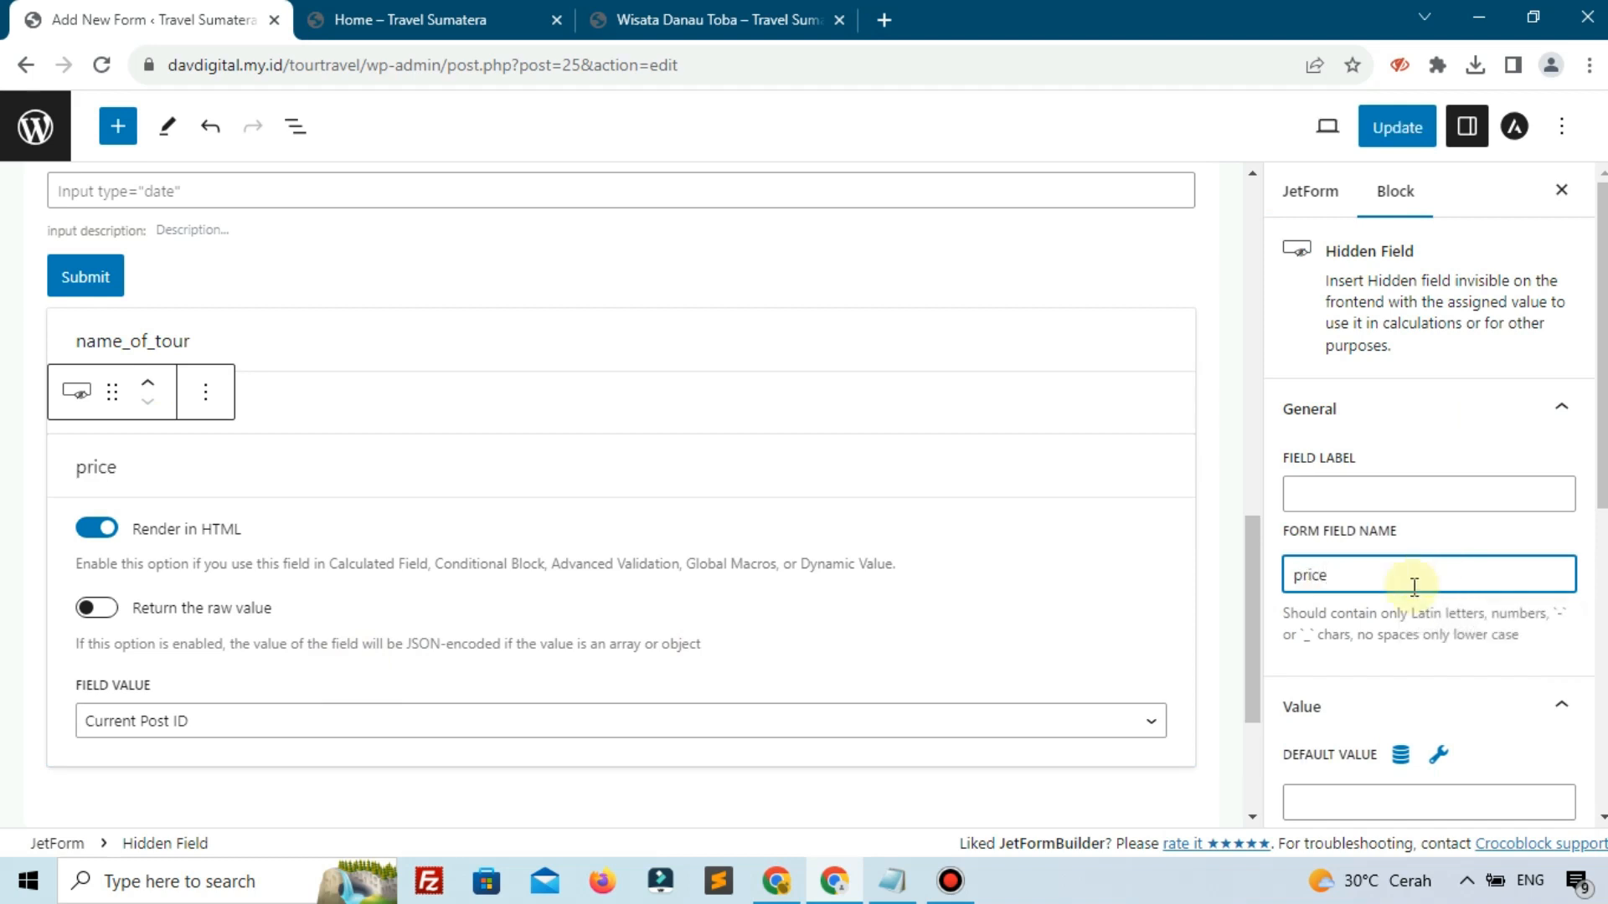
- Set the price field's value to Current Post Meta, taken from the meta field "_pricing", and deselect the field
left_click(1172, 714)
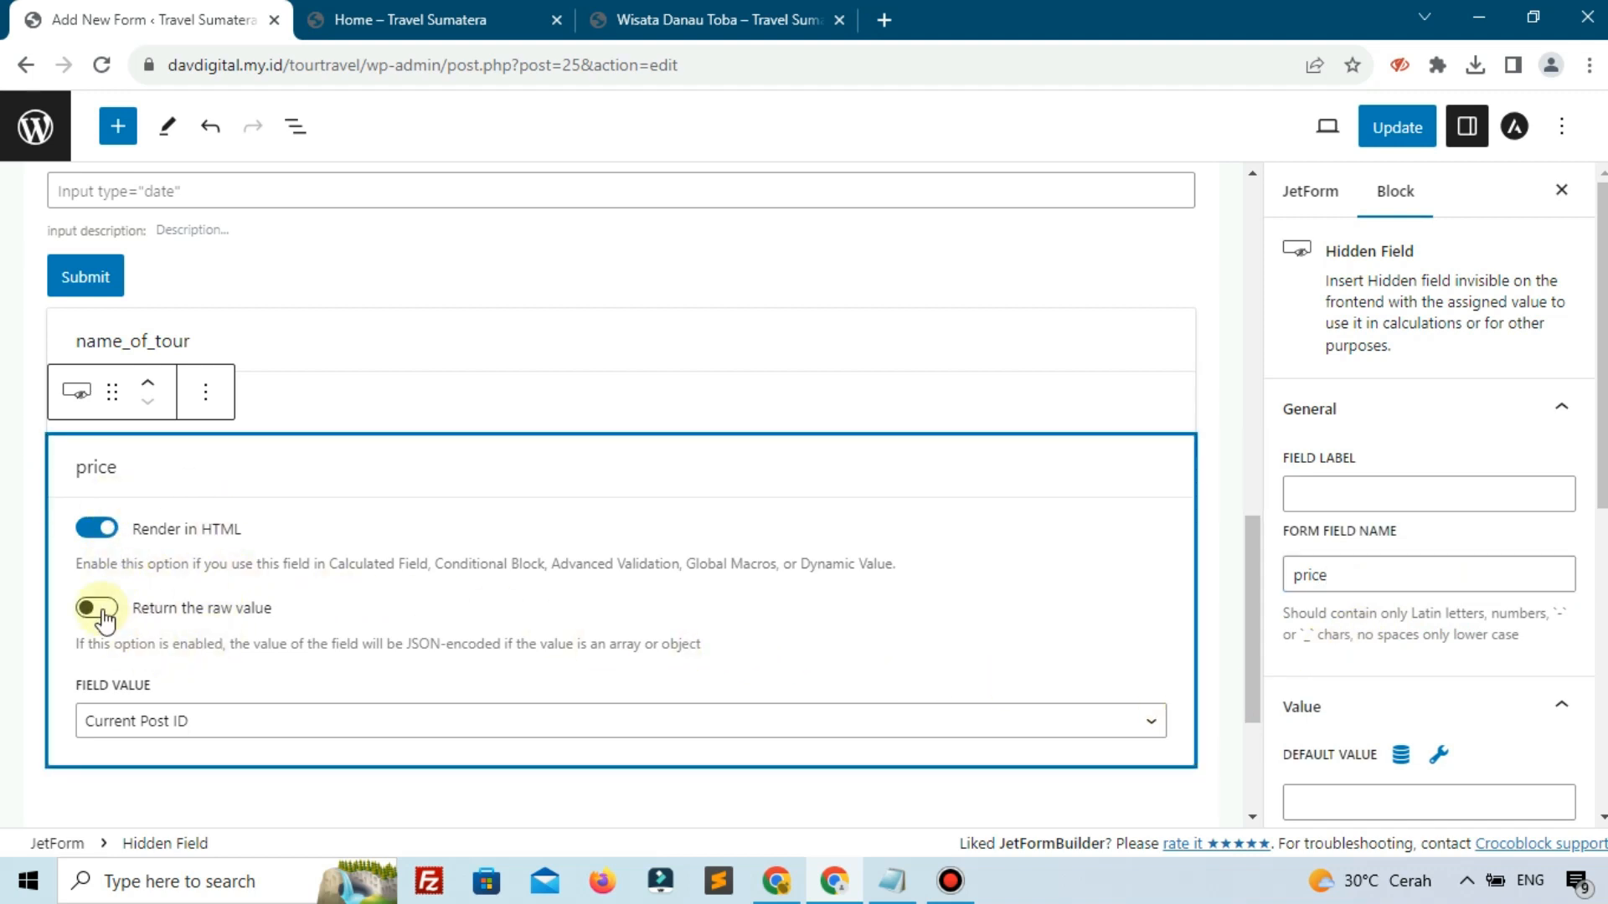
left_click(299, 721)
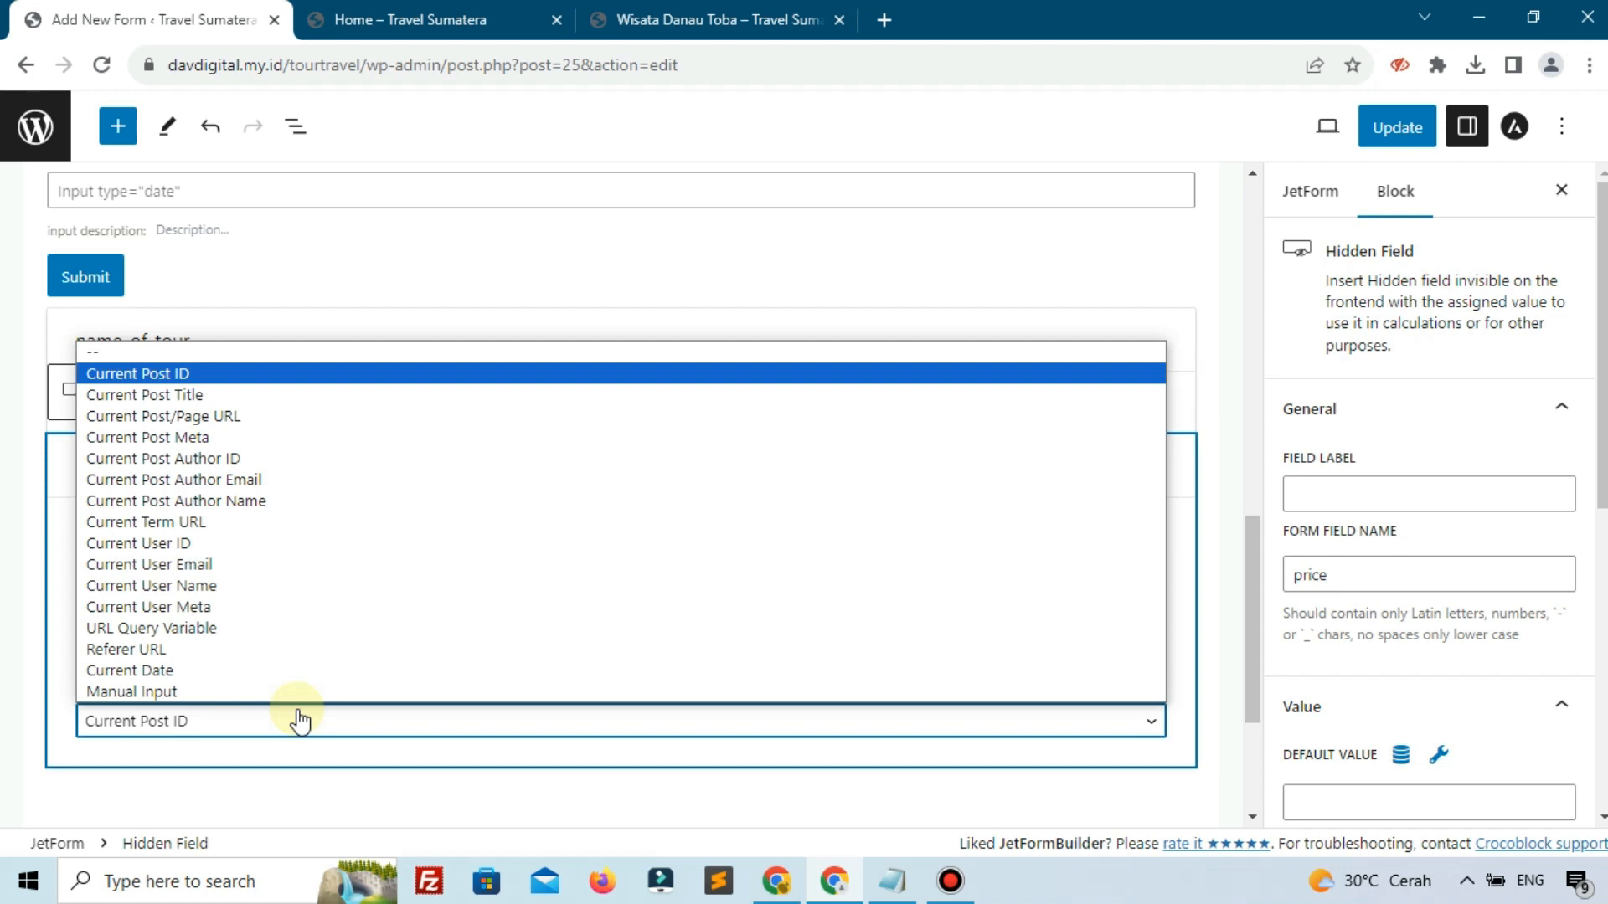
left_click(216, 437)
left_click(177, 792)
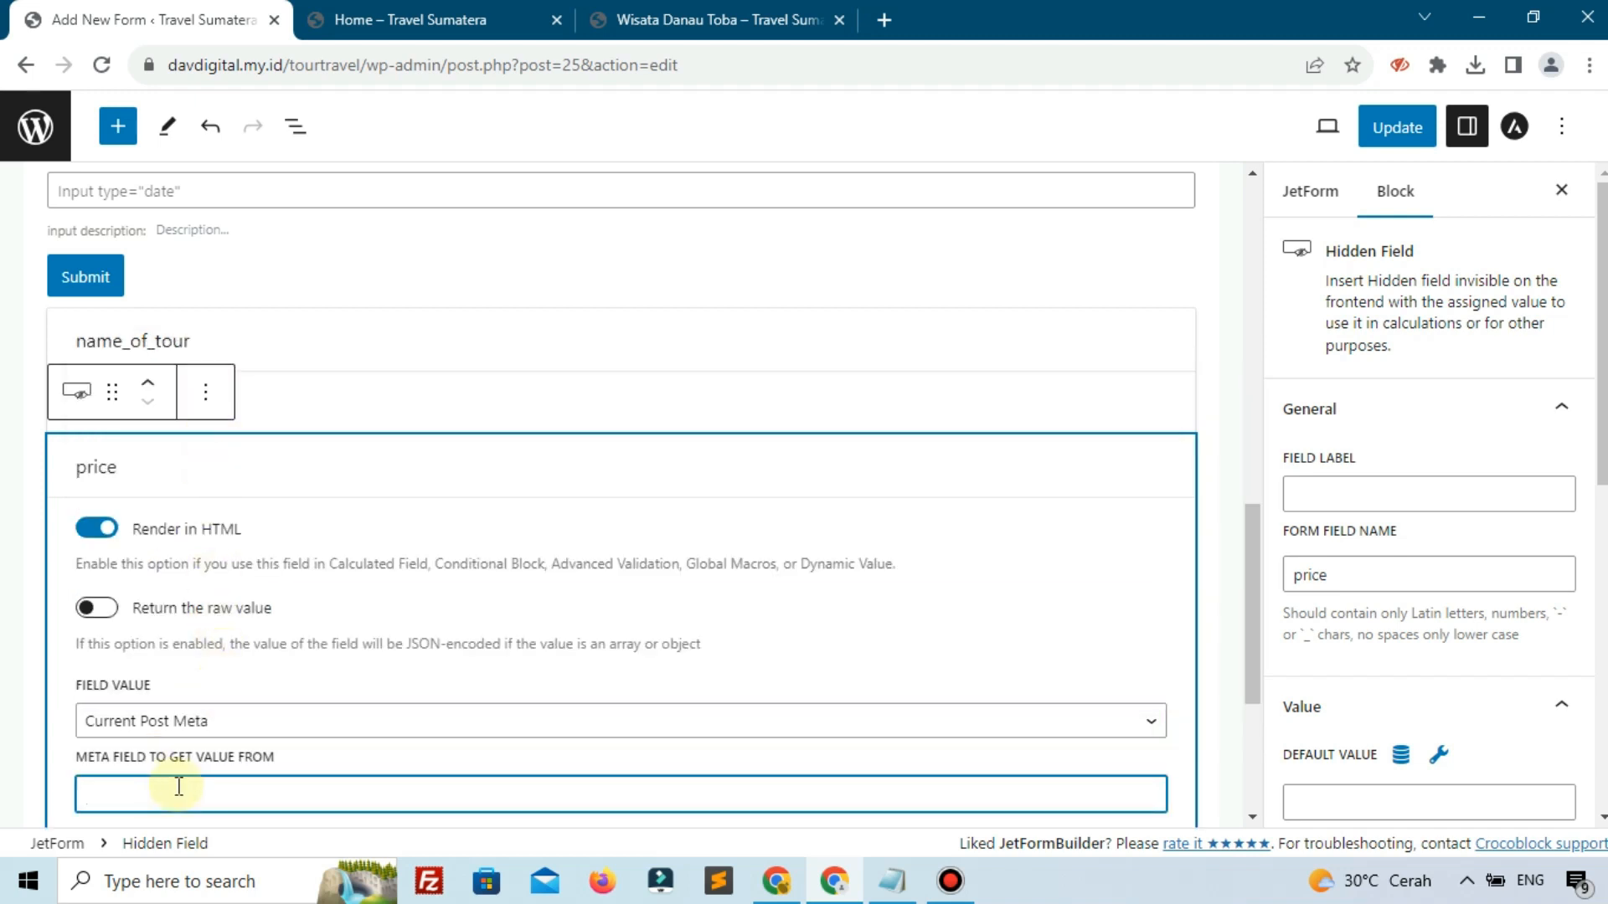
type("_pricing")
left_click(419, 19)
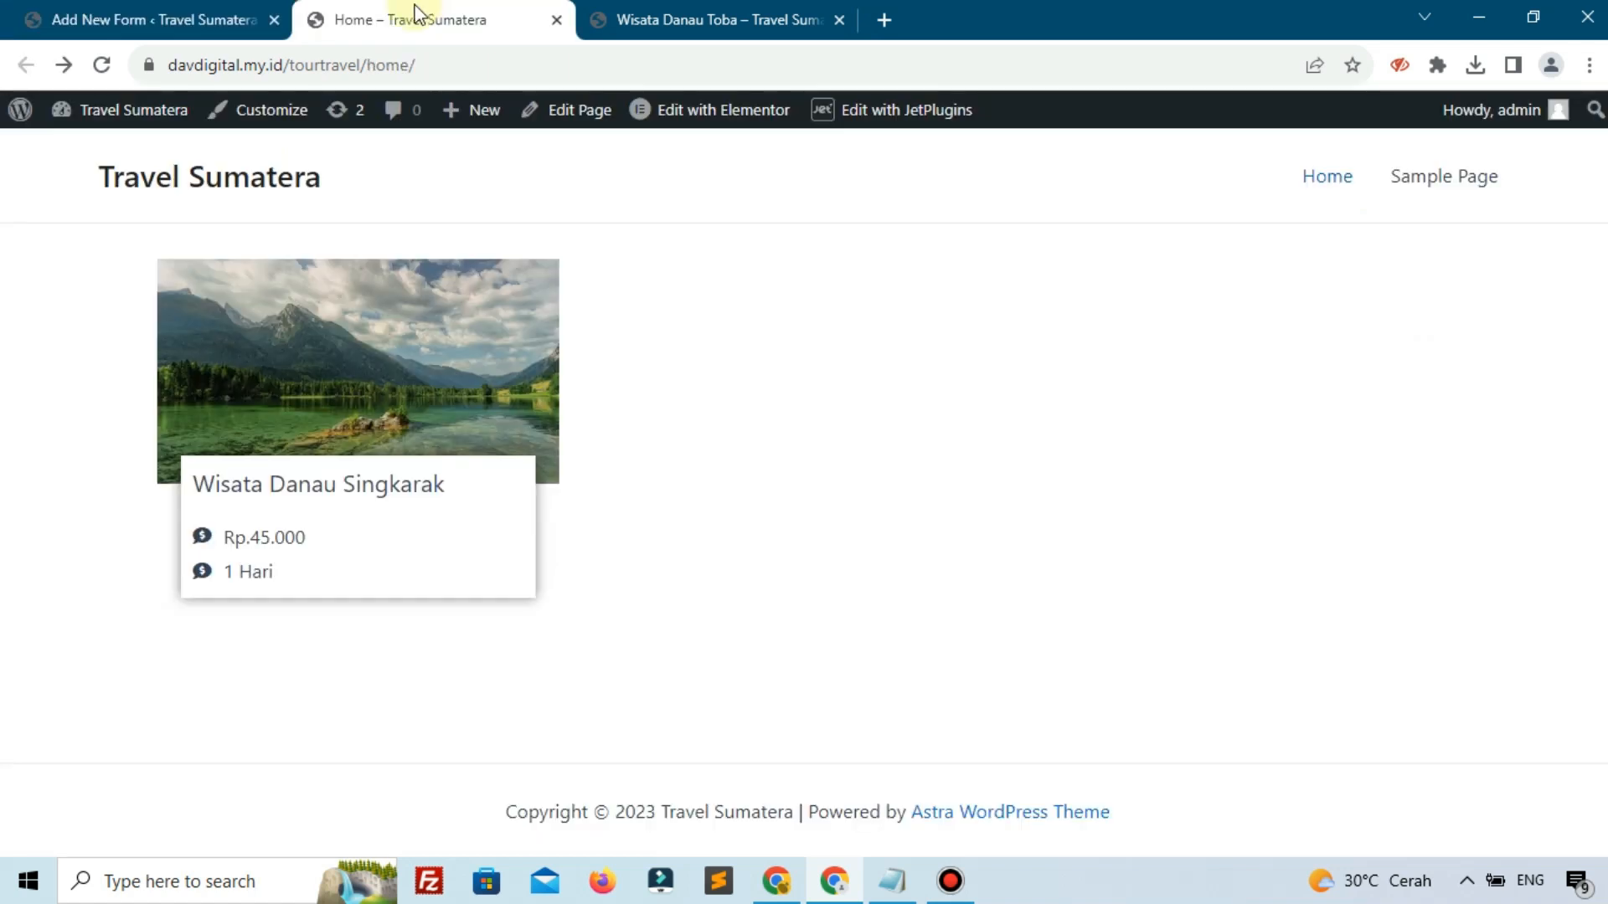
left_click(151, 18)
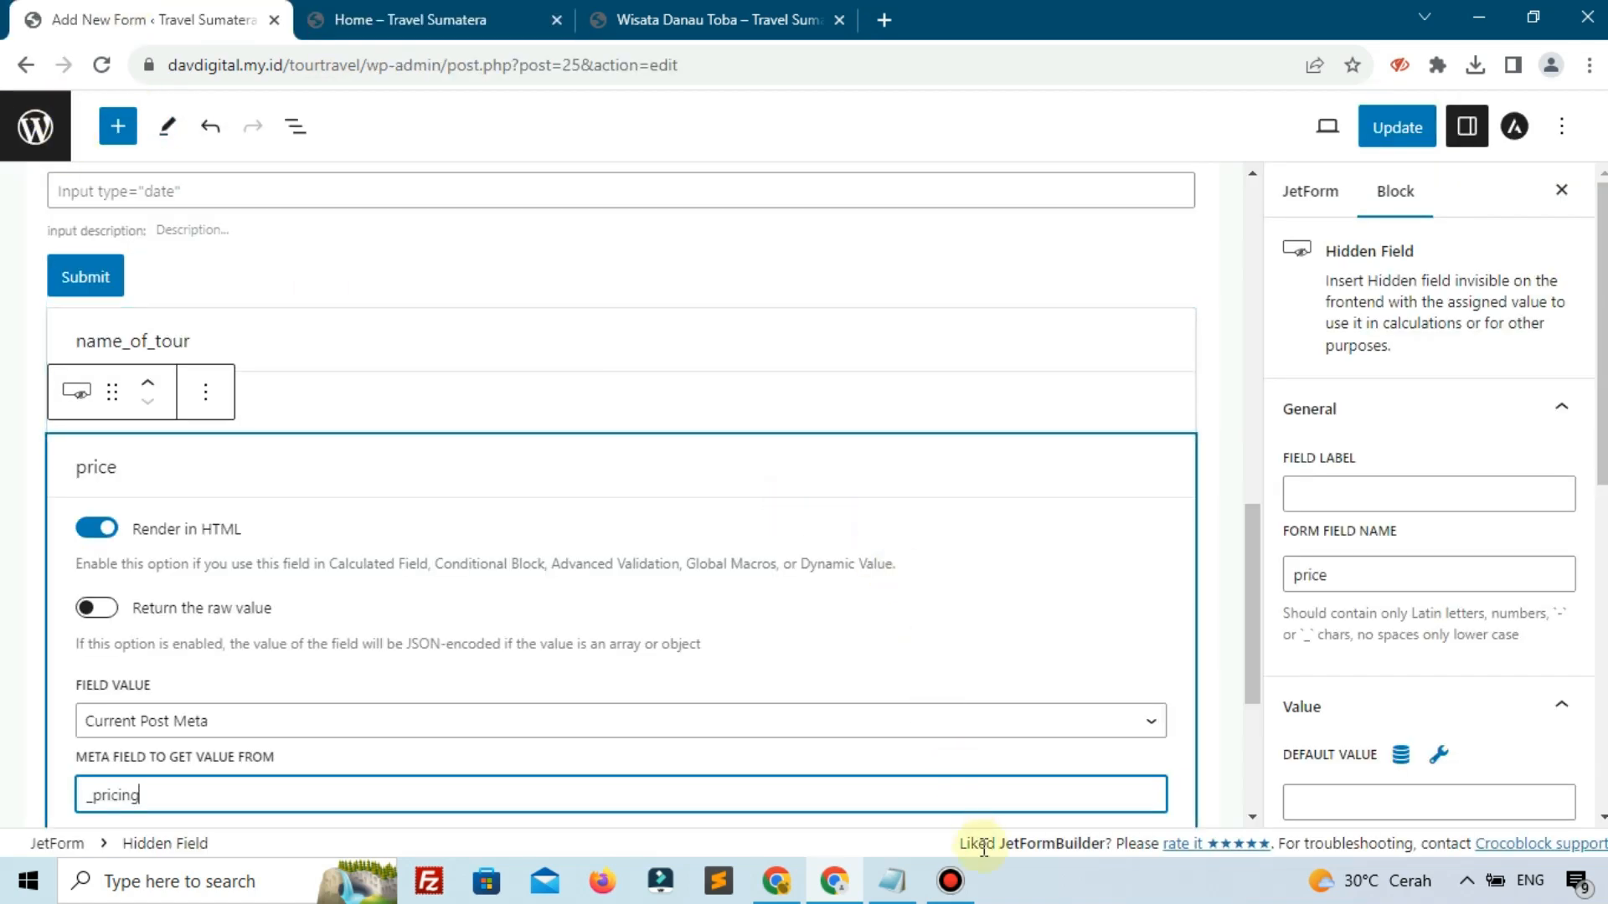
left_click(951, 884)
scroll(792, 695, "down", 3)
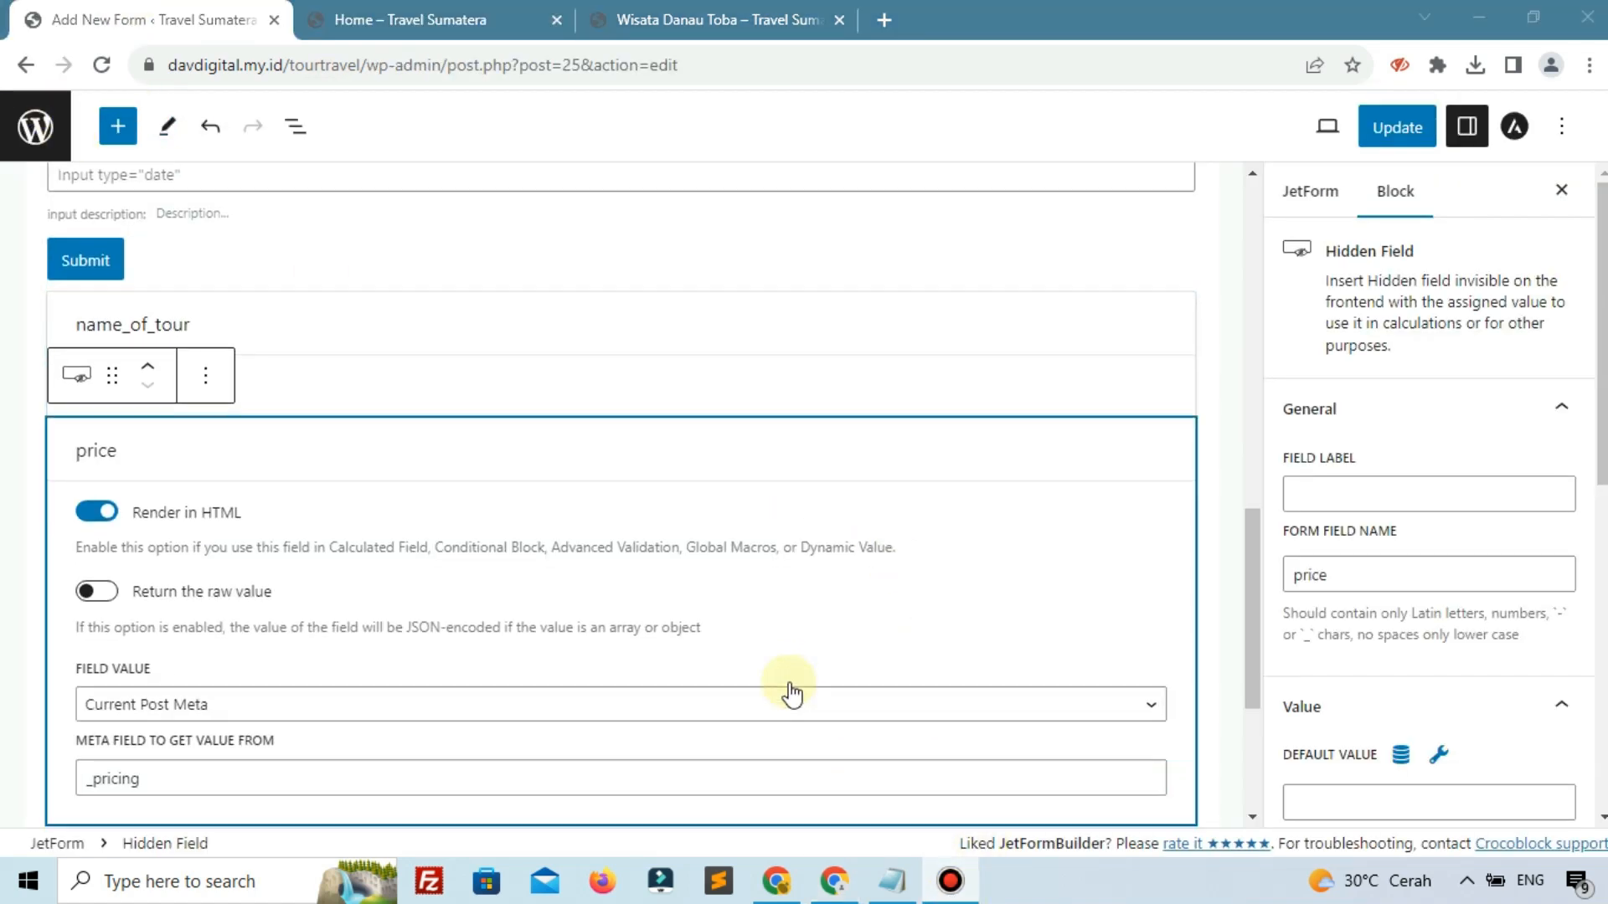
left_click(630, 721)
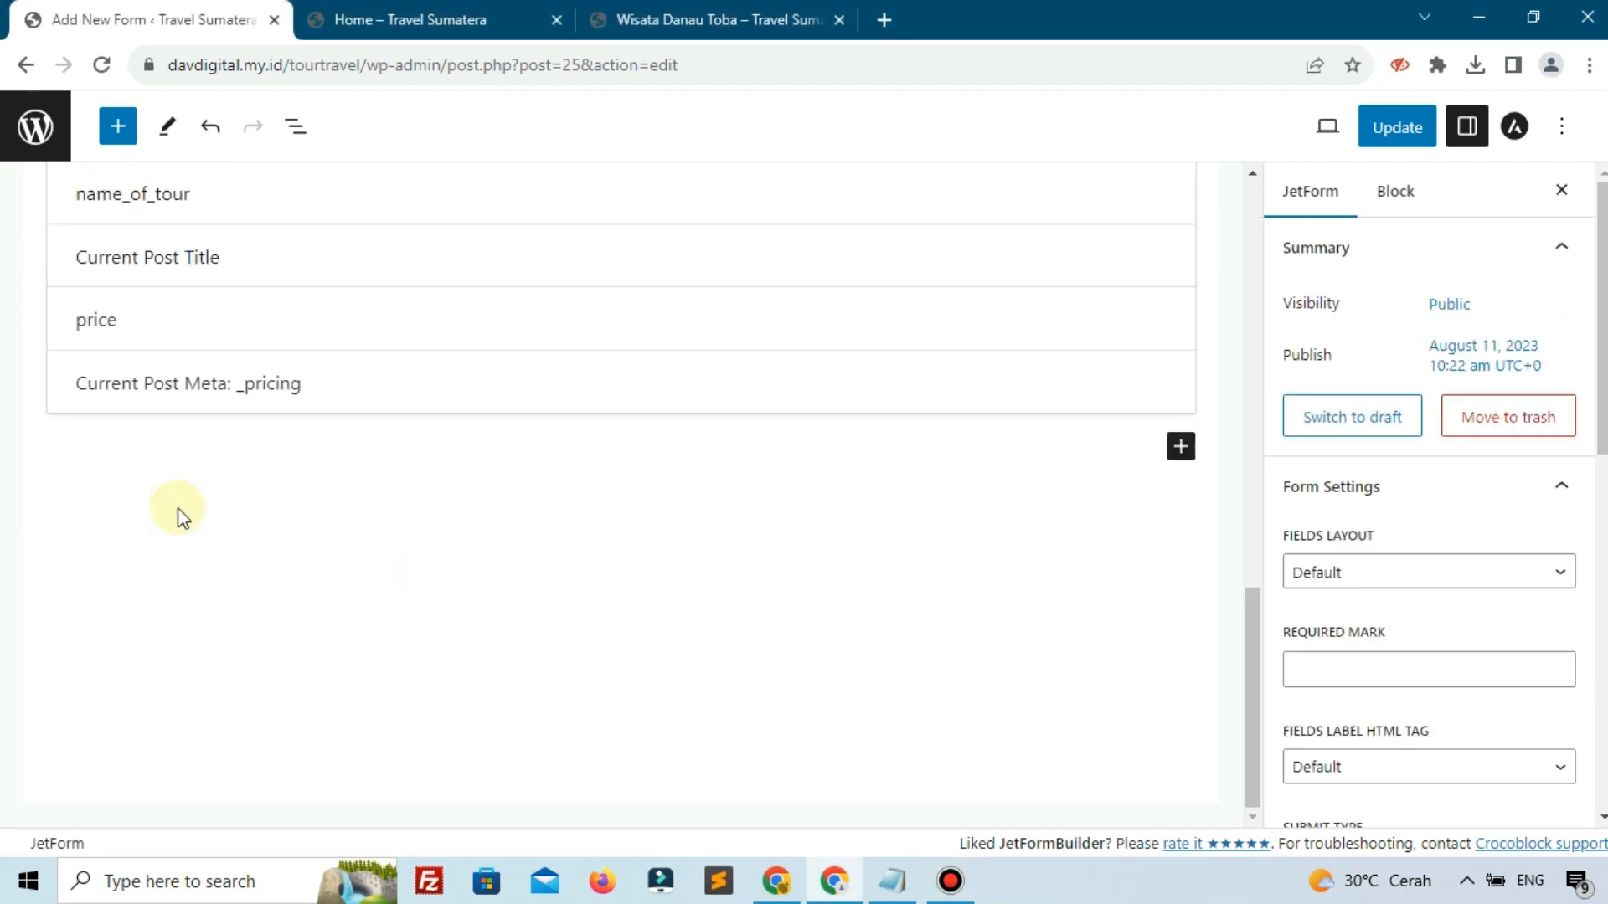
- Save the booking form with its new hidden tour name and price fields
left_click(1395, 137)
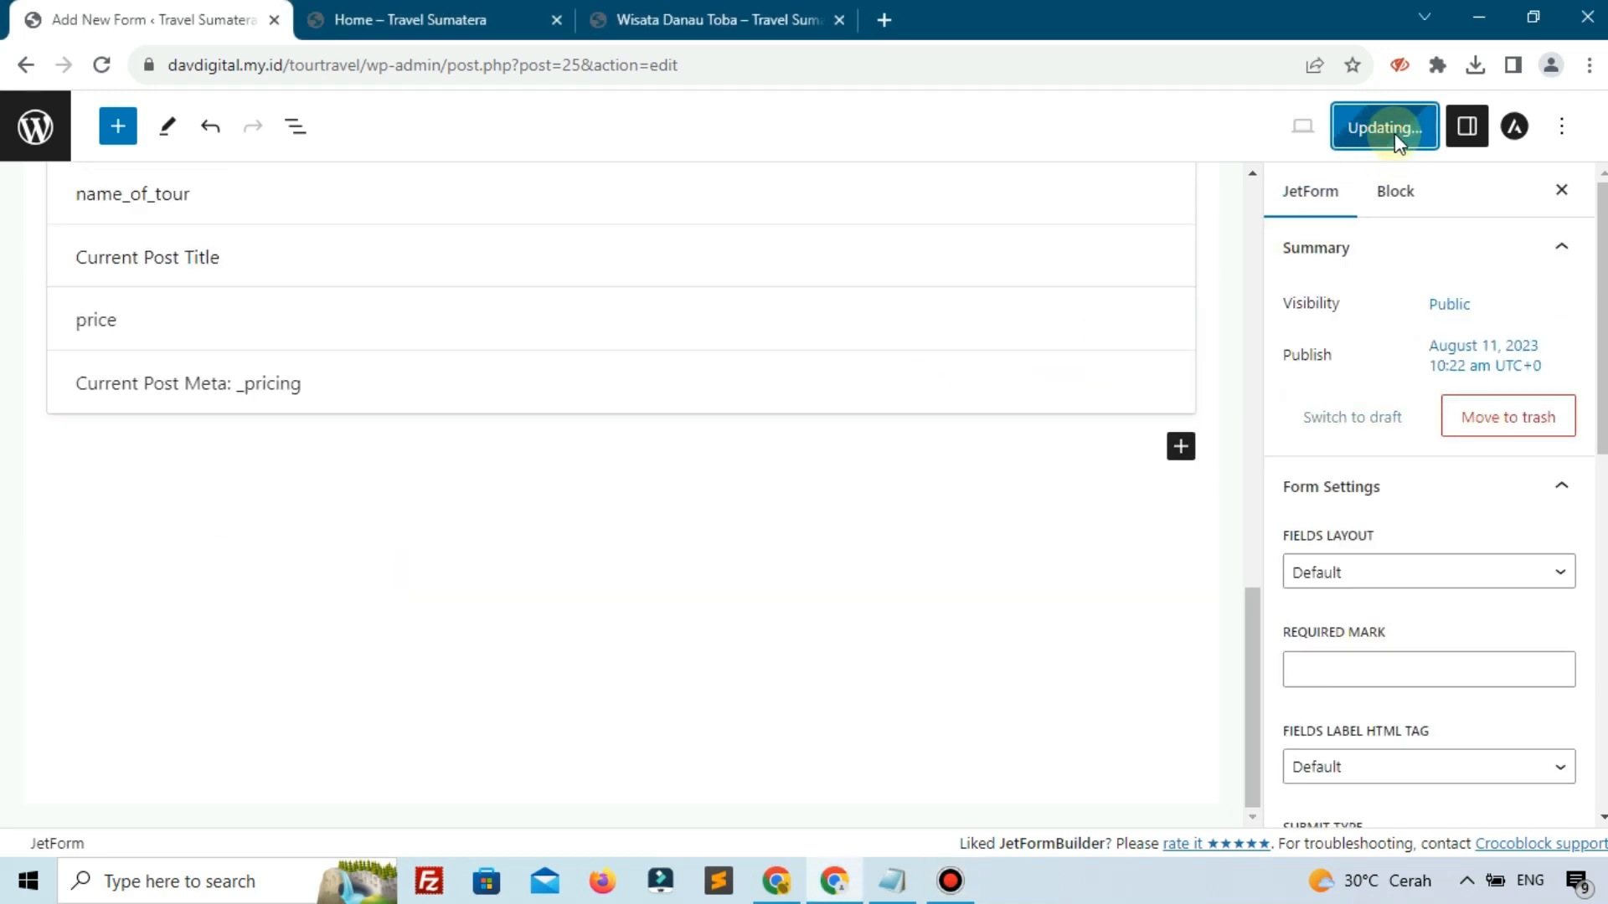
scroll(829, 628, "up", 4)
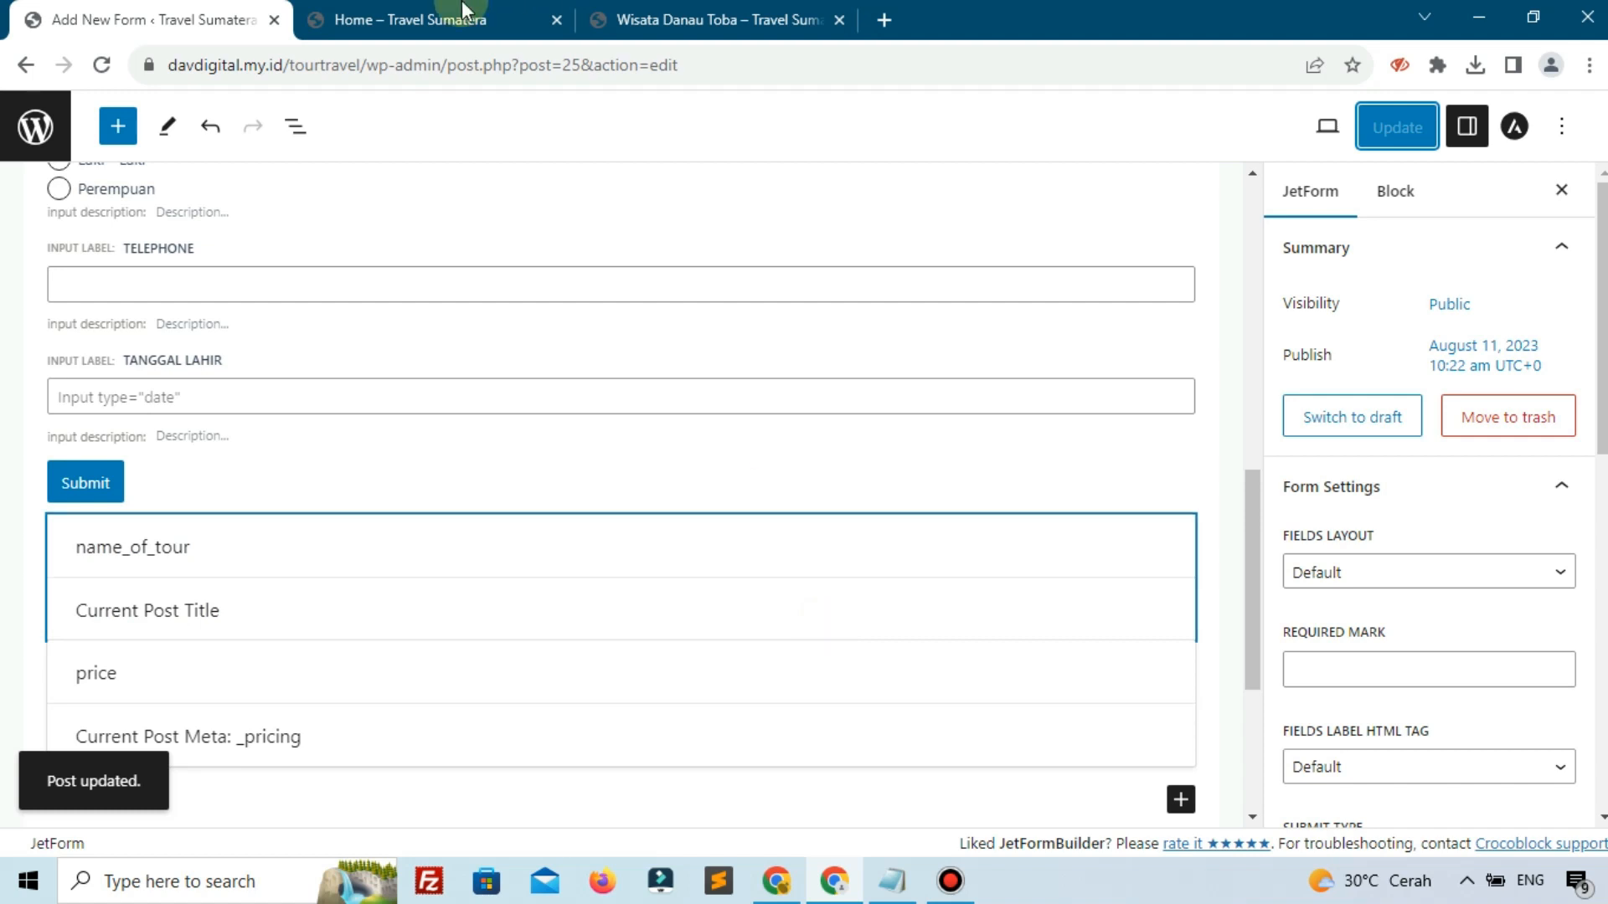
left_click(402, 17)
left_click(126, 12)
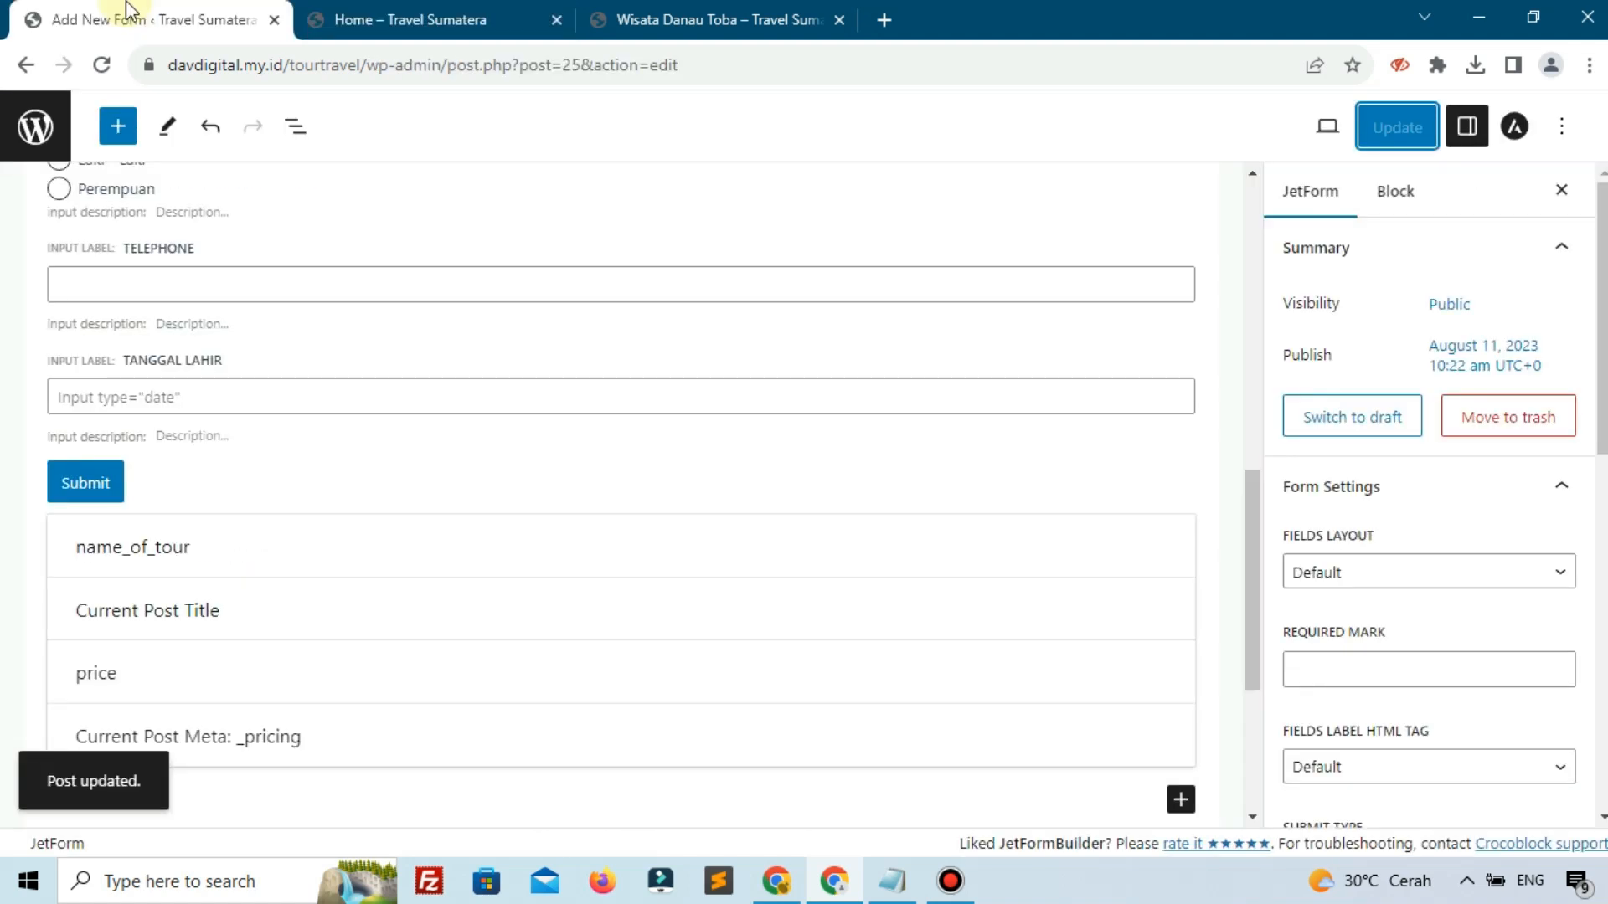
- Open the site's Forms list in a new browser tab and place that tab first
right_click(50, 144)
left_click(106, 159)
left_click_drag(352, 12, 171, 3)
left_click(413, 21)
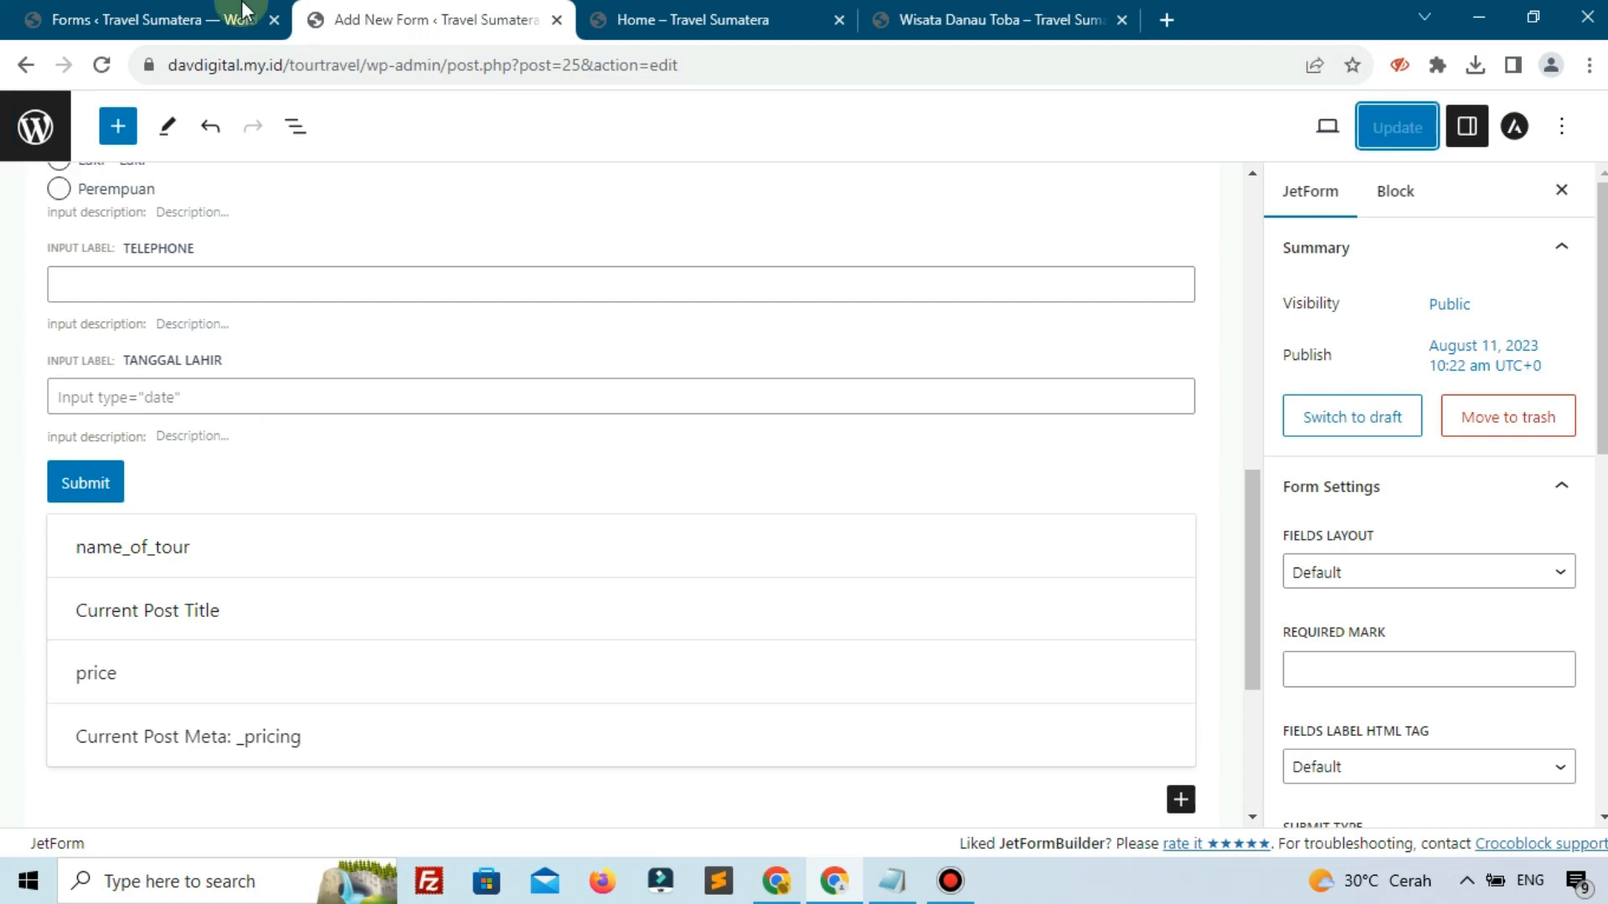
left_click(151, 19)
left_click(412, 19)
left_click(96, 19)
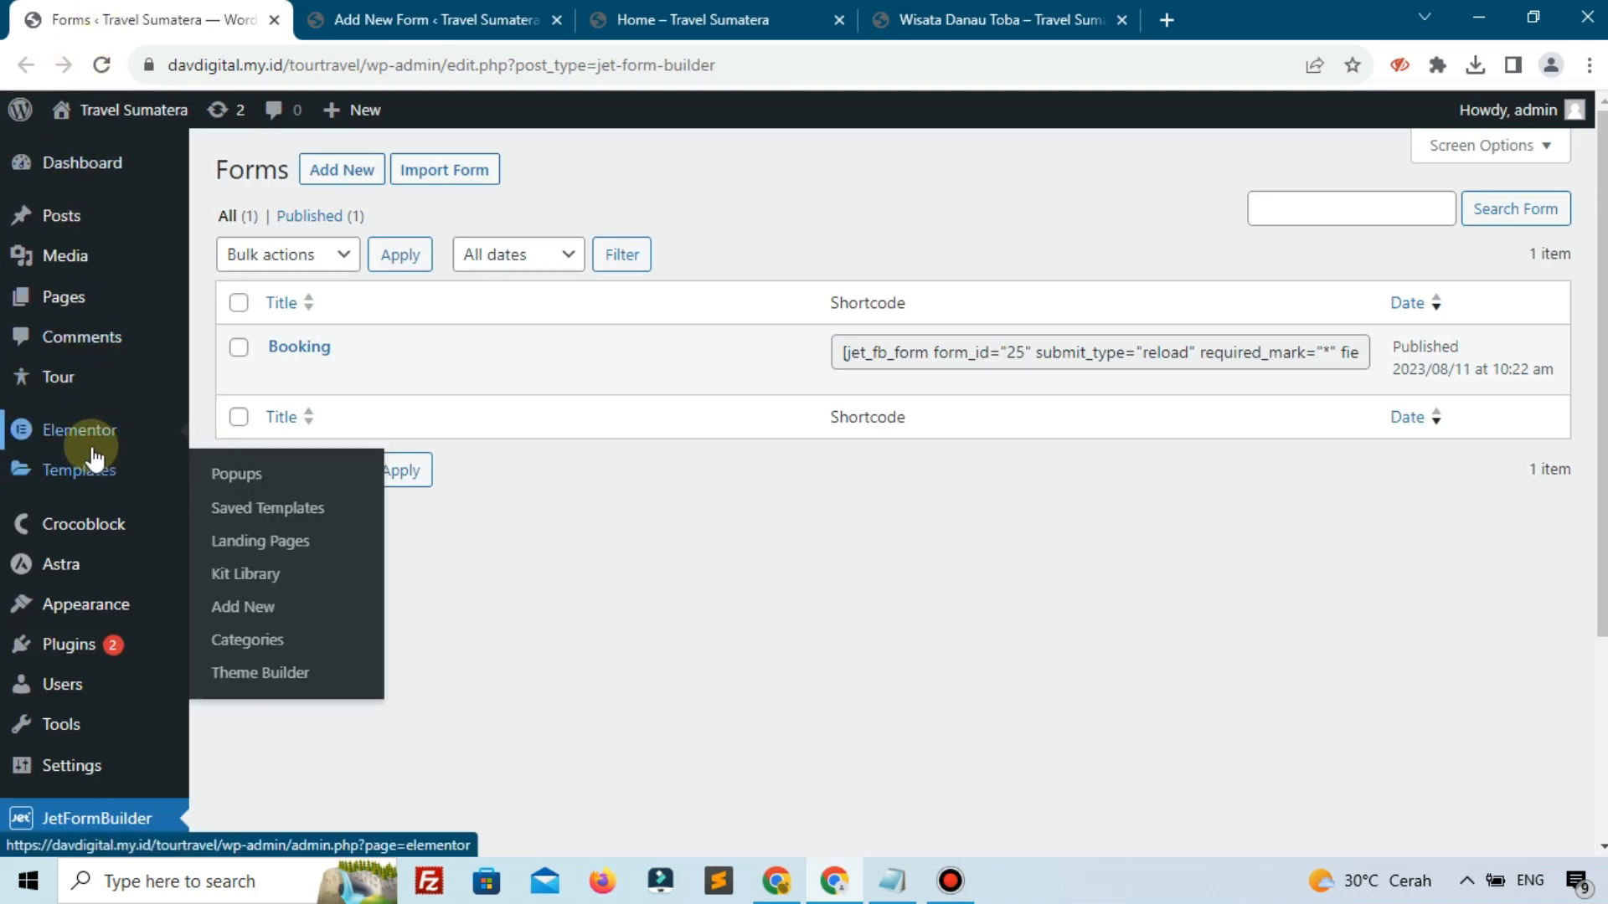
mouse_move(99, 475)
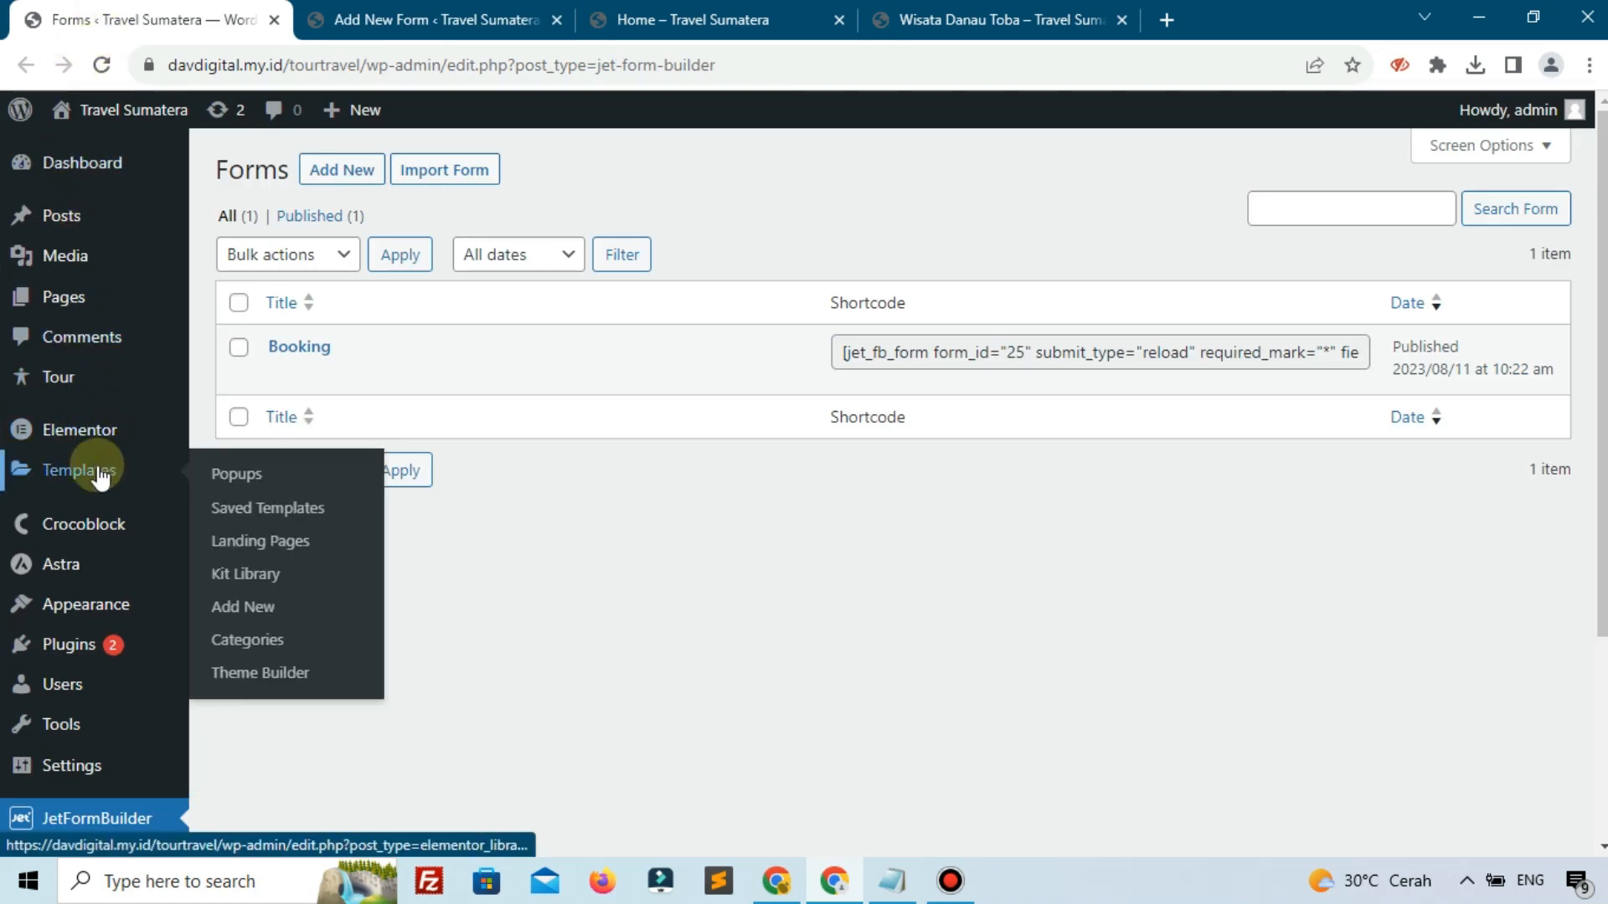
- Return to the booking form and bring up its Post Submit Actions settings
left_click(528, 17)
left_click(1300, 202)
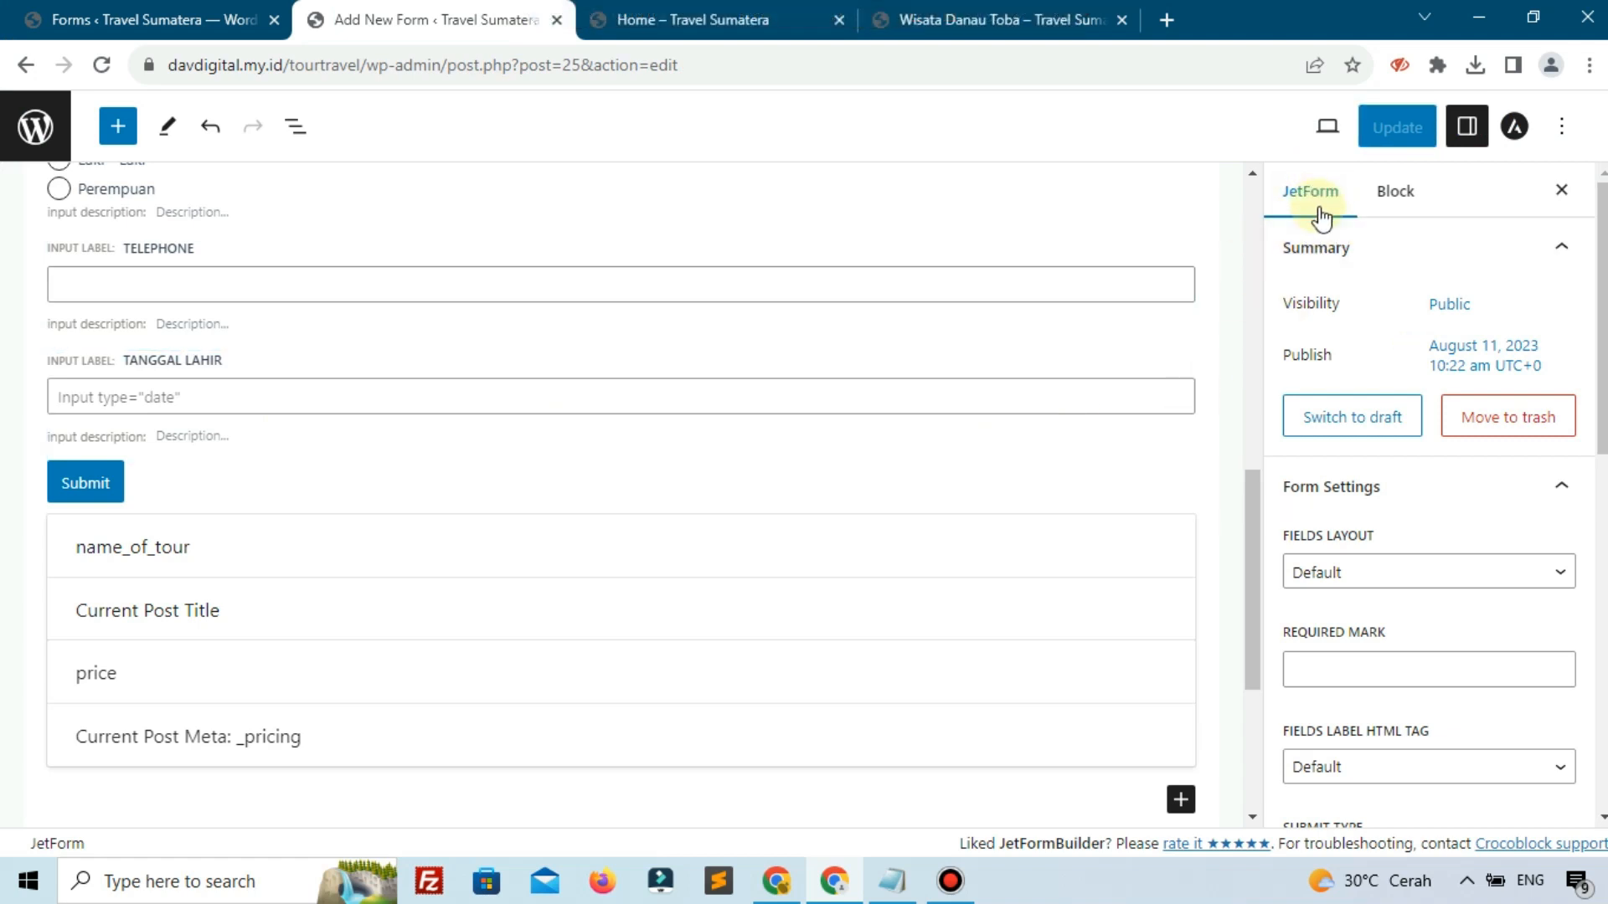
scroll(1356, 394, "down", 8)
scroll(1351, 459, "down", 2)
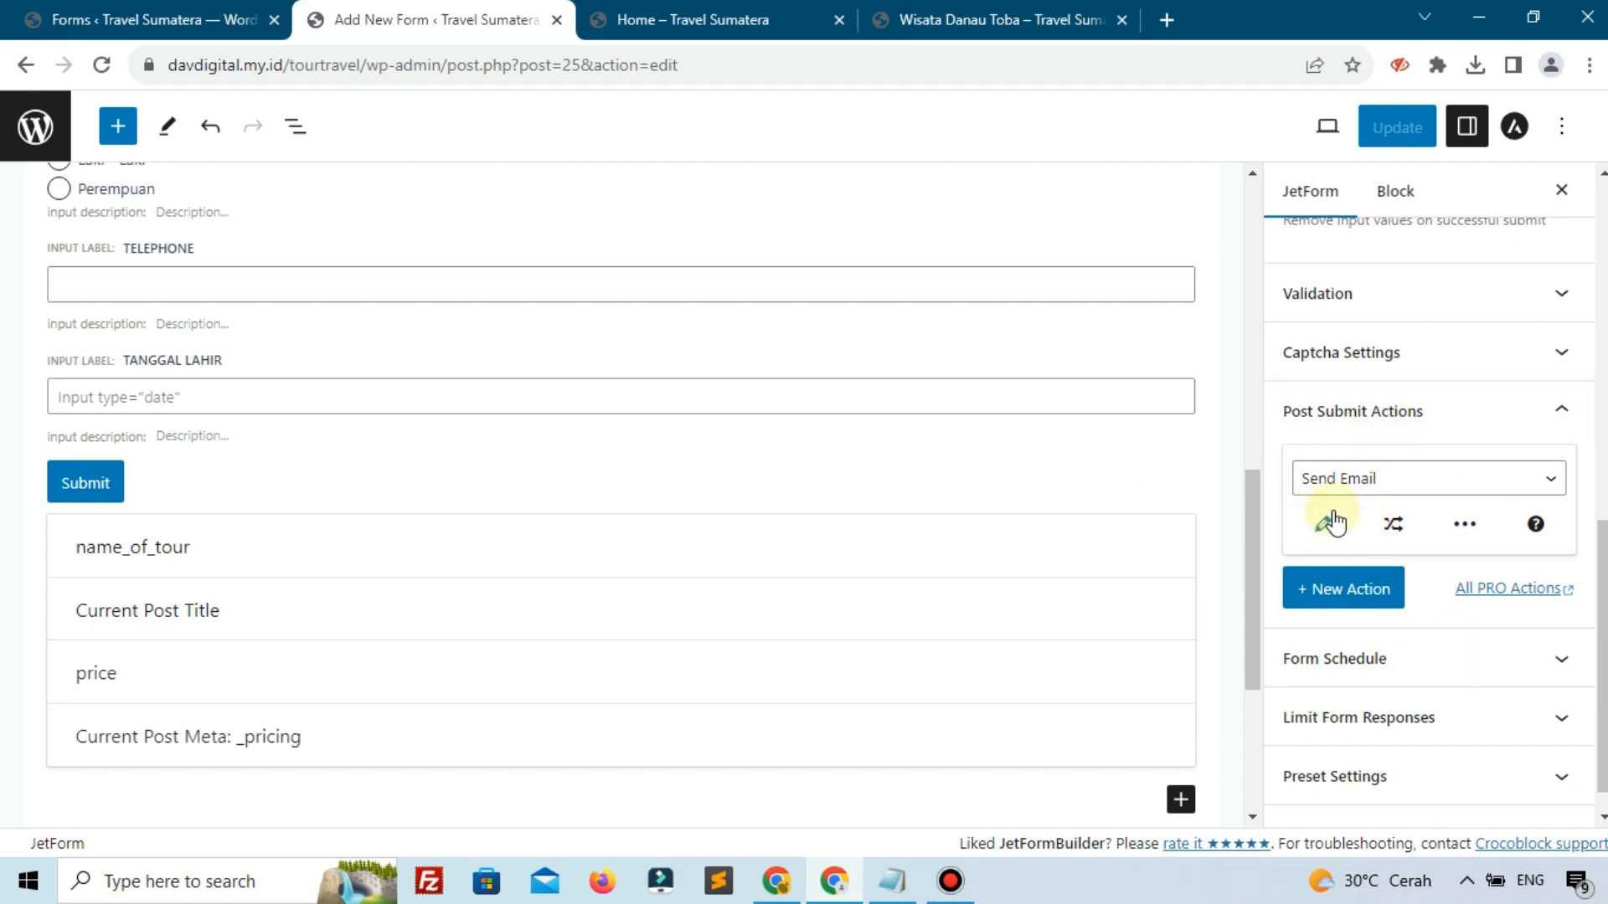
left_click(1338, 486)
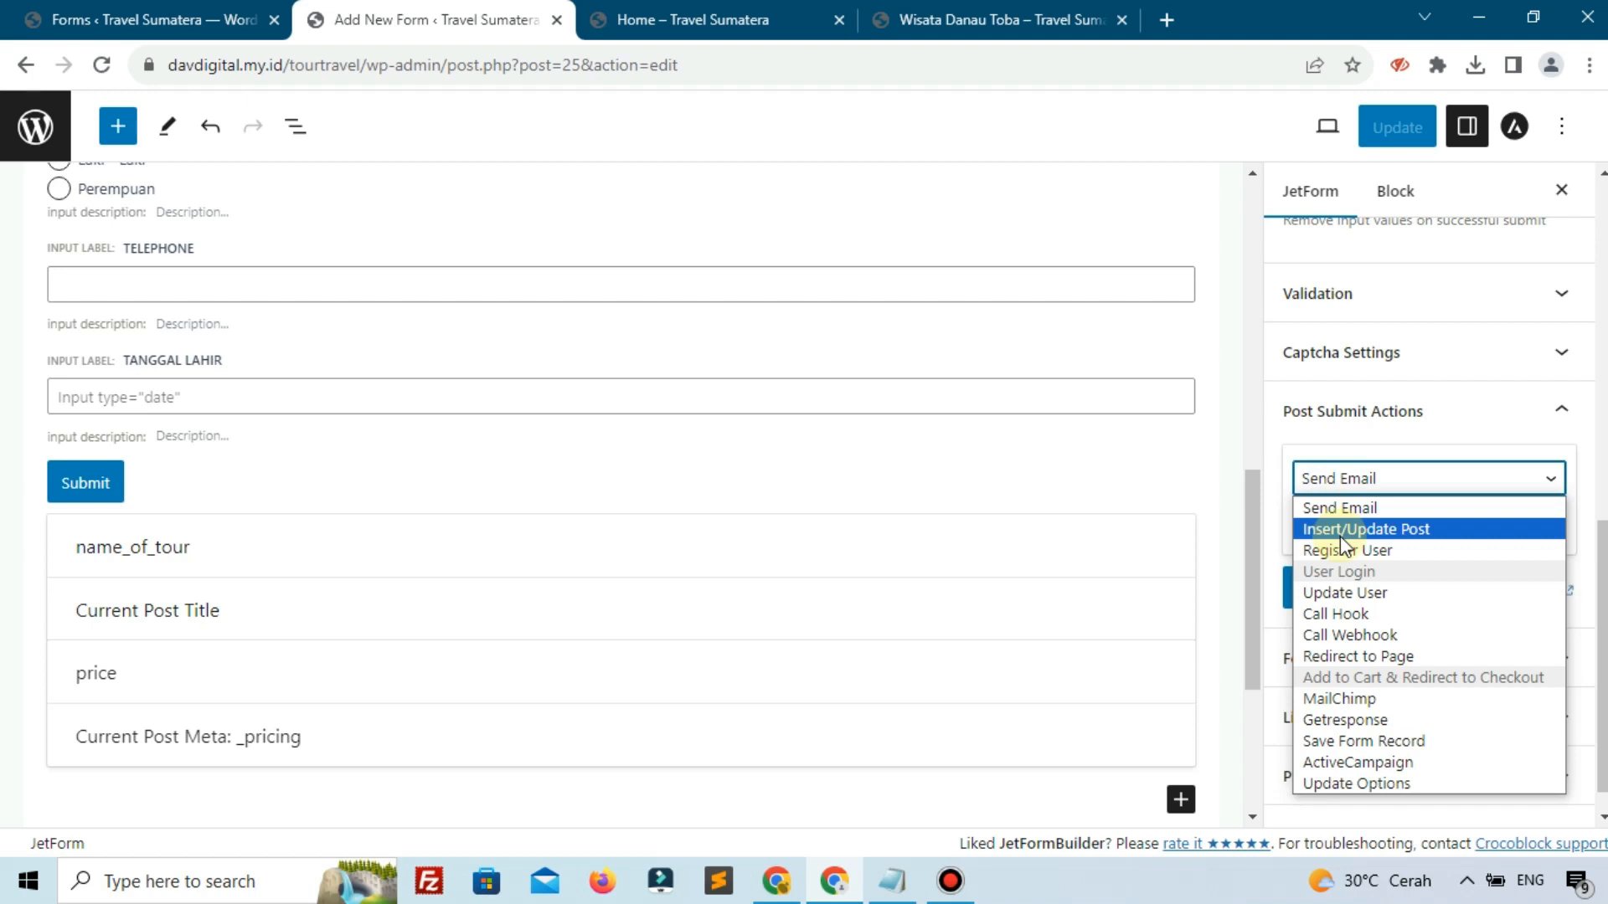
left_click(1340, 530)
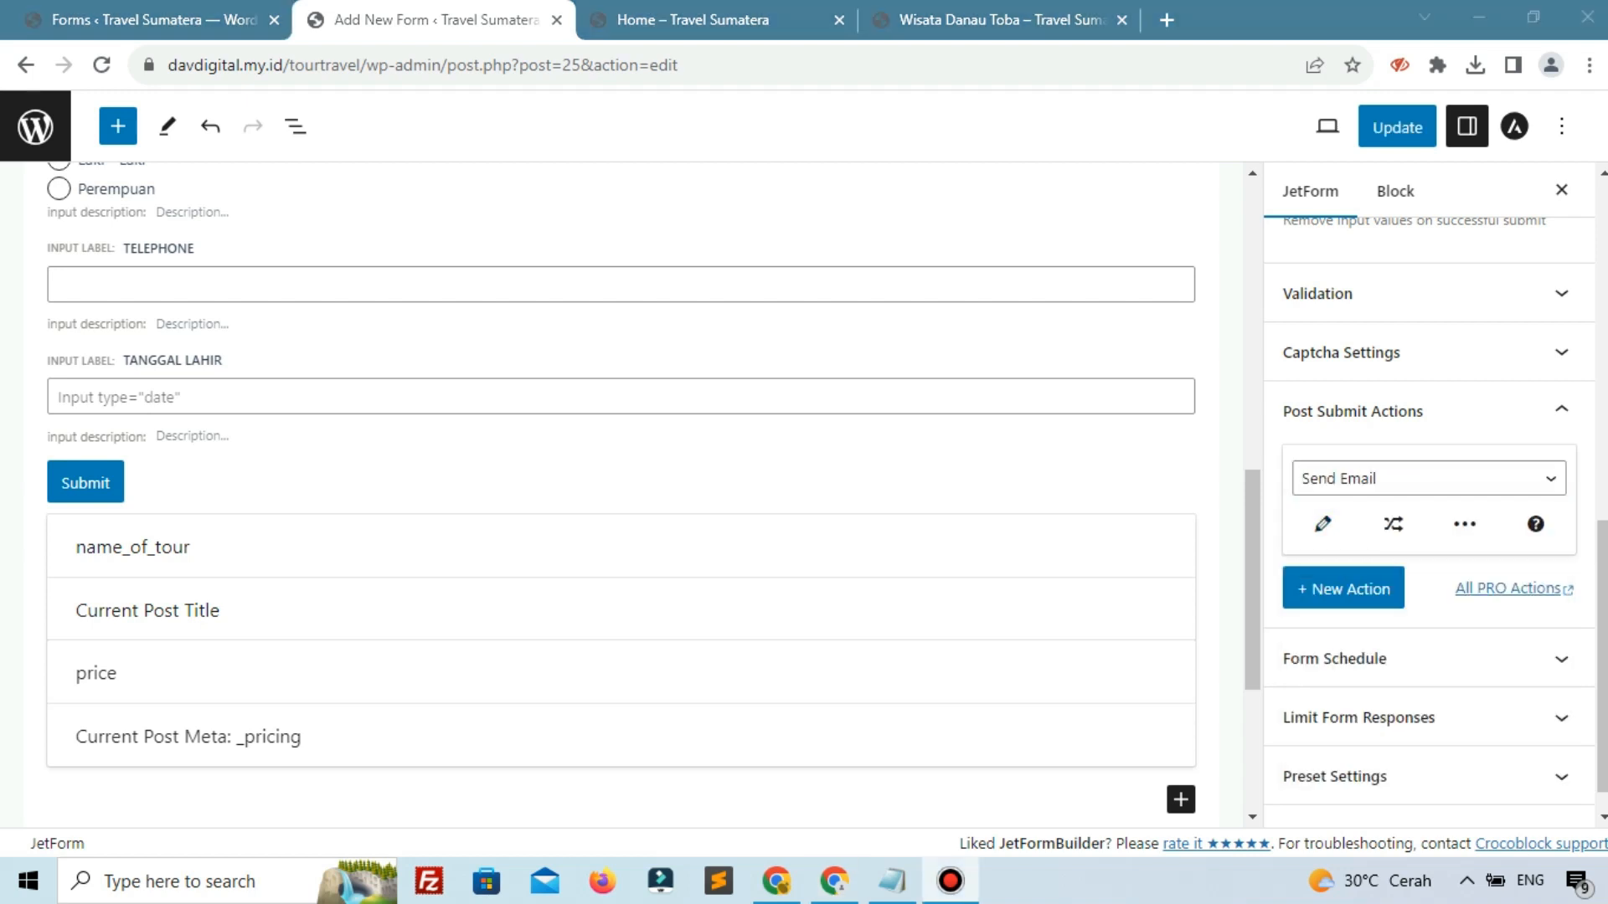
left_click(1482, 480)
left_click(1482, 479)
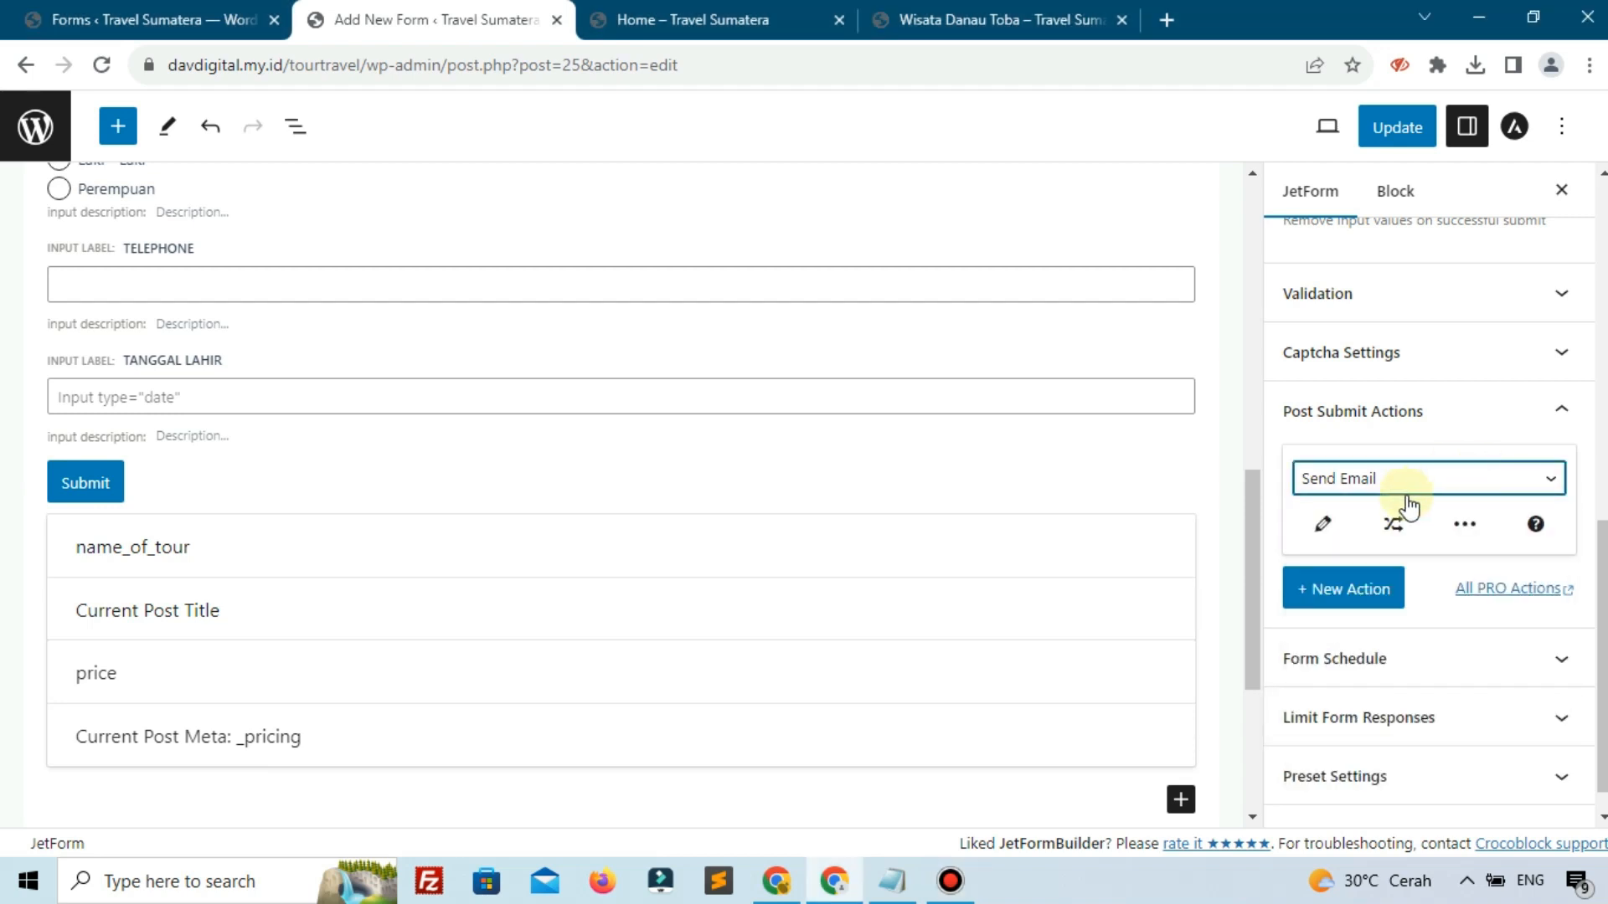
left_click(1327, 525)
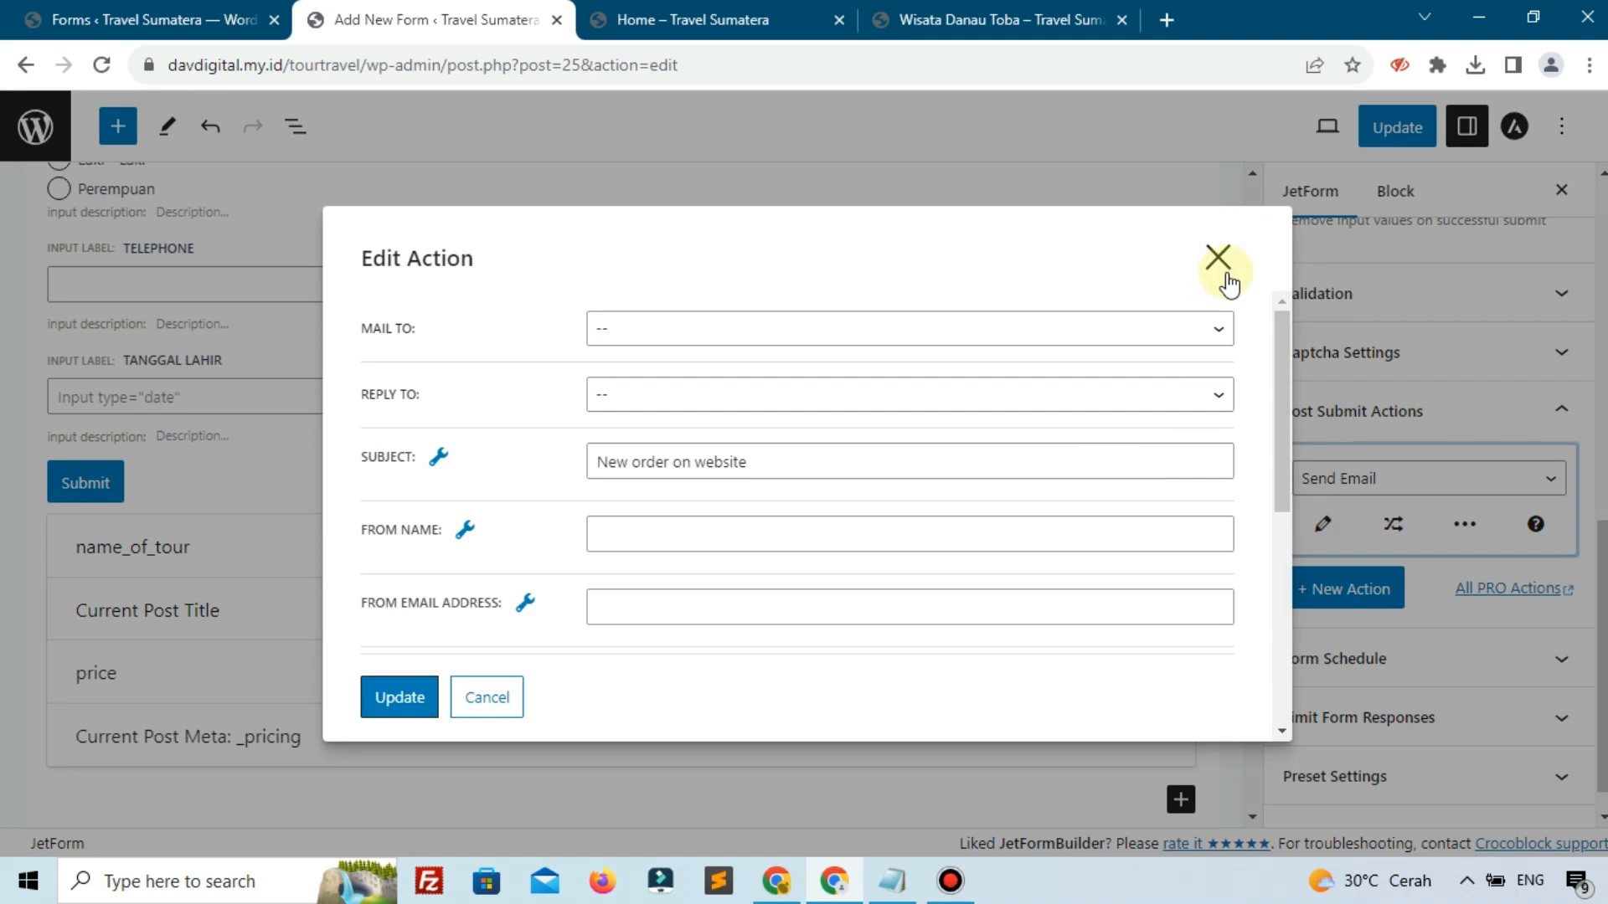
left_click(1342, 494)
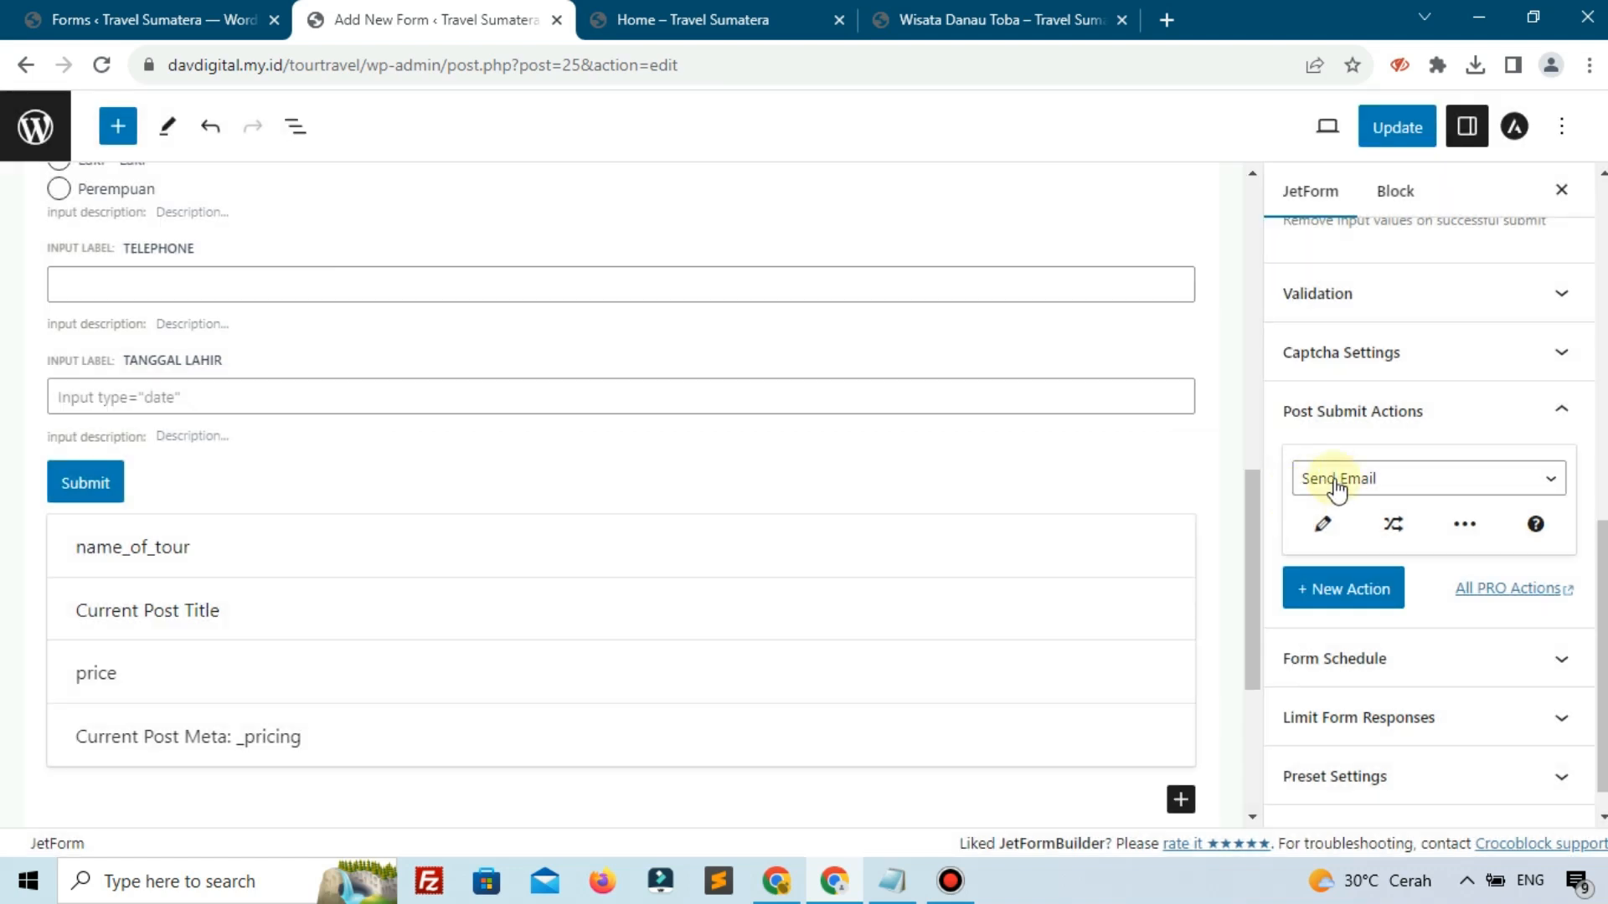
left_click(1337, 486)
left_click(1358, 531)
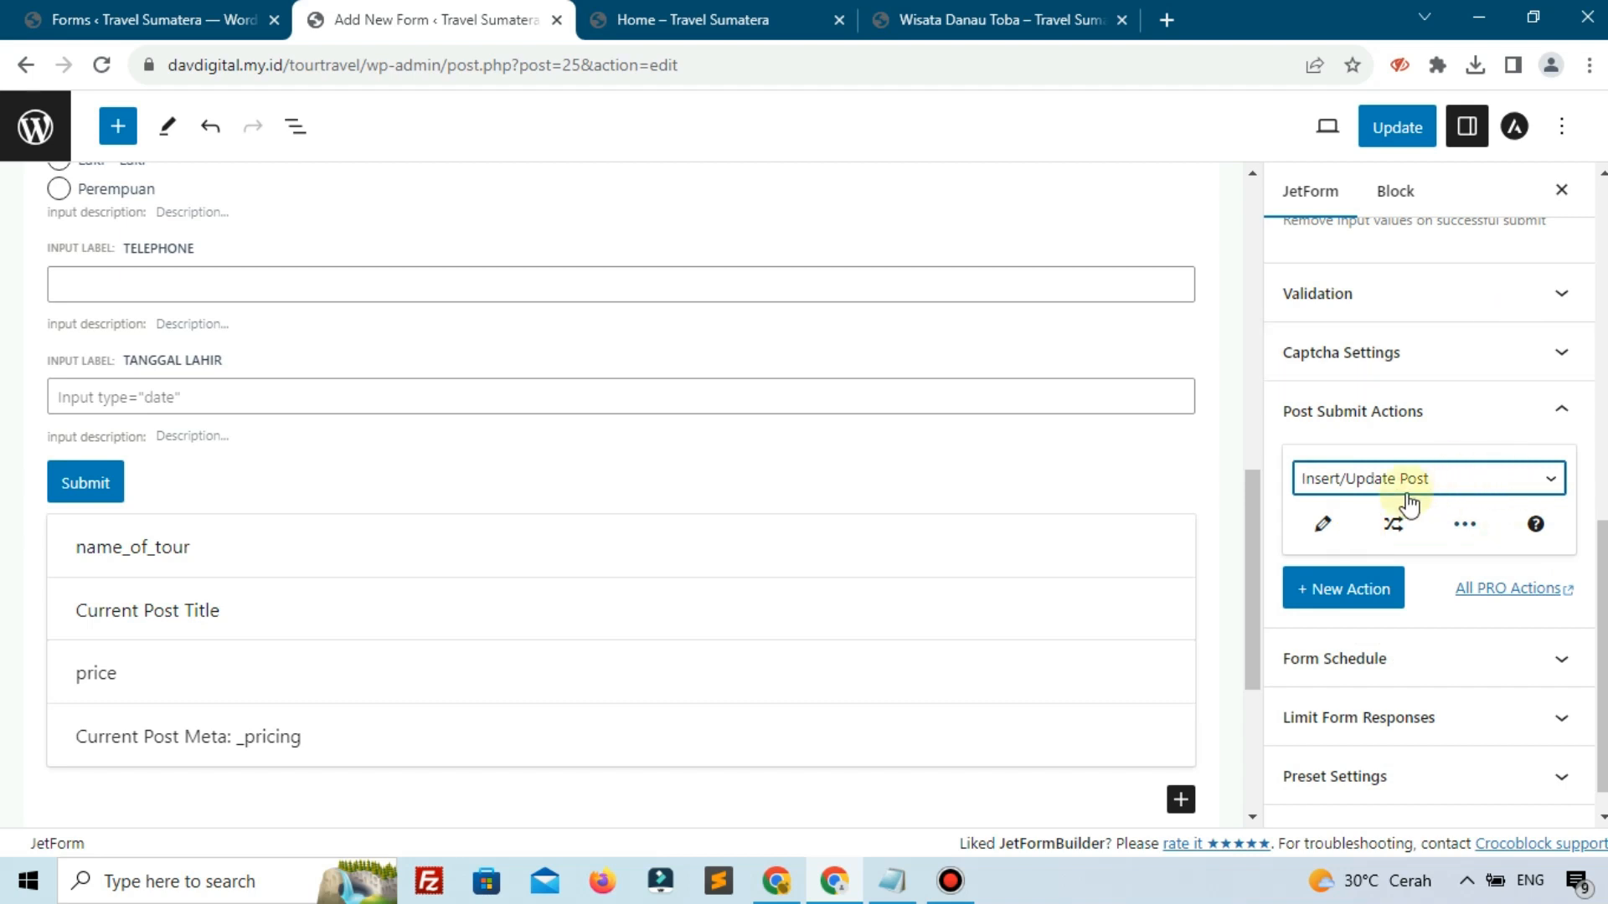
left_click(1451, 480)
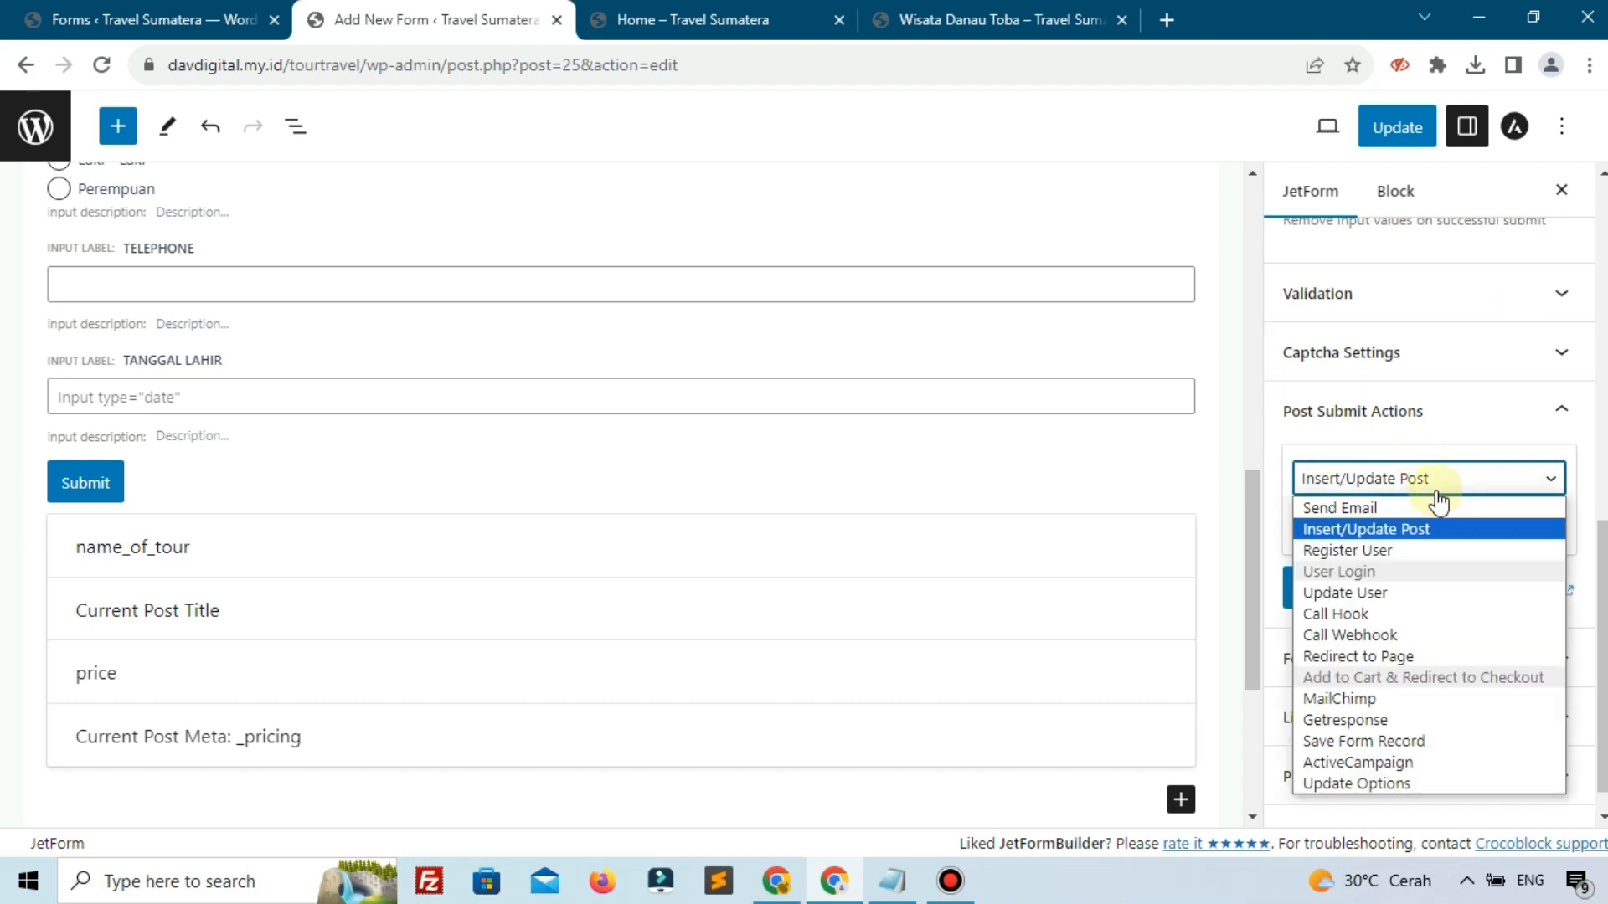
left_click(1389, 511)
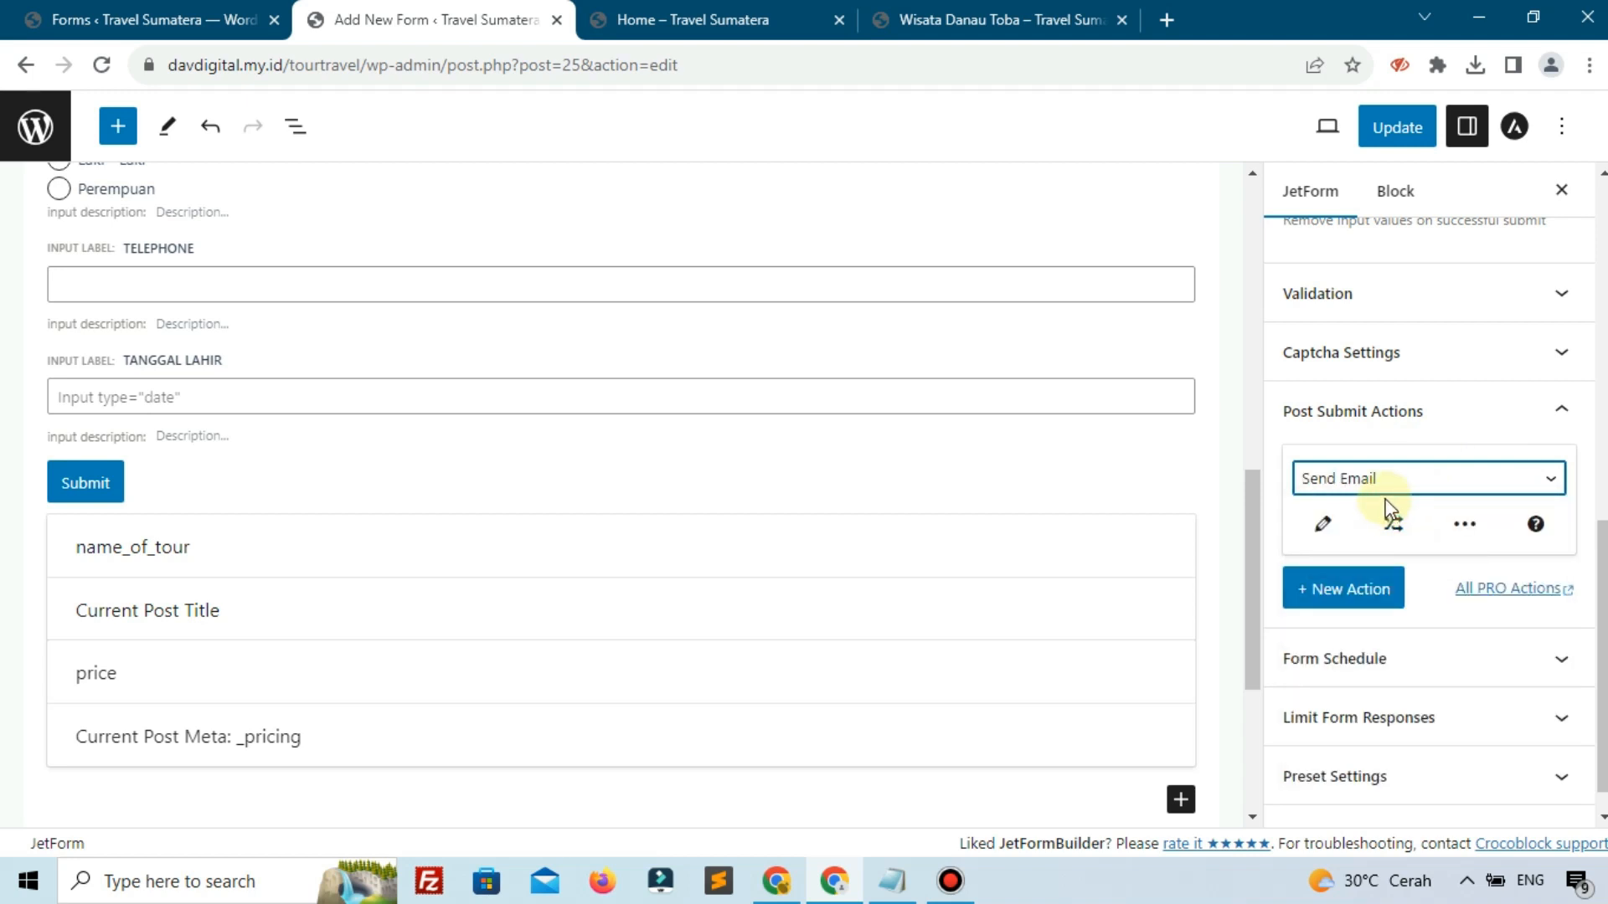
- Edit the Send Email action to mail to the Admin email with the subject "Pesanan Baru"
left_click(1324, 526)
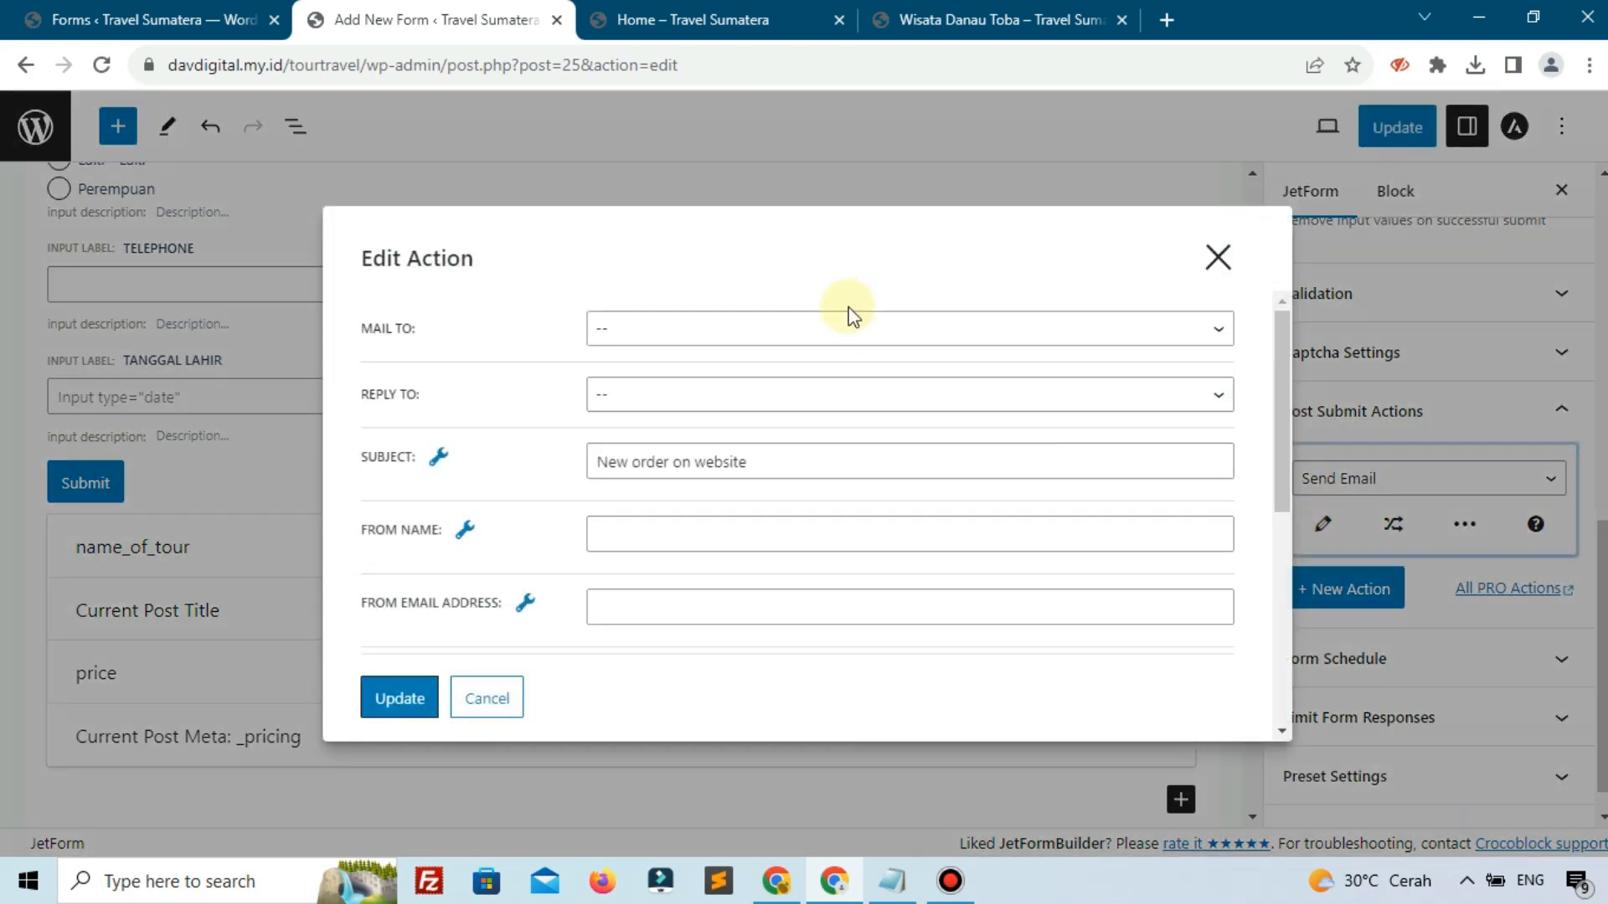
left_click(840, 334)
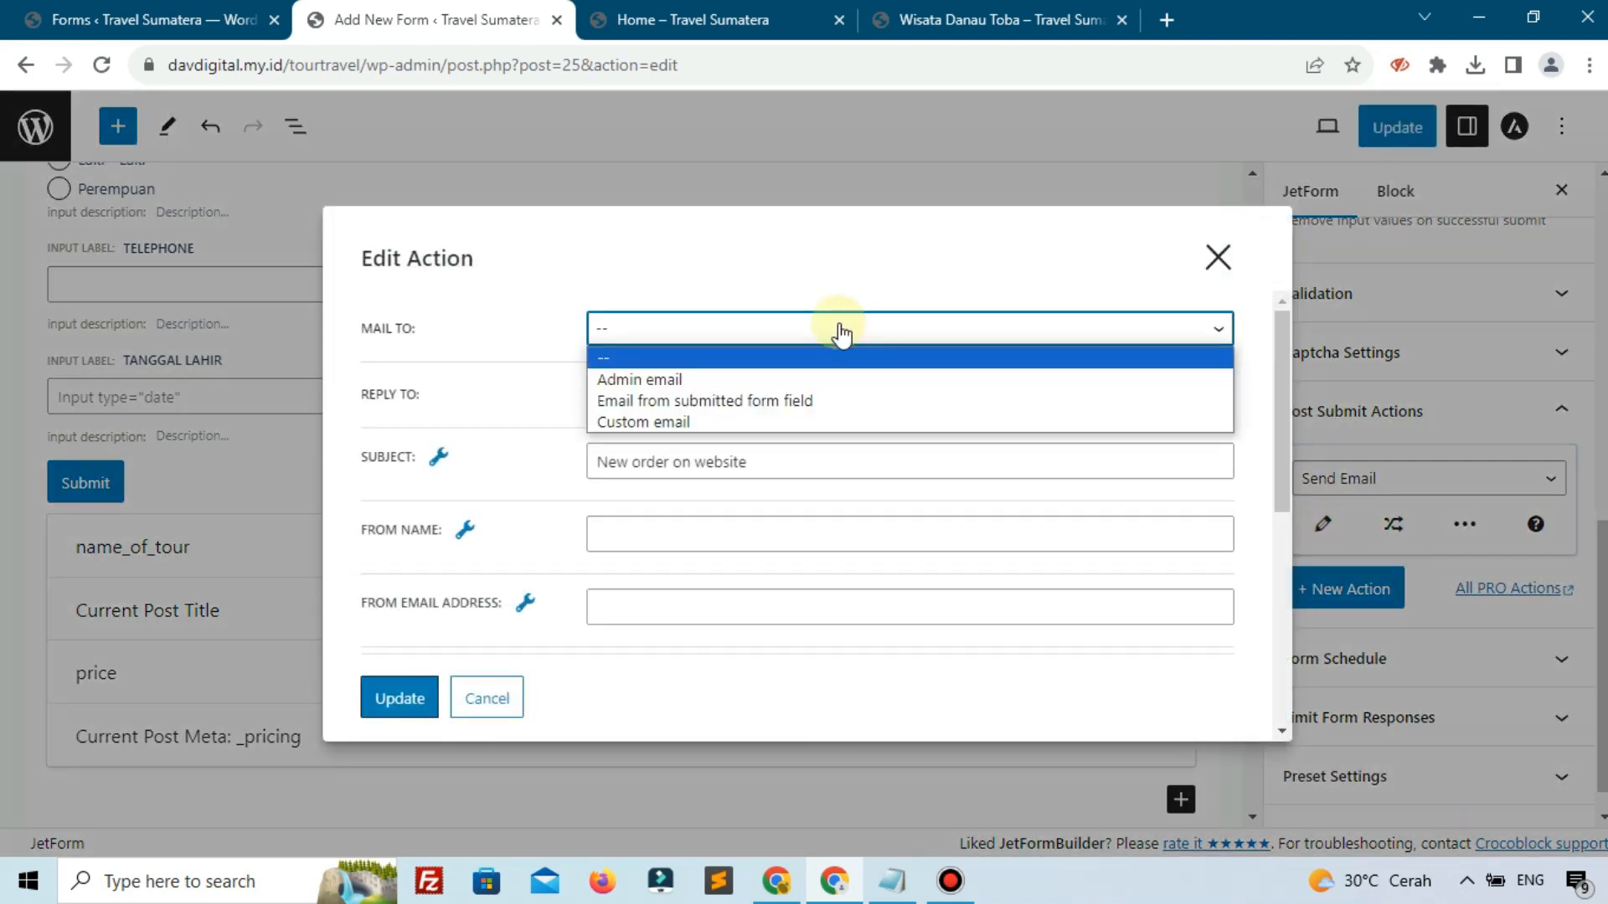
left_click(777, 375)
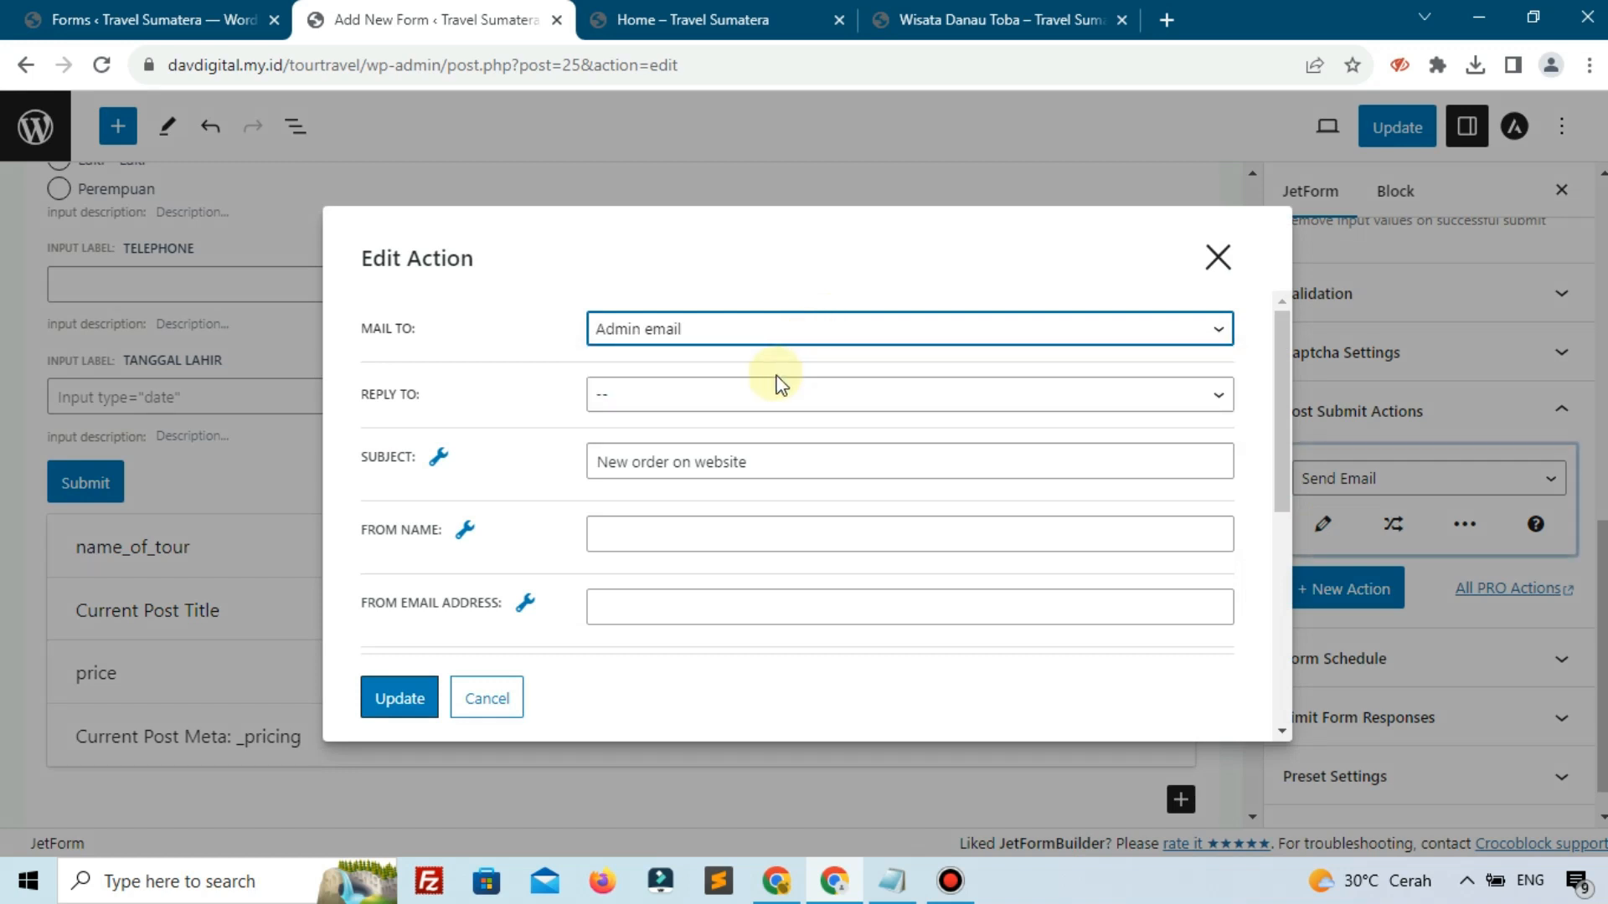
left_click(777, 470)
key("ctrl+a")
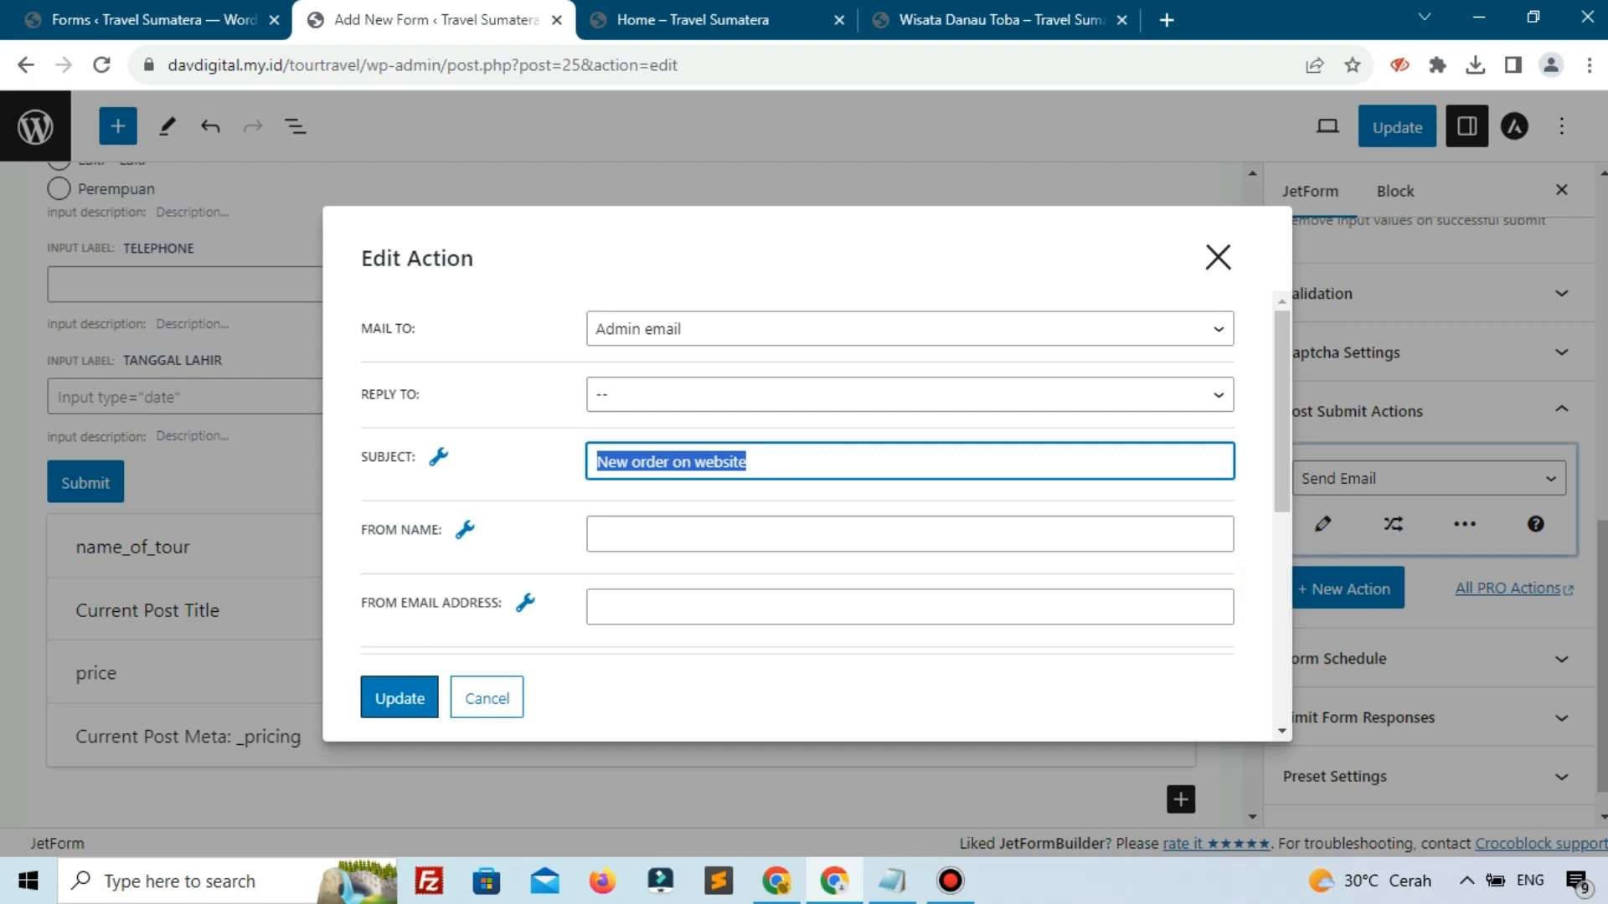
left_click(950, 464)
key("ctrl+a")
type("Pesanan B")
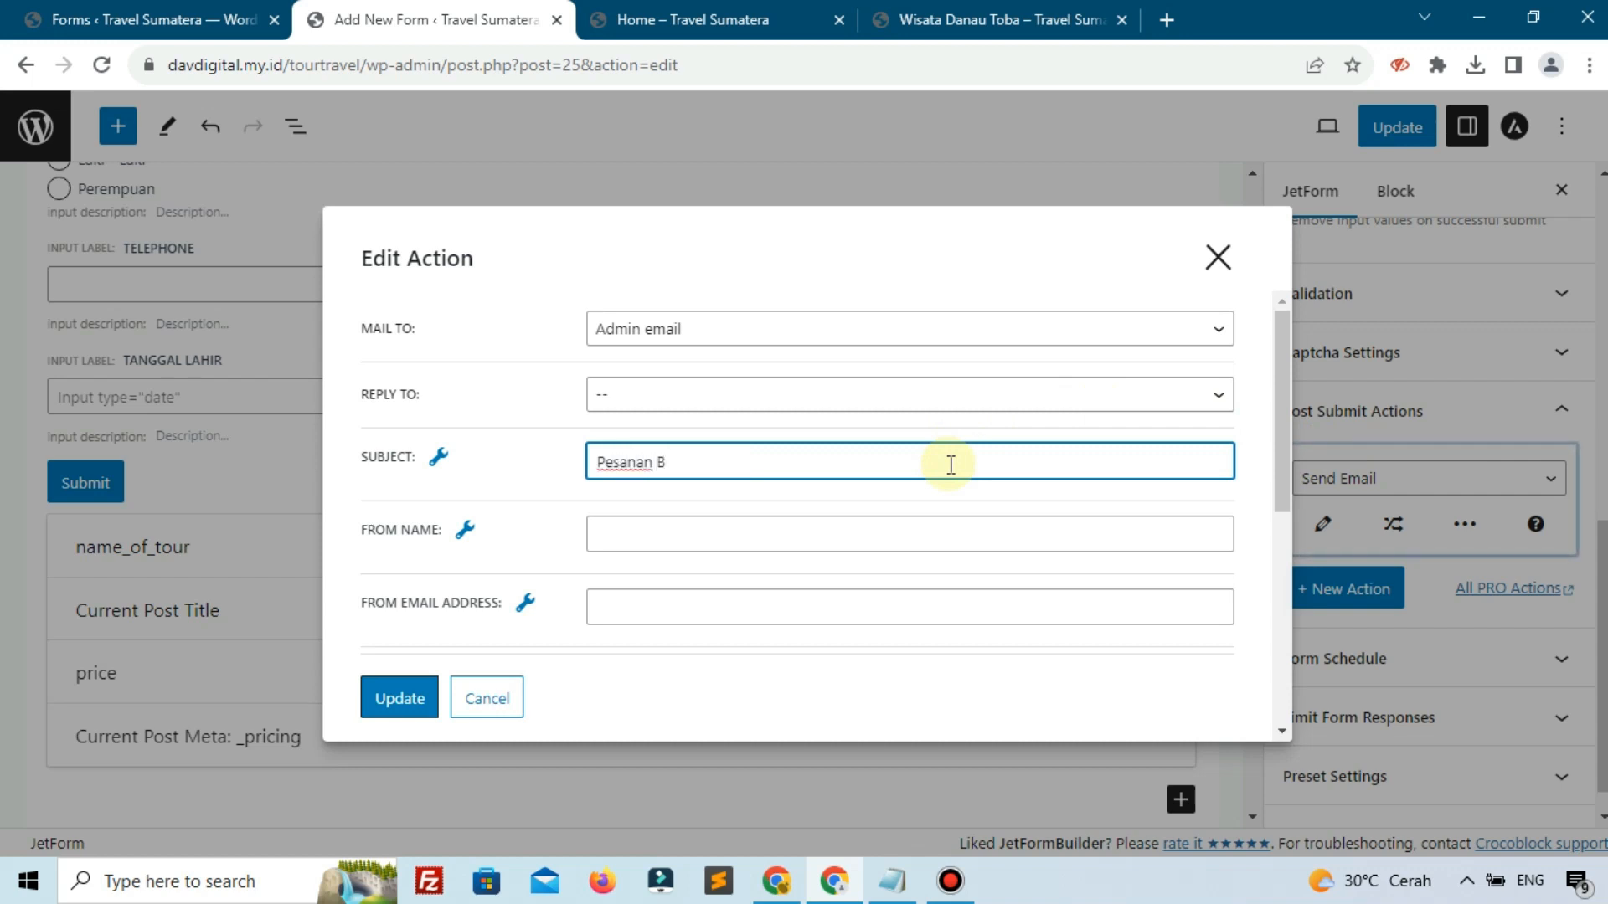
type("aru")
- Set the email's content type to HTML and enable Disable Auto-Formatting
scroll(947, 461, "down", 3)
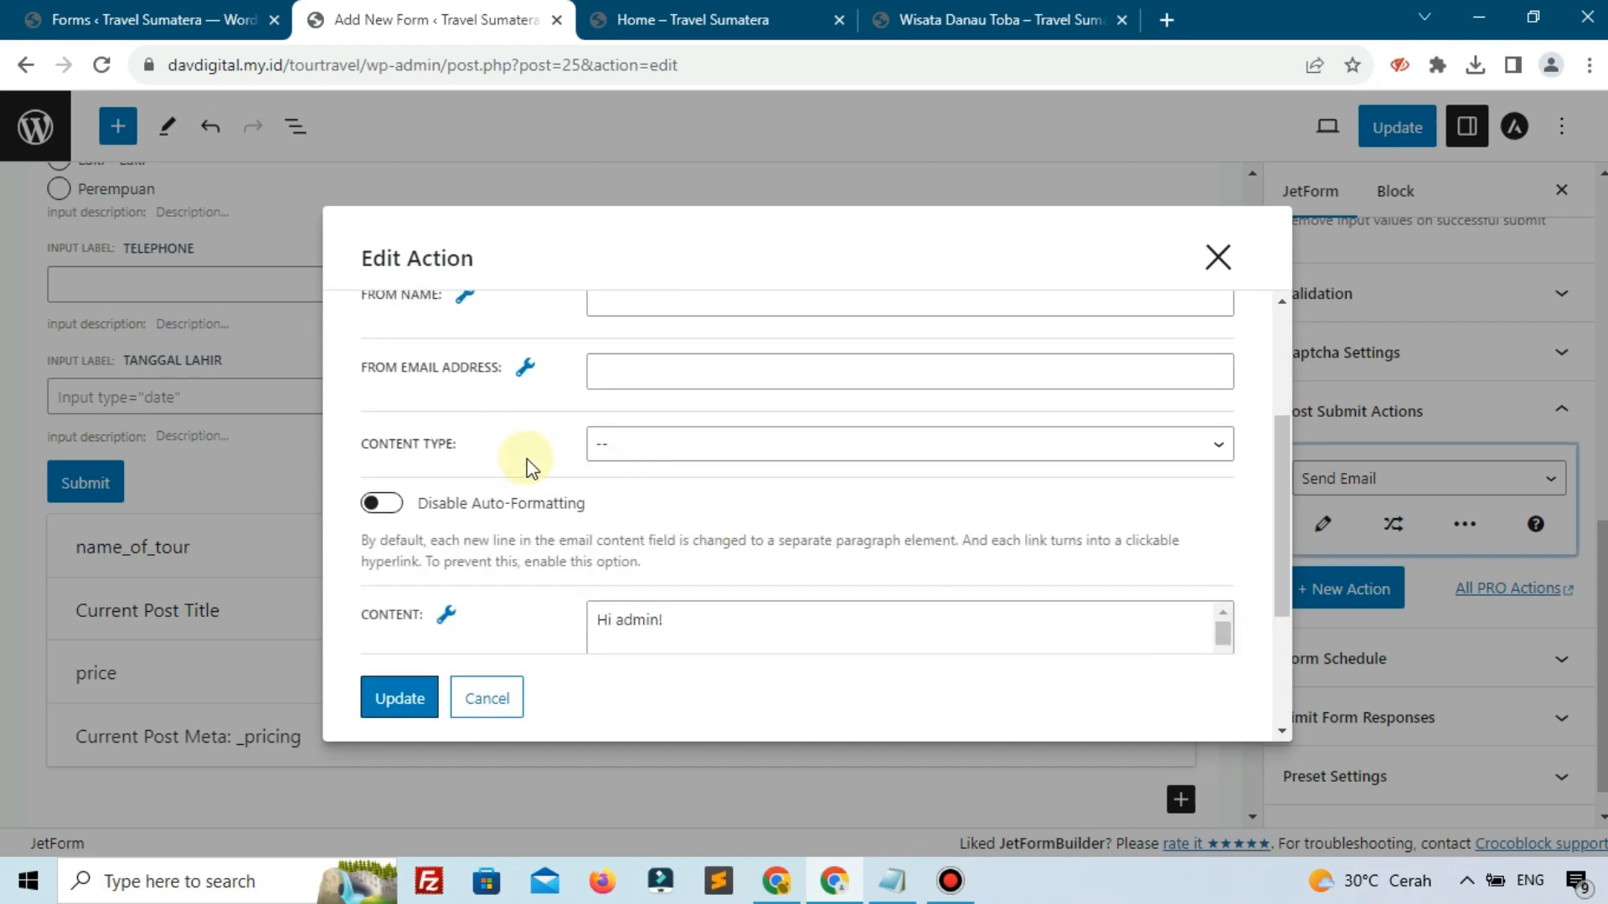
left_click(656, 444)
left_click(635, 516)
left_click(670, 512)
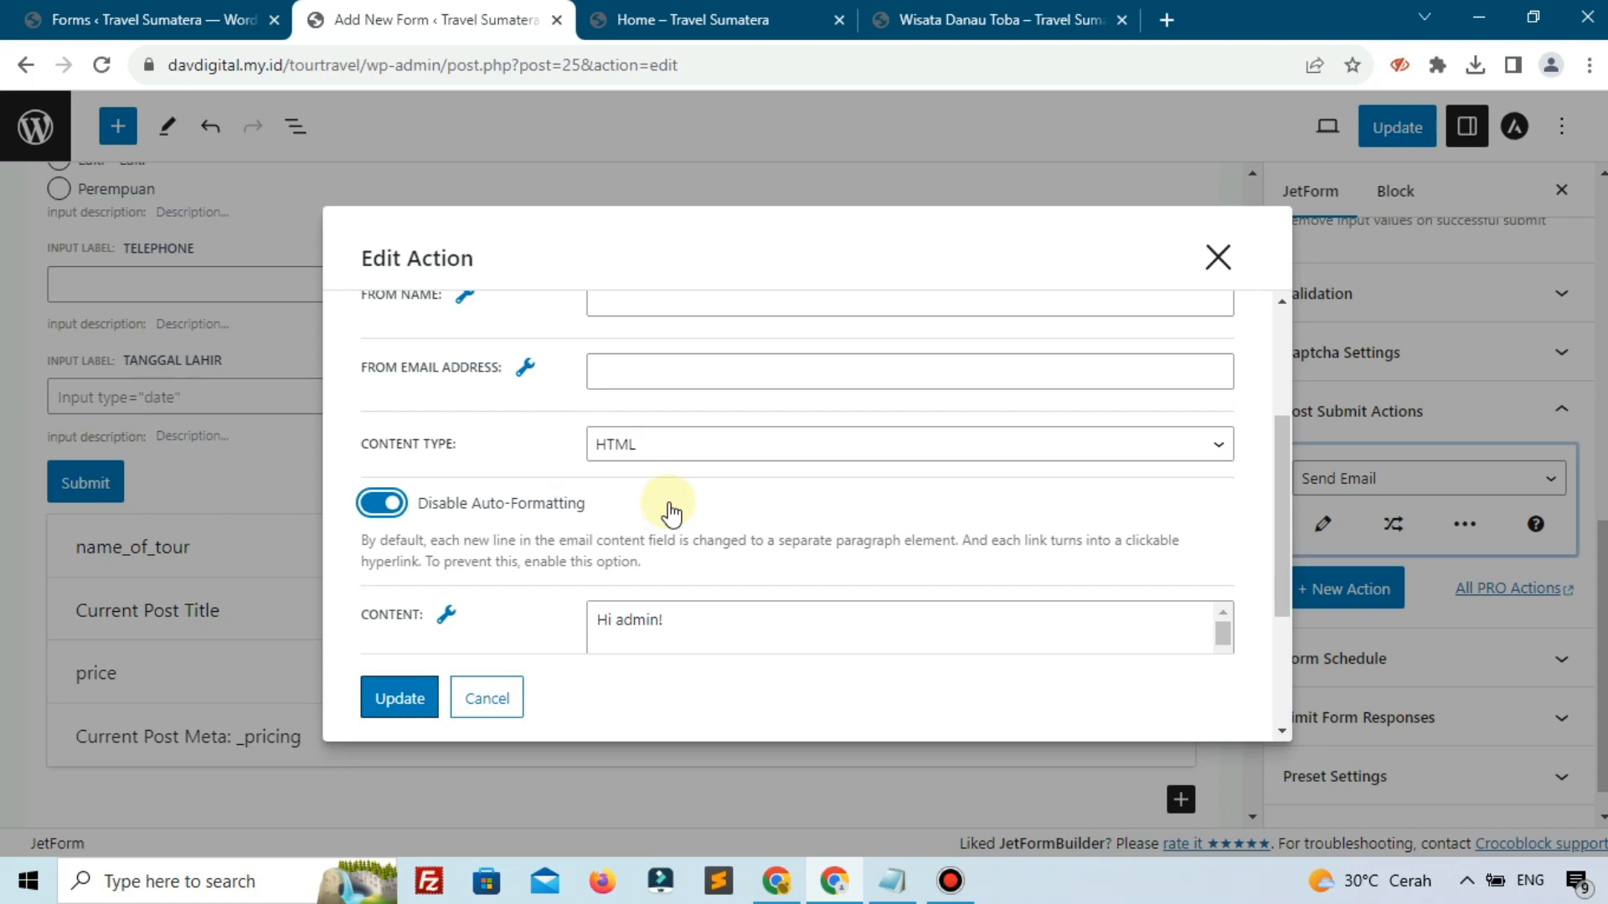
- Review the Send Email action's message content and remaining settings, and check the site's Home page
scroll(670, 505, "down", 1)
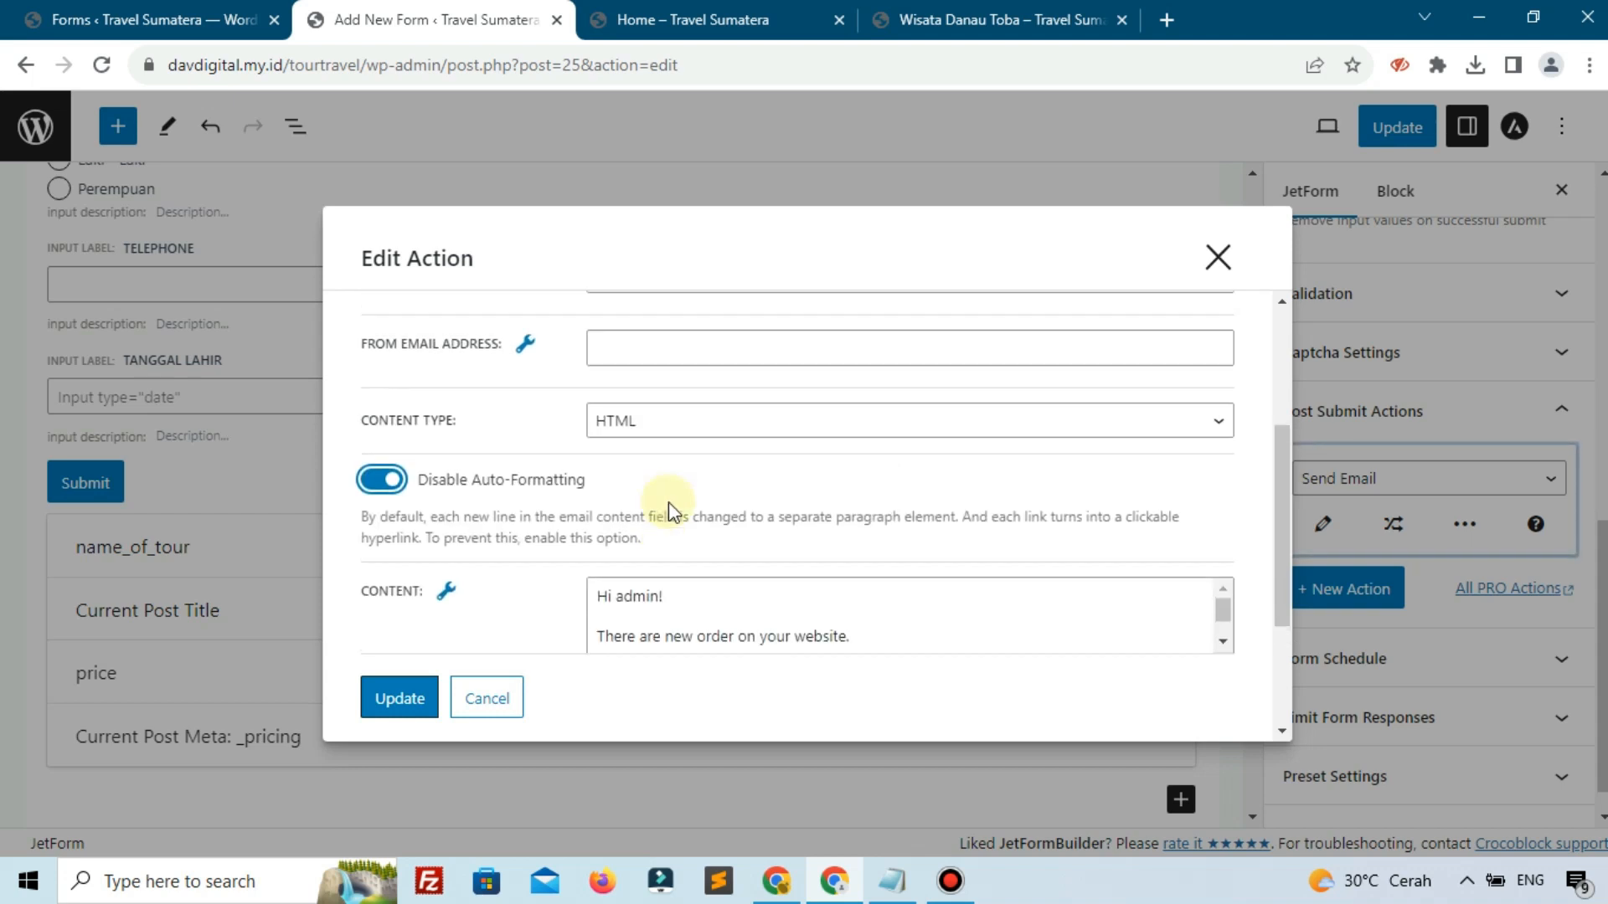
scroll(754, 494, "up", 3)
scroll(757, 484, "down", 5)
left_click(741, 445)
scroll(716, 427, "down", 1)
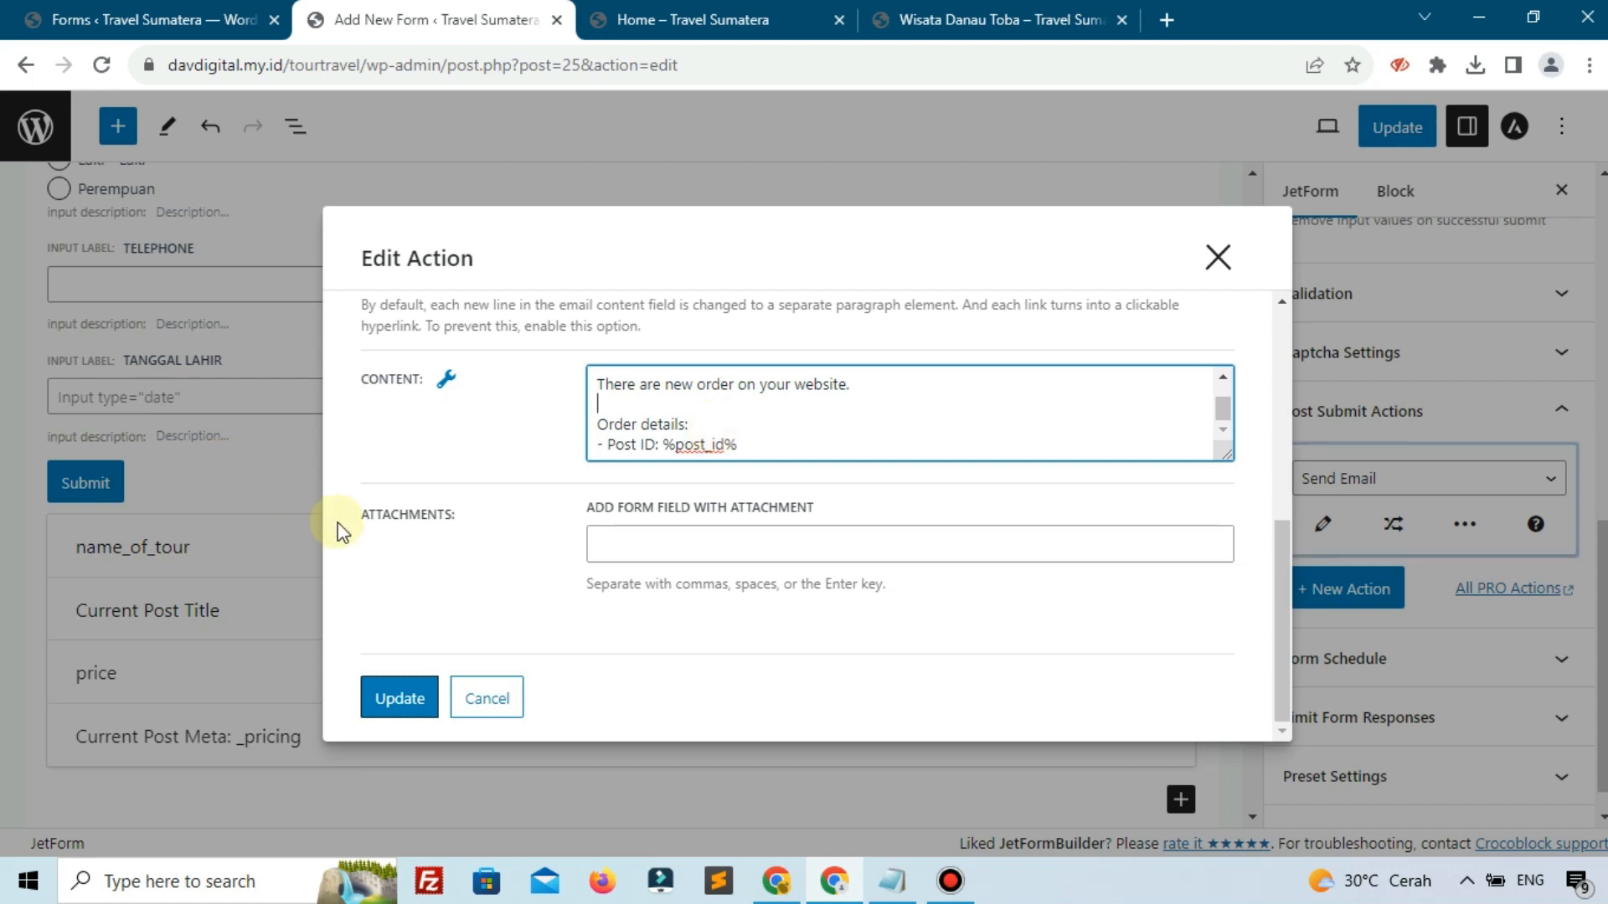
scroll(338, 522, "up", 6)
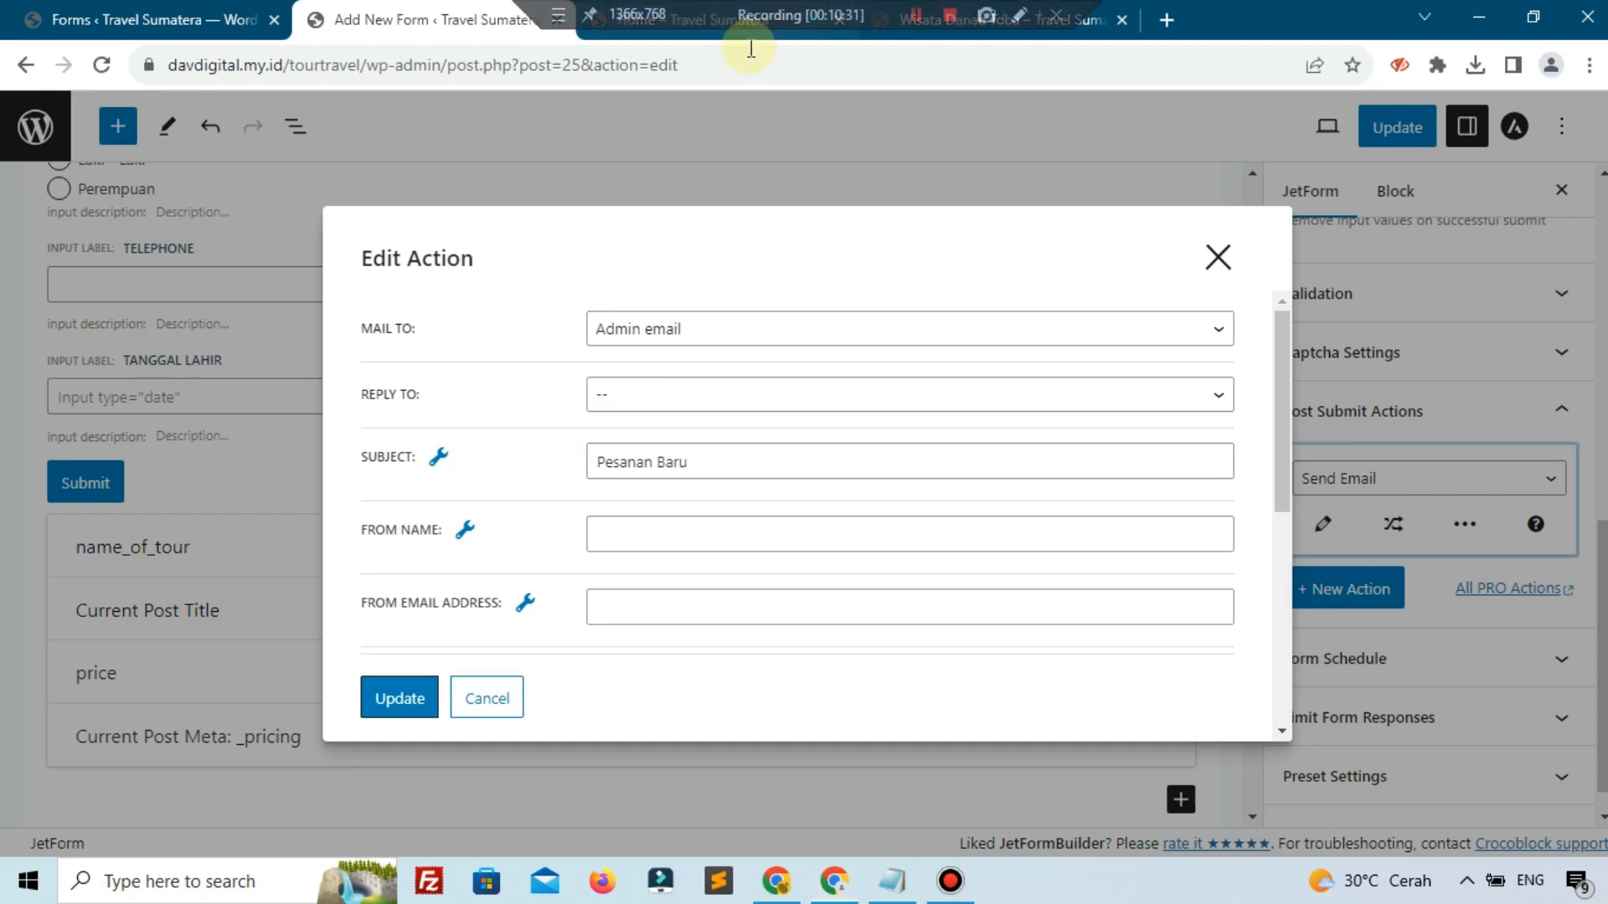
left_click(685, 15)
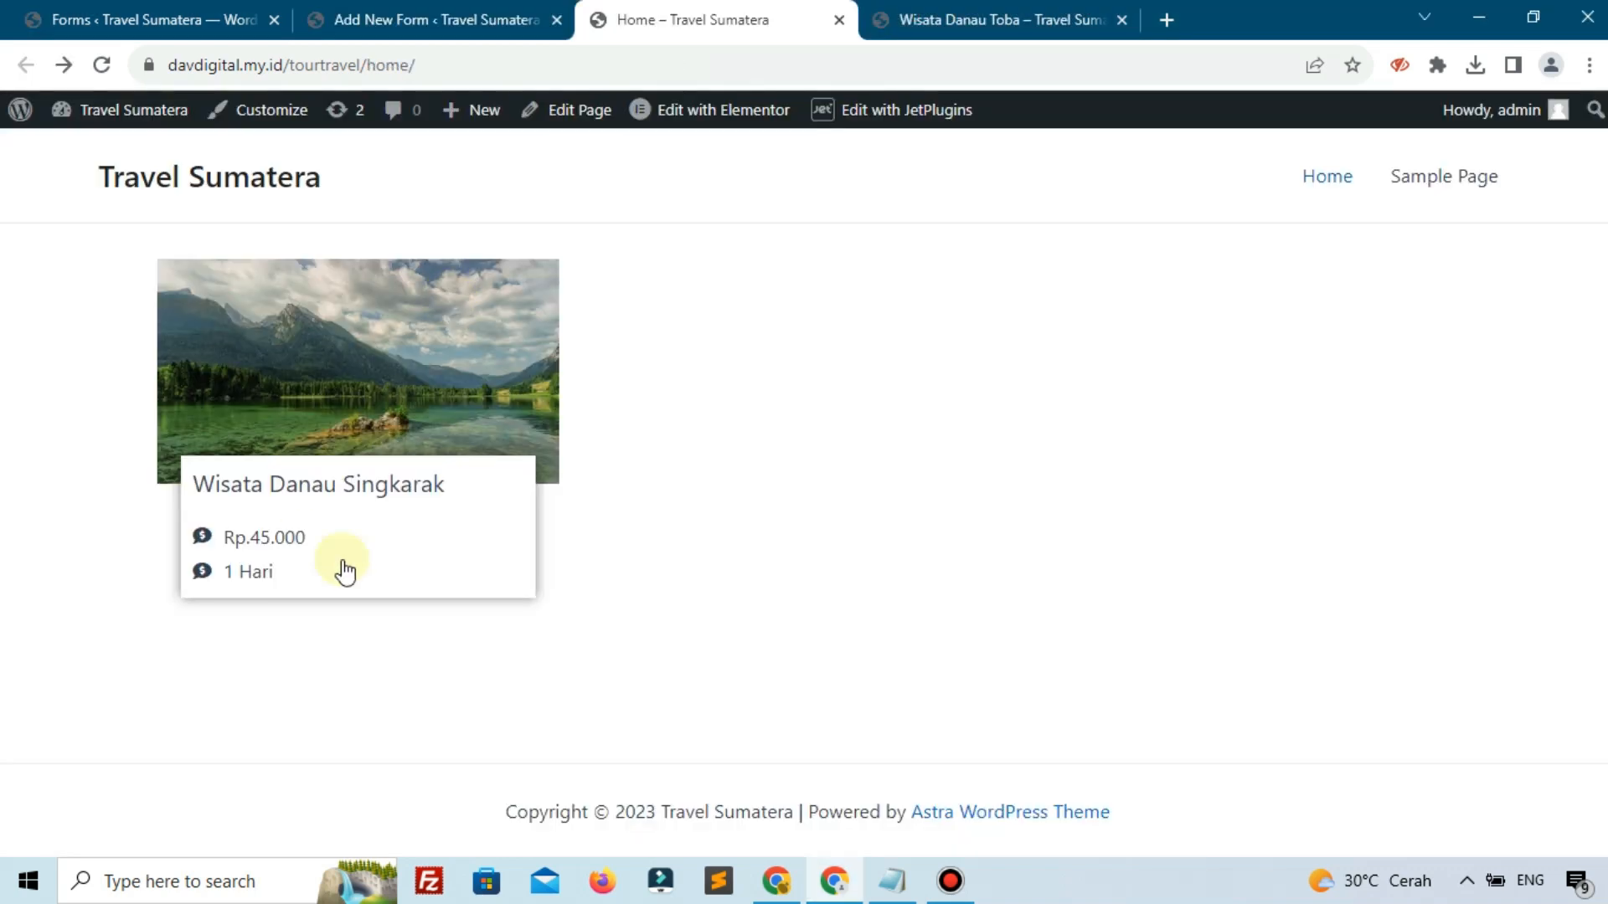
left_click(503, 13)
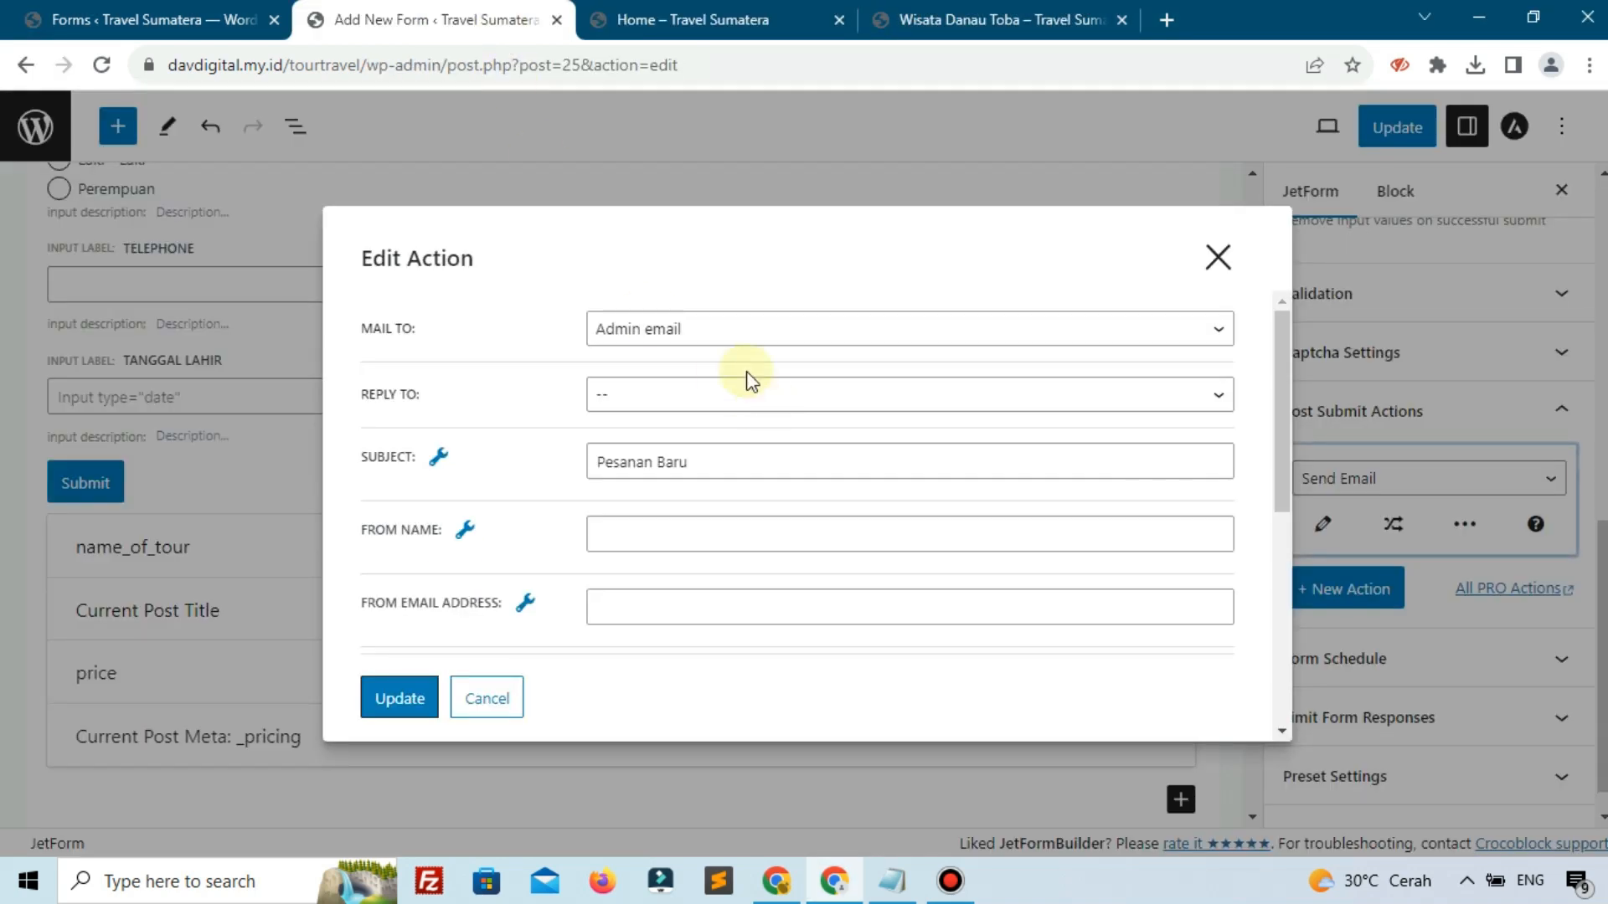
- Apply the Send Email action settings with the default message content and update the booking form
scroll(751, 381, "down", 5)
left_click(731, 433)
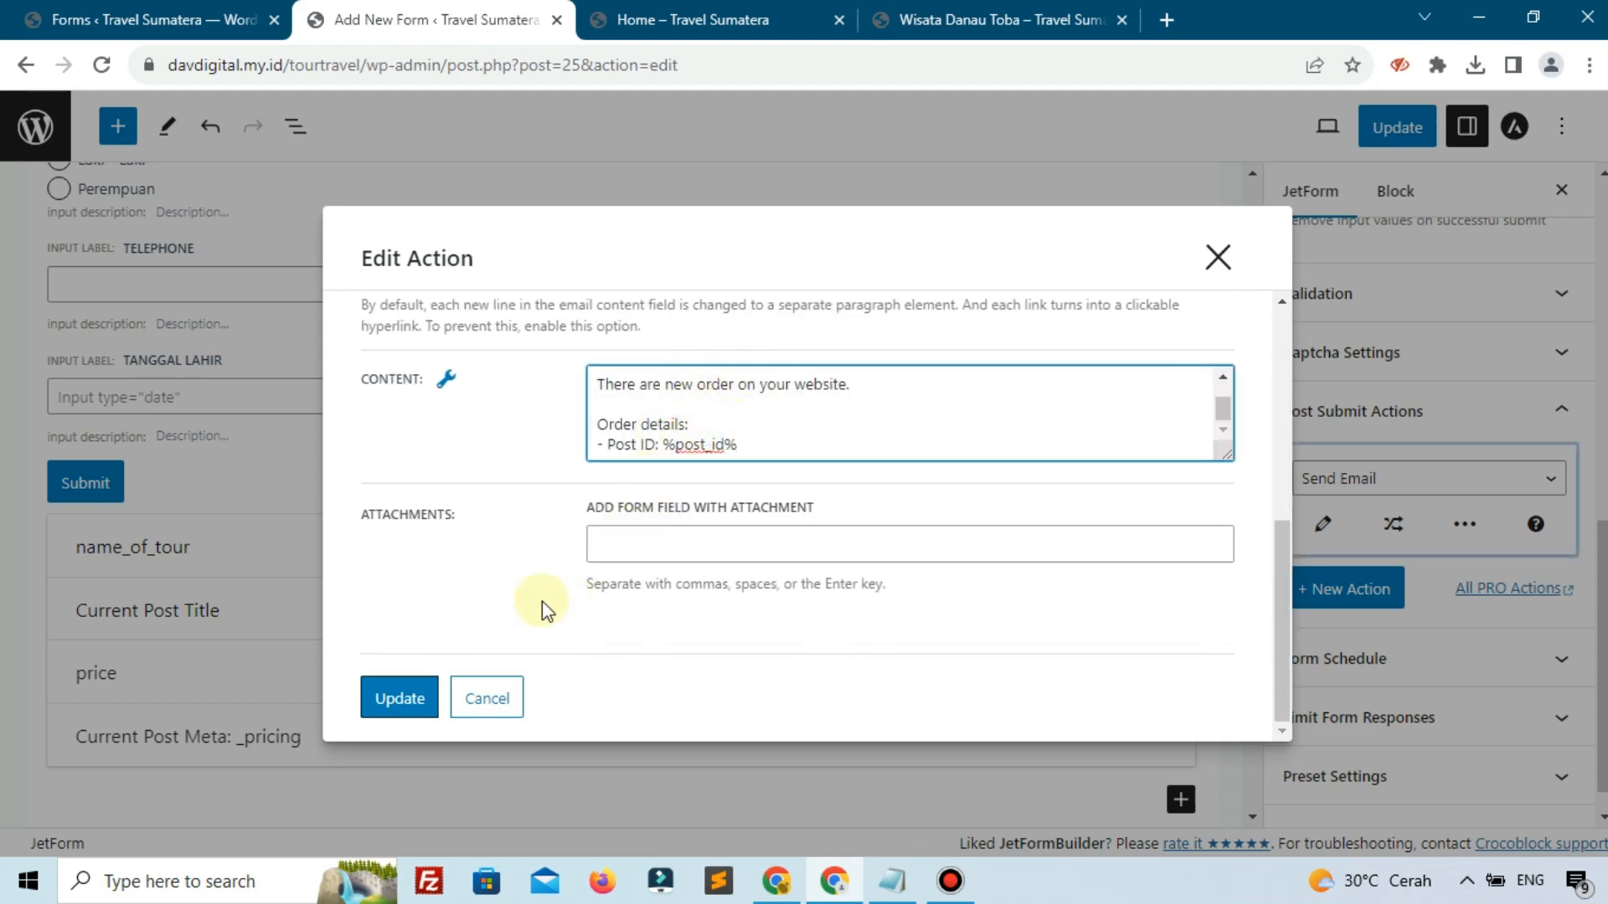
left_click(390, 703)
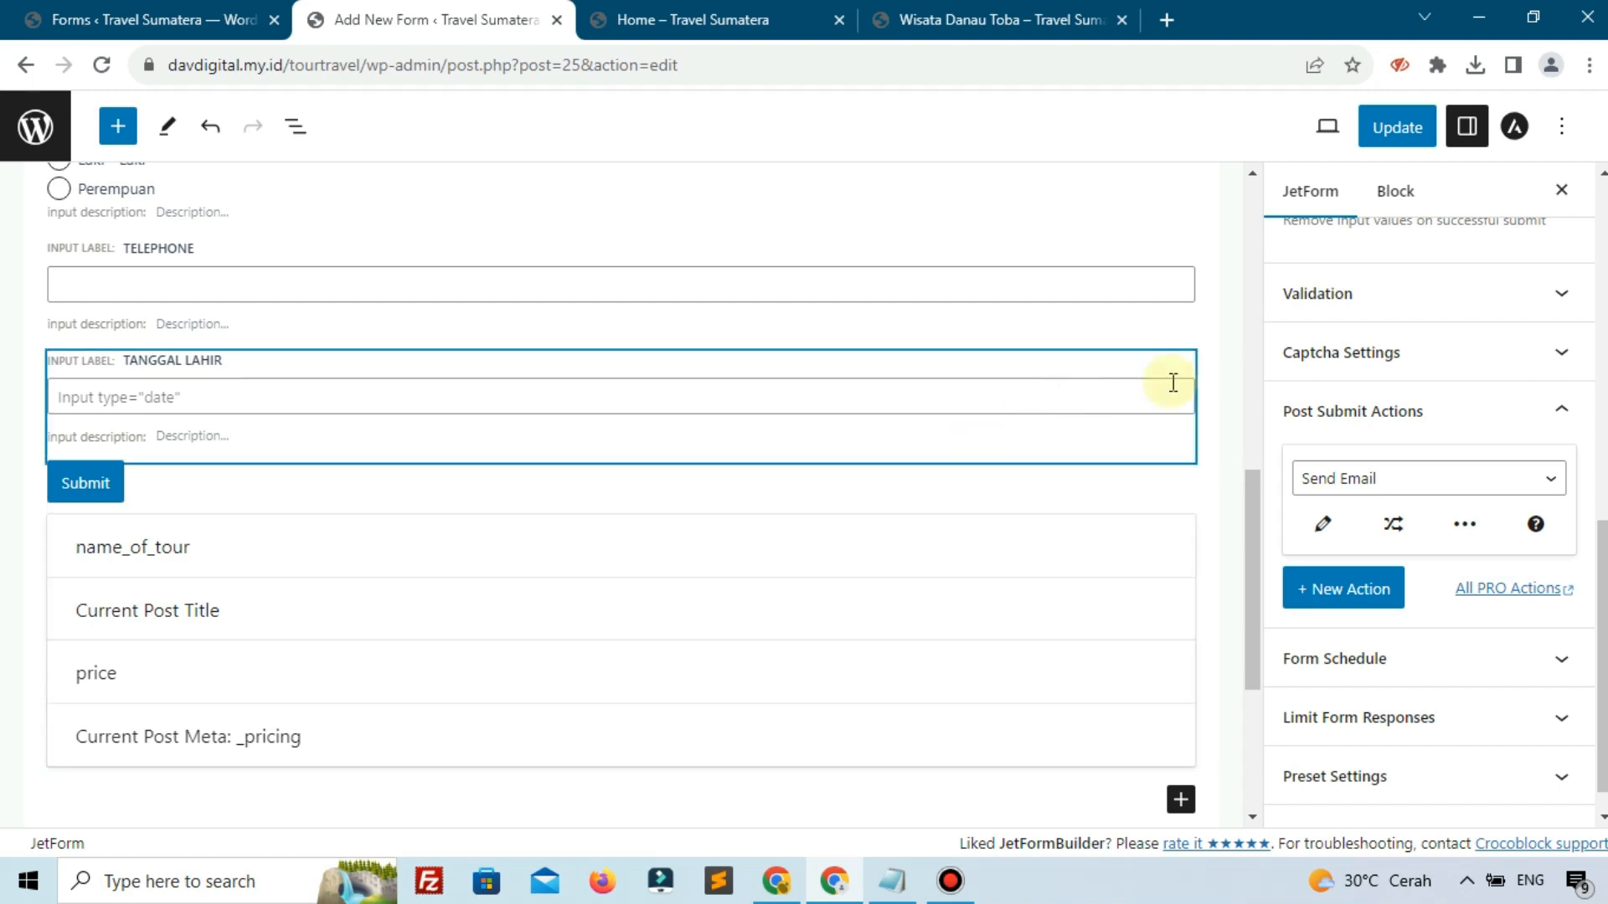
left_click(1391, 139)
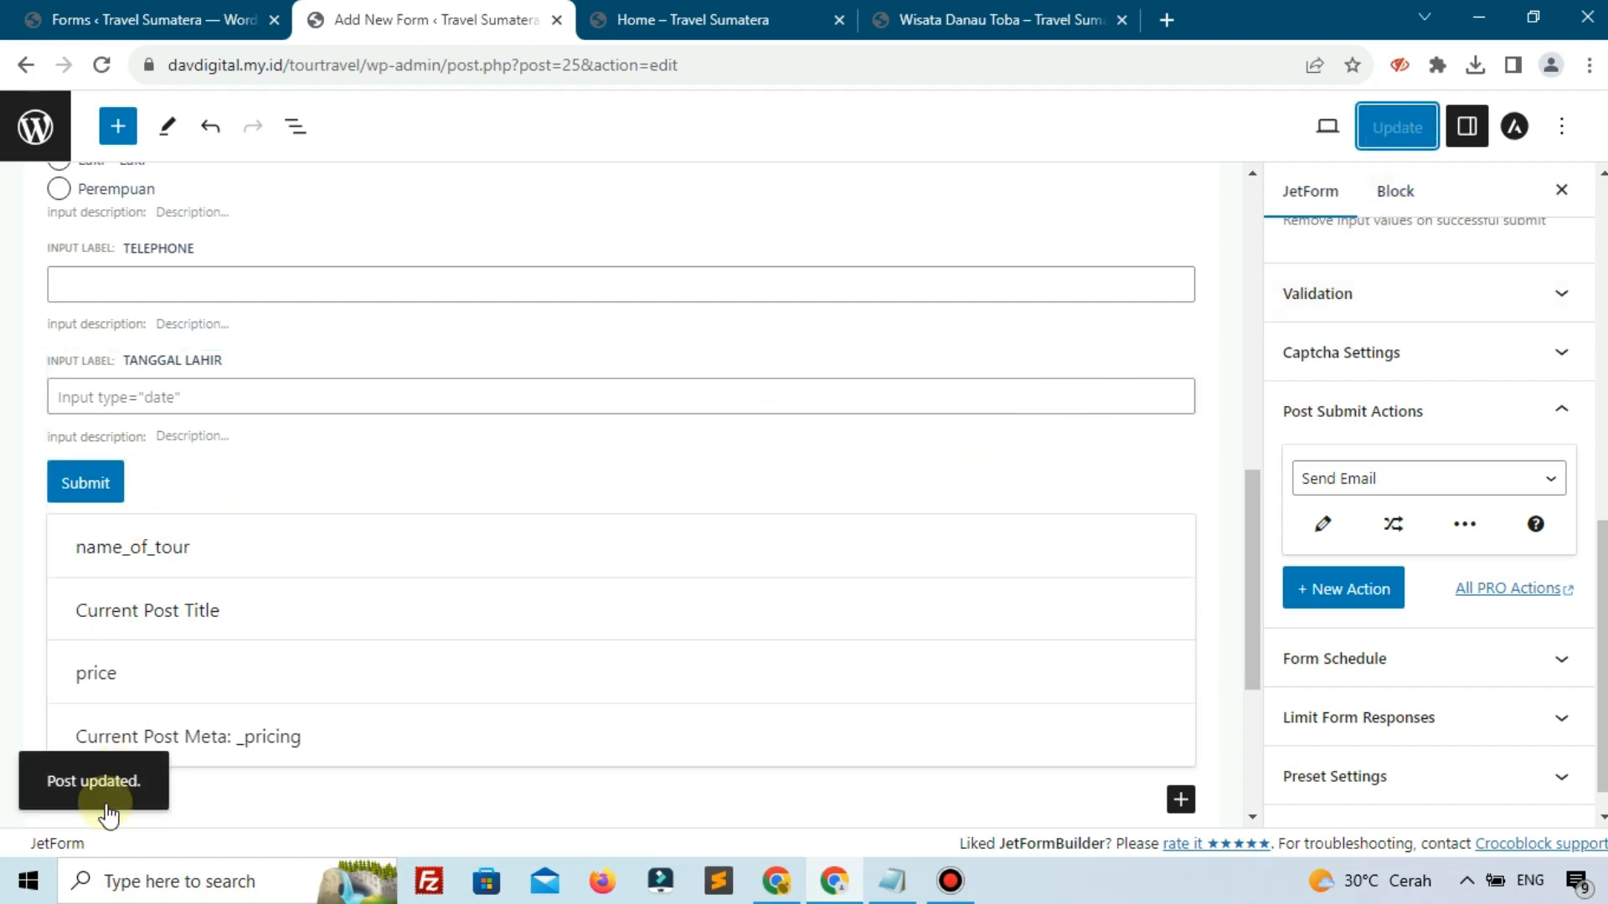
- Start a new Elementor template from the site's saved templates and set its type to Single Post
left_click(52, 12)
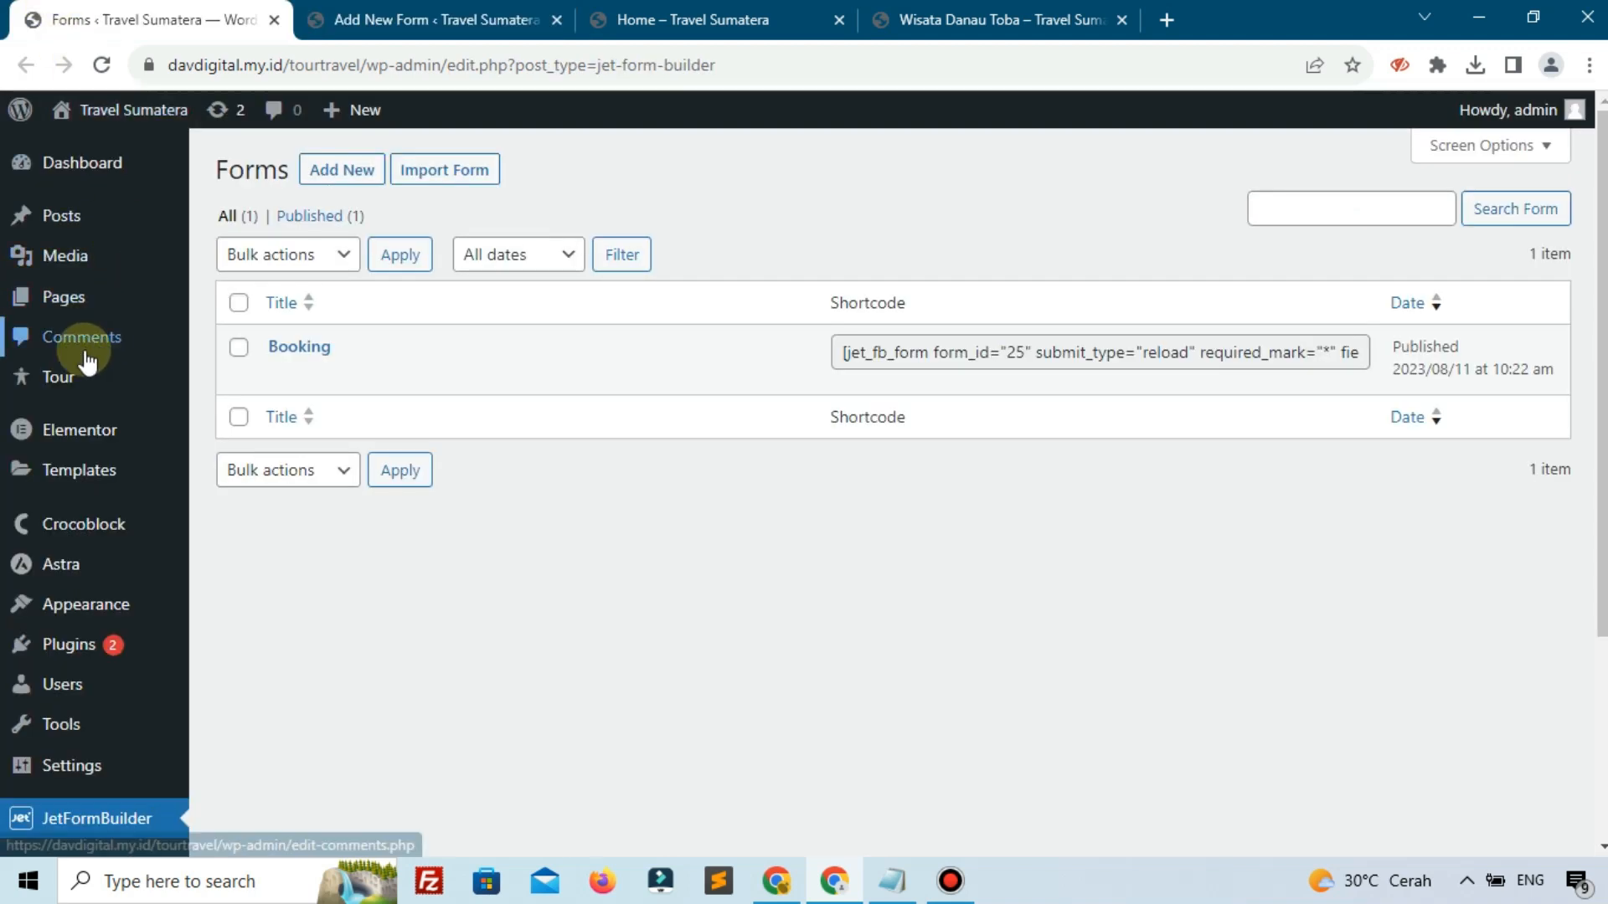
mouse_move(77, 474)
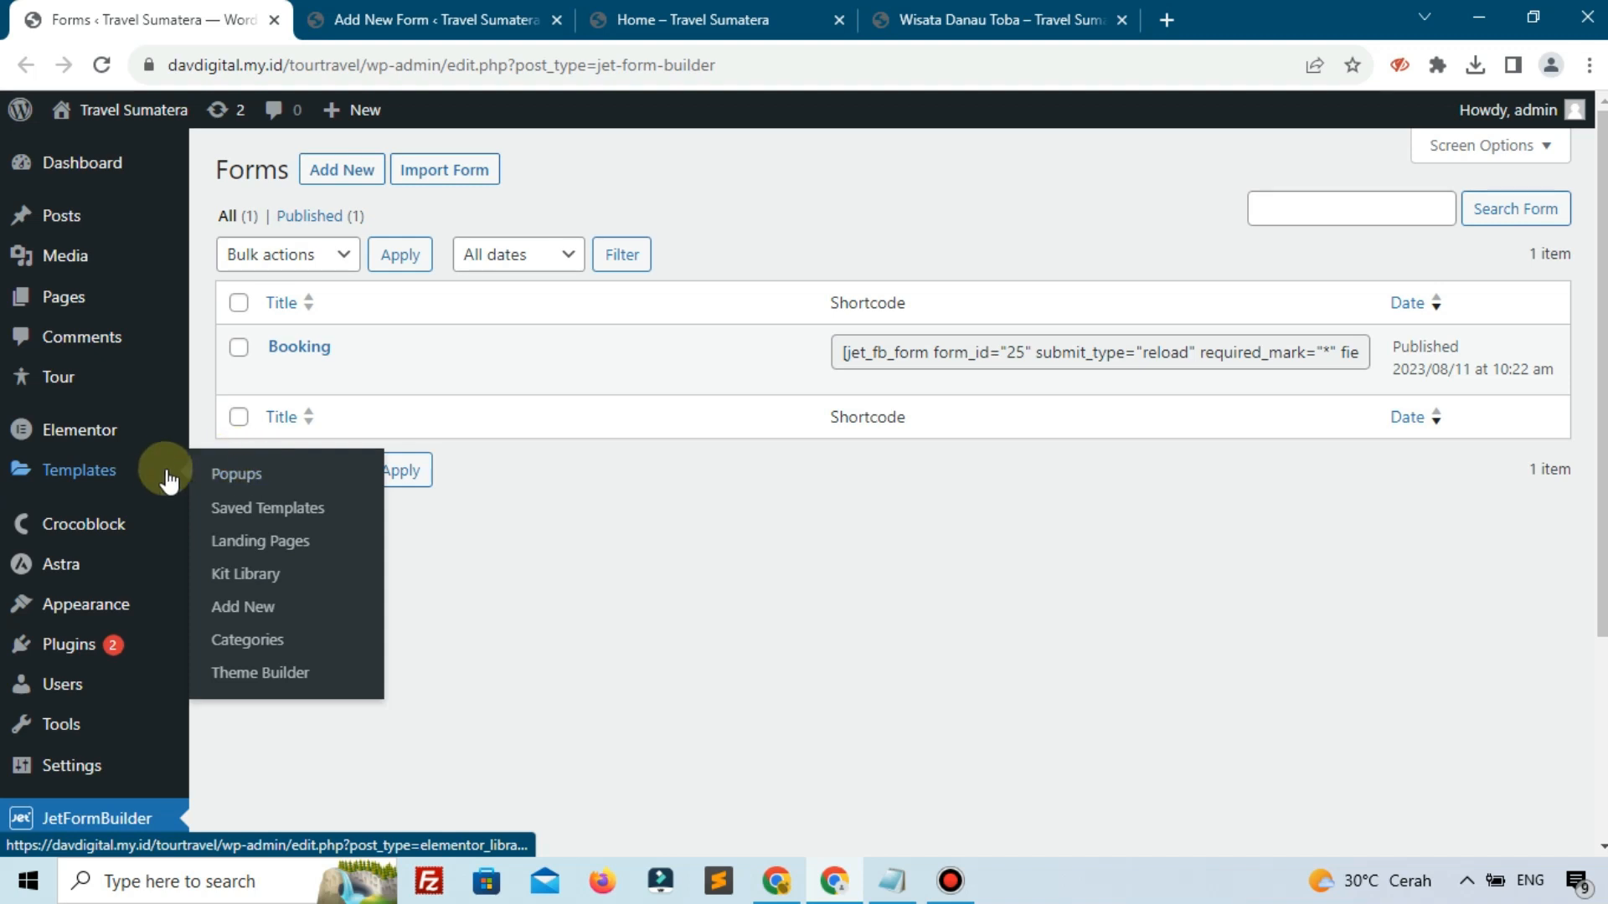
left_click(247, 506)
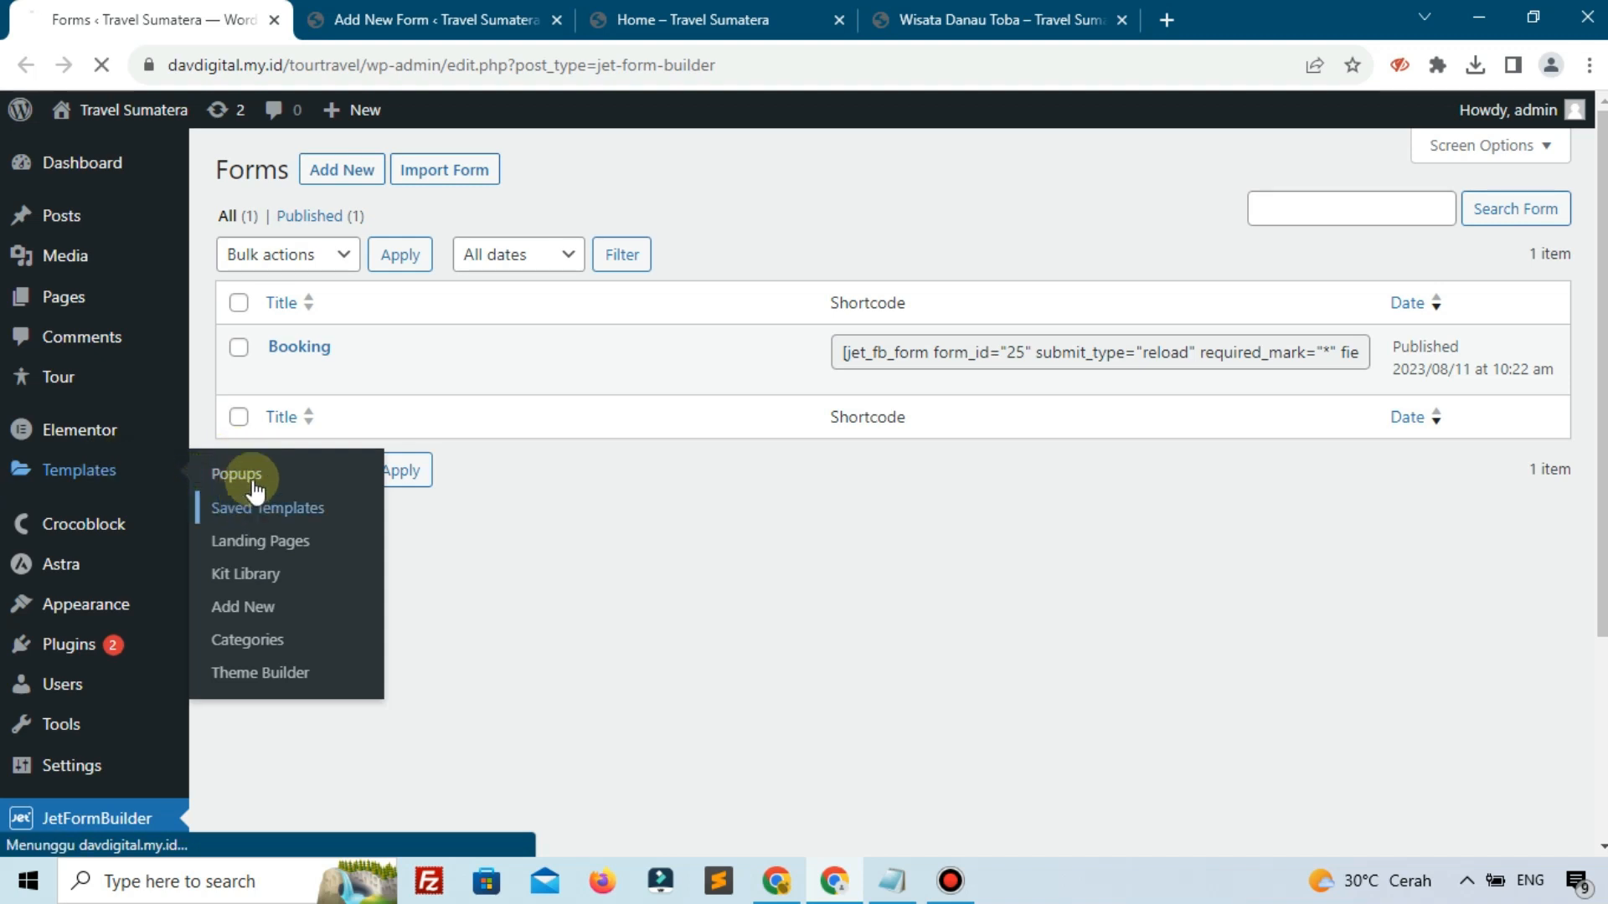
left_click(497, 159)
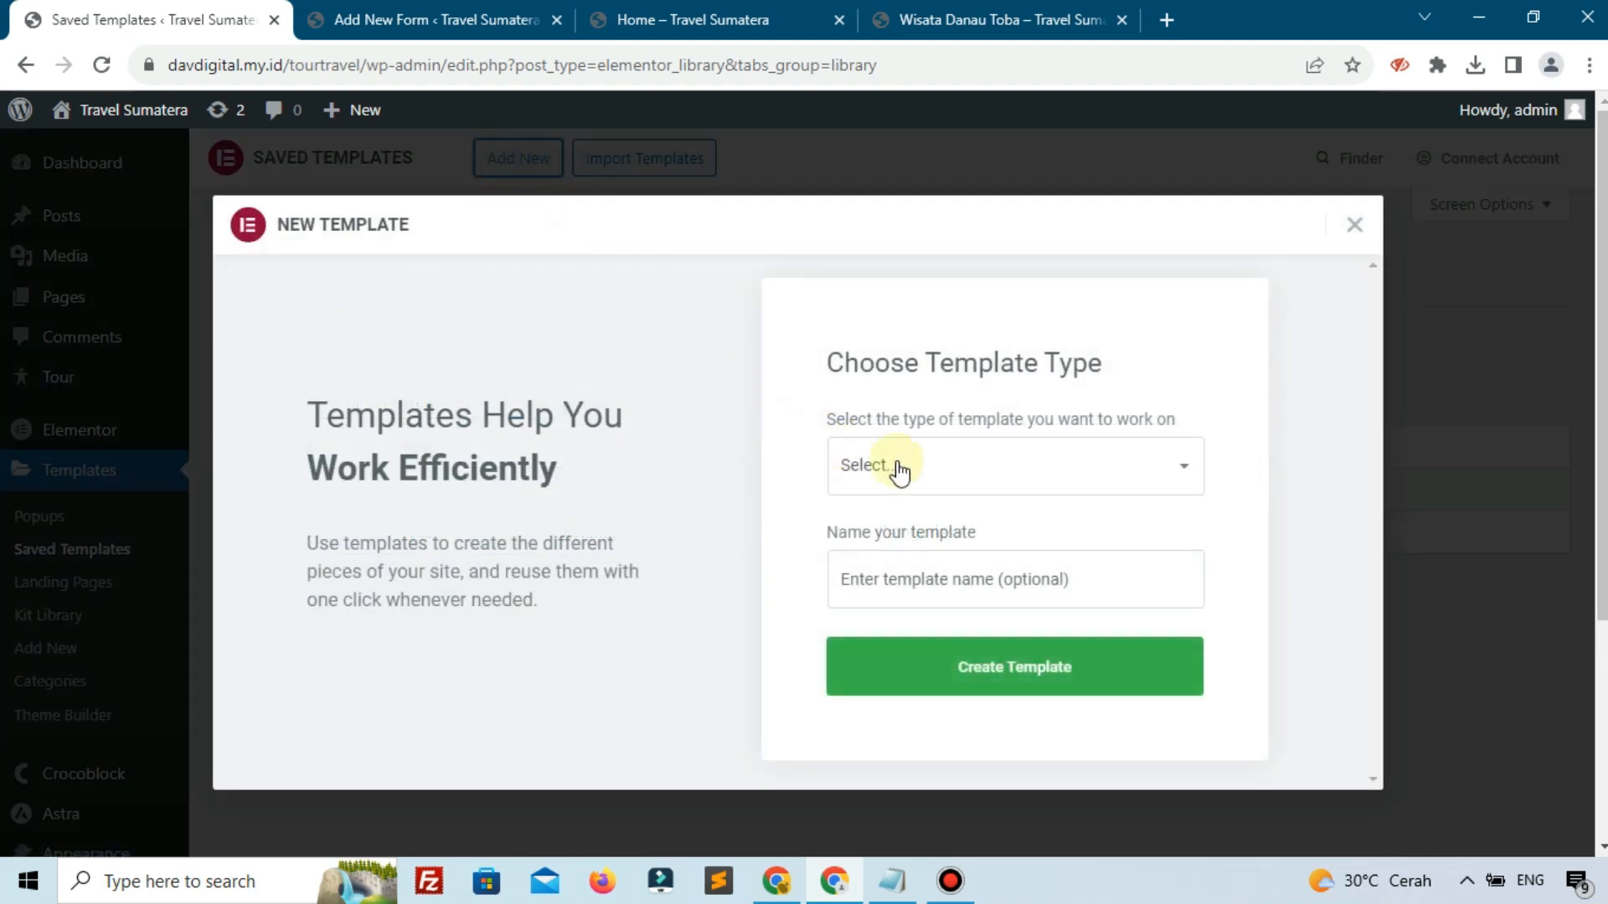
left_click(912, 469)
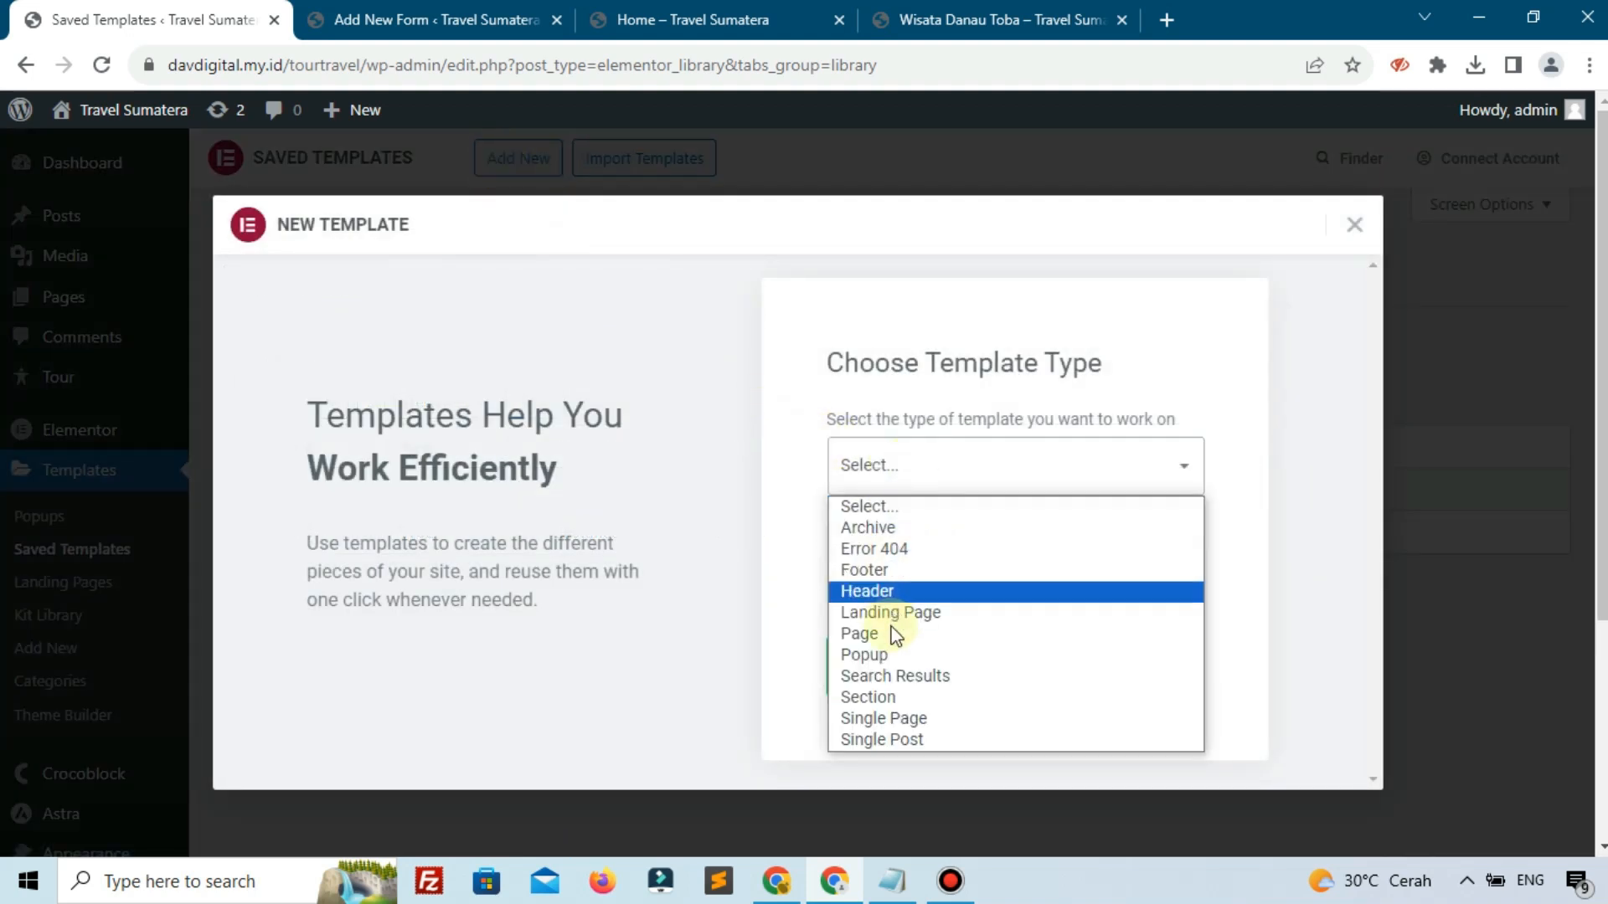
left_click(897, 742)
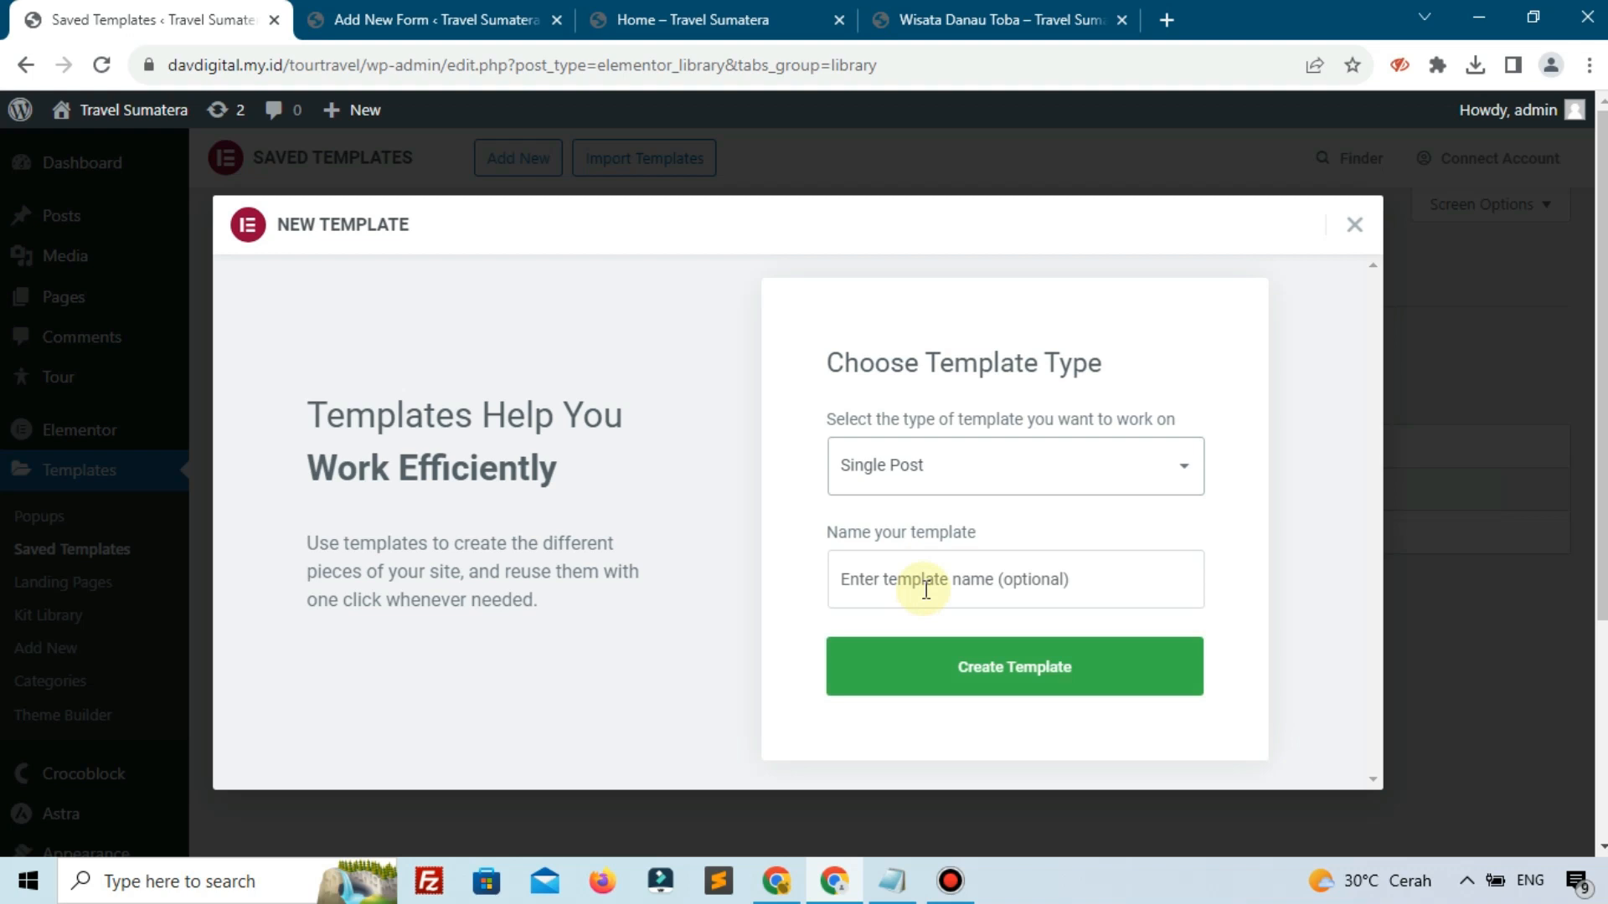
- Name the template "Detail Tour", create it, and dismiss the template library to reach the empty canvas
left_click(926, 590)
type("De")
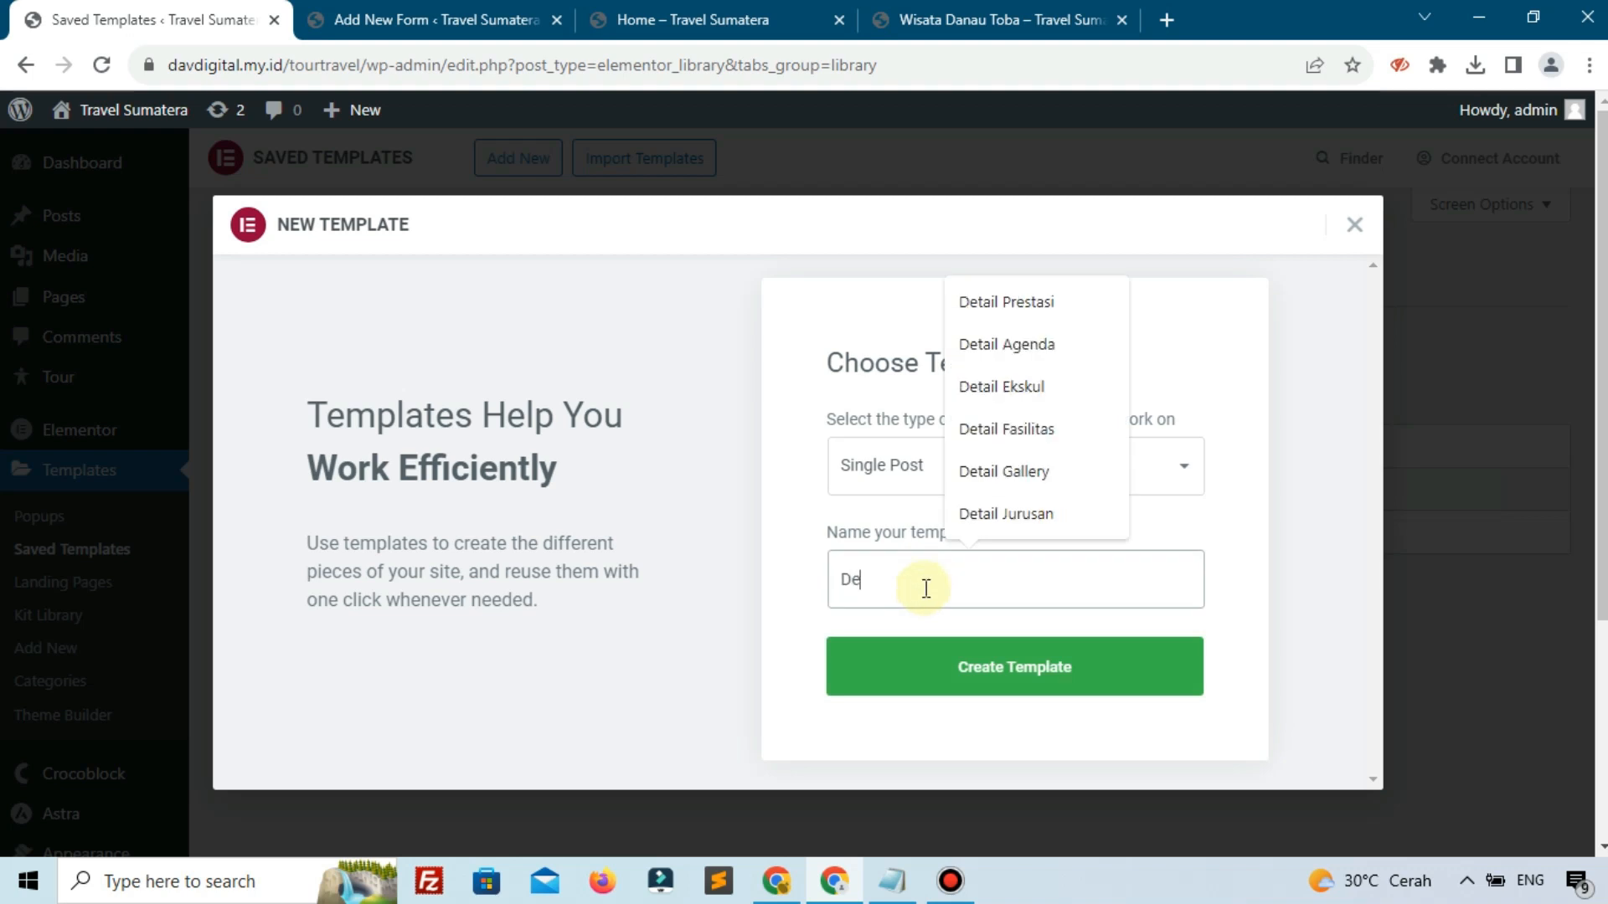
type("tail Tou")
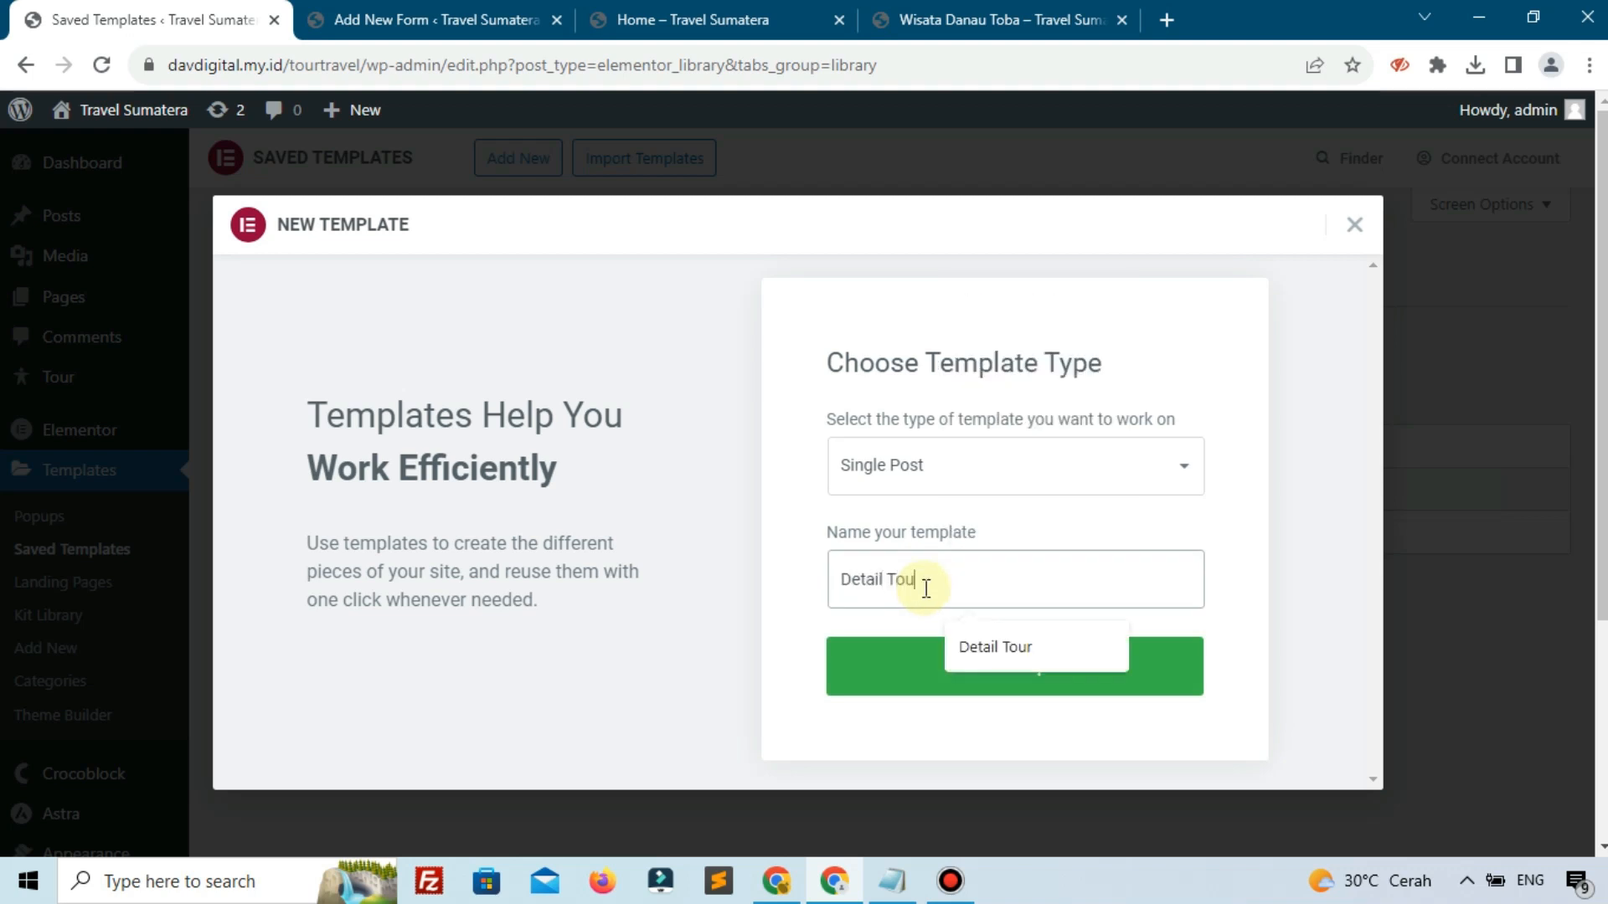
type("r")
key("Return")
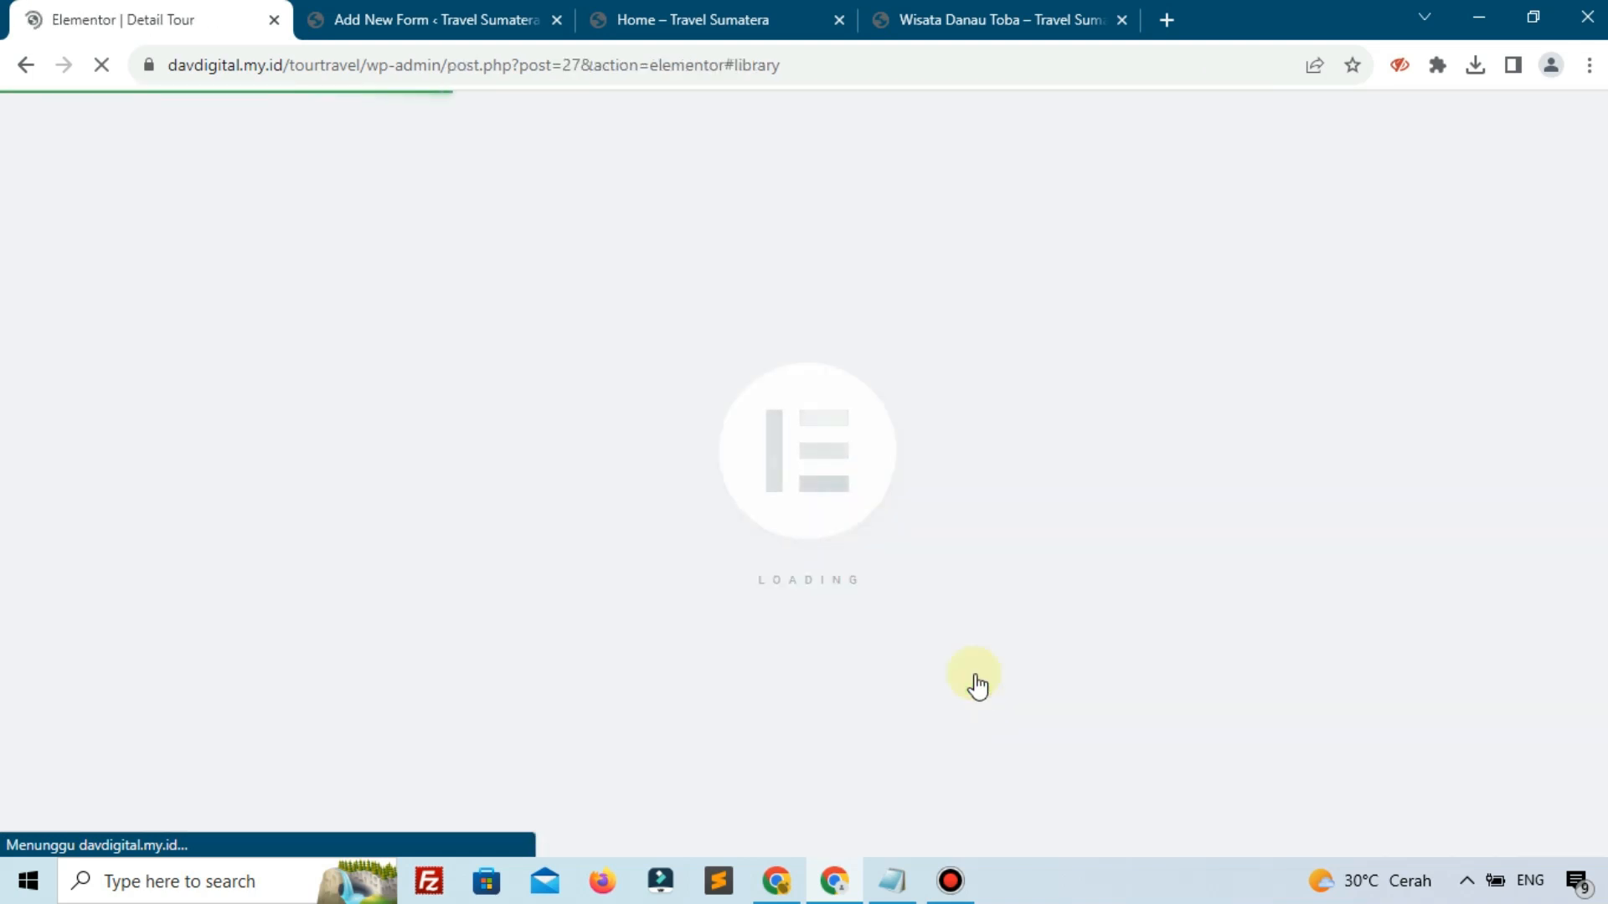
mouse_move(777, 881)
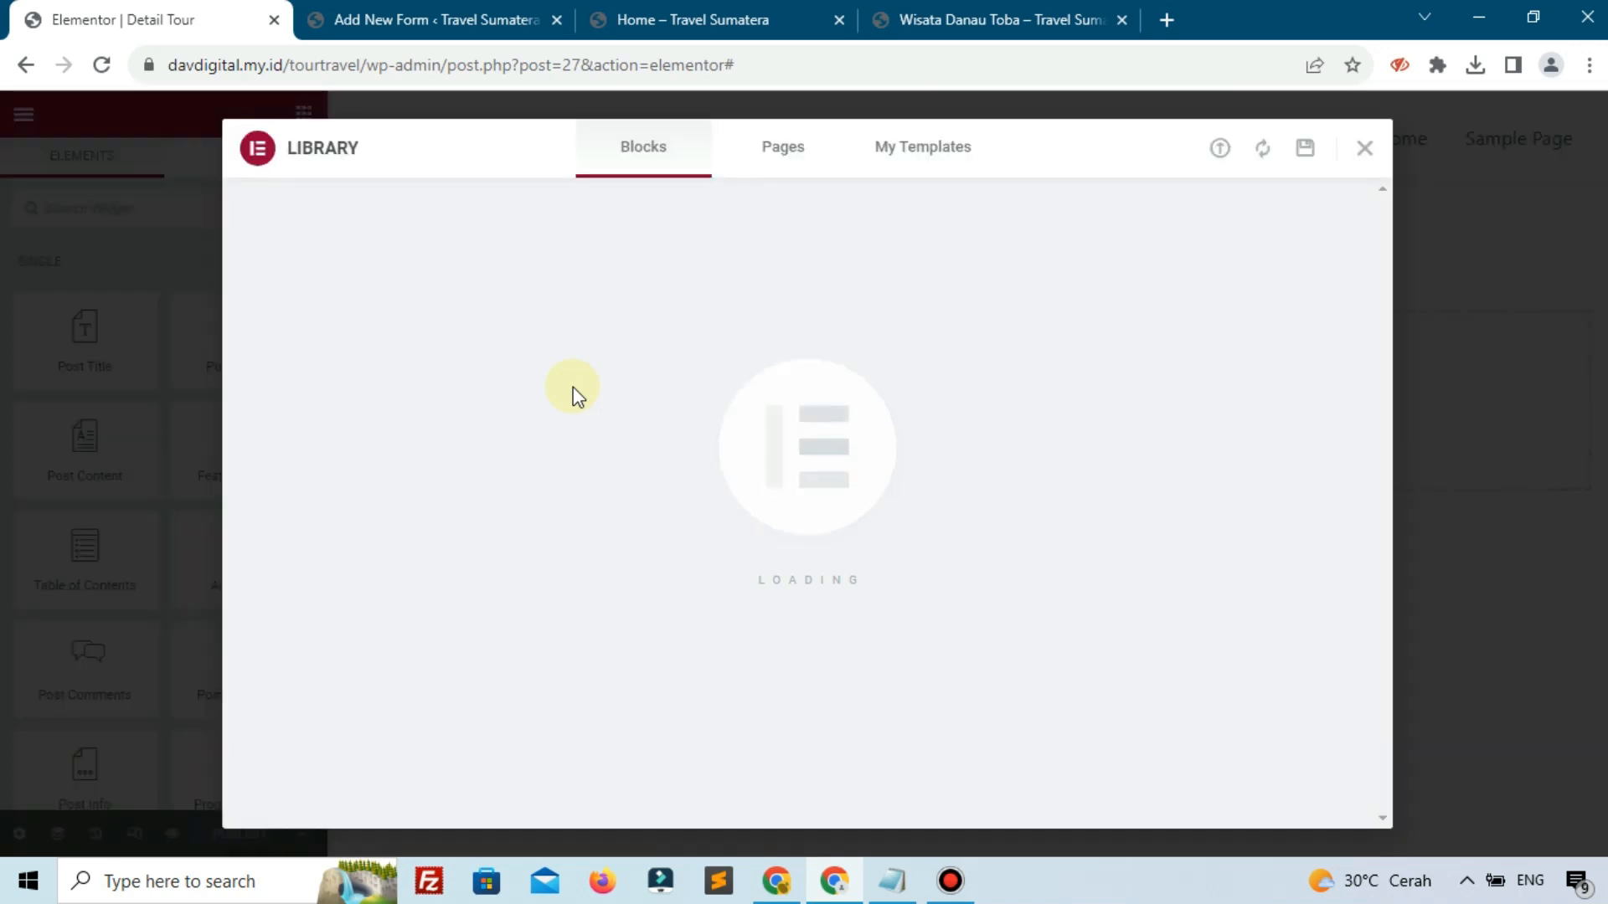
left_click(1361, 155)
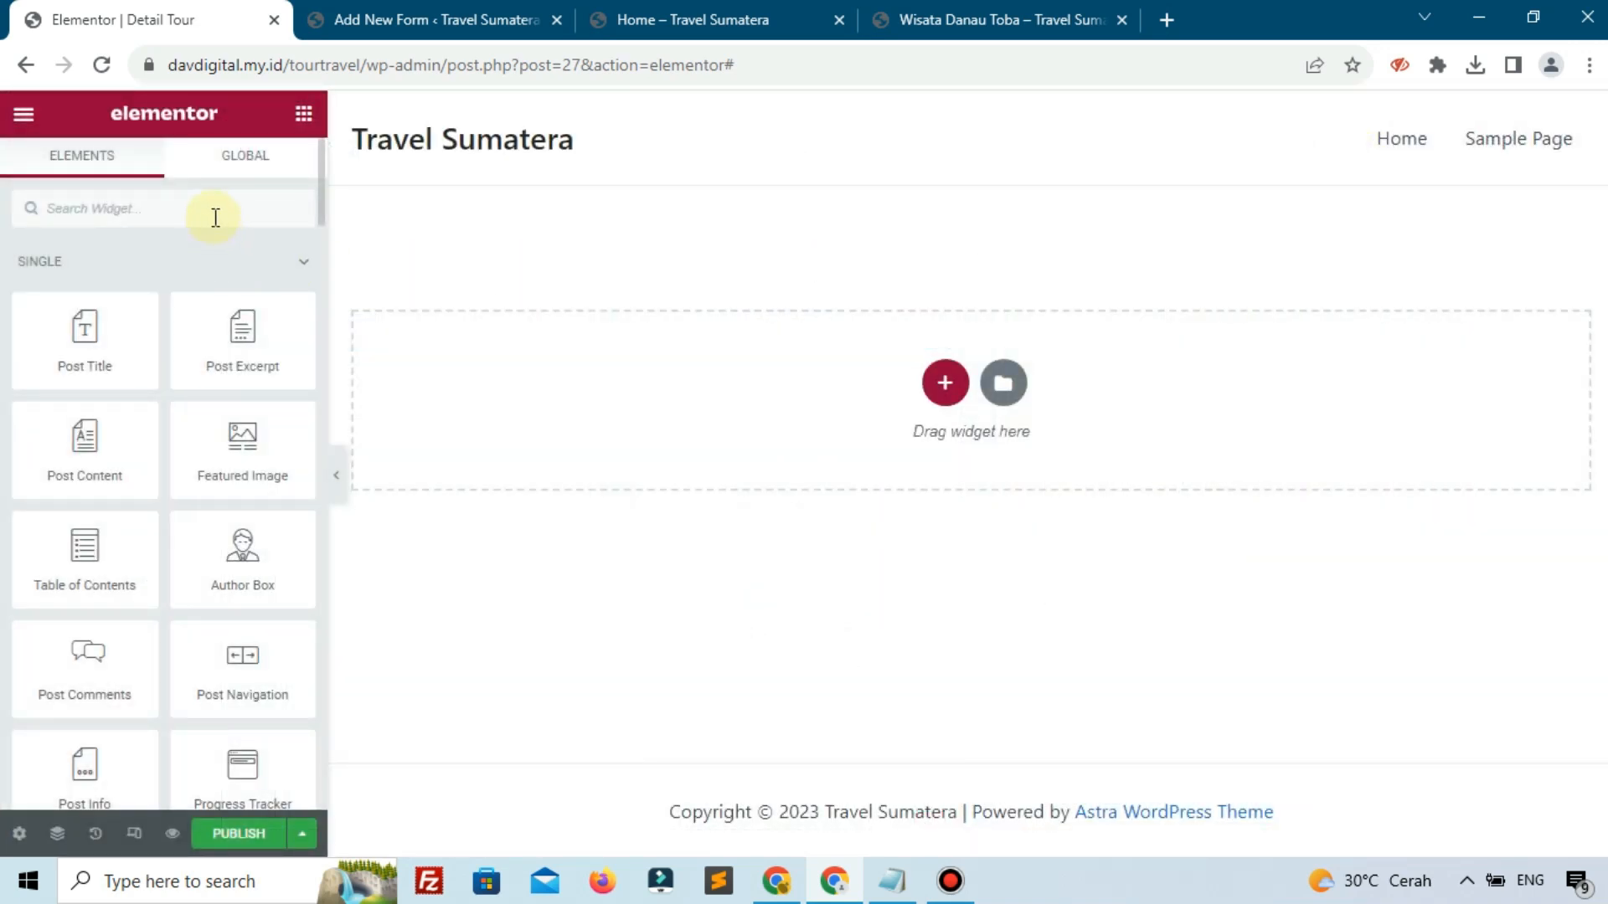
- Add a JetForm widget to the template canvas and choose the Booking form for it
type("for")
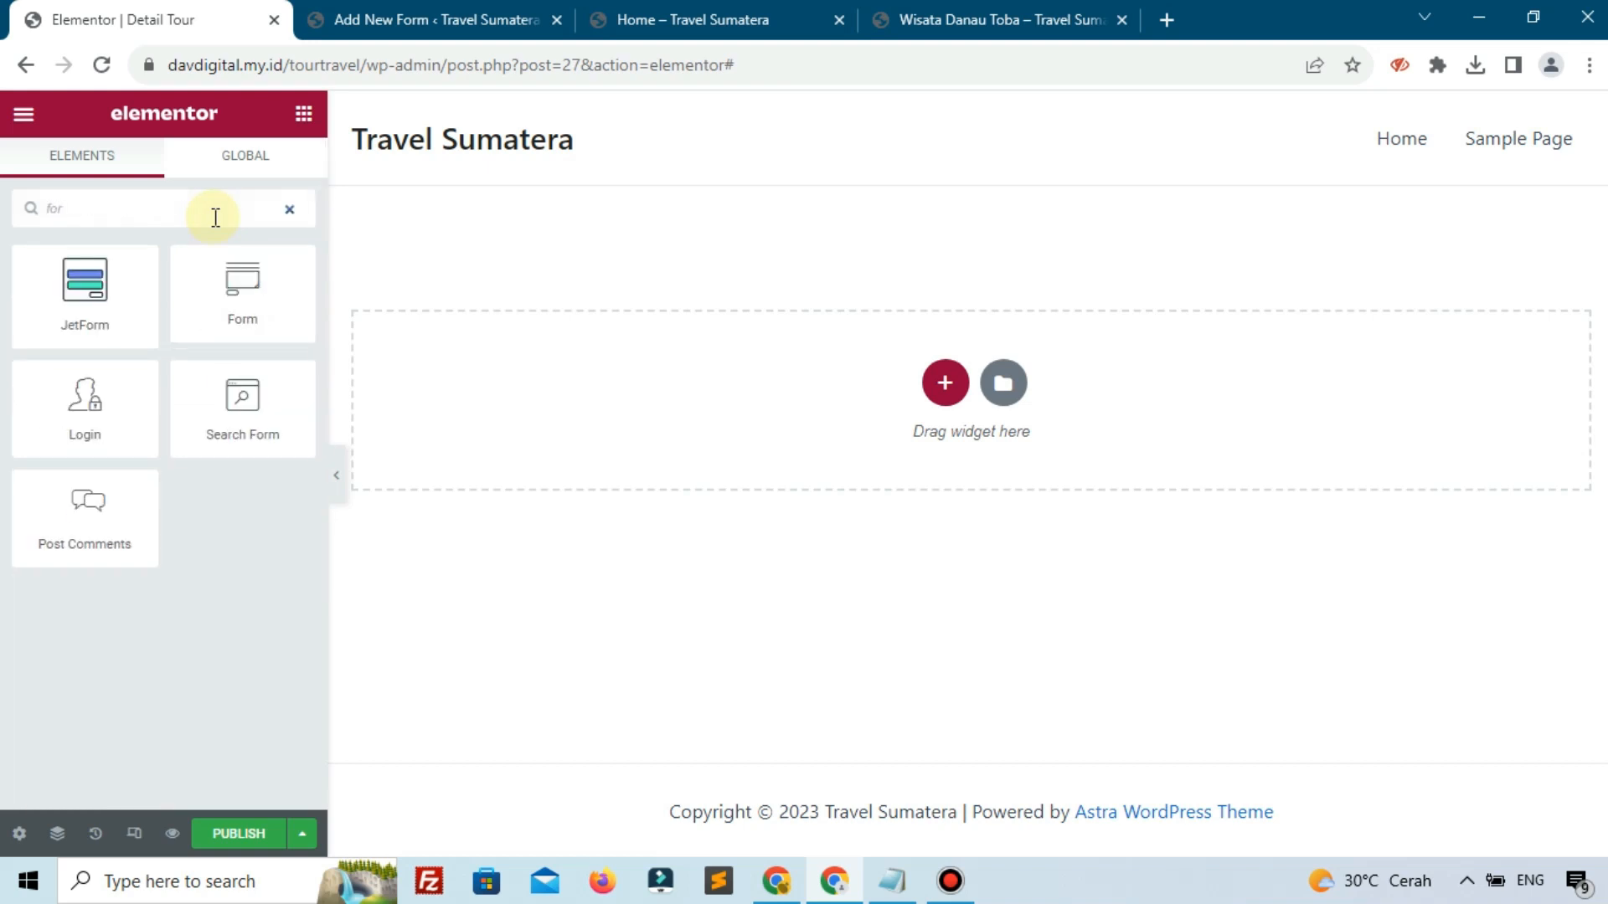
left_click_drag(73, 287, 565, 435)
left_click(202, 299)
left_click(202, 314)
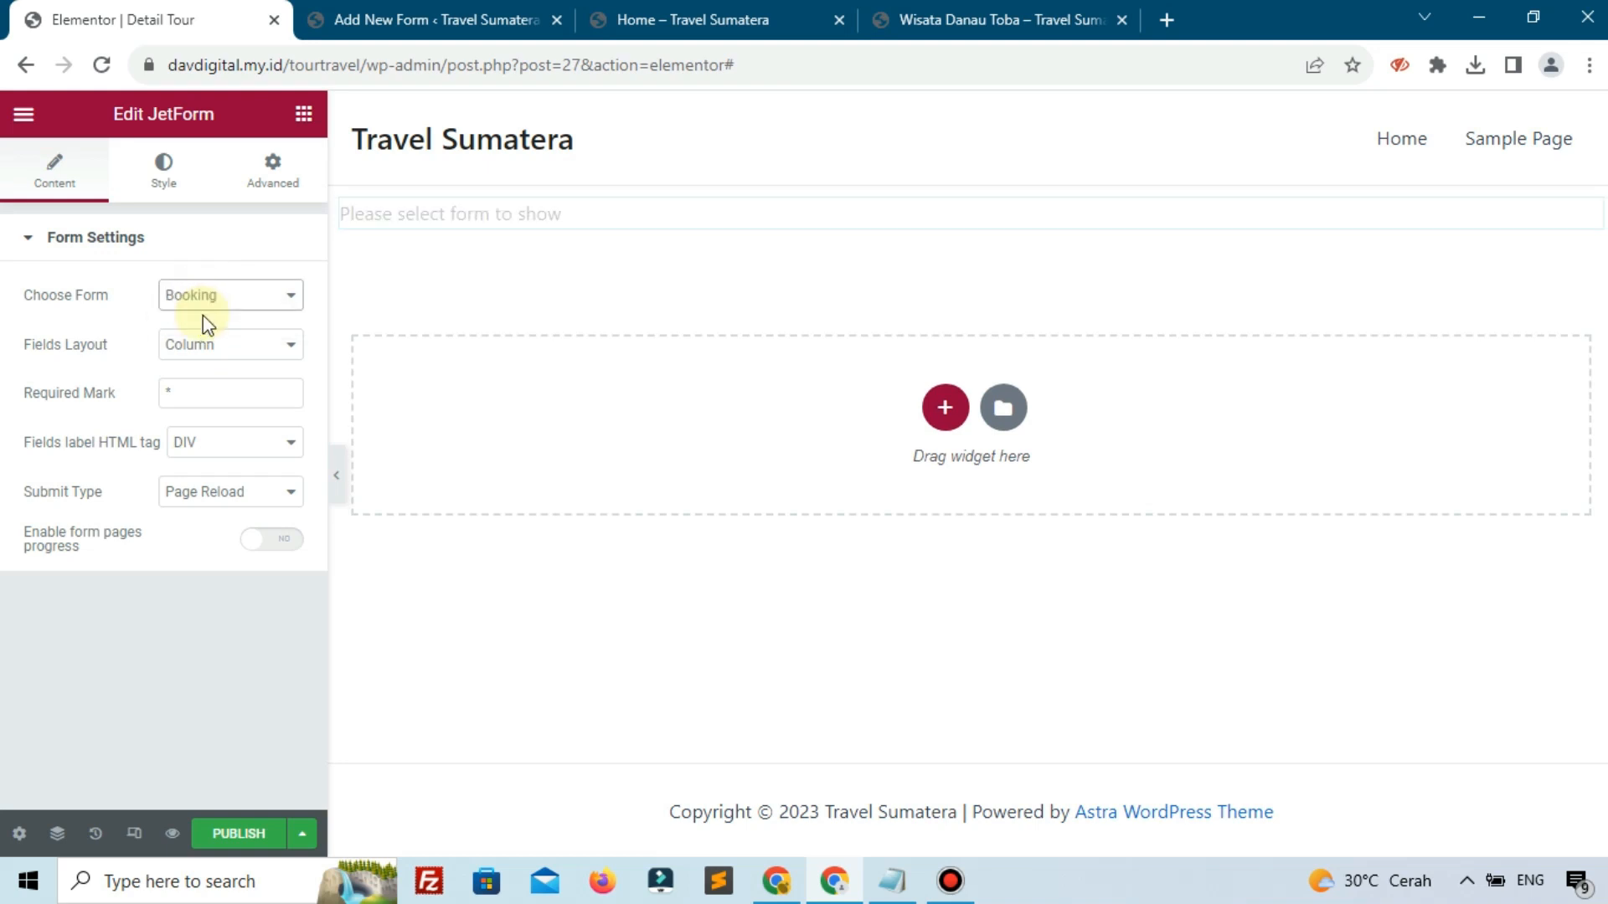
scroll(686, 521, "down", 6)
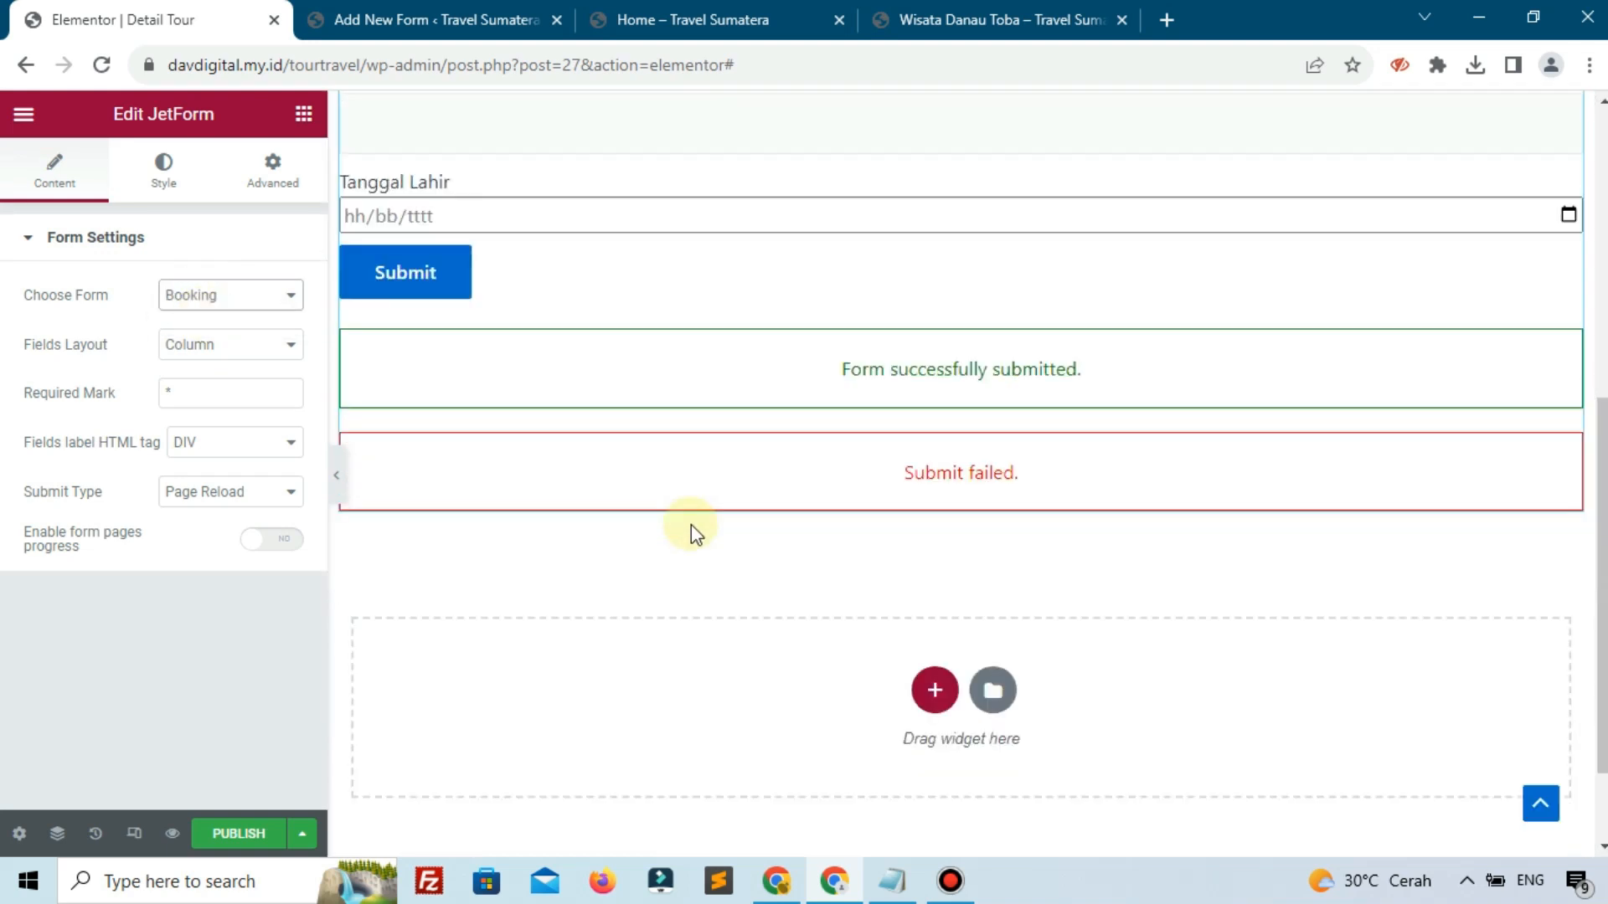
- Publish the template with a display condition that includes all Tour posts
left_click(229, 832)
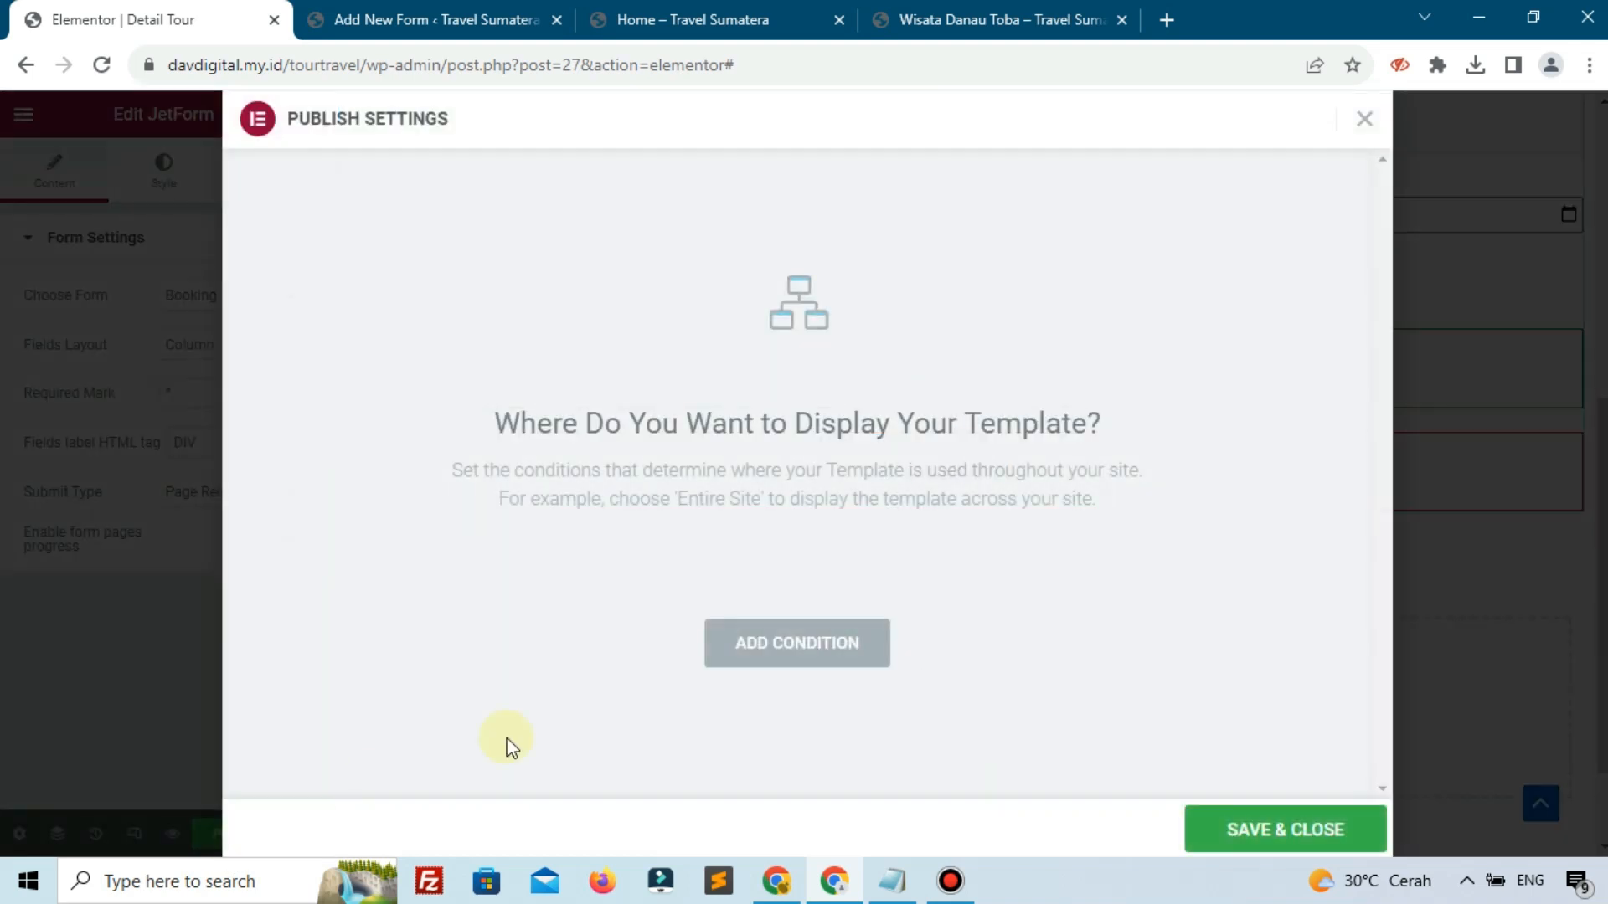
left_click(725, 674)
left_click(686, 604)
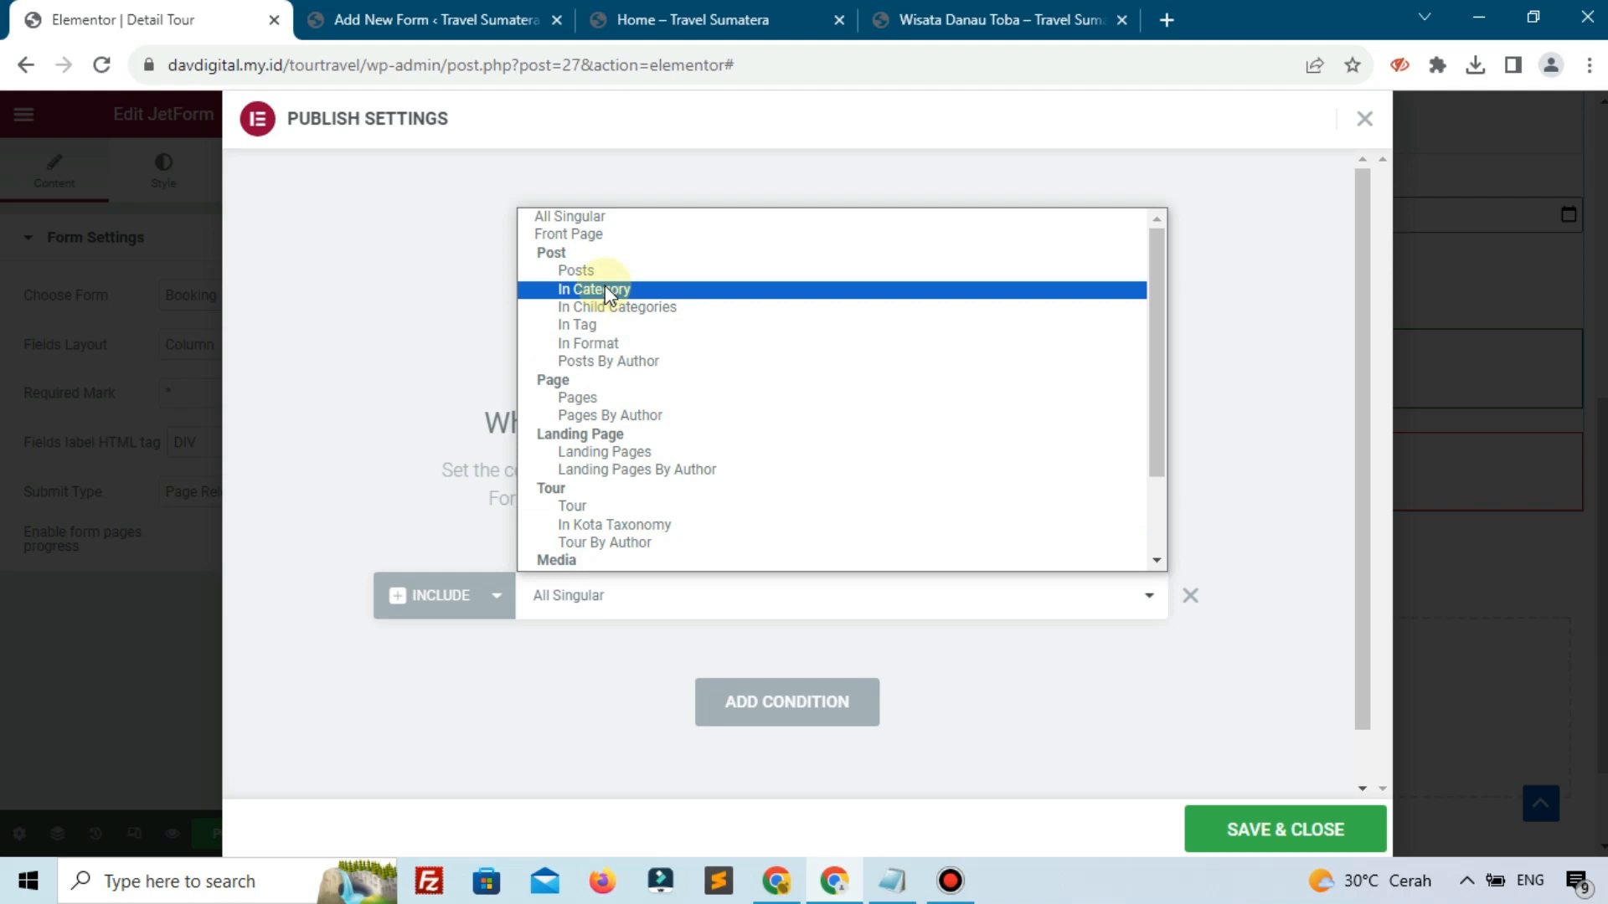
left_click(630, 502)
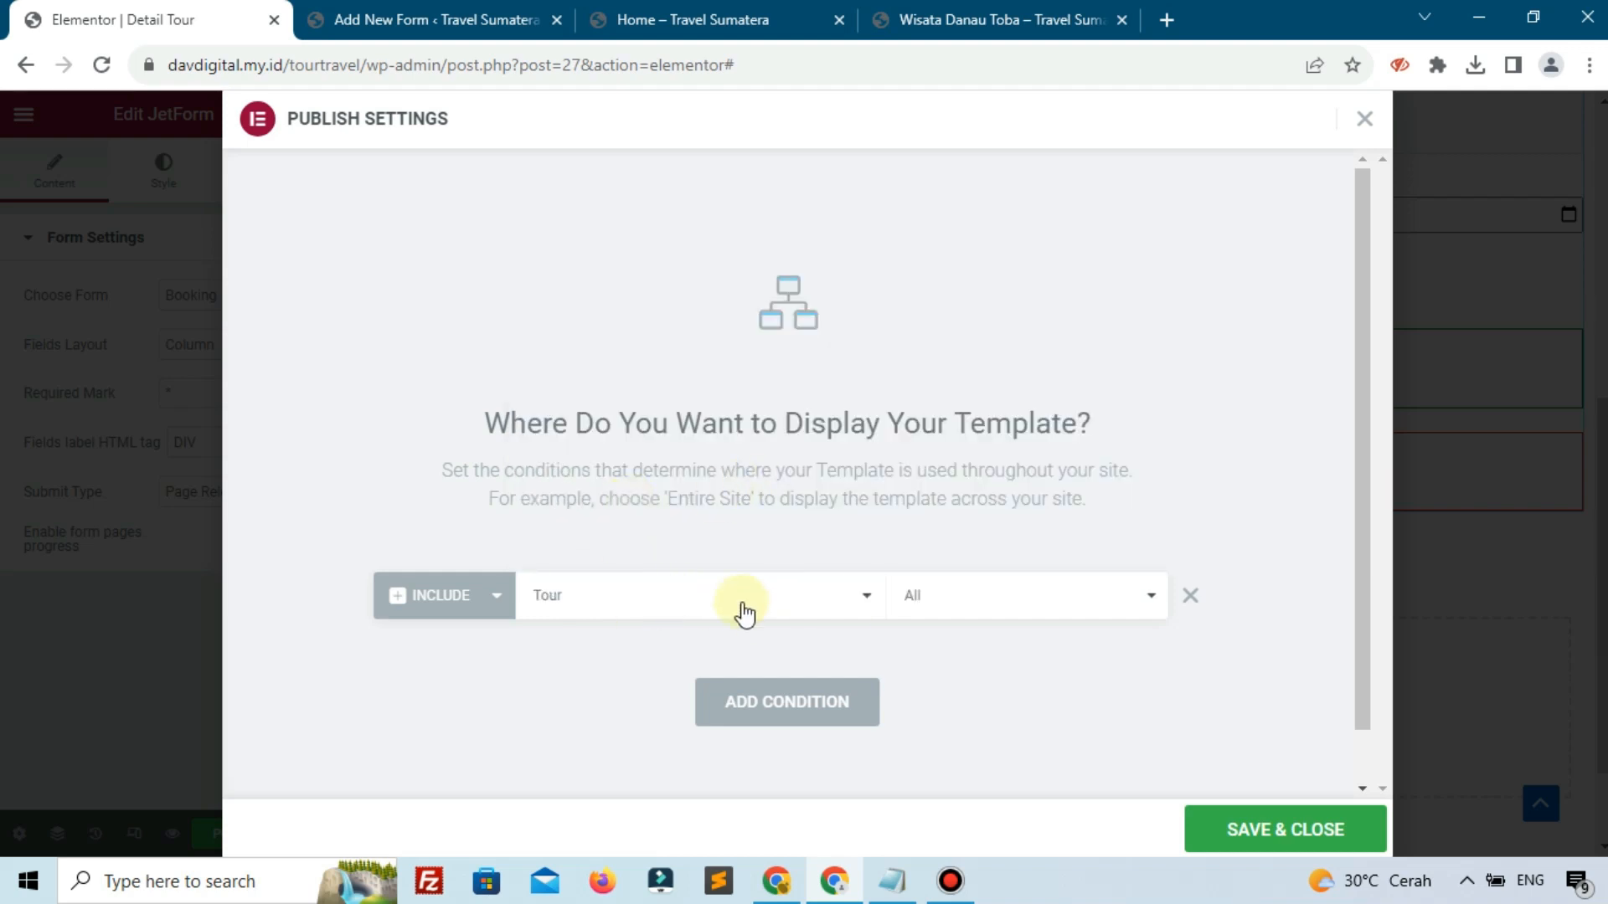
left_click(1290, 832)
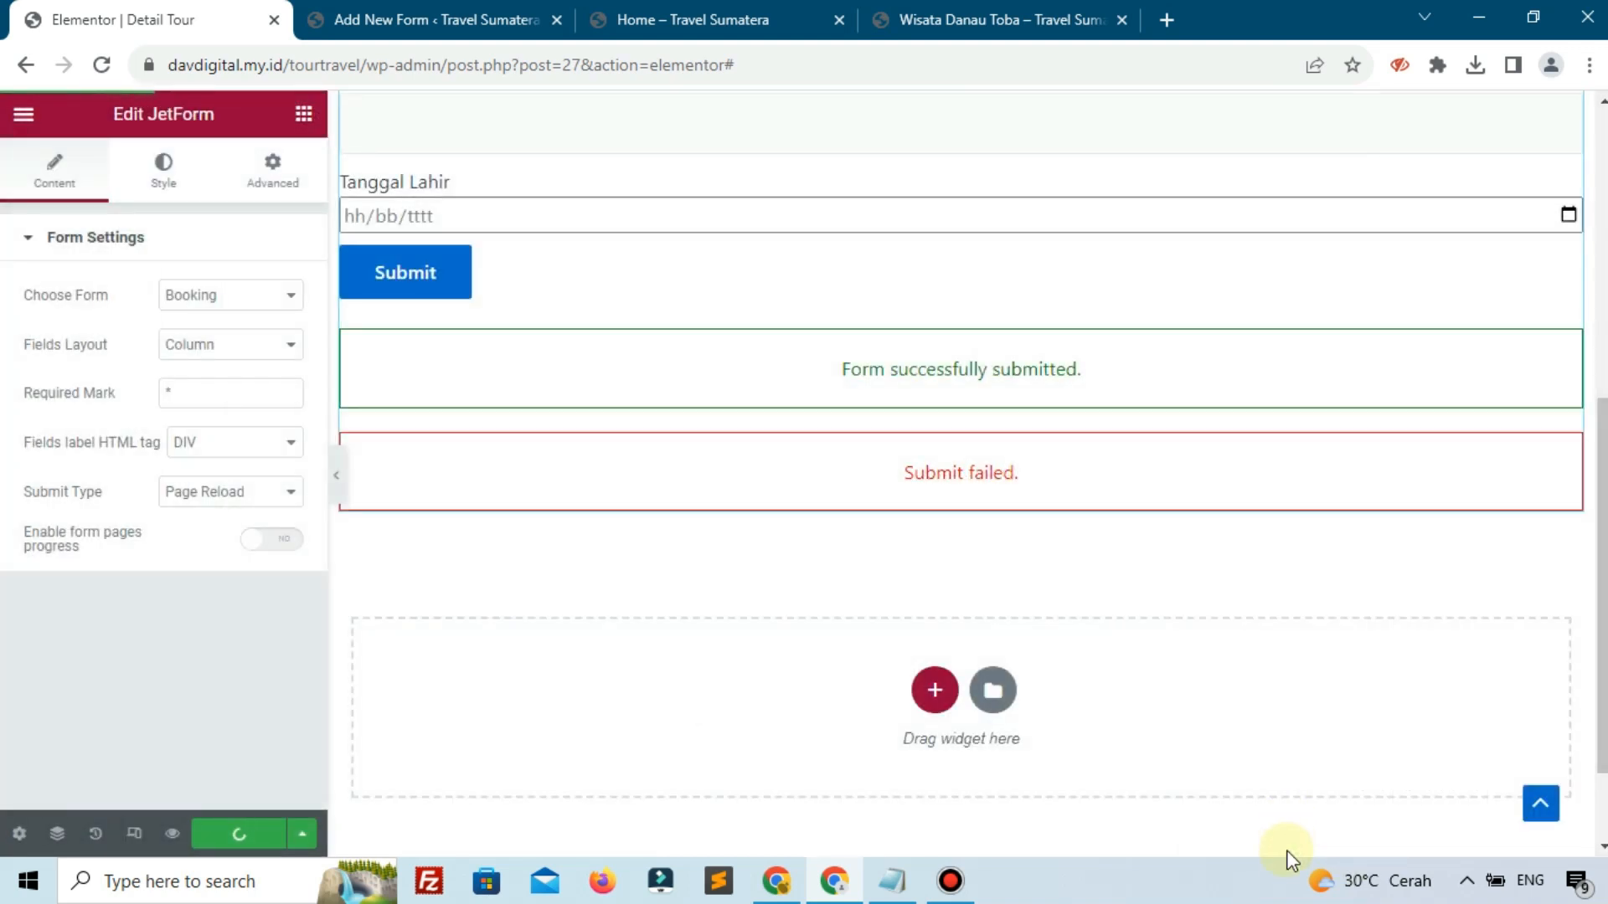
- Open the Wisata Danau Singkarak tour page from the site's home page and set Pilih Tanggal to 31/08/2023
left_click(377, 19)
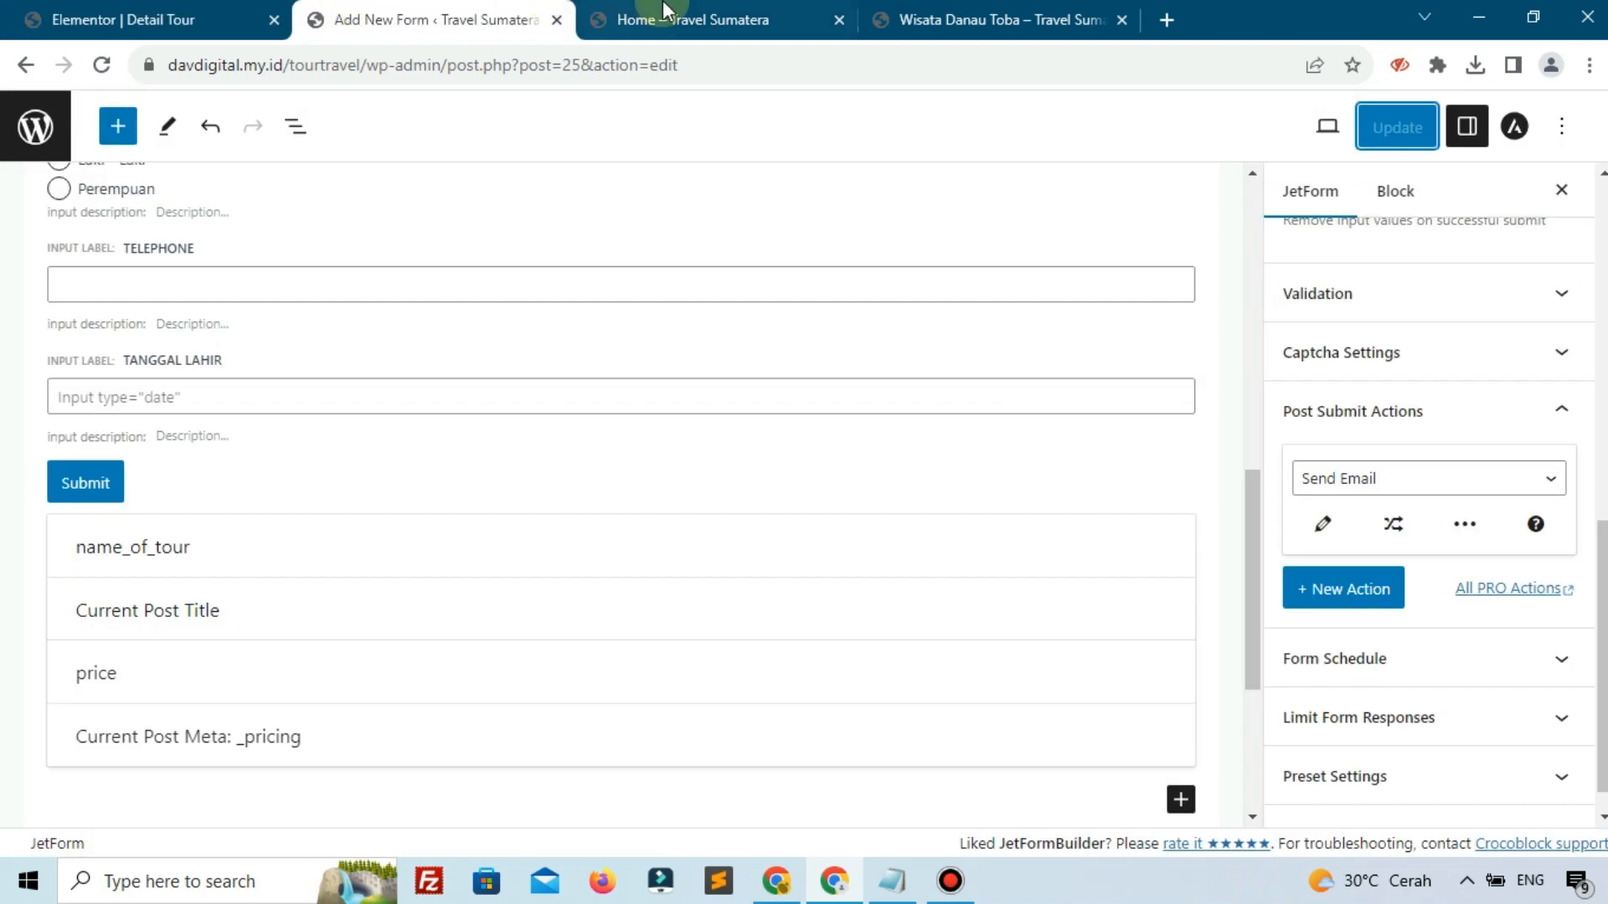
left_click(670, 19)
left_click(457, 419)
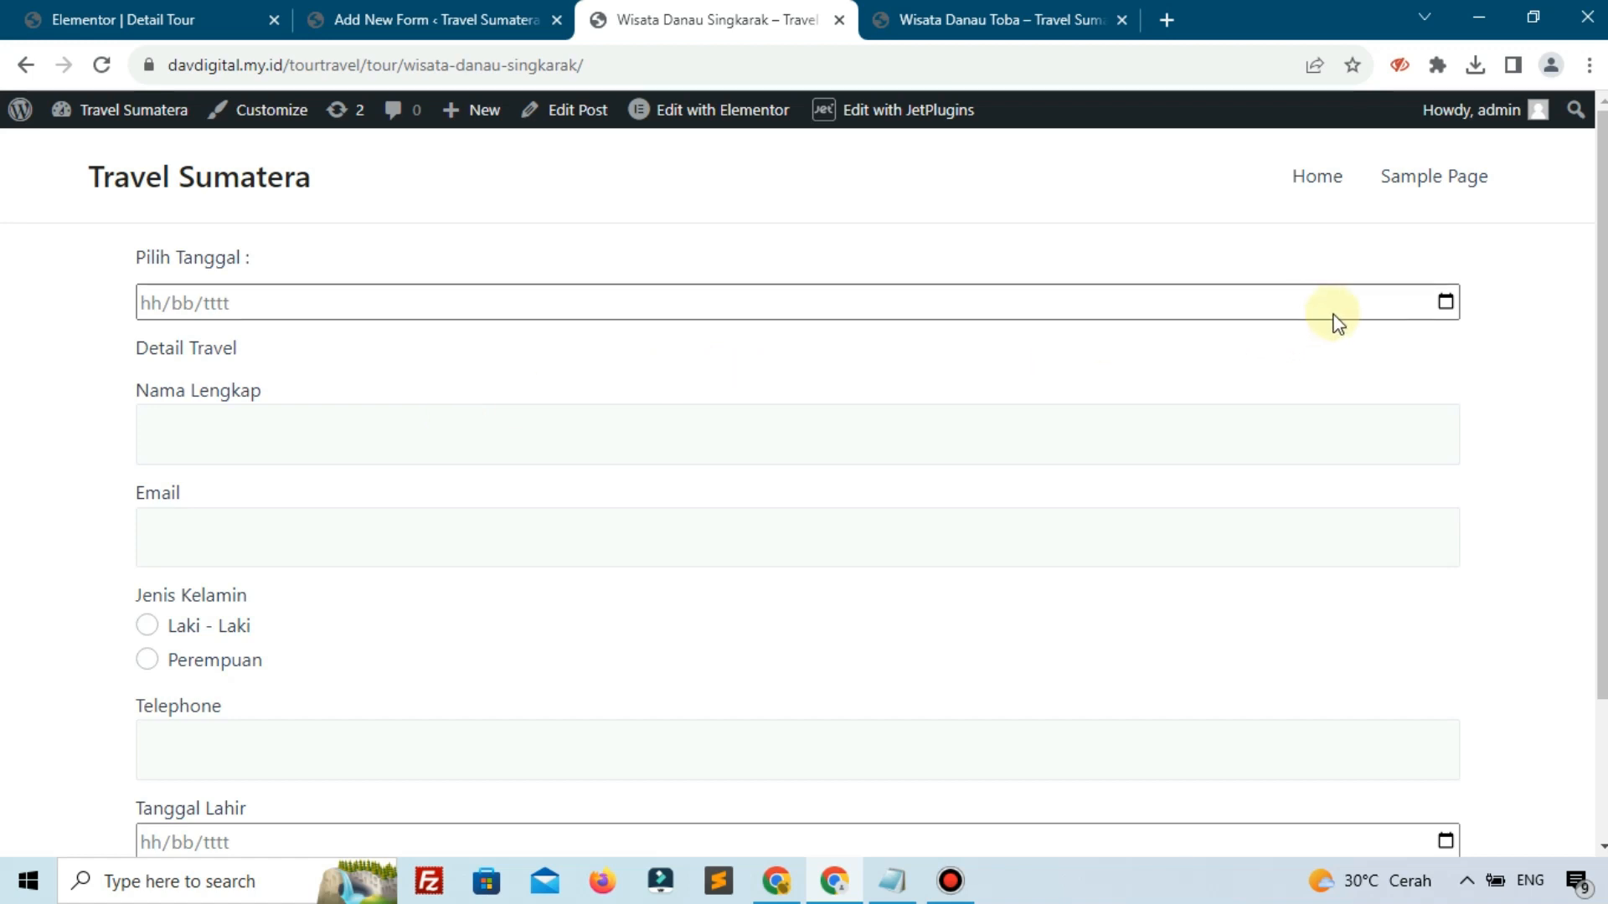
left_click(1433, 307)
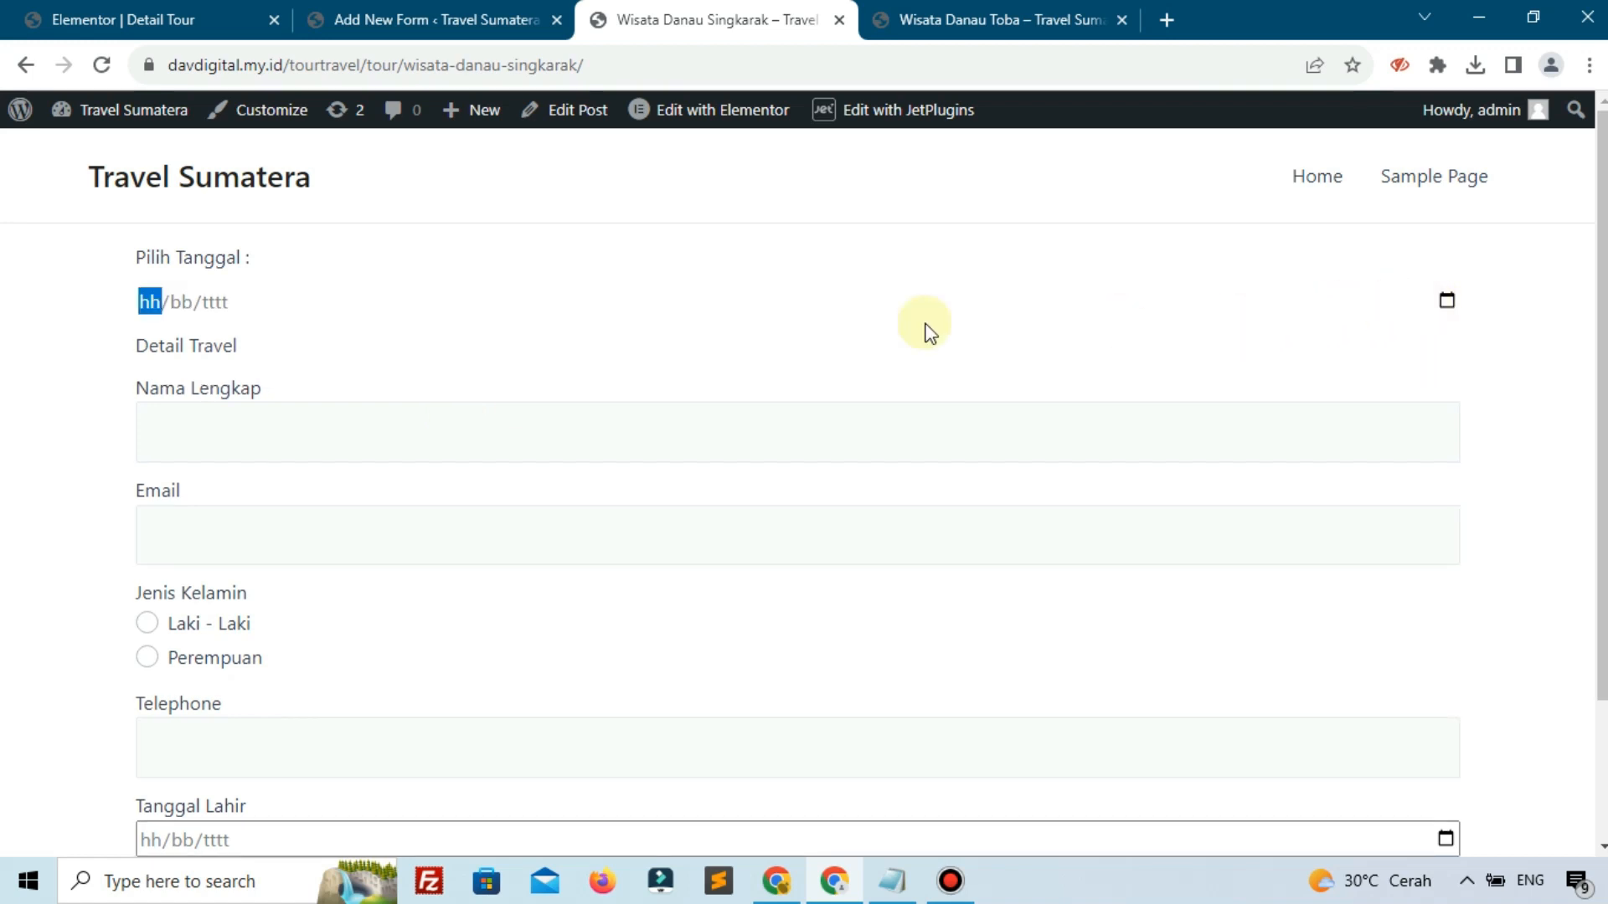
left_click(211, 303)
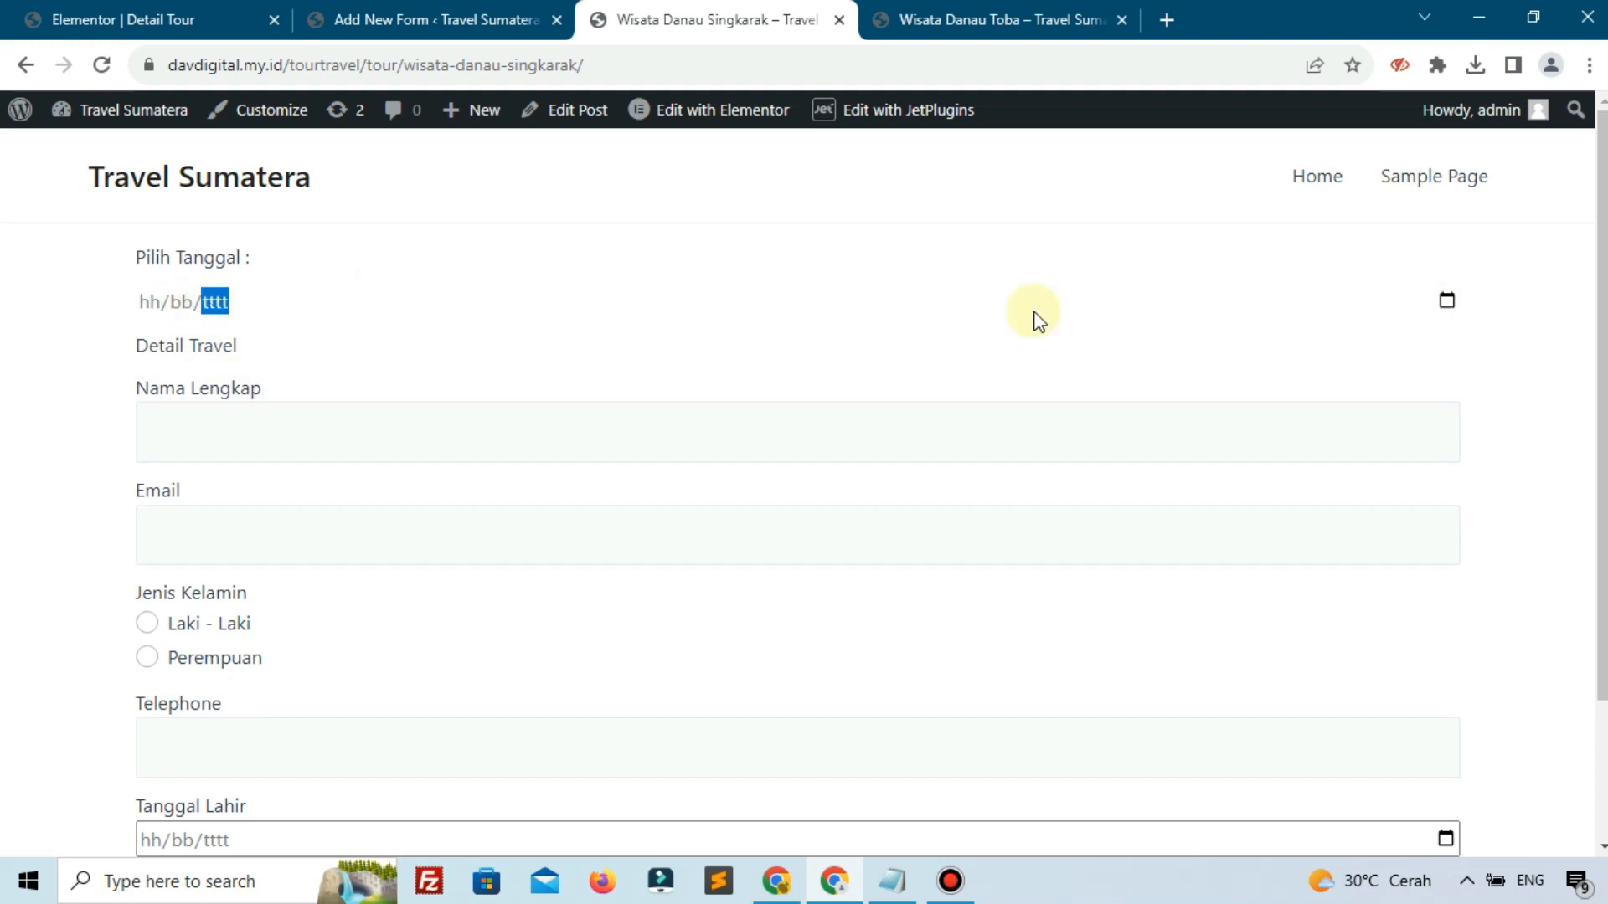
left_click(1447, 304)
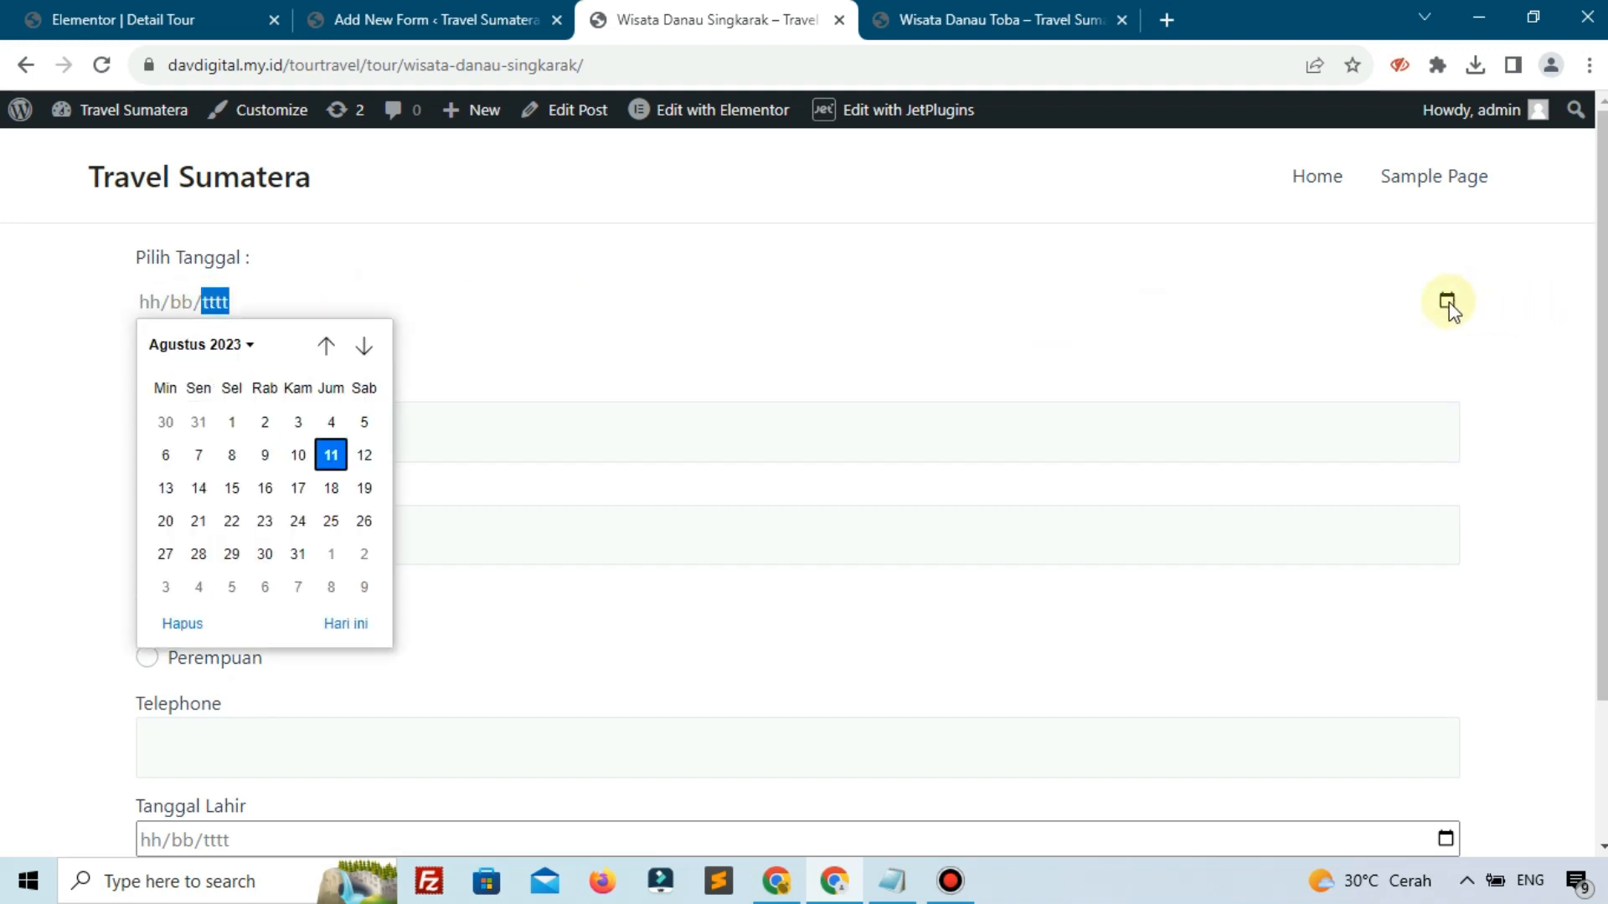
left_click(297, 553)
- Fill in the customer's full name, email and telephone number, and set Jenis Kelamin to Laki - Laki
left_click(319, 449)
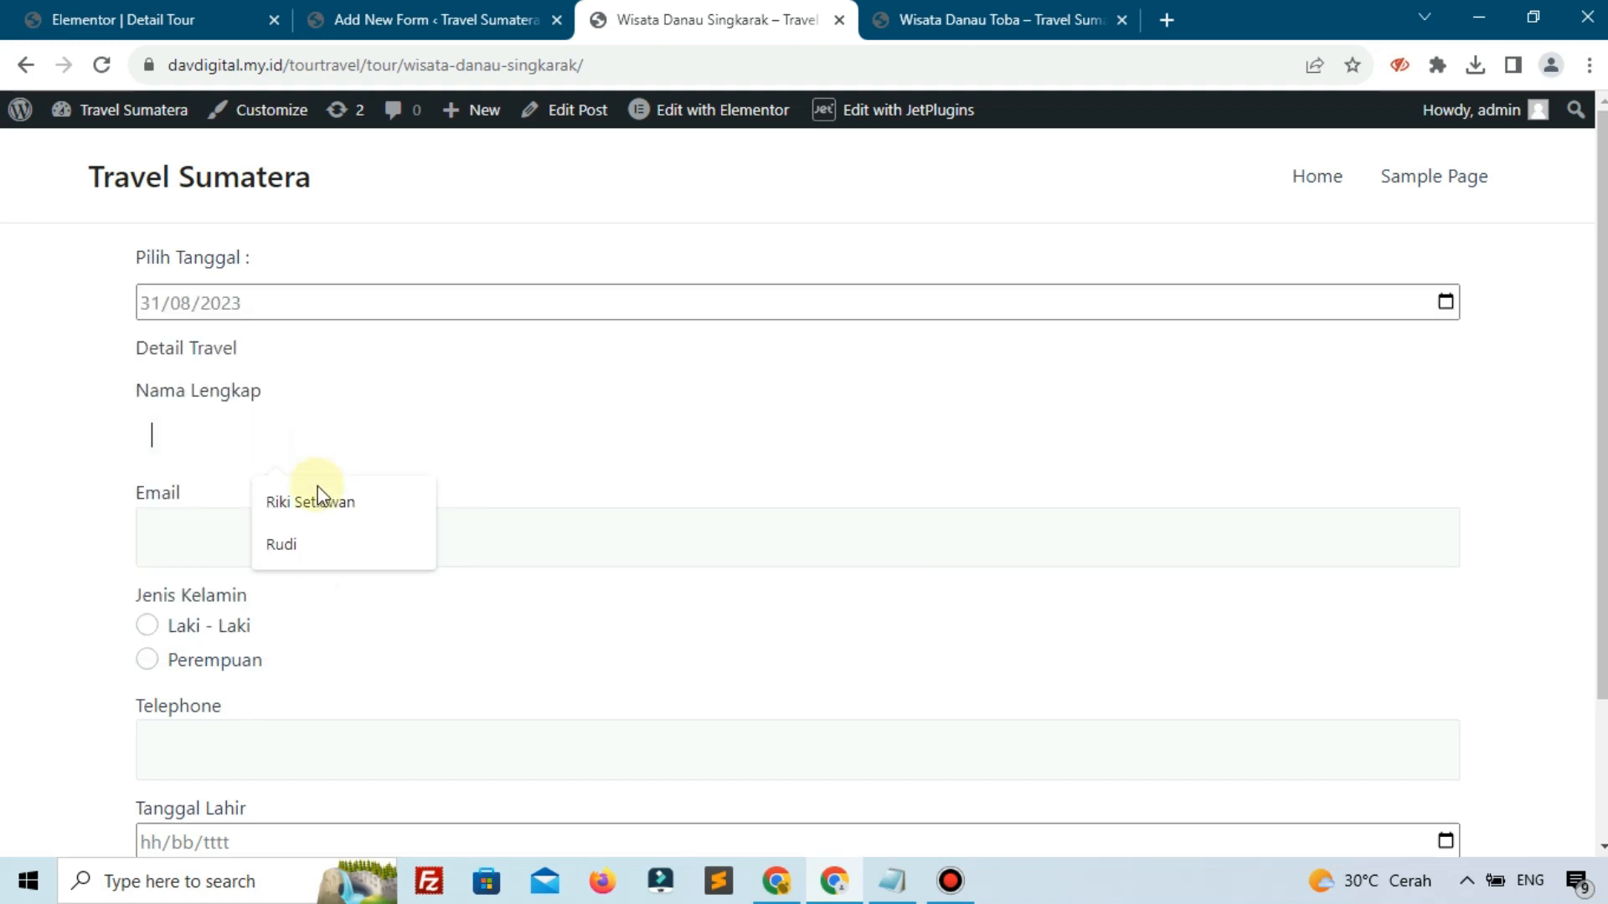
left_click(319, 545)
left_click(324, 606)
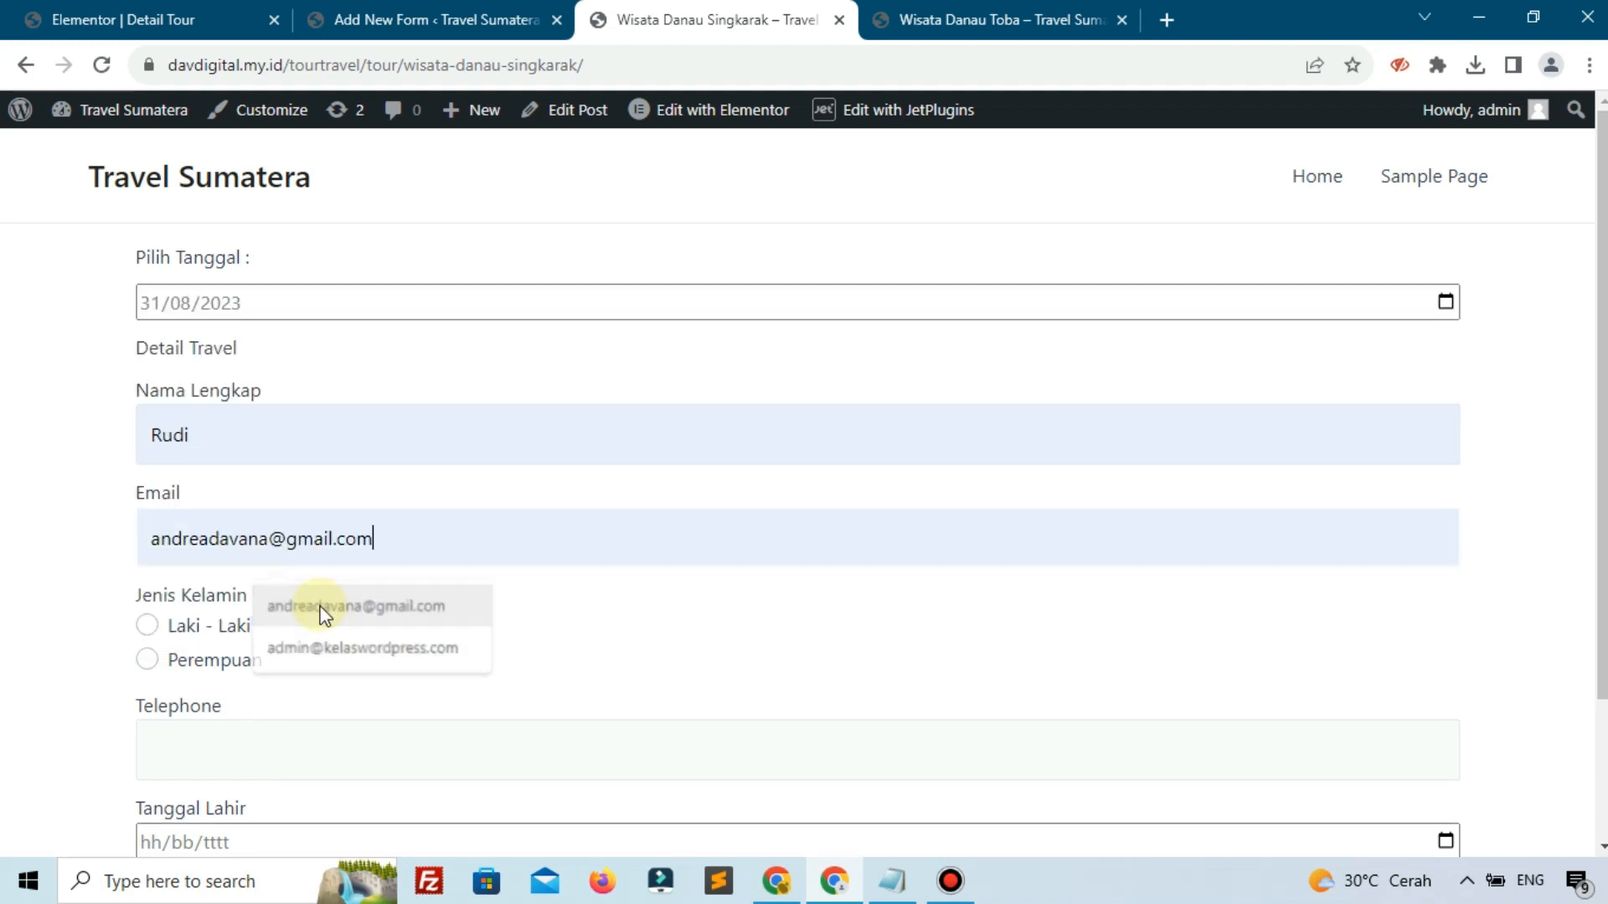
left_click(233, 628)
left_click(237, 728)
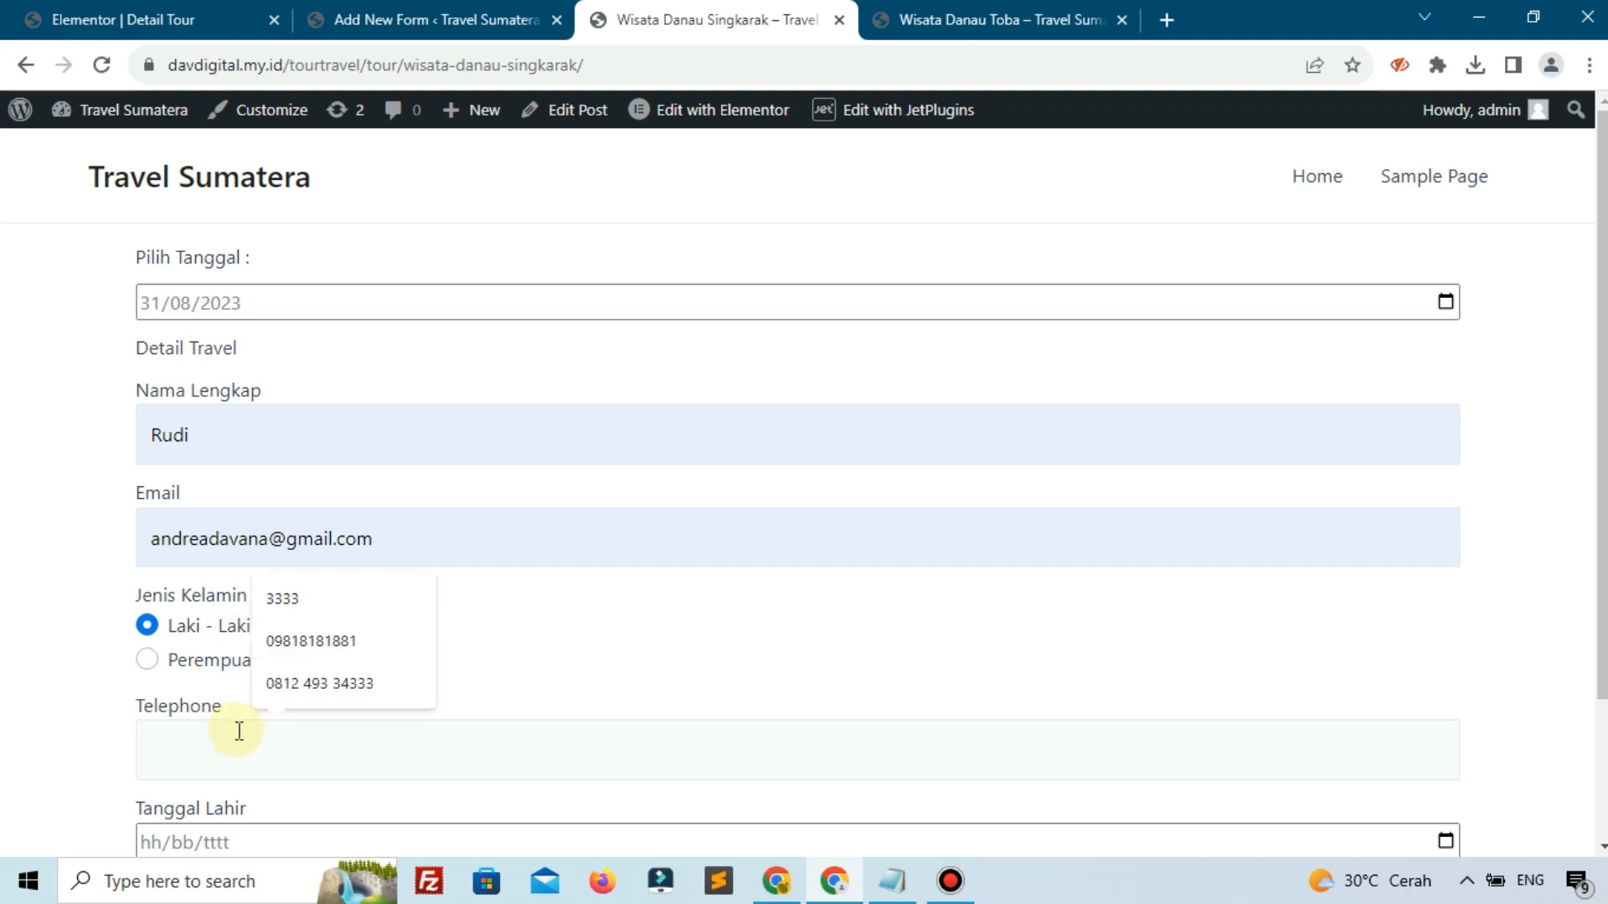
left_click(301, 682)
- Enter the customer's date of birth, submit the booking form, and check the submission status in the page address
scroll(1043, 678, "down", 2)
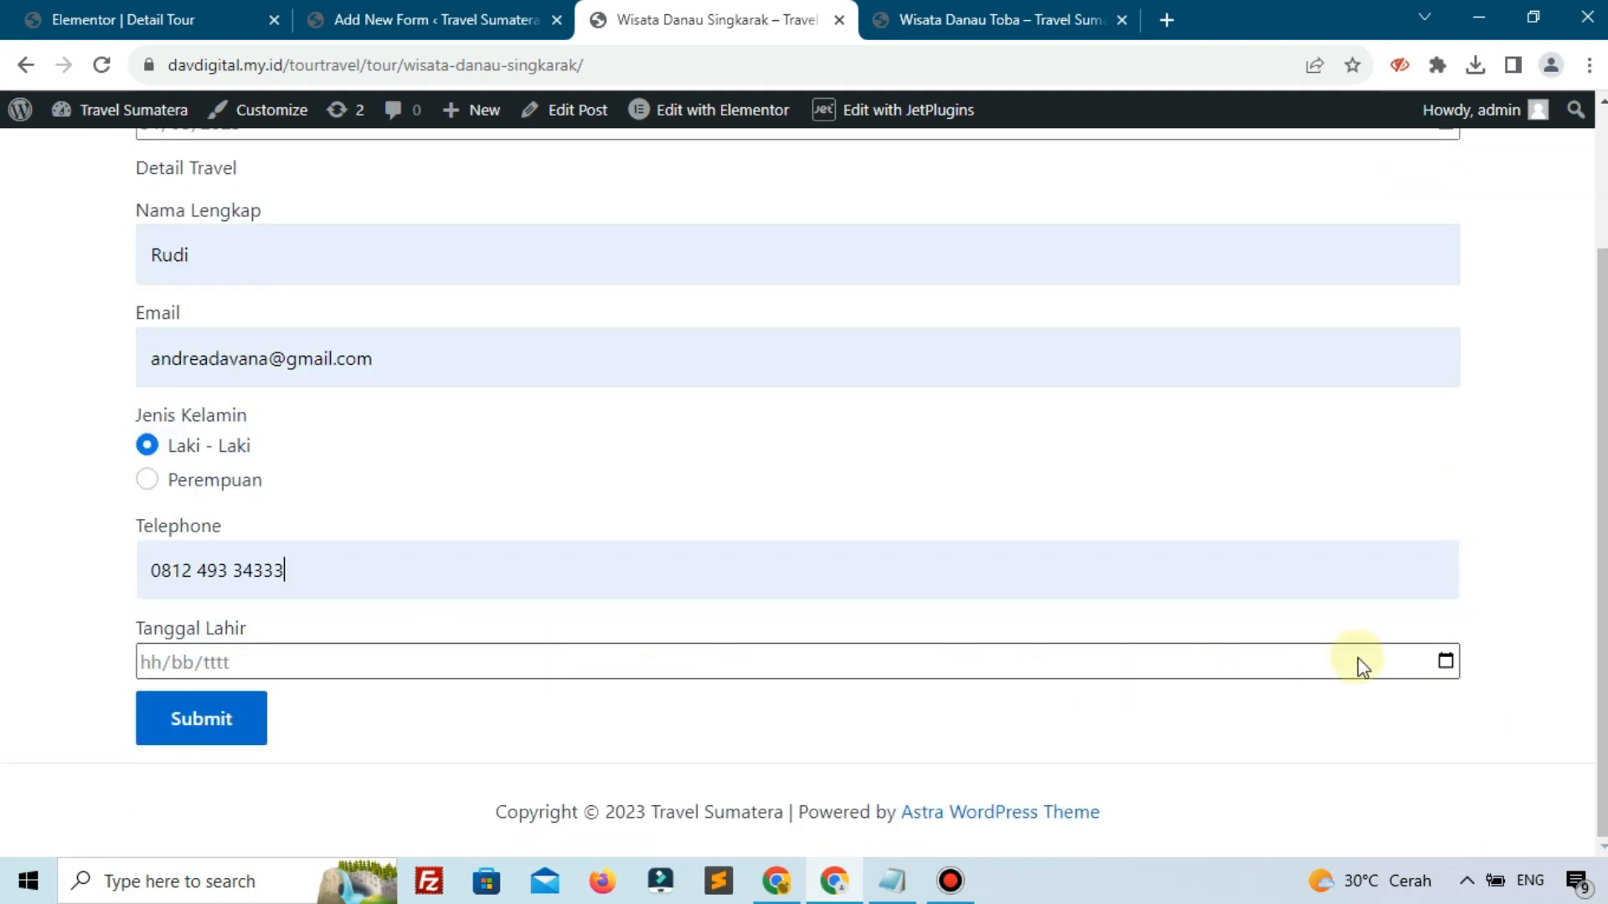
left_click(1445, 661)
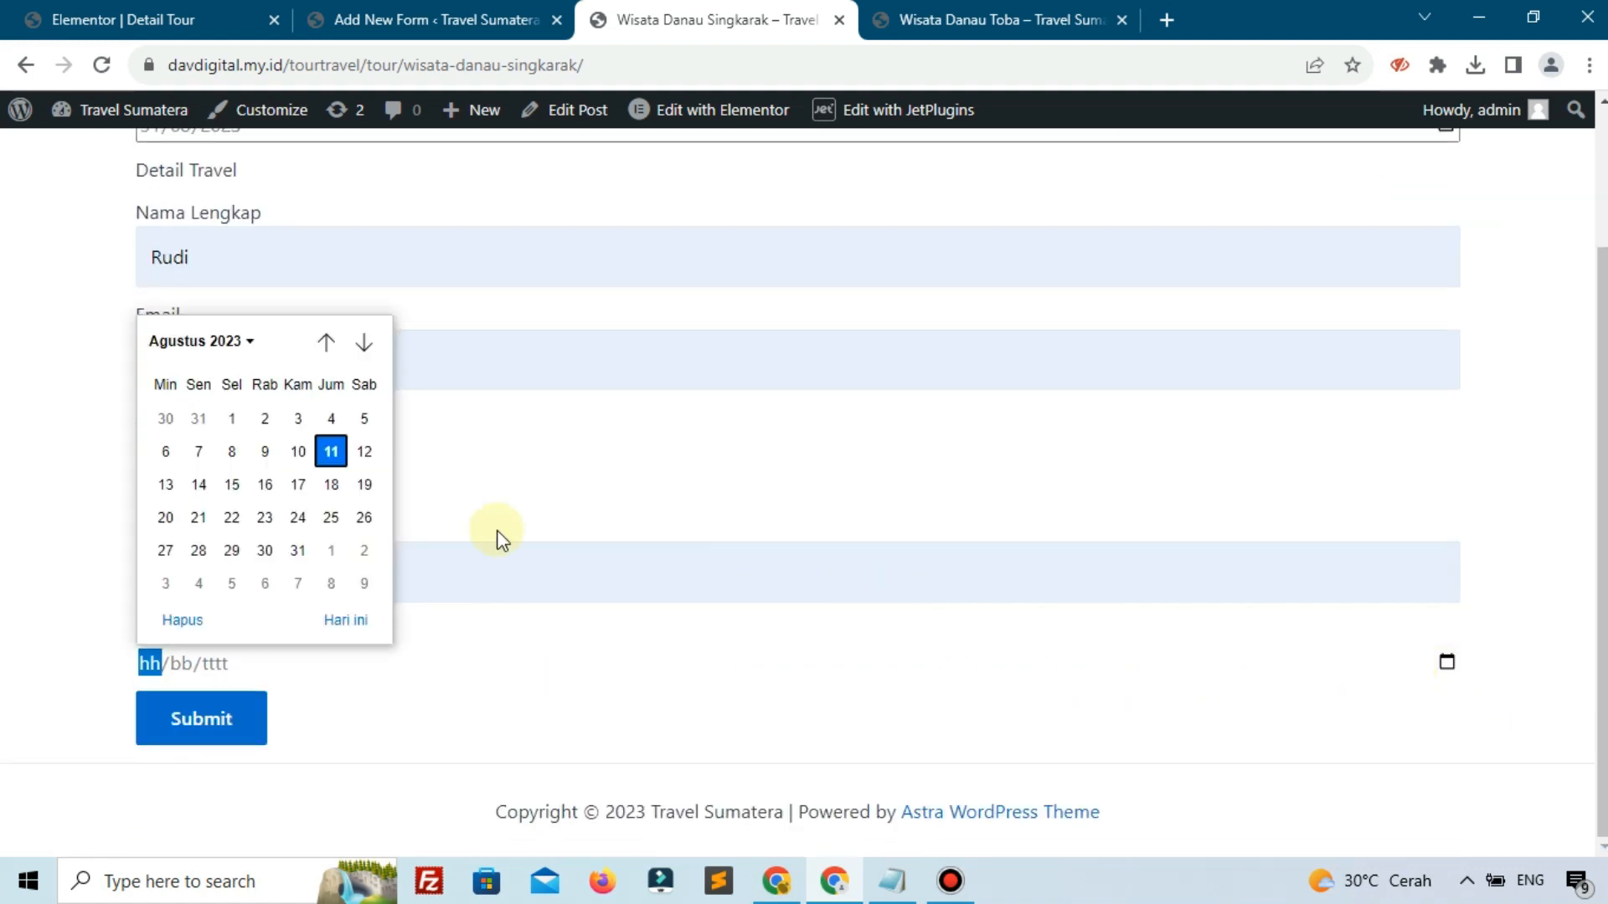
left_click(234, 518)
scroll(570, 500, "up", 2)
scroll(575, 507, "down", 2)
left_click(220, 712)
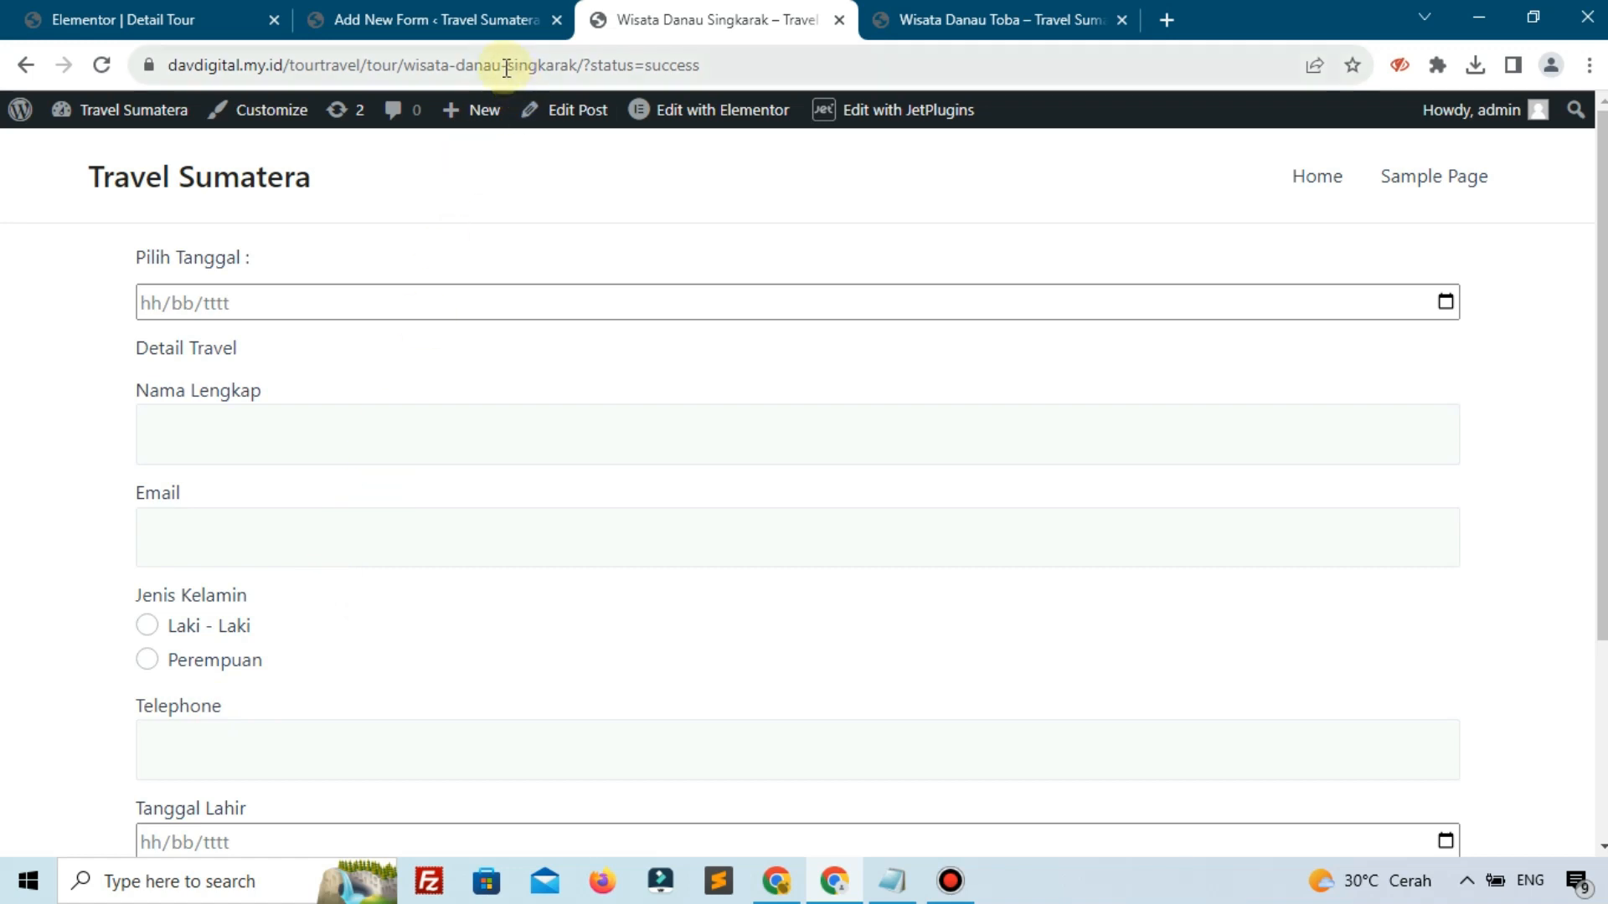
left_click_drag(561, 64, 757, 65)
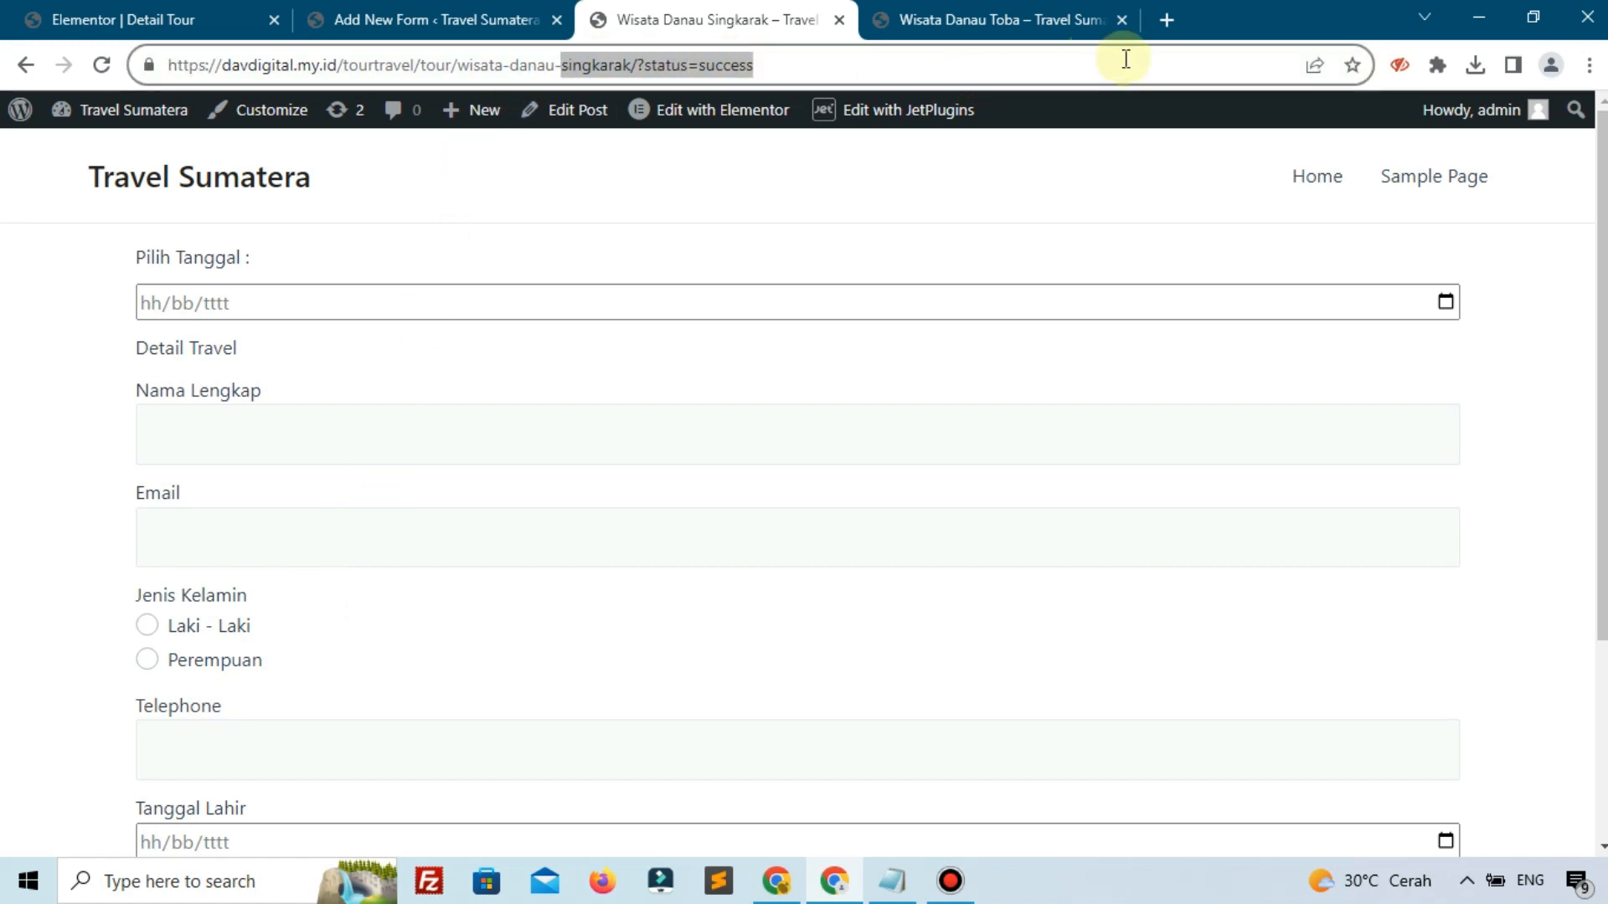
- Open the davdigital.my.id hosting service in the Hostingan client area, log in to its cPanel, and close the service page
left_click(1164, 20)
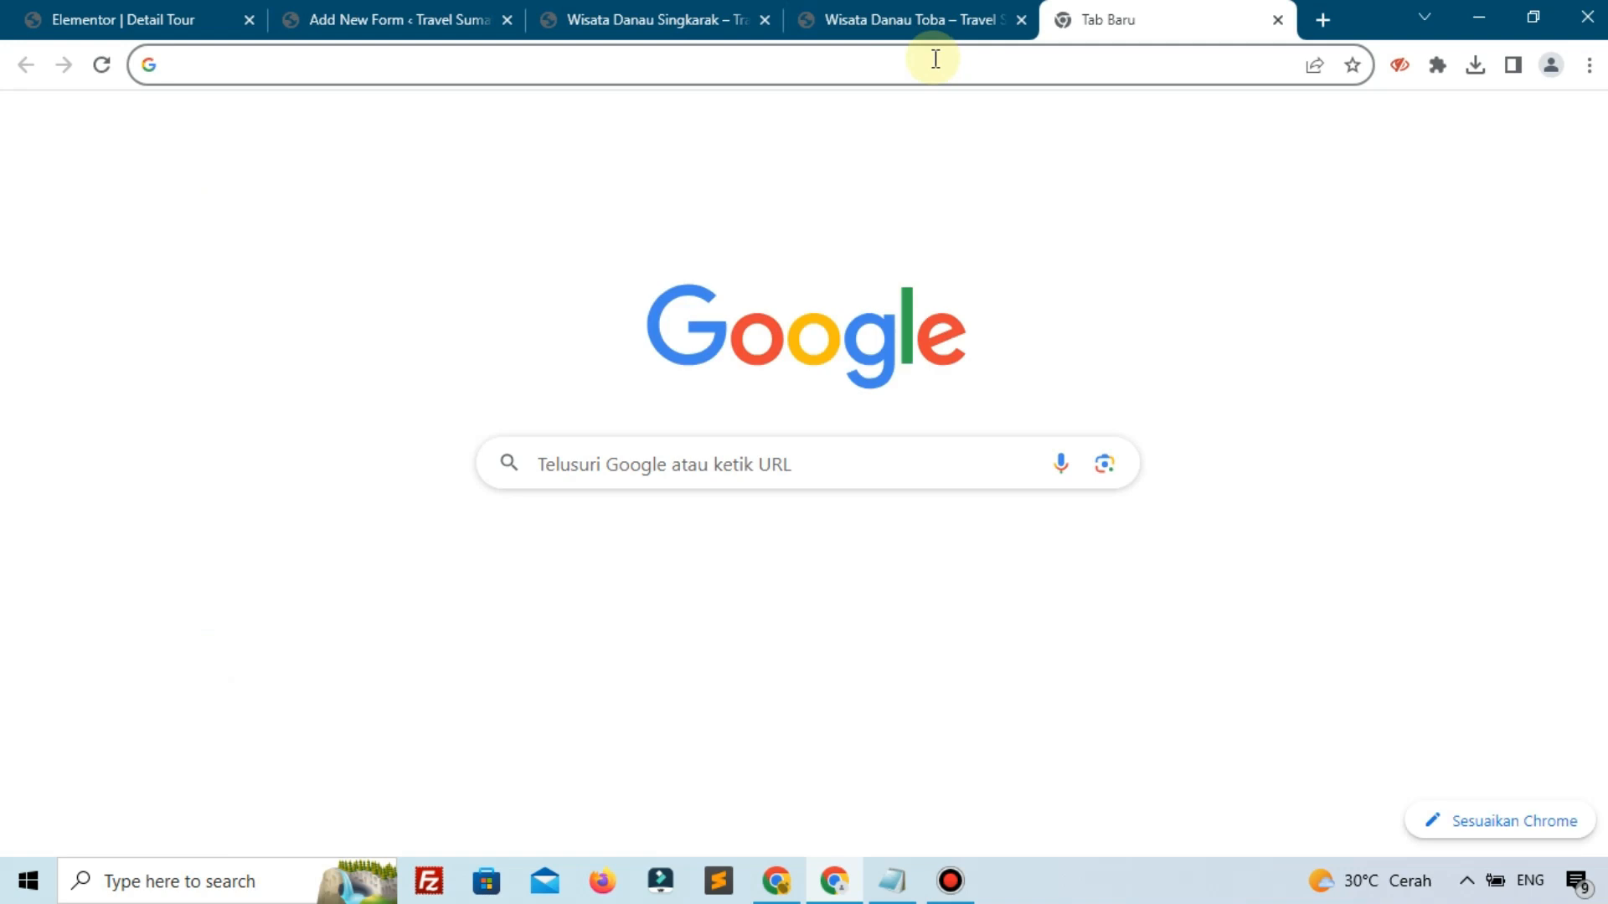
left_click(935, 62)
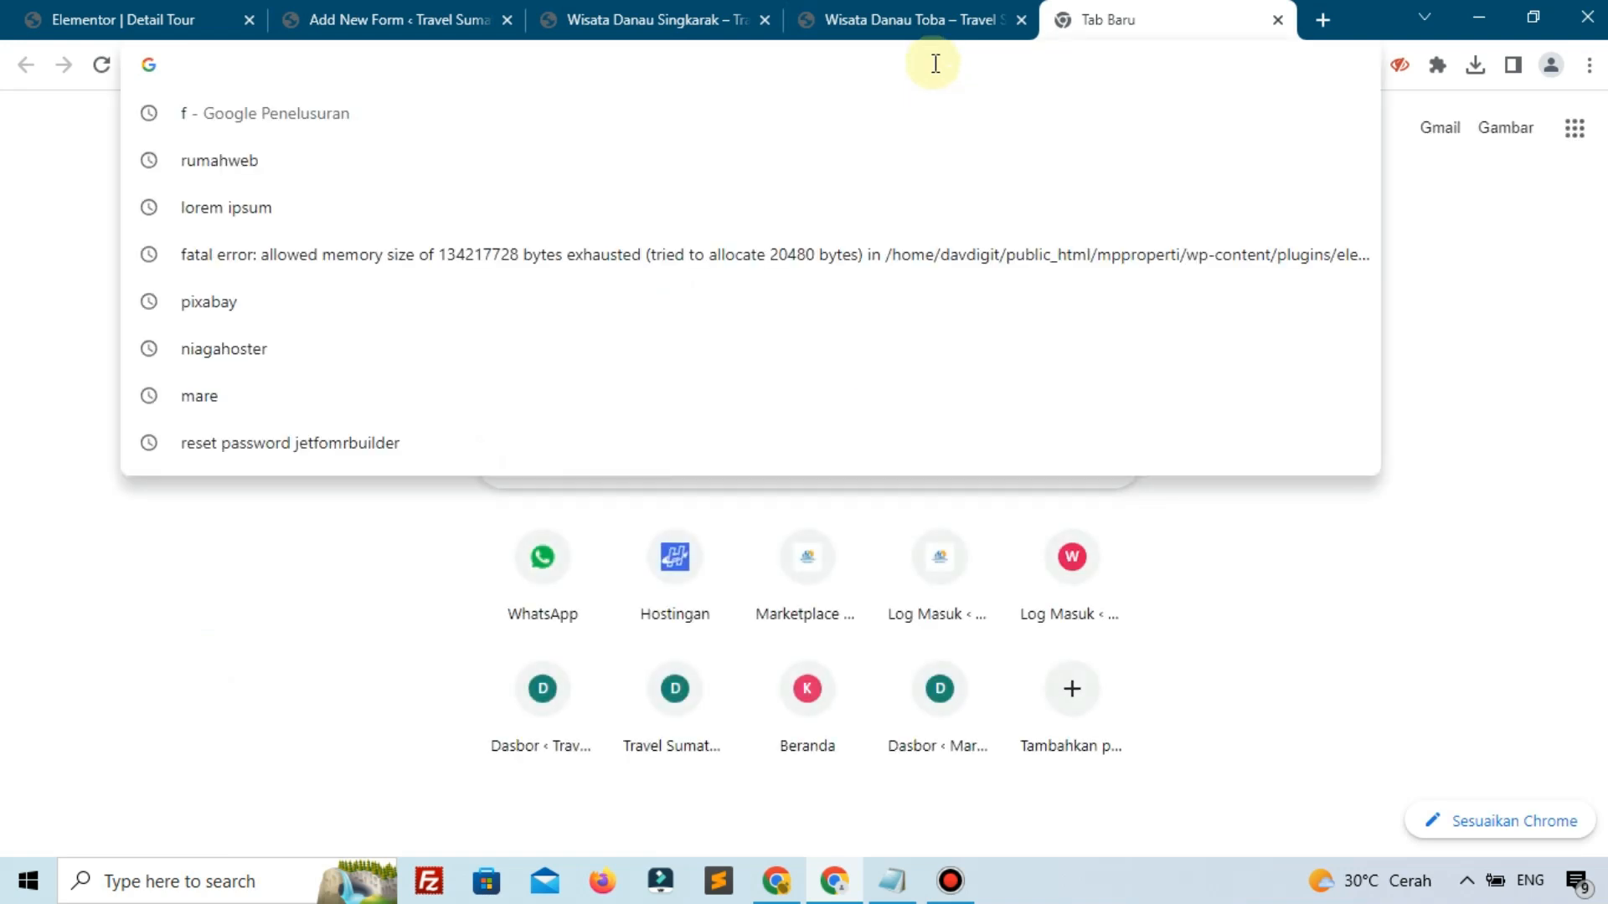
left_click(670, 575)
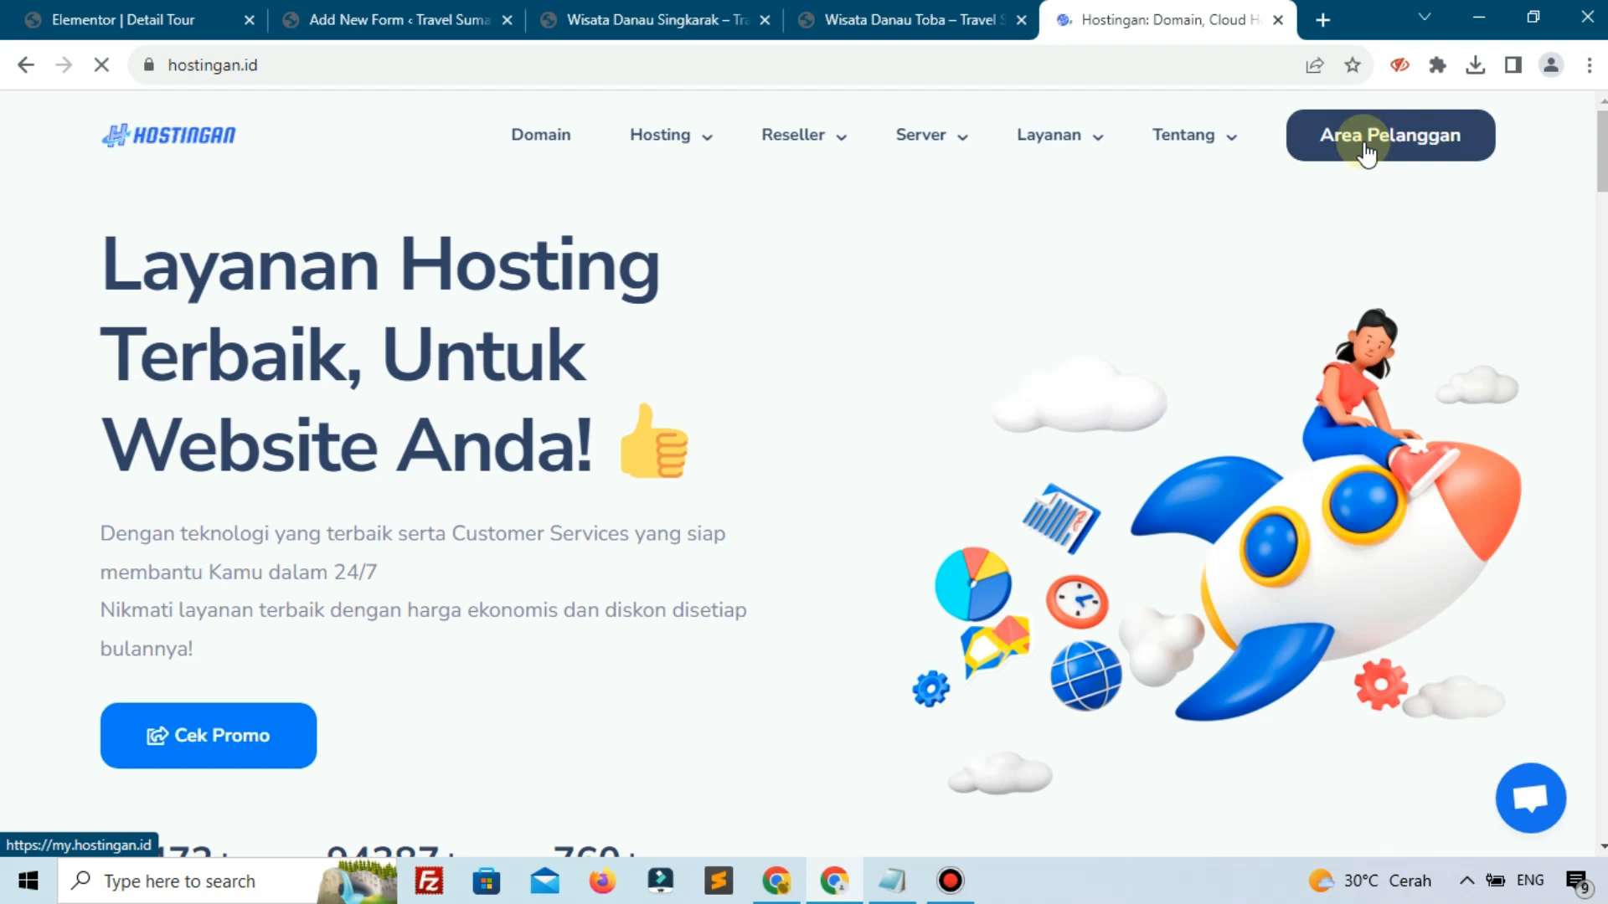
left_click(506, 545)
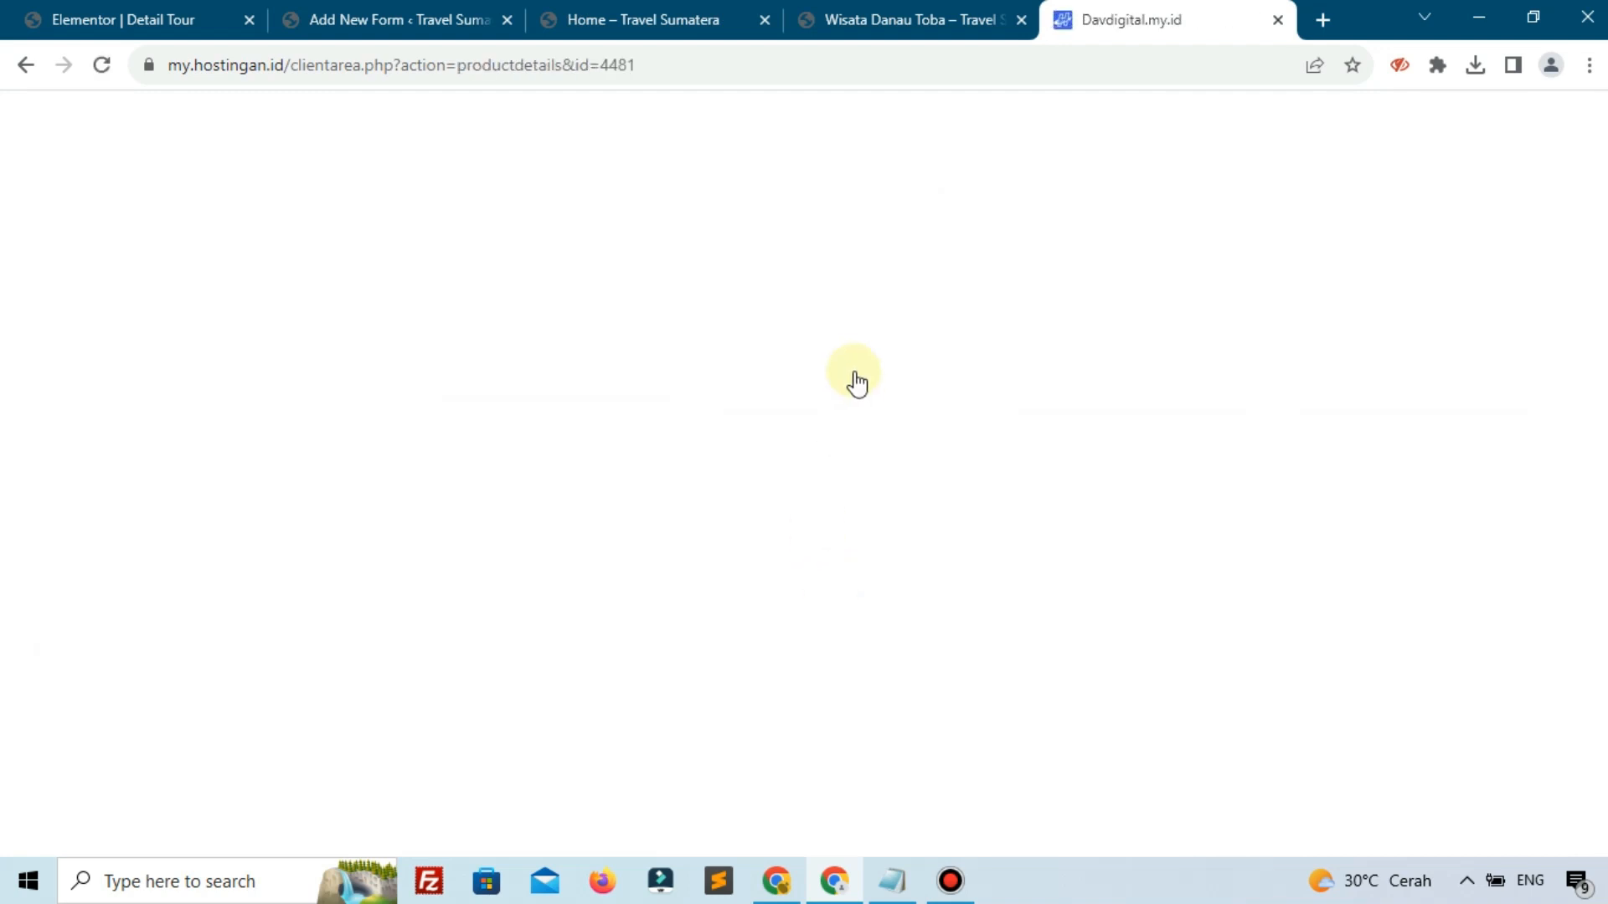
scroll(713, 473, "down", 4)
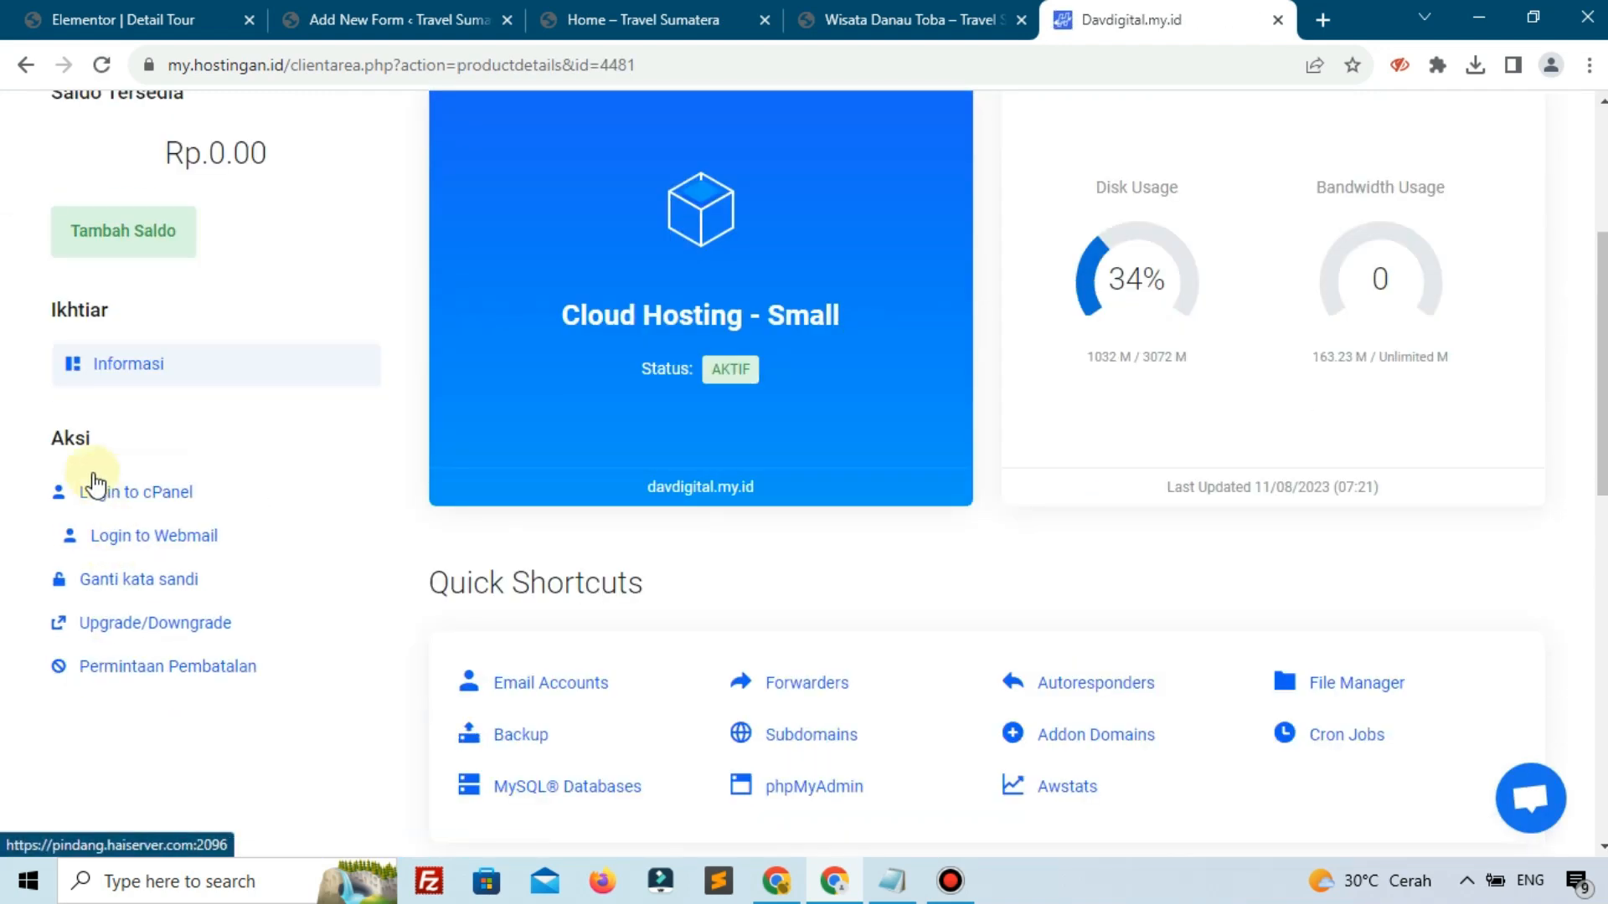
left_click(118, 492)
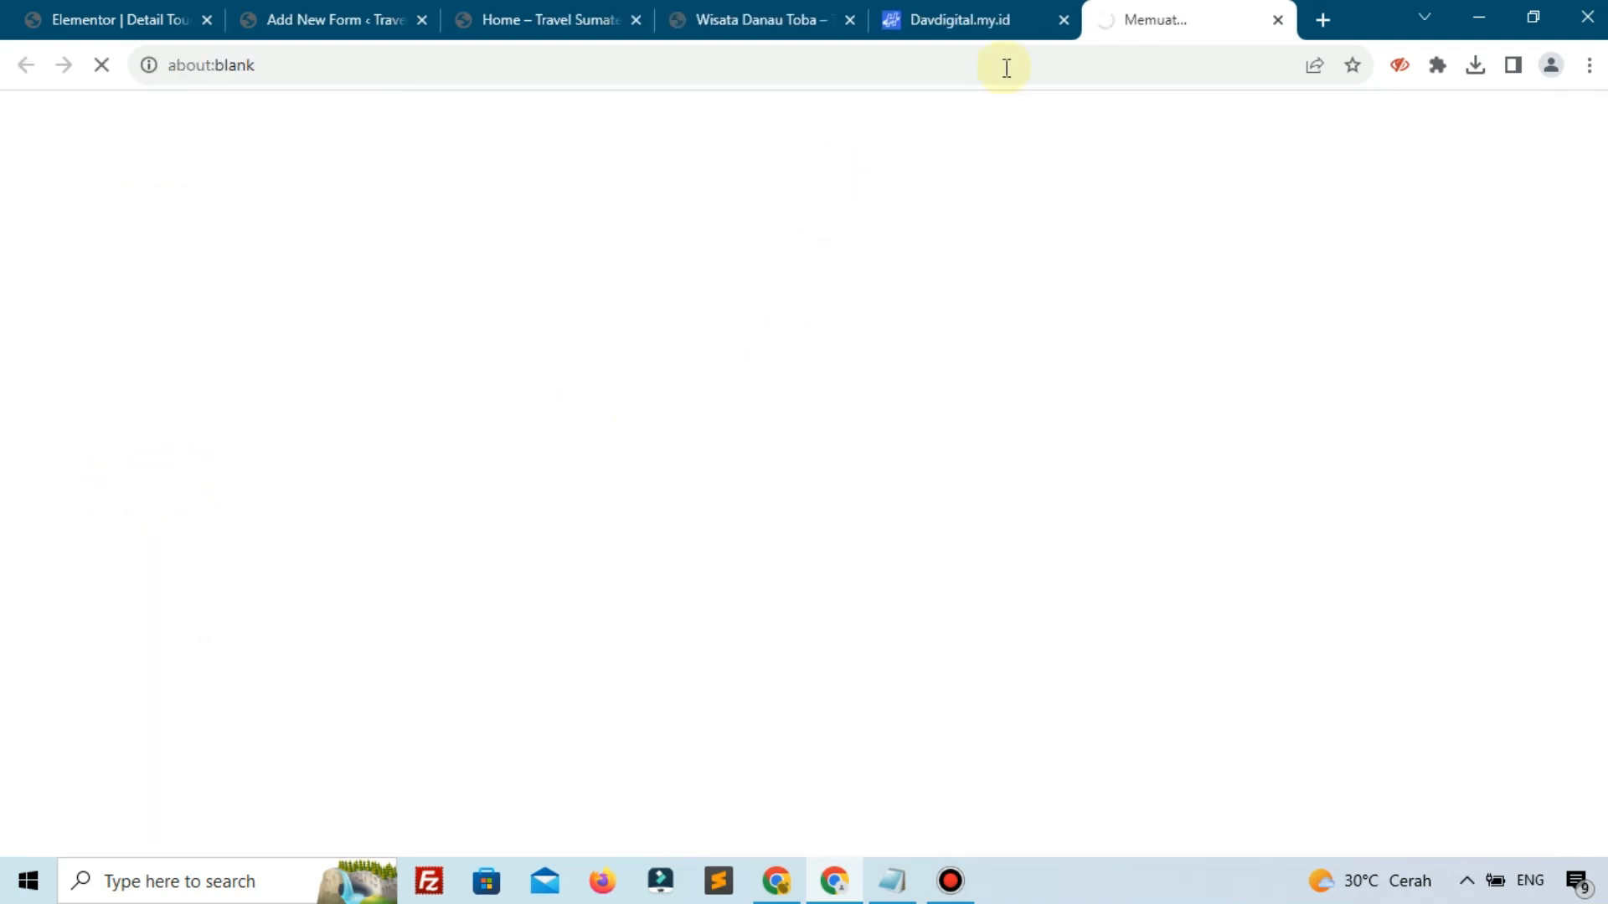
left_click(1063, 19)
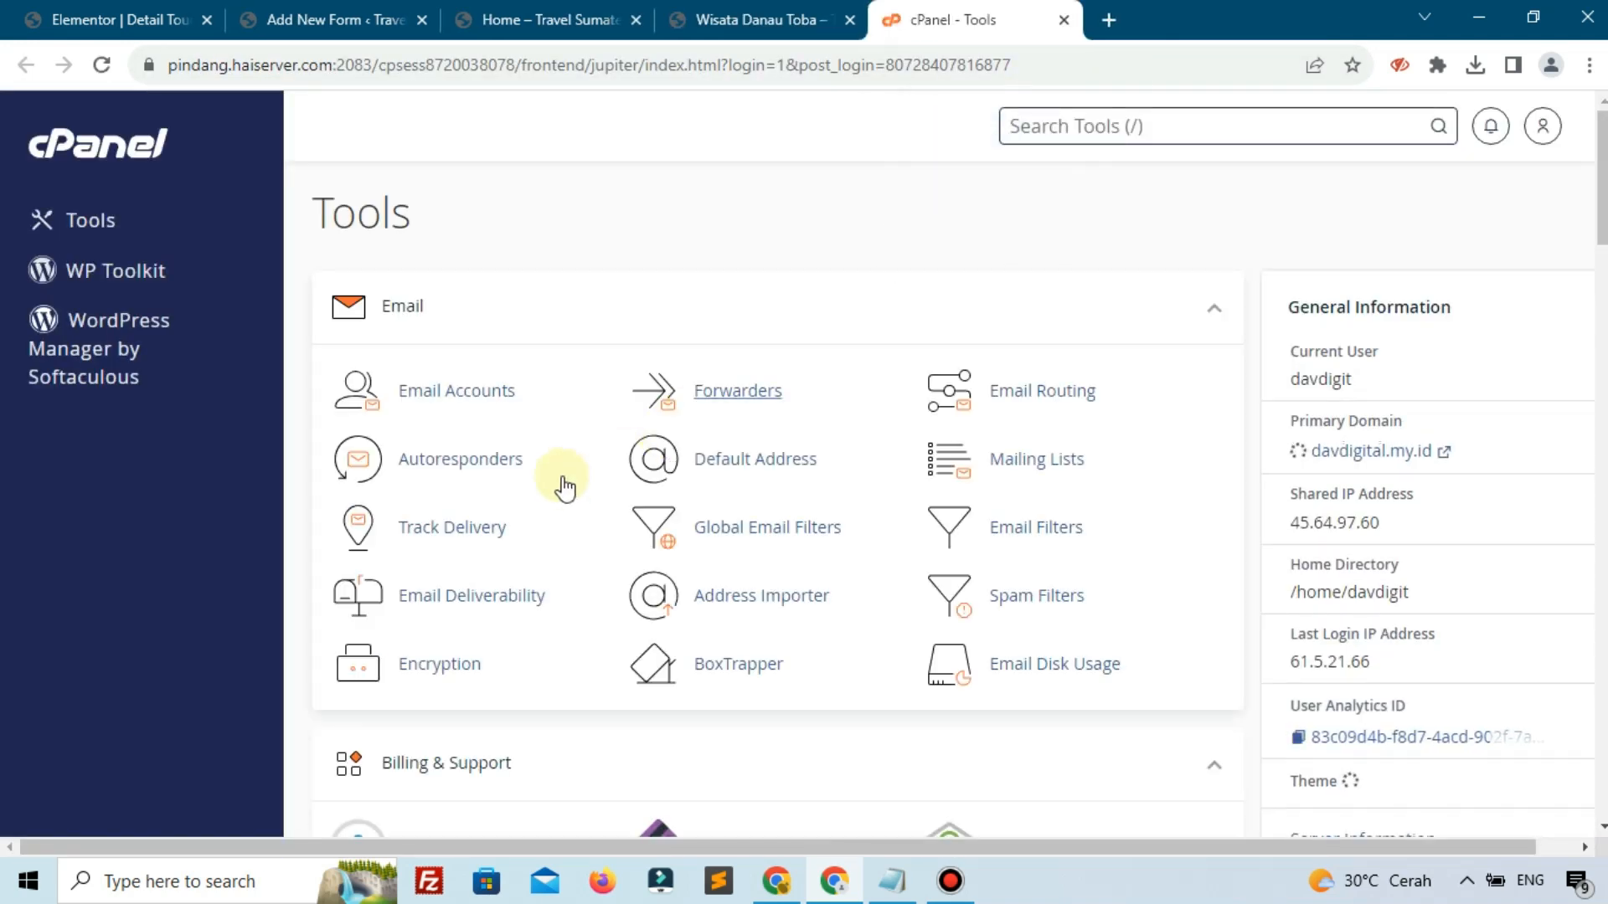
- Open the Roundcube inbox of the non-system email account listed in cPanel's email accounts
left_click(498, 392)
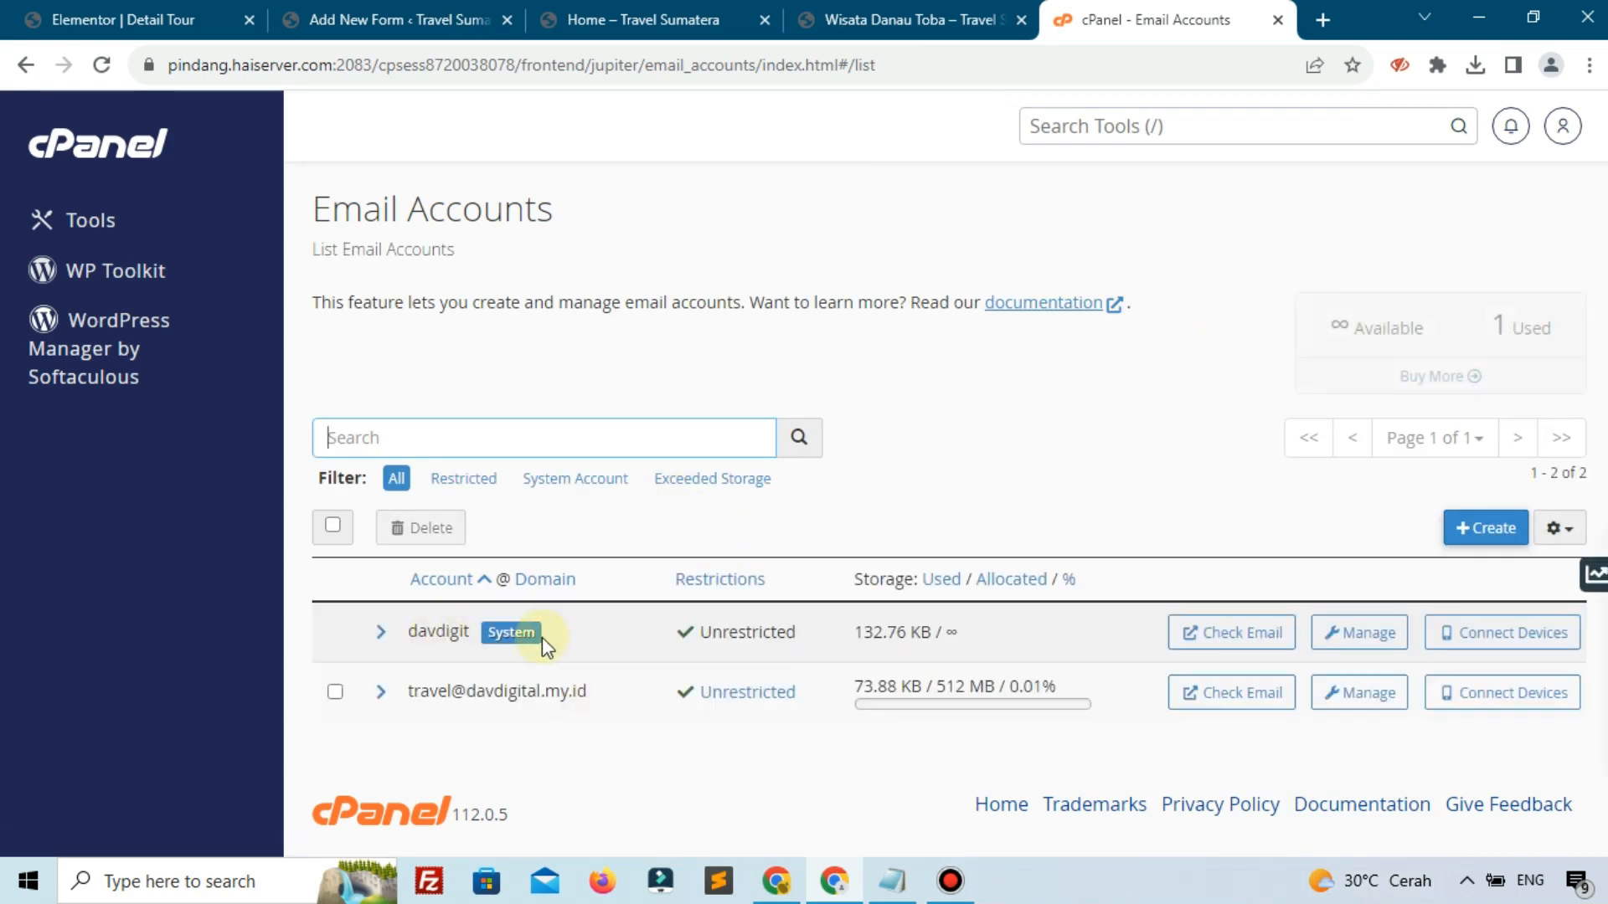
left_click(1216, 693)
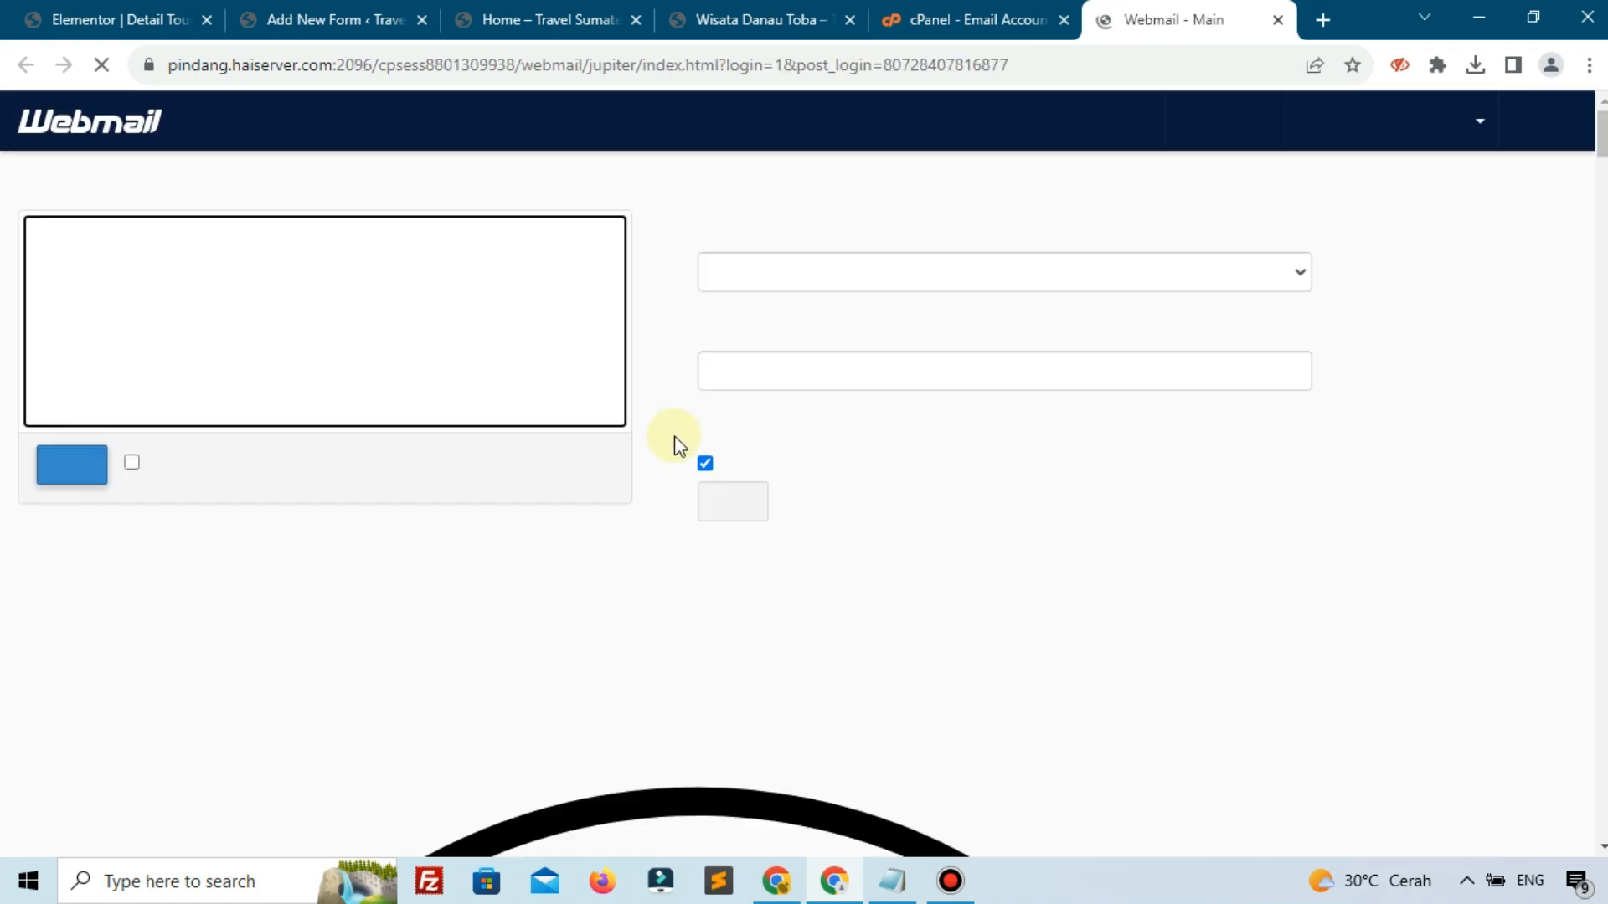
left_click(553, 289)
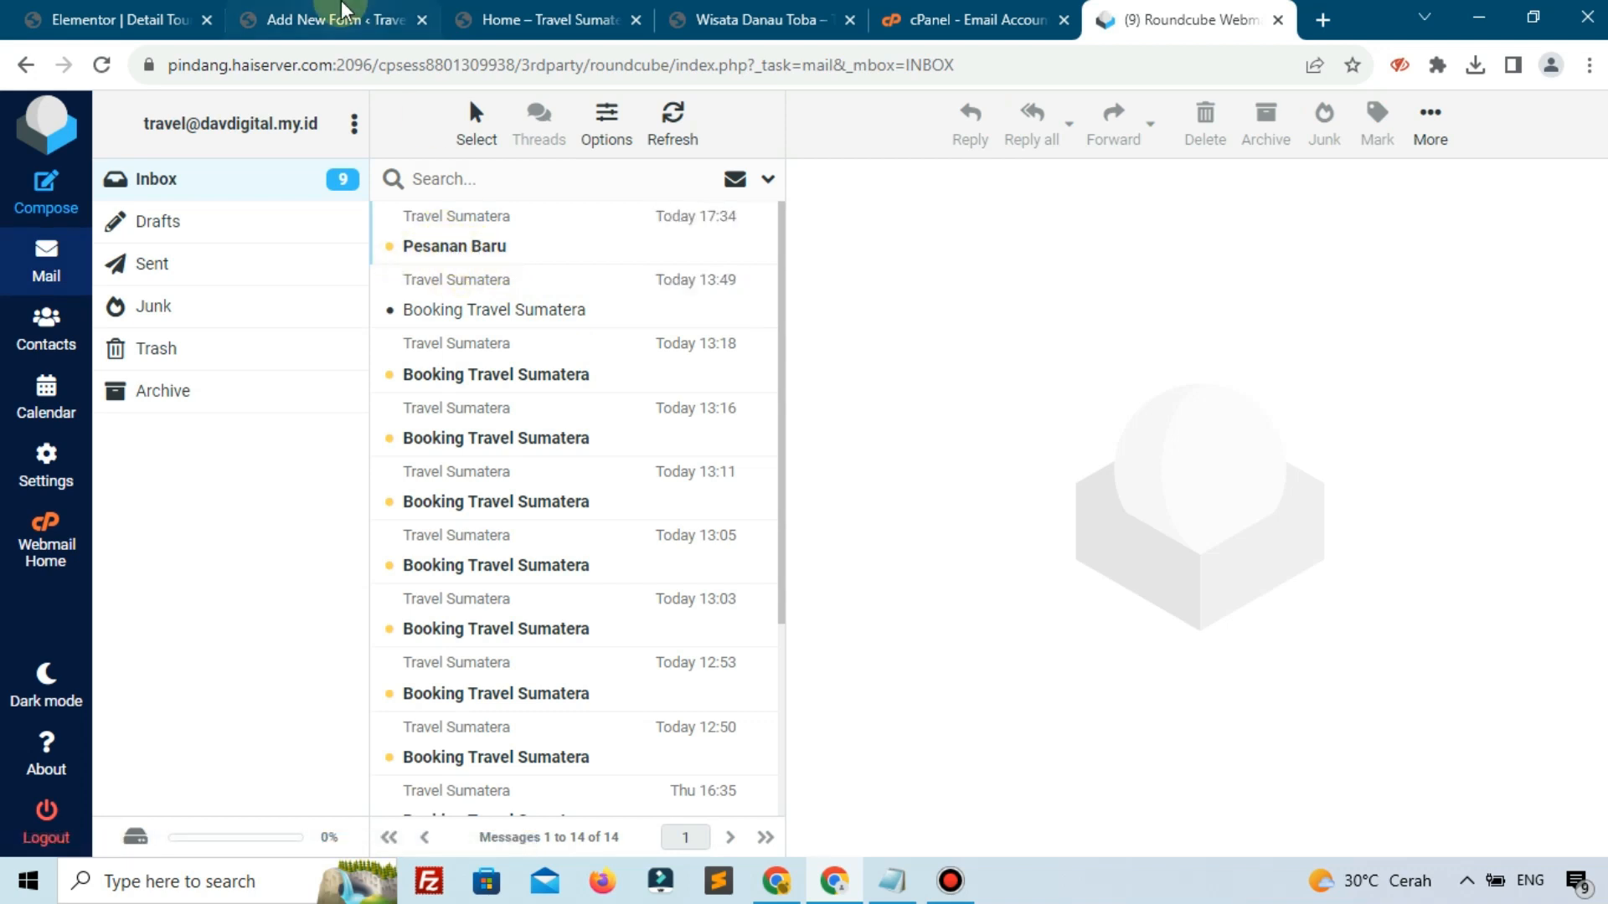
- Review the subject and content settings of the booking form's Send Email action in the form editor
left_click(360, 21)
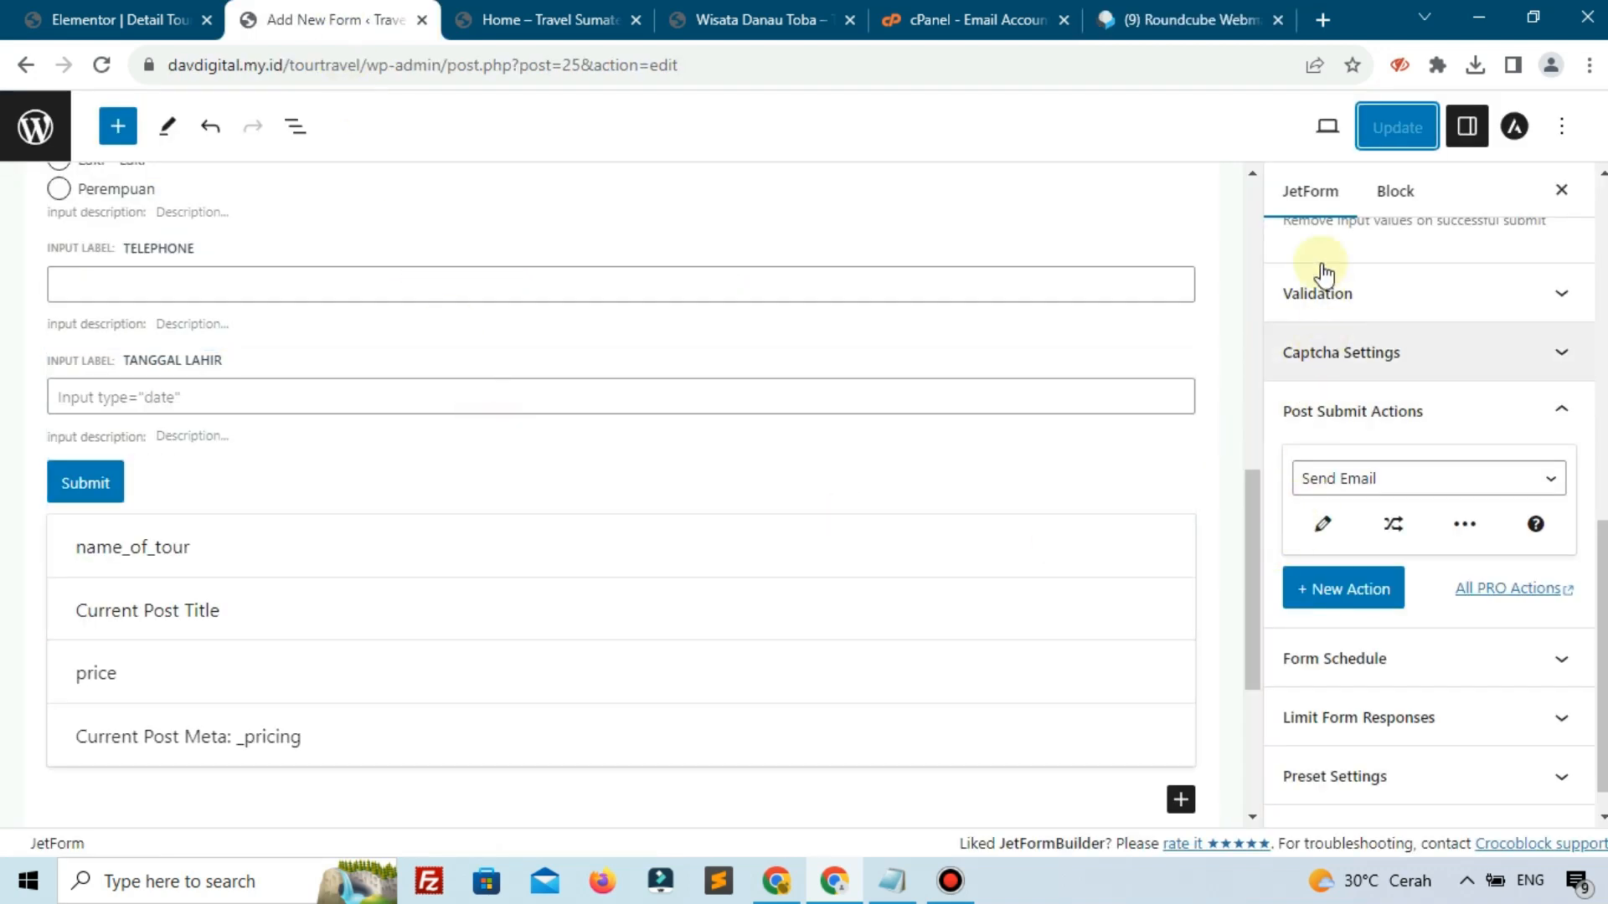
left_click(1324, 525)
scroll(787, 442, "down", 4)
scroll(735, 450, "up", 2)
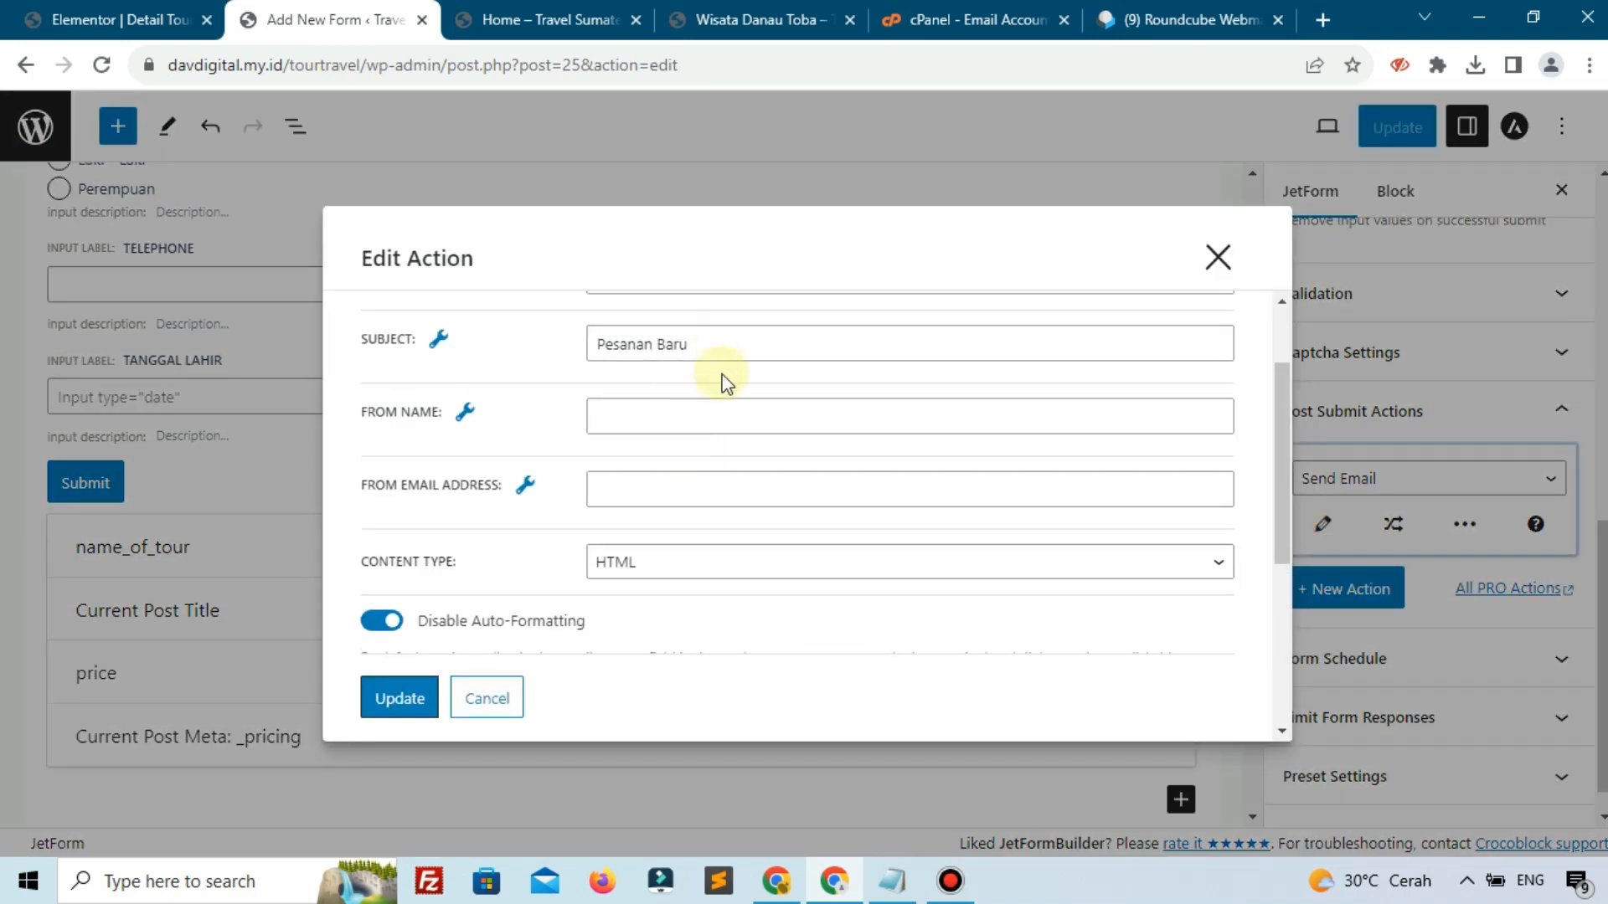
scroll(722, 435, "down", 3)
left_click_drag(1224, 572, 1222, 656)
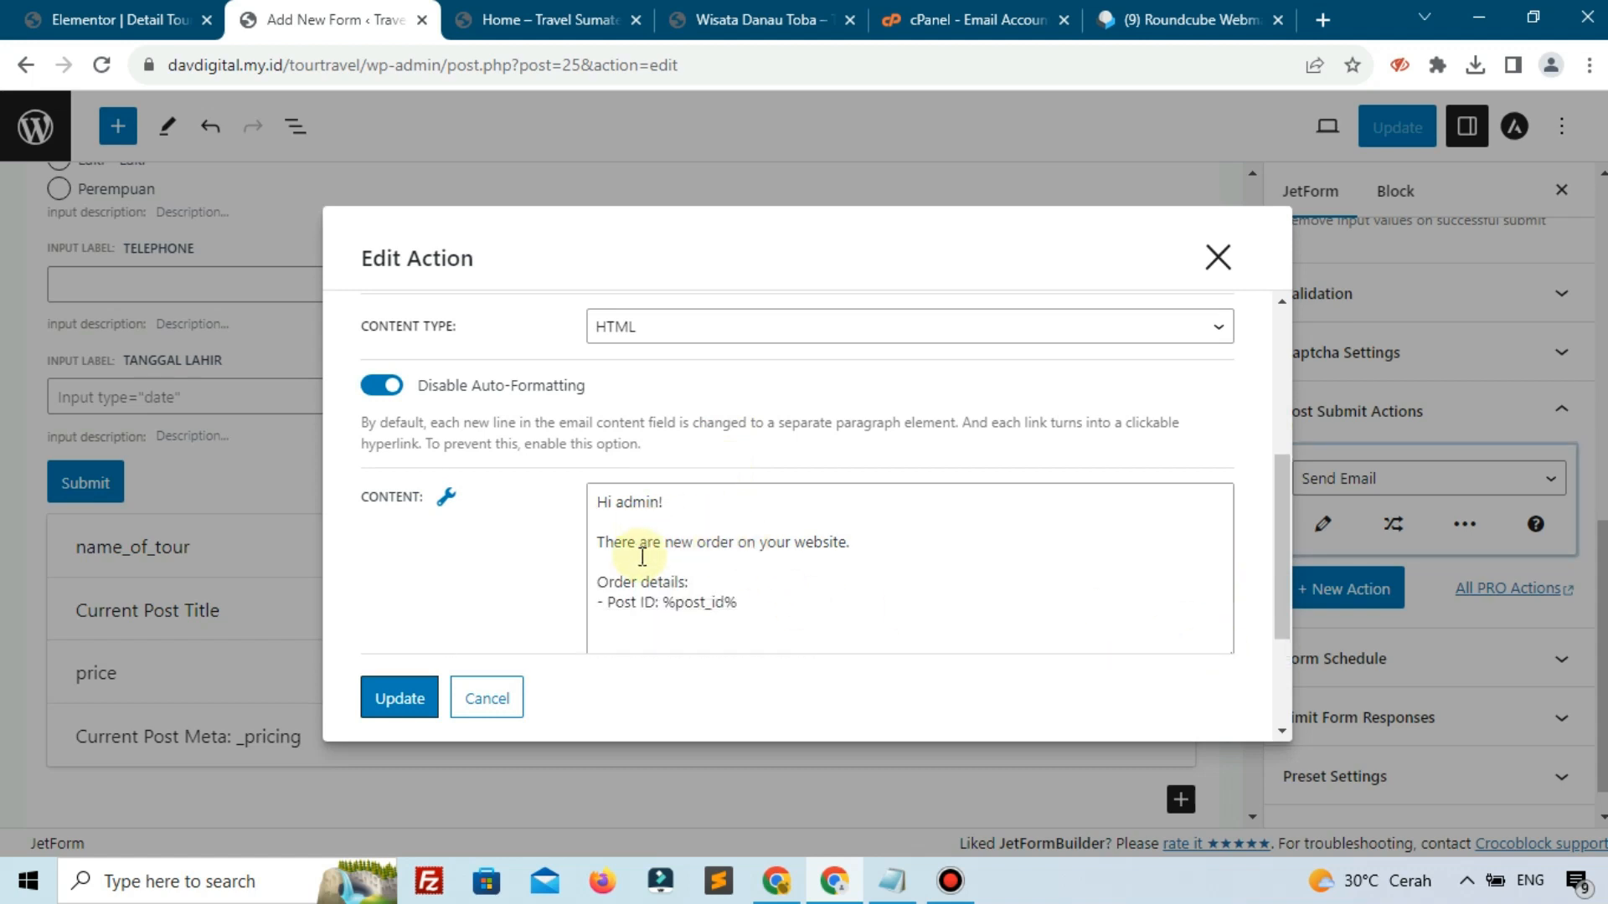
left_click(675, 557)
- Open the Pesanan Baru message in the Roundcube inbox and examine its body text
left_click(1189, 20)
left_click(595, 251)
left_click_drag(877, 318, 1336, 318)
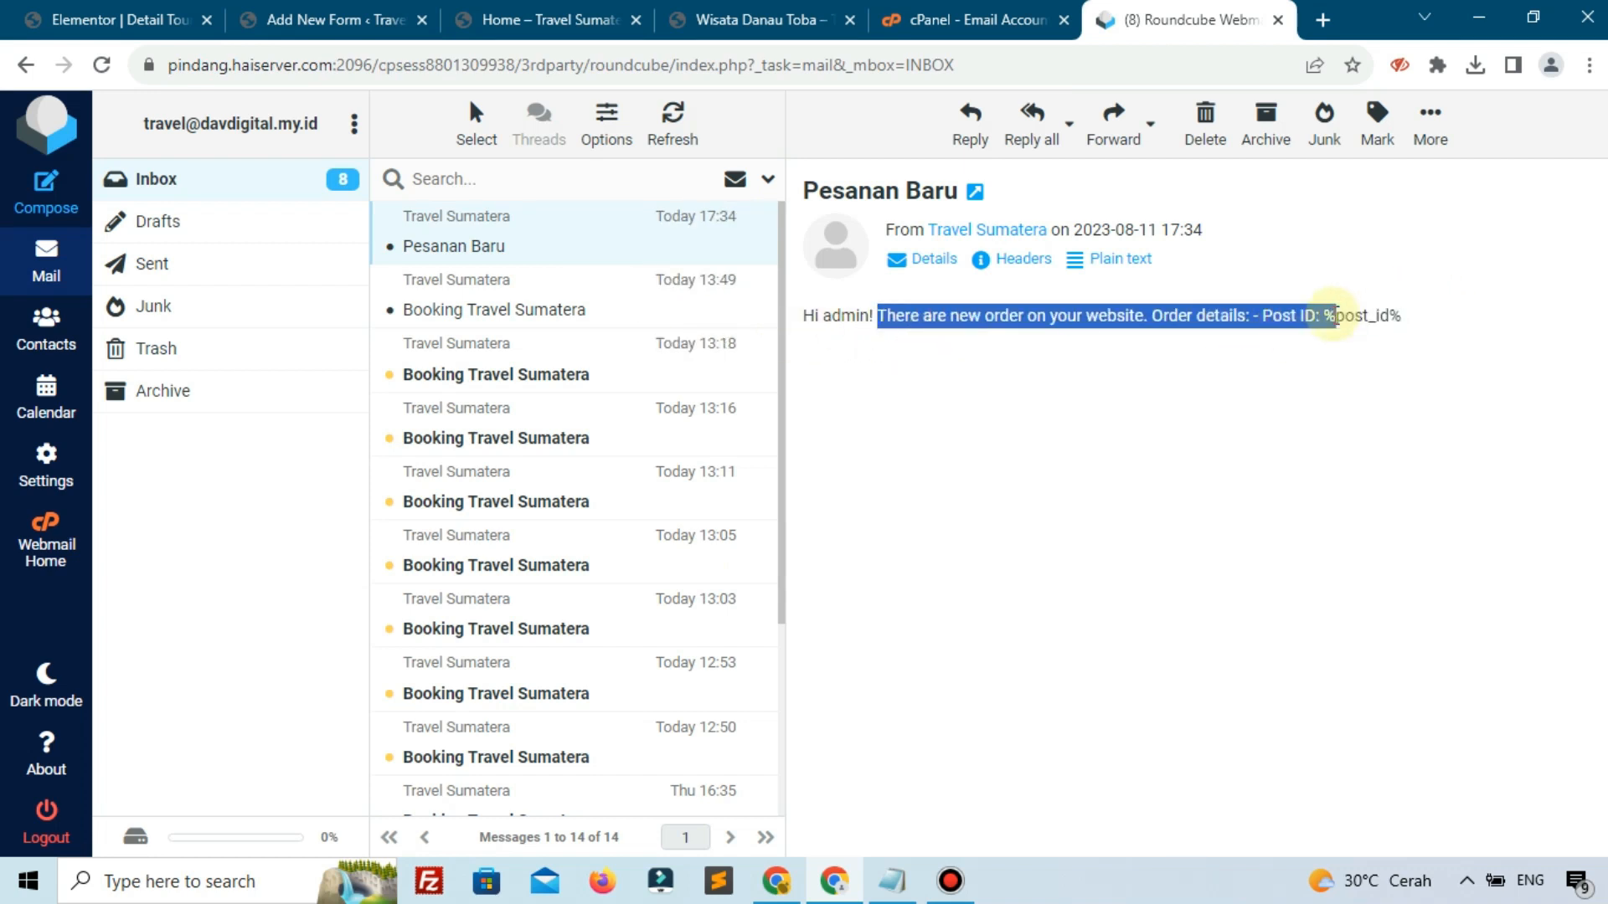
left_click(1241, 442)
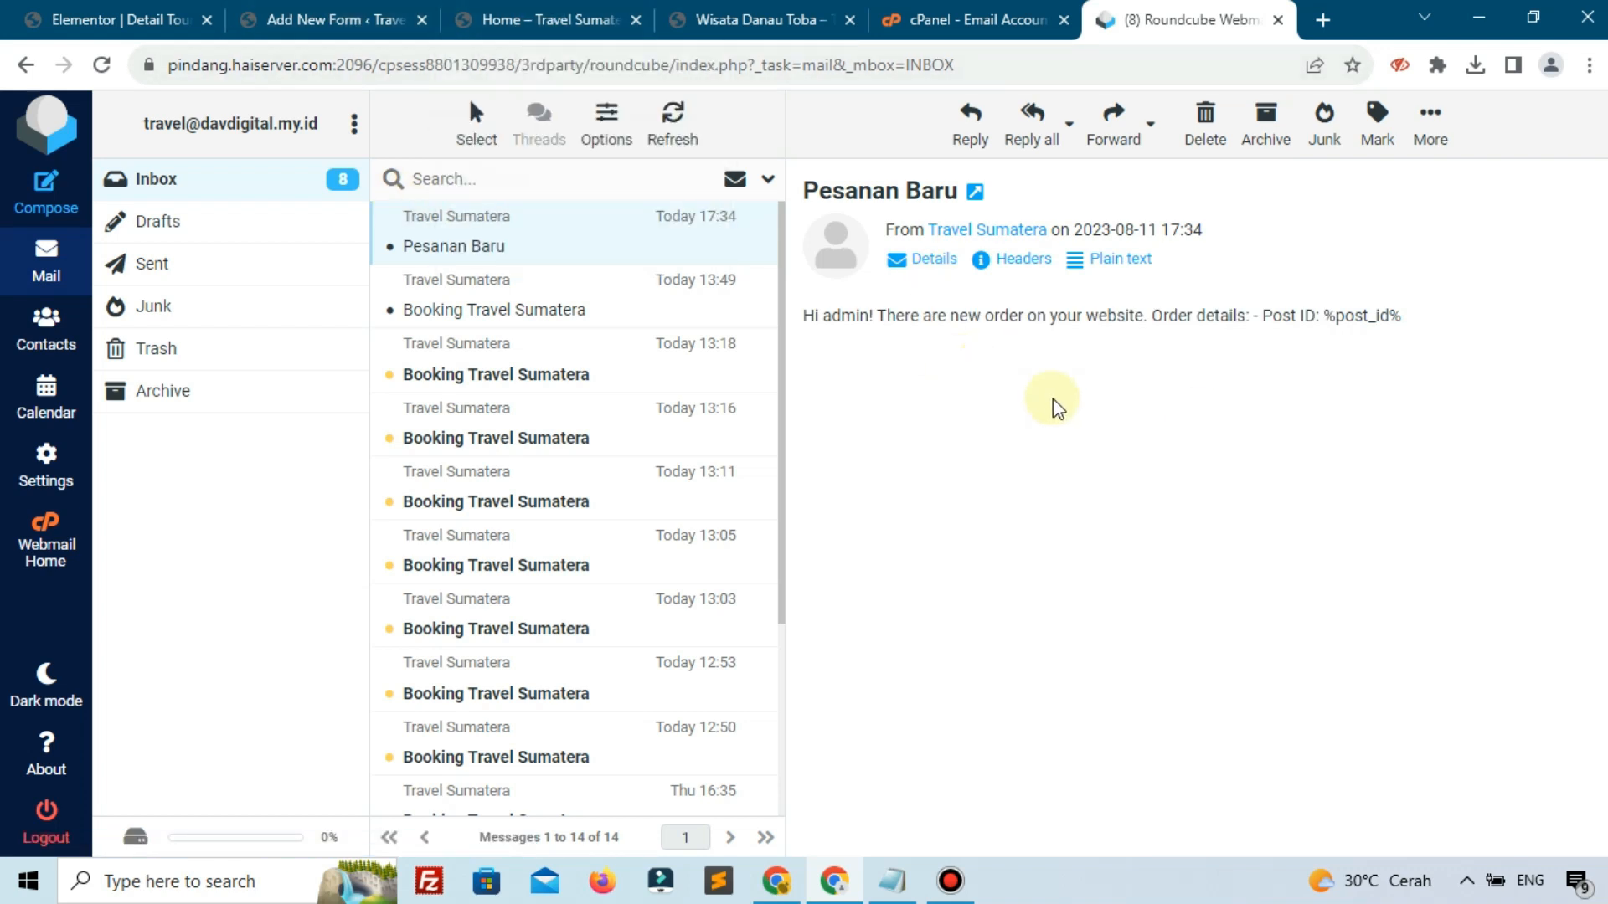
- Return to the form editor and close the existing Send Email action's settings without changing them
left_click(545, 19)
left_click(284, 20)
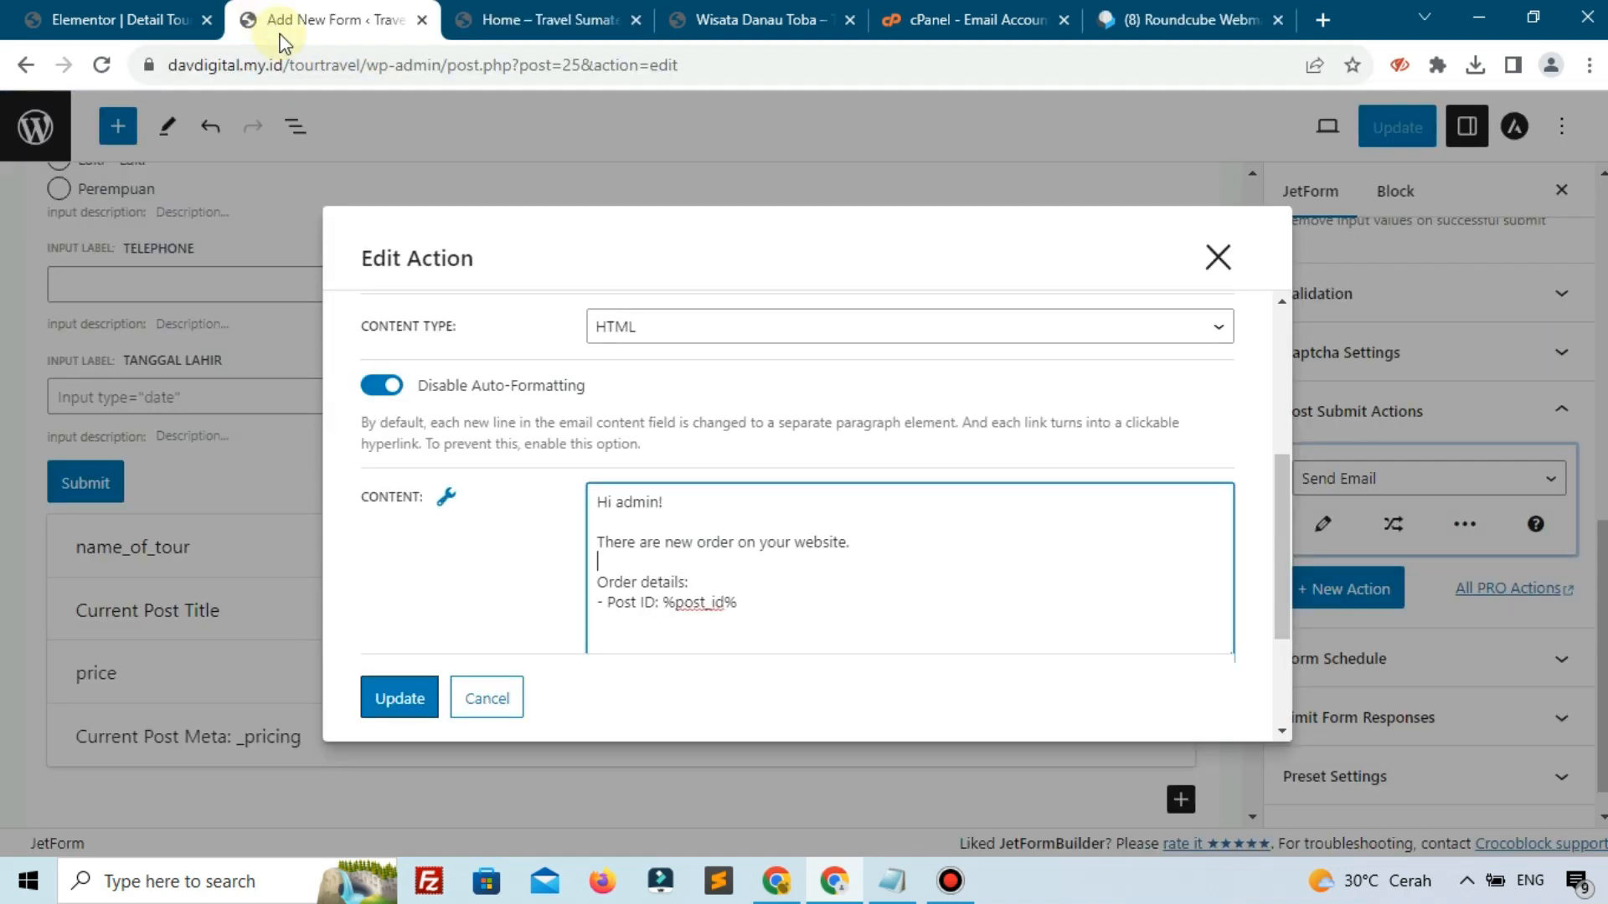
left_click(490, 15)
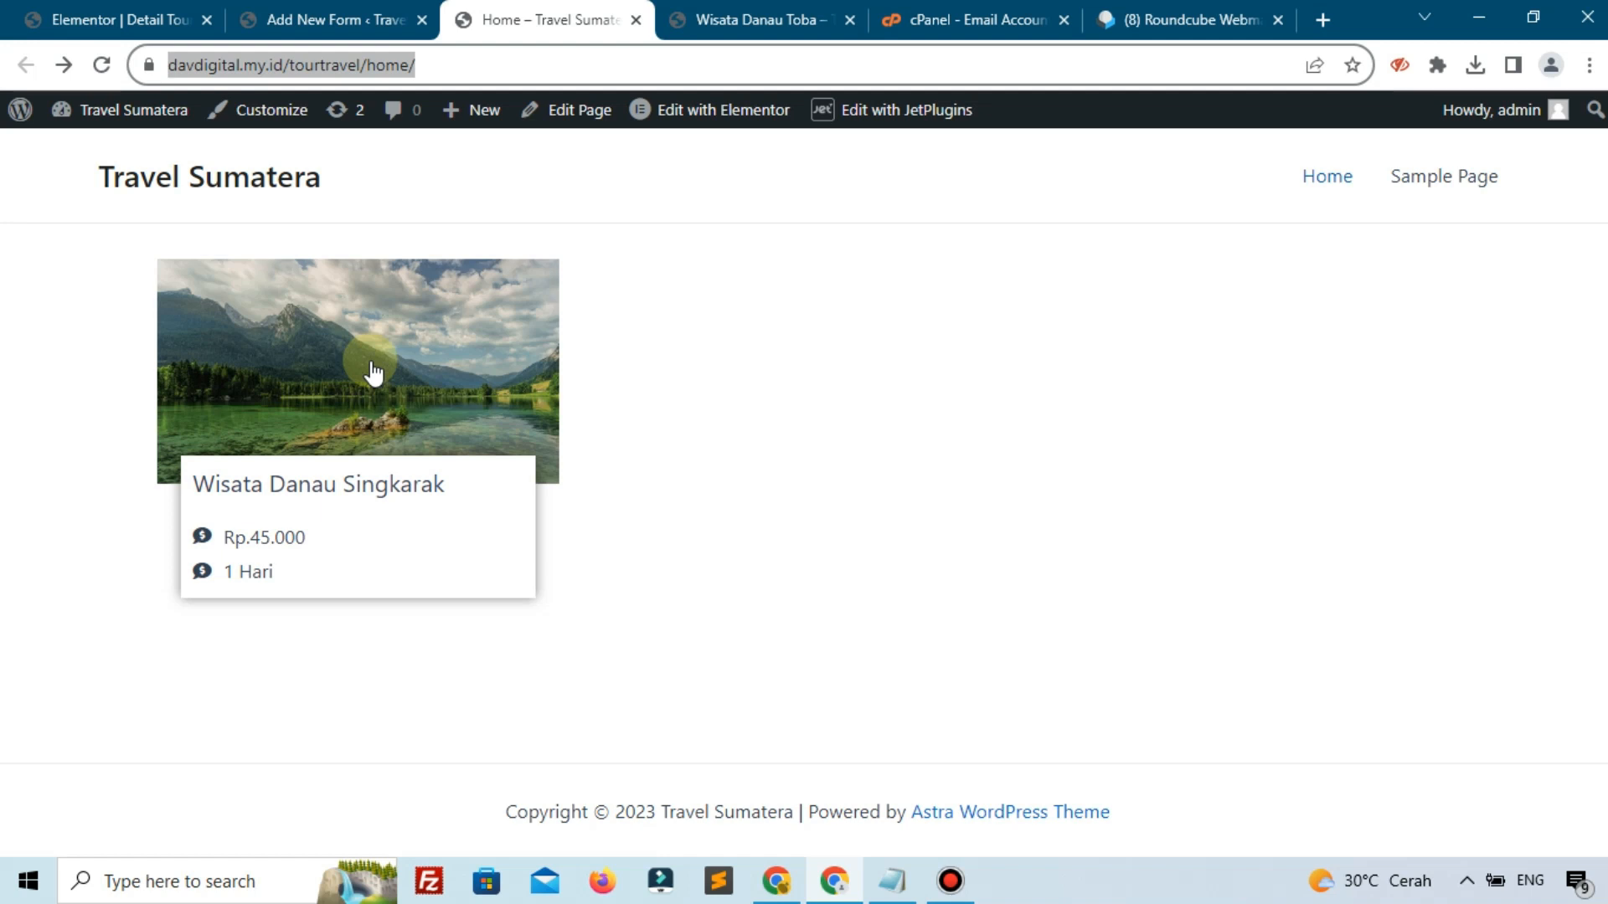
left_click(378, 17)
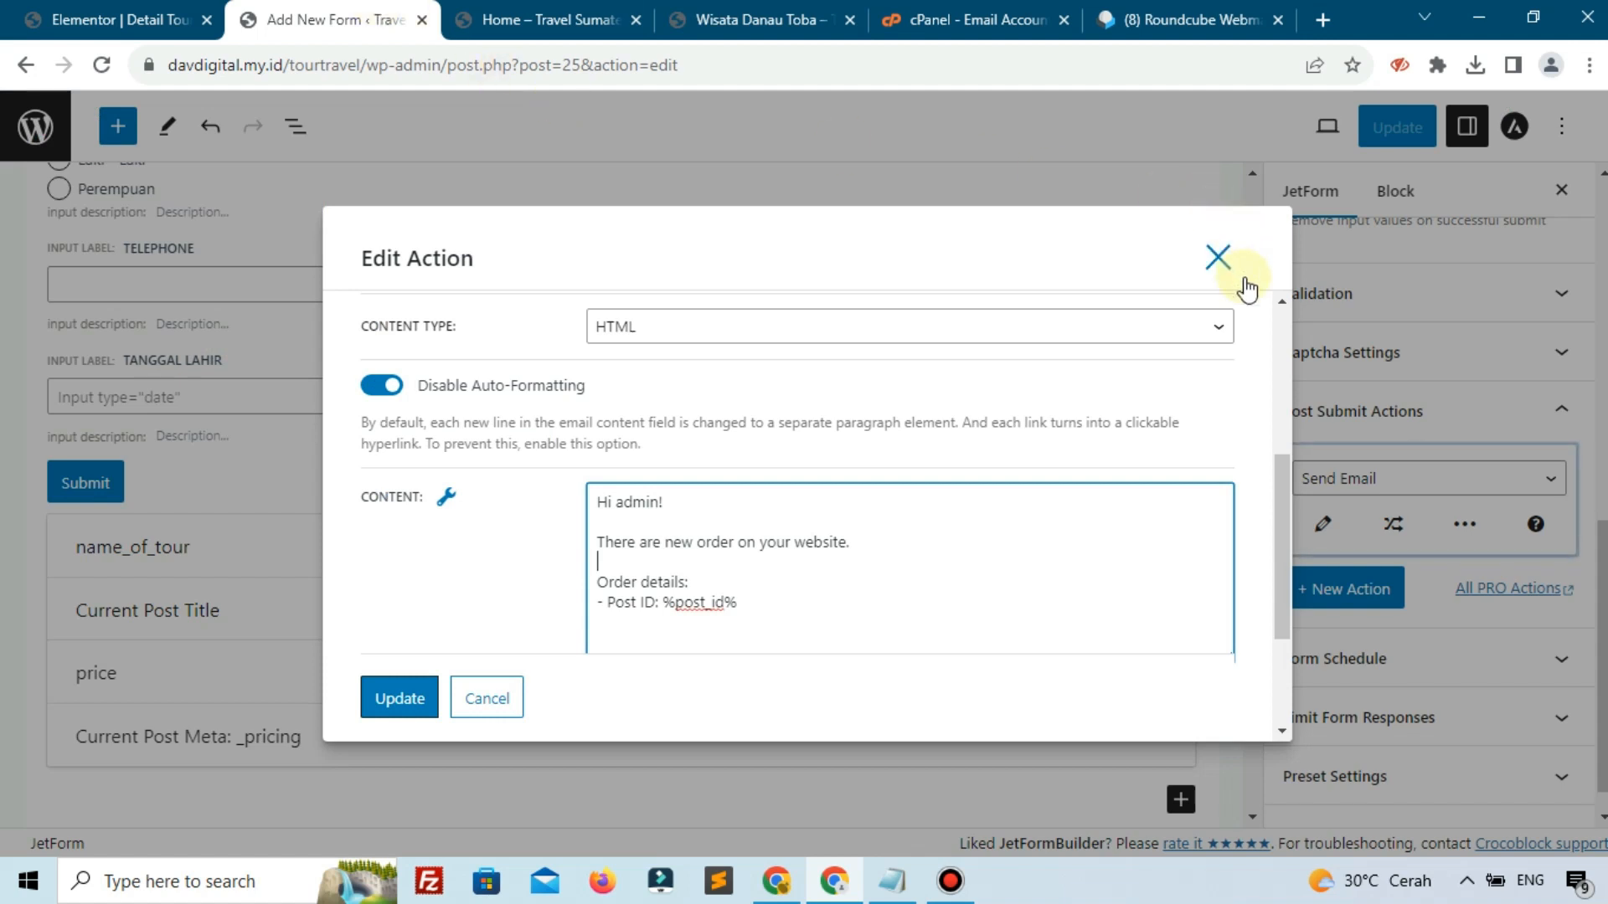
left_click(1220, 263)
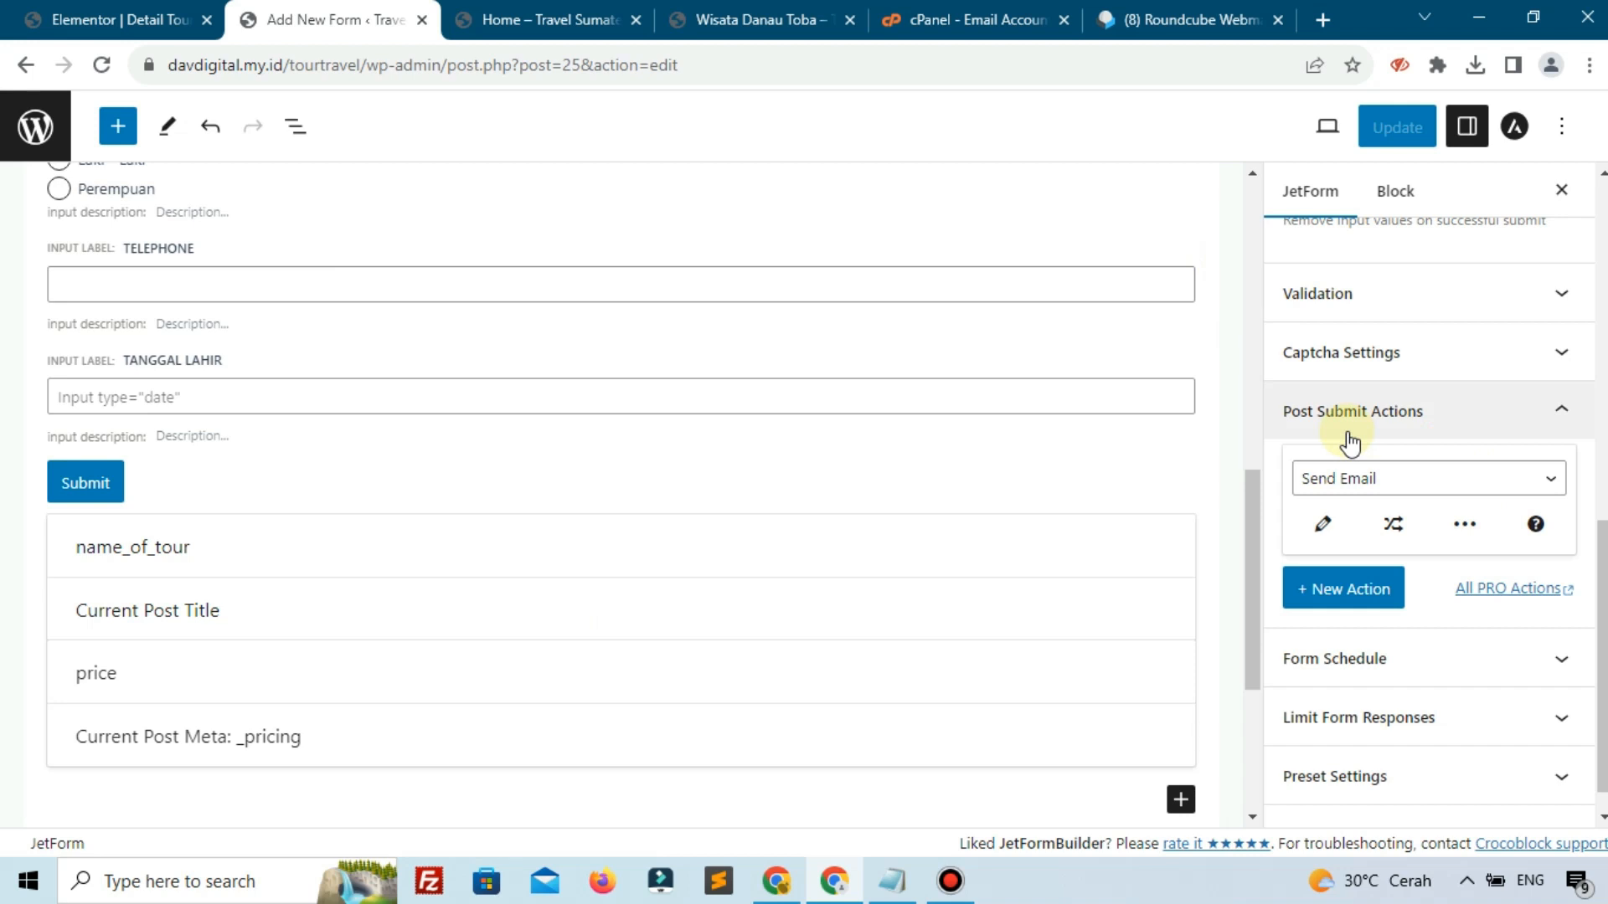
- Add a second Send Email action that mails to the email from the submitted form field, using the Email field
left_click(1340, 595)
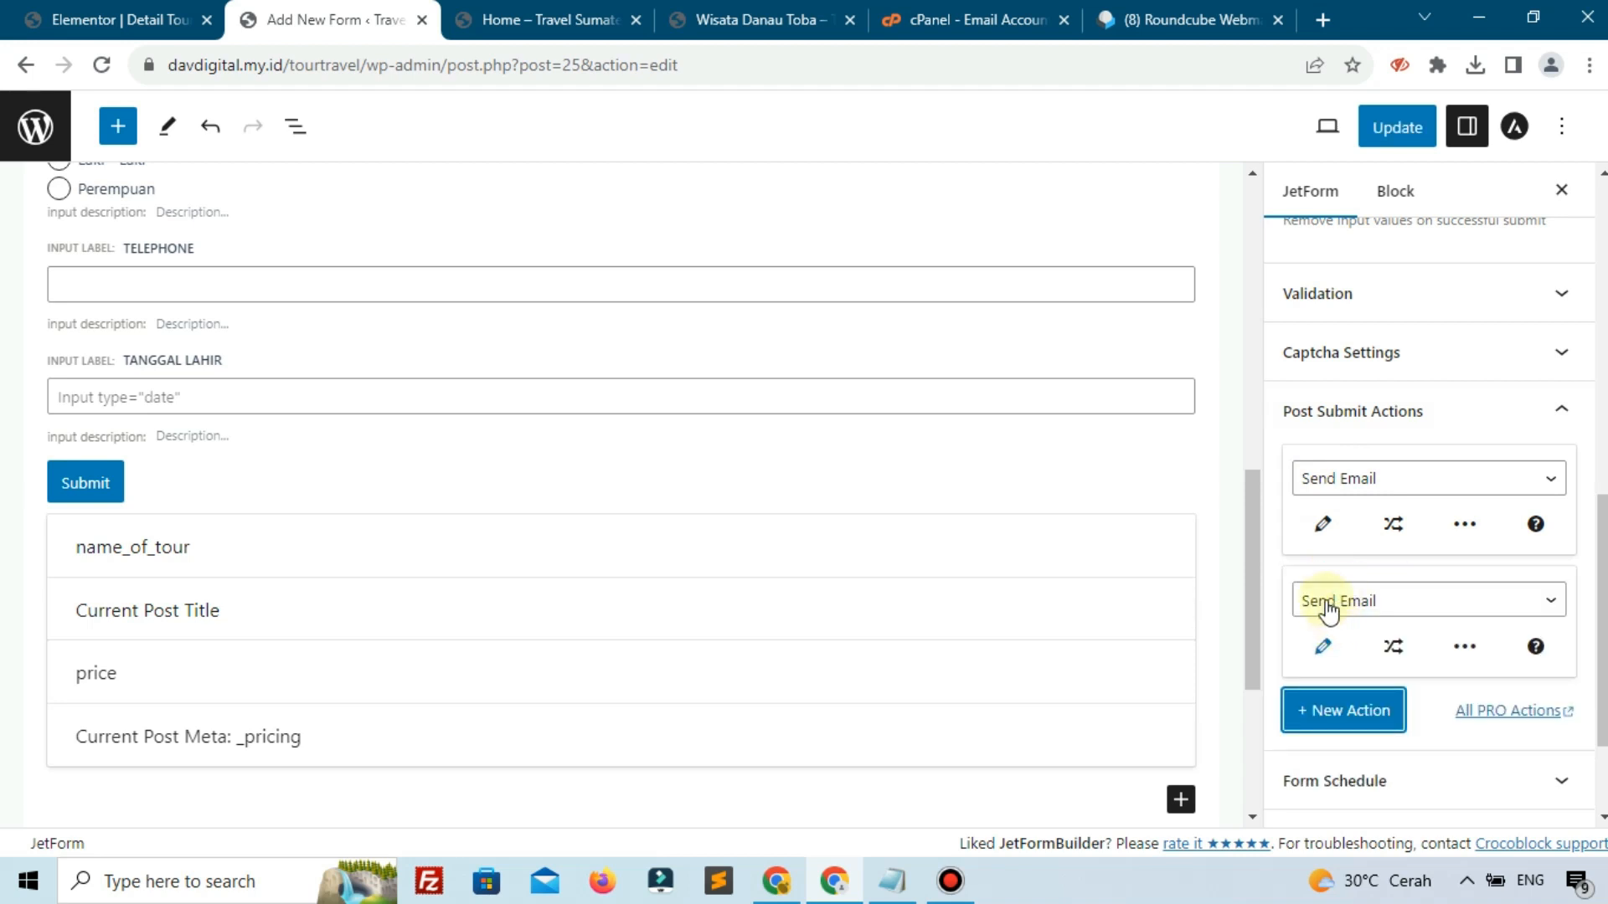
left_click(1329, 650)
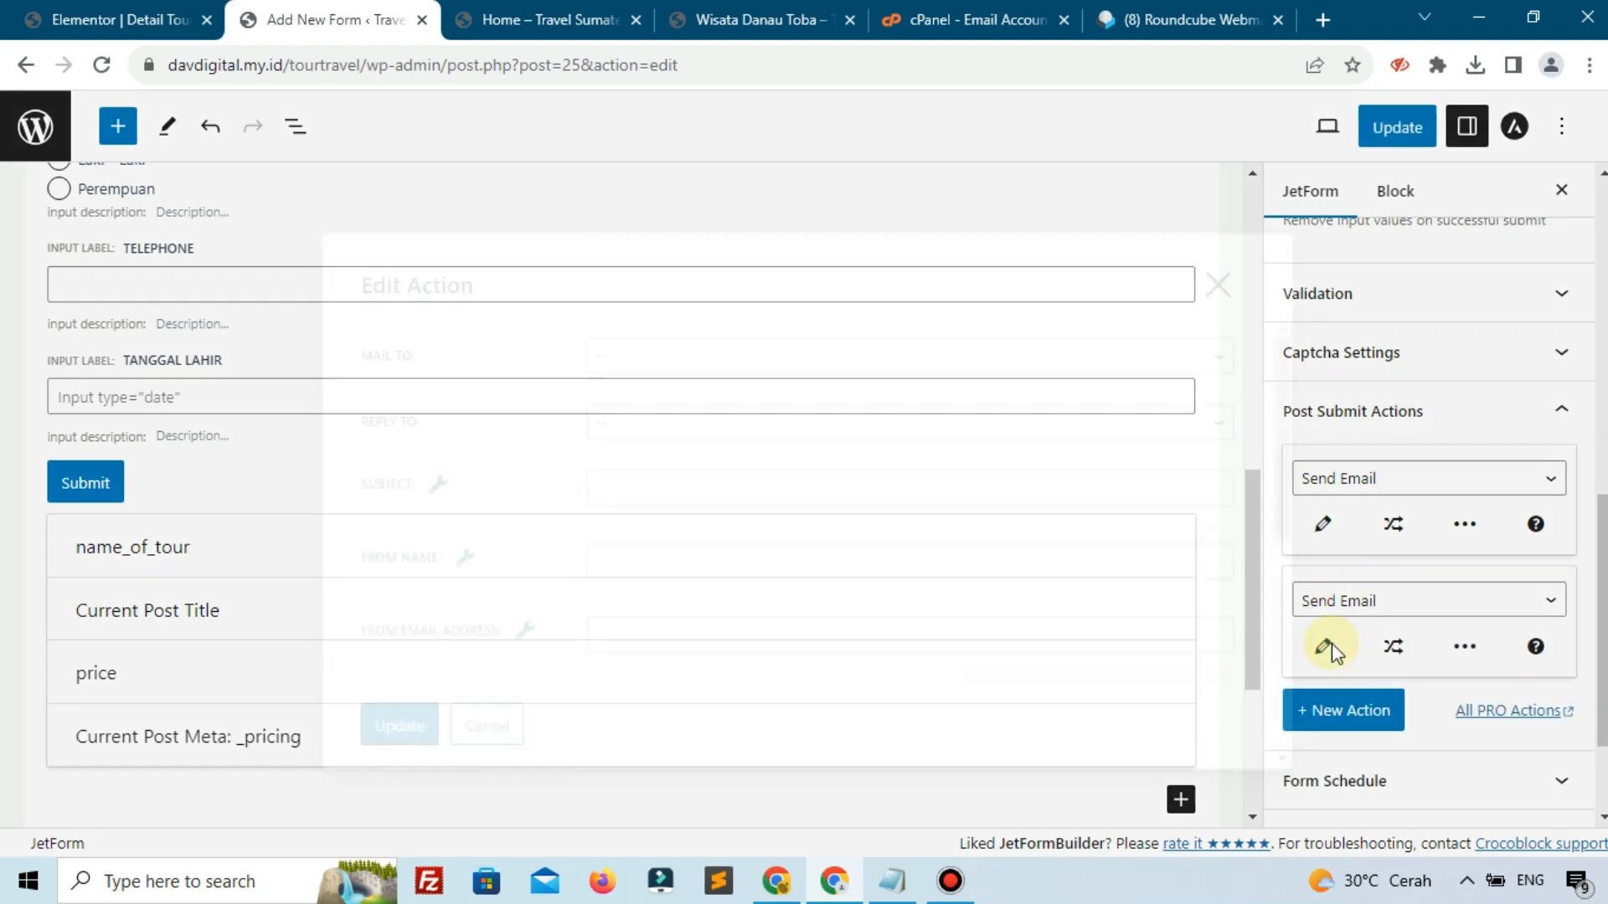
left_click(752, 343)
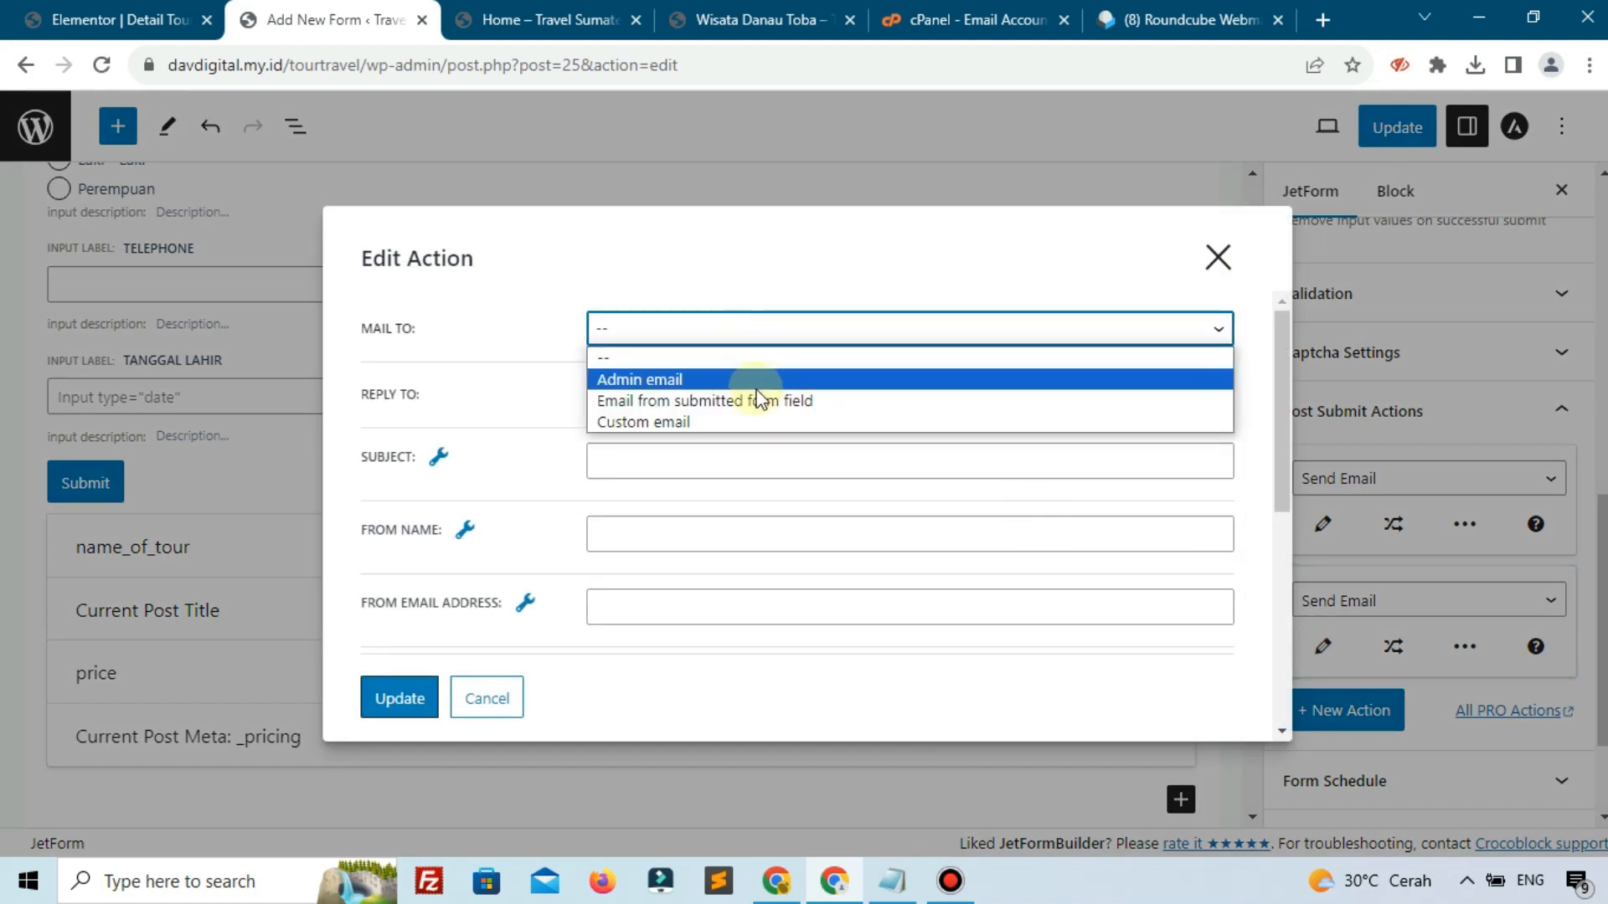
left_click(760, 402)
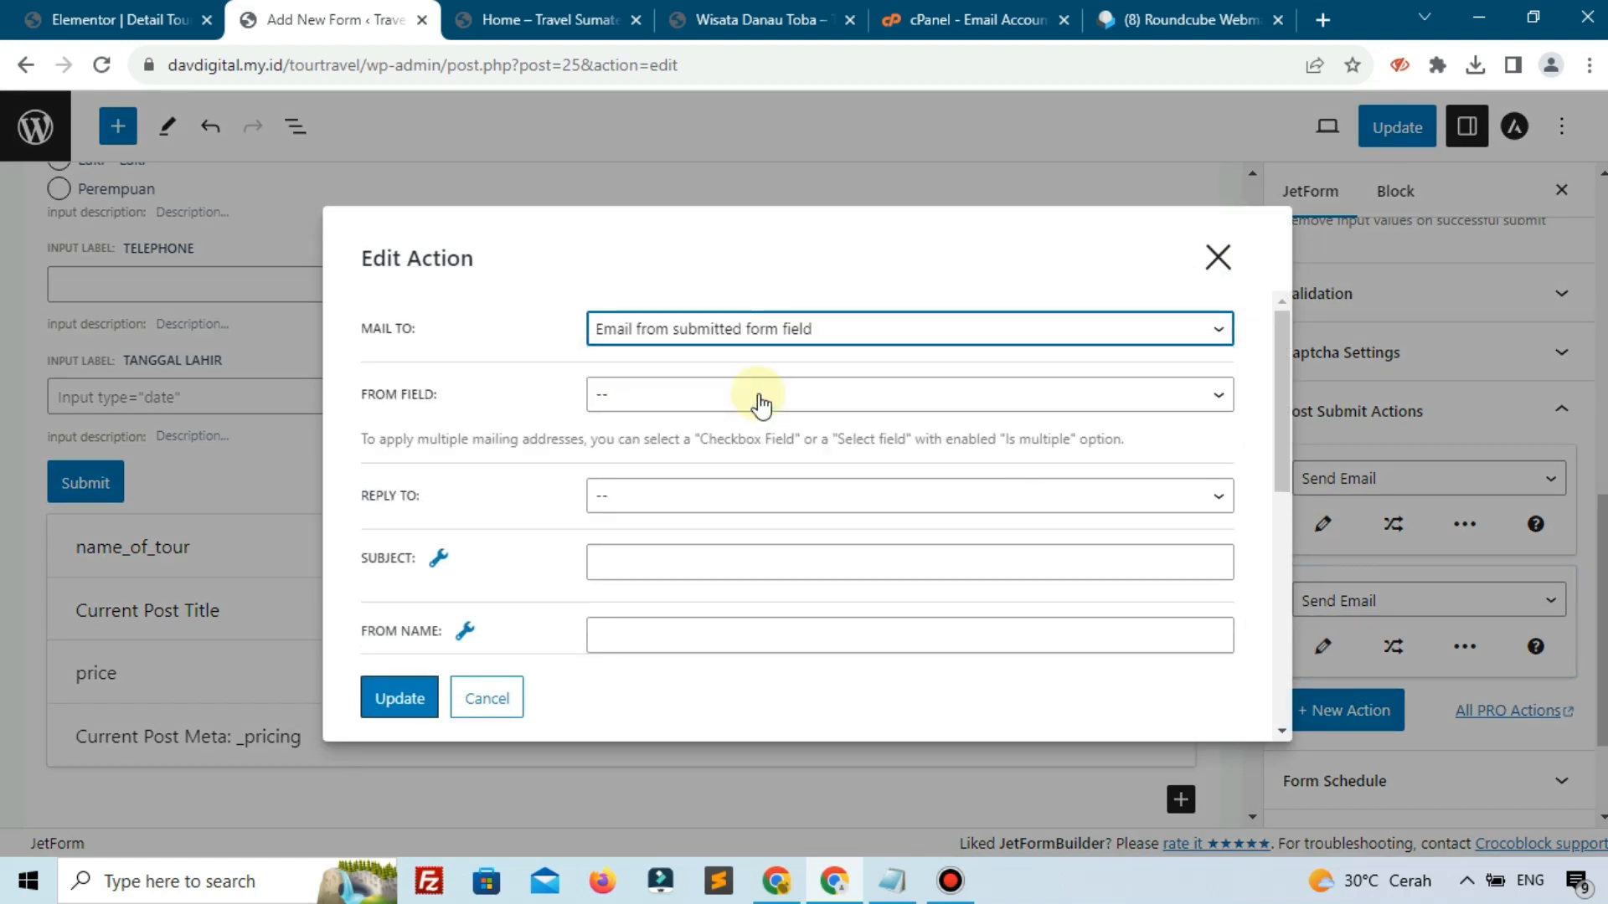
left_click(647, 403)
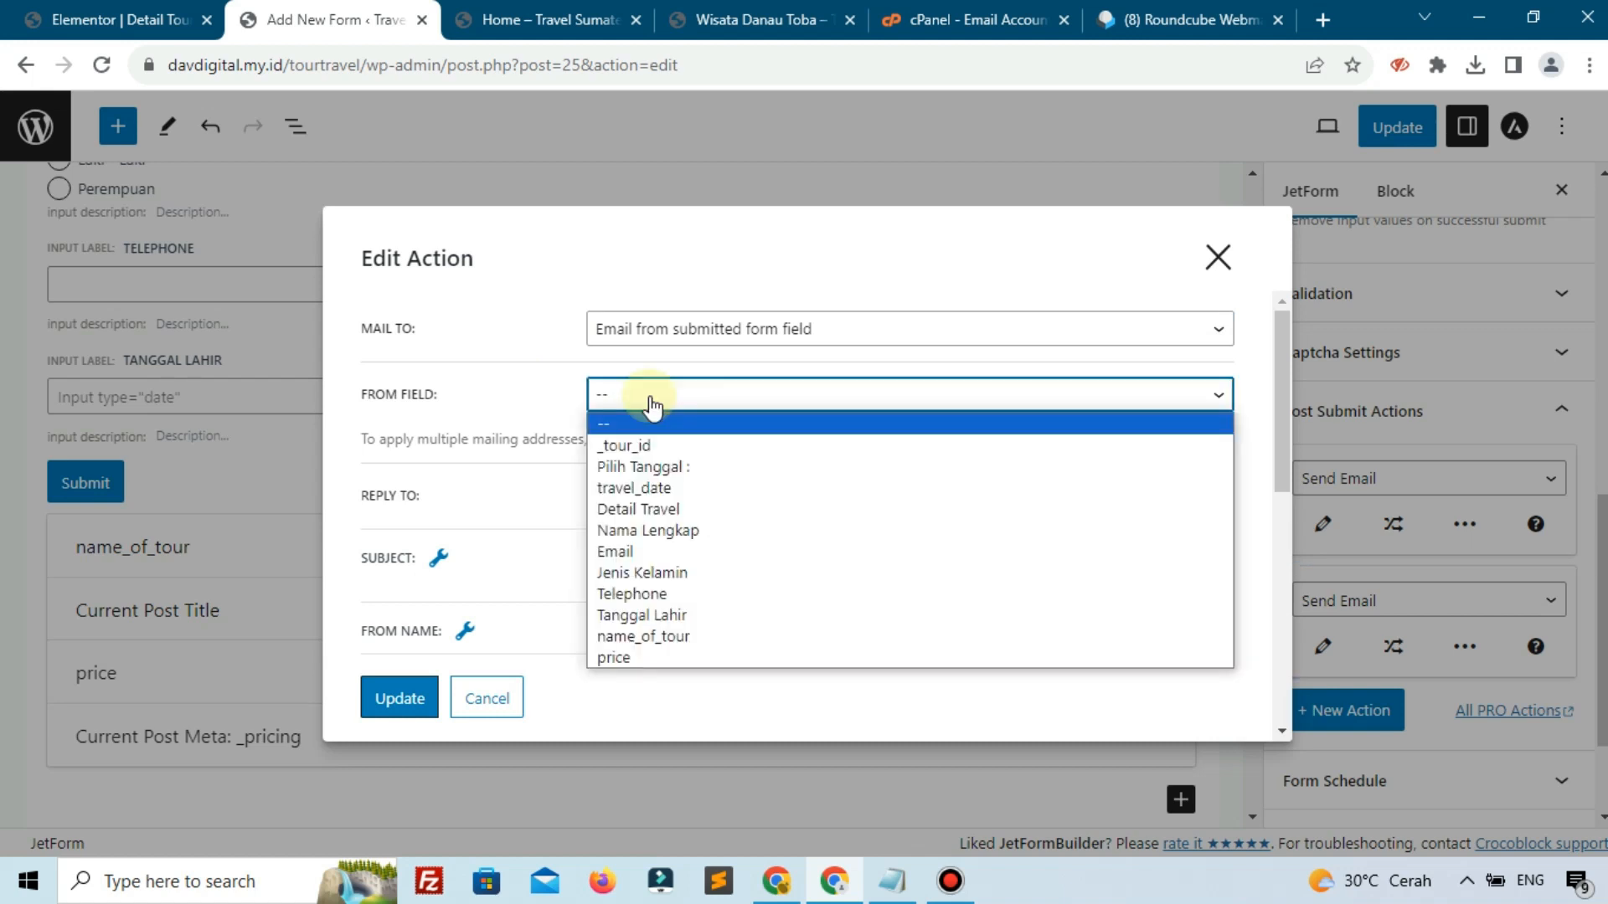
left_click(637, 552)
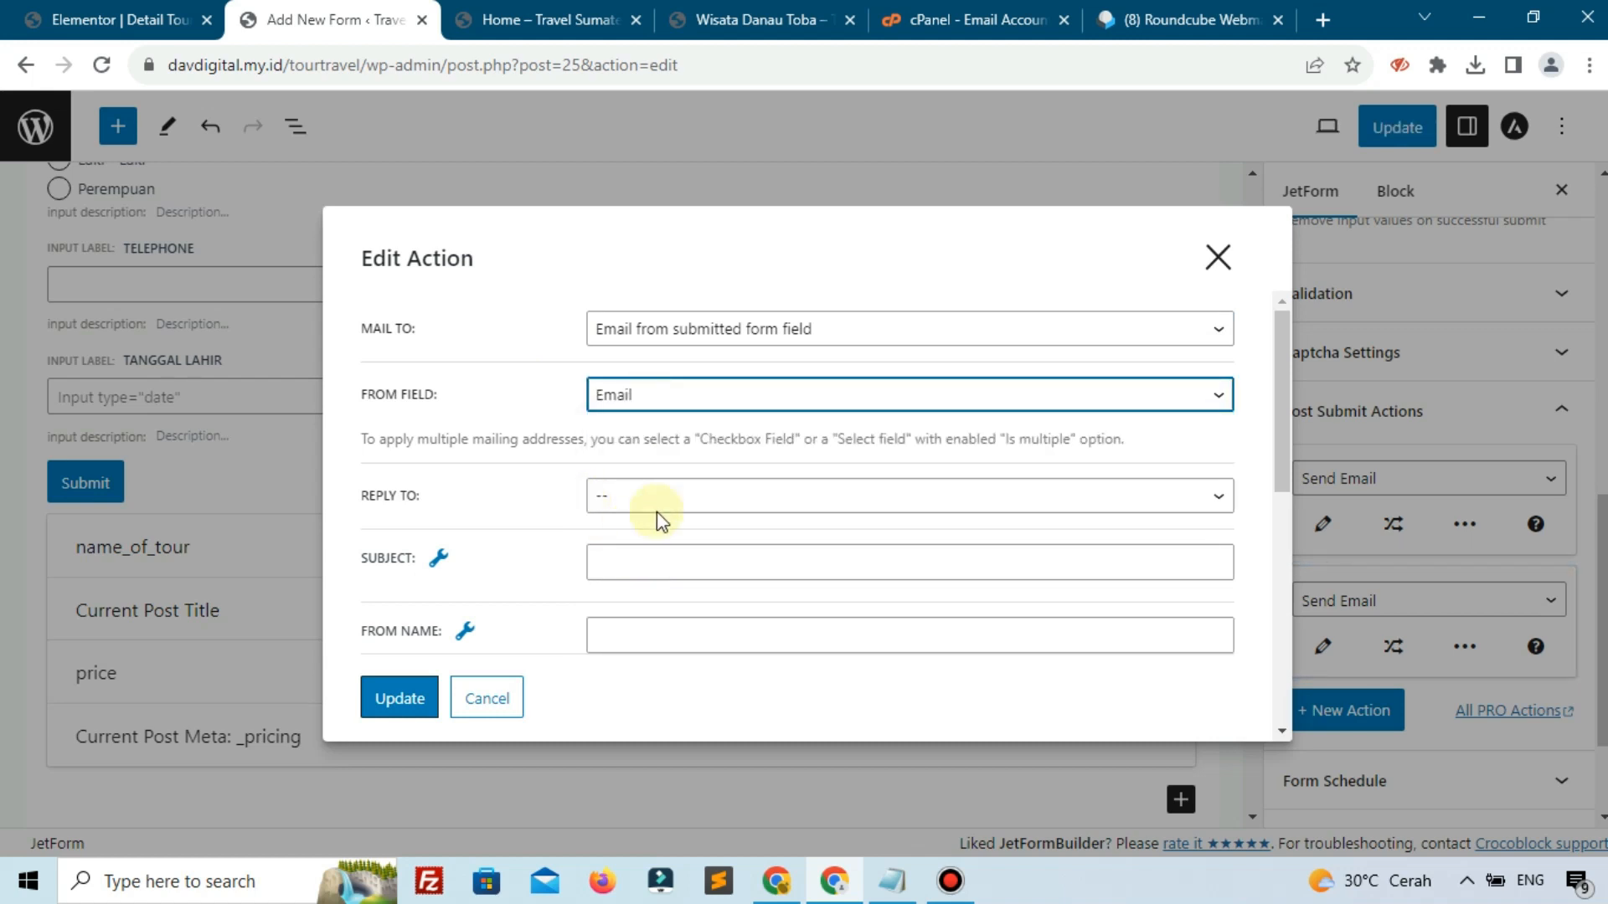
- Set the new email action's subject to "Segera Bayar" and its content type to HTML
scroll(585, 494, "down", 1)
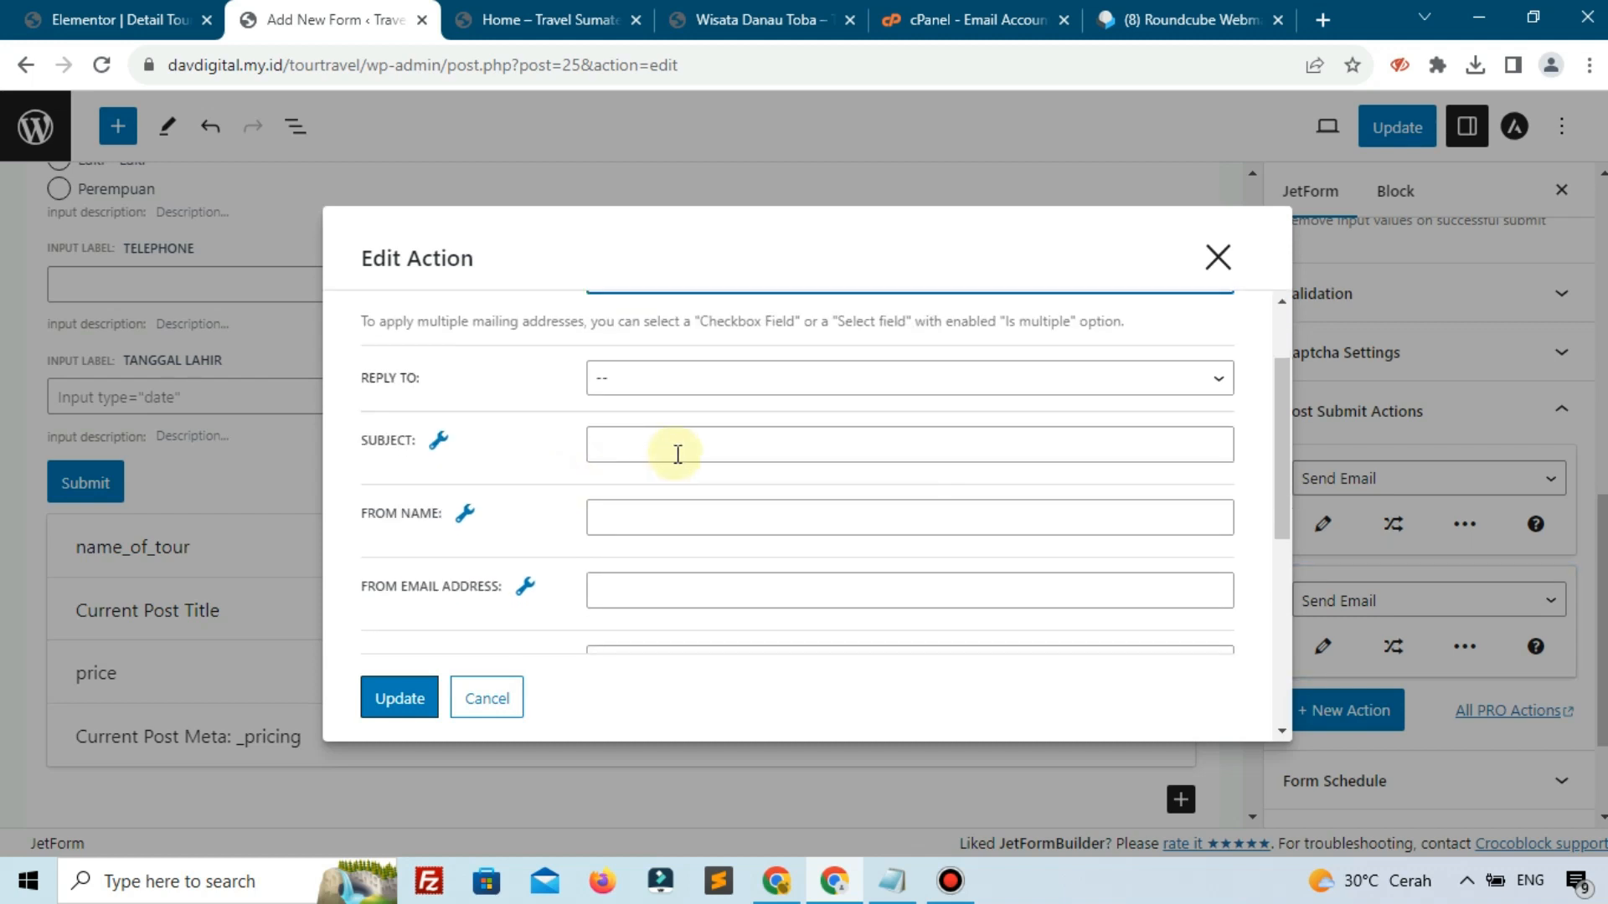
left_click(677, 454)
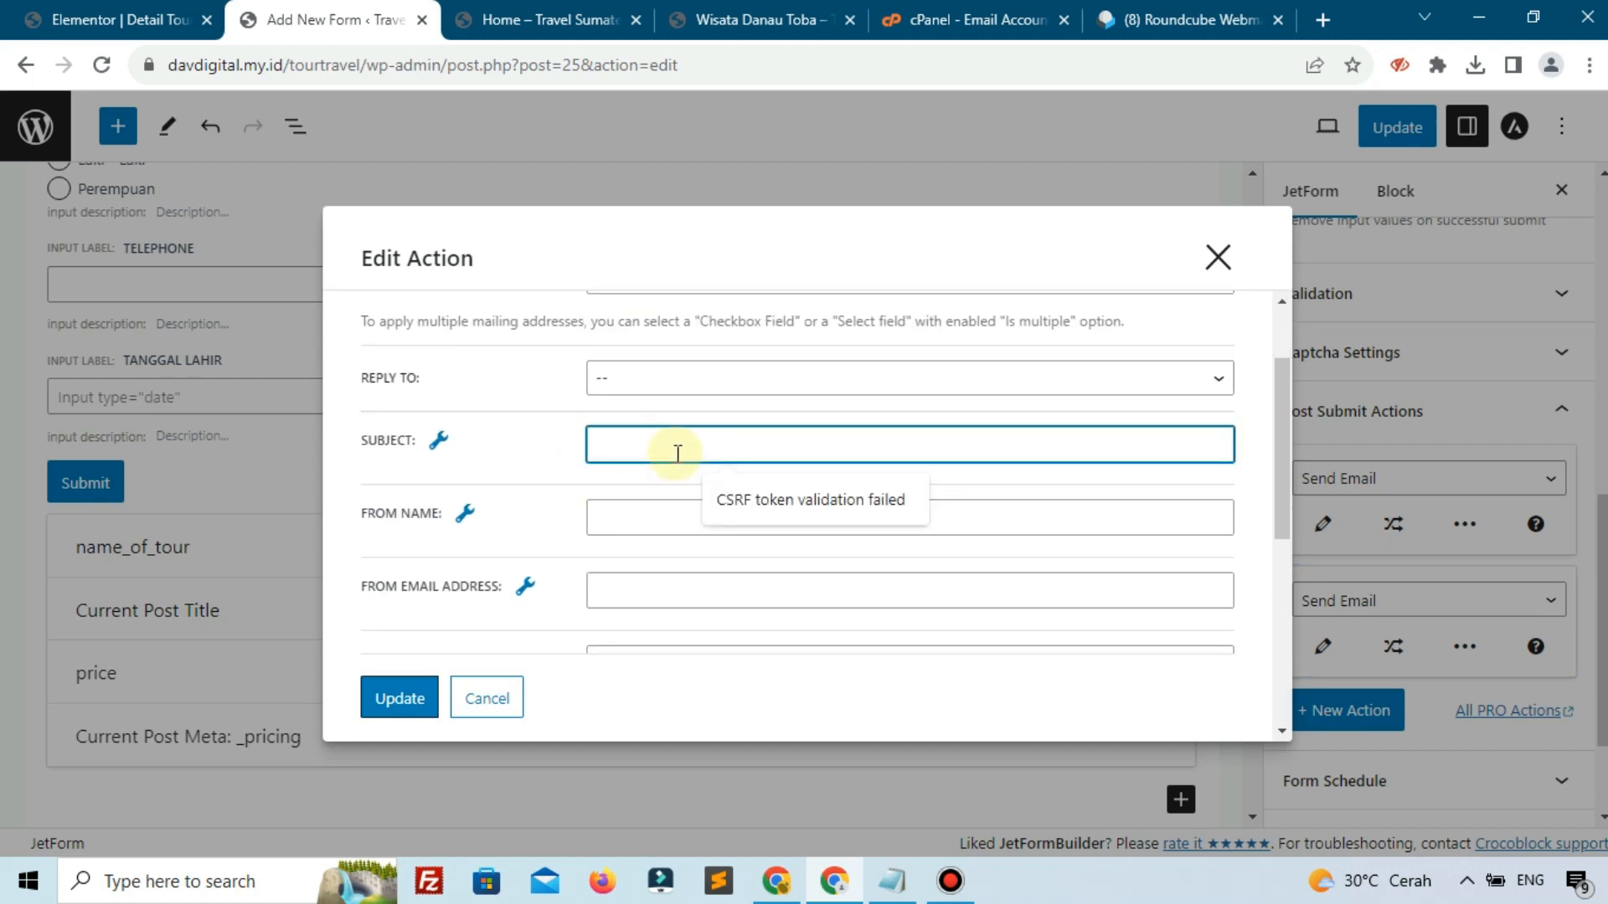
type("Segera Bayar")
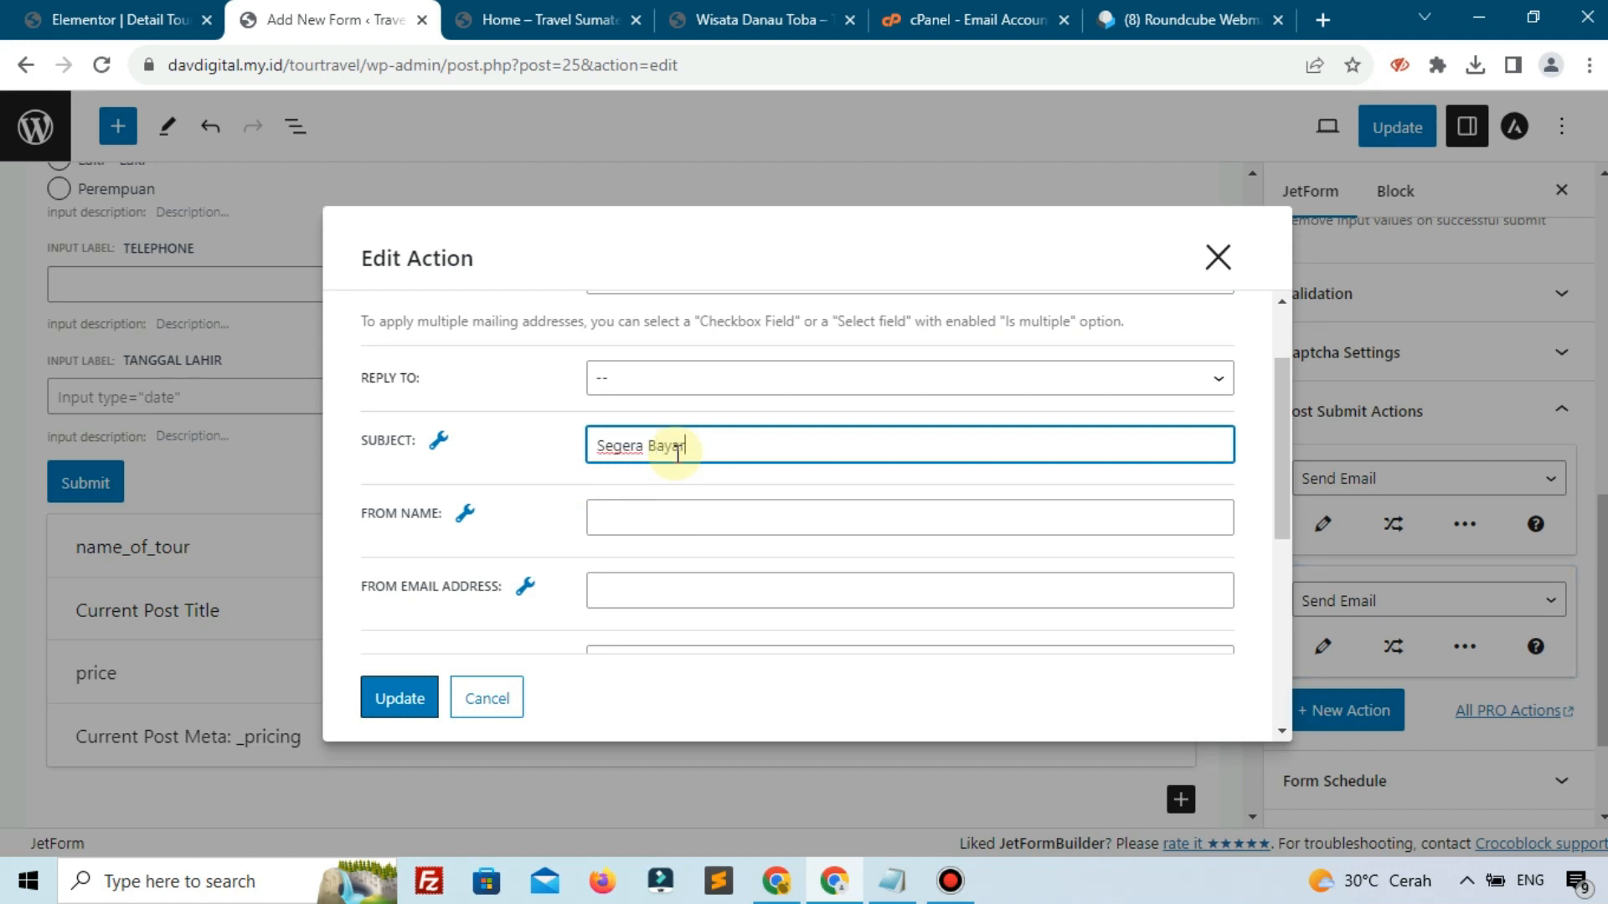
scroll(679, 456, "down", 2)
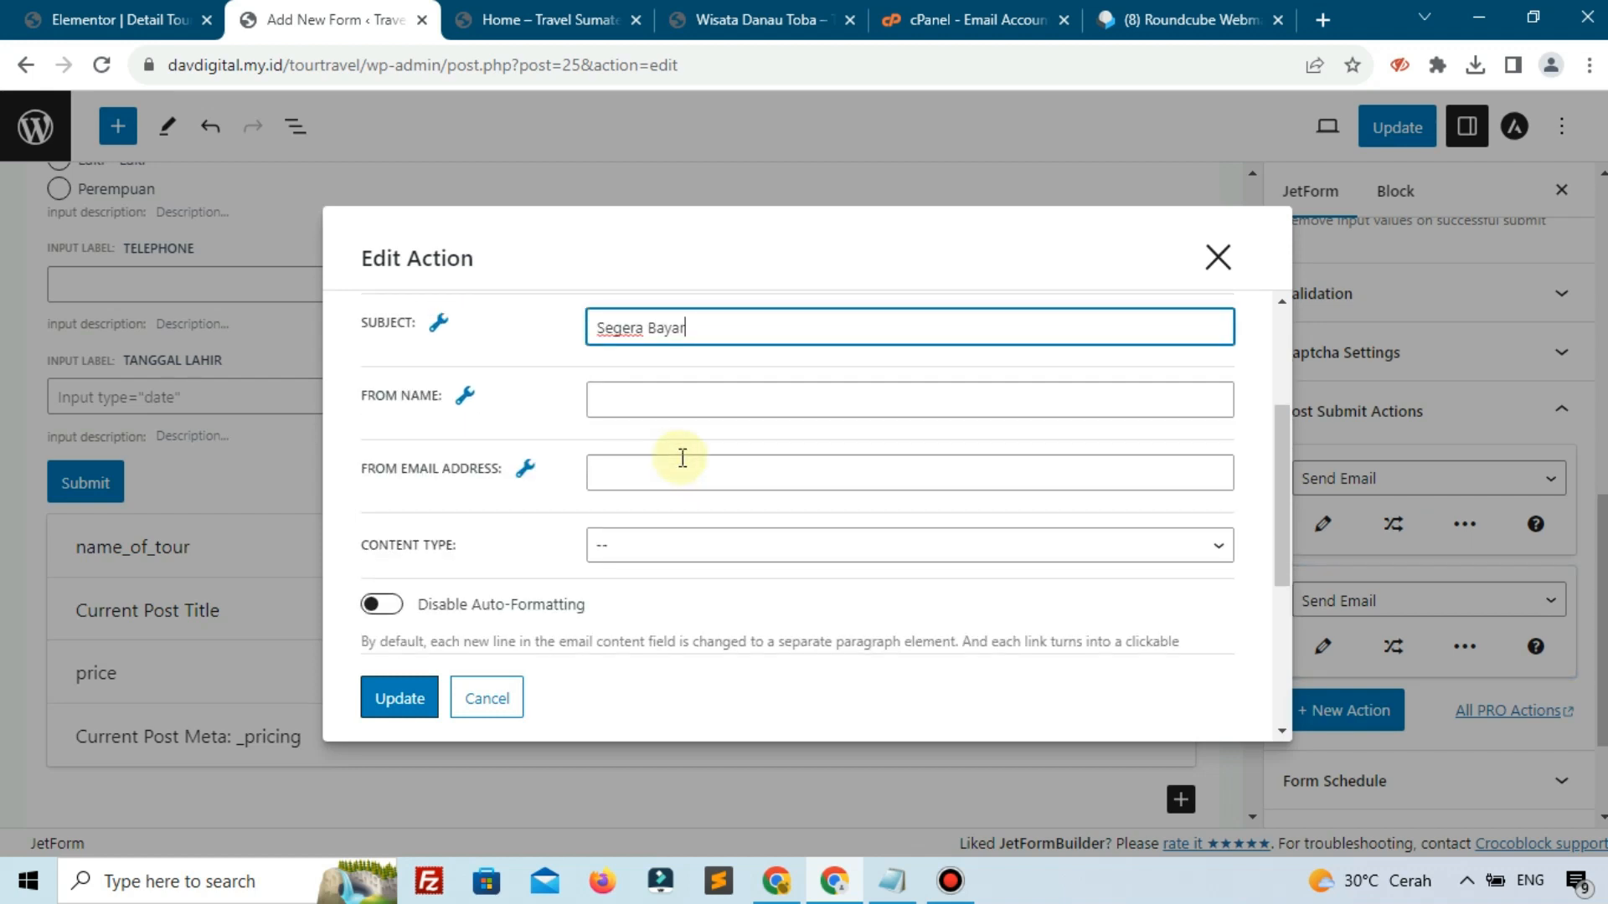
scroll(628, 491, "down", 1)
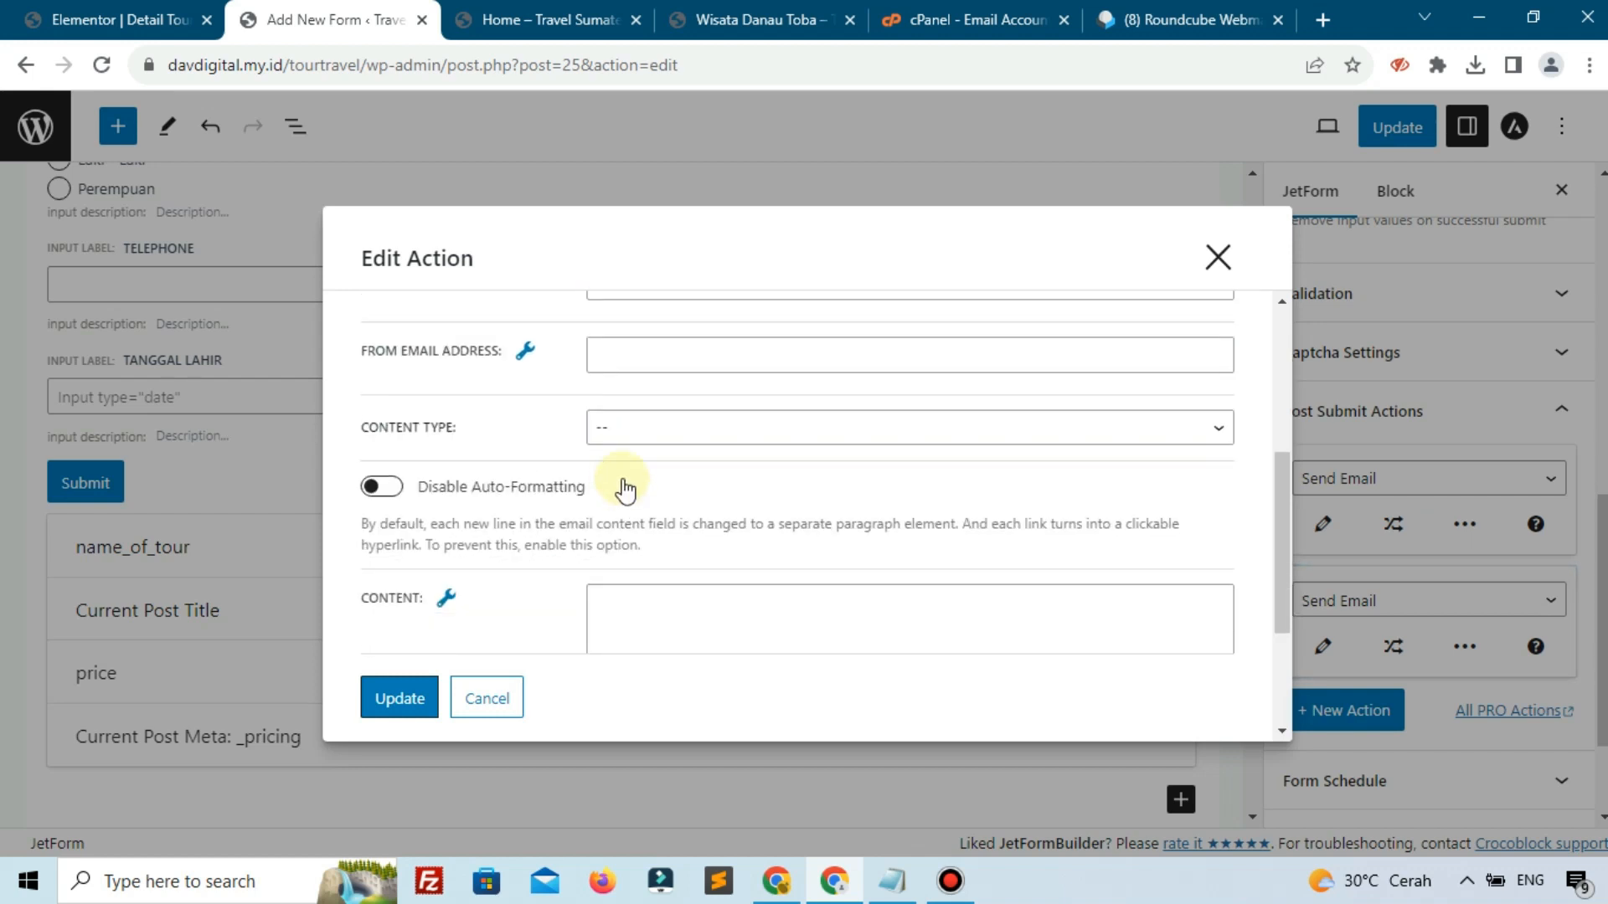
left_click(661, 435)
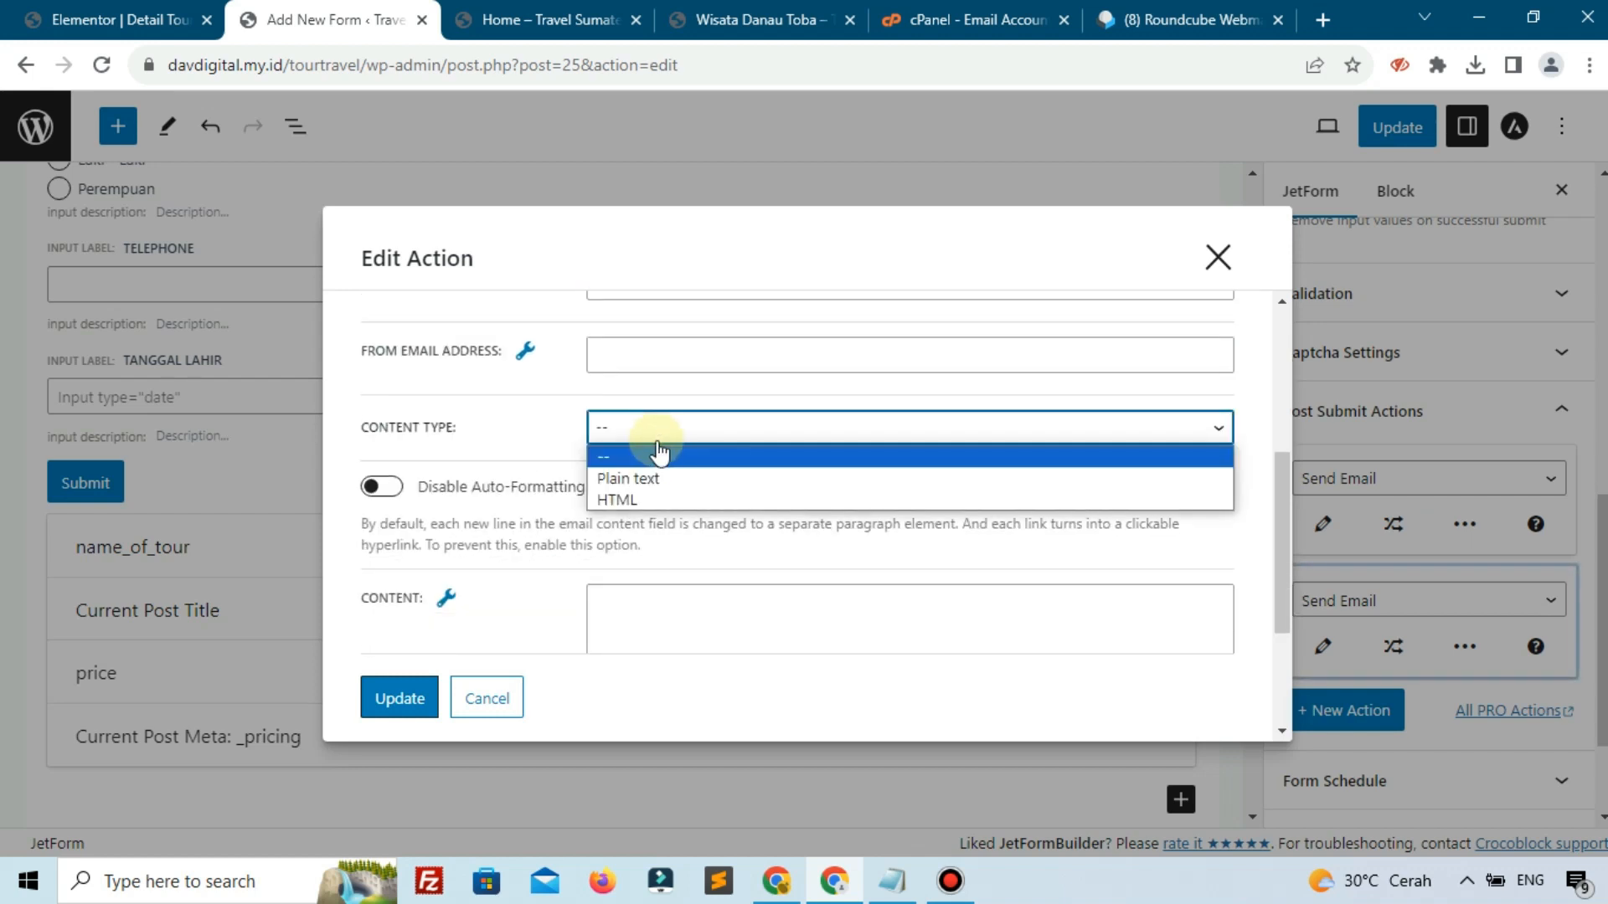
left_click(680, 497)
- Enlarge the email content box and begin the message with "Halo" followed by the %order_nama_lengkap% field macro
scroll(700, 488, "down", 2)
left_click_drag(1214, 456, 1222, 614)
left_click(833, 437)
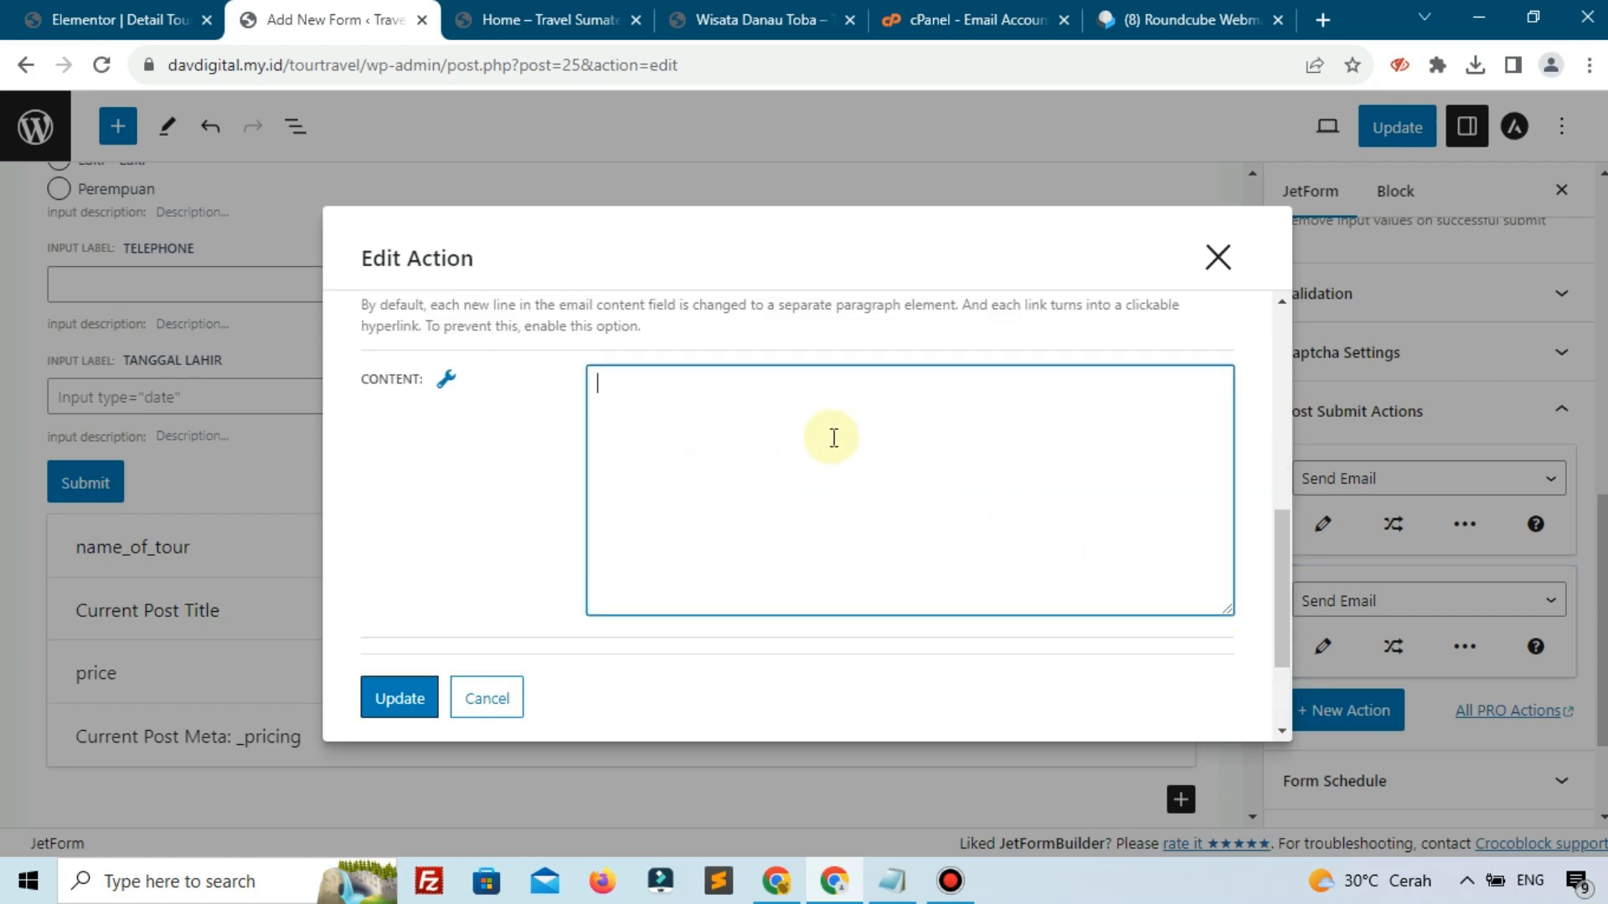
type("Ha;")
key("BackSpace")
type("lo")
left_click(442, 382)
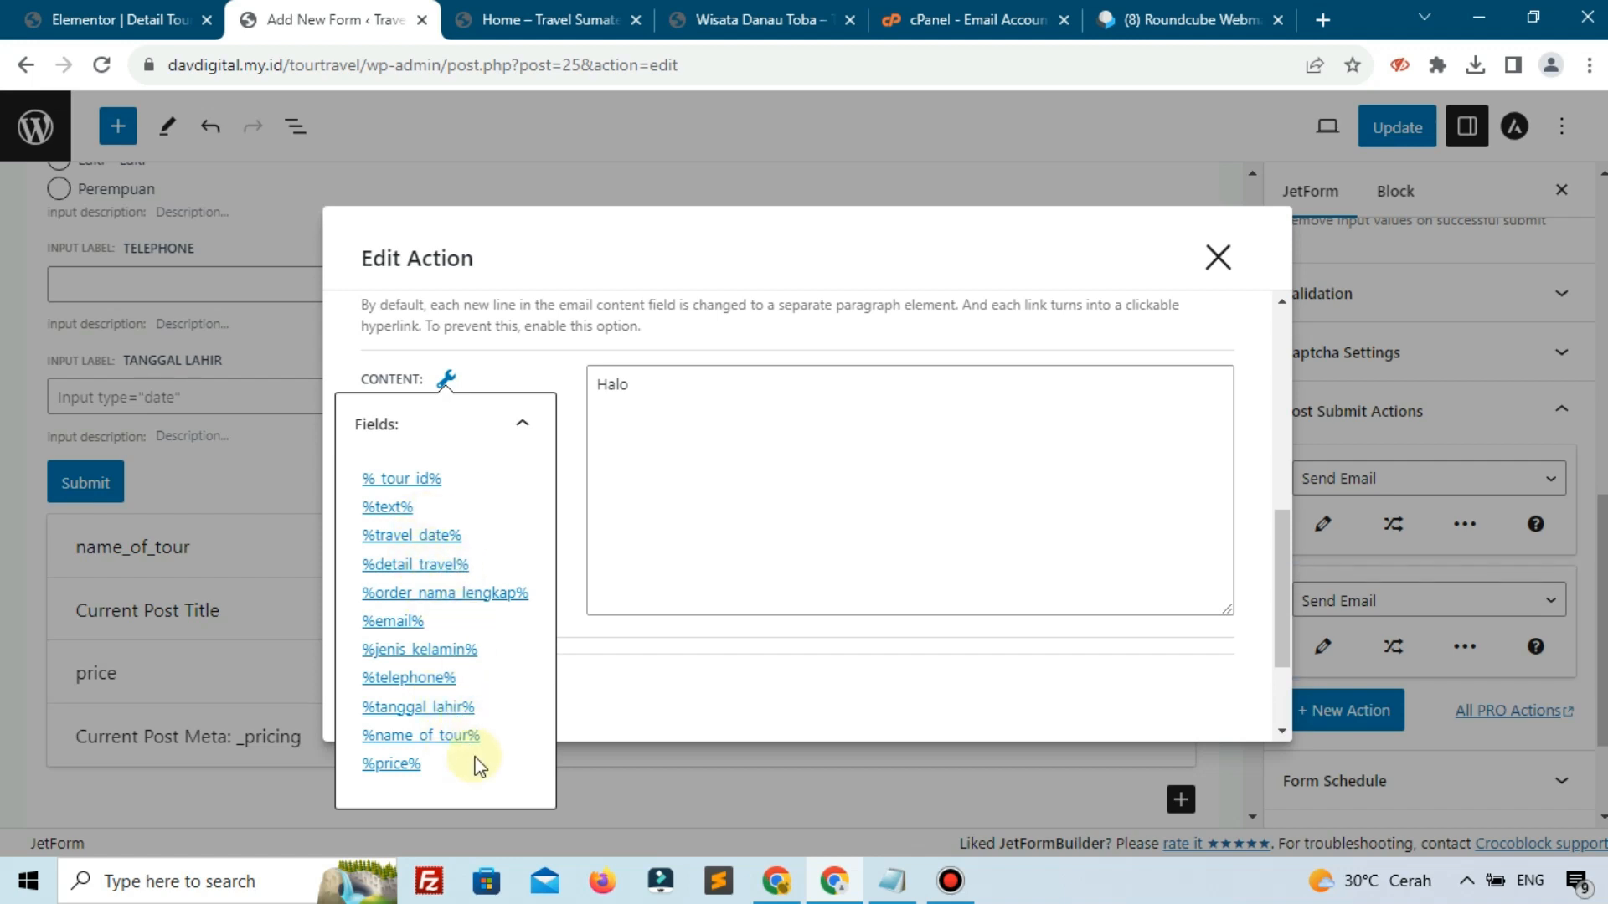
left_click(444, 594)
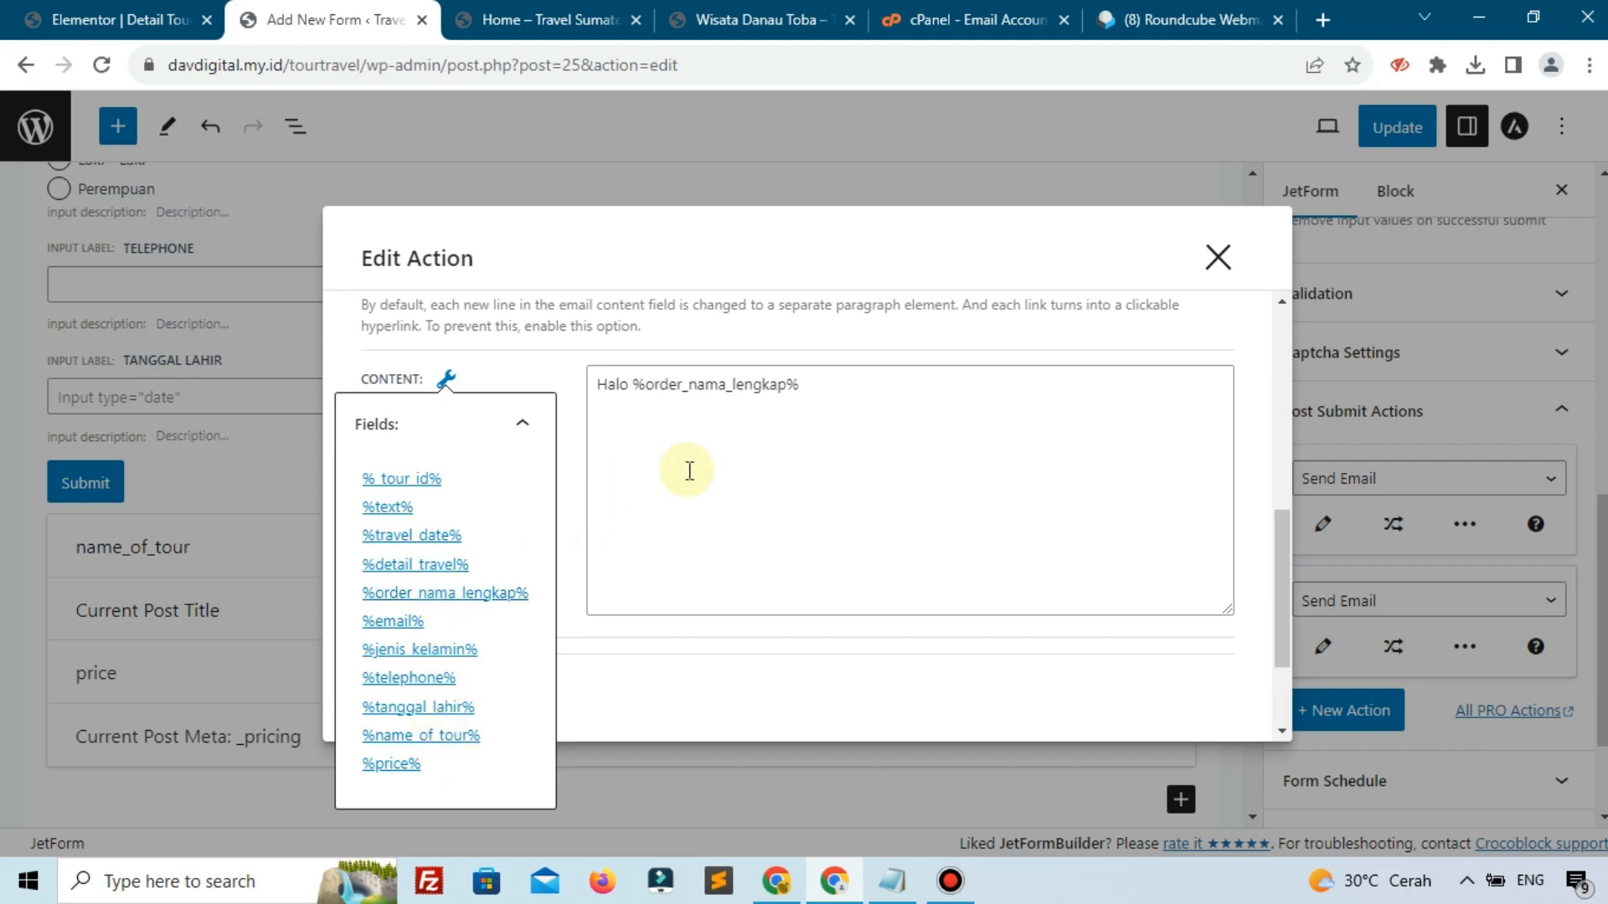
- Add the line "ini adalah orderan anda" below the greeting, separated by a blank line, and start another paragraph
left_click(848, 386)
key("Return")
type("ini adalah orderana")
key("BackSpace")
type("anda")
key("Return")
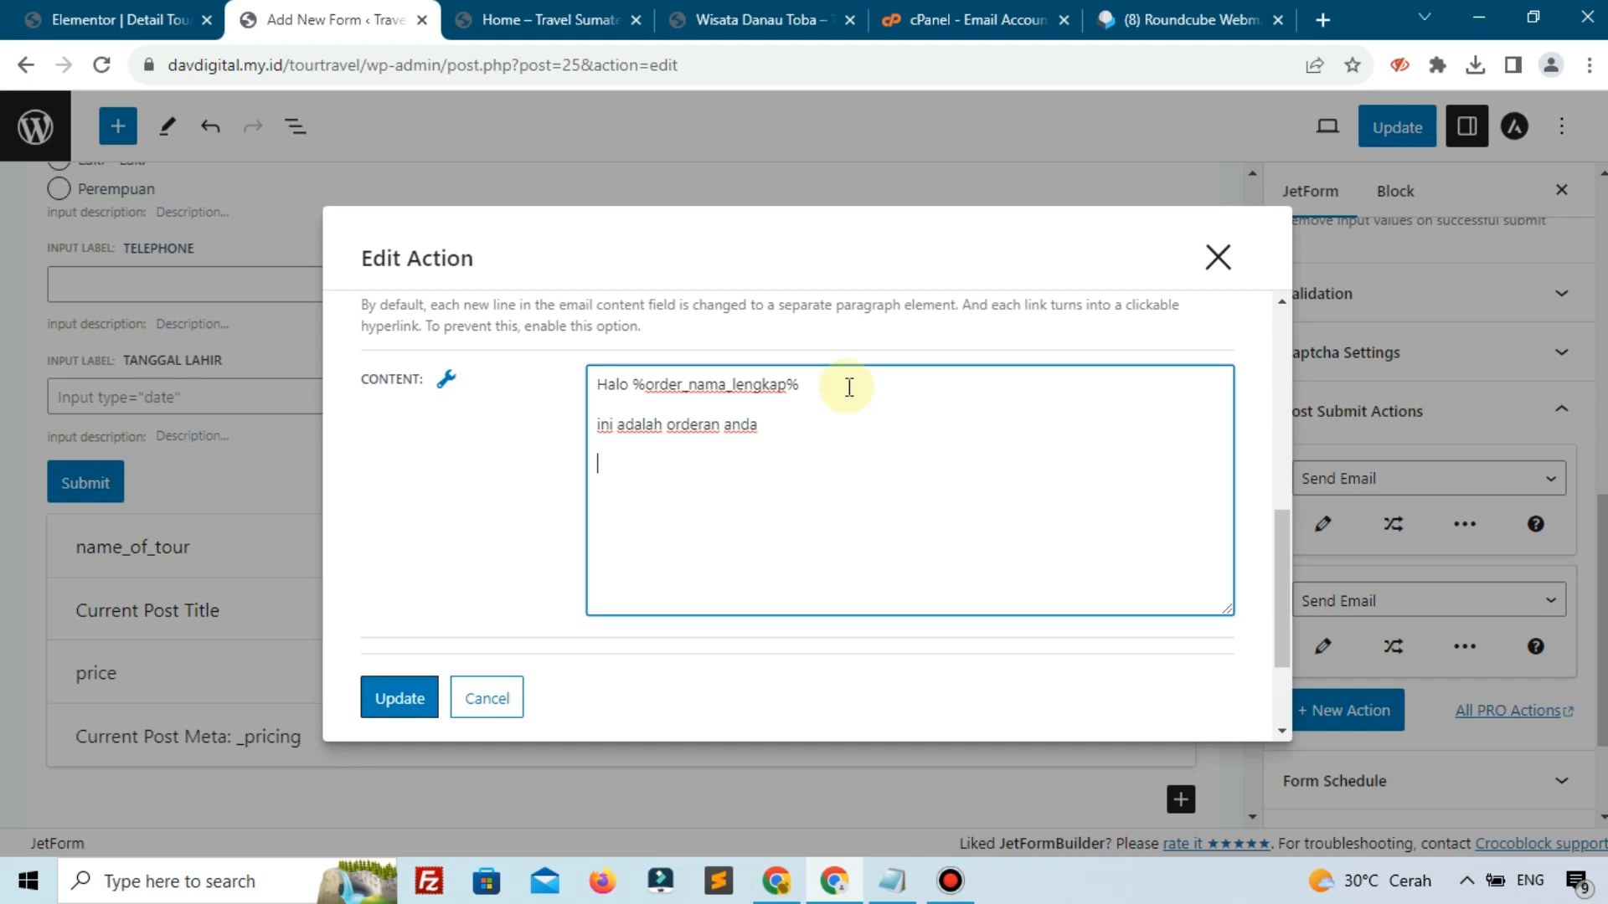
- Add the line "Nama Tour :" to the email content, followed by the %name_of_tour% field macro
type("Nama prto")
key("BackSpace")
key("BackSpace")
key("BackSpace")
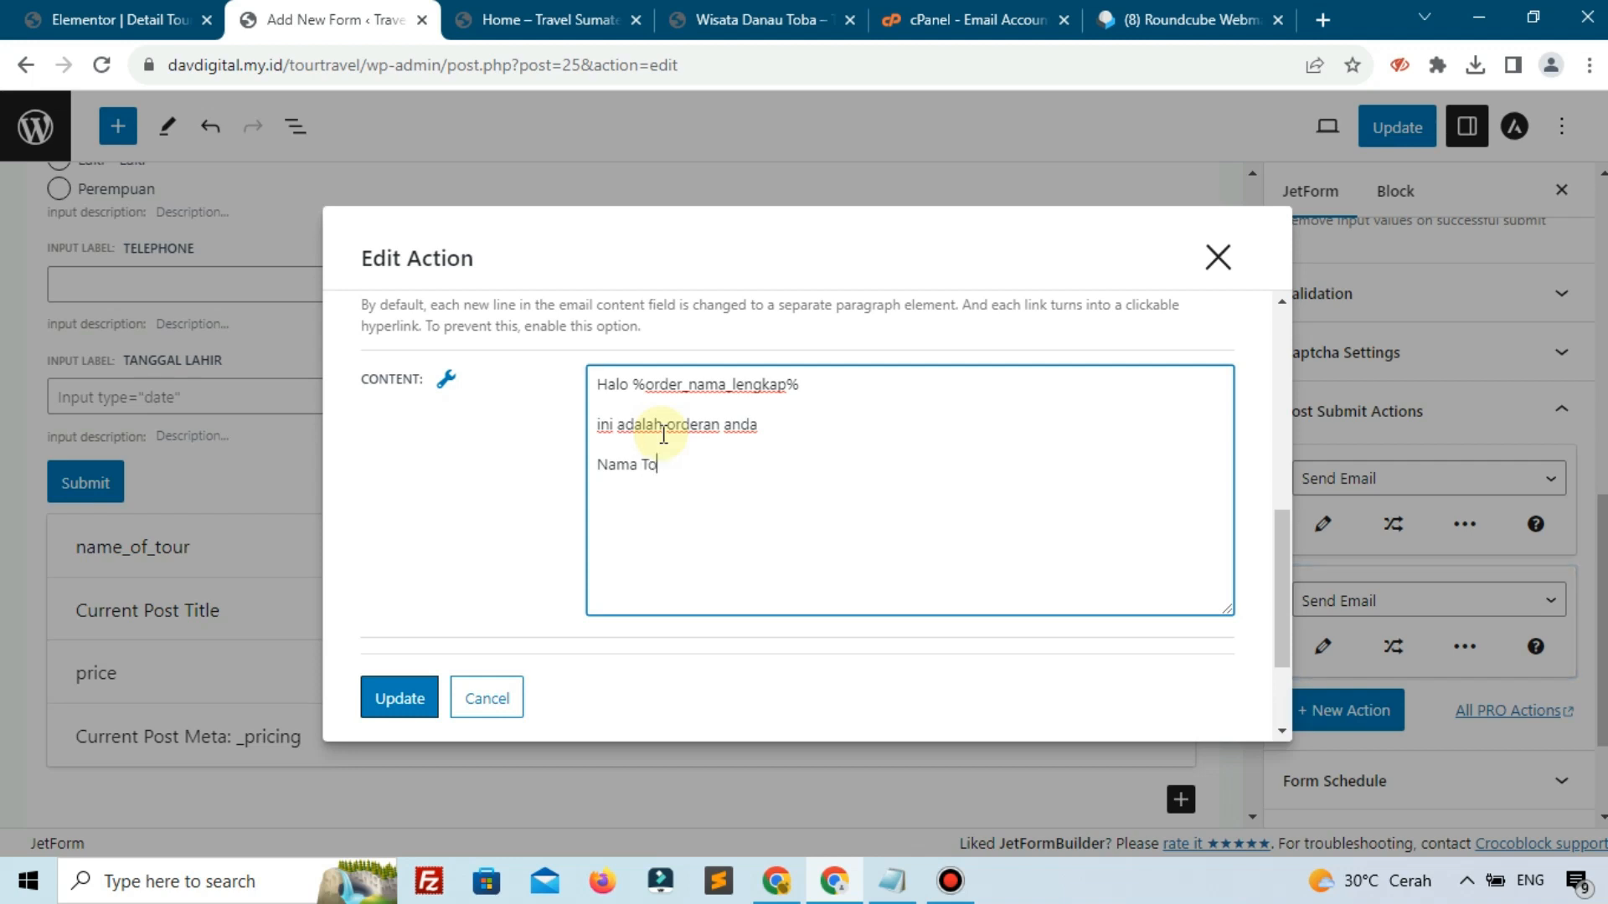
type("Tour :")
left_click(446, 381)
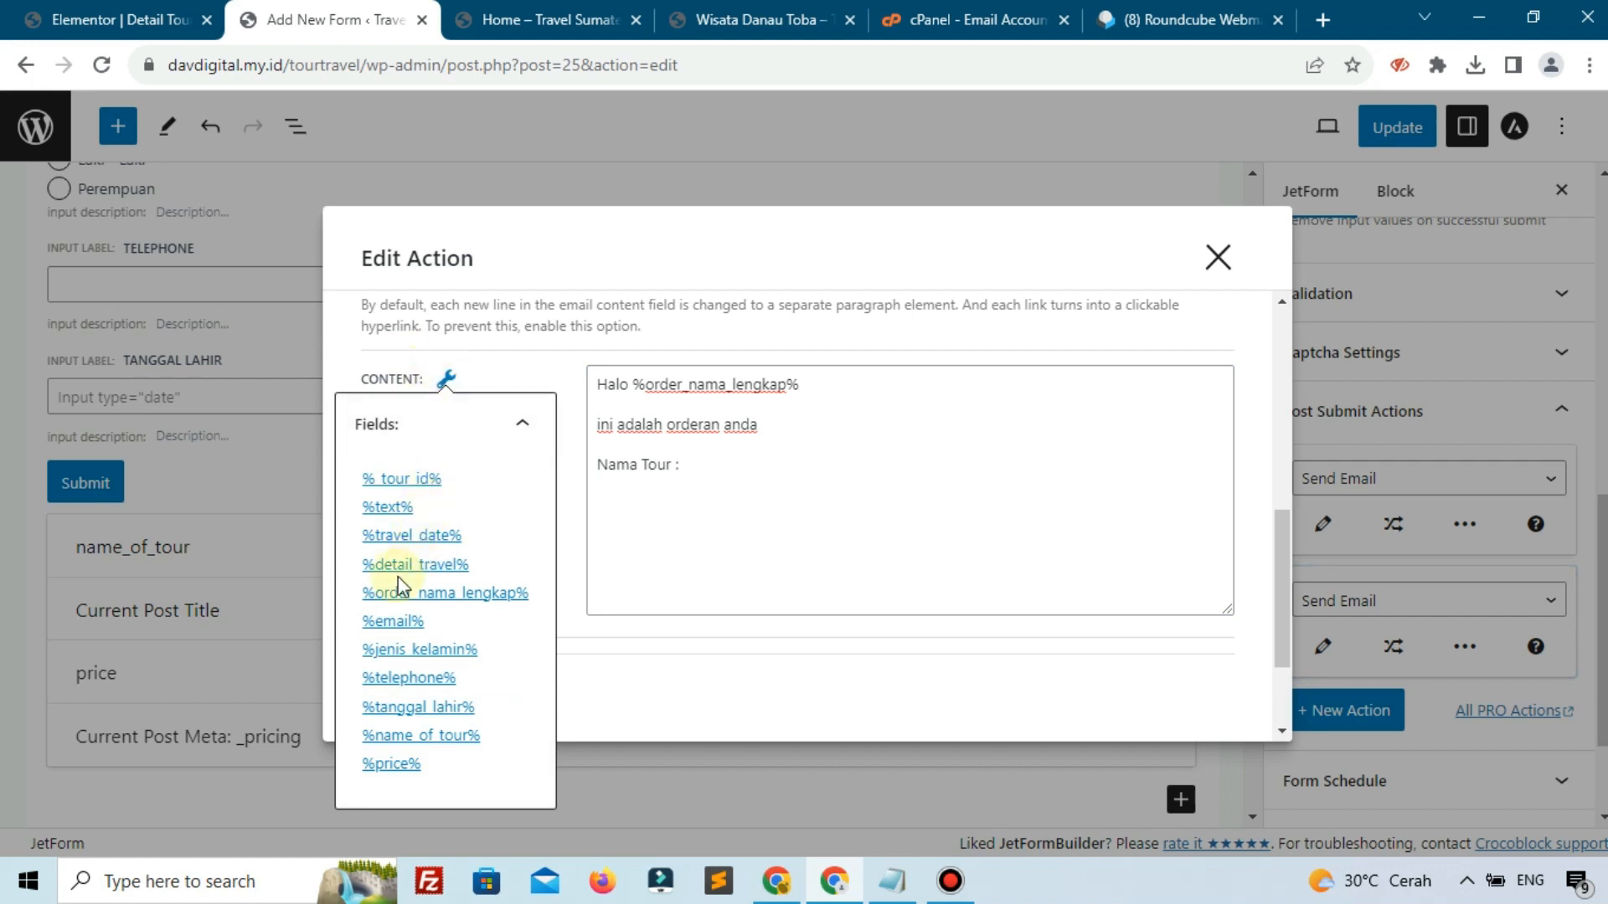
left_click(460, 736)
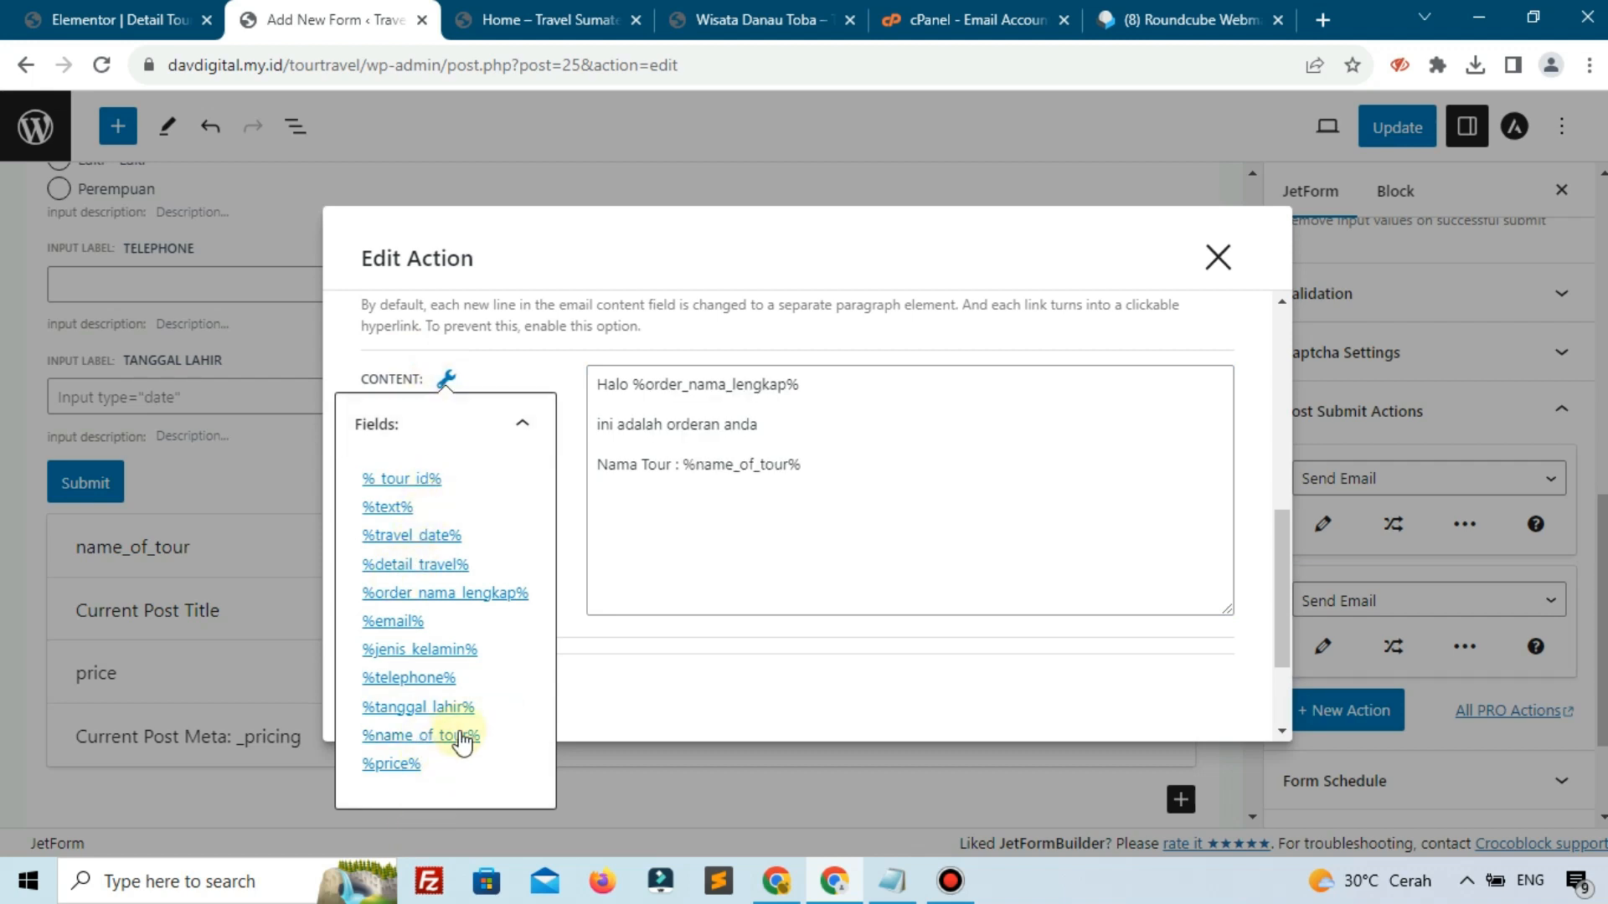
- Add a line "Total :" below the tour name, followed by the %price% field macro
left_click(850, 470)
key("Return")
type("TOtal :")
left_click(445, 379)
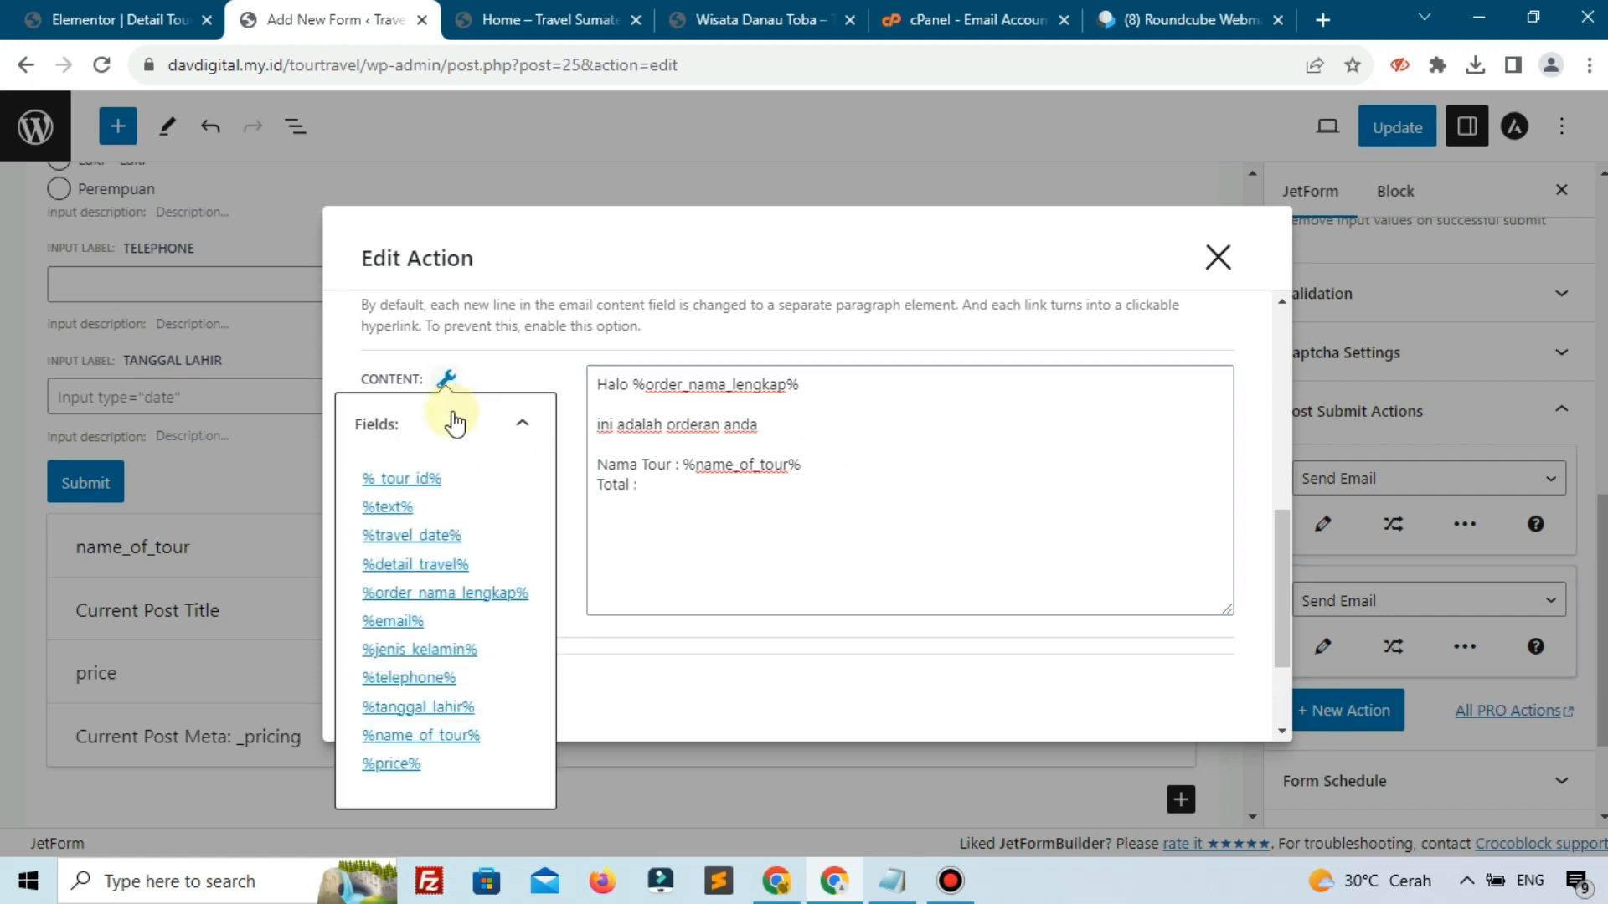
left_click(391, 764)
left_click(719, 540)
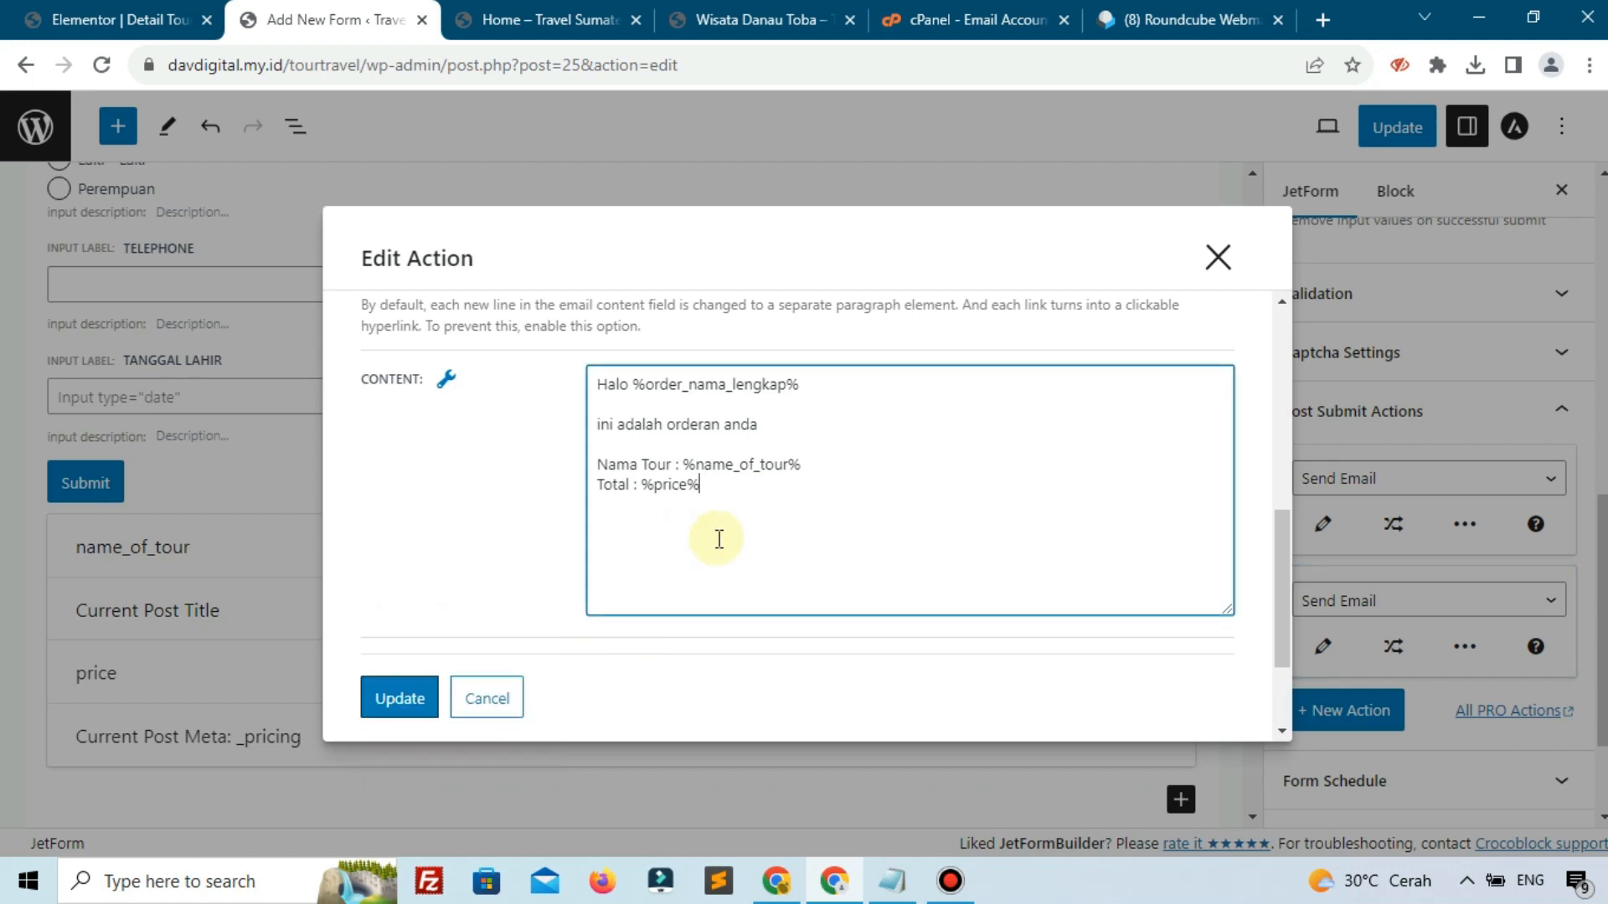
- Save the customer email action's settings and update the booking form
scroll(719, 536, "down", 3)
left_click(400, 703)
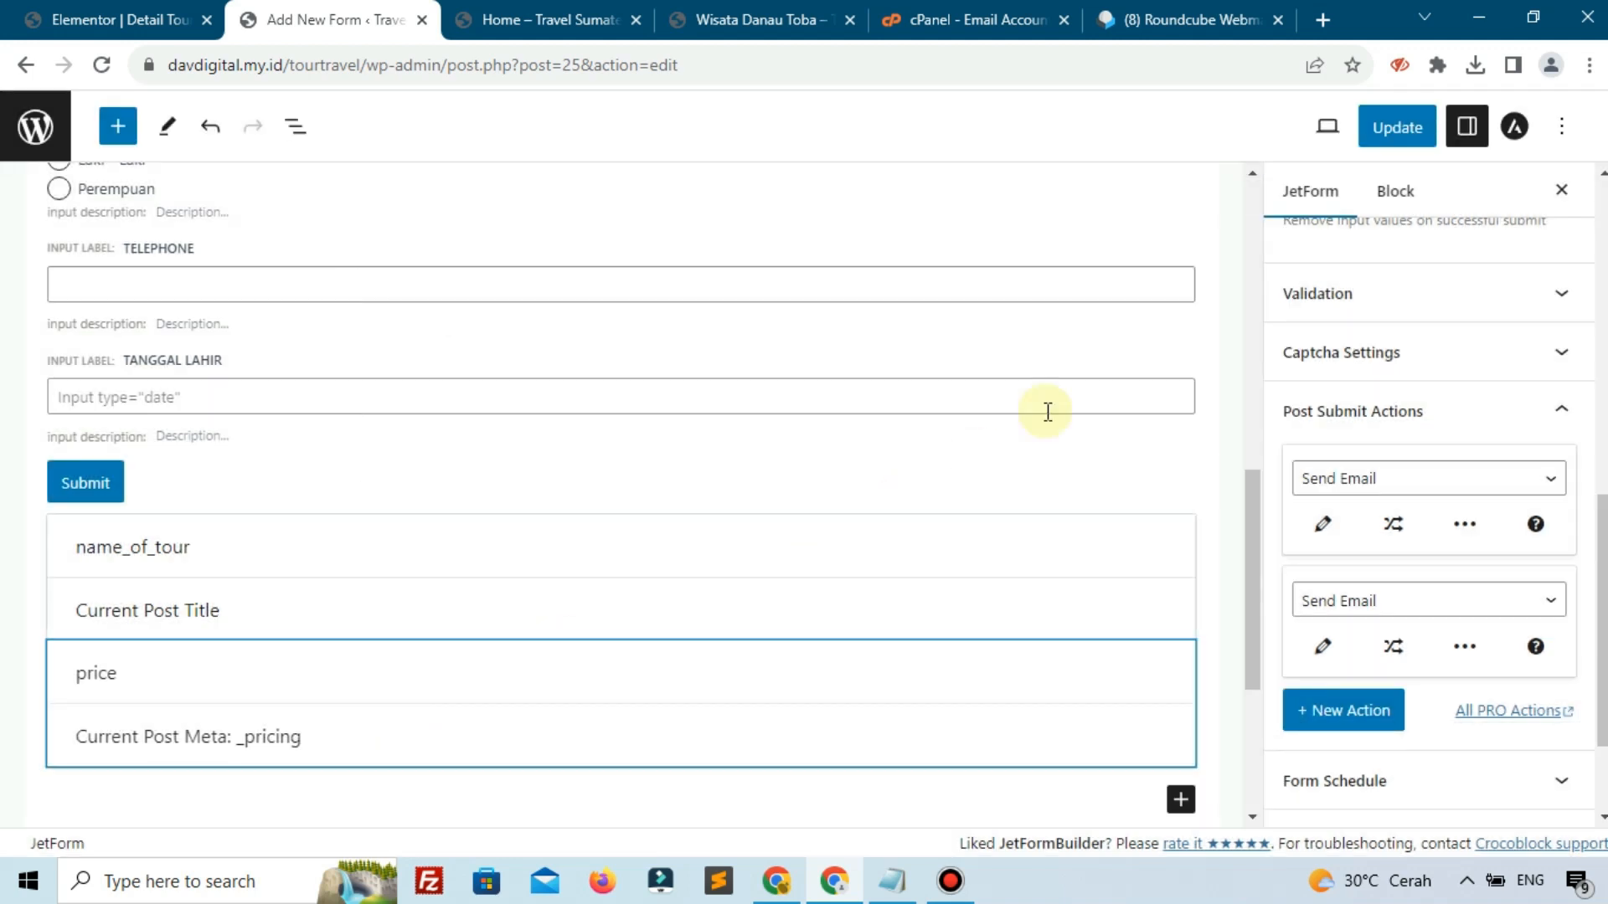
left_click(1383, 127)
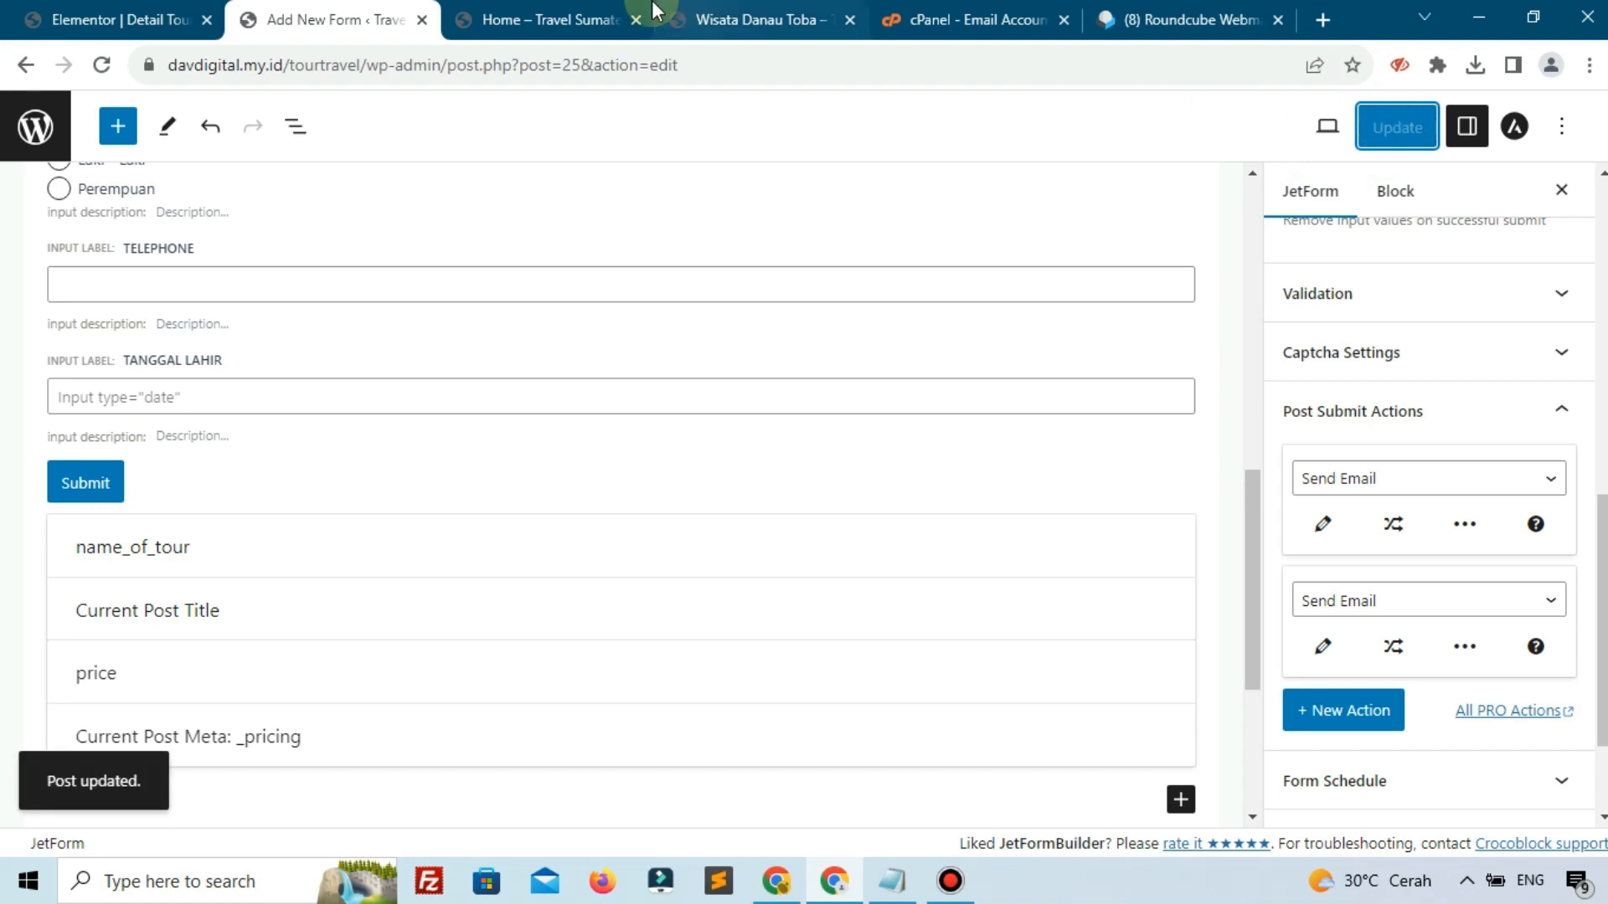
- Open the Wisata Danau Singkarak tour from the site's home page and set its travel date to 29/08/2023
left_click(536, 20)
left_click(461, 353)
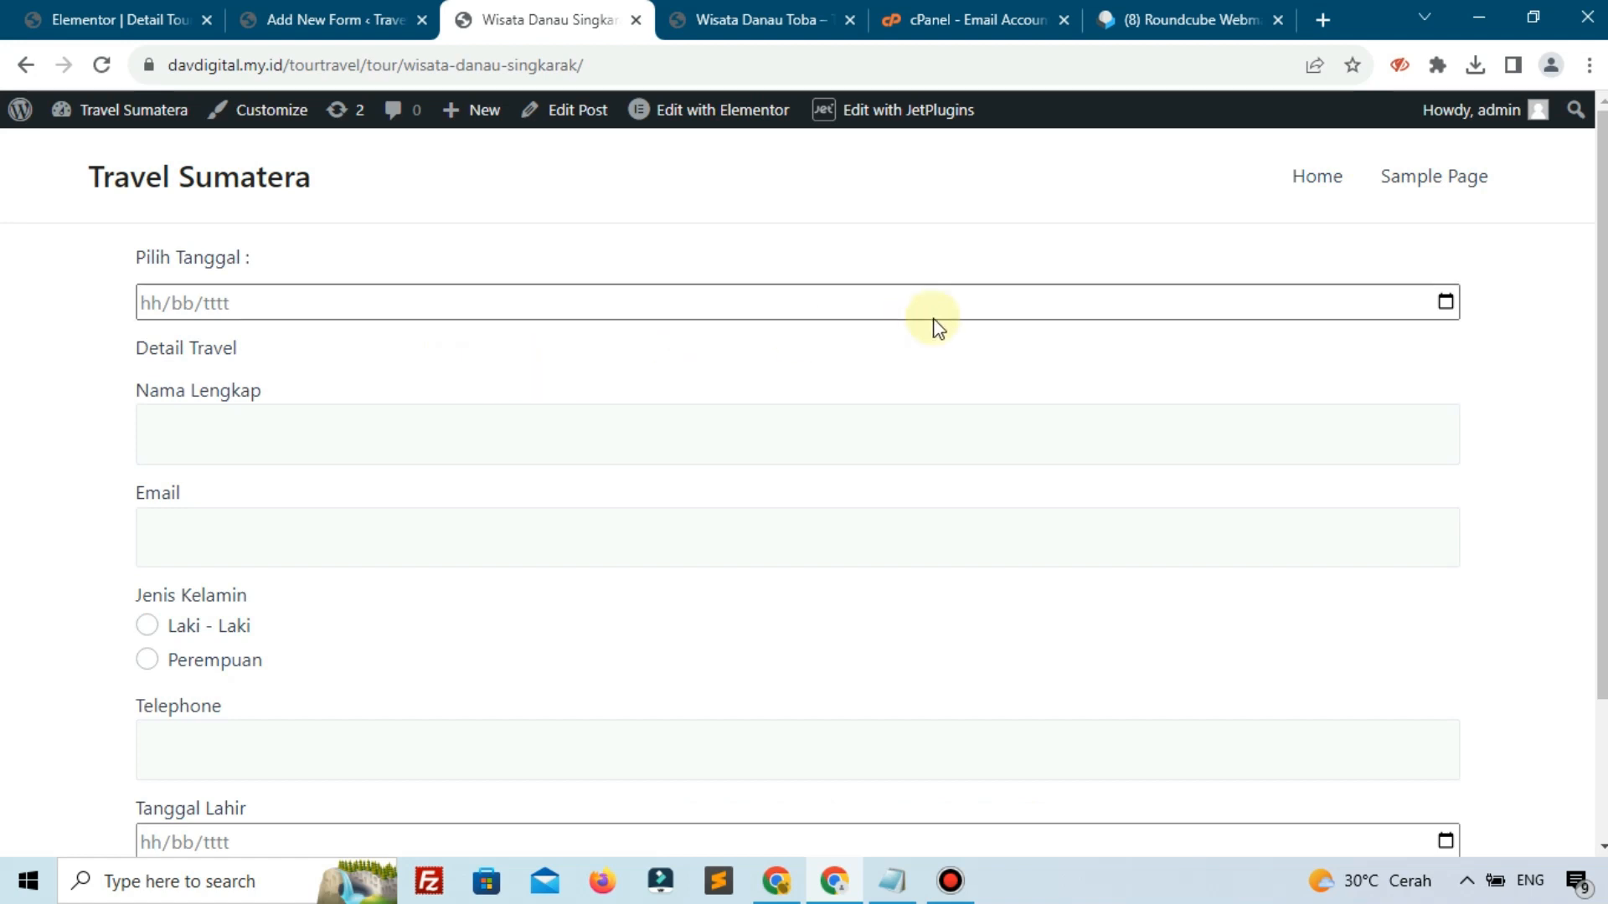
left_click(1445, 302)
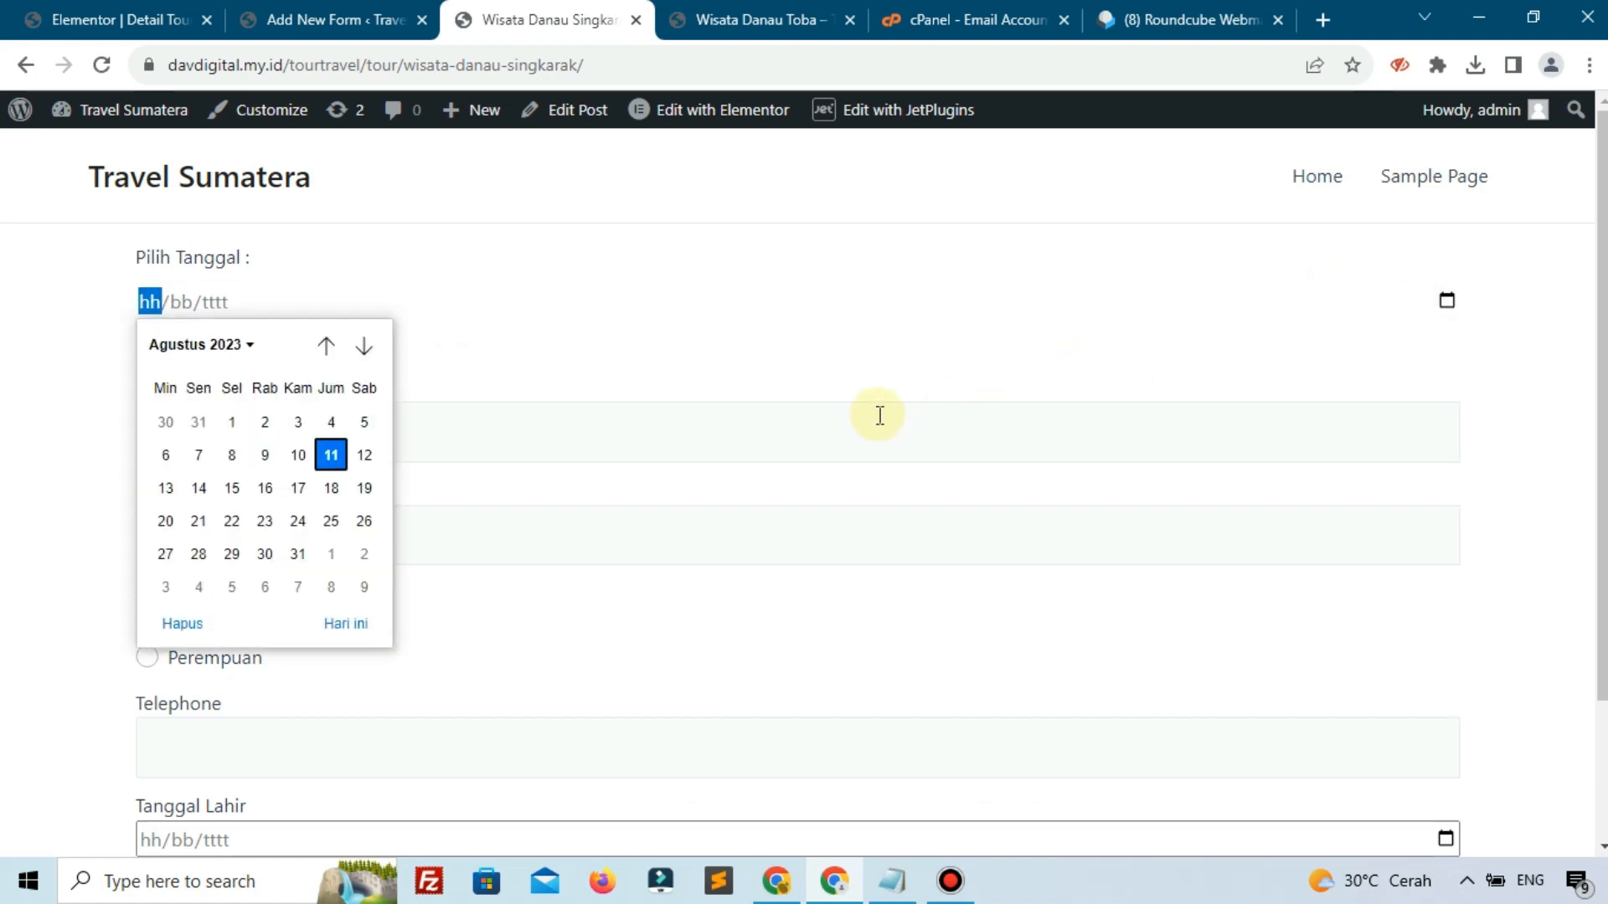
left_click(231, 559)
- Enter the customer's full name and fill in the customer's email address in the booking form
left_click(293, 438)
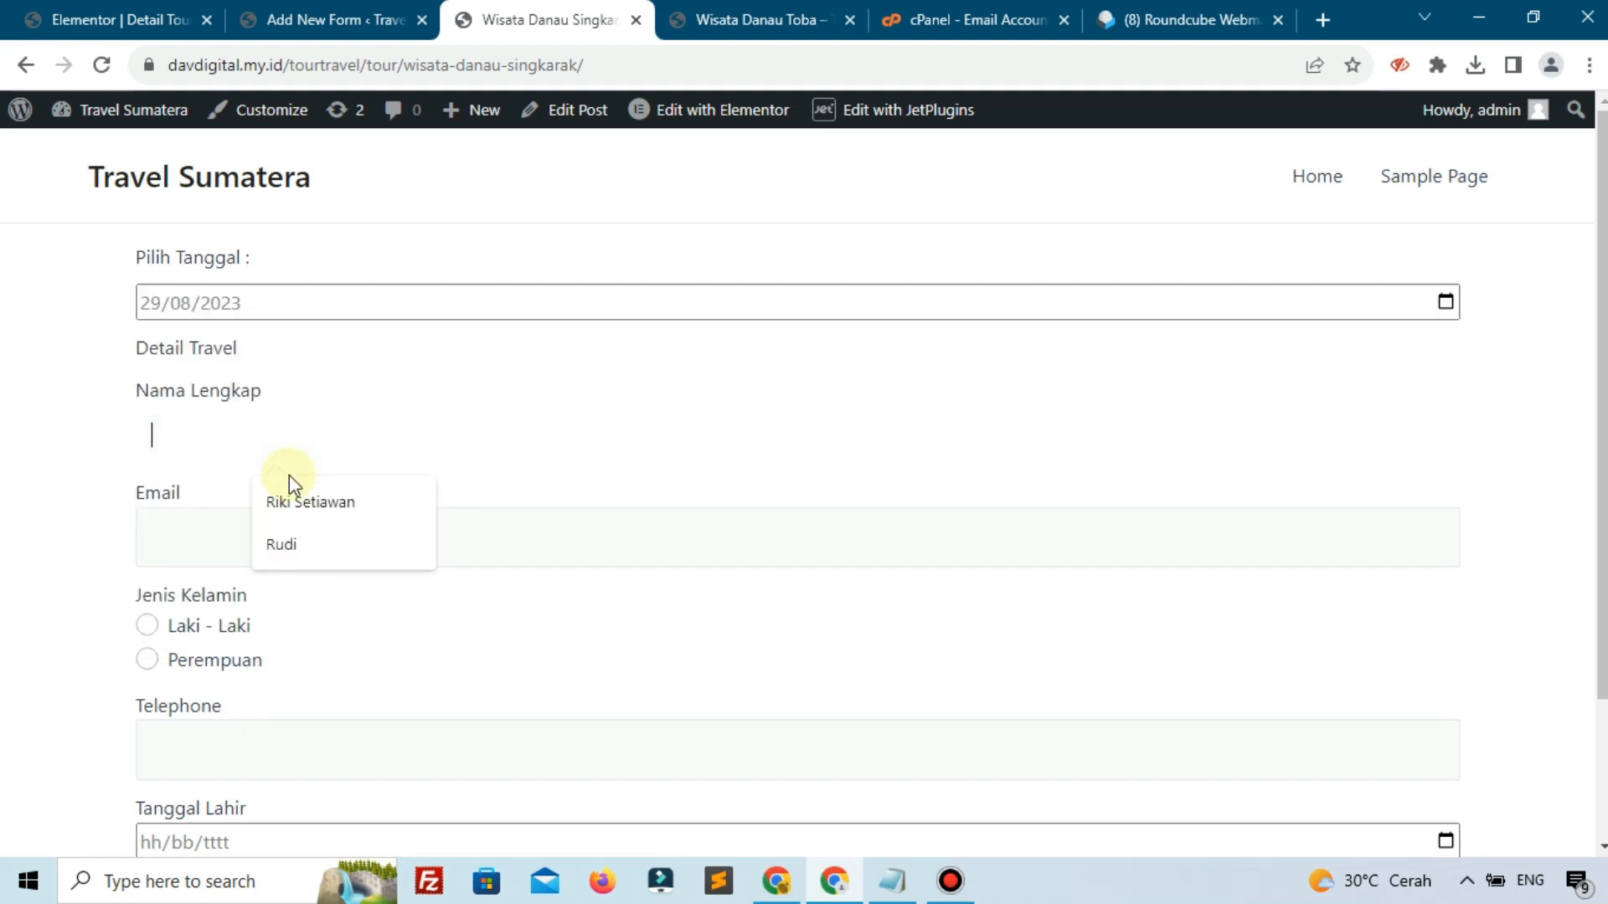
type("rikikik")
key("BackSpace")
key("BackSpace")
key("BackSpace")
key("BackSpace")
key("BackSpace")
key("BackSpace")
key("BackSpace")
type("Rahmat")
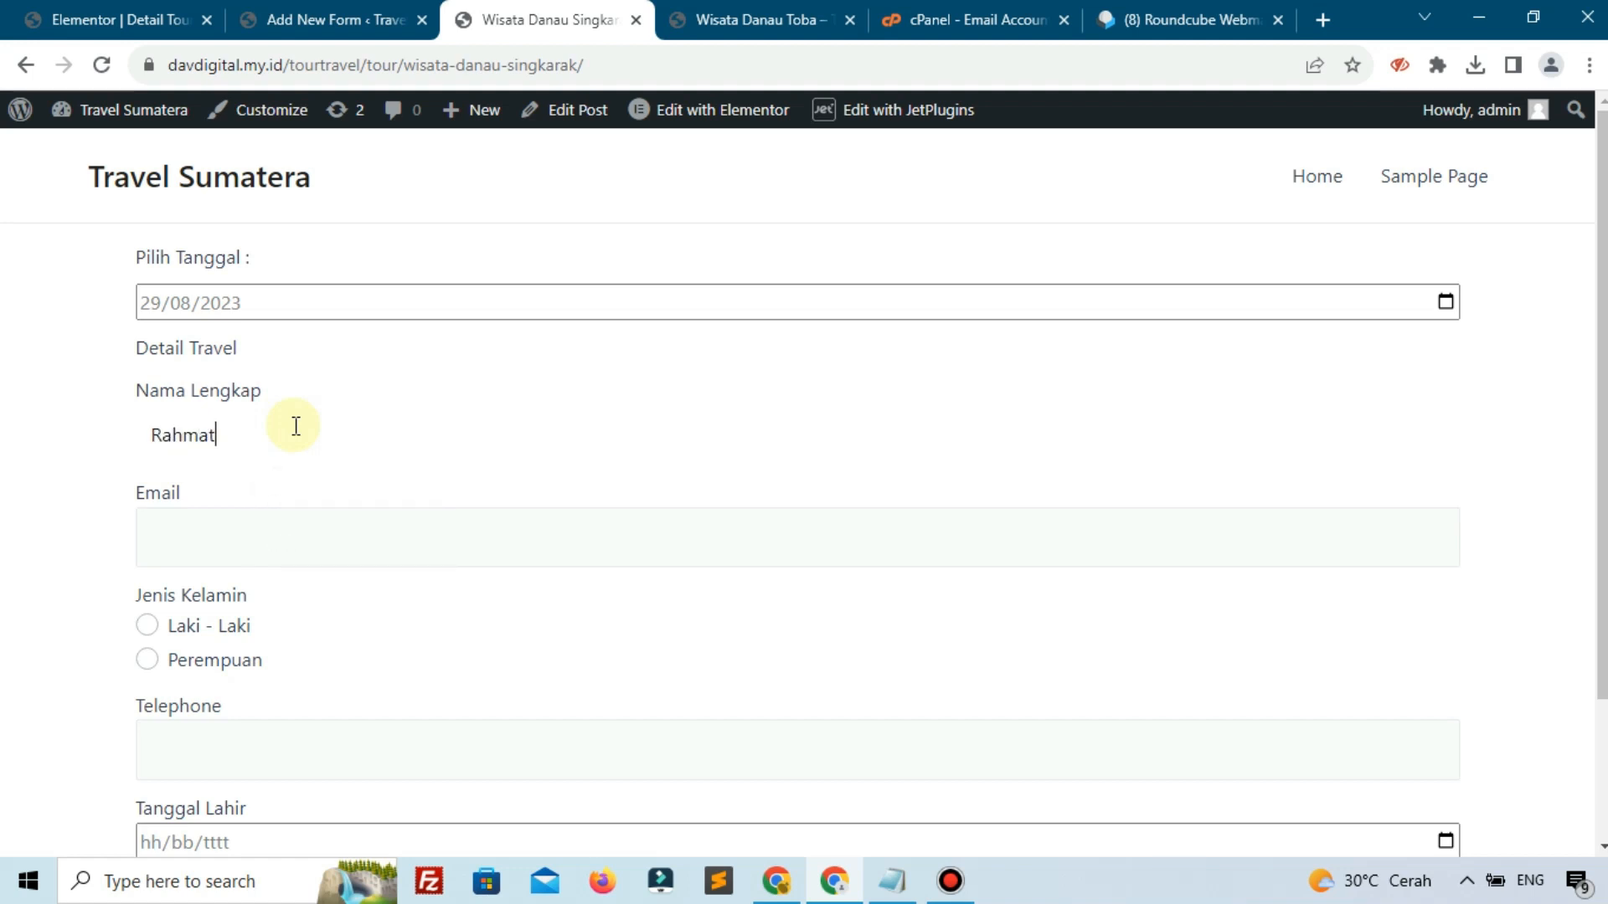
left_click(373, 544)
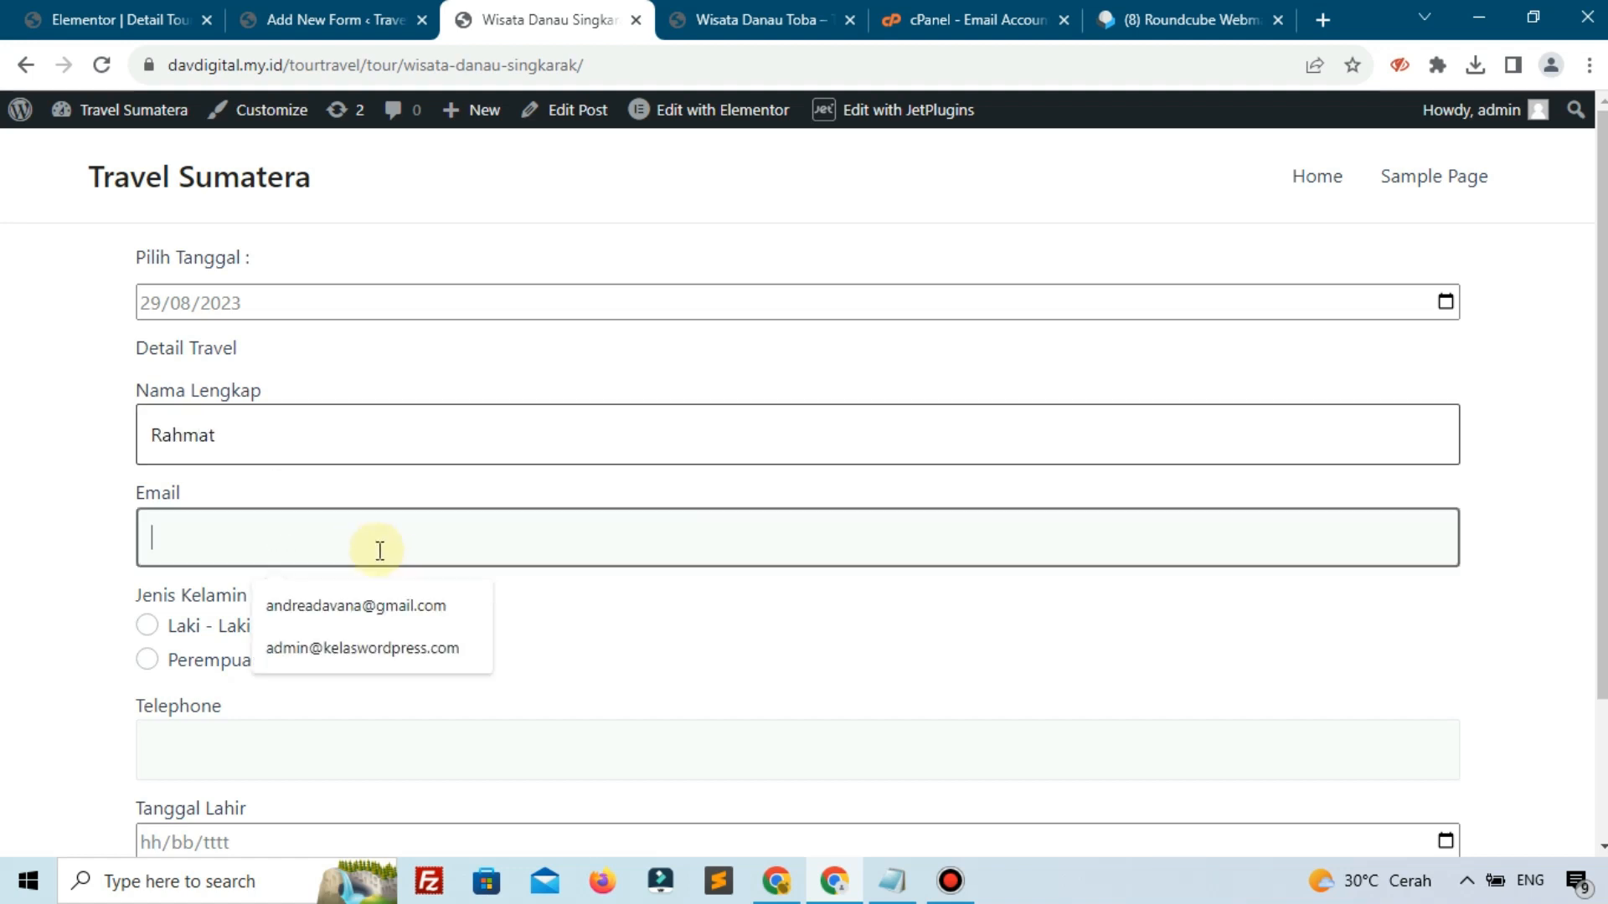
left_click(381, 601)
- Choose Laki - Laki as the gender, fill in the telephone number and date of birth, and submit the booking
scroll(339, 615, "down", 2)
left_click(149, 507)
left_click(275, 658)
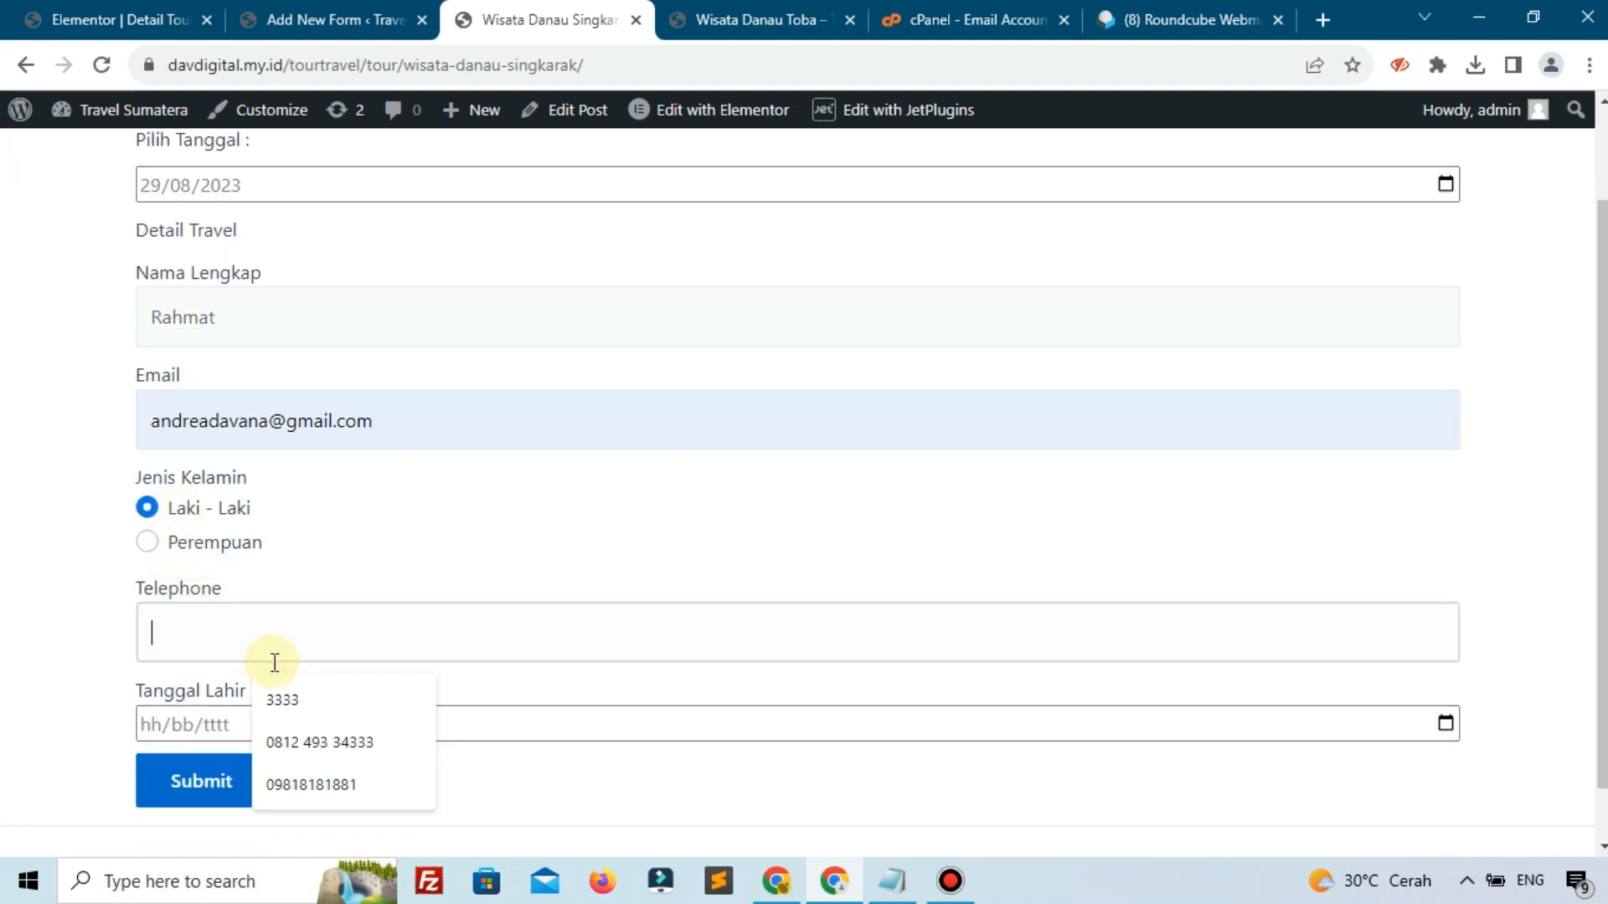
left_click(320, 743)
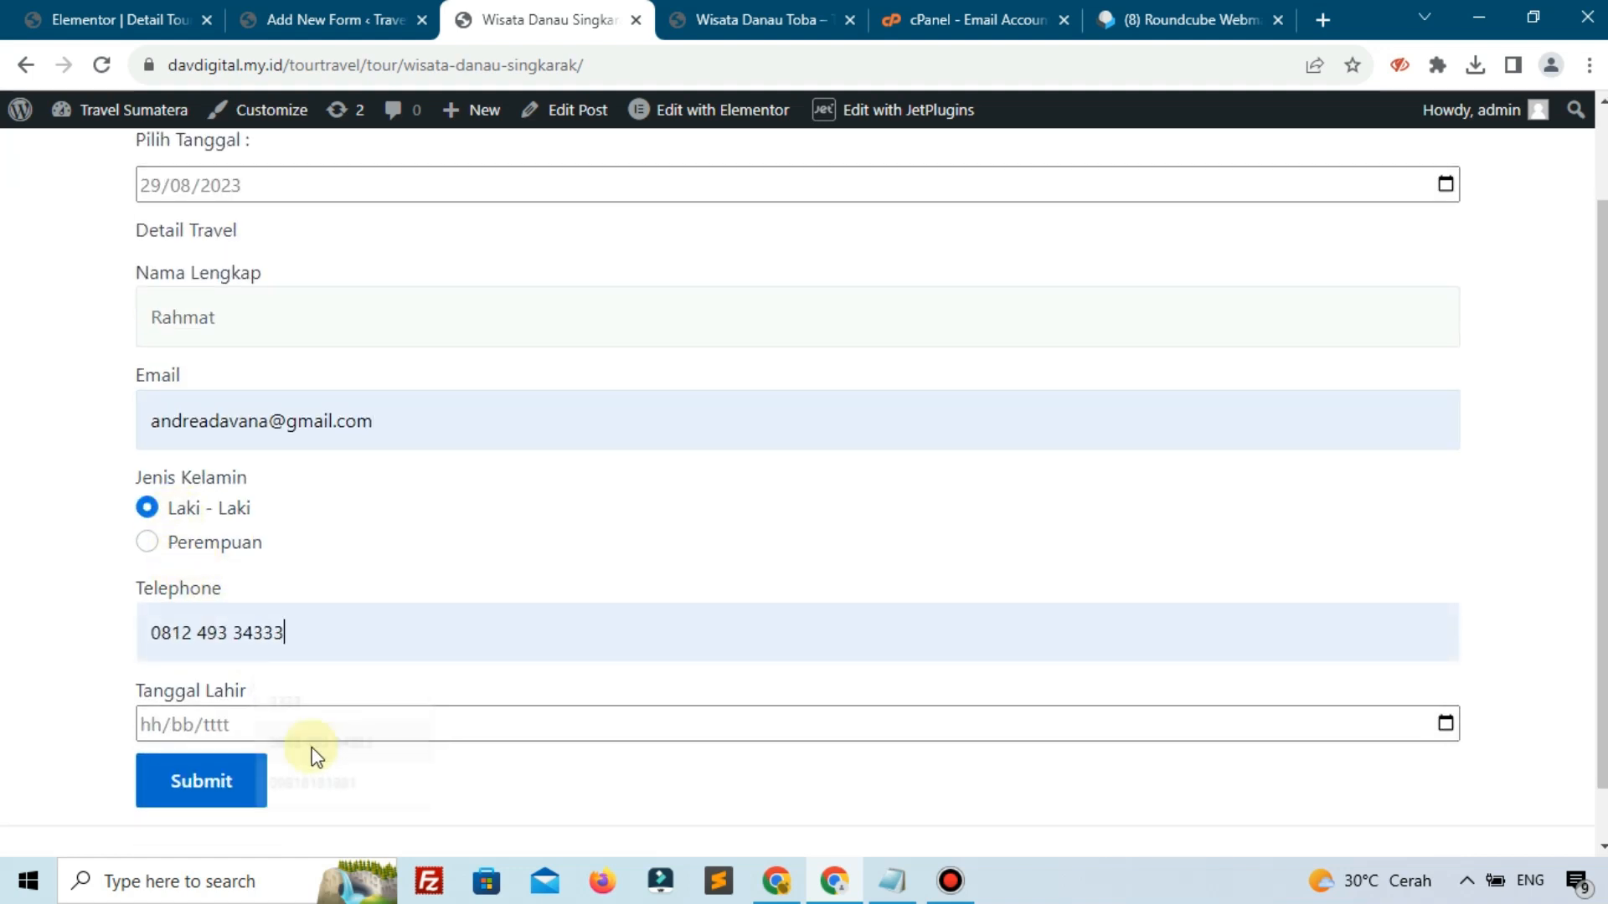
left_click(1445, 722)
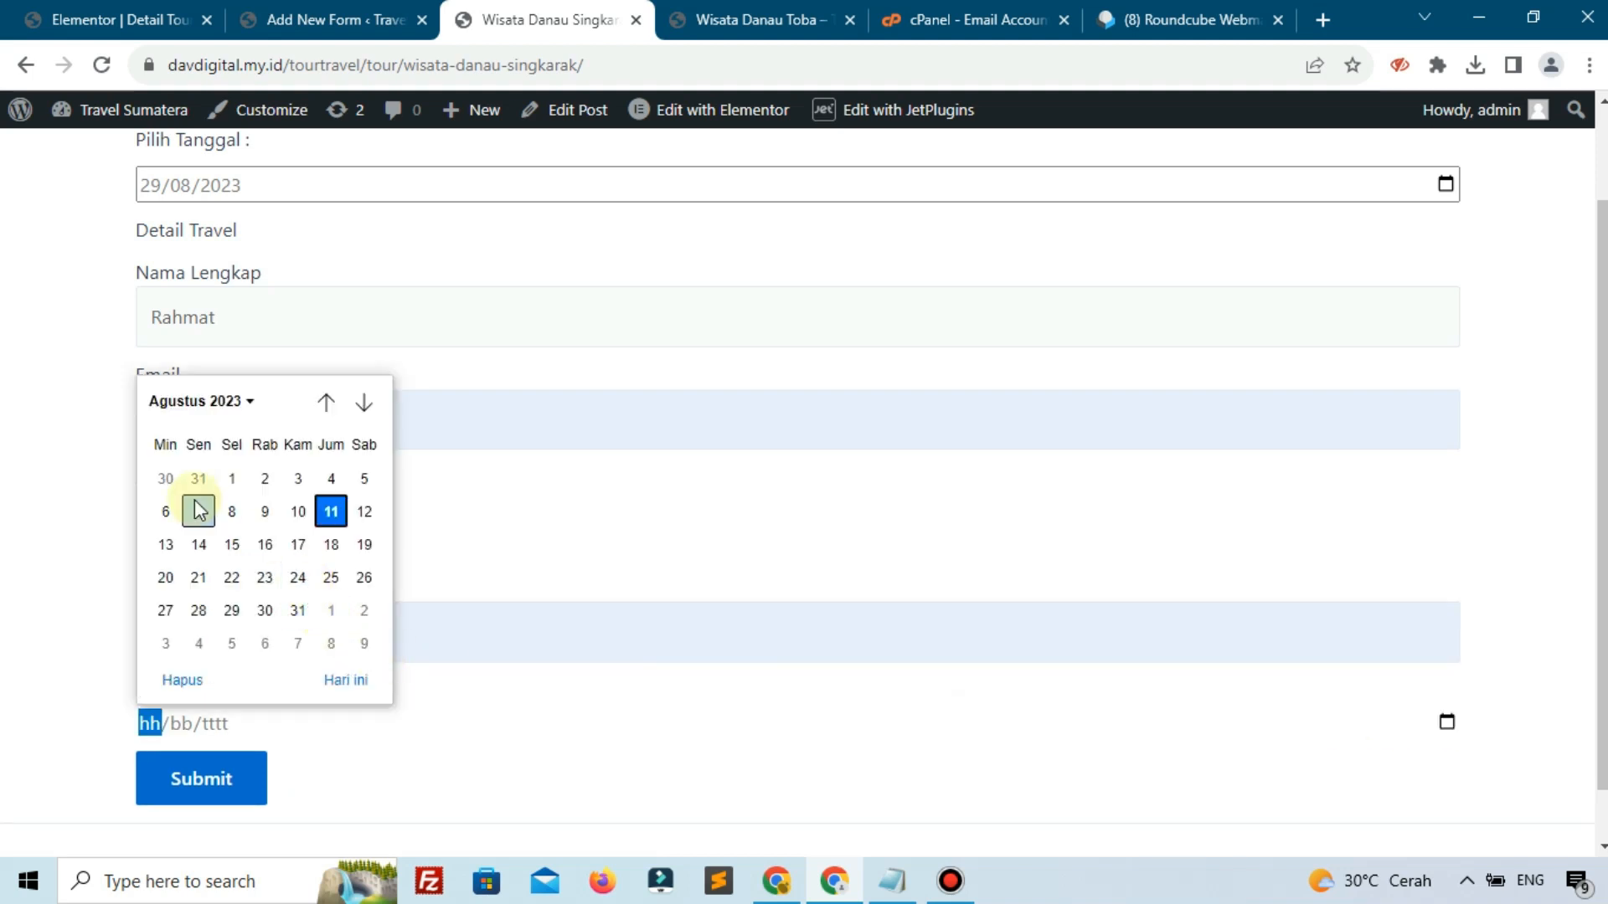
left_click(198, 544)
left_click(224, 783)
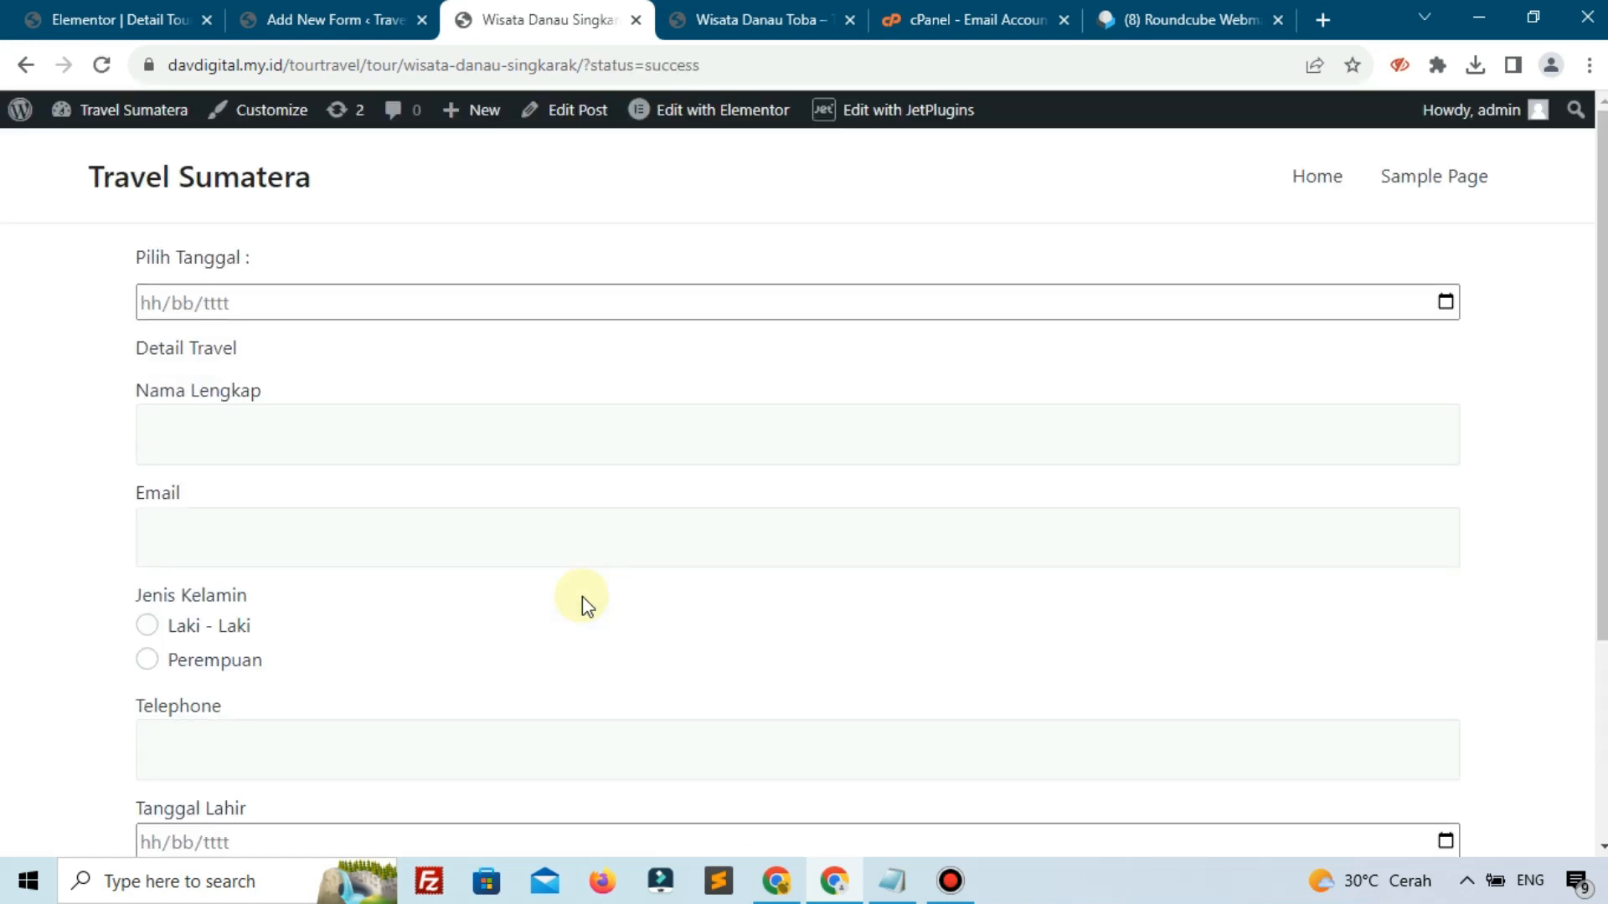
- Refresh the Roundcube inbox and read the newest "Pesanan Baru" message
left_click(1124, 3)
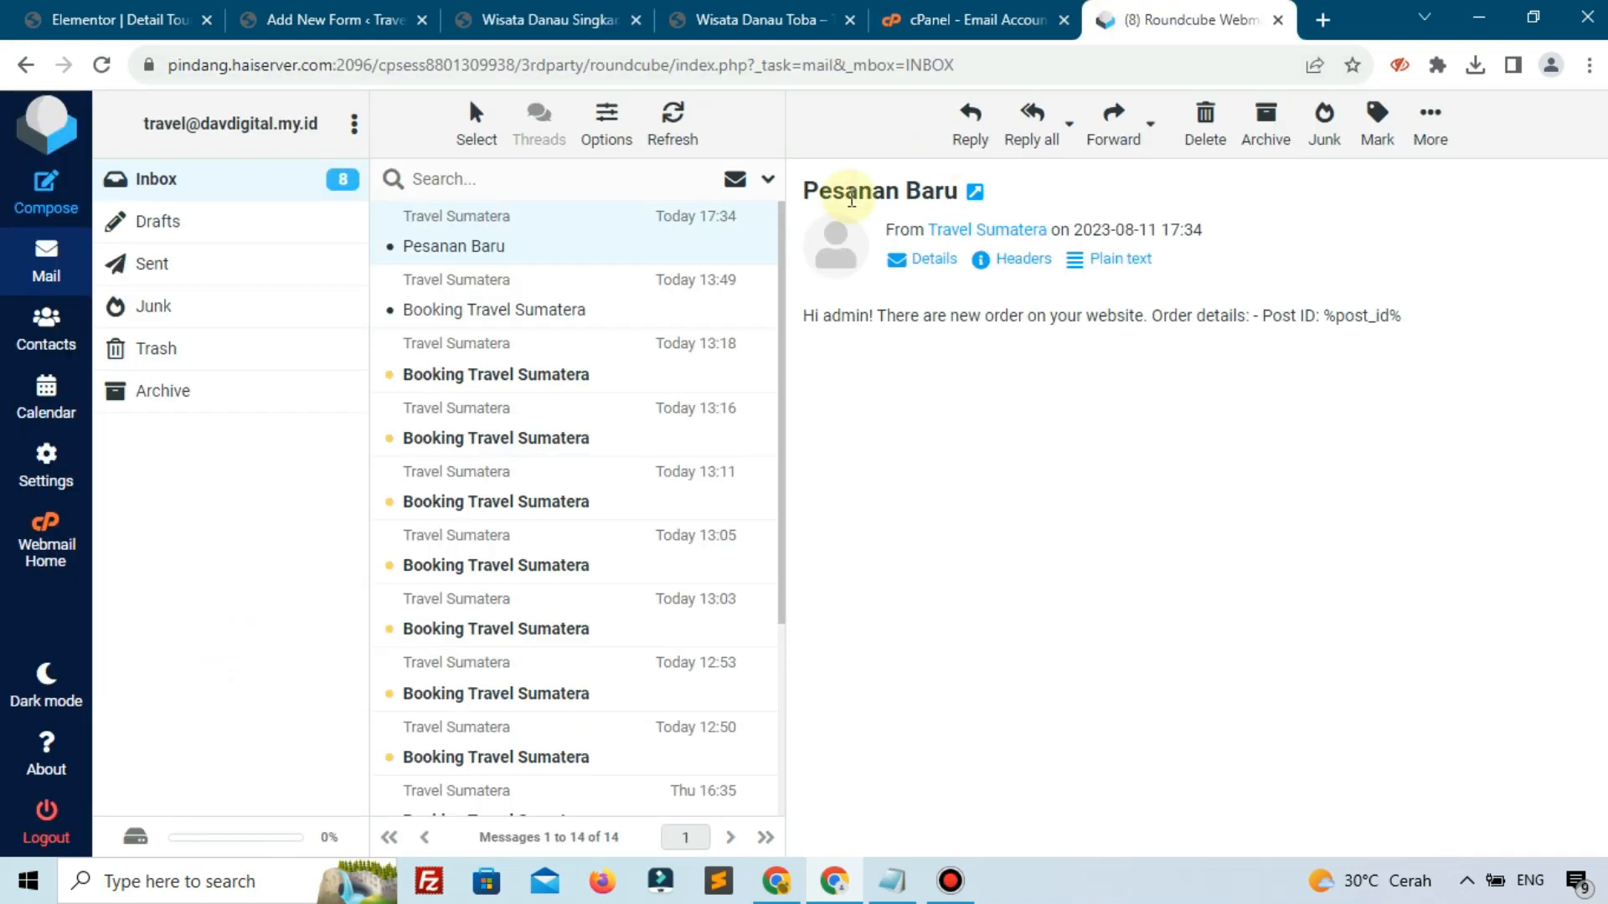
left_click(279, 178)
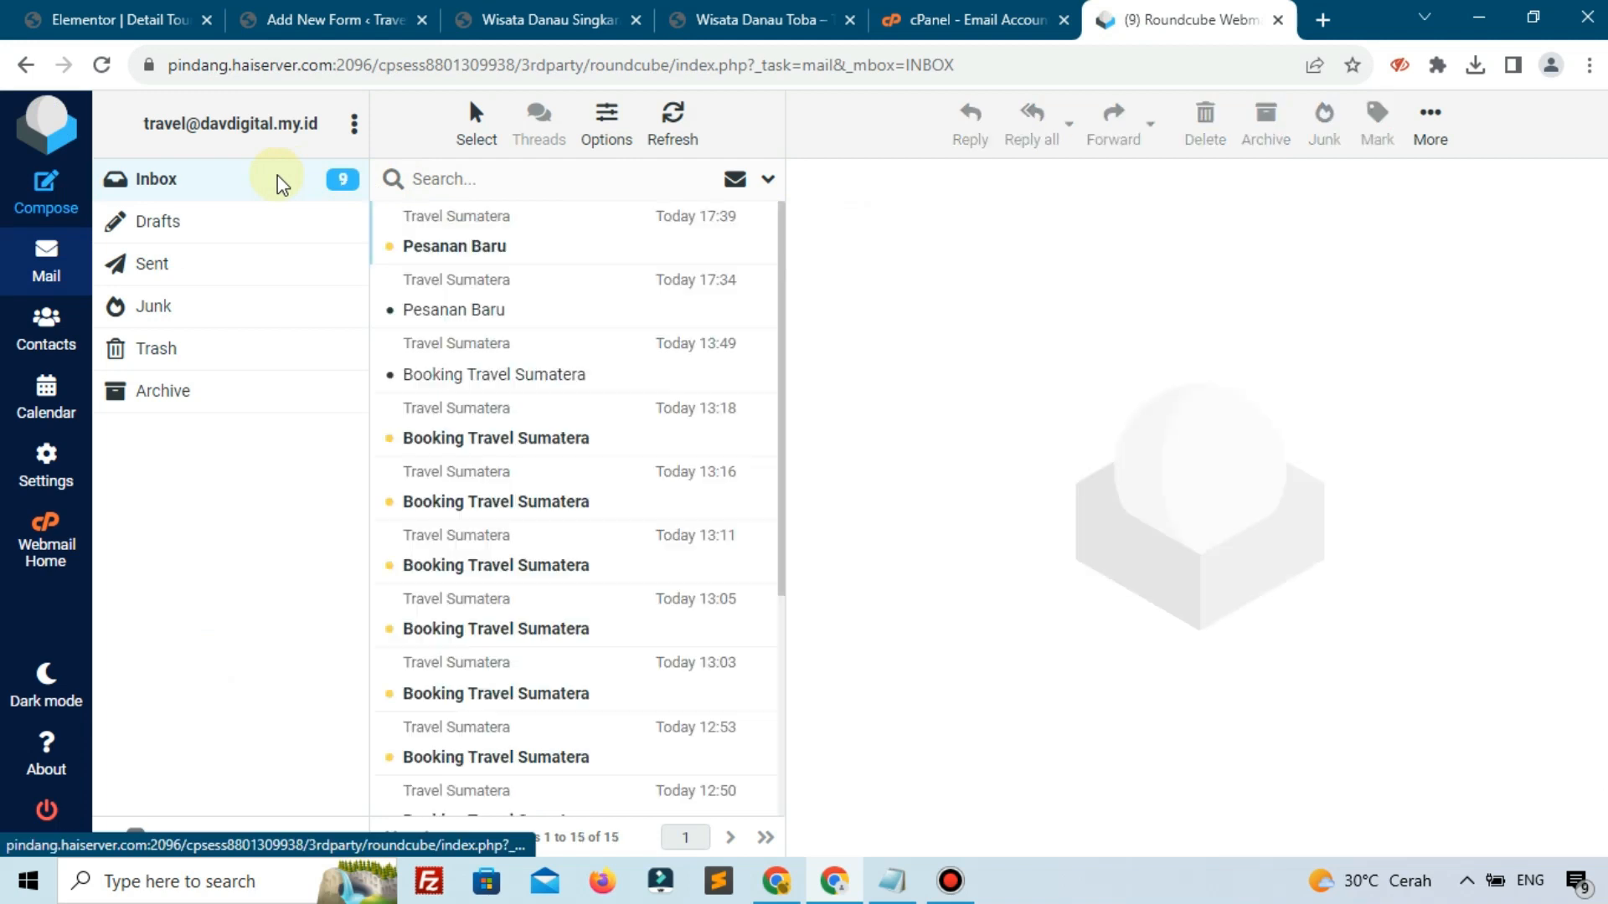
left_click(536, 249)
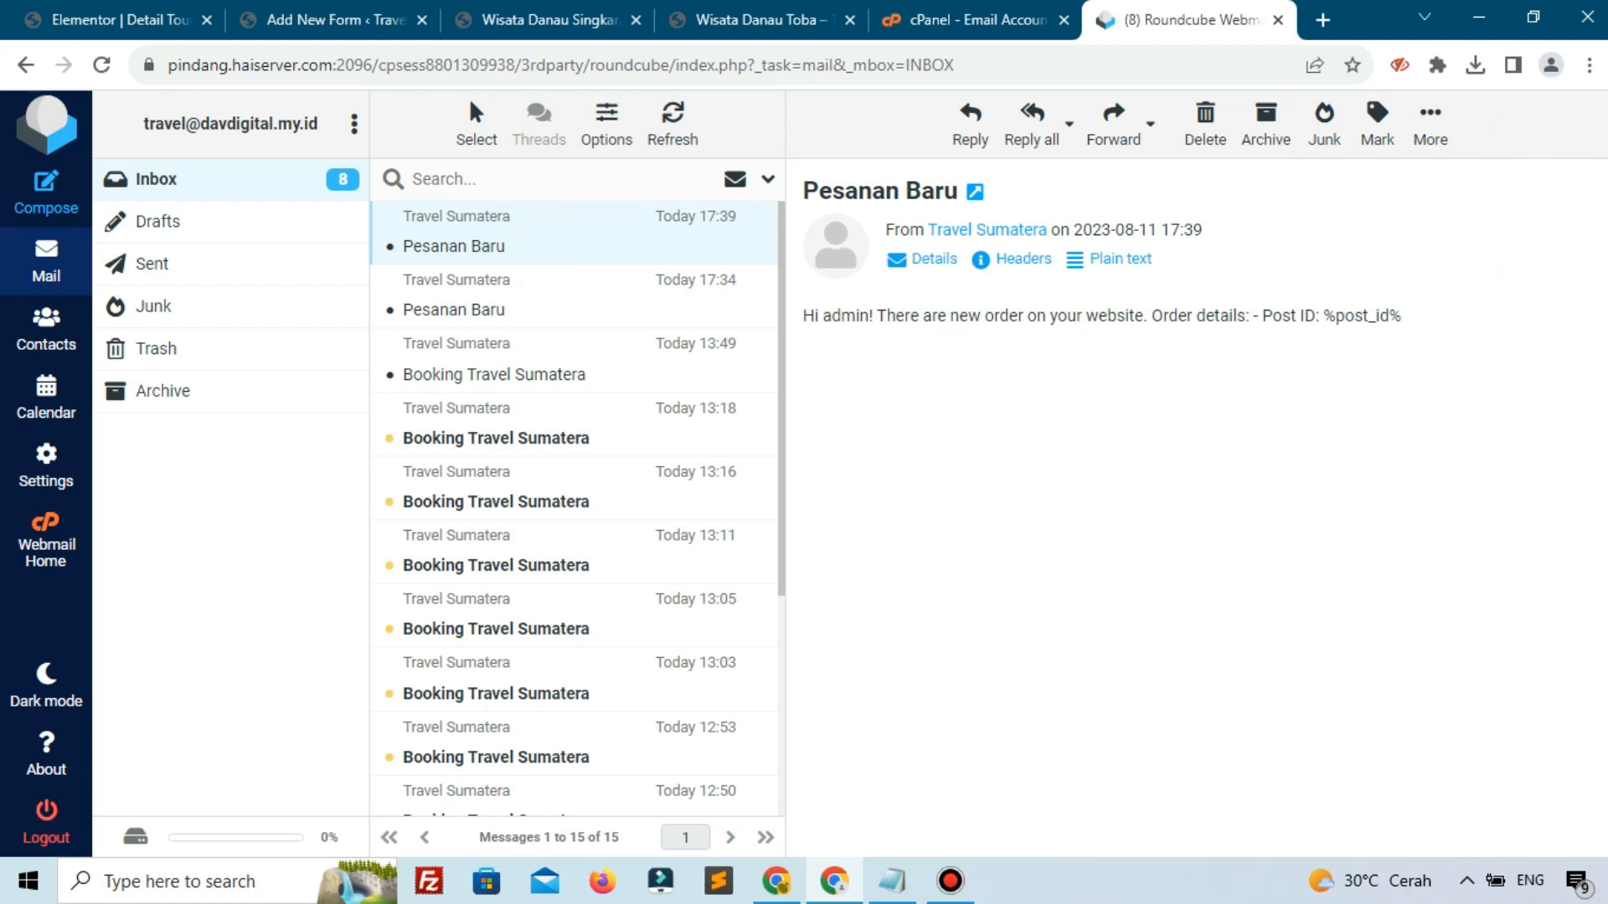
- Switch to the customer's Gmail inbox, look for the booking email, and close that window
key("alt+Tab")
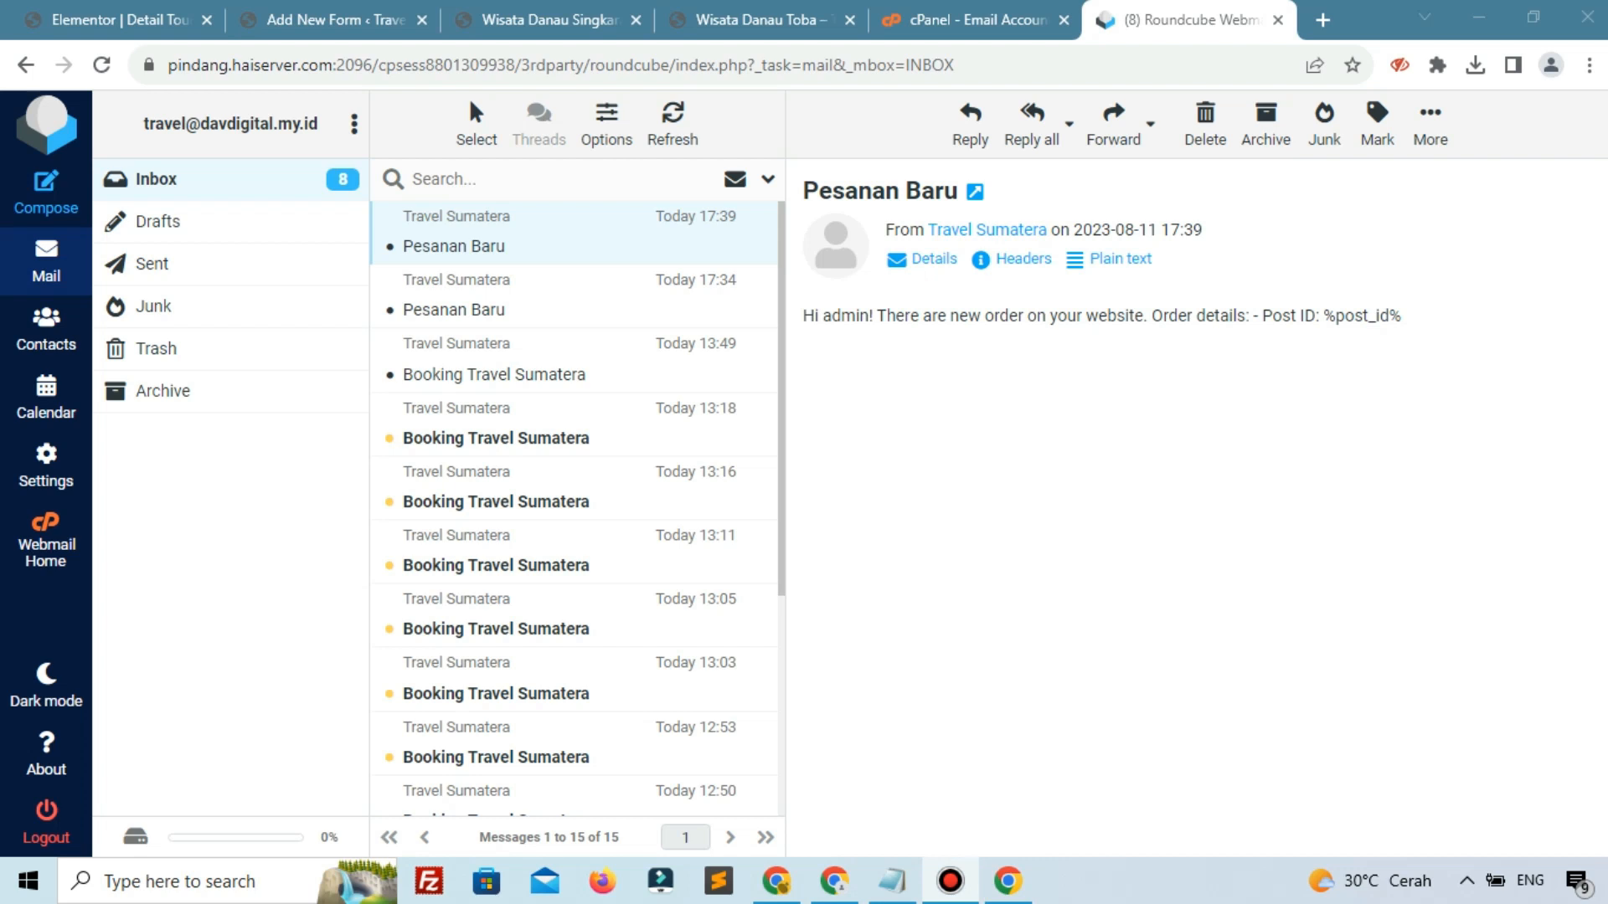
key("alt+Tab")
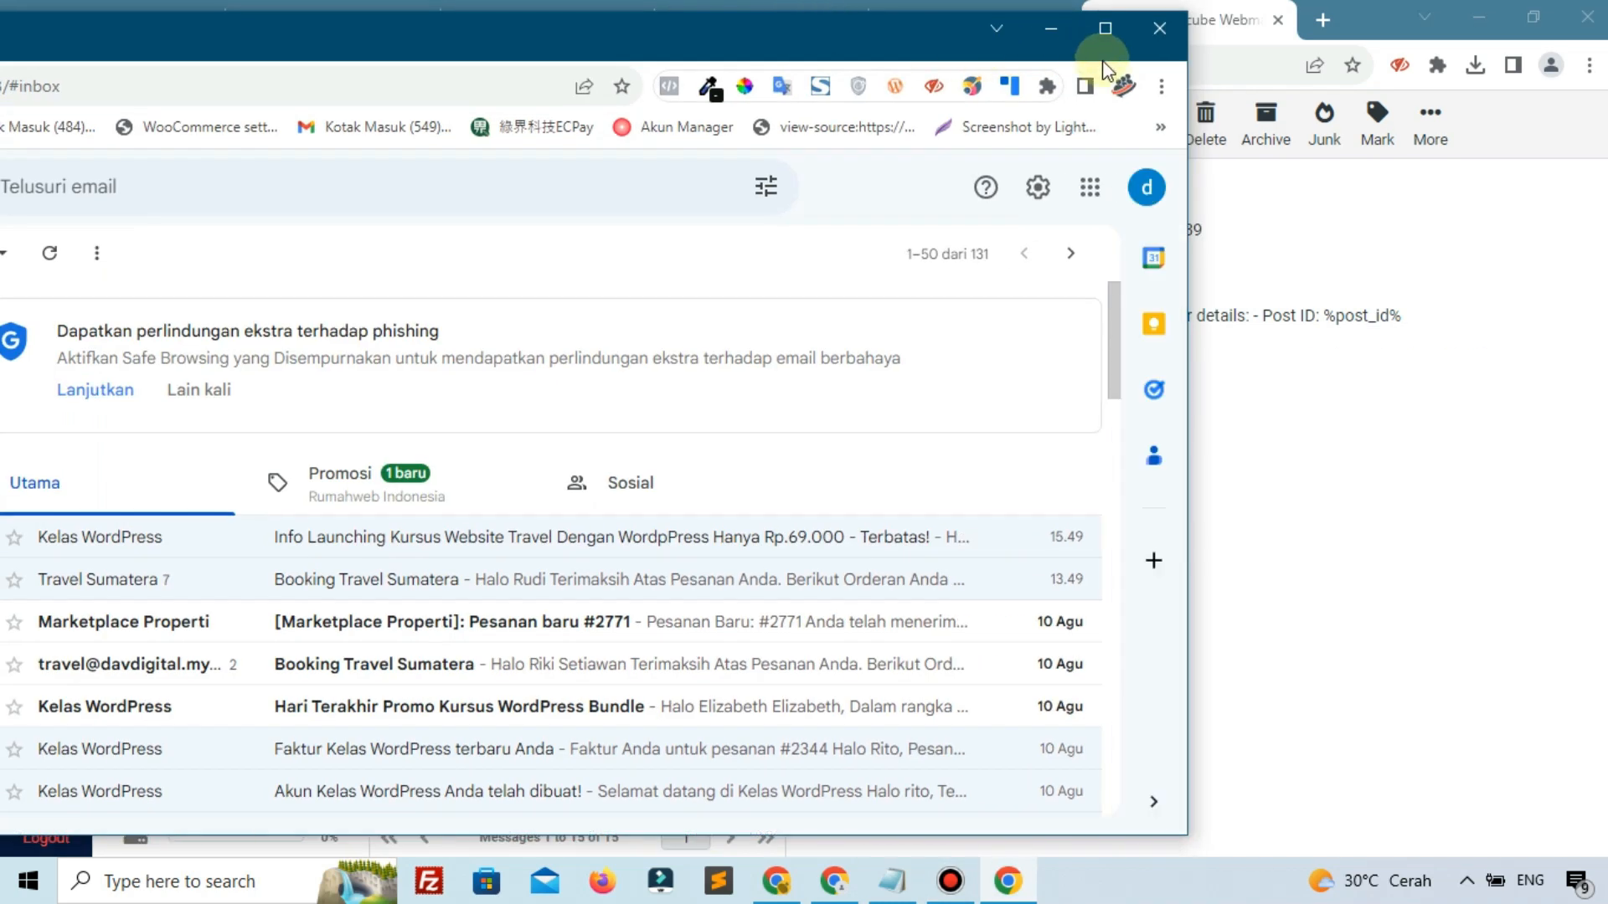
left_click(1110, 34)
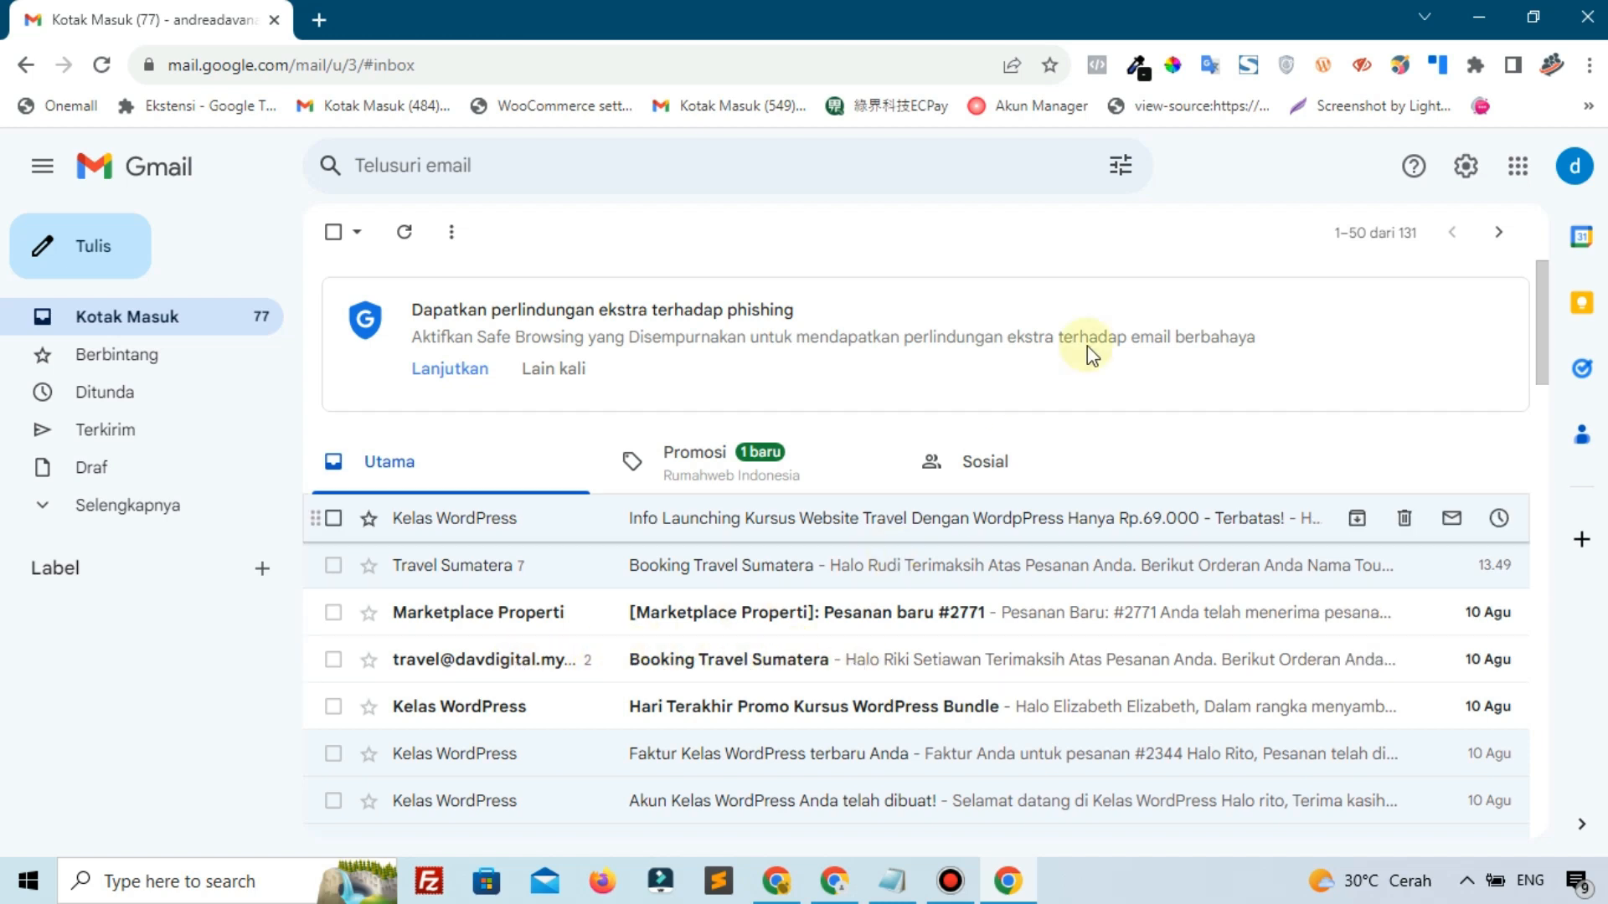
left_click(1587, 17)
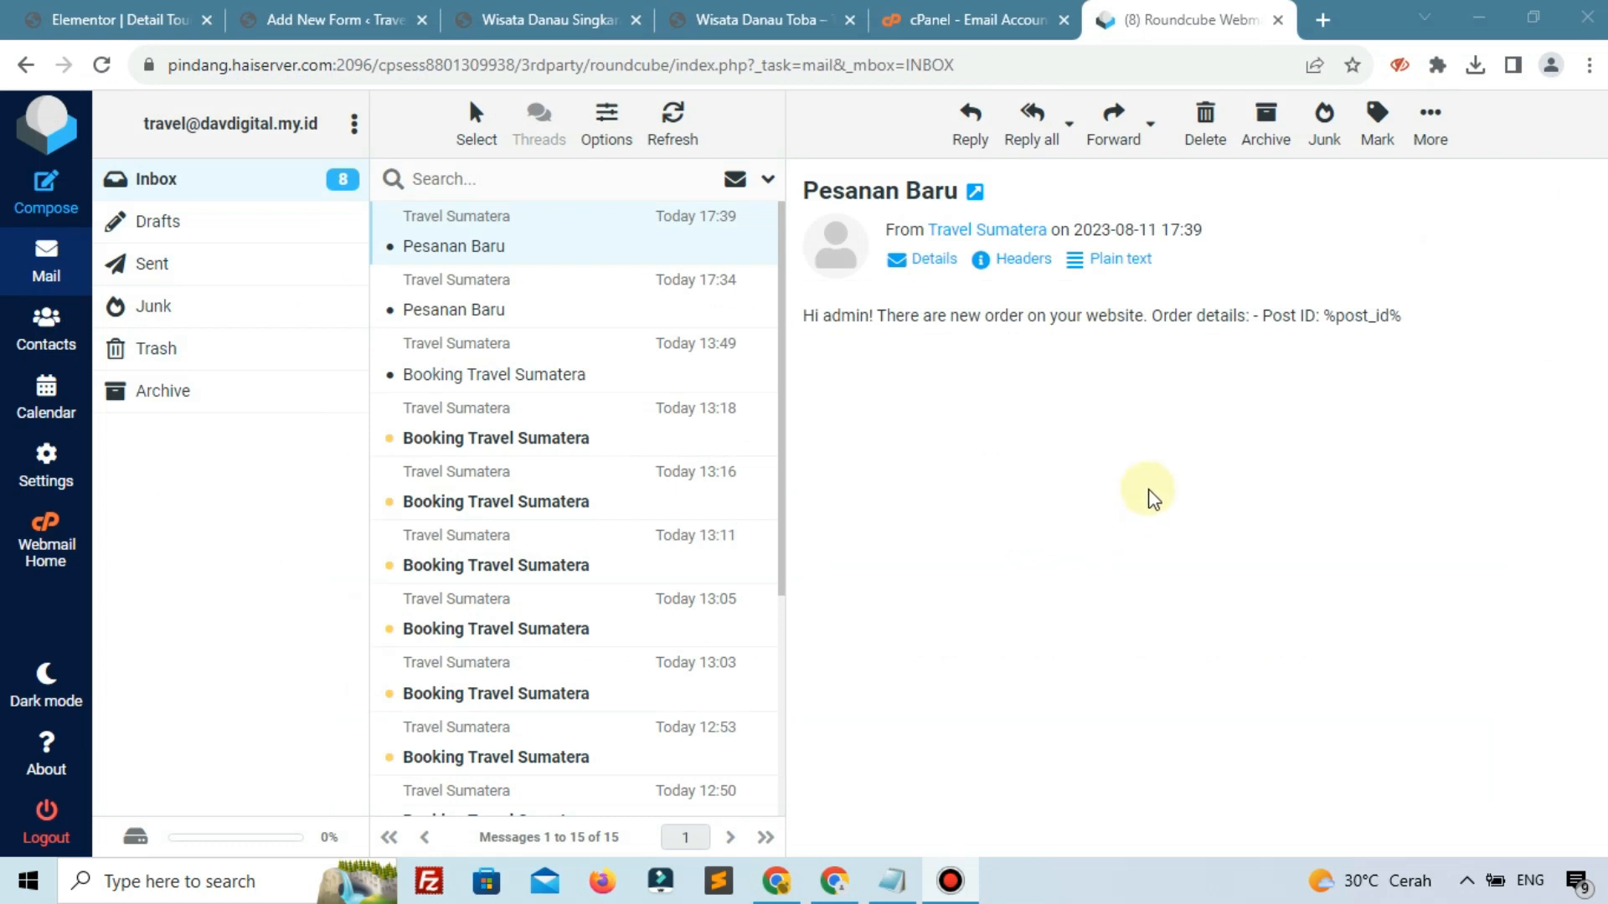
- Close the cPanel, Roundcube, Wisata Danau Toba and form editor pages, keeping the Elementor and Wisata Danau Singkarak pages open
left_click(1064, 19)
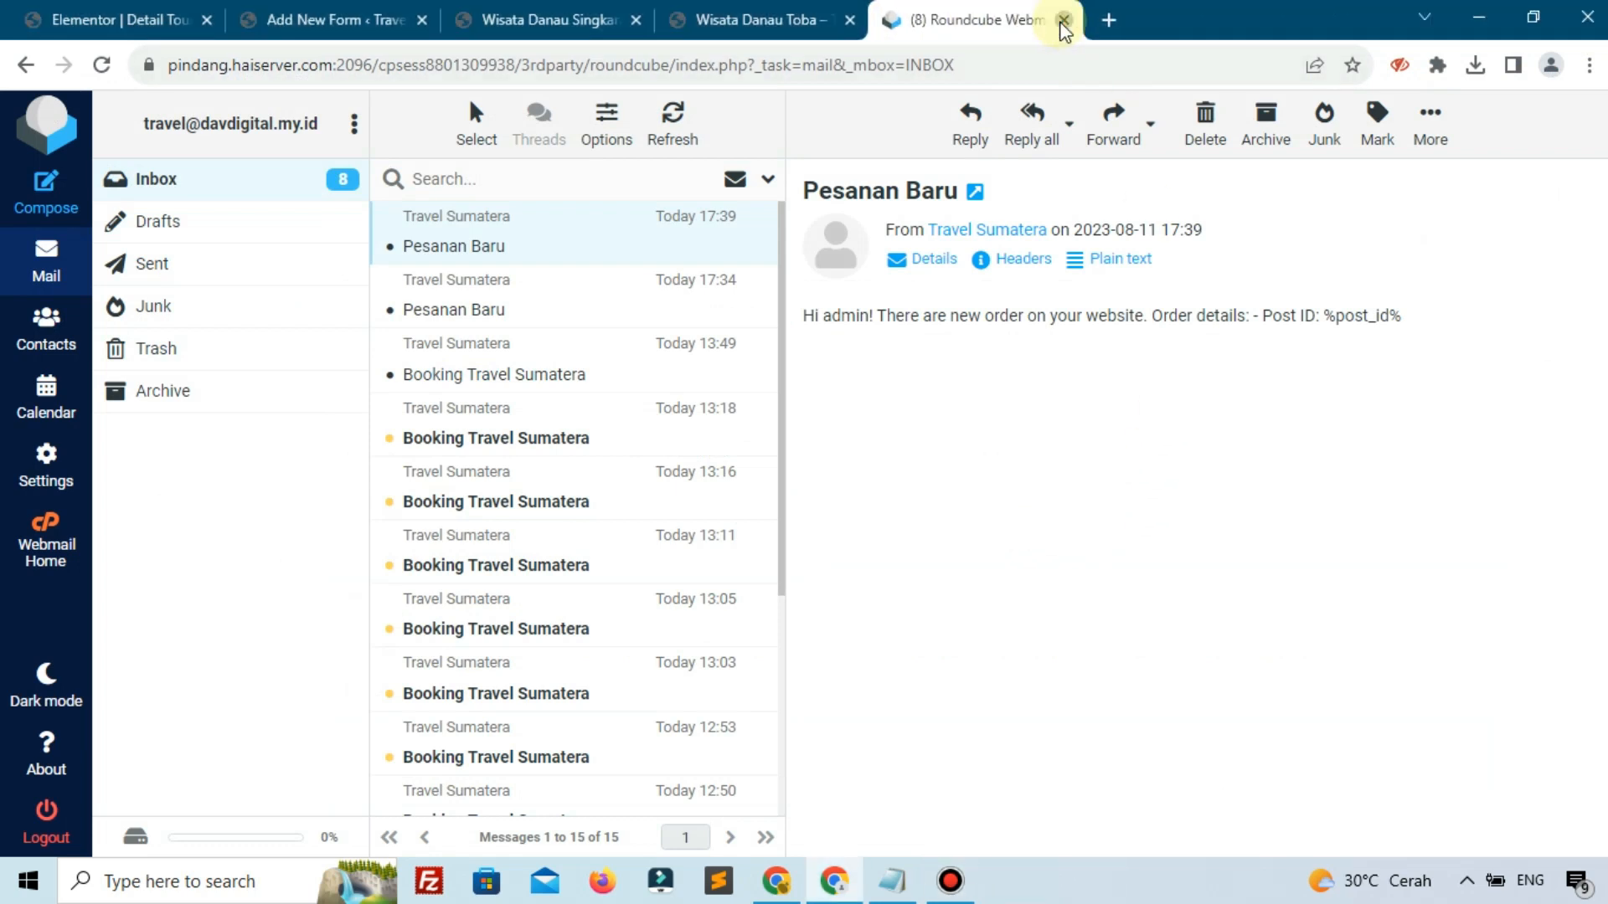
left_click(1063, 19)
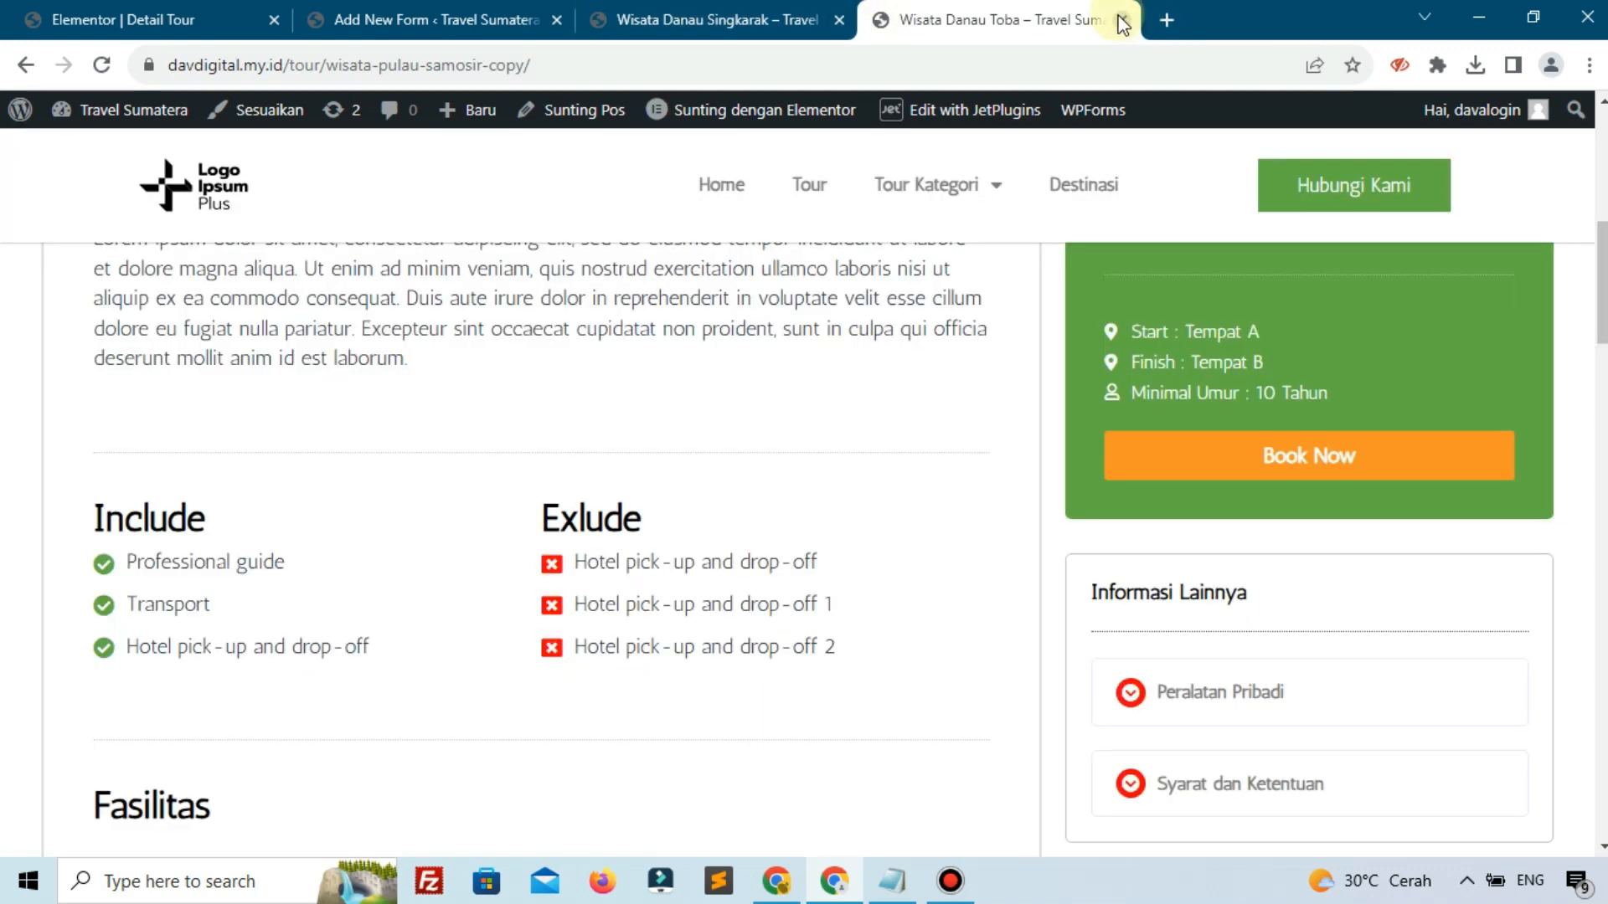
left_click(1122, 20)
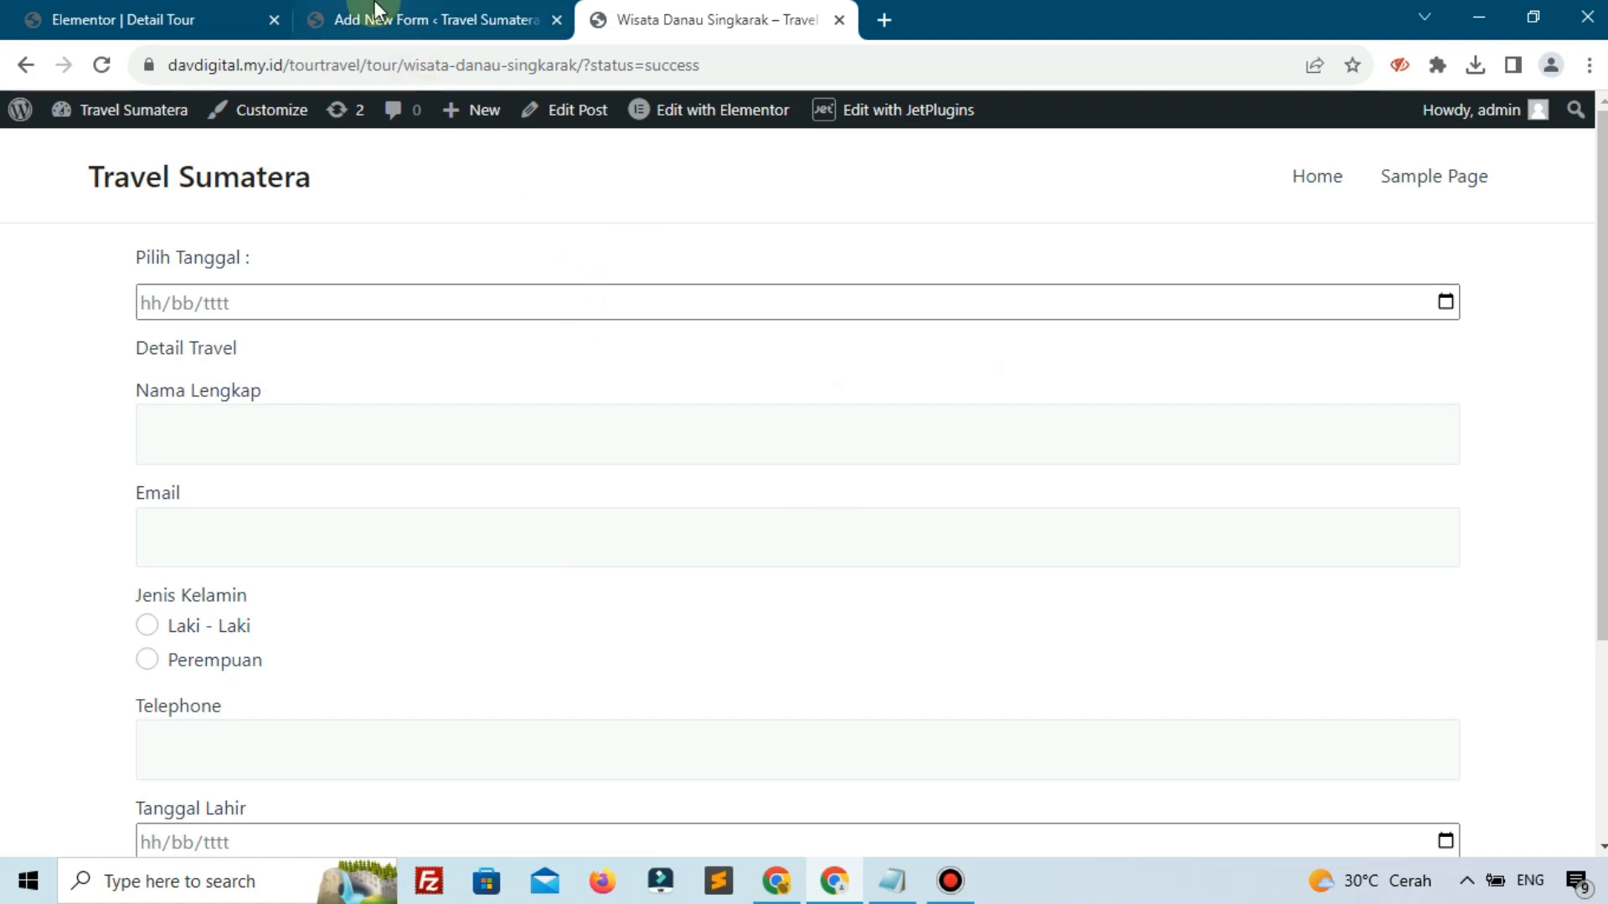
left_click(523, 23)
left_click(555, 20)
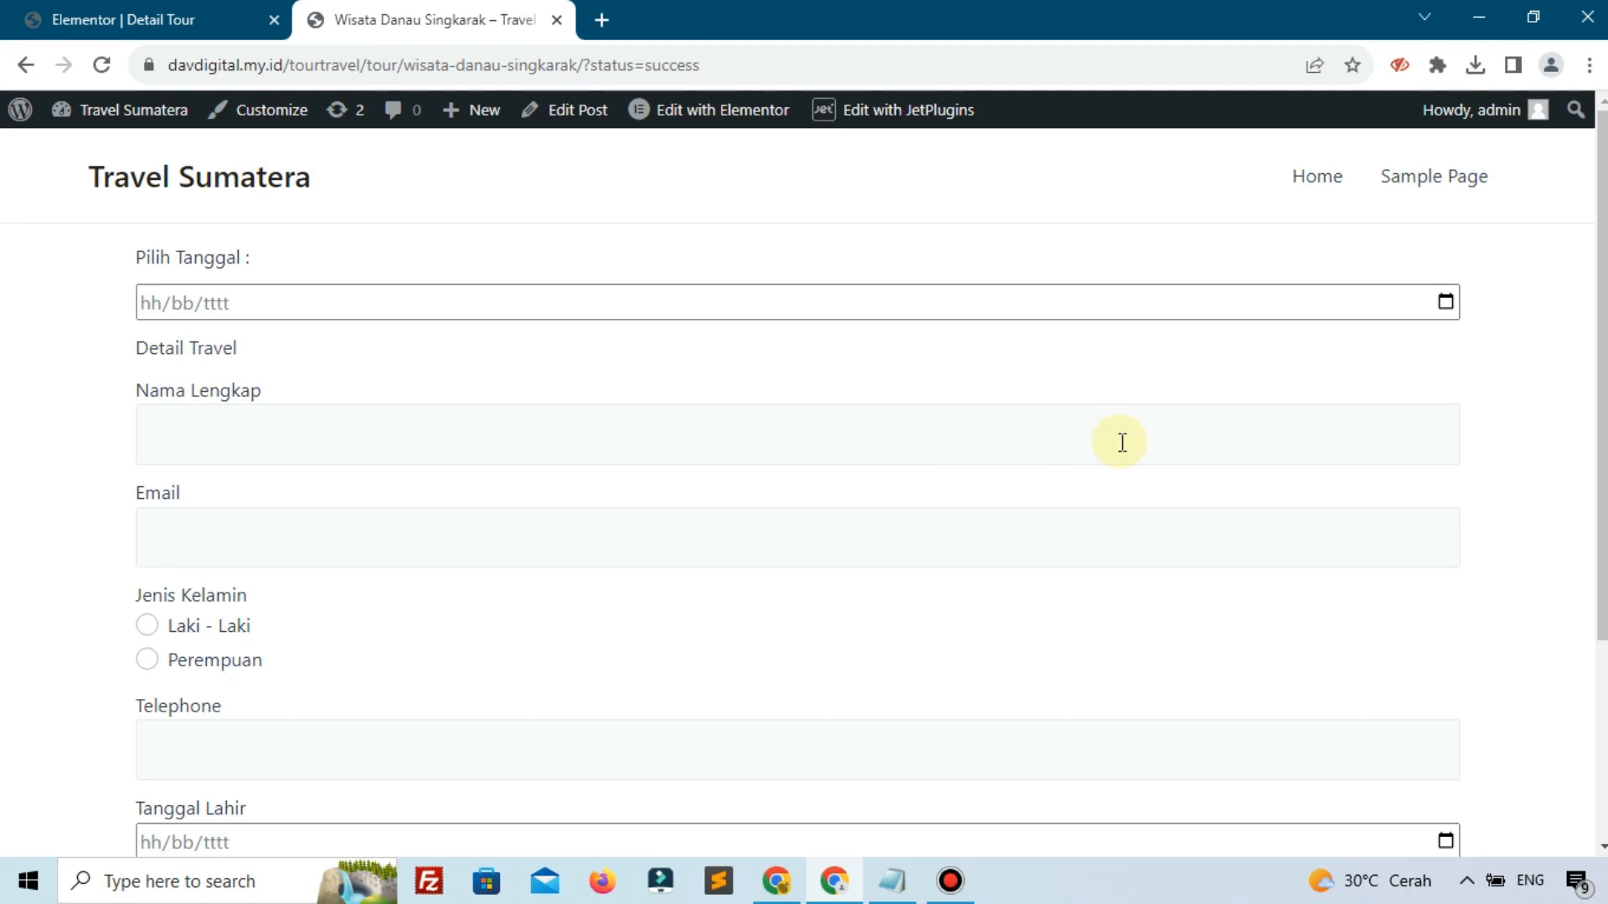
- View the Detail Tour template in Elementor, and move the Wisata Danau Singkarak browser tab ahead of it
left_click(126, 19)
scroll(804, 331, "up", 6)
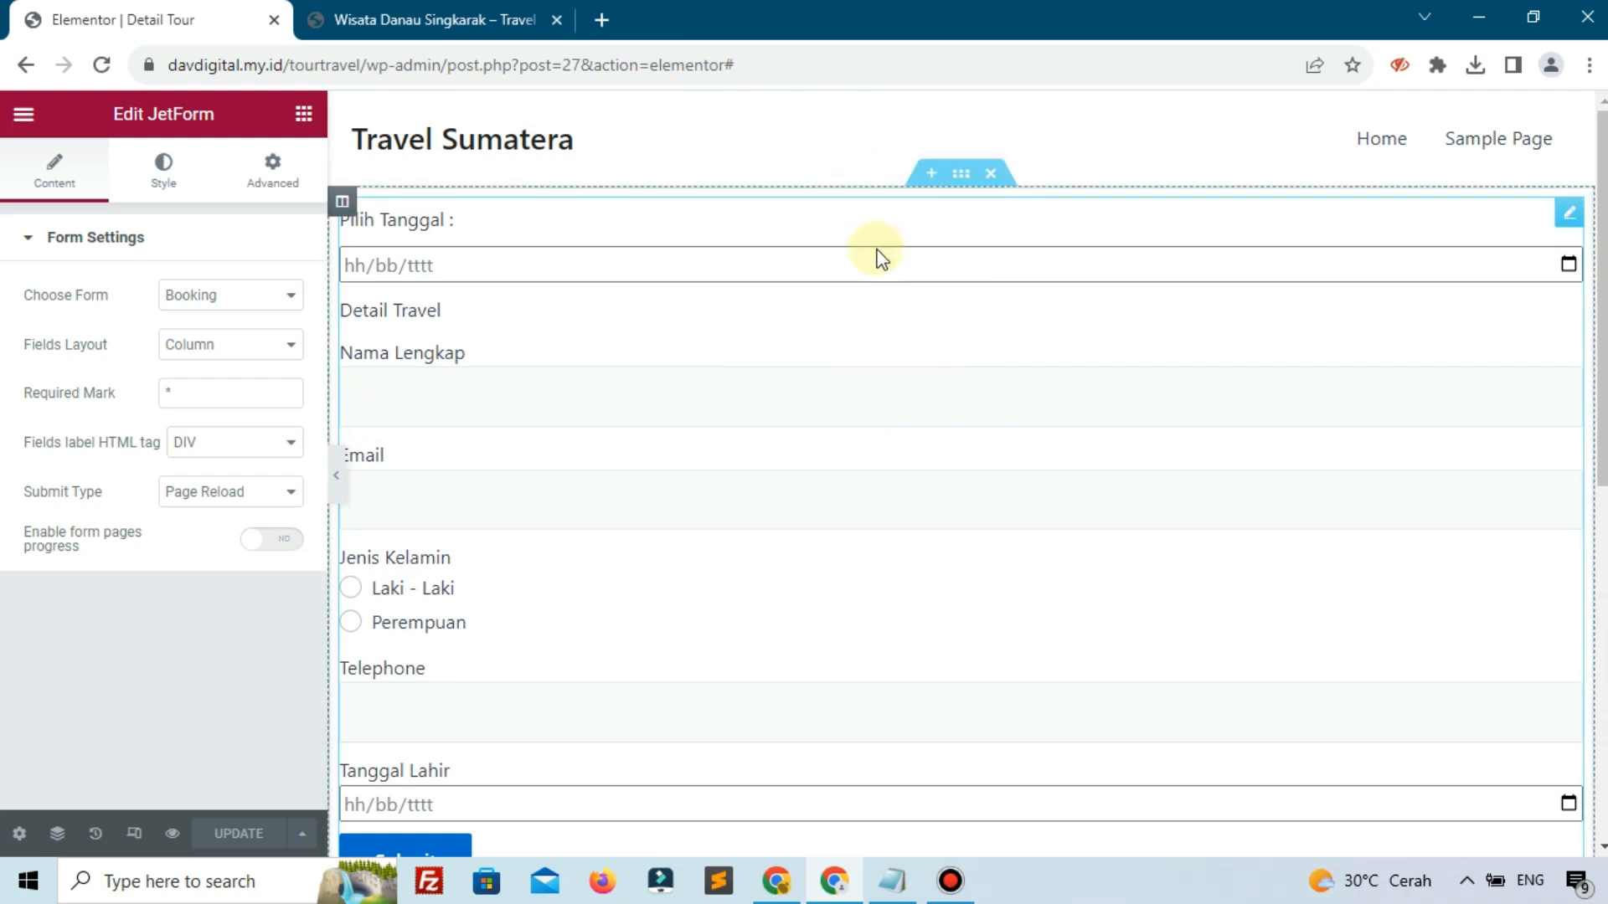
left_click(433, 17)
left_click_drag(433, 17, 150, 19)
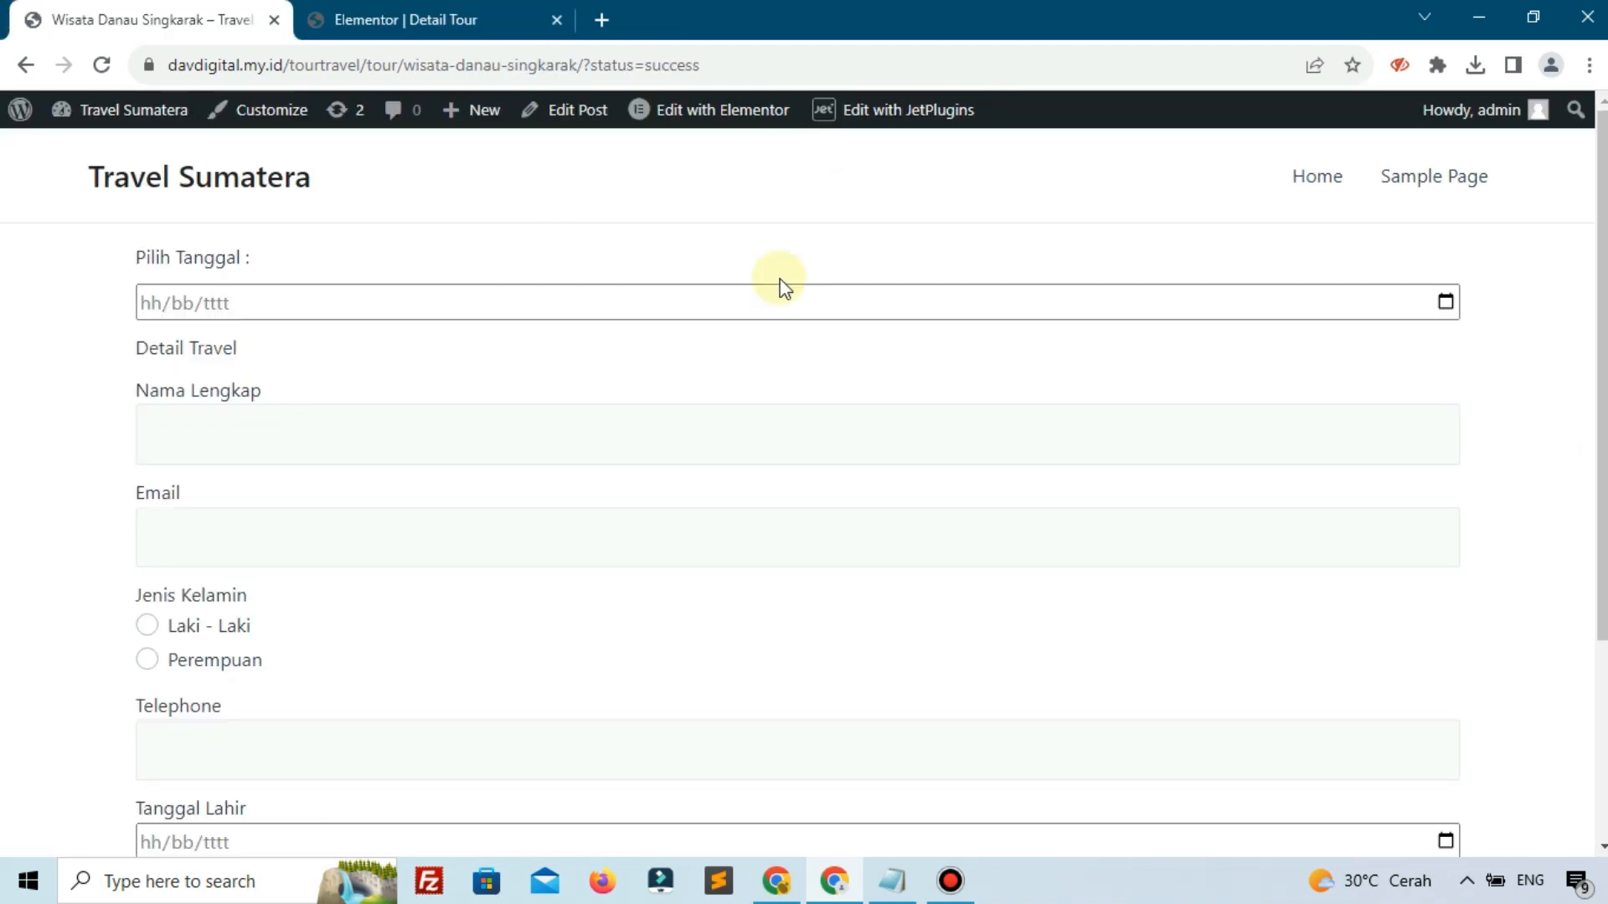
- Reopen the Wisata Danau Singkarak tour from the home page, and put the Elementor browser tab back in first place
left_click(1327, 184)
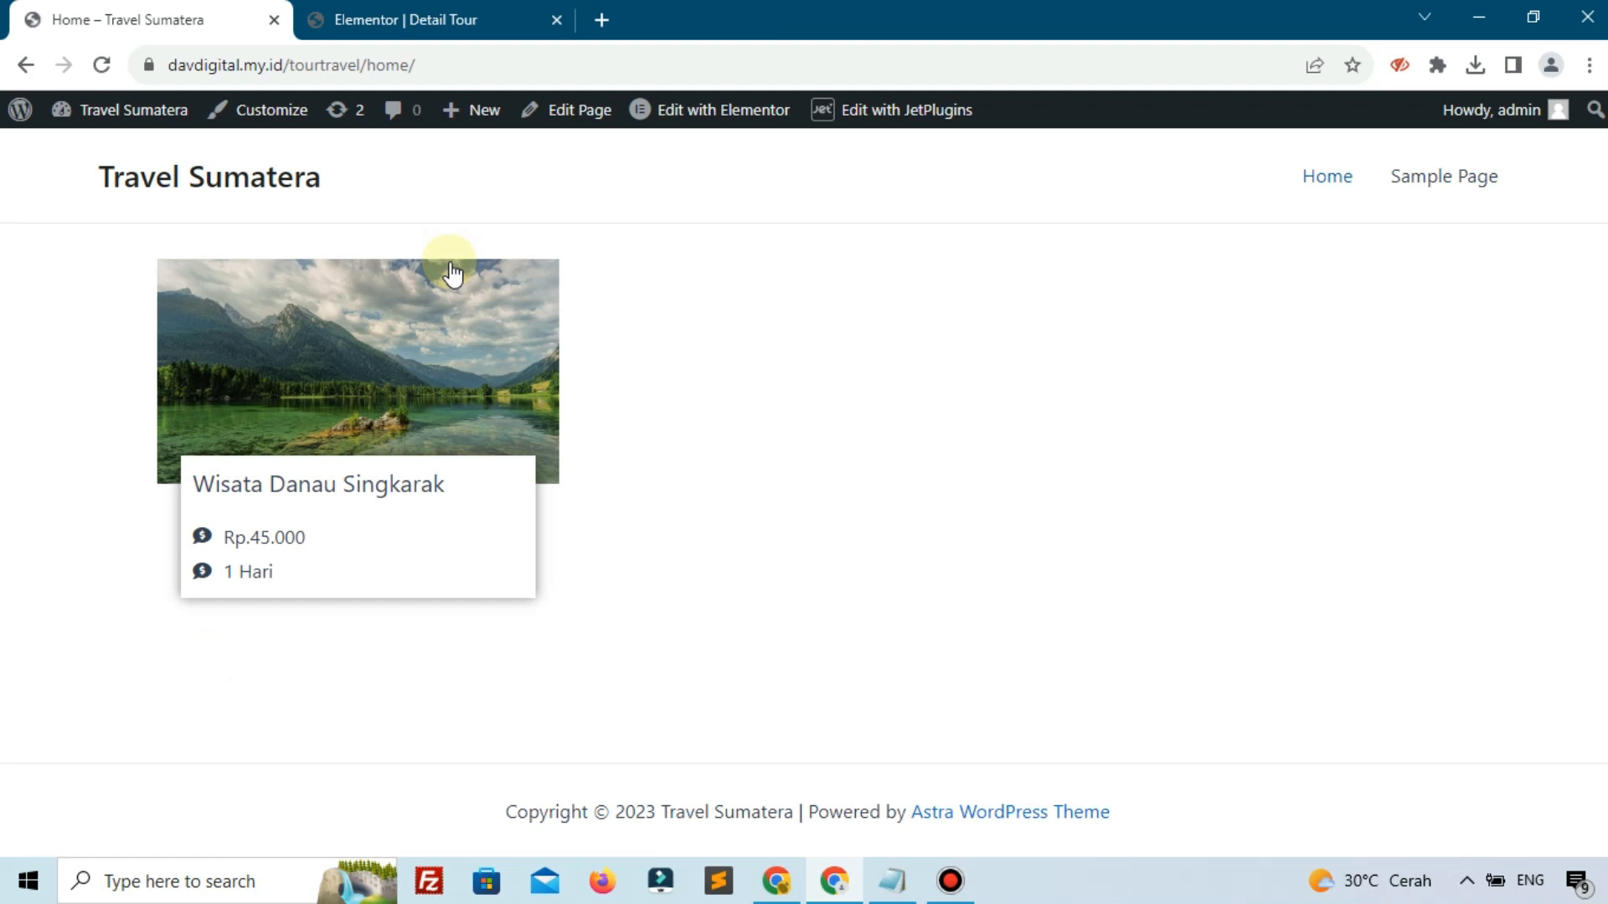
left_click(309, 317)
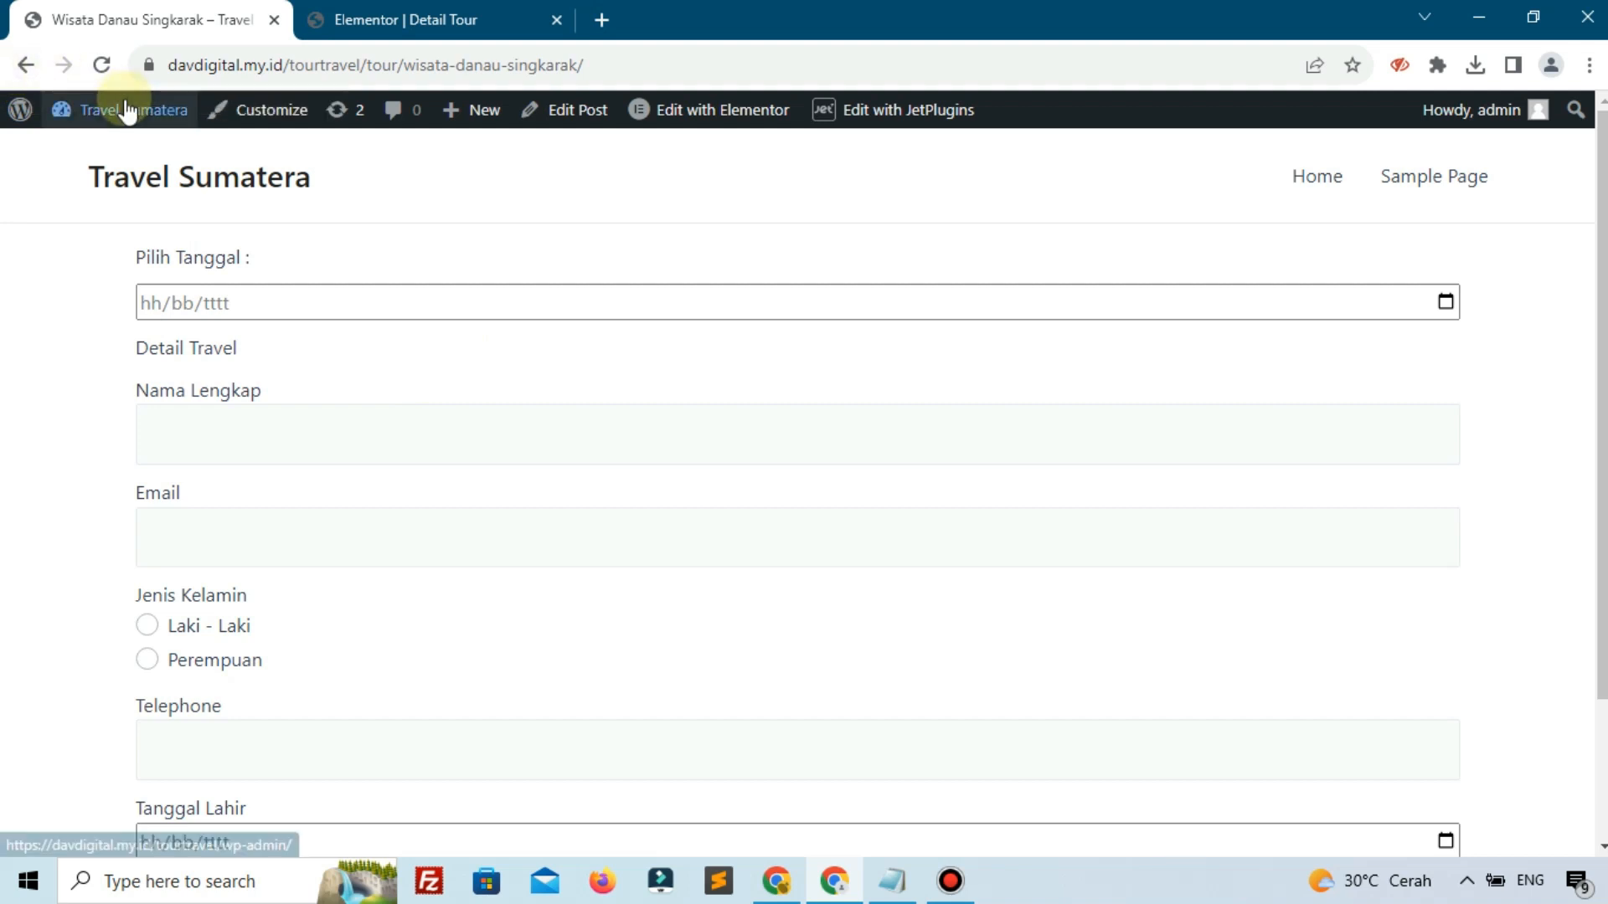
left_click(402, 19)
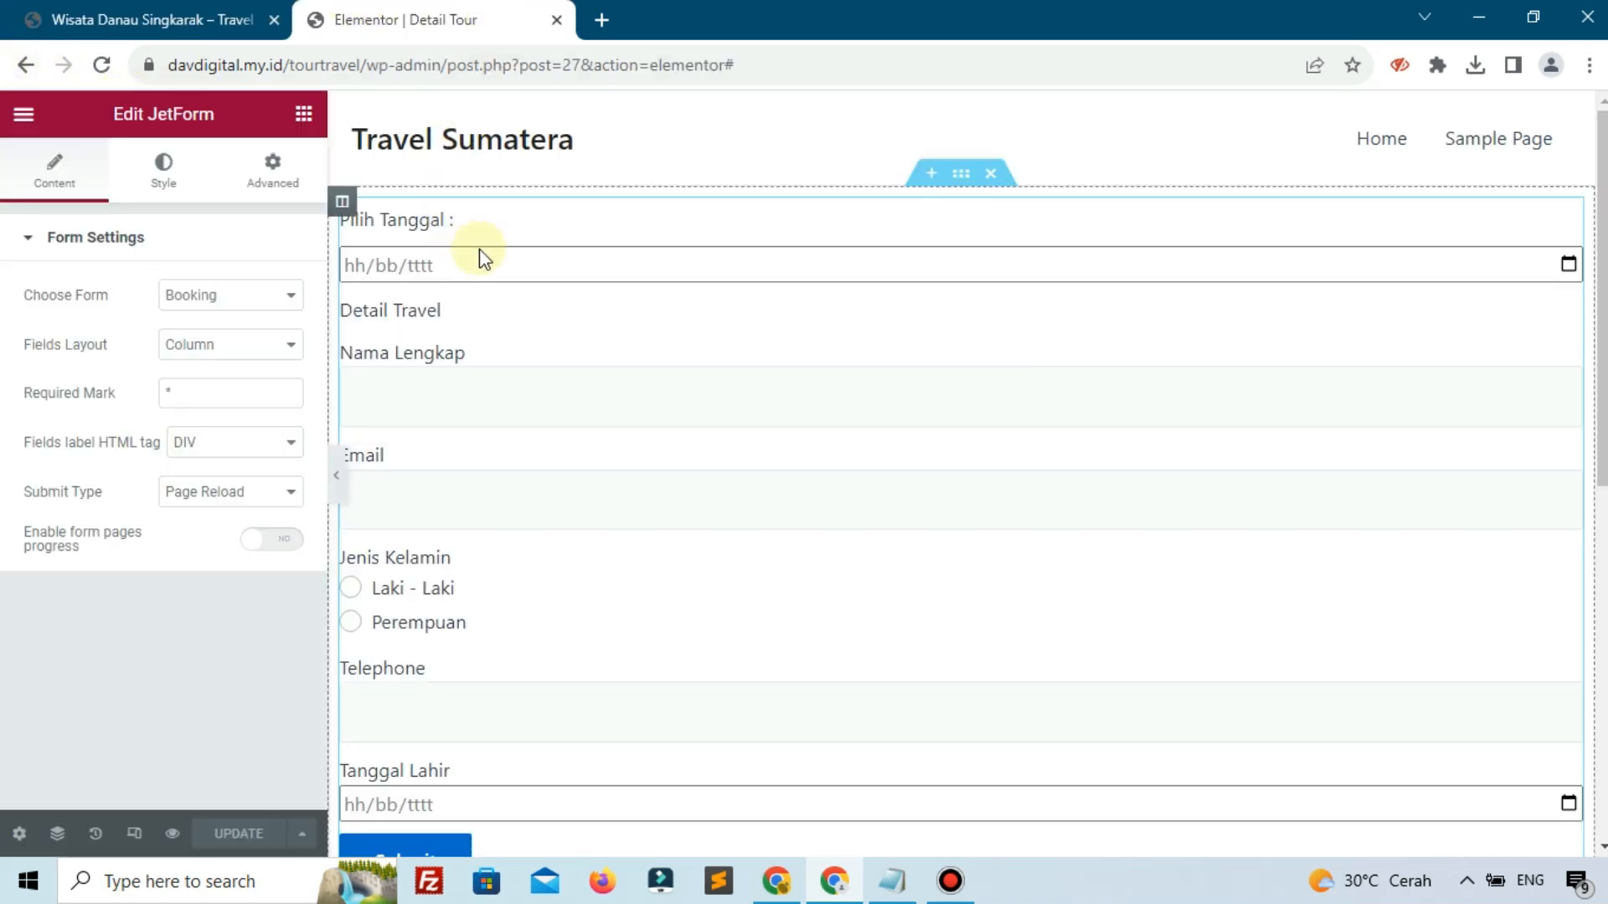
left_click_drag(393, 16, 26, 17)
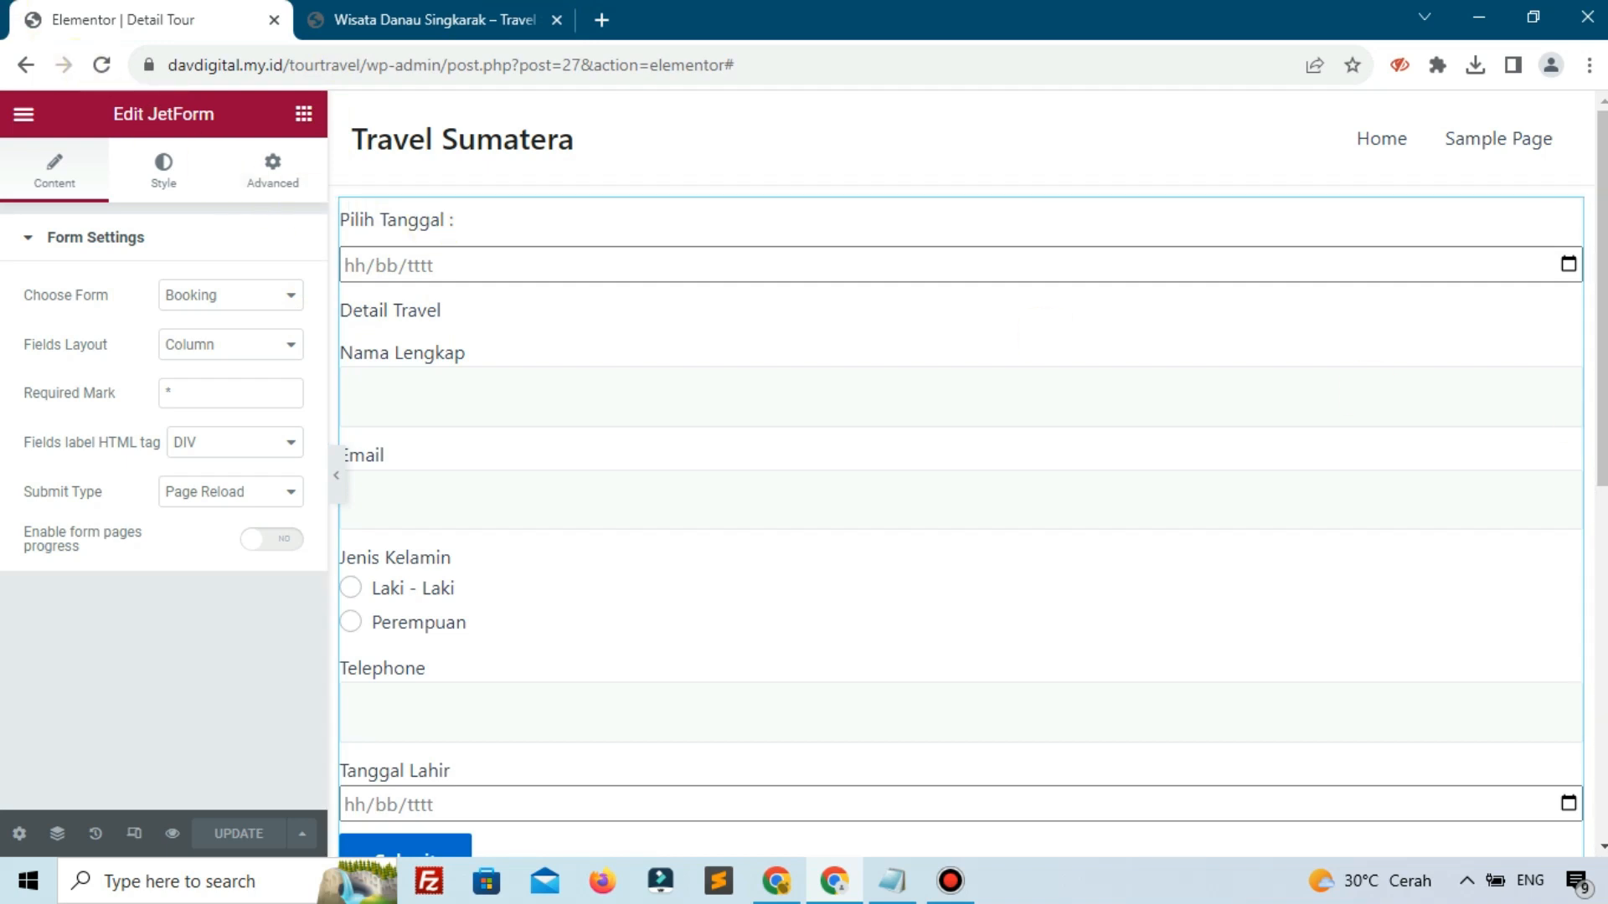
- Open the WordPress dashboard from the Wisata Danau Singkarak page in a separate browser tab and place that tab first
left_click(423, 19)
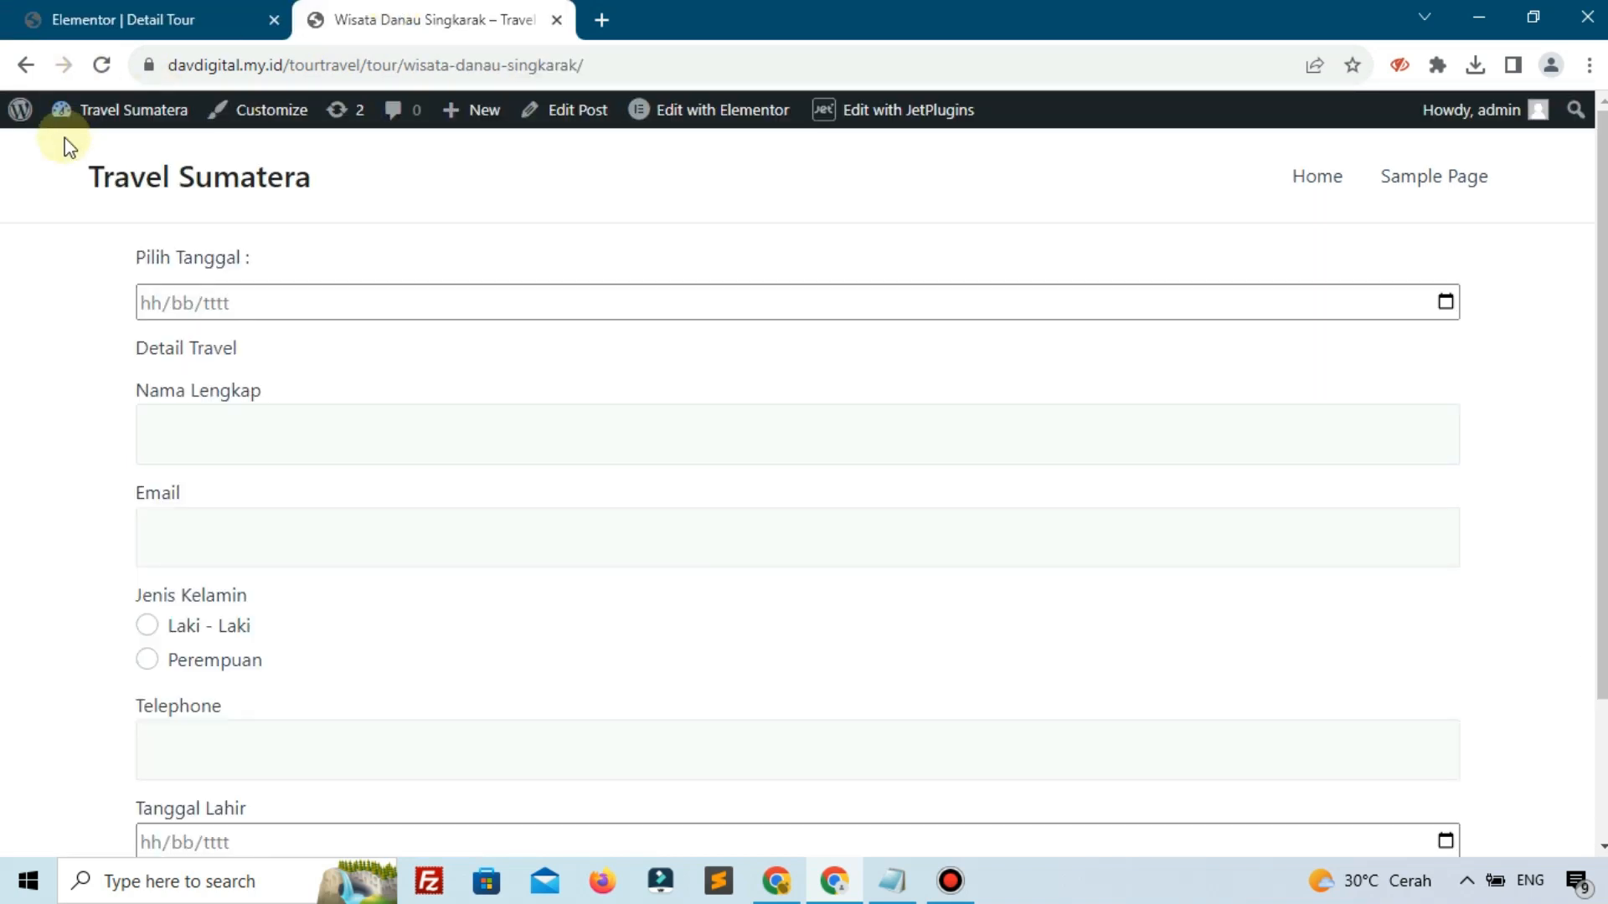
mouse_move(132, 126)
right_click(106, 160)
left_click(156, 165)
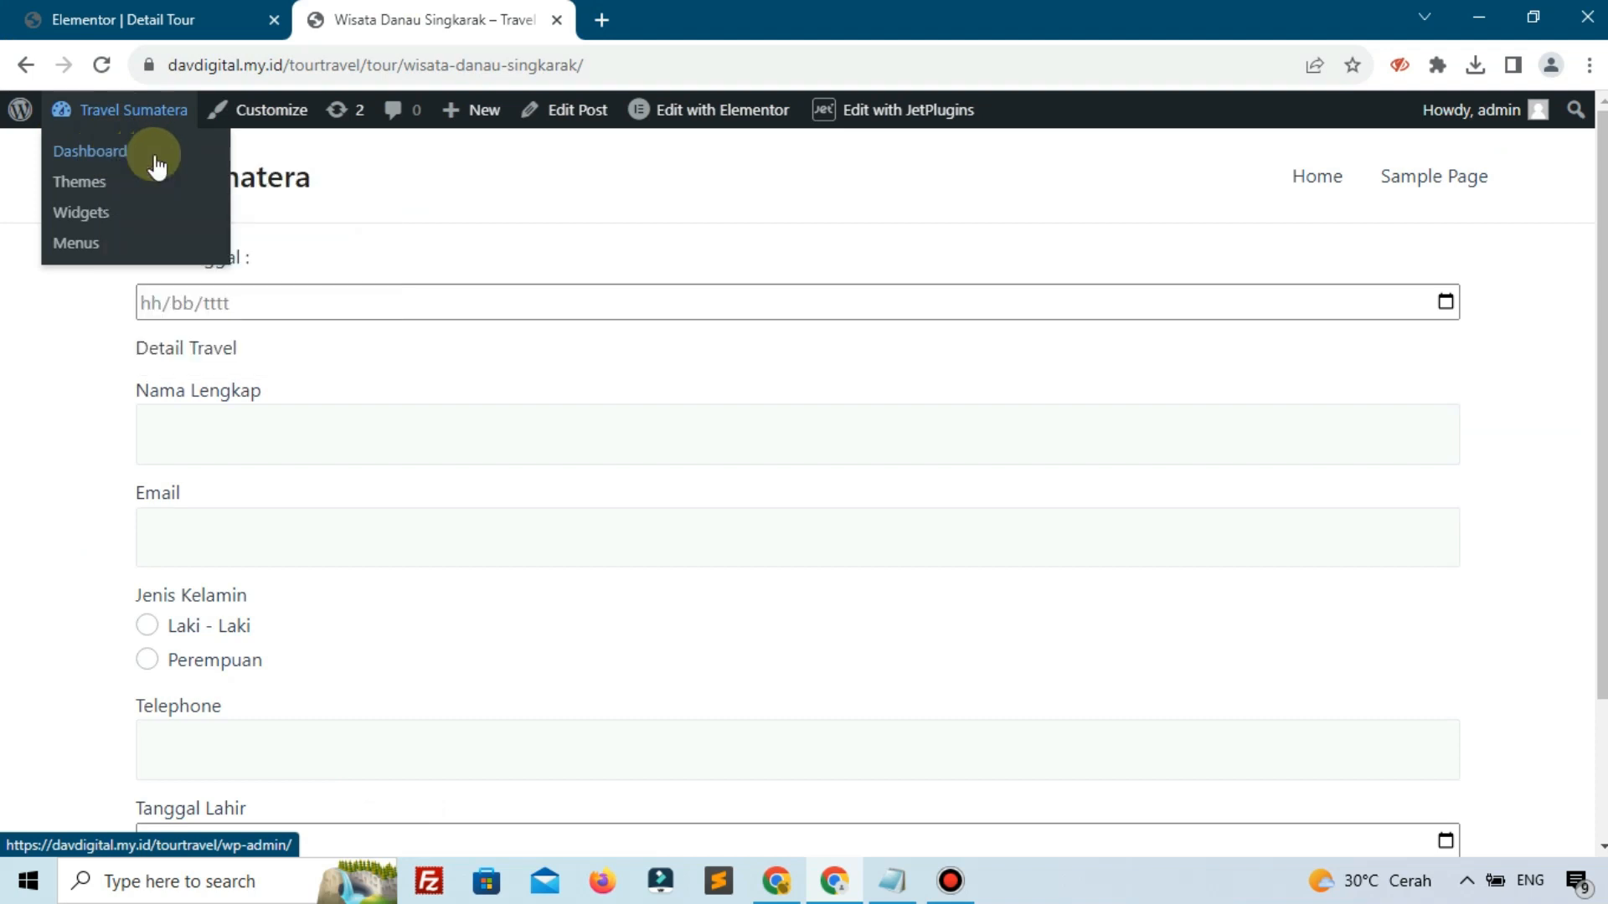
left_click(637, 17)
left_click_drag(232, 10, 43, 11)
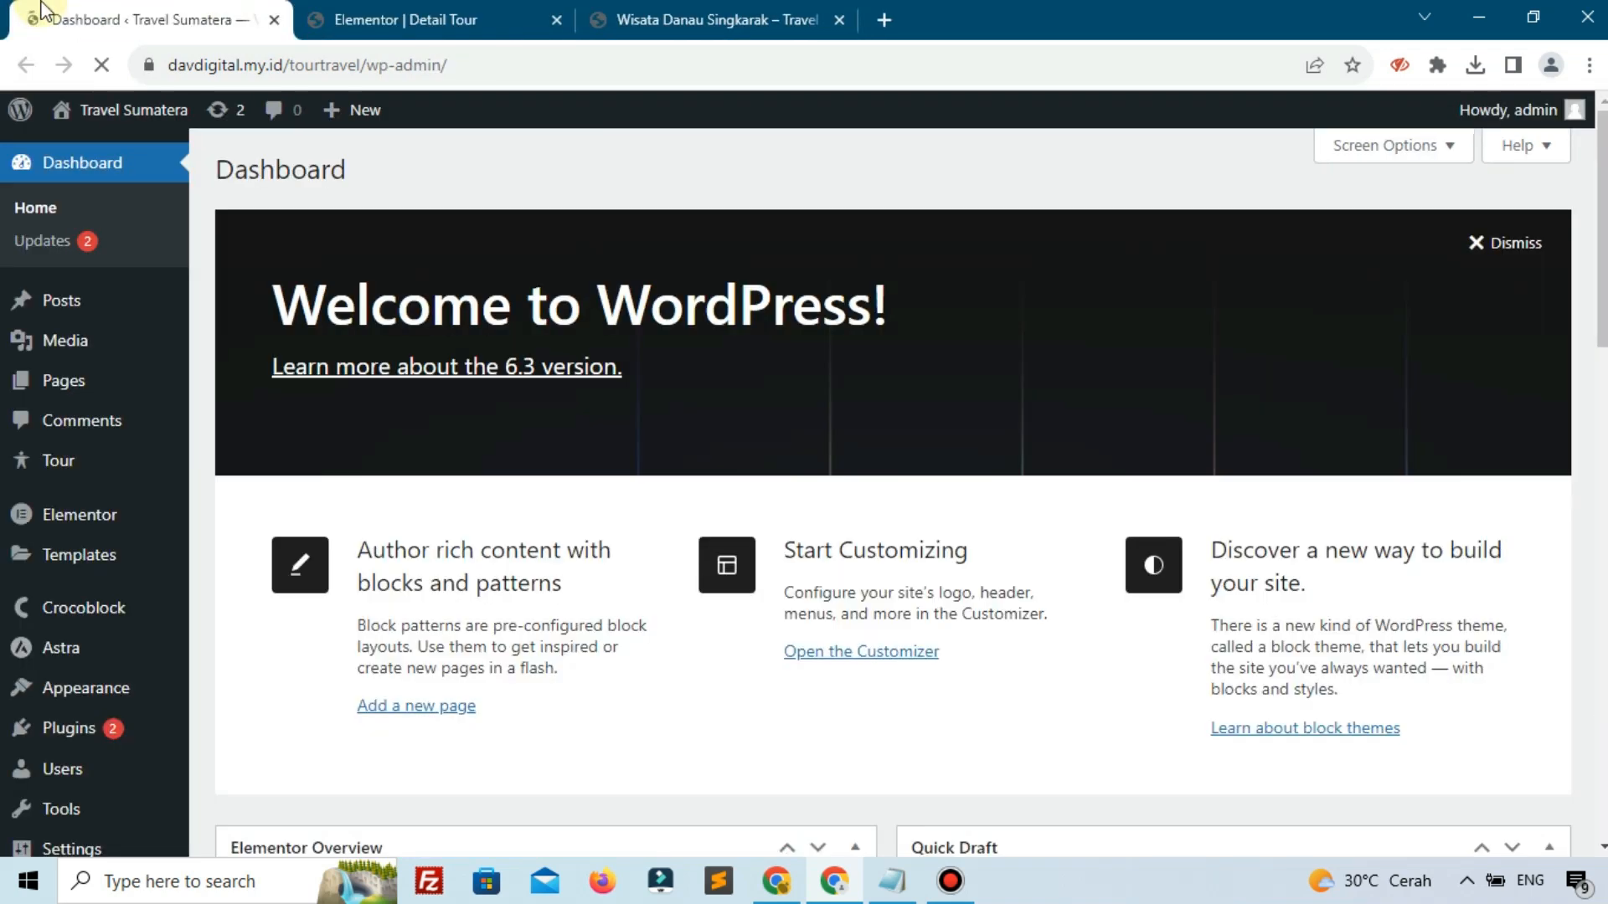
- Open the Wisata Danau Singkarak tour post for editing and review its price, duration, minimum age, gallery and description fields
left_click(209, 476)
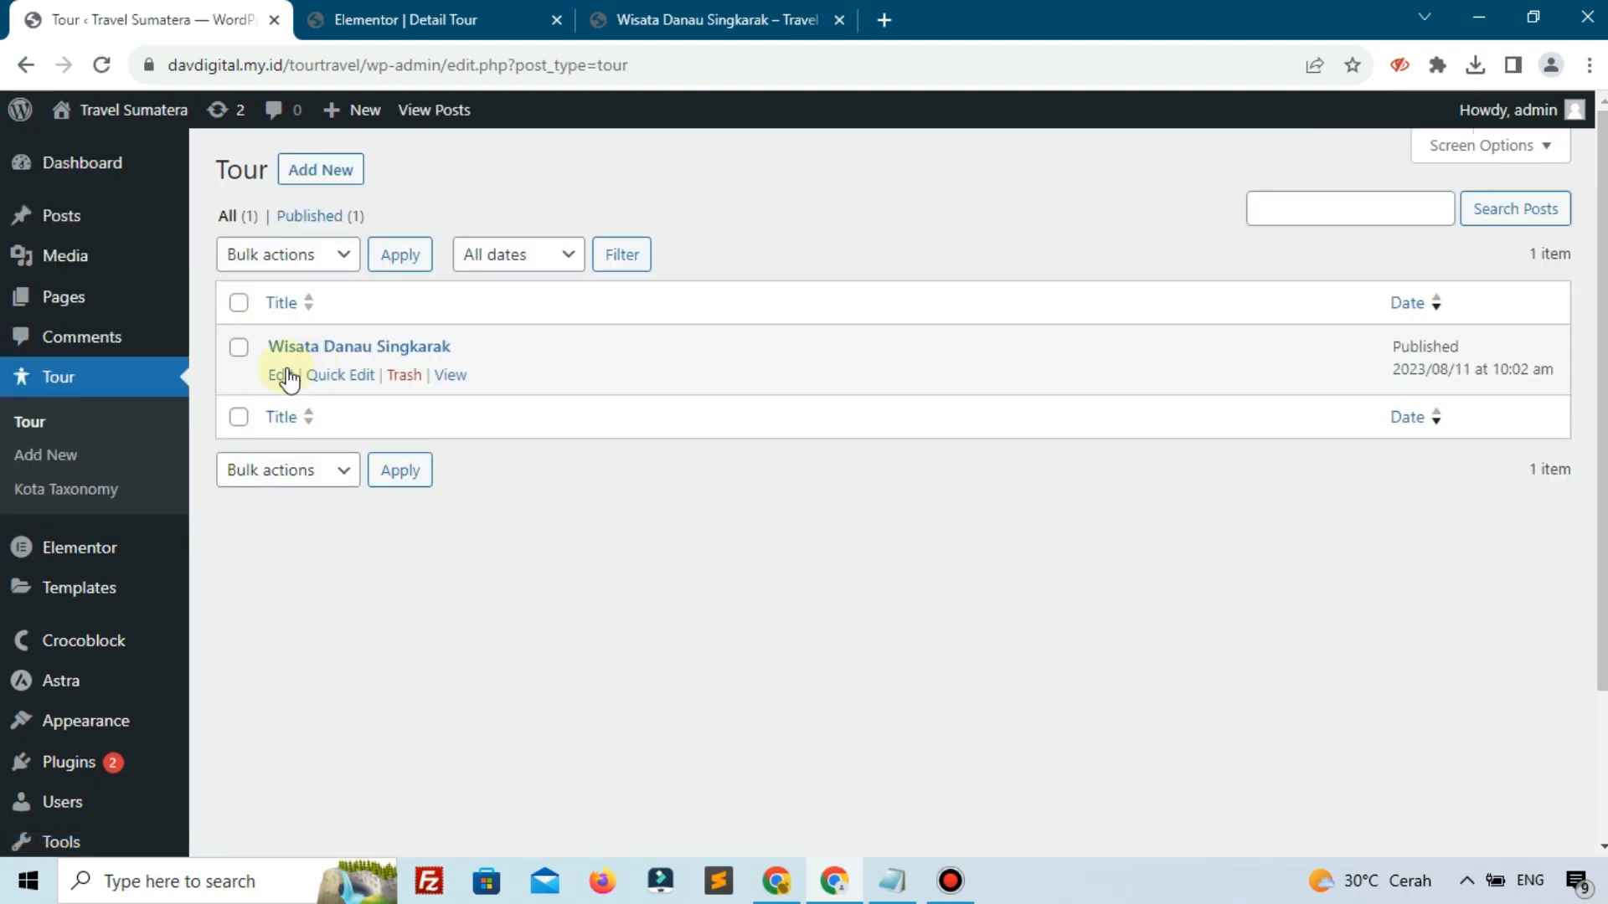
left_click(280, 376)
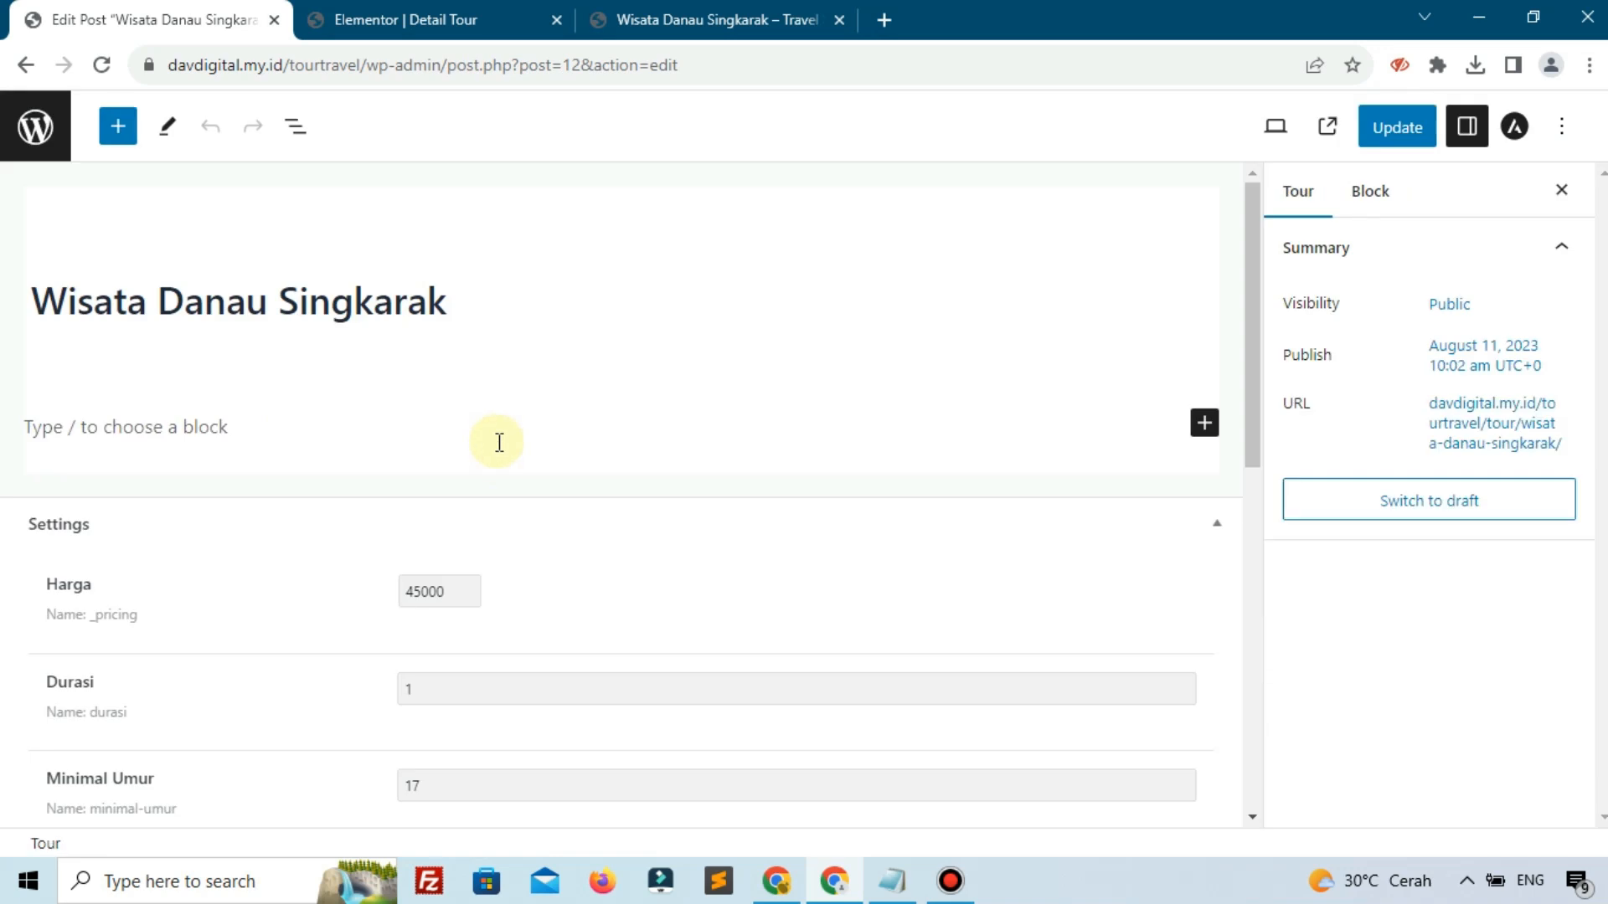
scroll(503, 465, "down", 5)
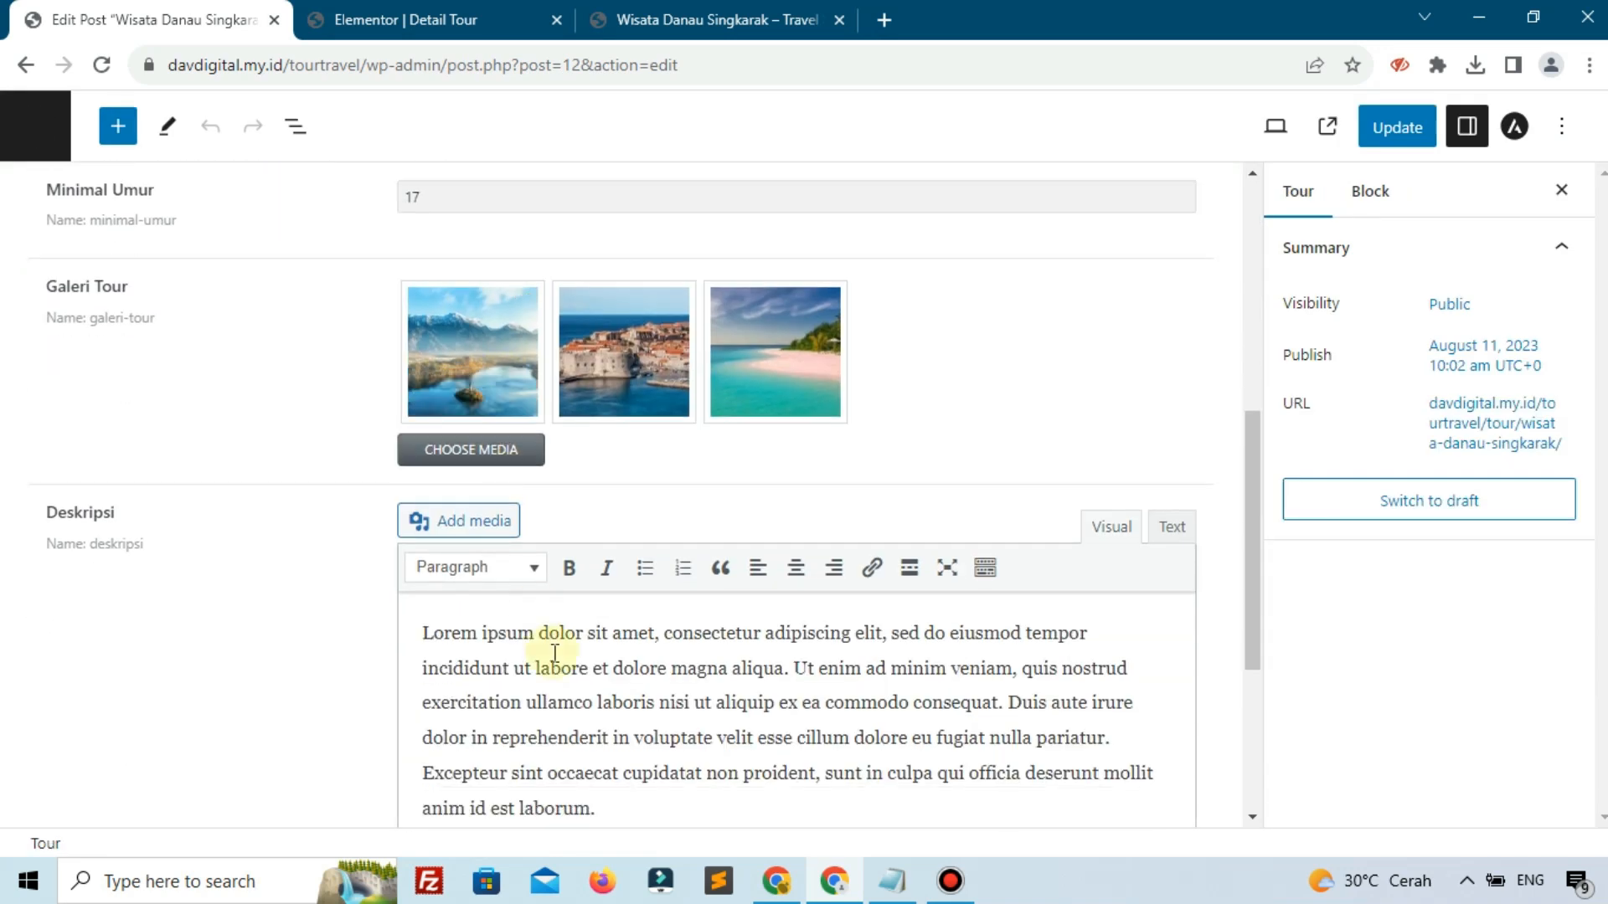
scroll(513, 313, "up", 1)
scroll(514, 317, "up", 3)
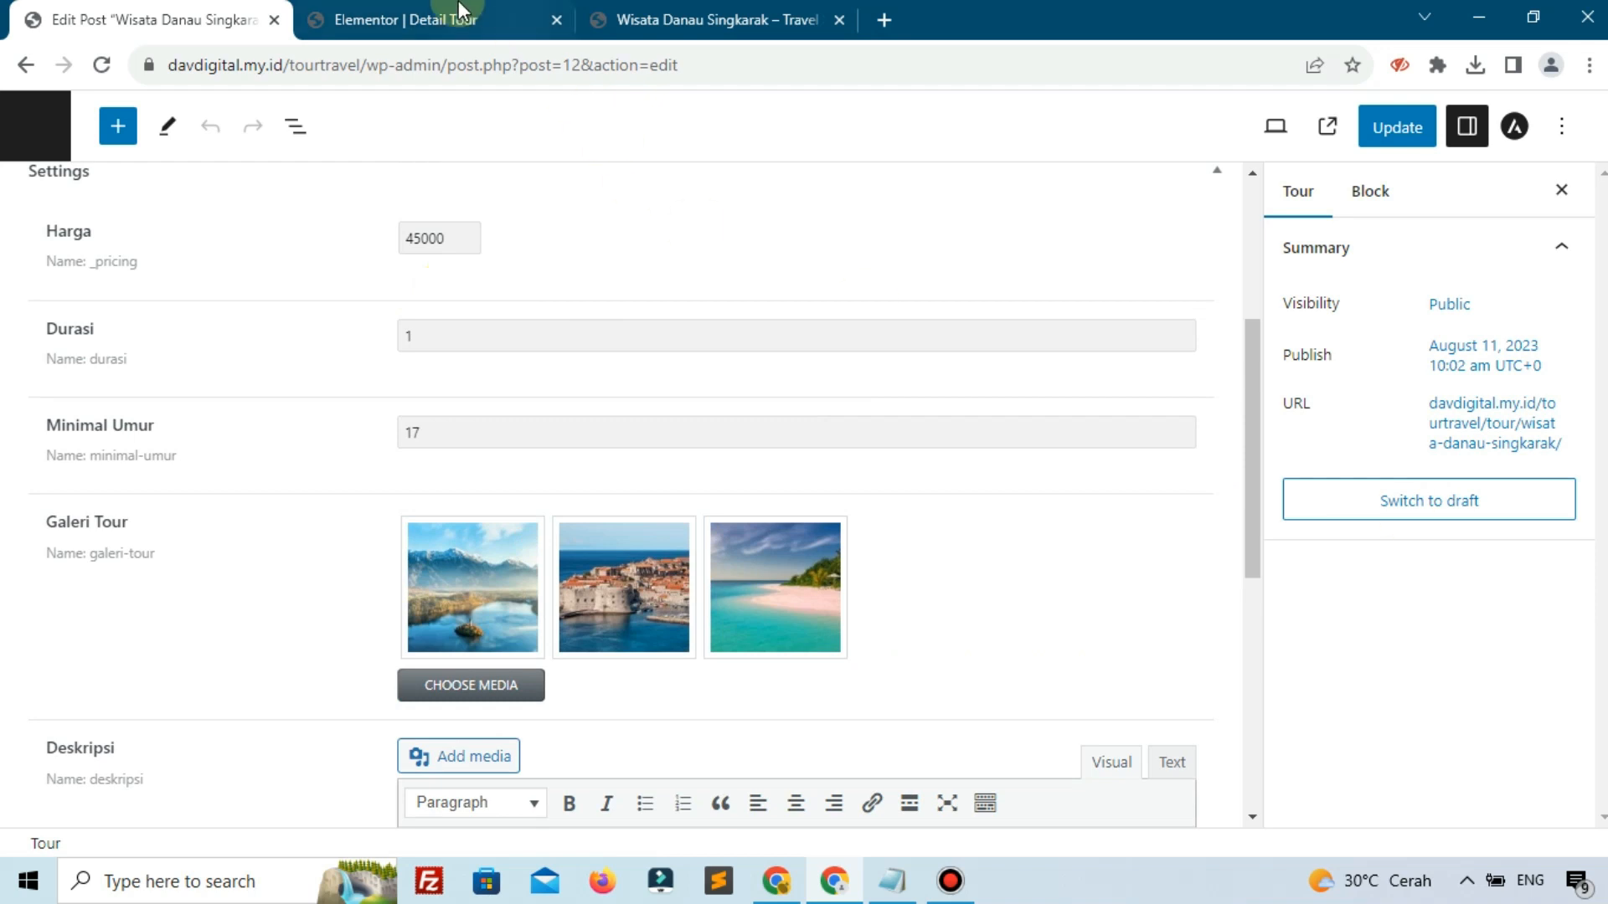
mouse_move(462, 12)
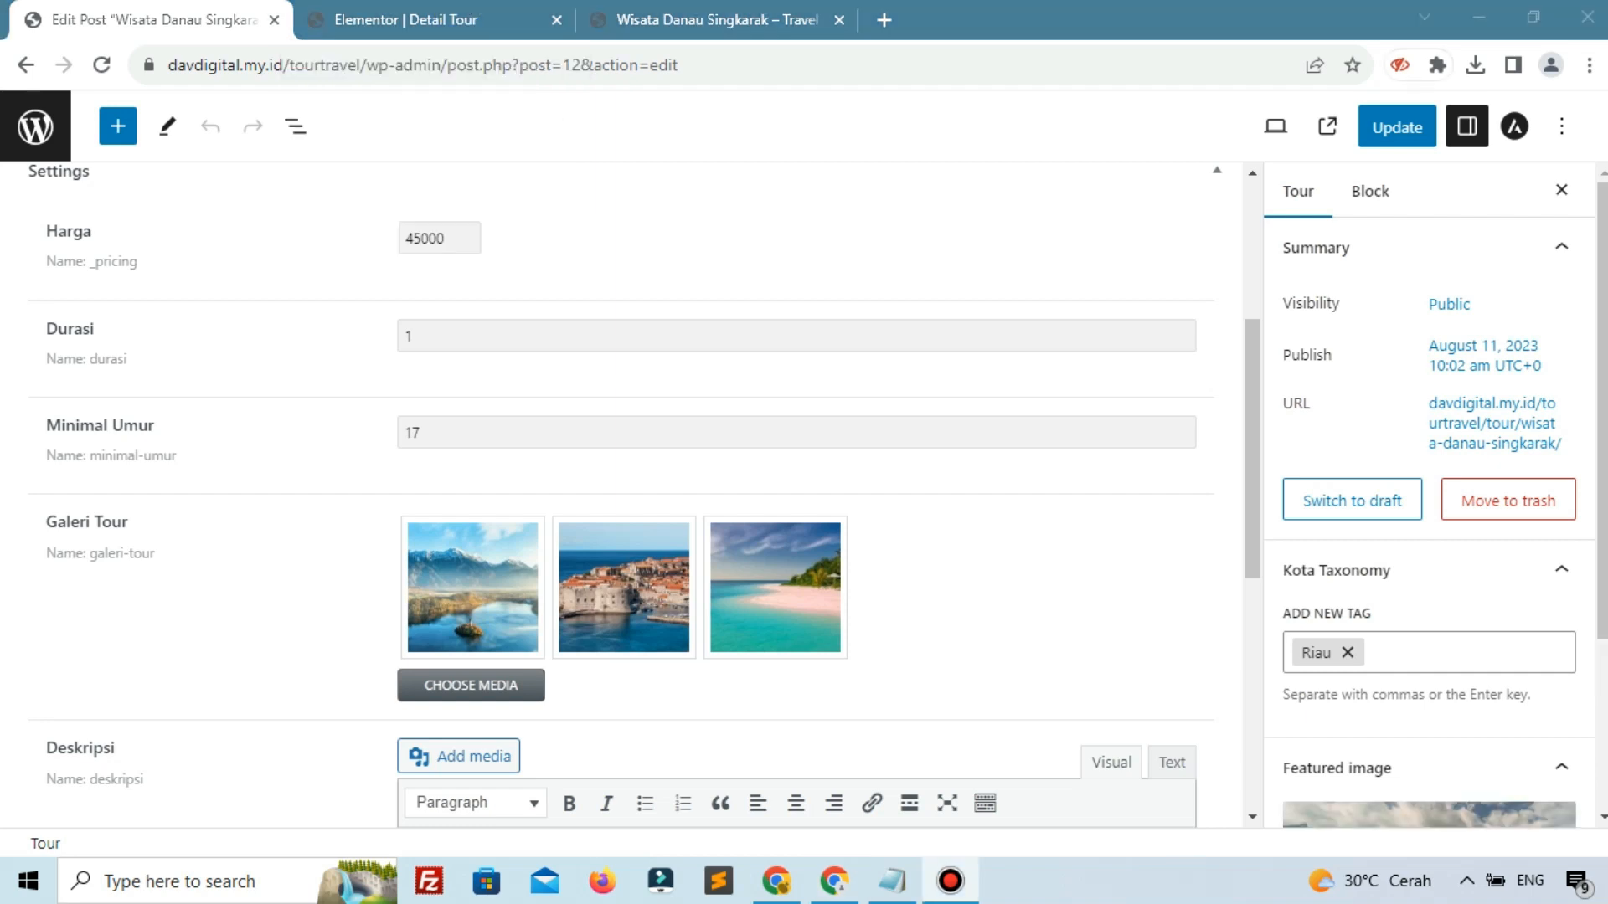
- Add a new section above the booking form in the Detail Tour template and place an Image Carousel widget in it
left_click(540, 15)
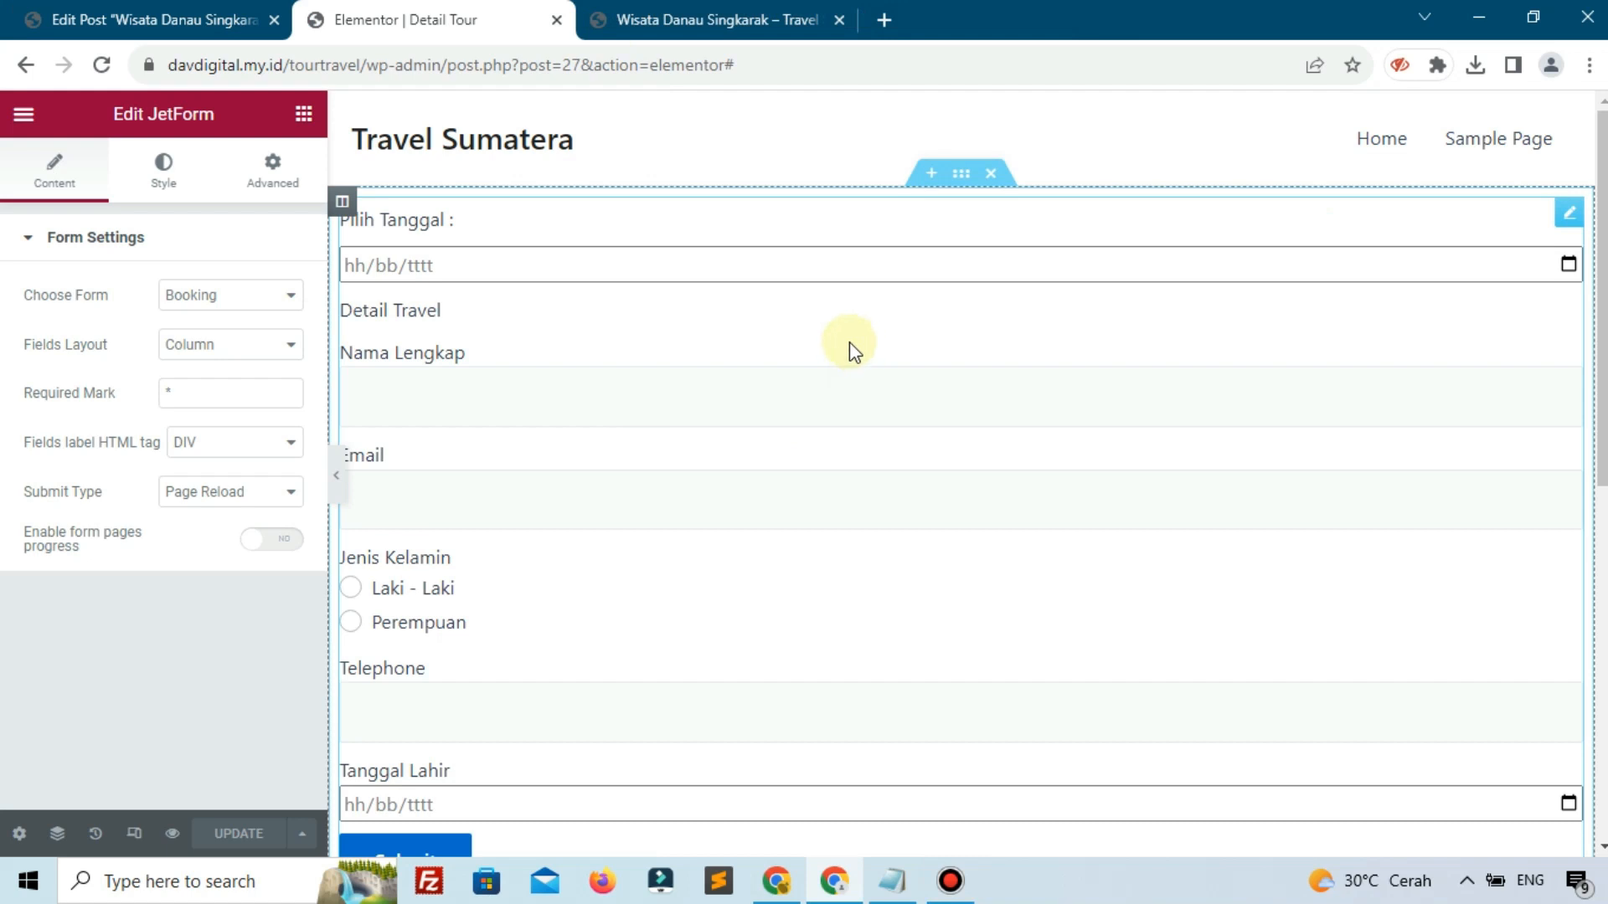
left_click(928, 175)
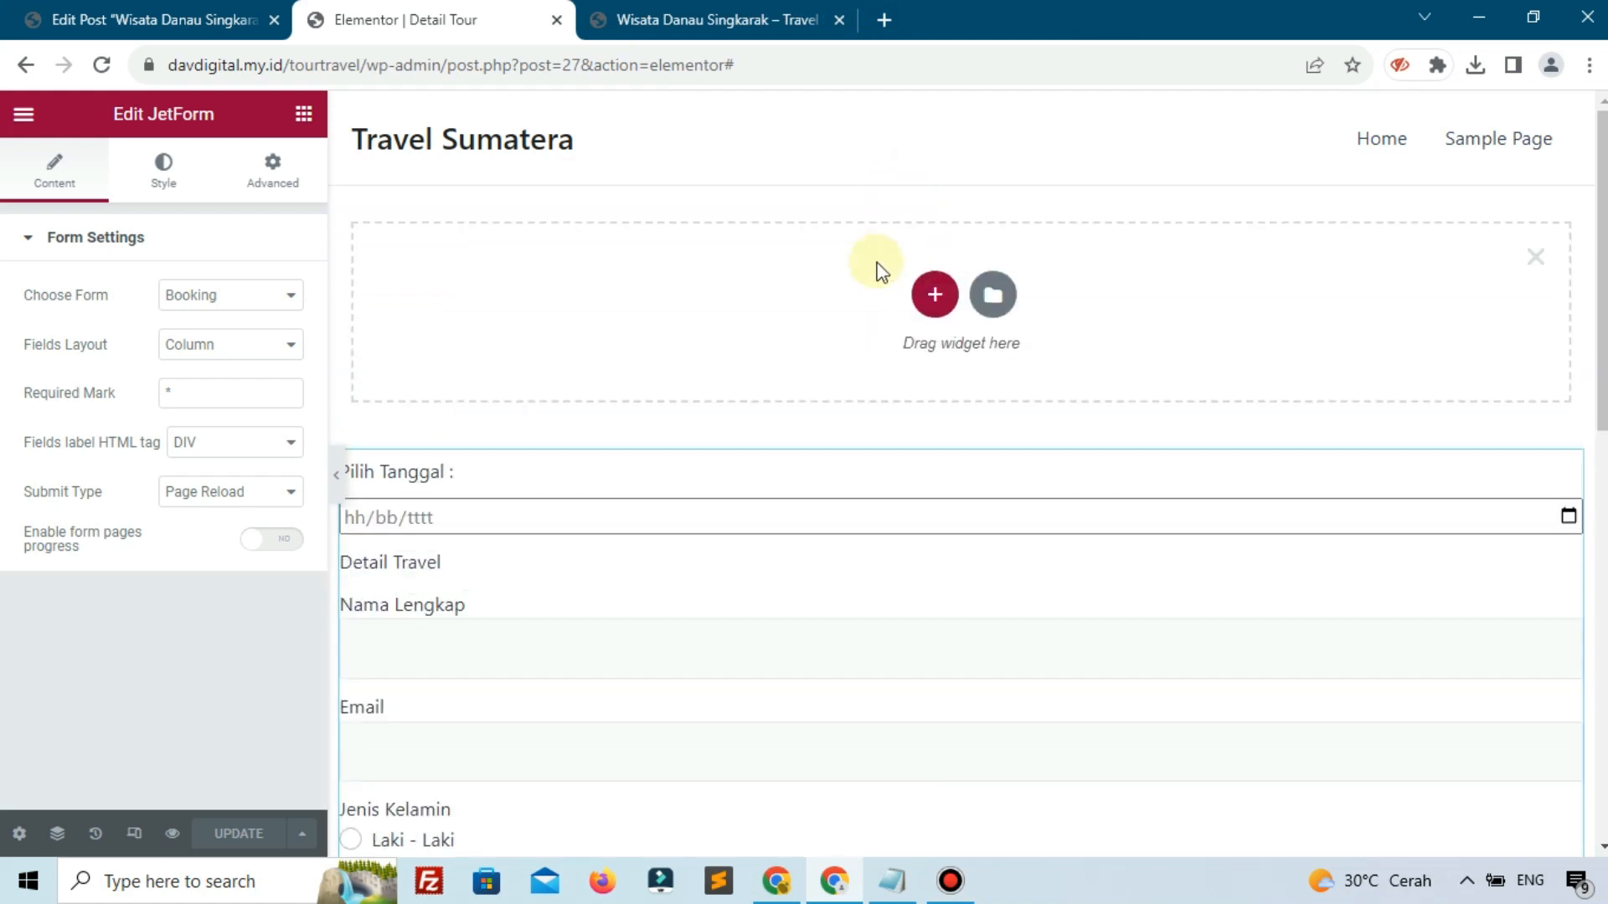
left_click(304, 114)
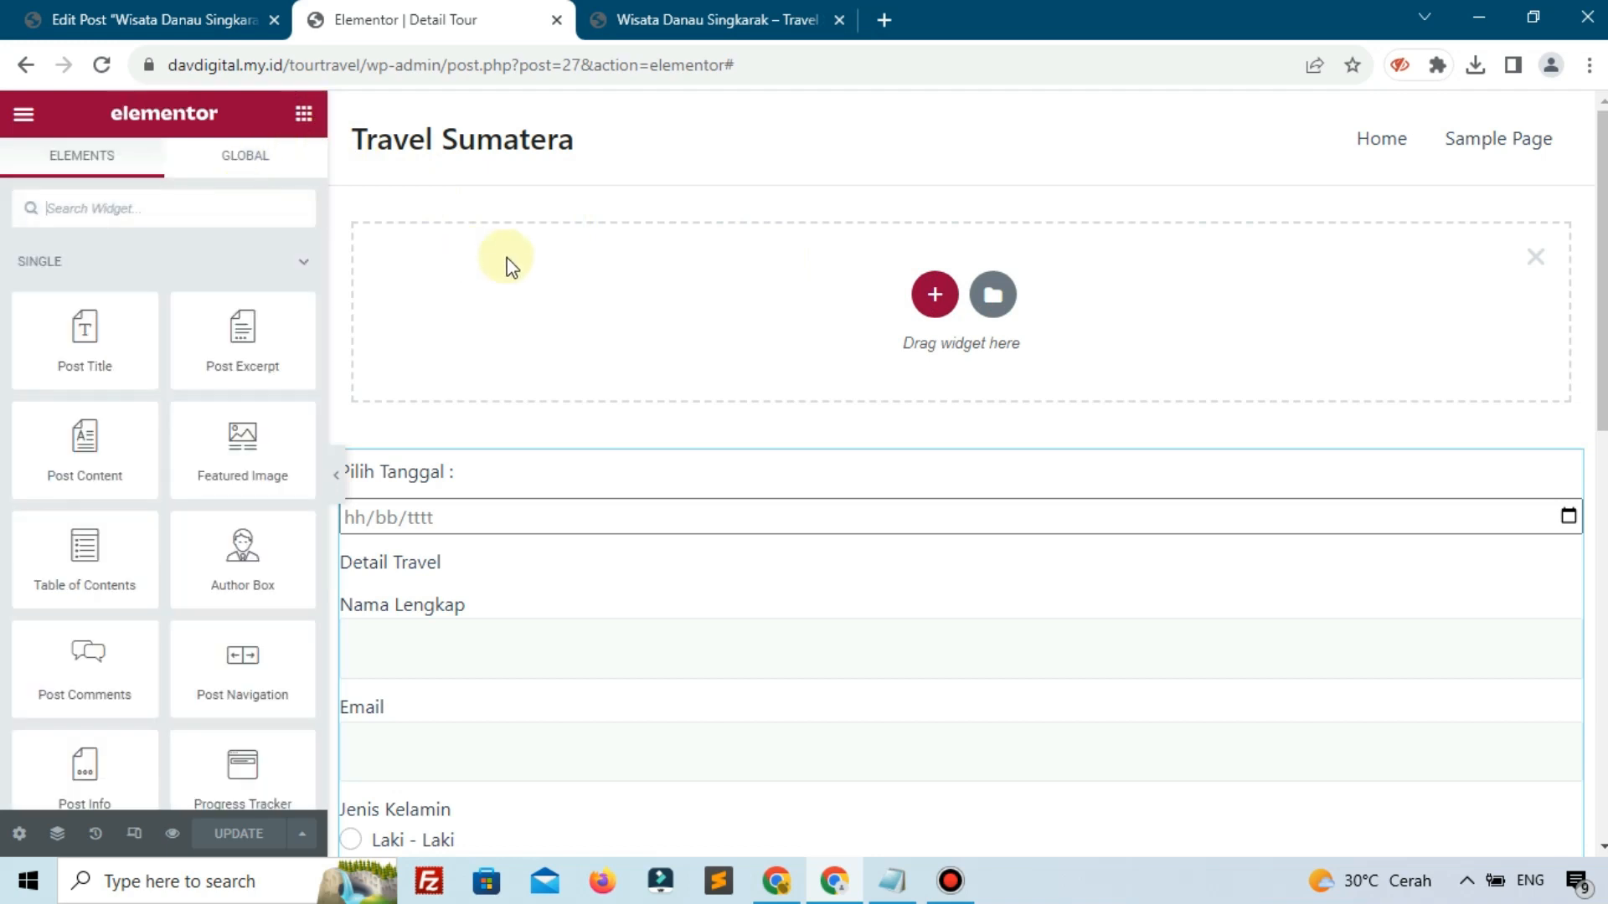
type("d")
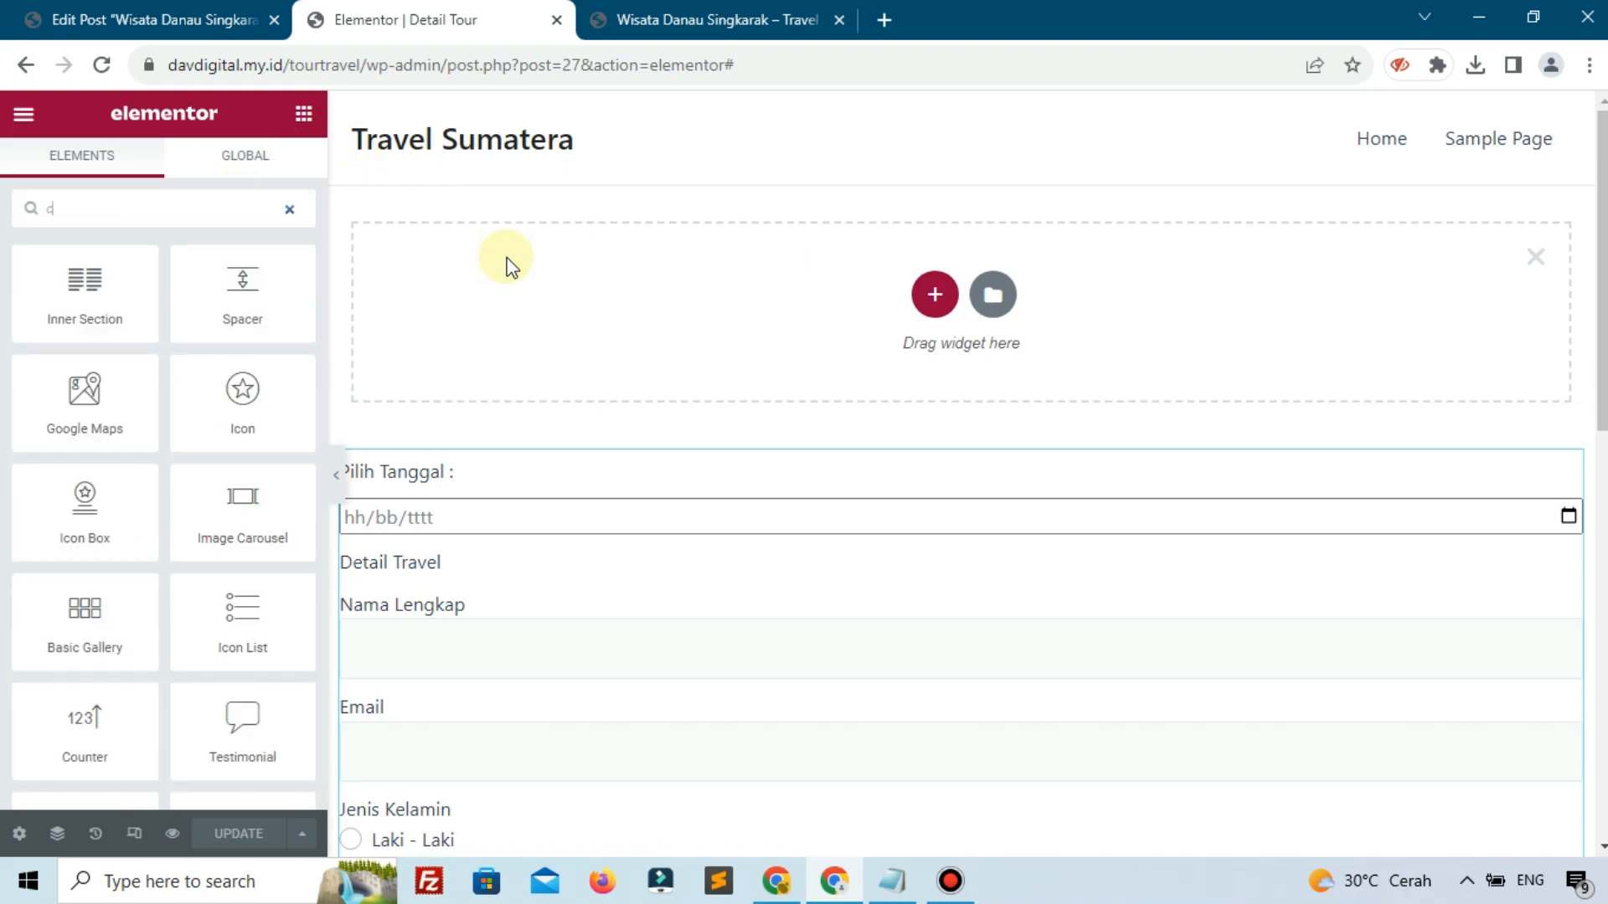
type("on")
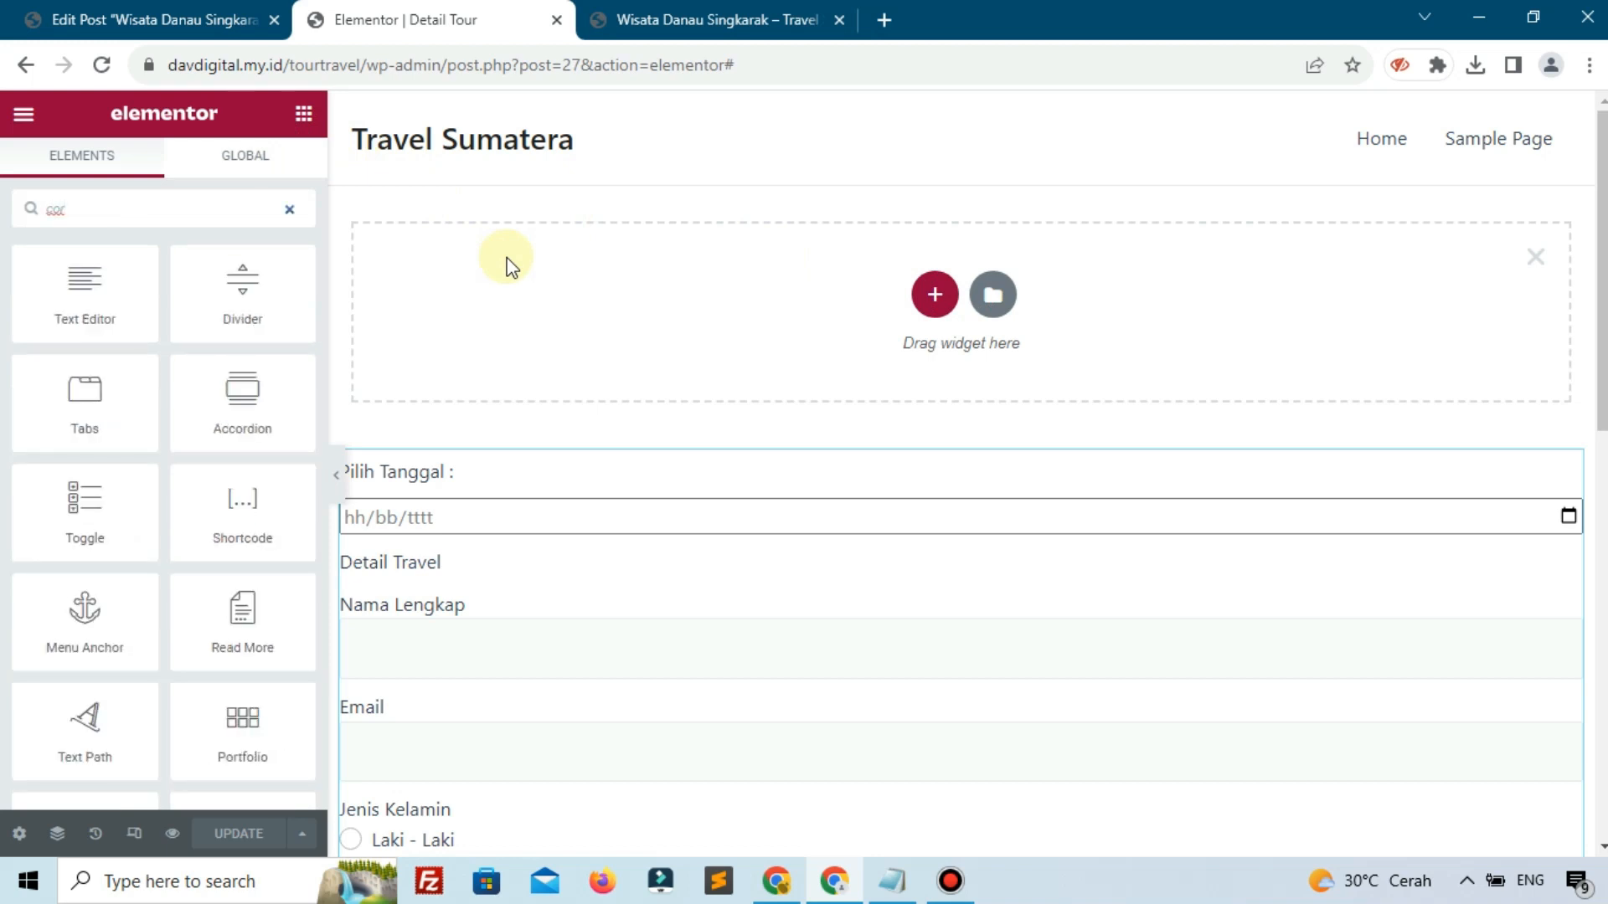
type("u")
key("BackSpace")
key("BackSpace")
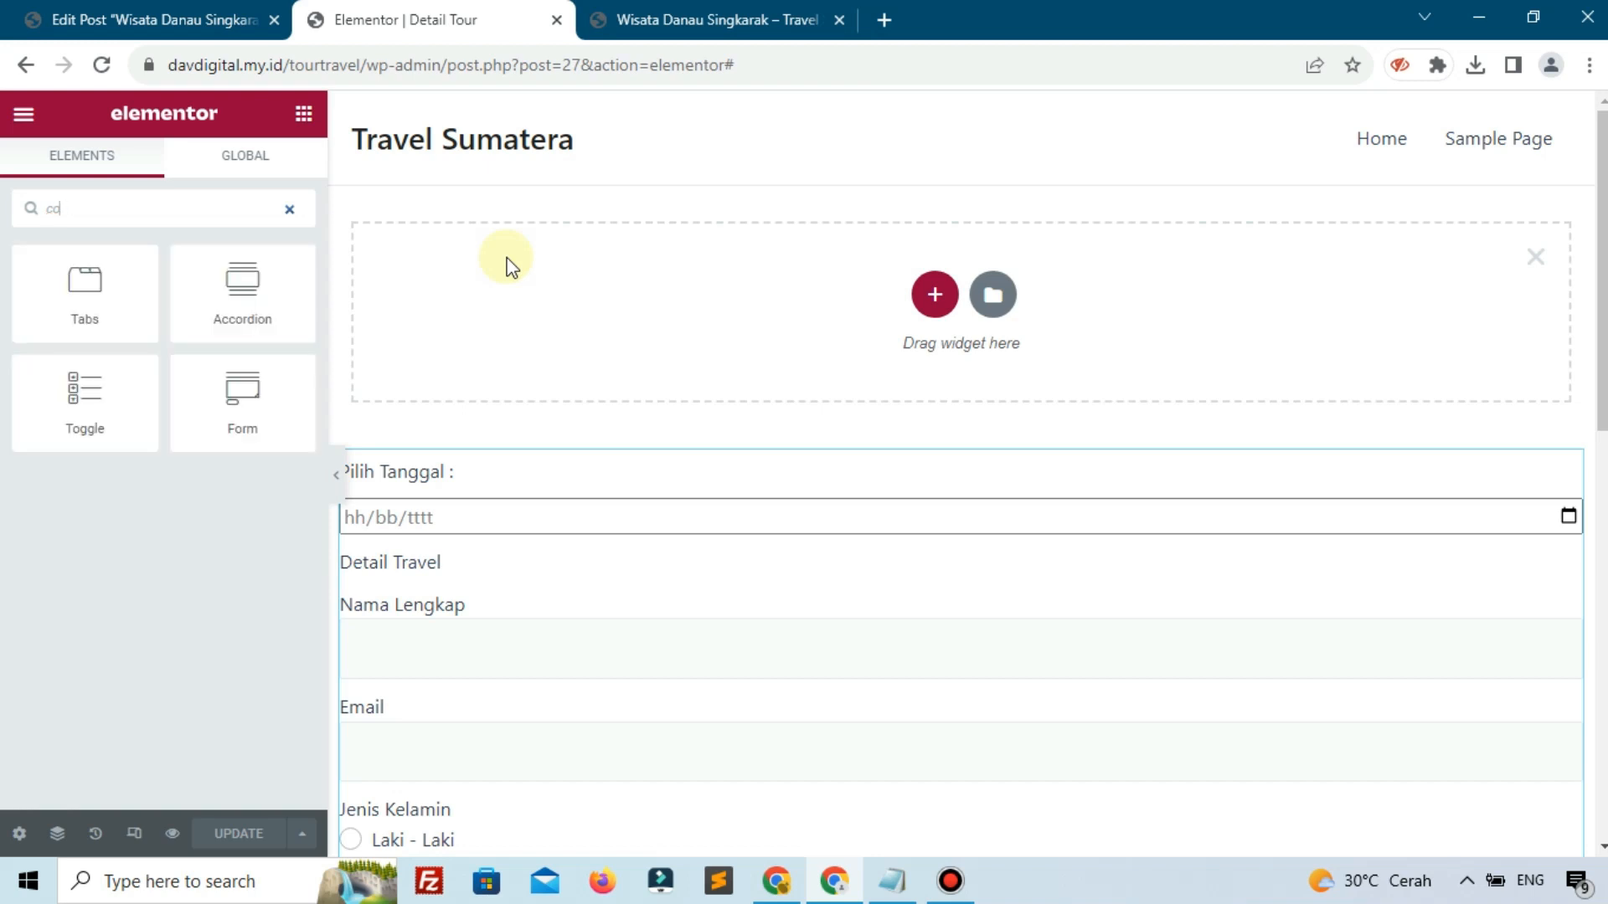
type("l")
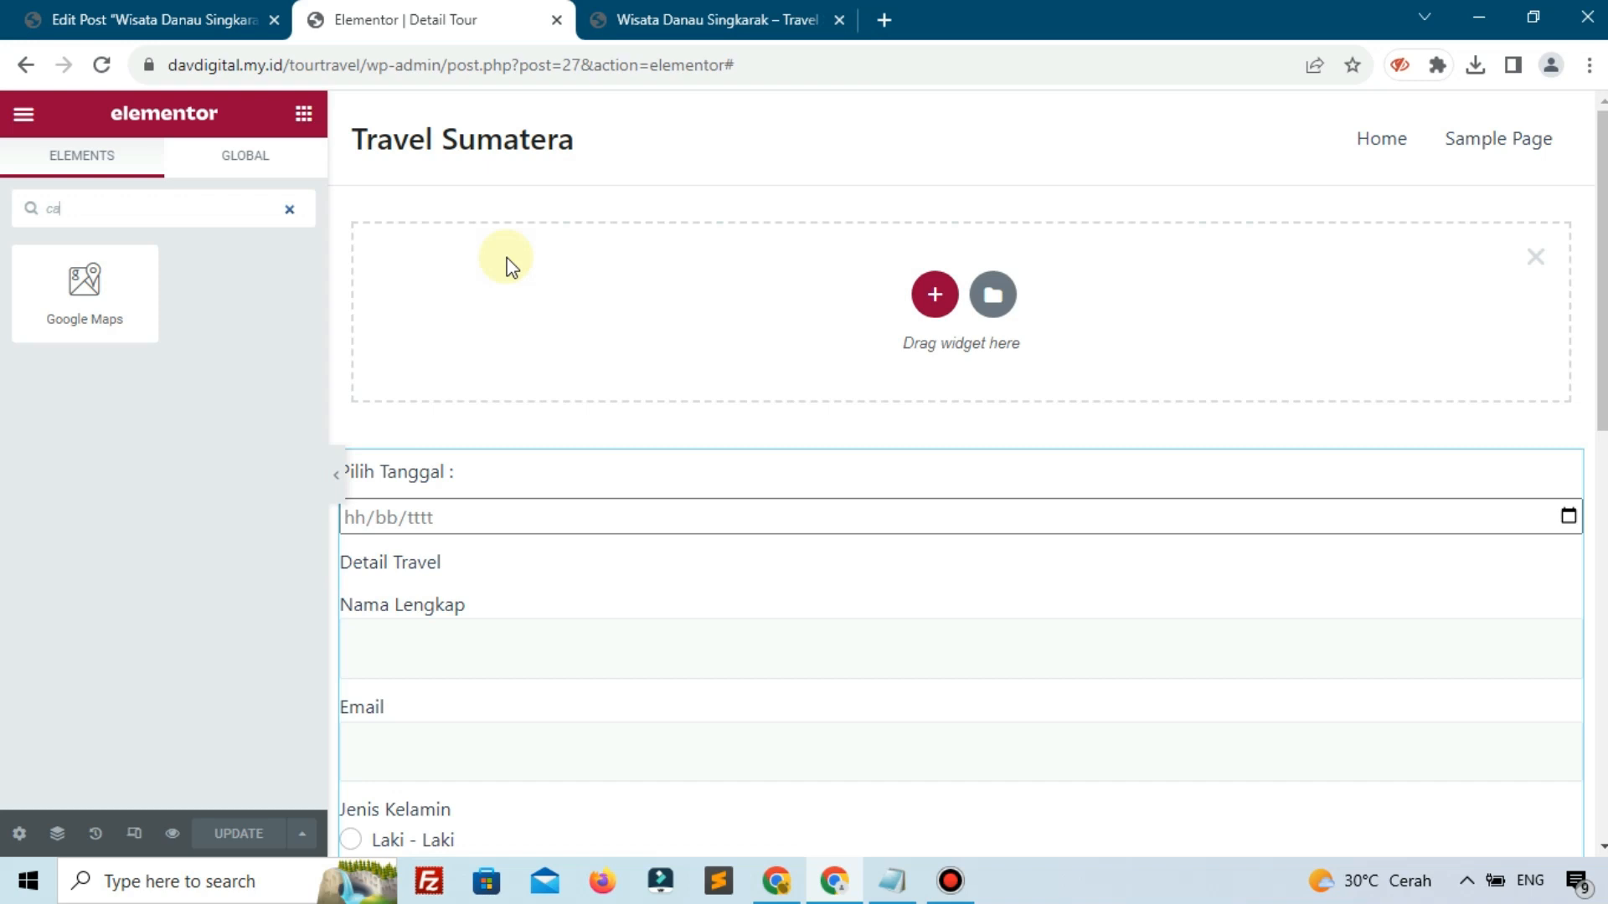
type("r")
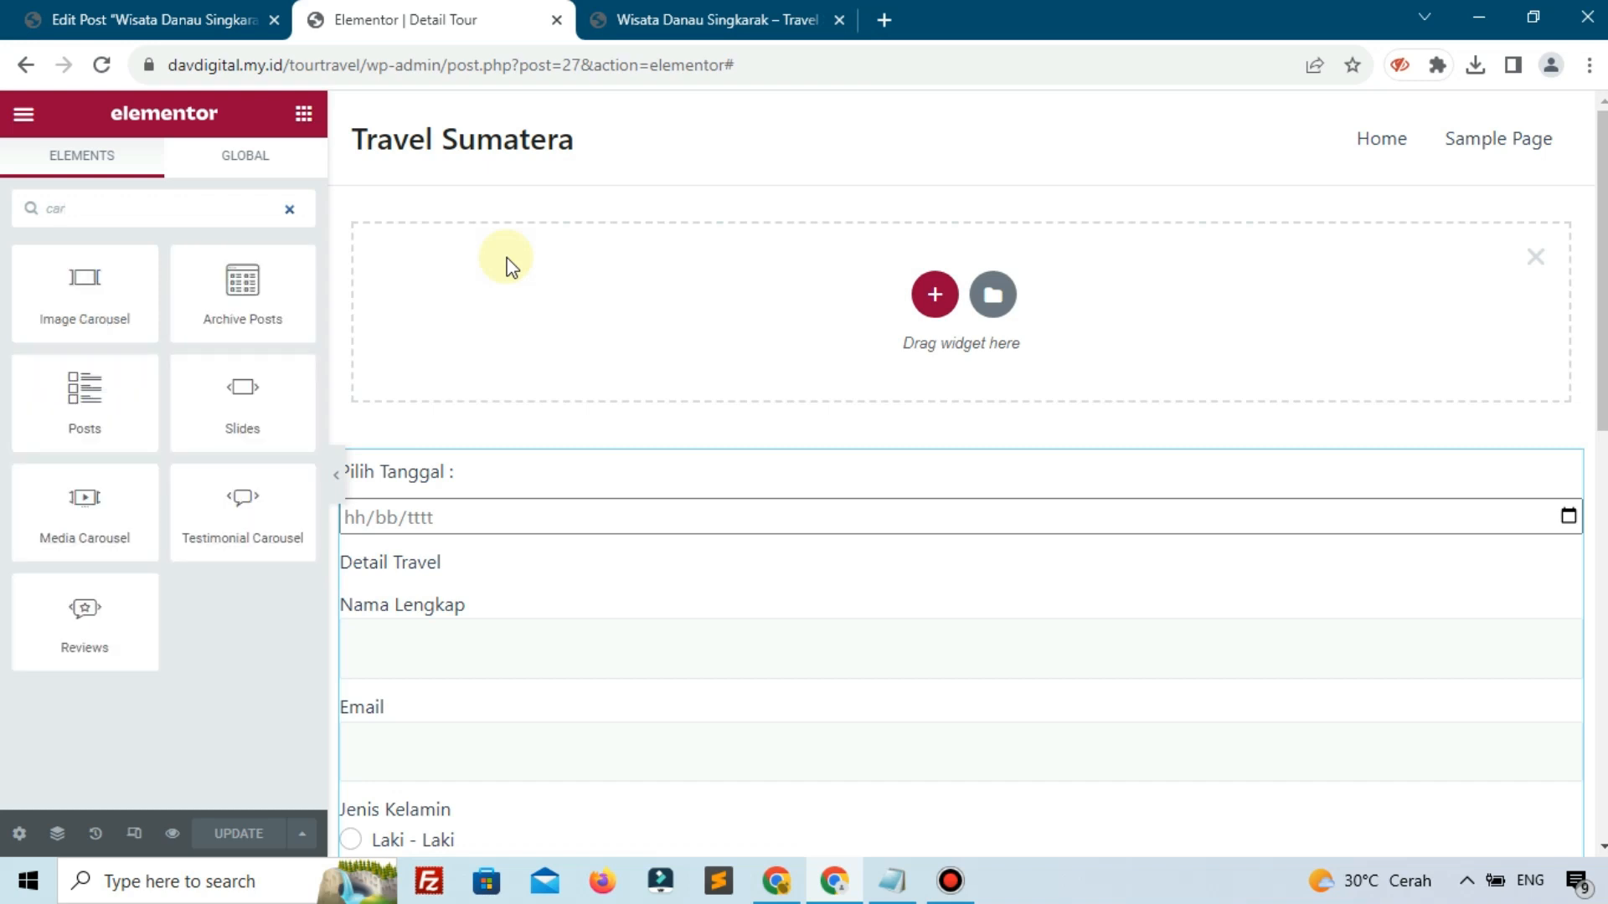
left_click_drag(132, 255, 497, 319)
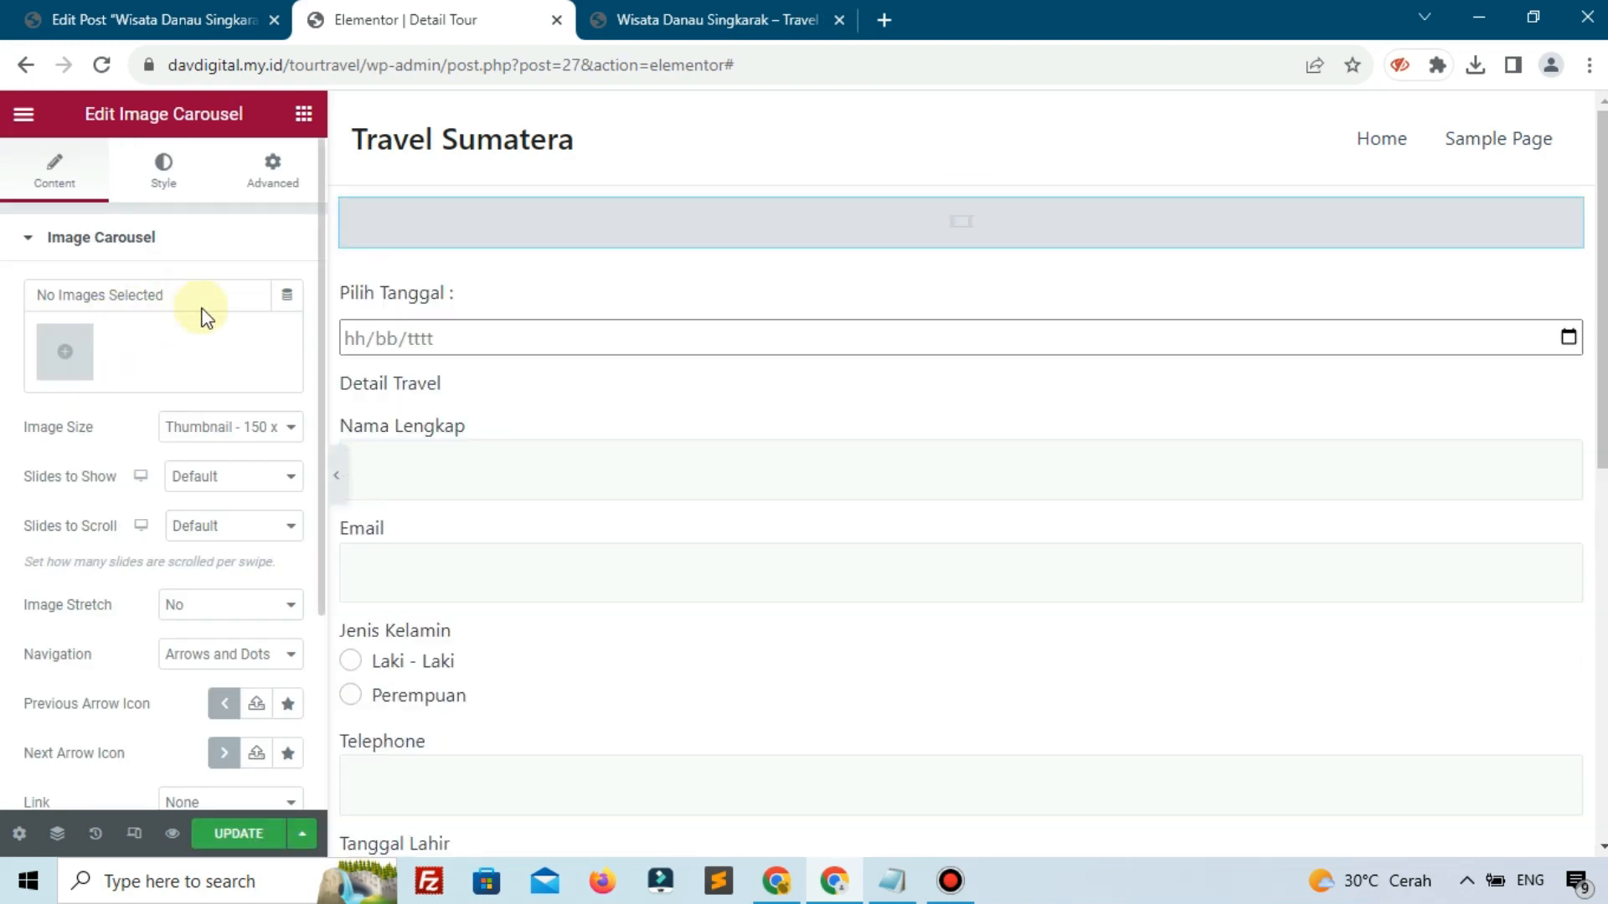
- Source the carousel's images from the JetEngine Gallery field Galeri Tour and set the image size to Full
left_click(282, 299)
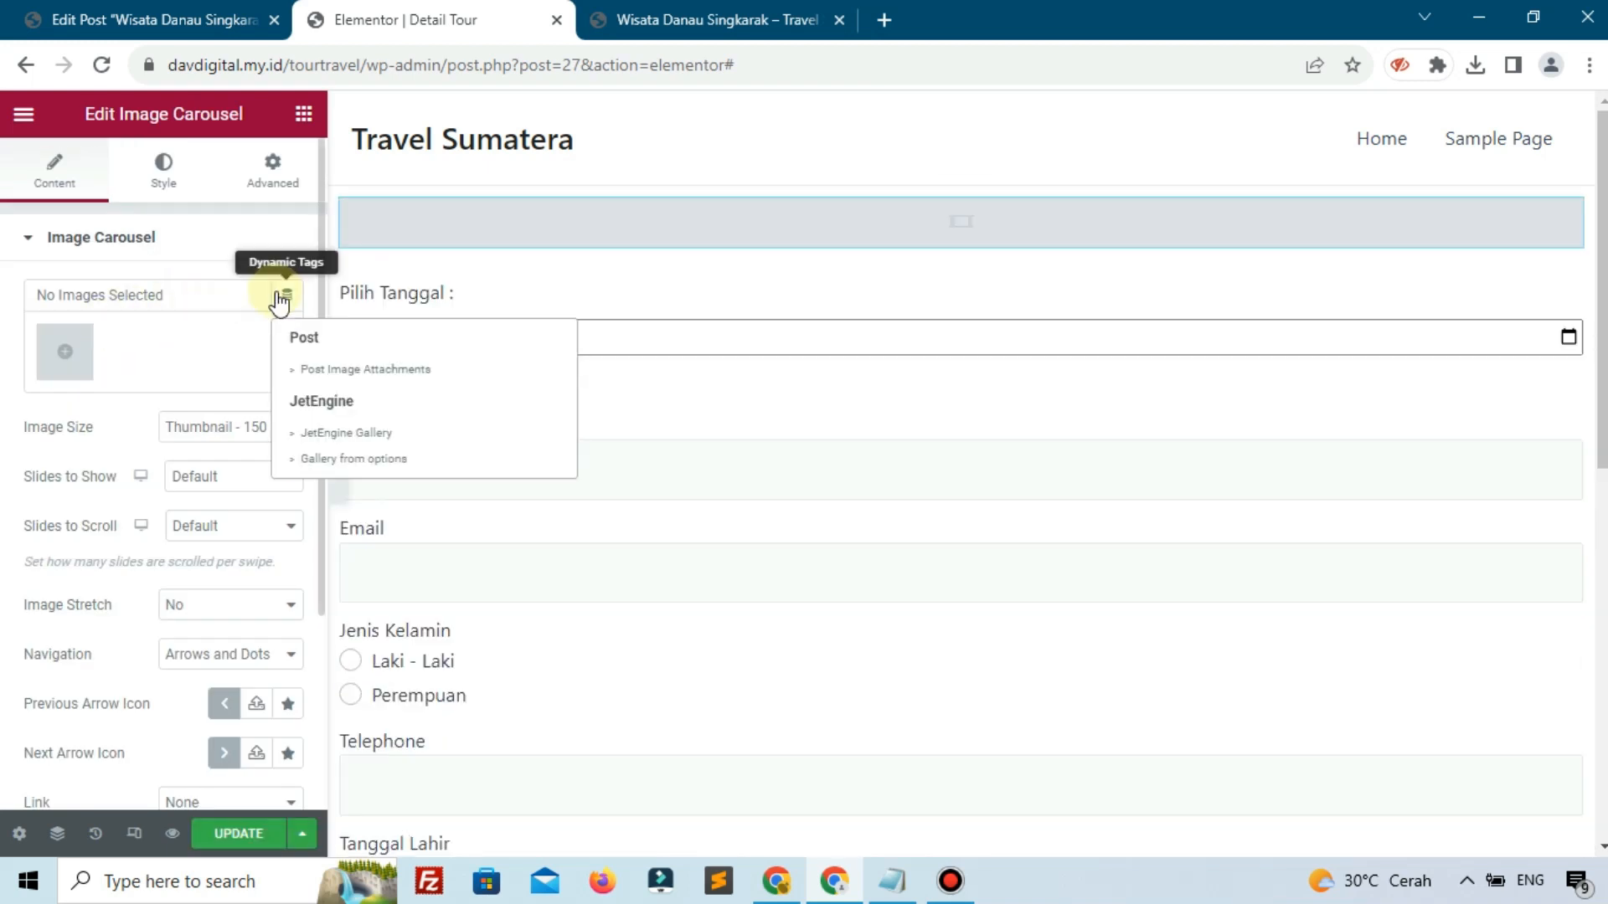
left_click(330, 435)
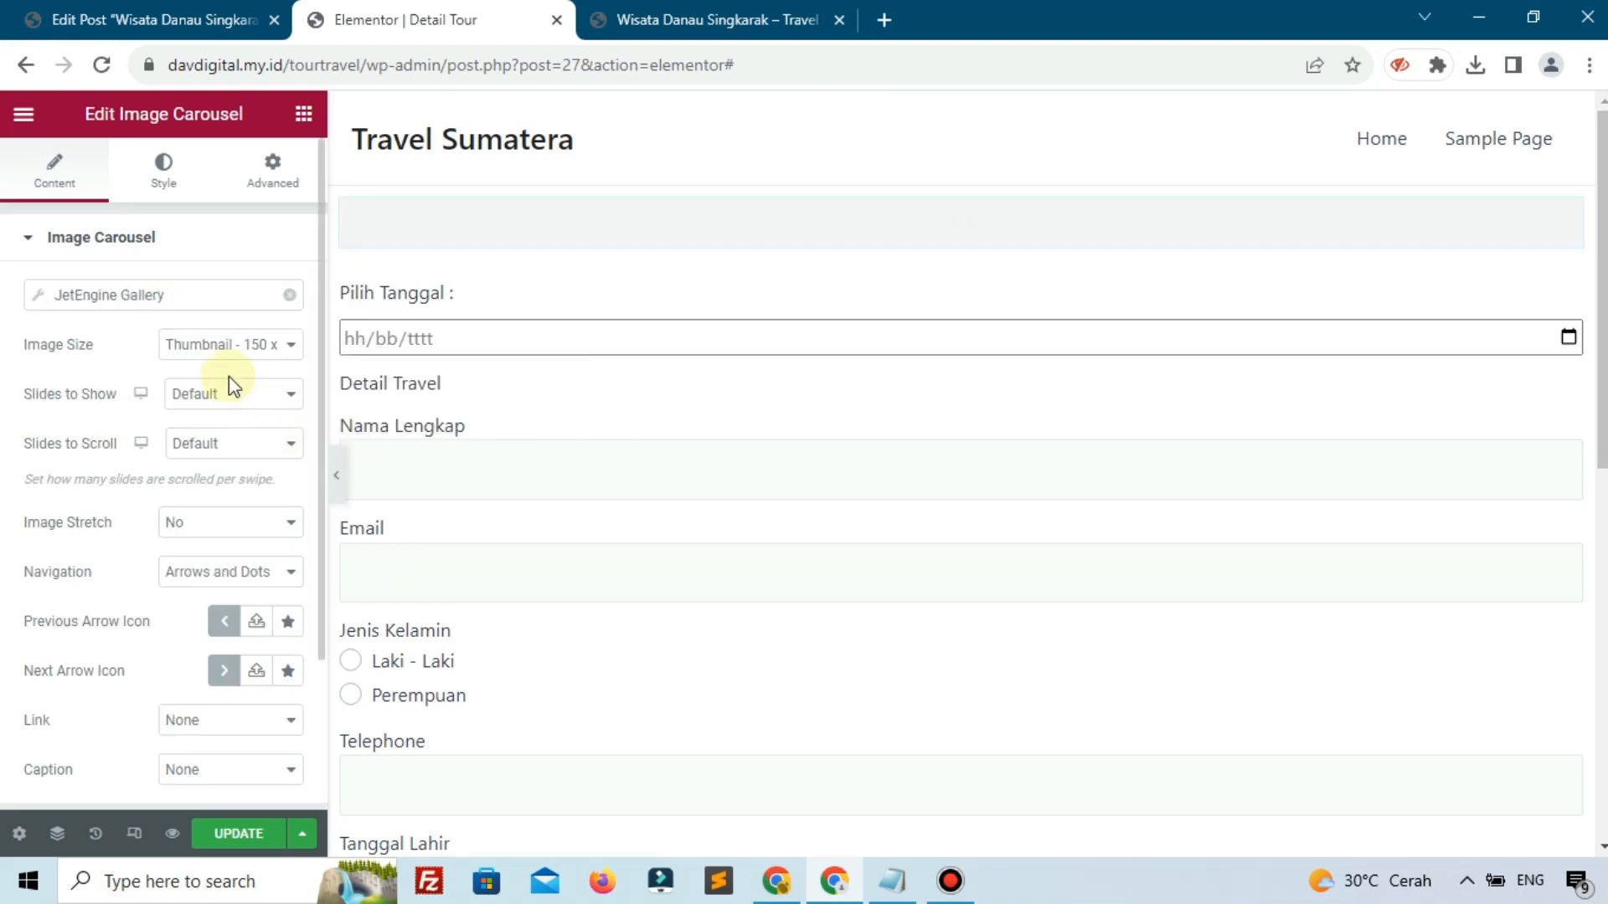
left_click(209, 398)
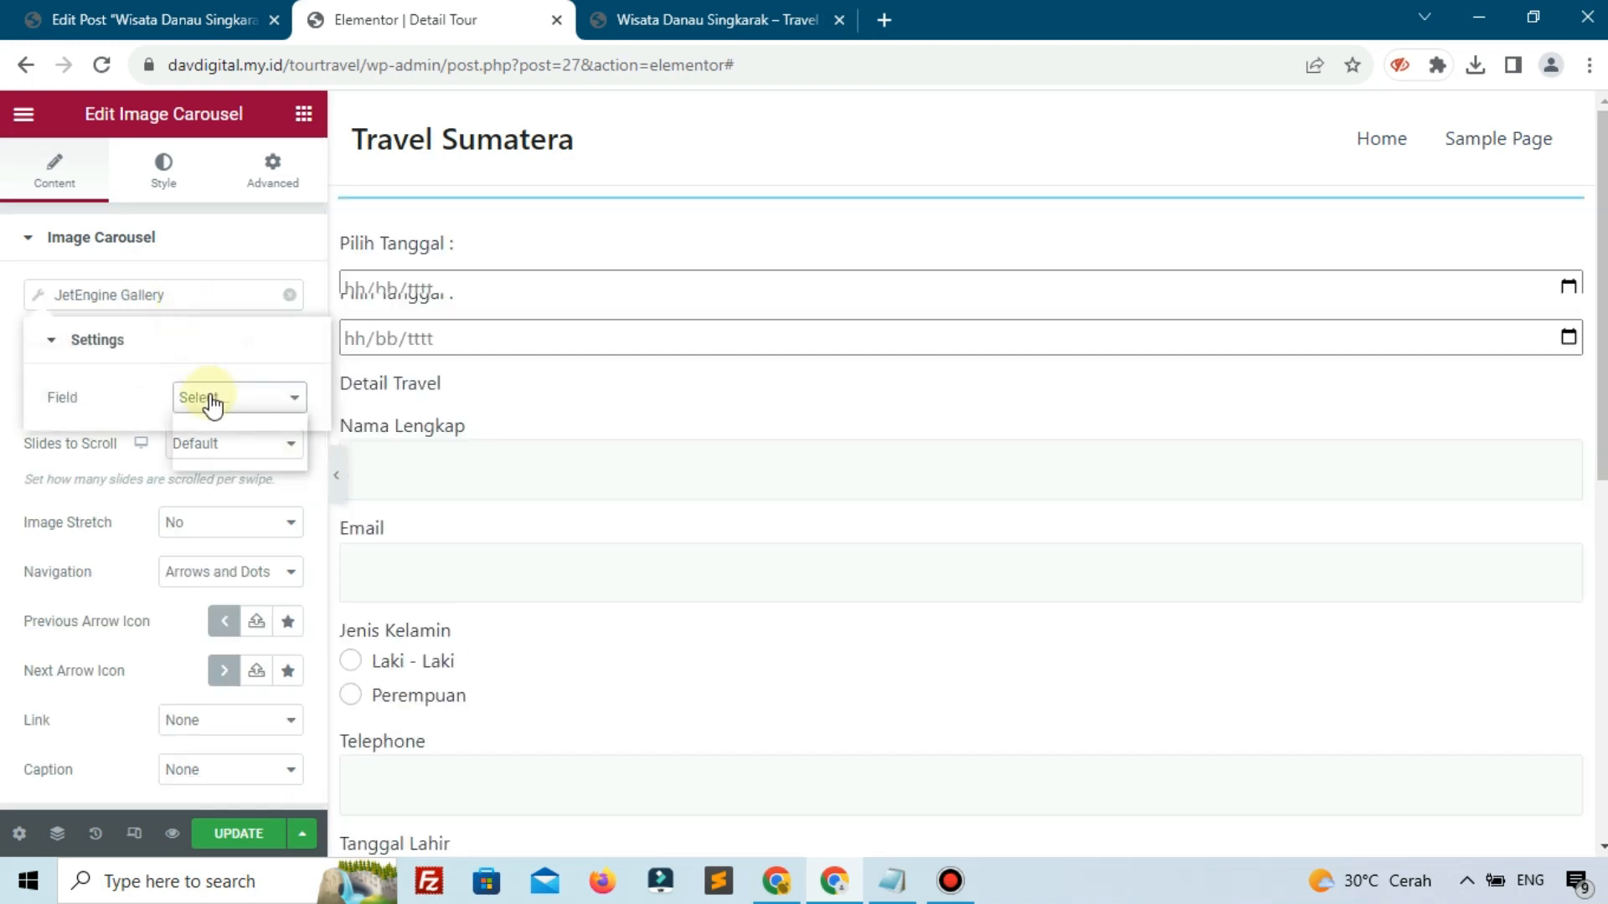
left_click(246, 443)
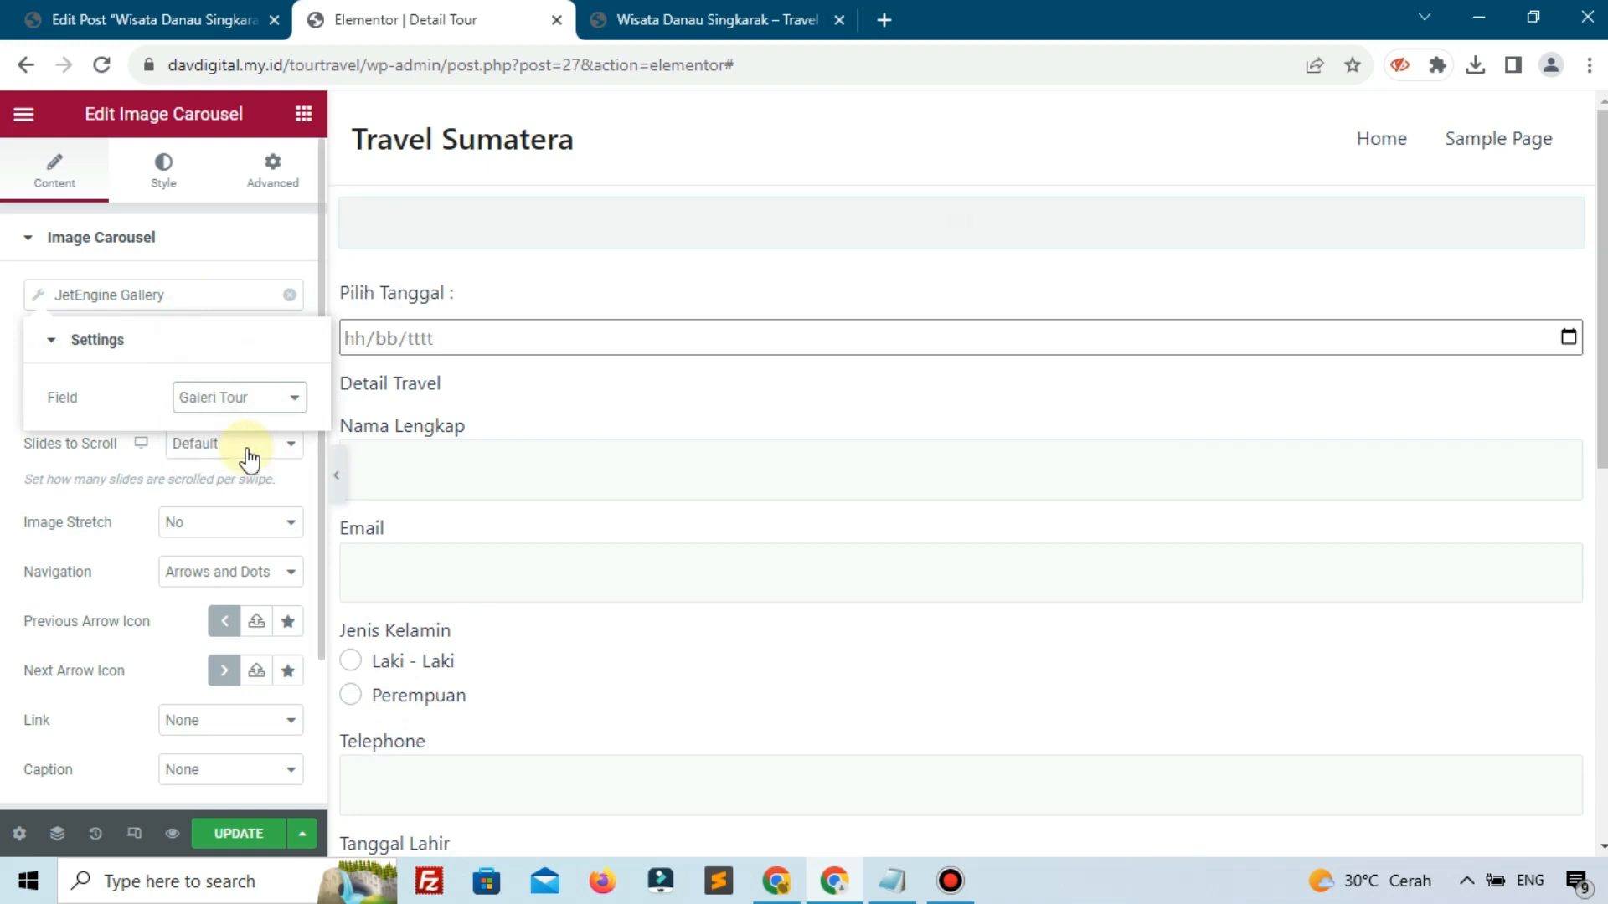
left_click(178, 473)
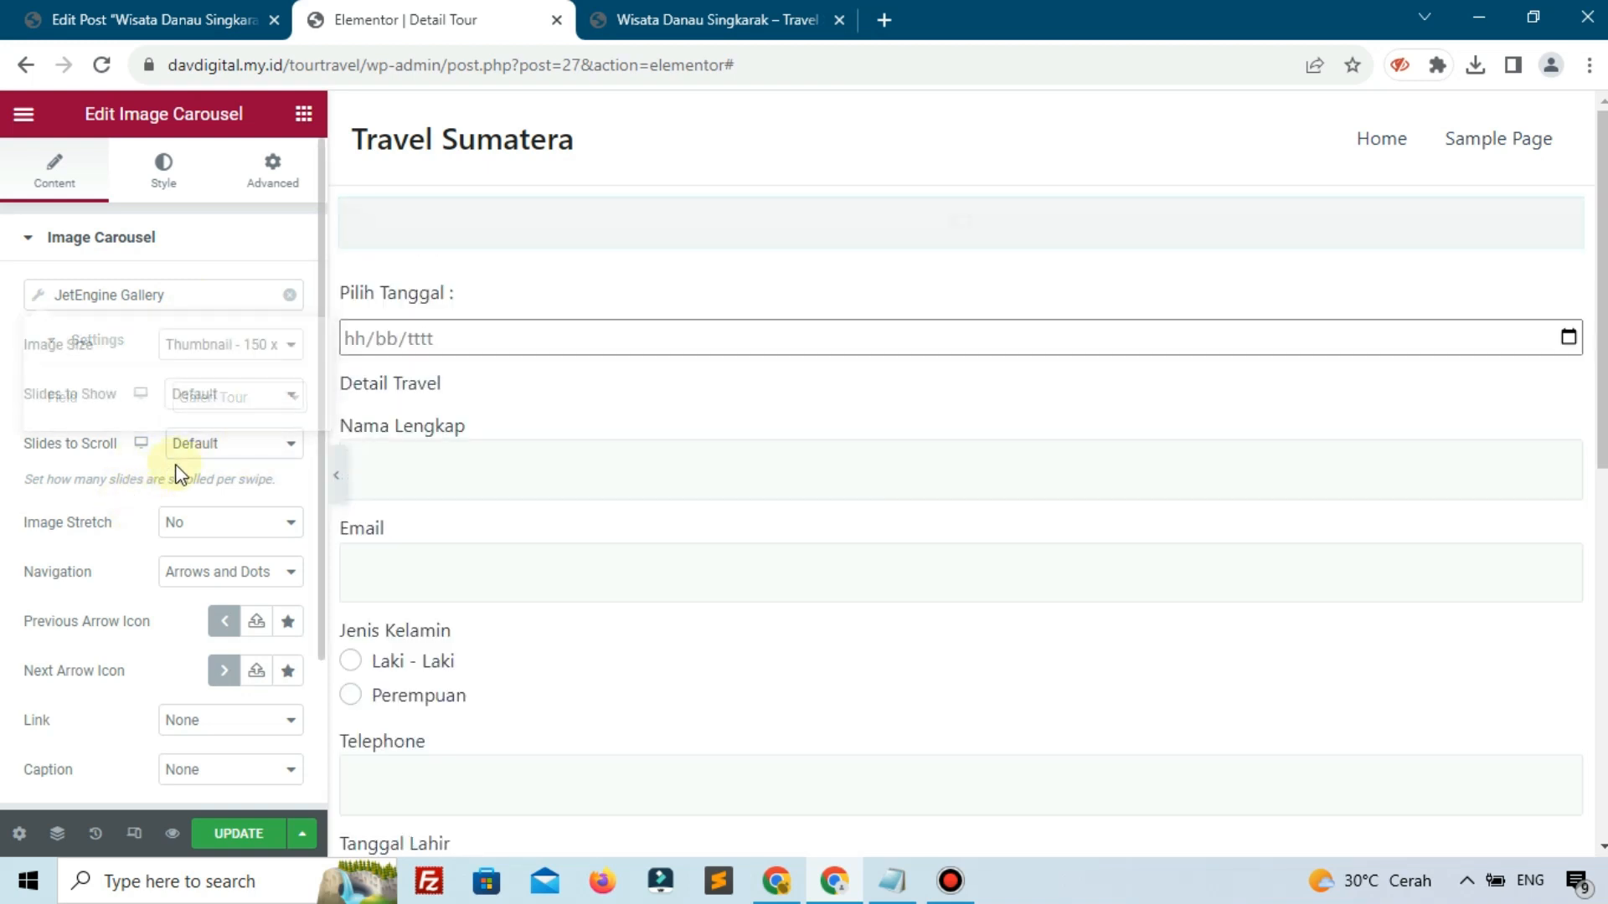
left_click(233, 350)
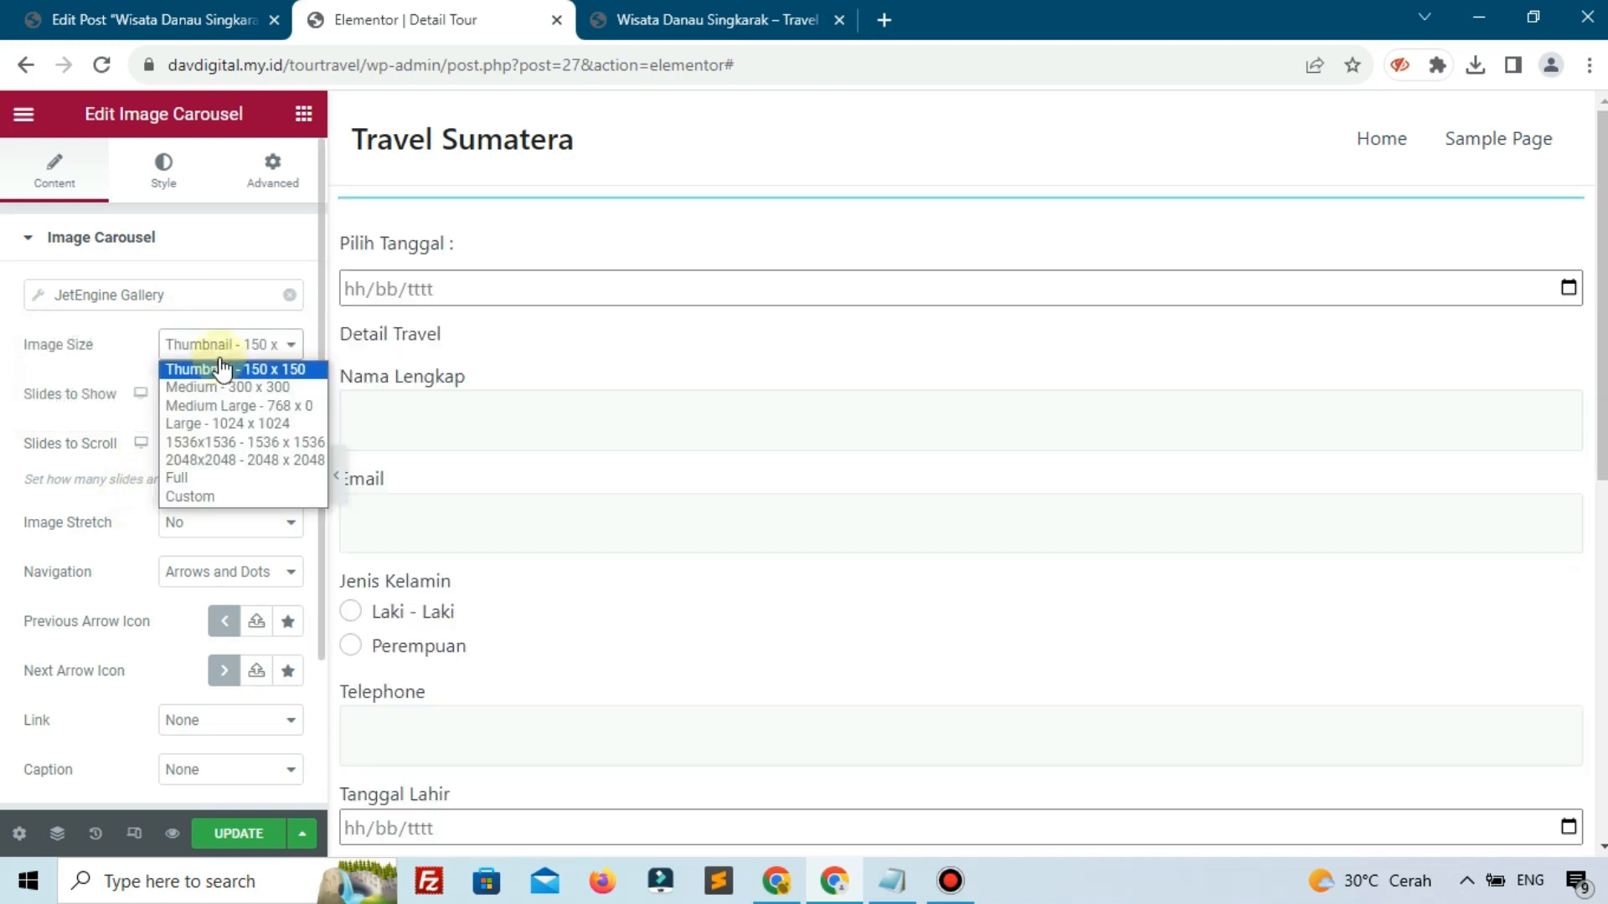
left_click(181, 476)
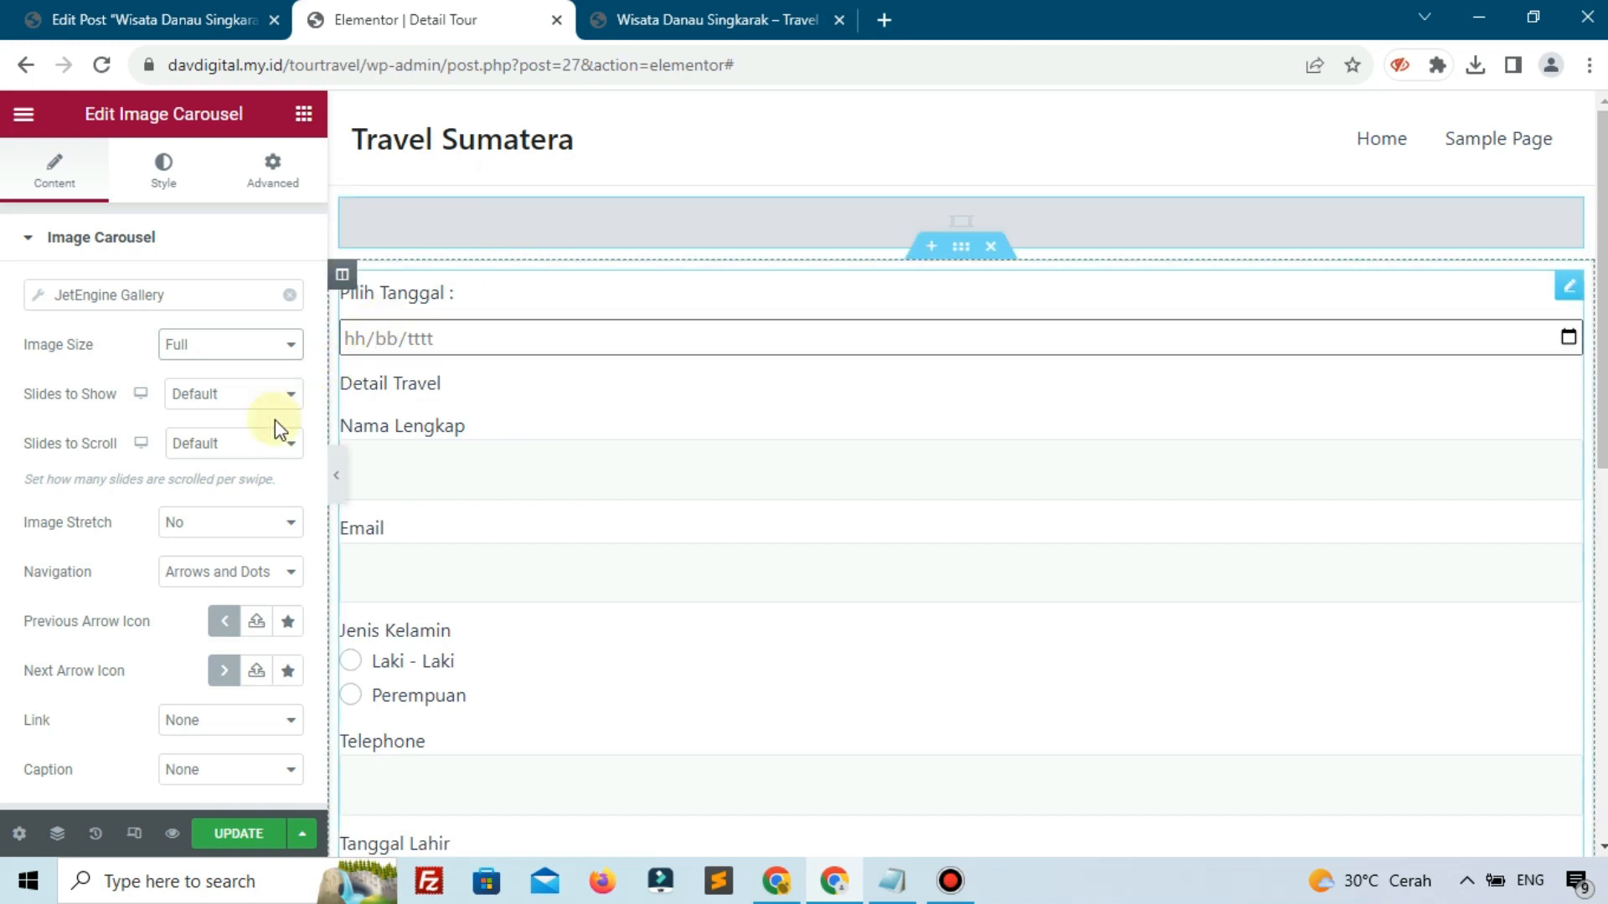
- Set the template's dynamic content preview to the Tour post Wisata Danau Singkarak and apply it
left_click(18, 833)
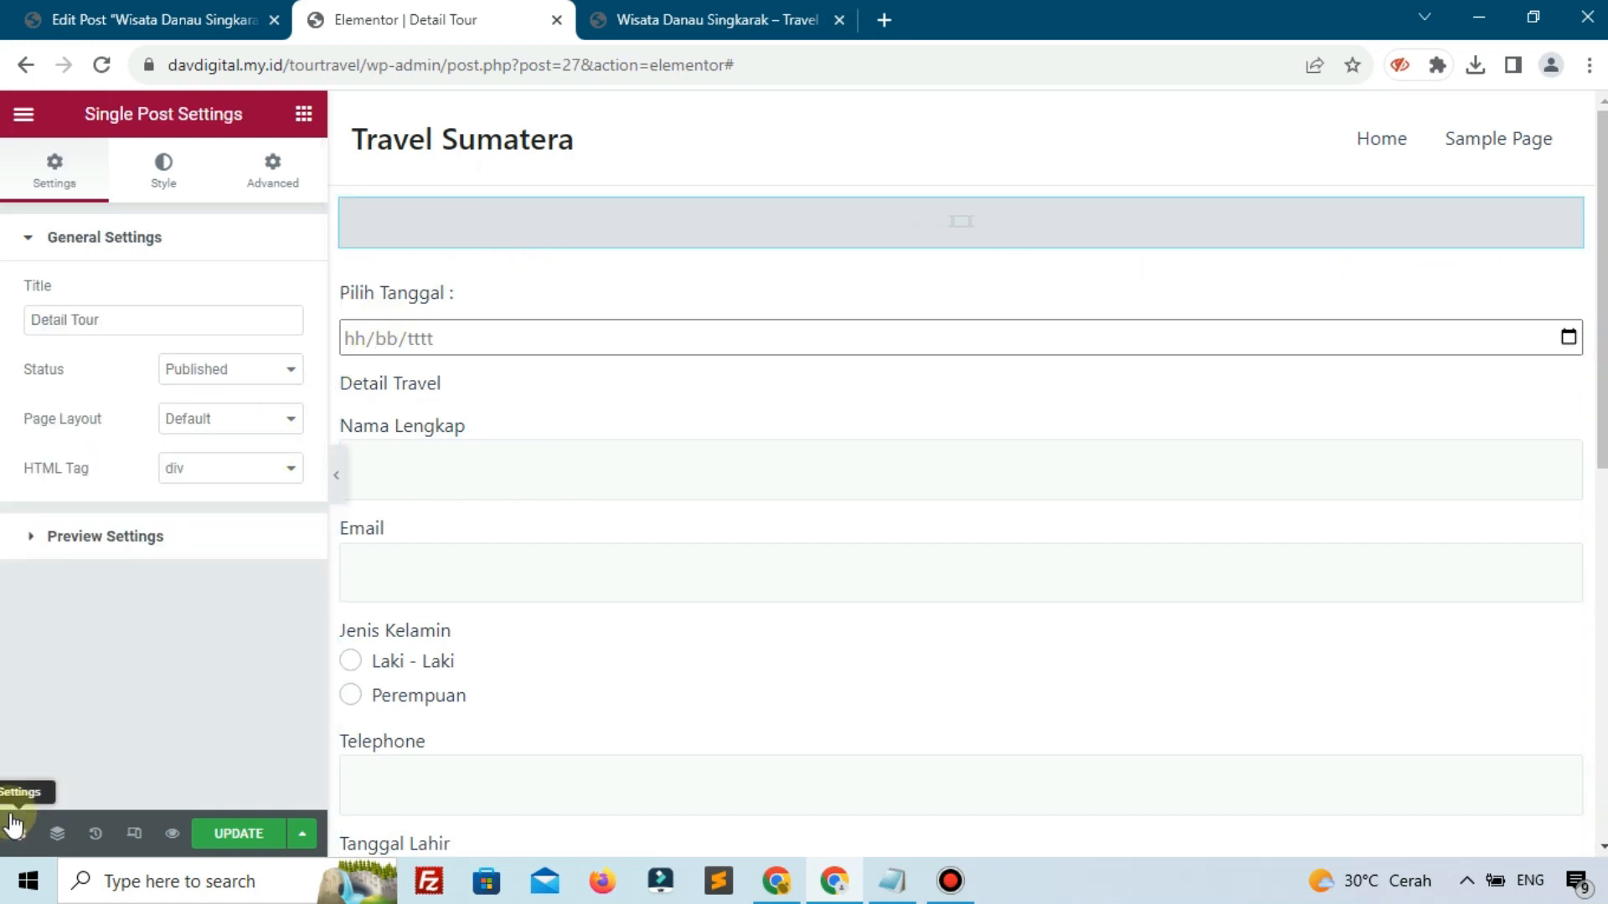
left_click(117, 541)
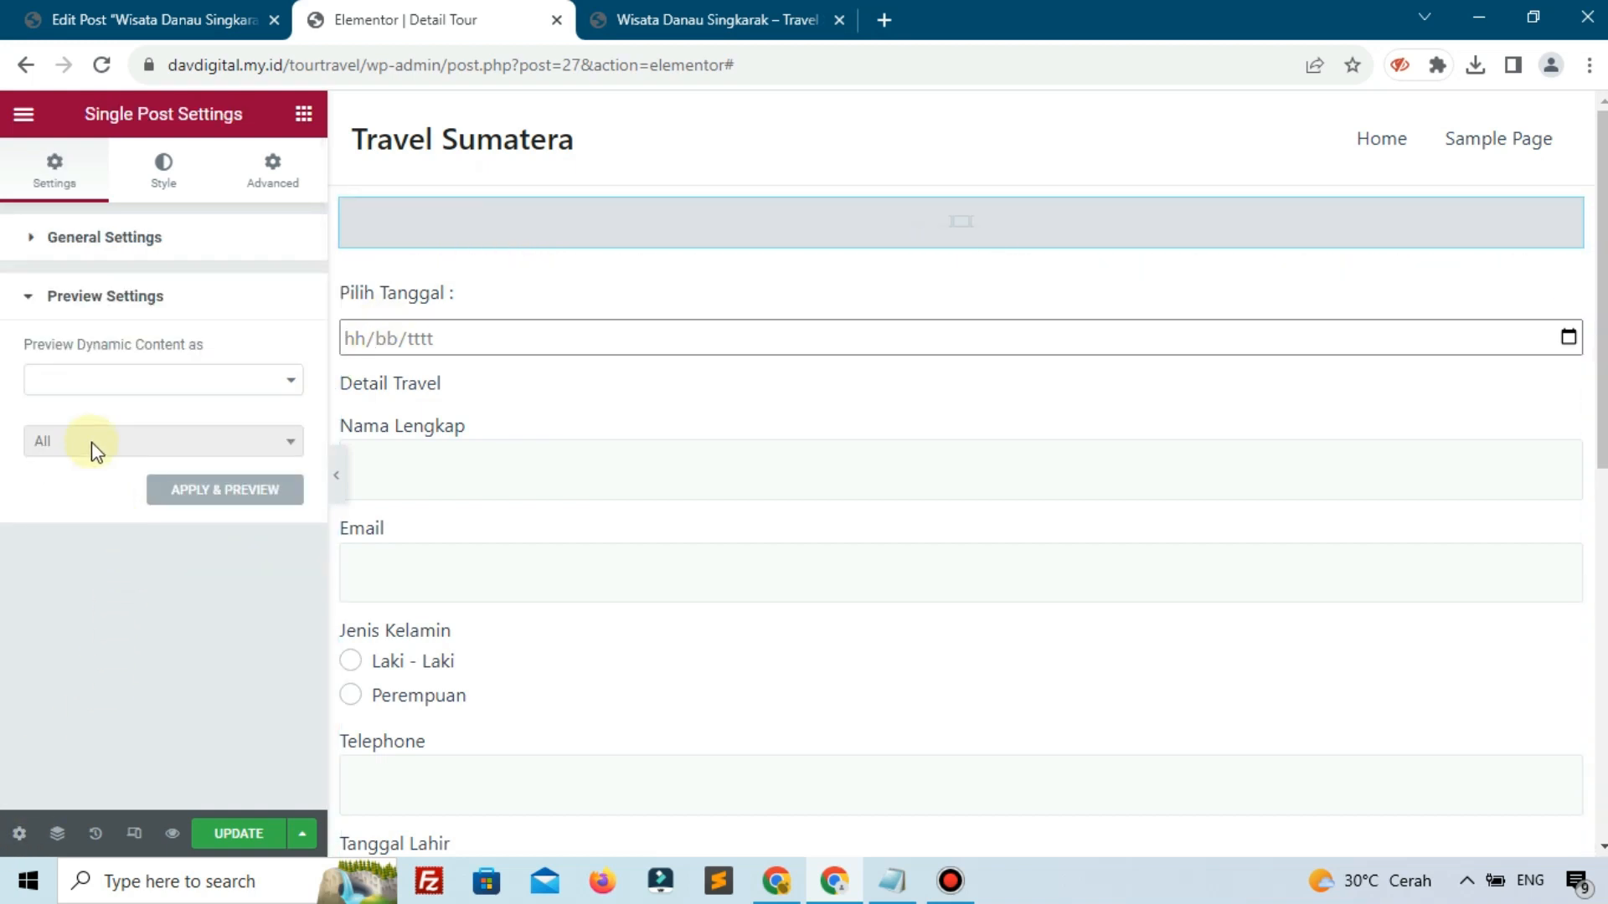
left_click(191, 399)
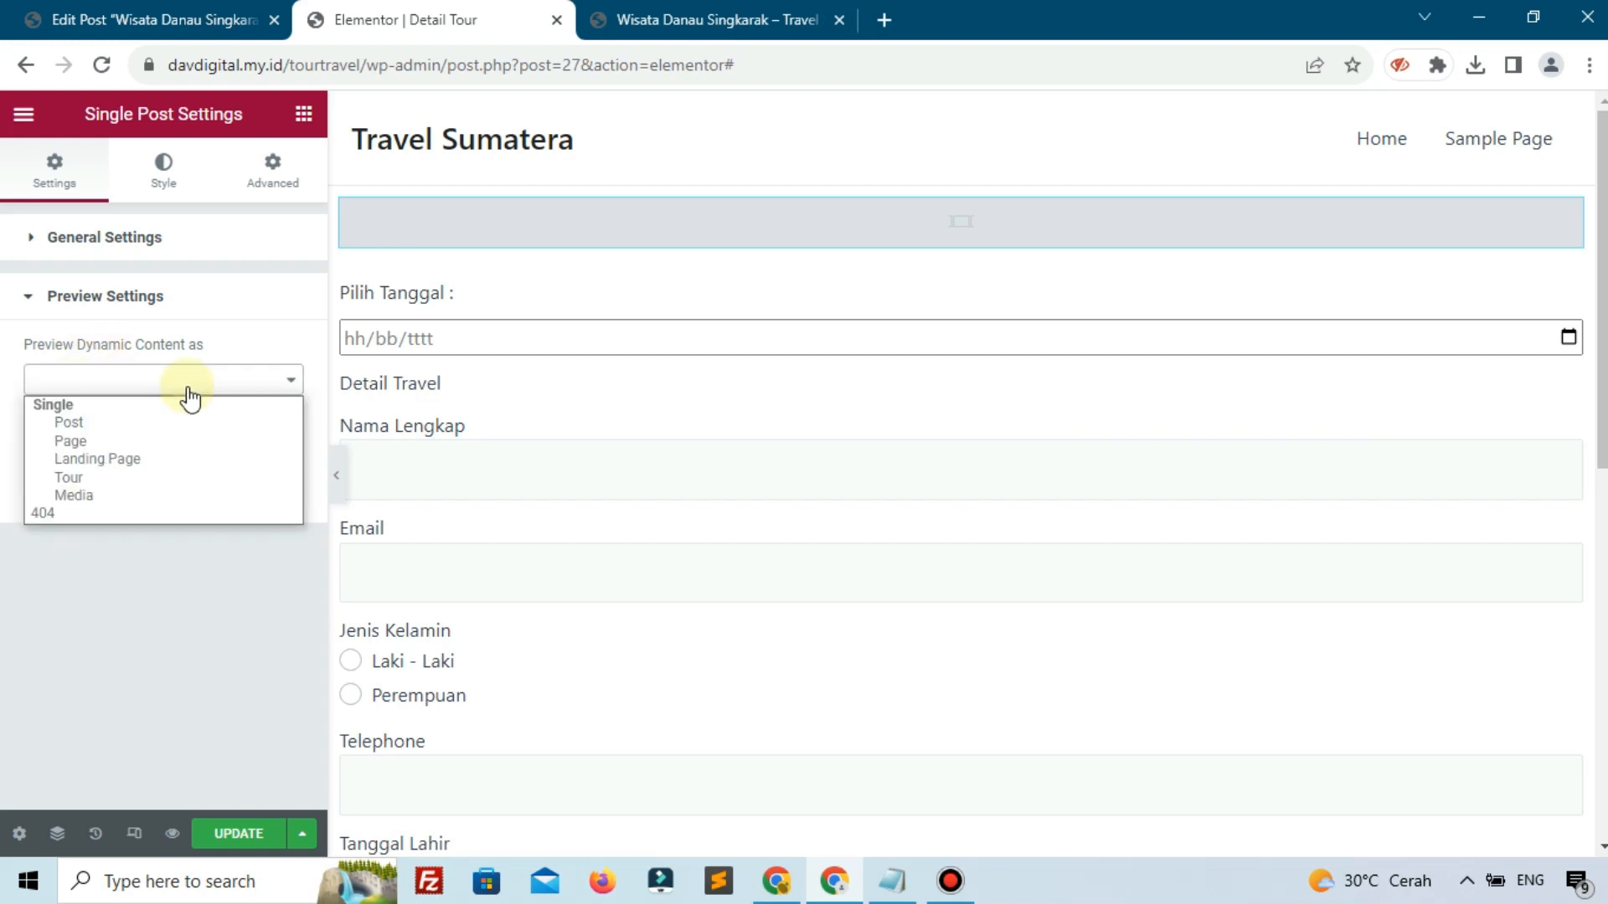
left_click(99, 478)
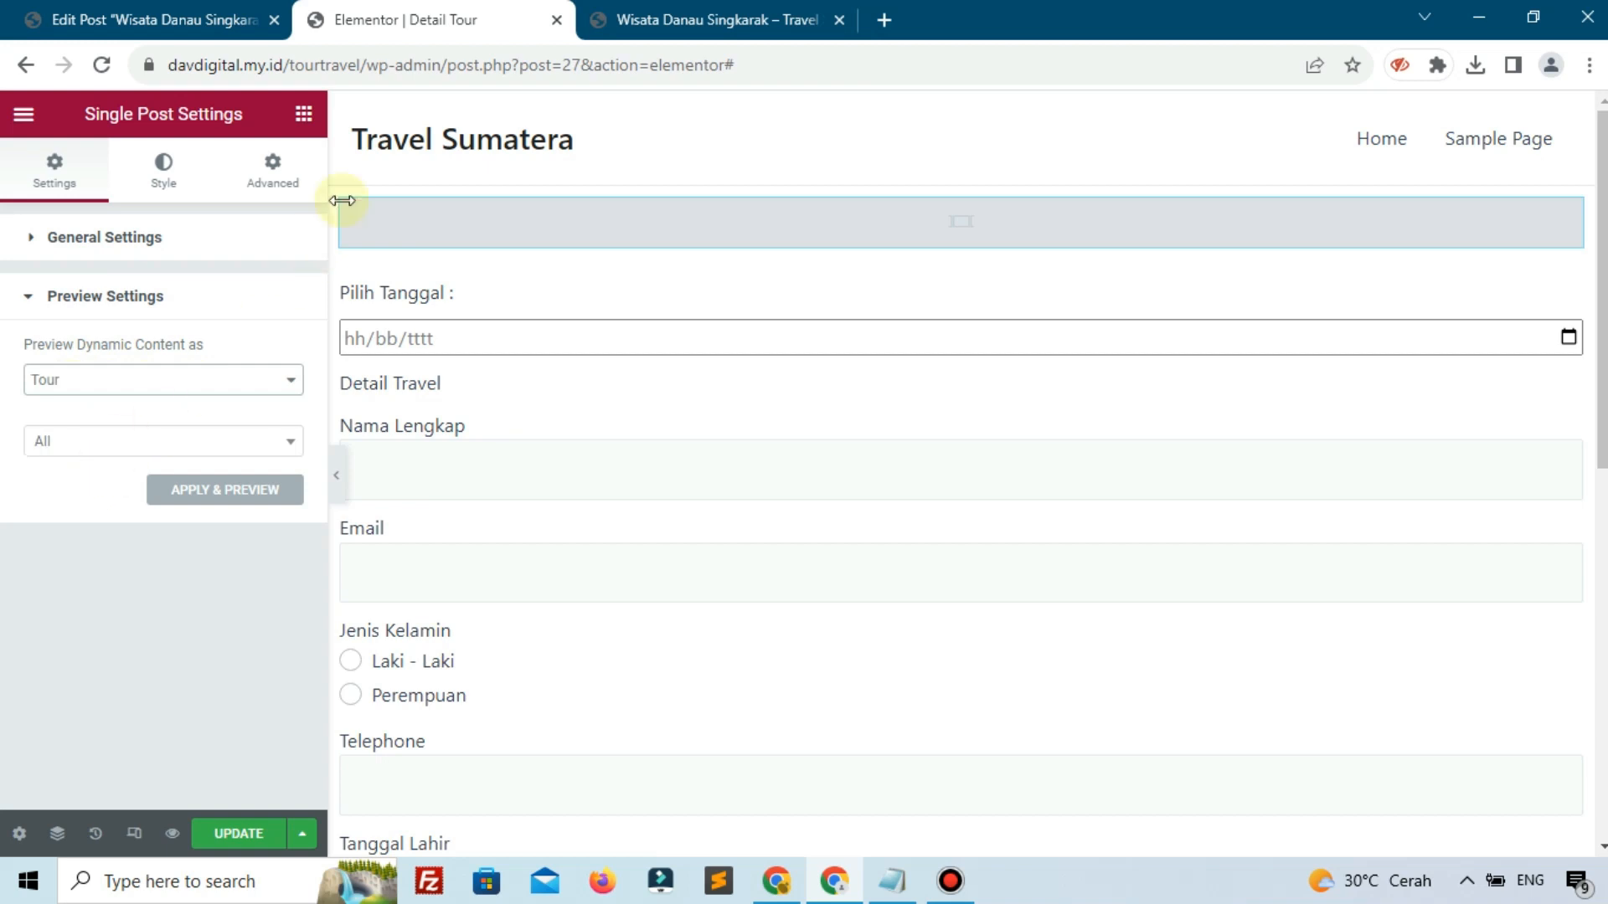
left_click(179, 444)
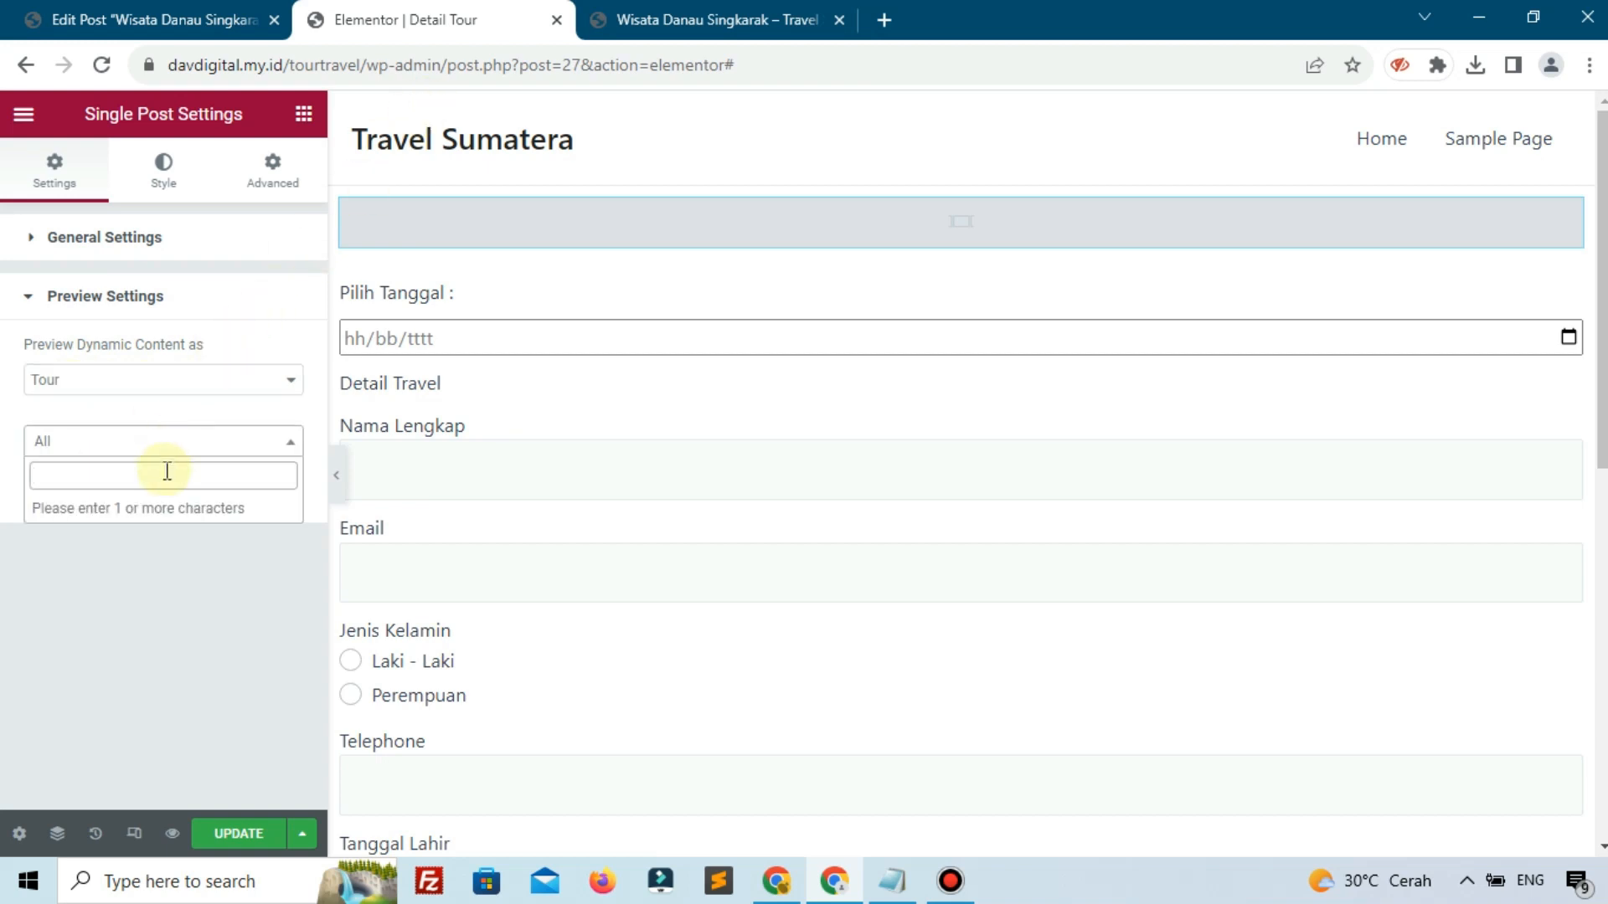
type("da")
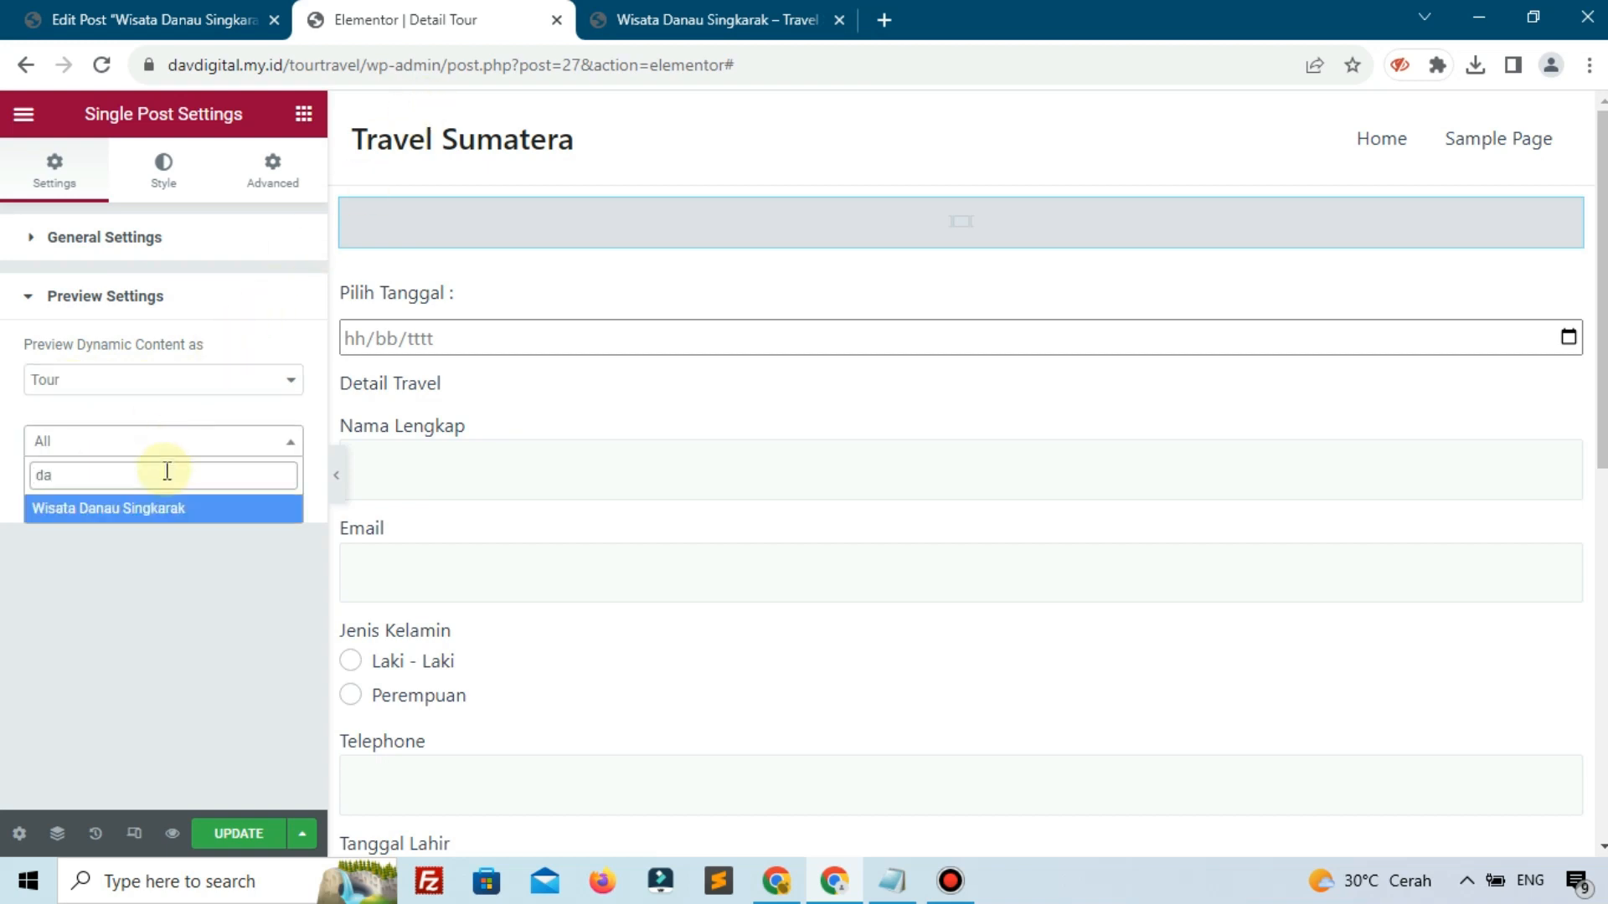
left_click(116, 502)
left_click(220, 488)
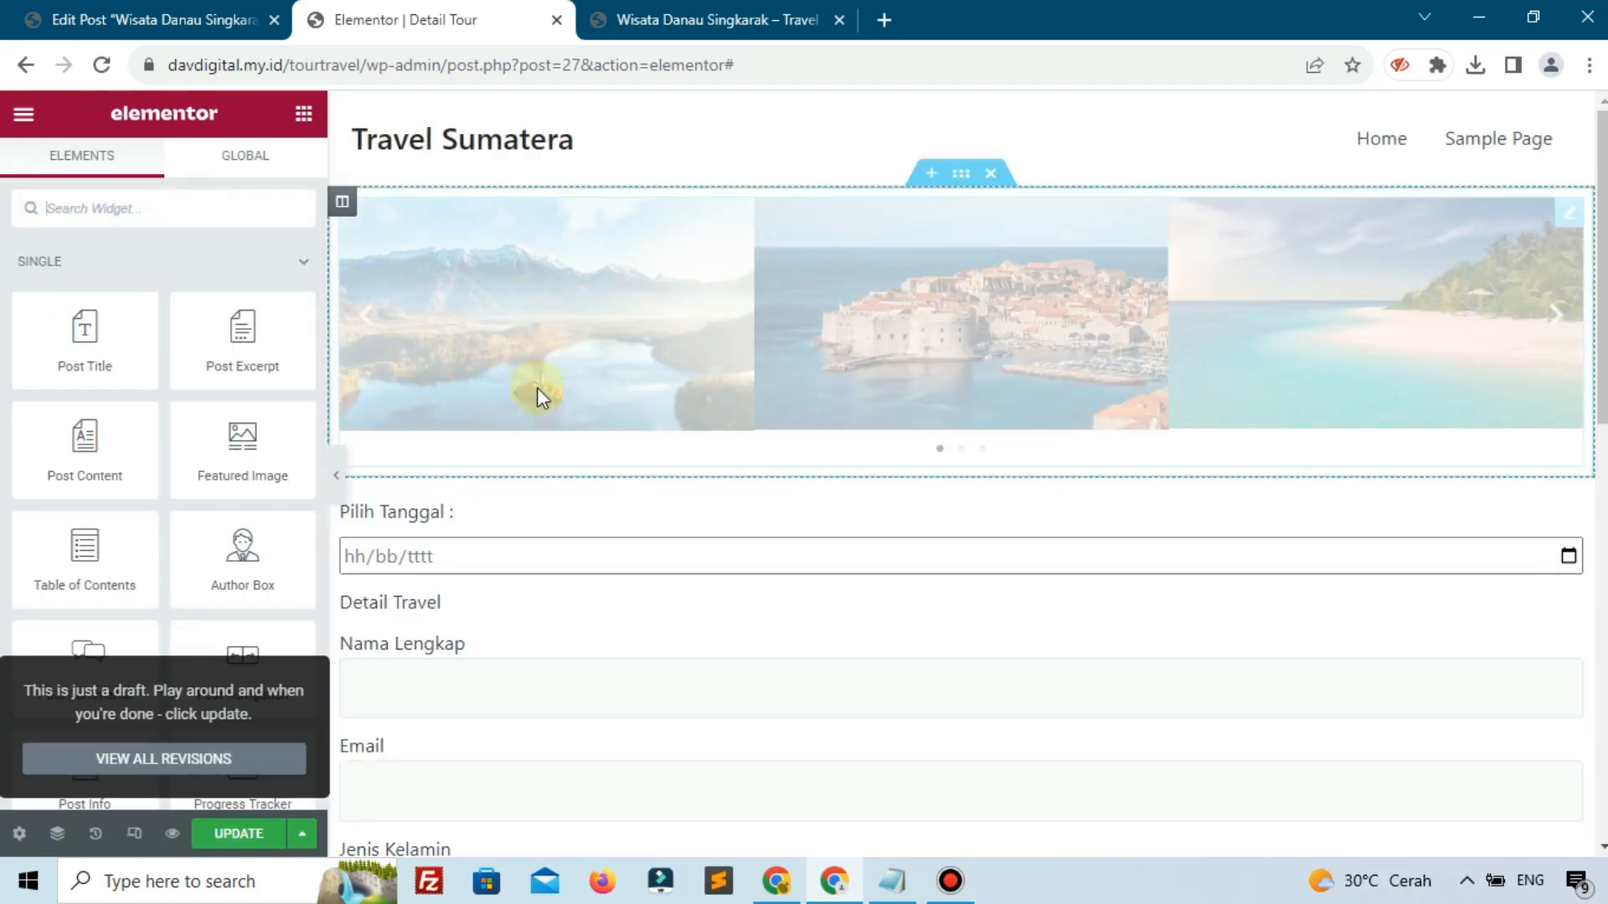
- Style the gallery carousel's images with a custom spacing of 9 and a border radius of 5 px on all corners
left_click(1526, 219)
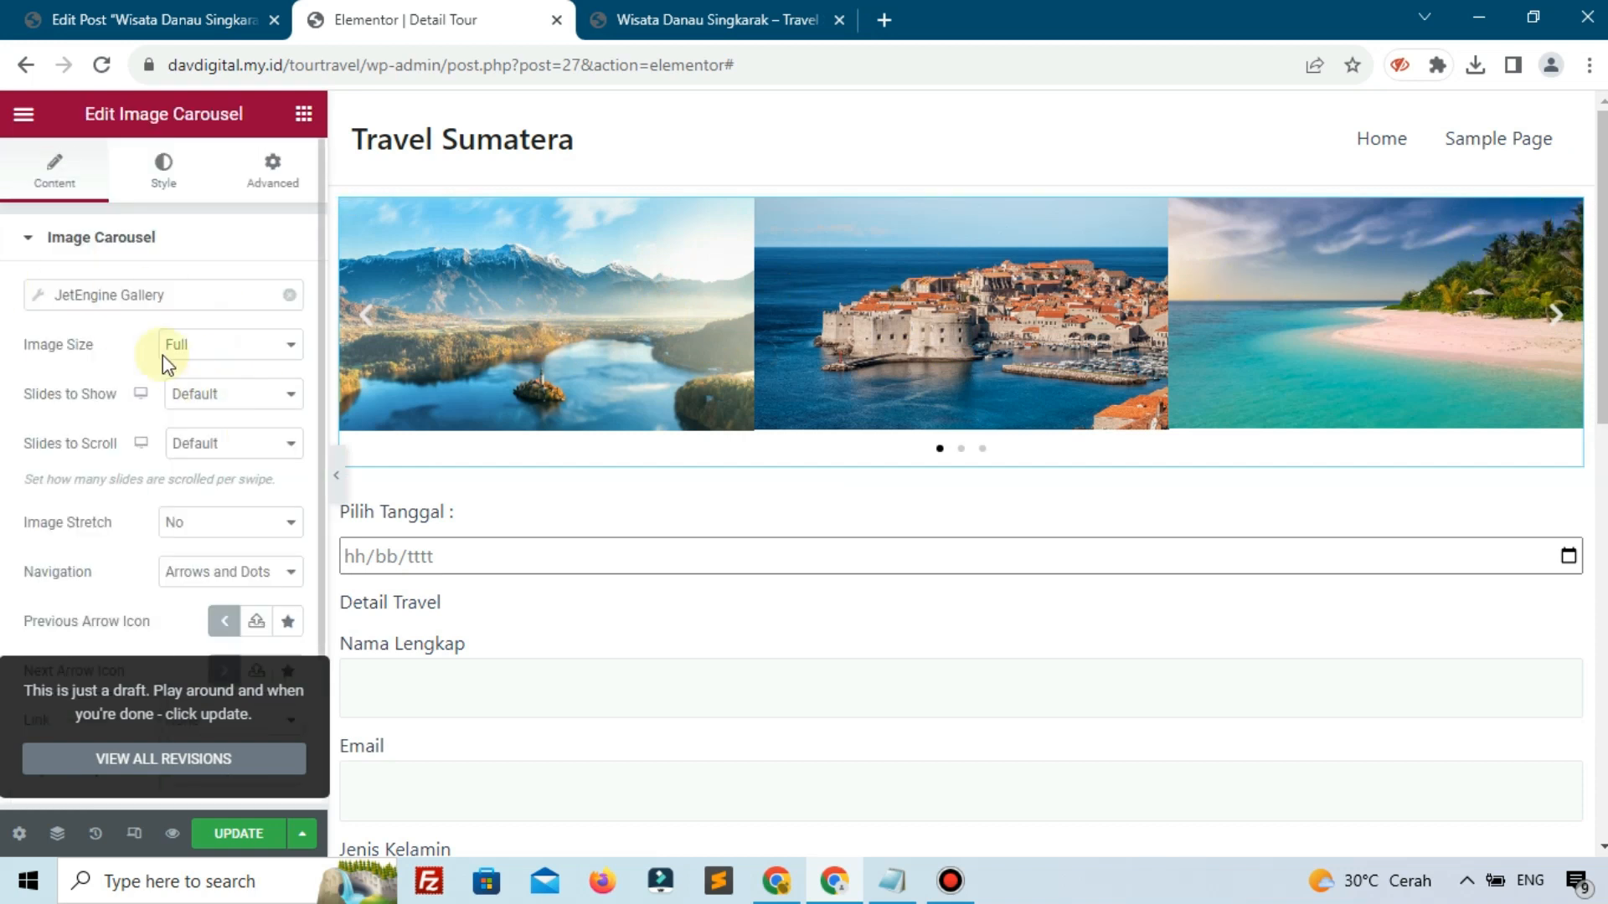
left_click(163, 168)
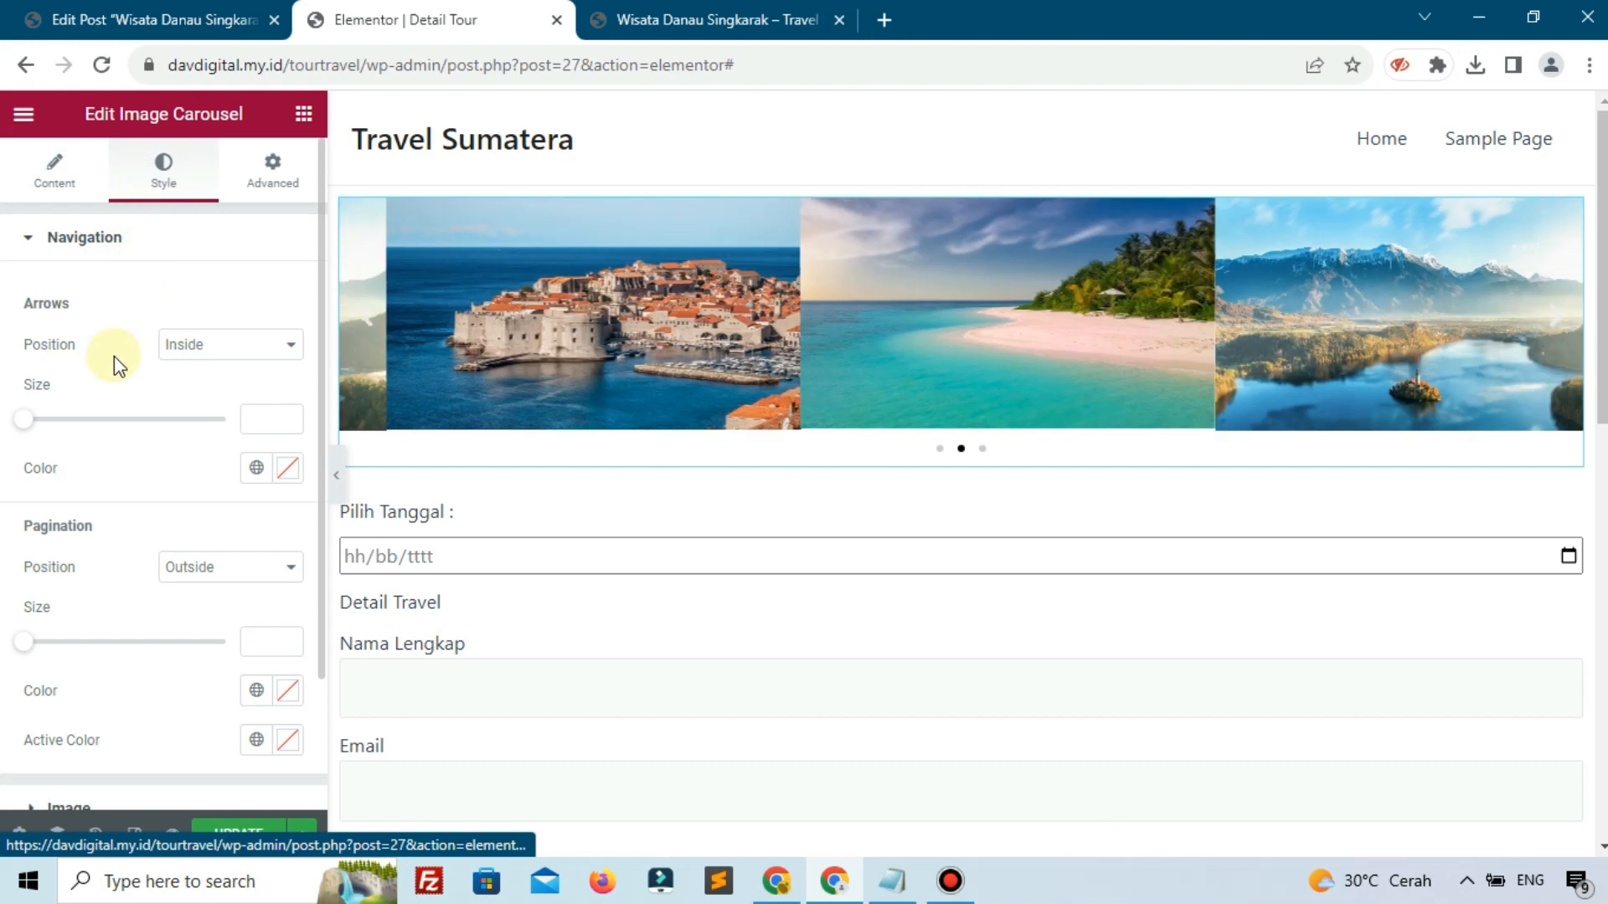
scroll(114, 355, "down", 2)
left_click(113, 650)
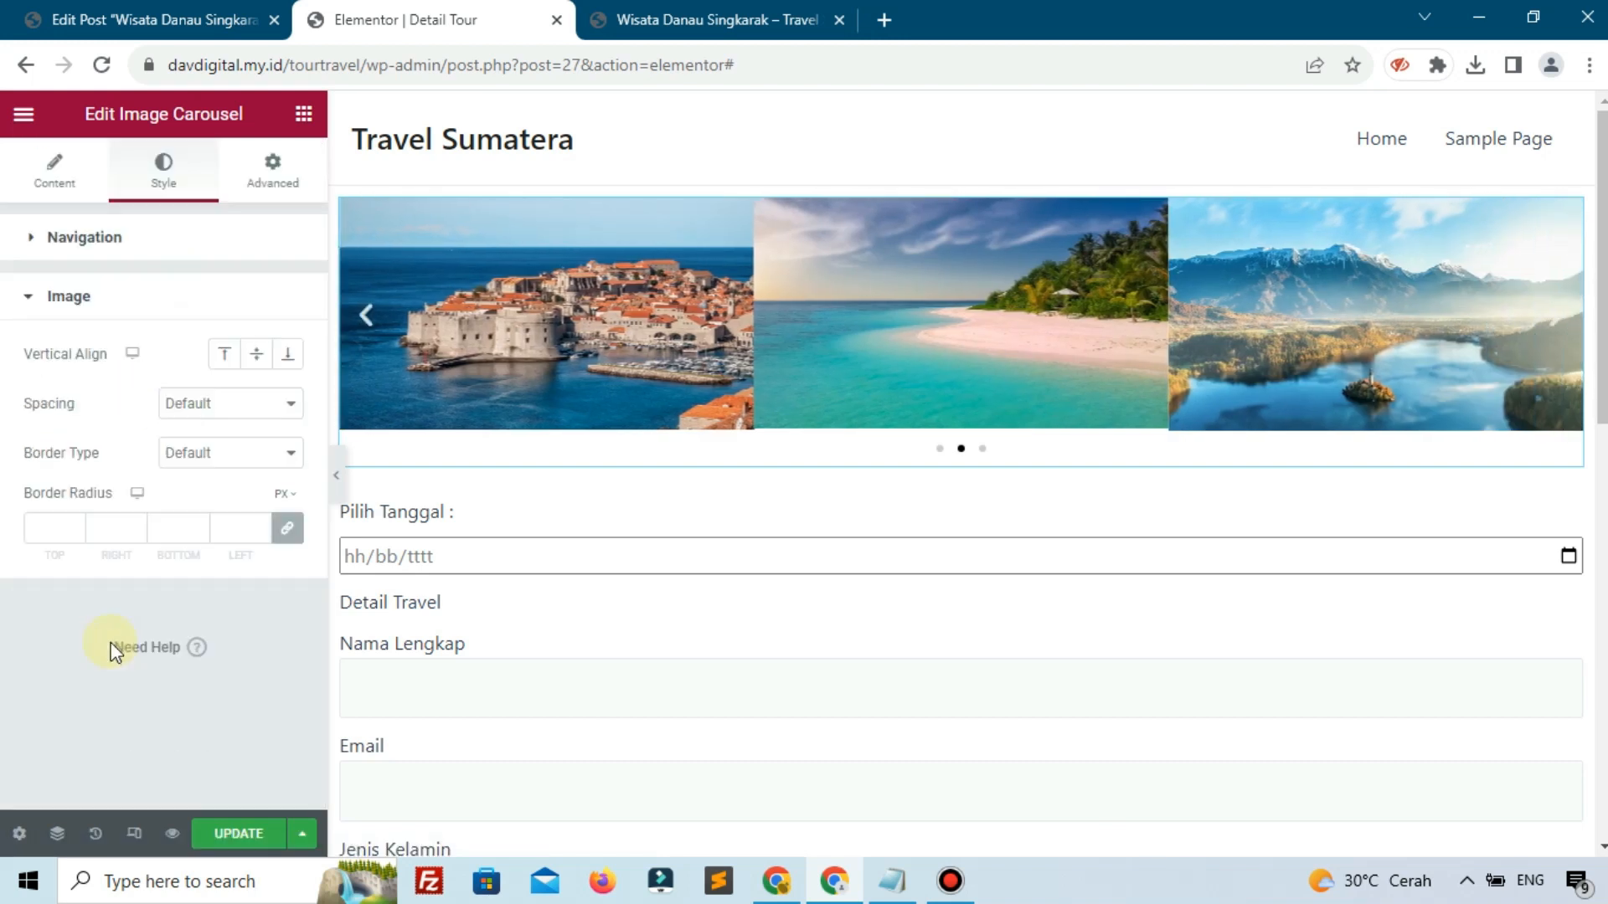
left_click(192, 408)
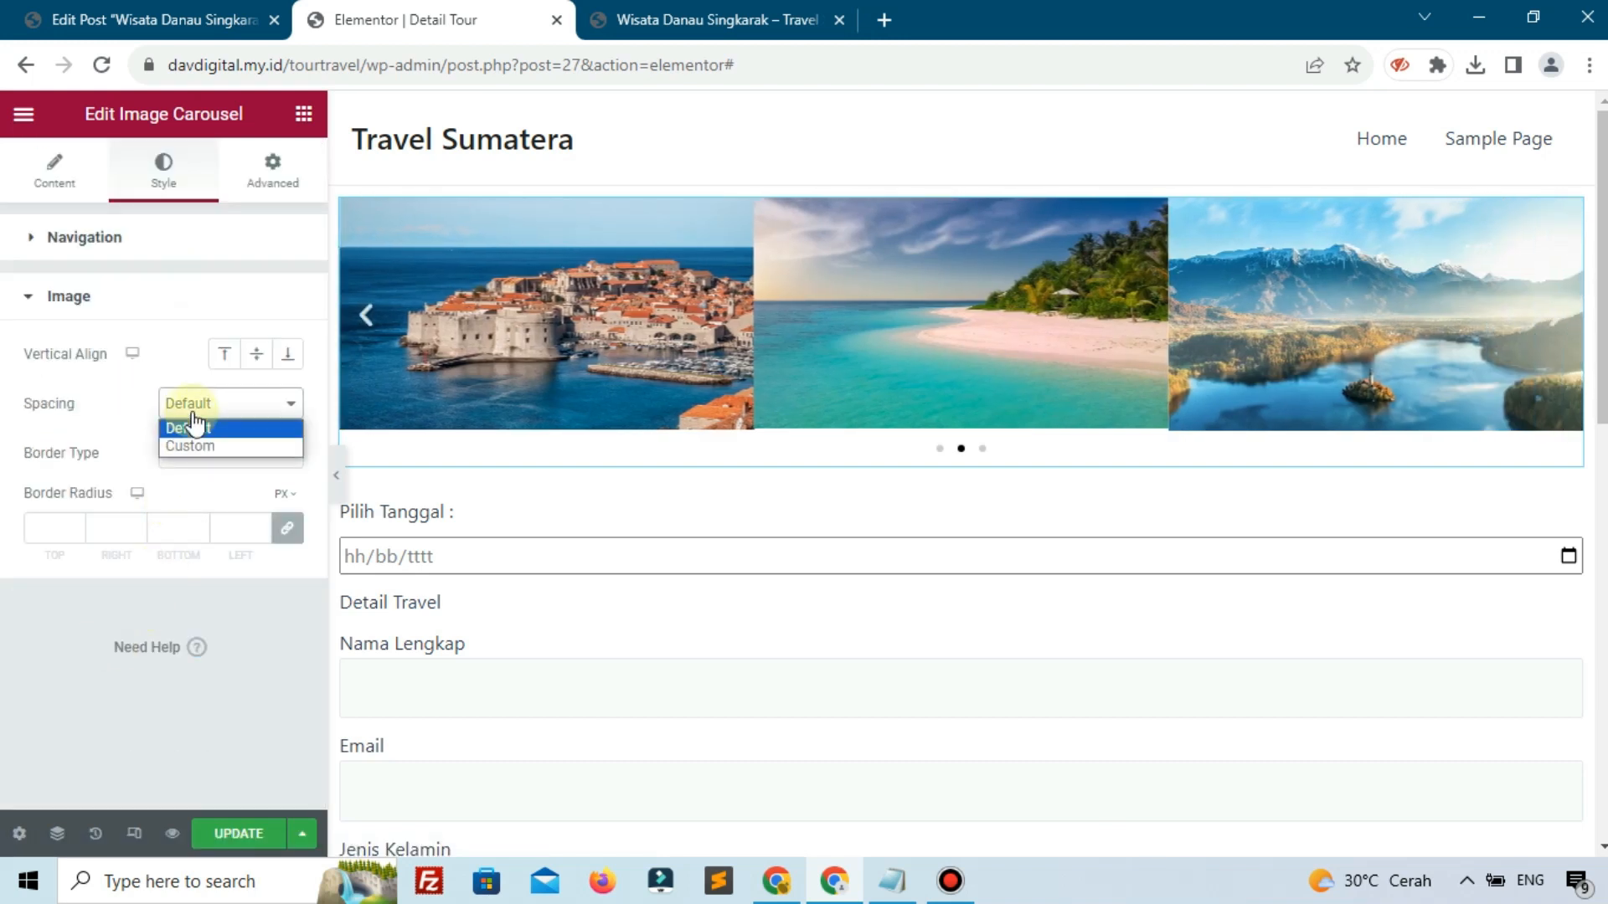
left_click(186, 448)
left_click_drag(63, 453, 39, 457)
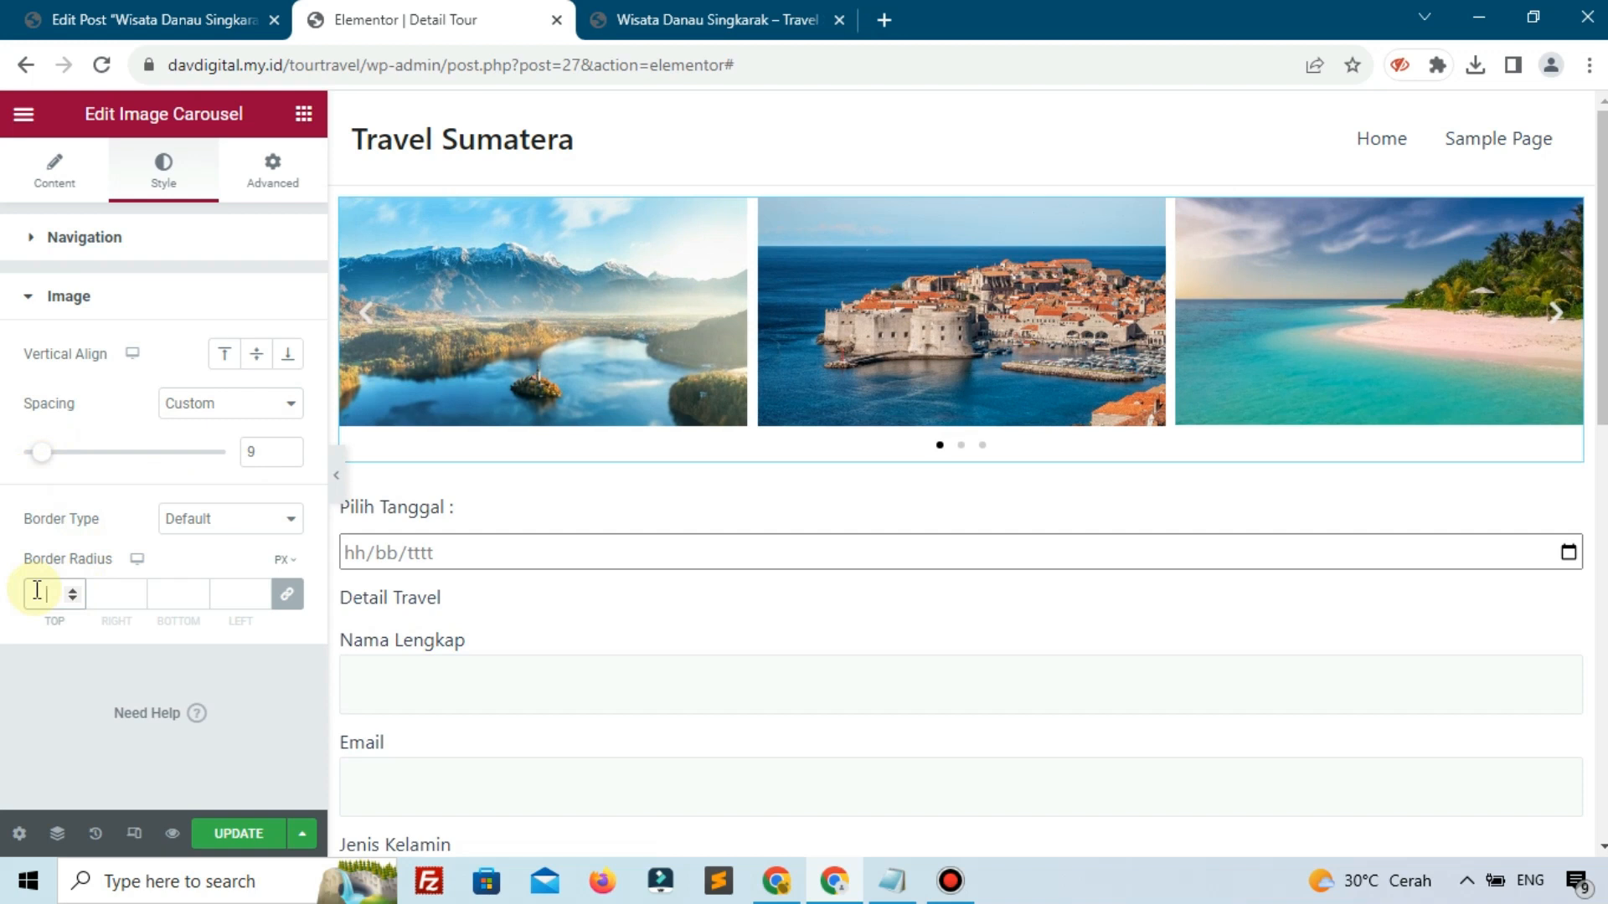
type("55")
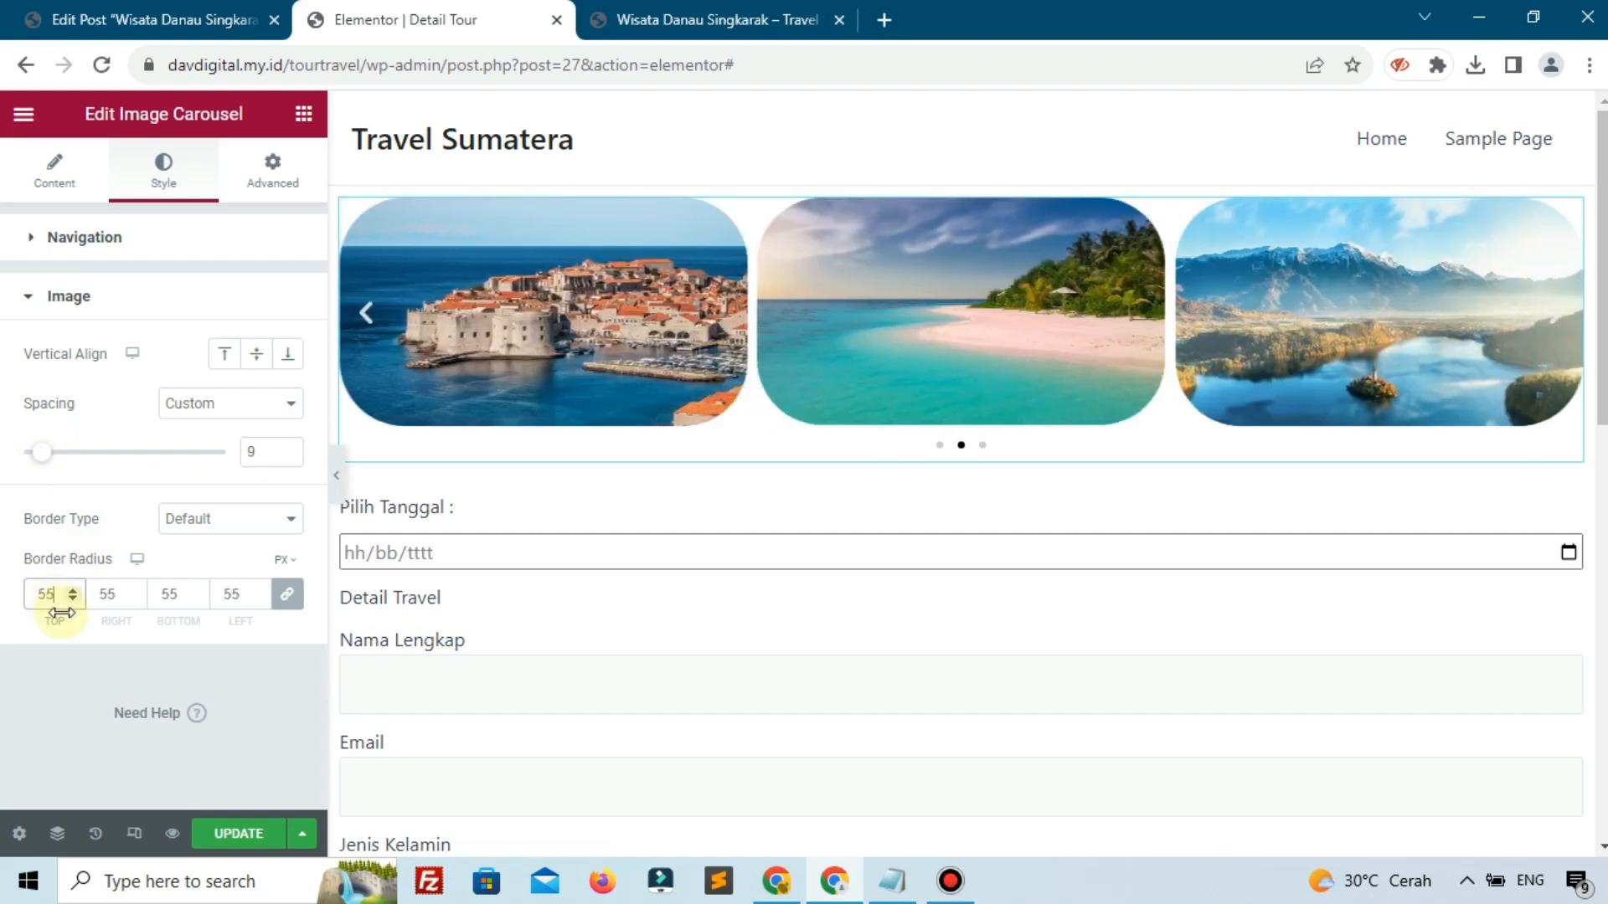
key("BackSpace")
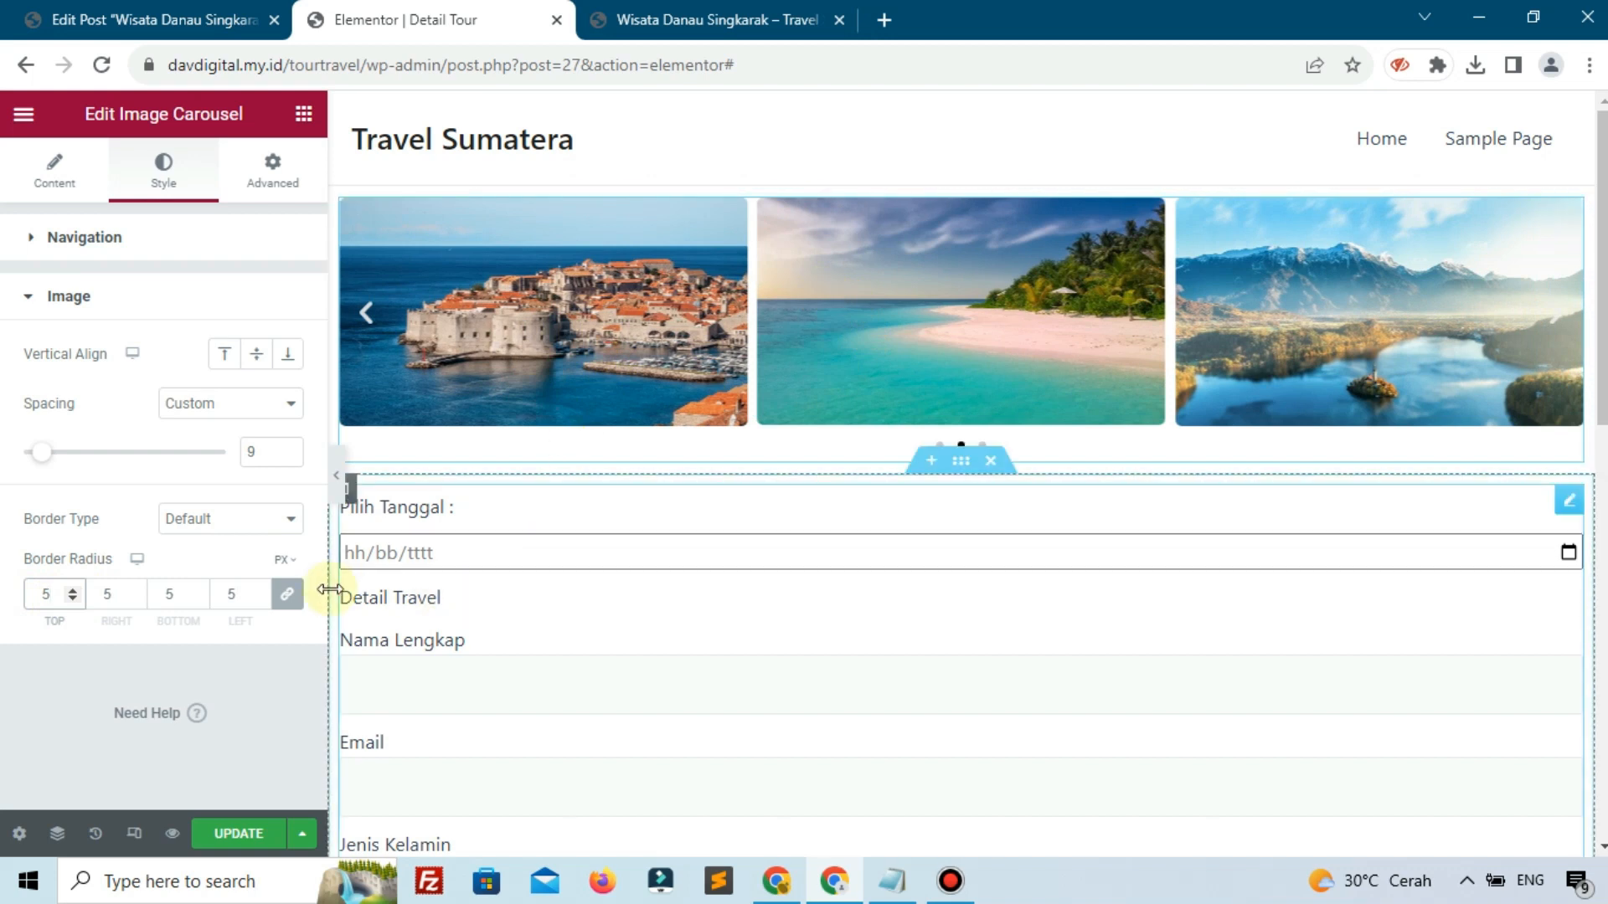
- Limit the Image Carousel's navigation to Arrows and update the Detail Tour template
left_click(73, 193)
scroll(198, 513, "down", 2)
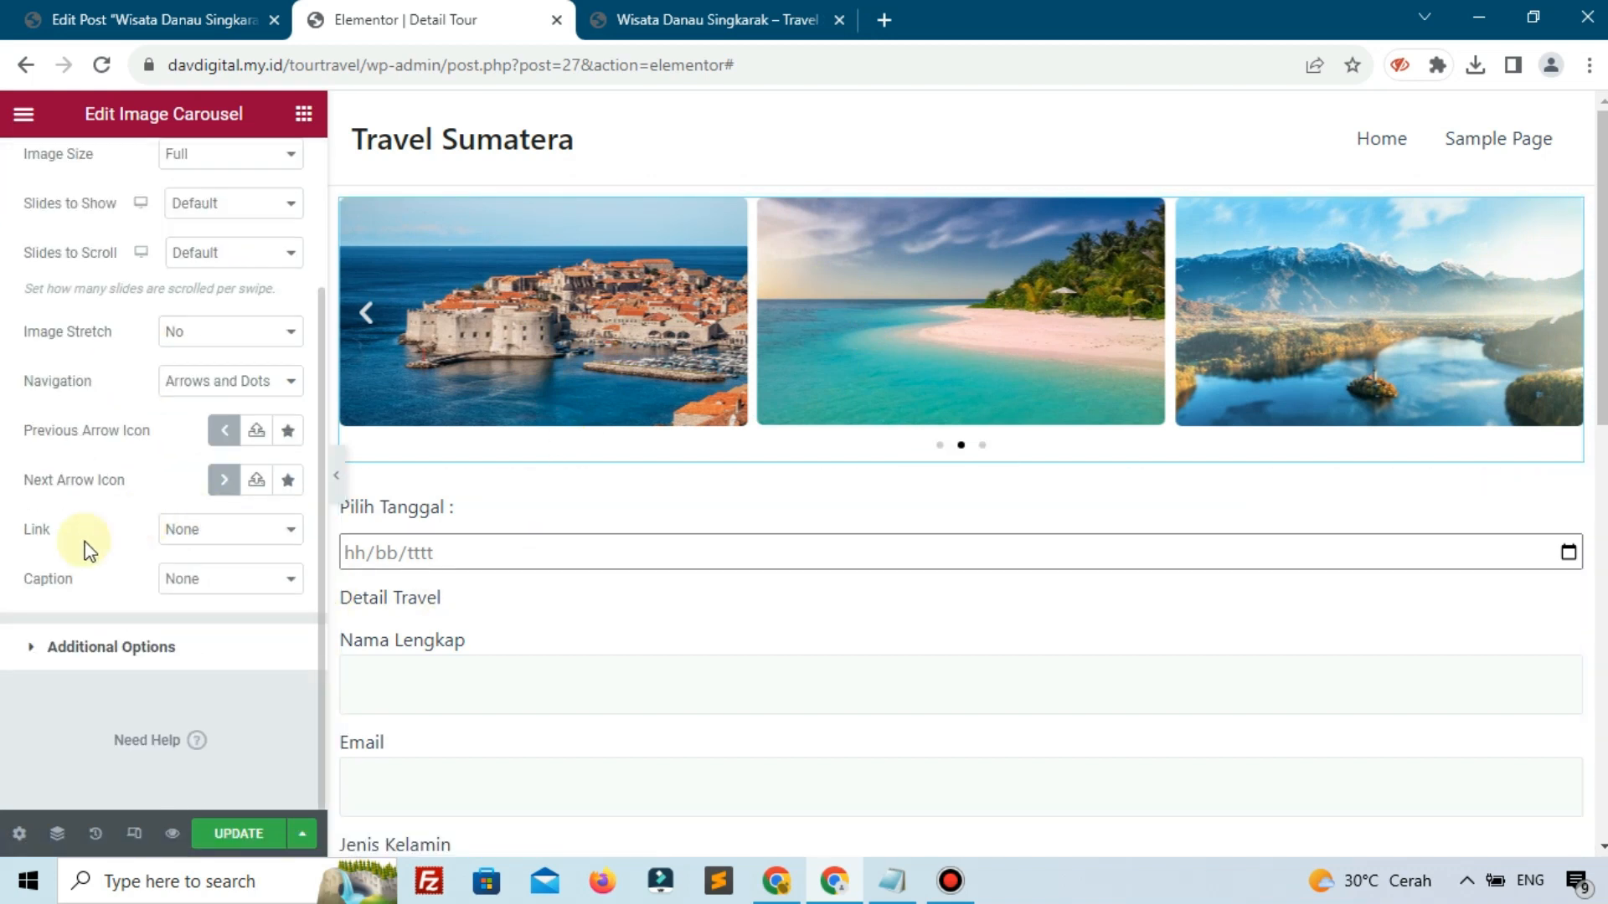
left_click(148, 646)
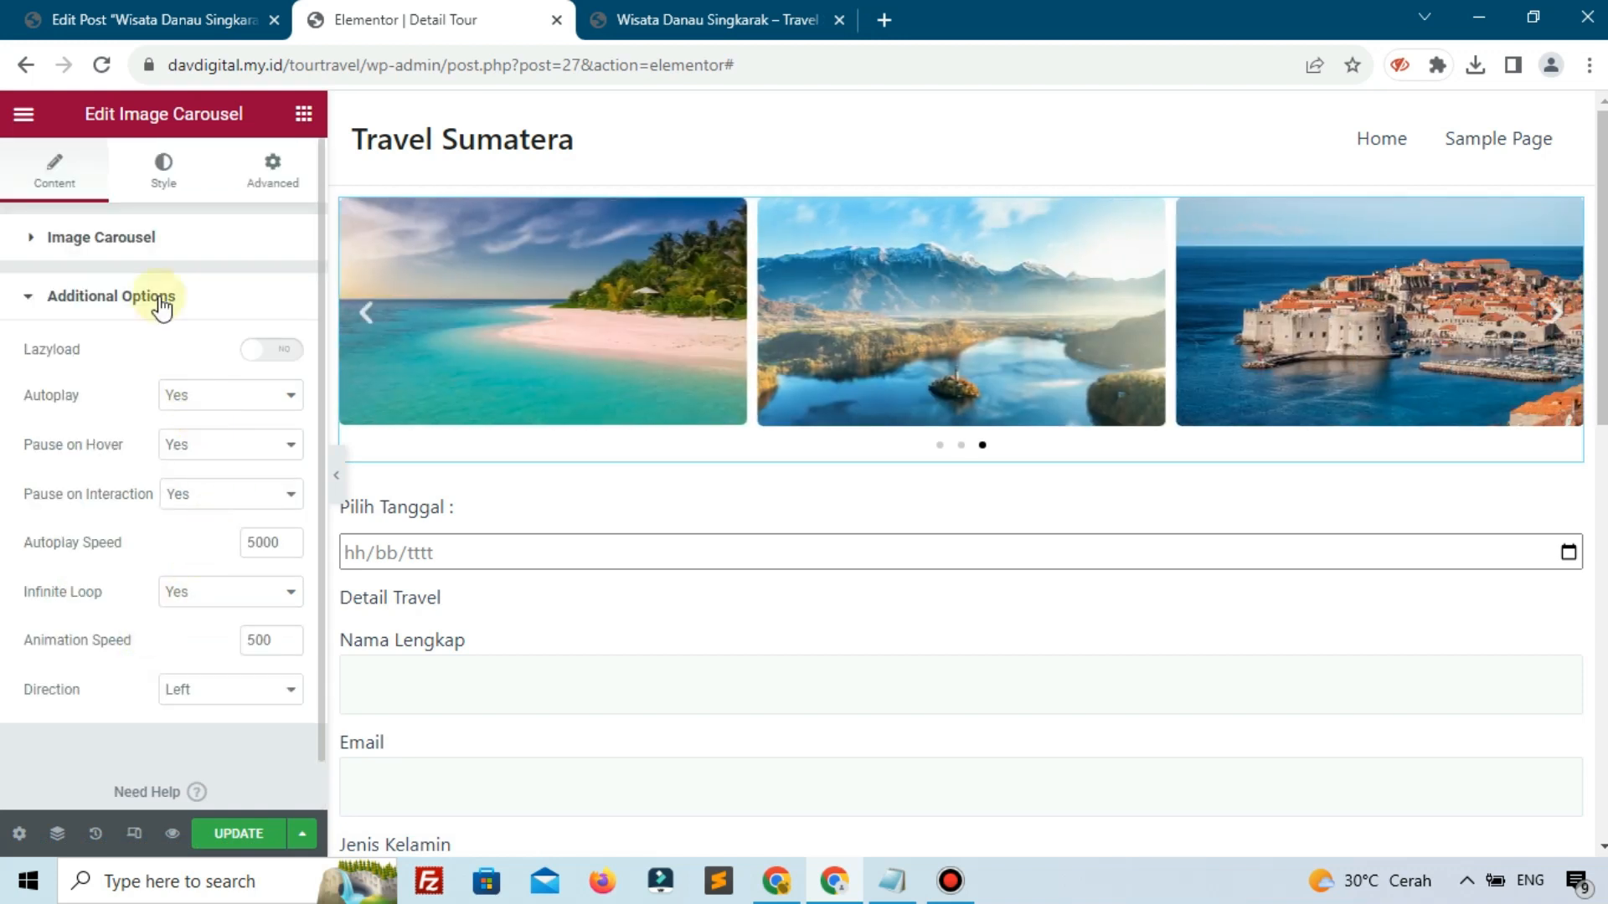
left_click(156, 244)
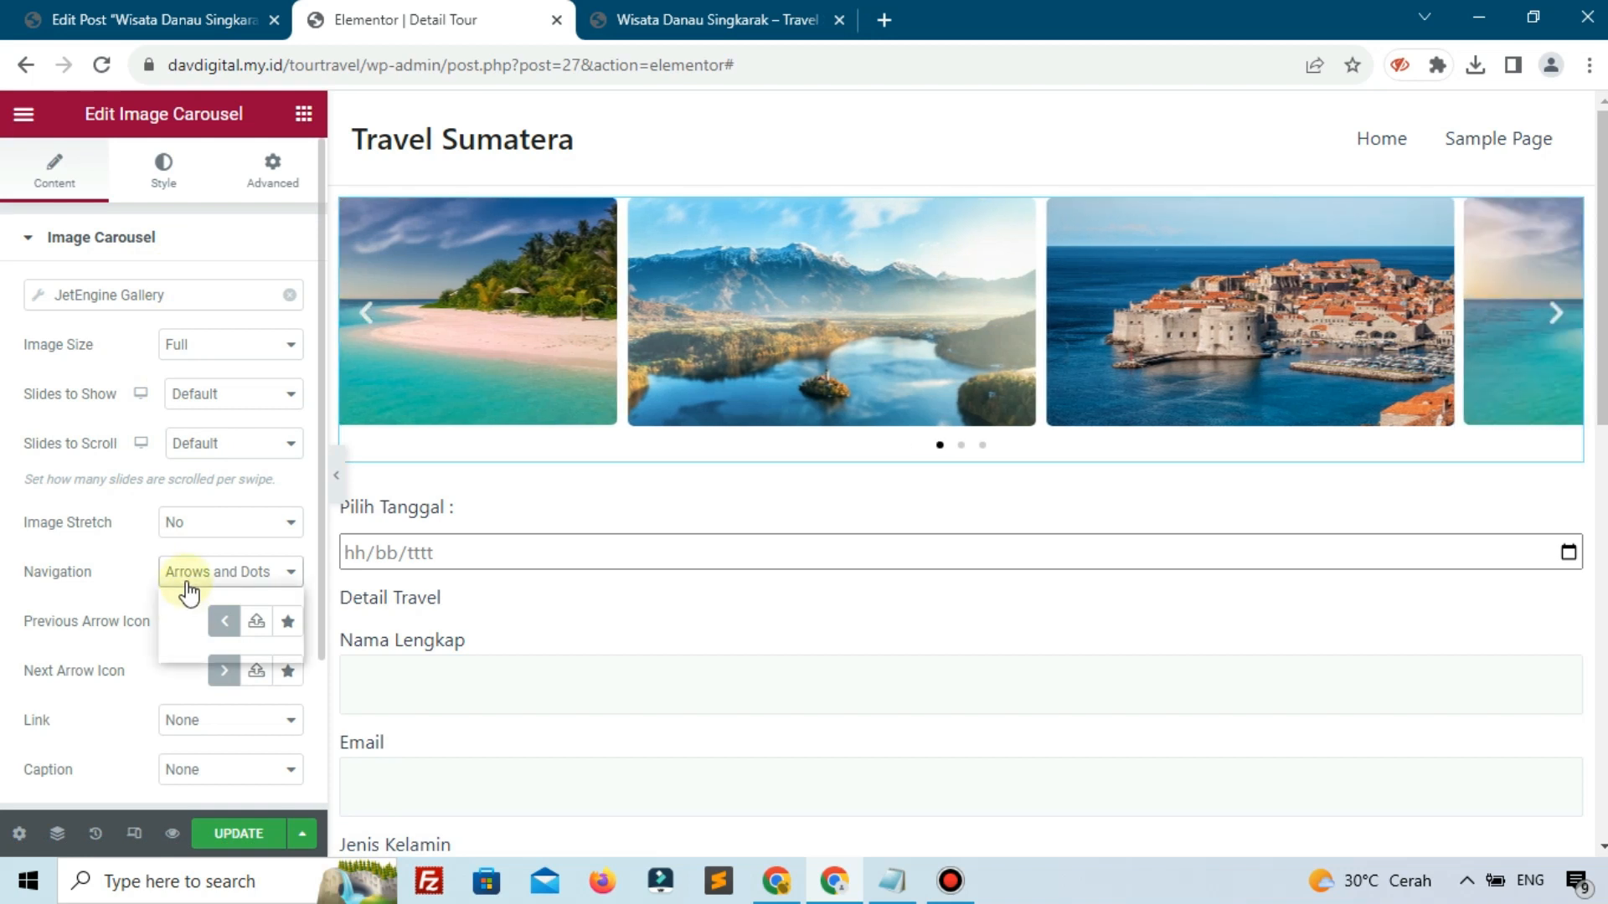
left_click(188, 578)
left_click(190, 617)
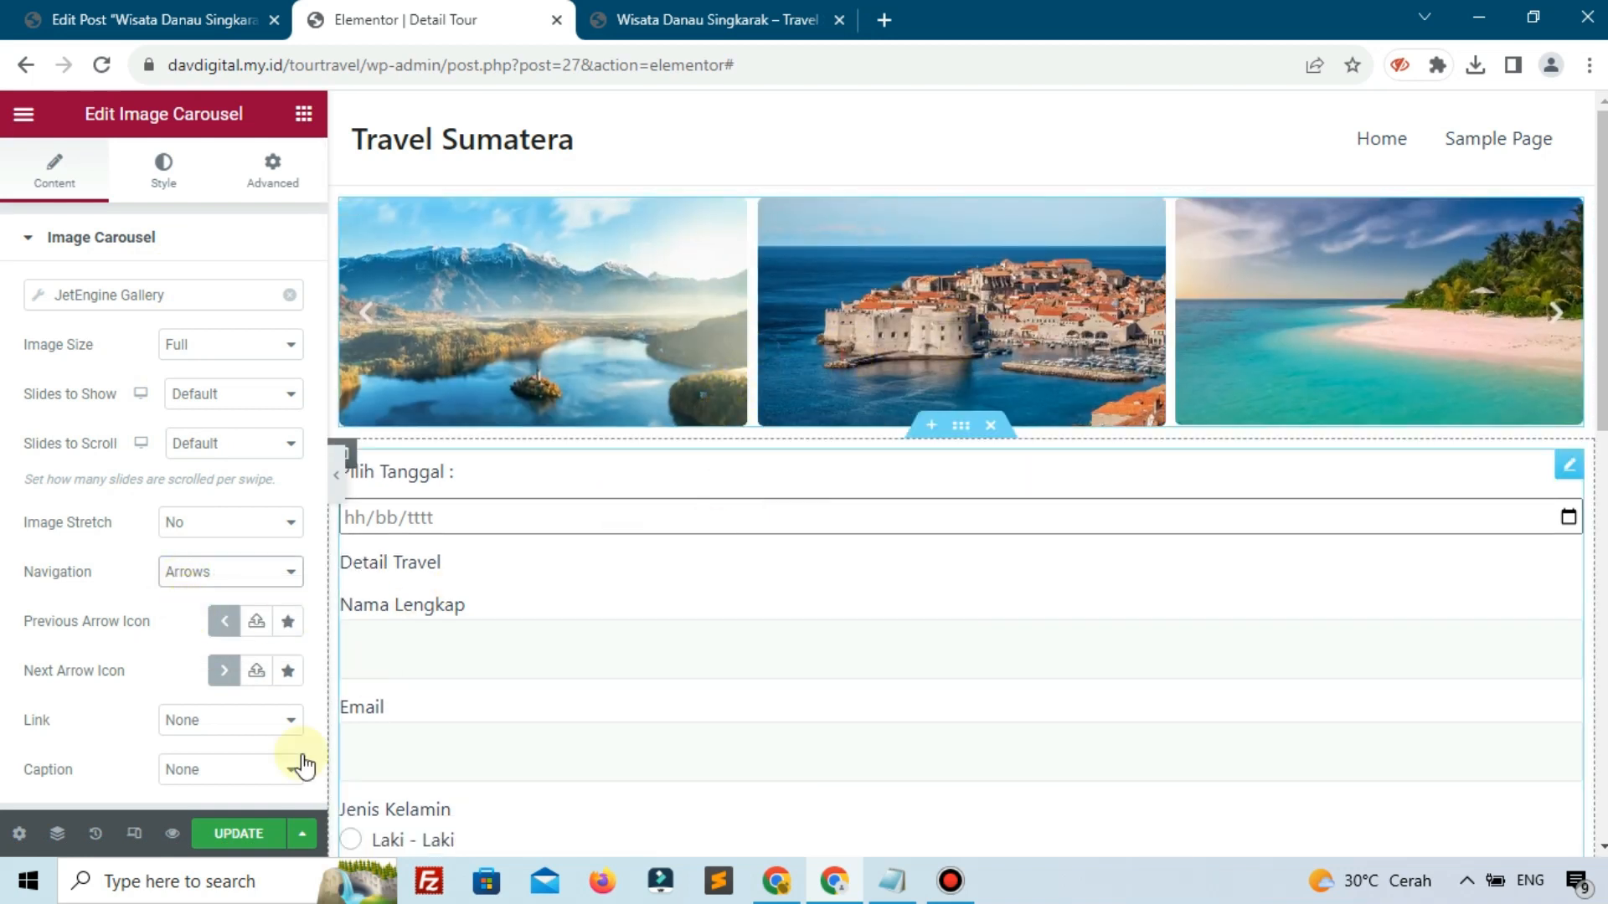
left_click(248, 834)
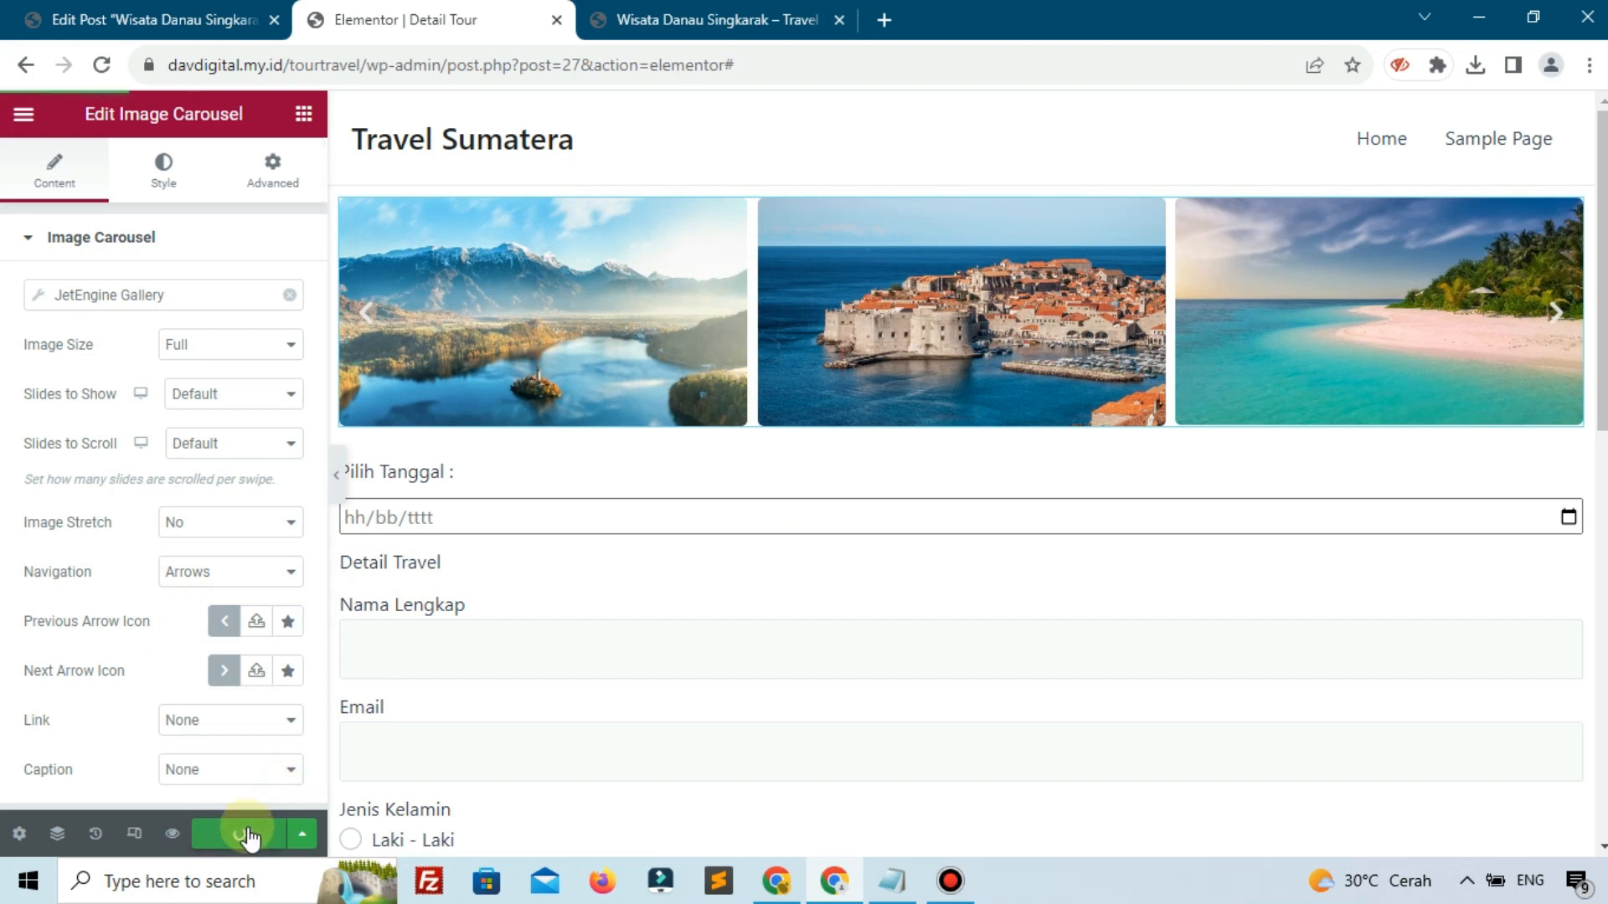
- Add a section between the gallery carousel and the booking form and place a Dynamic Field widget in it
left_click(172, 18)
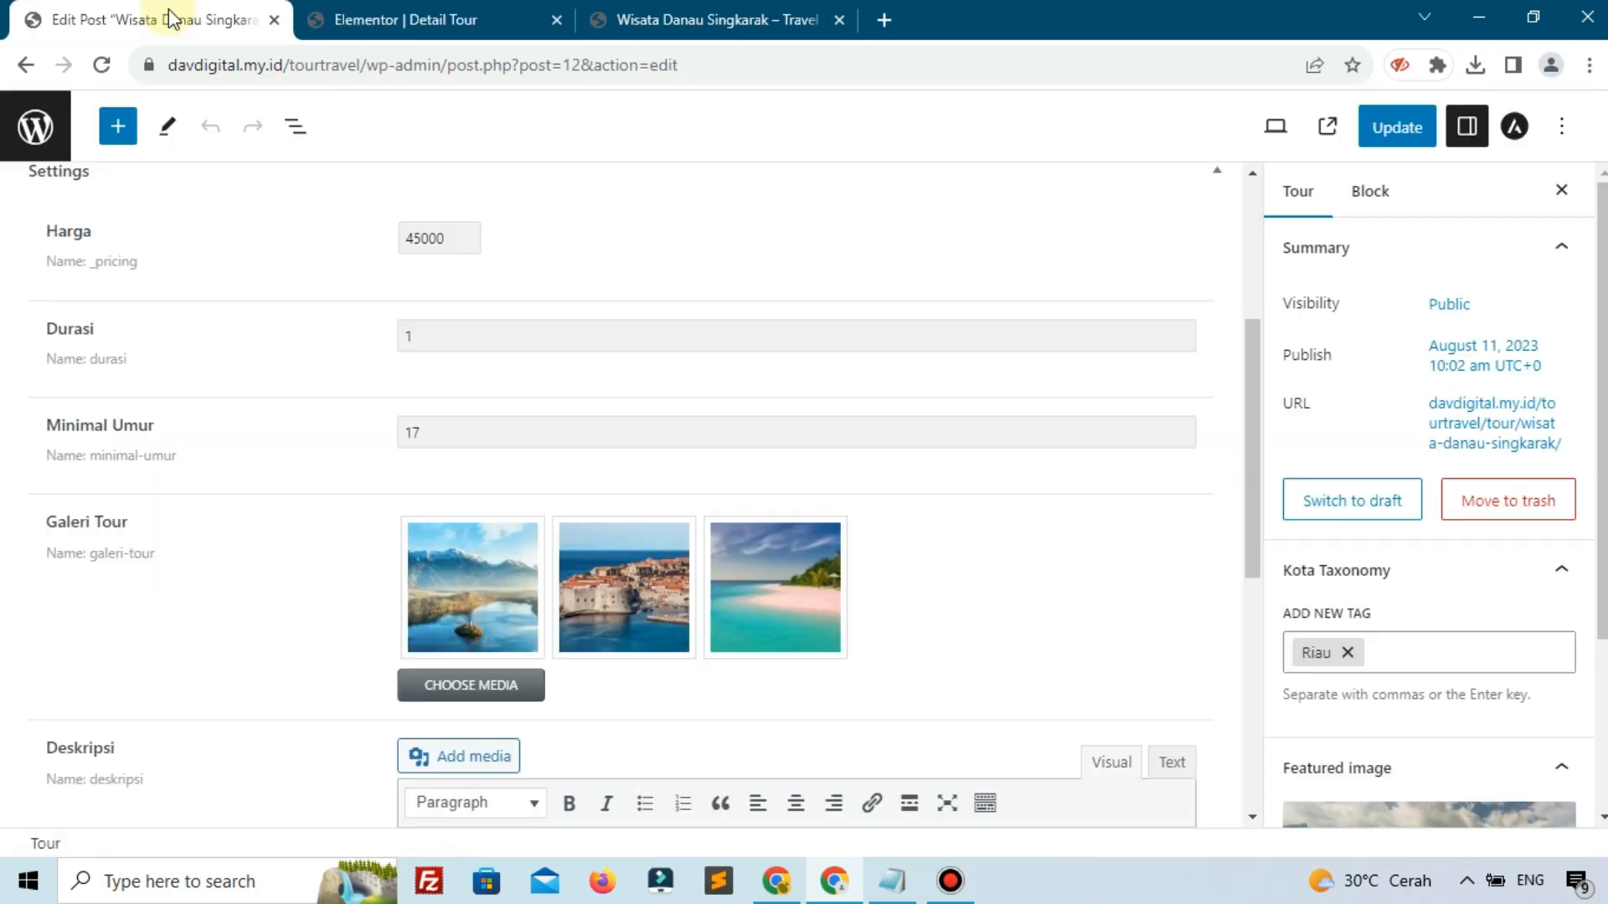
scroll(321, 463, "down", 3)
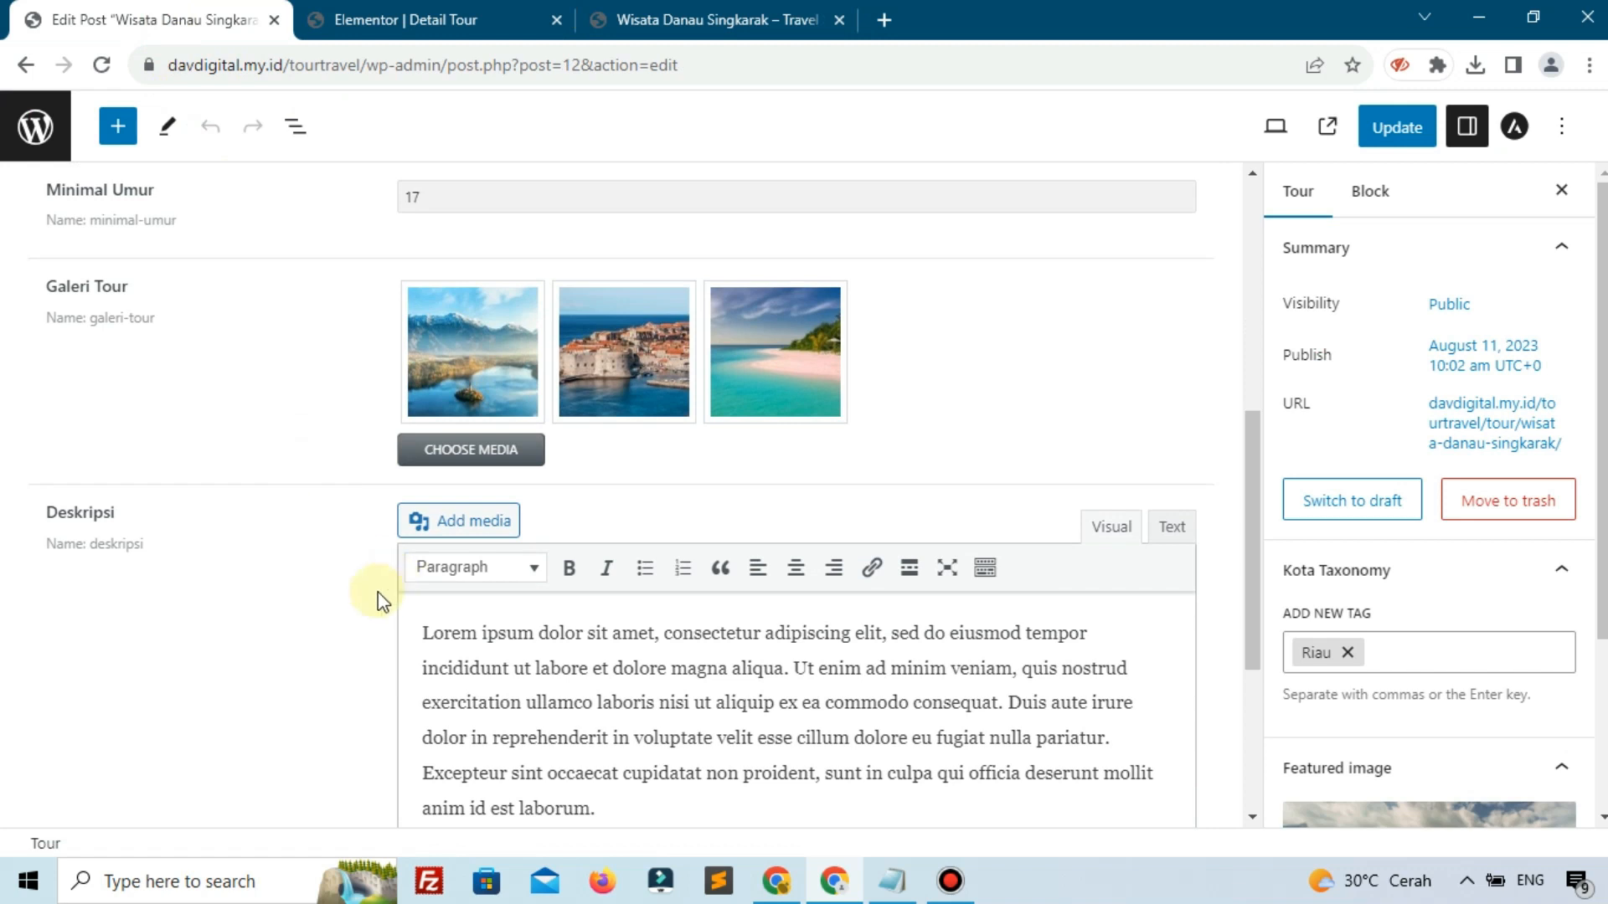
scroll(402, 503, "up", 4)
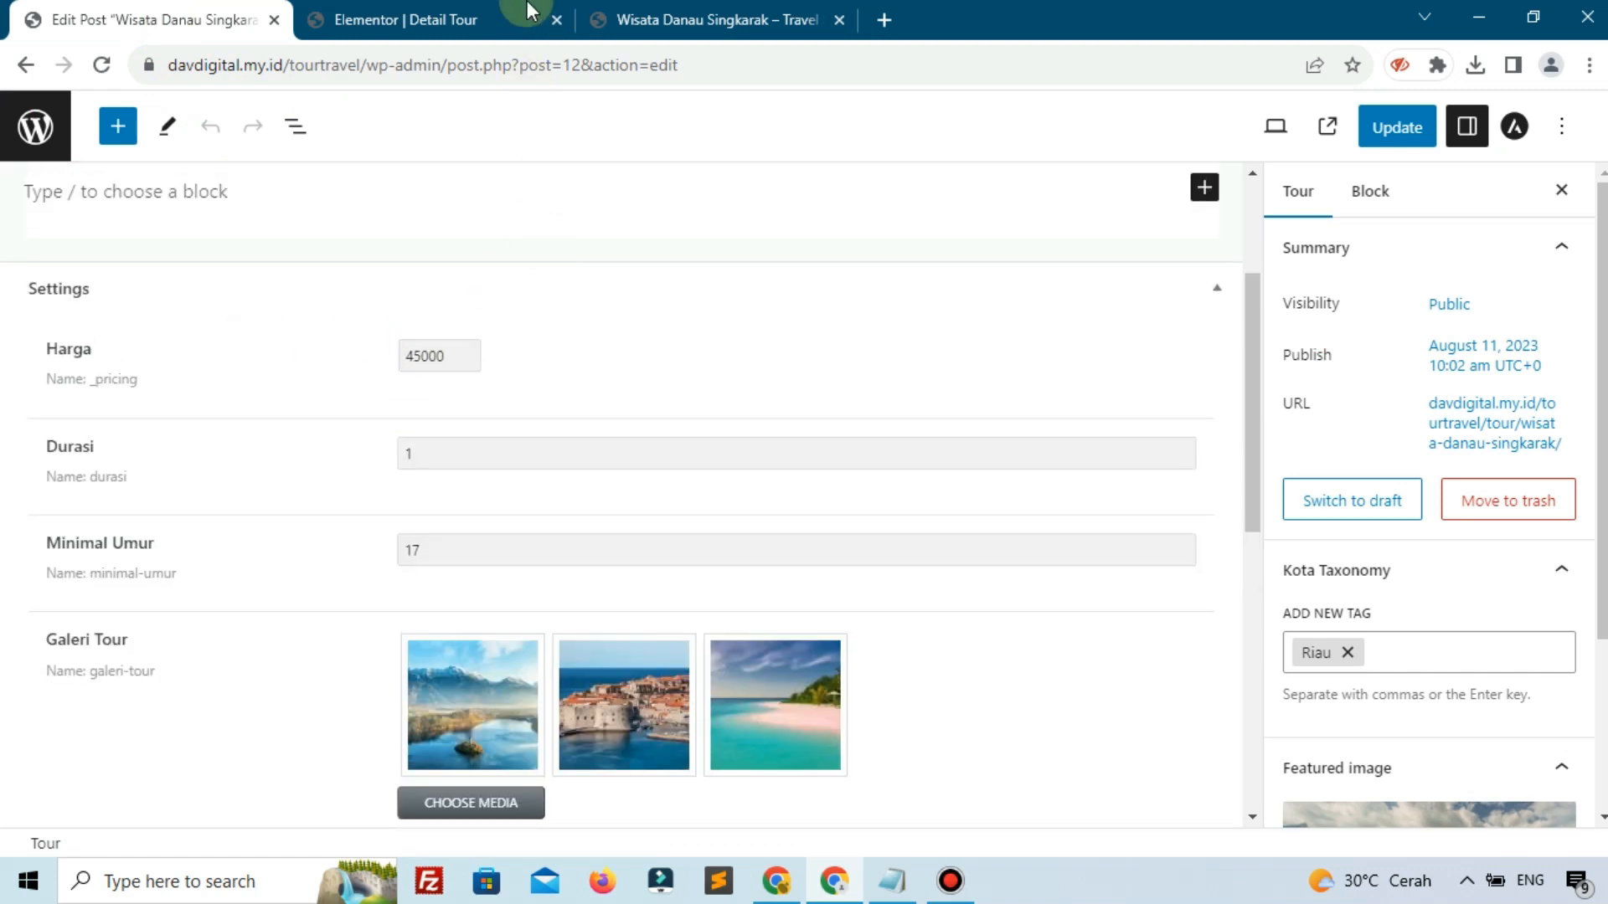
left_click(516, 16)
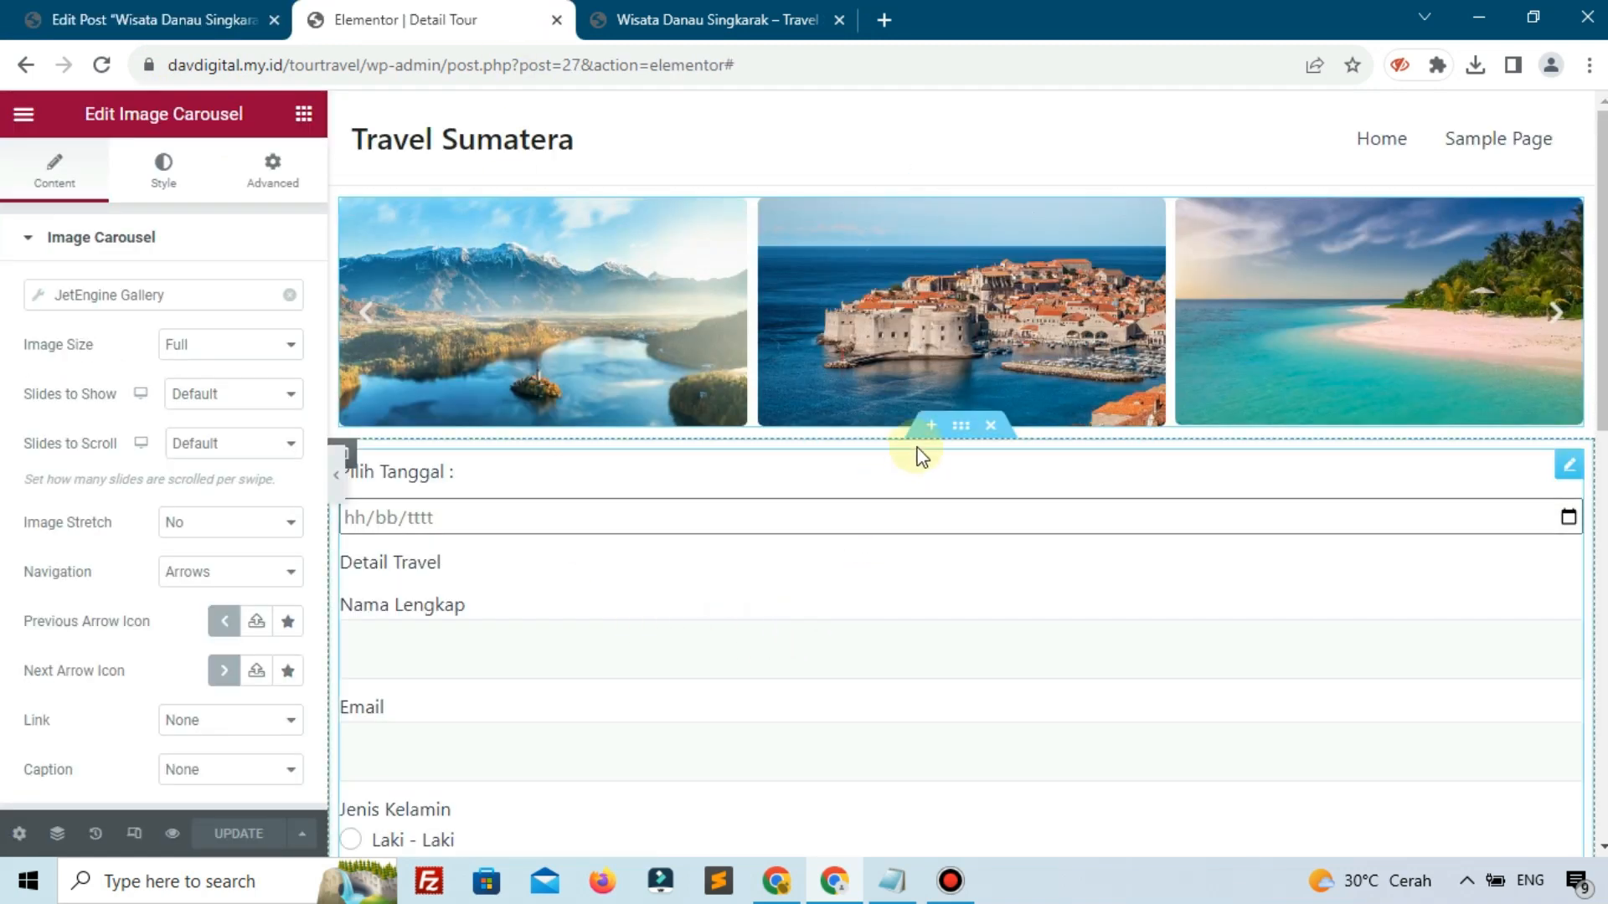
left_click(929, 424)
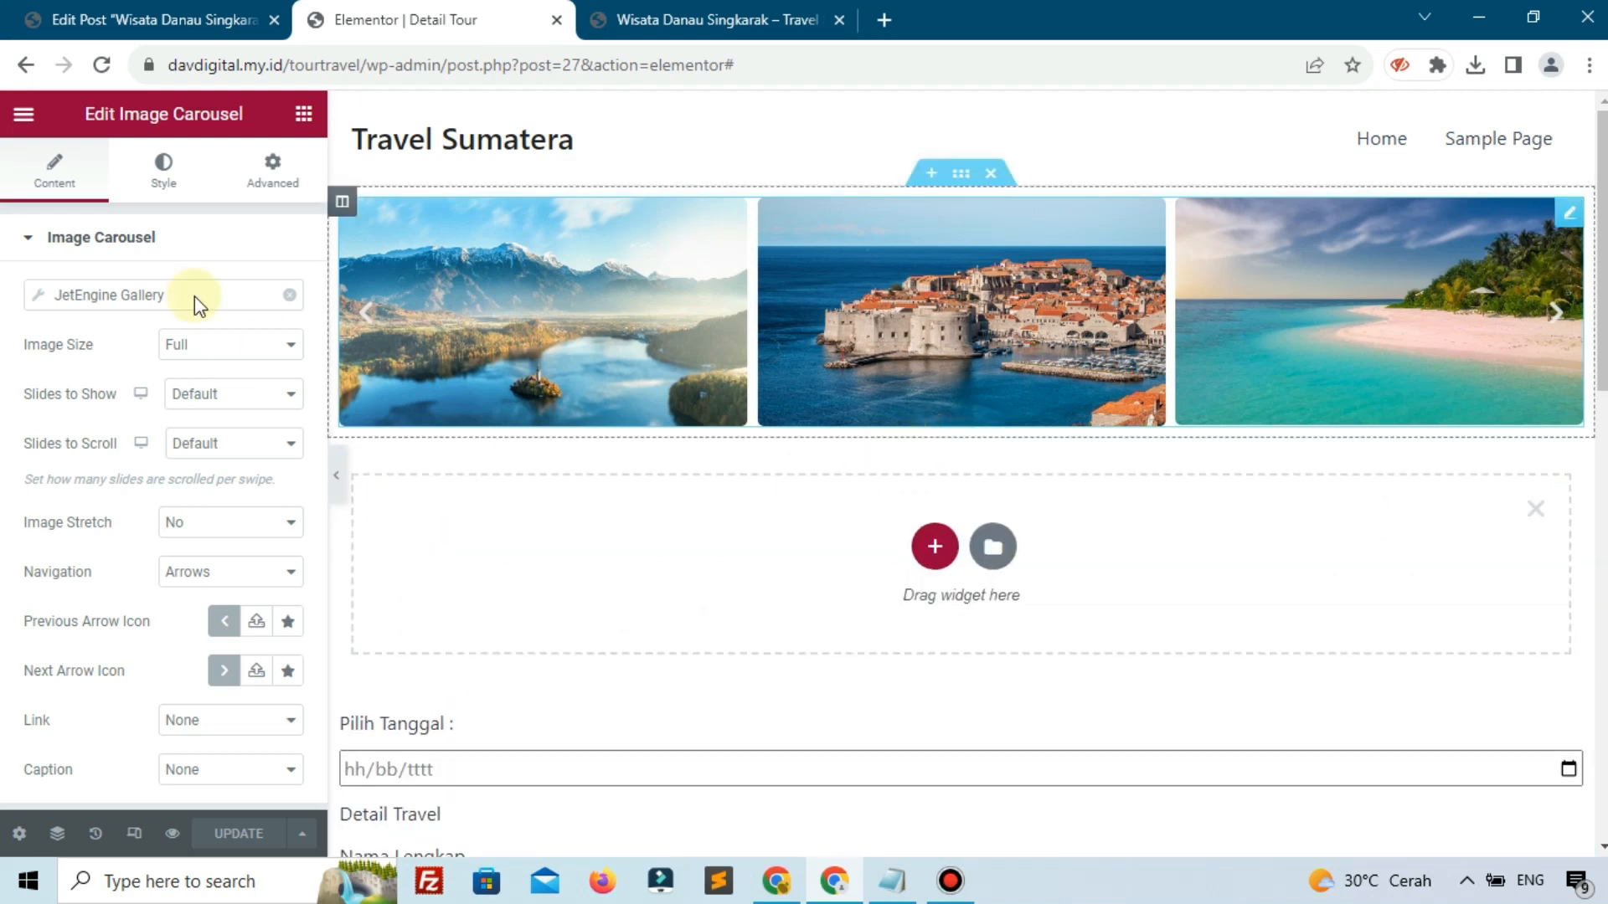
left_click(303, 113)
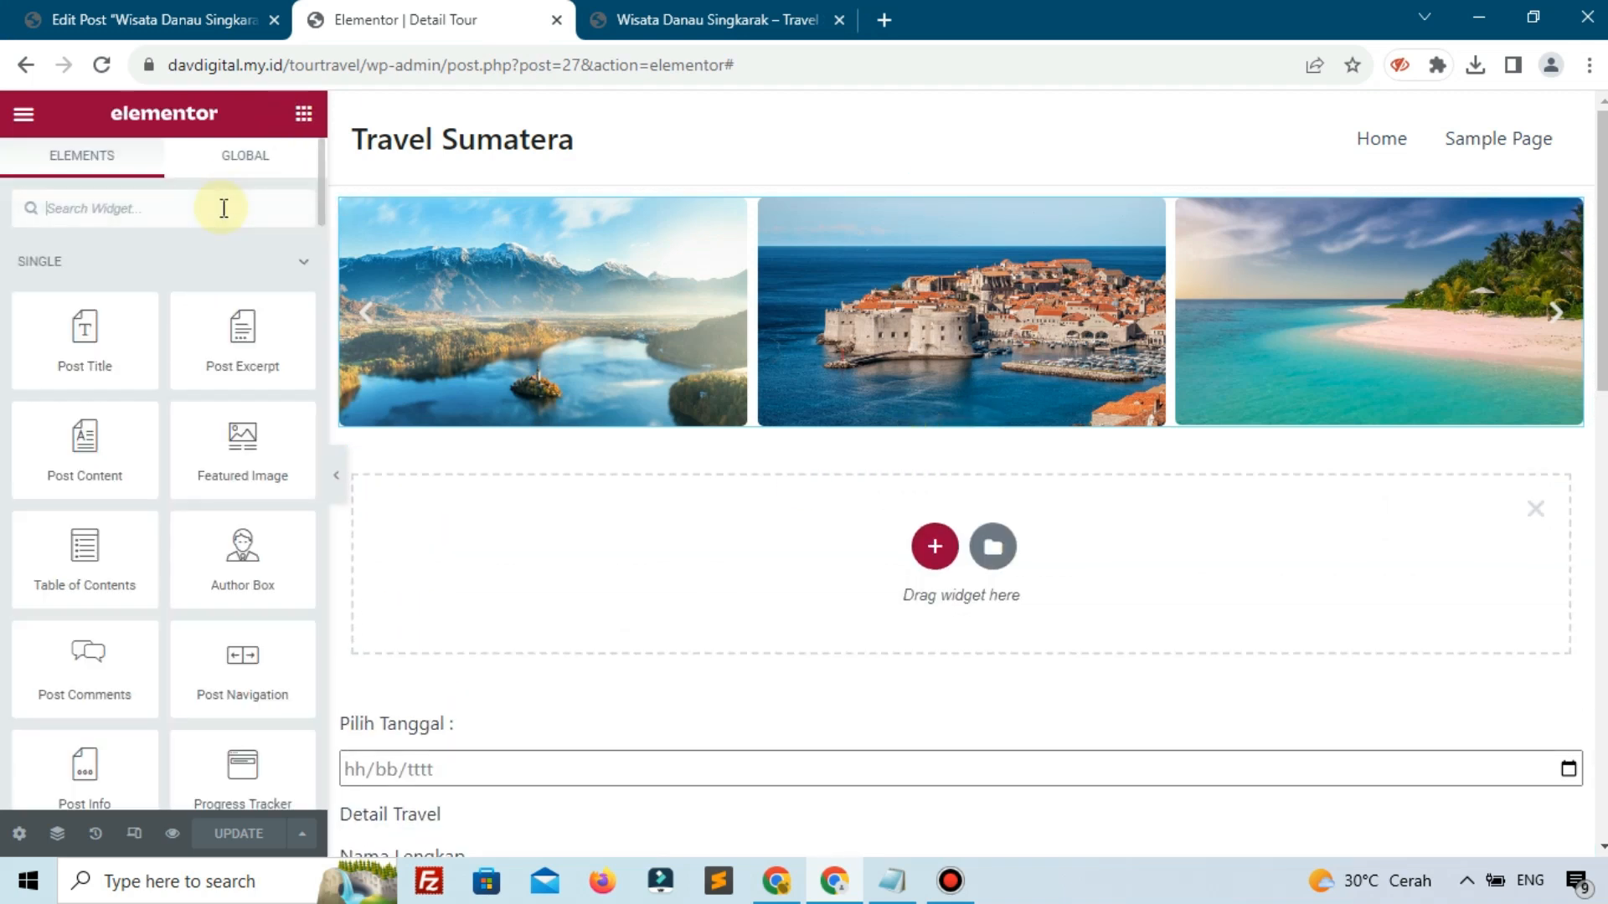
type("dyn")
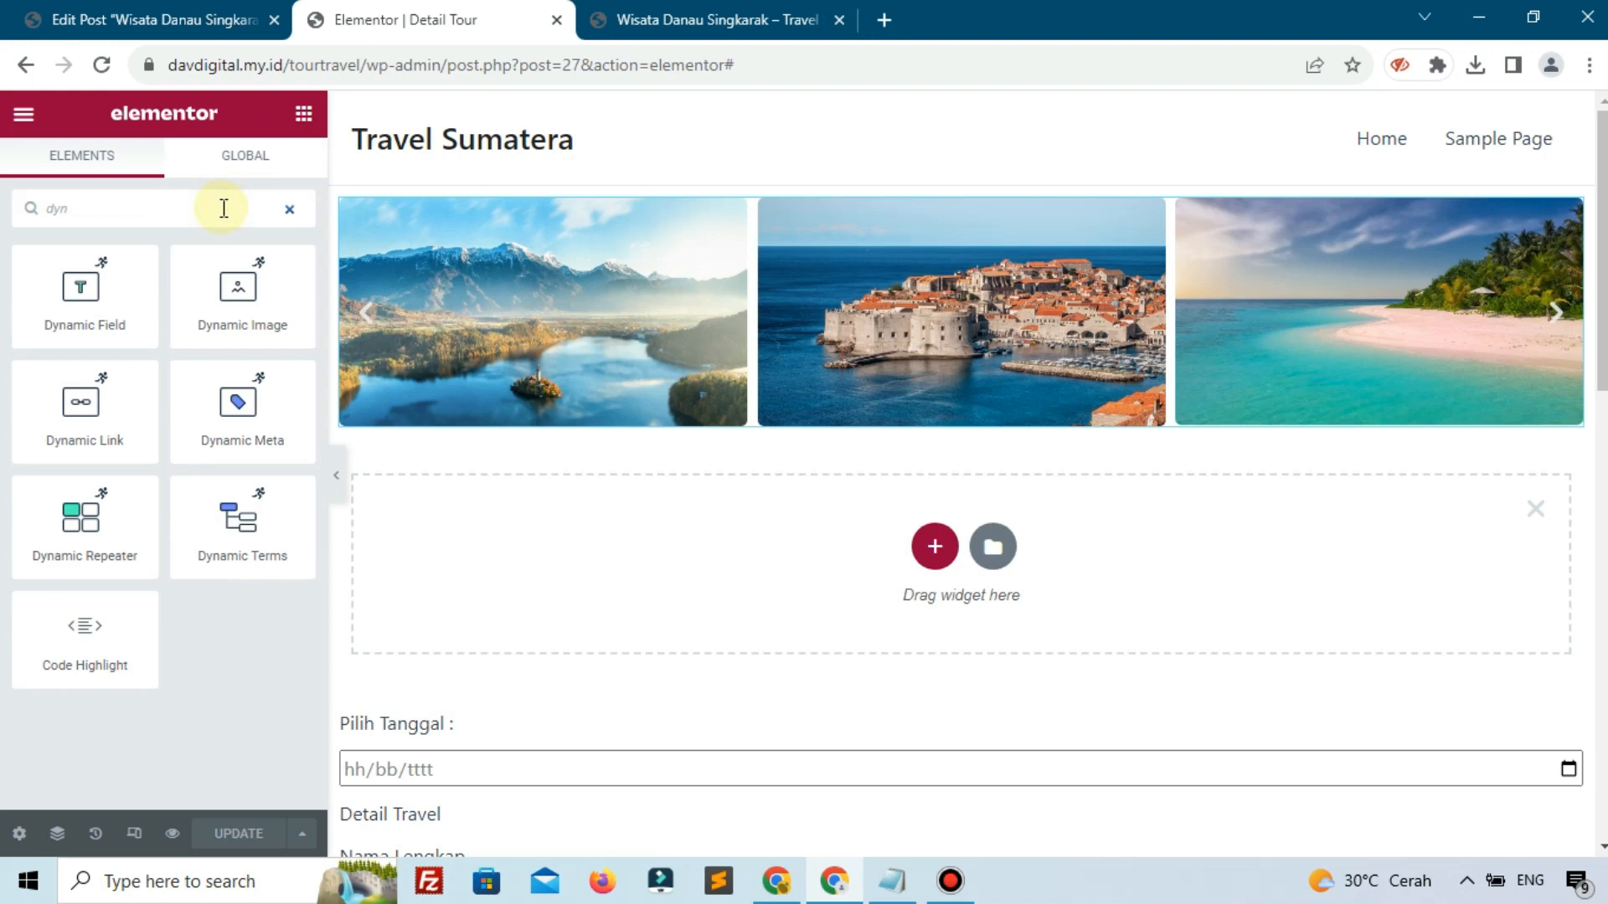
left_click_drag(111, 327, 613, 604)
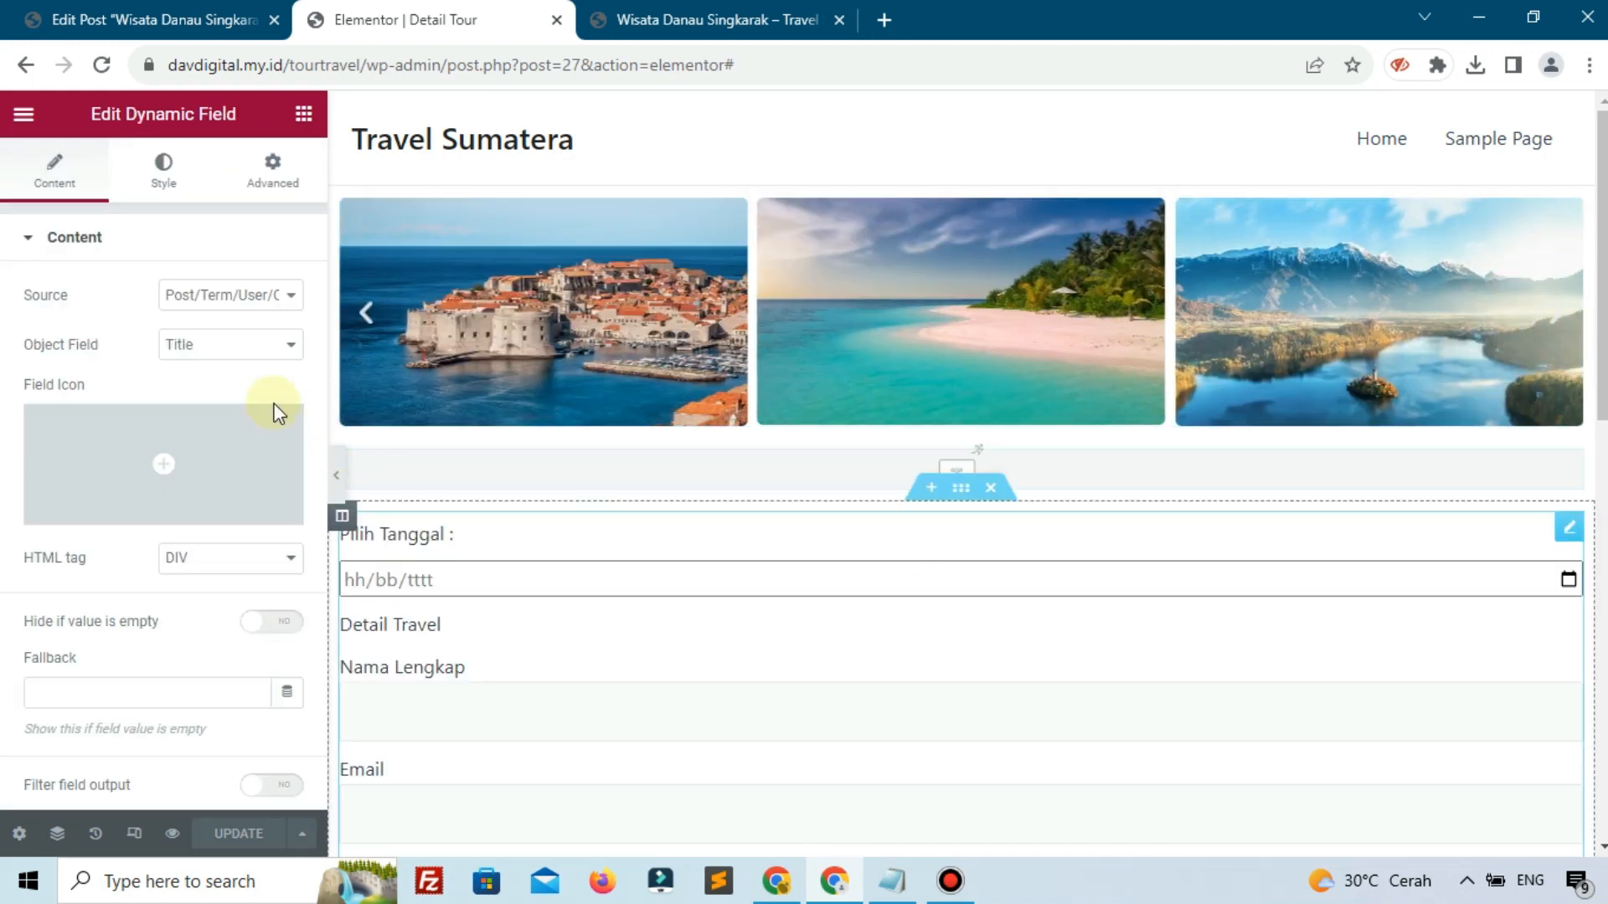
- Source the Dynamic Field from the Meta Data field Deskripsi and update the template
left_click(173, 297)
left_click(174, 336)
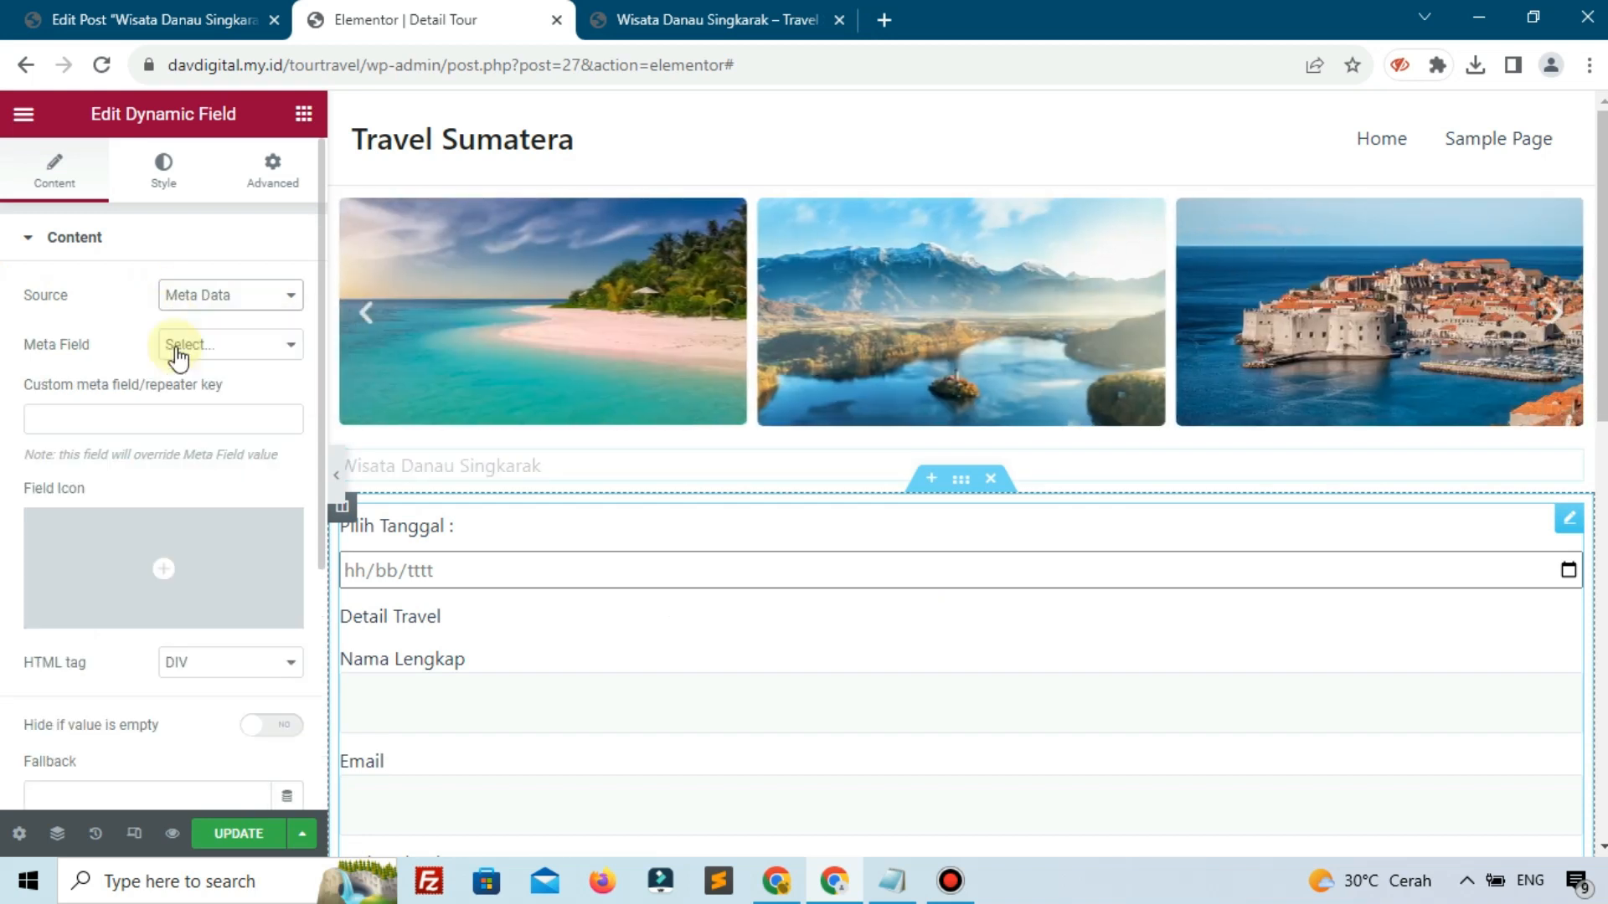
left_click(178, 351)
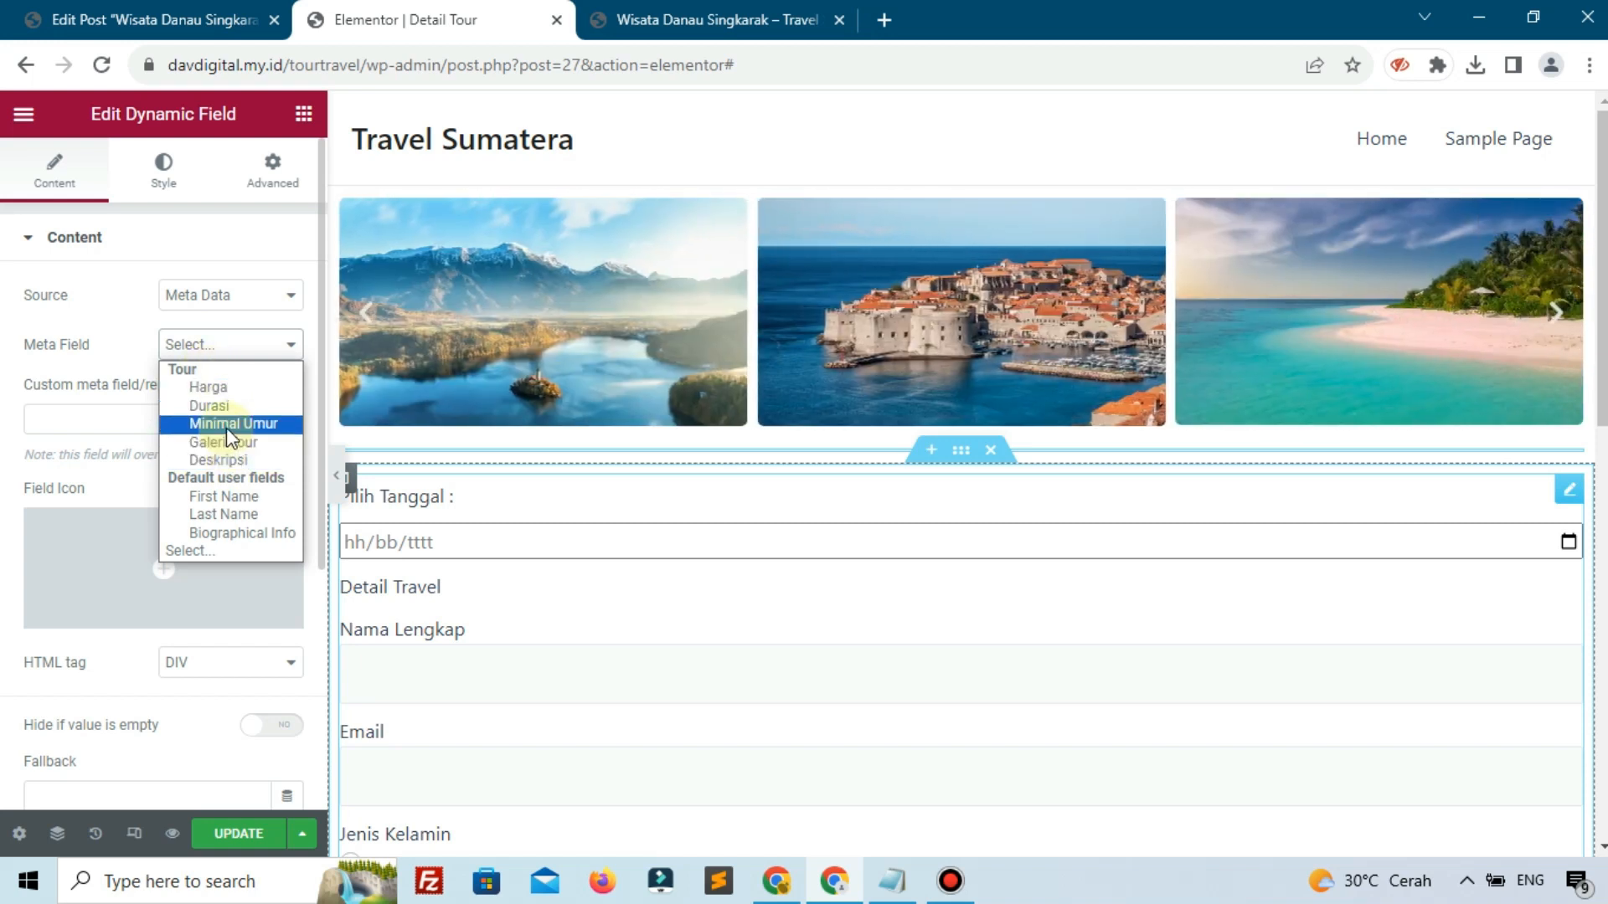
left_click(215, 460)
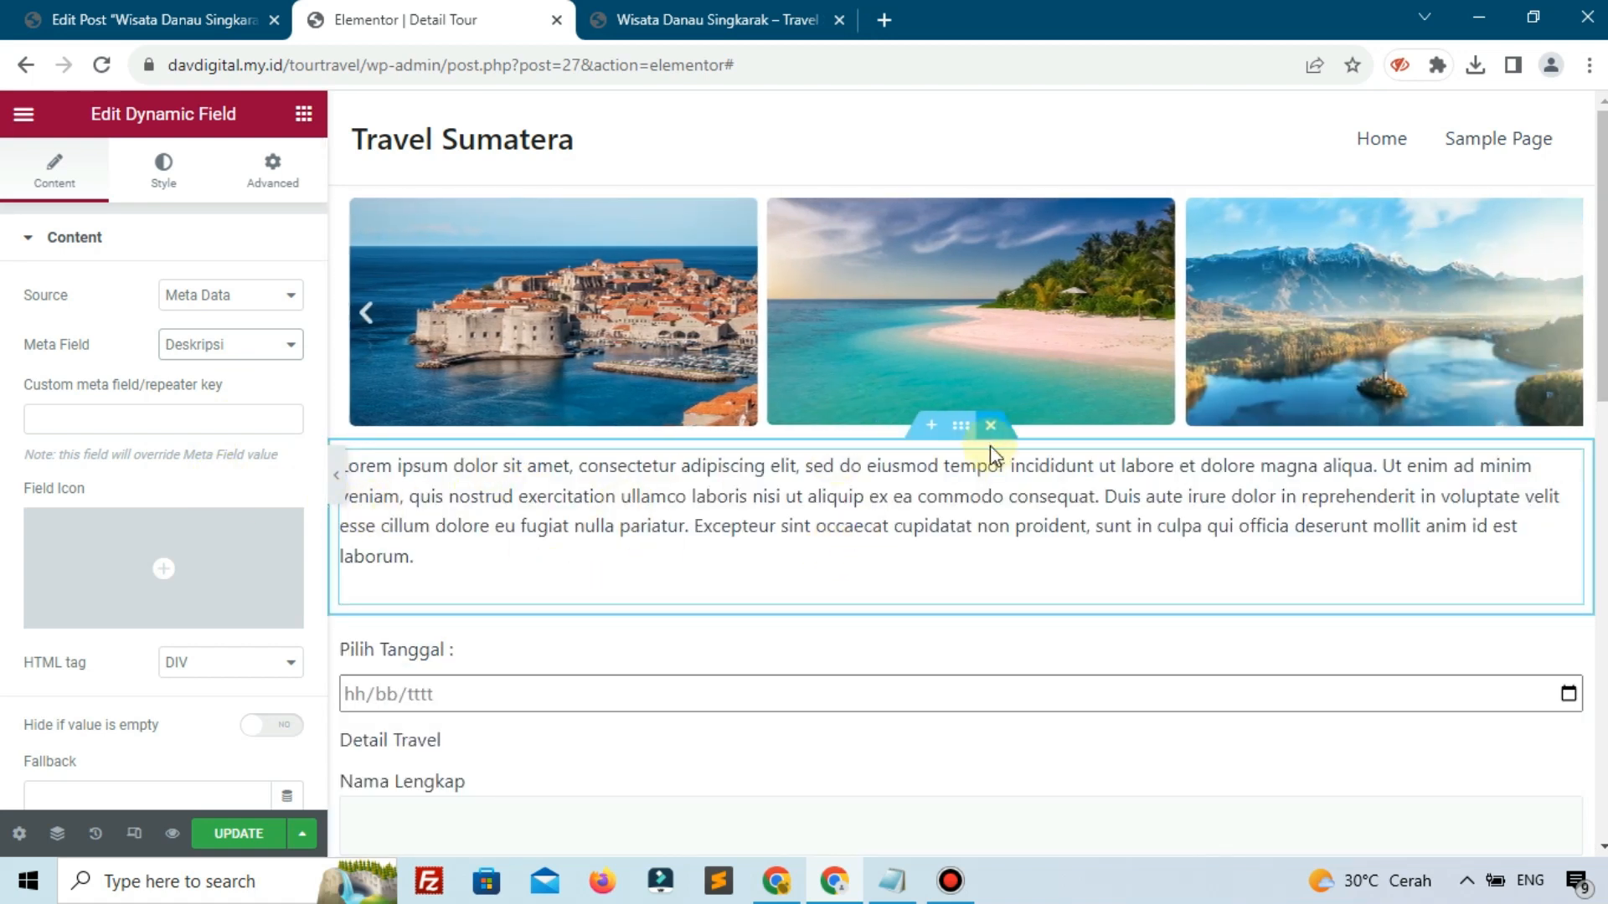
left_click(281, 833)
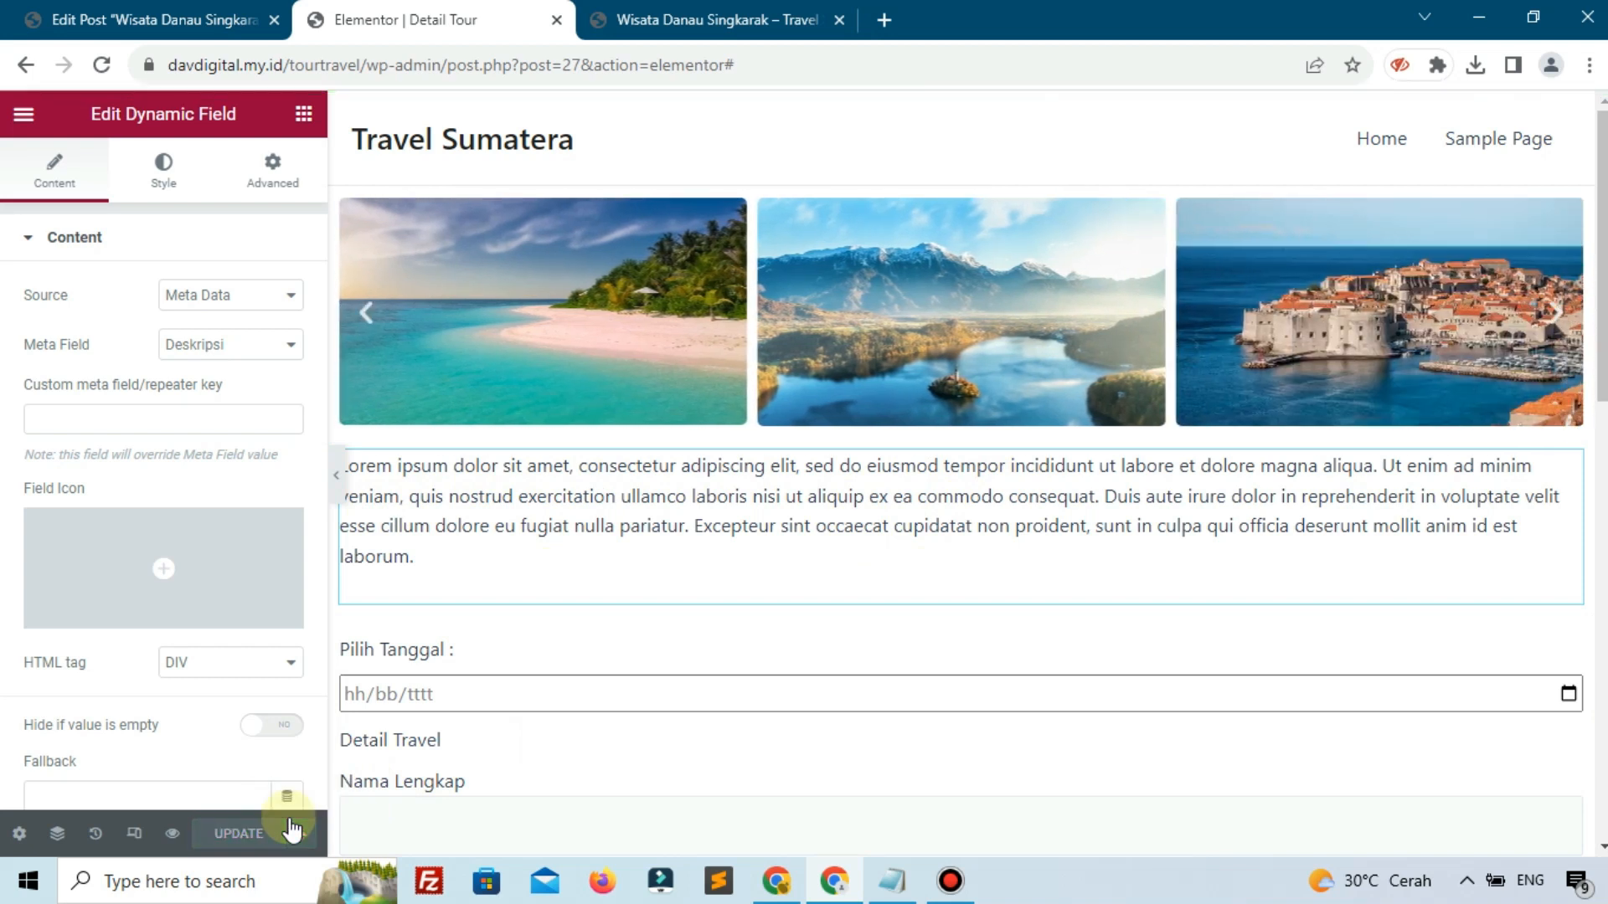
- Review the live Wisata Danau Singkarak page and the tour post's fields, and return to the Tour post list
left_click(712, 19)
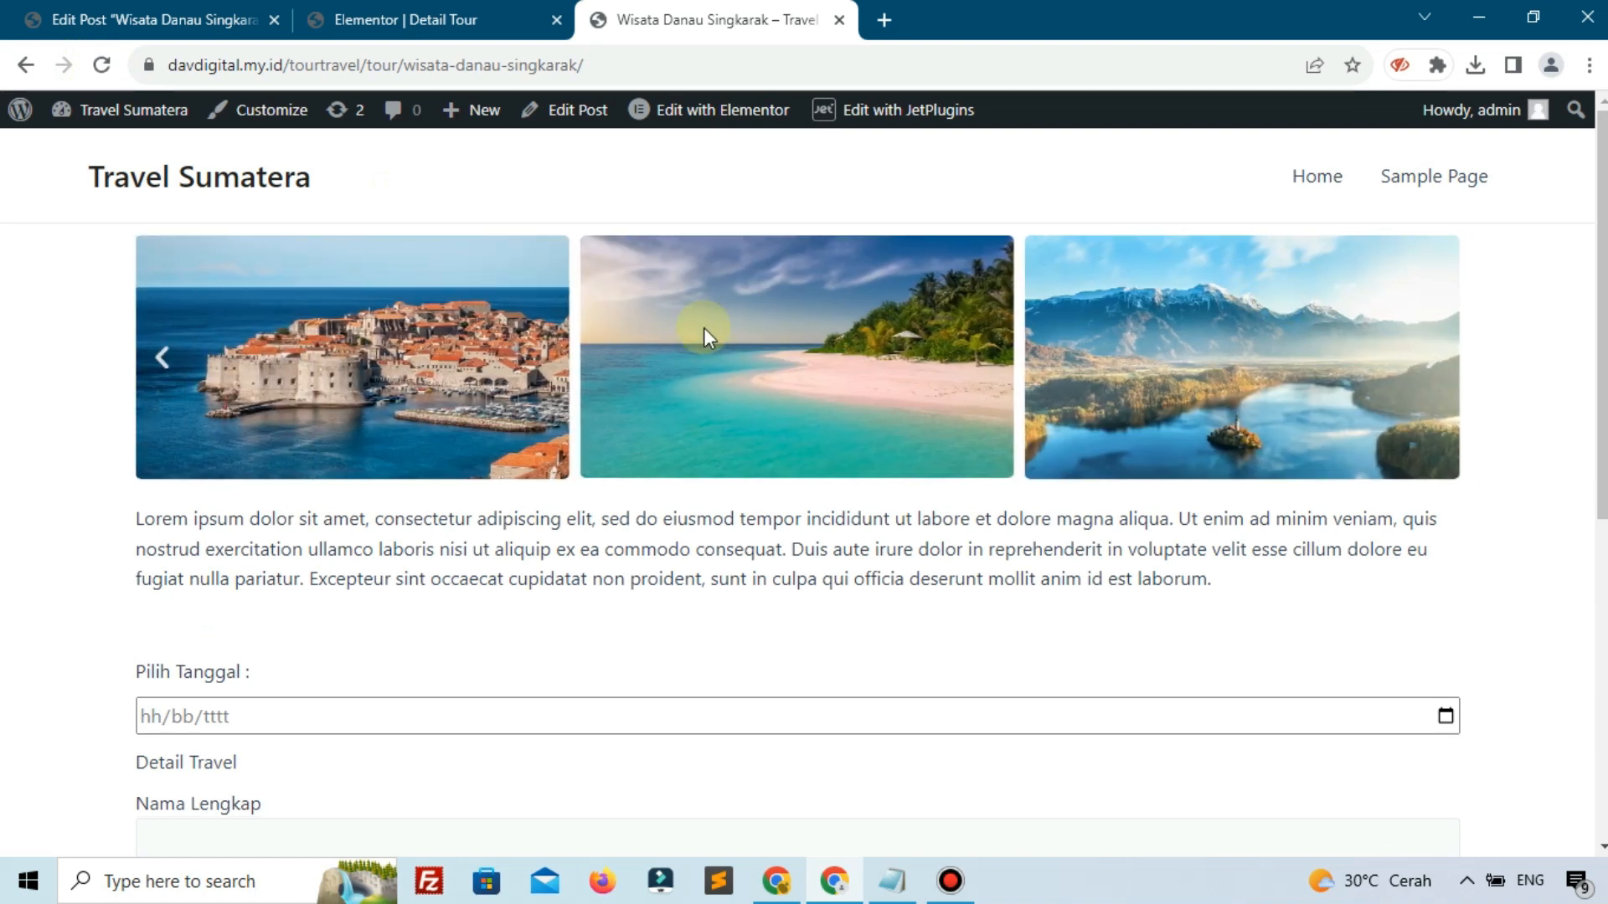
left_click(180, 19)
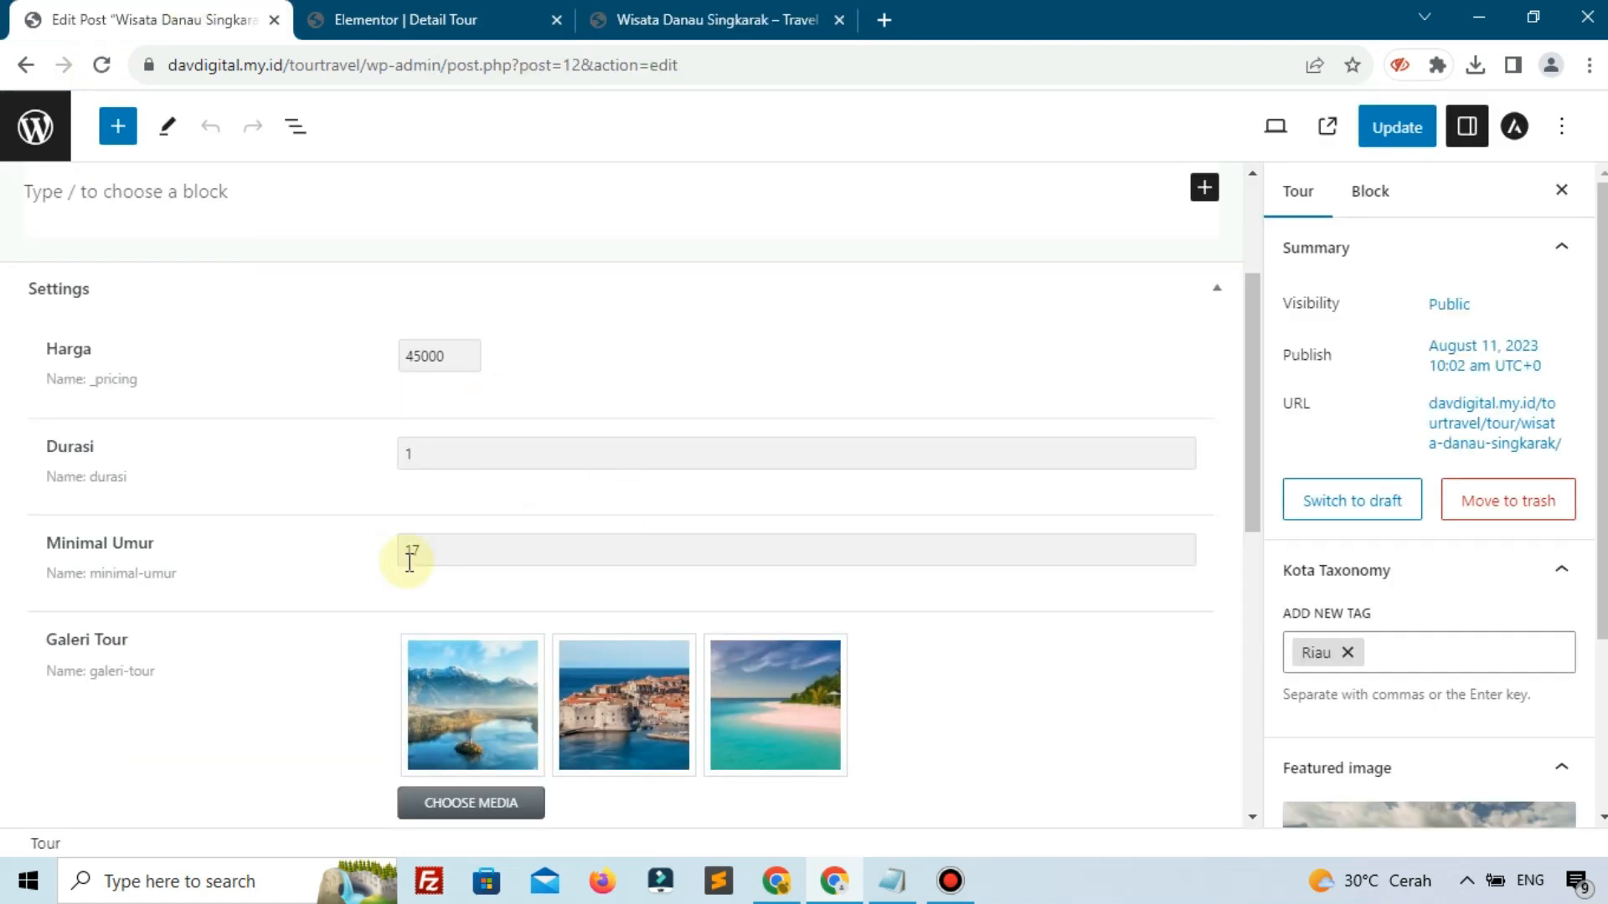
scroll(410, 562, "down", 5)
scroll(410, 564, "up", 5)
scroll(410, 562, "down", 8)
scroll(409, 562, "up", 5)
scroll(410, 562, "down", 5)
scroll(409, 567, "up", 5)
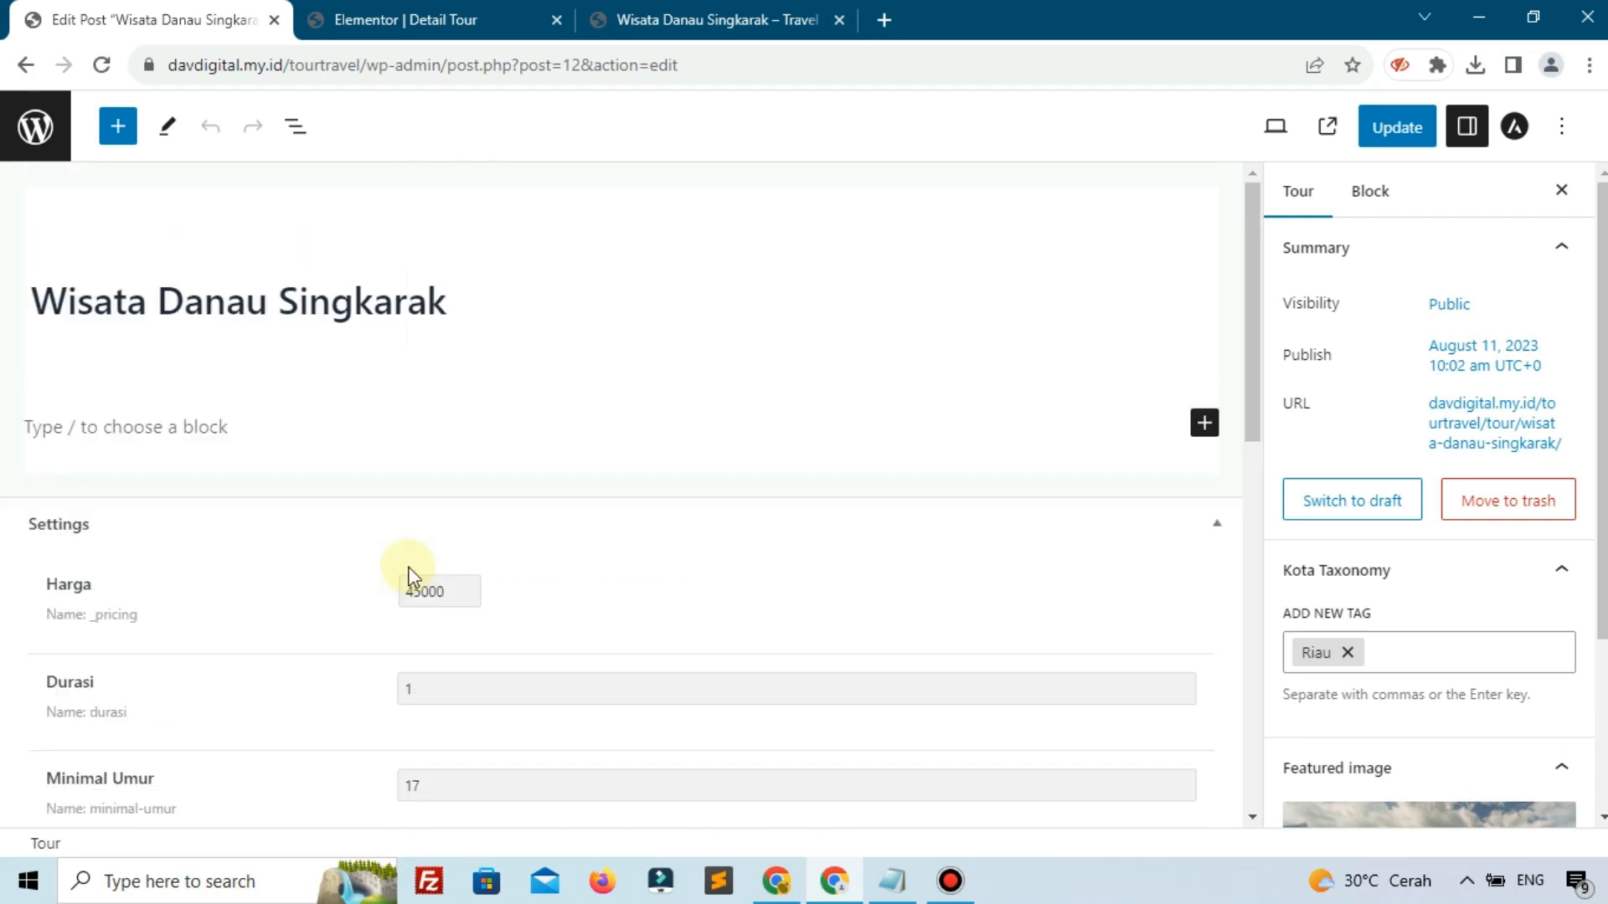
left_click(38, 129)
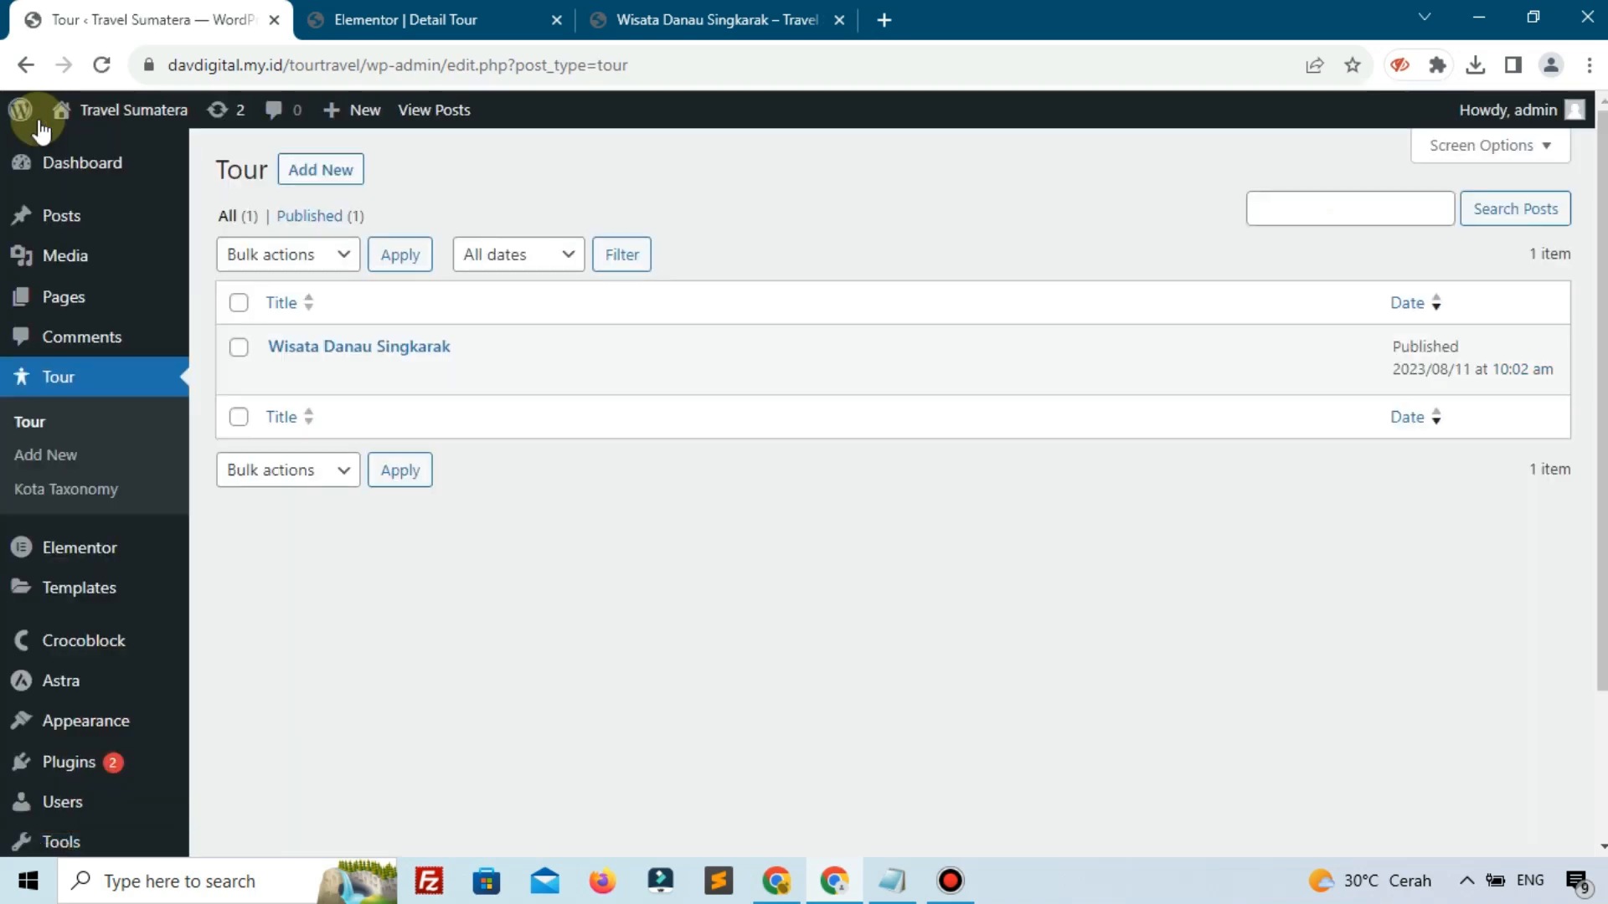
mouse_move(39, 130)
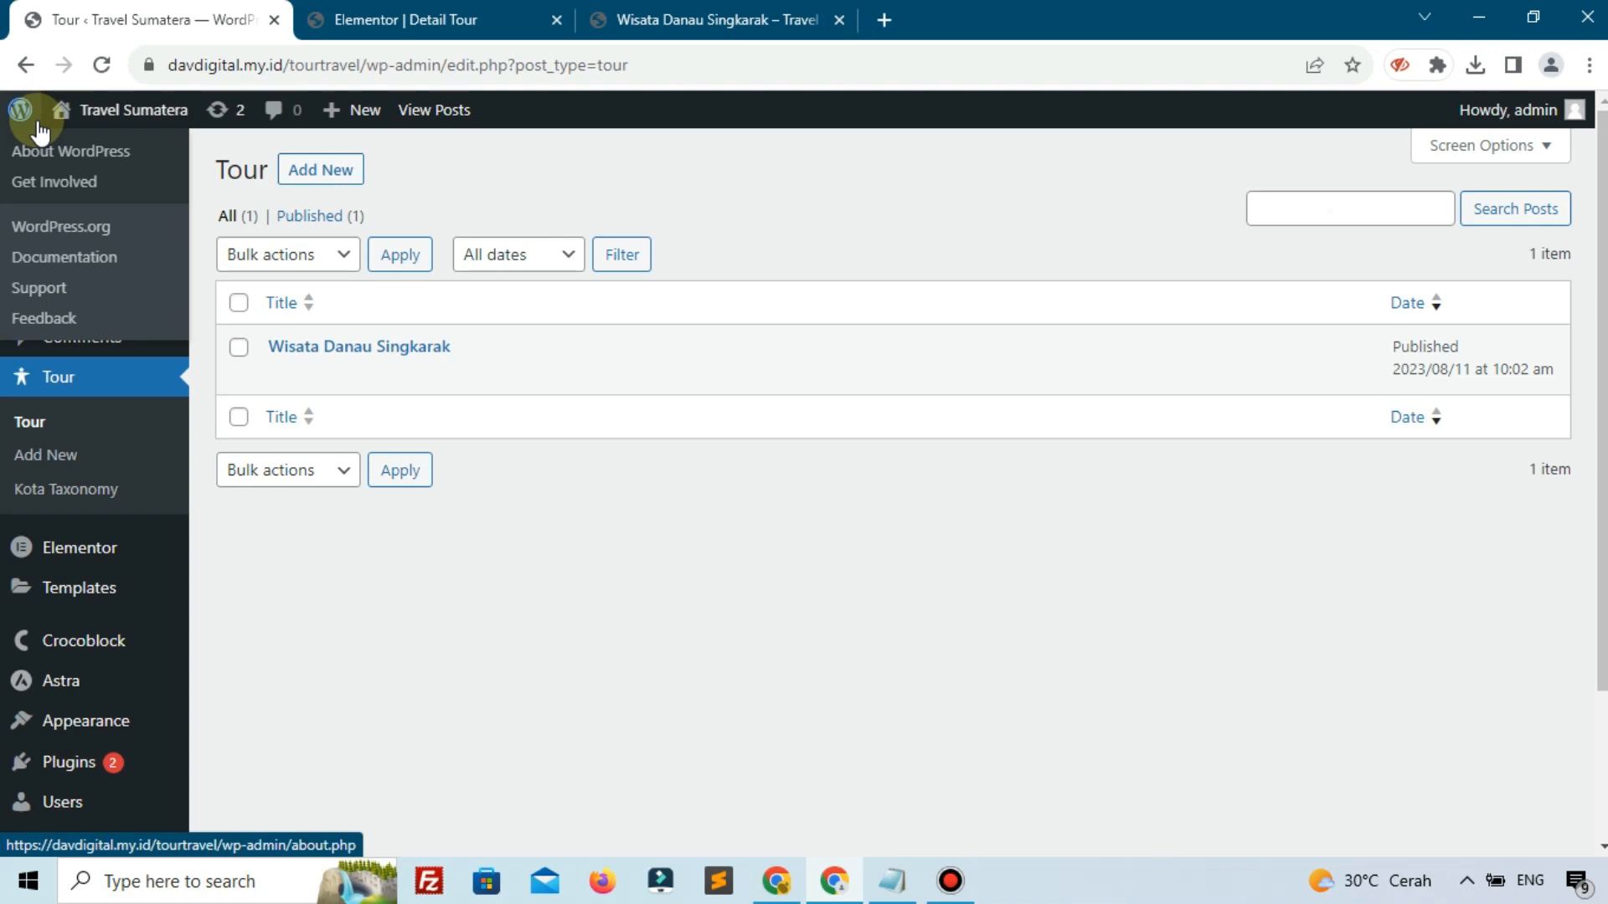